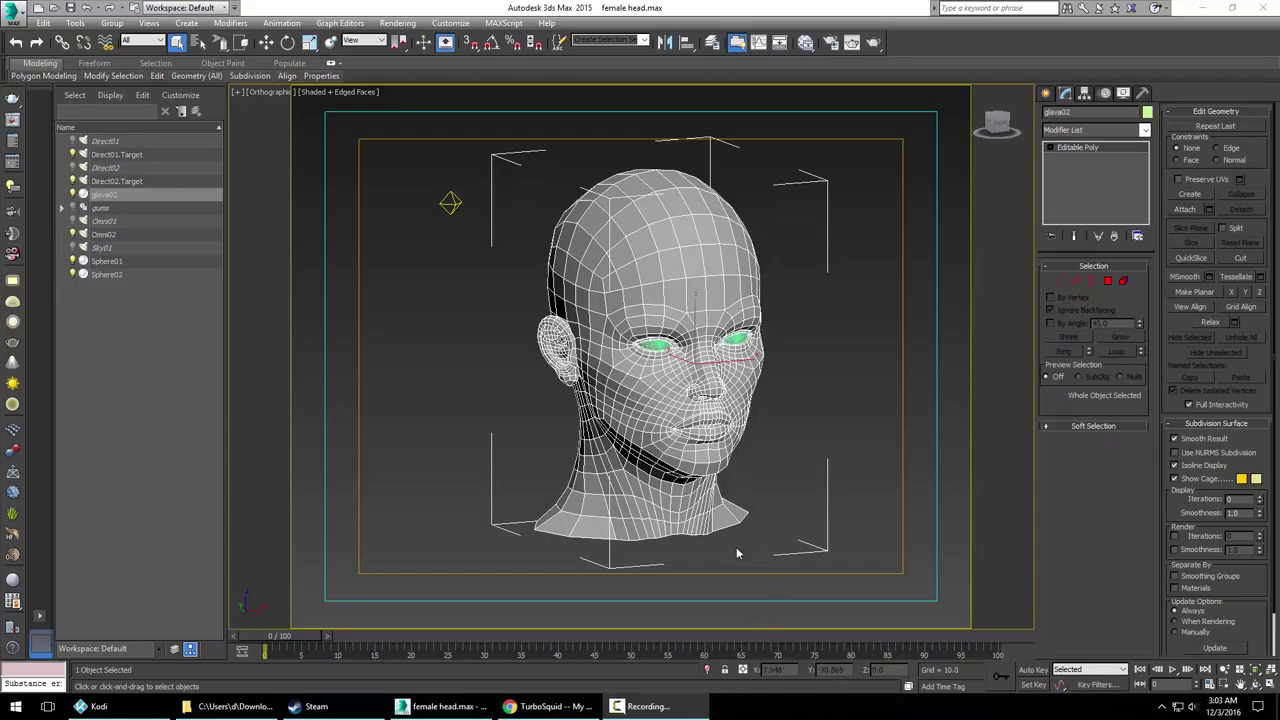
# Narrow the scene object list to give the viewport with the female head more room
pyautogui.moveTo(770, 490)
pyautogui.mouseDown(button='middle')
pyautogui.moveTo(694, 481)
pyautogui.moveTo(758, 498)
pyautogui.moveTo(749, 484)
pyautogui.mouseUp(button='middle')
pyautogui.scroll(5, 738, 477)
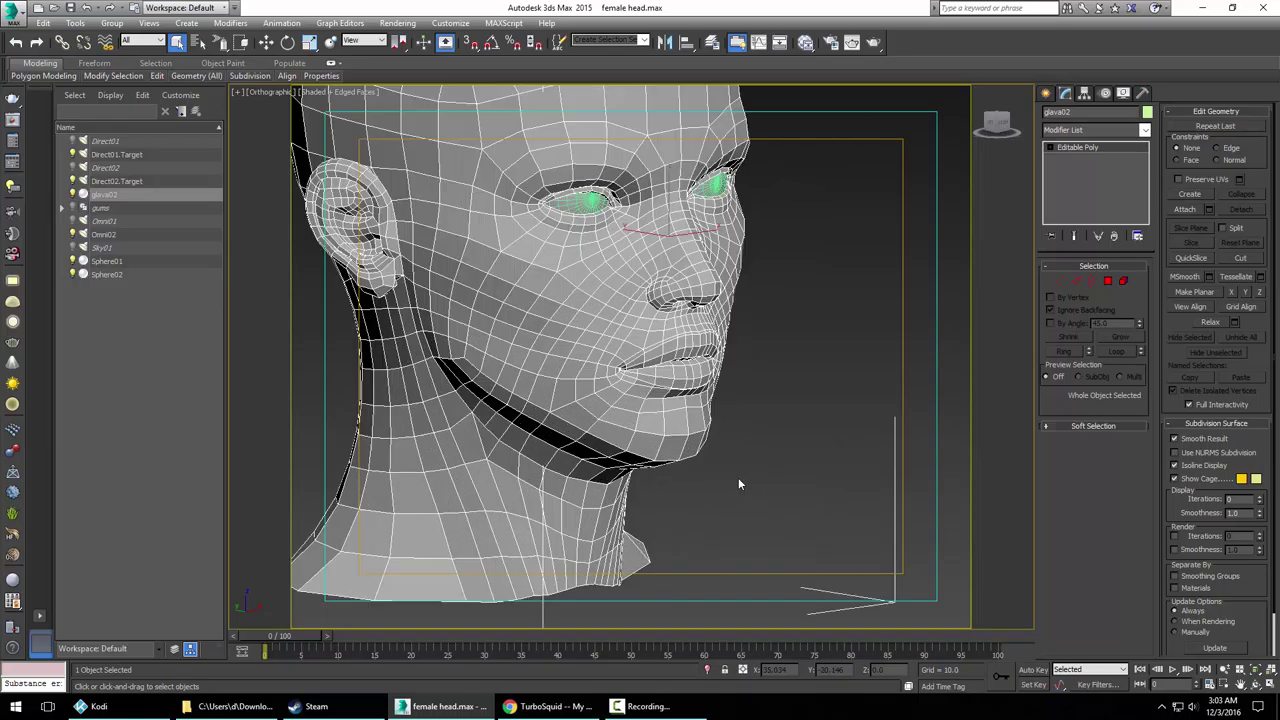
pyautogui.scroll(-4, 738, 478)
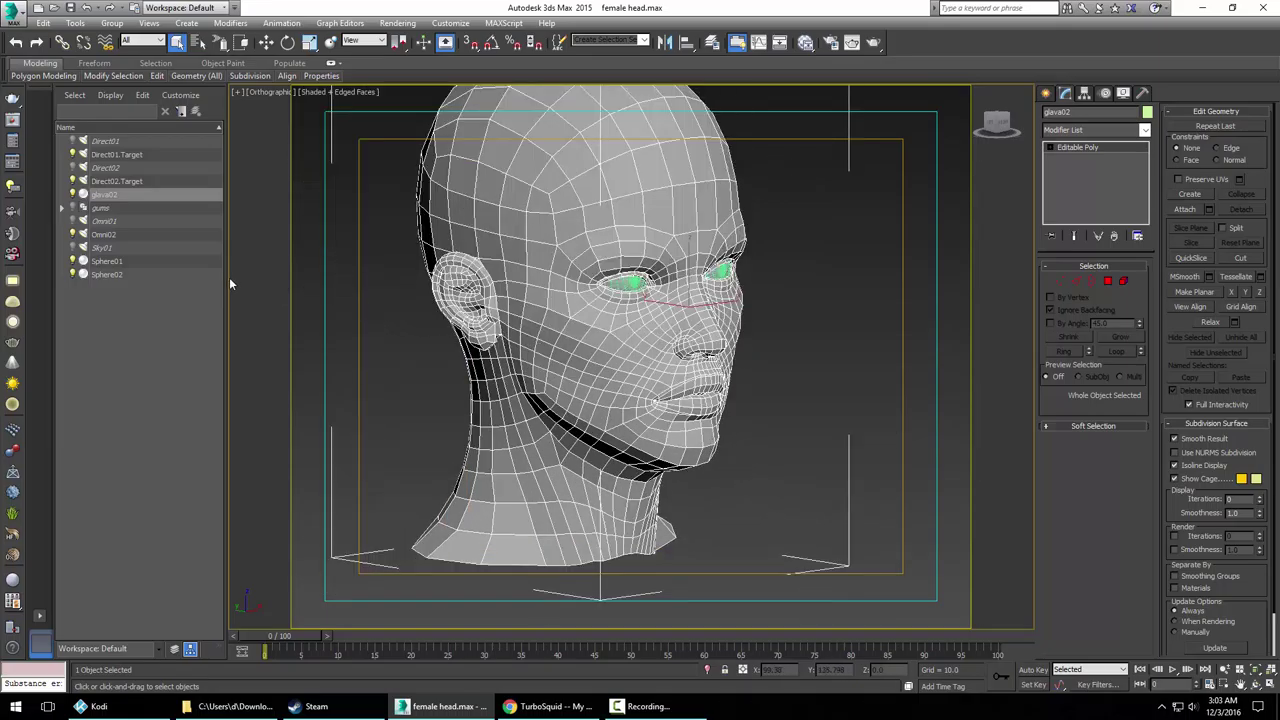
pyautogui.moveTo(72, 277); pyautogui.dragTo(146, 282)
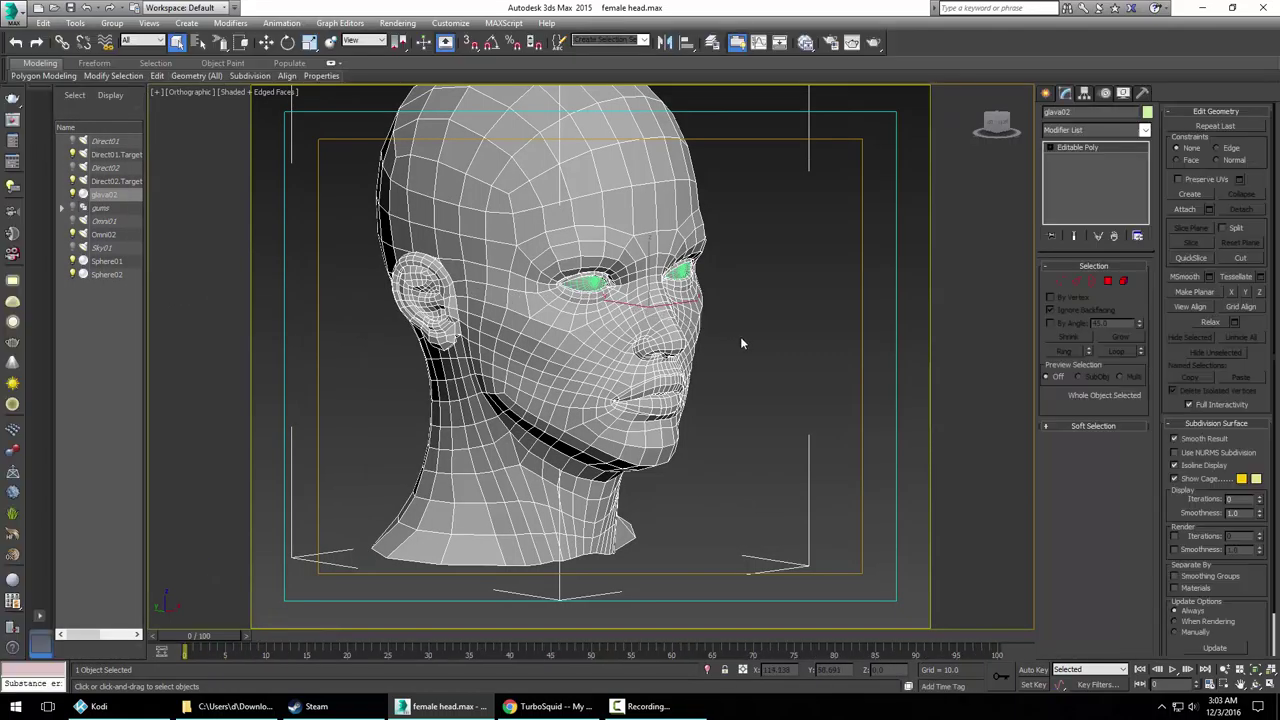
pyautogui.keyDown('alt'); pyautogui.moveTo(729, 317); pyautogui.dragTo(782, 384, button='middle'); pyautogui.keyUp('alt')
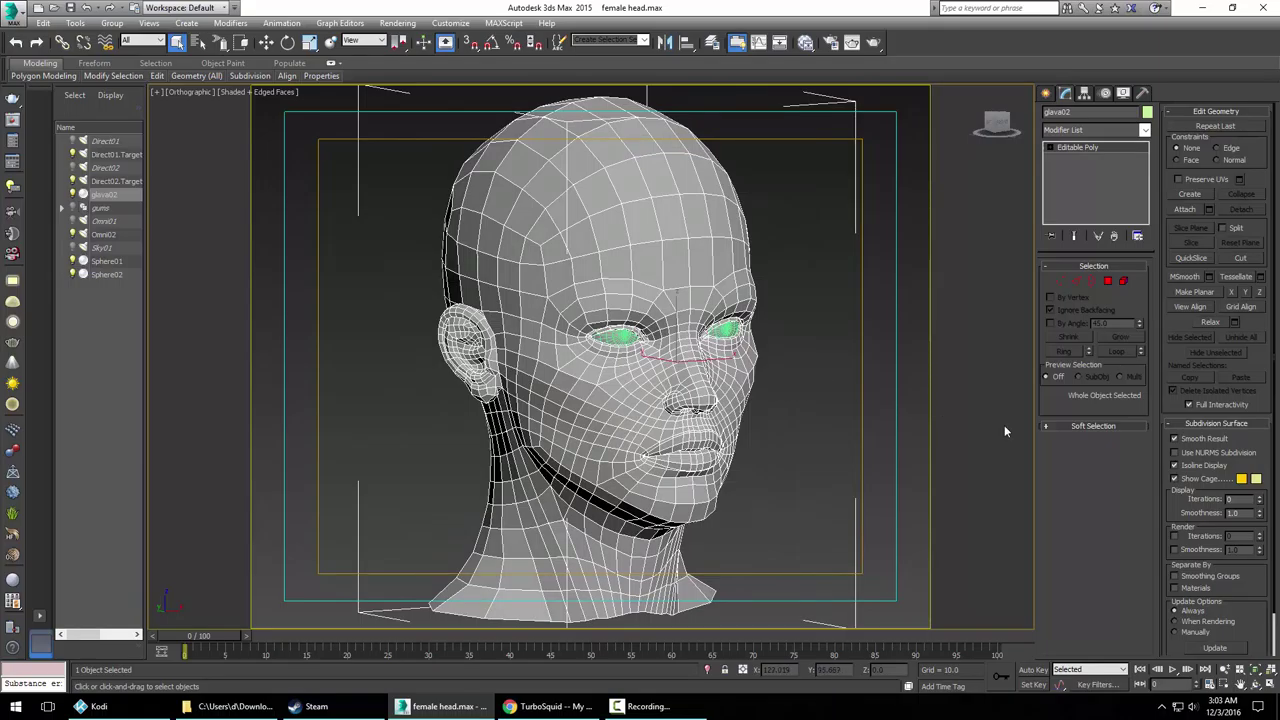
# Enable NURMS subdivision on the head with 2 display iterations and compare the mesh with subdivision off and on
pyautogui.click(1215, 453)
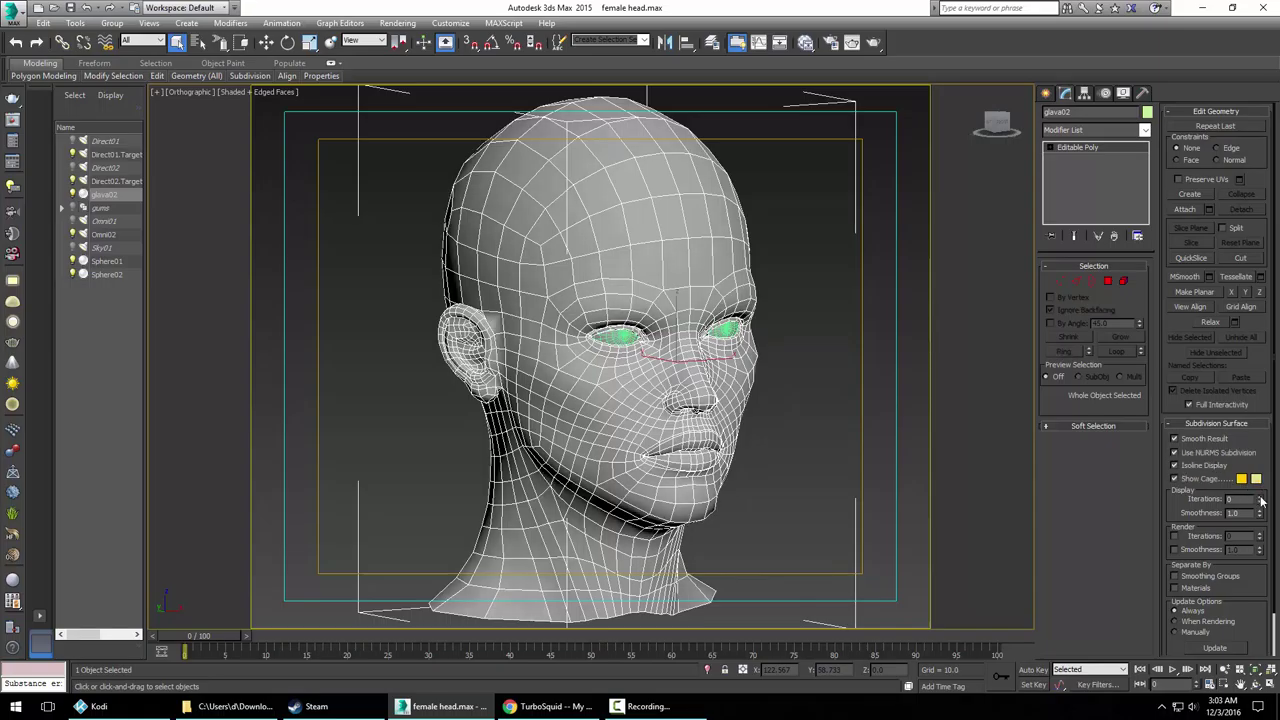
pyautogui.click(1261, 497)
pyautogui.click(1261, 497)
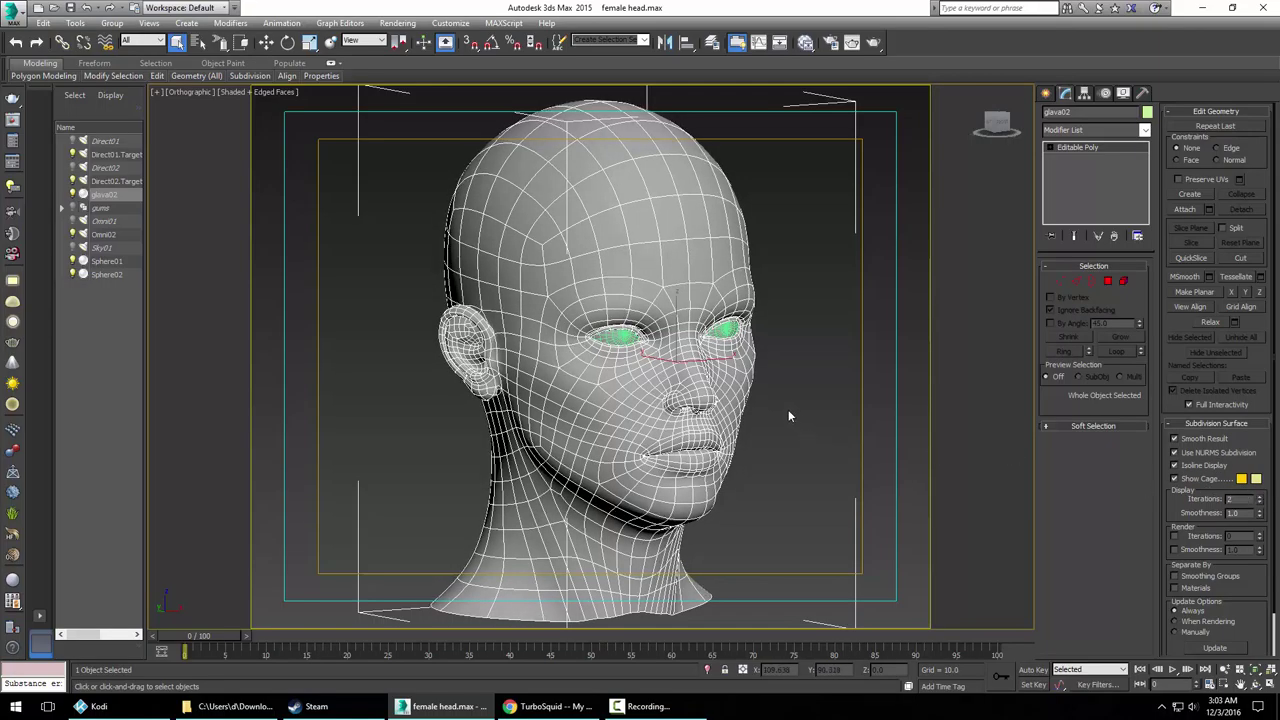
pyautogui.moveTo(771, 434)
pyautogui.keyDown('alt'); pyautogui.mouseDown(button='middle')
pyautogui.moveTo(811, 454)
pyautogui.moveTo(911, 426)
pyautogui.moveTo(969, 443)
pyautogui.moveTo(767, 442)
pyautogui.mouseUp(button='middle'); pyautogui.keyUp('alt')
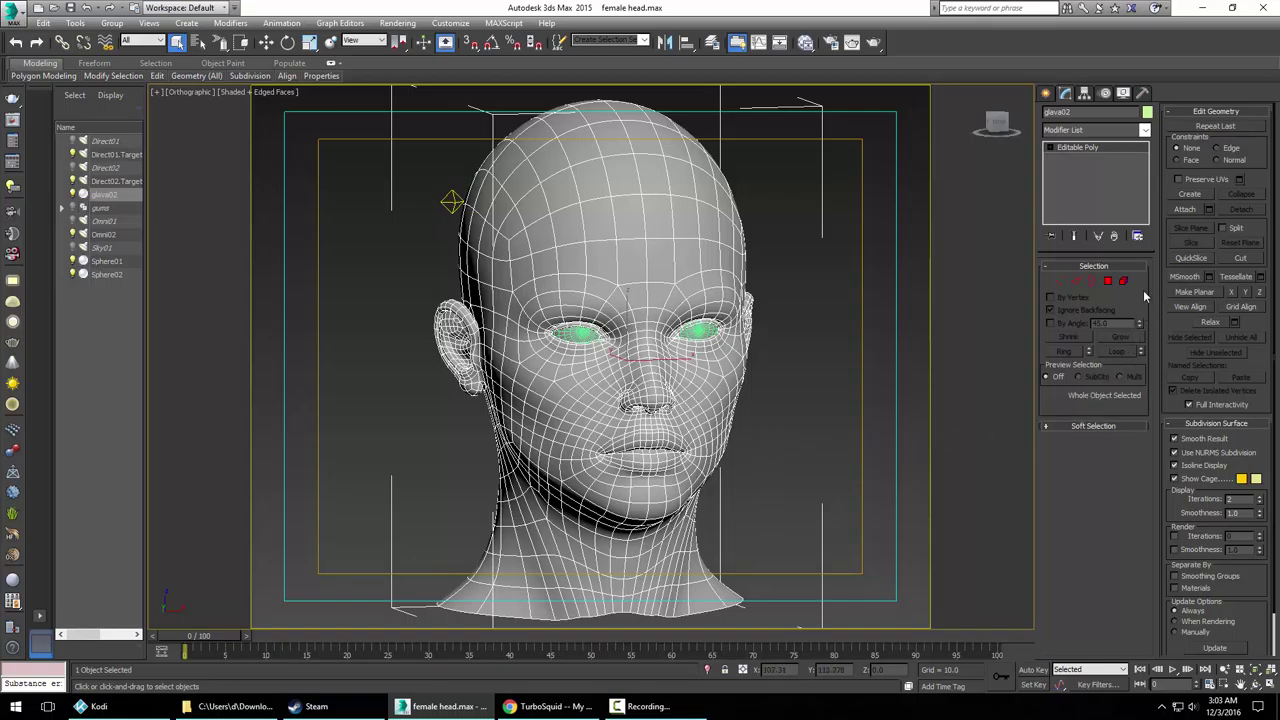
pyautogui.click(1189, 458)
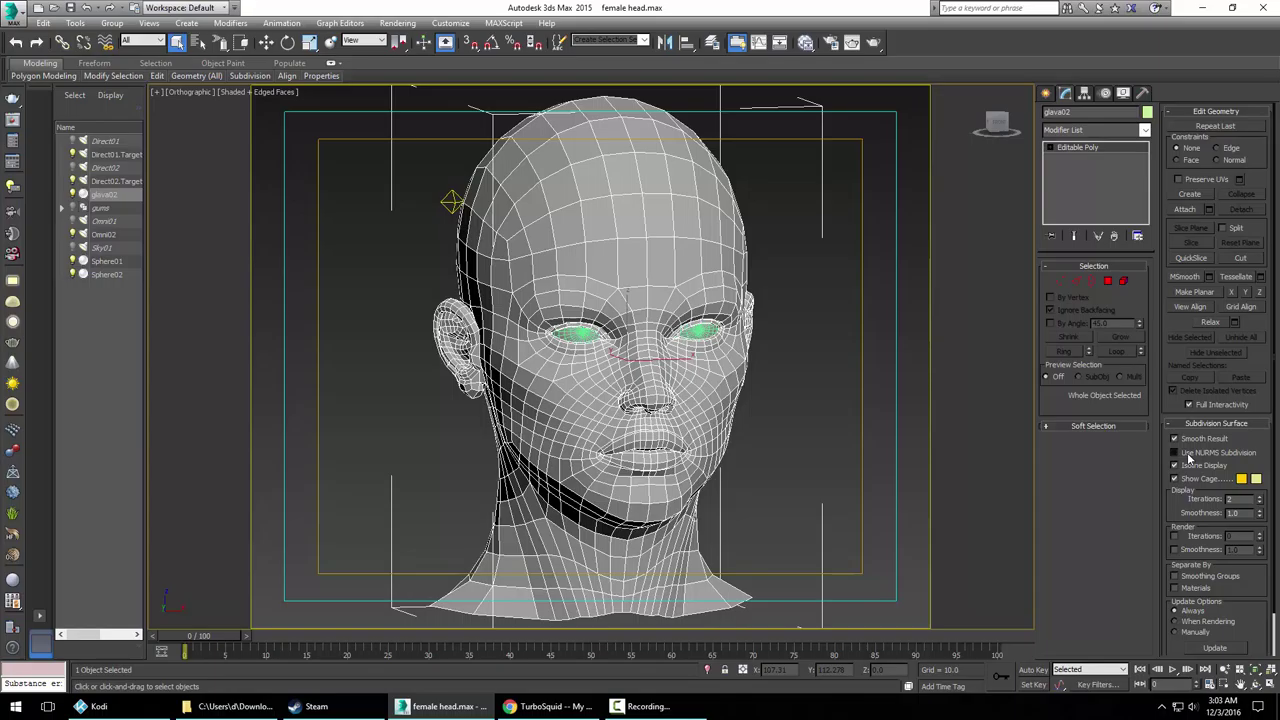
pyautogui.click(1189, 456)
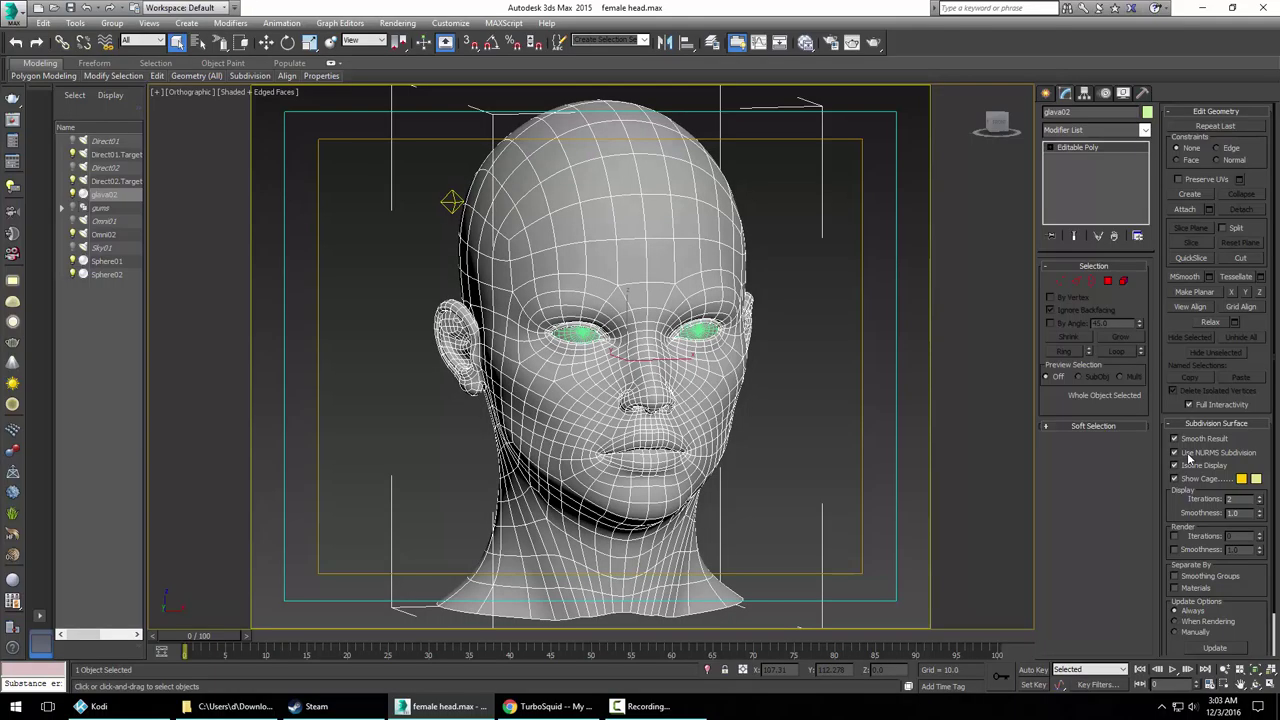
pyautogui.click(1144, 132)
pyautogui.moveTo(1148, 180); pyautogui.dragTo(1150, 438)
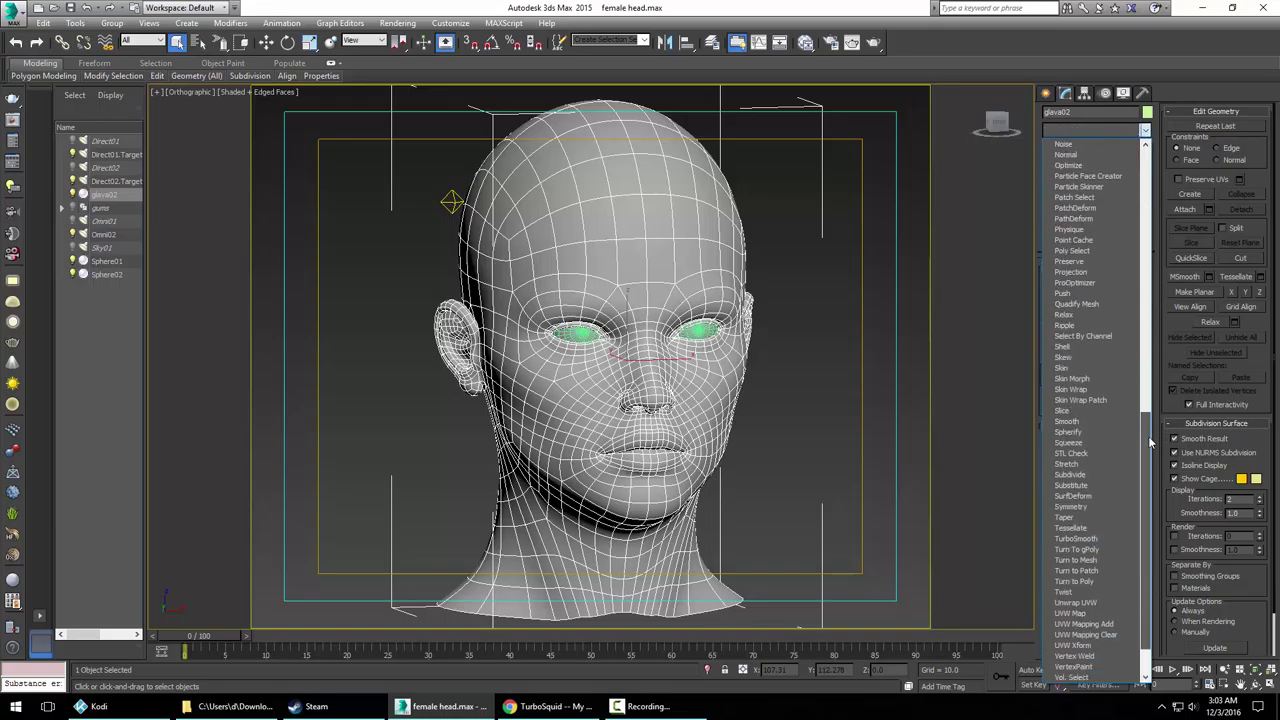
pyautogui.click(1075, 538)
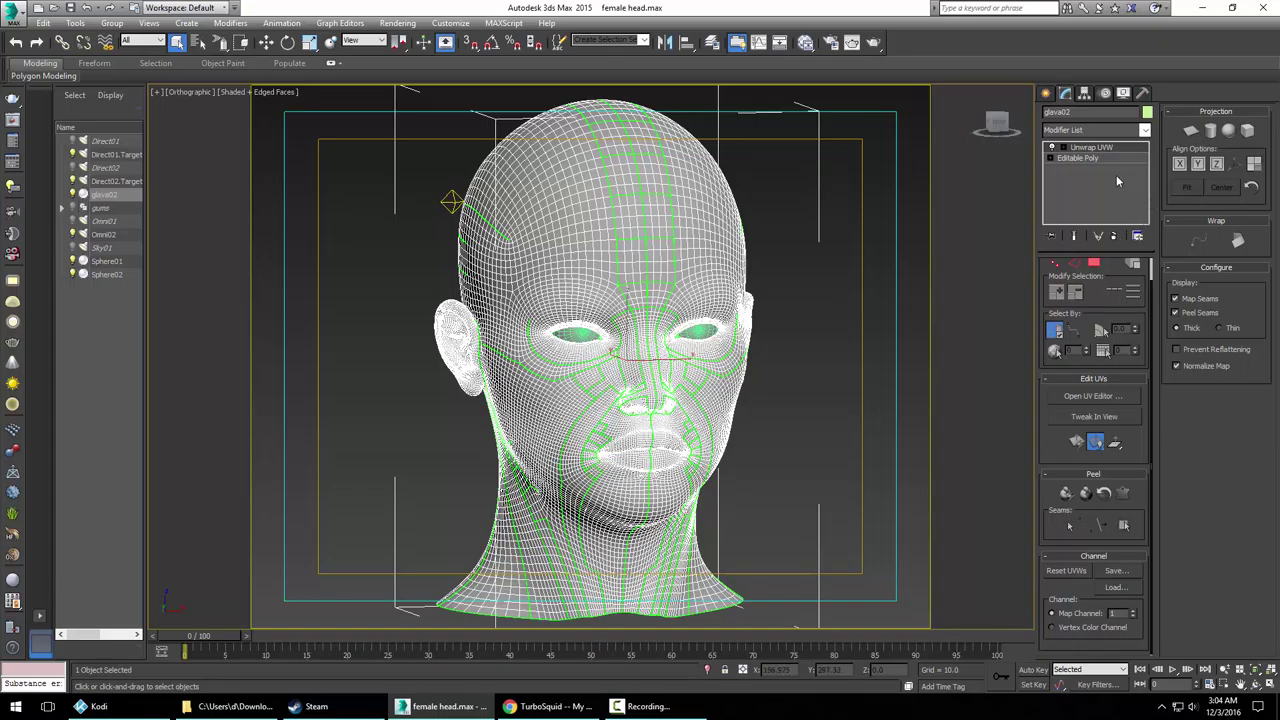
pyautogui.click(1118, 236)
pyautogui.hotkey('ctrl', 'BackSpace')
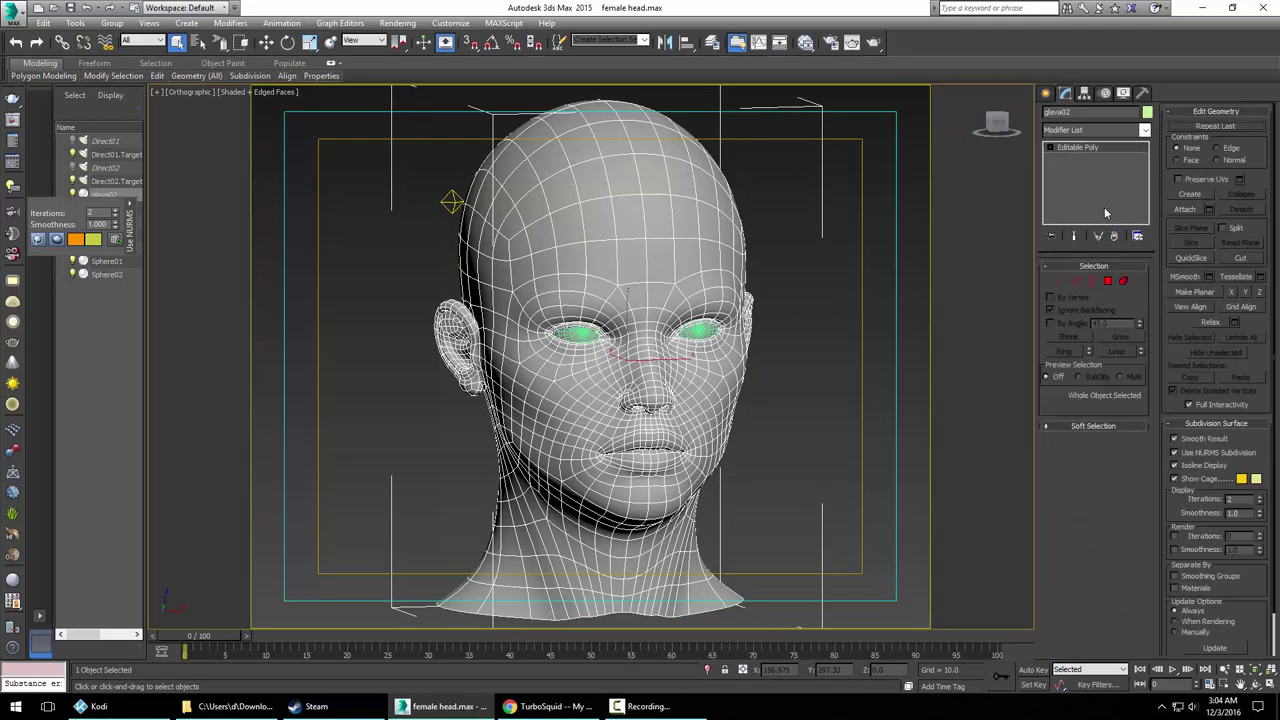
# Turn off NURMS subdivision on the head and apply an Unwrap UVW modifier
pyautogui.click(1200, 455)
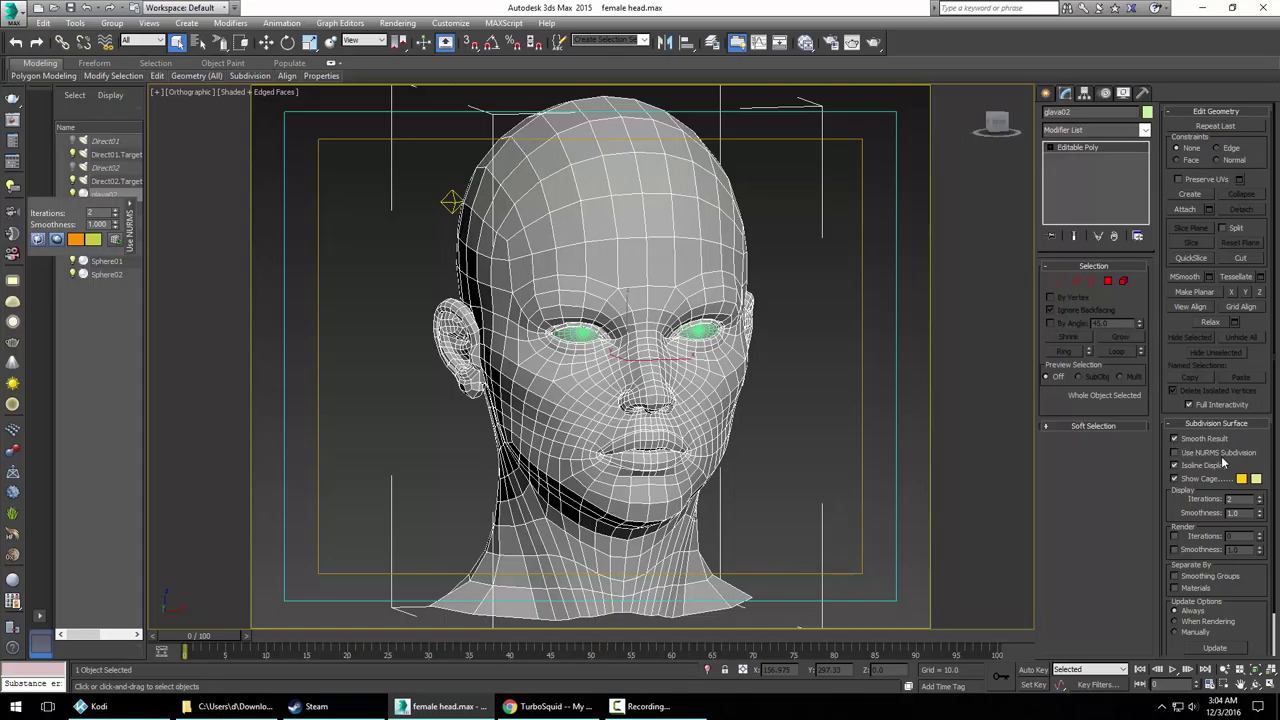
pyautogui.click(1144, 130)
pyautogui.scroll(-10, 1150, 480)
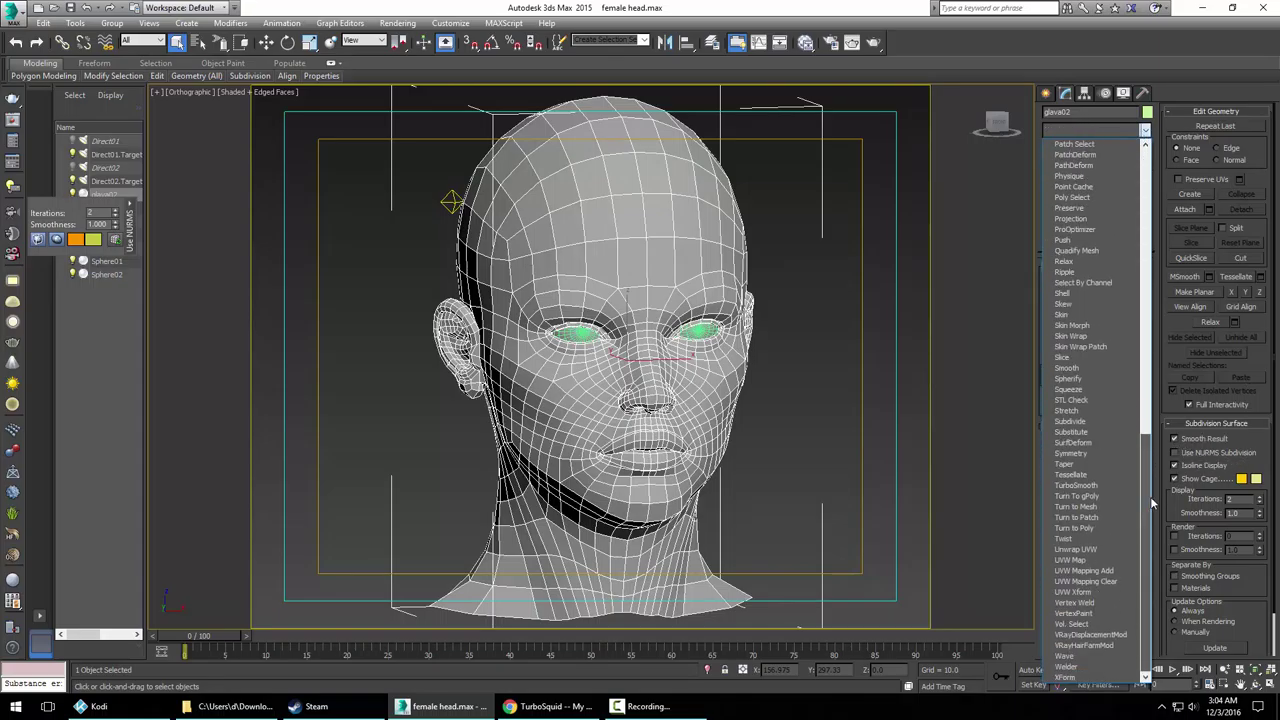
pyautogui.click(1070, 550)
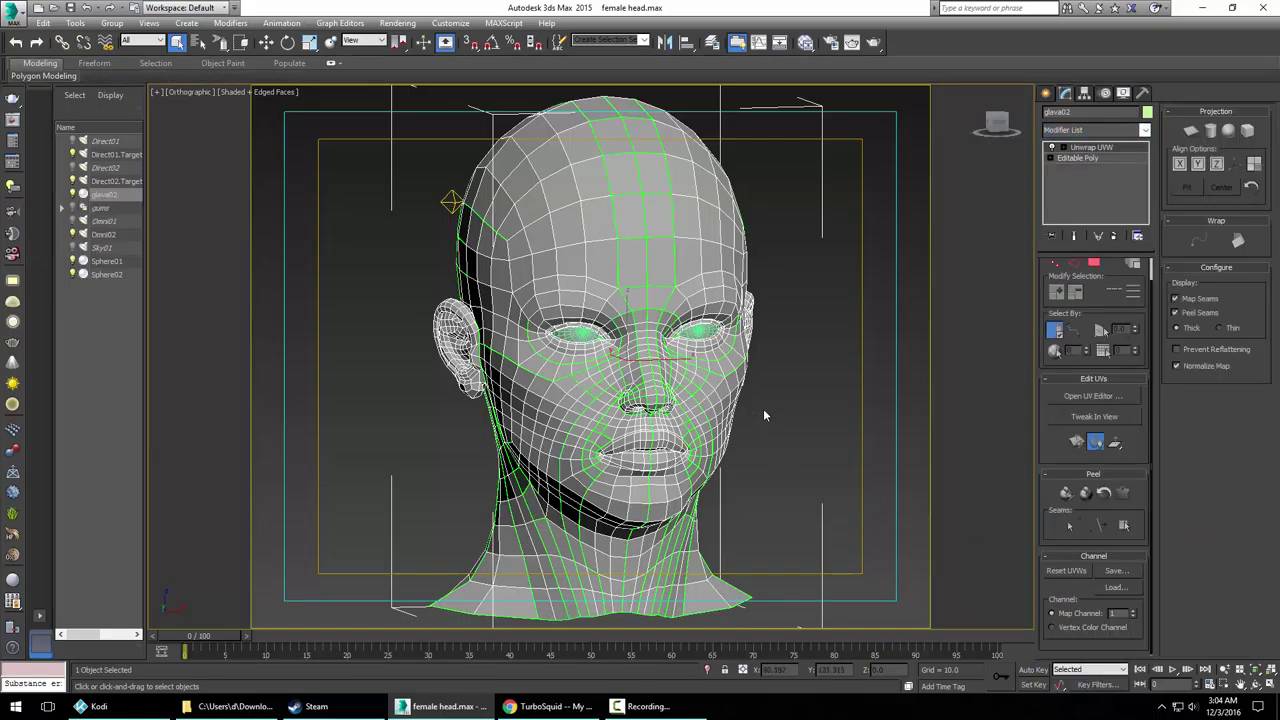
# Reset the UVWs in the head's Unwrap UVW modifier and confirm the reset
pyautogui.keyDown('alt'); pyautogui.moveTo(768, 425); pyautogui.dragTo(702, 279, button='middle'); pyautogui.keyUp('alt')
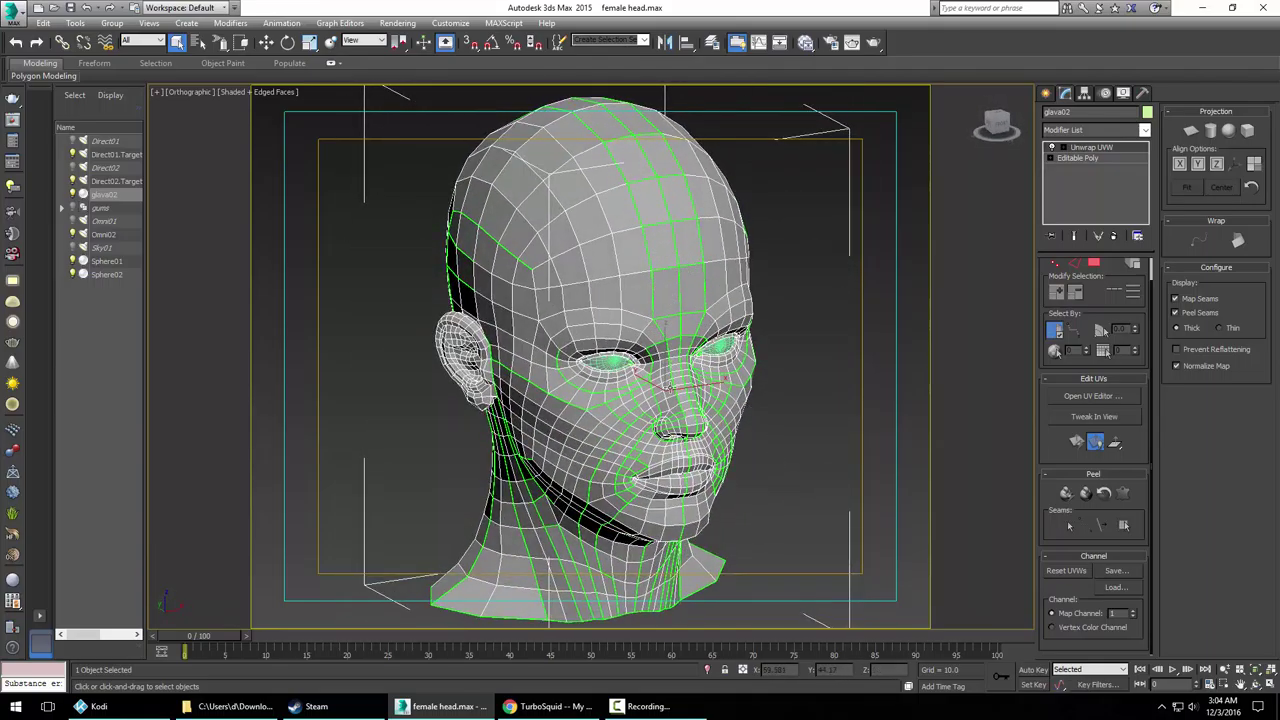
pyautogui.keyDown('alt'); pyautogui.moveTo(690, 380); pyautogui.dragTo(864, 424, button='middle'); pyautogui.keyUp('alt')
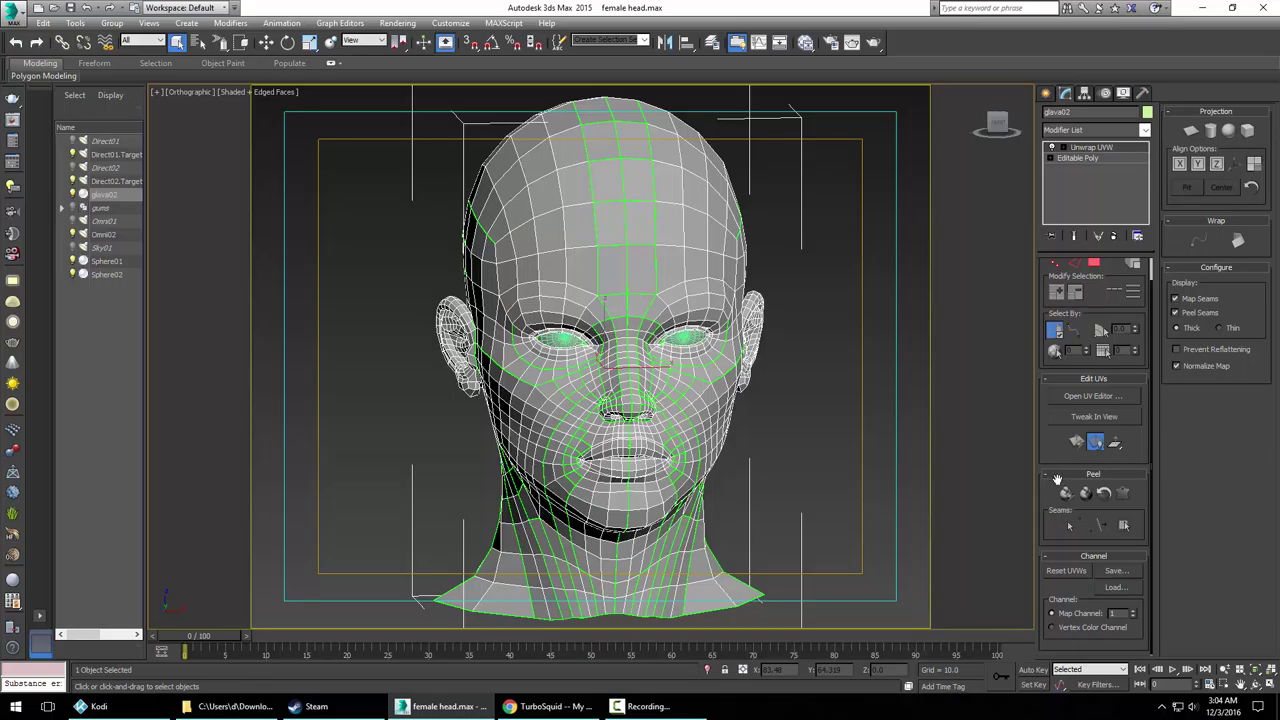
pyautogui.click(1066, 570)
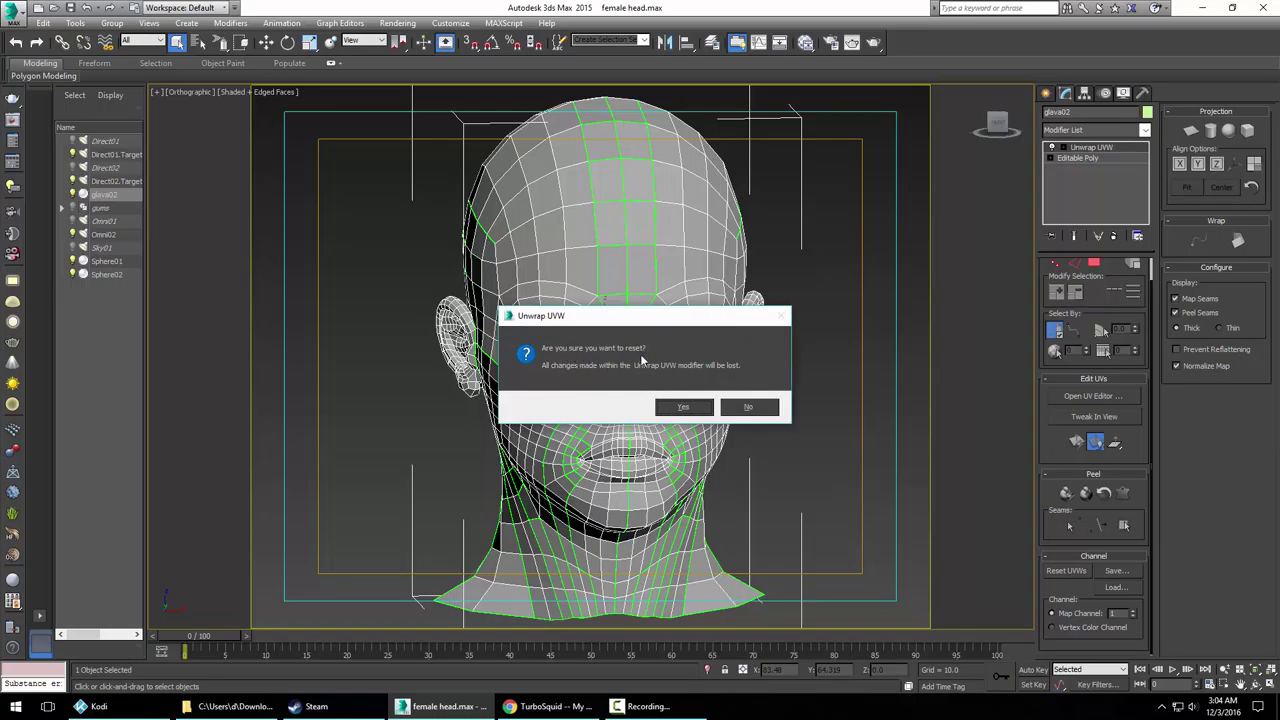
pyautogui.click(681, 408)
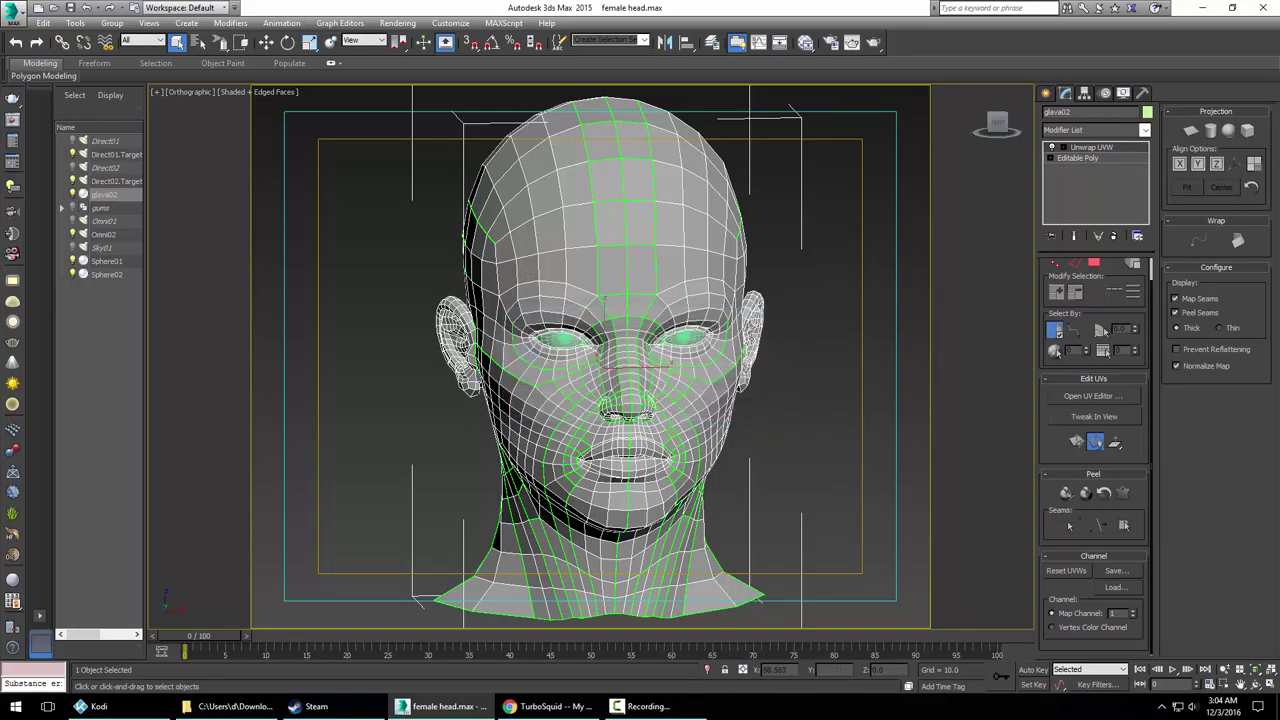
# Switch the viewport to Perspective and remove the Unwrap UVW modifier from the head
pyautogui.keyDown('alt'); pyautogui.moveTo(846, 385); pyautogui.dragTo(611, 327, button='middle'); pyautogui.keyUp('alt')
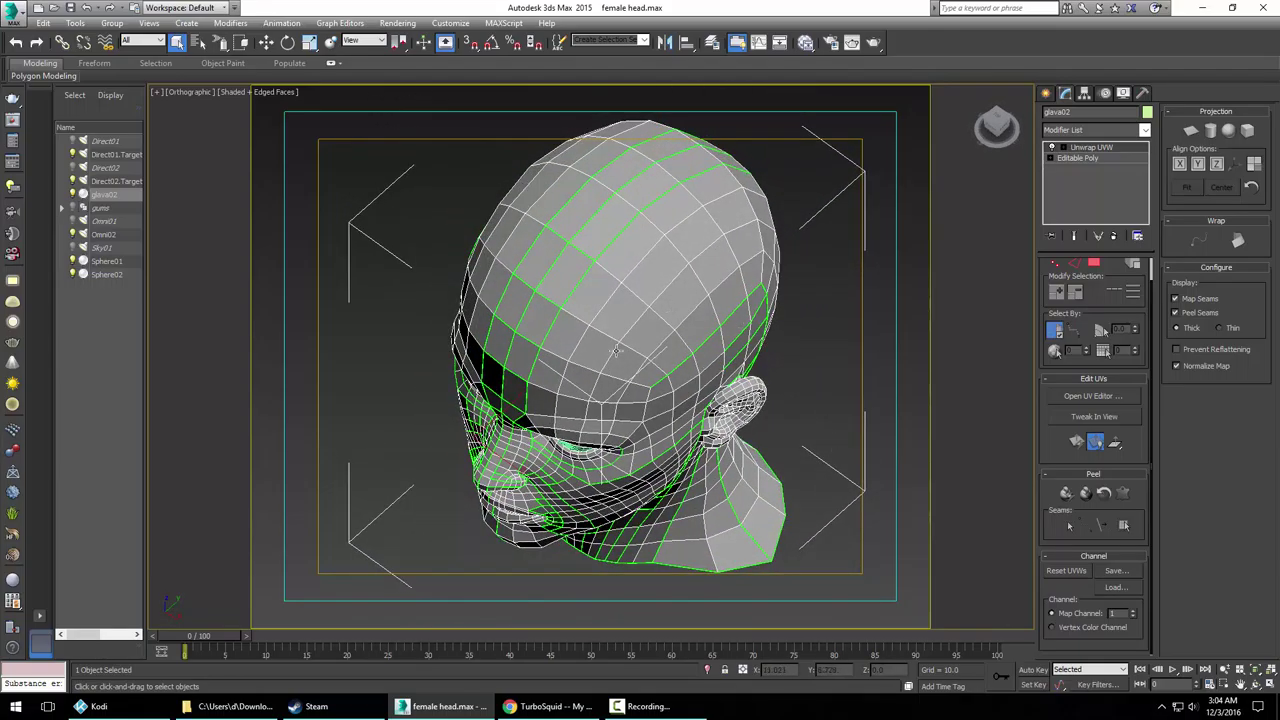
pyautogui.keyDown('alt'); pyautogui.moveTo(688, 367); pyautogui.dragTo(966, 329, button='middle'); pyautogui.keyUp('alt')
pyautogui.press('p')
pyautogui.click(1090, 147)
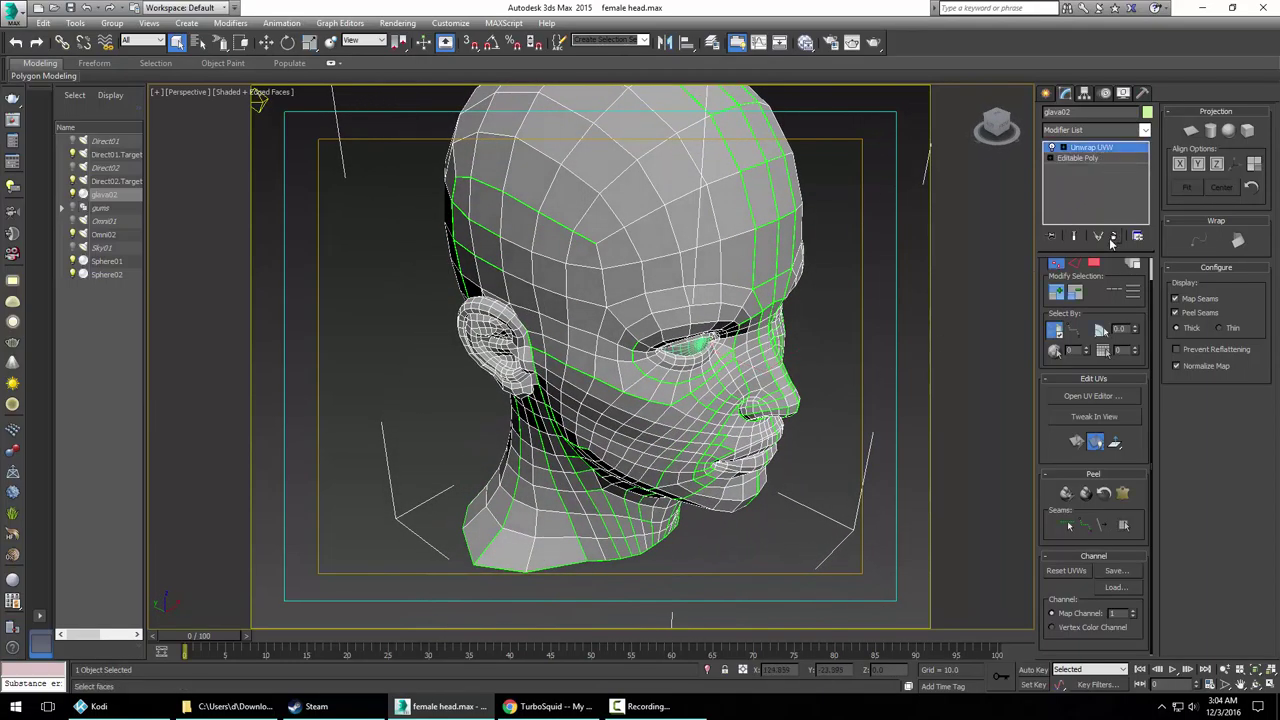
pyautogui.click(1113, 236)
# Apply a UVW Mapping Clear modifier to the head to clear its existing mapping
pyautogui.click(1143, 131)
pyautogui.scroll(-15, 1100, 400)
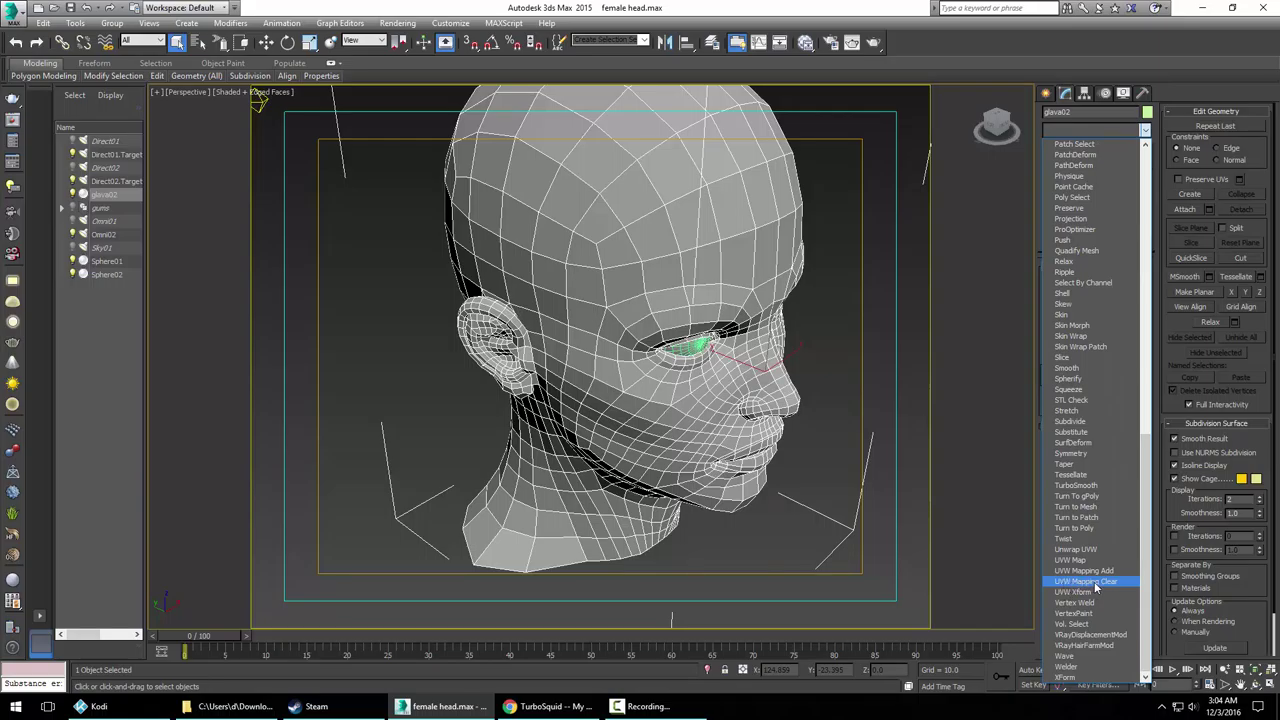
pyautogui.click(1088, 582)
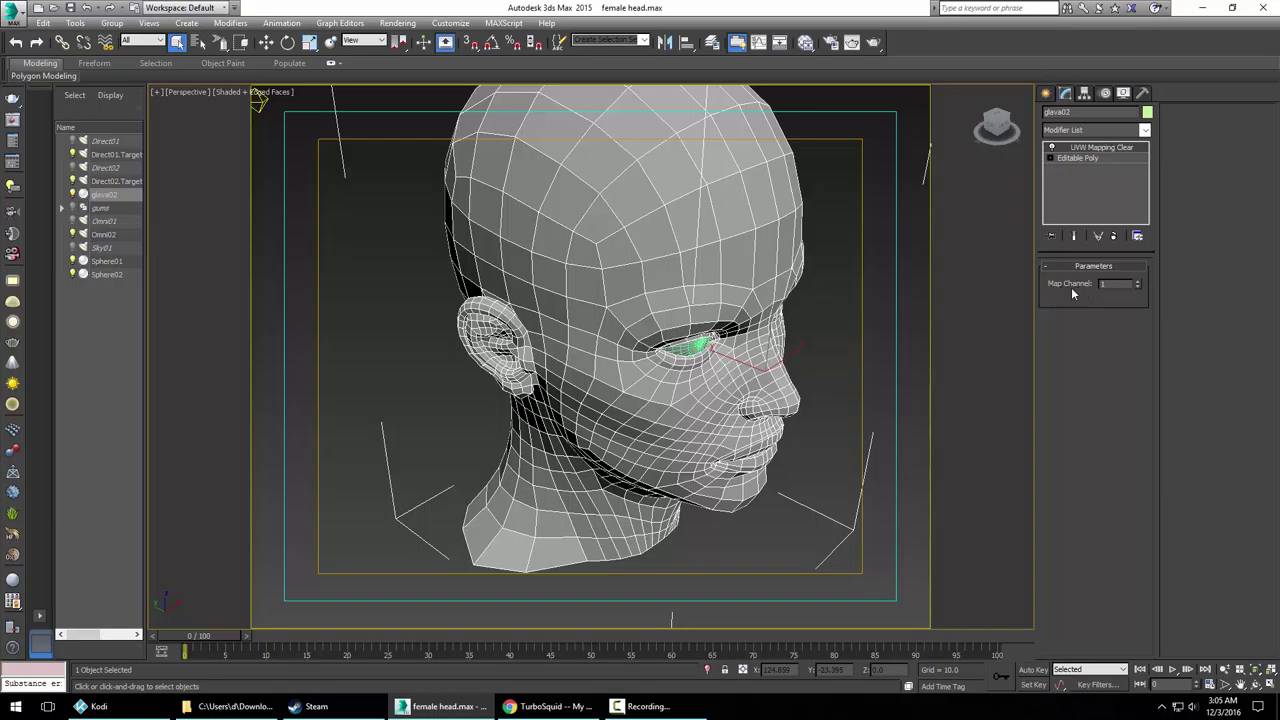
# Add an Unwrap UVW modifier above UVW Mapping Clear on the head
pyautogui.click(1130, 130)
pyautogui.scroll(-10, 1076, 532)
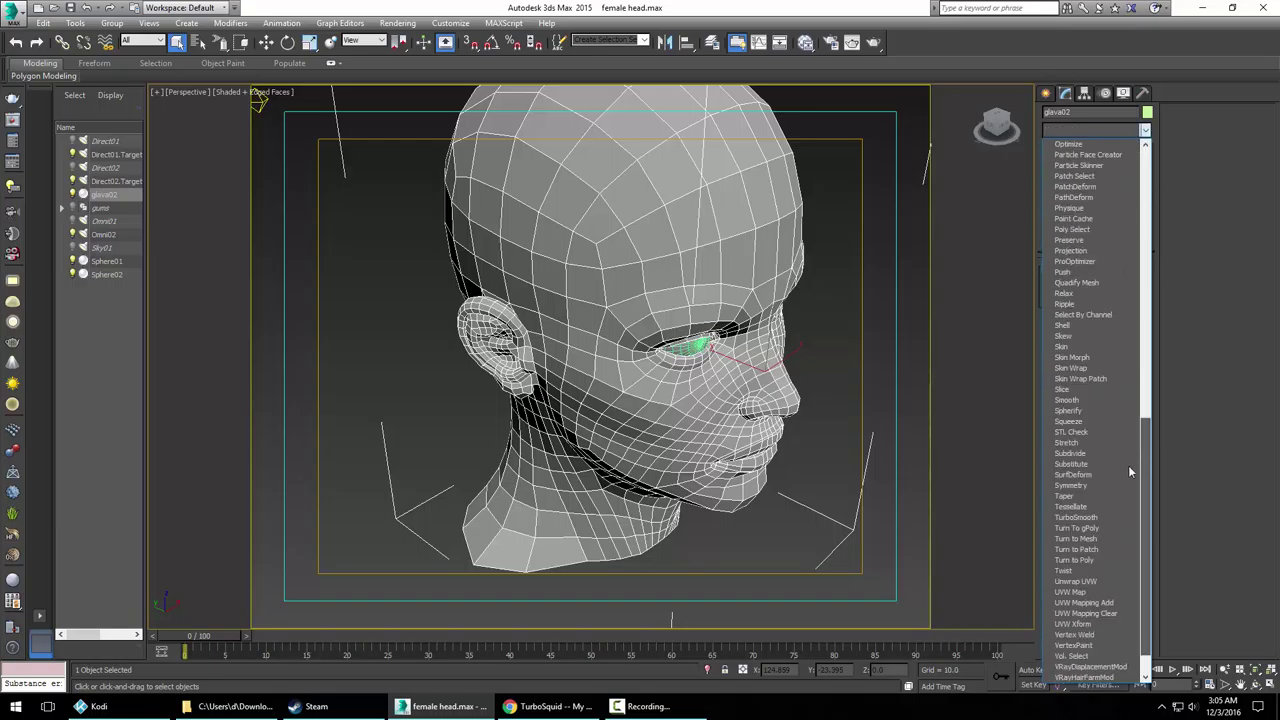
pyautogui.click(1076, 549)
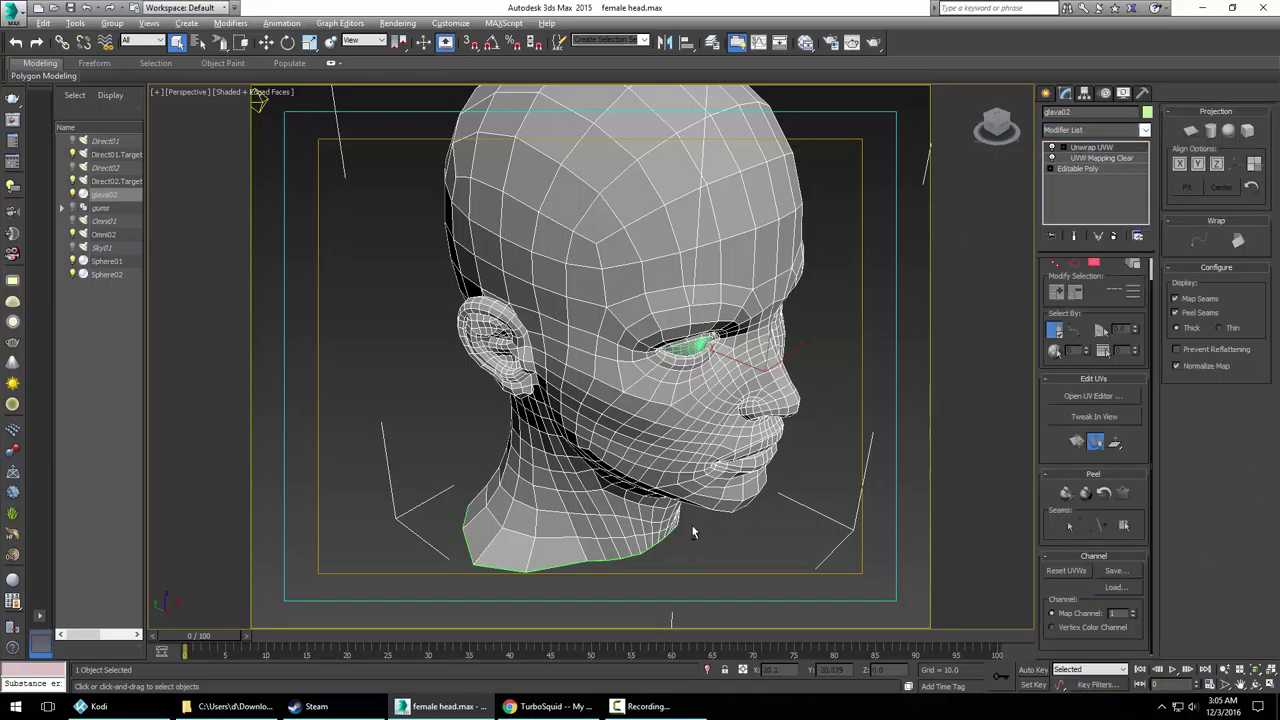
# Cycle through the Vertex, Edge and Polygon sub-object levels of Unwrap UVW, finishing at Polygon level
pyautogui.keyDown('alt'); pyautogui.moveTo(691, 532); pyautogui.dragTo(719, 484, button='middle'); pyautogui.keyUp('alt')
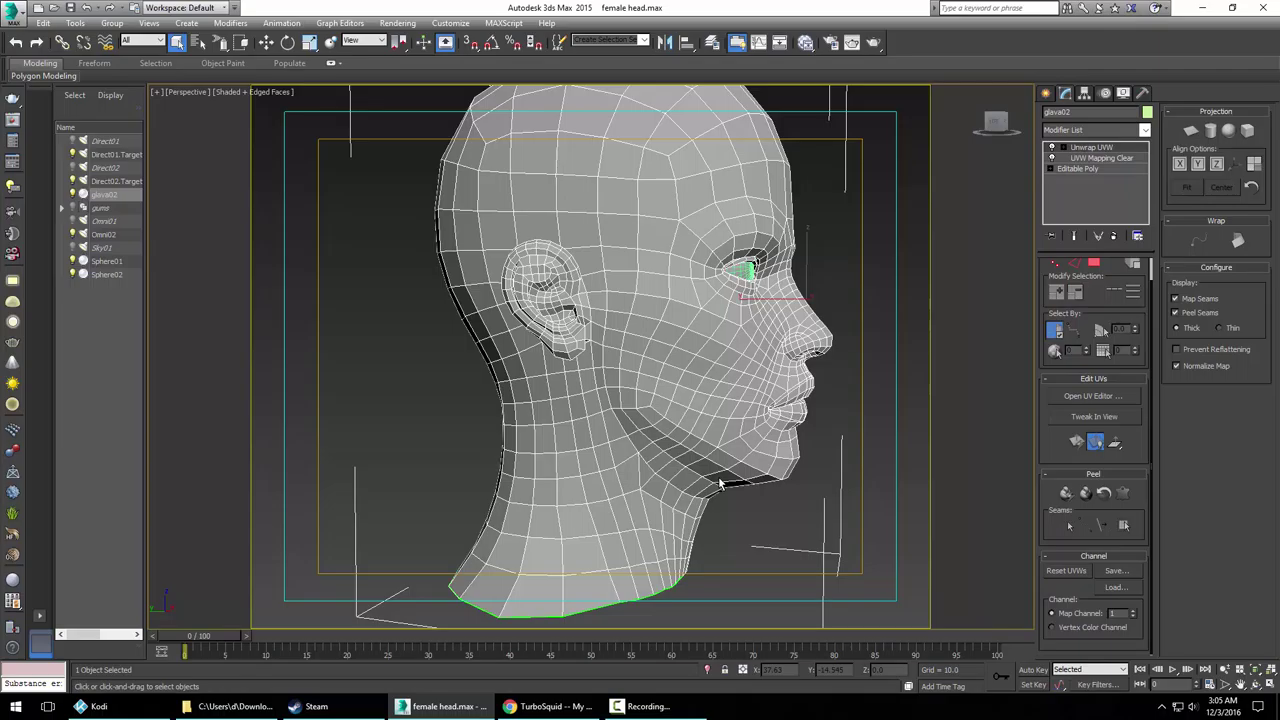
pyautogui.scroll(-3, 720, 484)
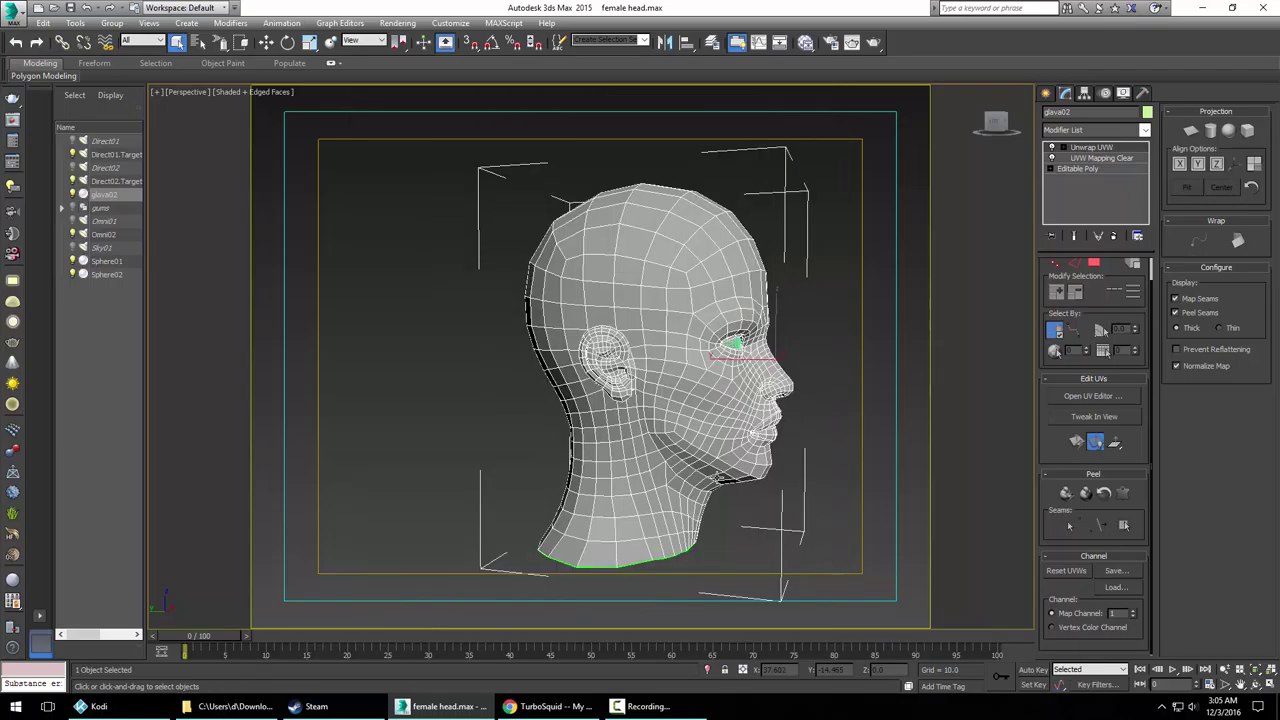
pyautogui.keyDown('alt'); pyautogui.moveTo(688, 475); pyautogui.dragTo(690, 490, button='middle'); pyautogui.keyUp('alt')
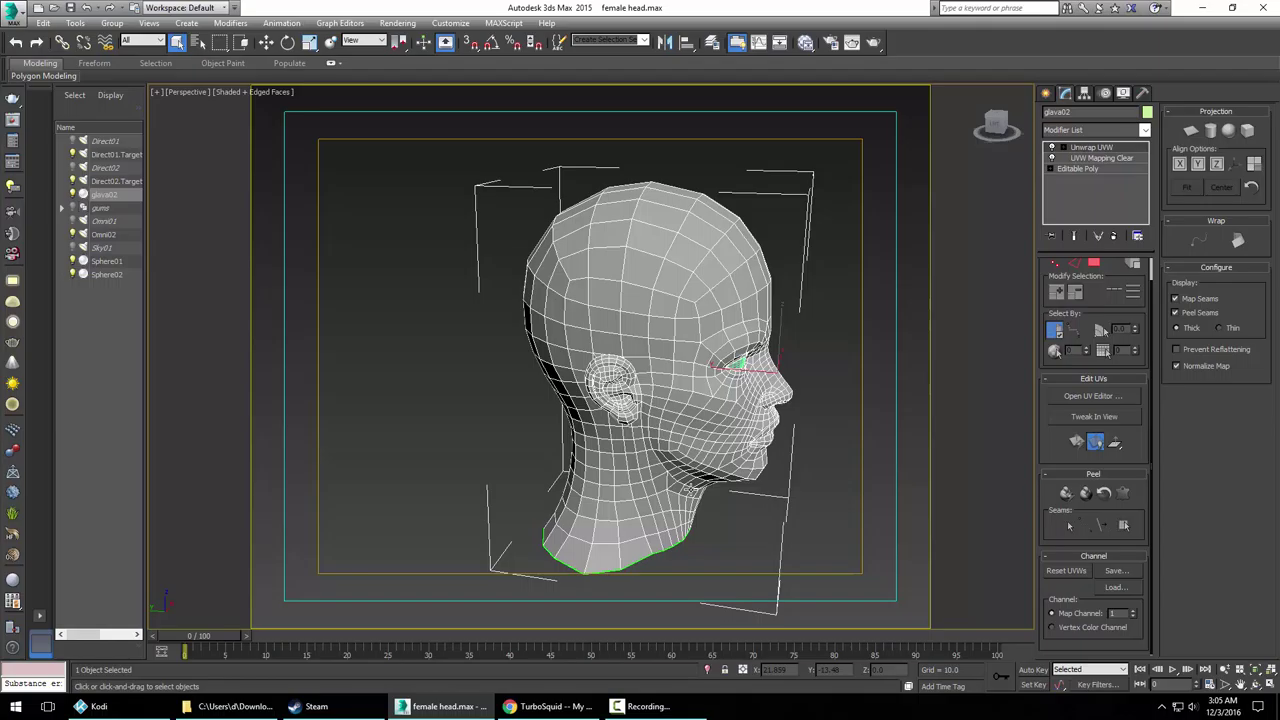
pyautogui.click(1064, 149)
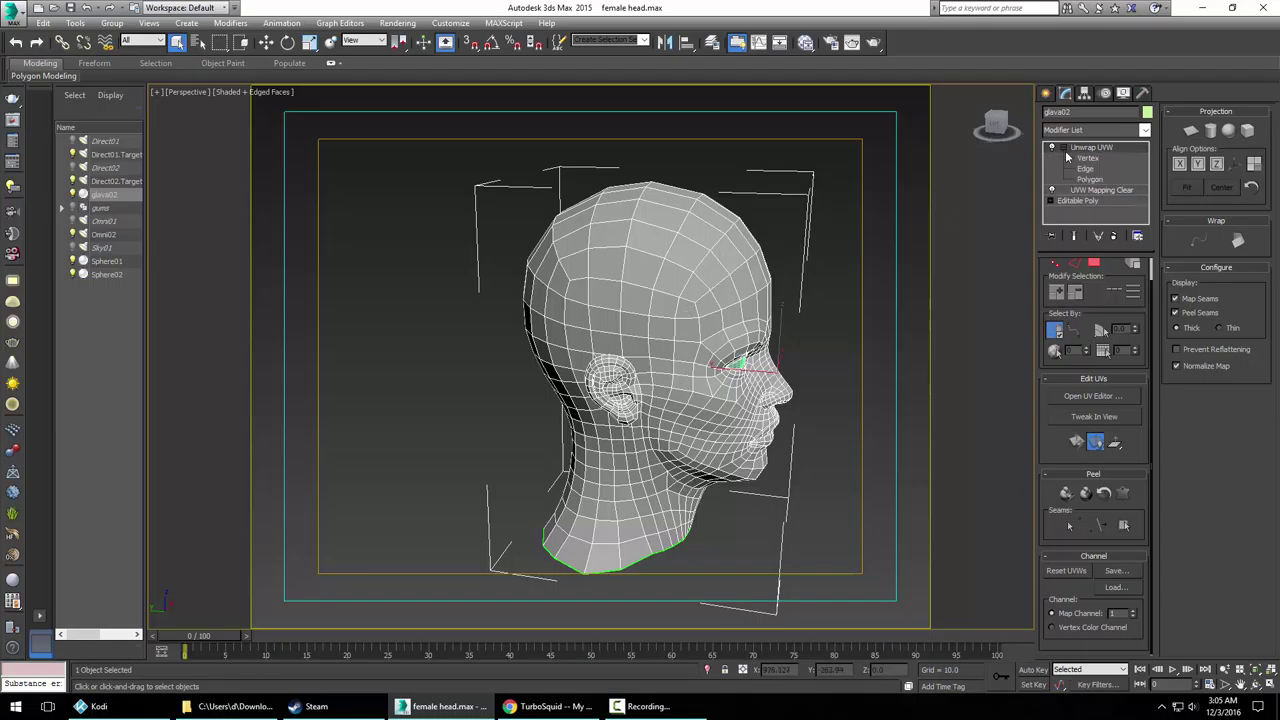
pyautogui.click(1086, 158)
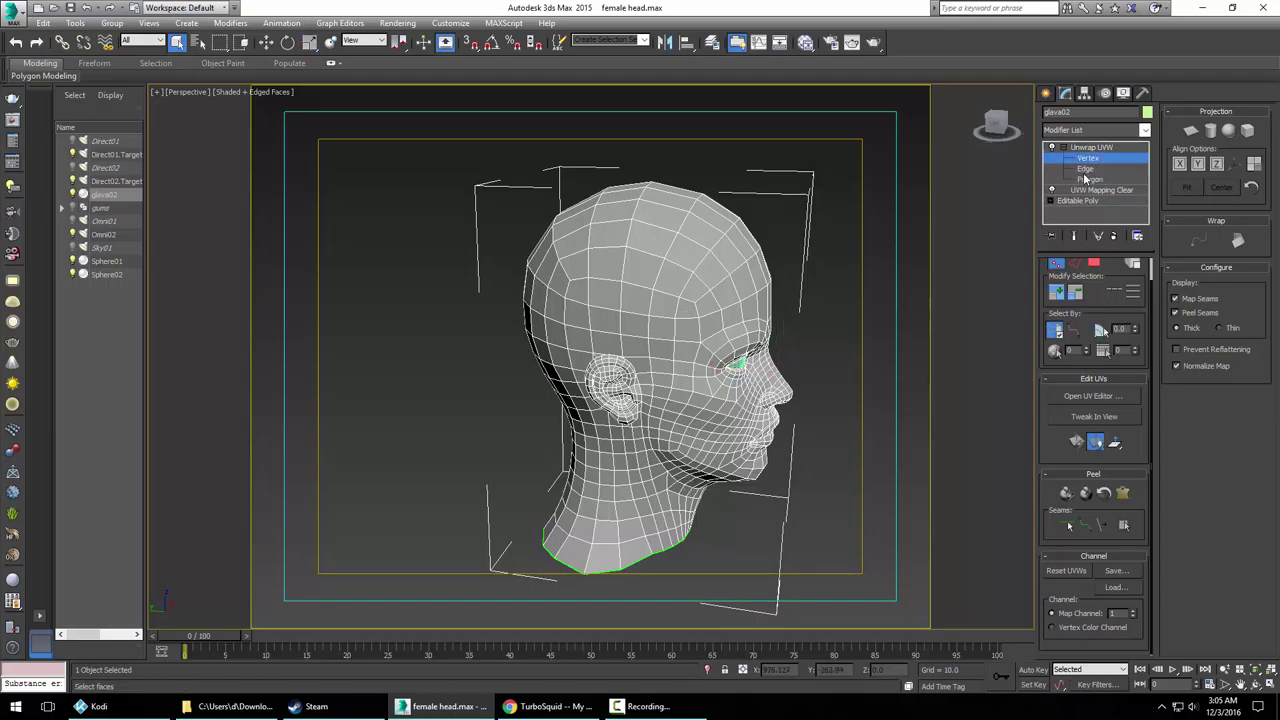
pyautogui.click(1088, 178)
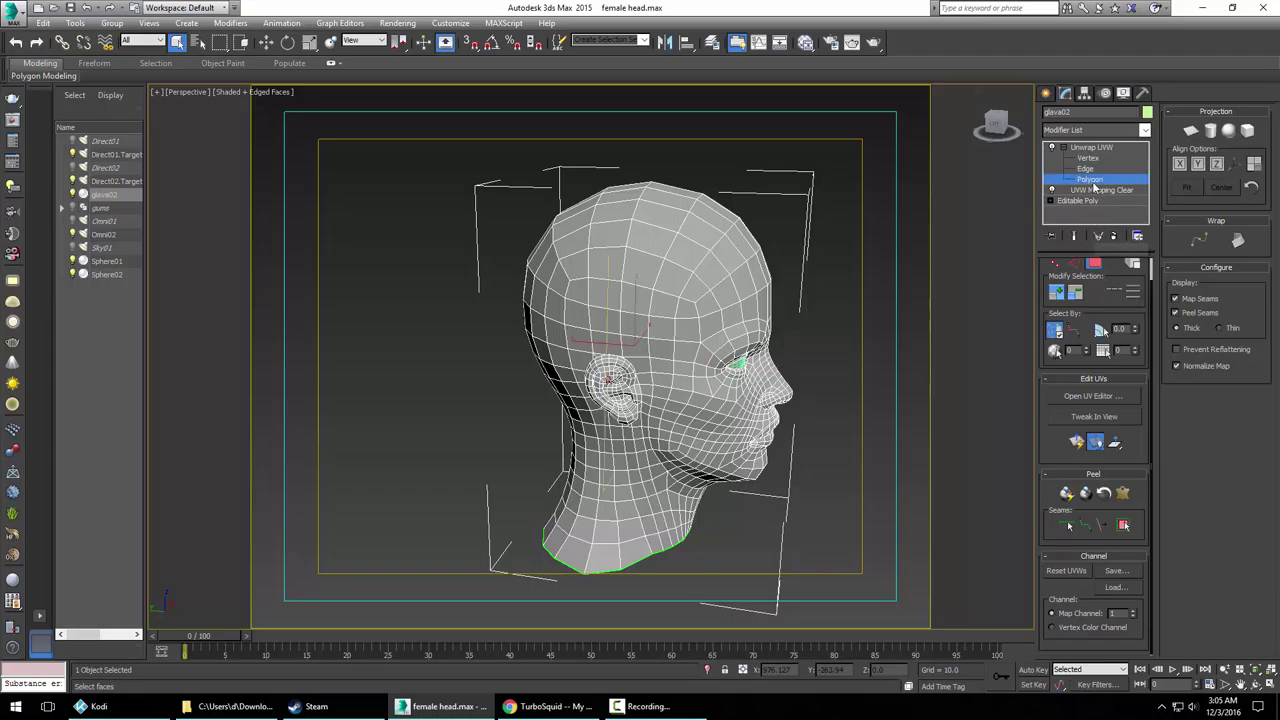
pyautogui.click(1092, 160)
pyautogui.click(1088, 169)
pyautogui.click(1088, 178)
pyautogui.click(1096, 160)
pyautogui.click(1094, 170)
pyautogui.click(1094, 181)
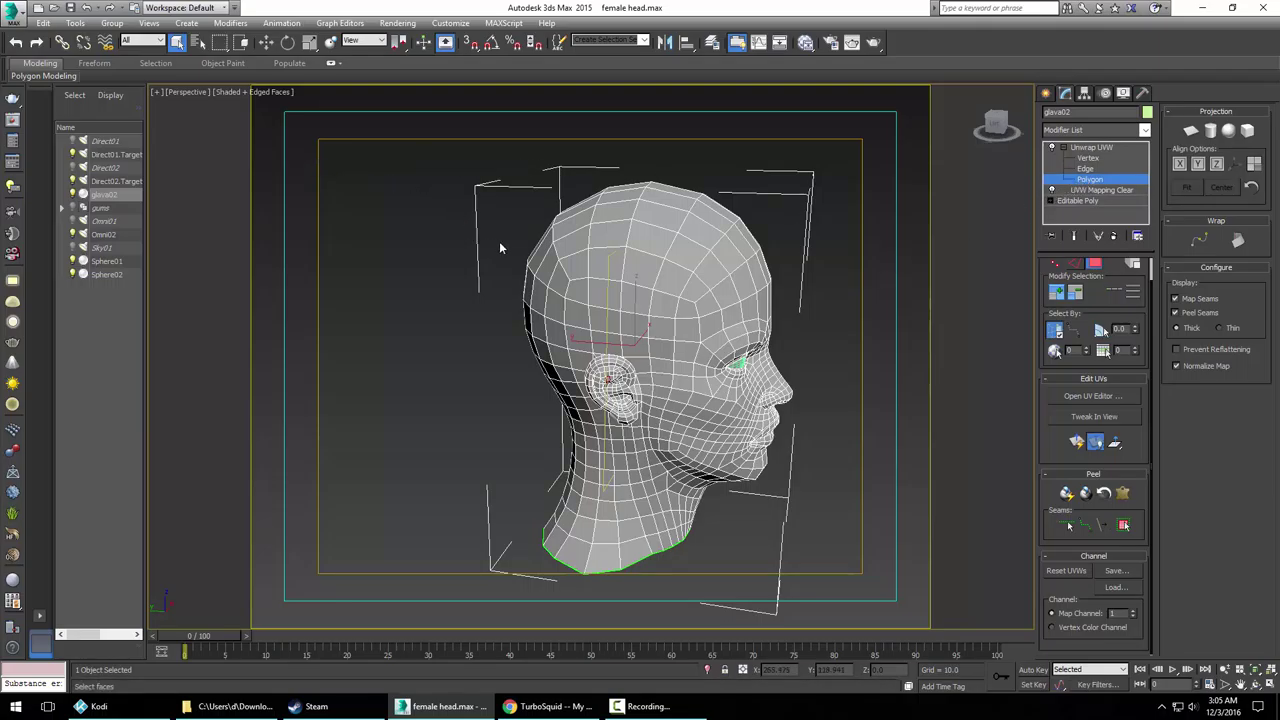
# Change the selection region shape to Rectangular Selection Region
pyautogui.click(221, 49)
pyautogui.click(222, 45)
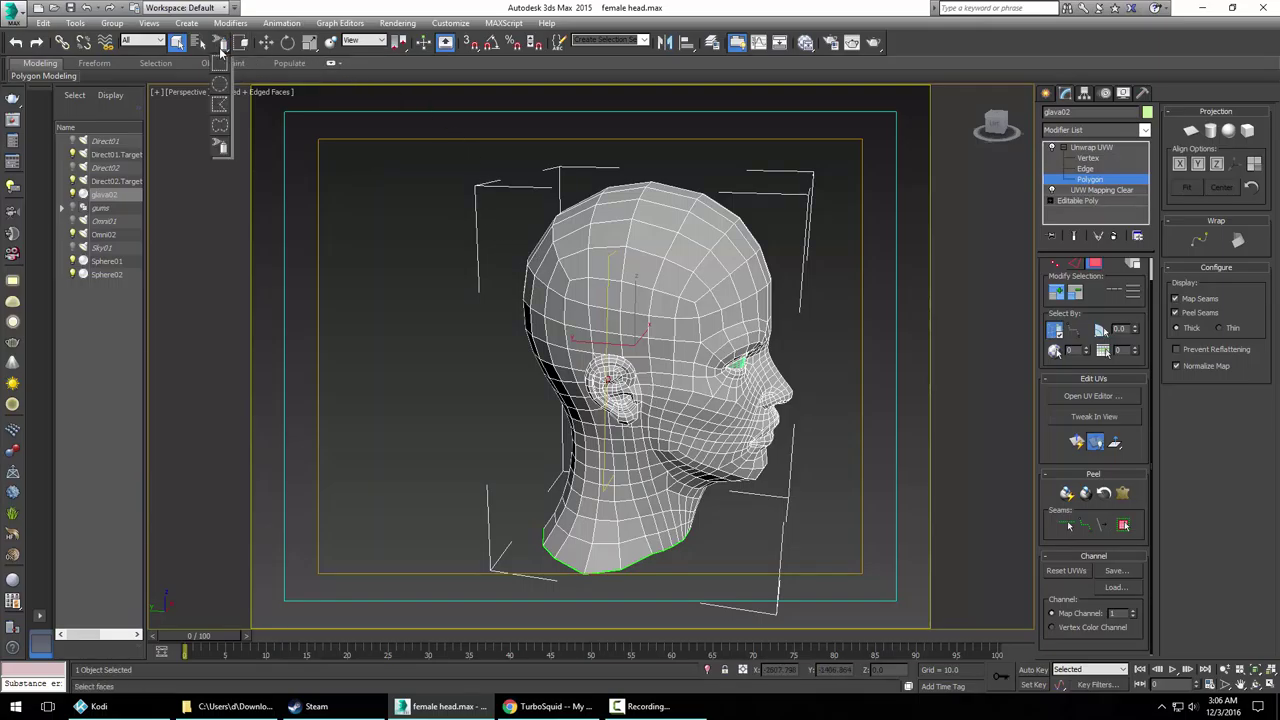
pyautogui.moveTo(222, 72); pyautogui.dragTo(222, 72)
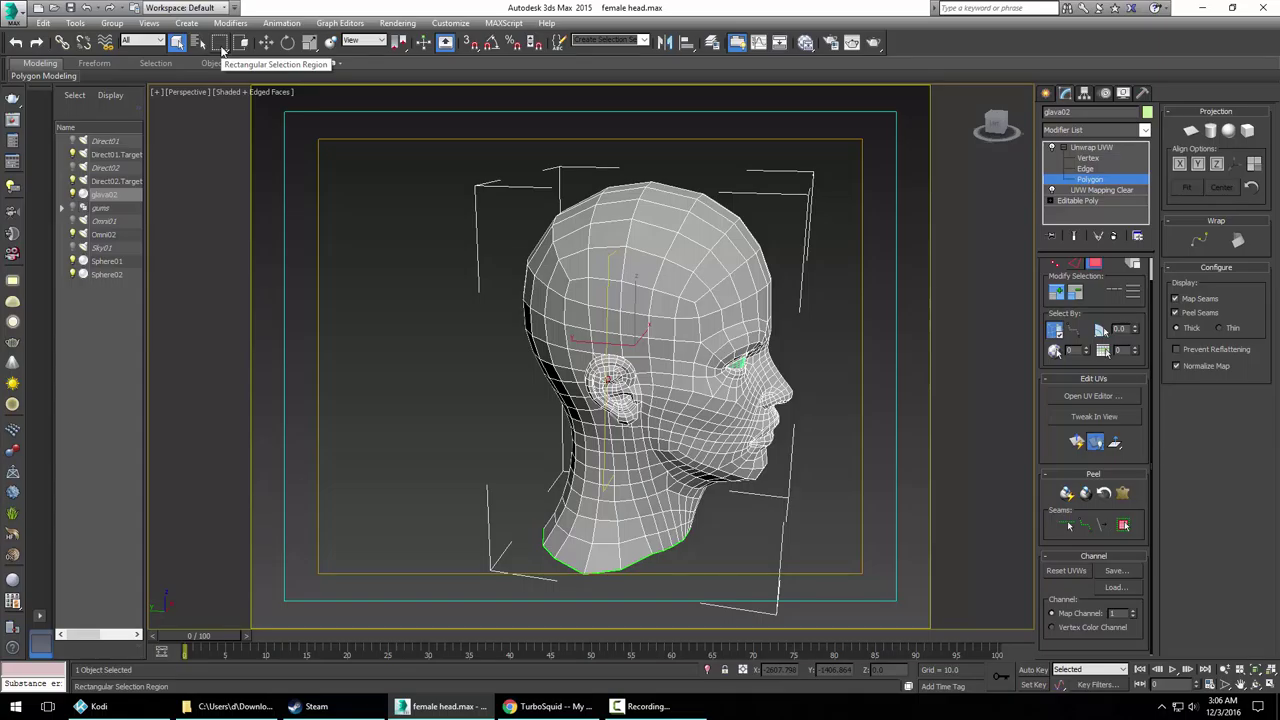
pyautogui.click(221, 46)
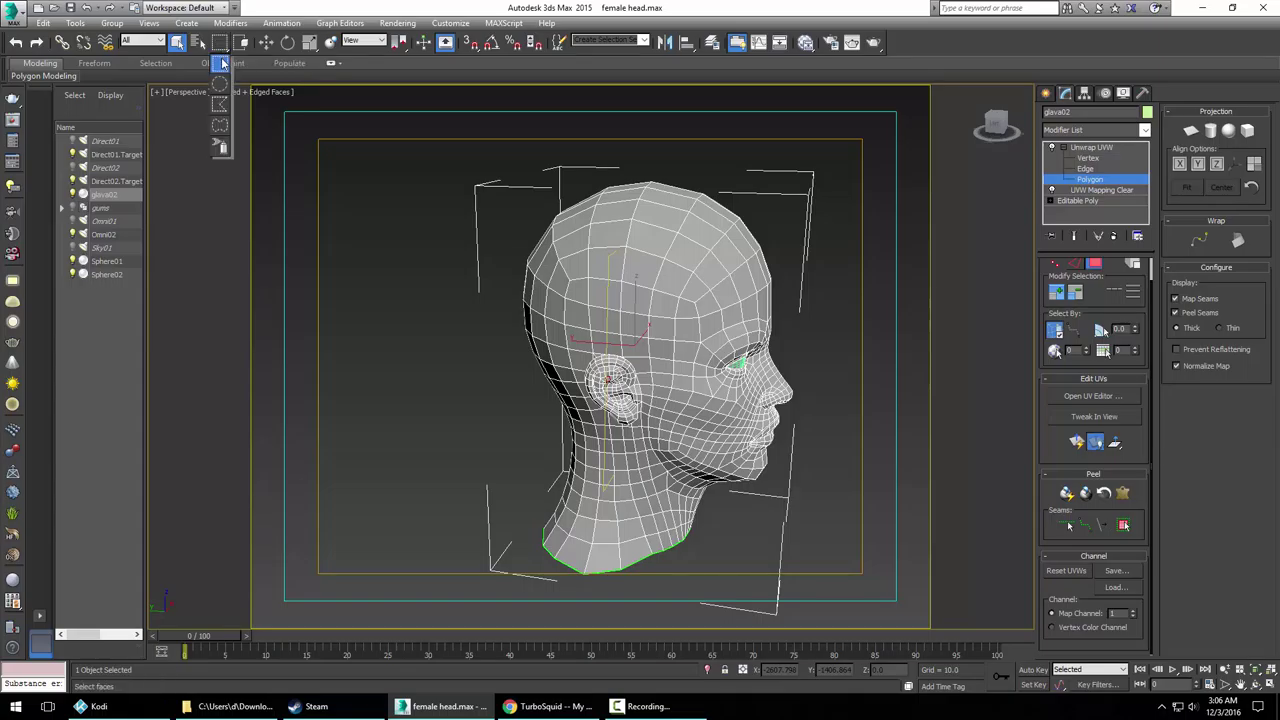
# Switch to Paint Selection Region and paint a polygon selection across the sides of the scalp and the forehead
pyautogui.moveTo(222, 62); pyautogui.dragTo(223, 148)
pyautogui.moveTo(576, 289)
pyautogui.mouseDown()
pyautogui.moveTo(581, 251)
pyautogui.moveTo(642, 259)
pyautogui.moveTo(670, 313)
pyautogui.moveTo(652, 326)
pyautogui.moveTo(735, 303)
pyautogui.mouseUp()
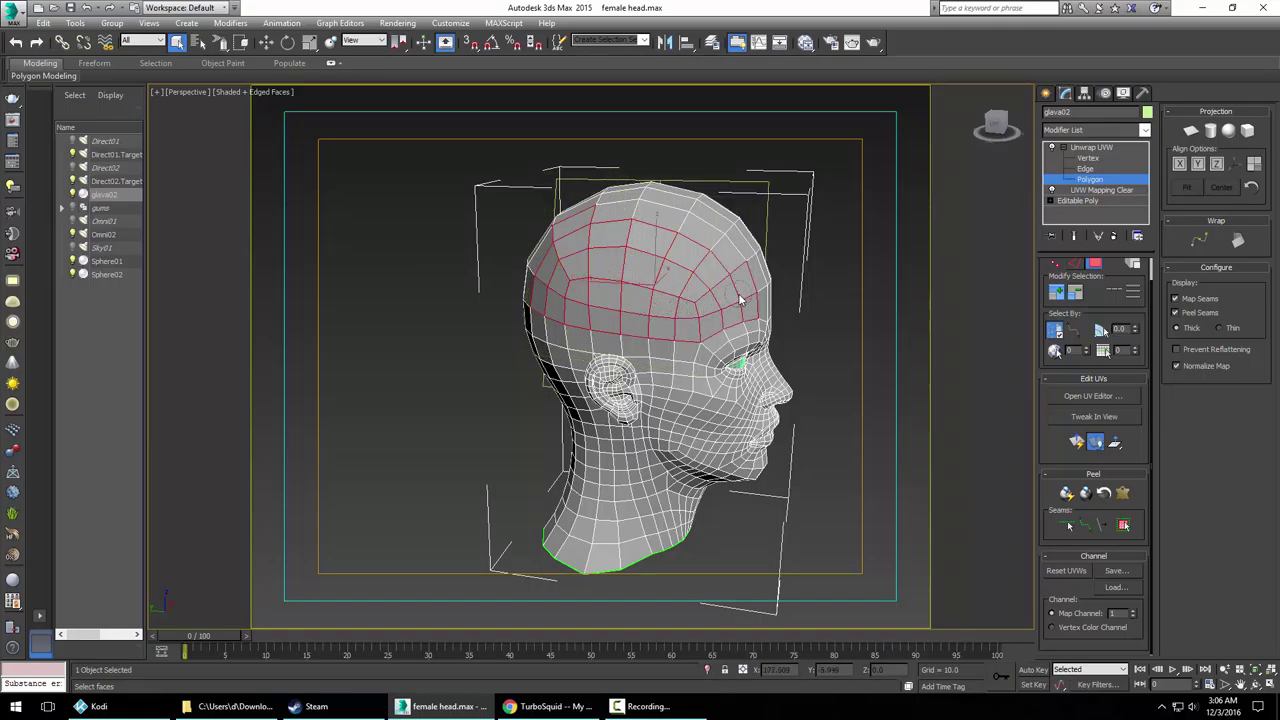
pyautogui.keyDown('alt'); pyautogui.moveTo(738, 293); pyautogui.dragTo(651, 314, button='middle'); pyautogui.keyUp('alt')
pyautogui.moveTo(642, 326)
pyautogui.mouseDown()
pyautogui.moveTo(720, 300)
pyautogui.moveTo(605, 232)
pyautogui.moveTo(640, 200)
pyautogui.moveTo(686, 277)
pyautogui.moveTo(600, 250)
pyautogui.moveTo(590, 308)
pyautogui.mouseUp()
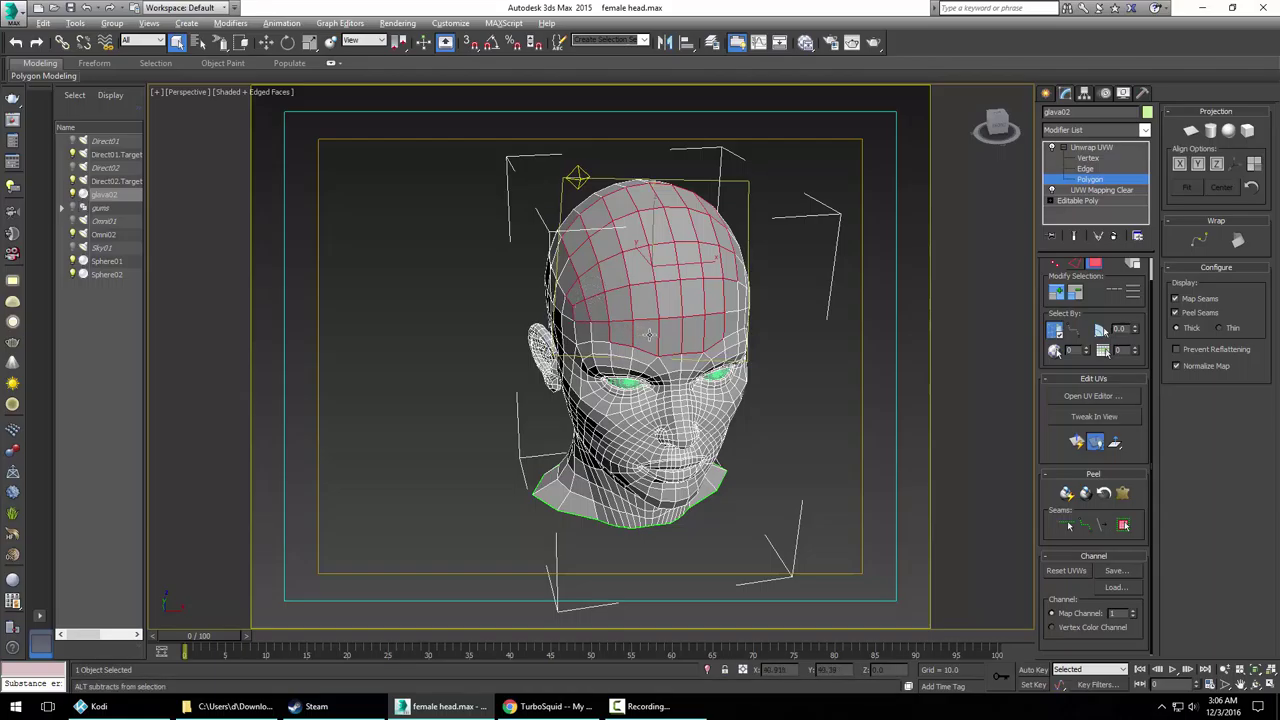
pyautogui.keyDown('alt'); pyautogui.moveTo(649, 335); pyautogui.dragTo(853, 311, button='middle'); pyautogui.keyUp('alt')
pyautogui.moveTo(656, 298)
pyautogui.keyDown('ctrl'); pyautogui.mouseDown()
pyautogui.moveTo(654, 434)
pyautogui.moveTo(603, 326)
pyautogui.moveTo(651, 217)
pyautogui.moveTo(670, 306)
pyautogui.moveTo(711, 319)
pyautogui.moveTo(717, 270)
pyautogui.mouseUp(); pyautogui.keyUp('ctrl')
pyautogui.keyDown('alt'); pyautogui.moveTo(664, 320); pyautogui.dragTo(423, 337, button='middle'); pyautogui.keyUp('alt')
pyautogui.moveTo(696, 320)
pyautogui.mouseDown()
pyautogui.moveTo(643, 275)
pyautogui.moveTo(775, 290)
pyautogui.moveTo(586, 272)
pyautogui.moveTo(766, 256)
pyautogui.moveTo(672, 205)
pyautogui.moveTo(590, 285)
pyautogui.moveTo(625, 327)
pyautogui.mouseUp()
pyautogui.keyDown('alt'); pyautogui.moveTo(639, 313); pyautogui.dragTo(755, 347, button='middle'); pyautogui.keyUp('alt')
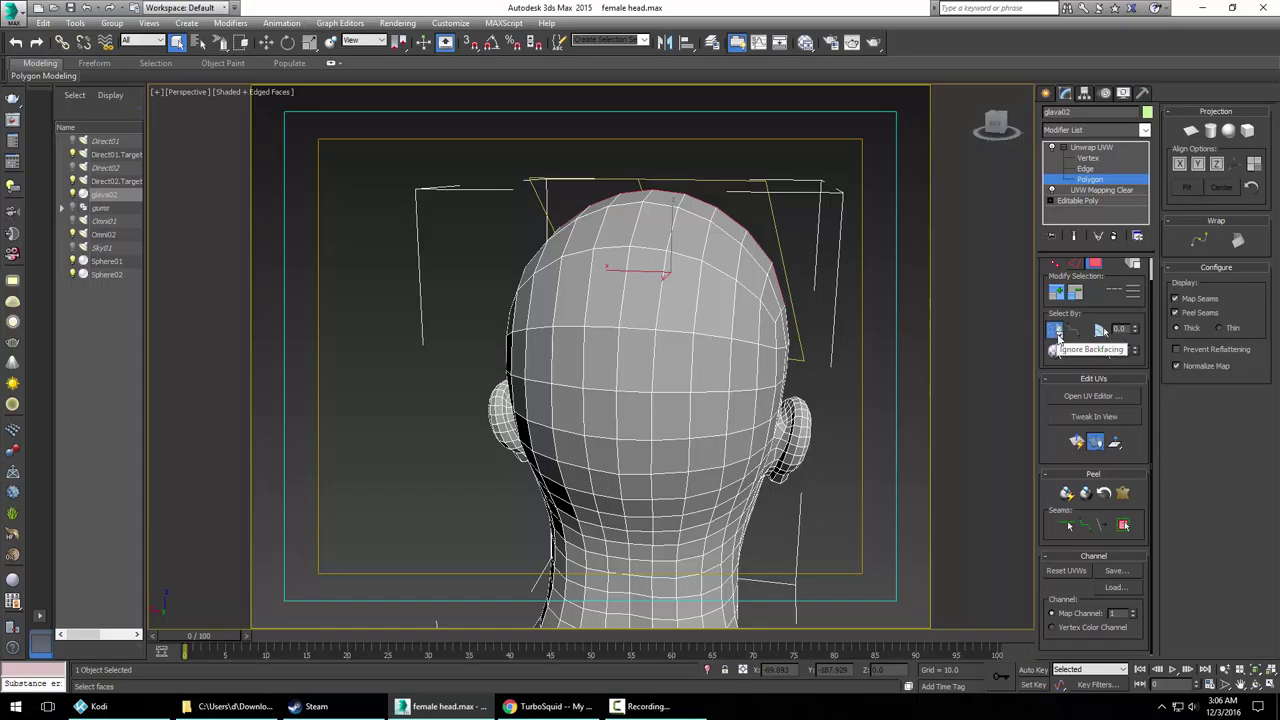
# Turn off Ignore Backfacing, paint across the forehead, and examine which polygons on the back of the head are selected
pyautogui.keyDown('alt'); pyautogui.moveTo(889, 407); pyautogui.dragTo(590, 302, button='middle'); pyautogui.keyUp('alt')
pyautogui.moveTo(588, 297); pyautogui.dragTo(785, 306)
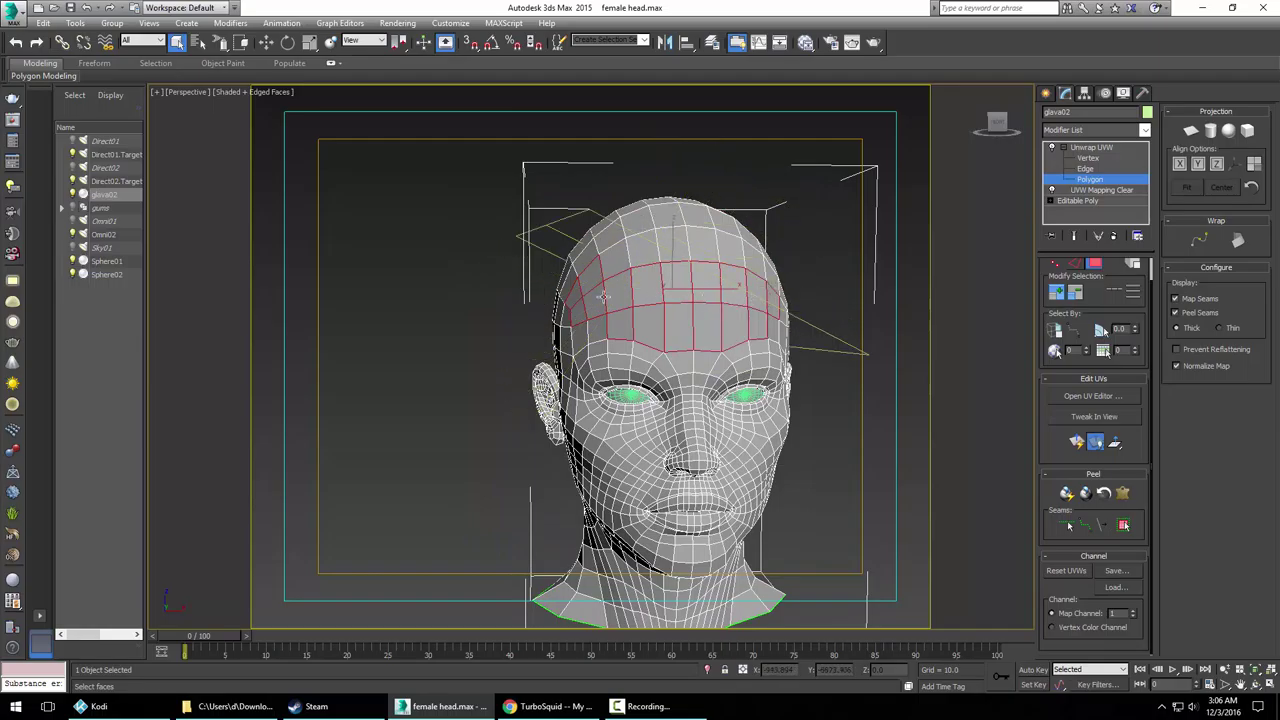
pyautogui.keyDown('alt'); pyautogui.moveTo(530, 318); pyautogui.dragTo(865, 322, button='middle'); pyautogui.keyUp('alt')
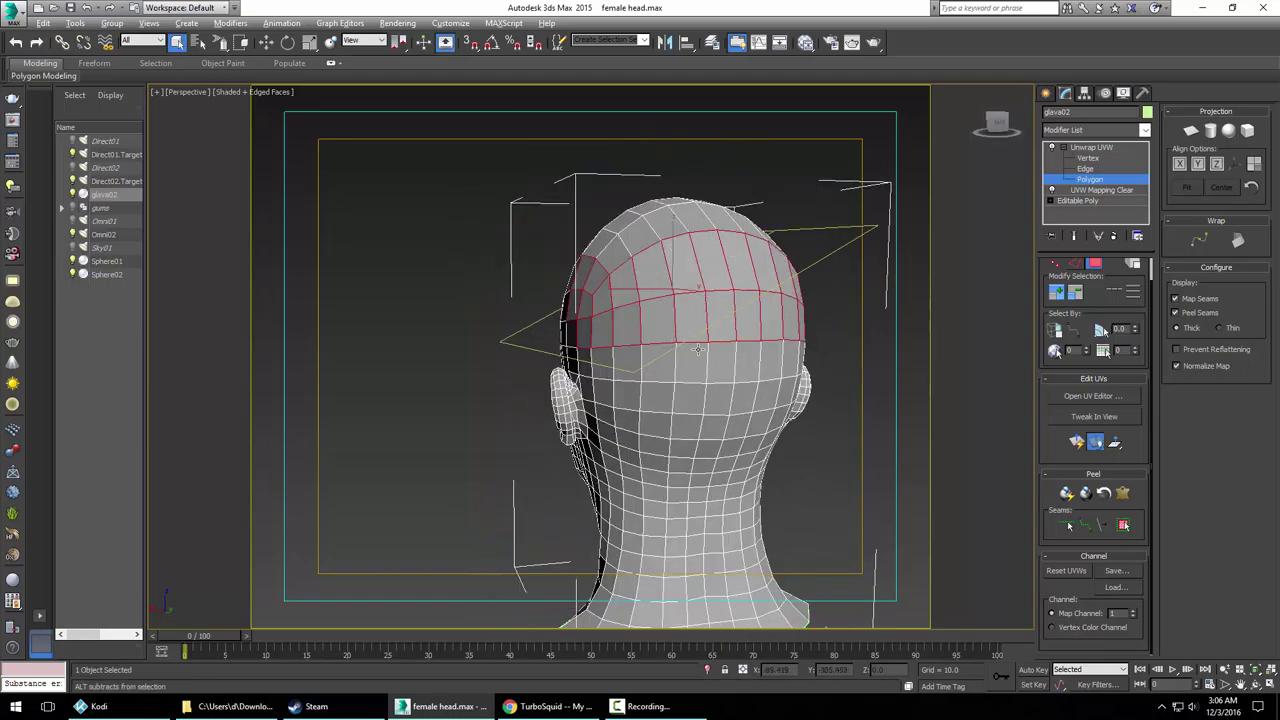
pyautogui.keyDown('alt'); pyautogui.moveTo(698, 349); pyautogui.dragTo(874, 359, button='middle'); pyautogui.keyUp('alt')
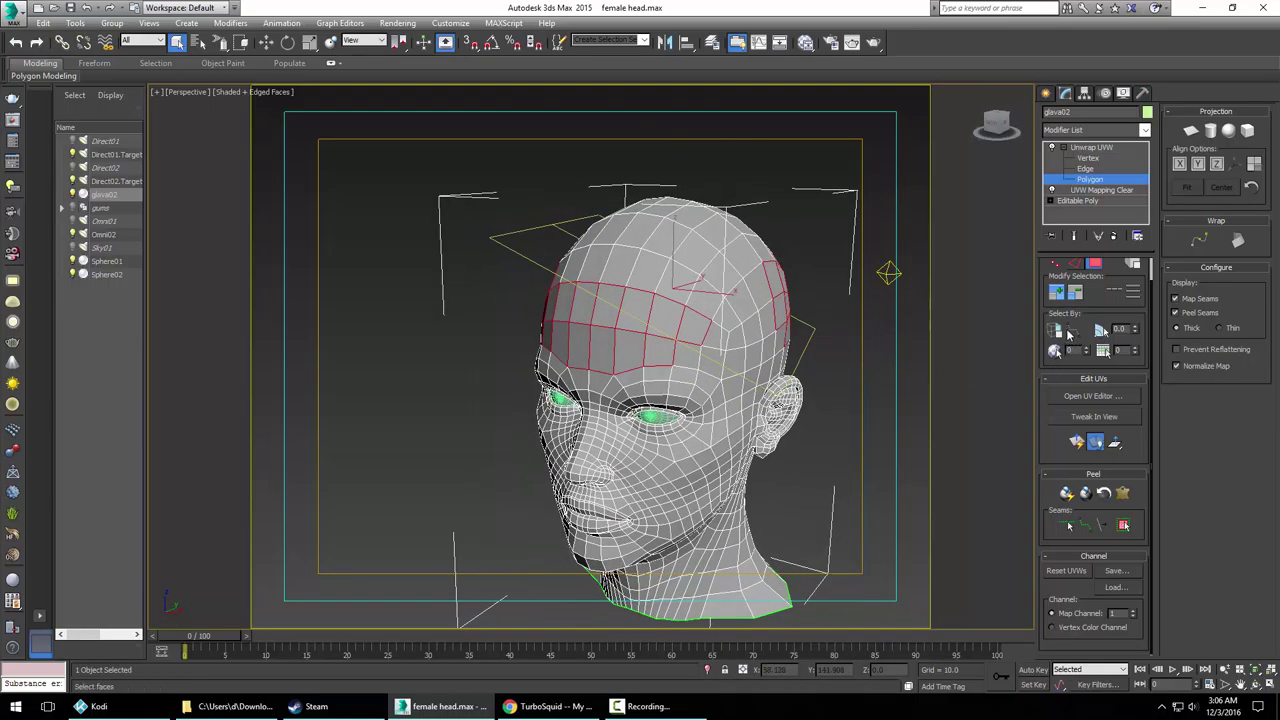
# Turn Ignore Backfacing back on, paint over the forehead and crown polygons, and clear the selection
pyautogui.keyDown('alt'); pyautogui.moveTo(525, 349); pyautogui.dragTo(649, 321, button='middle'); pyautogui.keyUp('alt')
pyautogui.moveTo(606, 264)
pyautogui.mouseDown()
pyautogui.moveTo(649, 297)
pyautogui.moveTo(749, 309)
pyautogui.moveTo(677, 240)
pyautogui.moveTo(600, 237)
pyautogui.moveTo(669, 364)
pyautogui.moveTo(741, 349)
pyautogui.mouseUp()
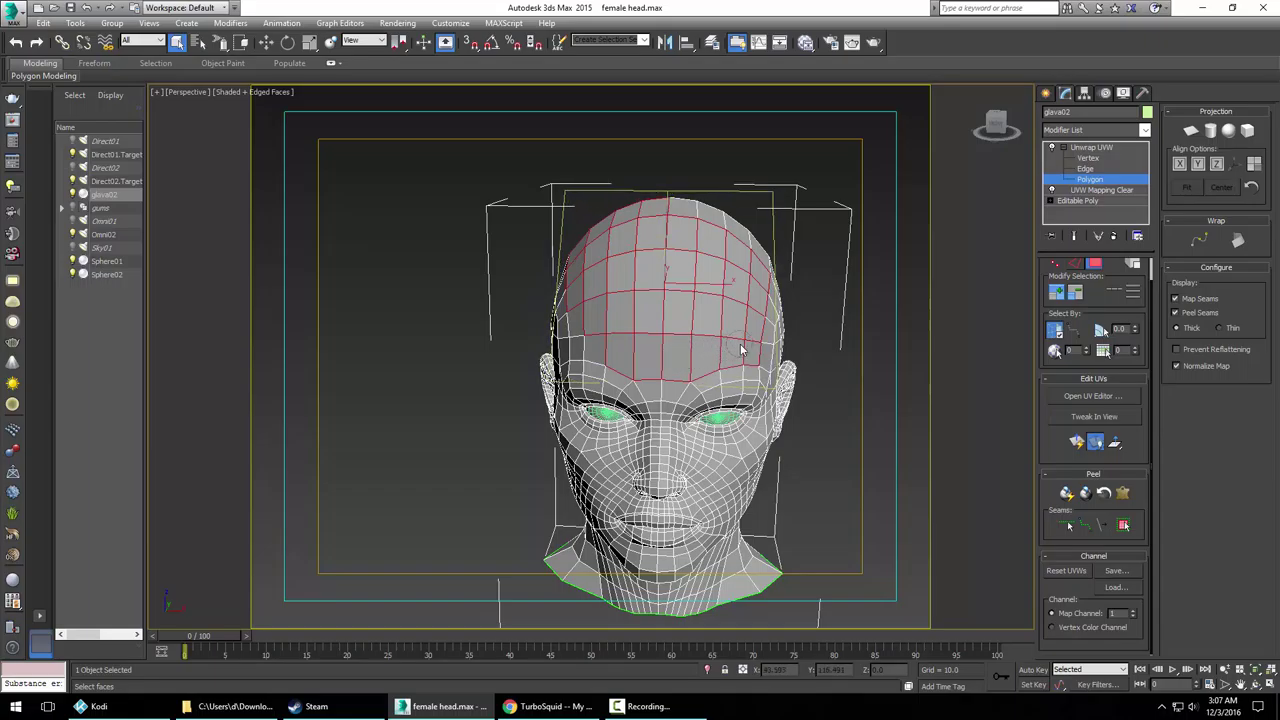
pyautogui.keyDown('alt'); pyautogui.moveTo(678, 345); pyautogui.dragTo(713, 335, button='middle'); pyautogui.keyUp('alt')
pyautogui.click(677, 320)
pyautogui.moveTo(697, 352)
pyautogui.mouseDown()
pyautogui.moveTo(651, 338)
pyautogui.moveTo(612, 352)
pyautogui.moveTo(614, 247)
pyautogui.moveTo(707, 297)
pyautogui.moveTo(614, 337)
pyautogui.moveTo(716, 312)
pyautogui.moveTo(700, 277)
pyautogui.moveTo(505, 355)
pyautogui.moveTo(560, 300)
pyautogui.moveTo(674, 245)
pyautogui.moveTo(583, 246)
pyautogui.mouseUp()
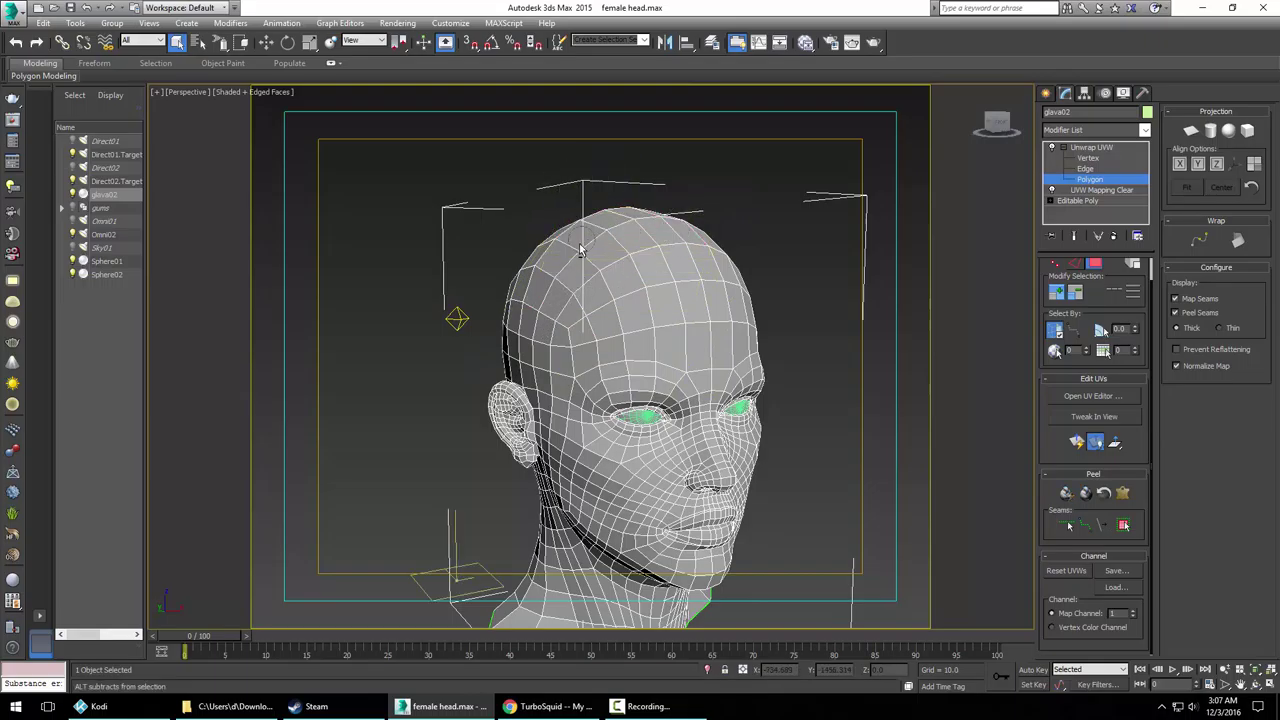
# Paint-select the polygons on the back of the head and neck, extending around to behind the ear
pyautogui.keyDown('alt'); pyautogui.moveTo(583, 252); pyautogui.dragTo(735, 322, button='middle'); pyautogui.keyUp('alt')
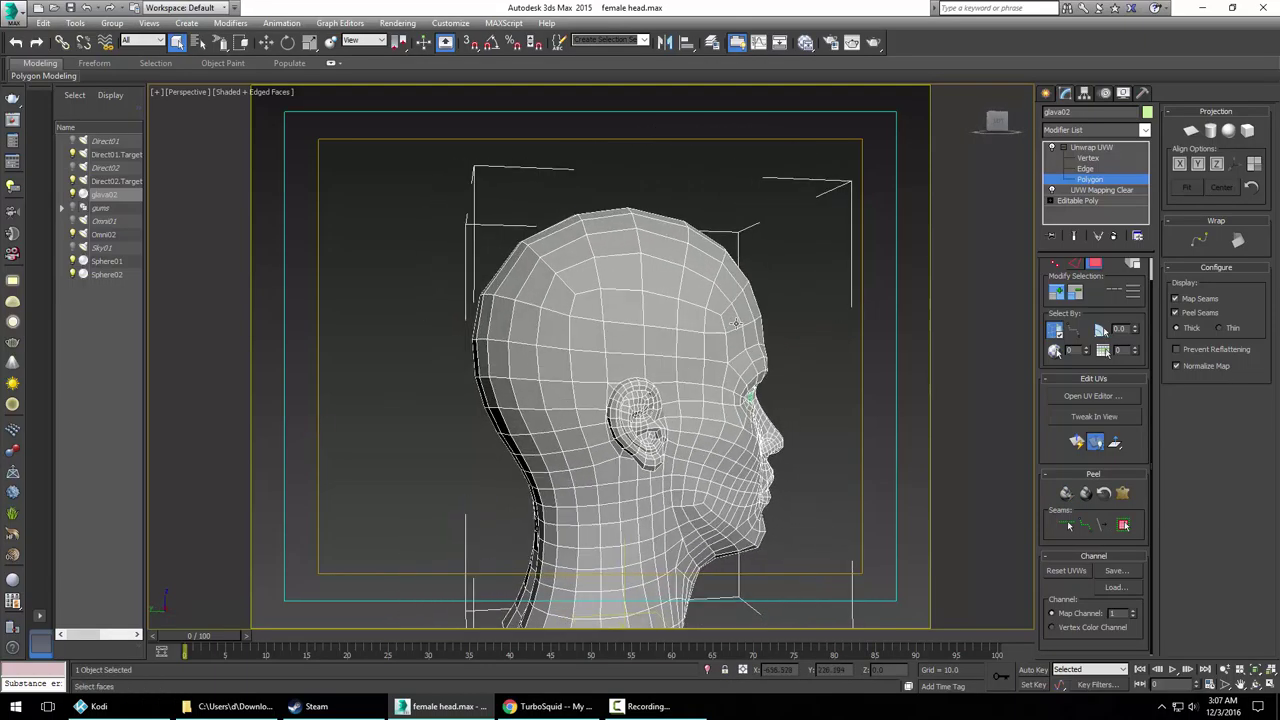
pyautogui.keyDown('alt'); pyautogui.moveTo(594, 328); pyautogui.dragTo(659, 393, button='middle'); pyautogui.keyUp('alt')
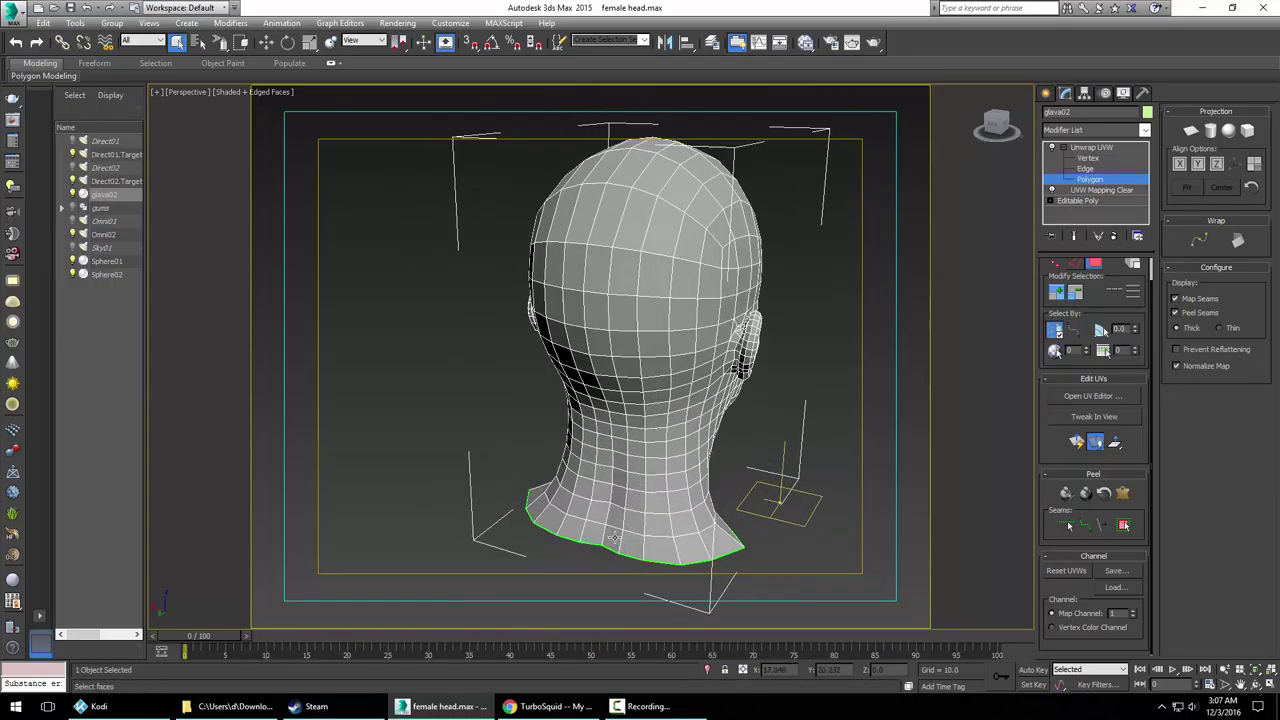
pyautogui.moveTo(614, 538)
pyautogui.mouseDown()
pyautogui.moveTo(620, 548)
pyautogui.moveTo(686, 528)
pyautogui.moveTo(672, 496)
pyautogui.moveTo(622, 458)
pyautogui.moveTo(626, 266)
pyautogui.moveTo(654, 214)
pyautogui.moveTo(586, 300)
pyautogui.moveTo(594, 383)
pyautogui.mouseUp()
pyautogui.keyDown('alt'); pyautogui.moveTo(594, 383); pyautogui.dragTo(692, 388, button='middle'); pyautogui.keyUp('alt')
pyautogui.moveTo(677, 386)
pyautogui.mouseDown()
pyautogui.moveTo(651, 477)
pyautogui.moveTo(674, 534)
pyautogui.moveTo(597, 507)
pyautogui.moveTo(654, 506)
pyautogui.moveTo(607, 414)
pyautogui.moveTo(598, 443)
pyautogui.moveTo(615, 381)
pyautogui.moveTo(593, 336)
pyautogui.moveTo(603, 270)
pyautogui.moveTo(686, 355)
pyautogui.moveTo(709, 422)
pyautogui.mouseUp()
pyautogui.keyDown('alt'); pyautogui.moveTo(711, 425); pyautogui.dragTo(572, 411, button='middle'); pyautogui.keyUp('alt')
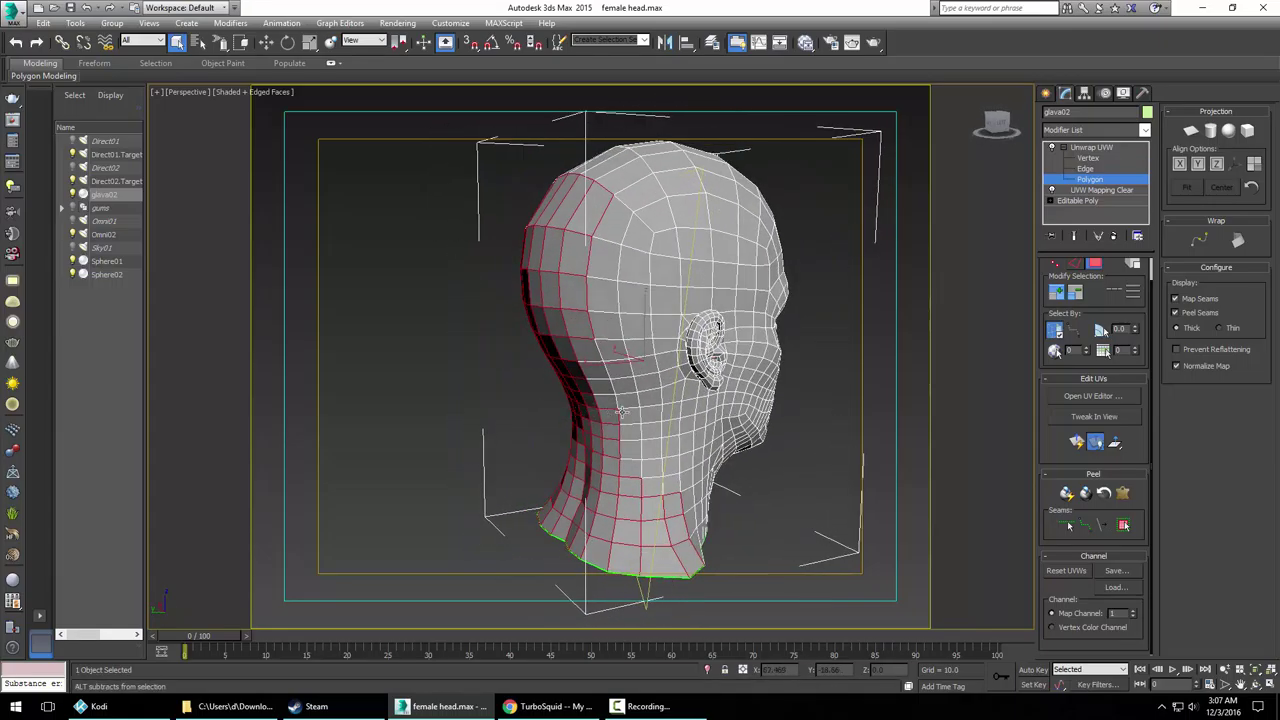
pyautogui.moveTo(676, 415)
pyautogui.keyDown('ctrl'); pyautogui.mouseDown()
pyautogui.moveTo(672, 315)
pyautogui.moveTo(609, 363)
pyautogui.moveTo(611, 409)
pyautogui.moveTo(669, 486)
pyautogui.moveTo(690, 449)
pyautogui.mouseUp(); pyautogui.keyUp('ctrl')
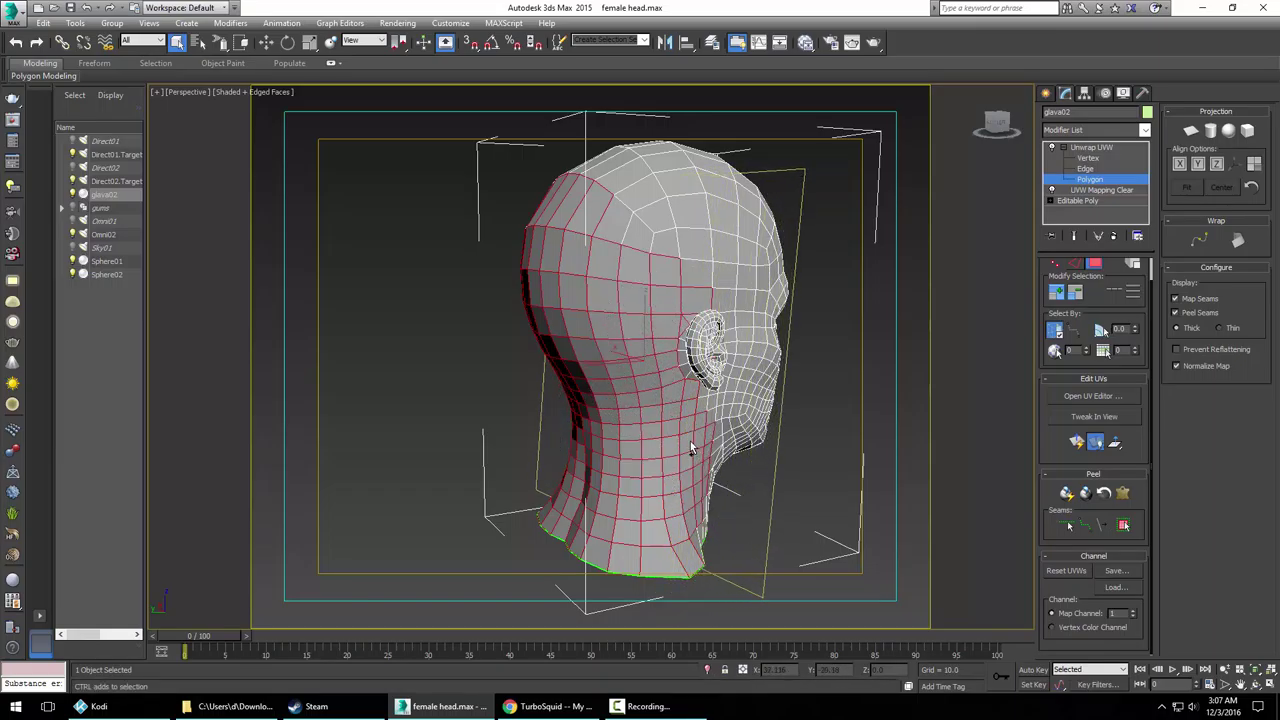
# Add the polygons above the ears, over the crown and across the forehead down to the brows to the selection
pyautogui.keyDown('alt'); pyautogui.moveTo(690, 444); pyautogui.dragTo(624, 390, button='middle'); pyautogui.keyUp('alt')
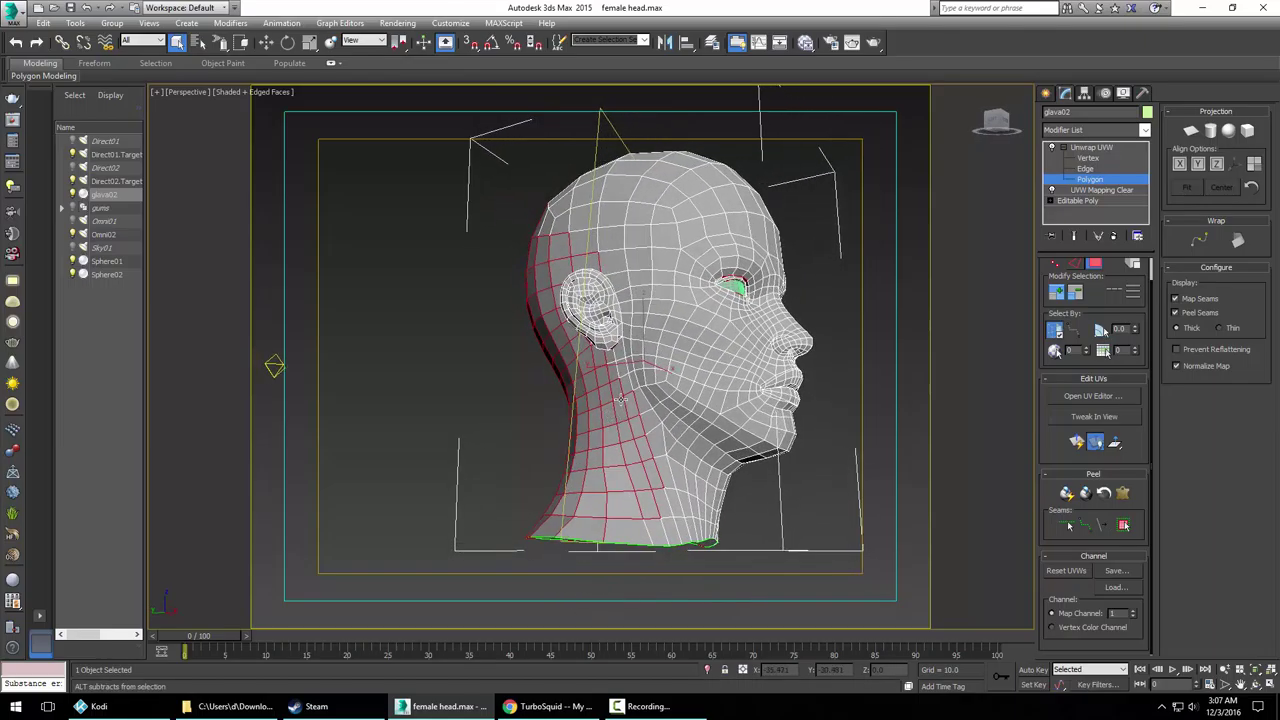
pyautogui.moveTo(624, 388)
pyautogui.keyDown('ctrl'); pyautogui.mouseDown()
pyautogui.moveTo(650, 350)
pyautogui.moveTo(646, 287)
pyautogui.moveTo(617, 237)
pyautogui.moveTo(570, 218)
pyautogui.mouseUp(); pyautogui.keyUp('ctrl')
pyautogui.keyDown('alt'); pyautogui.moveTo(570, 222); pyautogui.dragTo(650, 336, button='middle'); pyautogui.keyUp('alt')
pyautogui.moveTo(650, 337)
pyautogui.keyDown('ctrl'); pyautogui.mouseDown()
pyautogui.moveTo(586, 349)
pyautogui.moveTo(686, 277)
pyautogui.moveTo(752, 348)
pyautogui.mouseUp(); pyautogui.keyUp('ctrl')
pyautogui.keyDown('alt'); pyautogui.moveTo(752, 348); pyautogui.dragTo(580, 292, button='middle'); pyautogui.keyUp('alt')
pyautogui.moveTo(603, 344)
pyautogui.keyDown('ctrl'); pyautogui.mouseDown()
pyautogui.moveTo(626, 371)
pyautogui.moveTo(700, 363)
pyautogui.moveTo(740, 300)
pyautogui.moveTo(737, 206)
pyautogui.moveTo(674, 171)
pyautogui.moveTo(663, 286)
pyautogui.moveTo(655, 253)
pyautogui.mouseUp(); pyautogui.keyUp('ctrl')
pyautogui.keyDown('alt'); pyautogui.moveTo(620, 331); pyautogui.dragTo(670, 307, button='middle'); pyautogui.keyUp('alt')
pyautogui.moveTo(690, 282)
pyautogui.keyDown('ctrl'); pyautogui.mouseDown()
pyautogui.moveTo(577, 271)
pyautogui.moveTo(588, 277)
pyautogui.mouseUp(); pyautogui.keyUp('ctrl')
pyautogui.keyDown('alt'); pyautogui.moveTo(641, 288); pyautogui.dragTo(611, 280, button='middle'); pyautogui.keyUp('alt')
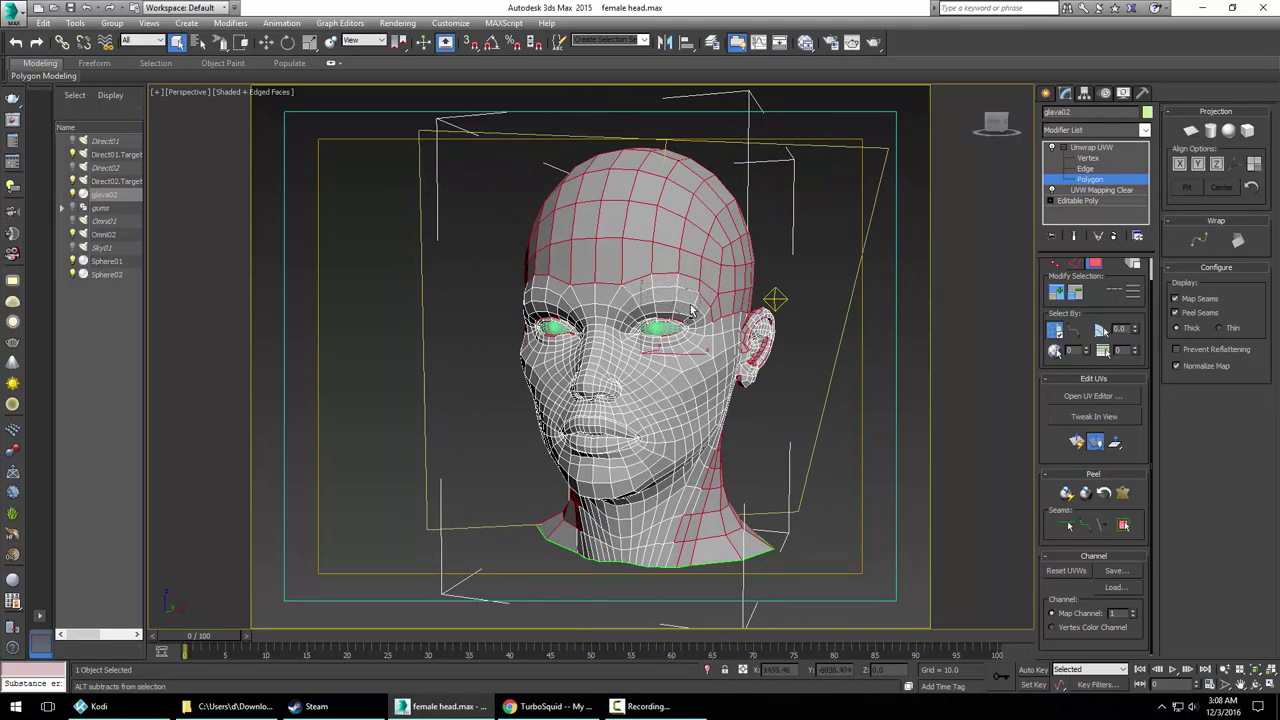
# Check around the skull and ears, and add the missed polygons behind the ears and down the side of the neck
pyautogui.keyDown('alt'); pyautogui.moveTo(718, 338); pyautogui.dragTo(522, 316, button='middle'); pyautogui.keyUp('alt')
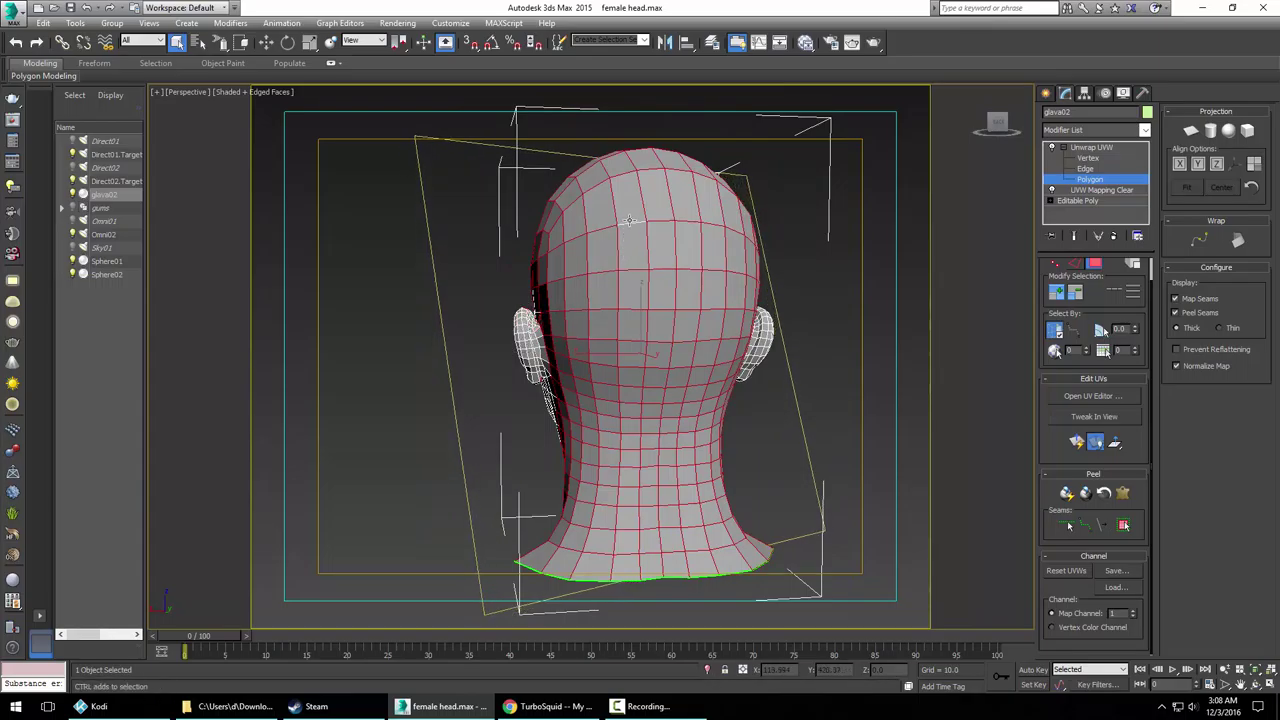
pyautogui.keyDown('alt'); pyautogui.moveTo(629, 220); pyautogui.dragTo(708, 380, button='middle'); pyautogui.keyUp('alt')
pyautogui.scroll(5, 745, 432)
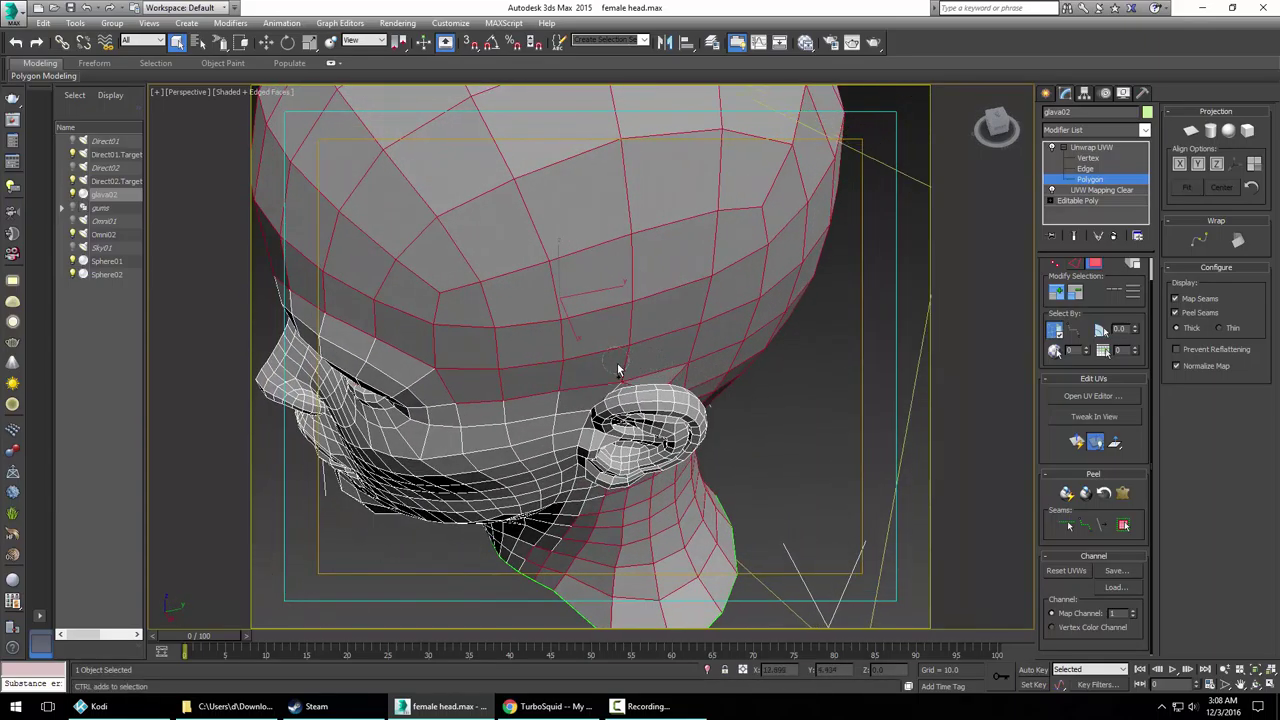
pyautogui.keyDown('alt'); pyautogui.moveTo(558, 405); pyautogui.dragTo(497, 310, button='middle'); pyautogui.keyUp('alt')
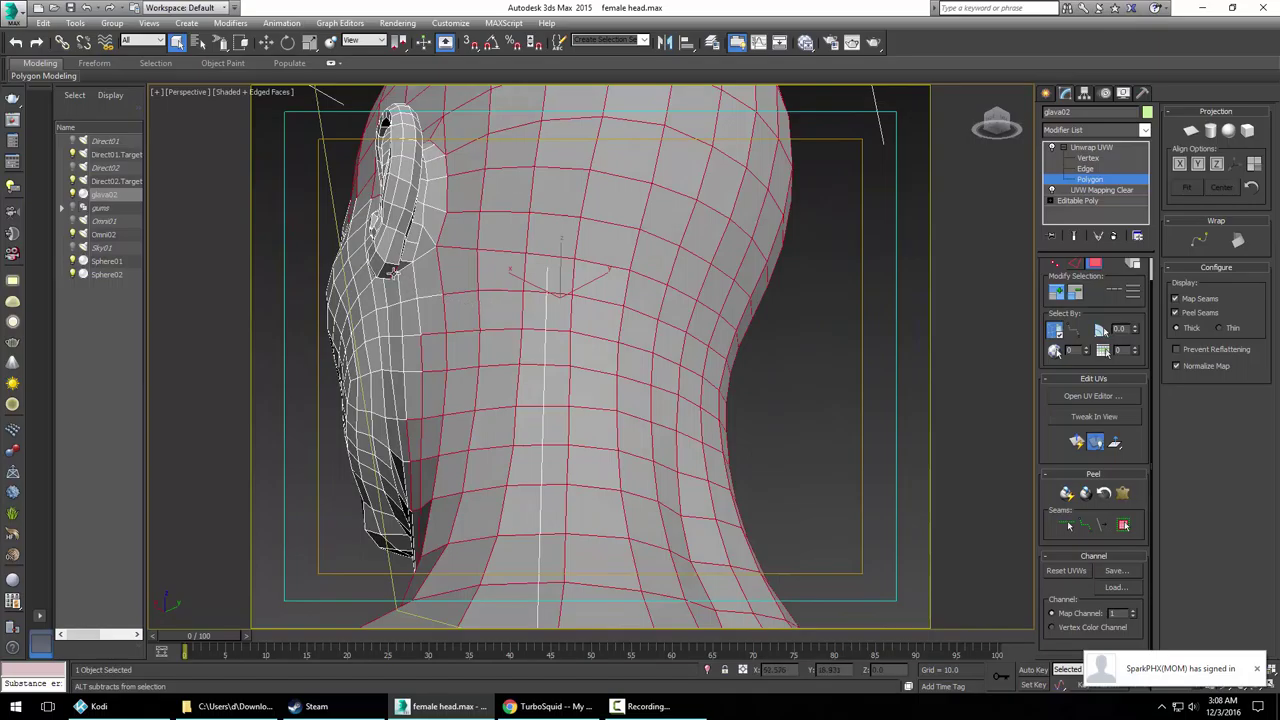
pyautogui.keyDown('alt'); pyautogui.moveTo(396, 278); pyautogui.dragTo(408, 356, button='middle'); pyautogui.keyUp('alt')
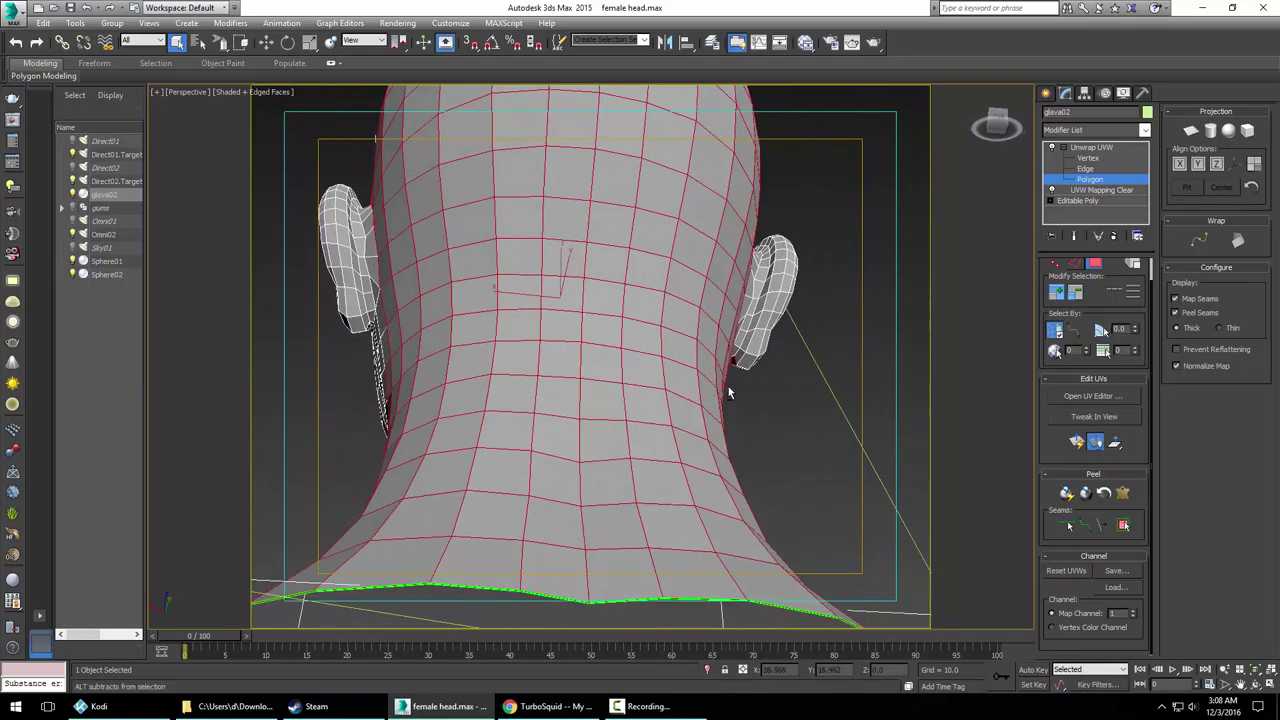
pyautogui.keyDown('alt'); pyautogui.moveTo(727, 393); pyautogui.dragTo(662, 386, button='middle'); pyautogui.keyUp('alt')
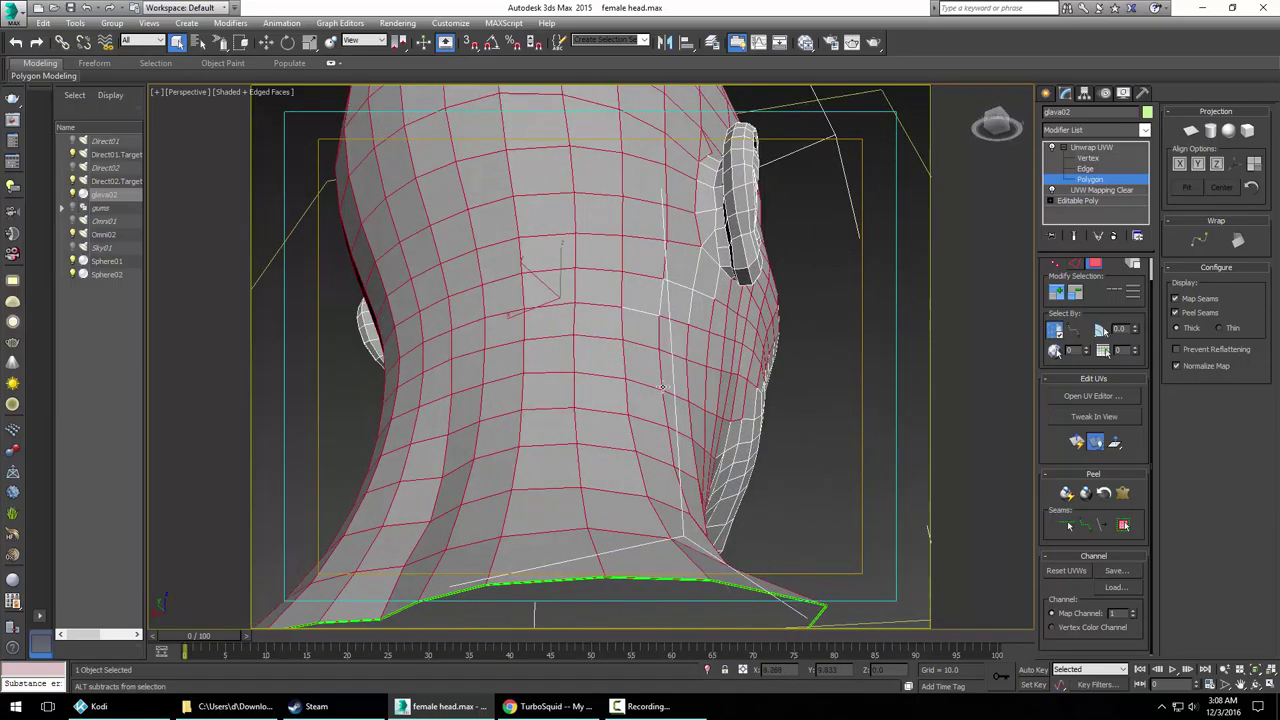
pyautogui.keyDown('alt'); pyautogui.moveTo(660, 310); pyautogui.dragTo(656, 389, button='middle'); pyautogui.keyUp('alt')
pyautogui.moveTo(571, 273)
pyautogui.keyDown('ctrl'); pyautogui.mouseDown()
pyautogui.moveTo(489, 310)
pyautogui.moveTo(525, 404)
pyautogui.moveTo(450, 529)
pyautogui.mouseUp(); pyautogui.keyUp('ctrl')
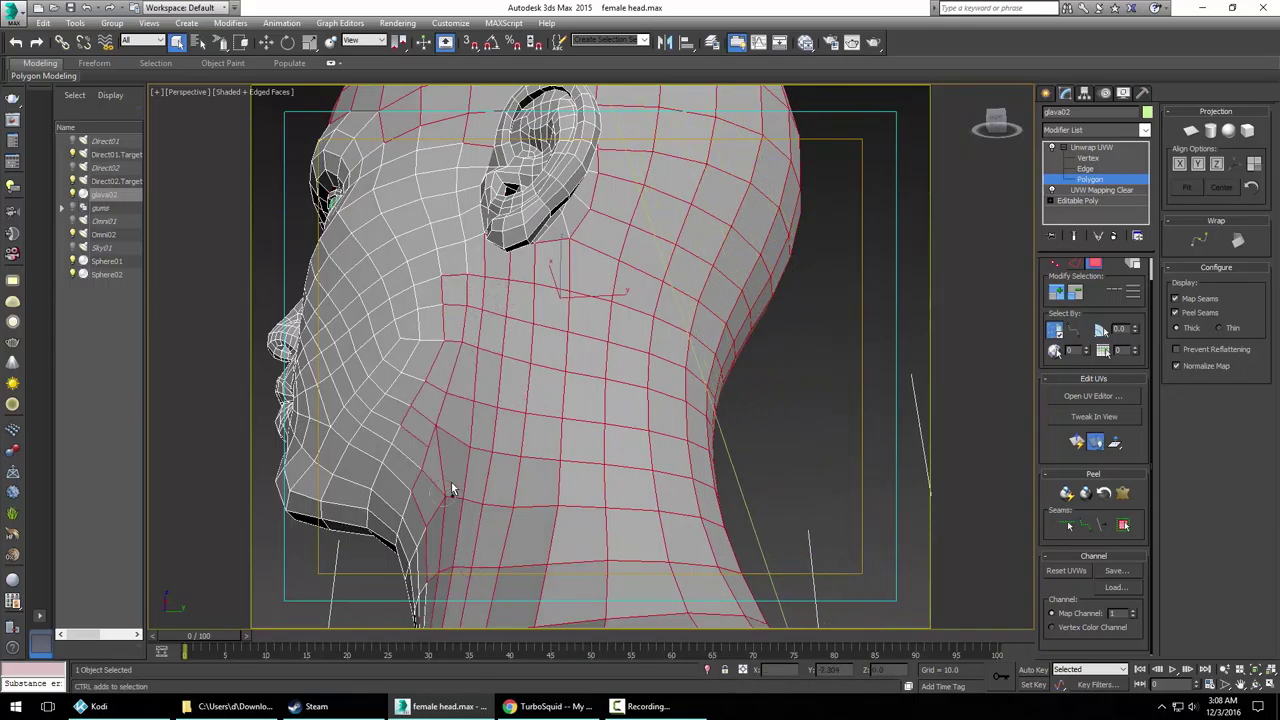
# Add the polygons across the front of the neck and the throat below the jaw to the selection
pyautogui.keyDown('alt'); pyautogui.moveTo(452, 533); pyautogui.dragTo(588, 394, button='middle'); pyautogui.keyUp('alt')
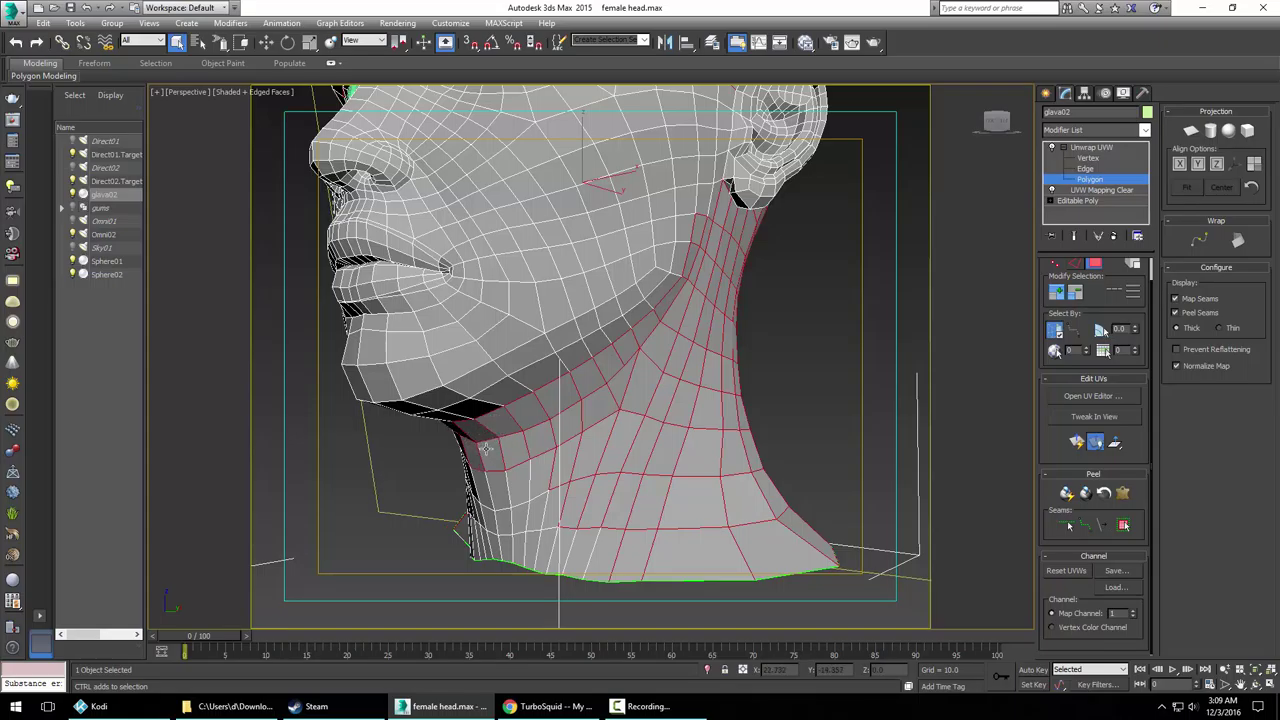
pyautogui.keyDown('alt'); pyautogui.moveTo(488, 446); pyautogui.dragTo(612, 448, button='middle'); pyautogui.keyUp('alt')
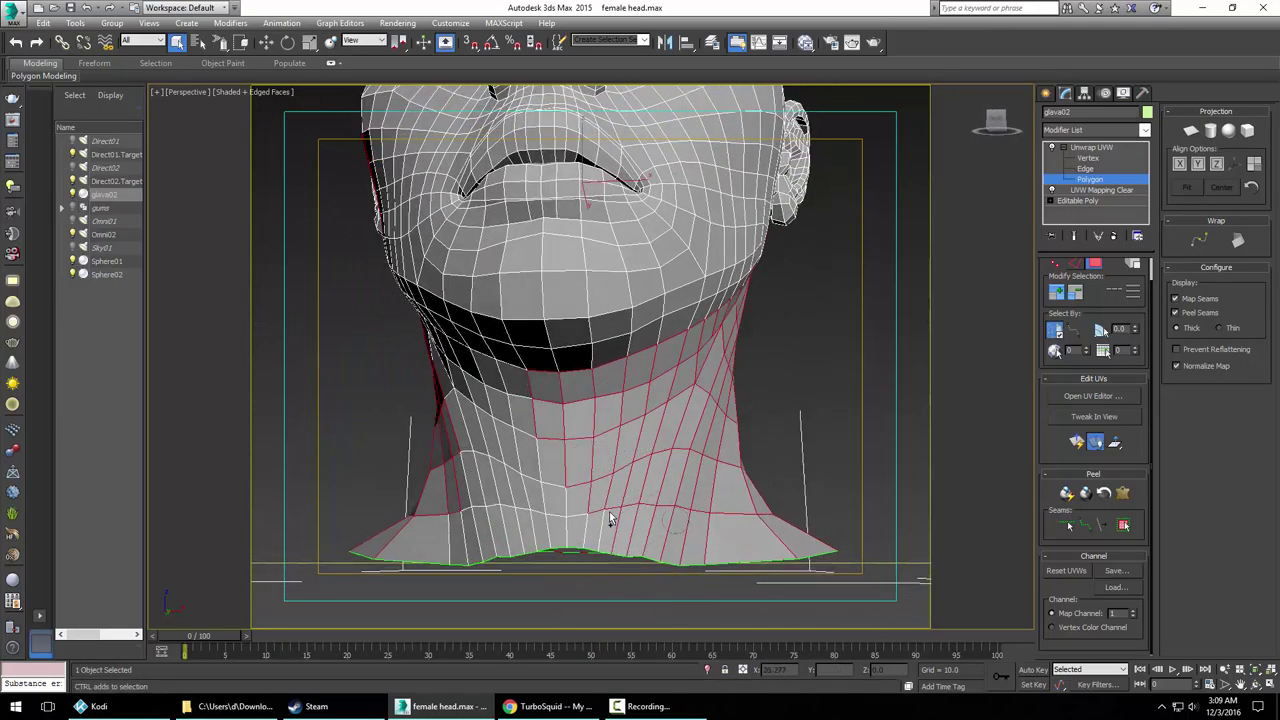
pyautogui.moveTo(469, 528)
pyautogui.keyDown('ctrl'); pyautogui.mouseDown()
pyautogui.moveTo(520, 464)
pyautogui.moveTo(470, 418)
pyautogui.moveTo(502, 397)
pyautogui.moveTo(462, 418)
pyautogui.mouseUp(); pyautogui.keyUp('ctrl')
pyautogui.keyDown('alt'); pyautogui.moveTo(462, 418); pyautogui.dragTo(340, 300, button='middle'); pyautogui.keyUp('alt')
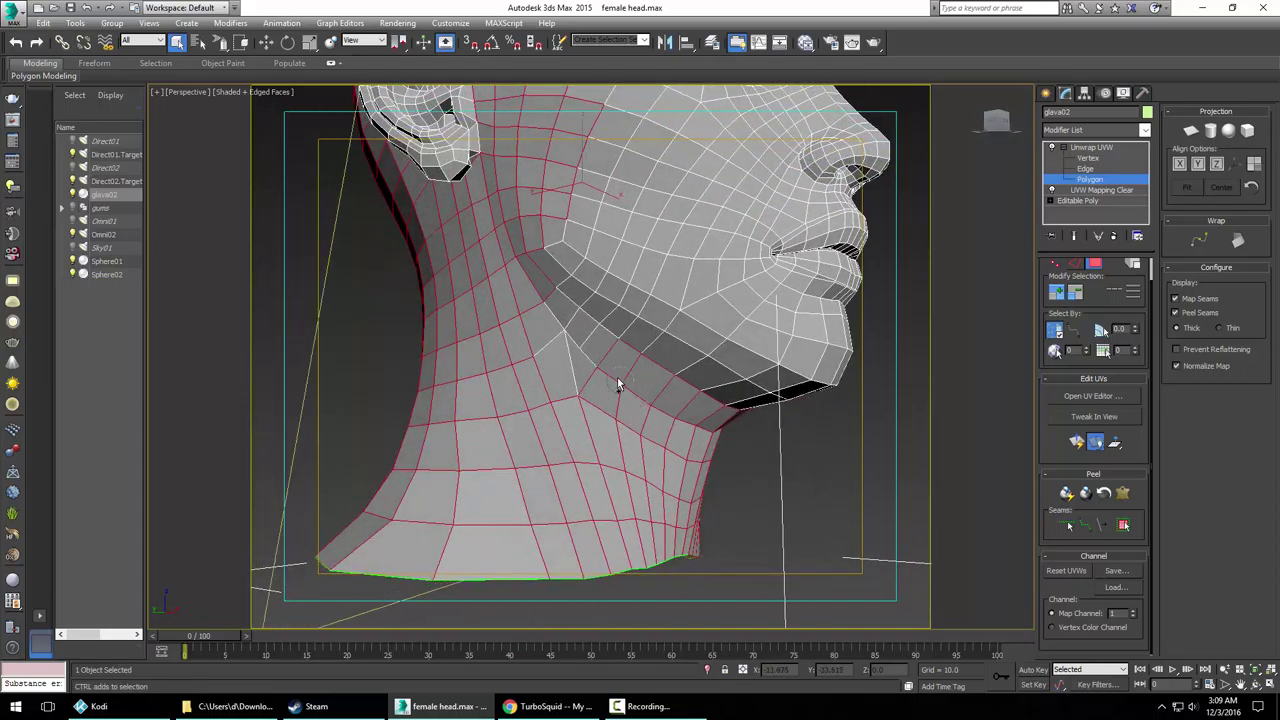
pyautogui.keyDown('alt'); pyautogui.moveTo(559, 342); pyautogui.dragTo(574, 393, button='middle'); pyautogui.keyUp('alt')
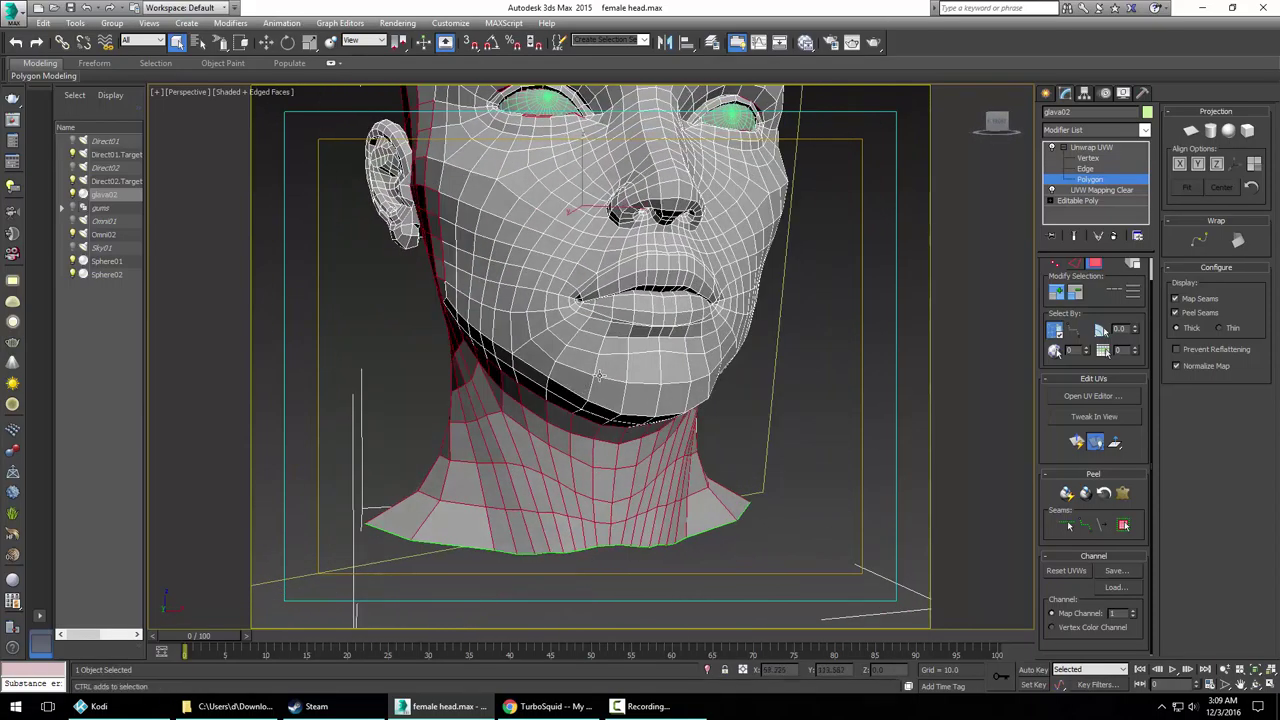
# Add the chin, the mouth-corner area, the cheek and the underside of the jaw on the model's right side to the selection
pyautogui.keyDown('ctrl'); pyautogui.click(600, 376); pyautogui.keyUp('ctrl')
pyautogui.moveTo(551, 348)
pyautogui.keyDown('ctrl'); pyautogui.mouseDown()
pyautogui.moveTo(545, 281)
pyautogui.moveTo(566, 270)
pyautogui.mouseUp(); pyautogui.keyUp('ctrl')
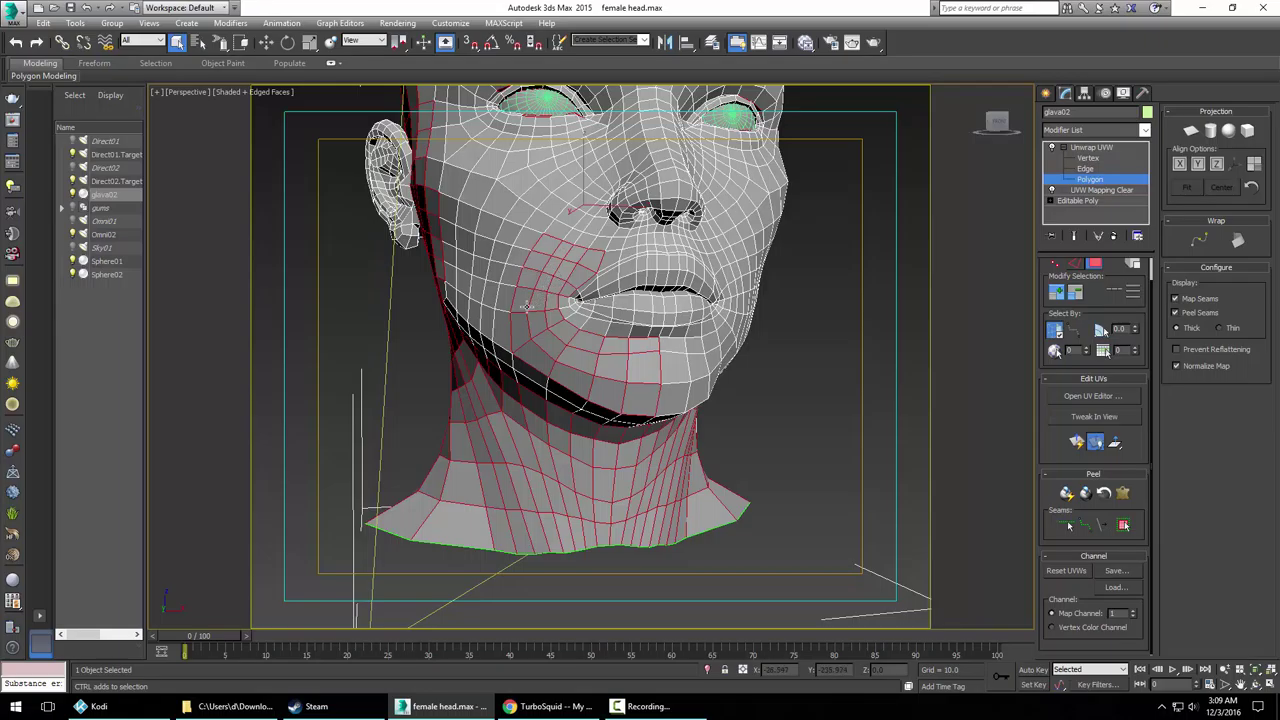
pyautogui.keyDown('ctrl'); pyautogui.click(468, 205); pyautogui.keyUp('ctrl')
pyautogui.keyDown('ctrl'); pyautogui.moveTo(469, 201); pyautogui.dragTo(518, 233); pyautogui.keyUp('ctrl')
pyautogui.moveTo(455, 312)
pyautogui.keyDown('ctrl'); pyautogui.mouseDown()
pyautogui.moveTo(532, 374)
pyautogui.moveTo(635, 408)
pyautogui.mouseUp(); pyautogui.keyUp('ctrl')
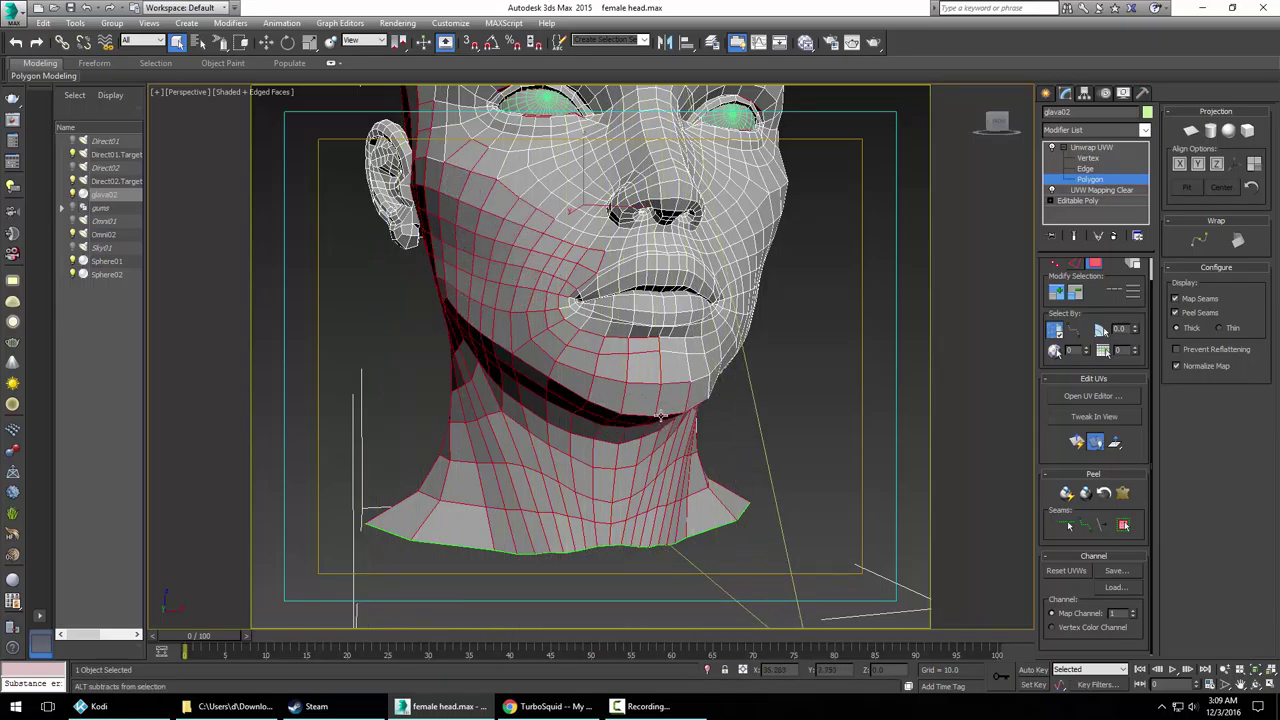
# Add the chin and jaw polygons on the model's left side up to the front of the ear
pyautogui.keyDown('alt'); pyautogui.moveTo(605, 418); pyautogui.dragTo(590, 410, button='middle'); pyautogui.keyUp('alt')
pyautogui.moveTo(431, 371)
pyautogui.keyDown('ctrl'); pyautogui.mouseDown()
pyautogui.moveTo(543, 339)
pyautogui.moveTo(629, 350)
pyautogui.moveTo(683, 284)
pyautogui.moveTo(707, 212)
pyautogui.mouseUp(); pyautogui.keyUp('ctrl')
pyautogui.keyDown('ctrl'); pyautogui.click(716, 160); pyautogui.keyUp('ctrl')
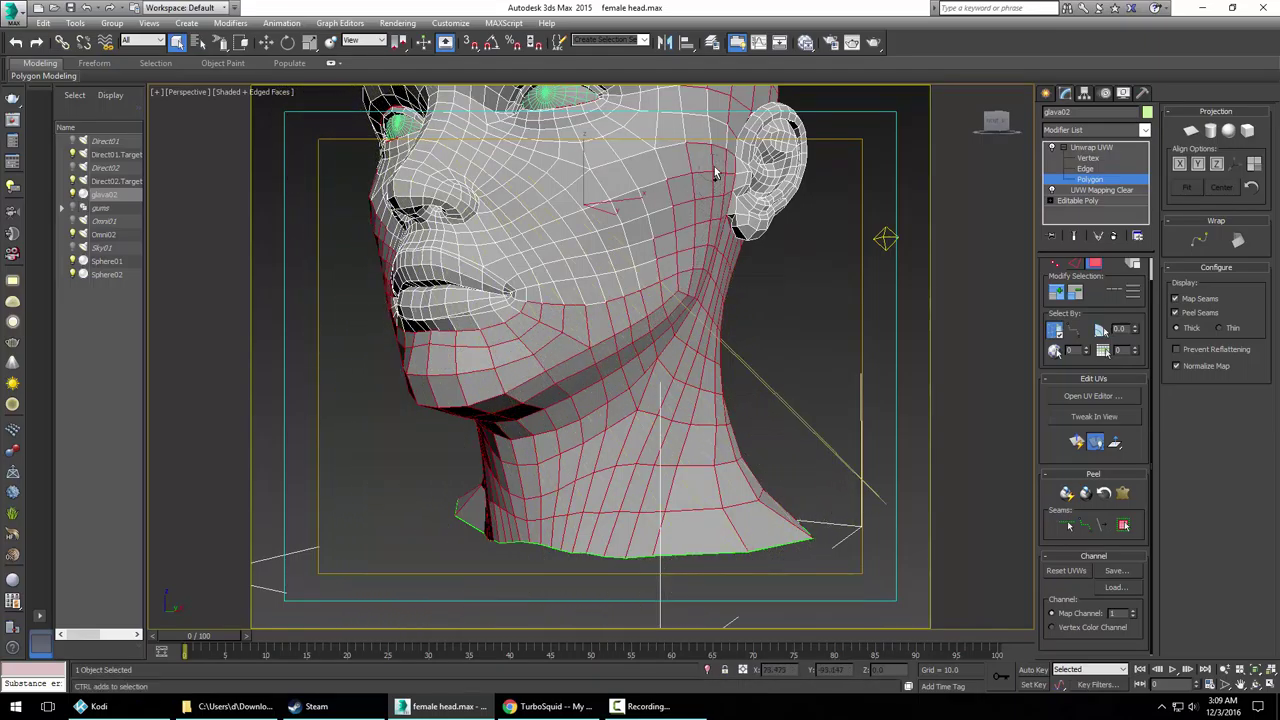
# Add the left temple, brow, side of the nose bridge and upper cheek below the eye to the selection
pyautogui.keyDown('alt'); pyautogui.moveTo(629, 195); pyautogui.dragTo(682, 308, button='middle'); pyautogui.keyUp('alt')
pyautogui.moveTo(720, 249)
pyautogui.keyDown('ctrl'); pyautogui.mouseDown()
pyautogui.moveTo(698, 291)
pyautogui.moveTo(678, 200)
pyautogui.moveTo(616, 160)
pyautogui.moveTo(535, 158)
pyautogui.mouseUp(); pyautogui.keyUp('ctrl')
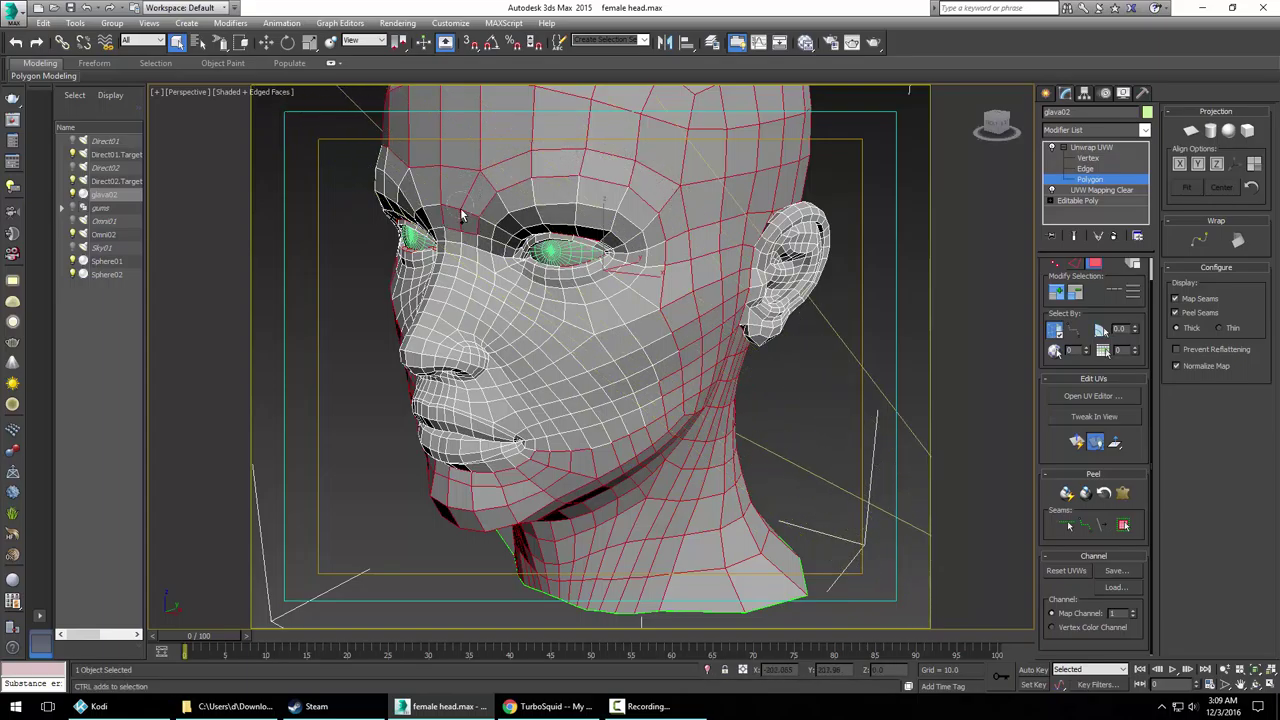
pyautogui.keyDown('ctrl'); pyautogui.click(463, 248); pyautogui.keyUp('ctrl')
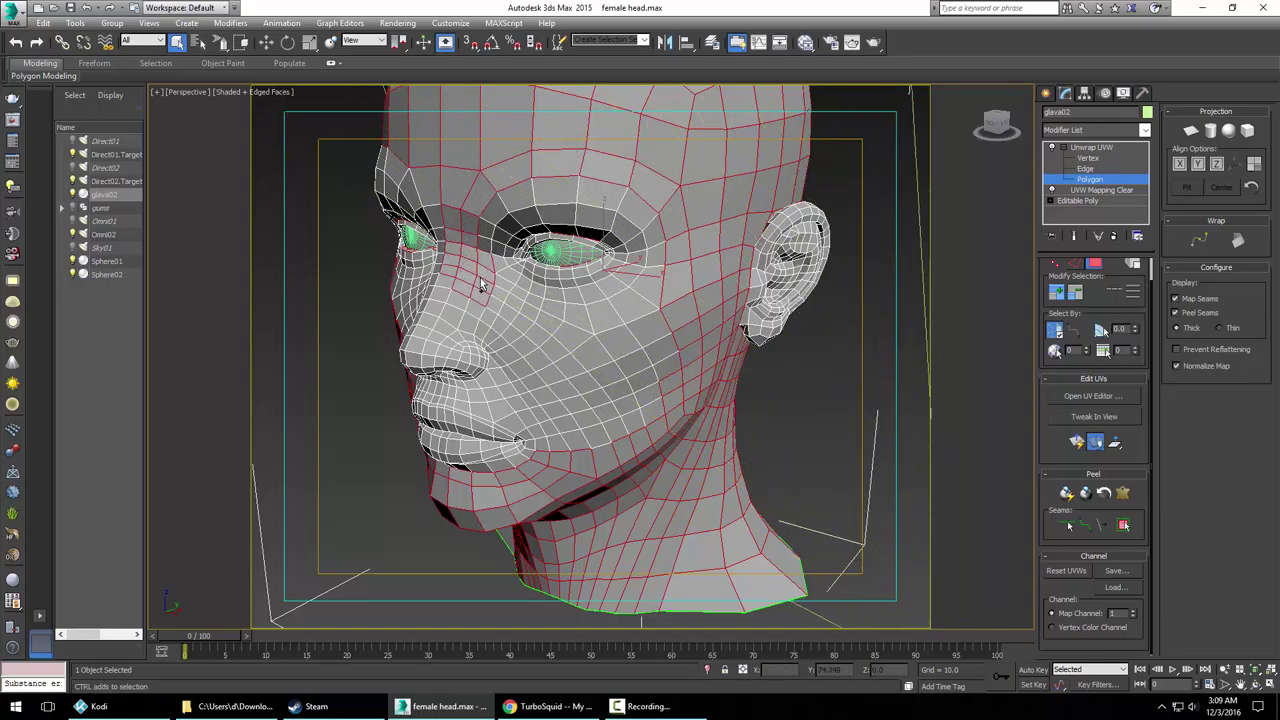
pyautogui.keyDown('ctrl'); pyautogui.click(485, 285); pyautogui.keyUp('ctrl')
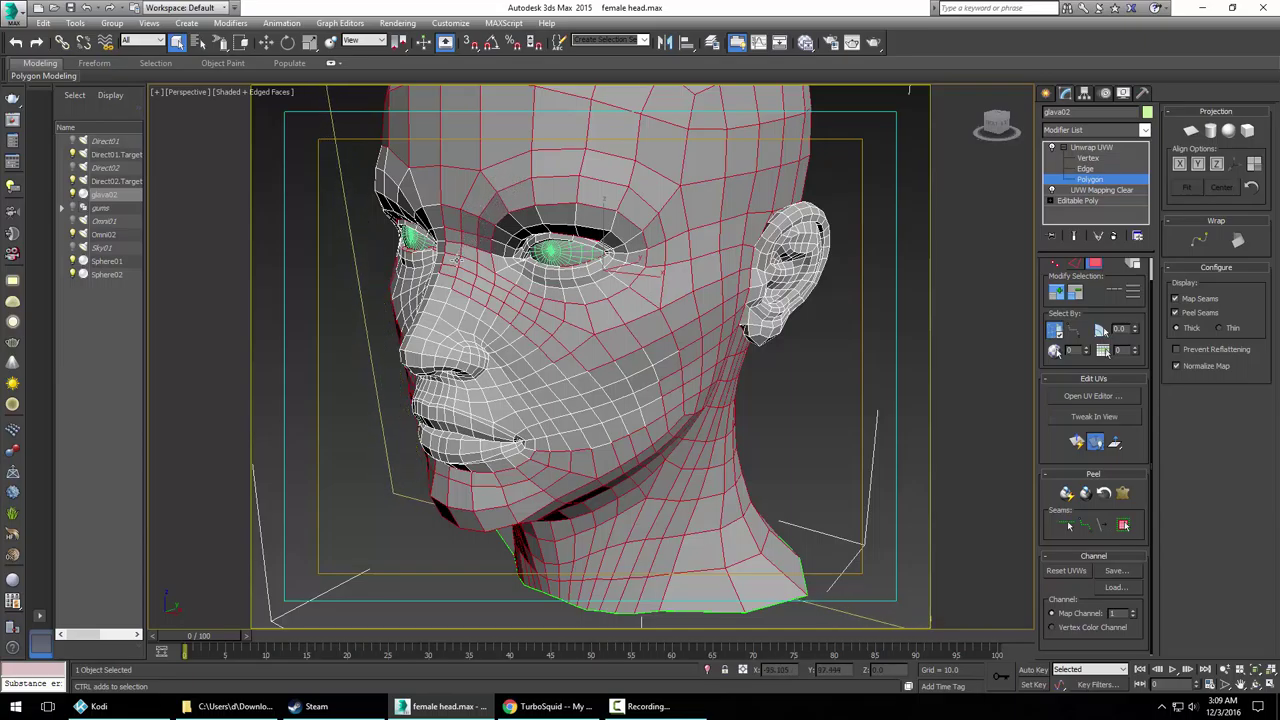
# Add the right temple, remaining cheeks, nose bridge and upper-lip area to the selection, leaving the eye rims, nose tip and lips unselected
pyautogui.keyDown('alt'); pyautogui.moveTo(463, 281); pyautogui.dragTo(556, 253, button='middle'); pyautogui.keyUp('alt')
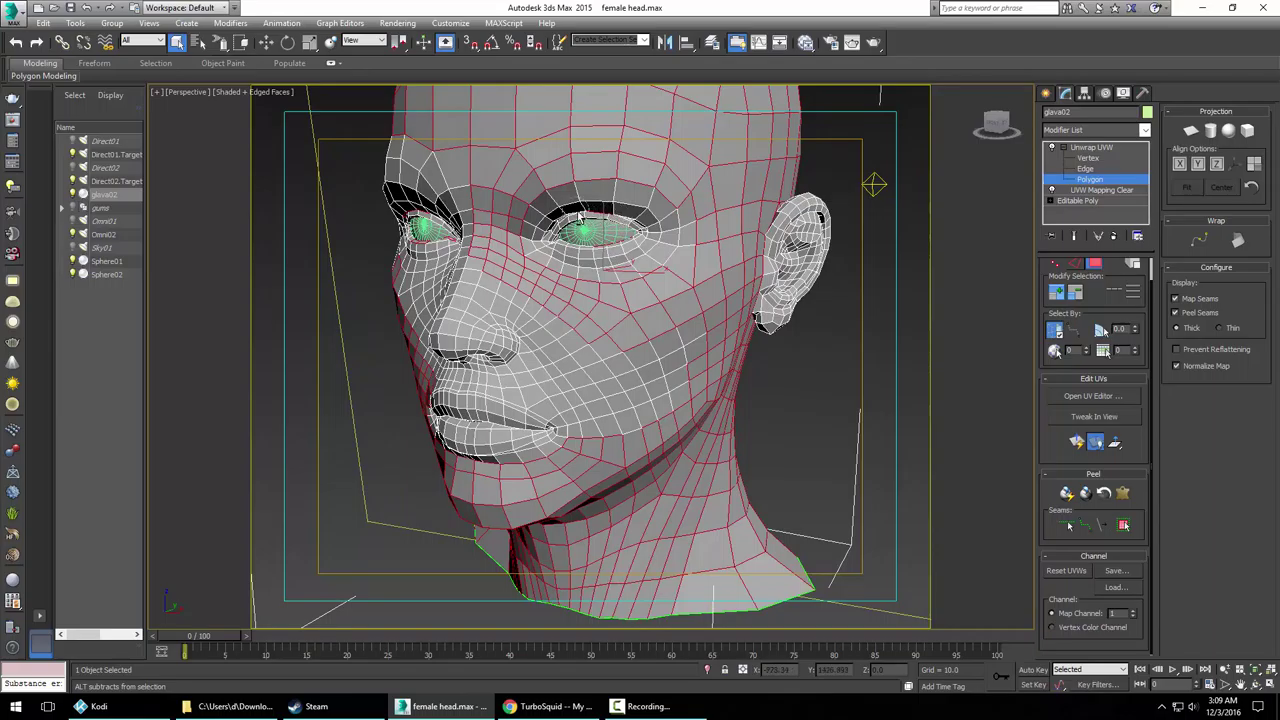
pyautogui.keyDown('alt'); pyautogui.moveTo(578, 216); pyautogui.dragTo(676, 260, button='middle'); pyautogui.keyUp('alt')
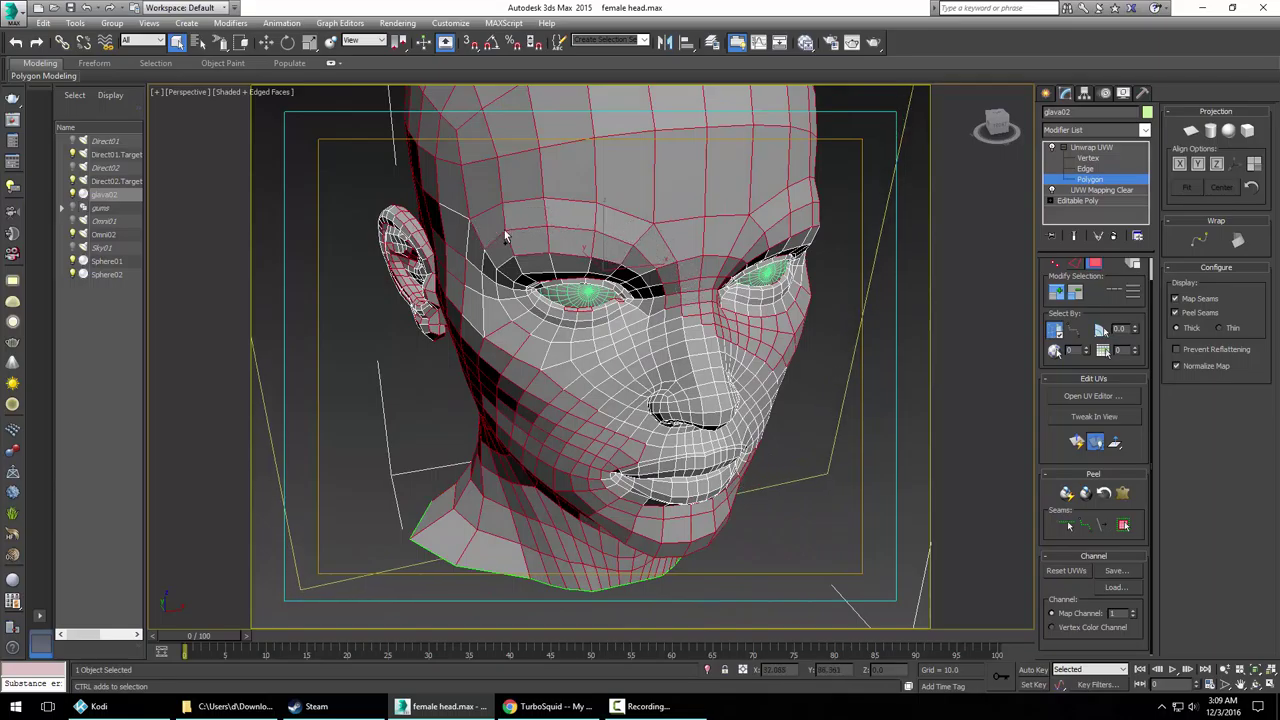
pyautogui.keyDown('ctrl'); pyautogui.moveTo(472, 228); pyautogui.dragTo(476, 317); pyautogui.keyUp('ctrl')
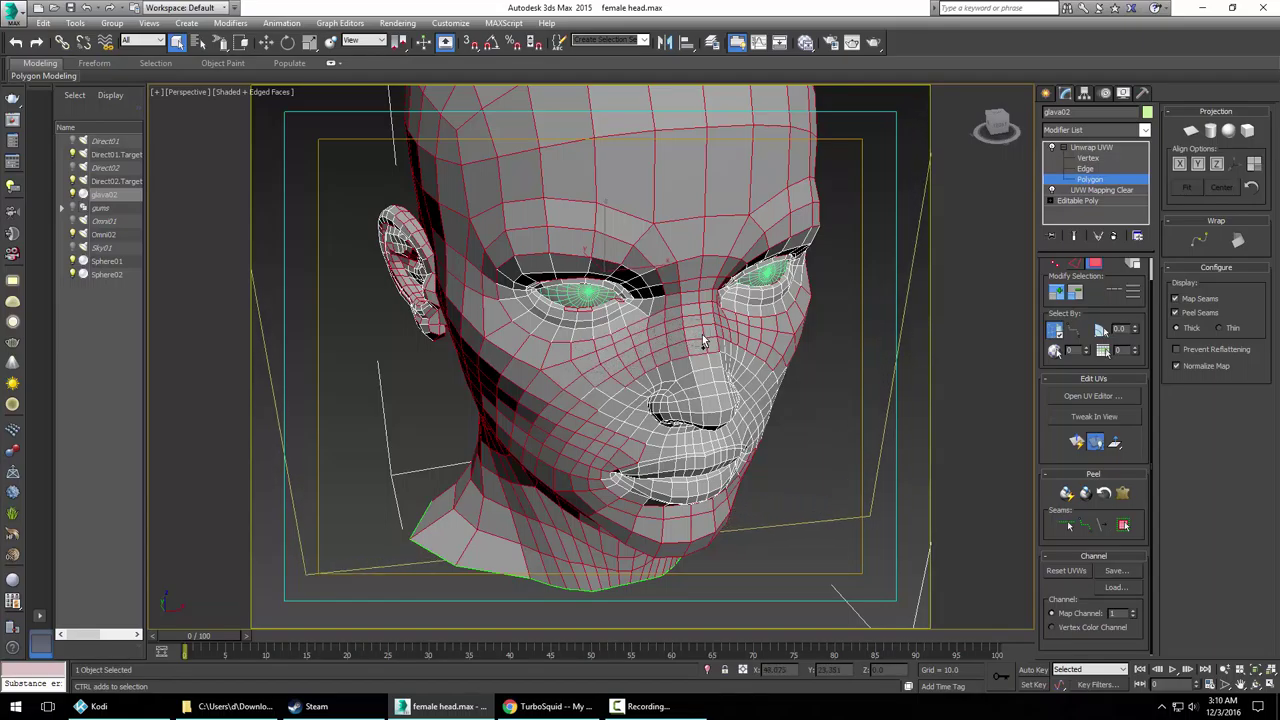
pyautogui.keyDown('alt'); pyautogui.moveTo(726, 367); pyautogui.dragTo(724, 353, button='middle'); pyautogui.keyUp('alt')
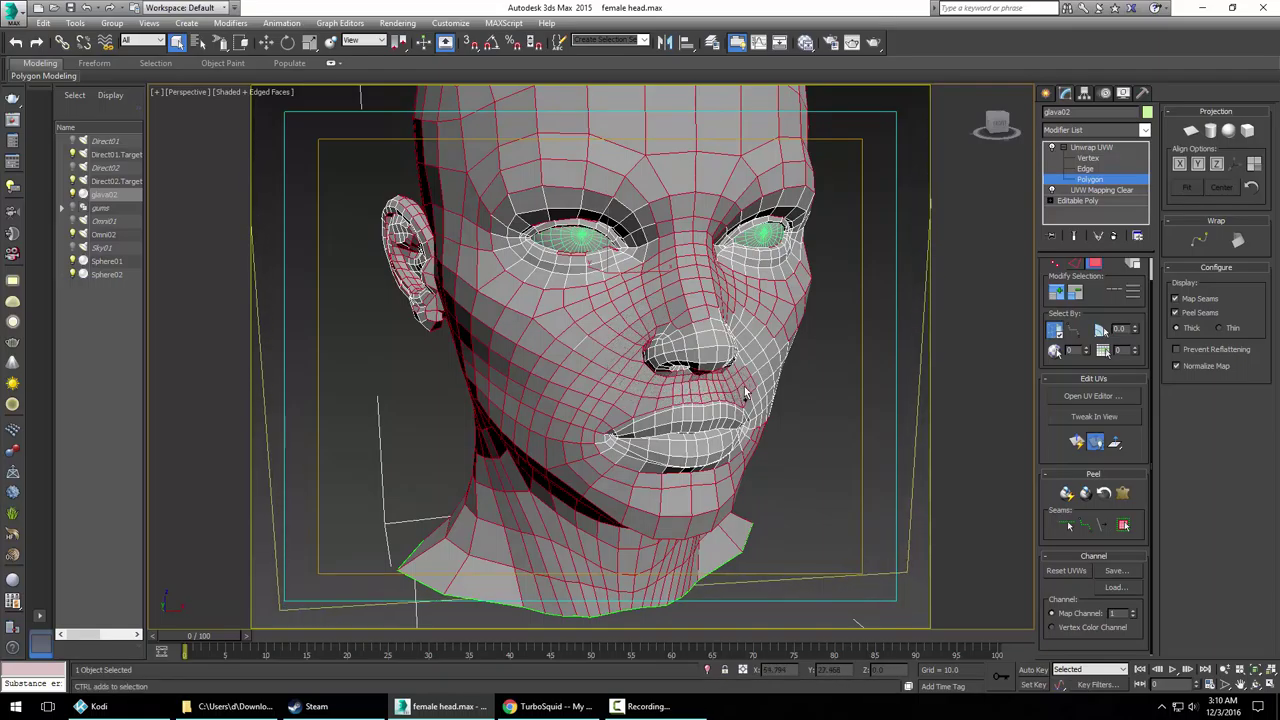
pyautogui.keyDown('alt'); pyautogui.moveTo(755, 395); pyautogui.dragTo(700, 388, button='middle'); pyautogui.keyUp('alt')
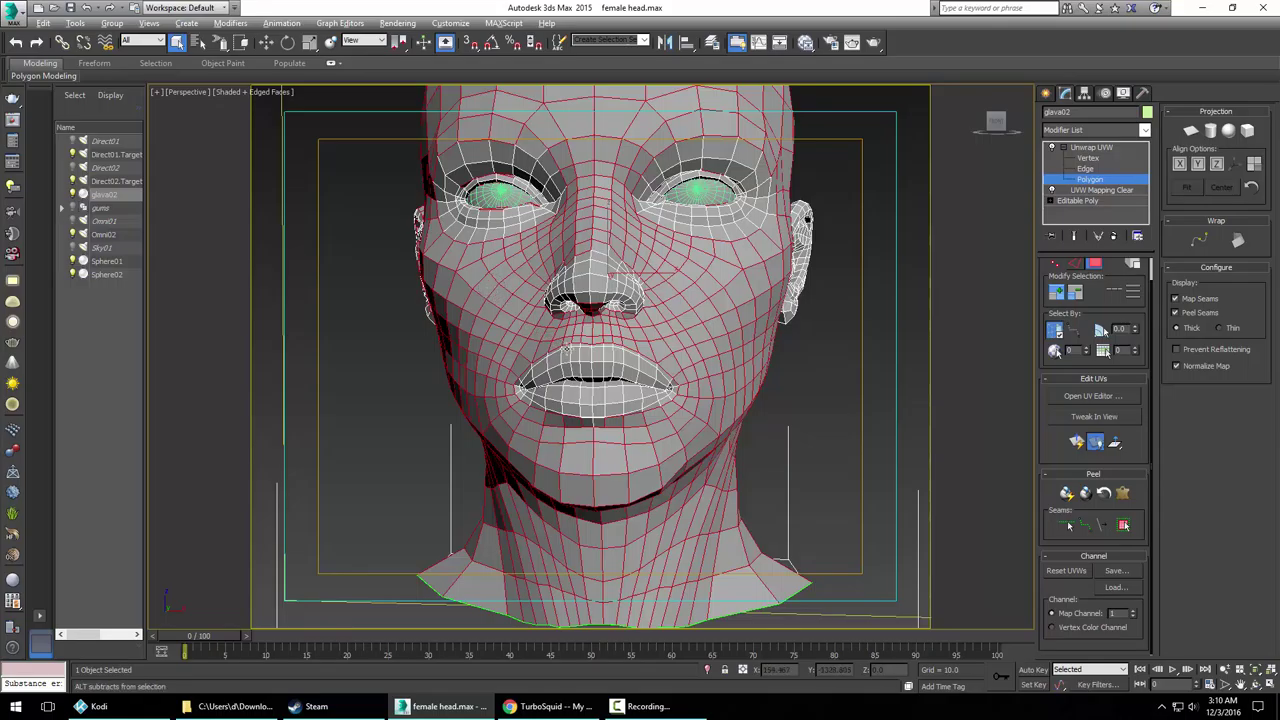
# Clean up the selection around the nose by deselecting the stray polygons at the nostrils
pyautogui.keyDown('alt'); pyautogui.moveTo(567, 347); pyautogui.dragTo(584, 380, button='middle'); pyautogui.keyUp('alt')
pyautogui.scroll(6, 650, 385)
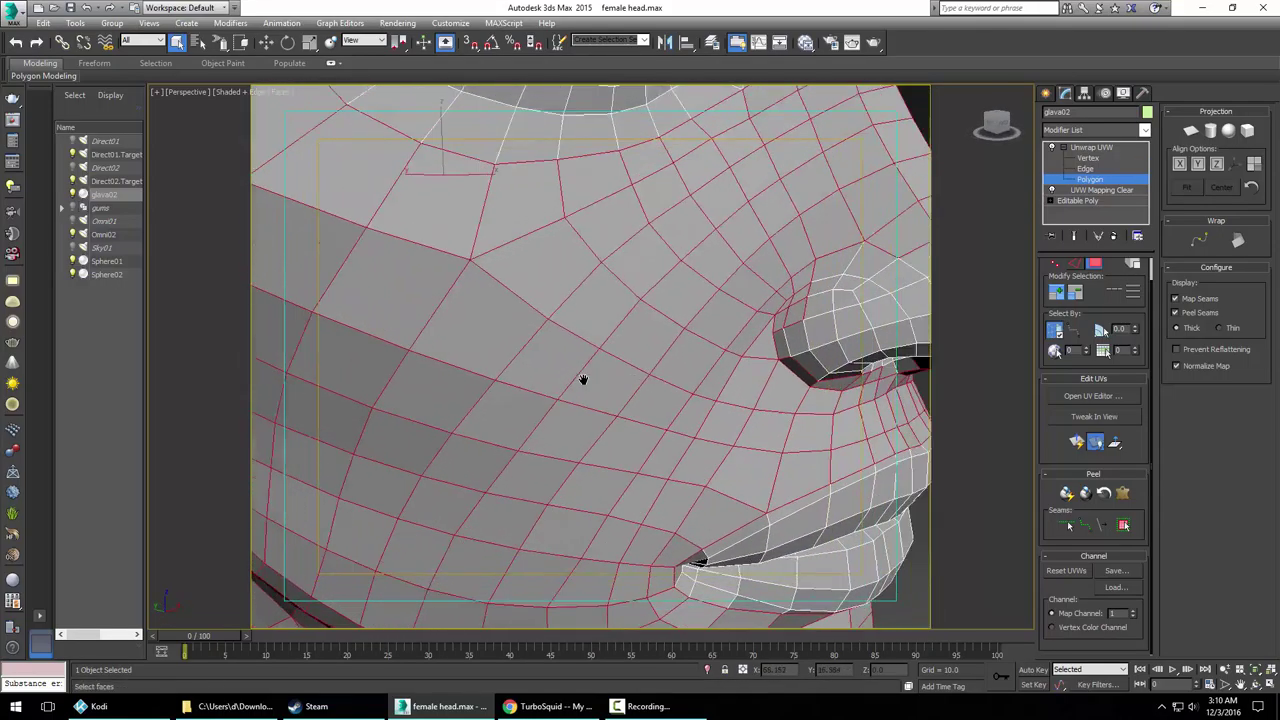
pyautogui.scroll(-4, 583, 379)
pyautogui.scroll(3, 637, 427)
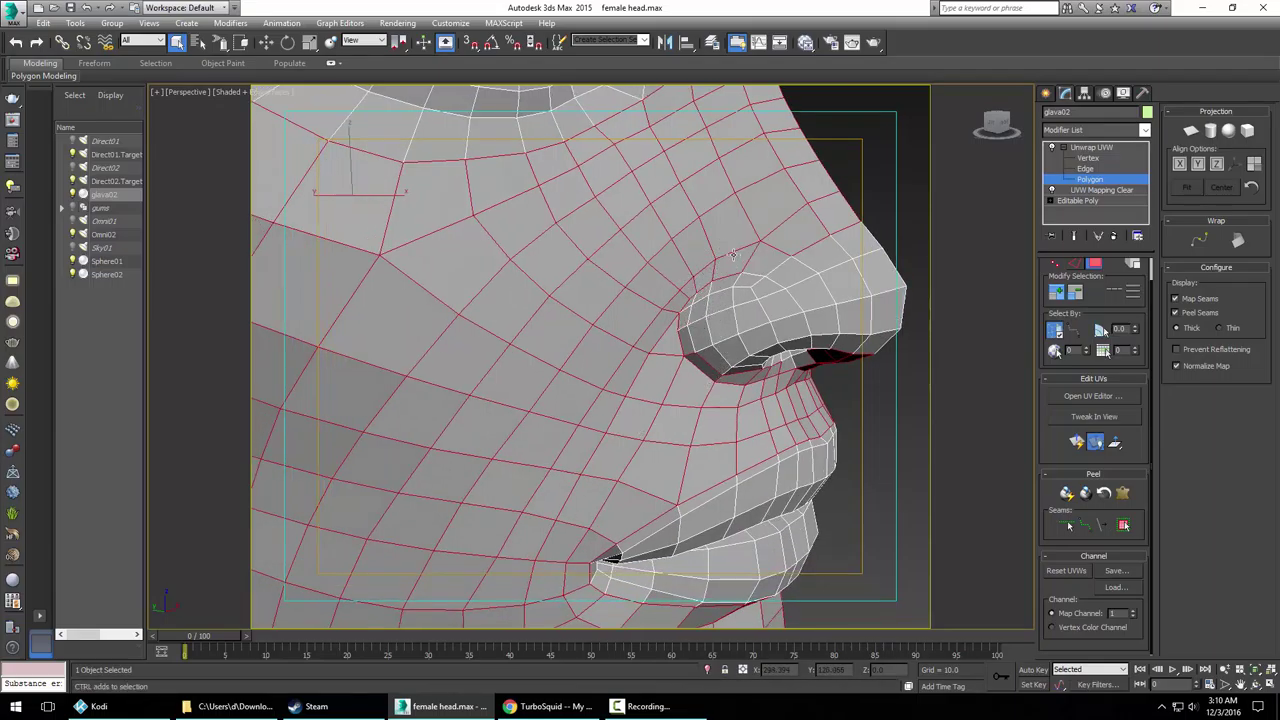
pyautogui.keyDown('alt'); pyautogui.moveTo(726, 313); pyautogui.dragTo(736, 240, button='middle'); pyautogui.keyUp('alt')
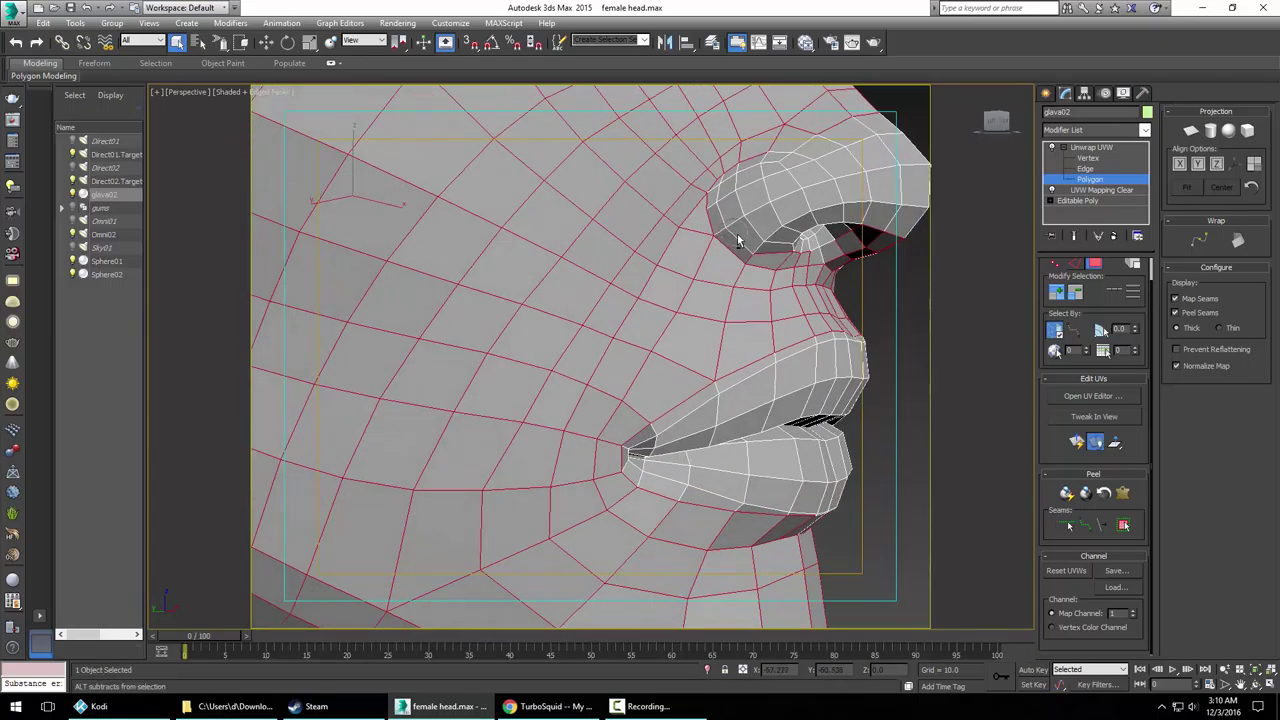
pyautogui.keyDown('alt'); pyautogui.moveTo(855, 240); pyautogui.dragTo(783, 263, button='middle'); pyautogui.keyUp('alt')
pyautogui.keyDown('alt'); pyautogui.moveTo(651, 216); pyautogui.dragTo(622, 254, button='middle'); pyautogui.keyUp('alt')
pyautogui.moveTo(535, 268)
pyautogui.keyDown('alt'); pyautogui.mouseDown()
pyautogui.moveTo(516, 280)
pyautogui.moveTo(567, 286)
pyautogui.mouseUp(); pyautogui.keyUp('alt')
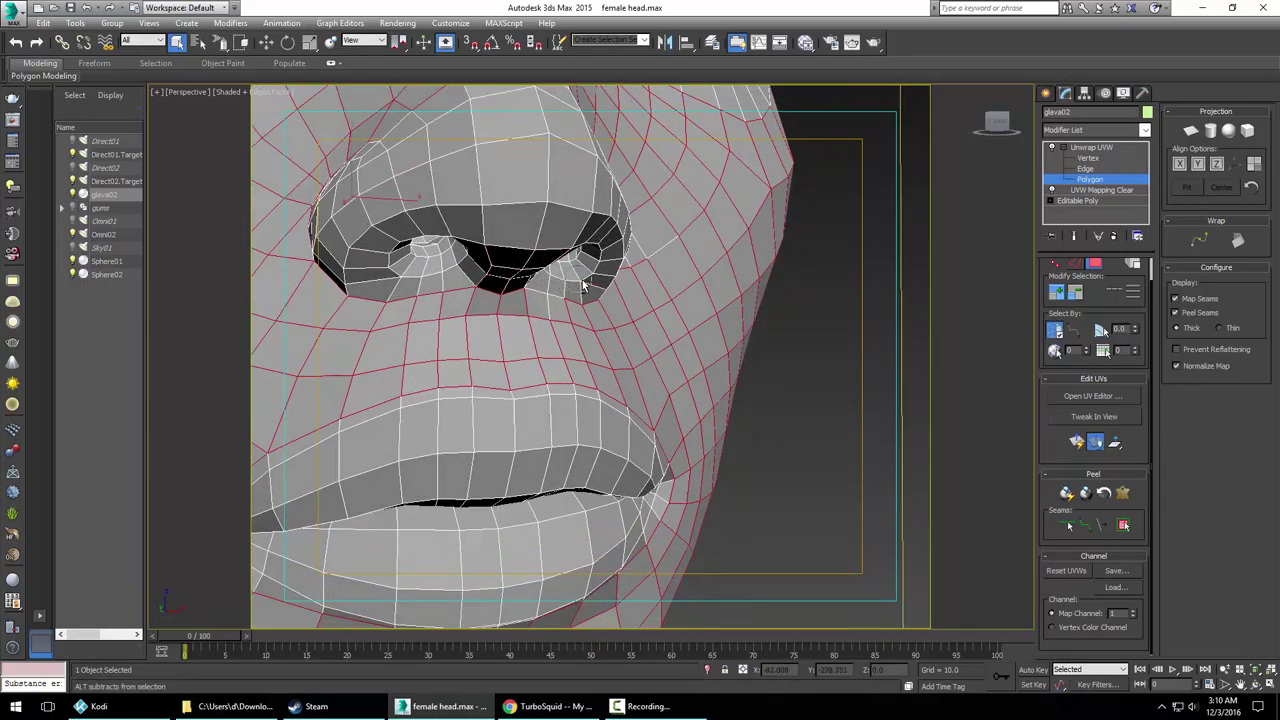
# Add the missed skin polygons along the left side of the nose tip to the selection
pyautogui.keyDown('alt'); pyautogui.moveTo(549, 344); pyautogui.dragTo(660, 379, button='middle'); pyautogui.keyUp('alt')
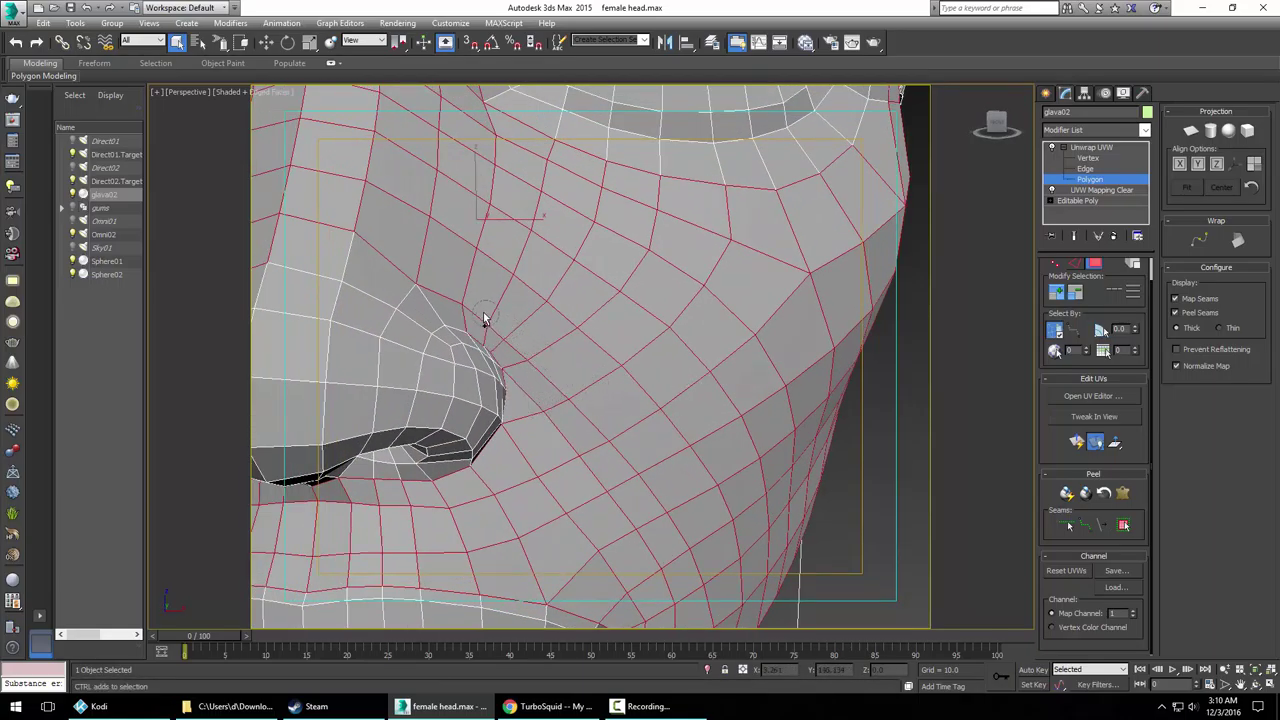
pyautogui.keyDown('alt'); pyautogui.moveTo(462, 301); pyautogui.dragTo(532, 338, button='middle'); pyautogui.keyUp('alt')
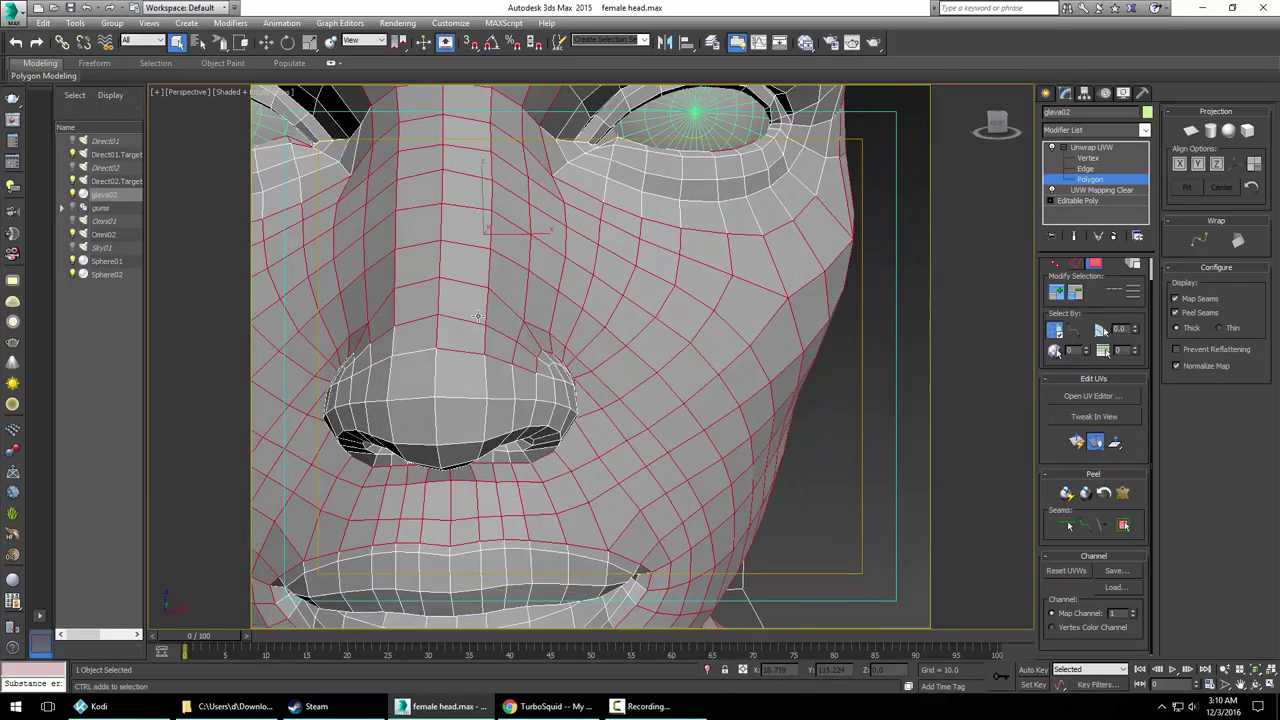
pyautogui.keyDown('alt'); pyautogui.moveTo(451, 385); pyautogui.dragTo(484, 393, button='middle'); pyautogui.keyUp('alt')
# Switch to a rectangular selection region and deselect the stray polygons on the back of the right ear
pyautogui.scroll(-2, 484, 393)
pyautogui.keyDown('alt'); pyautogui.moveTo(606, 410); pyautogui.dragTo(687, 429, button='middle'); pyautogui.keyUp('alt')
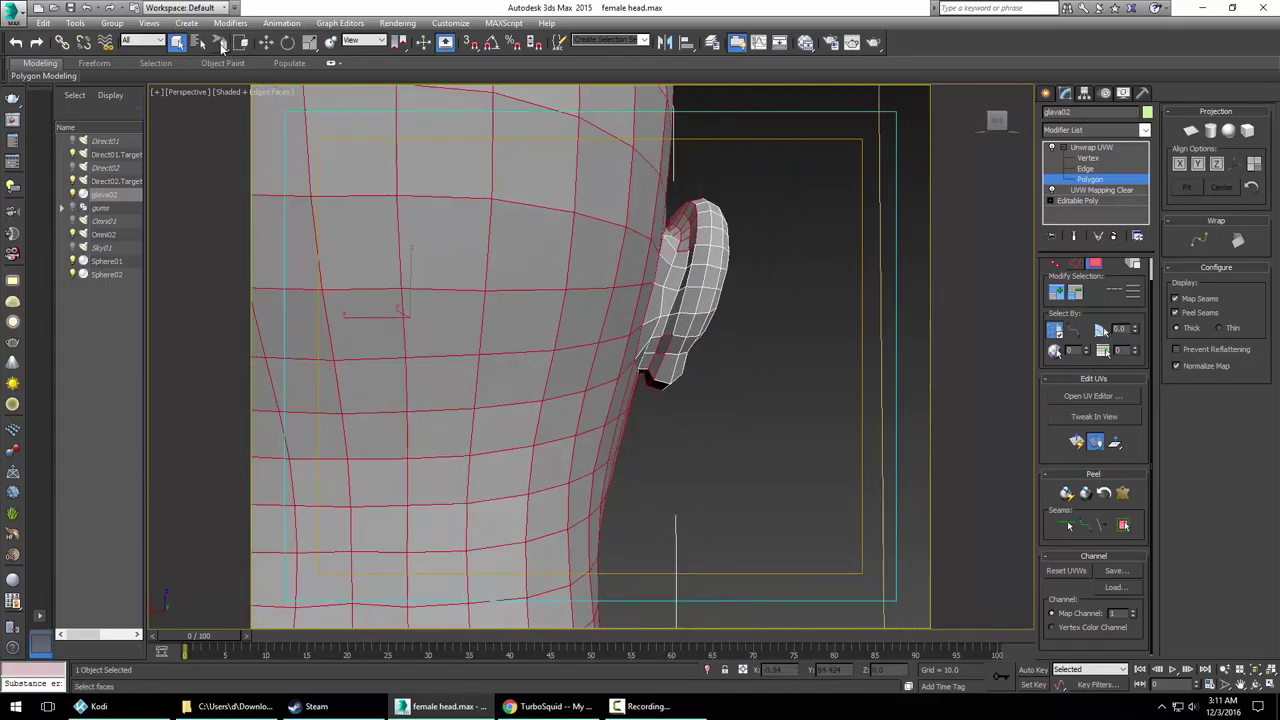
pyautogui.moveTo(220, 47); pyautogui.dragTo(220, 67)
pyautogui.moveTo(679, 290); pyautogui.dragTo(683, 298)
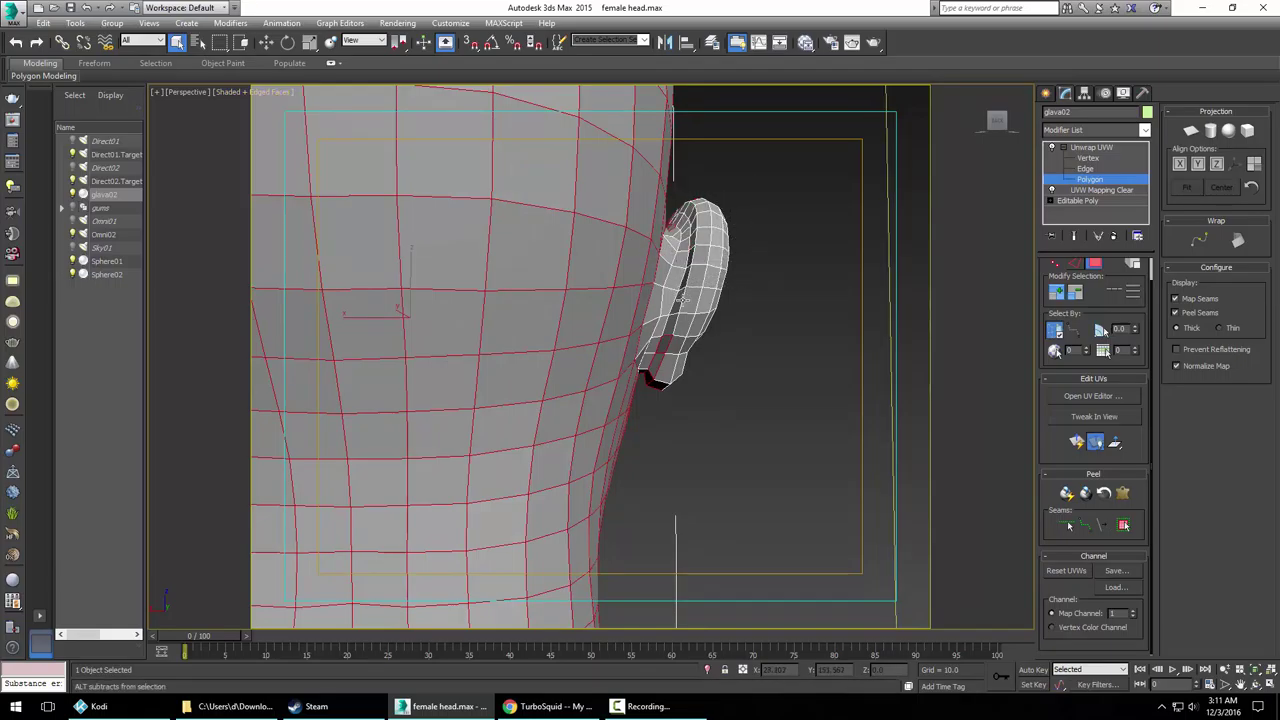
pyautogui.moveTo(650, 347); pyautogui.dragTo(650, 341)
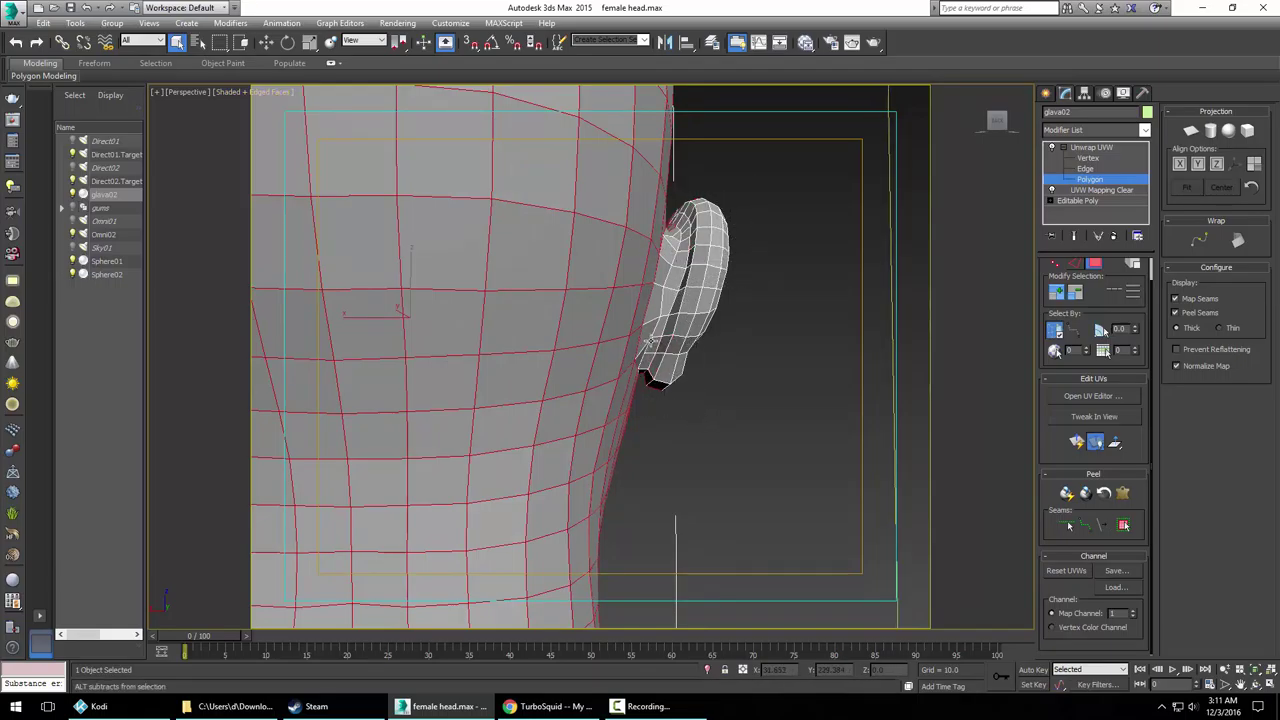
# Display the viewport in wireframe and turn off its safe frames
pyautogui.press('F3')
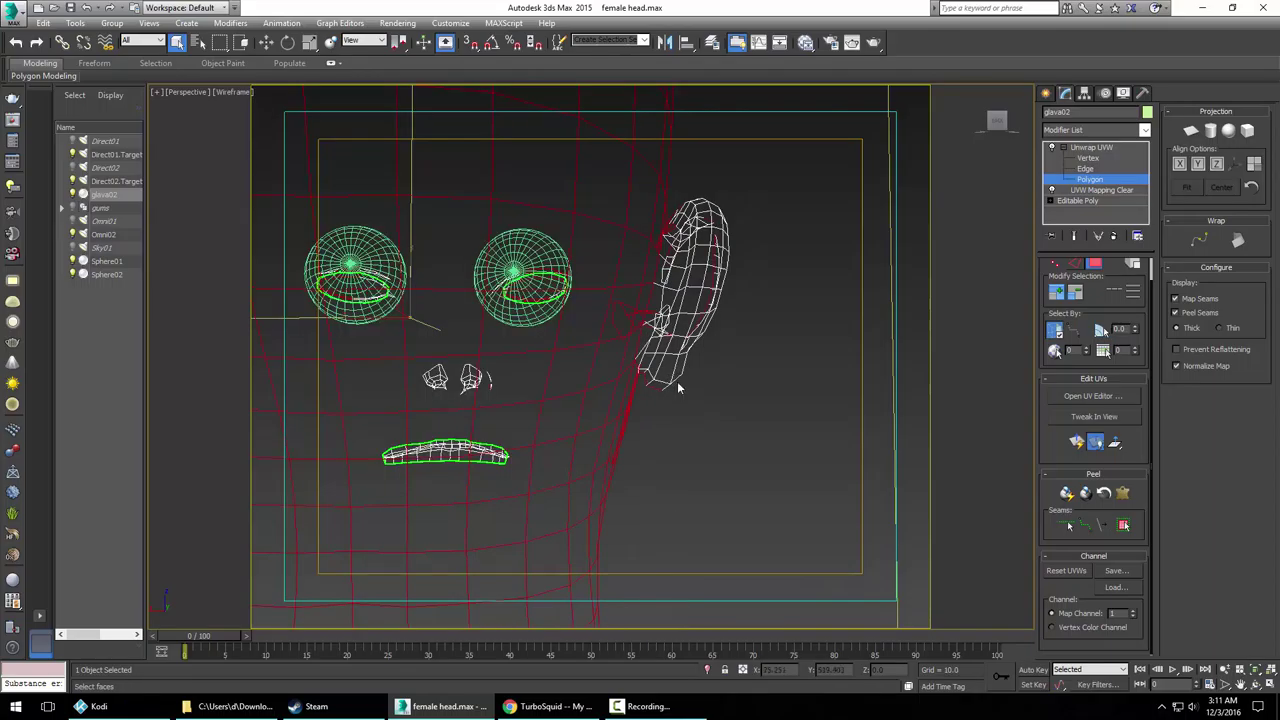
pyautogui.keyDown('alt'); pyautogui.moveTo(683, 416); pyautogui.dragTo(474, 455, button='middle'); pyautogui.keyUp('alt')
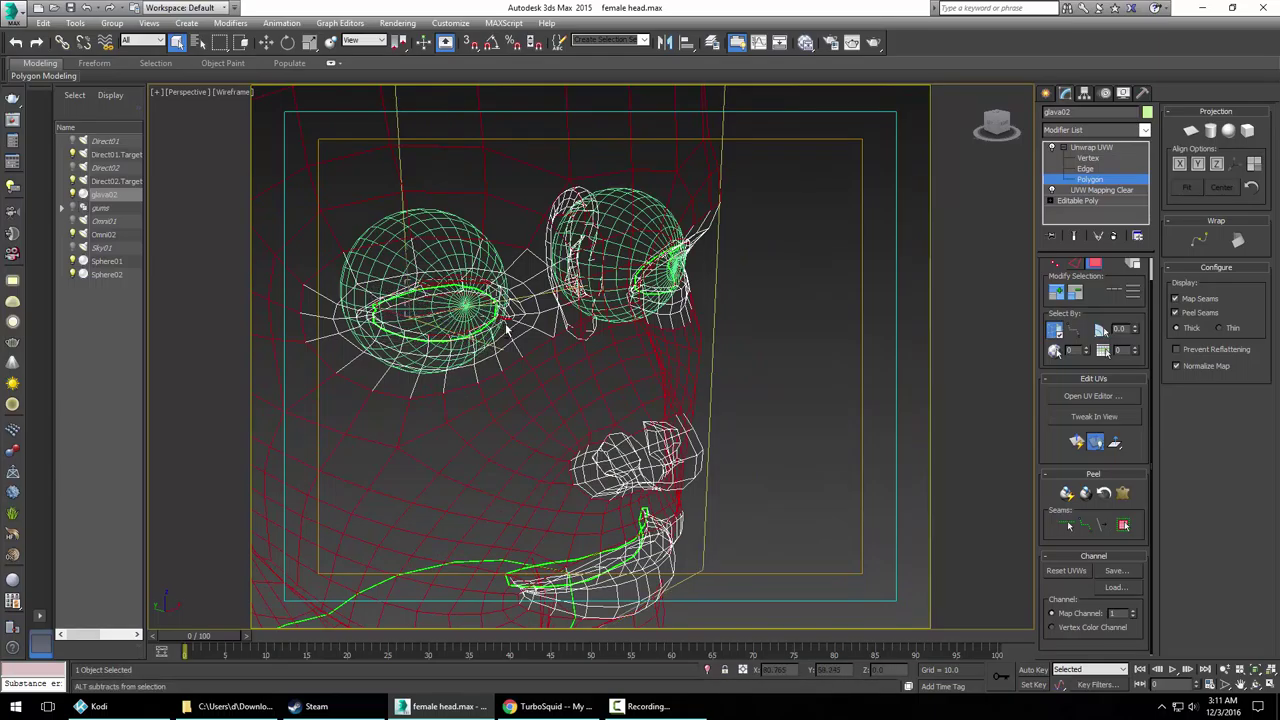
pyautogui.keyDown('alt'); pyautogui.moveTo(491, 343); pyautogui.dragTo(562, 305, button='middle'); pyautogui.keyUp('alt')
pyautogui.keyDown('alt'); pyautogui.moveTo(258, 337); pyautogui.dragTo(247, 336, button='middle'); pyautogui.keyUp('alt')
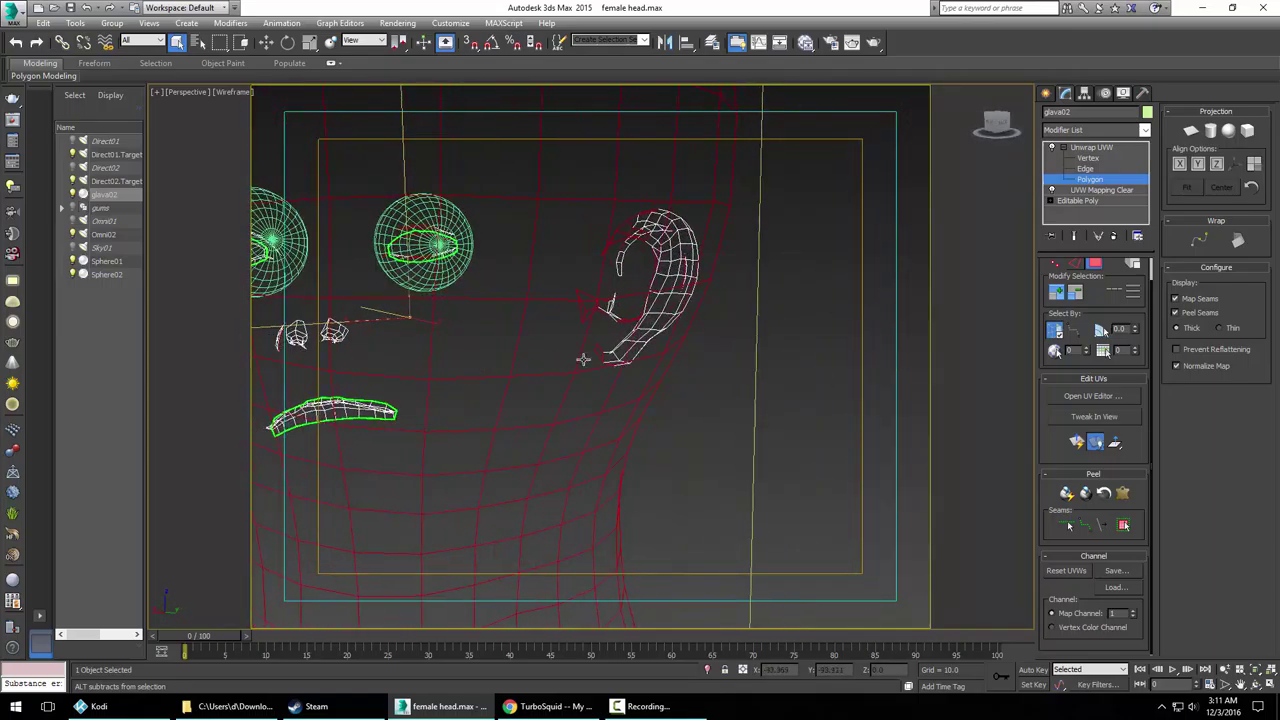
pyautogui.keyDown('alt'); pyautogui.moveTo(625, 360); pyautogui.dragTo(772, 390, button='middle'); pyautogui.keyUp('alt')
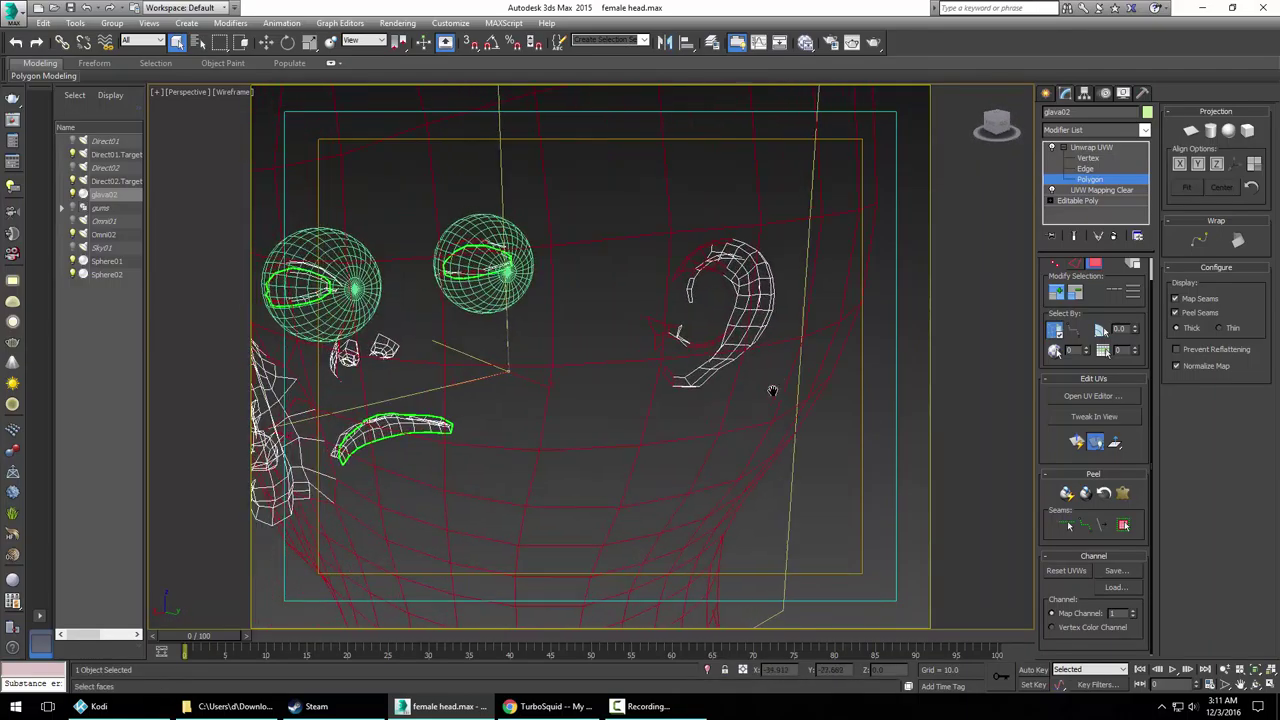
pyautogui.click(172, 93)
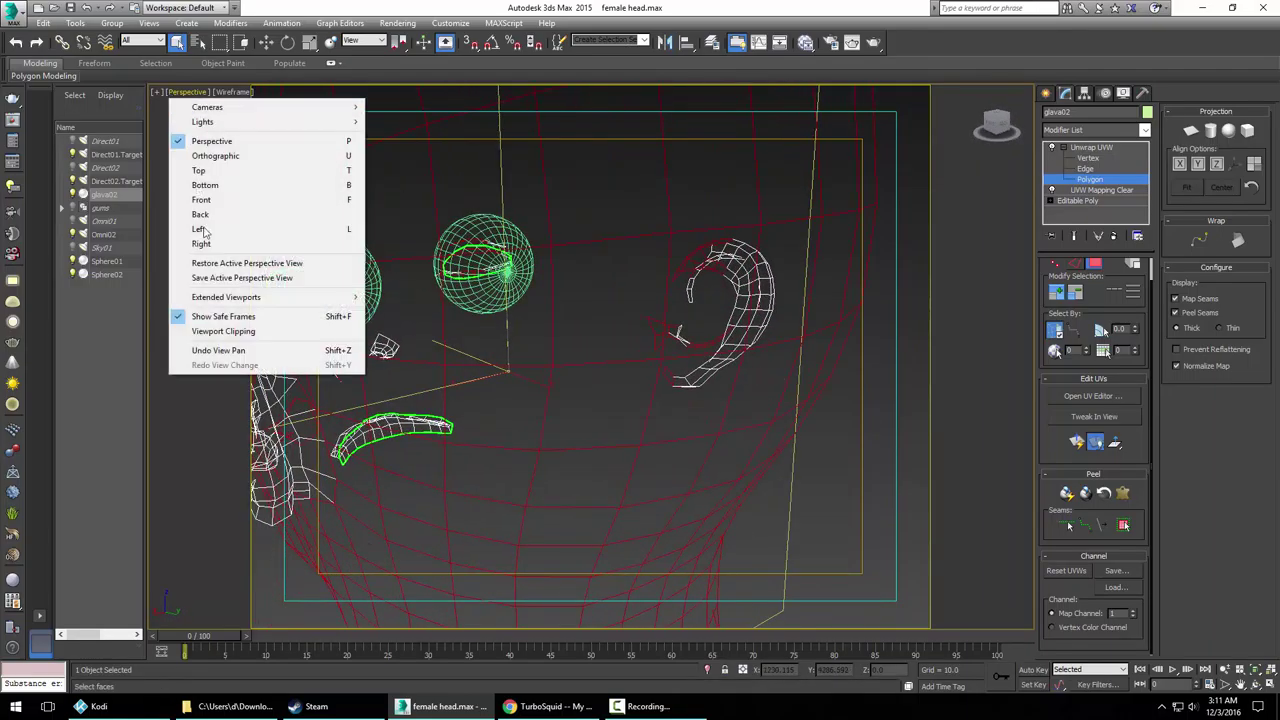
pyautogui.click(223, 316)
# Turn off ignoring of backfacing polygons and deselect the stray polygons across the right ear
pyautogui.scroll(-5, 652, 348)
pyautogui.keyDown('alt'); pyautogui.moveTo(633, 351); pyautogui.dragTo(623, 343, button='middle'); pyautogui.keyUp('alt')
pyautogui.scroll(5, 623, 343)
pyautogui.keyDown('alt'); pyautogui.moveTo(735, 383); pyautogui.dragTo(689, 420, button='middle'); pyautogui.keyUp('alt')
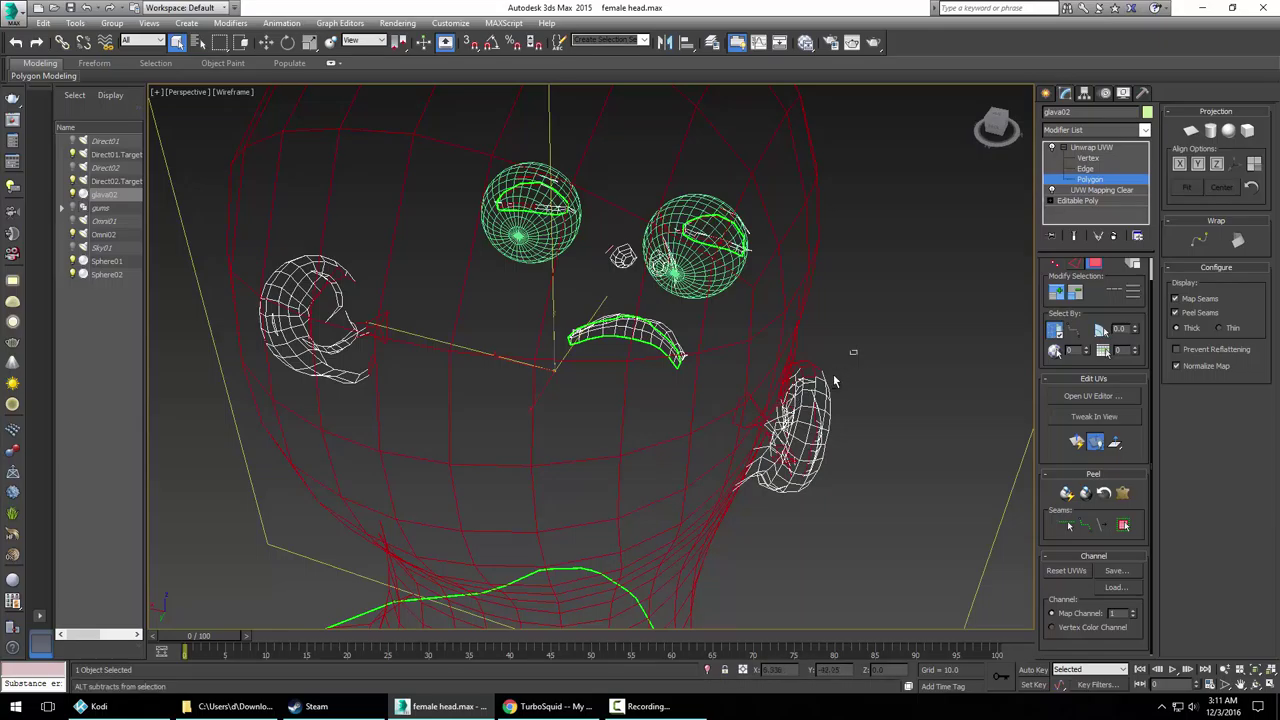
pyautogui.moveTo(808, 397); pyautogui.dragTo(791, 482)
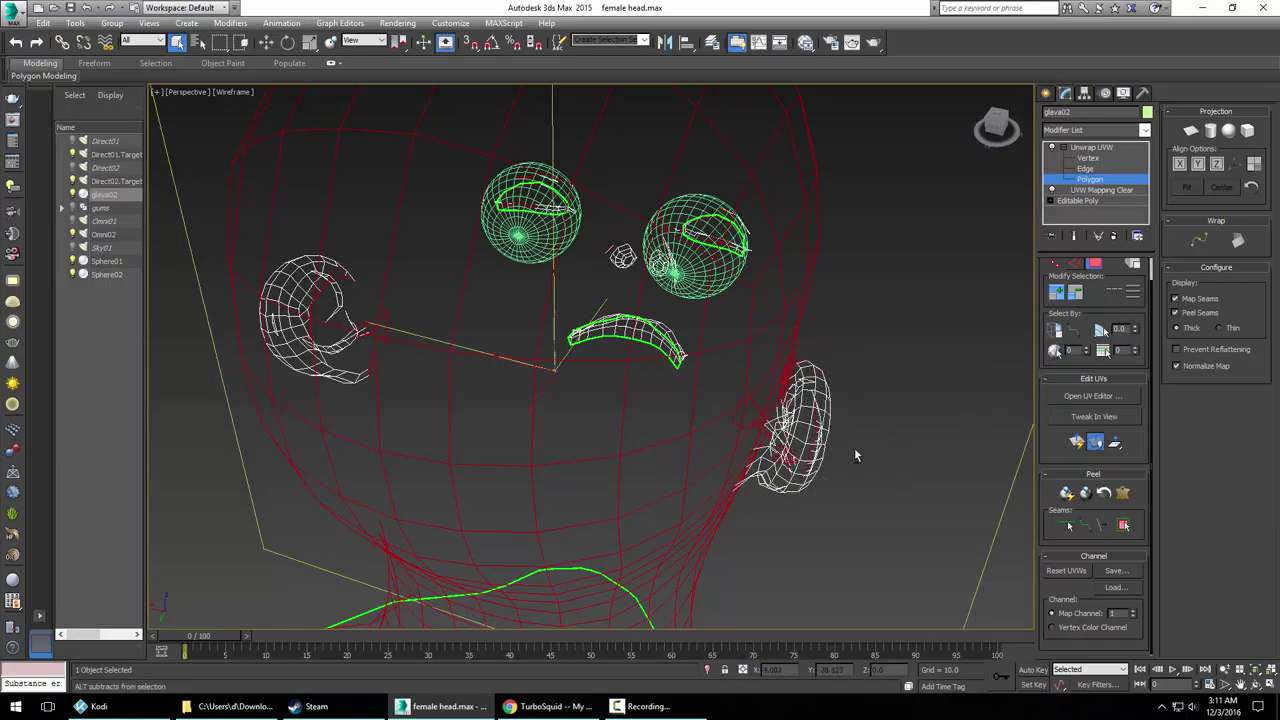
pyautogui.keyDown('alt'); pyautogui.moveTo(854, 449); pyautogui.dragTo(861, 429, button='middle'); pyautogui.keyUp('alt')
pyautogui.keyDown('alt'); pyautogui.moveTo(880, 326); pyautogui.dragTo(825, 472); pyautogui.keyUp('alt')
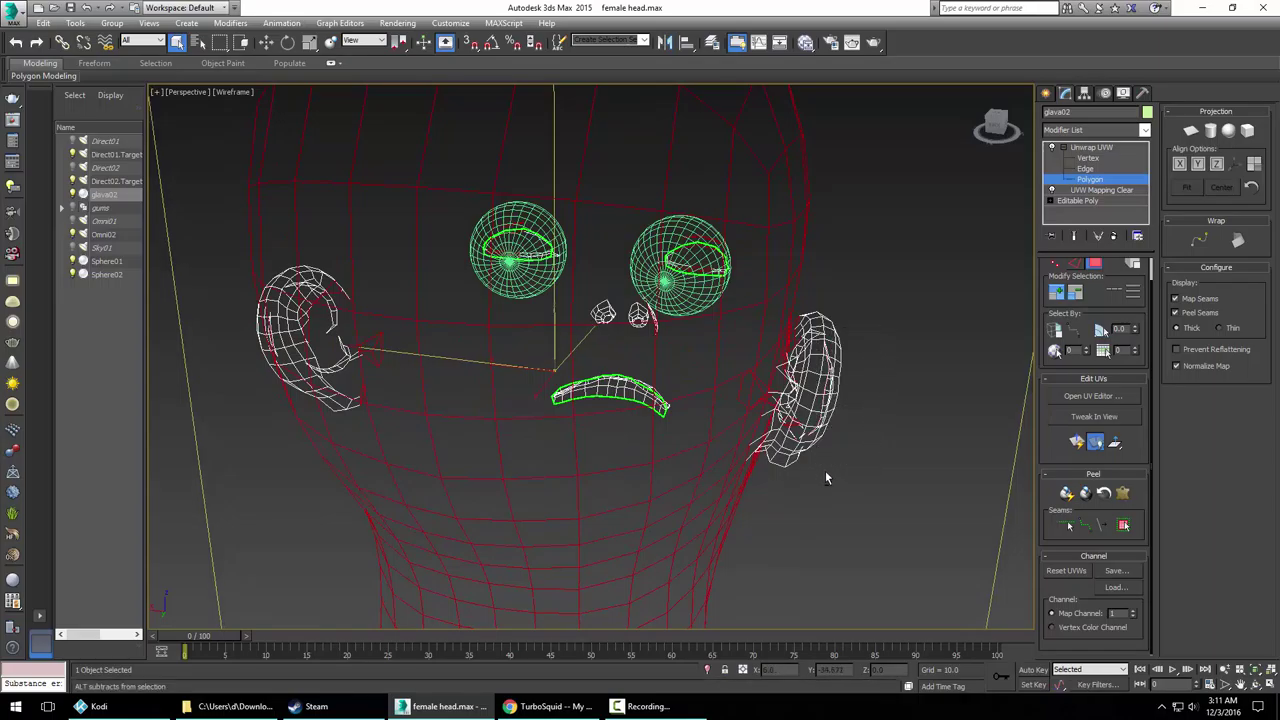
pyautogui.keyDown('alt'); pyautogui.moveTo(812, 473); pyautogui.dragTo(919, 443, button='middle'); pyautogui.keyUp('alt')
# From inside the head, deselect the remaining polygons on the upper rim and inner folds of the right ear
pyautogui.rightClick(688, 389)
pyautogui.click(664, 389)
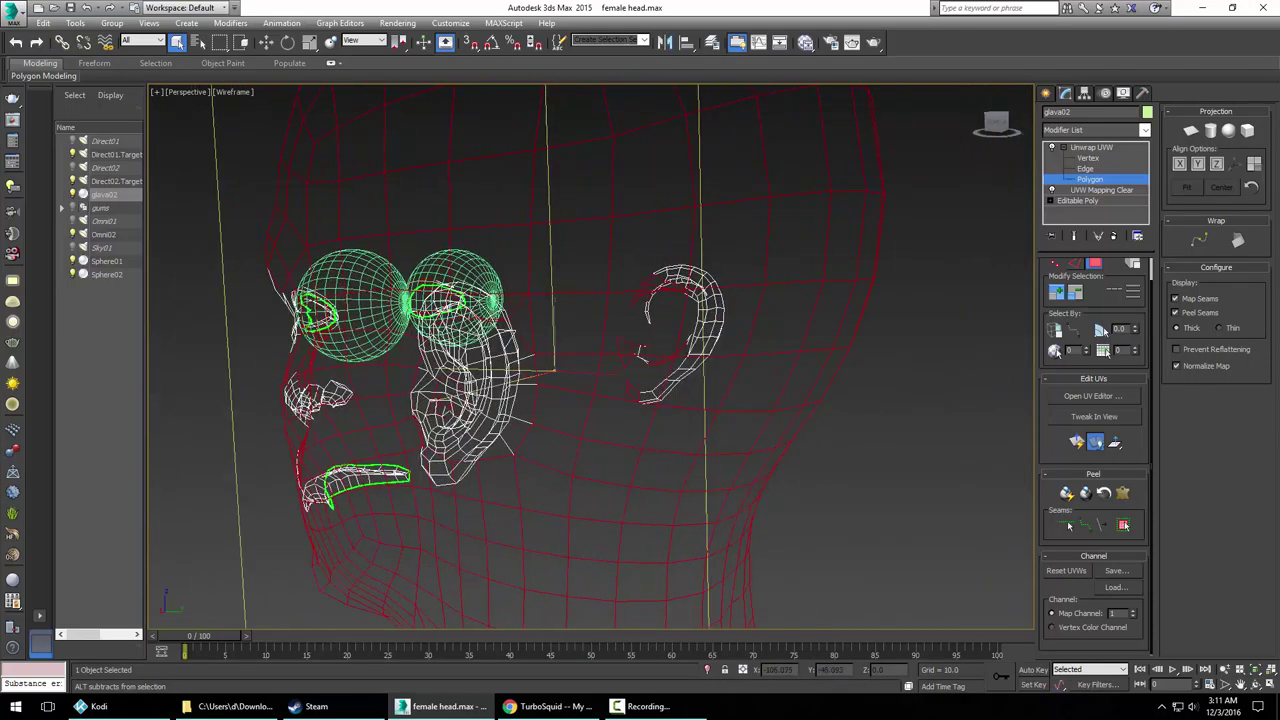
pyautogui.scroll(-1, 662, 389)
pyautogui.scroll(8, 660, 390)
pyautogui.scroll(-3, 660, 390)
pyautogui.moveTo(634, 262); pyautogui.dragTo(631, 385, button='middle')
pyautogui.keyDown('alt'); pyautogui.moveTo(558, 186); pyautogui.dragTo(692, 281); pyautogui.keyUp('alt')
pyautogui.keyDown('alt'); pyautogui.moveTo(688, 203); pyautogui.dragTo(752, 245); pyautogui.keyUp('alt')
pyautogui.keyDown('alt'); pyautogui.moveTo(448, 377); pyautogui.dragTo(781, 606); pyautogui.keyUp('alt')
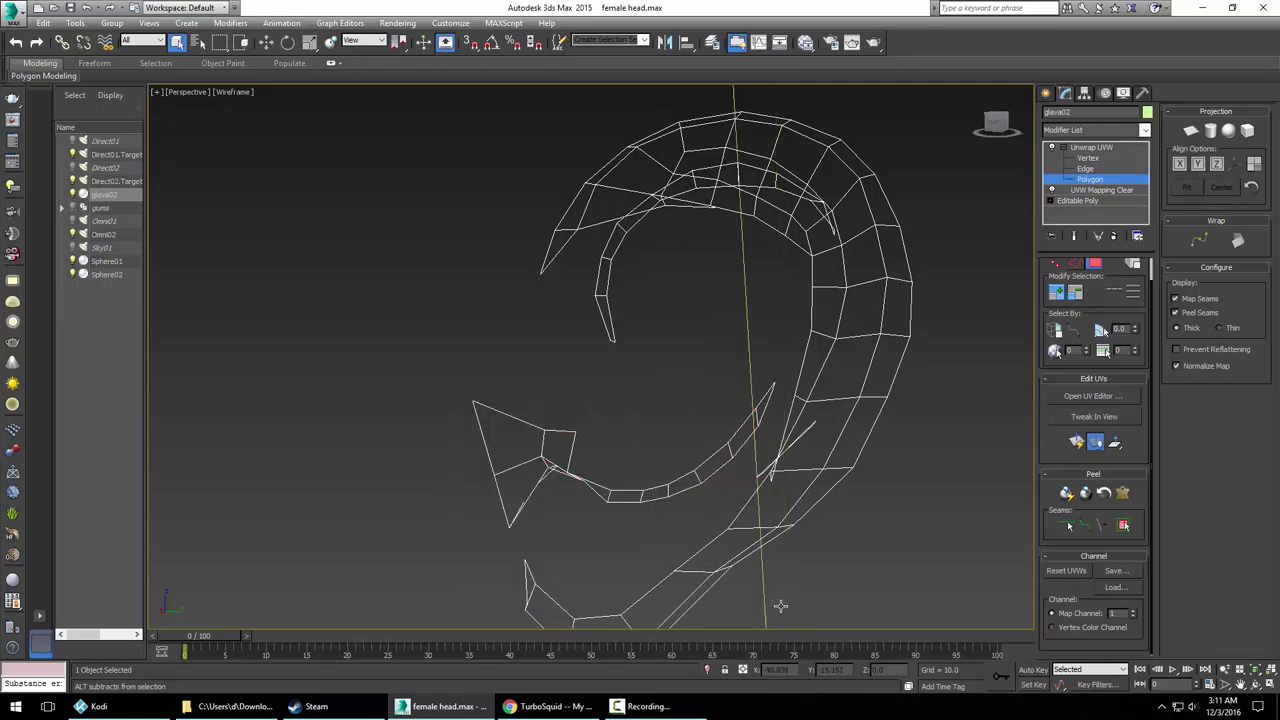
# Deselect the remaining polygons on the back of the left ear, including those at the earlobe
pyautogui.scroll(-5, 745, 517)
pyautogui.keyDown('alt'); pyautogui.moveTo(738, 533); pyautogui.dragTo(540, 532, button='middle'); pyautogui.keyUp('alt')
pyautogui.scroll(-2, 676, 538)
pyautogui.scroll(8, 564, 534)
pyautogui.scroll(-3, 569, 530)
pyautogui.keyDown('alt'); pyautogui.moveTo(631, 503); pyautogui.dragTo(577, 466, button='middle'); pyautogui.keyUp('alt')
pyautogui.moveTo(543, 270)
pyautogui.keyDown('alt'); pyautogui.mouseDown()
pyautogui.moveTo(685, 384)
pyautogui.moveTo(736, 551)
pyautogui.mouseUp(); pyautogui.keyUp('alt')
pyautogui.keyDown('alt'); pyautogui.moveTo(737, 552); pyautogui.dragTo(707, 428, button='middle'); pyautogui.keyUp('alt')
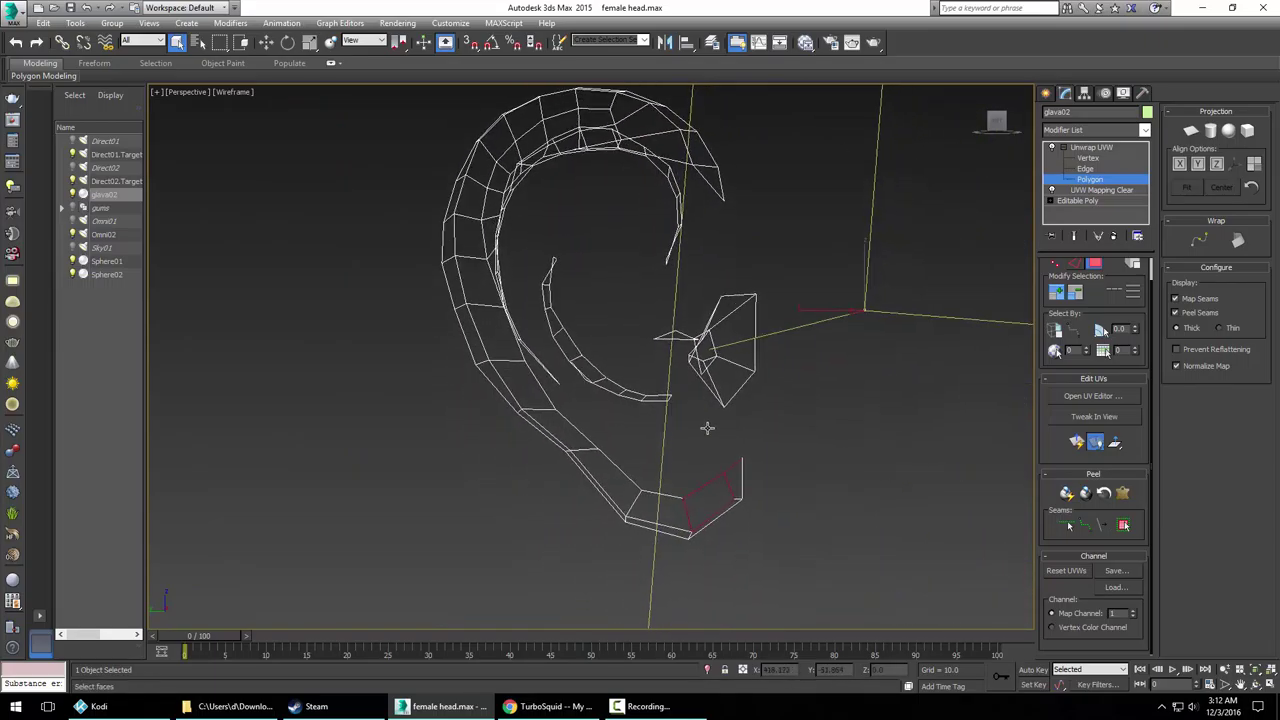
pyautogui.keyDown('alt'); pyautogui.moveTo(725, 491); pyautogui.dragTo(740, 501); pyautogui.keyUp('alt')
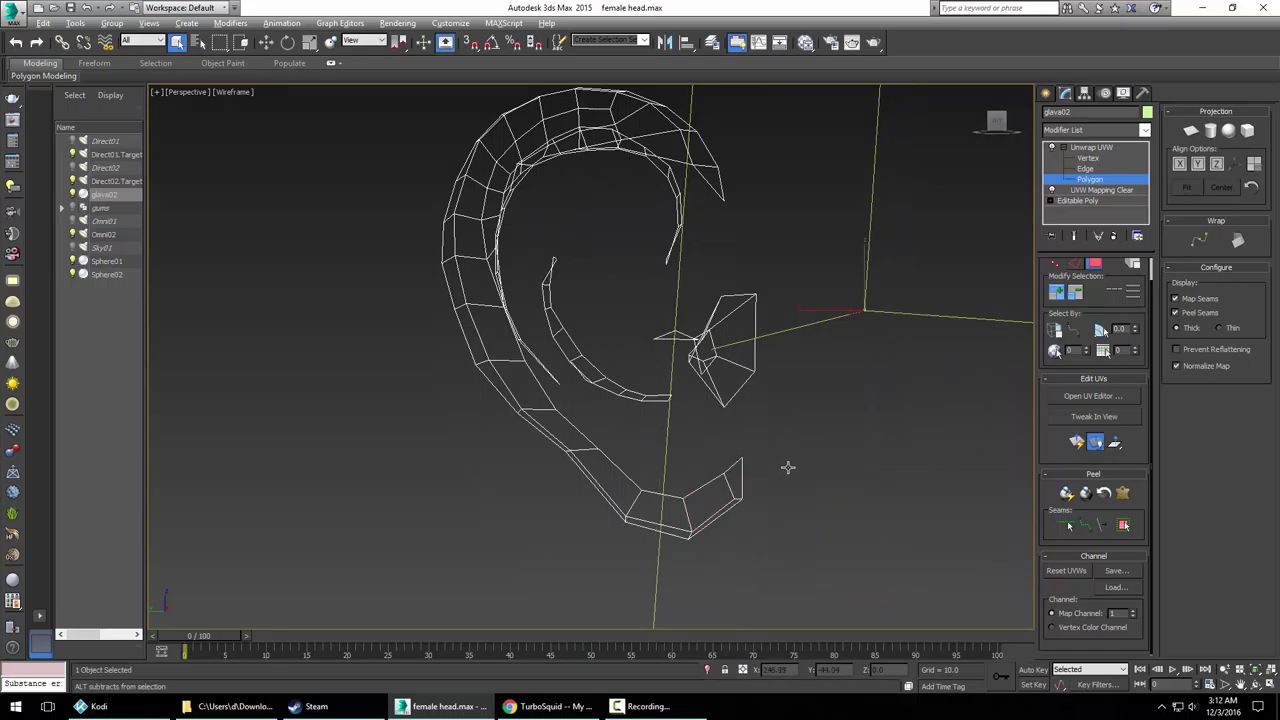
pyautogui.rightClick(780, 464)
pyautogui.click(777, 459)
# Deselect the polygons on the inner rim of the left eye opening
pyautogui.scroll(-4, 778, 459)
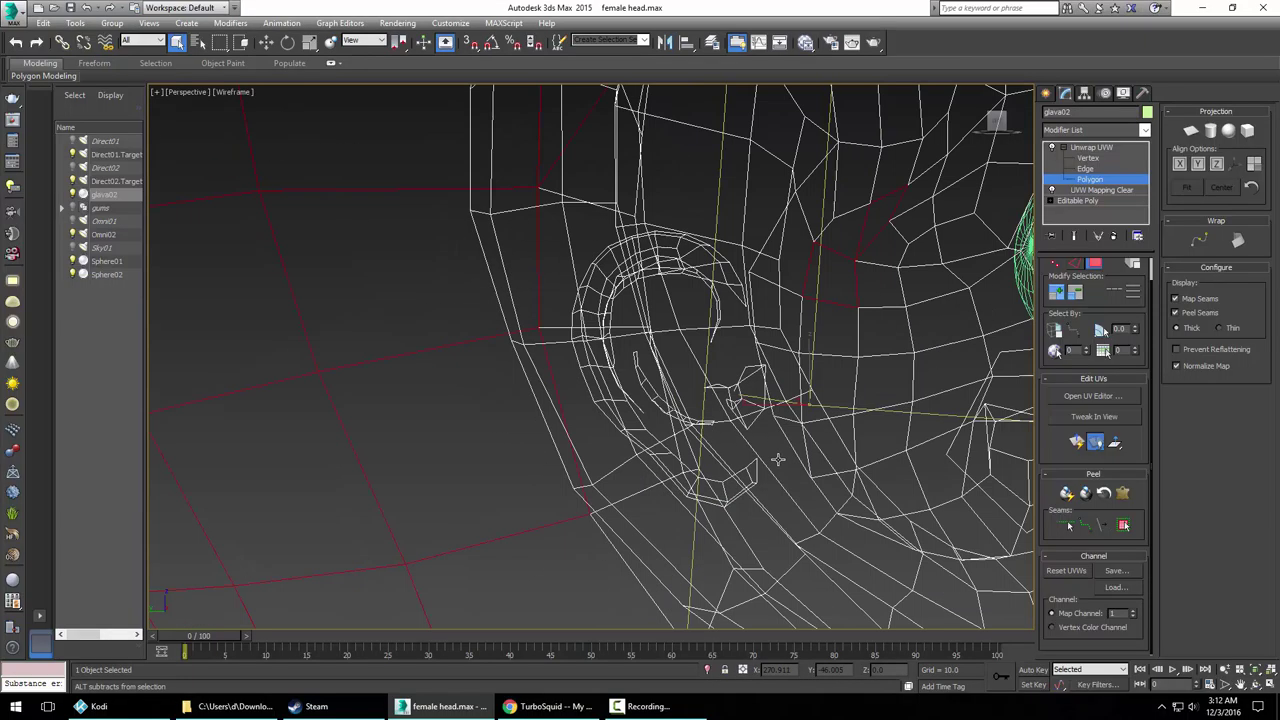
pyautogui.scroll(1, 778, 459)
pyautogui.keyDown('alt'); pyautogui.moveTo(777, 460); pyautogui.dragTo(1000, 452, button='middle'); pyautogui.keyUp('alt')
pyautogui.keyDown('alt'); pyautogui.moveTo(1042, 457); pyautogui.dragTo(1093, 458, button='middle'); pyautogui.keyUp('alt')
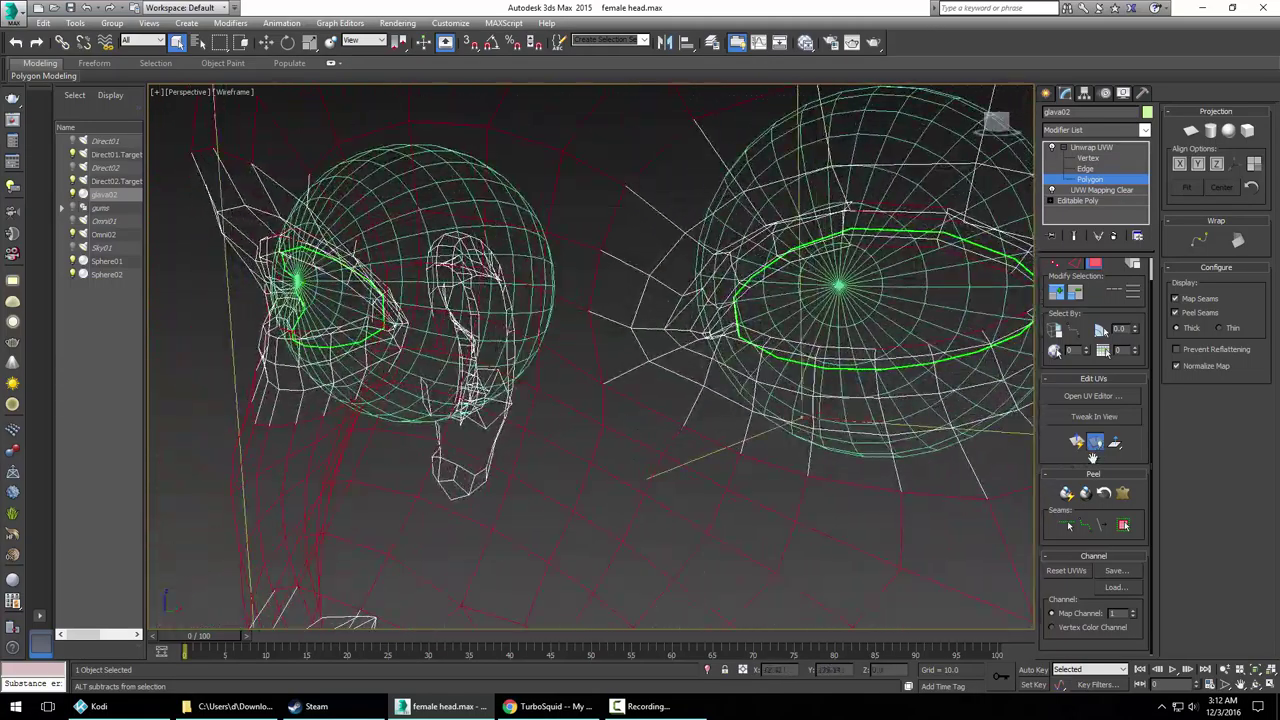
pyautogui.keyDown('alt'); pyautogui.moveTo(917, 377); pyautogui.dragTo(612, 480, button='middle'); pyautogui.keyUp('alt')
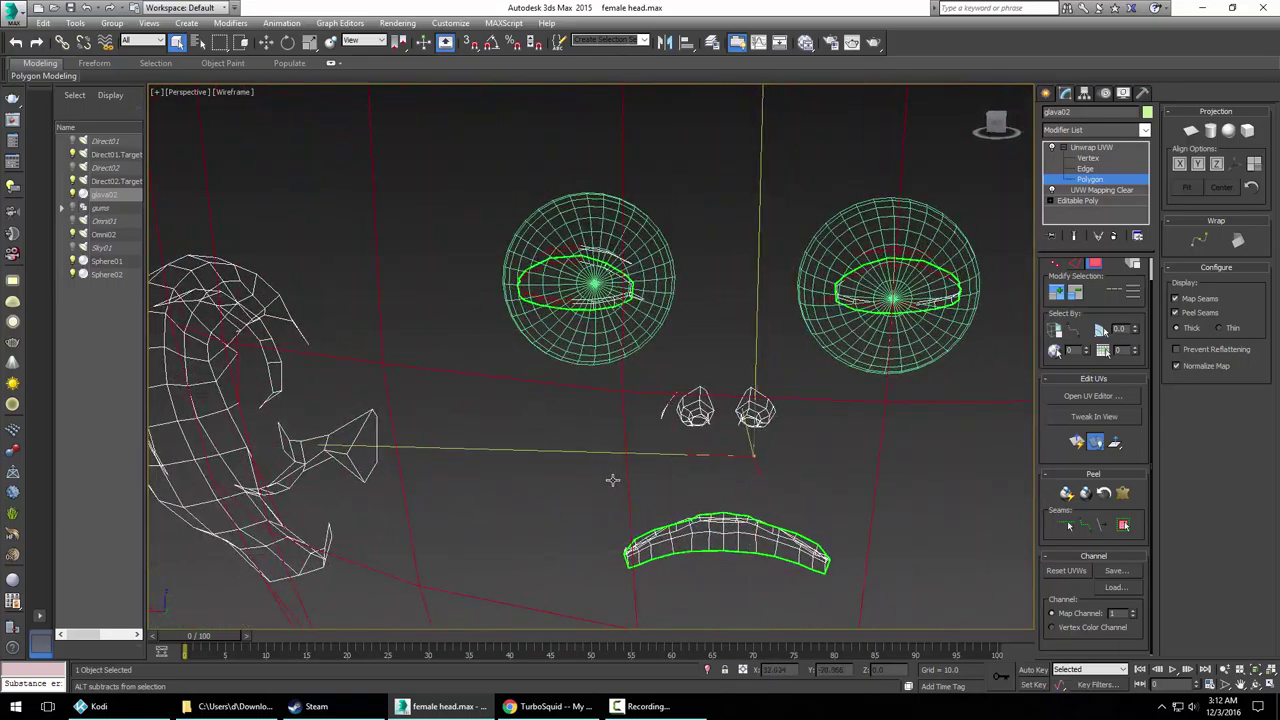
pyautogui.keyDown('alt'); pyautogui.moveTo(583, 340); pyautogui.dragTo(480, 256, button='middle'); pyautogui.keyUp('alt')
pyautogui.scroll(6, 600, 343)
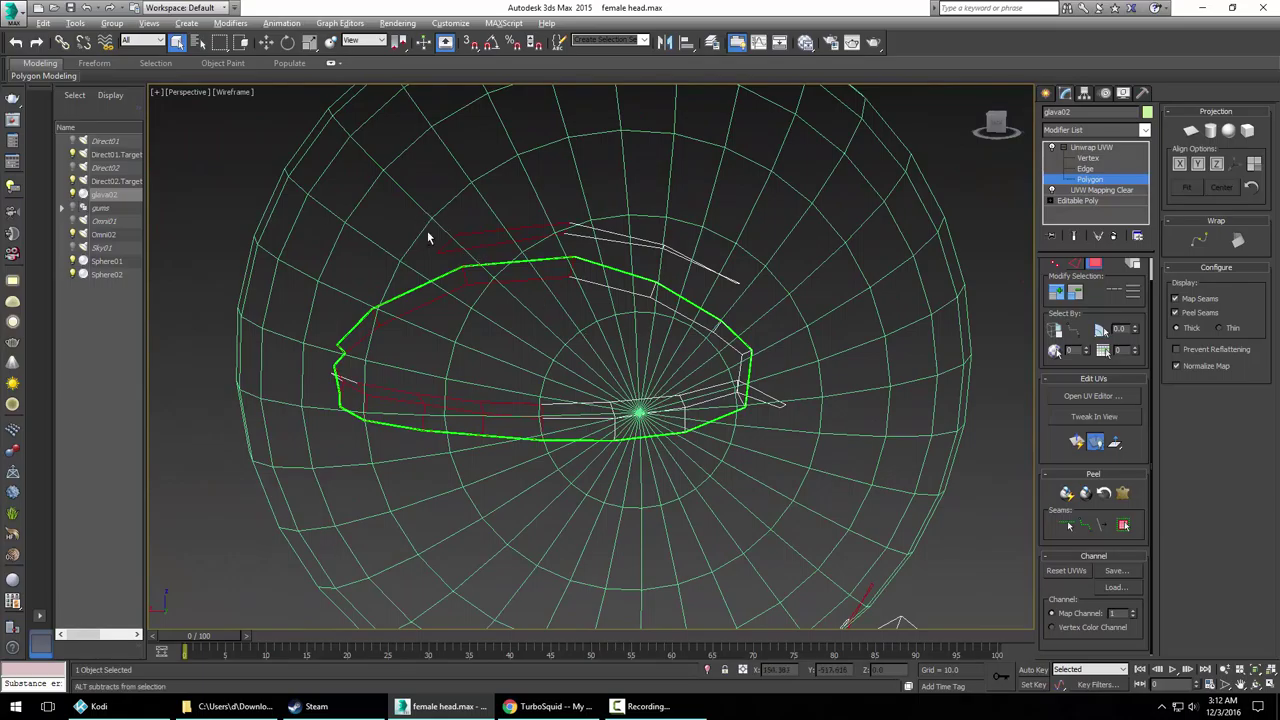
pyautogui.keyDown('alt'); pyautogui.moveTo(340, 356); pyautogui.dragTo(600, 495); pyautogui.keyUp('alt')
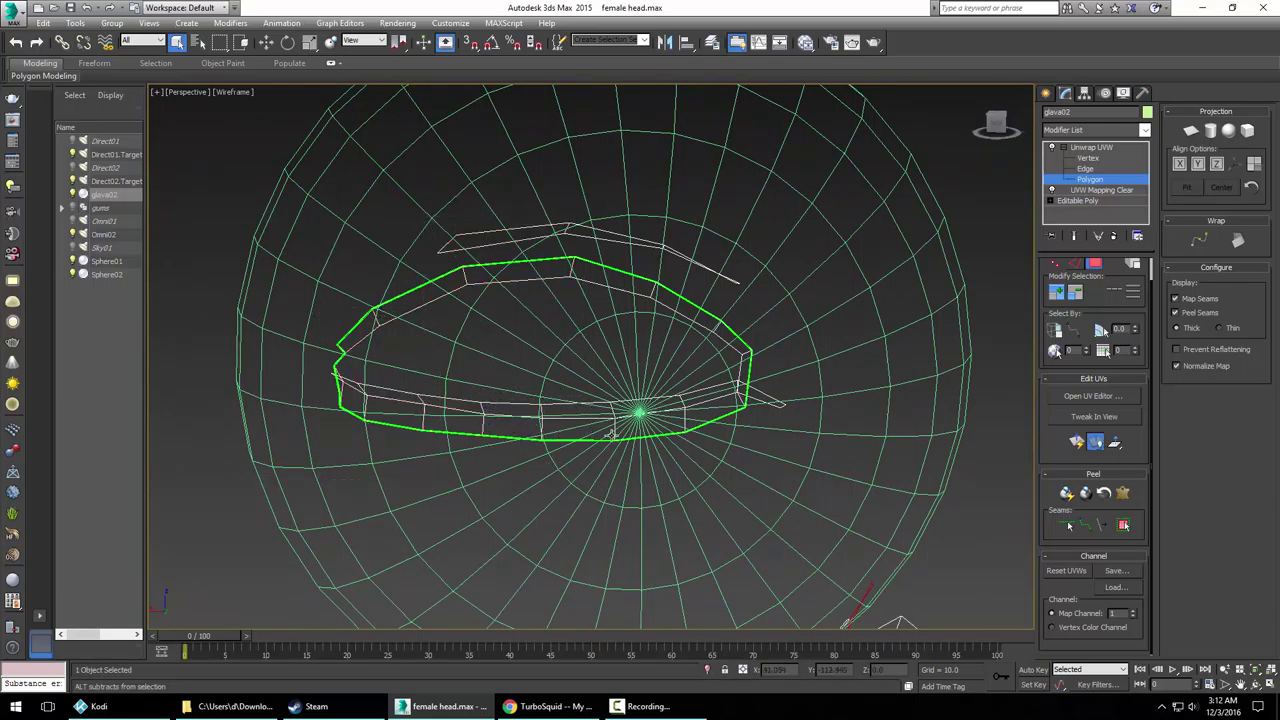
# Deselect the polygons on the inner rim of the right eye opening
pyautogui.moveTo(834, 435); pyautogui.dragTo(354, 358, button='middle')
pyautogui.moveTo(532, 368); pyautogui.dragTo(310, 349, button='middle')
pyautogui.moveTo(596, 384); pyautogui.dragTo(387, 370, button='middle')
pyautogui.keyDown('alt'); pyautogui.moveTo(566, 181); pyautogui.dragTo(836, 376); pyautogui.keyUp('alt')
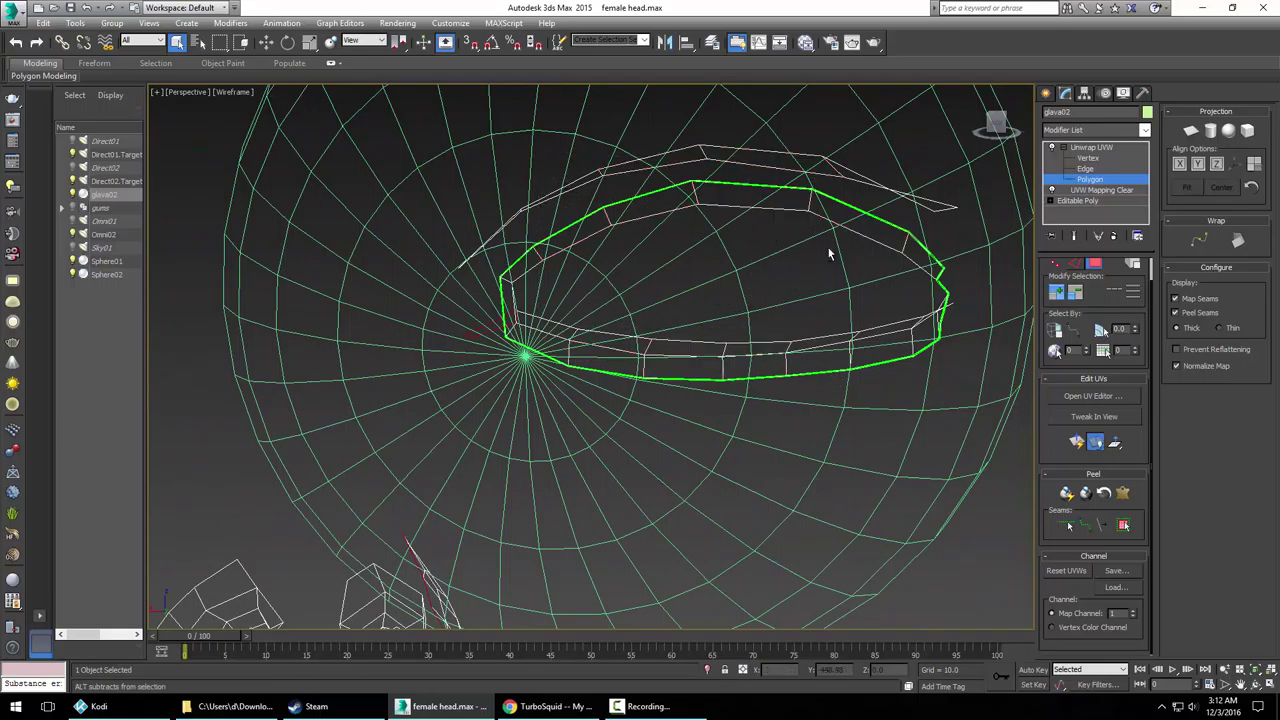
pyautogui.keyDown('alt'); pyautogui.moveTo(490, 284); pyautogui.dragTo(564, 364); pyautogui.keyUp('alt')
# Show the selected polygons as solid red faces in wireframe and frame the whole head
pyautogui.scroll(-7, 668, 376)
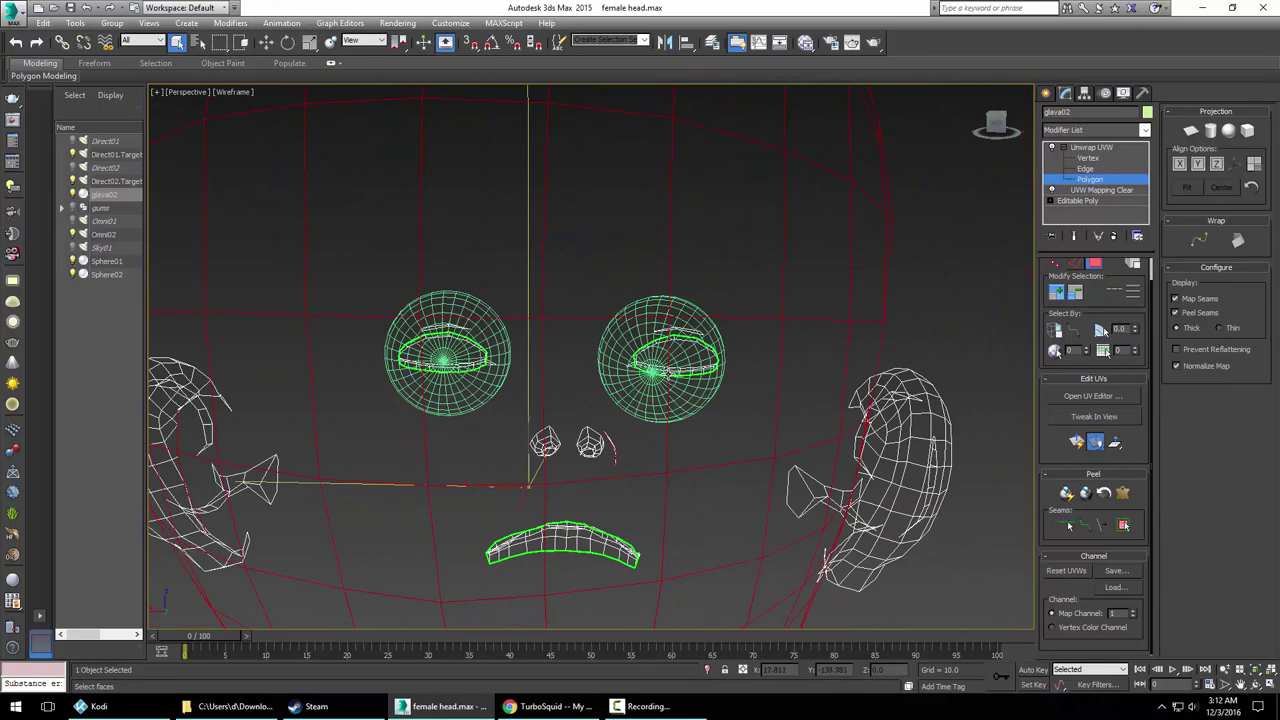
pyautogui.keyDown('alt'); pyautogui.moveTo(713, 461); pyautogui.dragTo(660, 450, button='middle'); pyautogui.keyUp('alt')
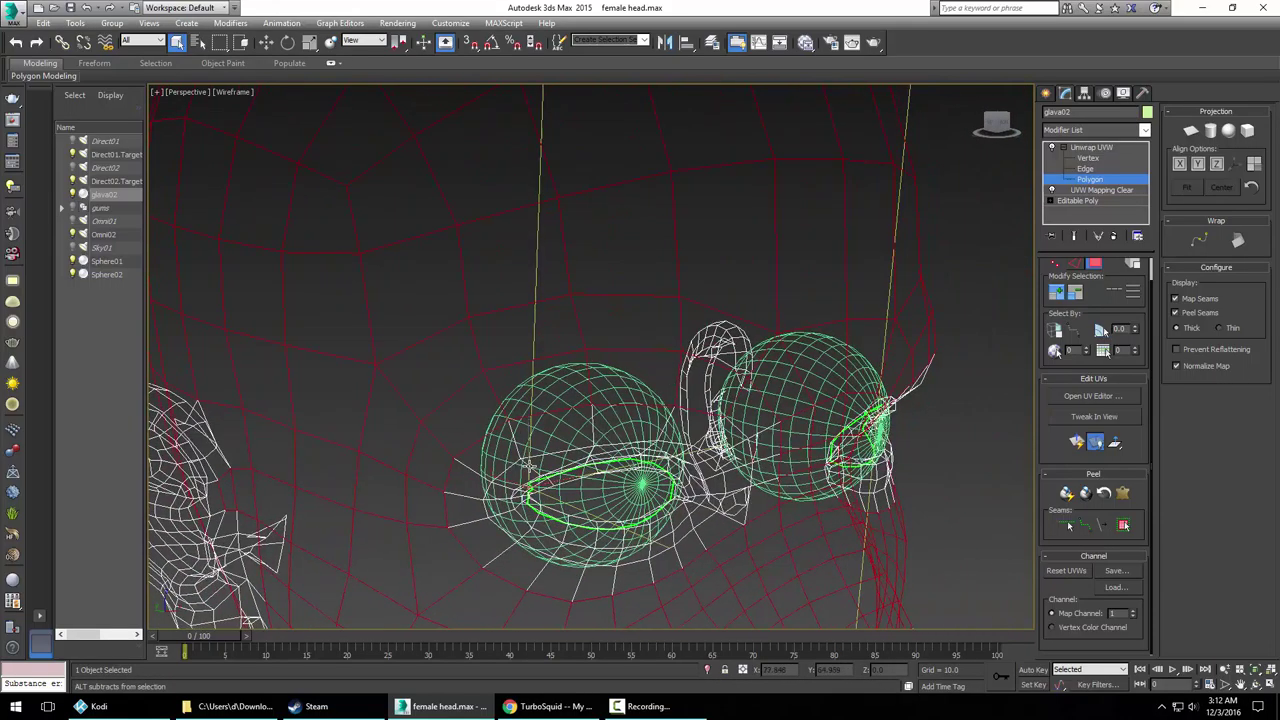
pyautogui.press('F3')
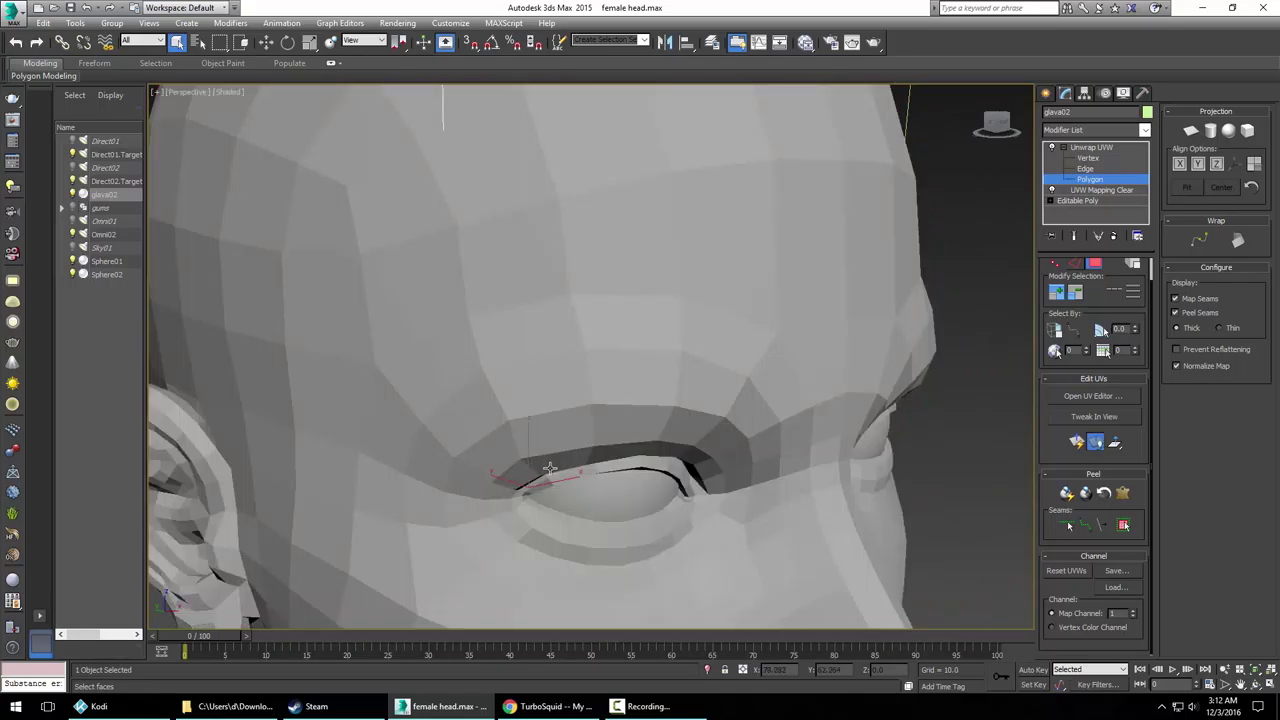
pyautogui.press('F3')
pyautogui.hotkey('ctrl', 'a')
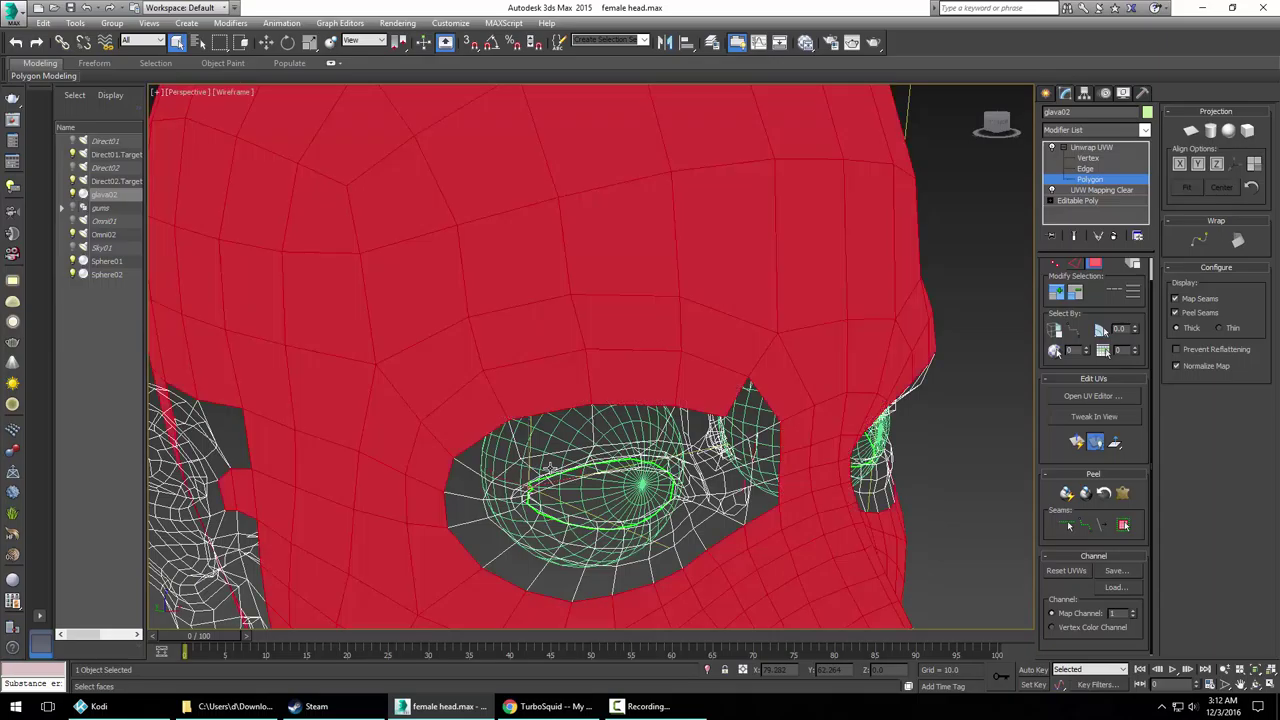
pyautogui.press('z')
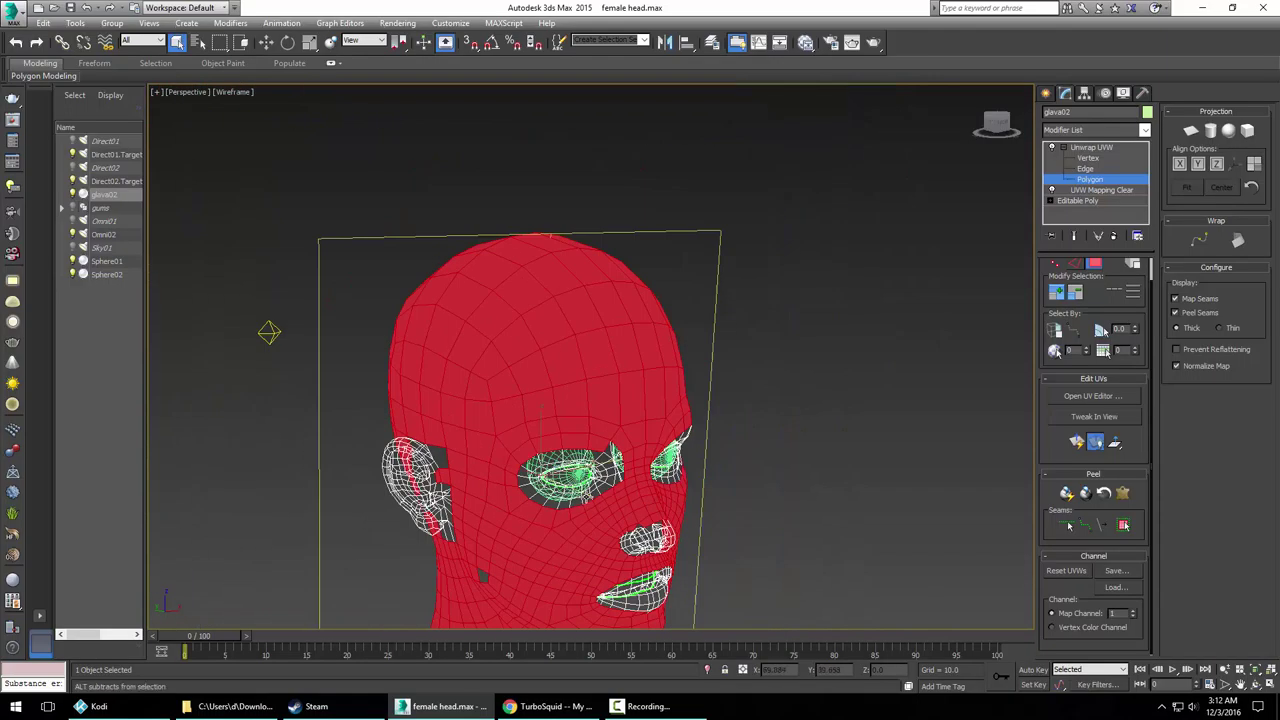
# Add the missed polygons on the right side of the jaw and at the back of the neck to the selection
pyautogui.keyDown('alt'); pyautogui.moveTo(582, 493); pyautogui.dragTo(604, 449, button='middle'); pyautogui.keyUp('alt')
pyautogui.scroll(10, 604, 449)
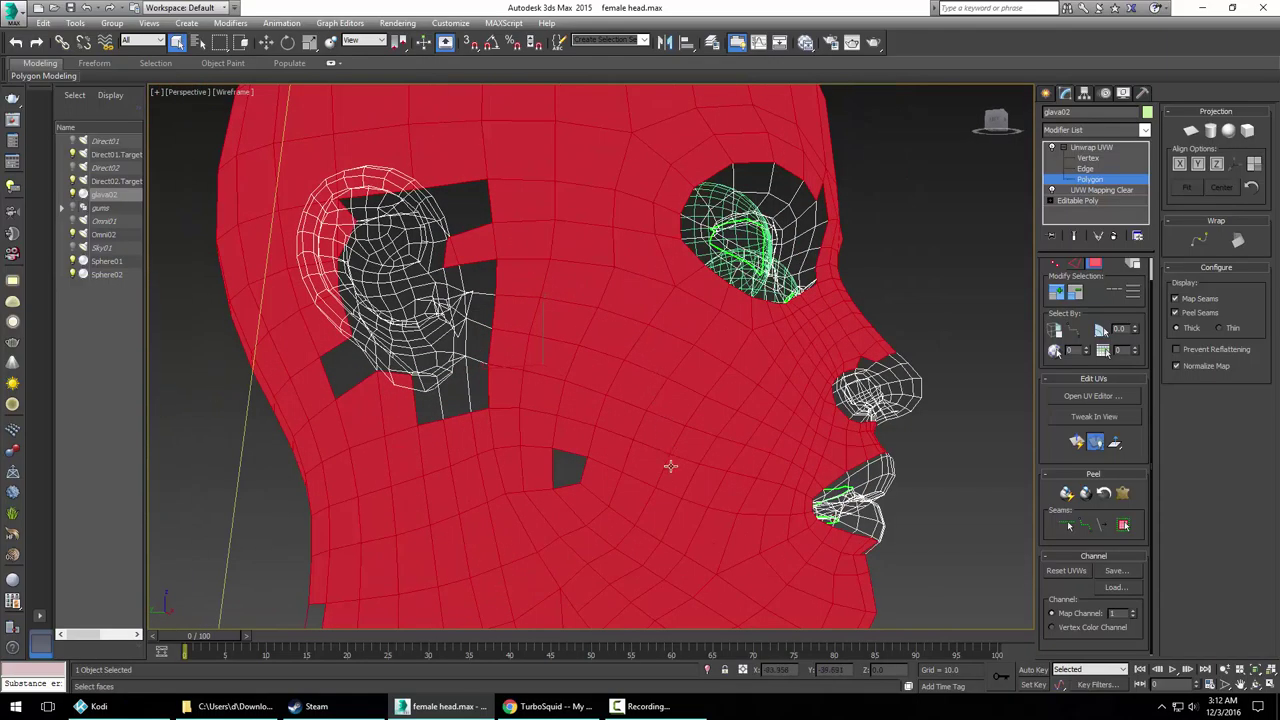
pyautogui.keyDown('alt'); pyautogui.moveTo(714, 456); pyautogui.dragTo(509, 214, button='middle'); pyautogui.keyUp('alt')
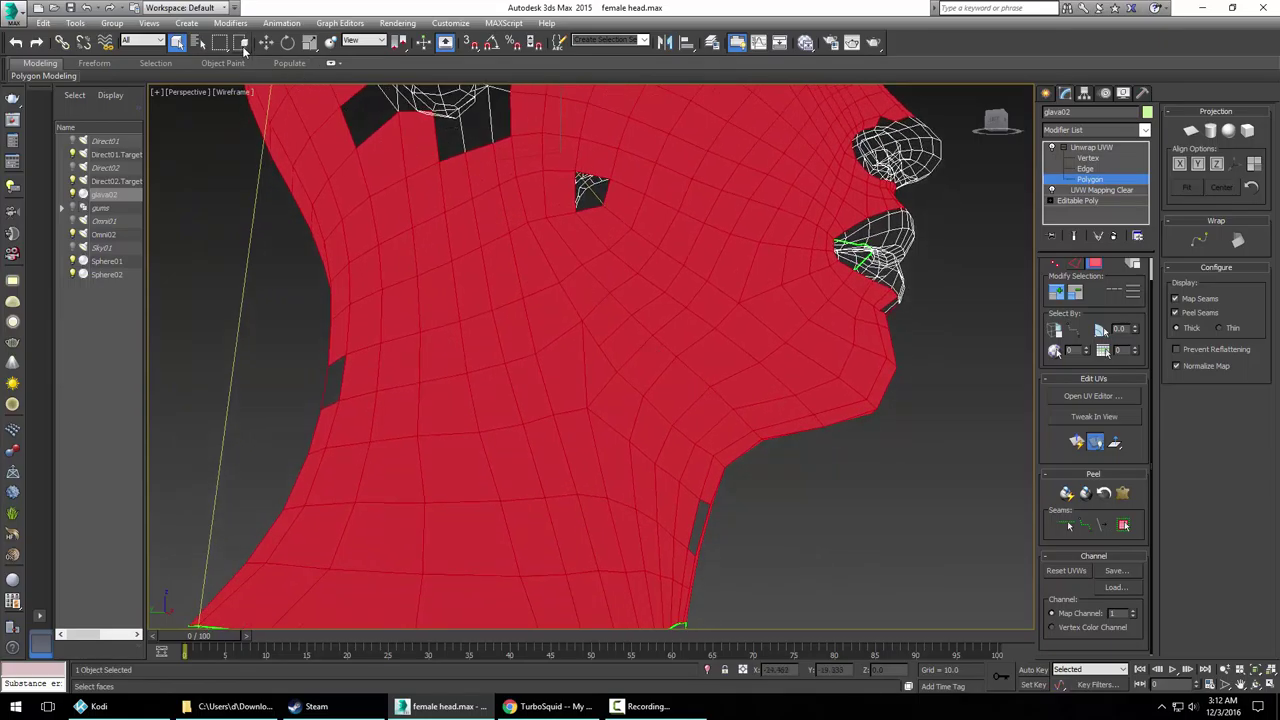
pyautogui.keyDown('alt'); pyautogui.moveTo(363, 343); pyautogui.dragTo(325, 385, button='middle'); pyautogui.keyUp('alt')
pyautogui.keyDown('ctrl'); pyautogui.click(597, 197); pyautogui.keyUp('ctrl')
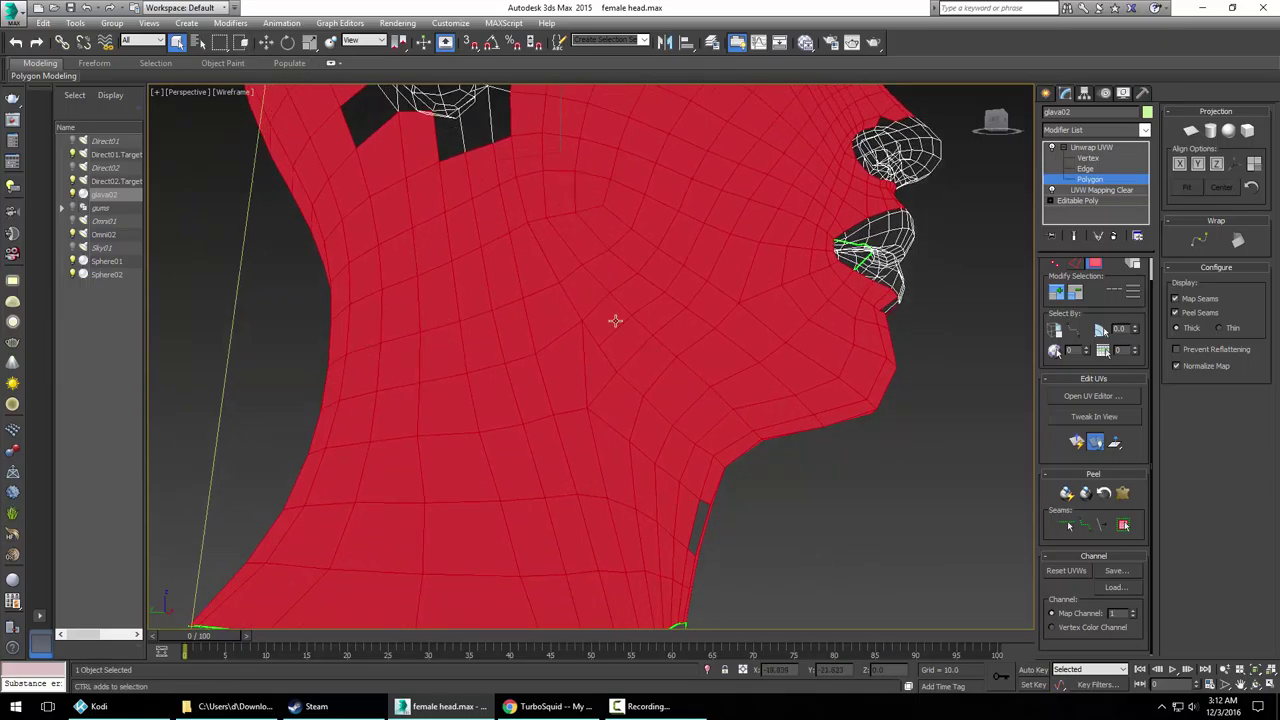
# Add the missed polygons at the front of the neck and around the right ear to the selection
pyautogui.keyDown('ctrl'); pyautogui.click(698, 537); pyautogui.keyUp('ctrl')
pyautogui.moveTo(554, 229); pyautogui.dragTo(541, 407, button='middle')
pyautogui.keyDown('ctrl'); pyautogui.click(535, 317); pyautogui.keyUp('ctrl')
pyautogui.keyDown('ctrl'); pyautogui.click(543, 347); pyautogui.keyUp('ctrl')
pyautogui.keyDown('ctrl'); pyautogui.click(538, 375); pyautogui.keyUp('ctrl')
pyautogui.keyDown('ctrl'); pyautogui.click(537, 417); pyautogui.keyUp('ctrl')
pyautogui.keyDown('alt'); pyautogui.moveTo(510, 436); pyautogui.dragTo(465, 451, button='middle'); pyautogui.keyUp('alt')
pyautogui.keyDown('ctrl'); pyautogui.click(538, 384); pyautogui.keyUp('ctrl')
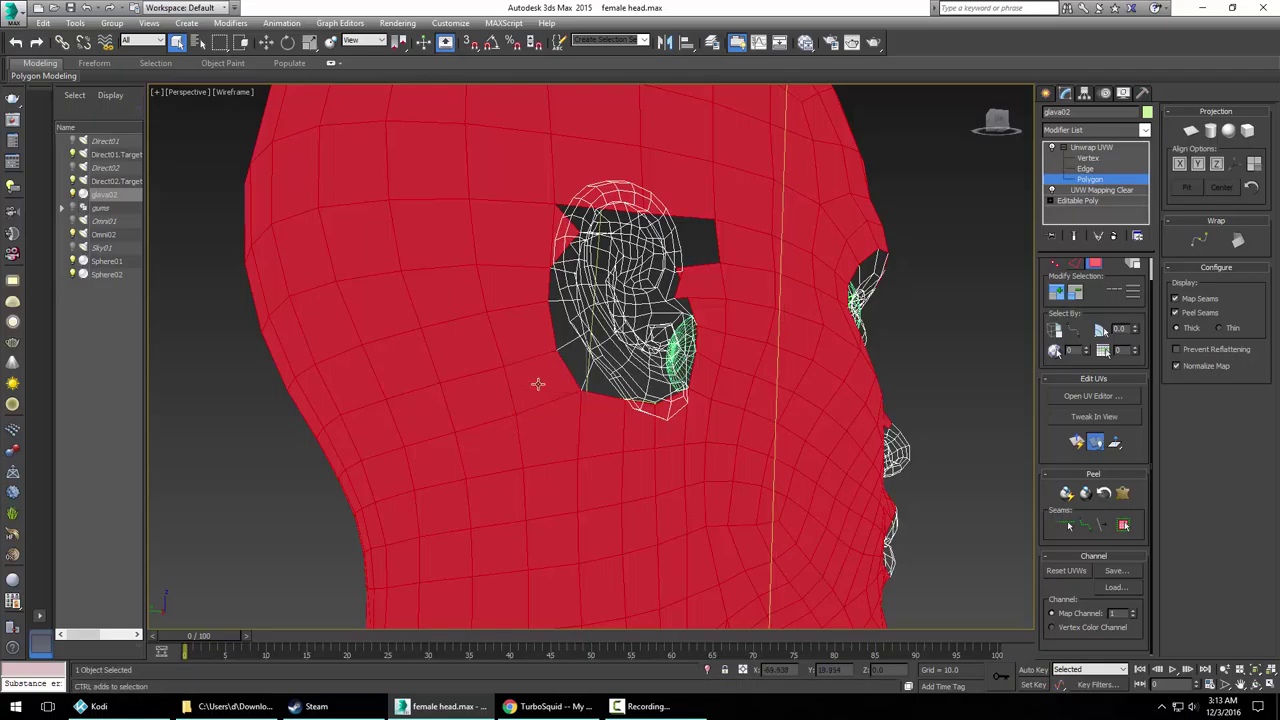
pyautogui.keyDown('alt'); pyautogui.moveTo(560, 344); pyautogui.dragTo(635, 350, button='middle'); pyautogui.keyUp('alt')
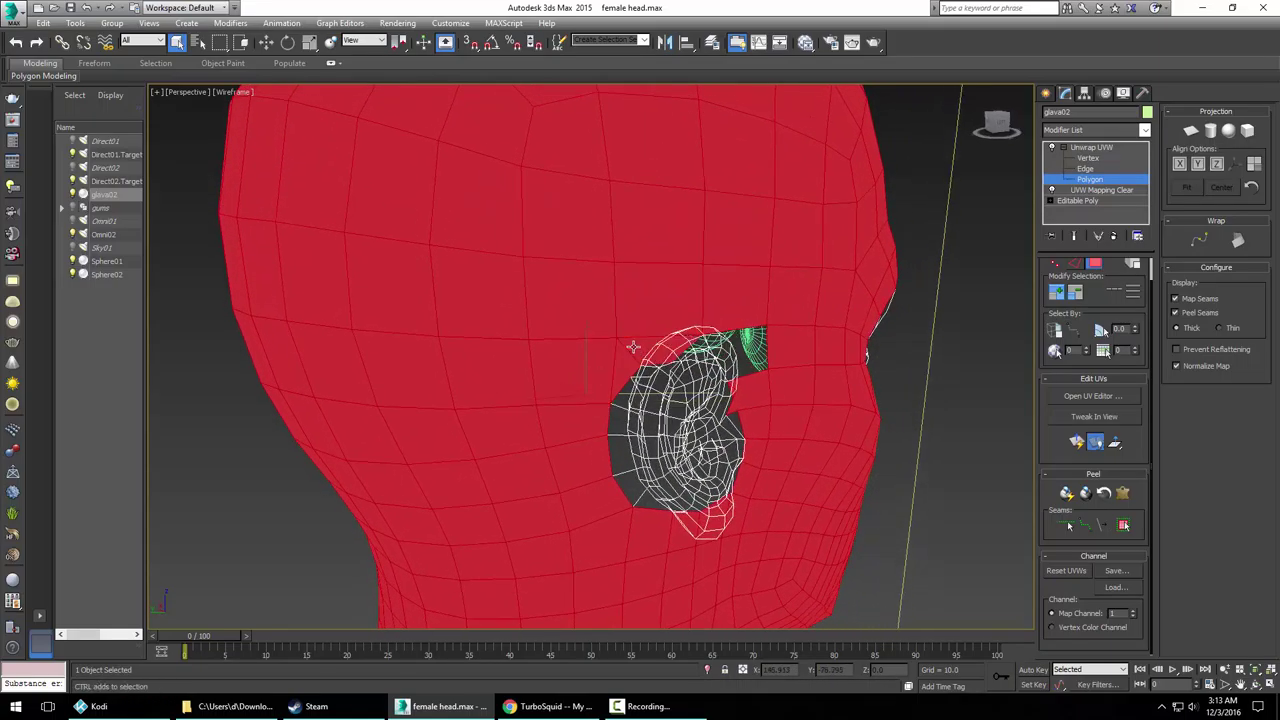
pyautogui.keyDown('alt'); pyautogui.moveTo(735, 378); pyautogui.dragTo(537, 381, button='middle'); pyautogui.keyUp('alt')
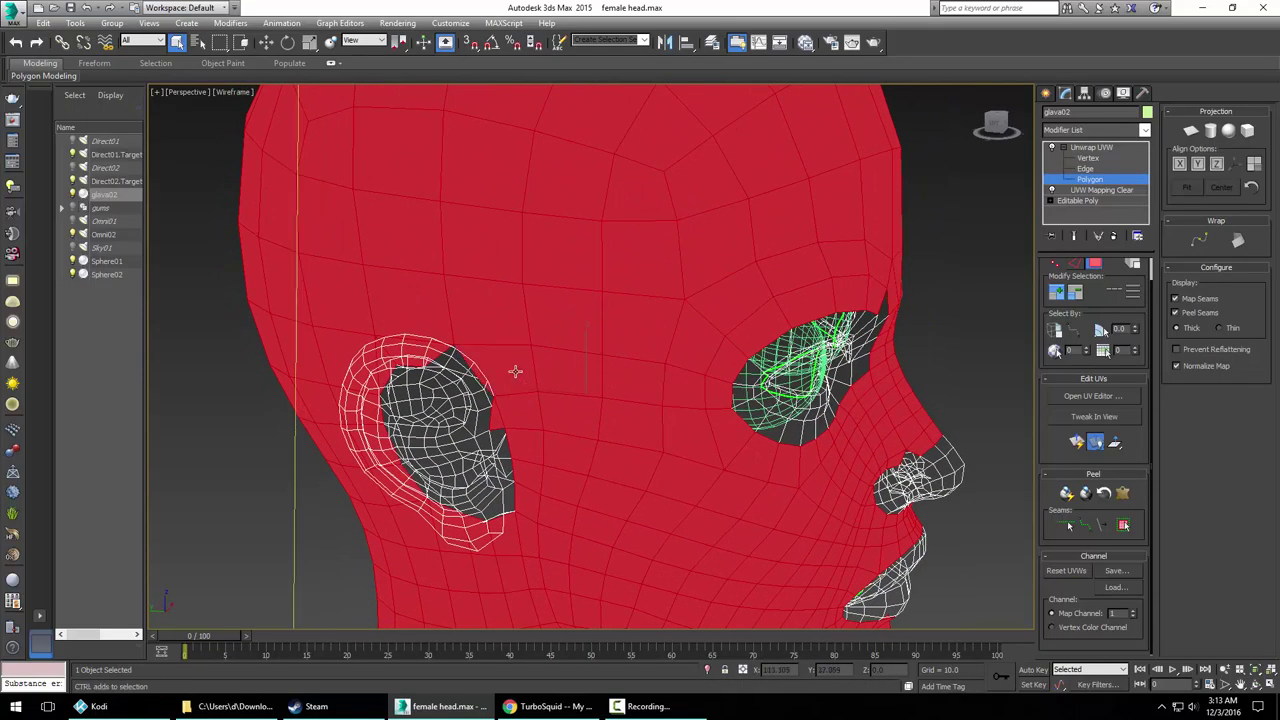
pyautogui.keyDown('alt'); pyautogui.moveTo(571, 463); pyautogui.dragTo(623, 517, button='middle'); pyautogui.keyUp('alt')
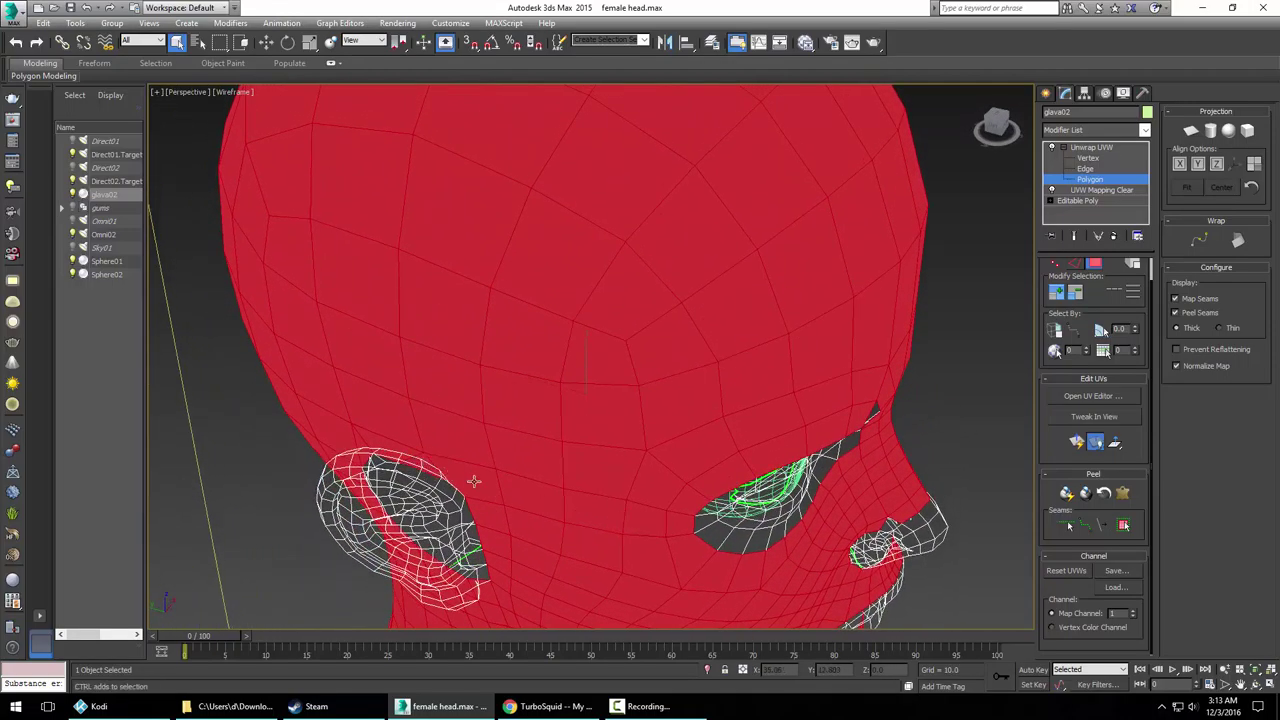
# Add the missed polygons below and behind the left ear to the selection
pyautogui.keyDown('alt'); pyautogui.moveTo(471, 480); pyautogui.dragTo(766, 431, button='middle'); pyautogui.keyUp('alt')
pyautogui.keyDown('ctrl'); pyautogui.click(580, 468); pyautogui.keyUp('ctrl')
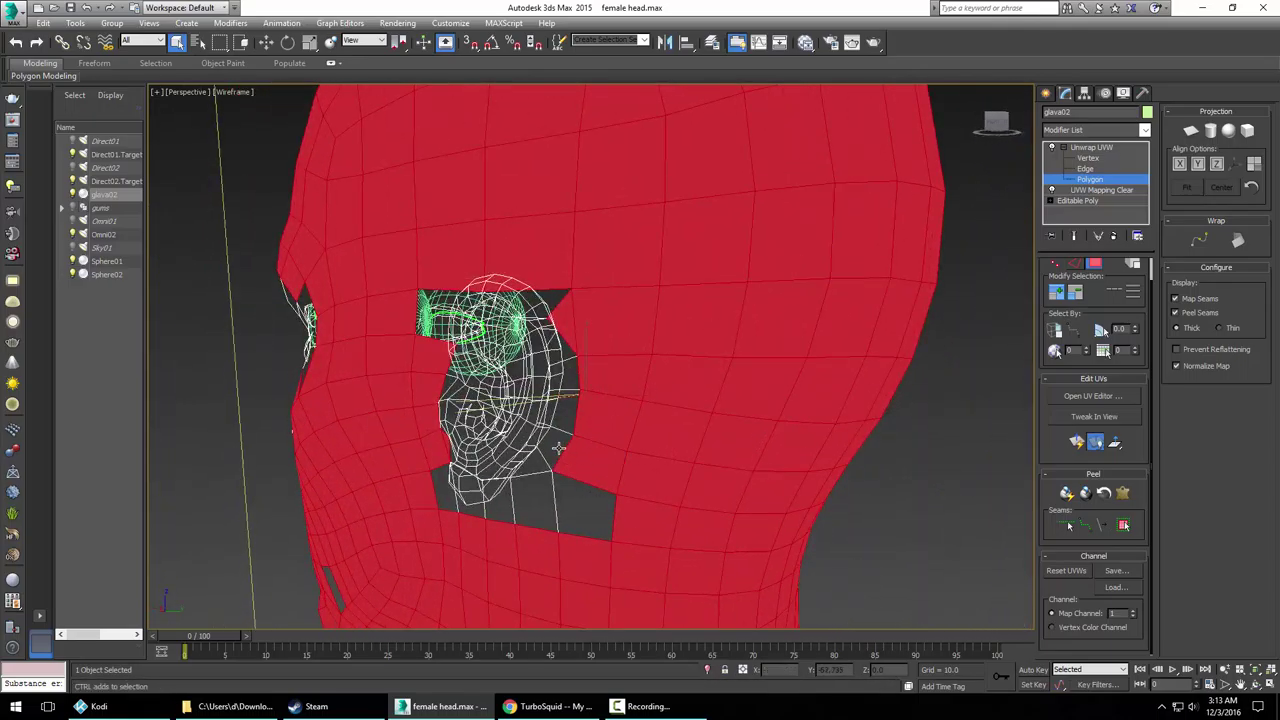
pyautogui.keyDown('ctrl'); pyautogui.click(583, 500); pyautogui.keyUp('ctrl')
pyautogui.keyDown('ctrl'); pyautogui.click(543, 497); pyautogui.keyUp('ctrl')
pyautogui.keyDown('ctrl'); pyautogui.click(537, 472); pyautogui.keyUp('ctrl')
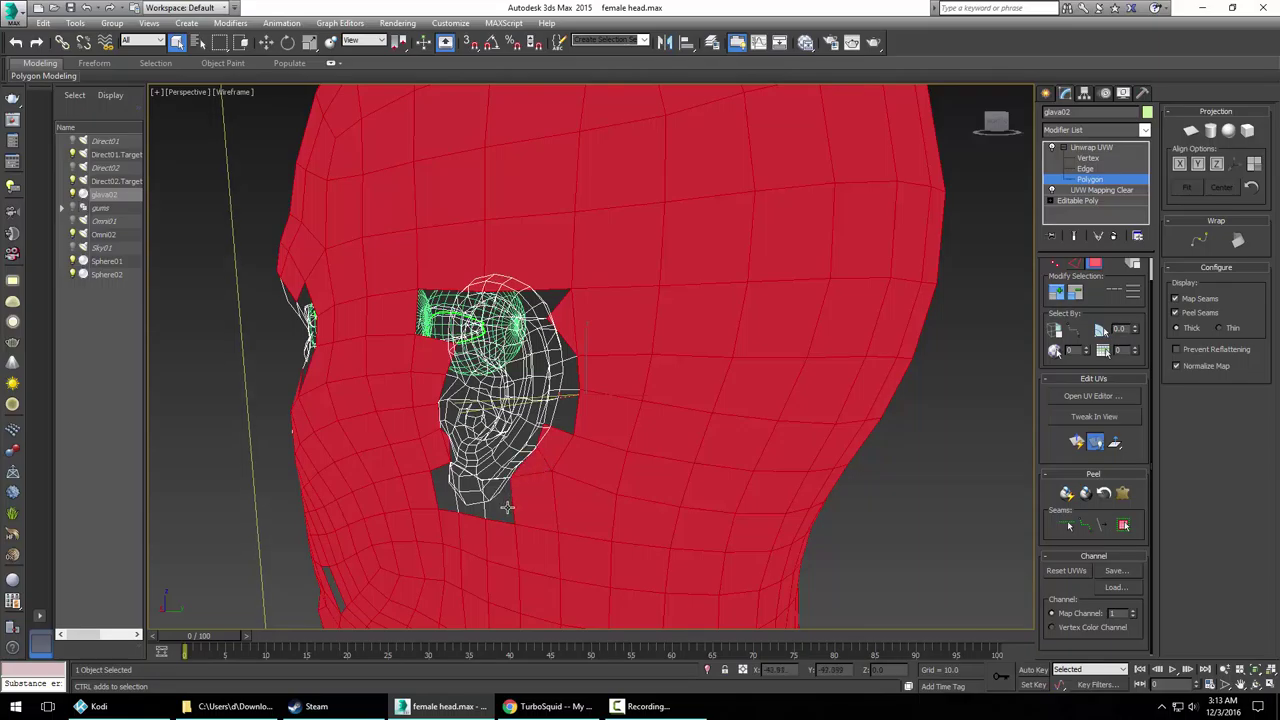
pyautogui.keyDown('ctrl'); pyautogui.click(506, 508); pyautogui.keyUp('ctrl')
pyautogui.keyDown('ctrl'); pyautogui.click(445, 504); pyautogui.keyUp('ctrl')
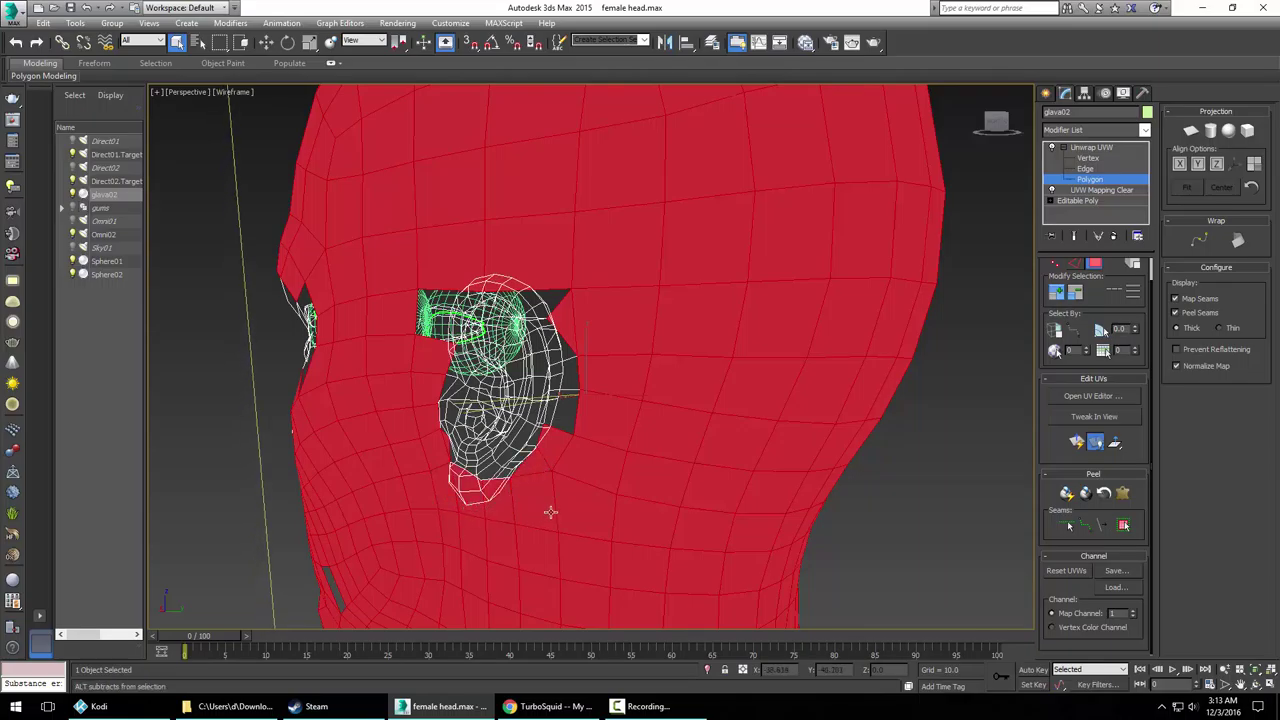
# Add the missed polygons on the left cheek, beside the left eye and in front of the left ear to the selection
pyautogui.keyDown('alt'); pyautogui.moveTo(551, 514); pyautogui.dragTo(720, 434, button='middle'); pyautogui.keyUp('alt')
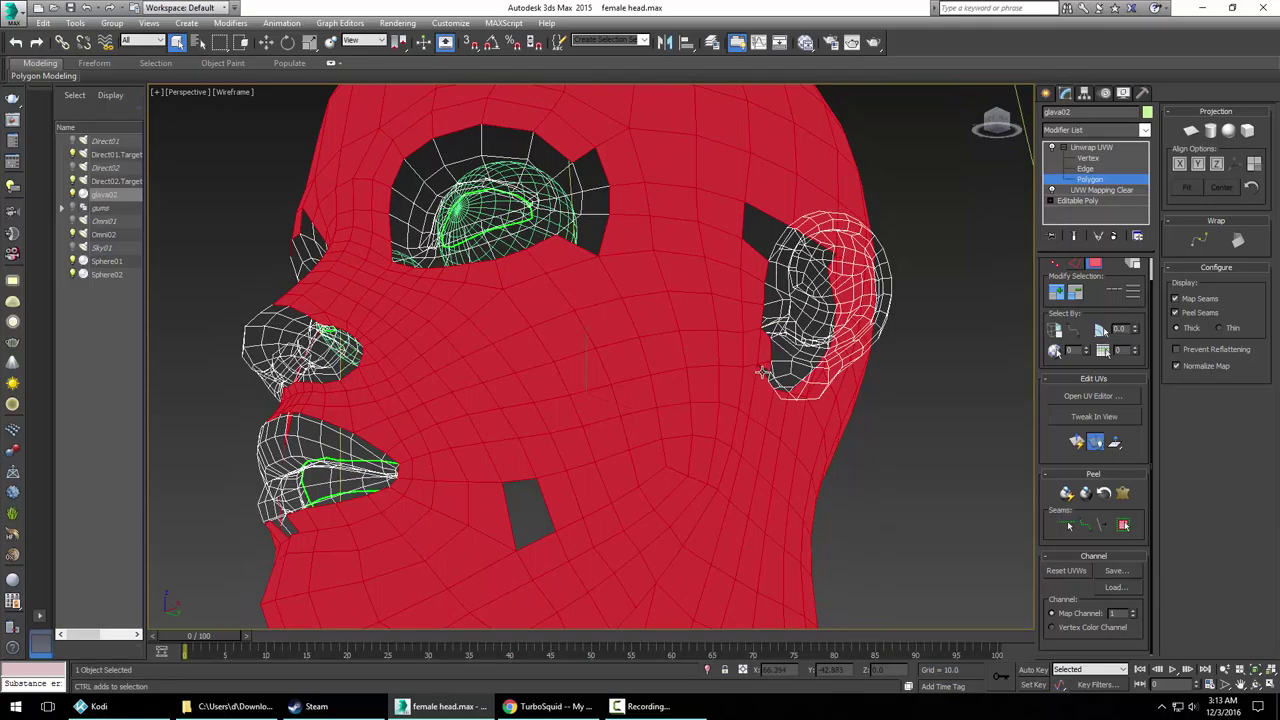
pyautogui.keyDown('ctrl'); pyautogui.click(518, 518); pyautogui.keyUp('ctrl')
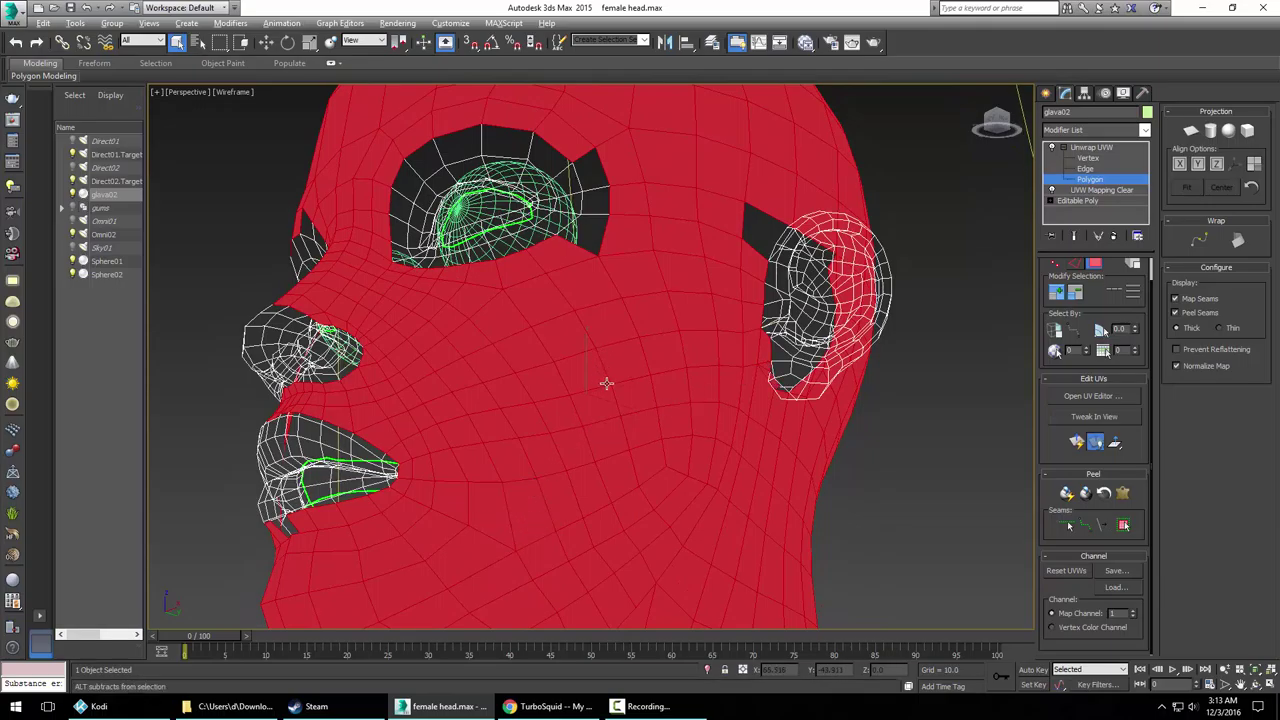
pyautogui.keyDown('alt'); pyautogui.moveTo(606, 380); pyautogui.dragTo(618, 358, button='middle'); pyautogui.keyUp('alt')
pyautogui.keyDown('ctrl'); pyautogui.click(612, 414); pyautogui.keyUp('ctrl')
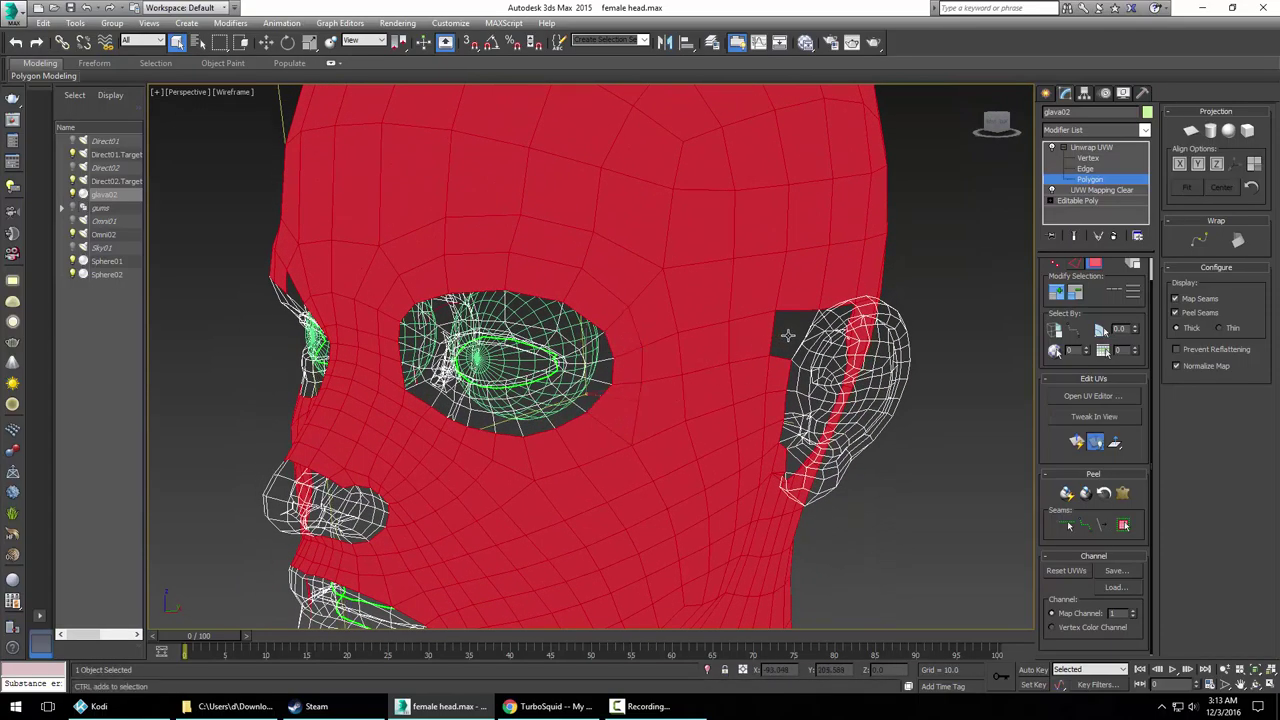
pyautogui.keyDown('ctrl'); pyautogui.click(782, 336); pyautogui.keyUp('ctrl')
pyautogui.keyDown('alt'); pyautogui.moveTo(771, 406); pyautogui.dragTo(543, 474, button='middle'); pyautogui.keyUp('alt')
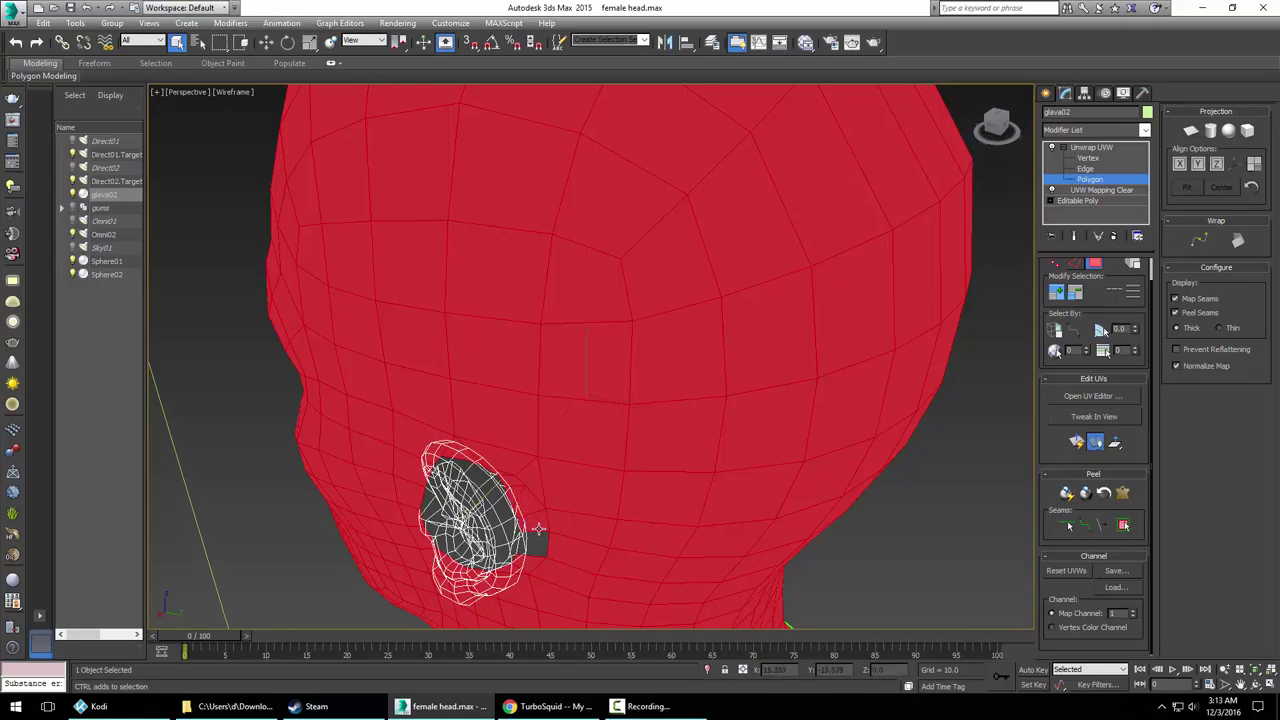
# Add the remaining missed polygons behind the left ear, above the right eye, beside the nose and below the lower lip
pyautogui.keyDown('alt'); pyautogui.moveTo(546, 557); pyautogui.dragTo(728, 500, button='middle'); pyautogui.keyUp('alt')
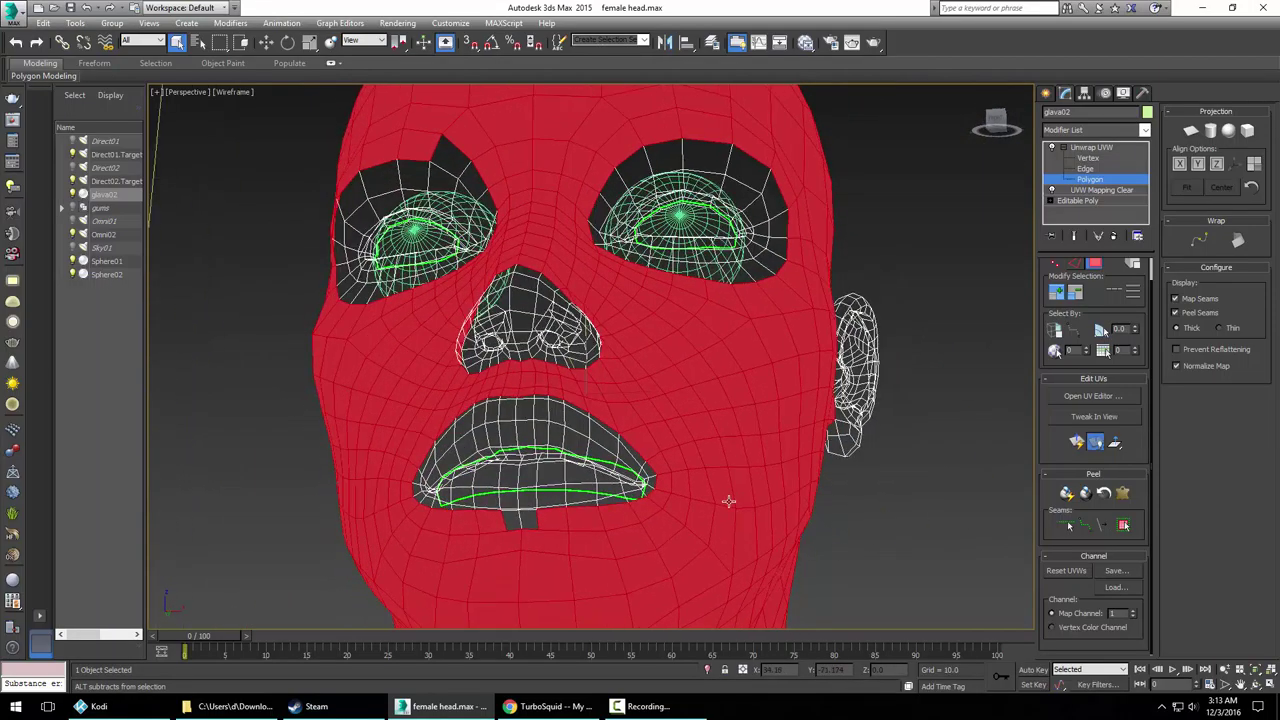
pyautogui.moveTo(611, 517)
pyautogui.keyDown('alt'); pyautogui.mouseDown(button='middle')
pyautogui.moveTo(700, 545)
pyautogui.moveTo(660, 549)
pyautogui.moveTo(632, 531)
pyautogui.mouseUp(button='middle'); pyautogui.keyUp('alt')
pyautogui.keyDown('ctrl'); pyautogui.click(582, 252); pyautogui.keyUp('ctrl')
pyautogui.keyDown('ctrl'); pyautogui.click(604, 286); pyautogui.keyUp('ctrl')
pyautogui.keyDown('ctrl'); pyautogui.click(614, 312); pyautogui.keyUp('ctrl')
pyautogui.keyDown('ctrl'); pyautogui.click(617, 338); pyautogui.keyUp('ctrl')
pyautogui.scroll(-5, 616, 400)
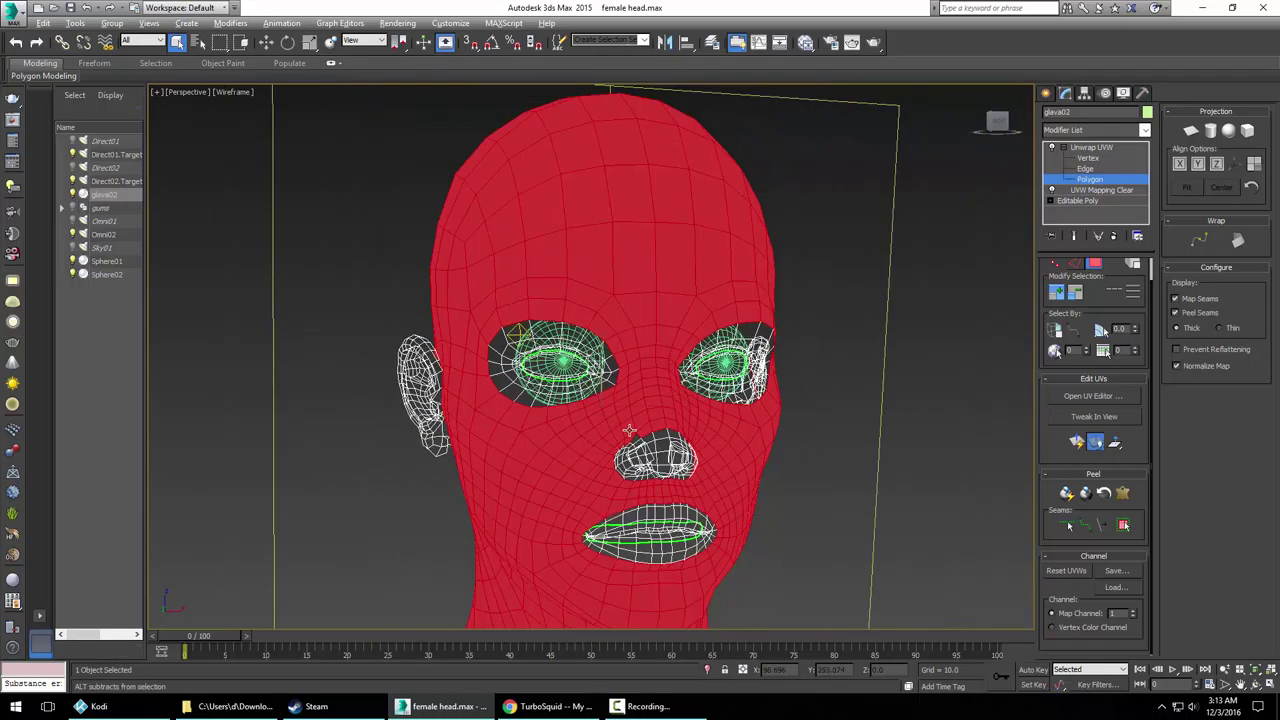
pyautogui.keyDown('alt'); pyautogui.moveTo(628, 438); pyautogui.dragTo(382, 446, button='middle'); pyautogui.keyUp('alt')
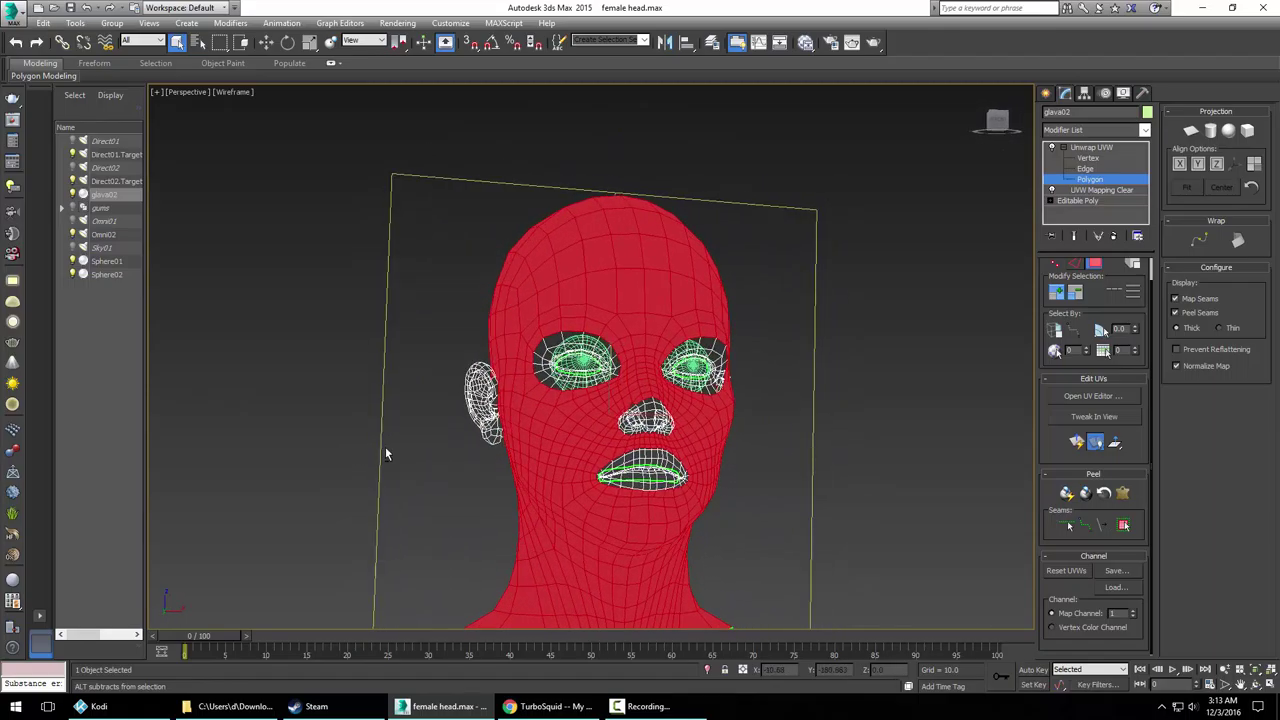
# Apply a cylindrical projection to the selected skin polygons and align it to the Z axis
pyautogui.click(1209, 133)
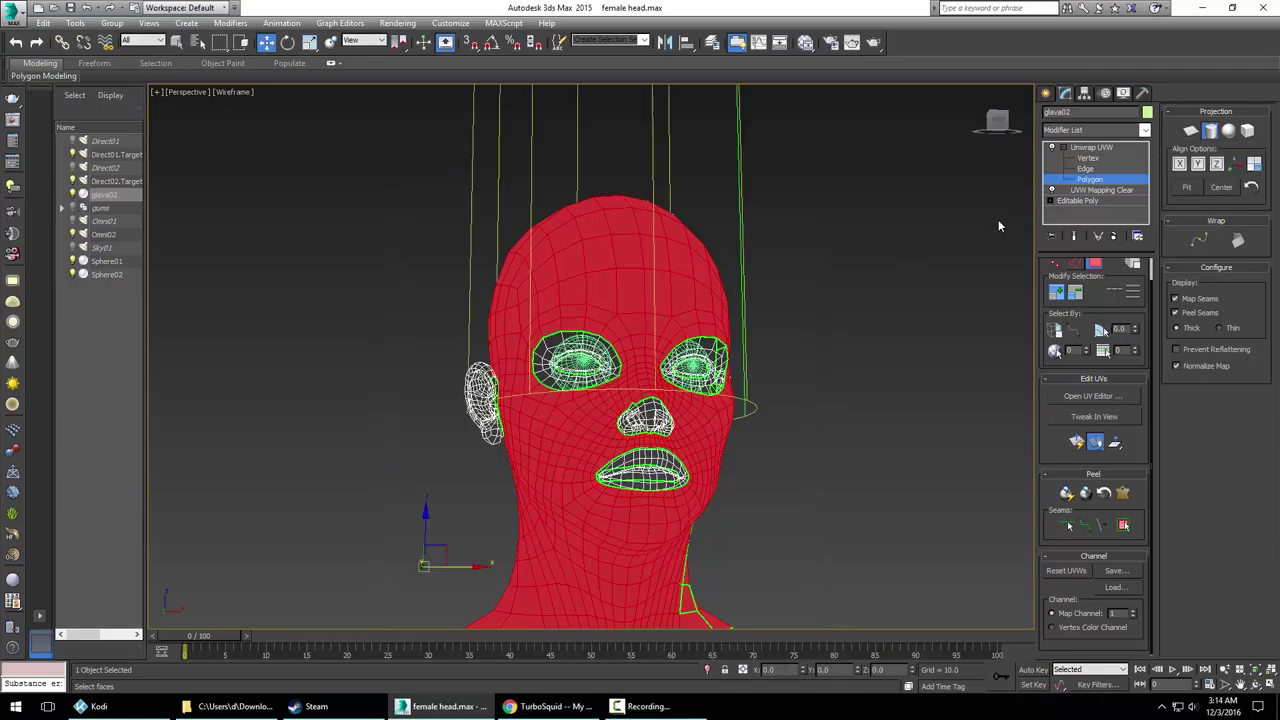
pyautogui.keyDown('alt'); pyautogui.moveTo(854, 297); pyautogui.dragTo(724, 342, button='middle'); pyautogui.keyUp('alt')
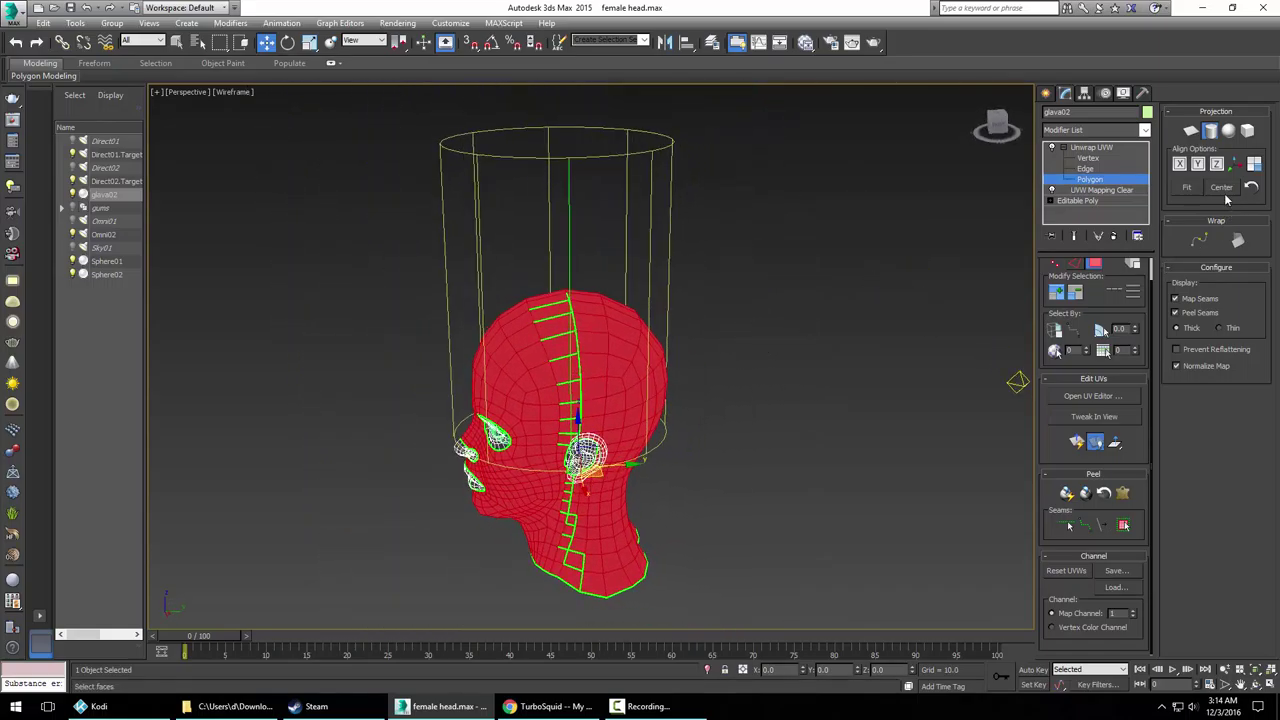
pyautogui.click(1198, 167)
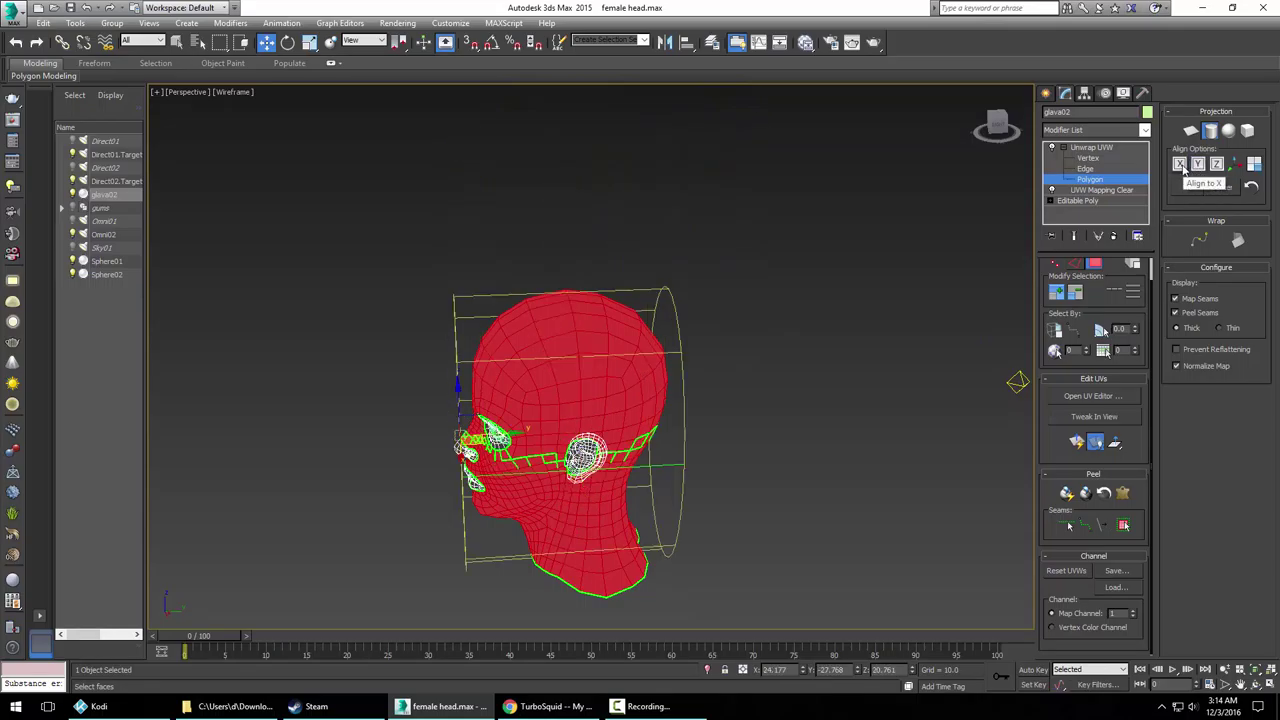
pyautogui.click(1184, 169)
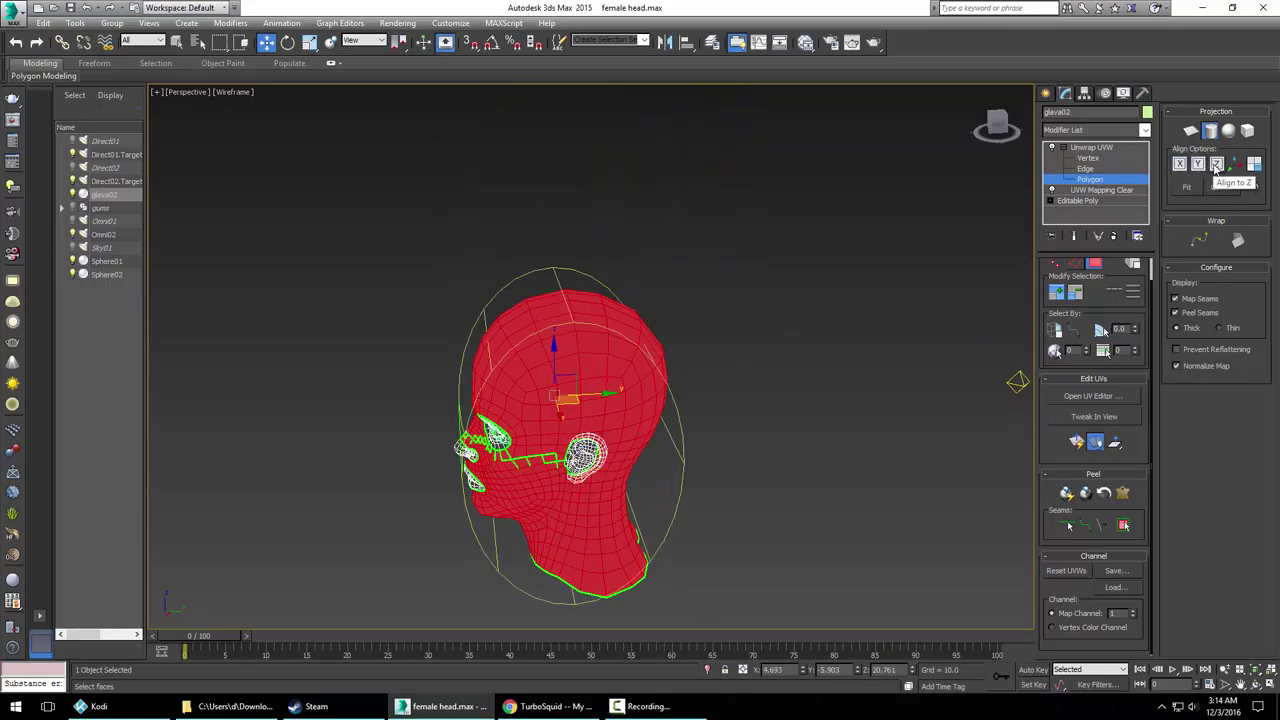
pyautogui.click(1216, 165)
pyautogui.keyDown('alt'); pyautogui.moveTo(806, 437); pyautogui.dragTo(738, 447, button='middle'); pyautogui.keyUp('alt')
pyautogui.keyDown('alt'); pyautogui.moveTo(760, 402); pyautogui.dragTo(803, 374, button='middle'); pyautogui.keyUp('alt')
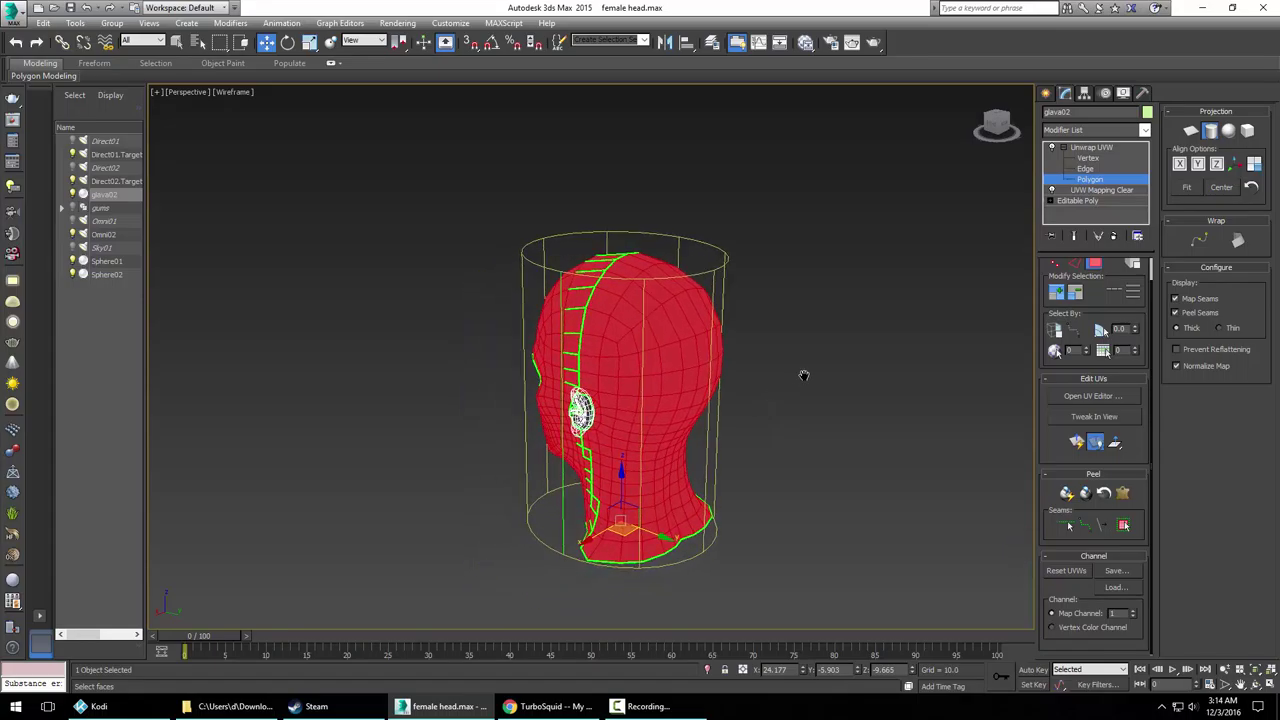
pyautogui.scroll(5, 806, 380)
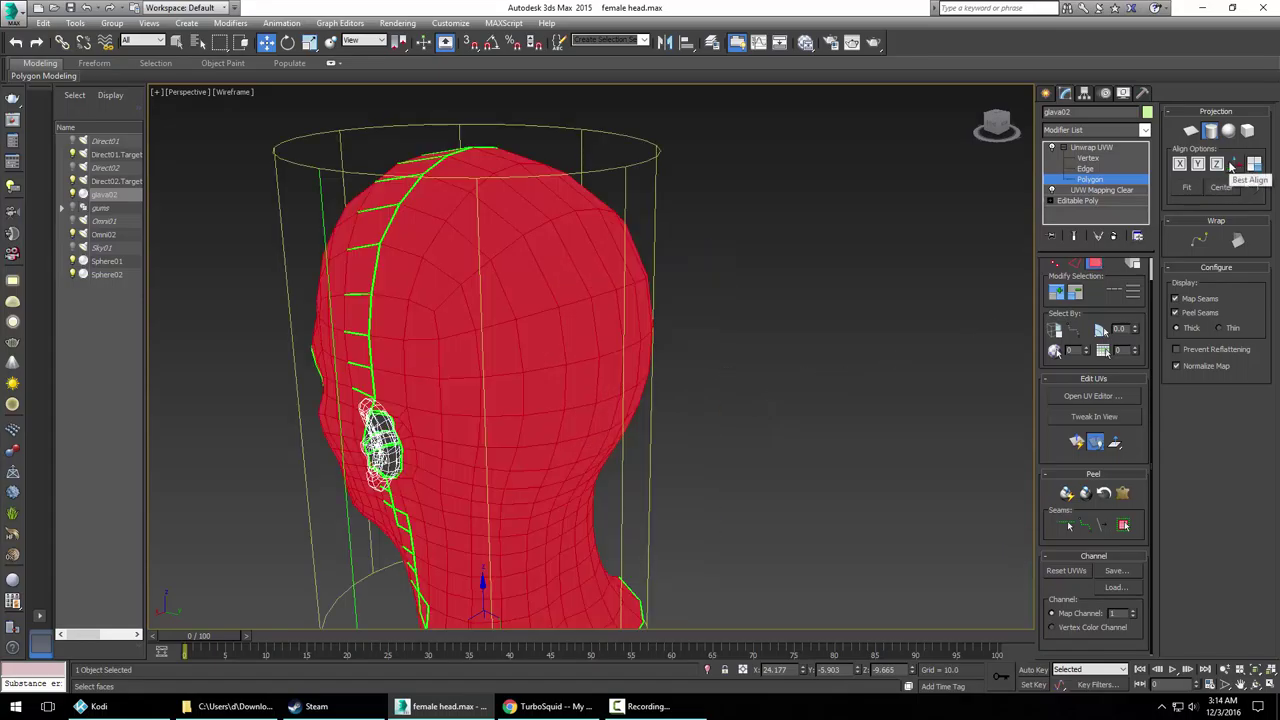
pyautogui.scroll(-5, 793, 372)
pyautogui.keyDown('alt'); pyautogui.moveTo(790, 376); pyautogui.dragTo(791, 373, button='middle'); pyautogui.keyUp('alt')
# Rotate the projection cylinder about its vertical axis so the seam runs down the middle of the back of the head
pyautogui.press('e')
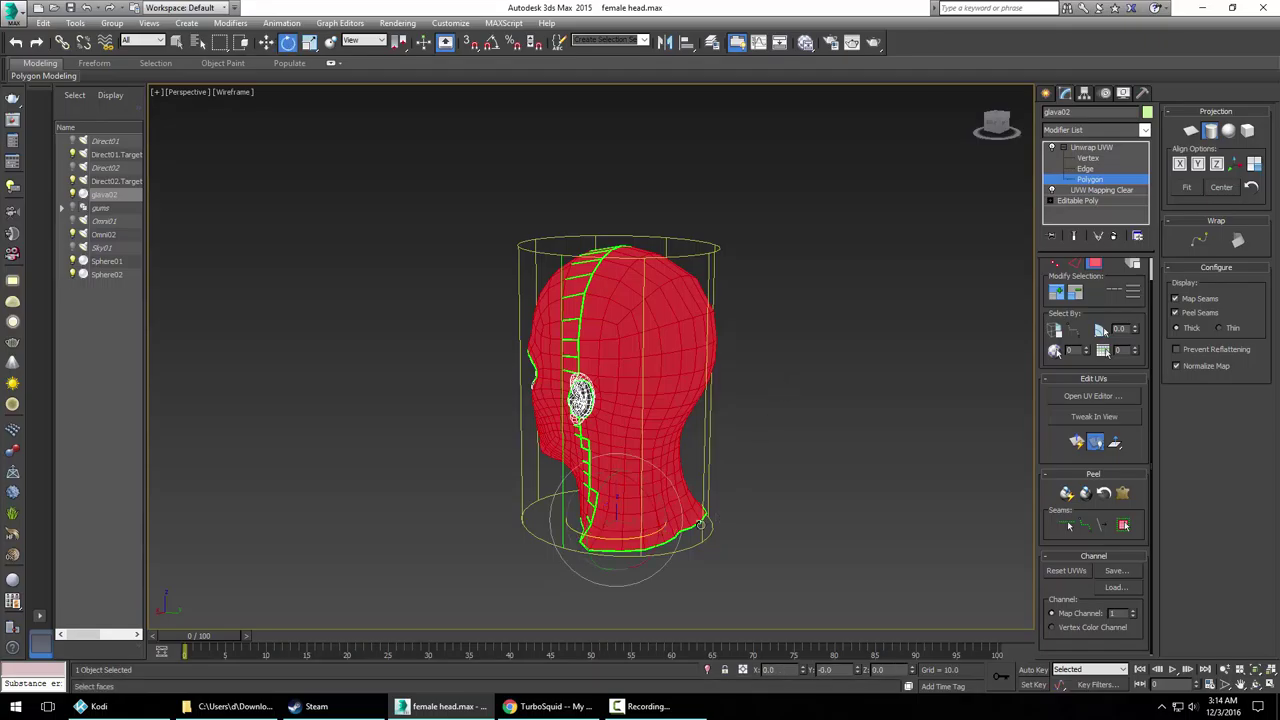
pyautogui.moveTo(611, 539); pyautogui.dragTo(738, 536)
pyautogui.keyDown('alt'); pyautogui.moveTo(737, 534); pyautogui.dragTo(669, 520, button='middle'); pyautogui.keyUp('alt')
pyautogui.moveTo(644, 535); pyautogui.dragTo(637, 534)
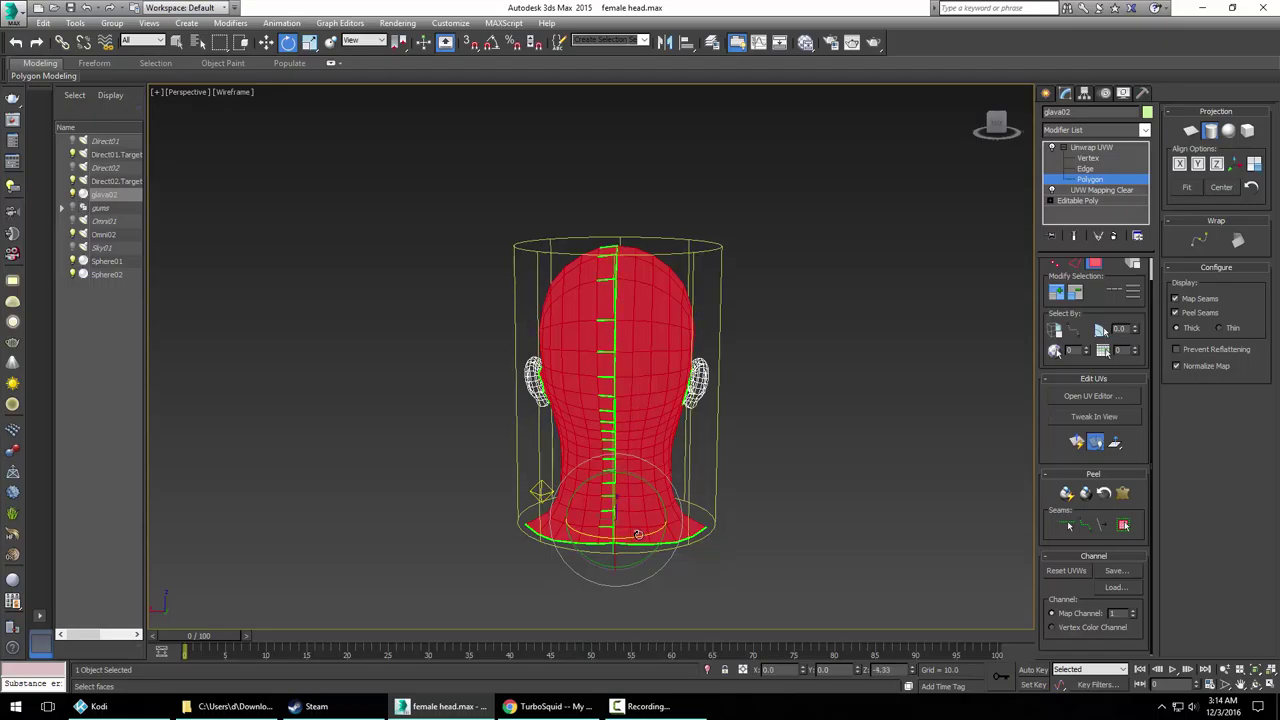
pyautogui.keyDown('alt'); pyautogui.moveTo(644, 463); pyautogui.dragTo(754, 482, button='middle'); pyautogui.keyUp('alt')
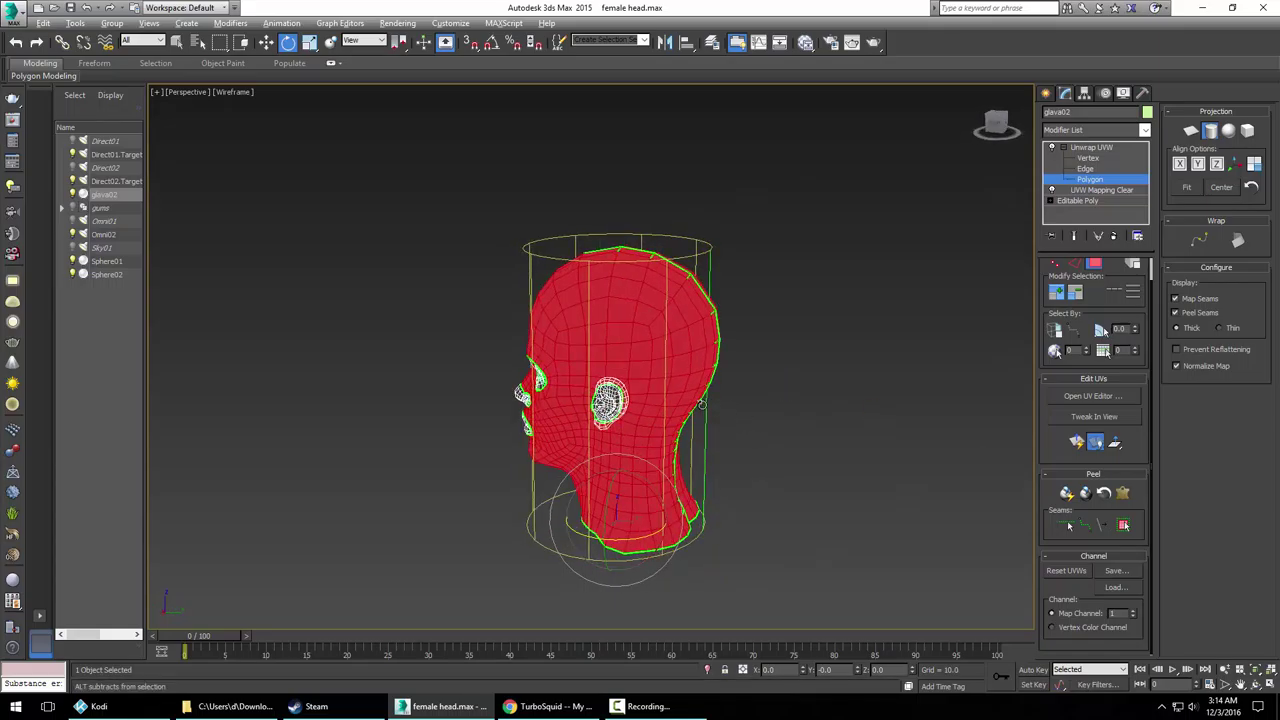
pyautogui.keyDown('alt'); pyautogui.moveTo(755, 474); pyautogui.dragTo(598, 412, button='middle'); pyautogui.keyUp('alt')
pyautogui.keyDown('alt'); pyautogui.moveTo(619, 328); pyautogui.dragTo(617, 319, button='middle'); pyautogui.keyUp('alt')
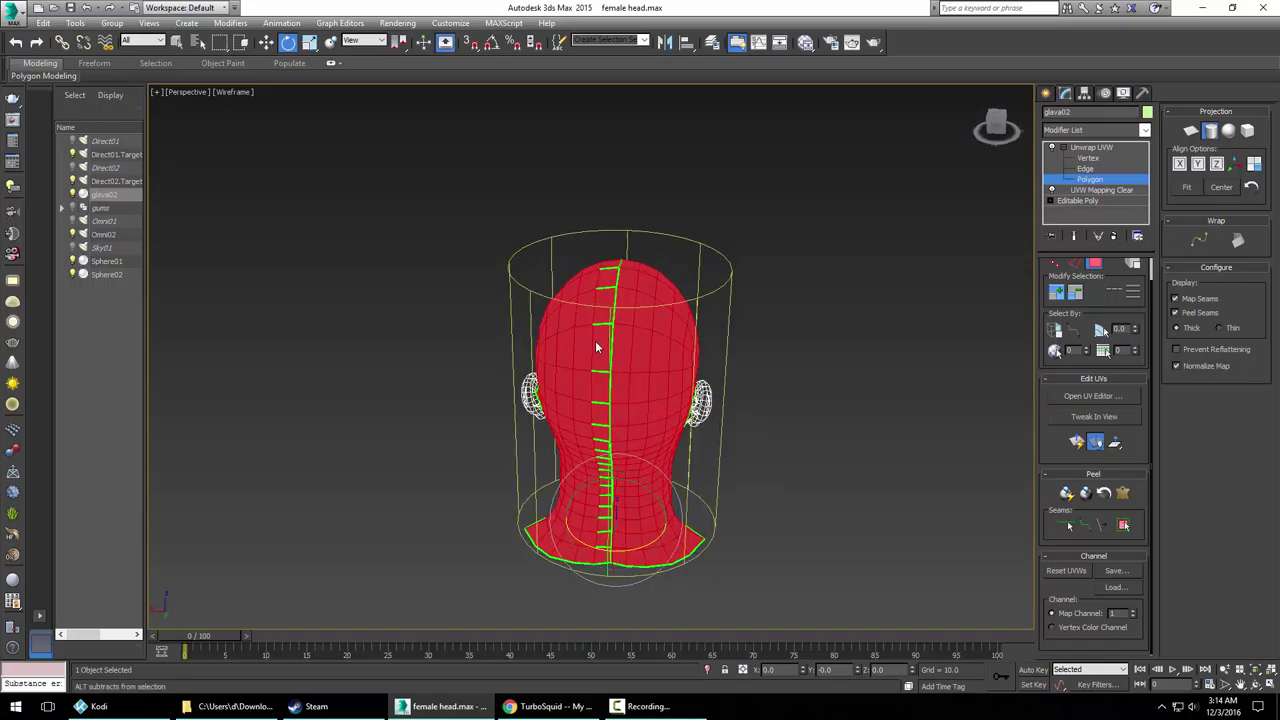
pyautogui.keyDown('alt'); pyautogui.moveTo(620, 521); pyautogui.dragTo(797, 506, button='middle'); pyautogui.keyUp('alt')
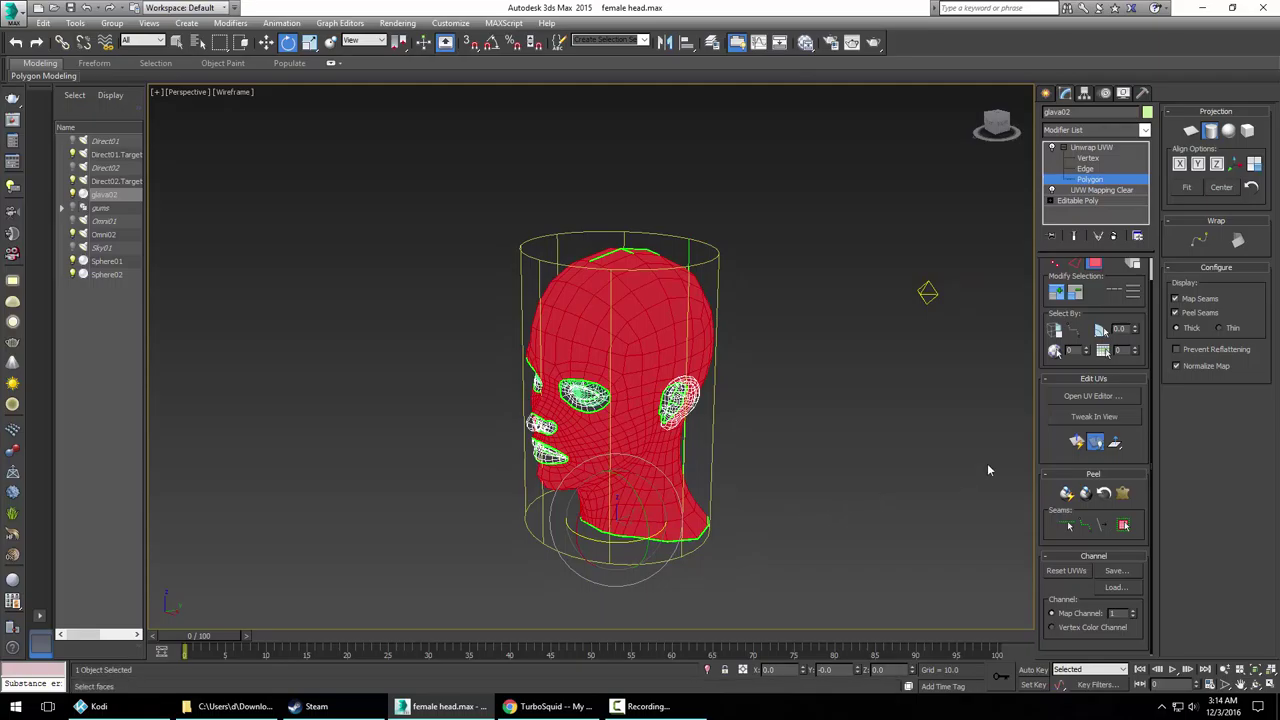
# Open the UV editor and position its window over the viewport to inspect the head's unwrapped layout
pyautogui.click(1093, 396)
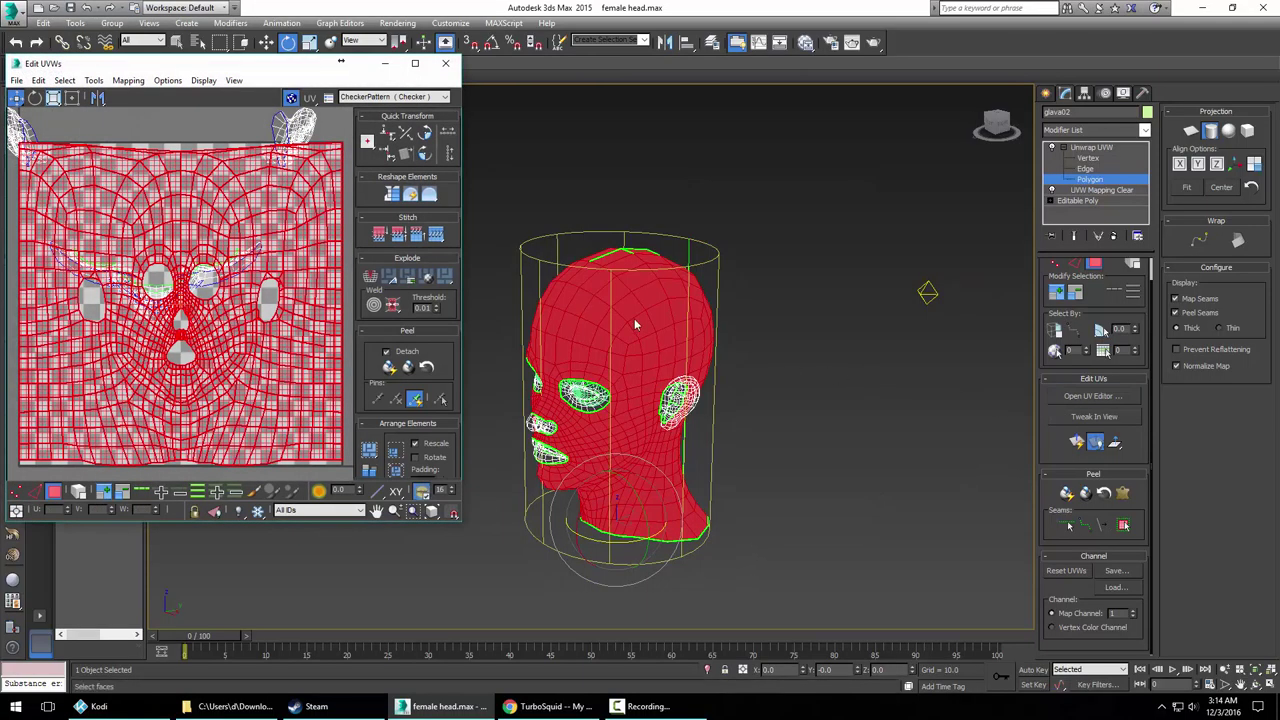
pyautogui.moveTo(293, 67); pyautogui.dragTo(745, 71)
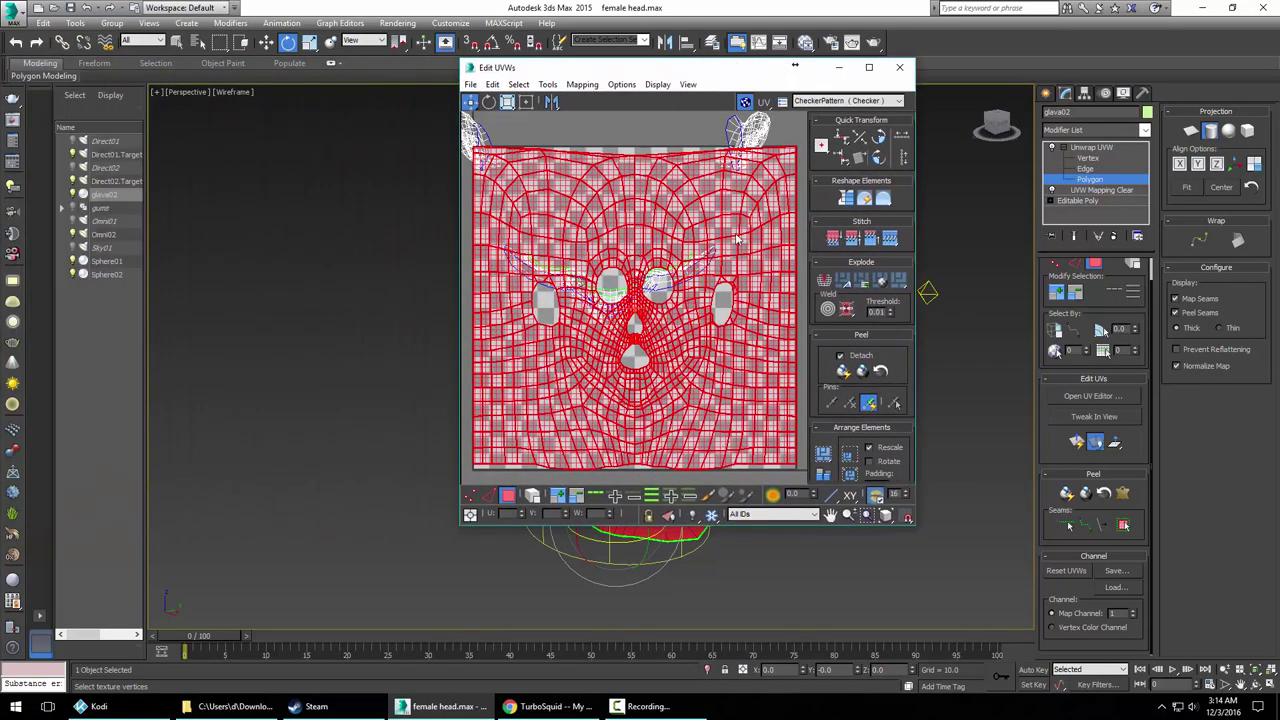
pyautogui.scroll(-3, 734, 250)
pyautogui.scroll(4, 734, 250)
# Exit cylindrical projection mode and move the head skin's UV shell completely outside the checkered tile
pyautogui.click(1209, 132)
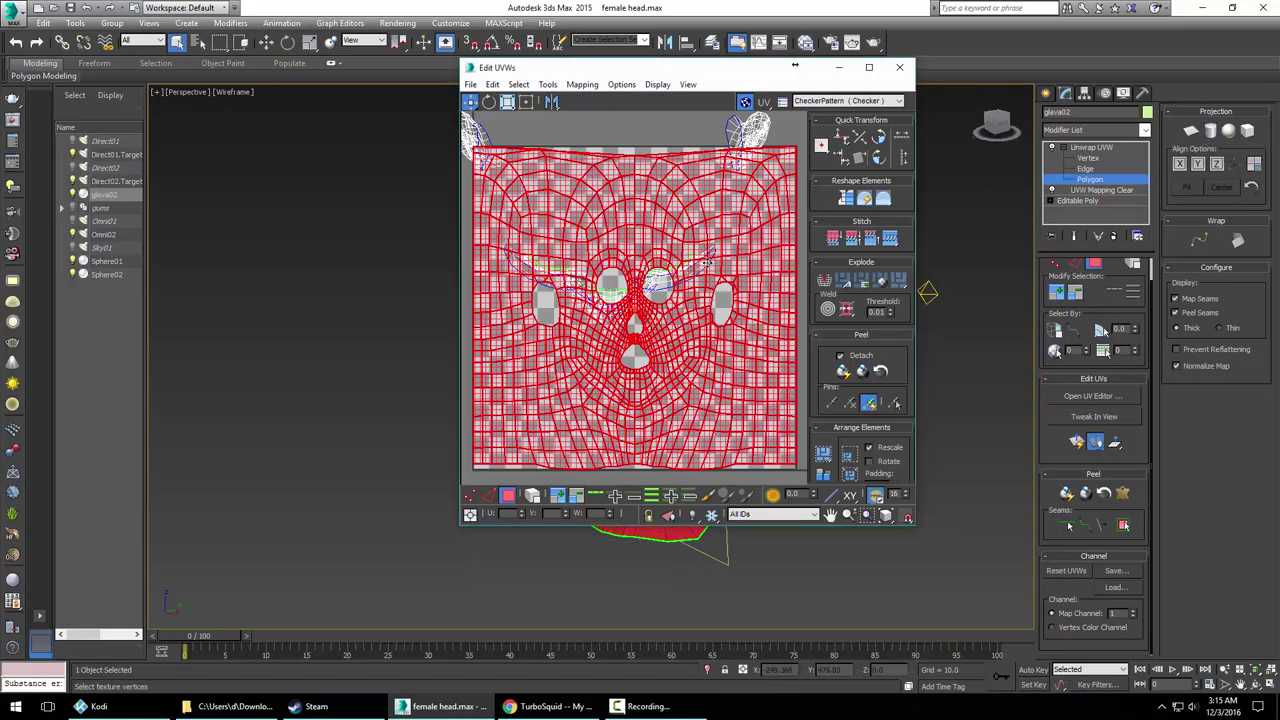
pyautogui.moveTo(670, 242); pyautogui.dragTo(529, 276)
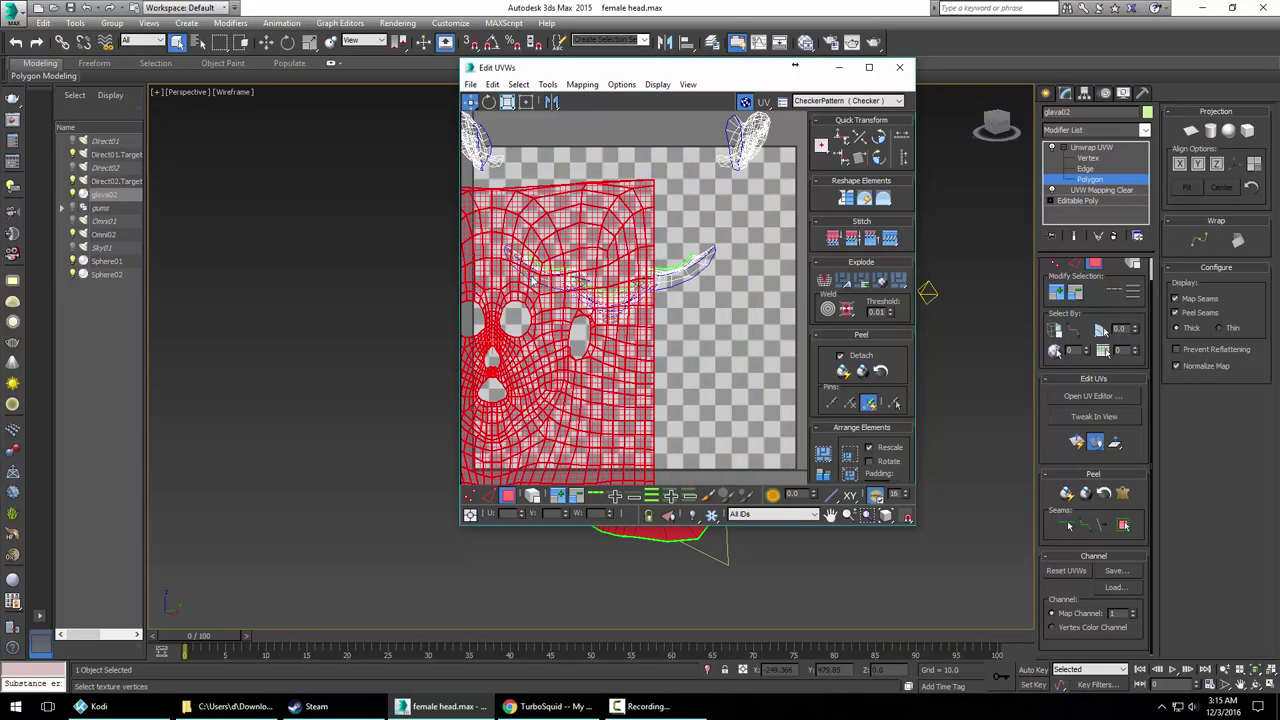
pyautogui.scroll(-3, 683, 283)
pyautogui.moveTo(735, 303); pyautogui.dragTo(827, 293, button='middle')
pyautogui.moveTo(682, 270); pyautogui.dragTo(553, 278)
pyautogui.scroll(2, 555, 280)
pyautogui.scroll(5, 555, 280)
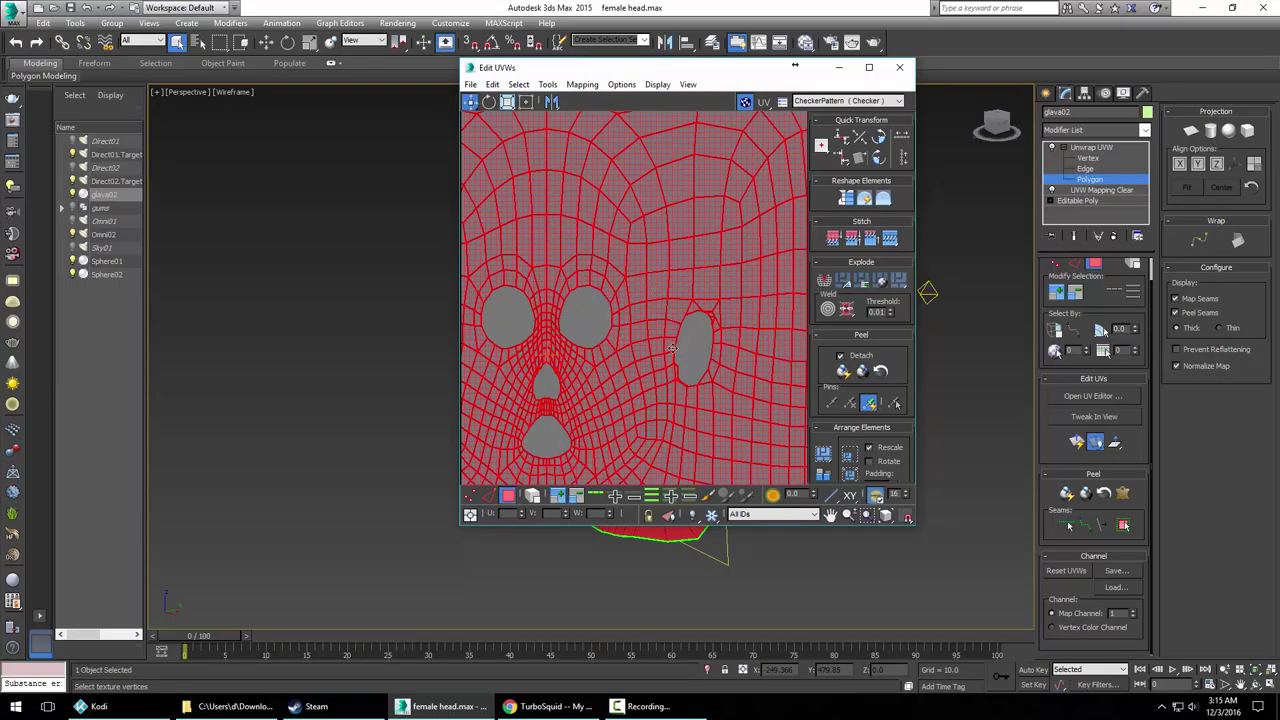
pyautogui.scroll(-2, 603, 378)
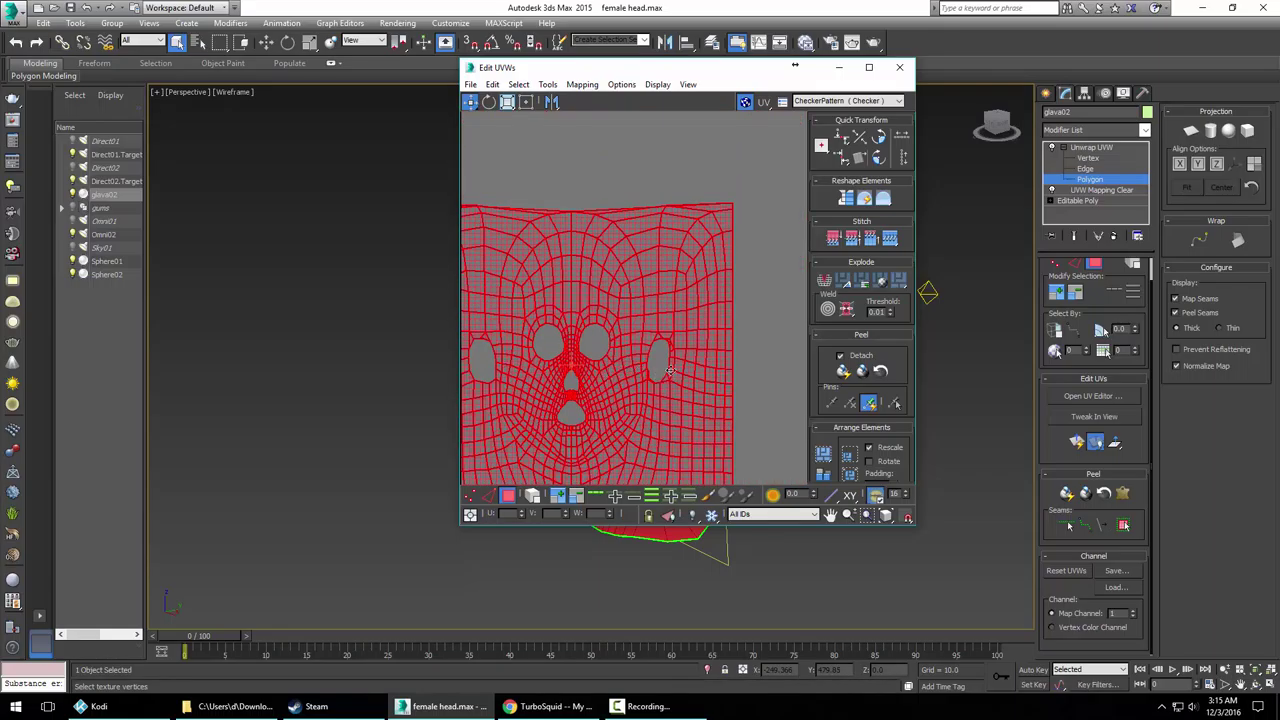
pyautogui.moveTo(738, 333); pyautogui.dragTo(568, 233, button='middle')
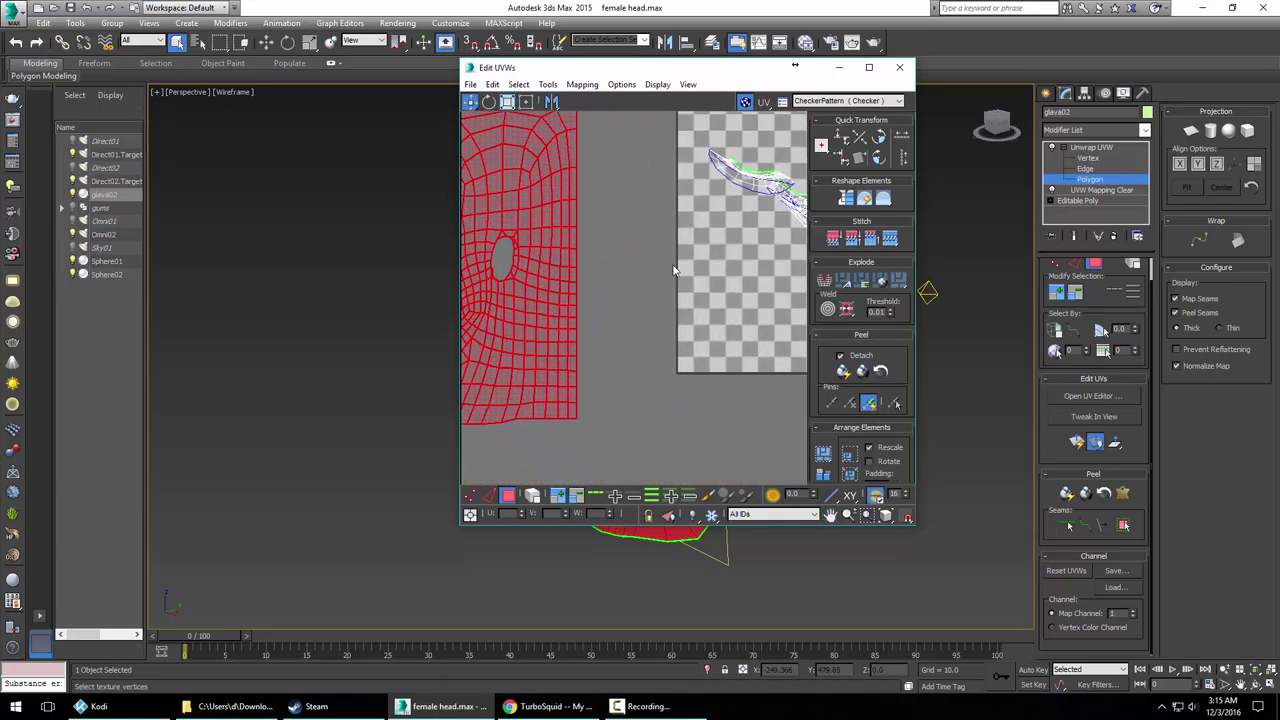
pyautogui.moveTo(671, 268); pyautogui.dragTo(520, 289, button='middle')
# Move the UV editor window clear of the head and examine the eyes, nose and lips from the front
pyautogui.moveTo(718, 70); pyautogui.dragTo(294, 86)
pyautogui.keyDown('alt'); pyautogui.moveTo(728, 320); pyautogui.dragTo(834, 314, button='middle'); pyautogui.keyUp('alt')
pyautogui.press('f')
pyautogui.scroll(6, 826, 365)
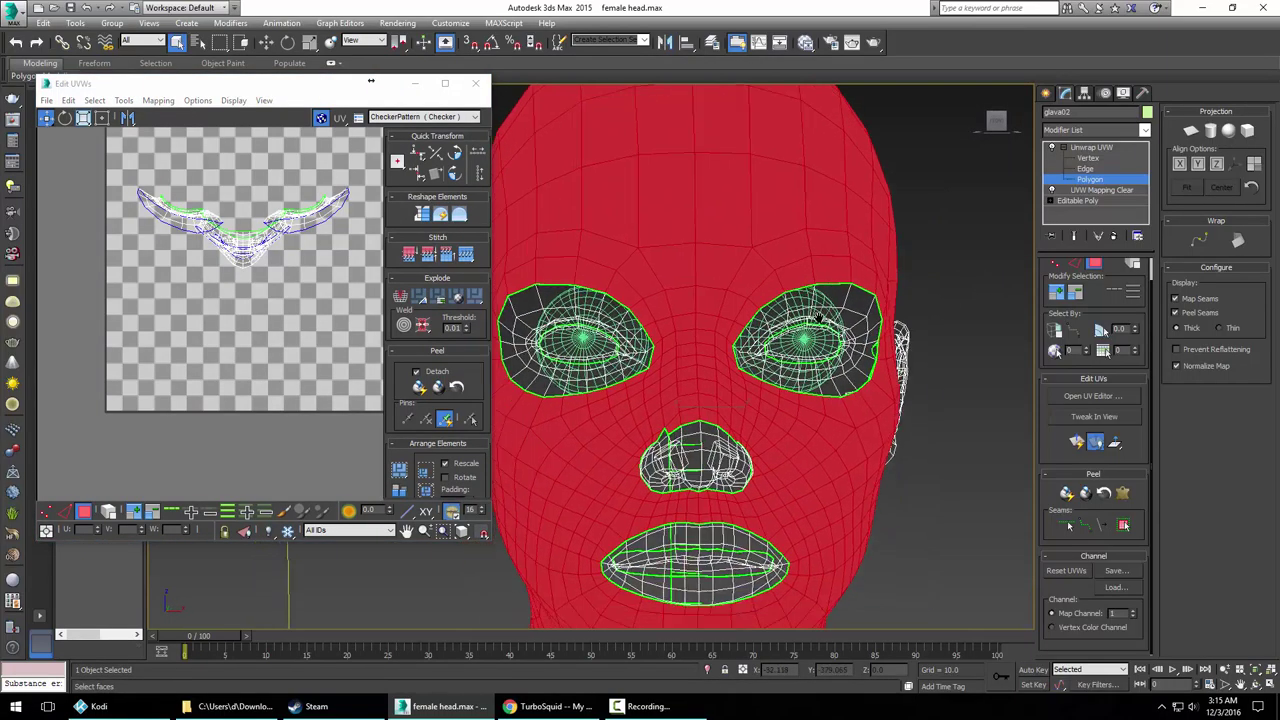
pyautogui.keyDown('alt'); pyautogui.moveTo(826, 365); pyautogui.dragTo(836, 322, button='middle'); pyautogui.keyUp('alt')
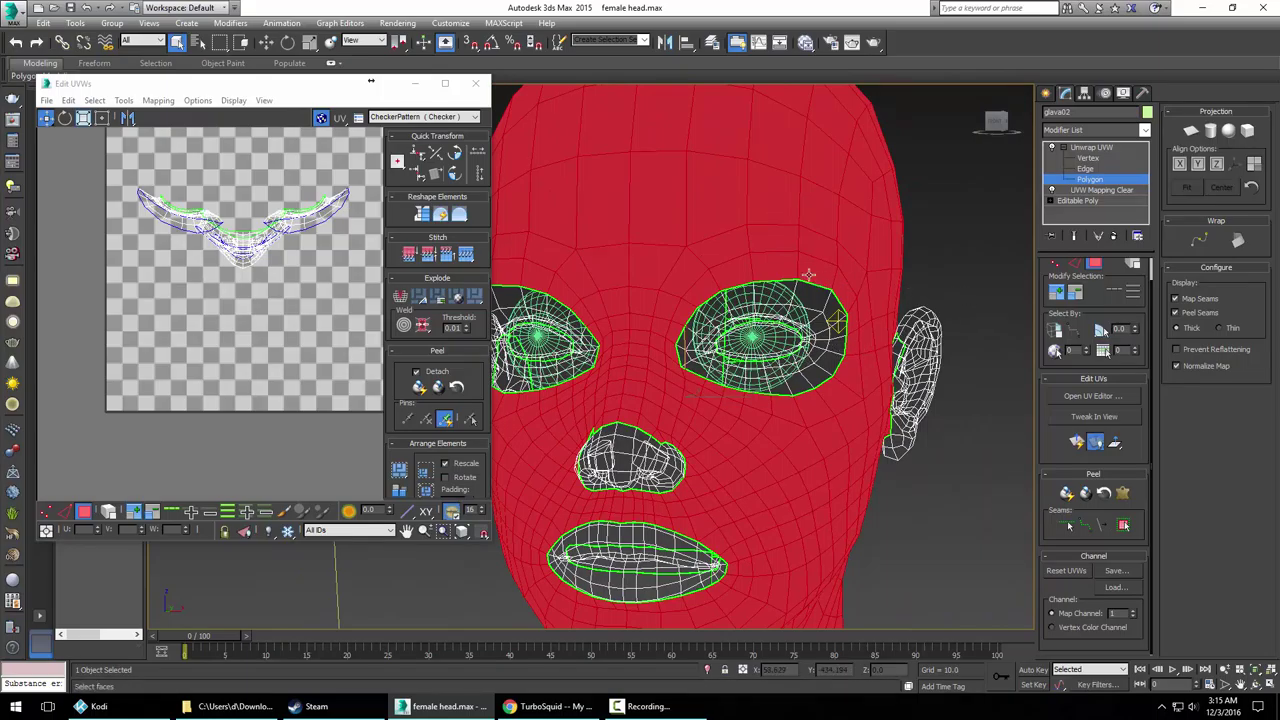
pyautogui.moveTo(219, 42); pyautogui.dragTo(222, 64)
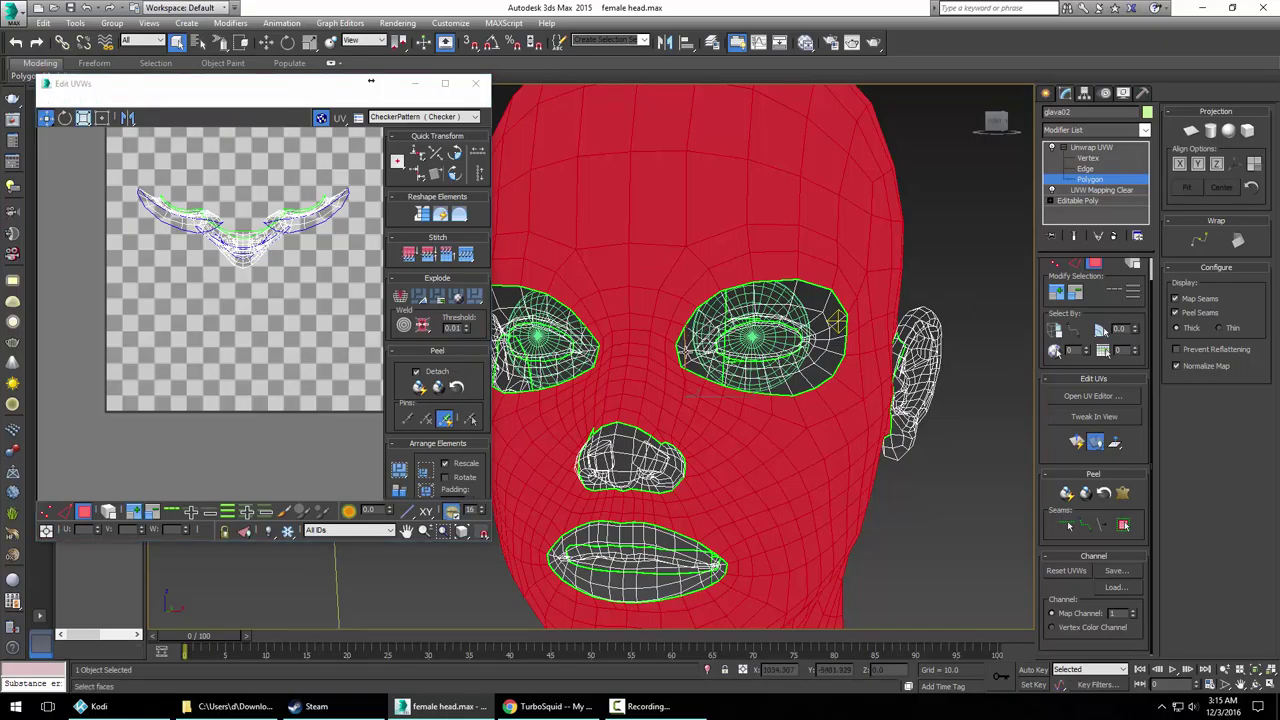
# Select the ring of polygons around the head's left eye, bounded by its green seam
pyautogui.click(690, 340)
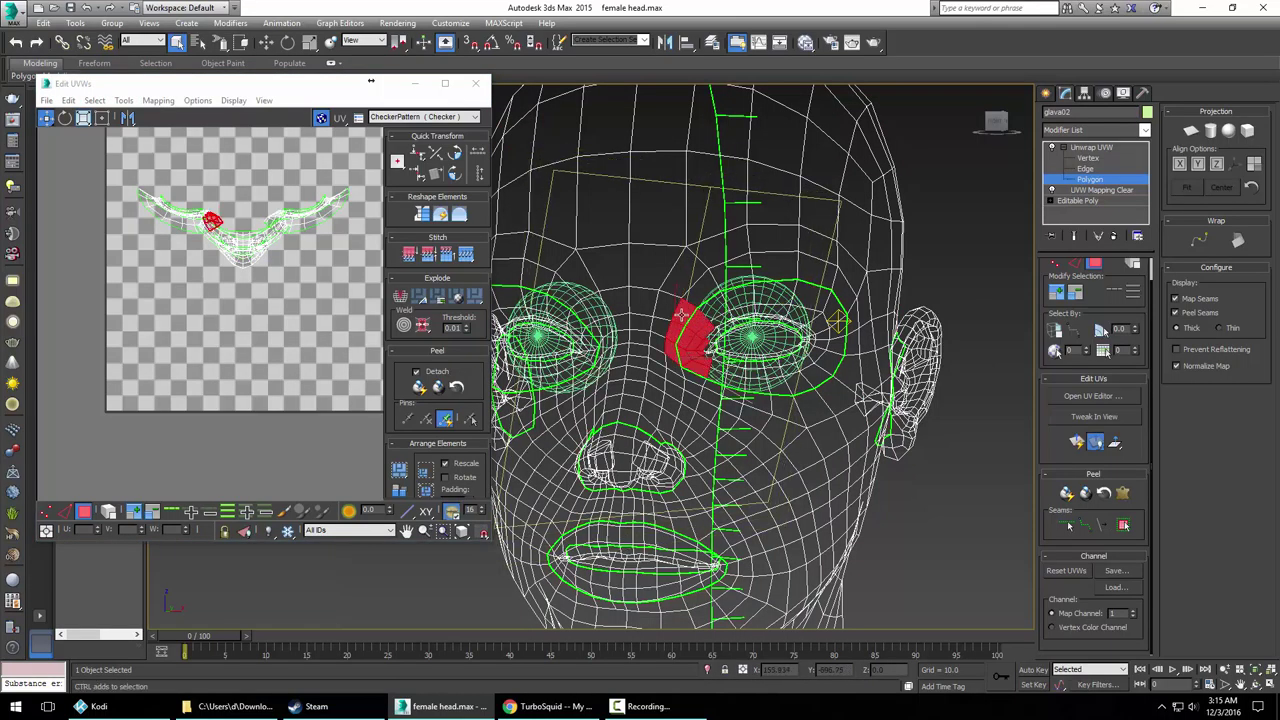
pyautogui.click(684, 355)
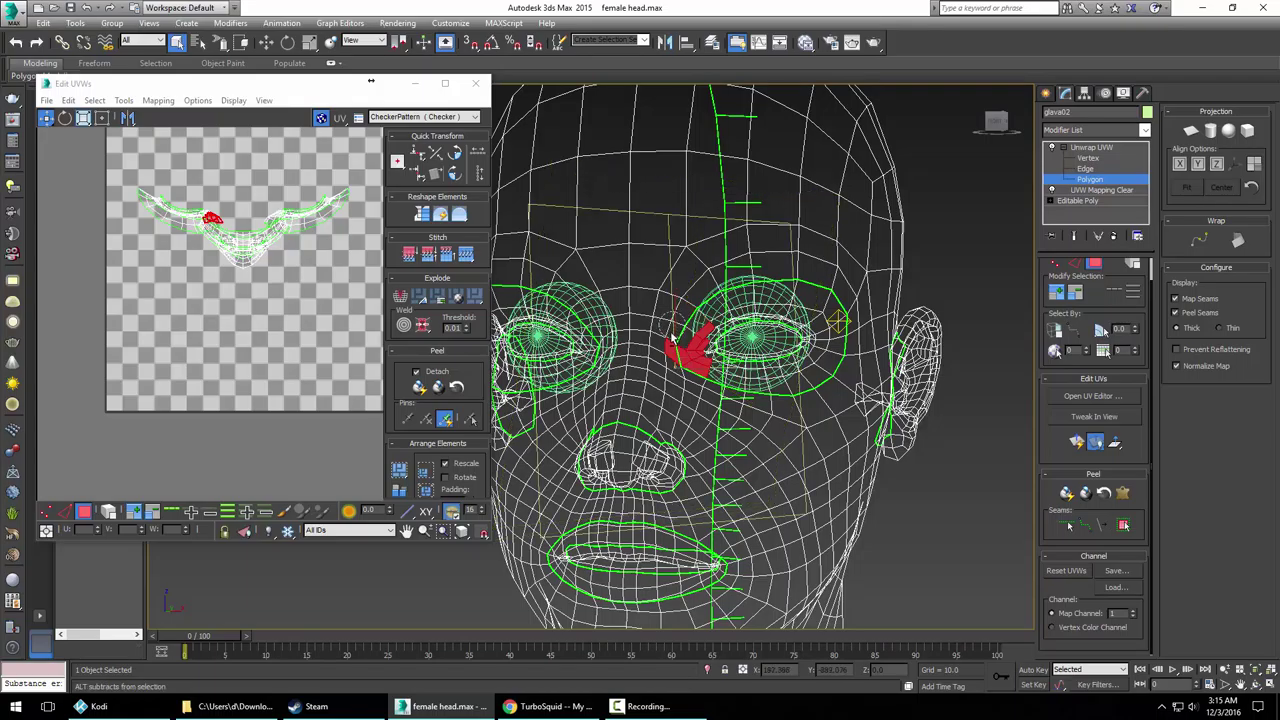
pyautogui.hotkey('ctrl', 'z')
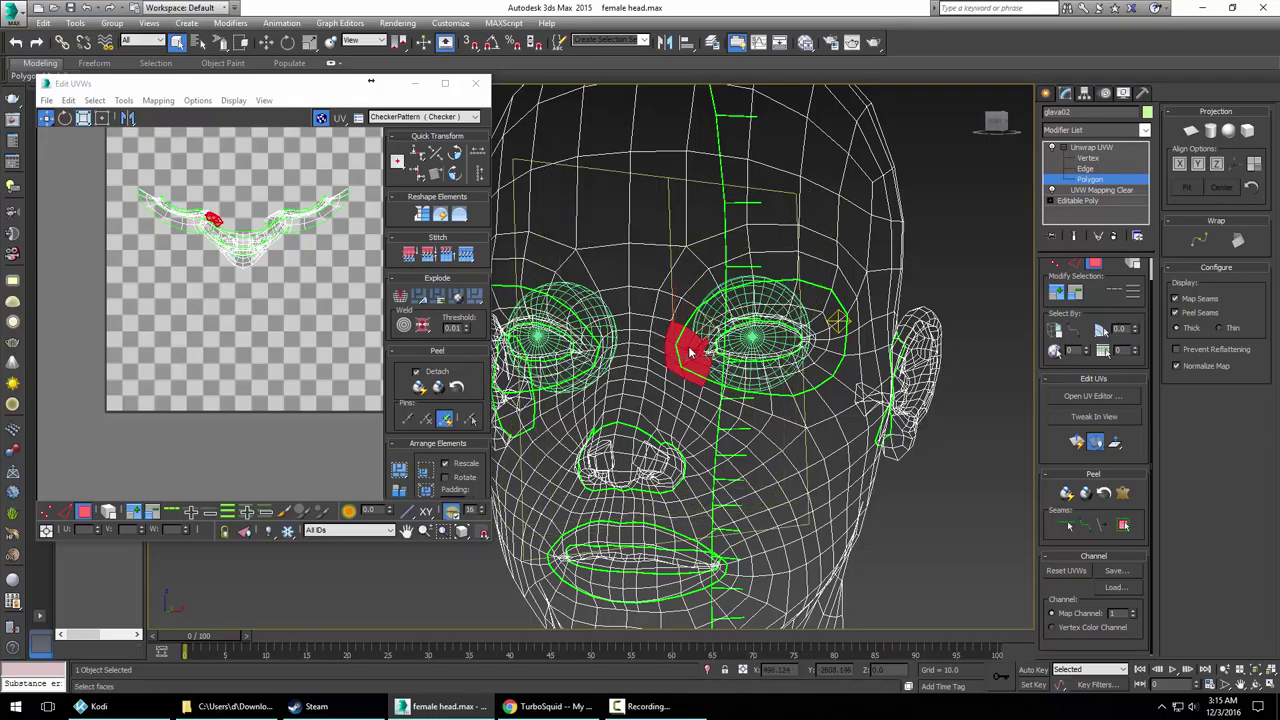
pyautogui.keyDown('alt'); pyautogui.moveTo(690, 347); pyautogui.dragTo(653, 329, button='middle'); pyautogui.keyUp('alt')
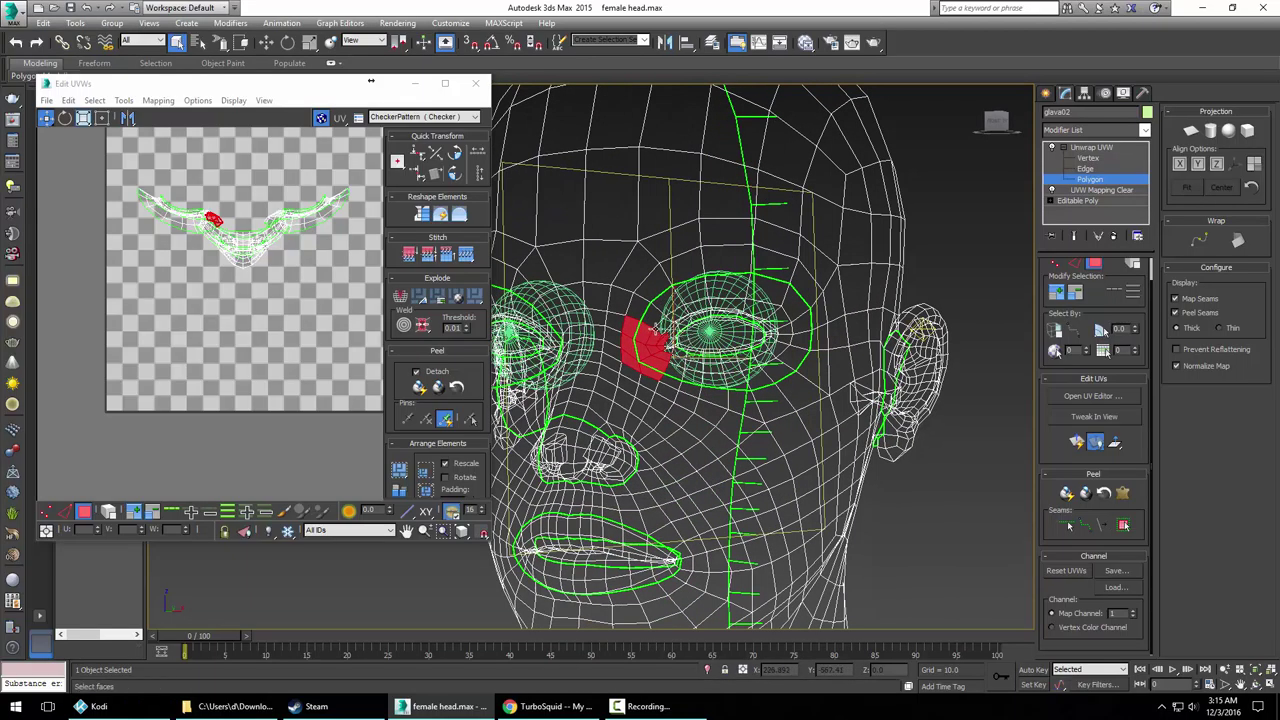
pyautogui.moveTo(658, 330)
pyautogui.mouseDown()
pyautogui.moveTo(703, 304)
pyautogui.moveTo(760, 309)
pyautogui.moveTo(808, 365)
pyautogui.moveTo(730, 376)
pyautogui.moveTo(650, 350)
pyautogui.mouseUp()
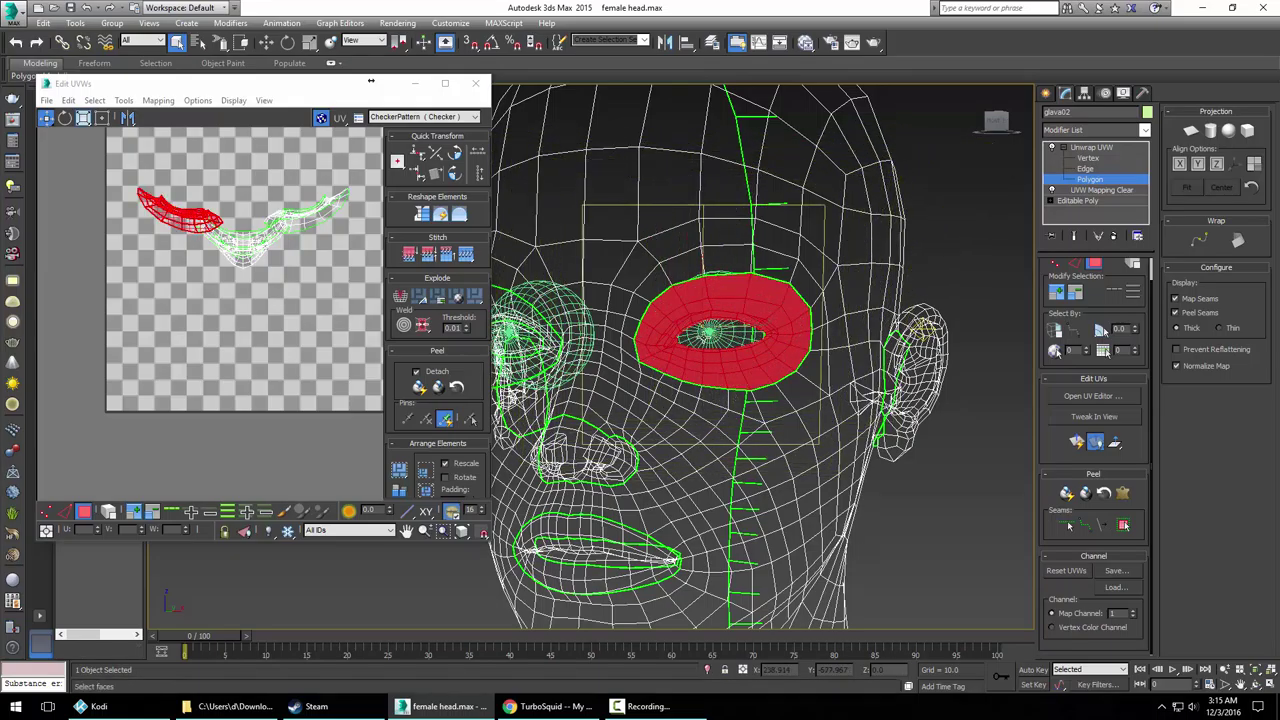
# Switch the viewport to shaded display and add the seam-bounded polygons around the right eye to the selection
pyautogui.keyDown('alt'); pyautogui.moveTo(752, 336); pyautogui.dragTo(700, 337, button='middle'); pyautogui.keyUp('alt')
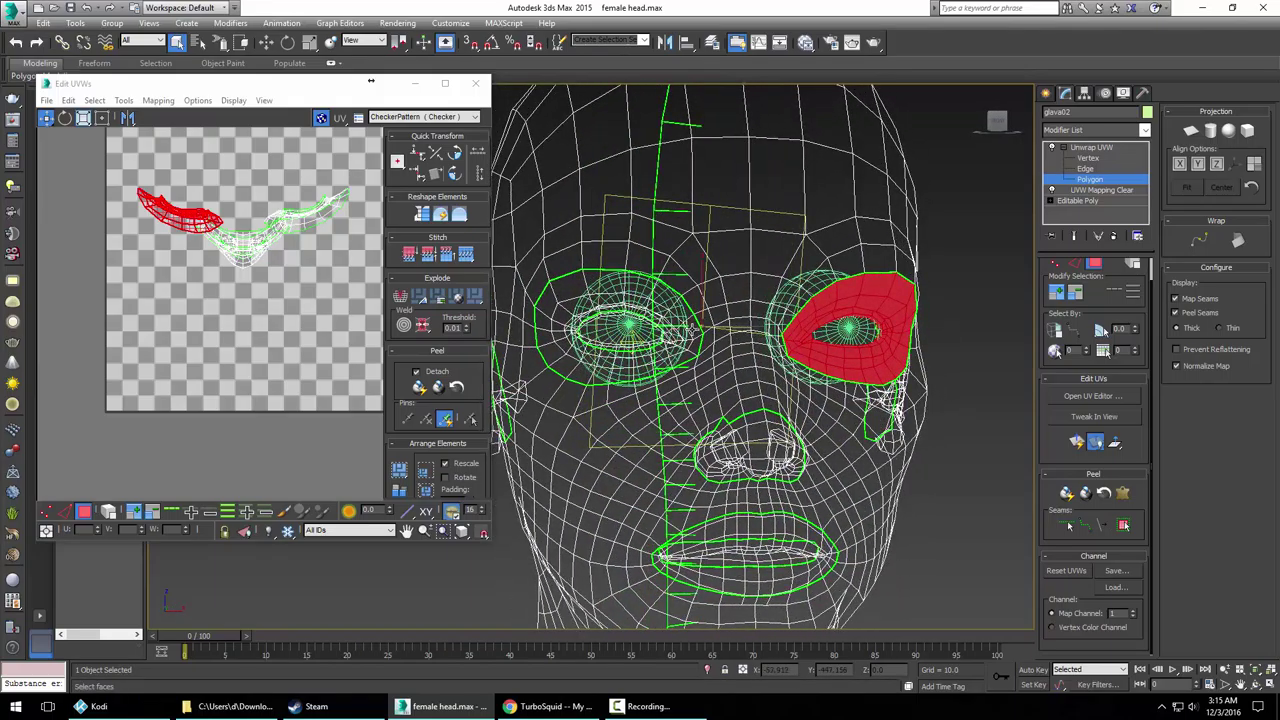
pyautogui.keyDown('alt'); pyautogui.moveTo(688, 336); pyautogui.dragTo(700, 337, button='middle'); pyautogui.keyUp('alt')
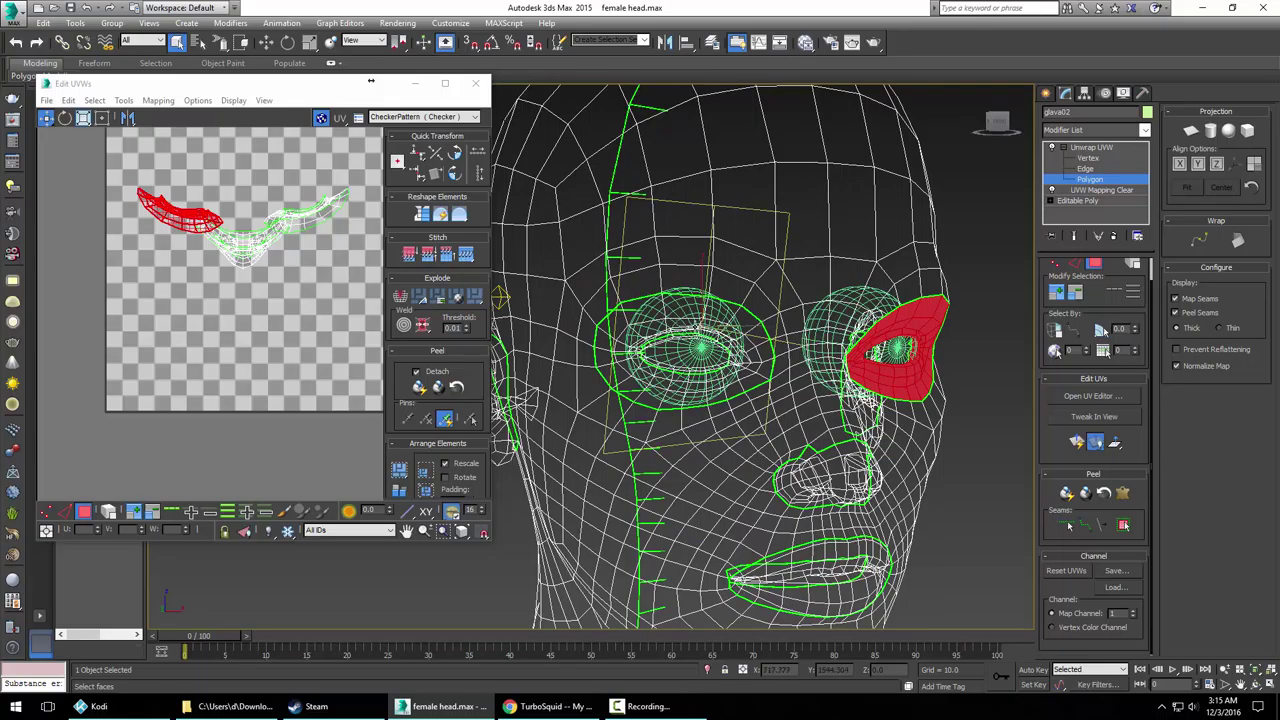
pyautogui.press('F3')
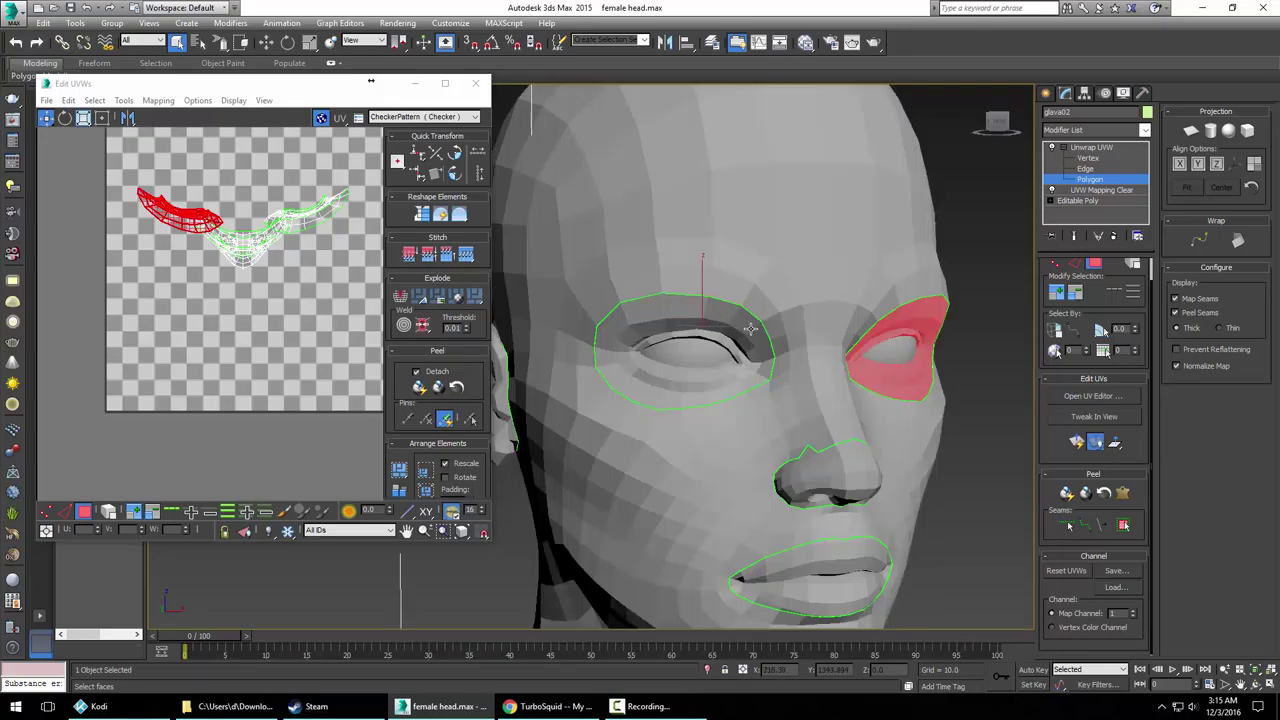
pyautogui.moveTo(751, 329)
pyautogui.keyDown('ctrl'); pyautogui.mouseDown()
pyautogui.moveTo(660, 317)
pyautogui.moveTo(621, 358)
pyautogui.moveTo(663, 387)
pyautogui.moveTo(748, 362)
pyautogui.moveTo(666, 338)
pyautogui.moveTo(629, 355)
pyautogui.moveTo(740, 325)
pyautogui.moveTo(725, 285)
pyautogui.moveTo(757, 346)
pyautogui.moveTo(749, 286)
pyautogui.moveTo(728, 282)
pyautogui.mouseUp(); pyautogui.keyUp('ctrl')
pyautogui.keyDown('alt'); pyautogui.moveTo(748, 340); pyautogui.dragTo(710, 288, button='middle'); pyautogui.keyUp('alt')
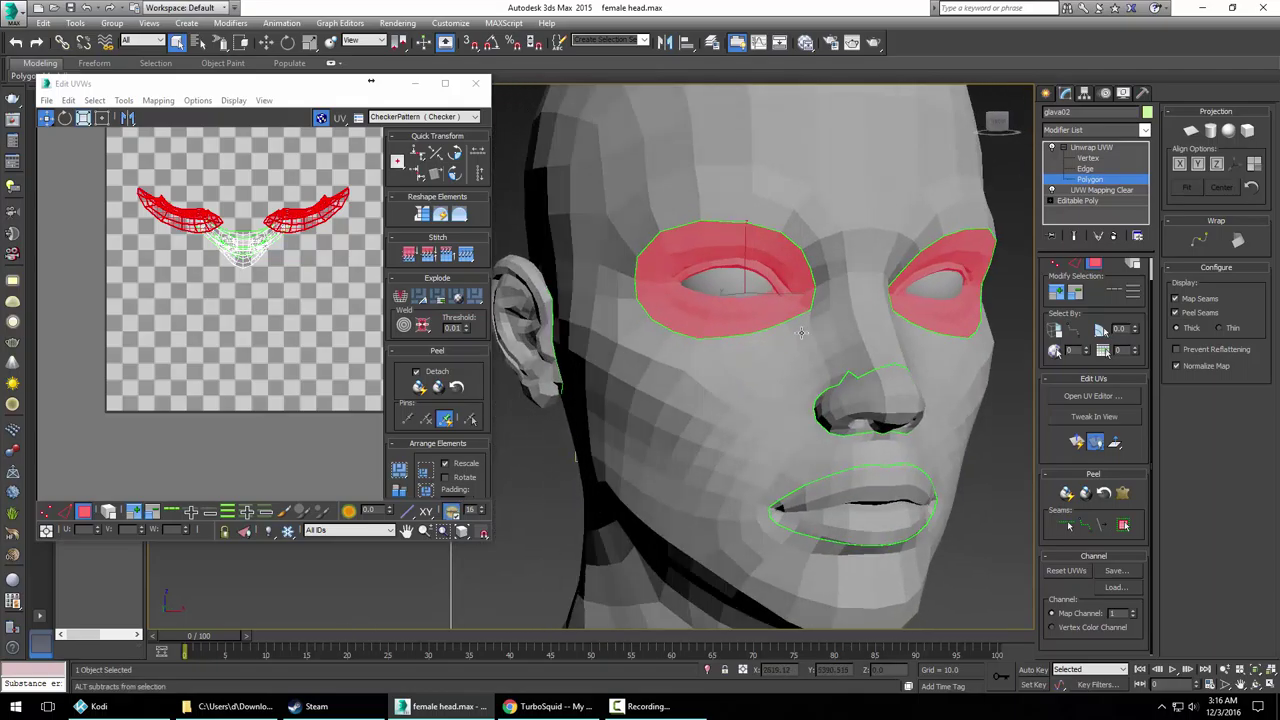
pyautogui.keyDown('alt'); pyautogui.moveTo(784, 335); pyautogui.dragTo(780, 396, button='middle'); pyautogui.keyUp('alt')
pyautogui.scroll(-2, 768, 392)
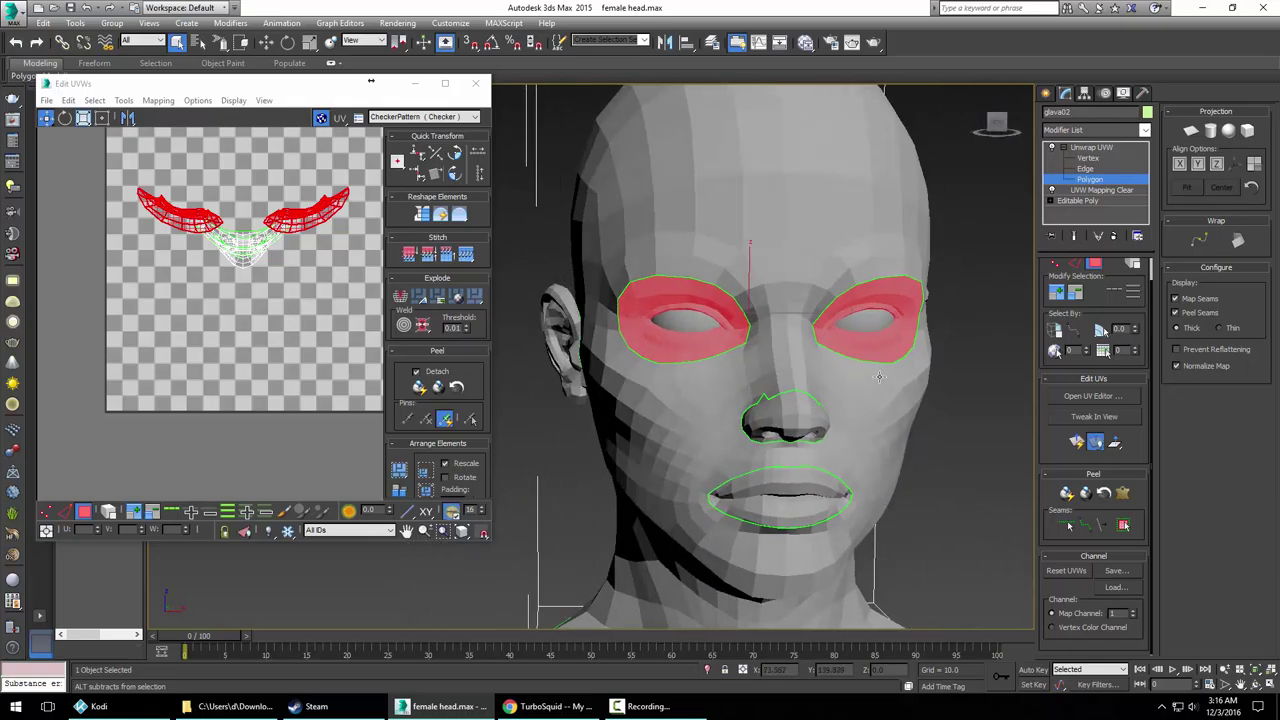
pyautogui.click(1191, 131)
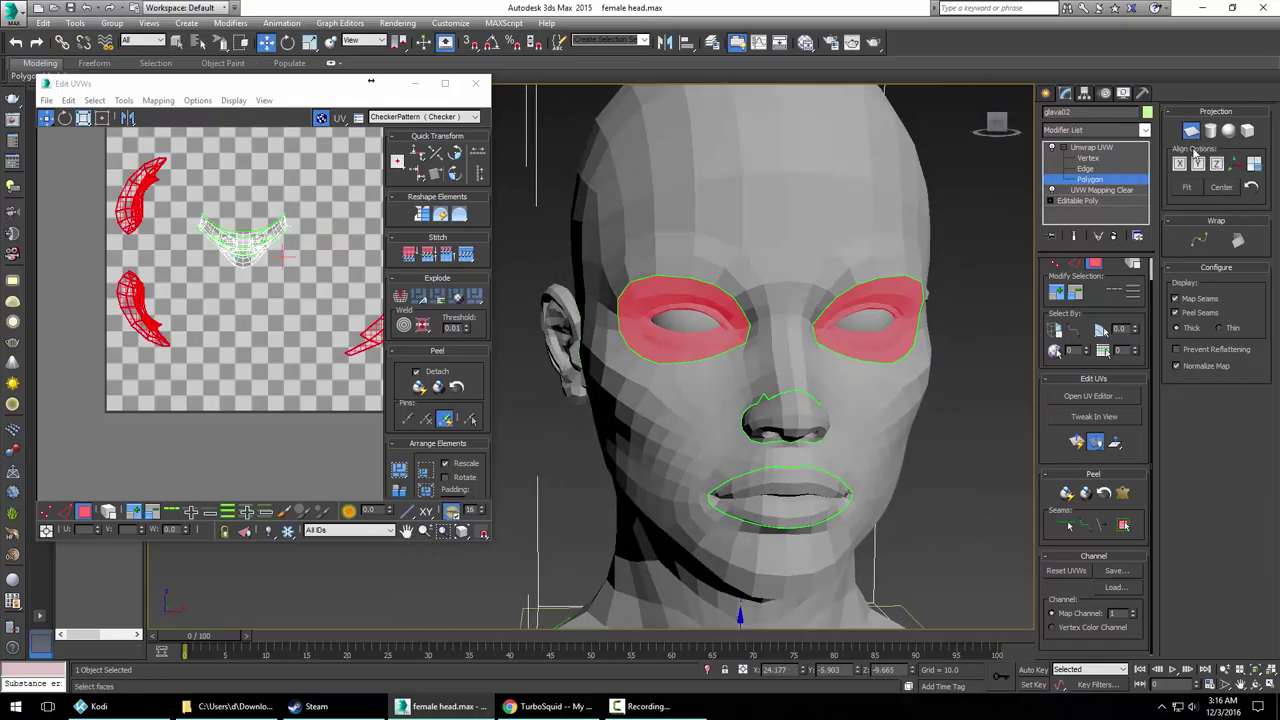
pyautogui.keyDown('alt'); pyautogui.moveTo(831, 384); pyautogui.dragTo(876, 451, button='middle'); pyautogui.keyUp('alt')
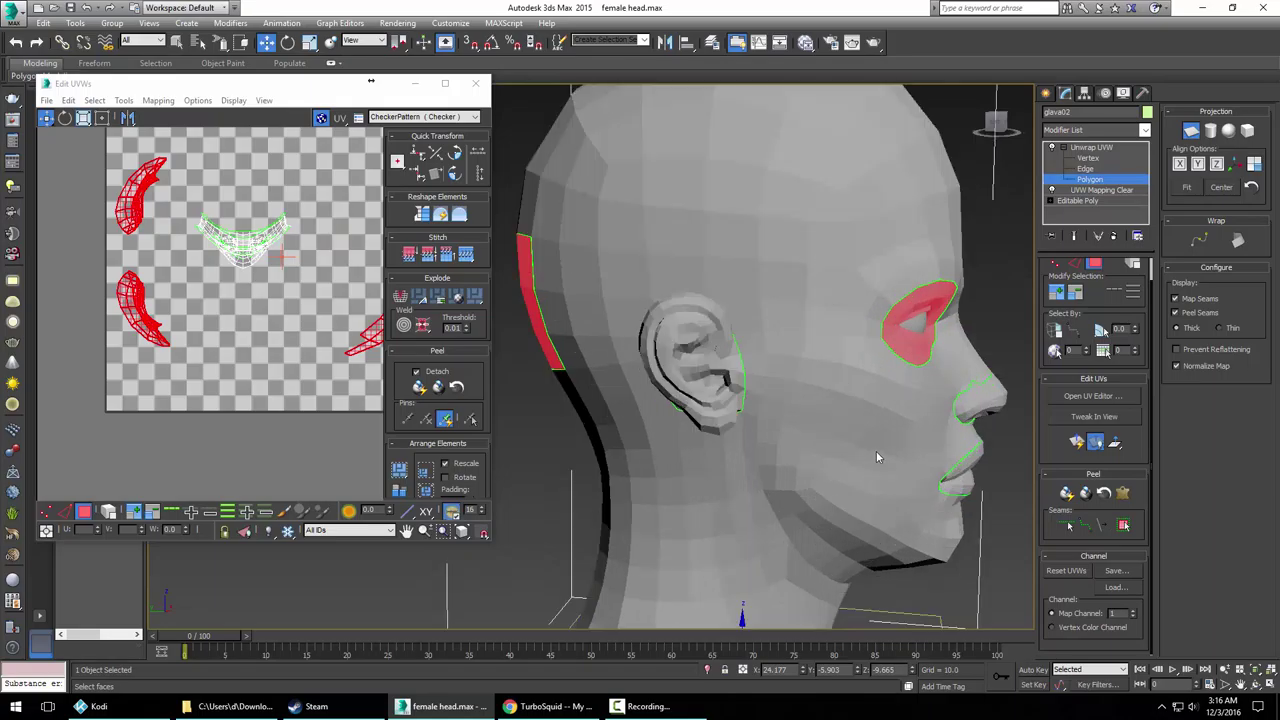
pyautogui.click(1191, 131)
pyautogui.keyDown('alt'); pyautogui.moveTo(690, 350); pyautogui.dragTo(566, 331, button='middle'); pyautogui.keyUp('alt')
pyautogui.hotkey('ctrl', 'z')
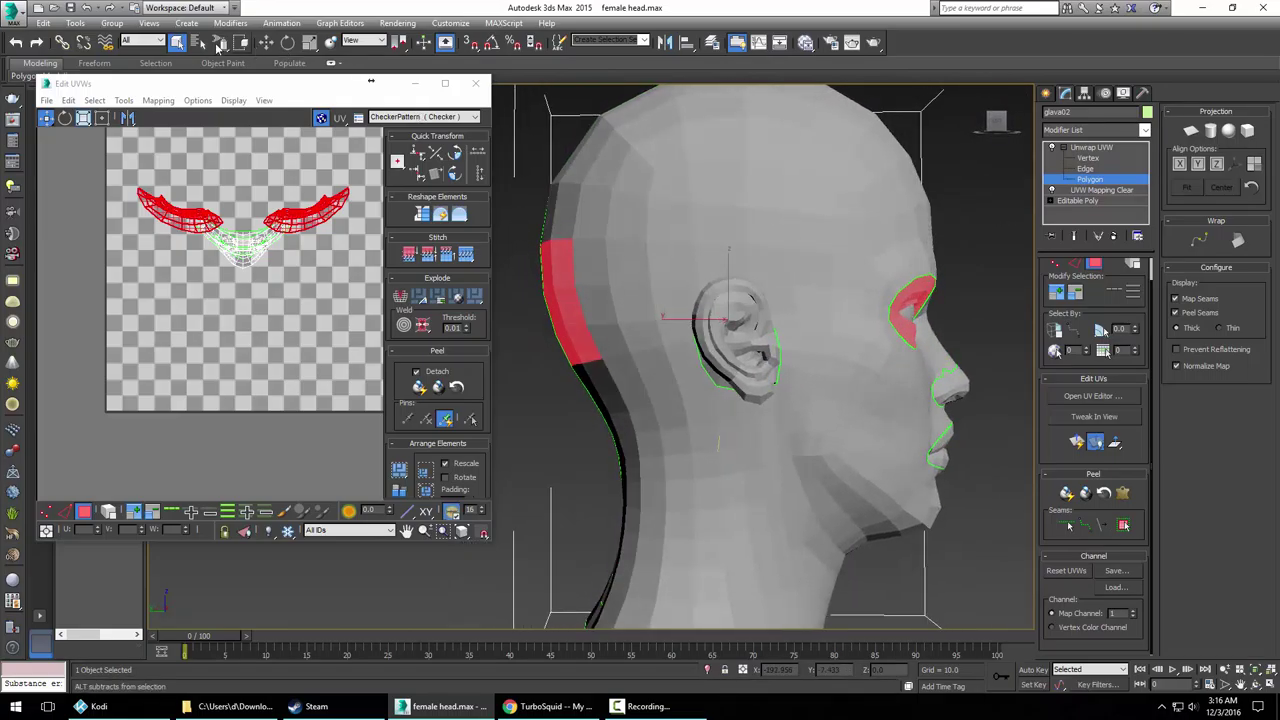
# Remove the stray polygons at the back of the head from the selection, leaving only the two eye areas
pyautogui.moveTo(219, 47)
pyautogui.mouseDown()
pyautogui.moveTo(219, 67)
pyautogui.moveTo(219, 45)
pyautogui.mouseUp()
pyautogui.keyDown('alt'); pyautogui.moveTo(514, 213); pyautogui.dragTo(630, 420); pyautogui.keyUp('alt')
pyautogui.keyDown('alt'); pyautogui.moveTo(610, 423); pyautogui.dragTo(810, 383, button='middle'); pyautogui.keyUp('alt')
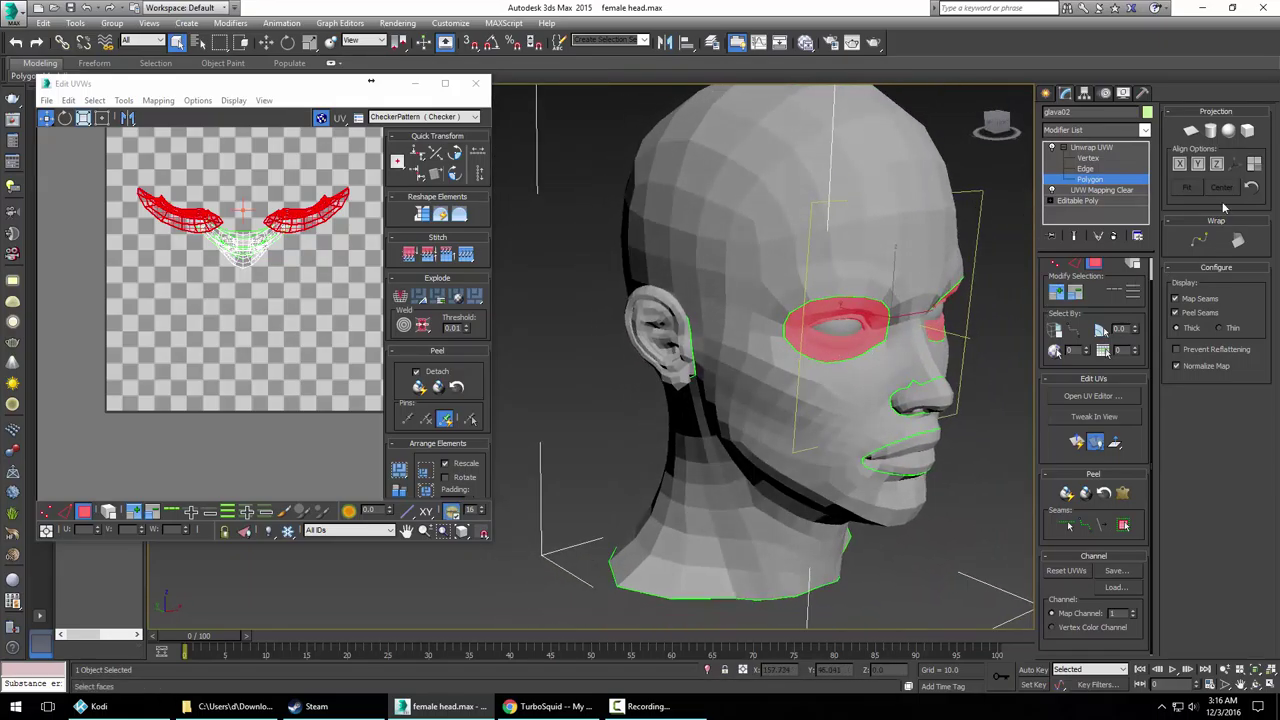
# Apply a planar projection aligned to Y to both eye areas and move their UV shells below the checkered tile
pyautogui.click(1190, 131)
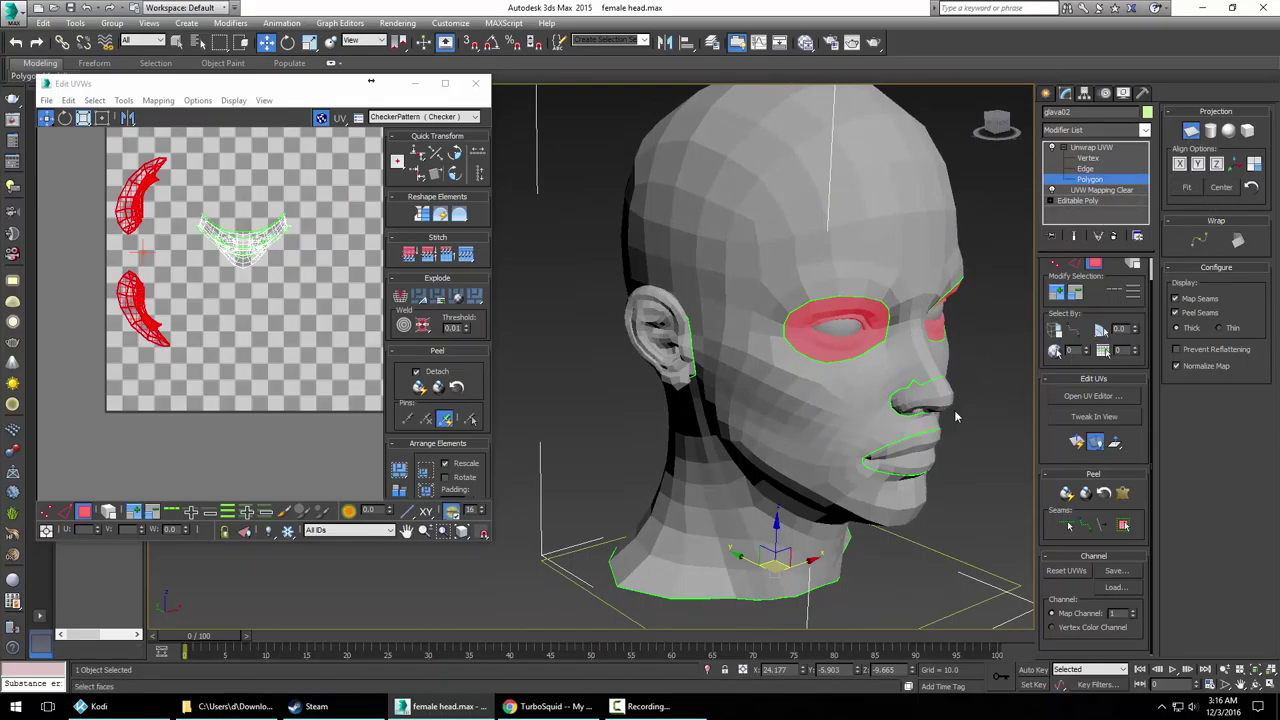
pyautogui.click(1196, 168)
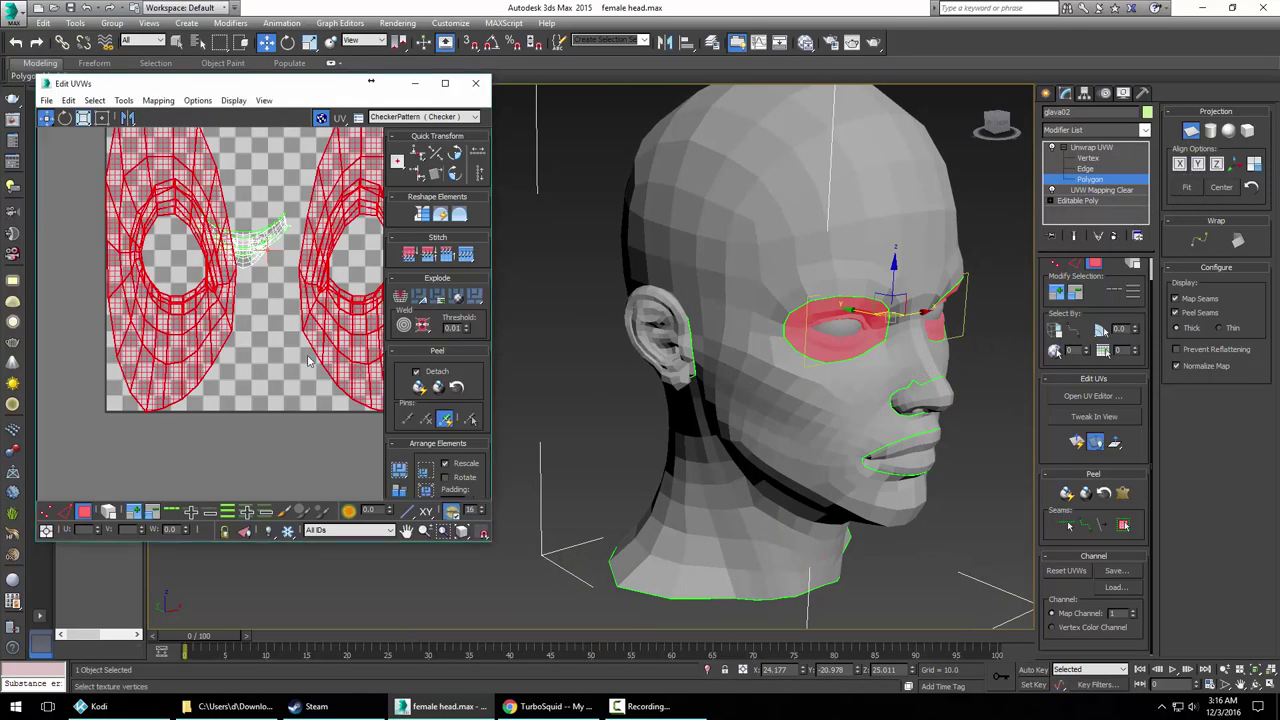
pyautogui.scroll(-4, 316, 300)
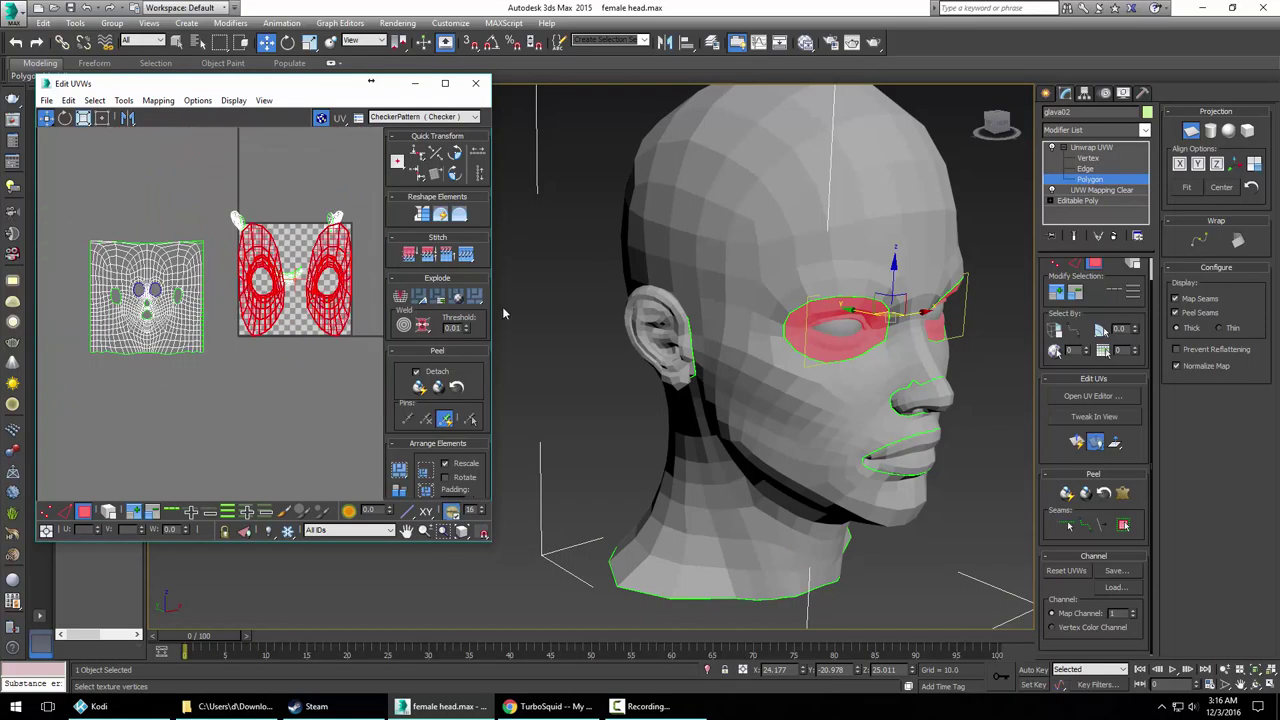
pyautogui.click(1196, 132)
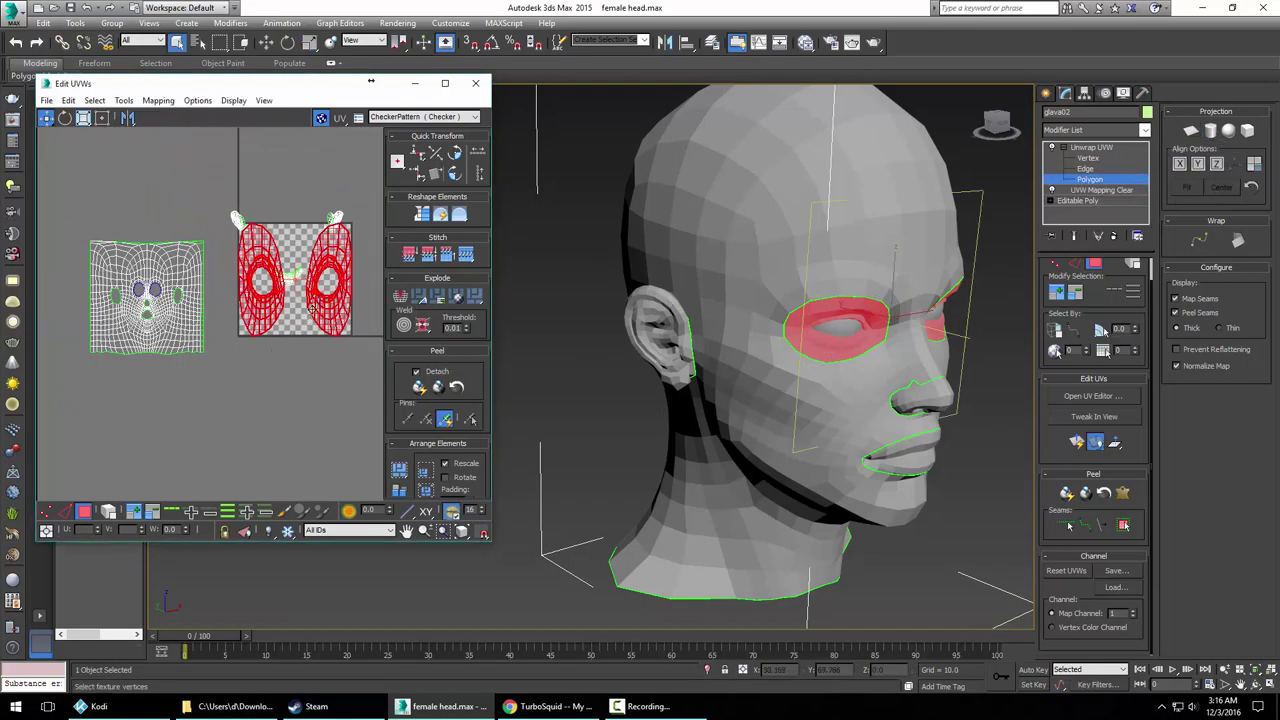
pyautogui.moveTo(314, 328); pyautogui.dragTo(252, 459)
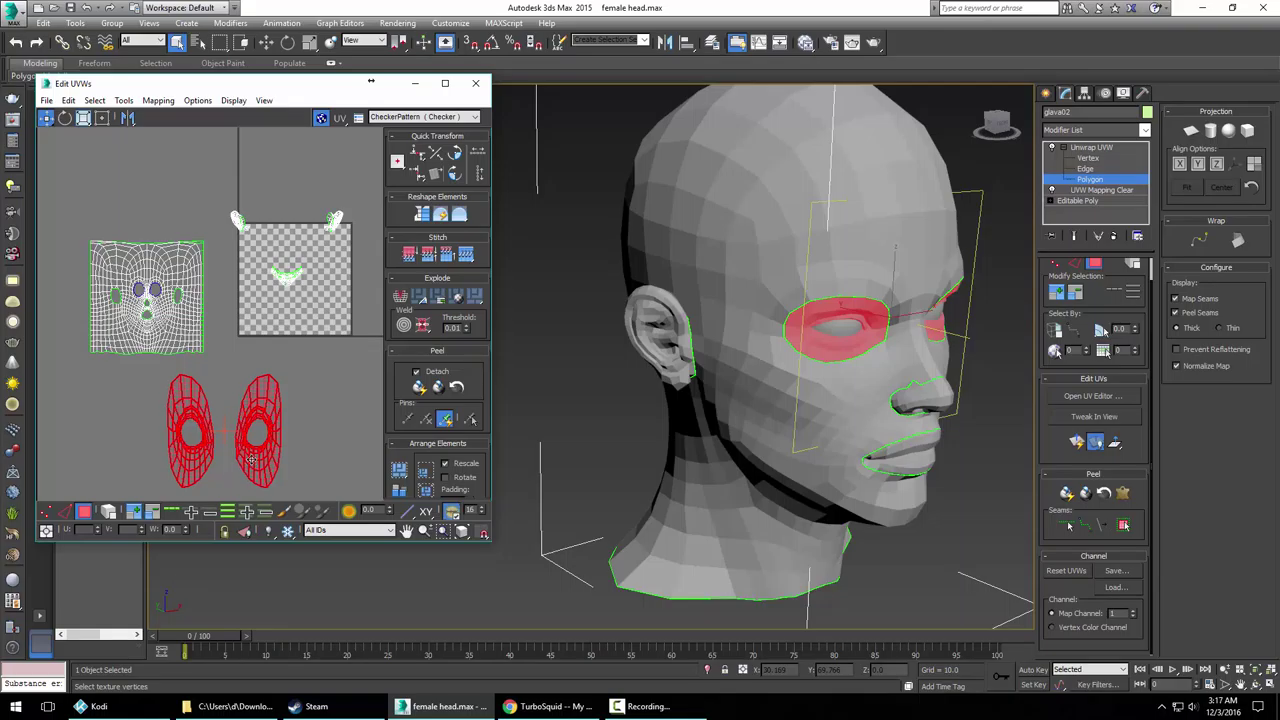
# Select all vertices of both eye shells and squash them vertically to natural eye proportions
pyautogui.click(84, 118)
pyautogui.click(47, 512)
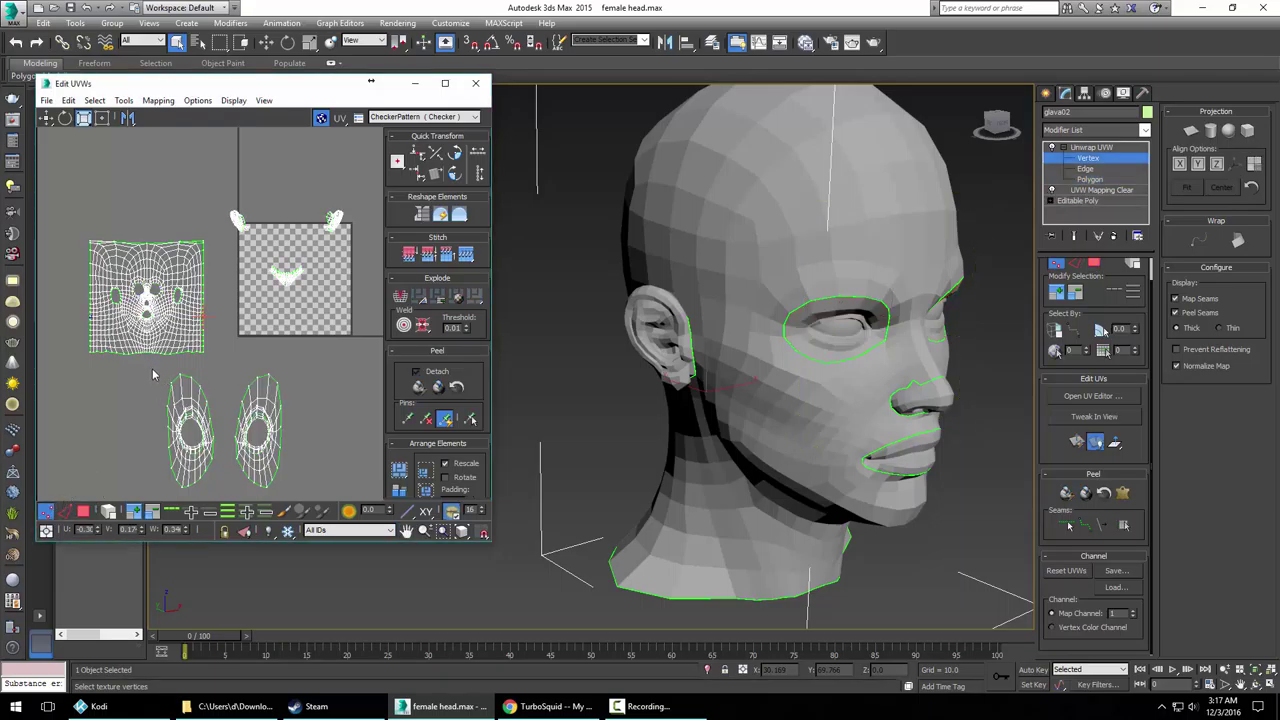
pyautogui.moveTo(357, 491); pyautogui.dragTo(361, 500)
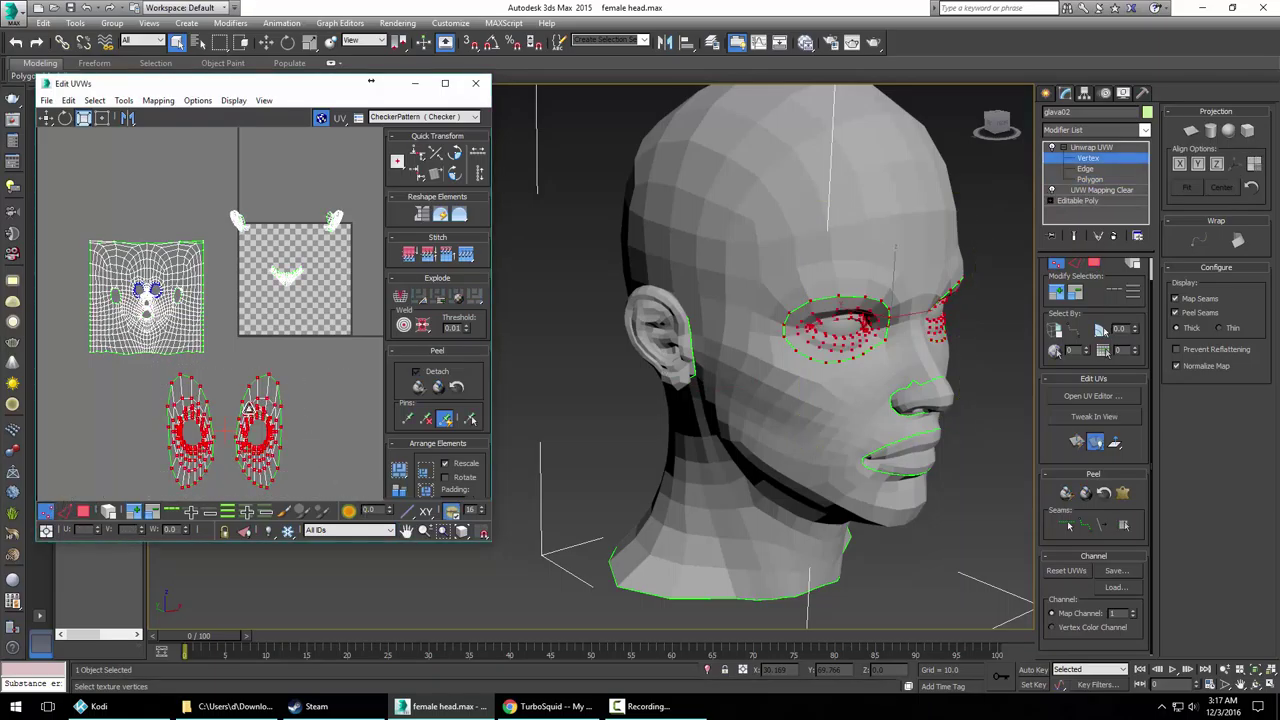
pyautogui.moveTo(257, 380)
pyautogui.mouseDown()
pyautogui.moveTo(258, 393)
pyautogui.moveTo(261, 359)
pyautogui.moveTo(266, 378)
pyautogui.mouseUp()
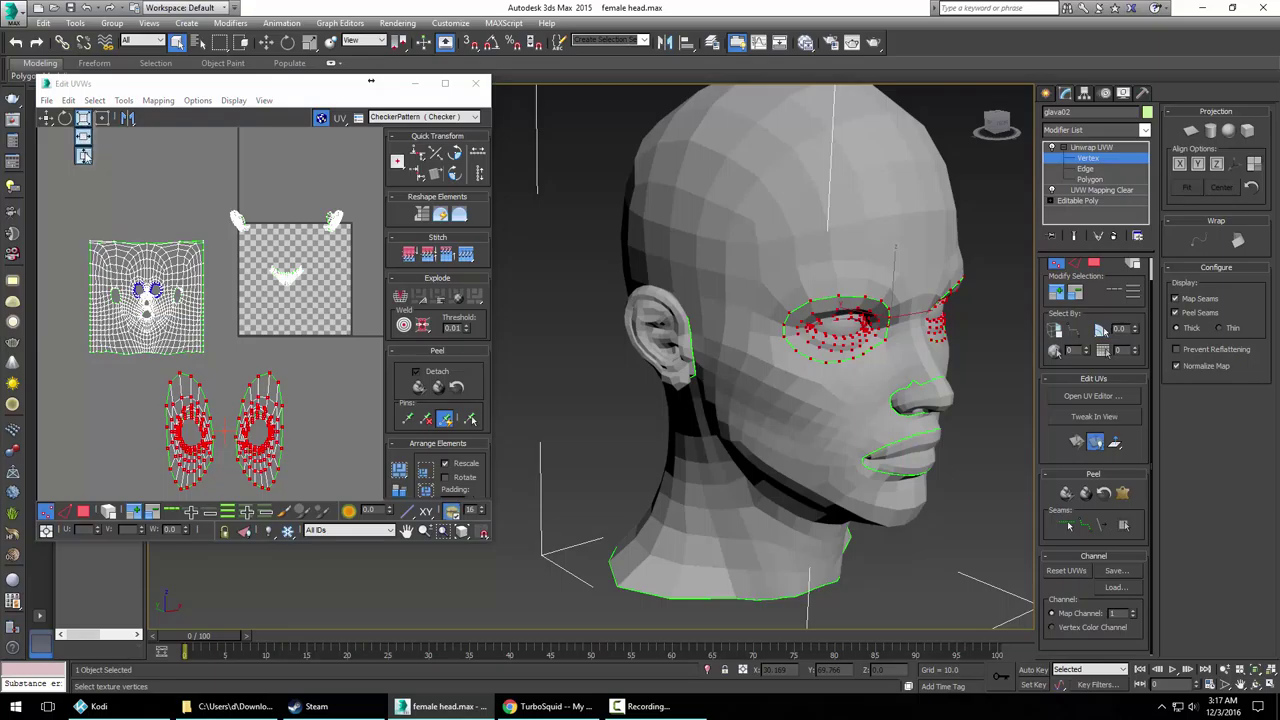
pyautogui.moveTo(260, 380); pyautogui.dragTo(263, 507)
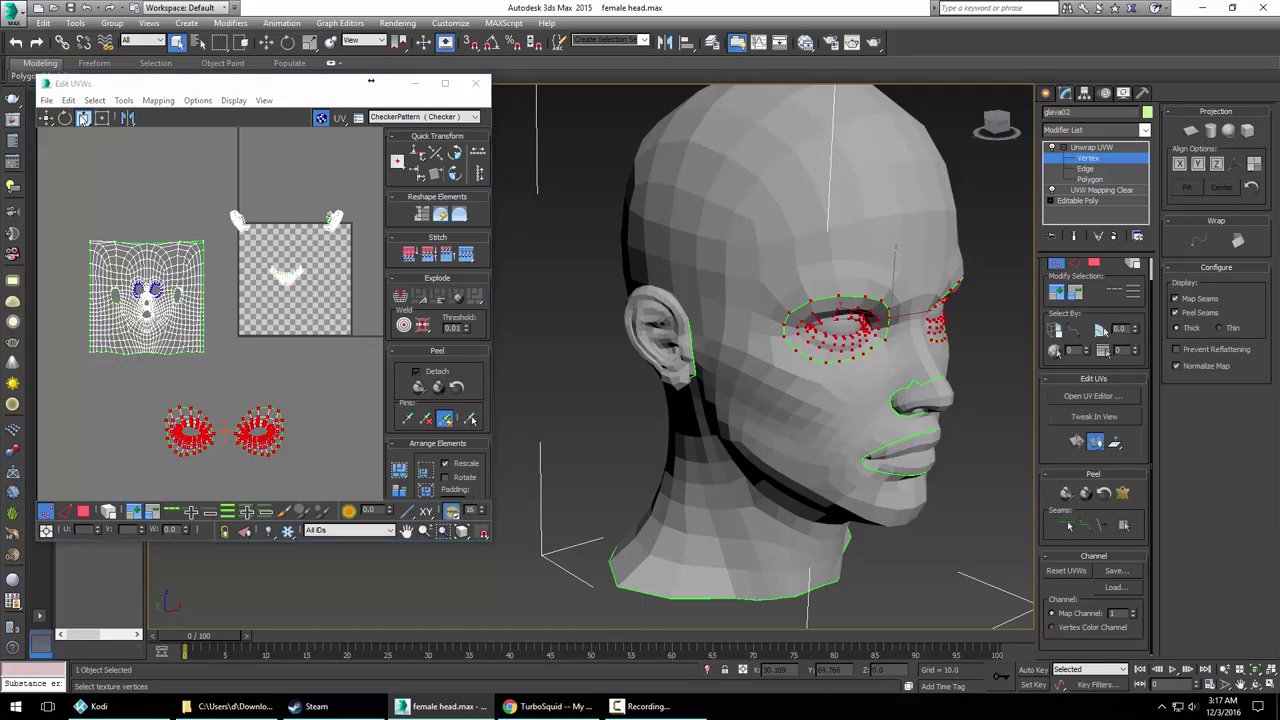
# Scale both eye shells down uniformly and move them just beneath the head skin's UV shell
pyautogui.moveTo(84, 117); pyautogui.dragTo(85, 88)
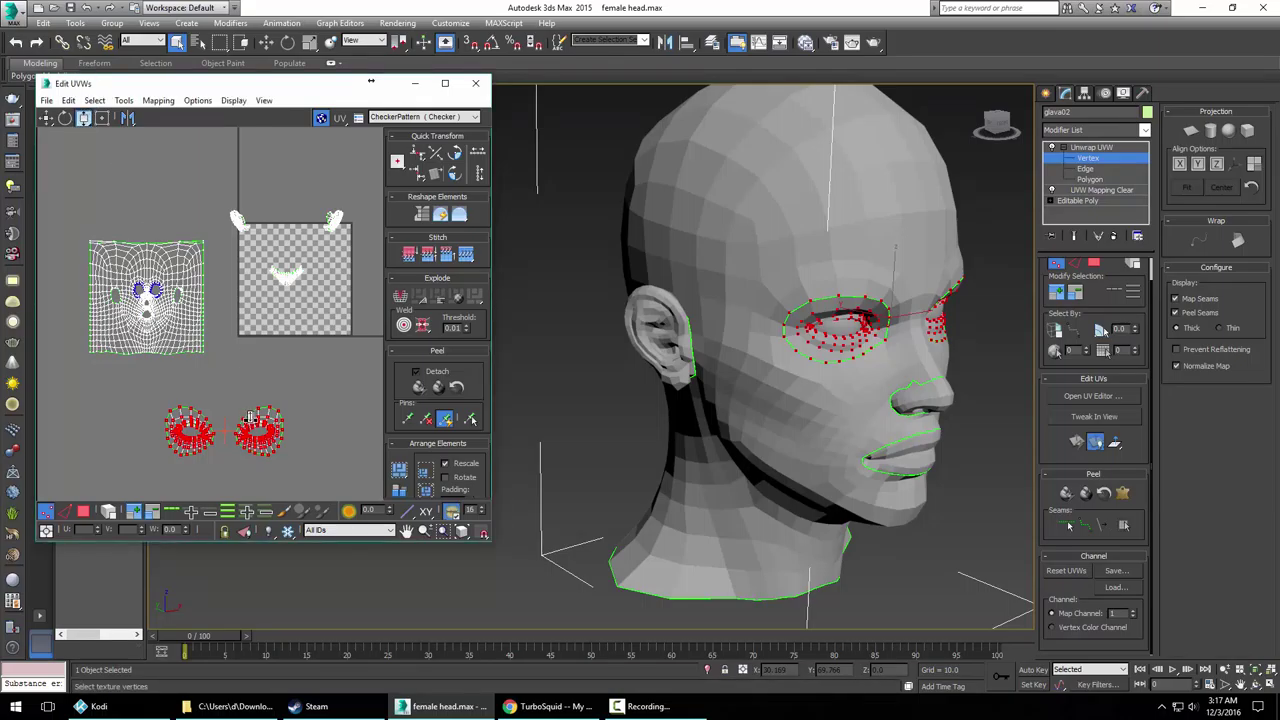
pyautogui.moveTo(89, 121); pyautogui.dragTo(86, 84)
pyautogui.moveTo(255, 420); pyautogui.dragTo(190, 502)
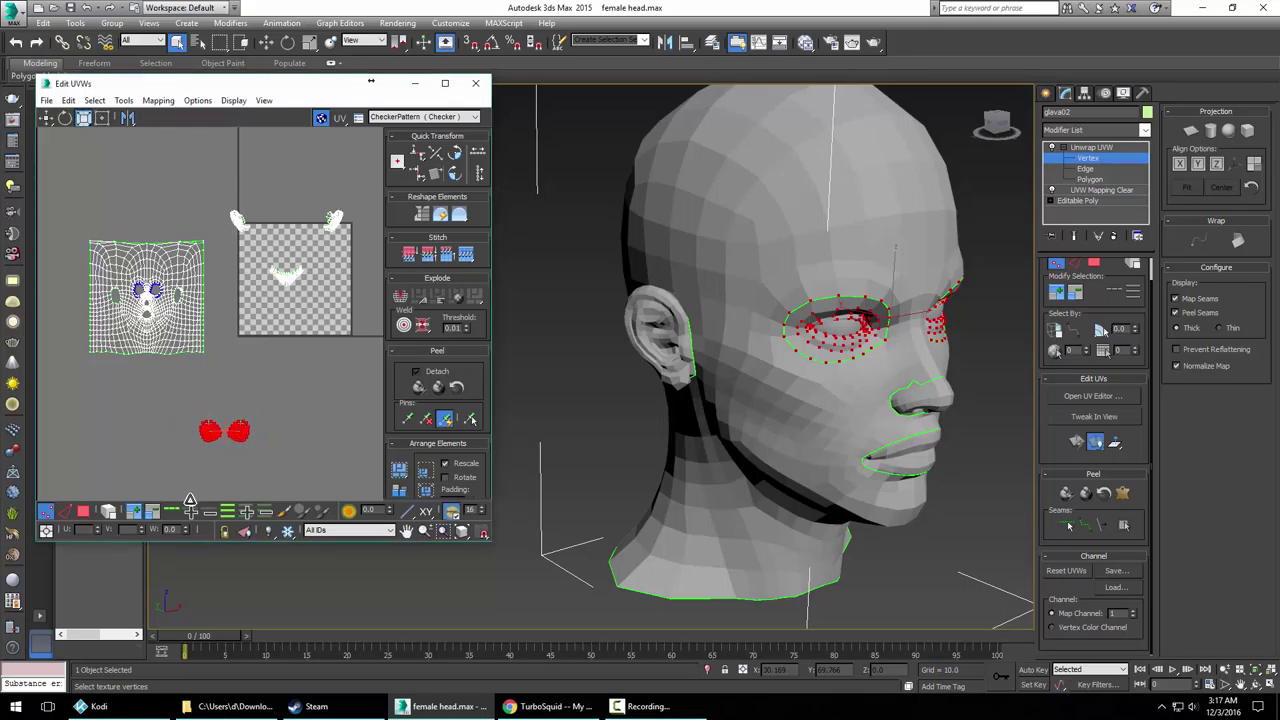
pyautogui.press('w')
pyautogui.moveTo(212, 417); pyautogui.dragTo(151, 362)
# Try overlaying the right eye's UV shell on its matching opening in the skin shell to compare their sizes
pyautogui.scroll(3, 212, 394)
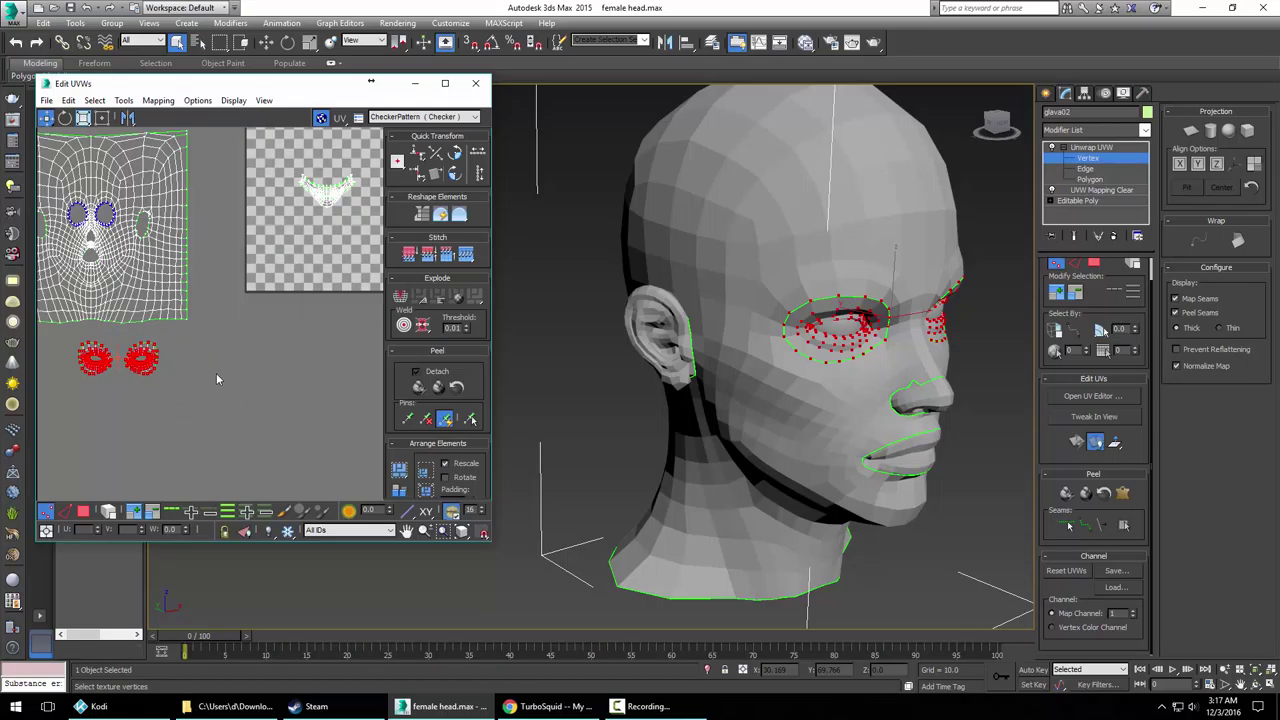
pyautogui.moveTo(222, 314); pyautogui.dragTo(387, 390, button='middle')
pyautogui.scroll(2, 345, 372)
pyautogui.scroll(2, 318, 345)
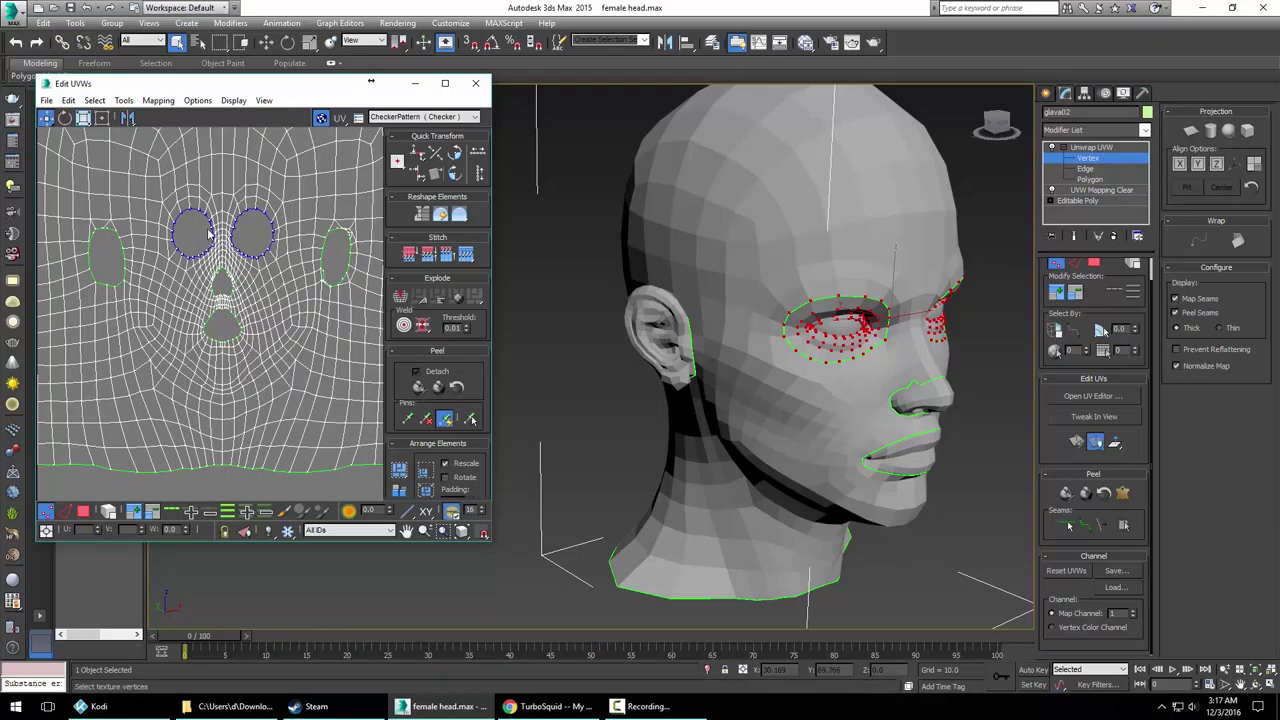
pyautogui.scroll(-4, 283, 272)
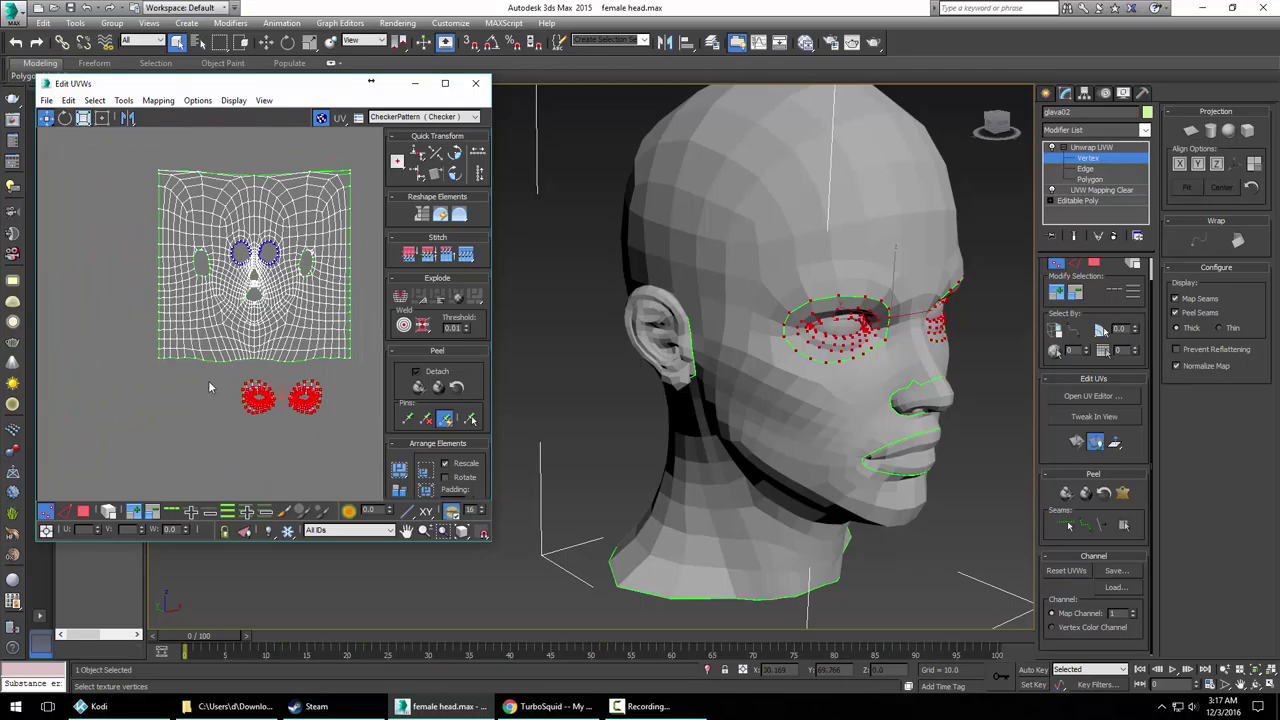
pyautogui.moveTo(274, 423); pyautogui.dragTo(244, 252)
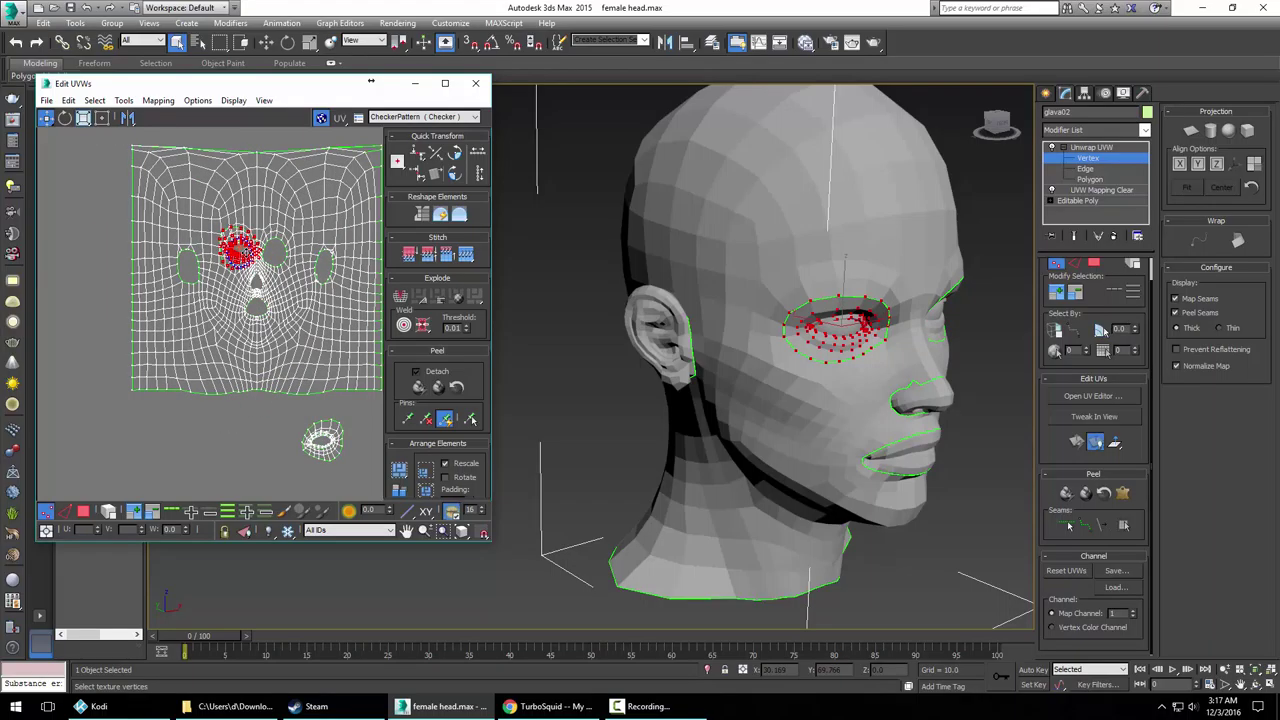
pyautogui.scroll(4, 245, 253)
pyautogui.scroll(6, 245, 253)
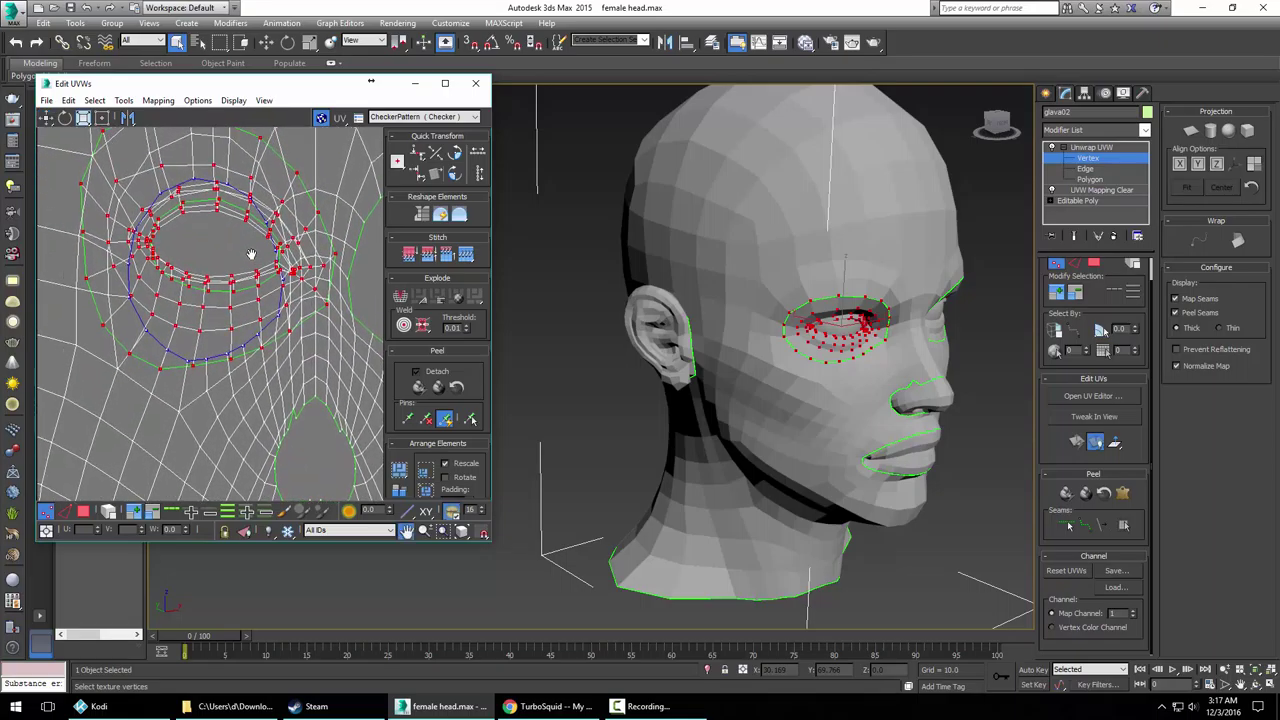
# Try scaling the overlaid eye shell to fit the opening, and undo both the scaling and the move
pyautogui.click(84, 118)
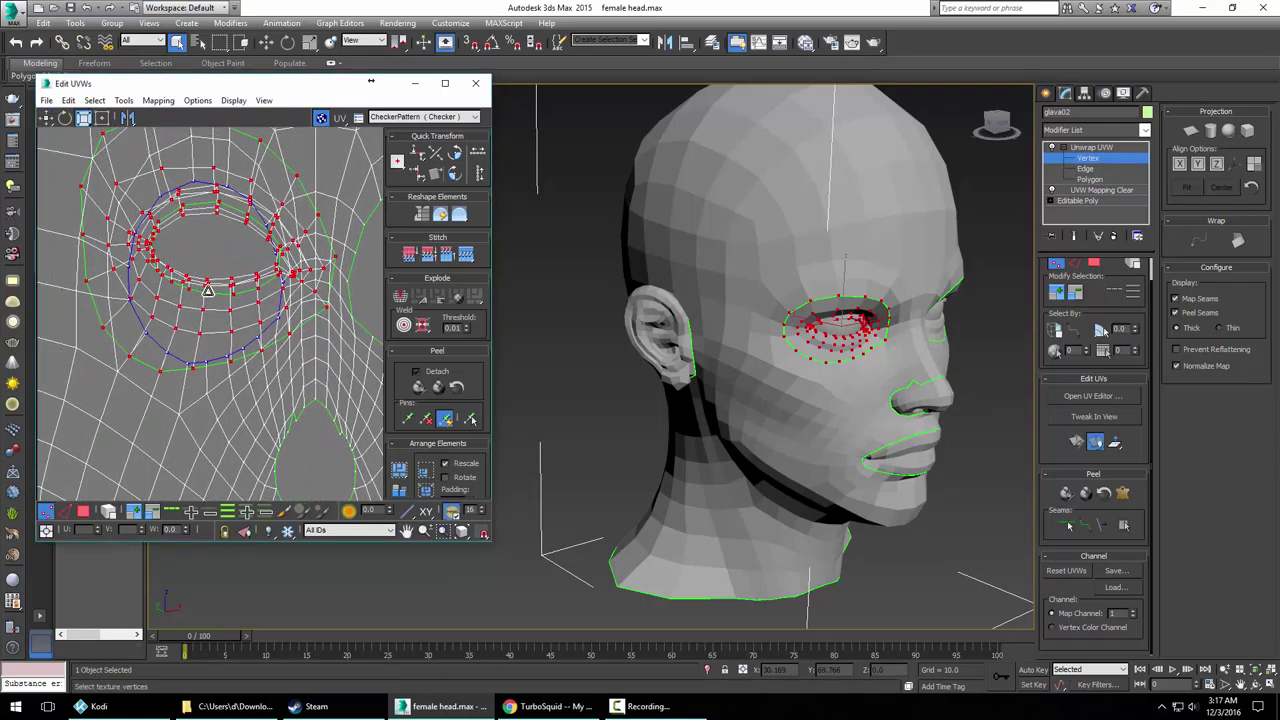
pyautogui.moveTo(210, 292); pyautogui.dragTo(207, 328)
pyautogui.hotkey('ctrl', 'z')
pyautogui.hotkey('ctrl', 'z')
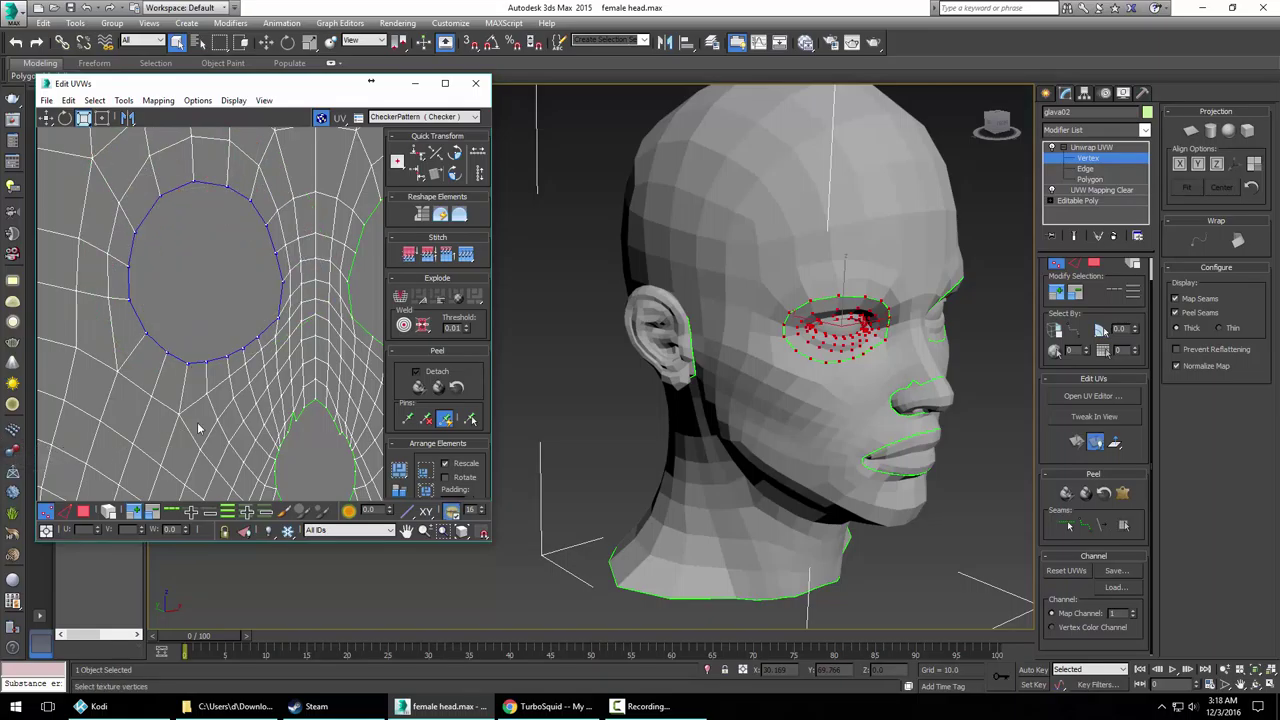
# Enlarge the UV editor to full screen and frame the two eye shells beneath the head skin shell
pyautogui.scroll(-6, 213, 380)
pyautogui.moveTo(257, 412); pyautogui.dragTo(278, 227, button='middle')
pyautogui.moveTo(245, 368); pyautogui.dragTo(251, 250, button='middle')
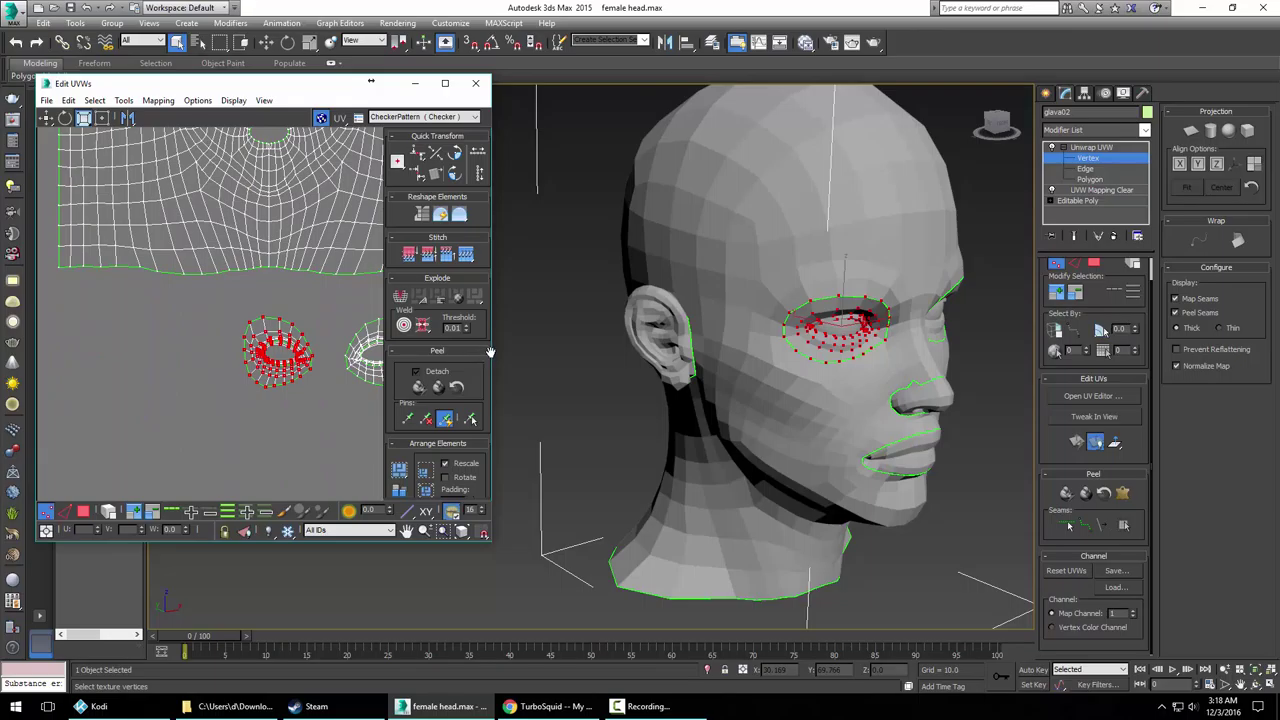
pyautogui.moveTo(492, 352); pyautogui.dragTo(882, 360)
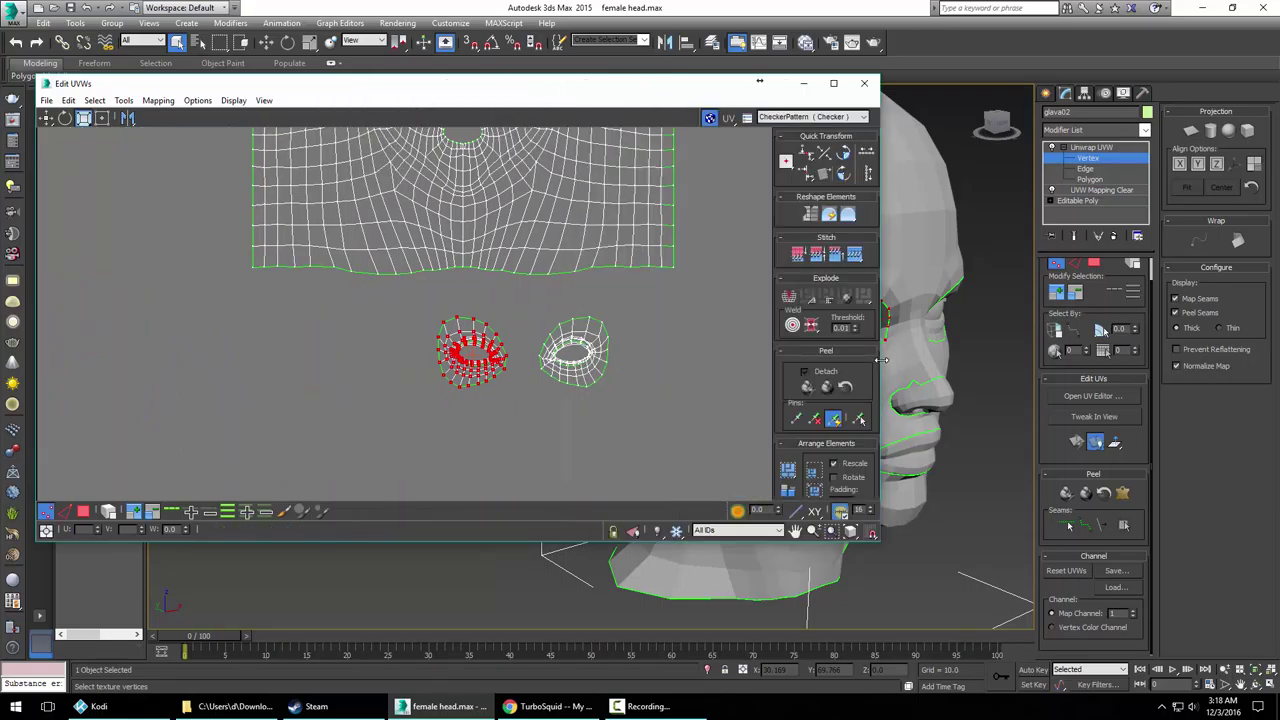
pyautogui.click(833, 83)
pyautogui.moveTo(655, 477); pyautogui.dragTo(837, 266, button='middle')
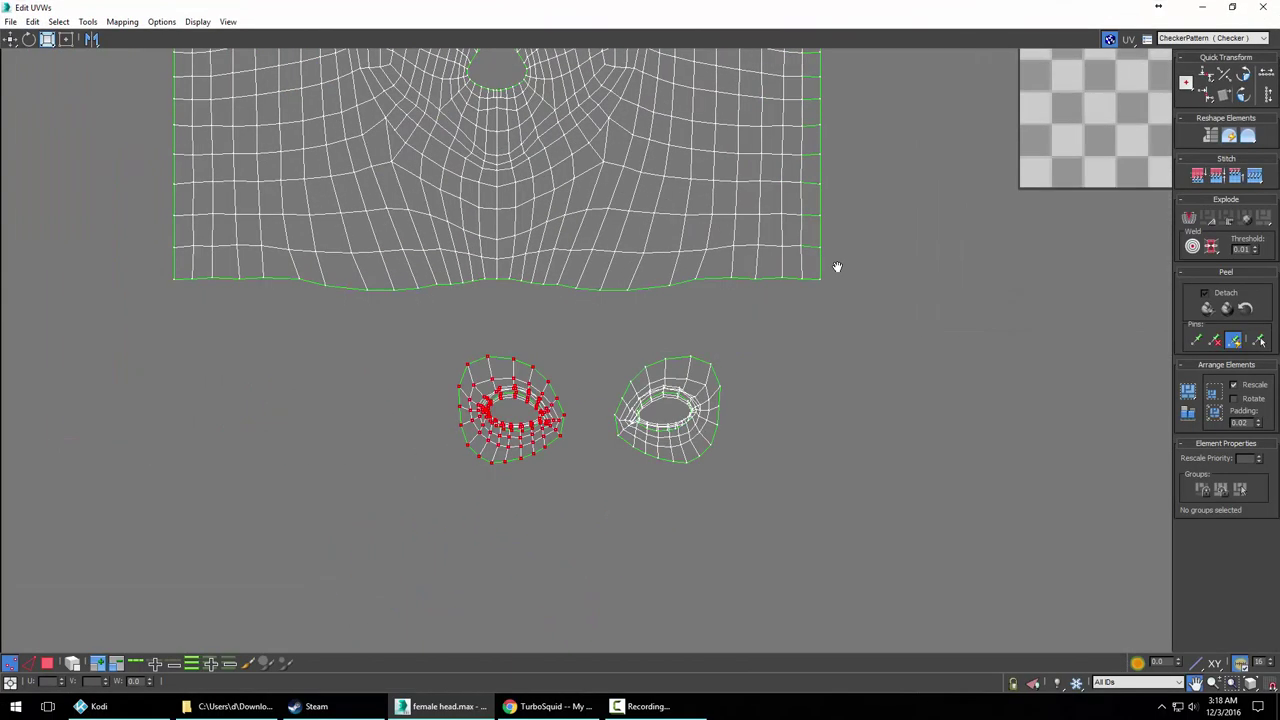
# Zoom in on the two eye shells and look through the Unwrap Options without changing them
pyautogui.scroll(4, 786, 360)
pyautogui.moveTo(689, 346); pyautogui.dragTo(760, 357, button='middle')
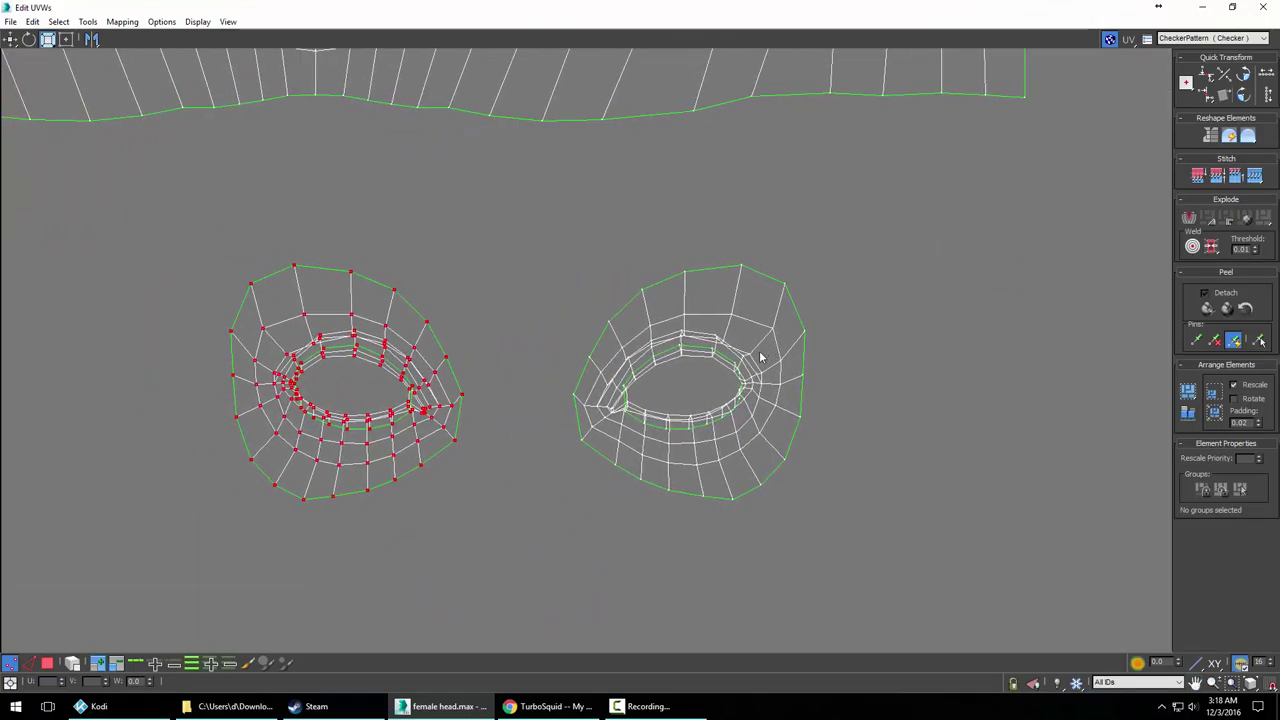
pyautogui.scroll(3, 355, 368)
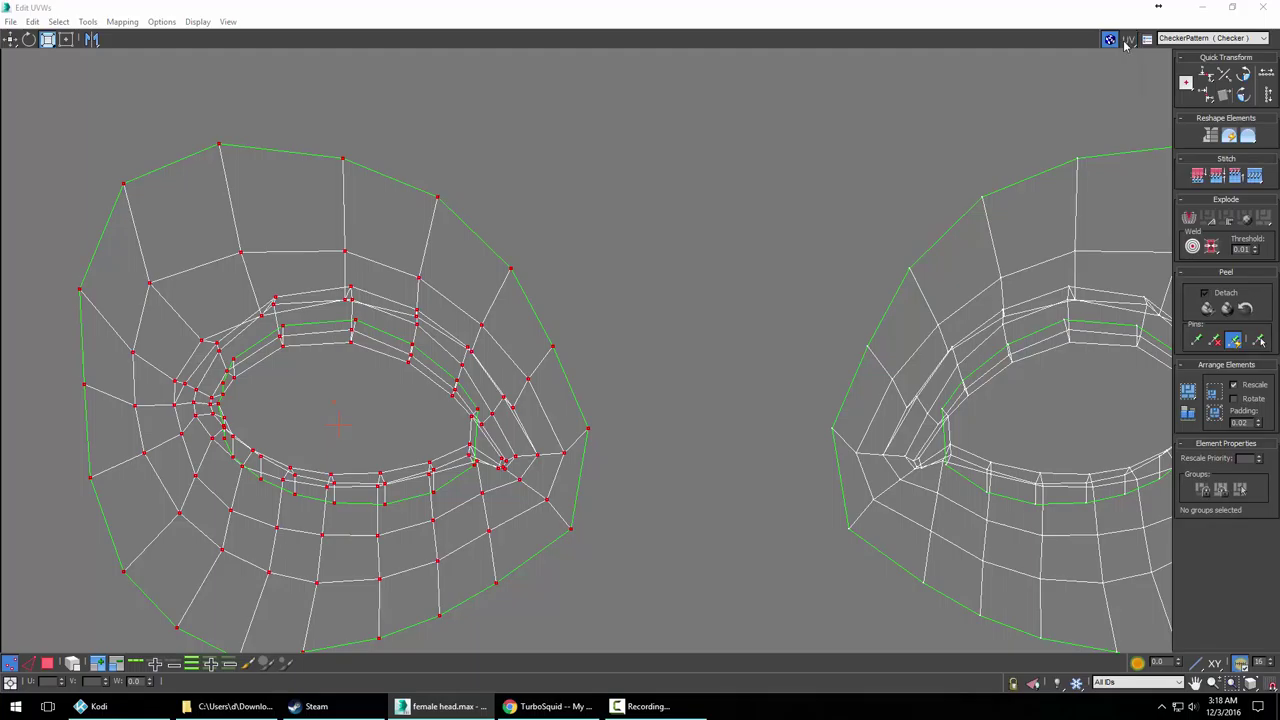
pyautogui.click(1147, 40)
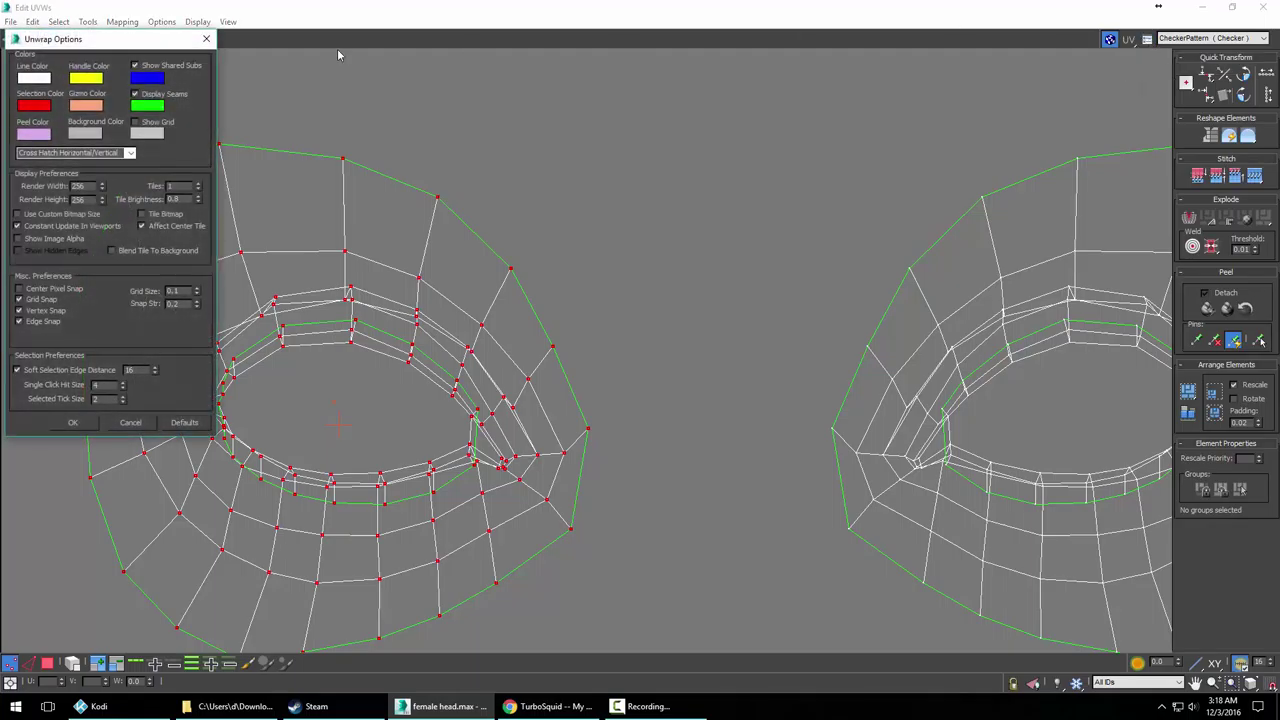
pyautogui.click(206, 38)
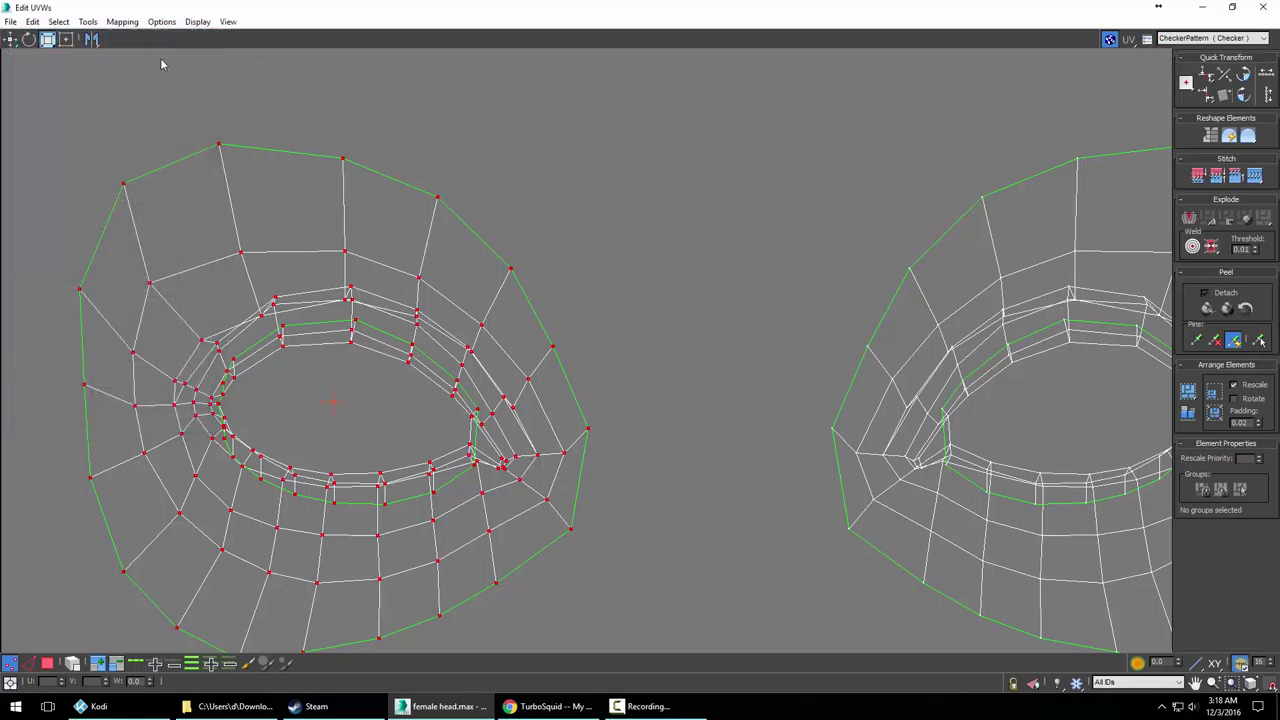
# Show edge distortion on the eye shells to inspect their stretching, and turn the display off again
pyautogui.click(198, 22)
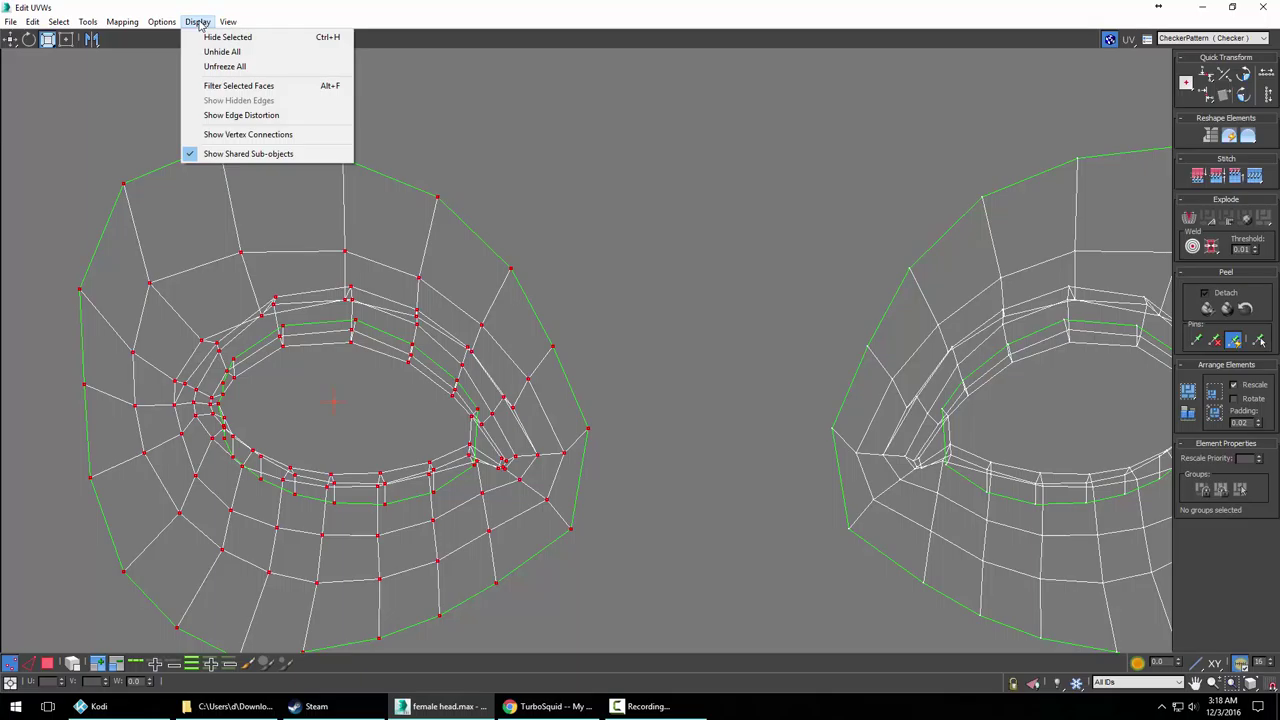
pyautogui.click(228, 116)
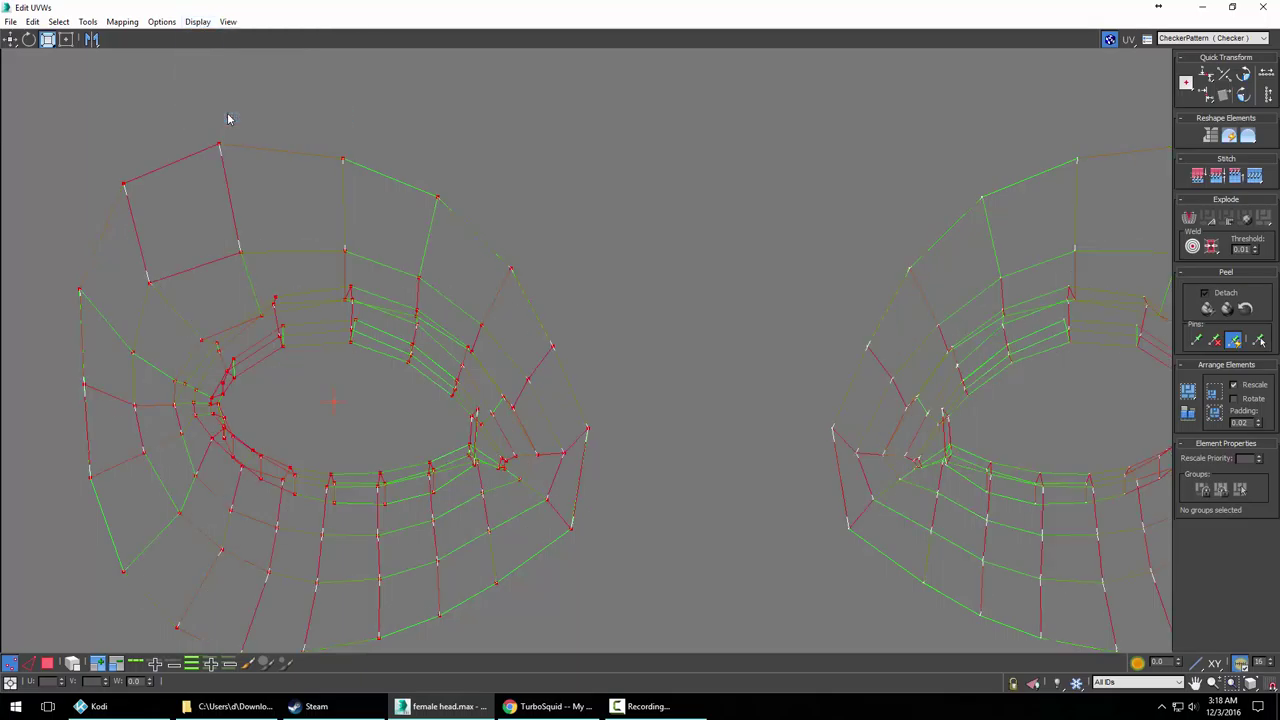
pyautogui.click(198, 22)
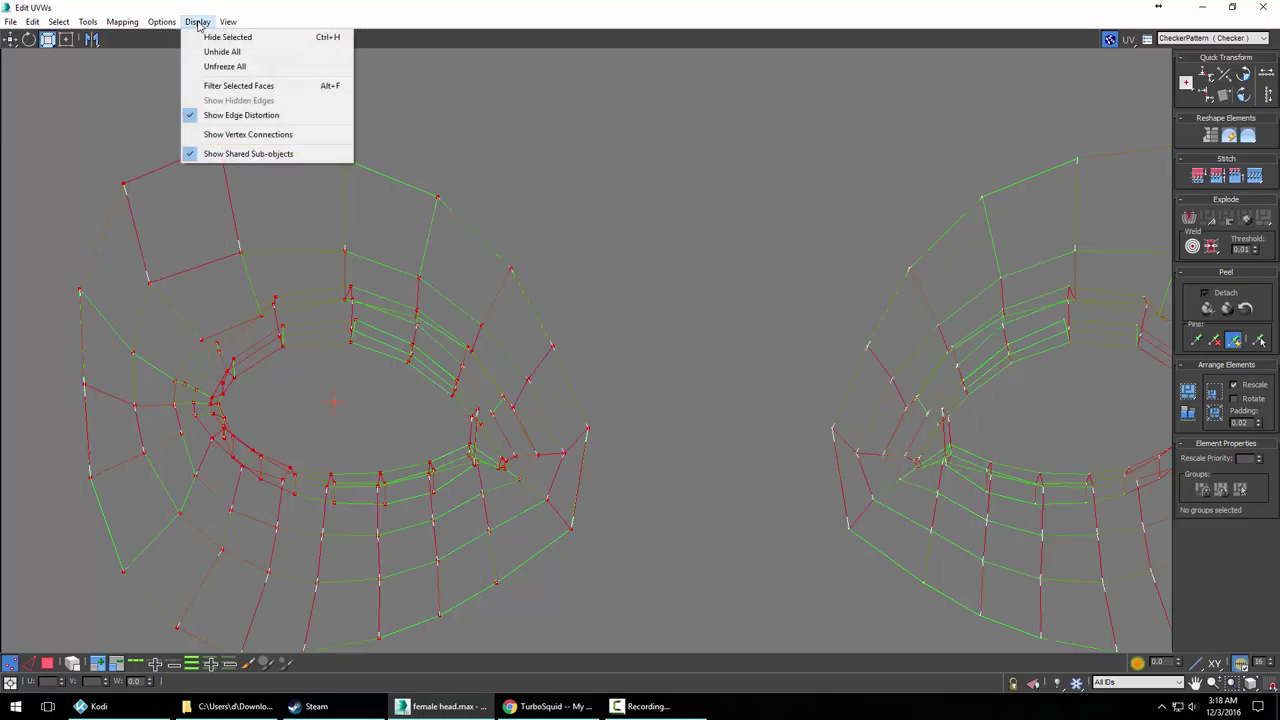
pyautogui.click(224, 117)
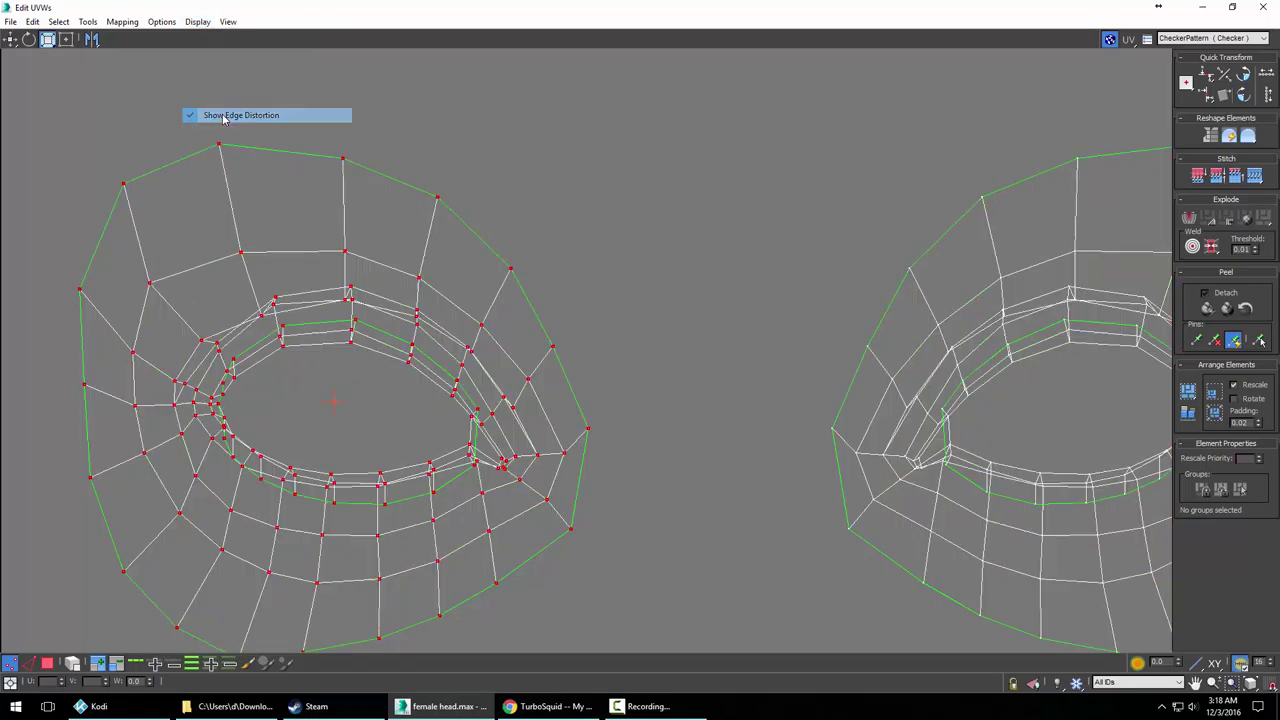
pyautogui.click(228, 22)
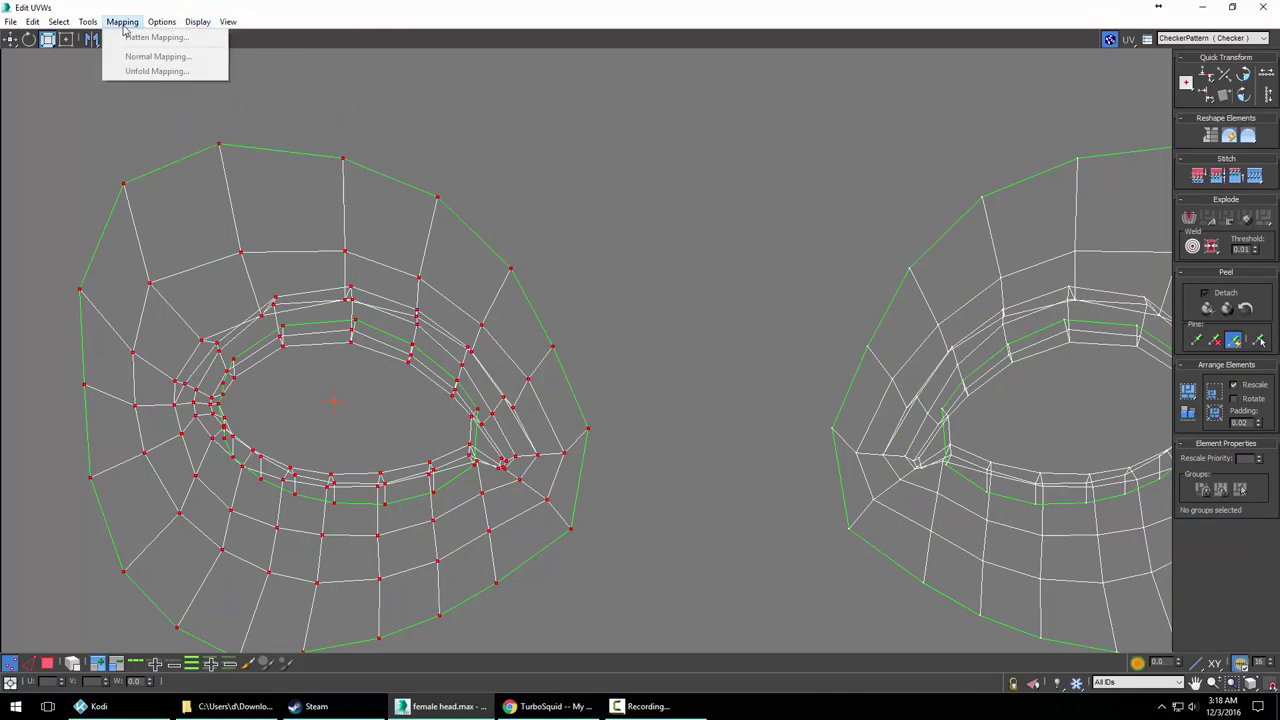
pyautogui.moveTo(88, 28)
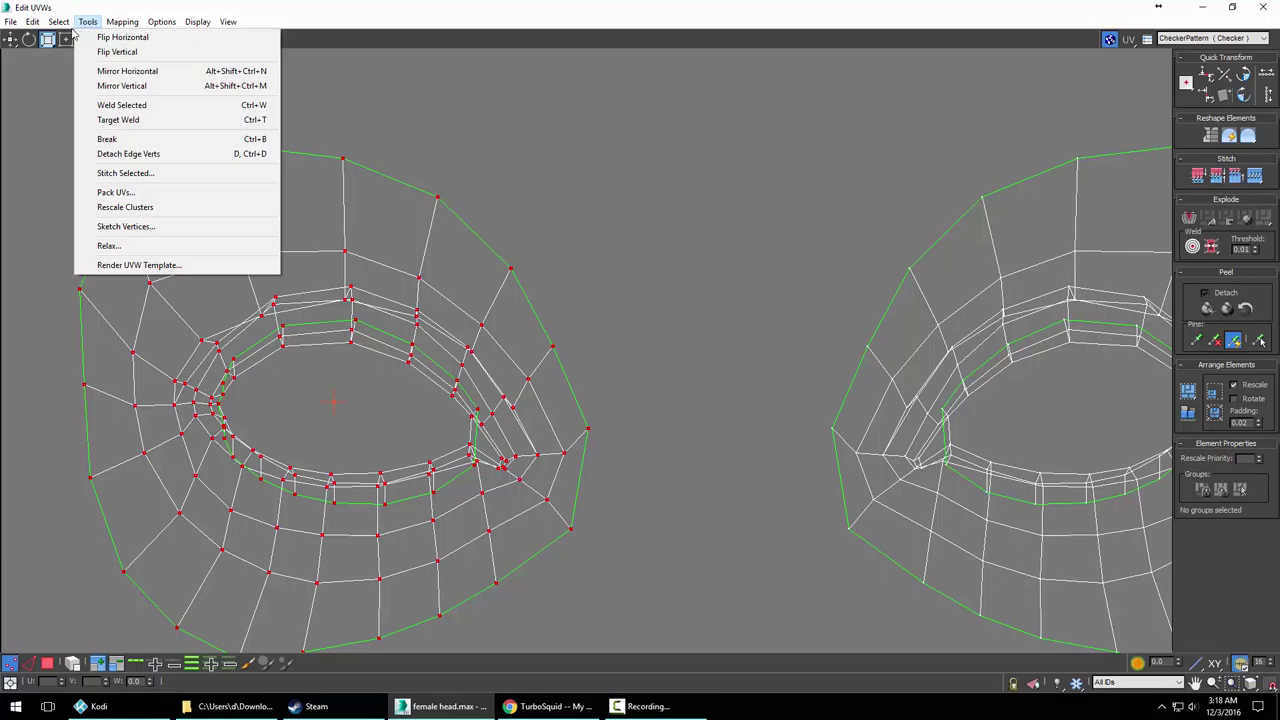
pyautogui.moveTo(35, 25)
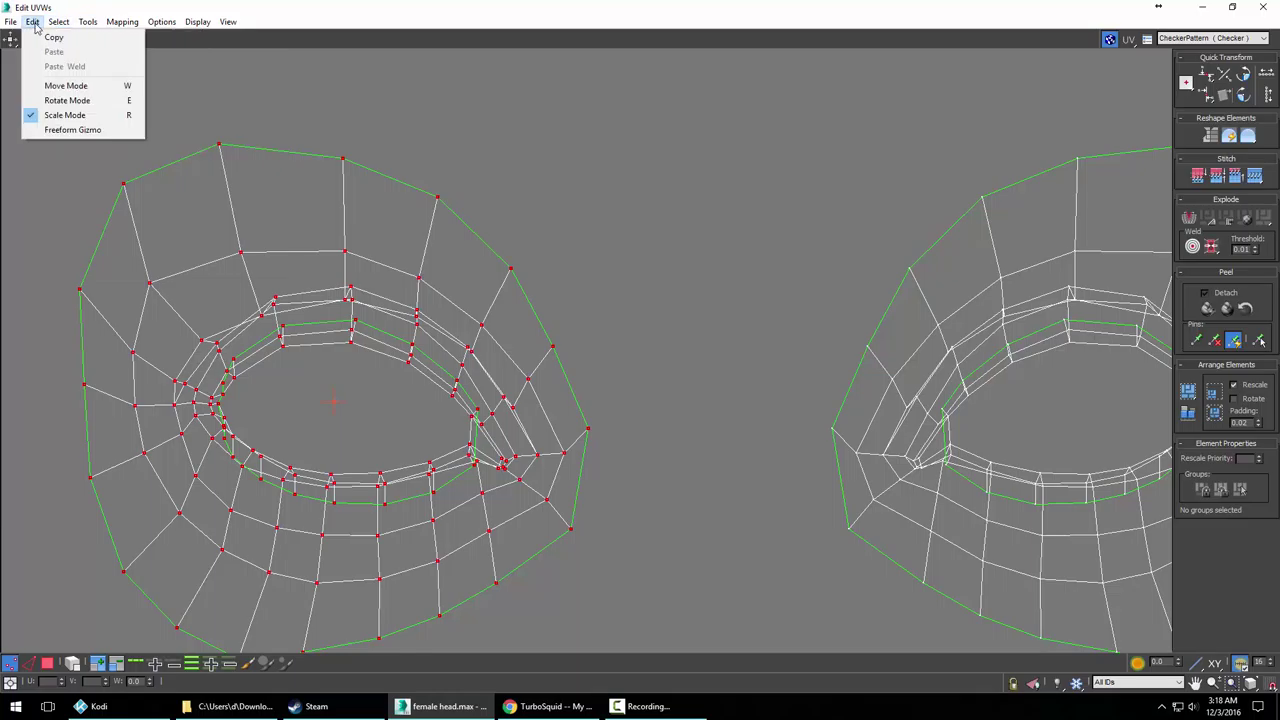
# Switch to polygon selection, select only the left eye shell in full, and start Peel mode on it
pyautogui.click(584, 175)
pyautogui.scroll(-2, 654, 231)
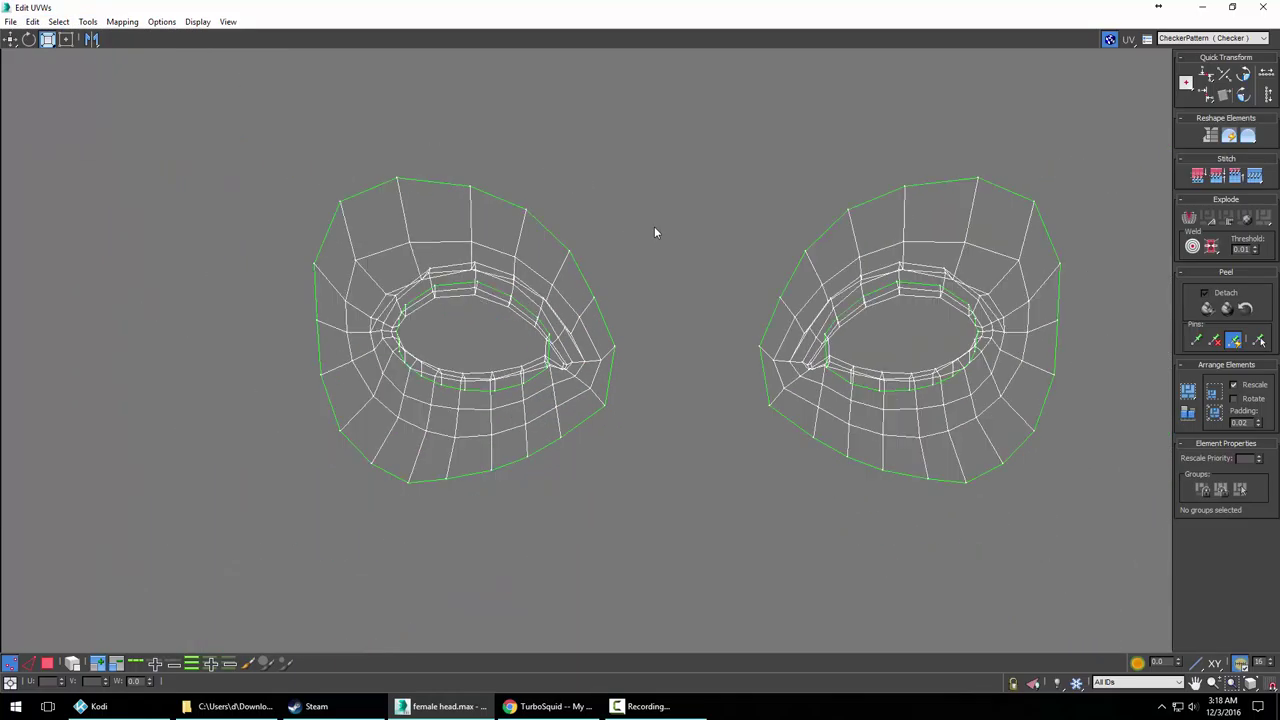
pyautogui.rightClick(535, 305)
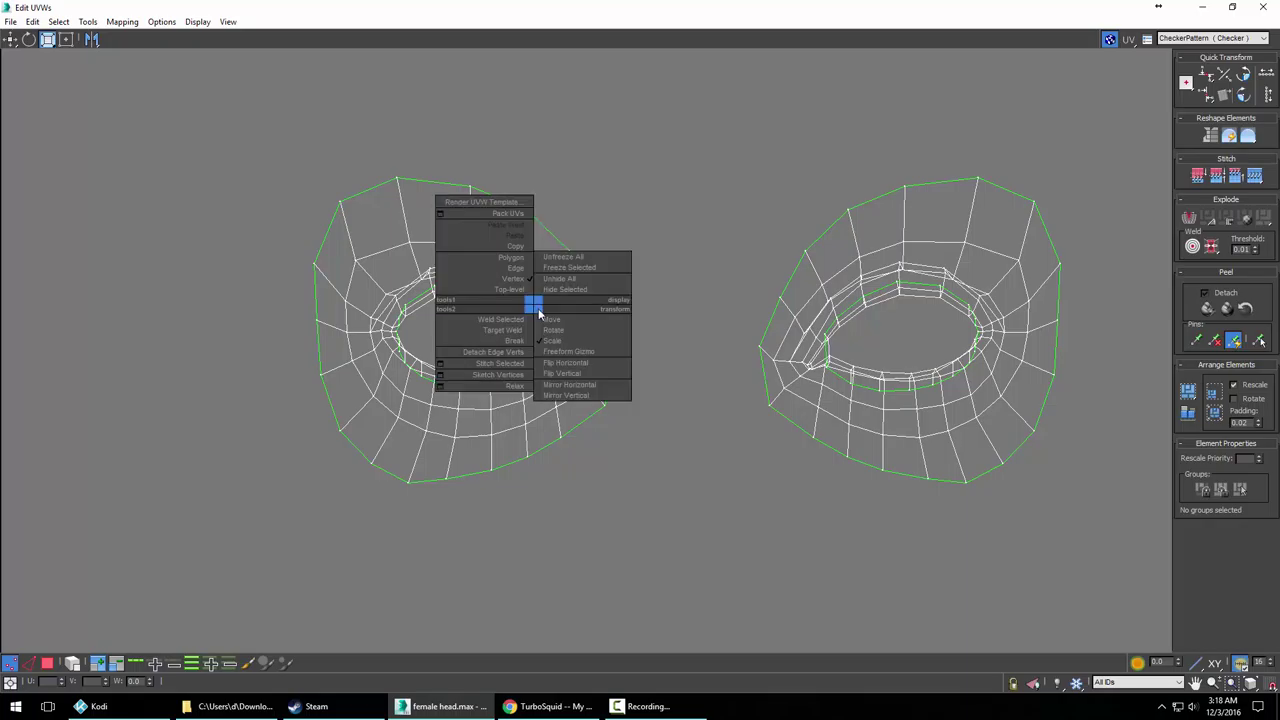
pyautogui.click(510, 257)
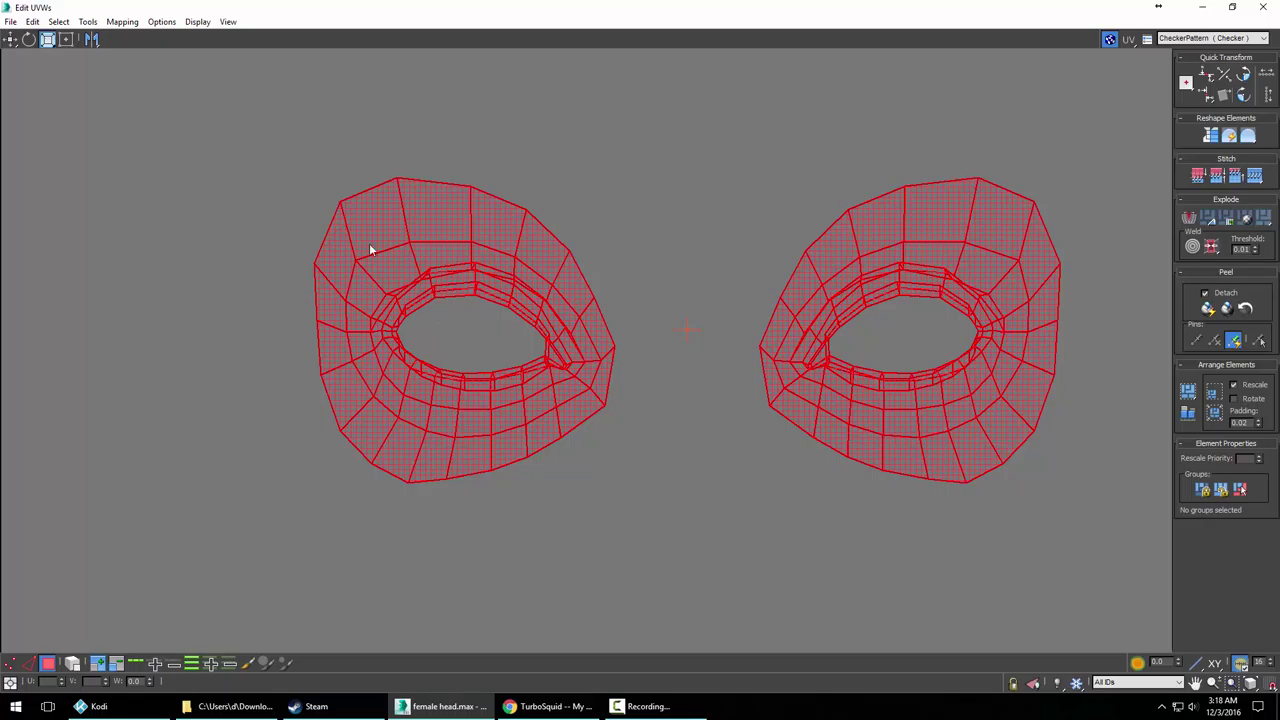
pyautogui.click(571, 297)
pyautogui.rightClick(564, 277)
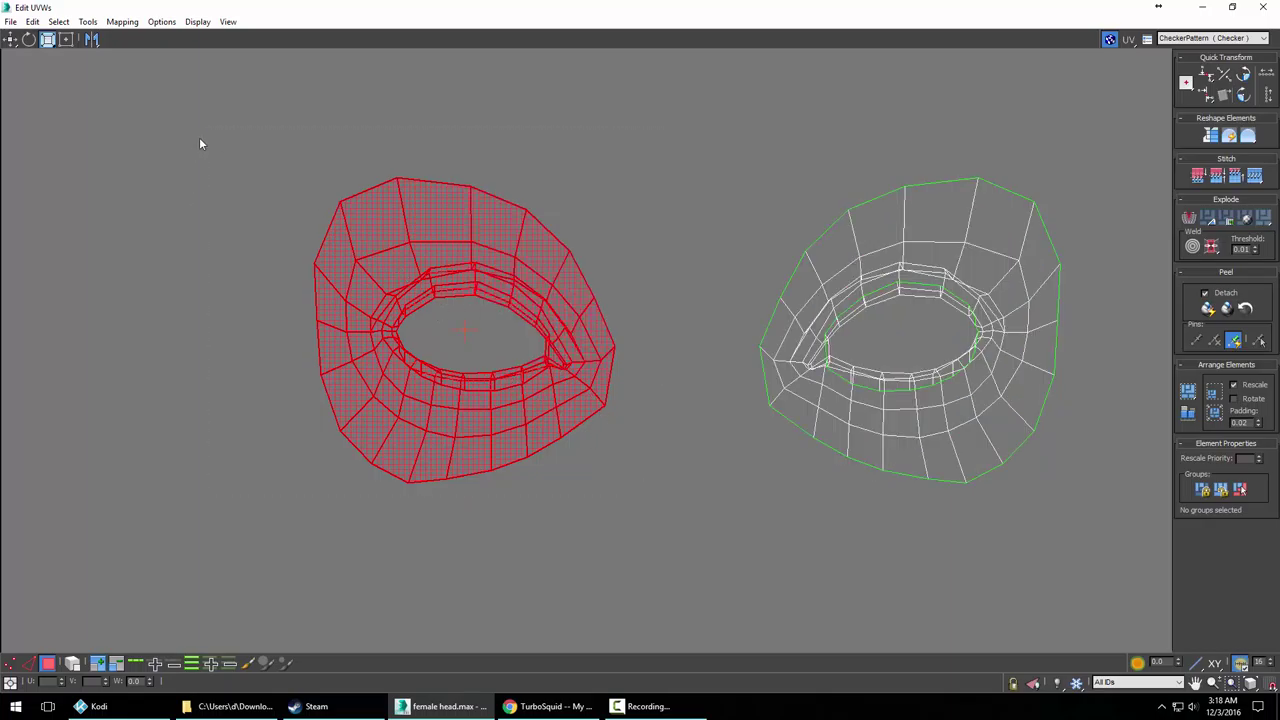
pyautogui.moveTo(192, 134); pyautogui.dragTo(670, 549)
pyautogui.click(1228, 310)
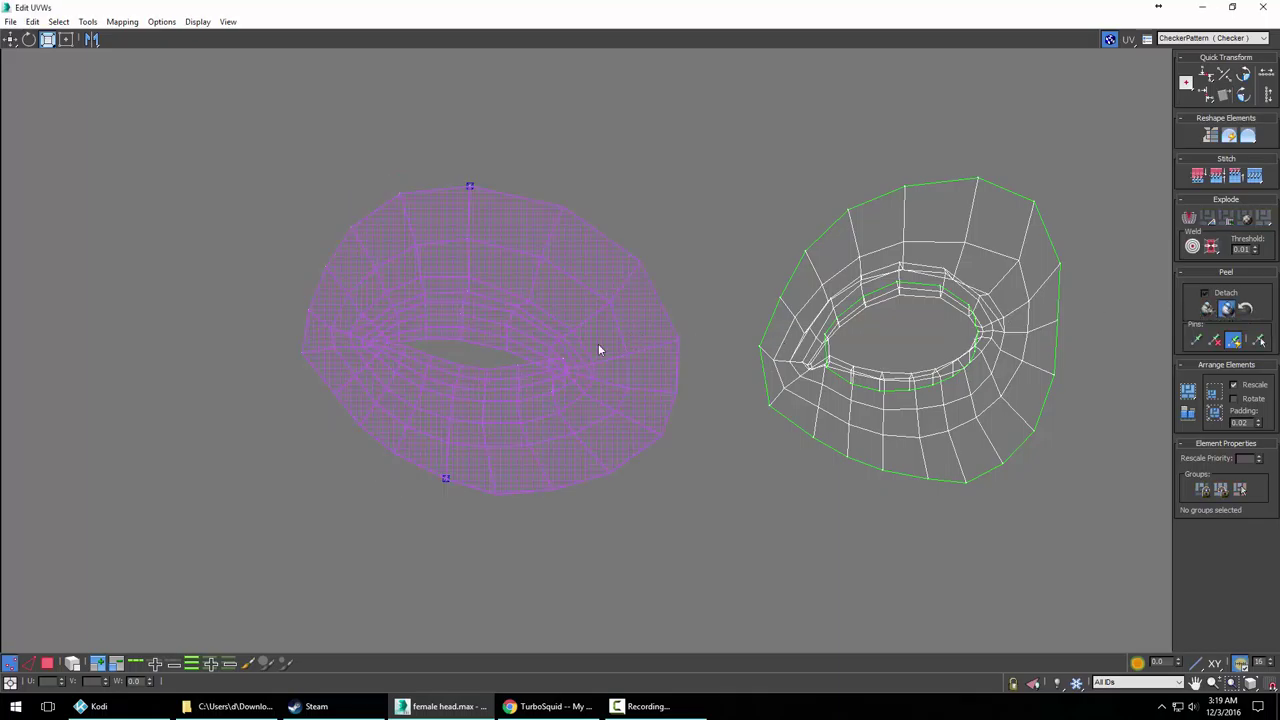
# Move the pin at the top of the peeled eye shell slightly sideways and down, and restart Peel mode
pyautogui.click(470, 186)
pyautogui.click(11, 40)
pyautogui.moveTo(468, 184)
pyautogui.mouseDown()
pyautogui.moveTo(494, 140)
pyautogui.moveTo(444, 192)
pyautogui.mouseUp()
pyautogui.moveTo(436, 244); pyautogui.dragTo(461, 184)
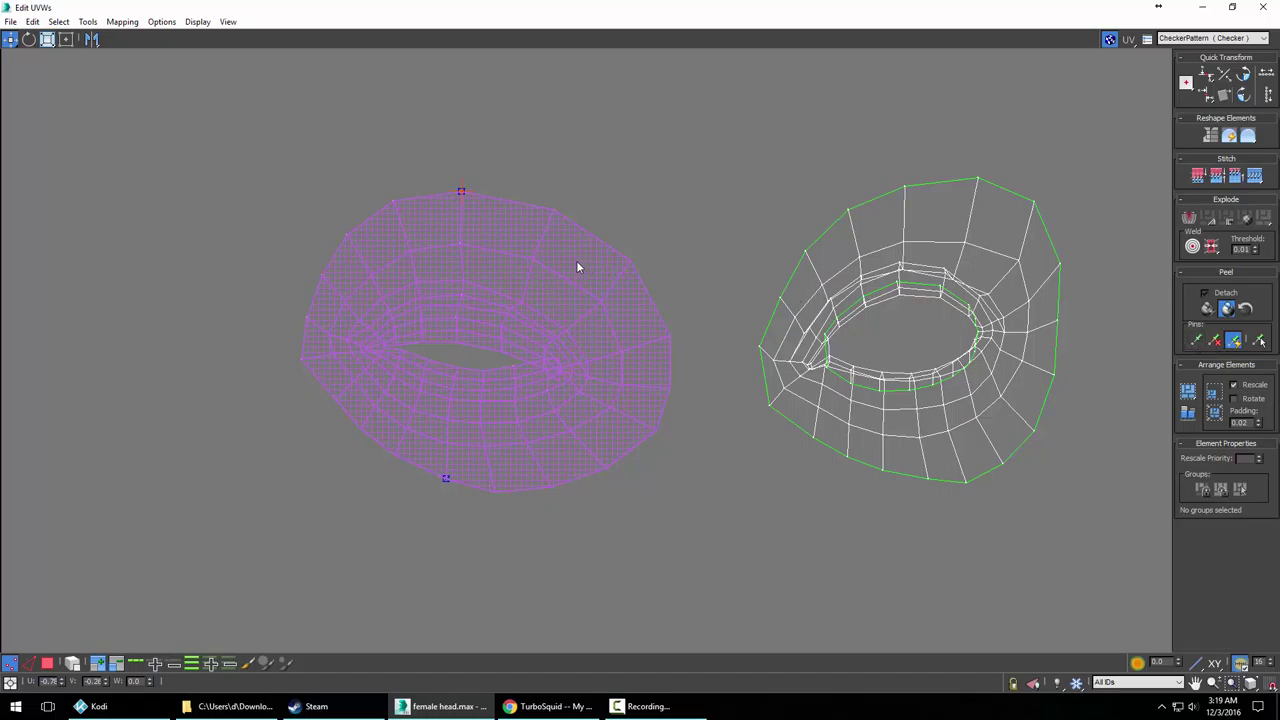
pyautogui.click(1227, 310)
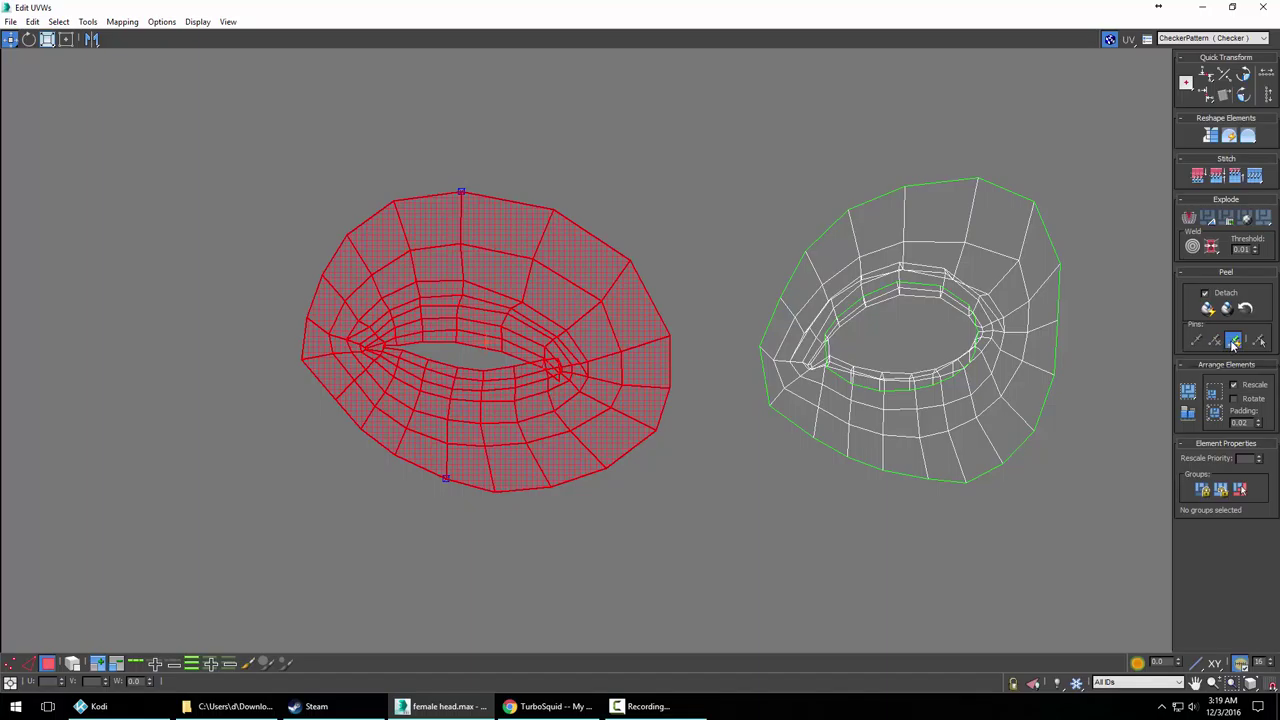
pyautogui.click(1227, 310)
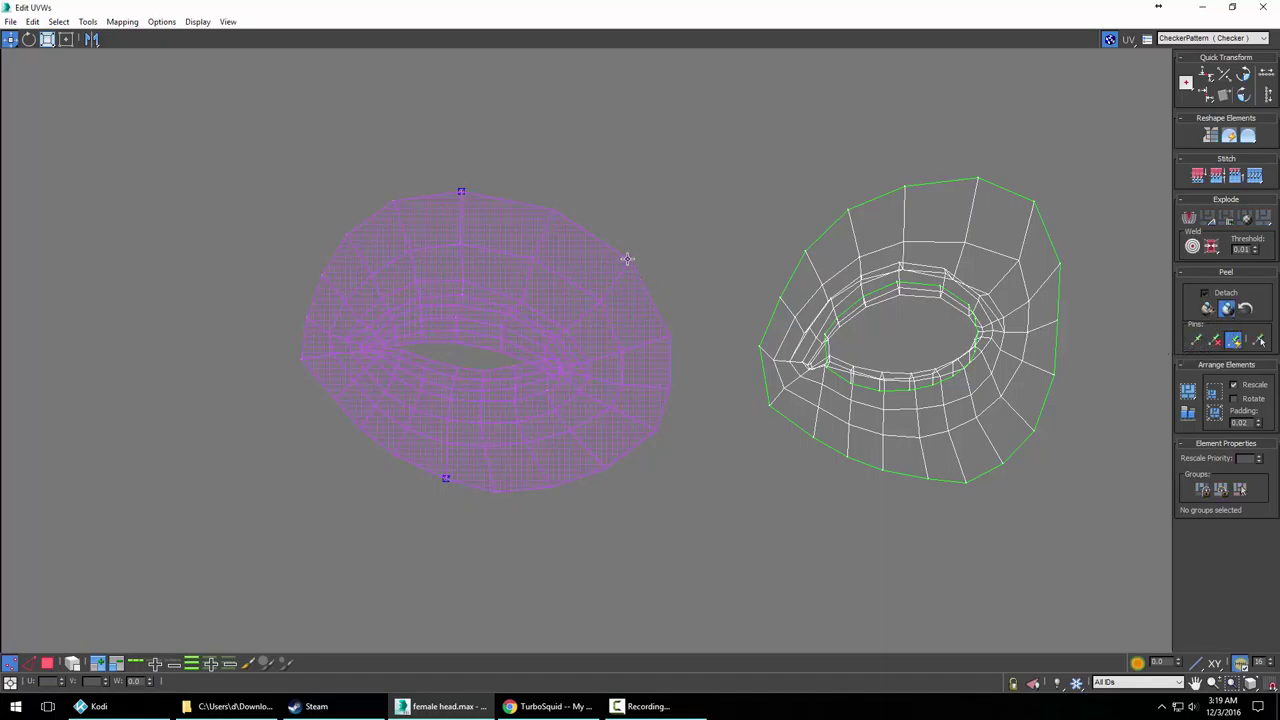
# Pin and shift vertices on the shell's right border, the right corner of the eye and above the upper lid to open the eye hole
pyautogui.moveTo(627, 259); pyautogui.dragTo(632, 264)
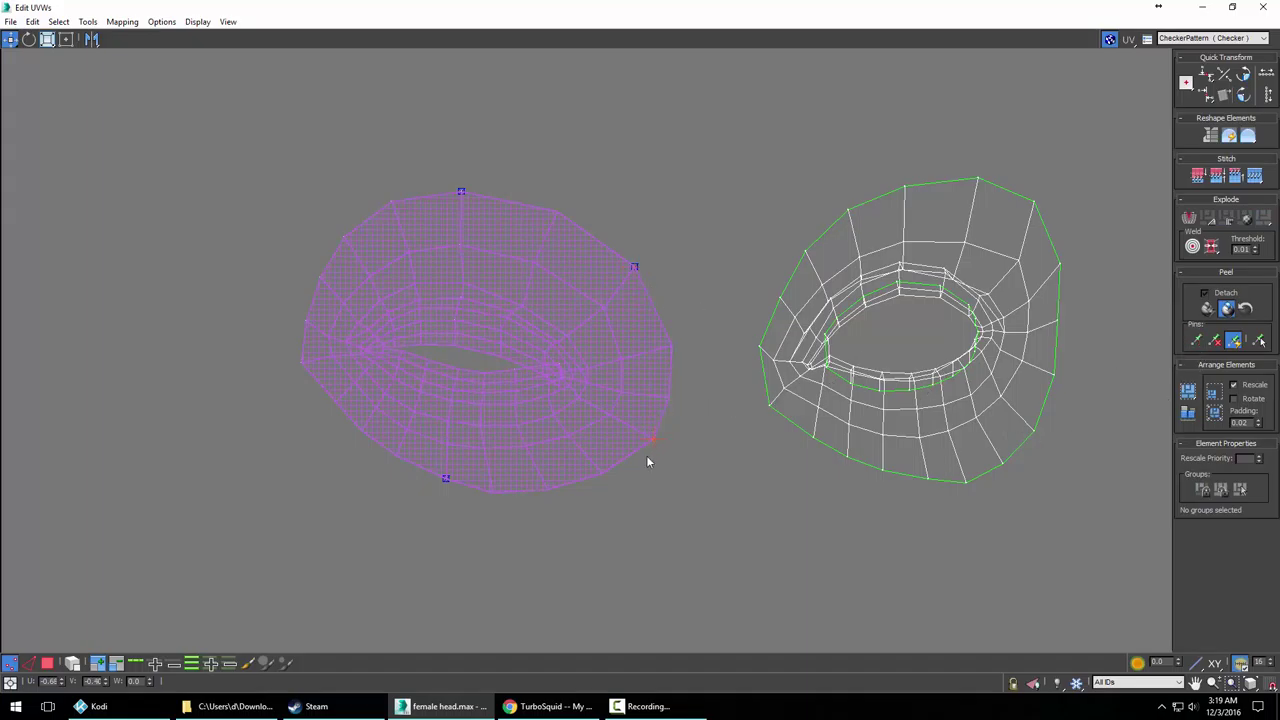
pyautogui.moveTo(654, 440); pyautogui.dragTo(621, 435)
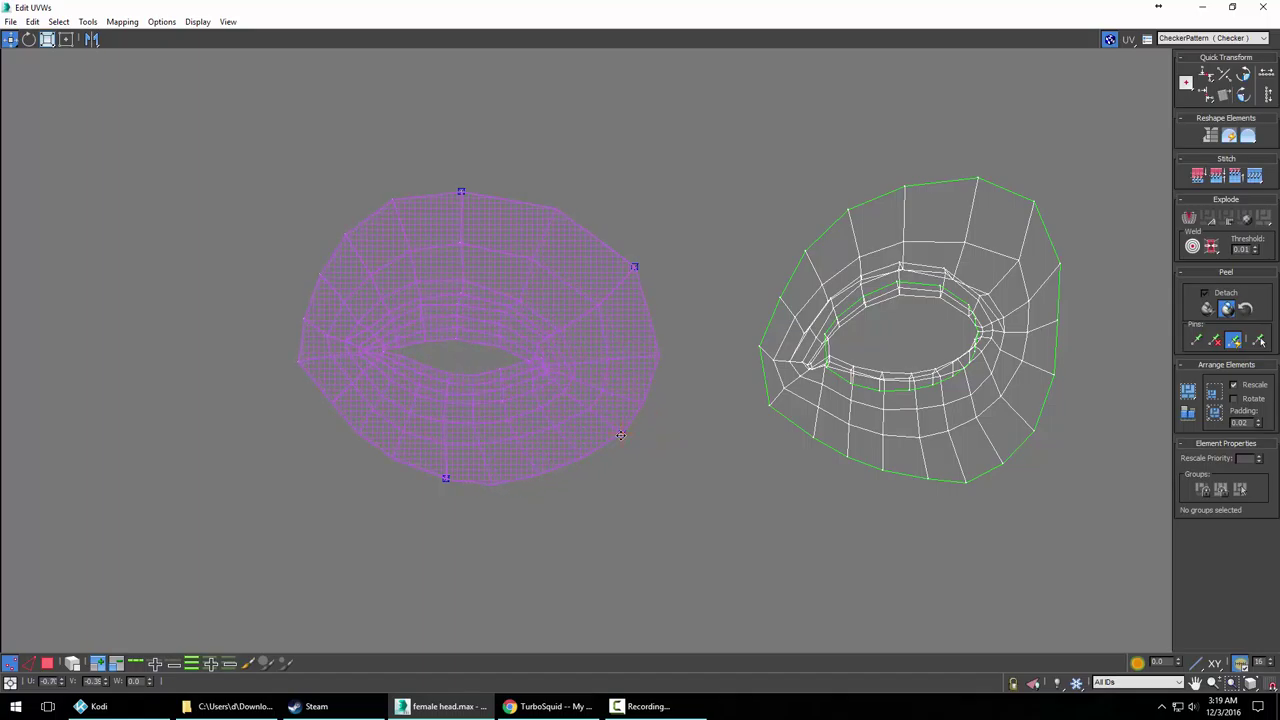
pyautogui.moveTo(561, 336); pyautogui.dragTo(524, 362)
pyautogui.click(539, 349)
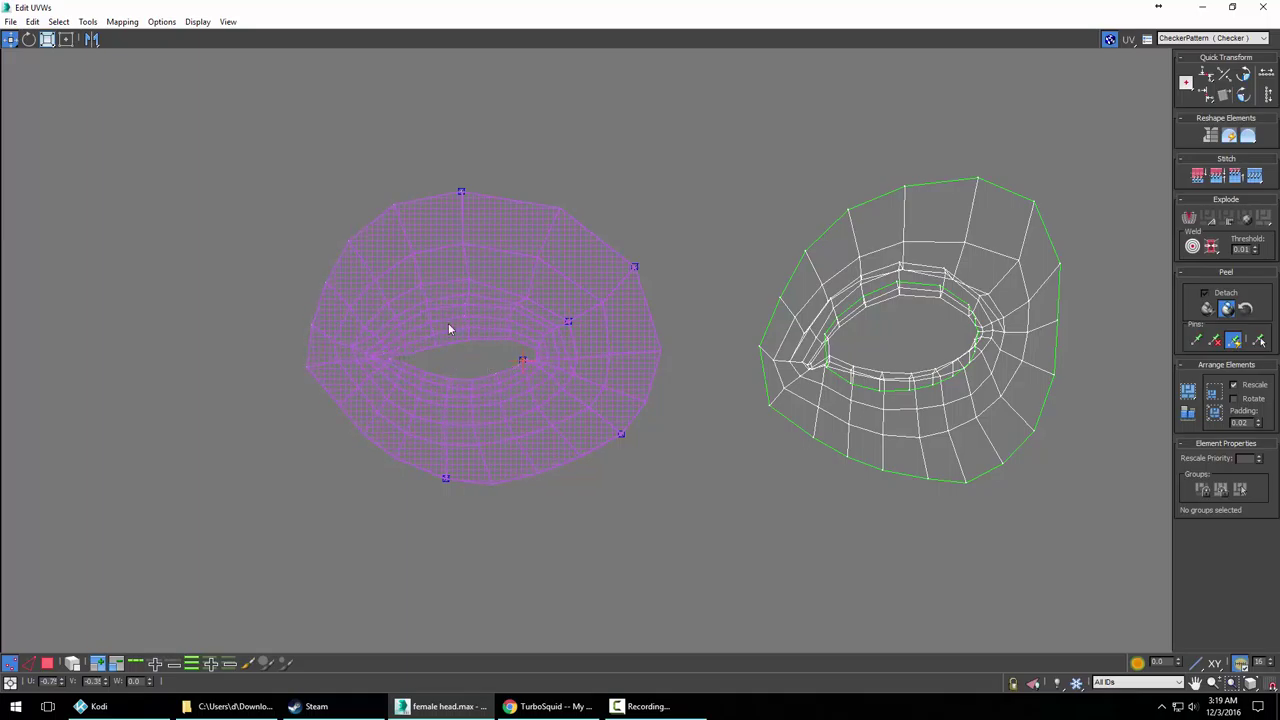
pyautogui.click(466, 274)
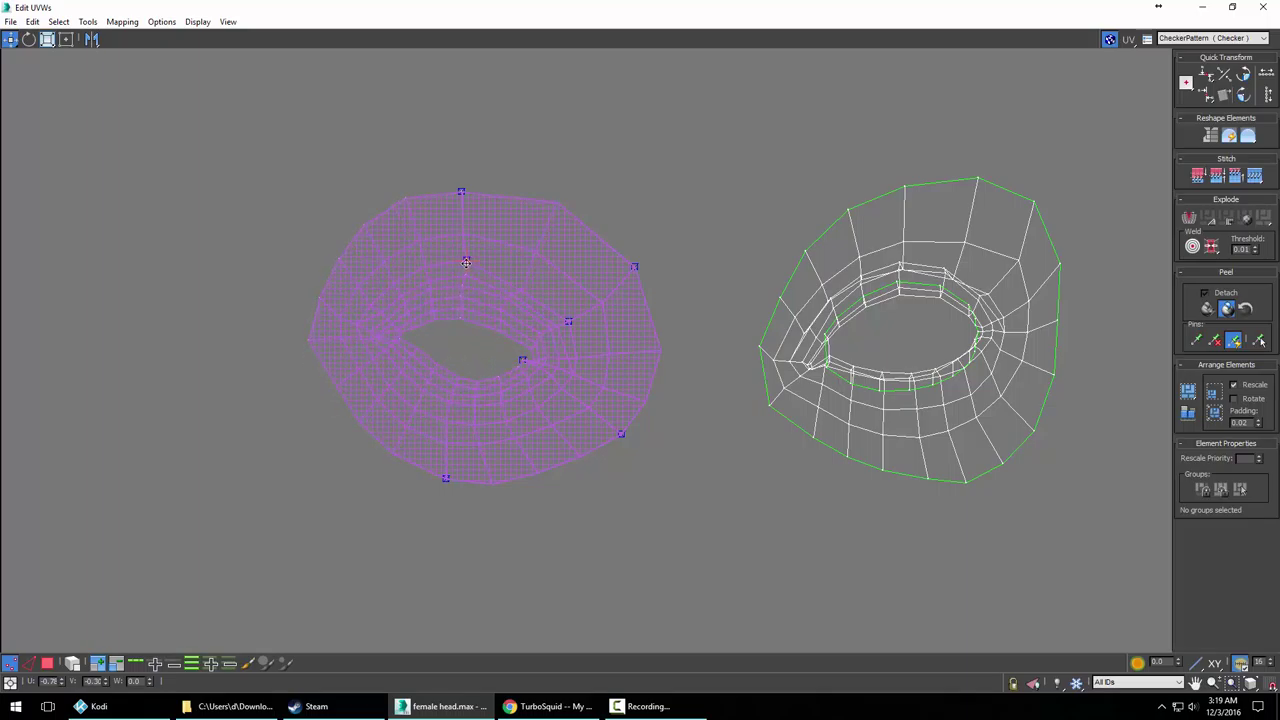
pyautogui.moveTo(466, 262); pyautogui.dragTo(469, 265)
# Pin vertices around the left corner of the eye opening and pull them up and outward to widen it
pyautogui.click(400, 348)
pyautogui.moveTo(401, 347); pyautogui.dragTo(397, 304)
pyautogui.click(402, 331)
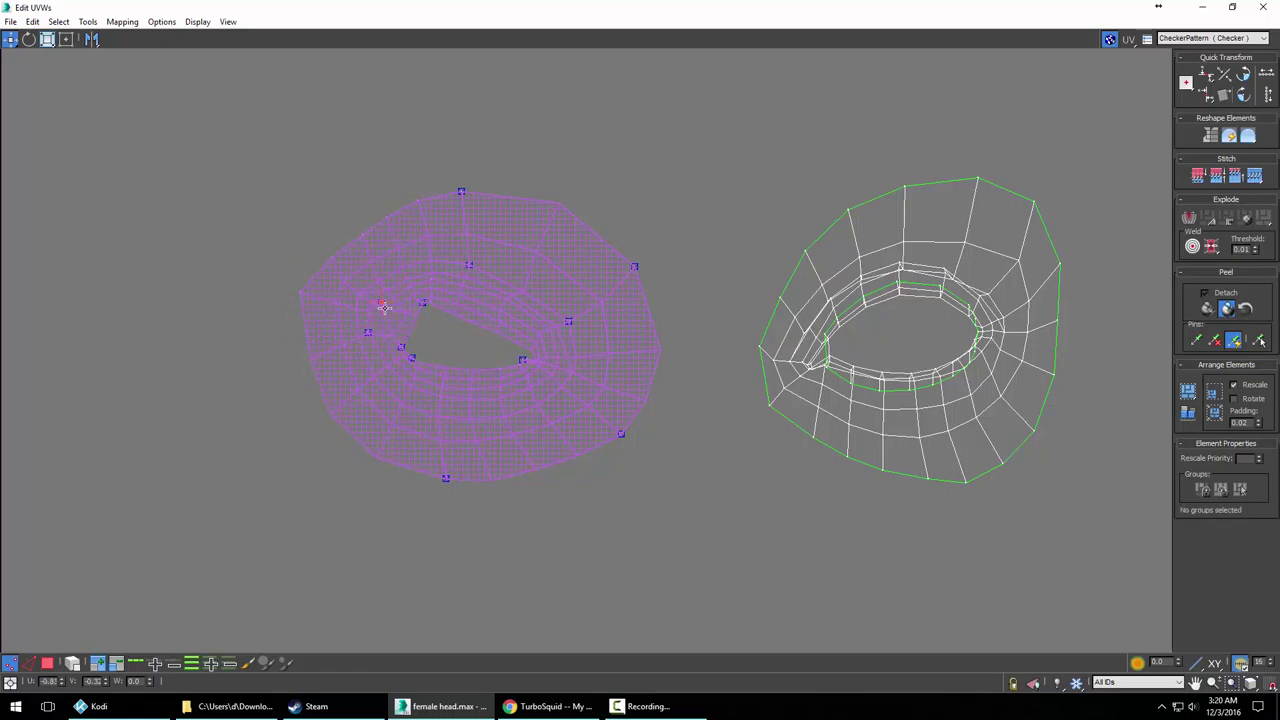
pyautogui.moveTo(406, 328); pyautogui.dragTo(355, 275)
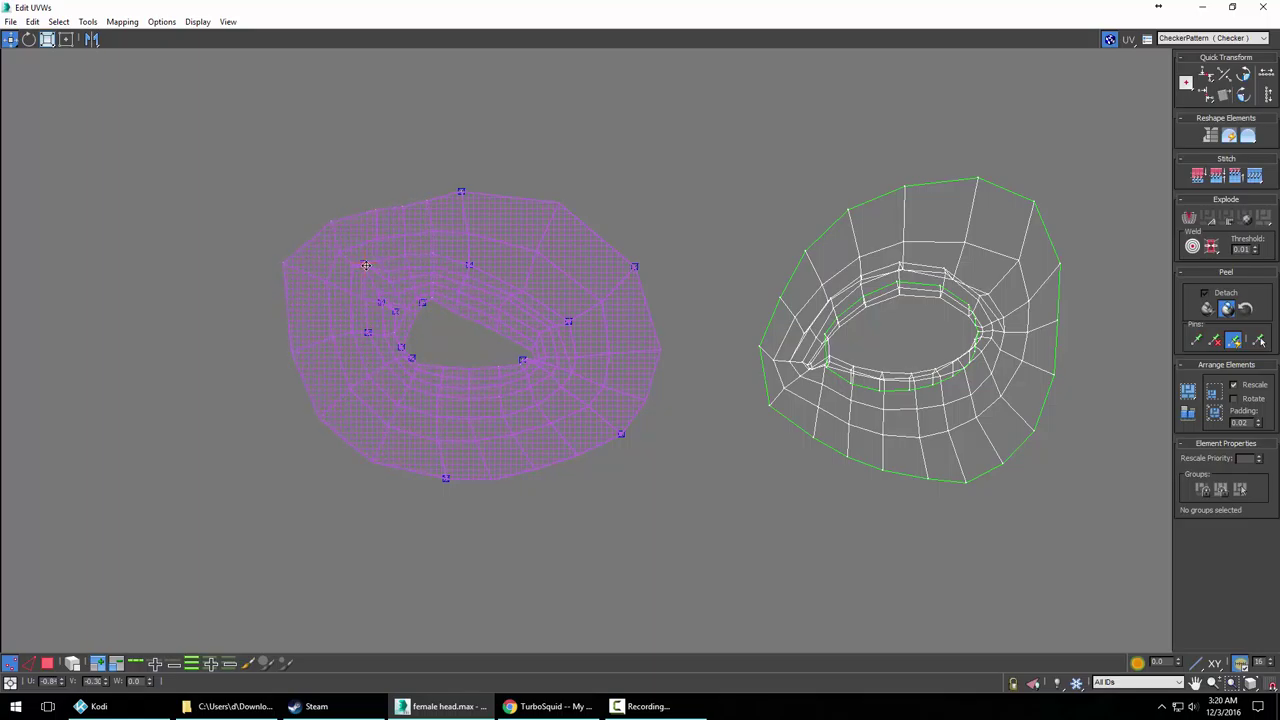
# Reposition the pinned vertices beside the left eye corner to untangle the overlapping edge loops
pyautogui.scroll(5, 420, 312)
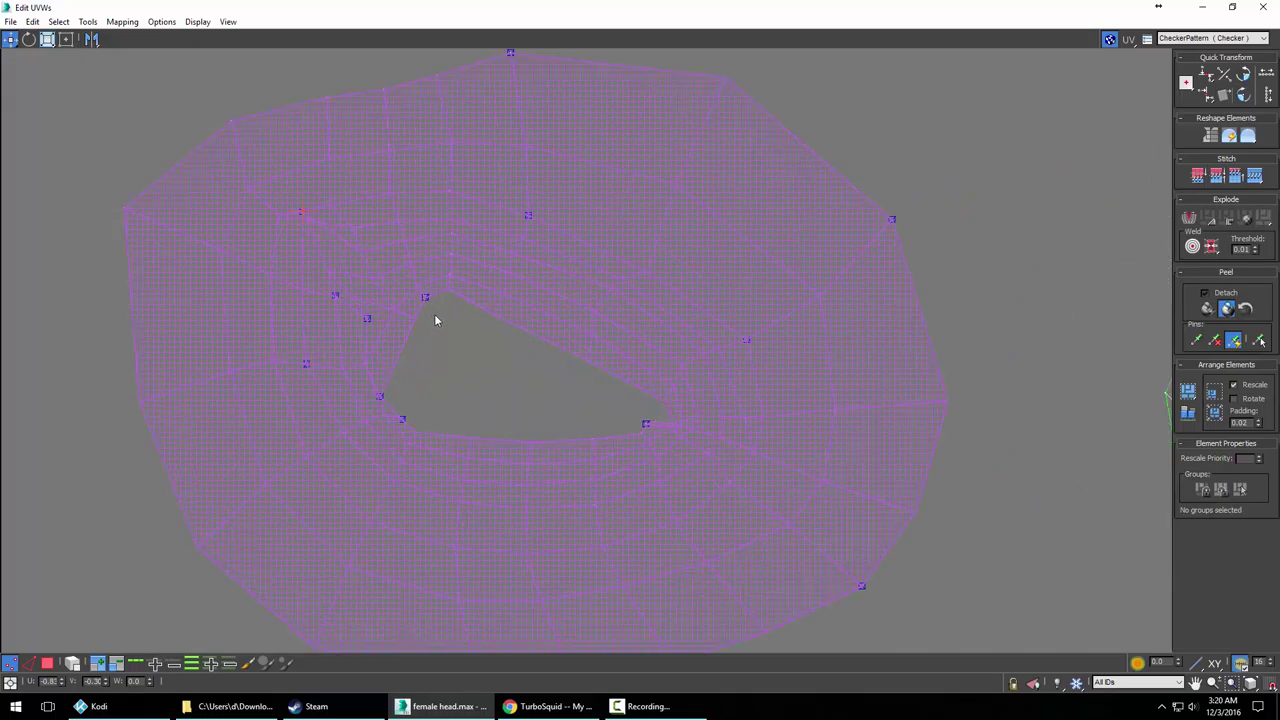
pyautogui.moveTo(437, 320); pyautogui.dragTo(781, 365, button='middle')
pyautogui.scroll(2, 781, 365)
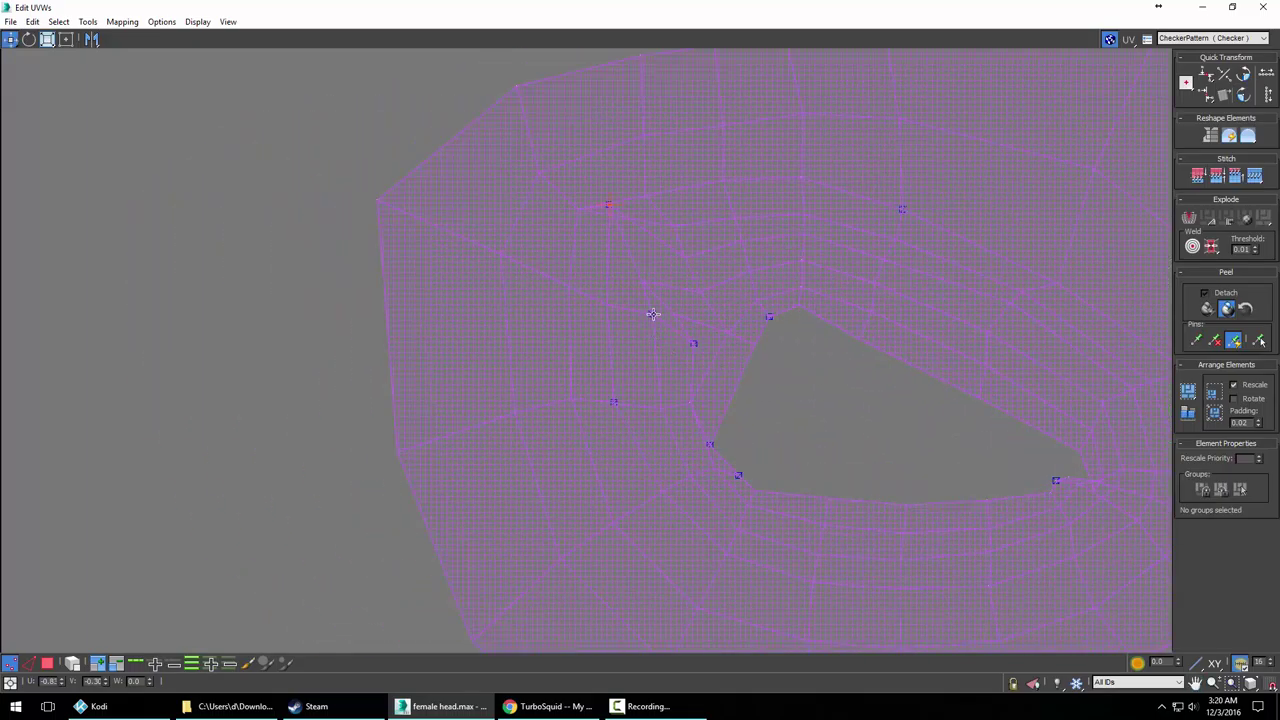
pyautogui.moveTo(651, 317); pyautogui.dragTo(625, 340)
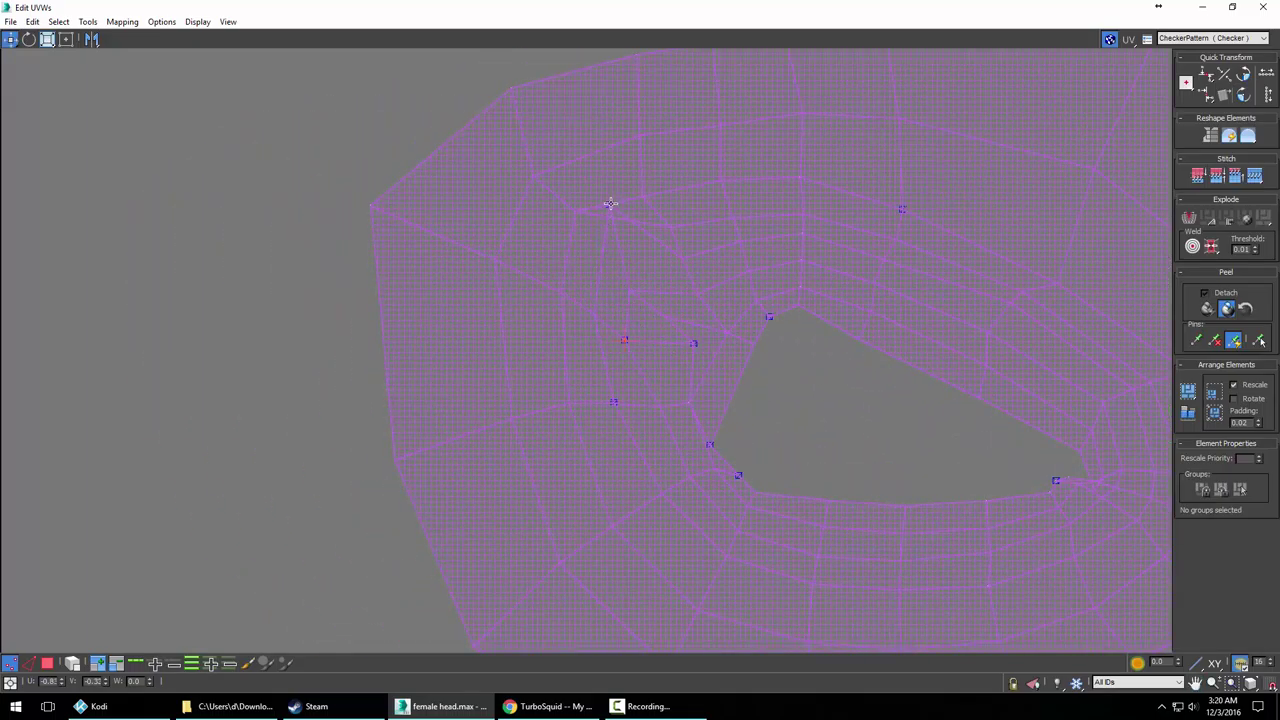
pyautogui.moveTo(609, 204); pyautogui.dragTo(671, 337)
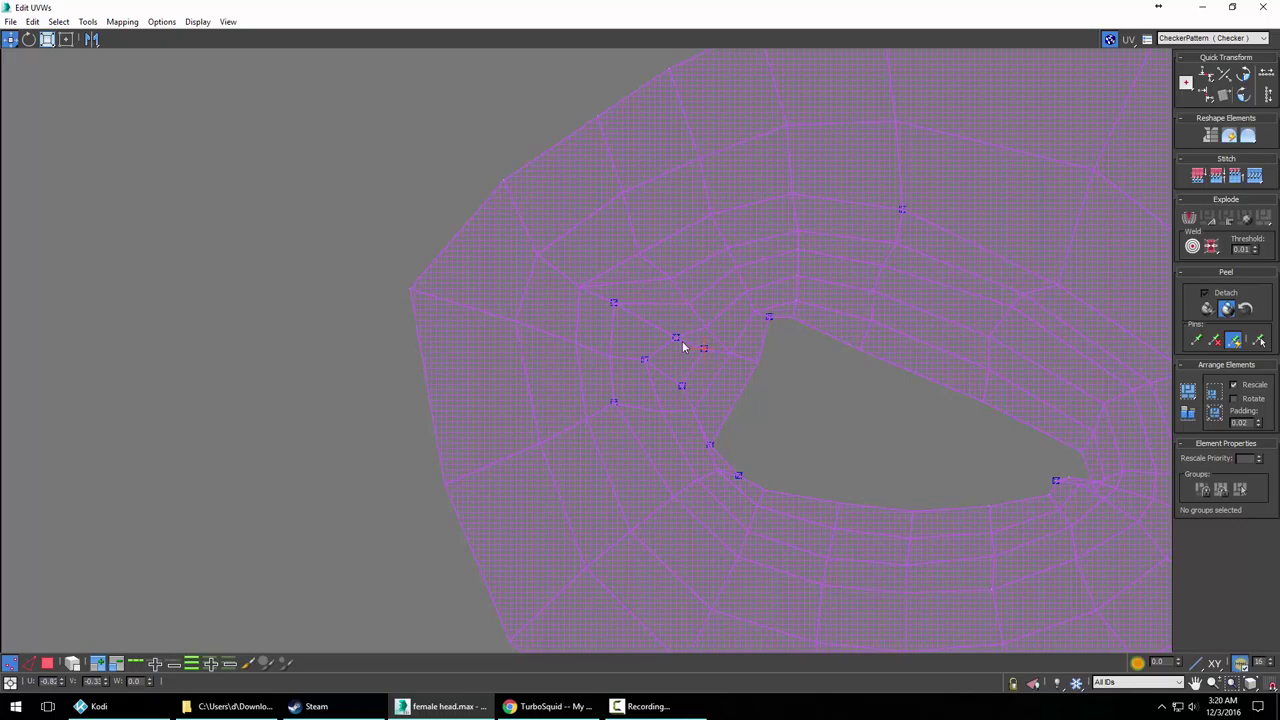
pyautogui.moveTo(612, 301); pyautogui.dragTo(699, 307)
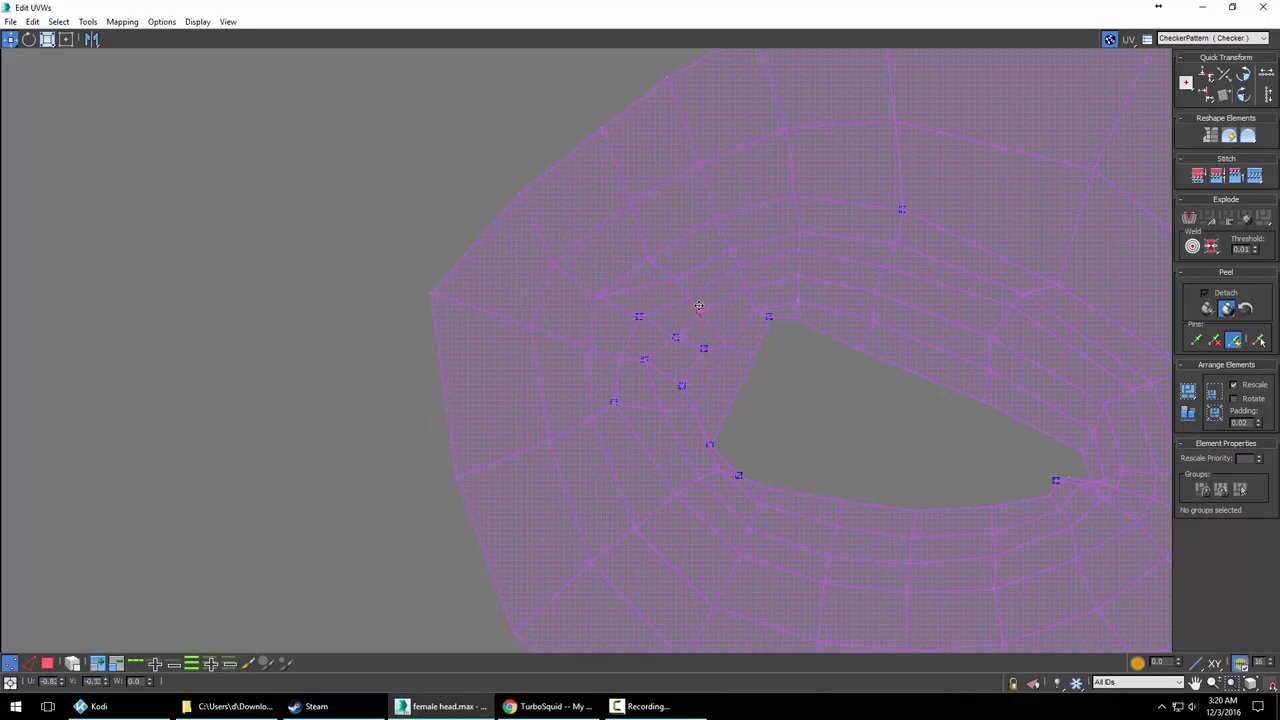
# Pin and adjust the vertices along the opening's upper-left rim and the adjacent edge loops to round off the lid
pyautogui.click(721, 356)
pyautogui.moveTo(768, 317); pyautogui.dragTo(770, 351)
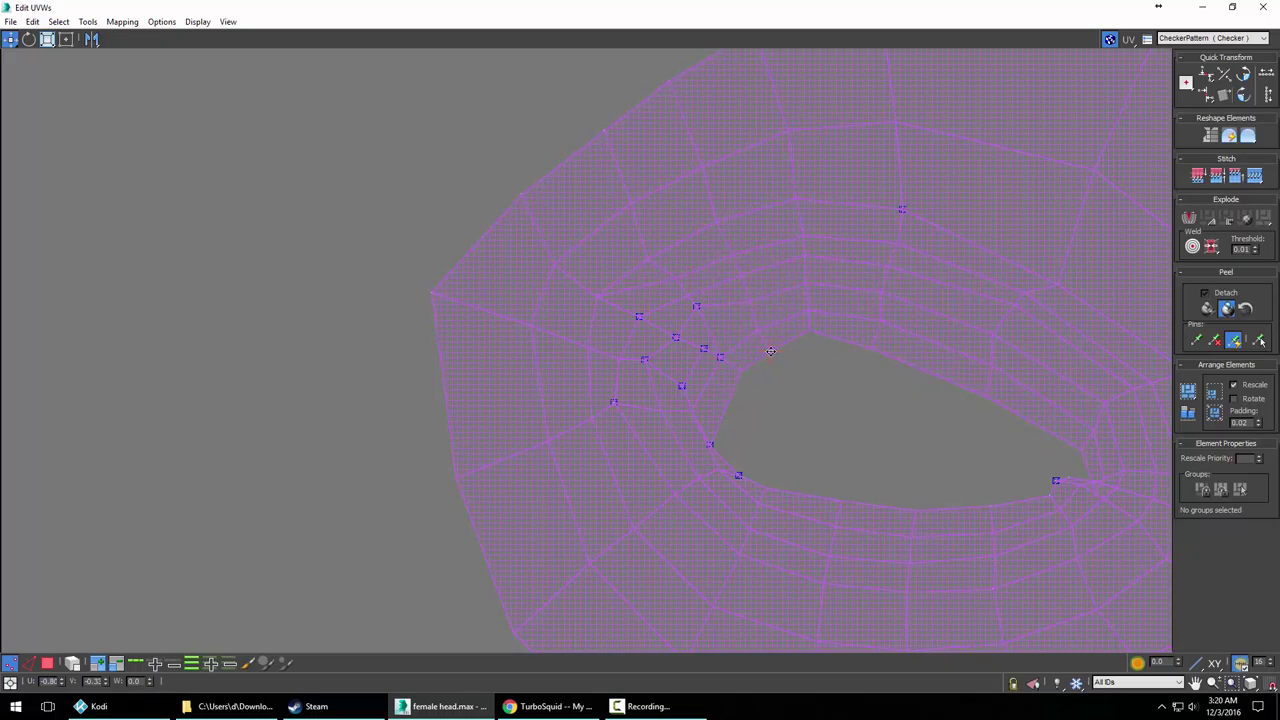
pyautogui.click(746, 286)
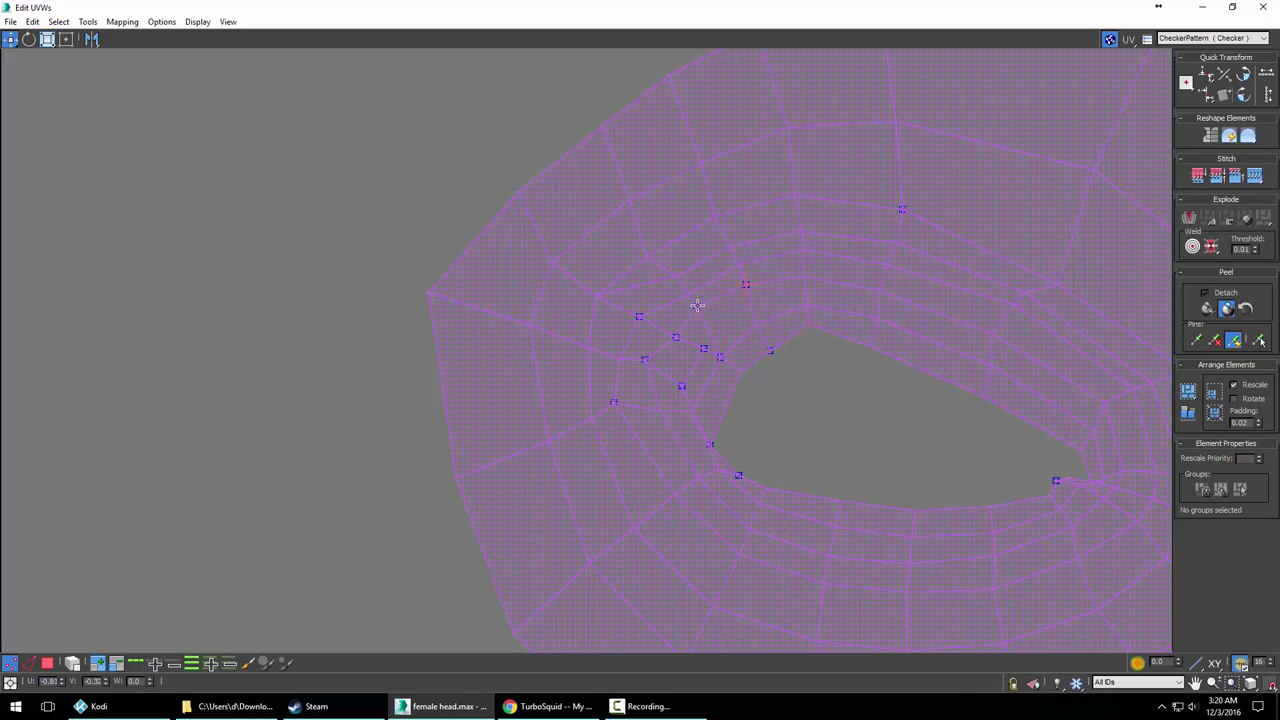
pyautogui.moveTo(700, 314); pyautogui.dragTo(700, 363)
pyautogui.click(717, 370)
pyautogui.moveTo(701, 361); pyautogui.dragTo(691, 368)
# Lower the pinned loop vertices left of the eye corner and pin further vertices above it to even the spacing
pyautogui.click(677, 387)
pyautogui.moveTo(688, 415); pyautogui.dragTo(664, 424)
pyautogui.moveTo(616, 402); pyautogui.dragTo(614, 420)
pyautogui.moveTo(645, 360); pyautogui.dragTo(645, 376)
pyautogui.moveTo(638, 322); pyautogui.dragTo(665, 270)
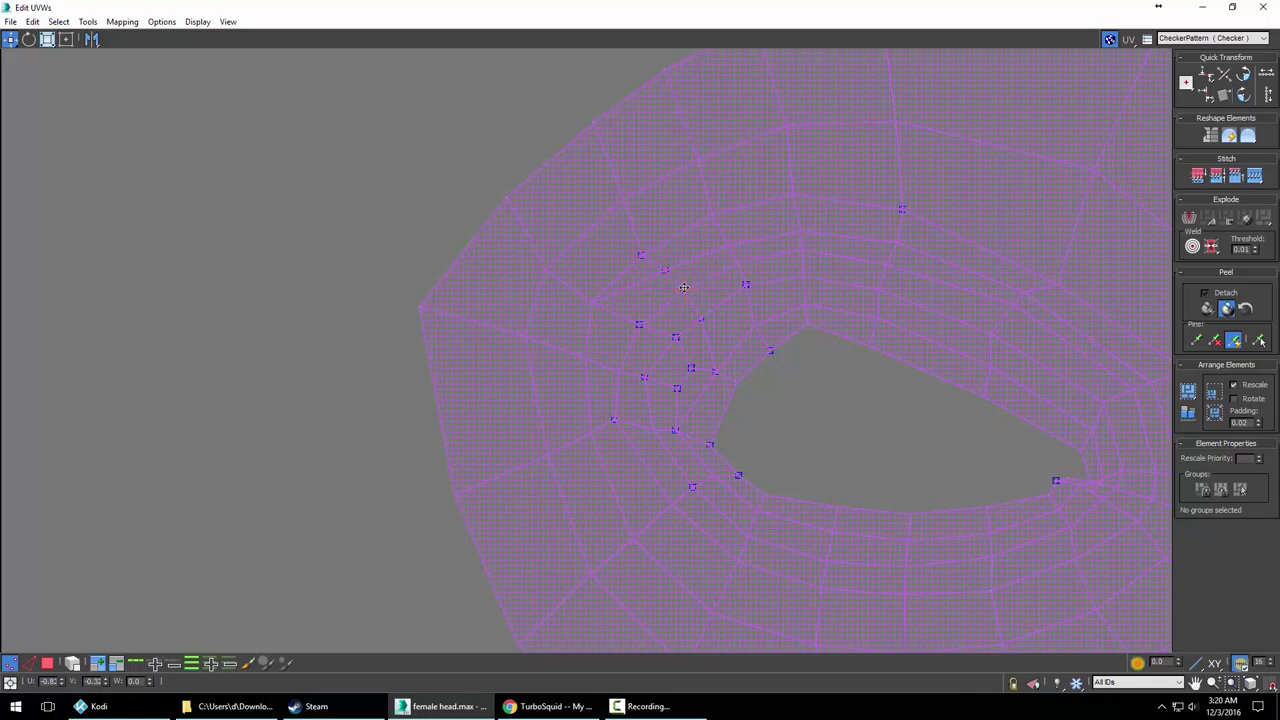
# Pin the vertices around the right corner of the eye opening and spread them to untangle the corner
pyautogui.scroll(-2, 799, 322)
pyautogui.scroll(6, 829, 349)
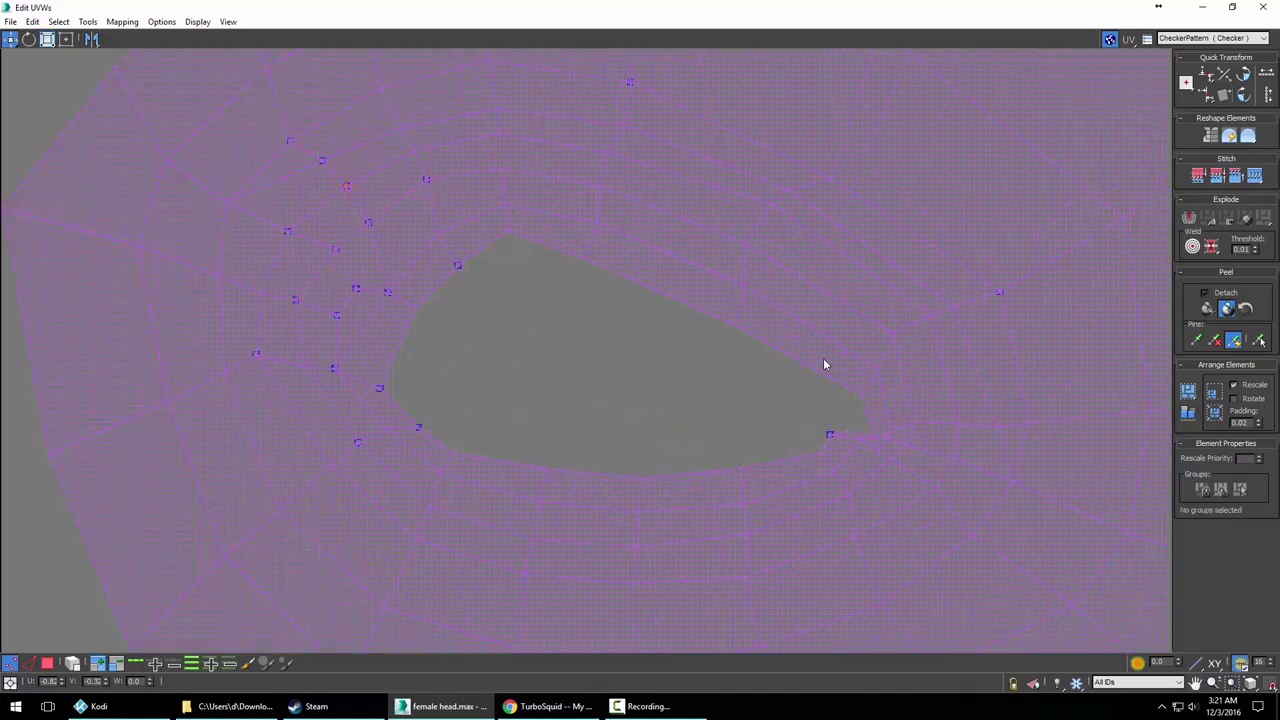
pyautogui.click(898, 453)
pyautogui.moveTo(898, 453); pyautogui.dragTo(894, 386)
pyautogui.click(883, 460)
pyautogui.click(899, 417)
pyautogui.click(916, 437)
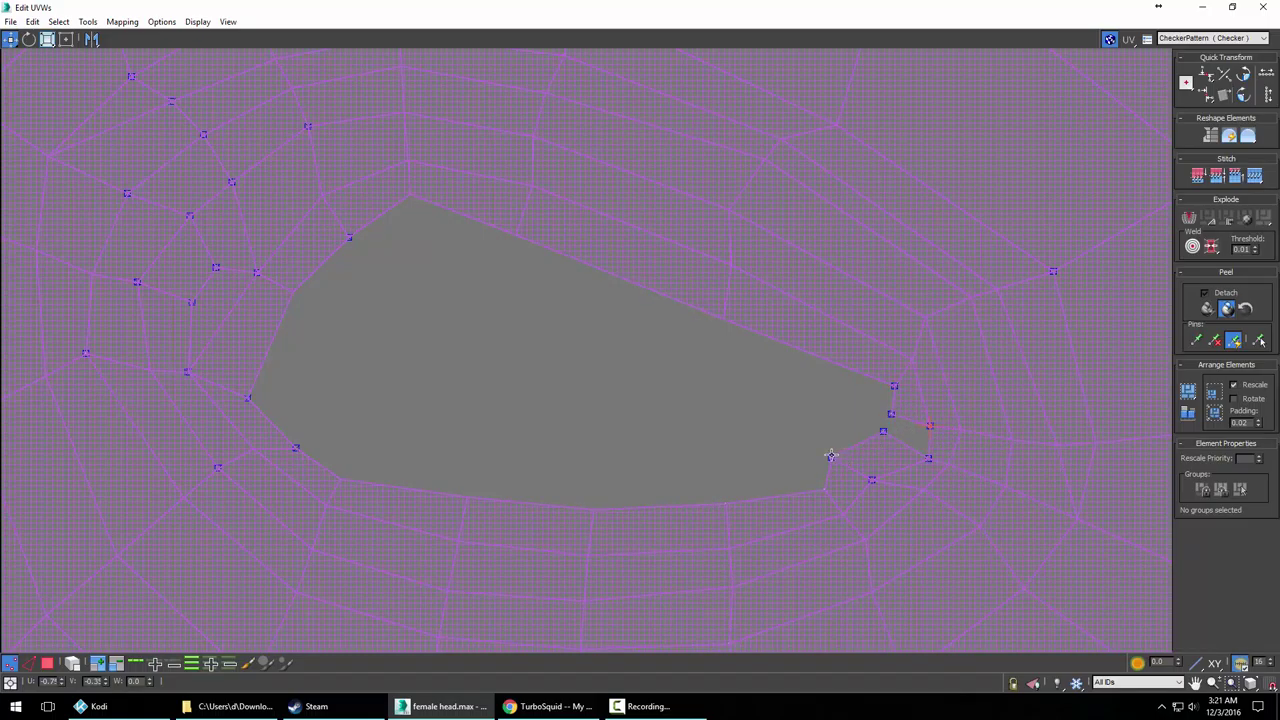
# Lower the pinned vertices along the bottom rim beside the right eye corner to even out the edge loops
pyautogui.moveTo(832, 456); pyautogui.dragTo(825, 518)
pyautogui.moveTo(873, 481); pyautogui.dragTo(872, 489)
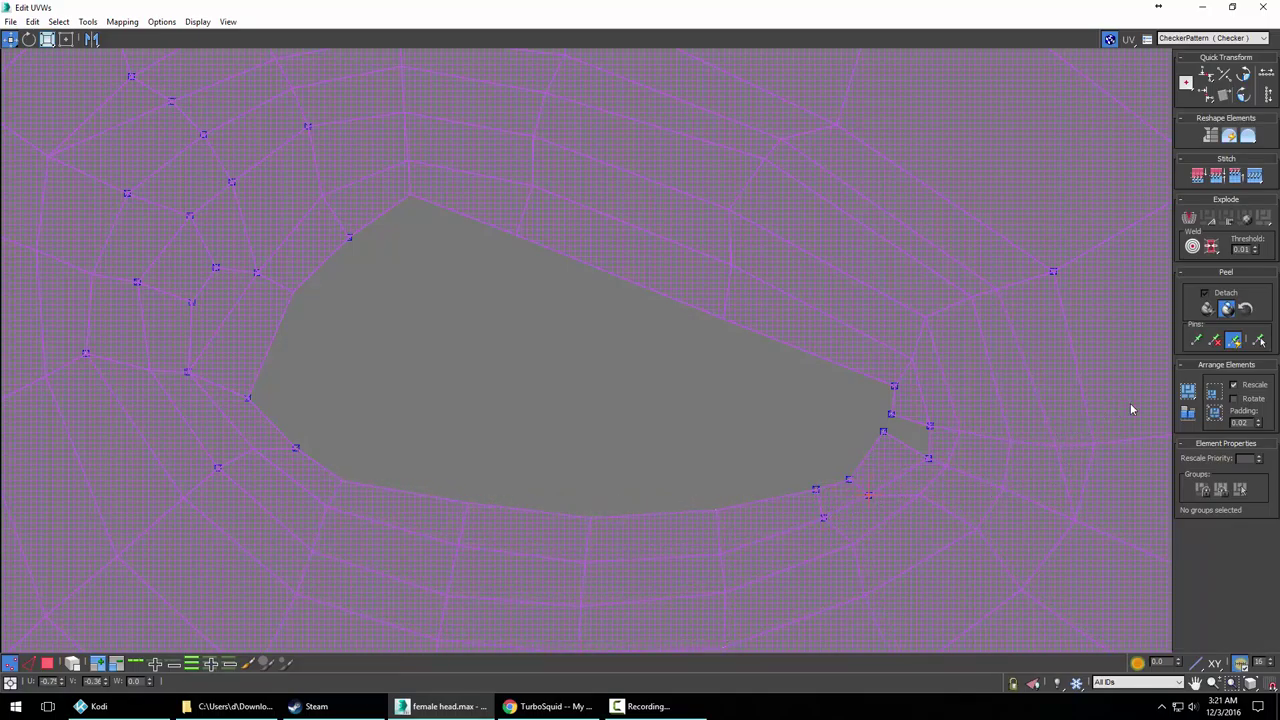
pyautogui.click(1216, 344)
pyautogui.moveTo(886, 462); pyautogui.dragTo(873, 500)
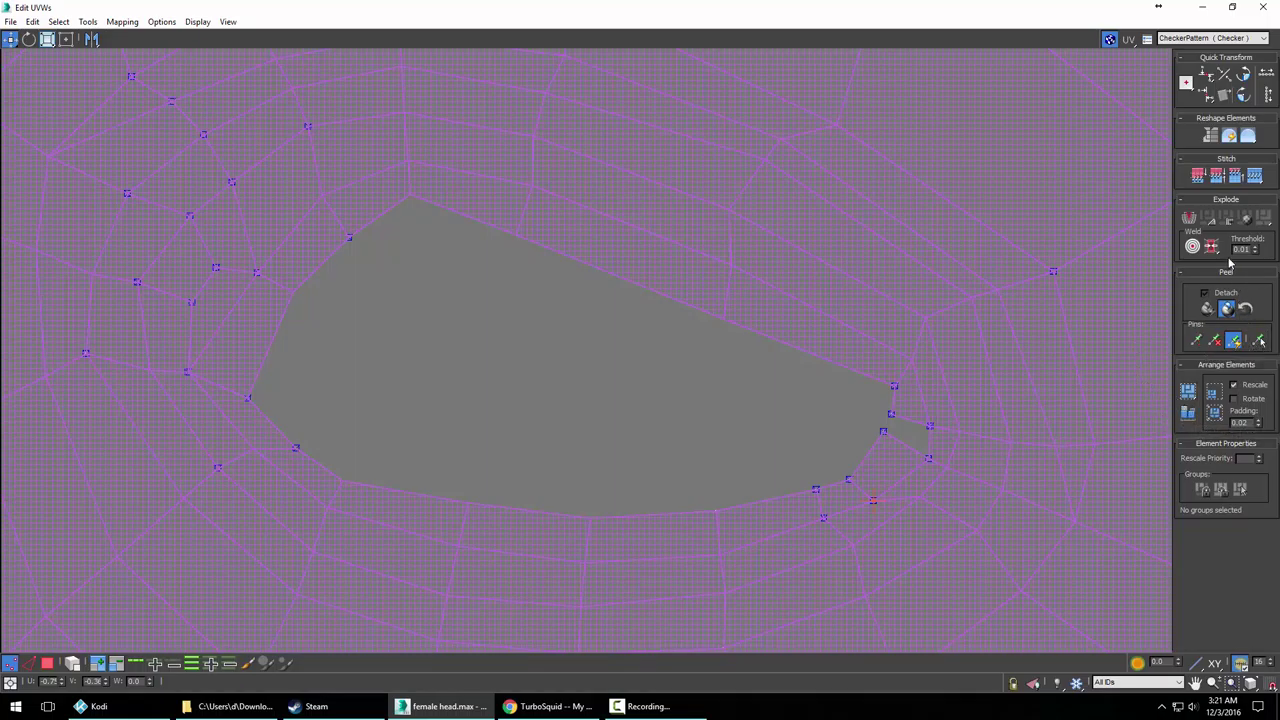
# Exit Peel mode with the eye shell selected, and restore the UV editor as an enlarged floating window that leaves the modifier settings accessible
pyautogui.scroll(-3, 922, 336)
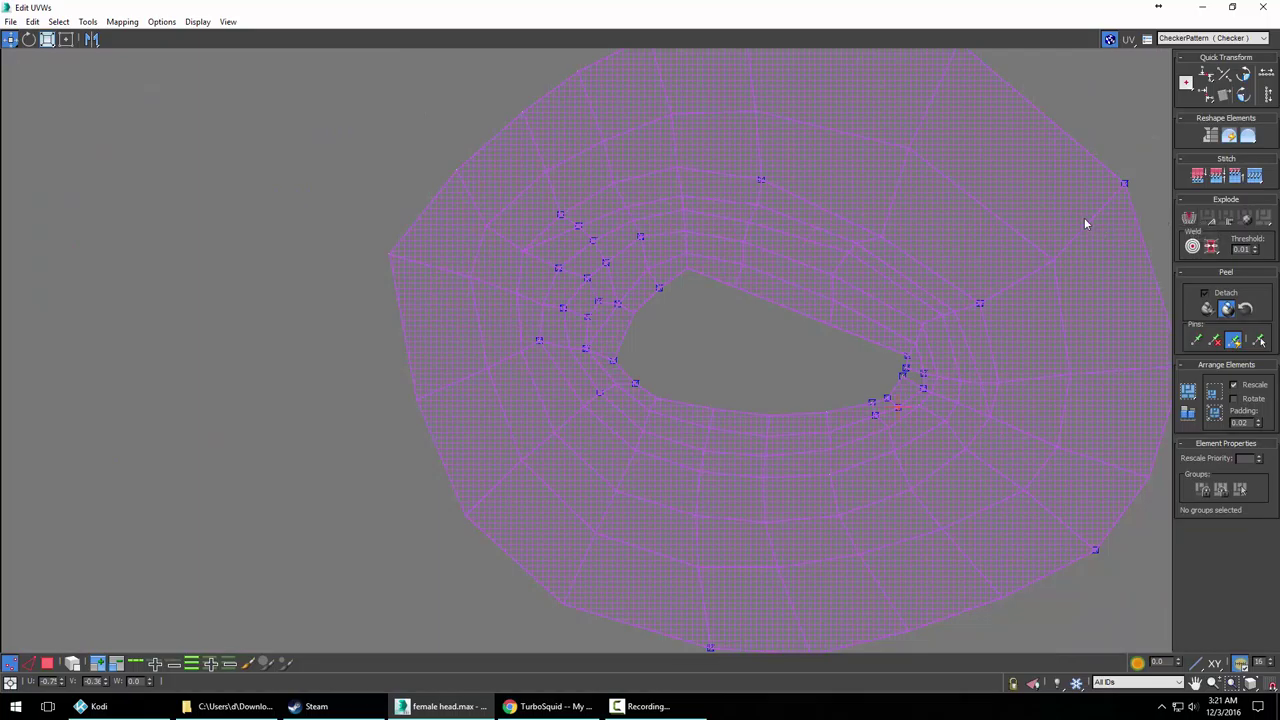
pyautogui.moveTo(1026, 277); pyautogui.dragTo(897, 340, button='middle')
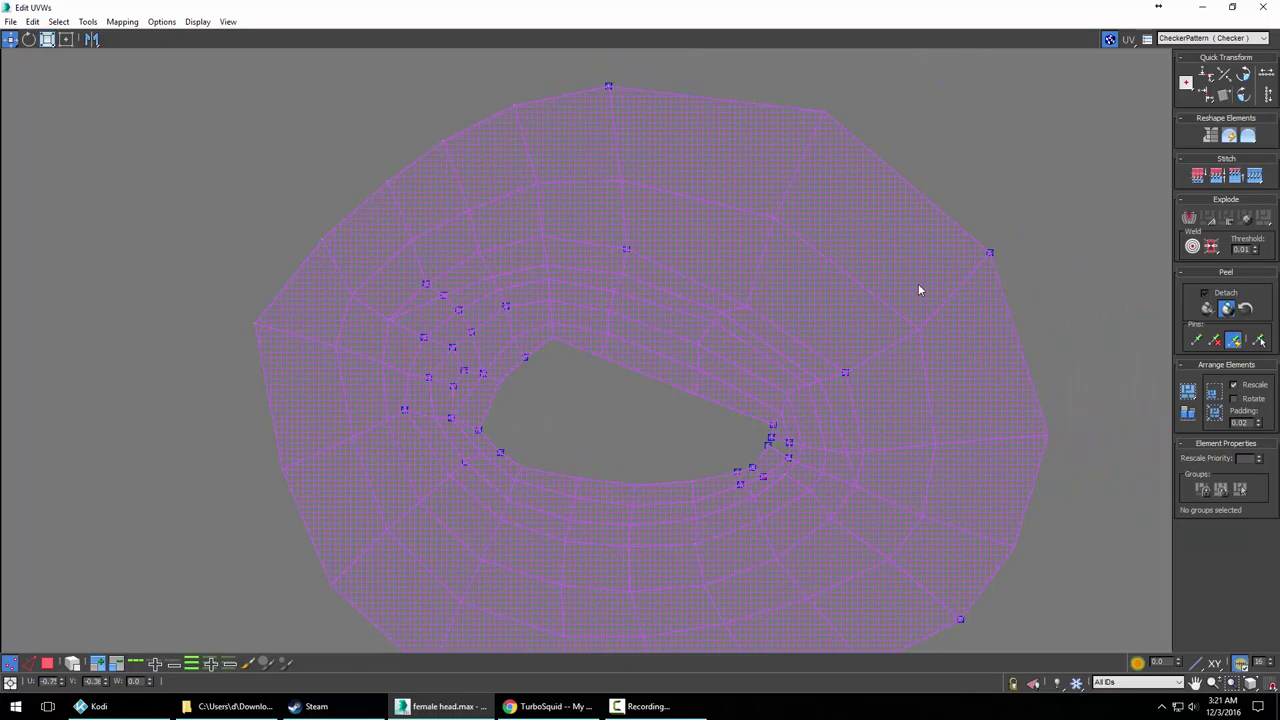
pyautogui.click(1222, 311)
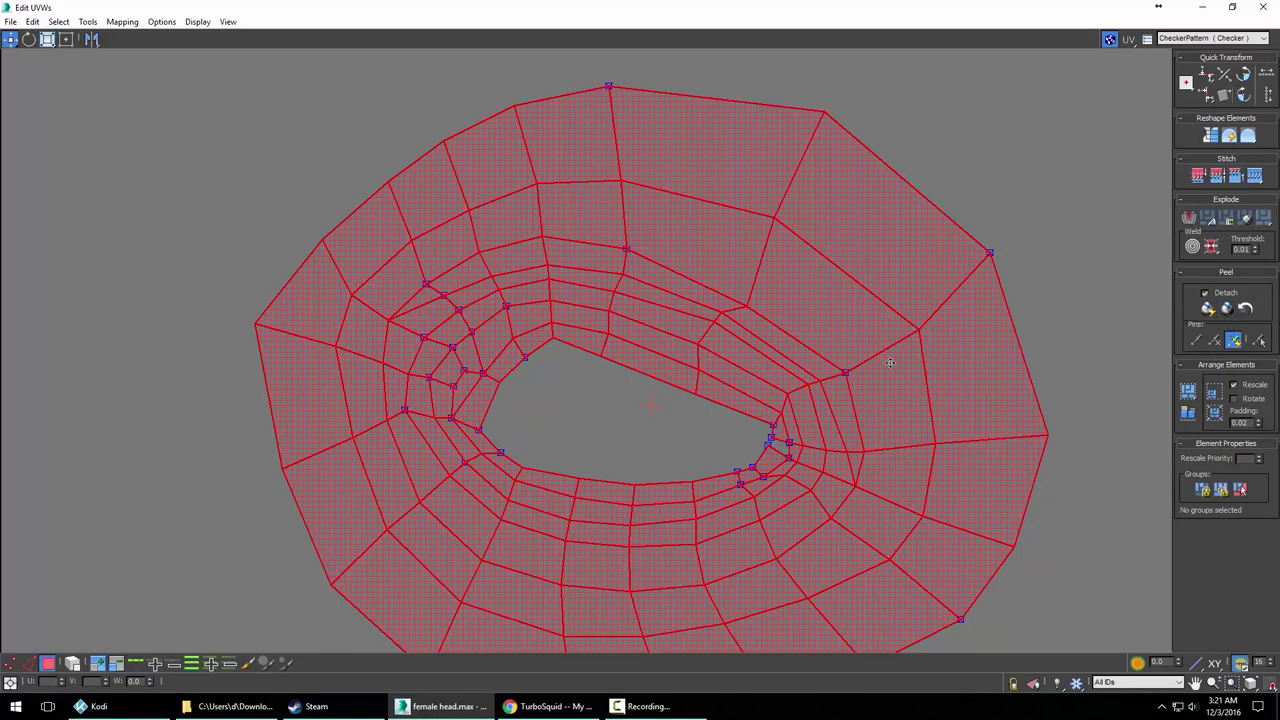
pyautogui.moveTo(846, 373)
pyautogui.mouseDown()
pyautogui.moveTo(857, 353)
pyautogui.moveTo(837, 367)
pyautogui.mouseUp()
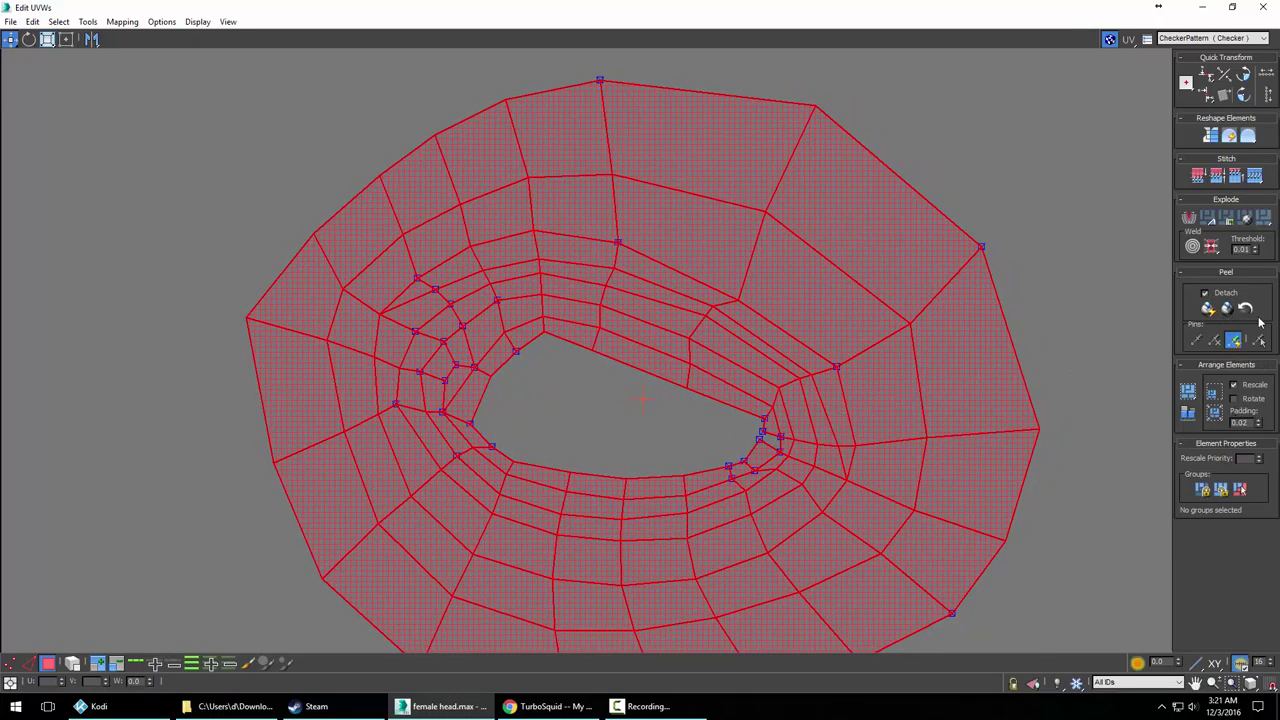
pyautogui.click(1232, 7)
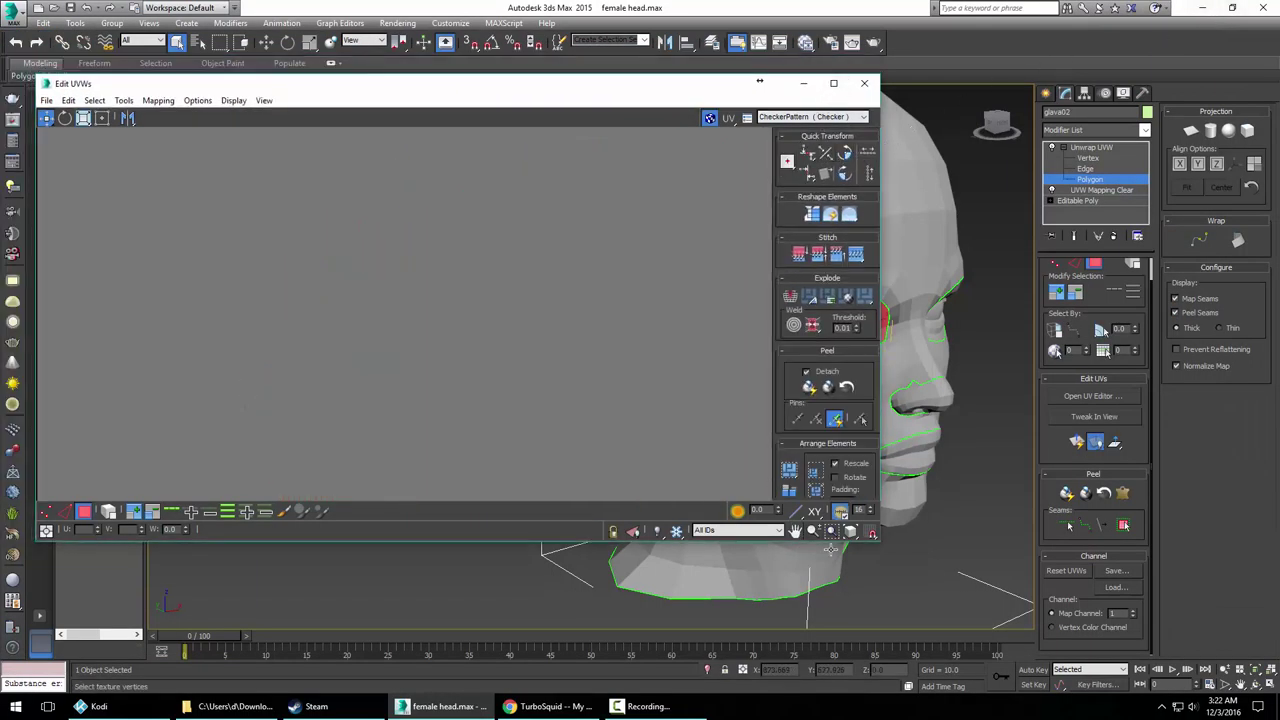
pyautogui.moveTo(878, 540); pyautogui.dragTo(1036, 659)
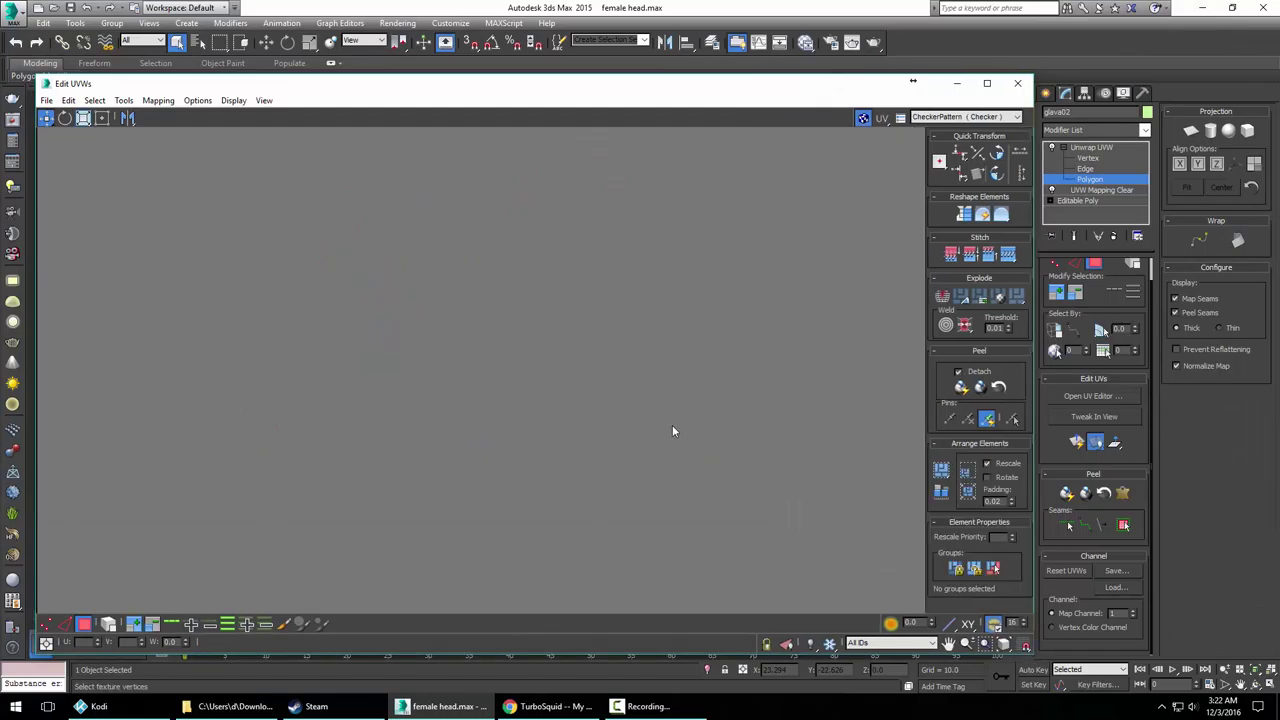
pyautogui.moveTo(800, 382); pyautogui.dragTo(628, 459, button='middle')
pyautogui.scroll(1, 638, 448)
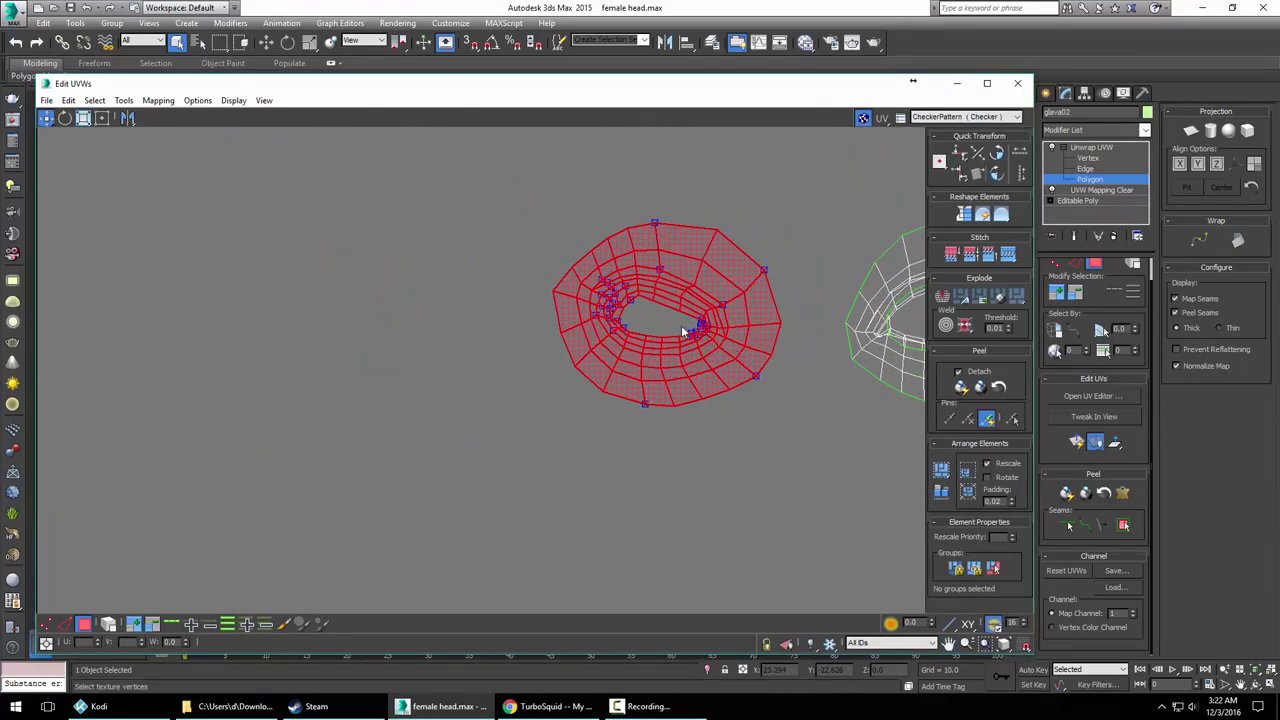
# Open Pelt Map for the selected eye shell and run the pelt simulation
pyautogui.click(1122, 491)
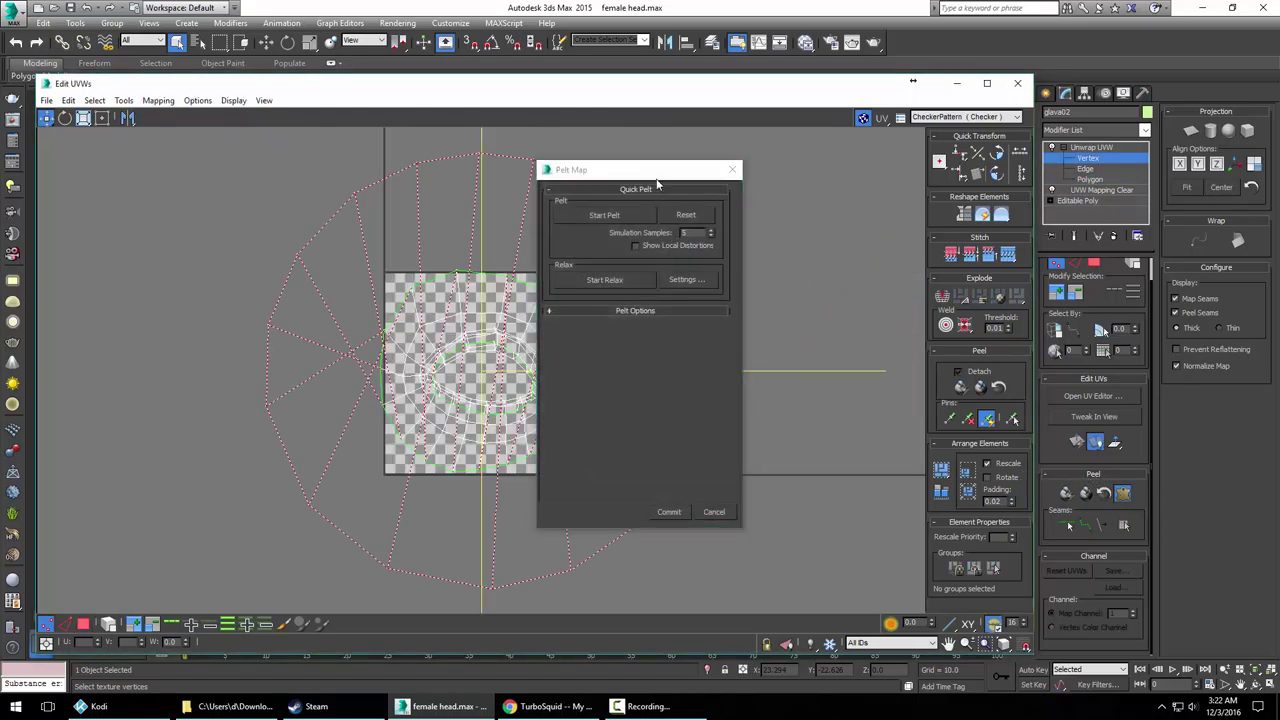
pyautogui.moveTo(657, 184); pyautogui.dragTo(862, 175)
pyautogui.scroll(2, 650, 285)
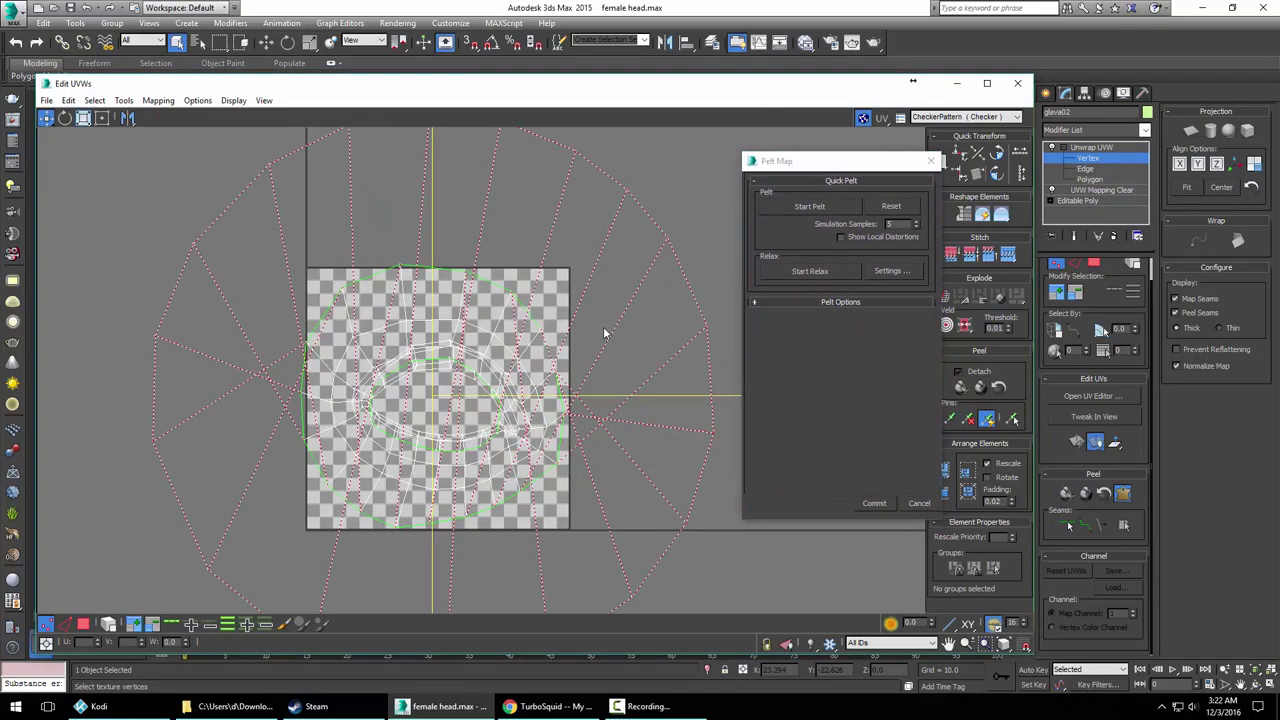
pyautogui.click(806, 206)
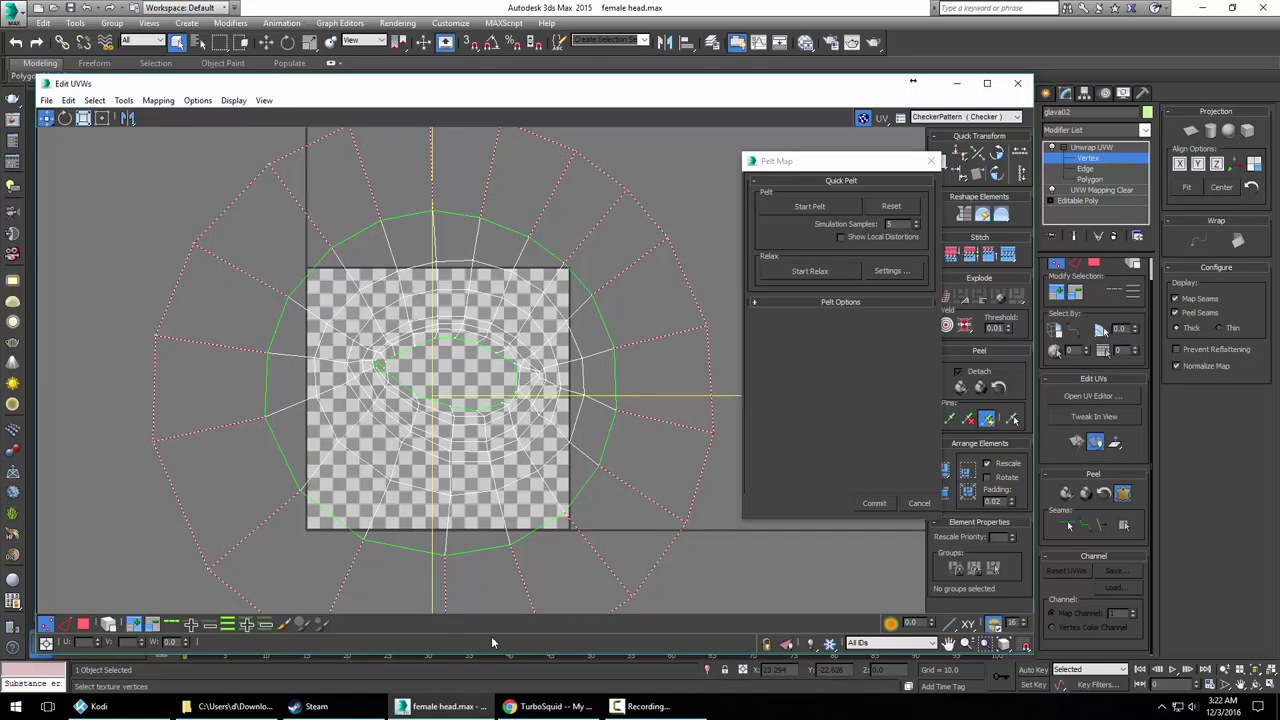
# Reposition the vertices around the right corner of the pelted eye opening to untangle the overlapping loops
pyautogui.scroll(3, 531, 390)
pyautogui.scroll(2, 517, 384)
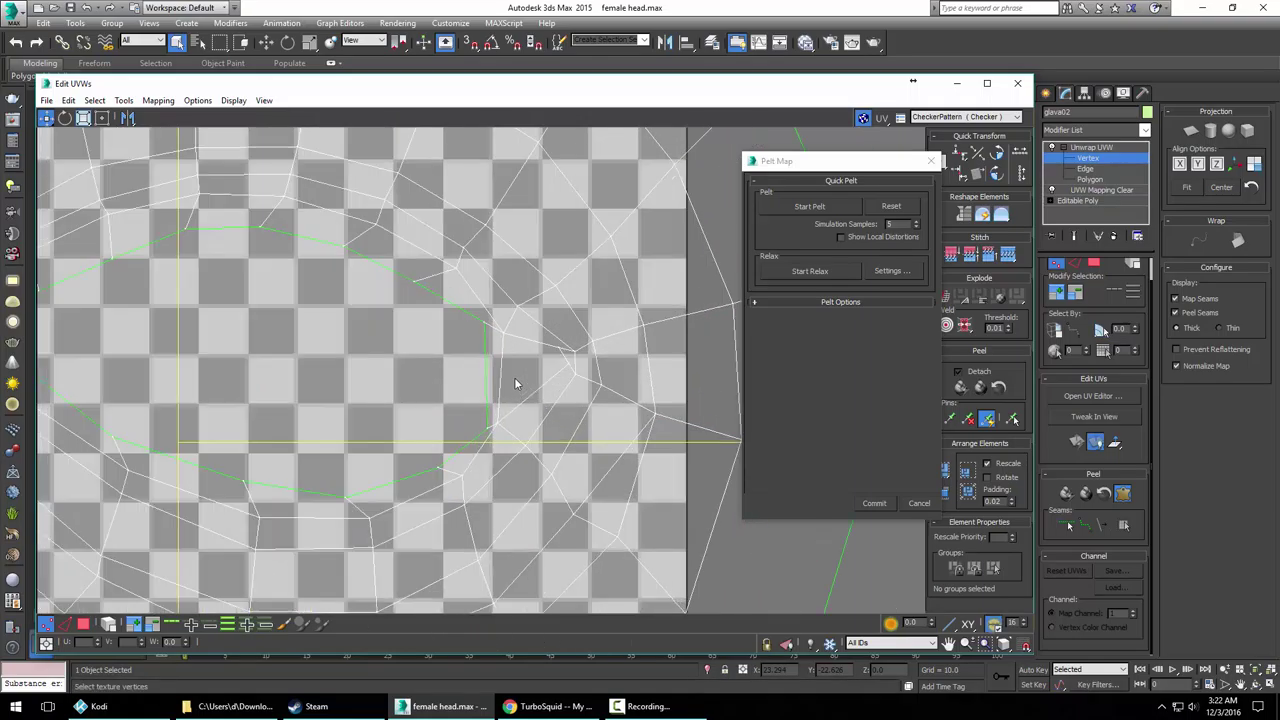
pyautogui.moveTo(568, 363); pyautogui.dragTo(518, 330)
pyautogui.moveTo(497, 425)
pyautogui.mouseDown()
pyautogui.moveTo(517, 424)
pyautogui.moveTo(489, 410)
pyautogui.mouseUp()
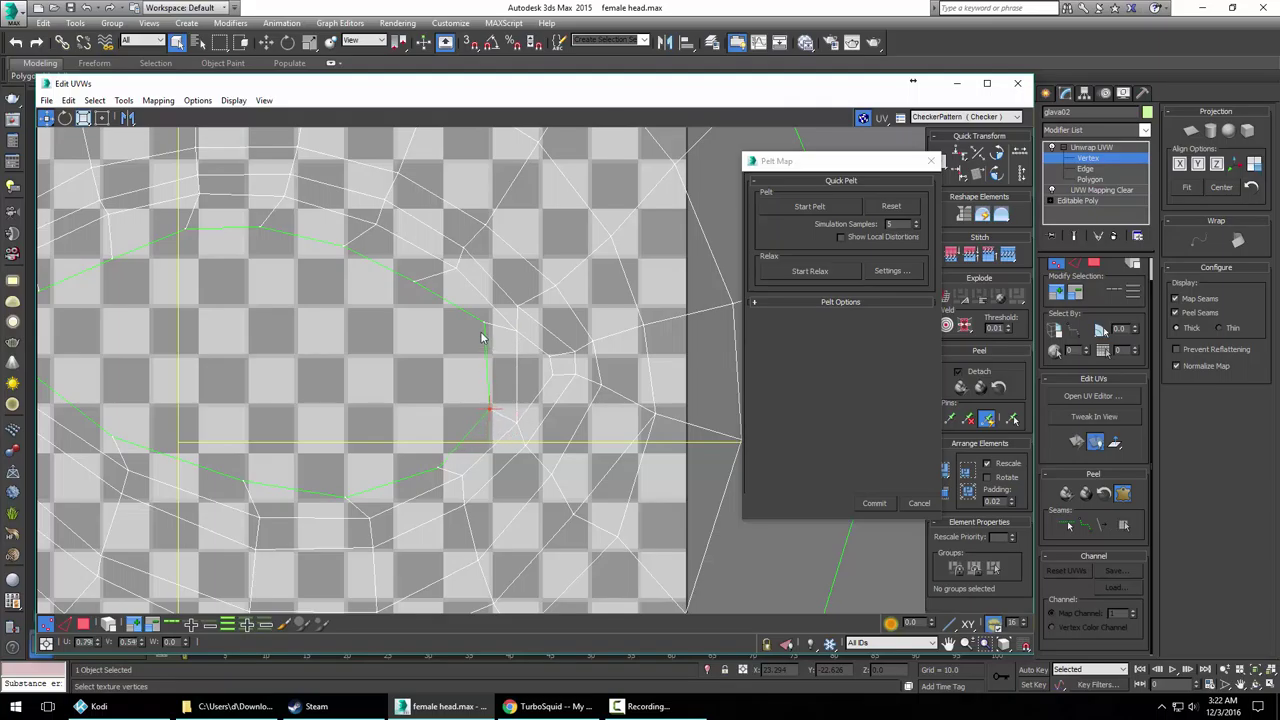
pyautogui.click(519, 302)
pyautogui.moveTo(519, 302); pyautogui.dragTo(560, 274)
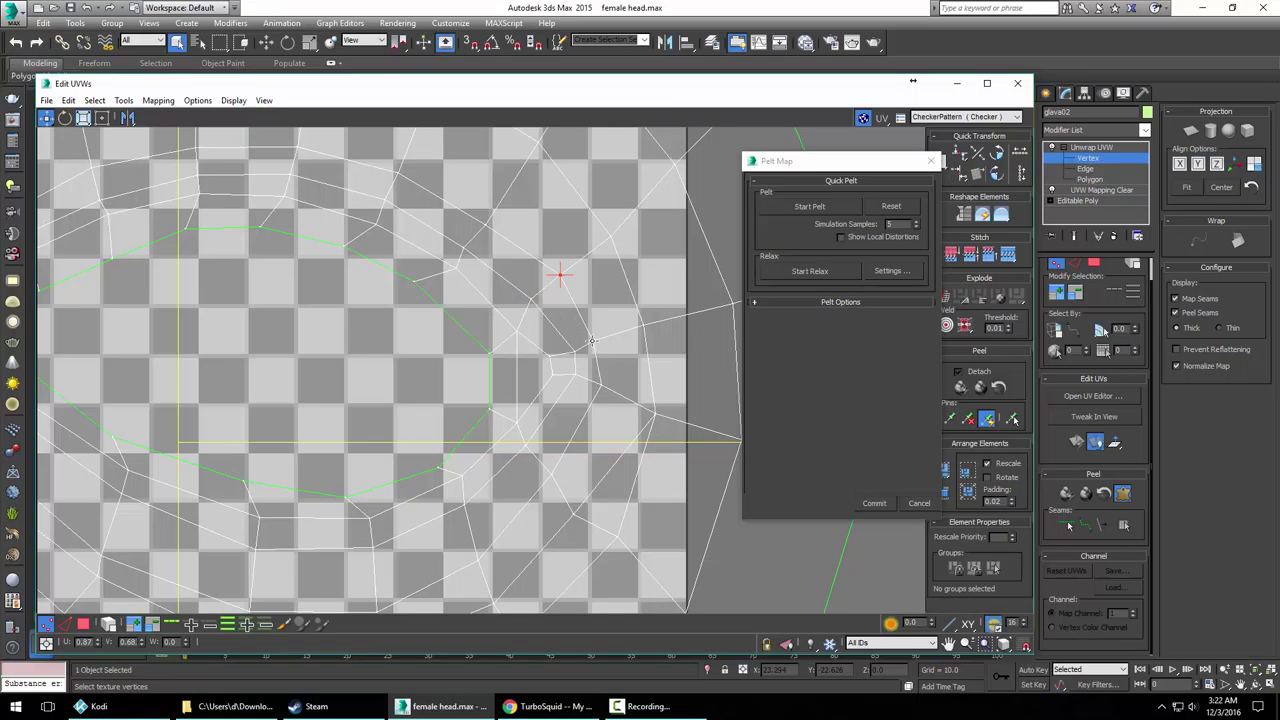
pyautogui.moveTo(592, 341); pyautogui.dragTo(596, 339)
# Move the stray rim vertex at the left corner of the pelted eye opening inward
pyautogui.moveTo(478, 341); pyautogui.dragTo(685, 369, button='middle')
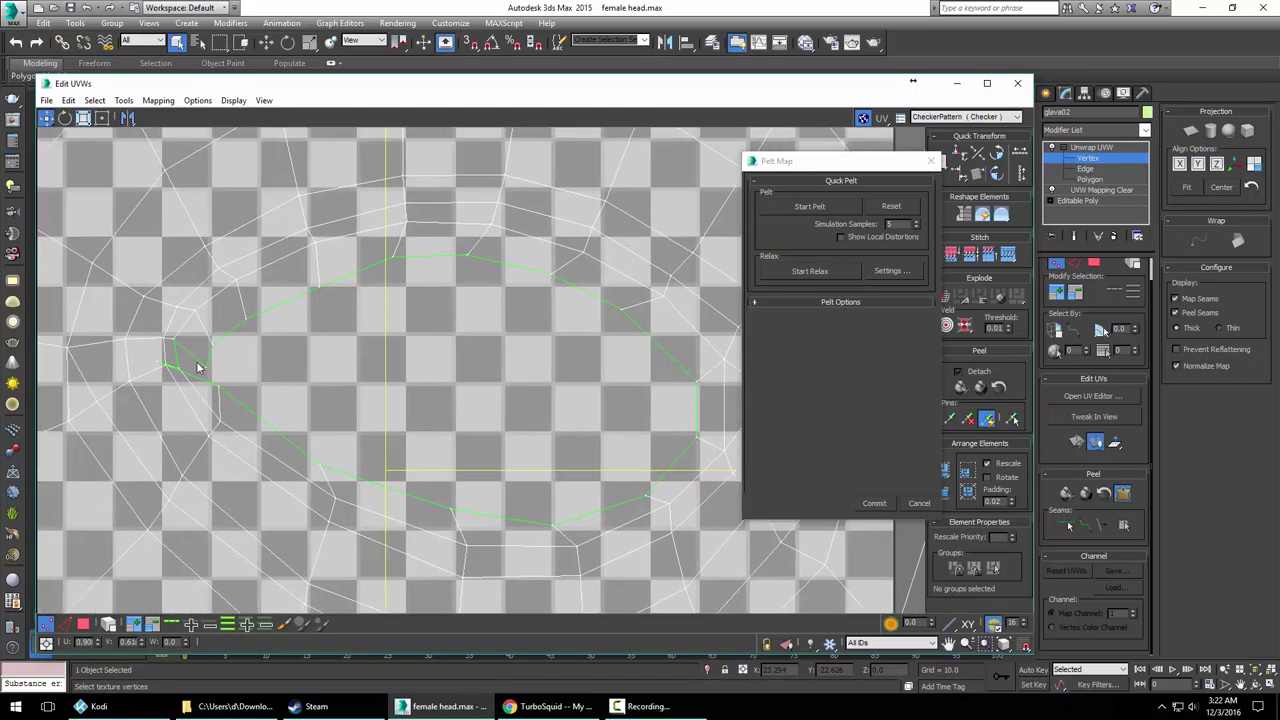
pyautogui.moveTo(161, 362); pyautogui.dragTo(209, 375)
pyautogui.scroll(-2, 258, 332)
pyautogui.scroll(-1, 262, 331)
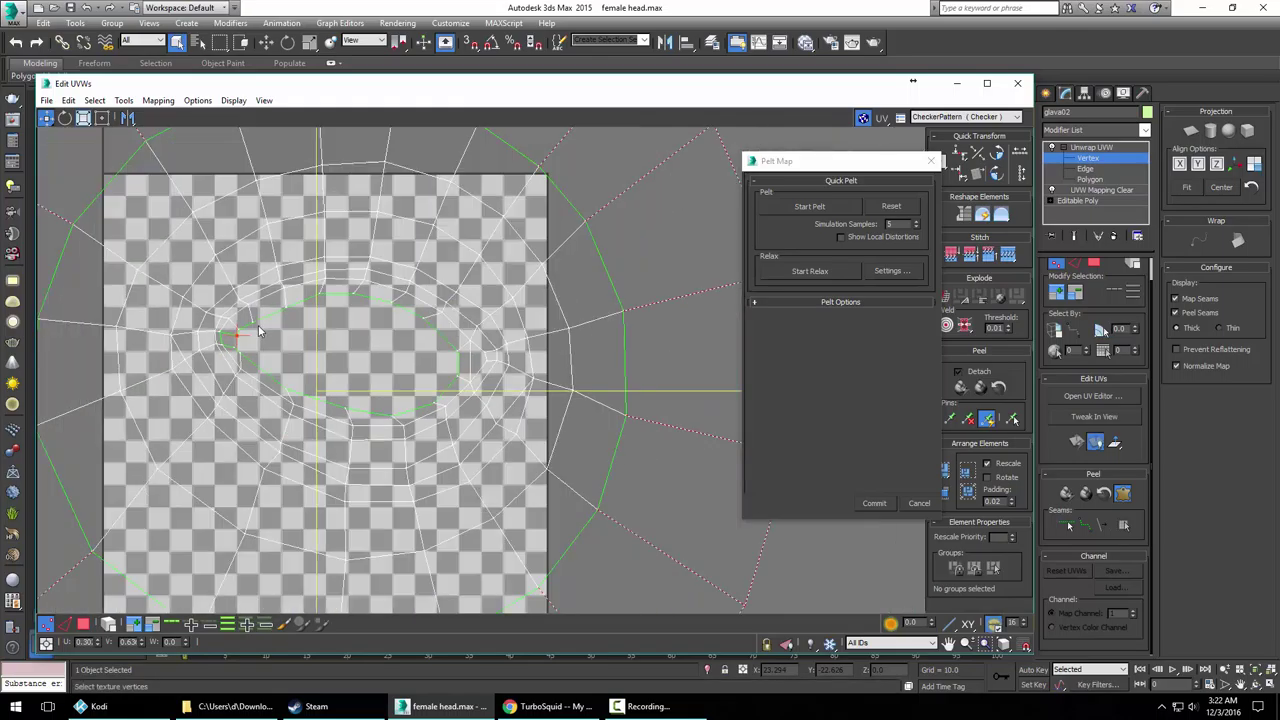
pyautogui.scroll(-3, 290, 336)
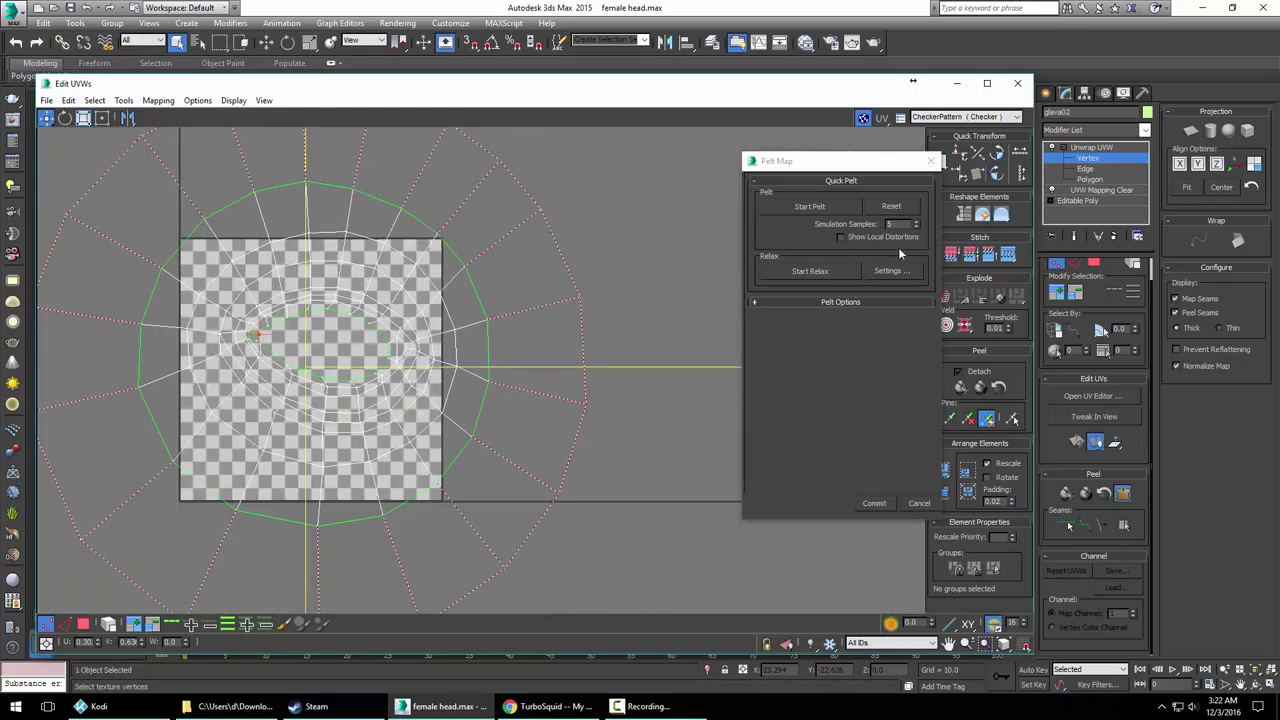
# Commit the pelt and place the eye shell outside the UV square, left of the head layout
pyautogui.click(874, 503)
pyautogui.scroll(-2, 520, 352)
pyautogui.scroll(-1, 597, 360)
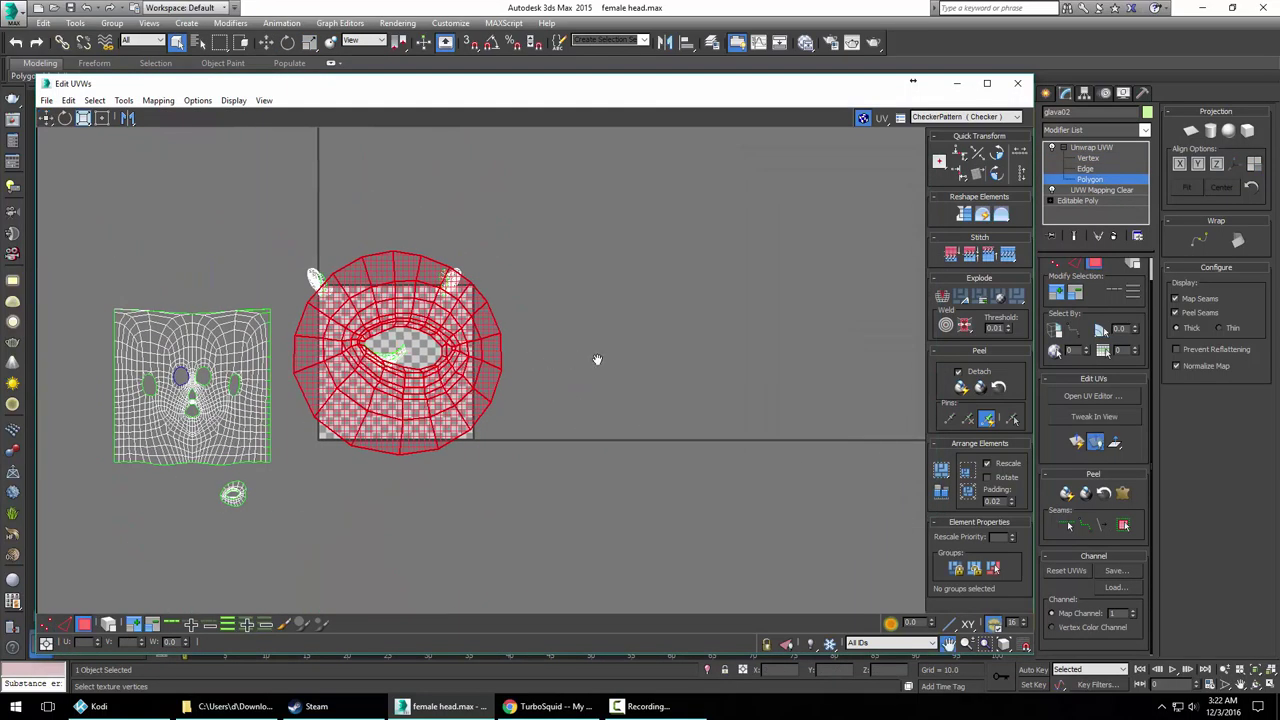
pyautogui.moveTo(597, 360); pyautogui.dragTo(694, 368, button='middle')
pyautogui.moveTo(686, 366); pyautogui.dragTo(265, 321)
# Select the second eye shell below the head layout and run a Pelt Map simulation on it
pyautogui.click(442, 500)
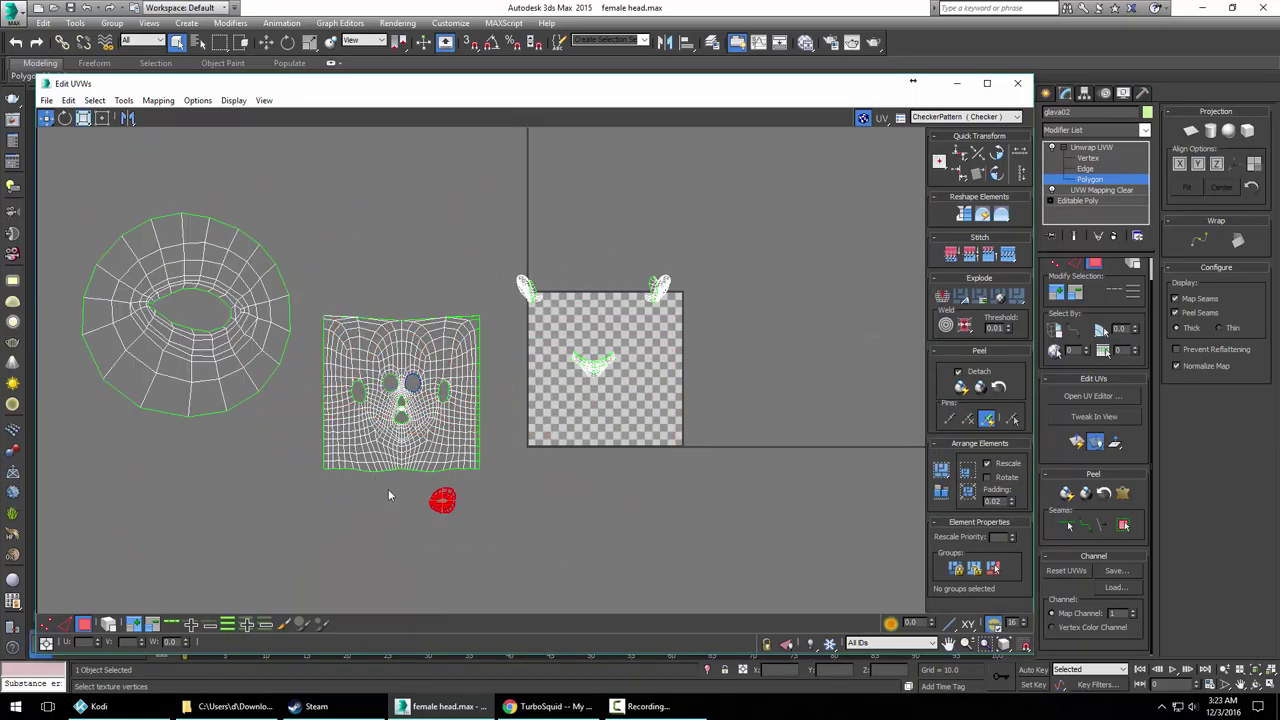
pyautogui.click(1122, 493)
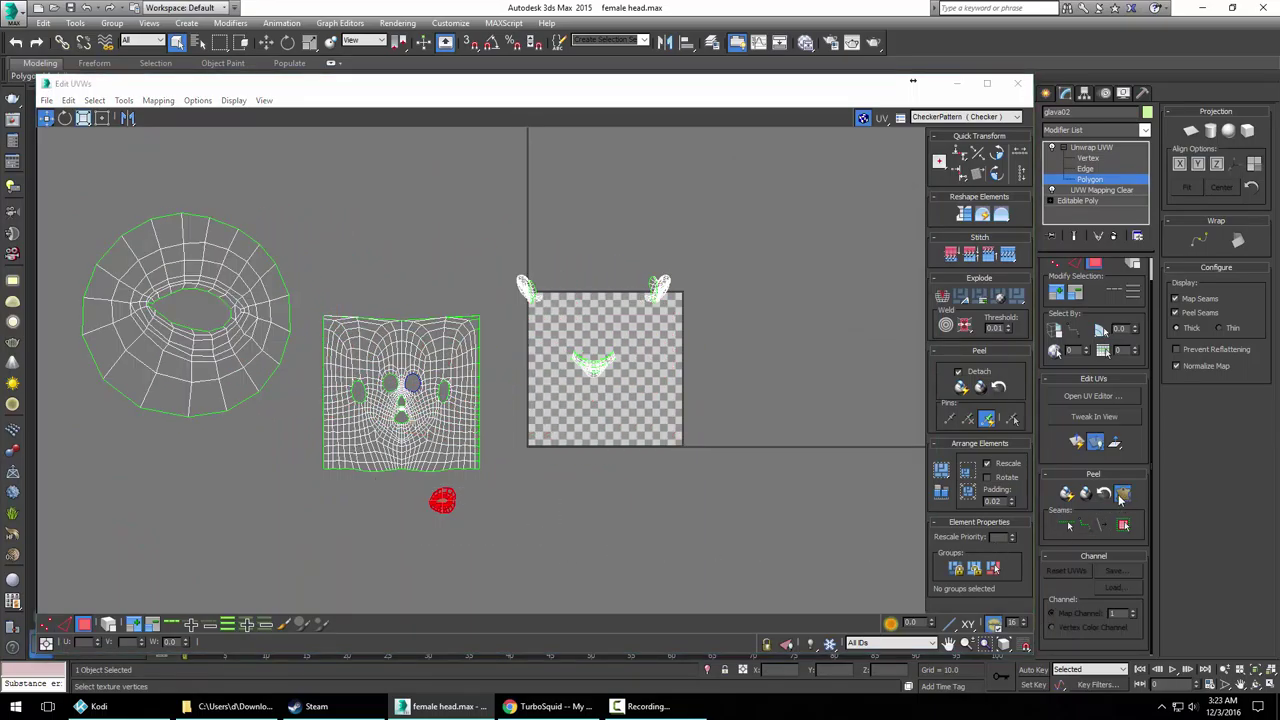
pyautogui.scroll(3, 580, 400)
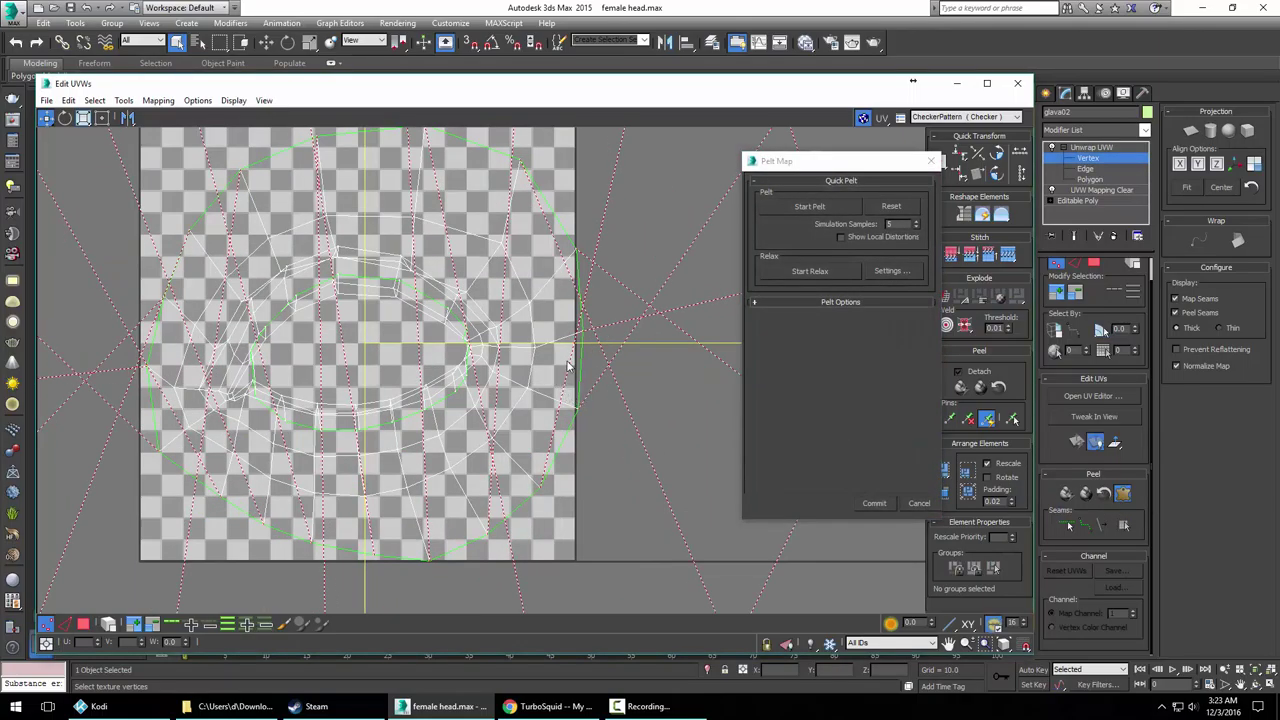
pyautogui.scroll(2, 574, 350)
pyautogui.click(797, 211)
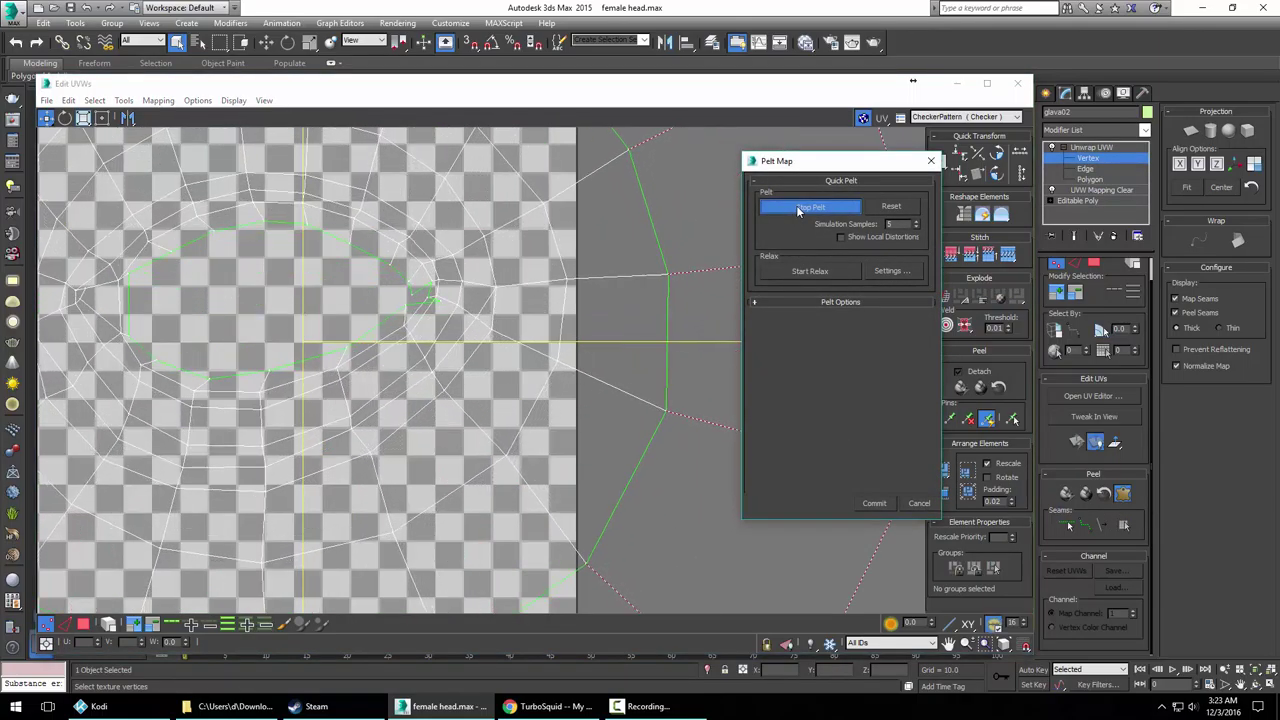
# Adjust the vertices around the left corner of the second eye's pelted opening to even out the loops
pyautogui.moveTo(454, 282); pyautogui.dragTo(568, 310, button='middle')
pyautogui.scroll(2, 527, 316)
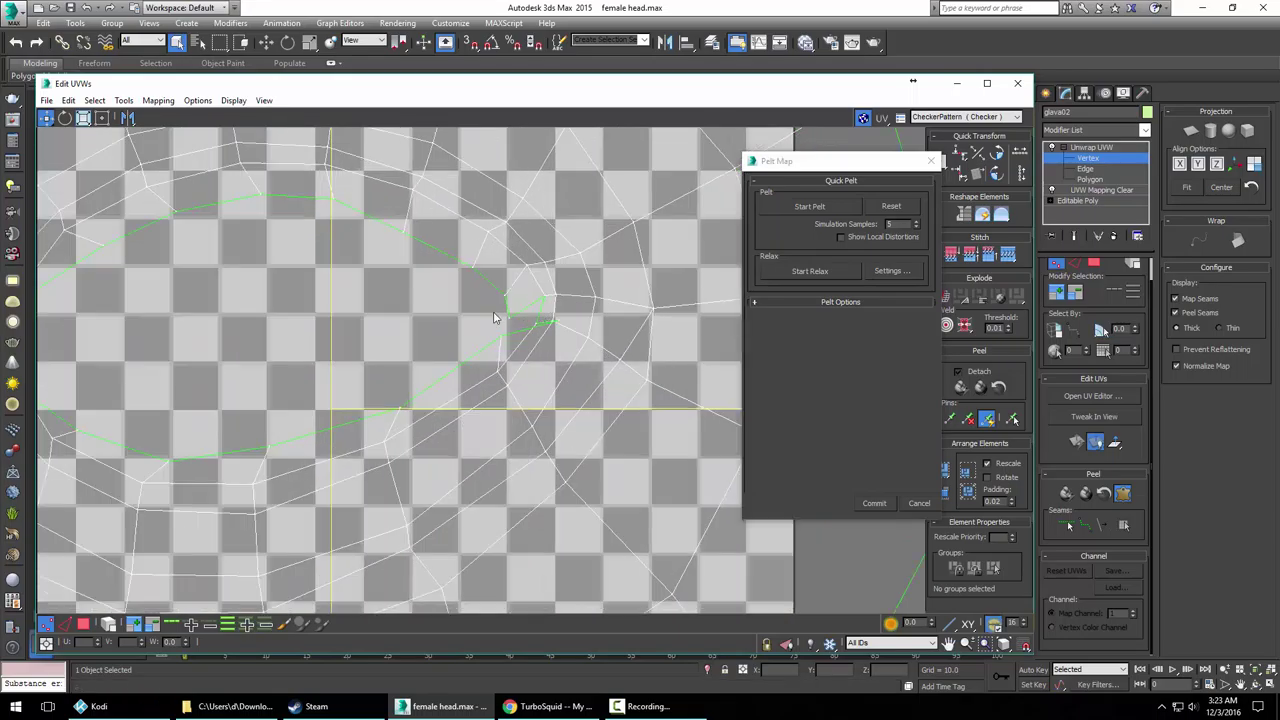
pyautogui.moveTo(455, 309); pyautogui.dragTo(612, 303, button='middle')
pyautogui.scroll(-1, 602, 304)
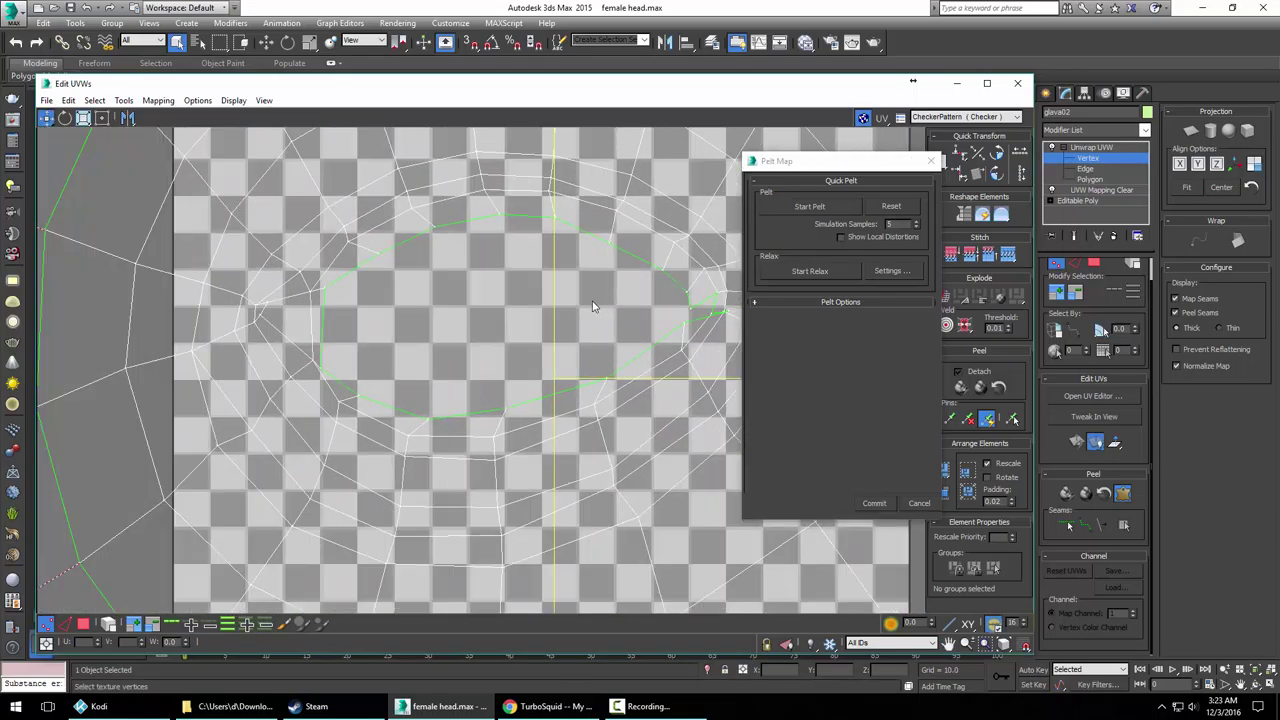
pyautogui.click(325, 347)
pyautogui.moveTo(325, 287); pyautogui.dragTo(257, 301)
# Reposition the vertices at the right corner and along the lower rim of the second eye opening to remove overlaps
pyautogui.moveTo(493, 285); pyautogui.dragTo(358, 297, button='middle')
pyautogui.scroll(2, 495, 310)
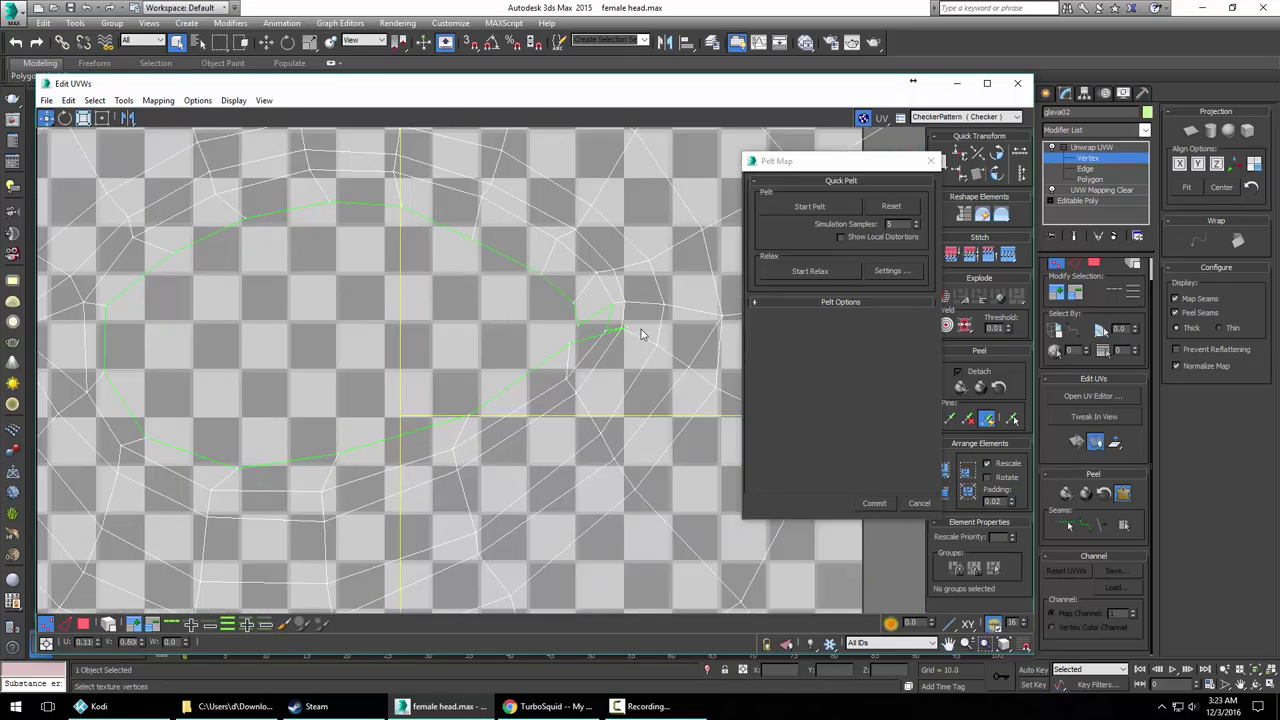
pyautogui.moveTo(625, 327); pyautogui.dragTo(660, 302)
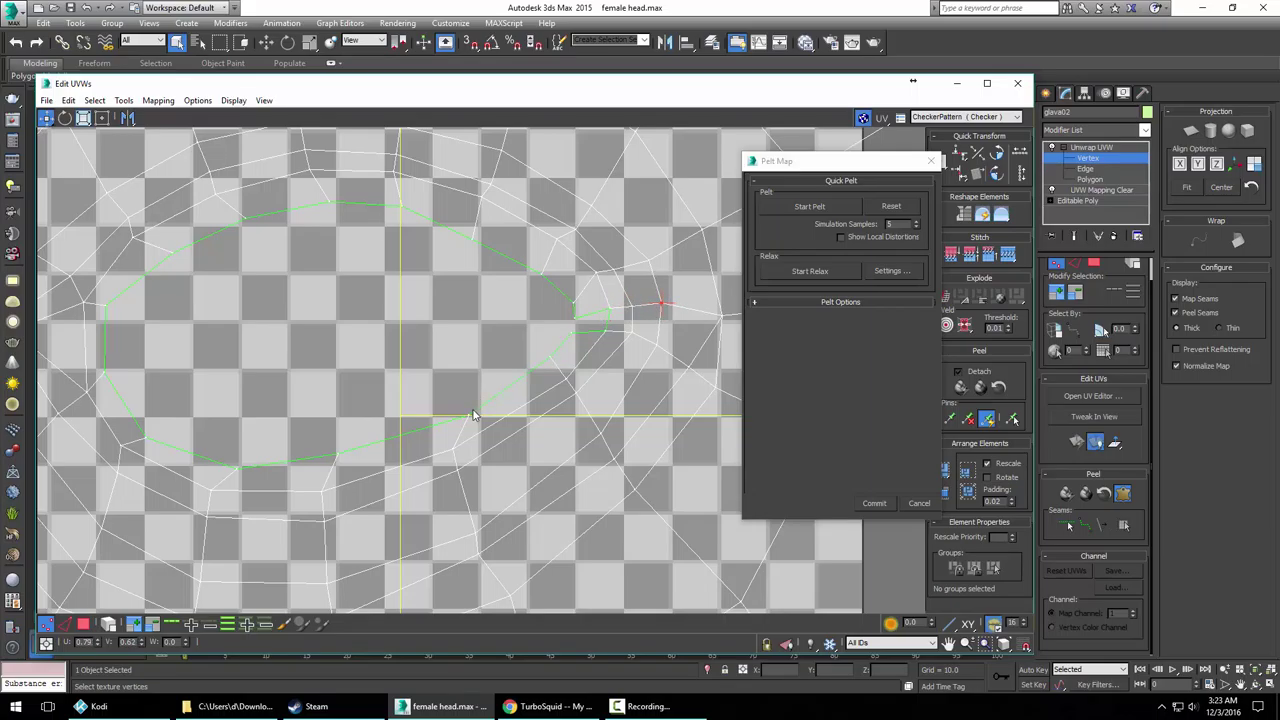
pyautogui.moveTo(470, 413); pyautogui.dragTo(438, 414)
pyautogui.moveTo(339, 455); pyautogui.dragTo(326, 455)
# Commit the second eye's pelt and move the first eye shell farther left of the head layout
pyautogui.click(872, 503)
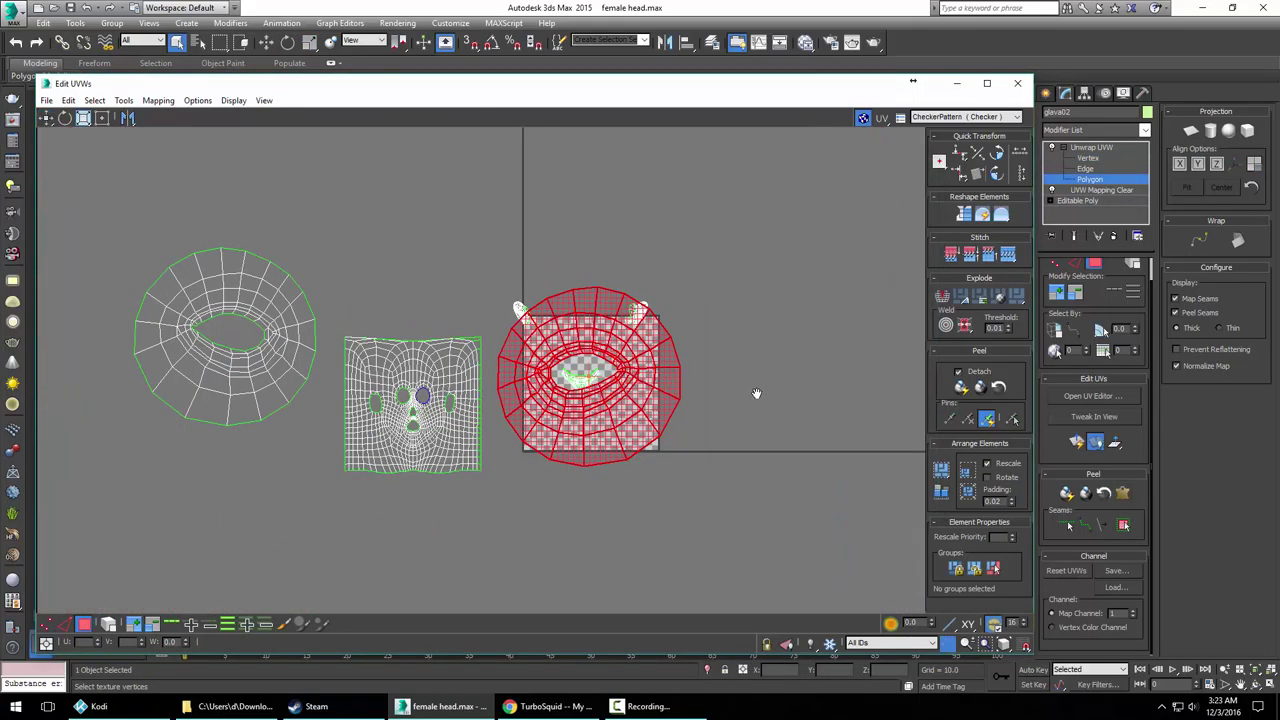
pyautogui.moveTo(741, 390); pyautogui.dragTo(867, 405, button='middle')
pyautogui.click(405, 320)
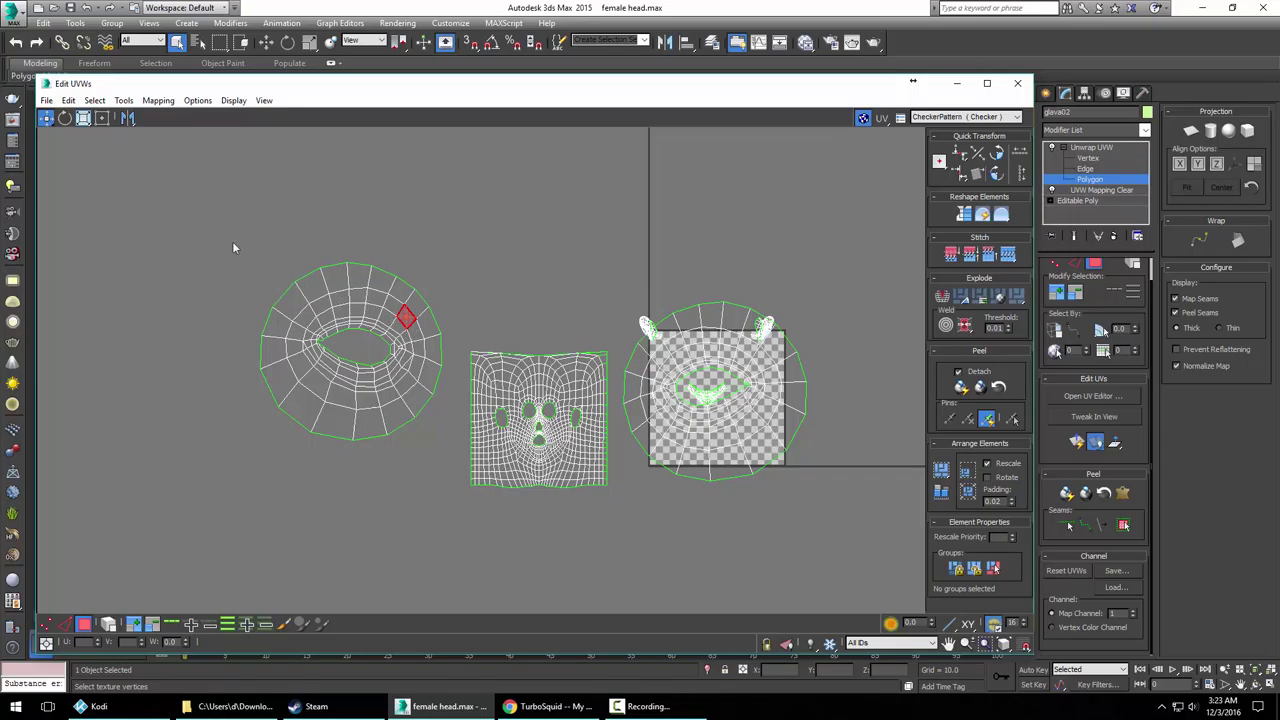
pyautogui.moveTo(447, 463); pyautogui.dragTo(448, 464)
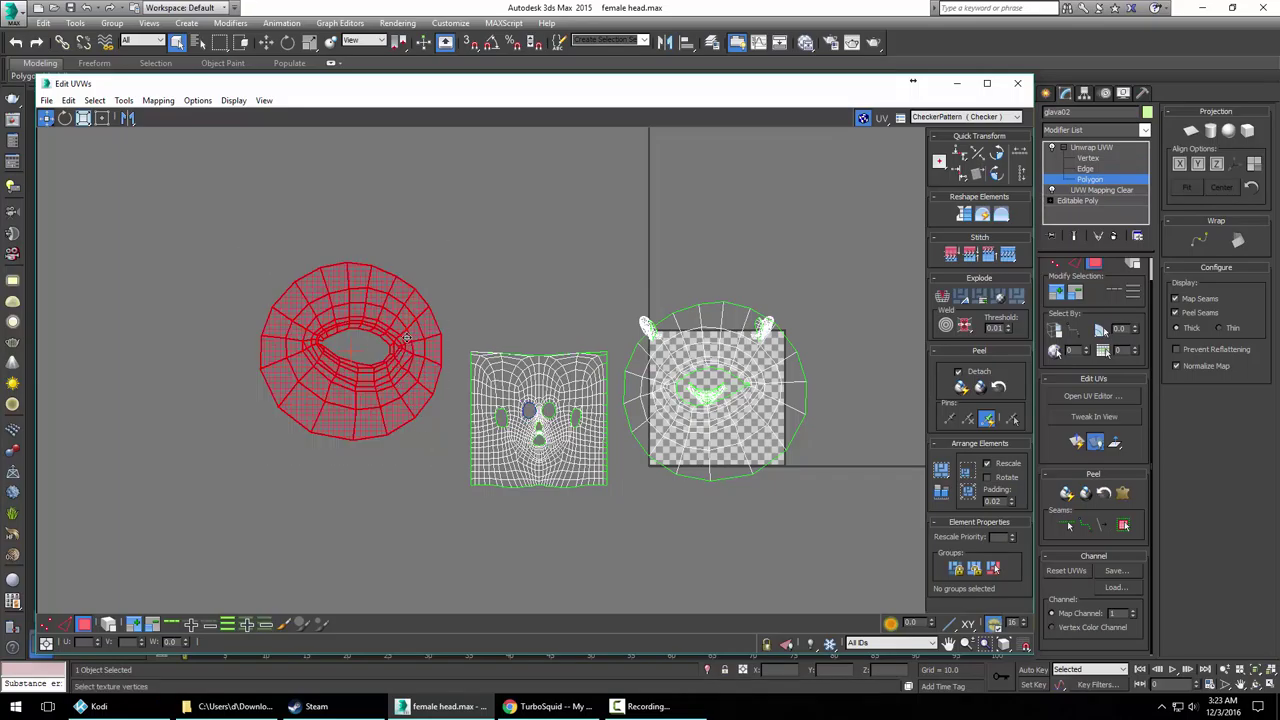
pyautogui.moveTo(406, 337); pyautogui.dragTo(258, 286)
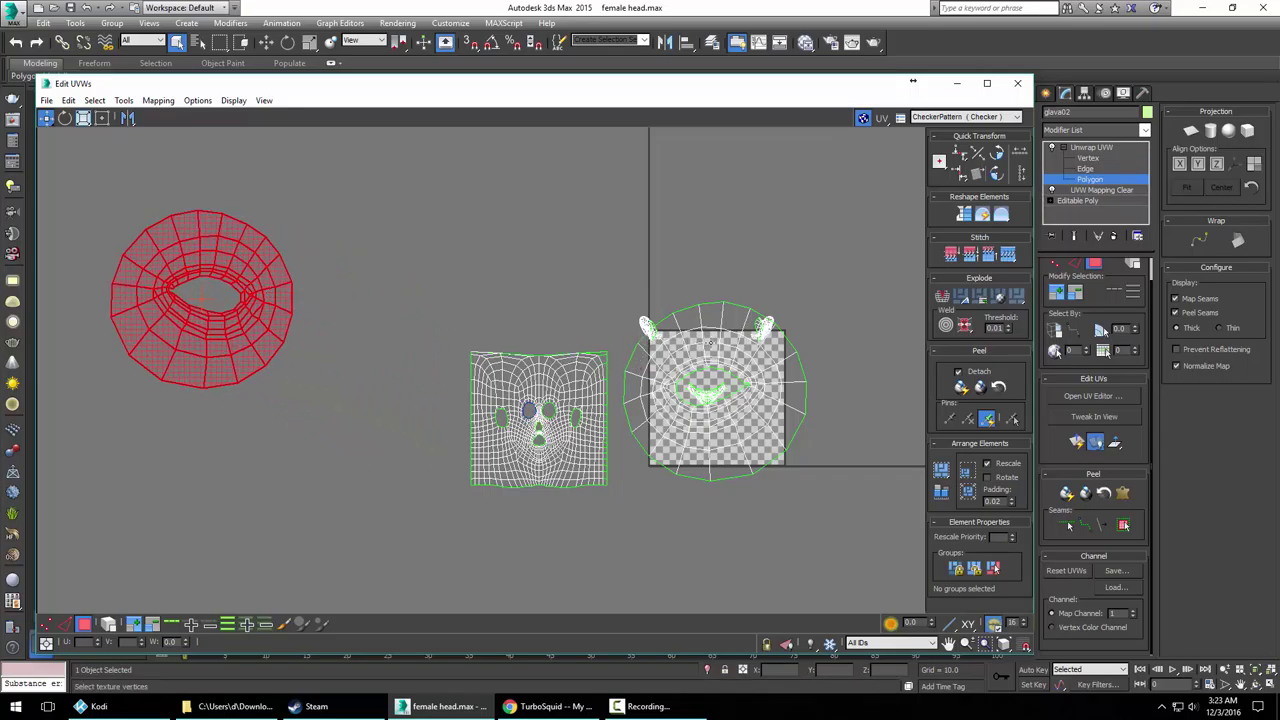
pyautogui.click(710, 348)
pyautogui.click(735, 318)
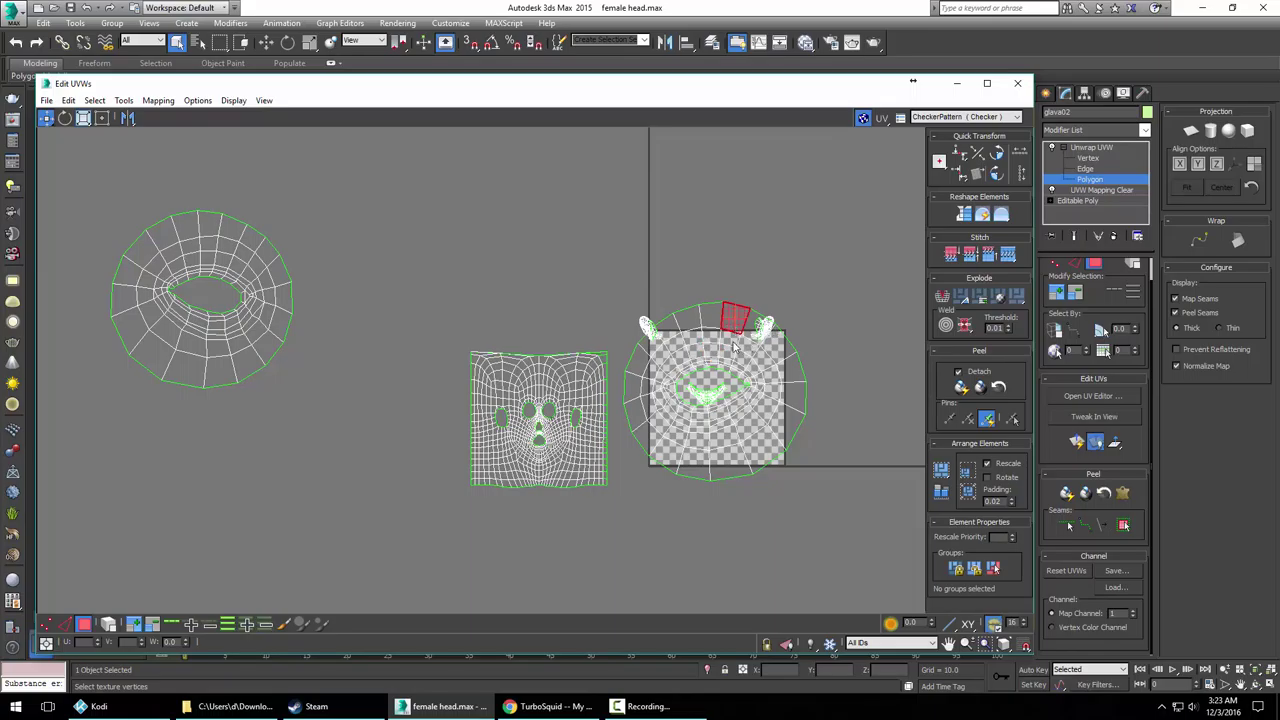
pyautogui.click(101, 118)
pyautogui.click(755, 400)
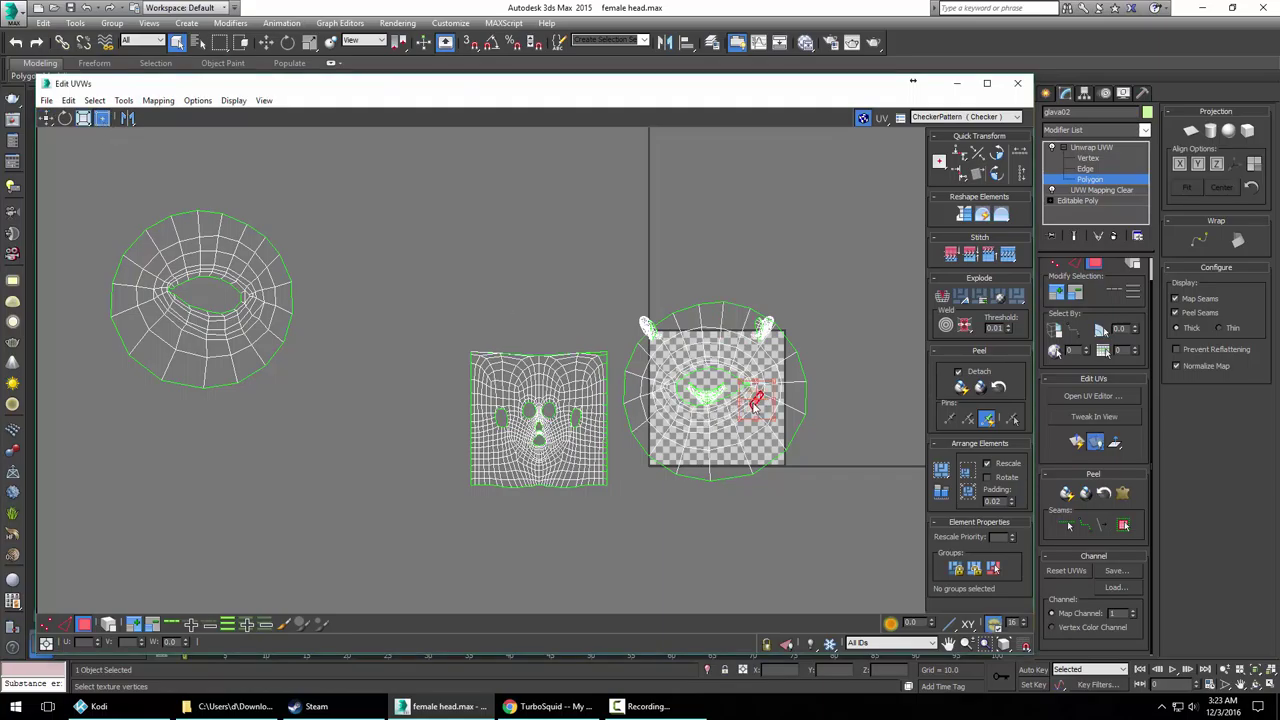
pyautogui.click(724, 437)
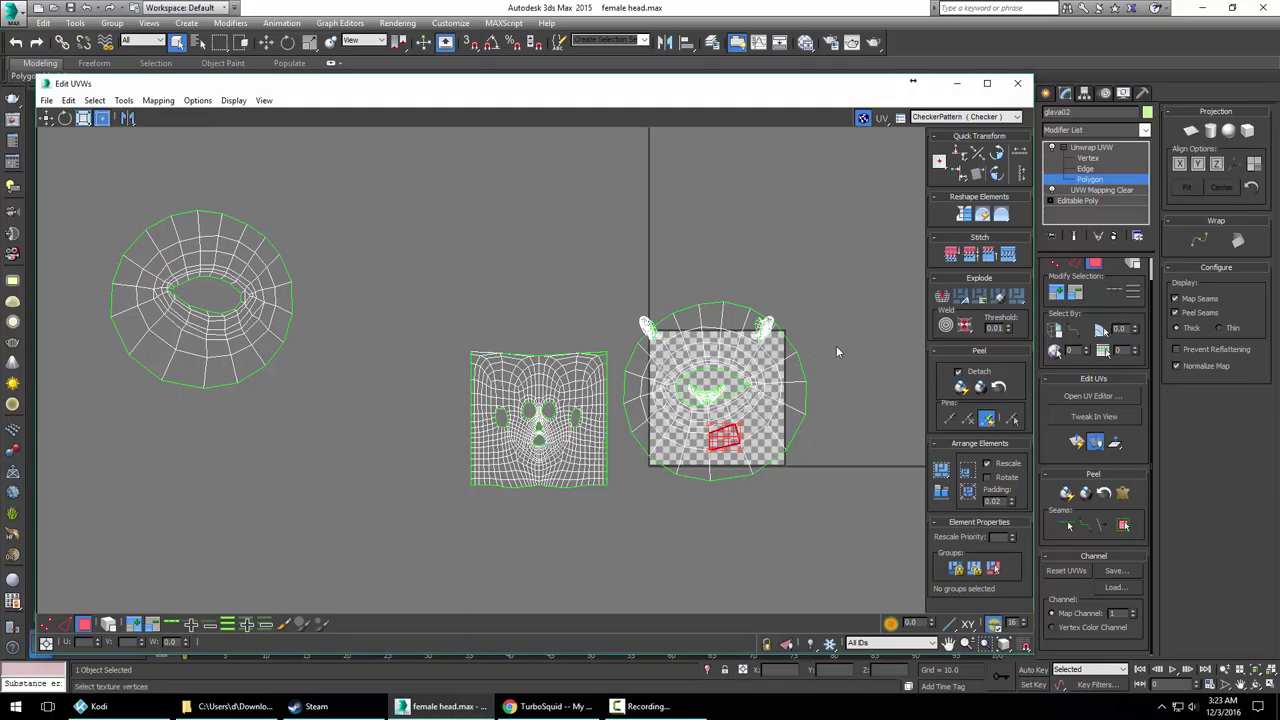
pyautogui.click(1089, 181)
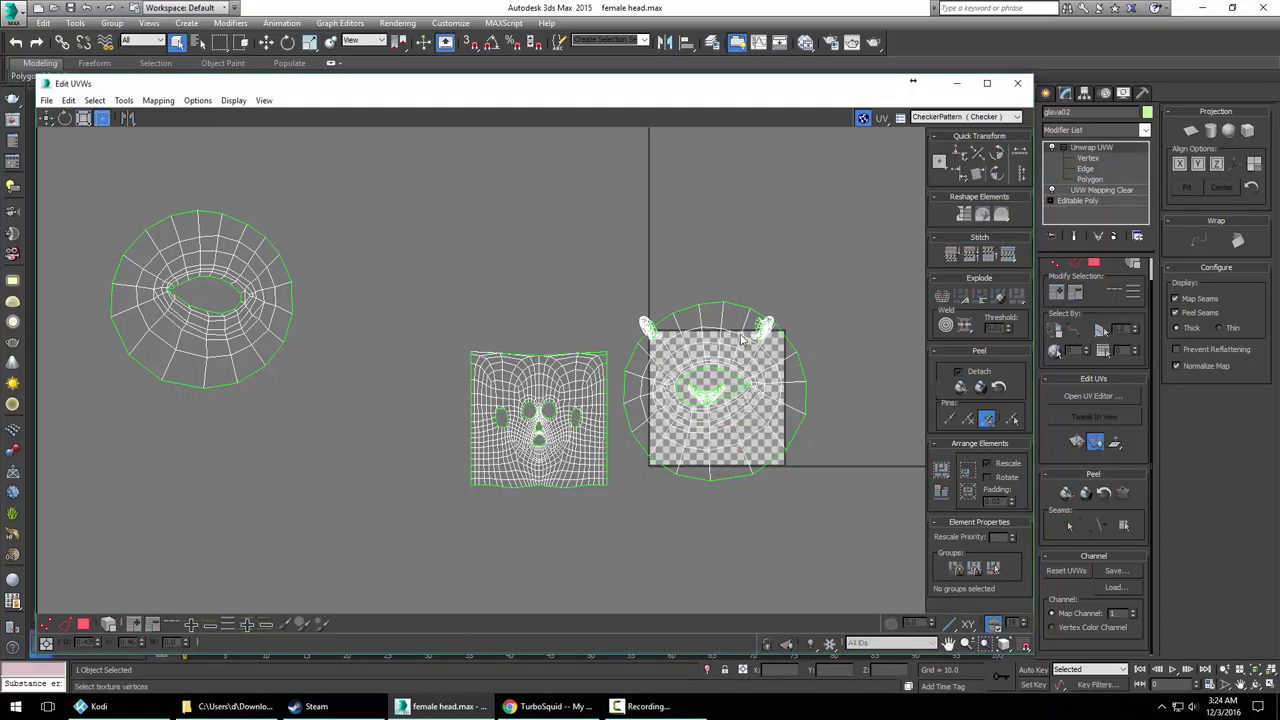
pyautogui.hotkey('ctrl', 'b')
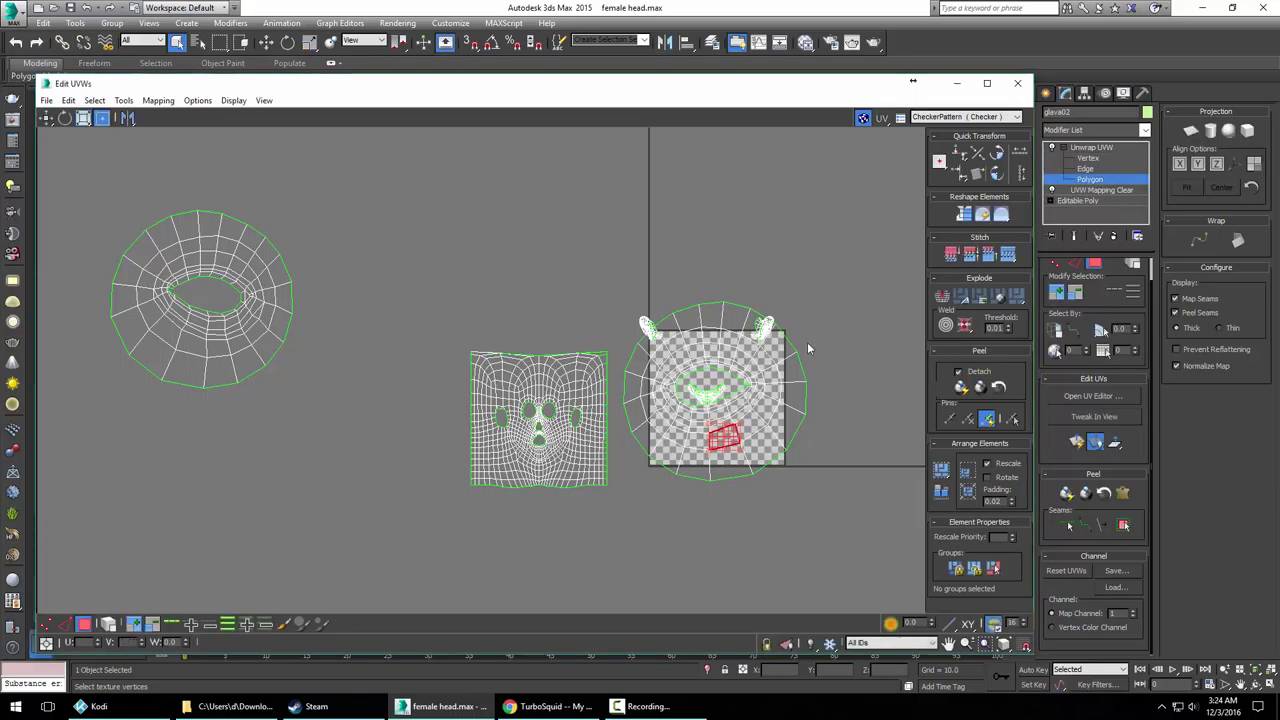
pyautogui.click(777, 348)
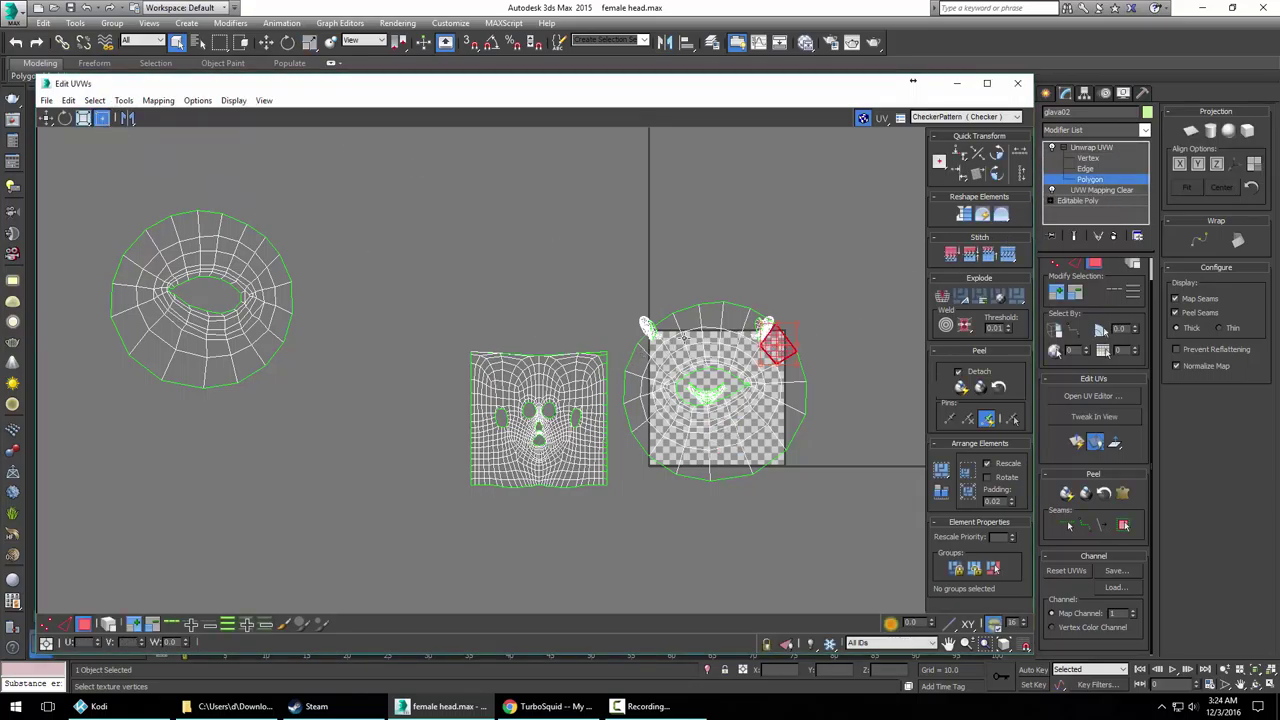
pyautogui.click(707, 325)
pyautogui.click(710, 336)
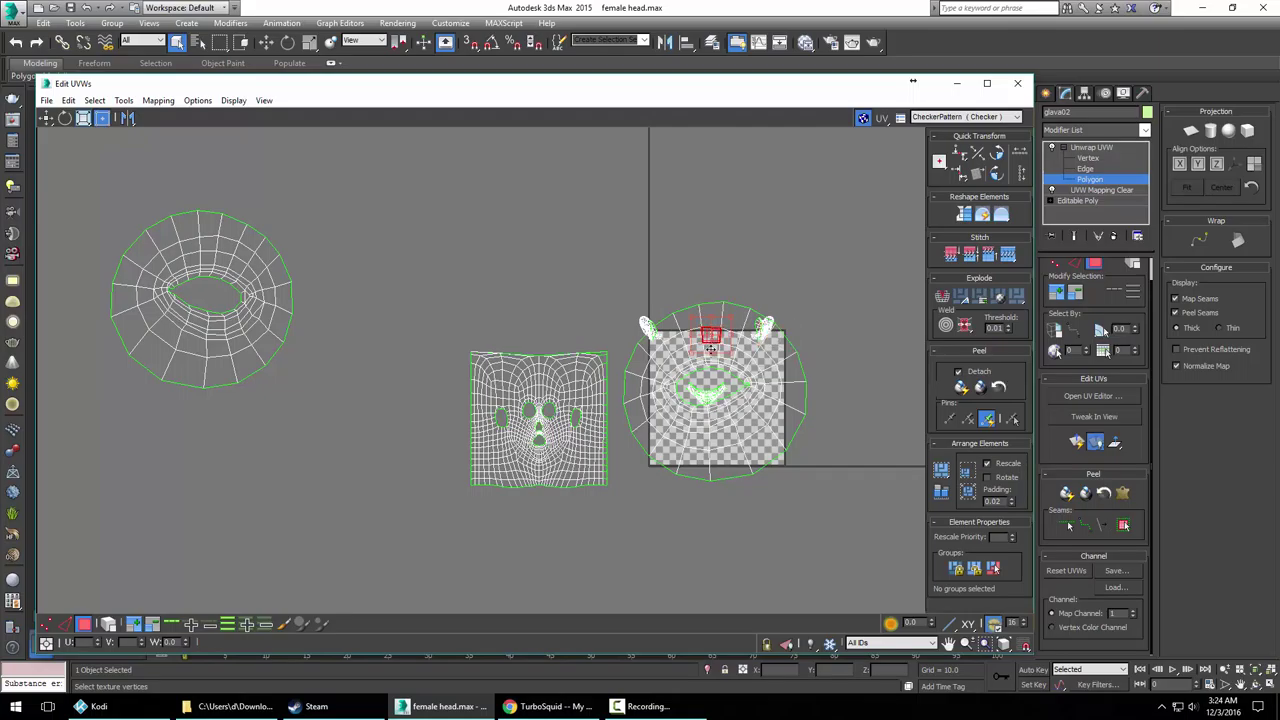
pyautogui.click(266, 250)
pyautogui.click(45, 118)
pyautogui.click(710, 350)
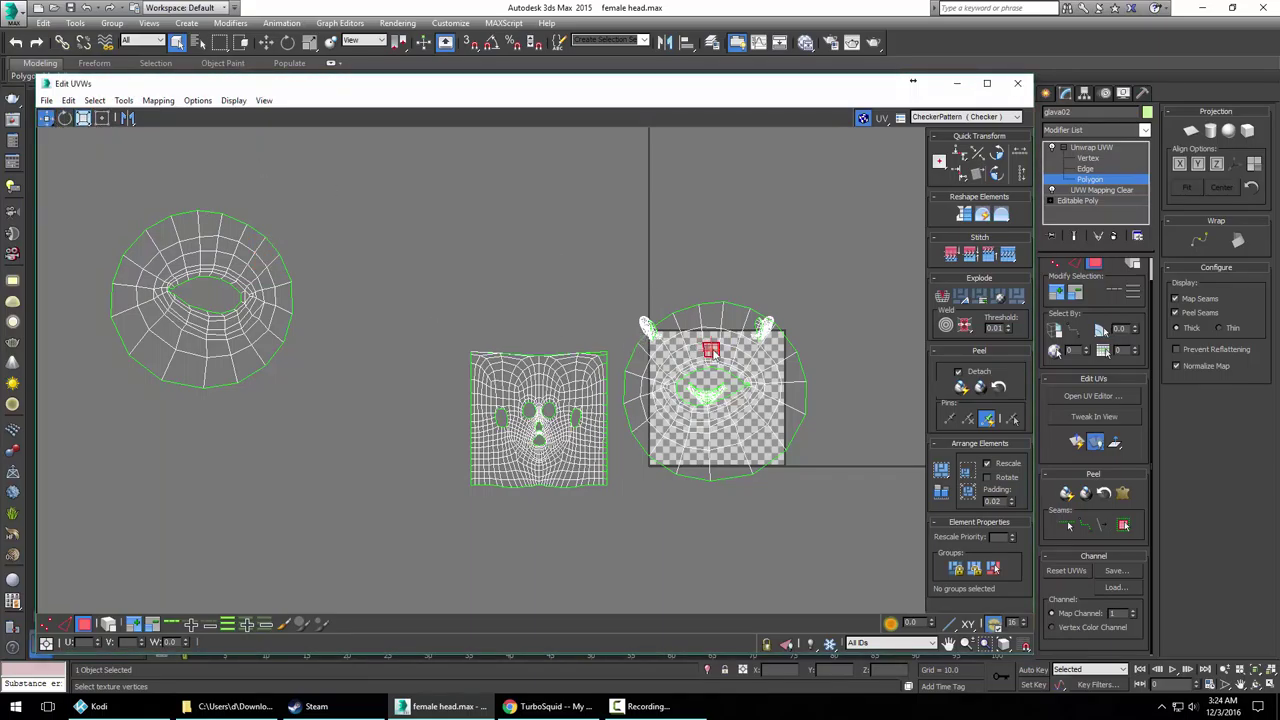
pyautogui.moveTo(722, 358); pyautogui.dragTo(731, 359)
pyautogui.click(95, 101)
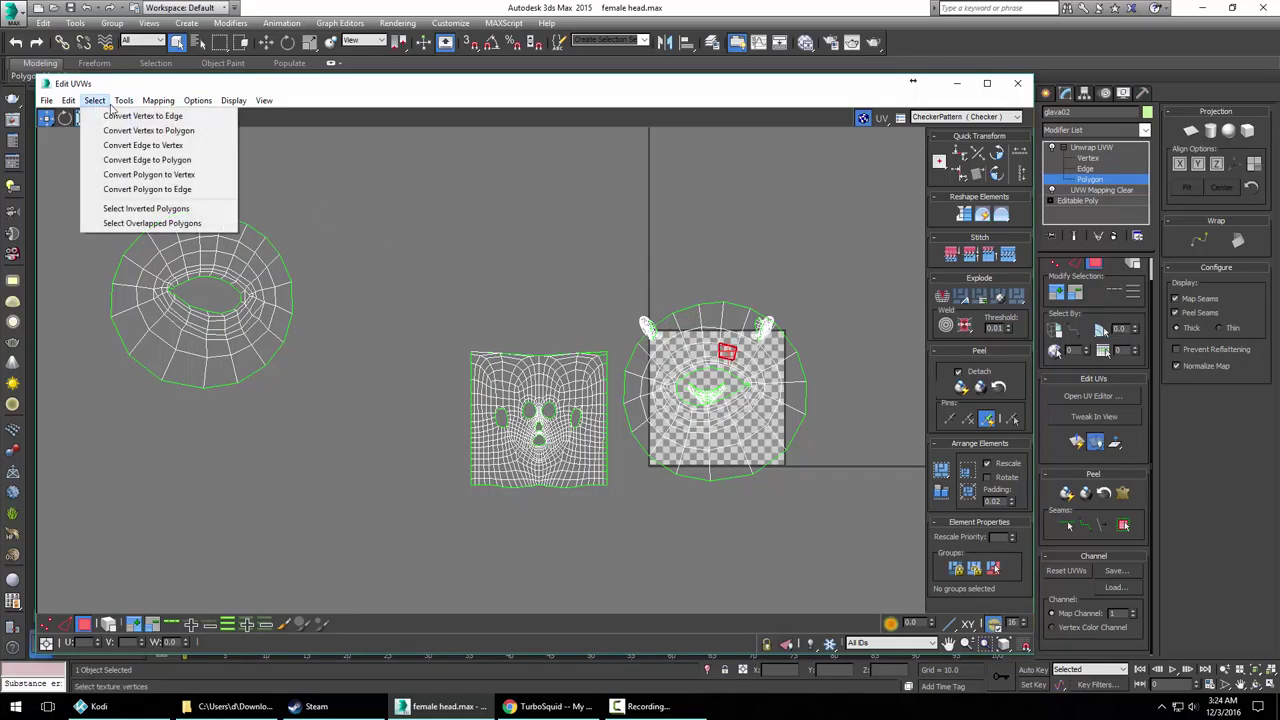
pyautogui.moveTo(122, 104)
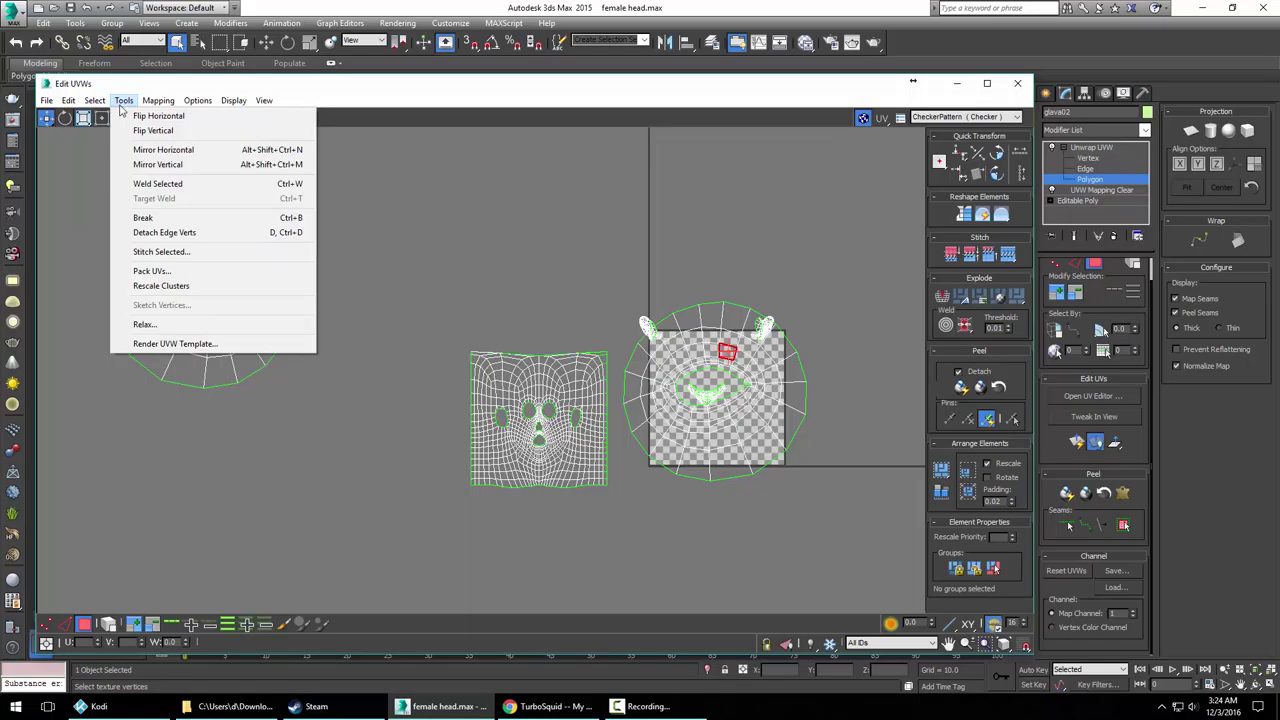
pyautogui.moveTo(66, 108)
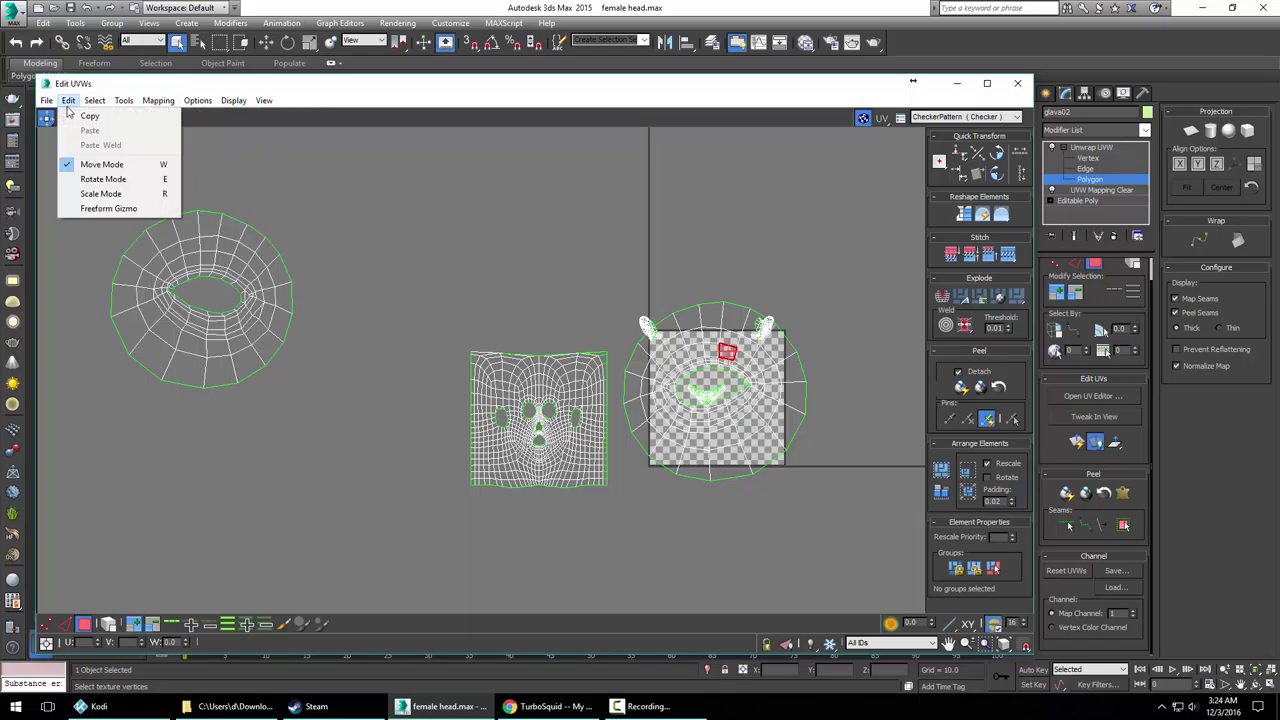
pyautogui.click(732, 194)
pyautogui.click(732, 194)
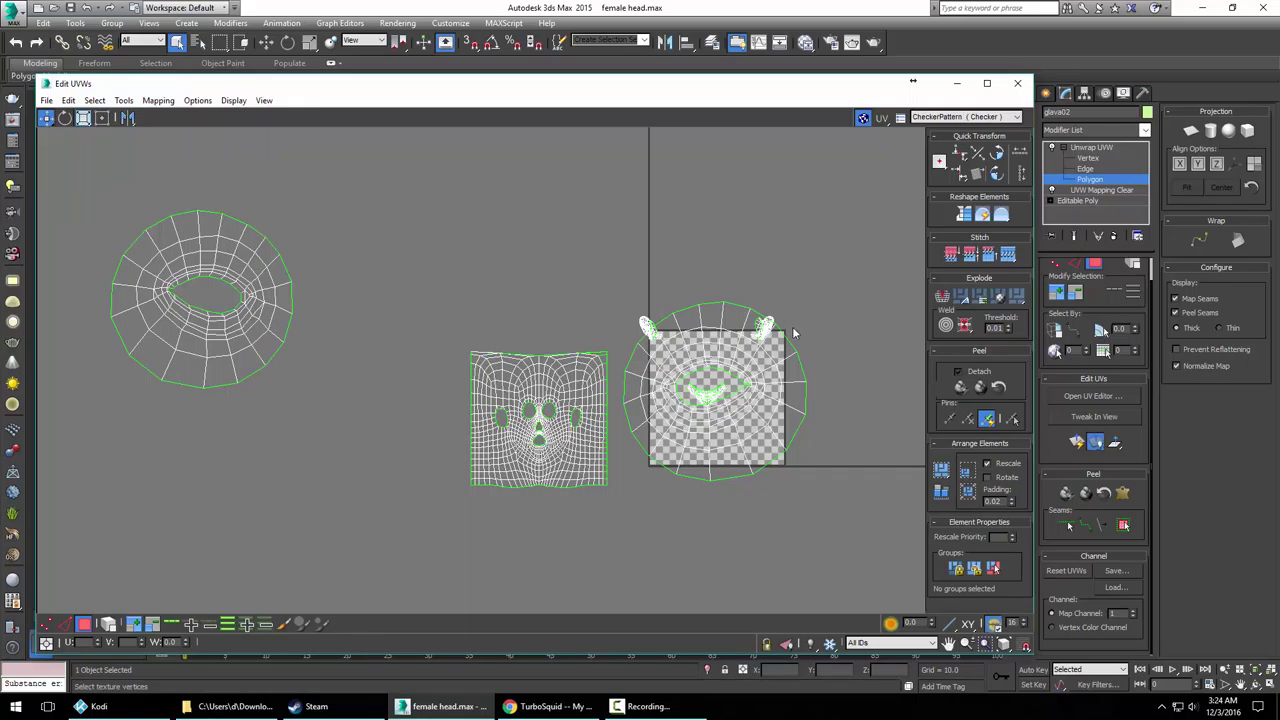
# Select the overlapping second eye, lips and ear shells on the checker tile and move them slightly up and to the right
pyautogui.click(771, 452)
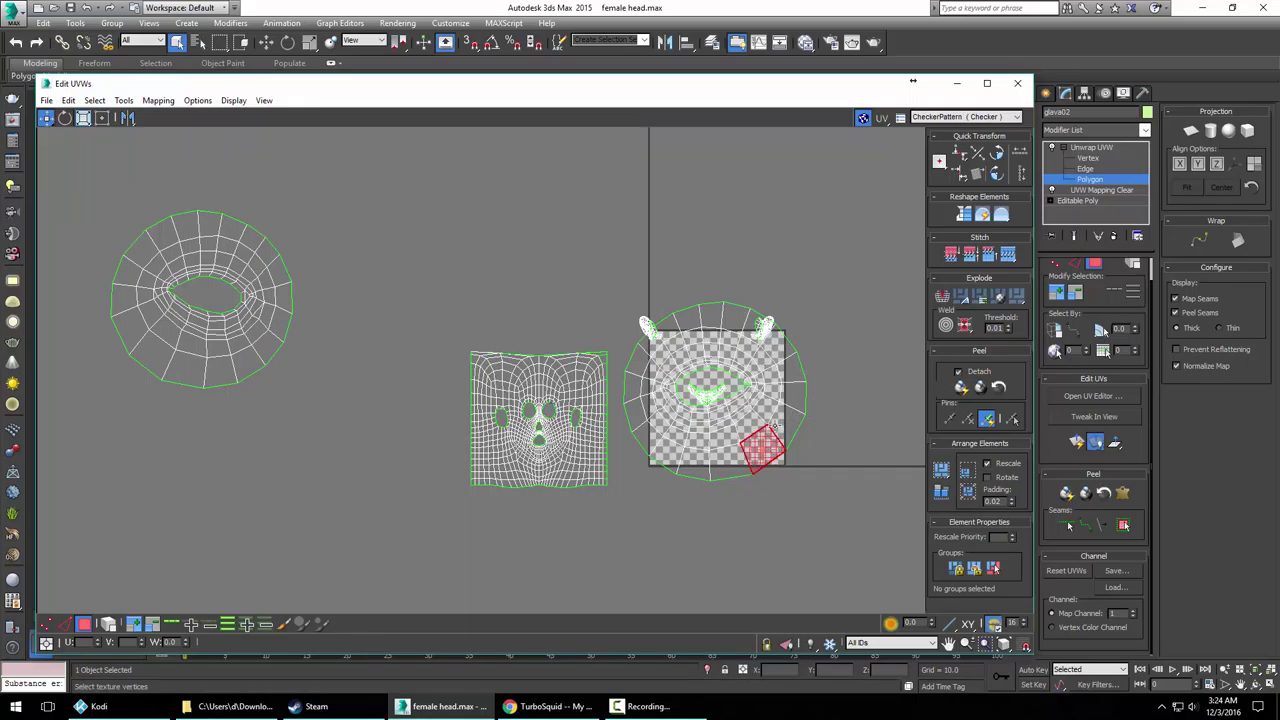
pyautogui.keyDown('ctrl'); pyautogui.click(785, 416); pyautogui.keyUp('ctrl')
pyautogui.doubleClick(641, 313)
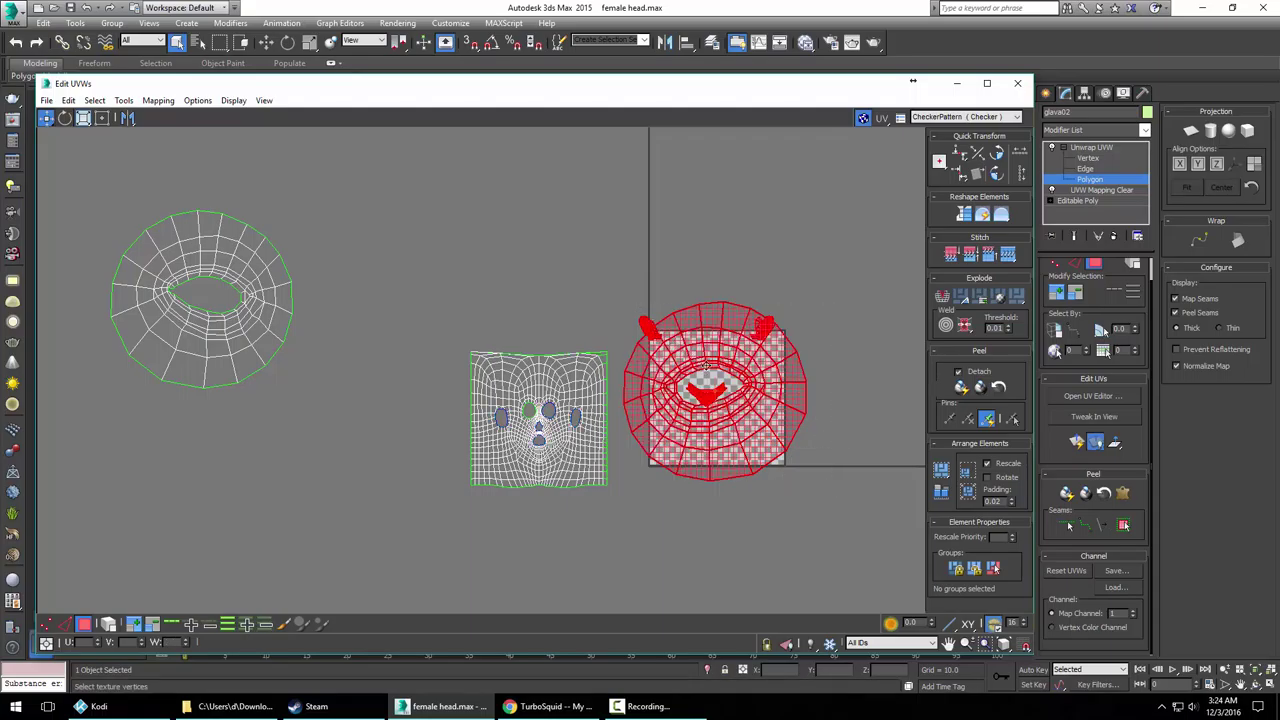
pyautogui.moveTo(710, 355); pyautogui.dragTo(733, 342)
pyautogui.click(837, 352)
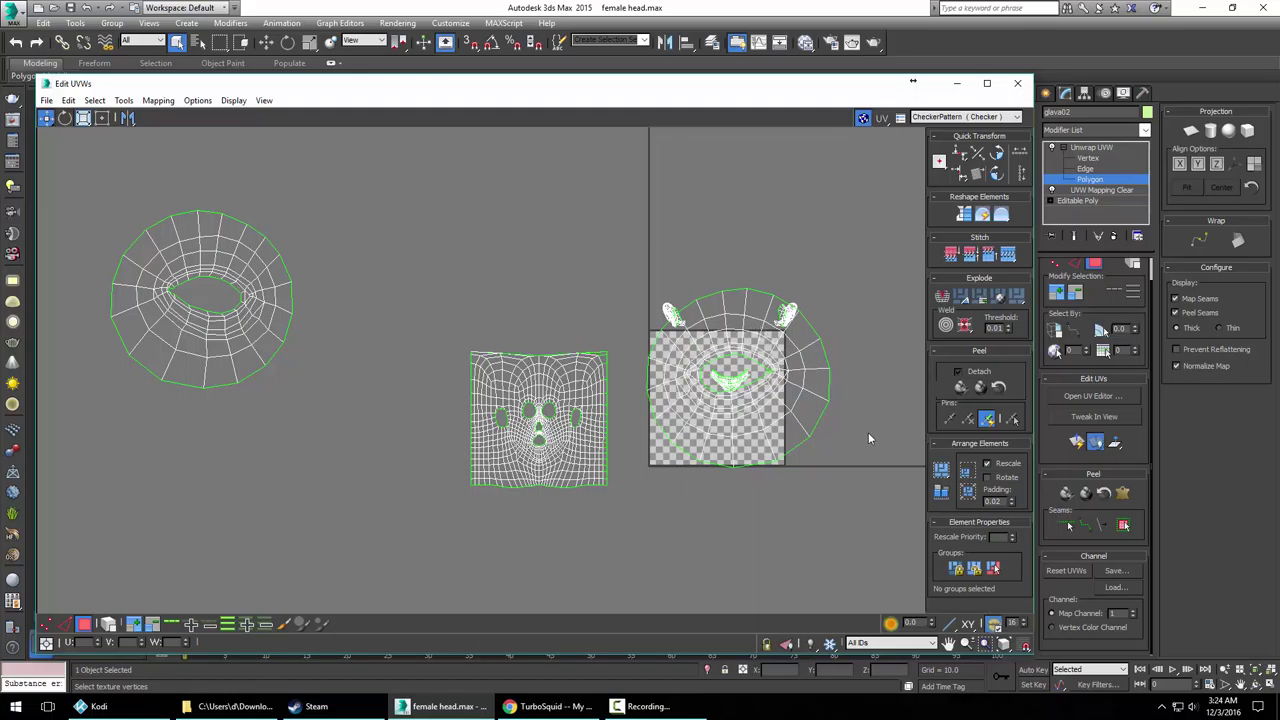
pyautogui.click(749, 422)
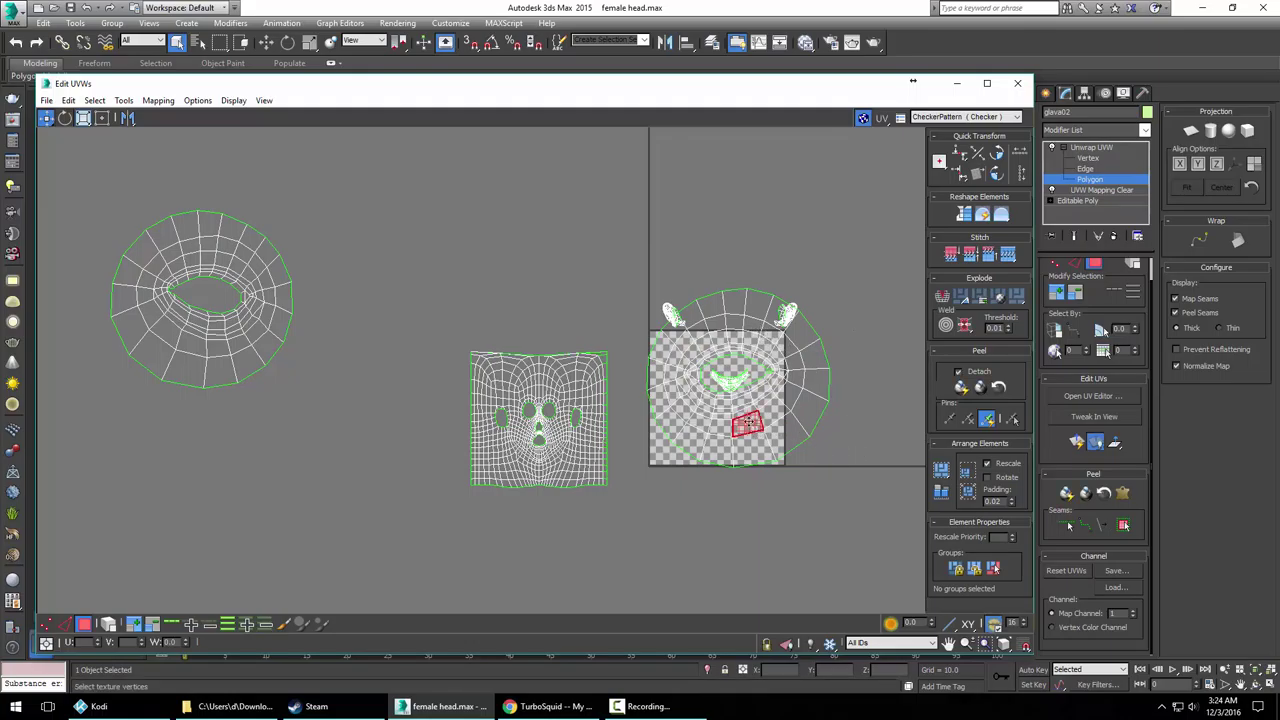
pyautogui.rightClick(752, 428)
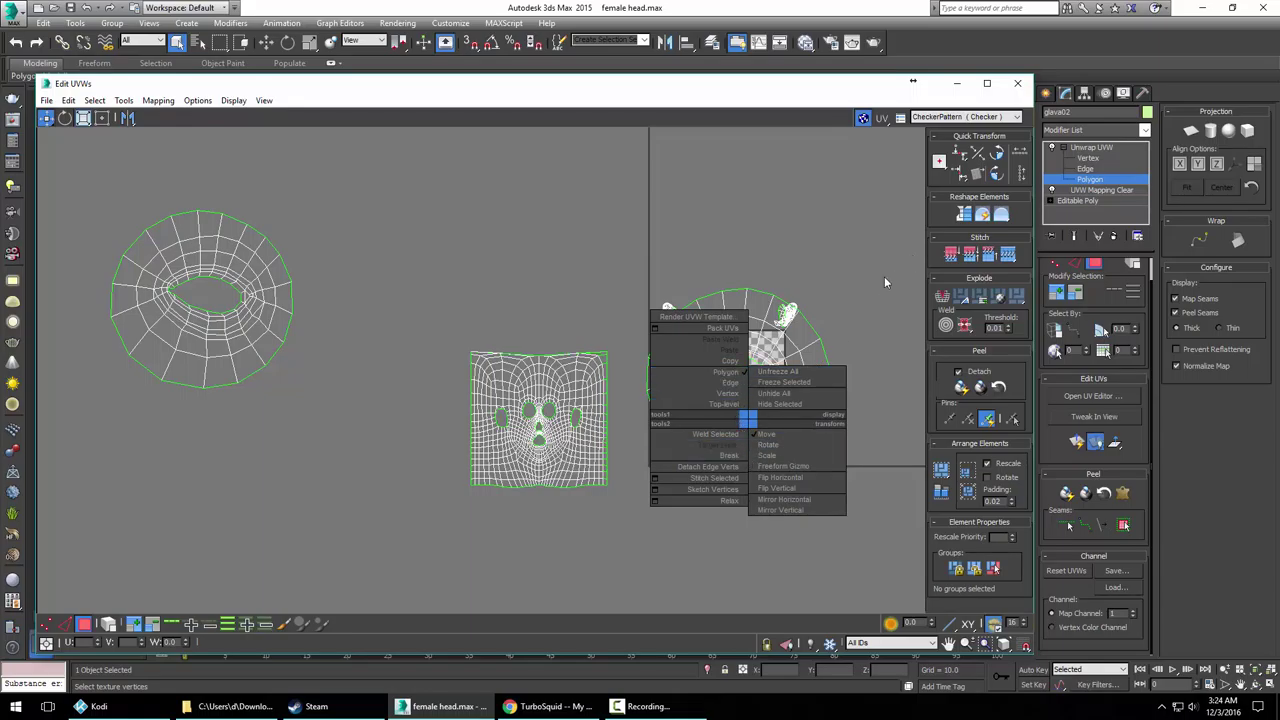
pyautogui.click(845, 295)
# Select the polygons on the left side of the second eye shell, including the ones overlapping the ear shell
pyautogui.scroll(5, 843, 296)
pyautogui.moveTo(789, 307); pyautogui.dragTo(846, 222, button='middle')
pyautogui.scroll(-2, 776, 309)
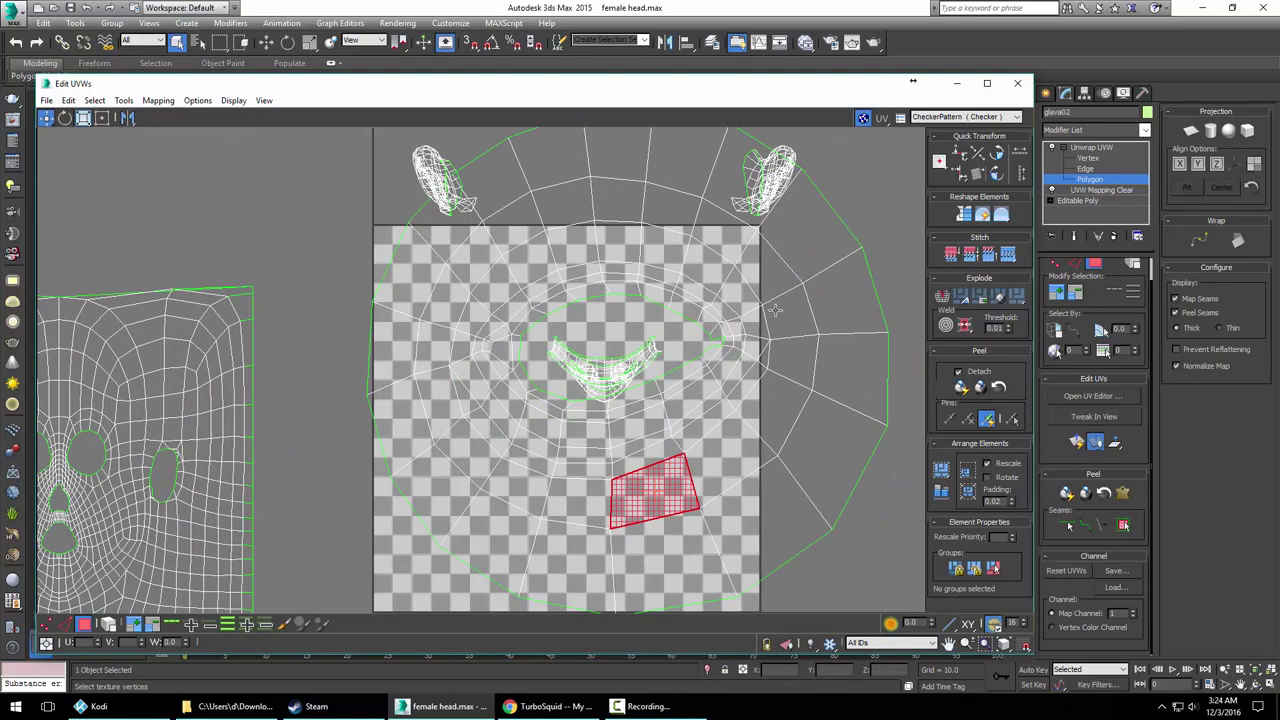
pyautogui.click(532, 485)
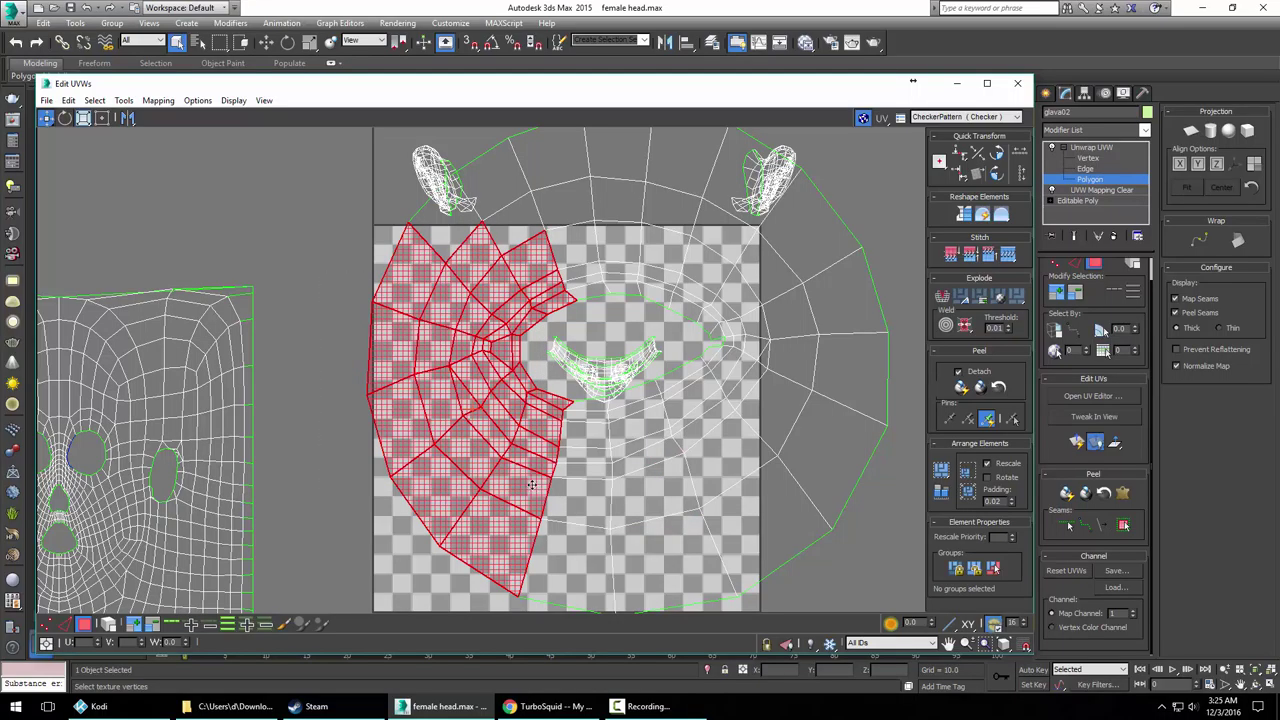
pyautogui.keyDown('ctrl'); pyautogui.click(458, 239); pyautogui.keyUp('ctrl')
pyautogui.keyDown('ctrl'); pyautogui.click(504, 193); pyautogui.keyUp('ctrl')
pyautogui.keyDown('ctrl'); pyautogui.click(533, 228); pyautogui.keyUp('ctrl')
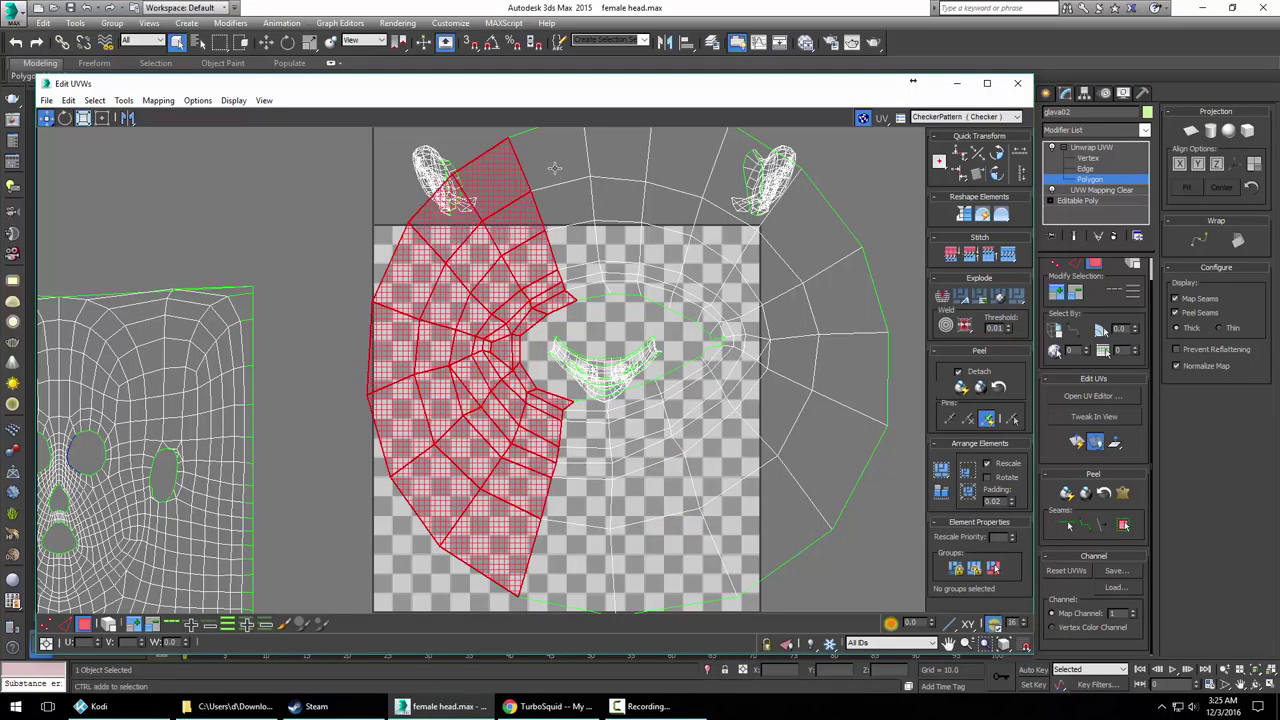
# Add the remaining upper, right and lower polygons of the second eye shell to the selection, excluding the lips and ear shells
pyautogui.scroll(1, 558, 172)
pyautogui.scroll(-3, 610, 187)
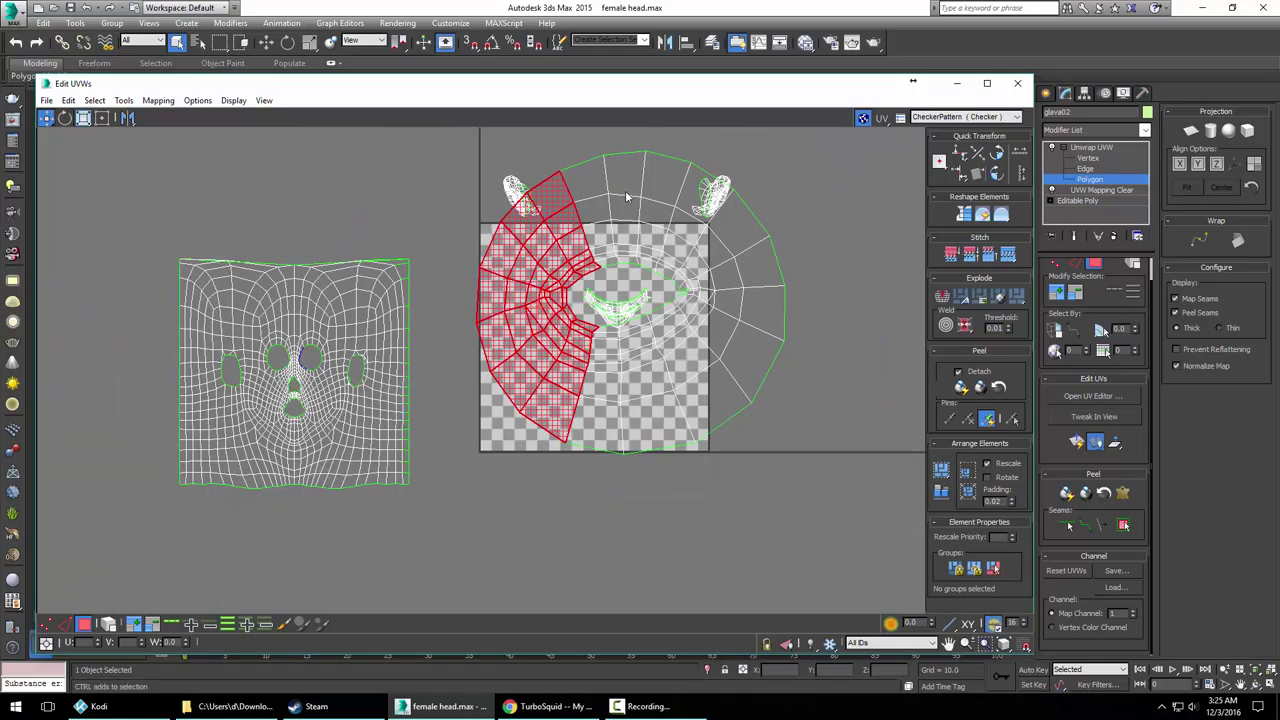
pyautogui.keyDown('ctrl'); pyautogui.click(673, 268); pyautogui.keyUp('ctrl')
pyautogui.keyDown('ctrl'); pyautogui.click(688, 195); pyautogui.keyUp('ctrl')
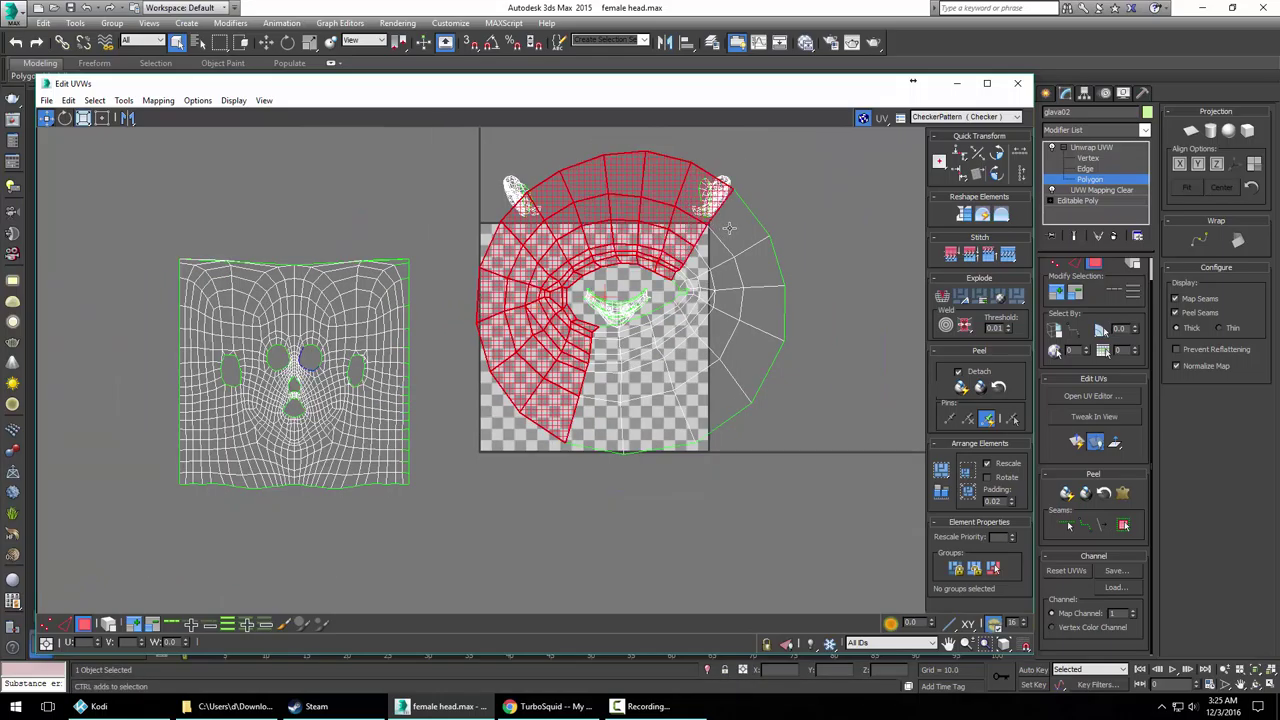
pyautogui.keyDown('ctrl'); pyautogui.click(738, 322); pyautogui.keyUp('ctrl')
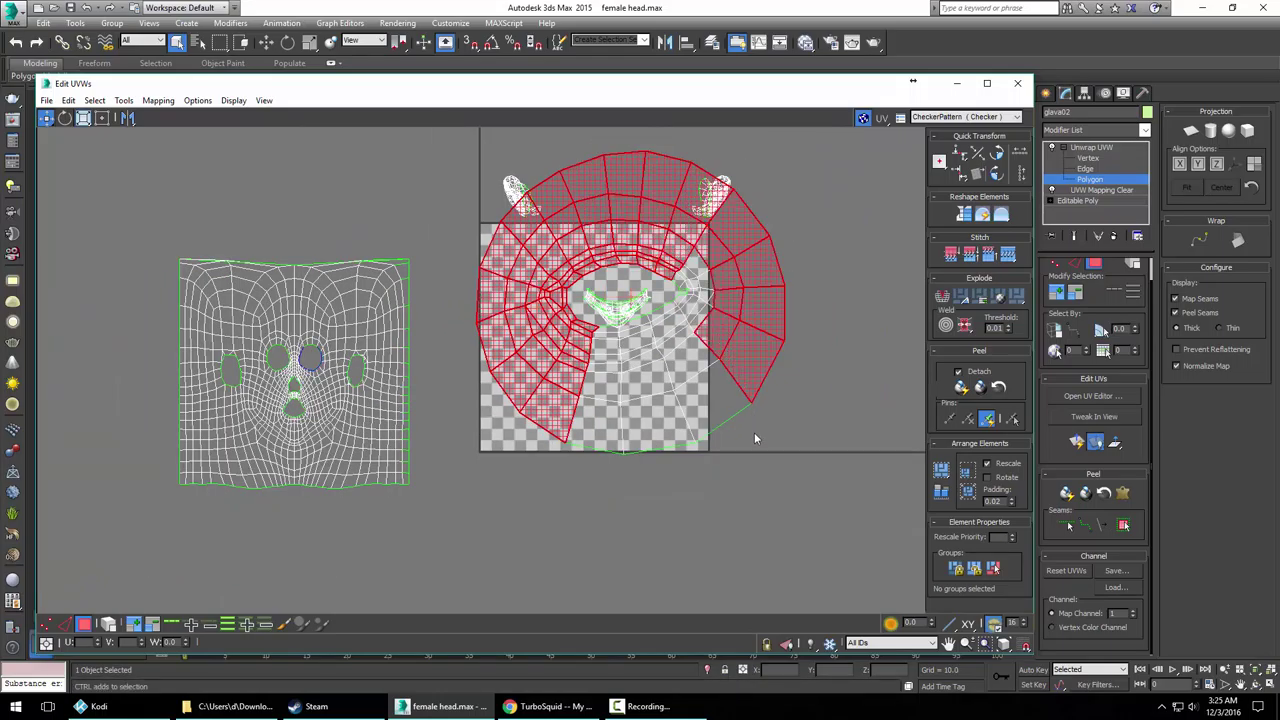
pyautogui.keyDown('ctrl'); pyautogui.click(678, 272); pyautogui.keyUp('ctrl')
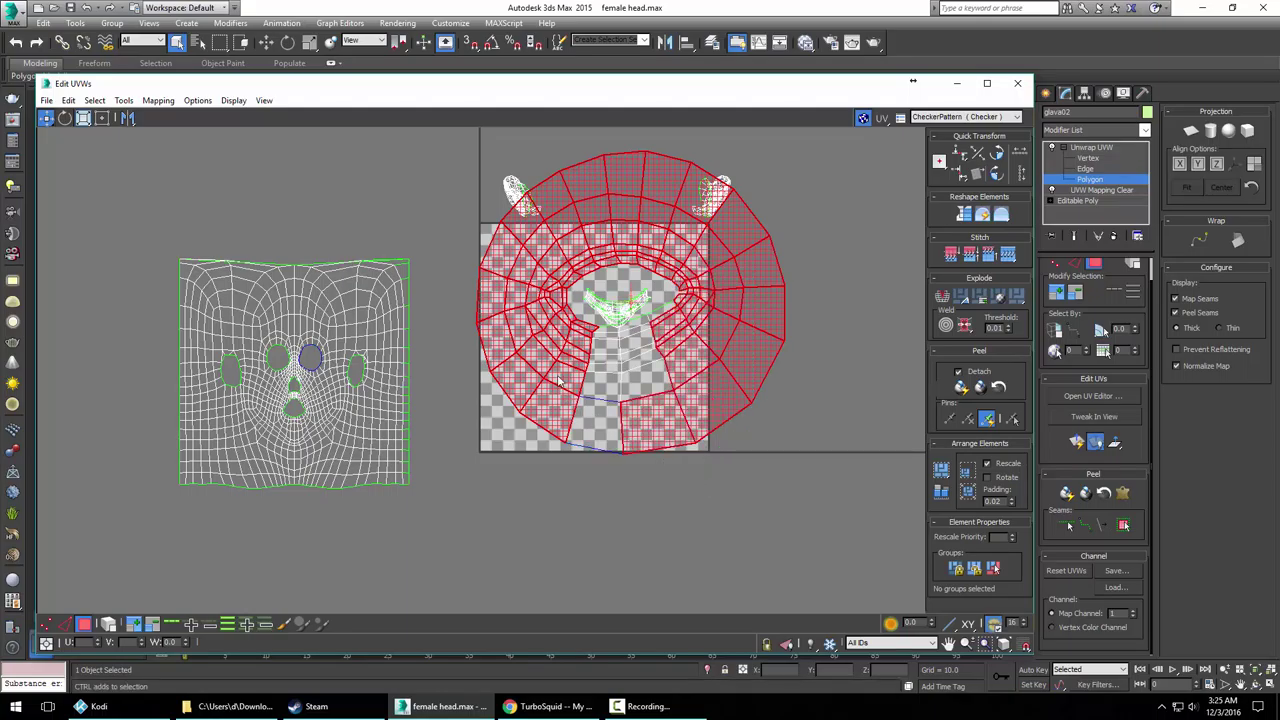
pyautogui.keyDown('ctrl'); pyautogui.click(589, 339); pyautogui.keyUp('ctrl')
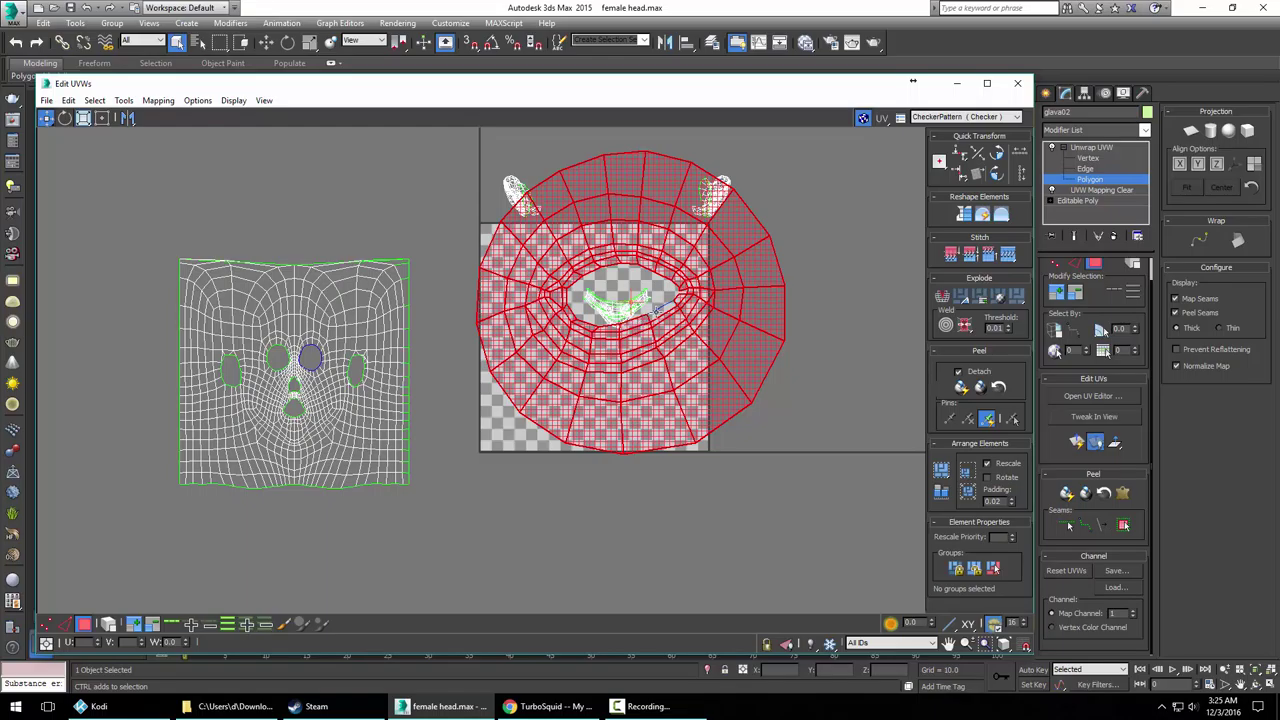
# Move the second eye shell up and left above the head layout, and align the first eye shell beside it
pyautogui.scroll(-5, 699, 339)
pyautogui.moveTo(685, 352); pyautogui.dragTo(432, 260)
pyautogui.moveTo(310, 300); pyautogui.dragTo(301, 254)
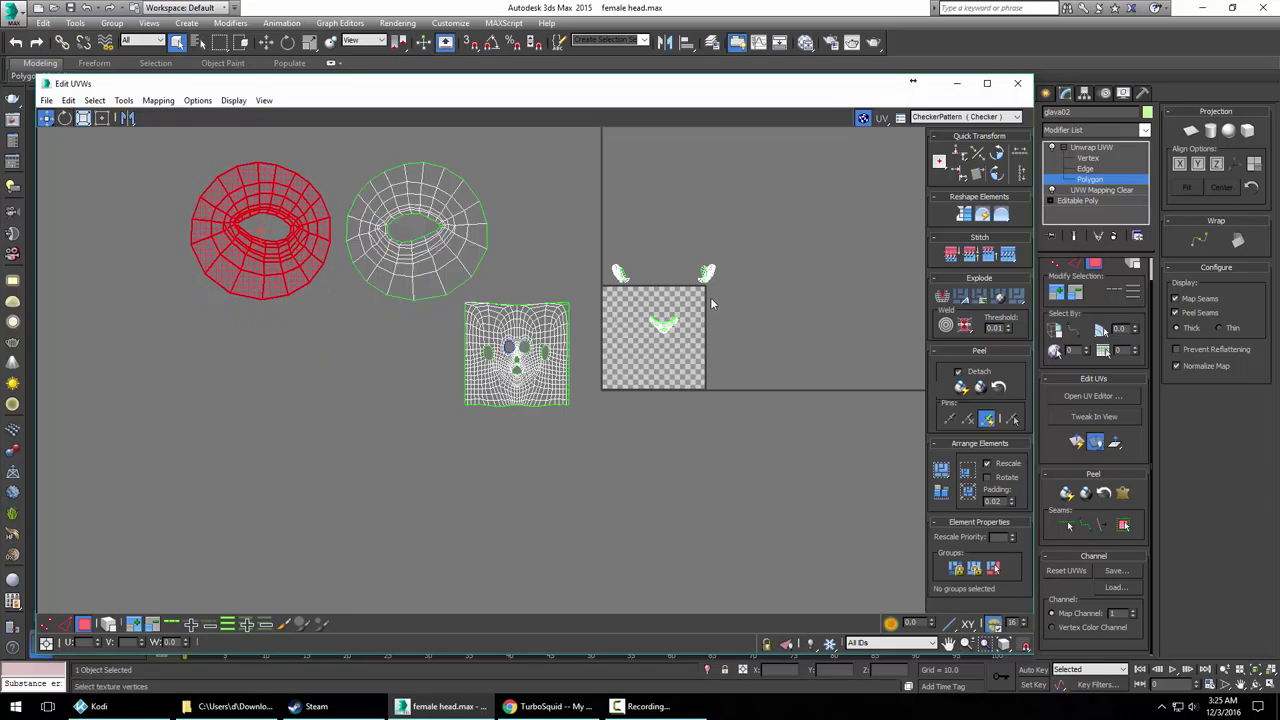
# Minimize the UV editor and bring the ear into close view in the perspective viewport
pyautogui.scroll(-1, 706, 297)
pyautogui.scroll(4, 685, 360)
pyautogui.scroll(3, 679, 406)
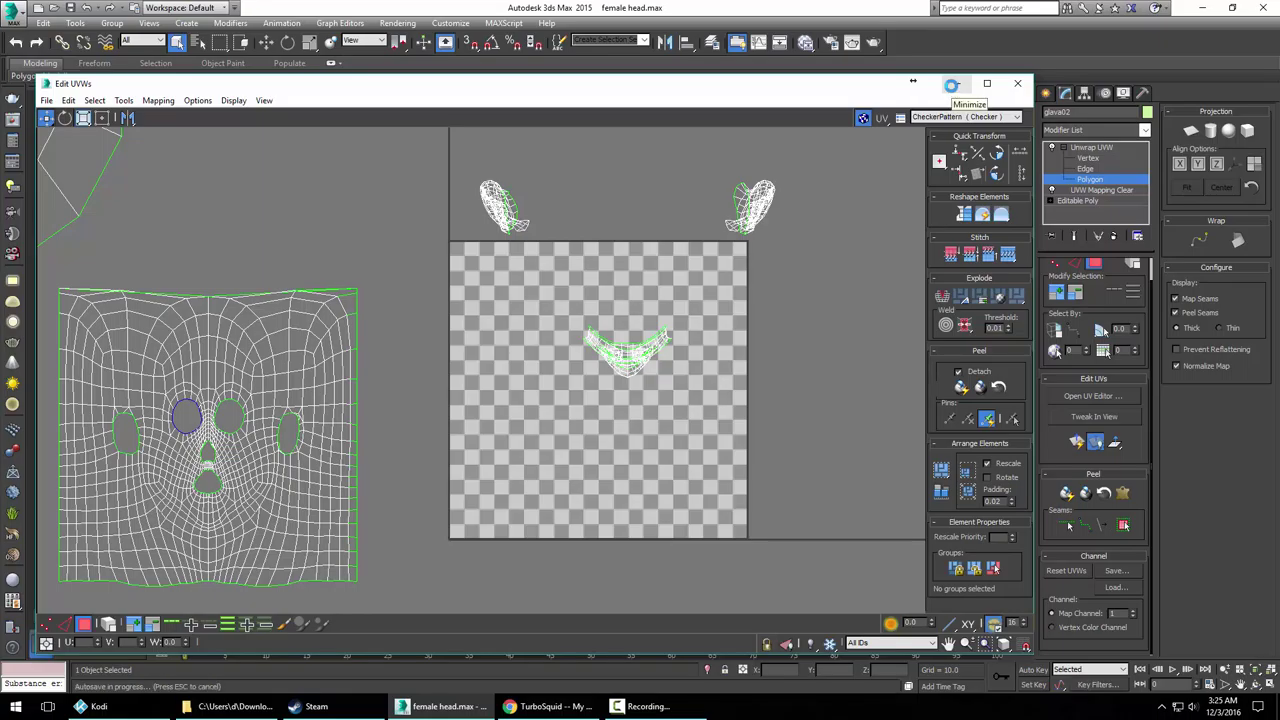
pyautogui.click(955, 85)
pyautogui.keyDown('alt'); pyautogui.moveTo(707, 372); pyautogui.dragTo(548, 438, button='middle'); pyautogui.keyUp('alt')
pyautogui.scroll(2, 767, 341)
pyautogui.scroll(3, 766, 340)
pyautogui.keyDown('alt'); pyautogui.moveTo(587, 393); pyautogui.dragTo(500, 428, button='middle'); pyautogui.keyUp('alt')
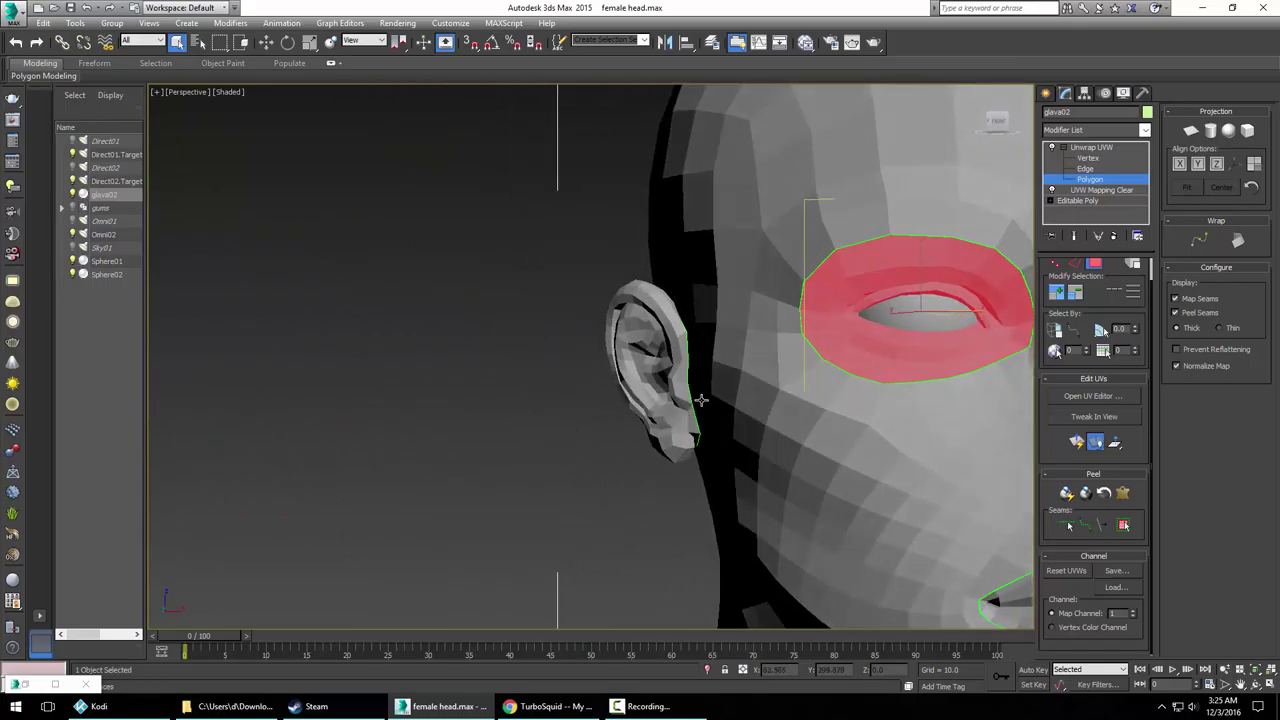
# Try to select the ear's polygons on the model with a rectangular region
pyautogui.moveTo(628, 414); pyautogui.dragTo(638, 418)
pyautogui.moveTo(638, 418)
pyautogui.keyDown('alt'); pyautogui.mouseDown(button='middle')
pyautogui.moveTo(652, 426)
pyautogui.moveTo(620, 408)
pyautogui.mouseUp(button='middle'); pyautogui.keyUp('alt')
pyautogui.moveTo(558, 263); pyautogui.dragTo(652, 405)
pyautogui.keyDown('alt'); pyautogui.moveTo(650, 424); pyautogui.dragTo(600, 418, button='middle'); pyautogui.keyUp('alt')
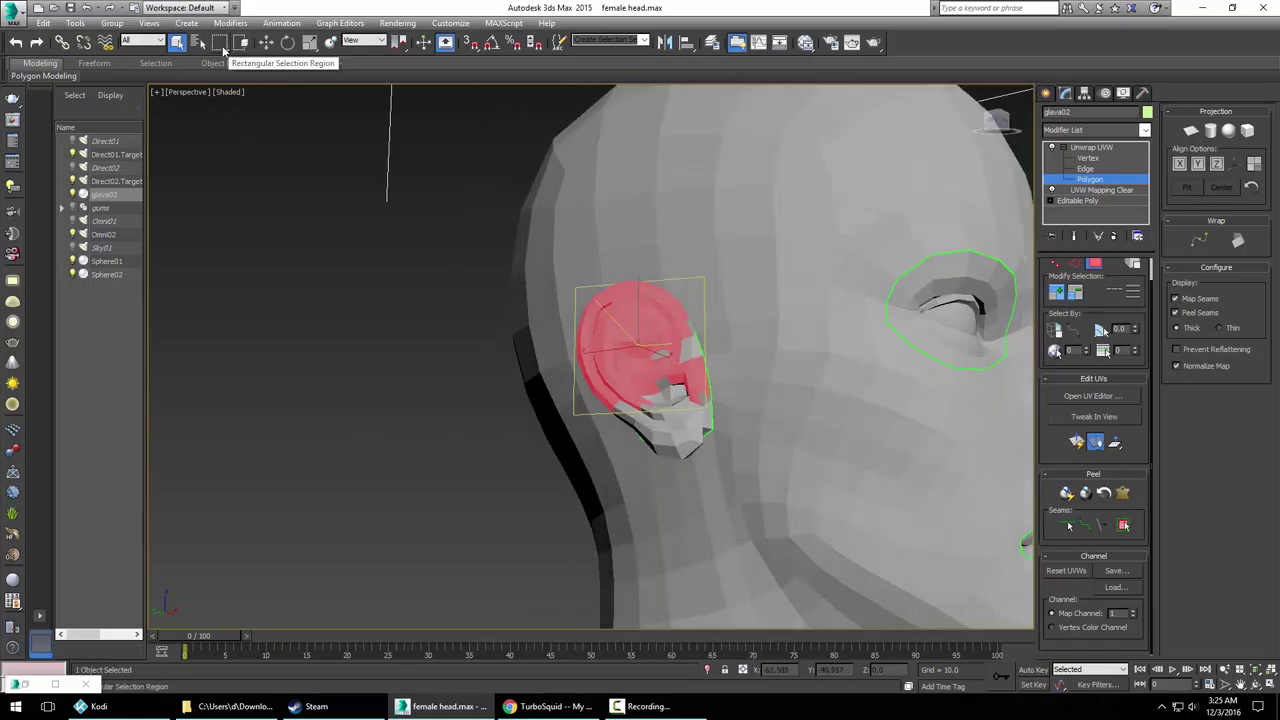
pyautogui.keyDown('alt'); pyautogui.moveTo(531, 303); pyautogui.dragTo(724, 392, button='middle'); pyautogui.keyUp('alt')
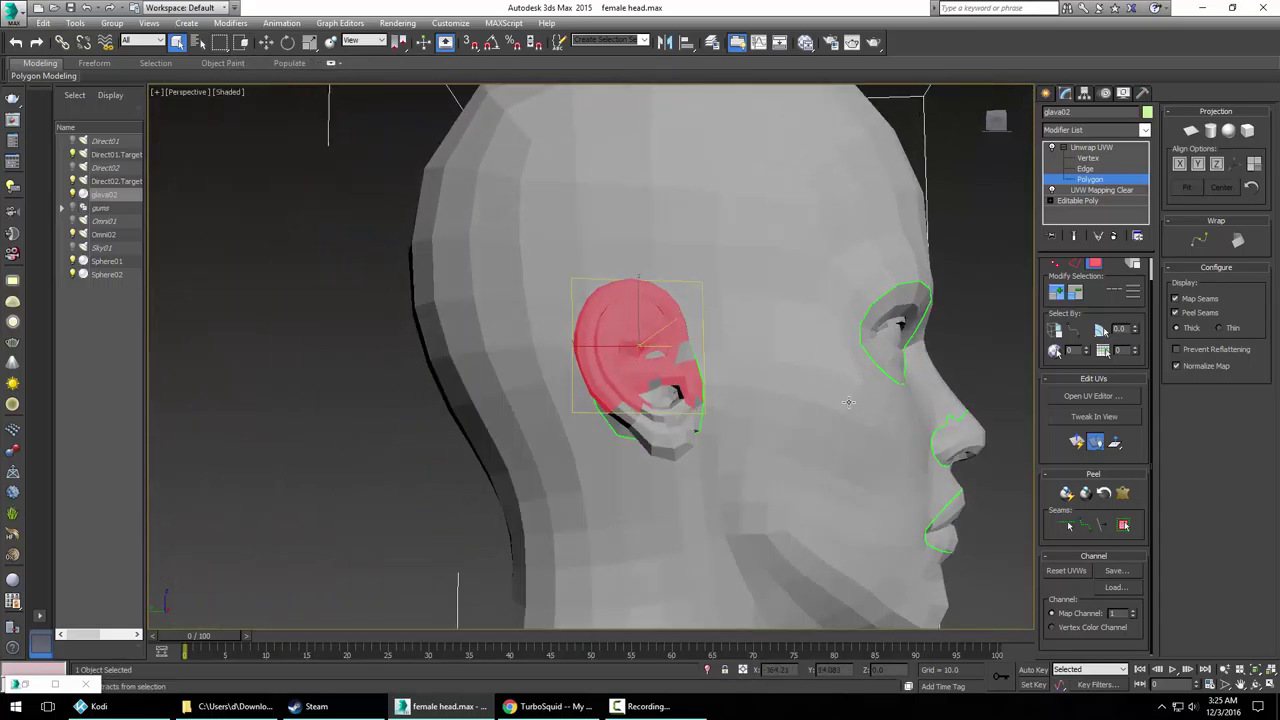
# Turn on Ignore Backfacing and region-select all polygons of the ear and the surrounding side of the head
pyautogui.click(1056, 332)
pyautogui.click(547, 264)
pyautogui.click(738, 470)
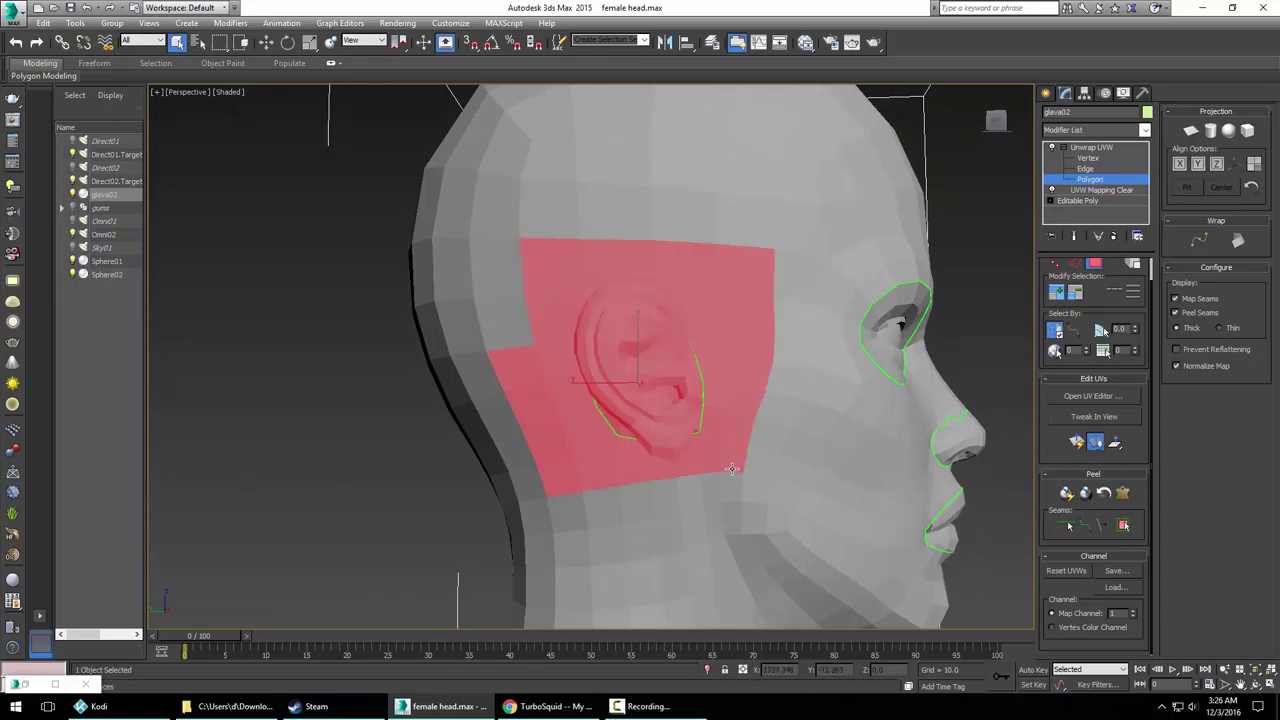
# Use the paint selection region to remove the head polygons behind and in front of the ear from the selection
pyautogui.keyDown('alt'); pyautogui.moveTo(613, 463); pyautogui.dragTo(651, 452, button='middle'); pyautogui.keyUp('alt')
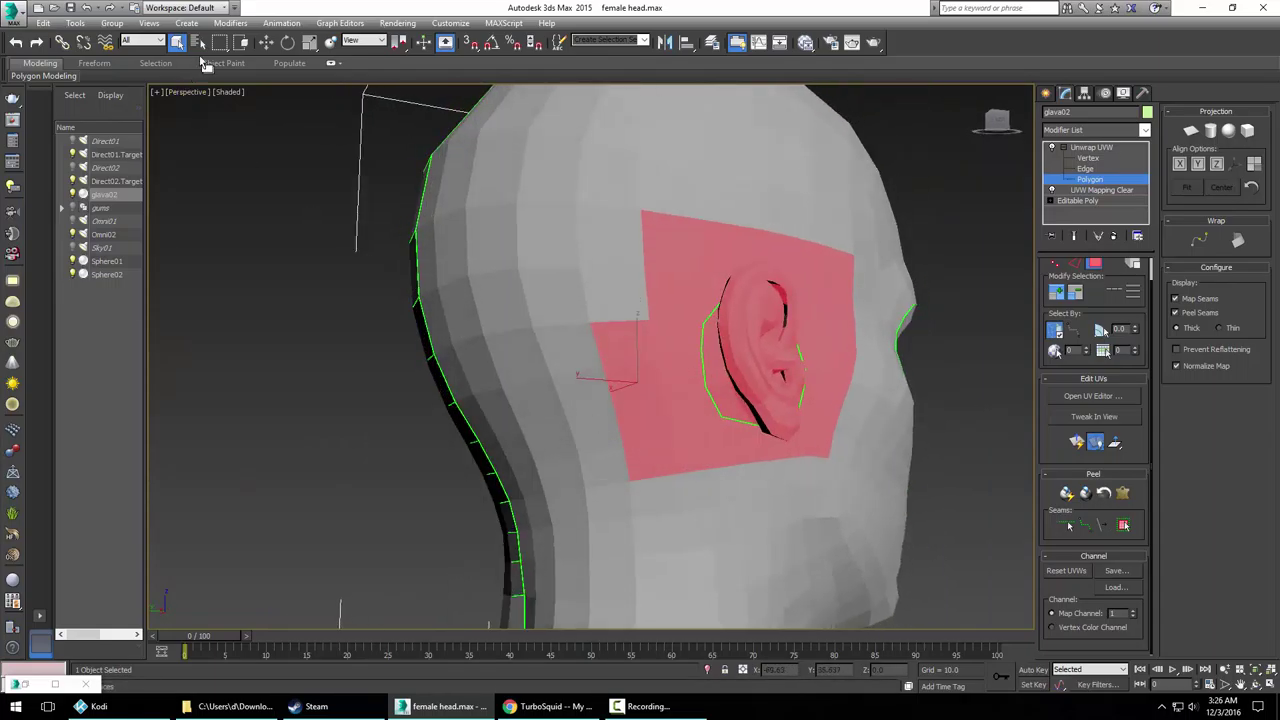
pyautogui.moveTo(219, 43)
pyautogui.mouseDown()
pyautogui.moveTo(248, 137)
pyautogui.moveTo(221, 147)
pyautogui.mouseUp()
pyautogui.keyDown('alt'); pyautogui.moveTo(690, 378); pyautogui.dragTo(687, 367, button='middle'); pyautogui.keyUp('alt')
pyautogui.moveTo(690, 385)
pyautogui.keyDown('alt'); pyautogui.mouseDown()
pyautogui.moveTo(703, 410)
pyautogui.moveTo(662, 420)
pyautogui.moveTo(648, 400)
pyautogui.moveTo(654, 334)
pyautogui.moveTo(686, 240)
pyautogui.moveTo(713, 251)
pyautogui.mouseUp(); pyautogui.keyUp('alt')
pyautogui.keyDown('ctrl'); pyautogui.click(717, 367); pyautogui.keyUp('ctrl')
pyautogui.keyDown('alt'); pyautogui.moveTo(712, 250); pyautogui.dragTo(764, 383, button='middle'); pyautogui.keyUp('alt')
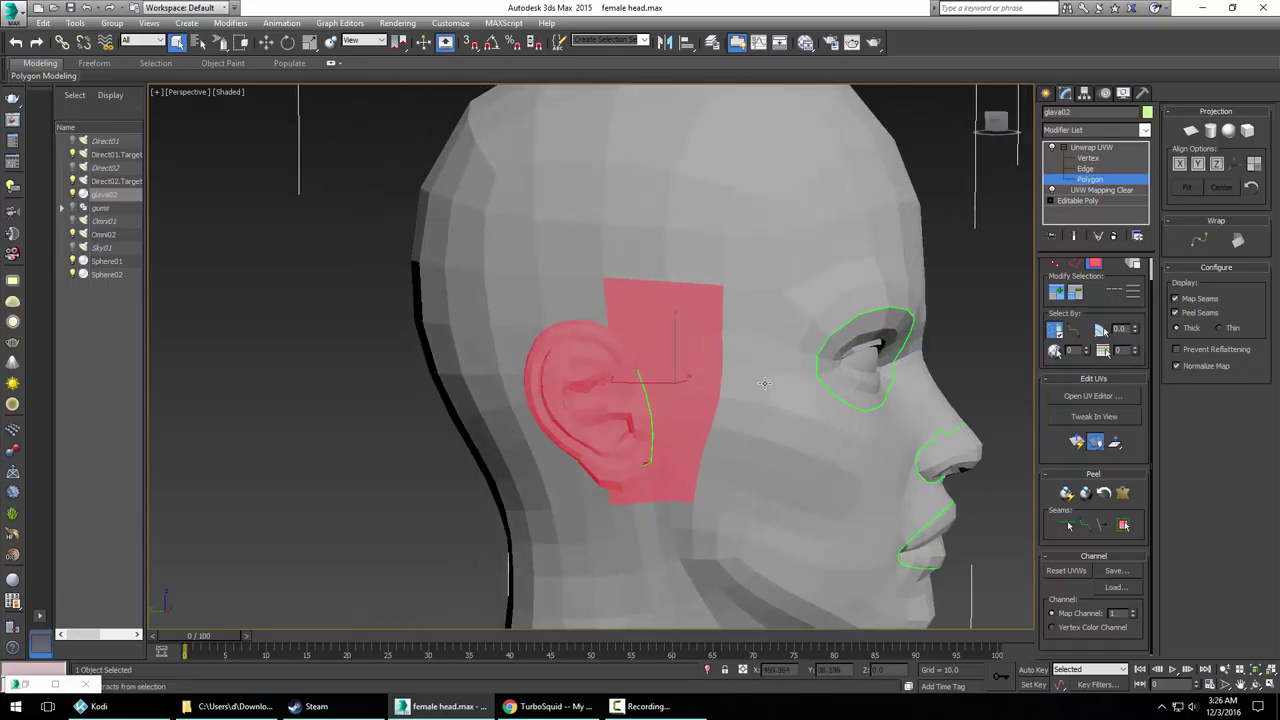
pyautogui.keyDown('alt'); pyautogui.moveTo(638, 327); pyautogui.dragTo(697, 350); pyautogui.keyUp('alt')
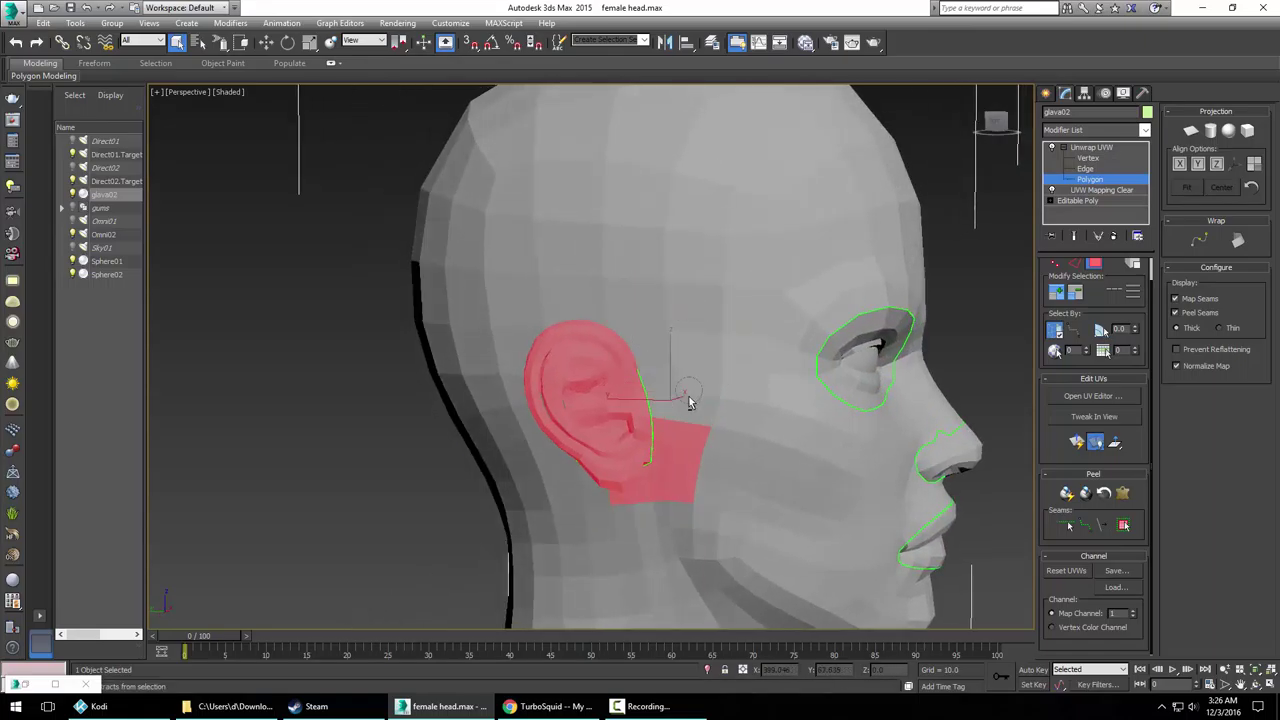
pyautogui.keyDown('alt'); pyautogui.click(690, 458); pyautogui.keyUp('alt')
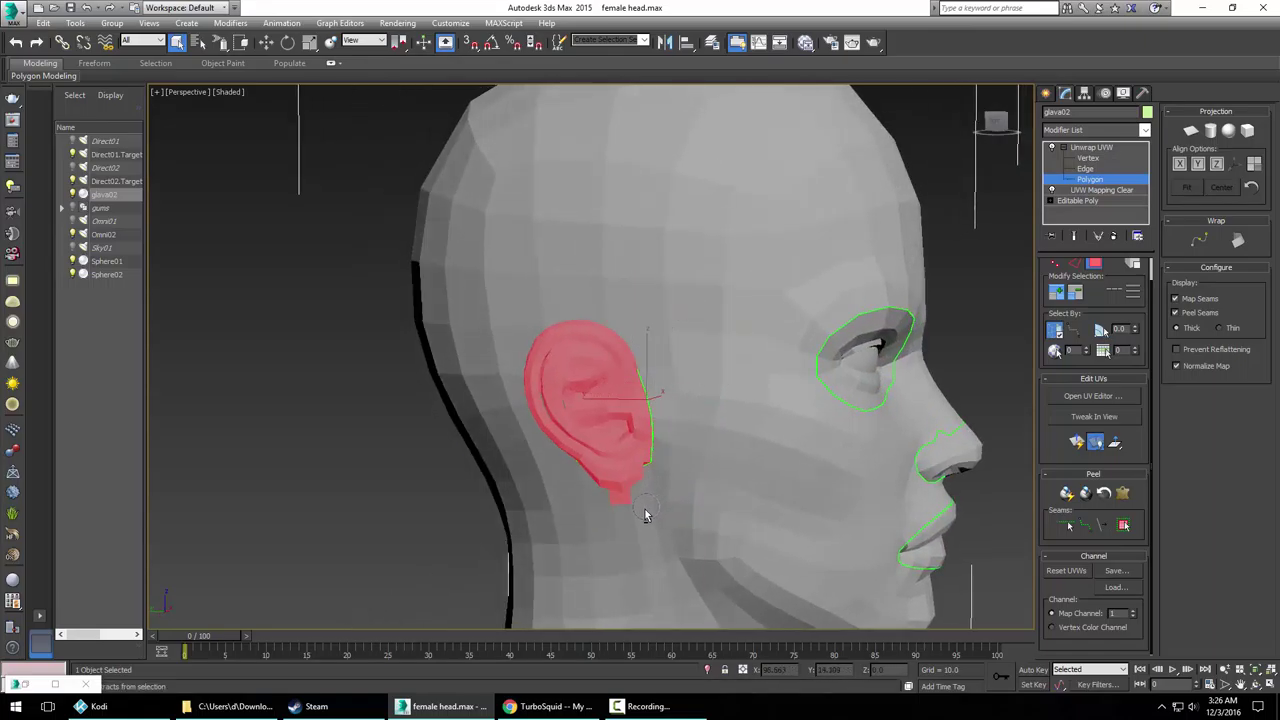
# Switch back to the rectangular selection region, deselect the opposite ear's polygons, and add the polygons on the back of the working ear
pyautogui.keyDown('alt'); pyautogui.moveTo(640, 516); pyautogui.dragTo(860, 508, button='middle'); pyautogui.keyUp('alt')
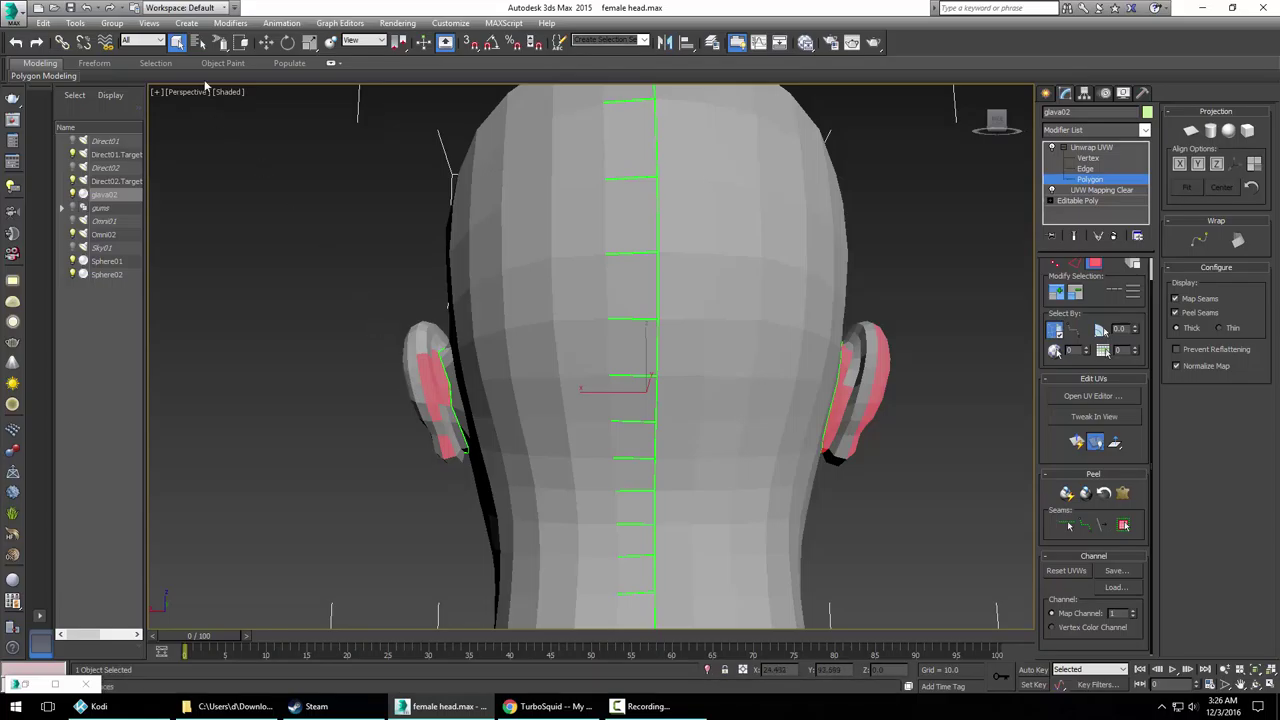
pyautogui.moveTo(220, 45); pyautogui.dragTo(222, 68)
pyautogui.keyDown('alt'); pyautogui.moveTo(548, 565); pyautogui.dragTo(548, 565); pyautogui.keyUp('alt')
pyautogui.keyDown('alt'); pyautogui.moveTo(828, 511); pyautogui.dragTo(823, 508, button='middle'); pyautogui.keyUp('alt')
pyautogui.keyDown('ctrl'); pyautogui.moveTo(929, 289); pyautogui.dragTo(869, 403); pyautogui.keyUp('ctrl')
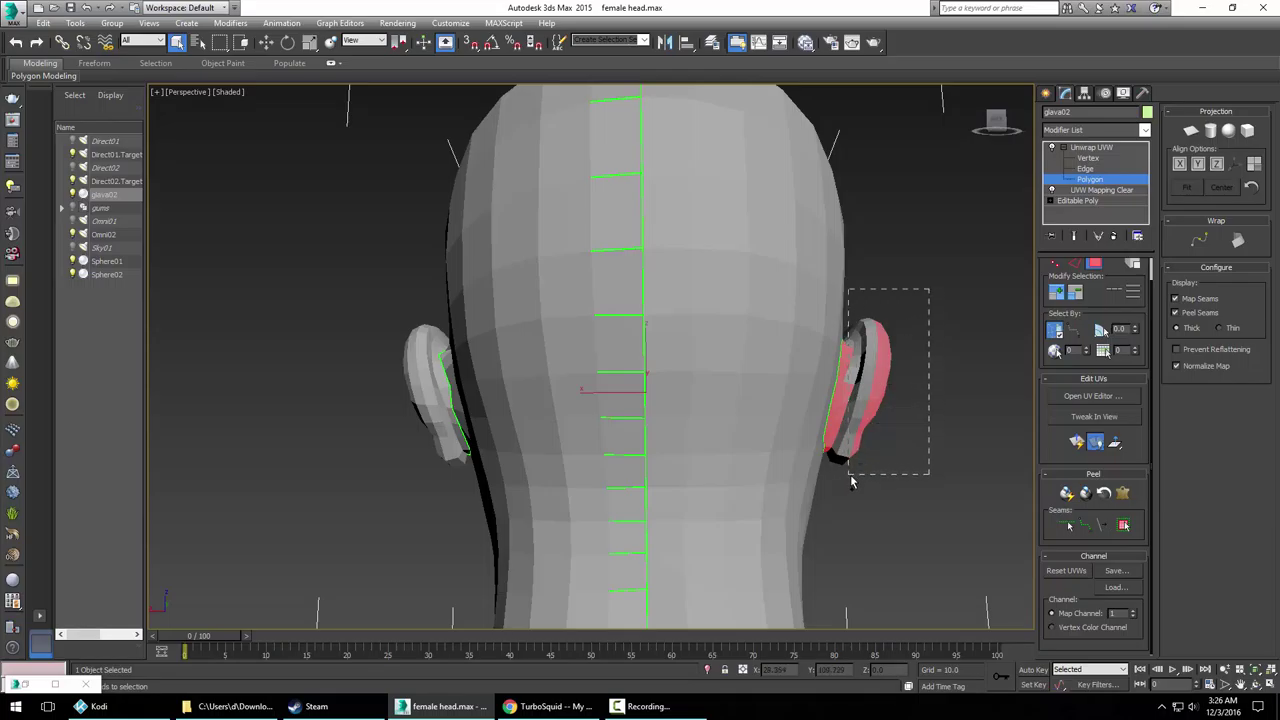
pyautogui.moveTo(851, 482); pyautogui.dragTo(836, 437)
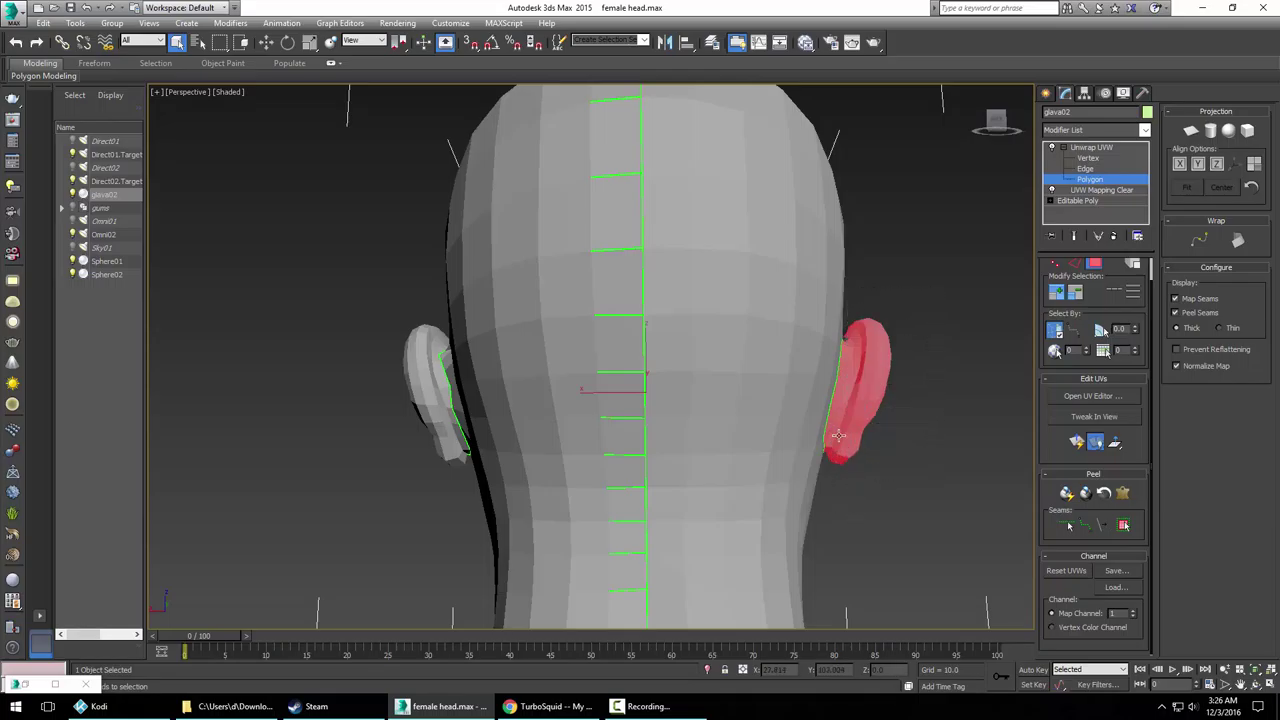
pyautogui.moveTo(884, 273); pyautogui.dragTo(848, 356)
# Turn off Ignore Backfacing and region-select the whole ear so its hidden inner polygons are added to the selection
pyautogui.keyDown('alt'); pyautogui.moveTo(880, 369); pyautogui.dragTo(846, 453, button='middle'); pyautogui.keyUp('alt')
pyautogui.keyDown('alt'); pyautogui.moveTo(855, 403); pyautogui.dragTo(768, 370, button='middle'); pyautogui.keyUp('alt')
pyautogui.keyDown('alt'); pyautogui.moveTo(850, 490); pyautogui.dragTo(685, 352, button='middle'); pyautogui.keyUp('alt')
pyautogui.scroll(4, 571, 383)
pyautogui.click(1058, 336)
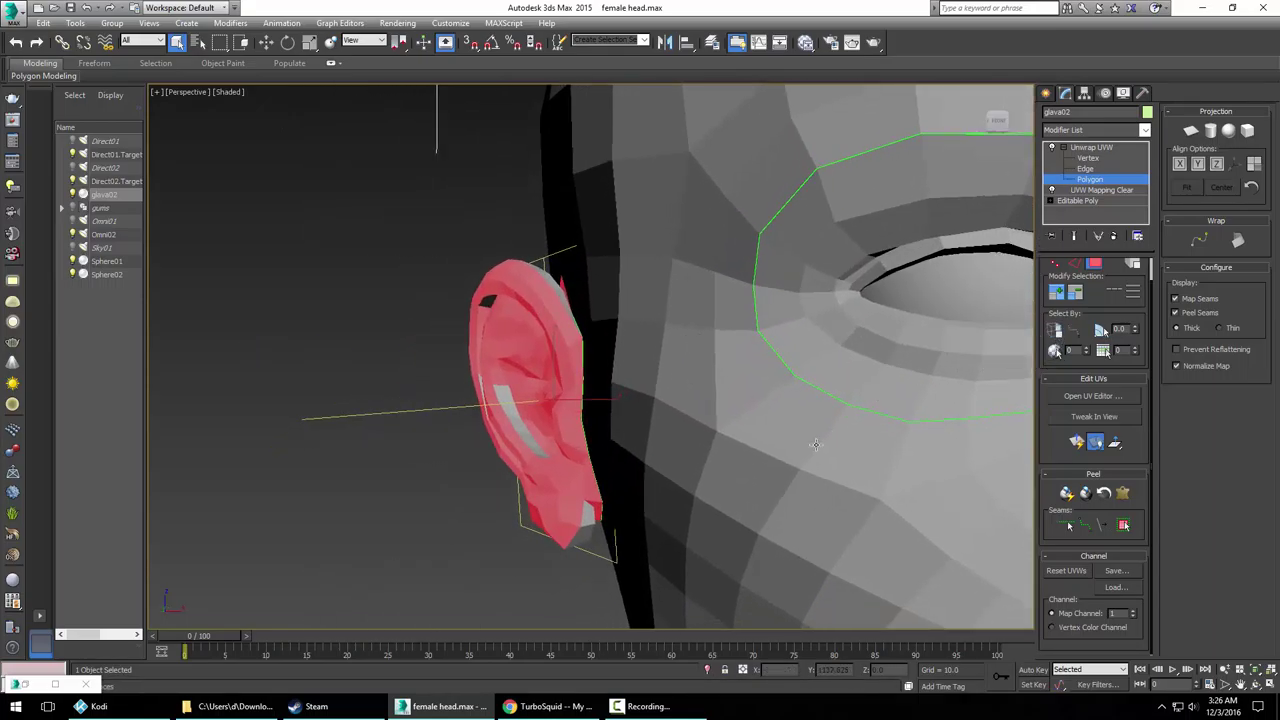
pyautogui.keyDown('alt'); pyautogui.moveTo(788, 480); pyautogui.dragTo(756, 467, button='middle'); pyautogui.keyUp('alt')
pyautogui.keyDown('ctrl'); pyautogui.moveTo(386, 214); pyautogui.dragTo(608, 580); pyautogui.keyUp('ctrl')
pyautogui.keyDown('alt'); pyautogui.moveTo(542, 556); pyautogui.dragTo(390, 262, button='middle'); pyautogui.keyUp('alt')
pyautogui.scroll(-3, 704, 507)
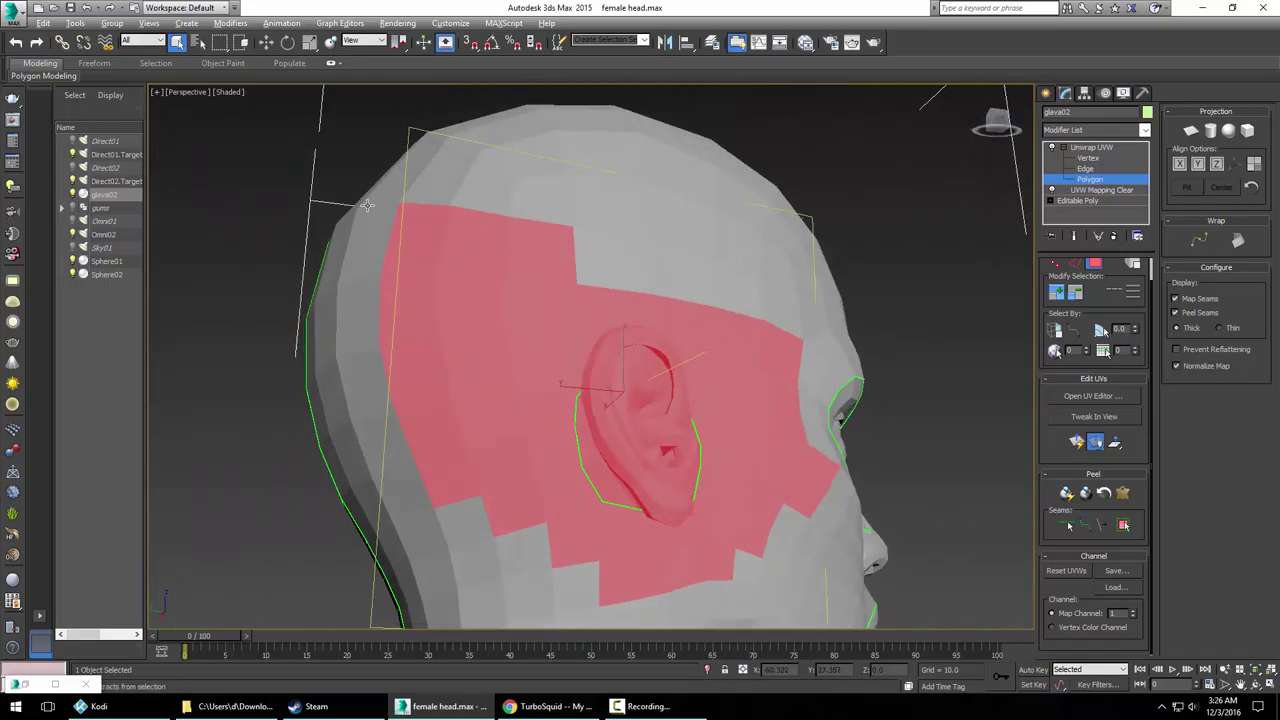
# Subtract the large areas of head polygons behind, below and in front of the ear from the selection
pyautogui.keyDown('alt'); pyautogui.moveTo(558, 545); pyautogui.dragTo(561, 546); pyautogui.keyUp('alt')
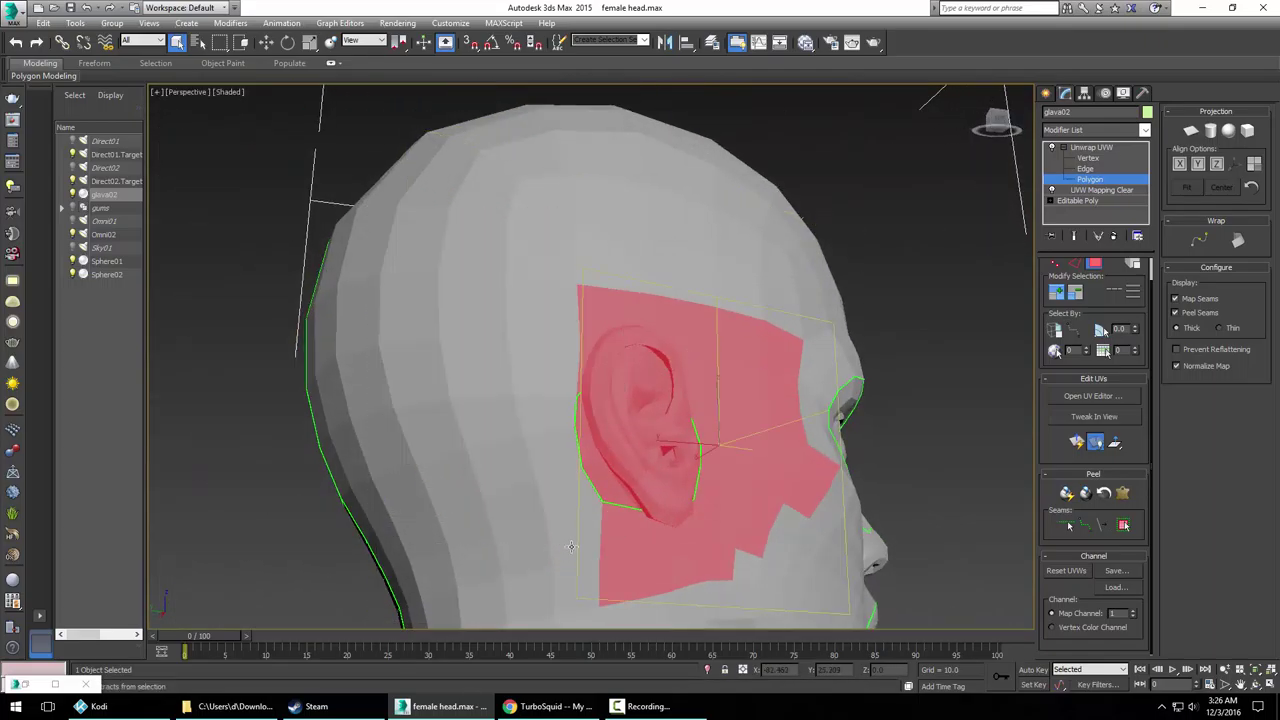
pyautogui.keyDown('alt'); pyautogui.moveTo(772, 605); pyautogui.dragTo(774, 603); pyautogui.keyUp('alt')
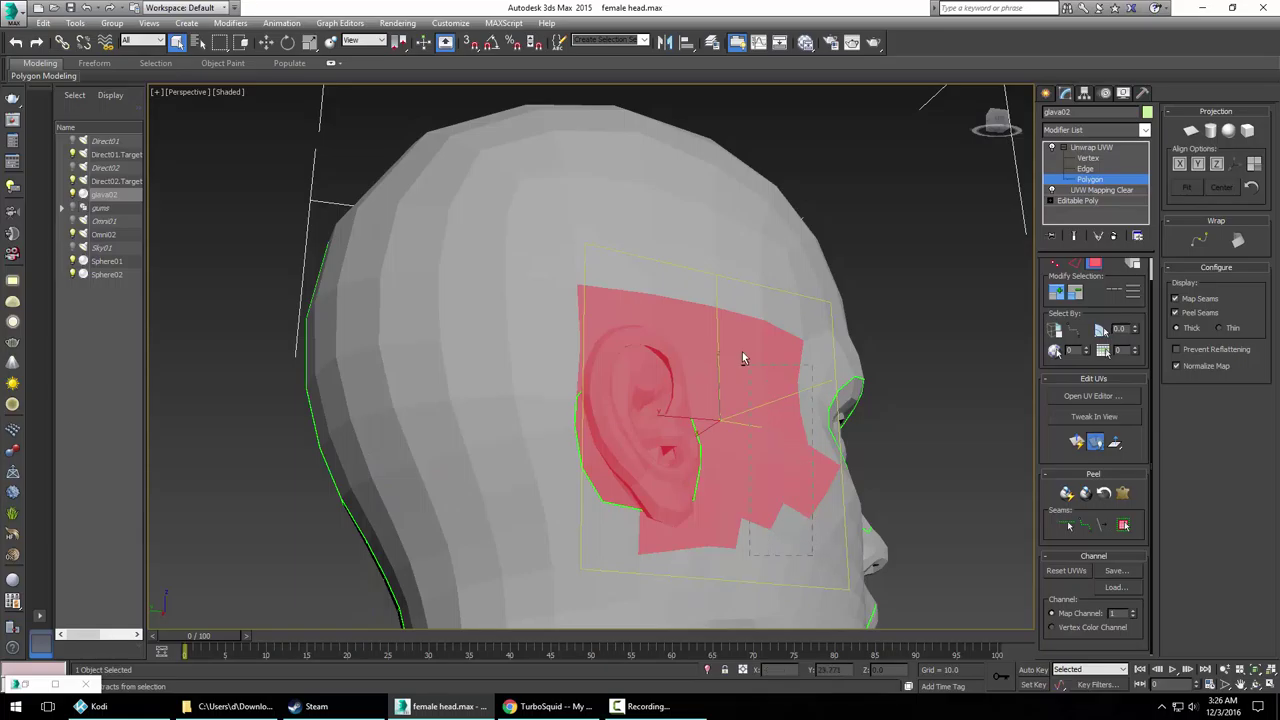
pyautogui.keyDown('alt'); pyautogui.moveTo(743, 358); pyautogui.dragTo(725, 322); pyautogui.keyUp('alt')
# Deselect the remaining stray head polygons bordering the ear one by one, leaving only the ear selected
pyautogui.keyDown('alt'); pyautogui.click(718, 469); pyautogui.keyUp('alt')
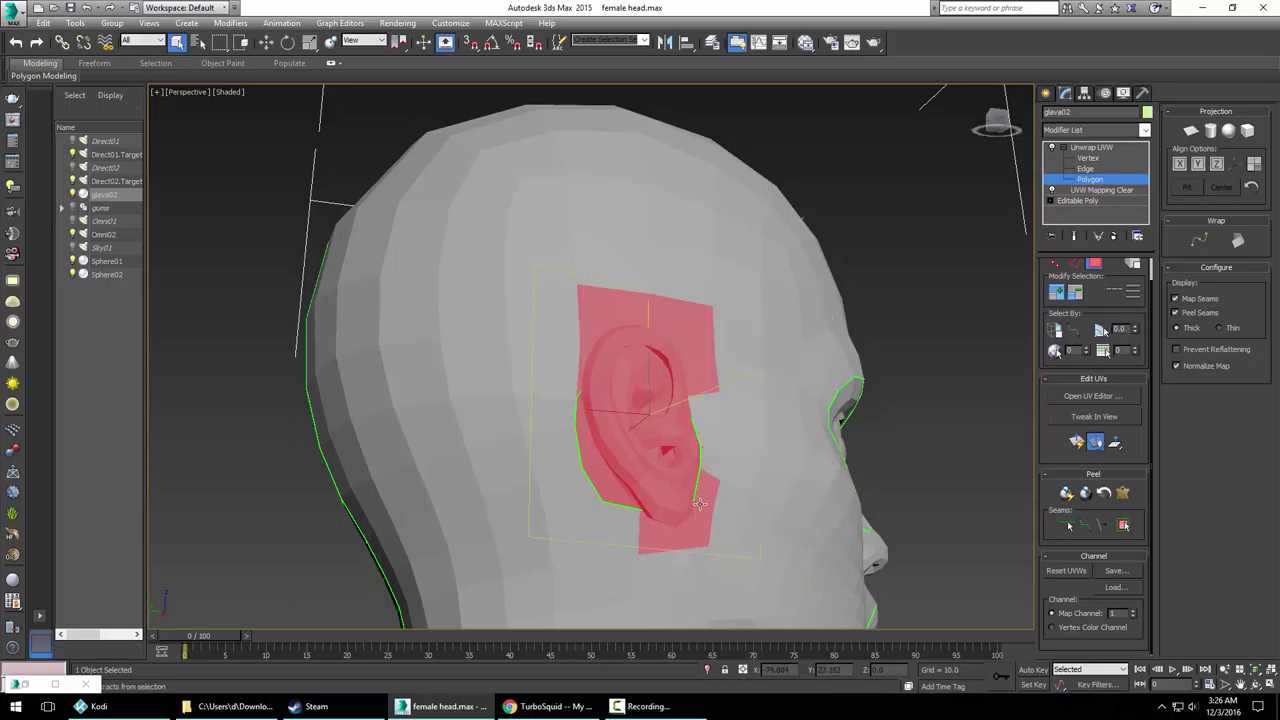
pyautogui.keyDown('alt'); pyautogui.click(702, 504); pyautogui.keyUp('alt')
pyautogui.keyDown('alt'); pyautogui.click(711, 487); pyautogui.keyUp('alt')
pyautogui.keyDown('alt'); pyautogui.click(675, 540); pyautogui.keyUp('alt')
pyautogui.keyDown('alt'); pyautogui.click(656, 518); pyautogui.keyUp('alt')
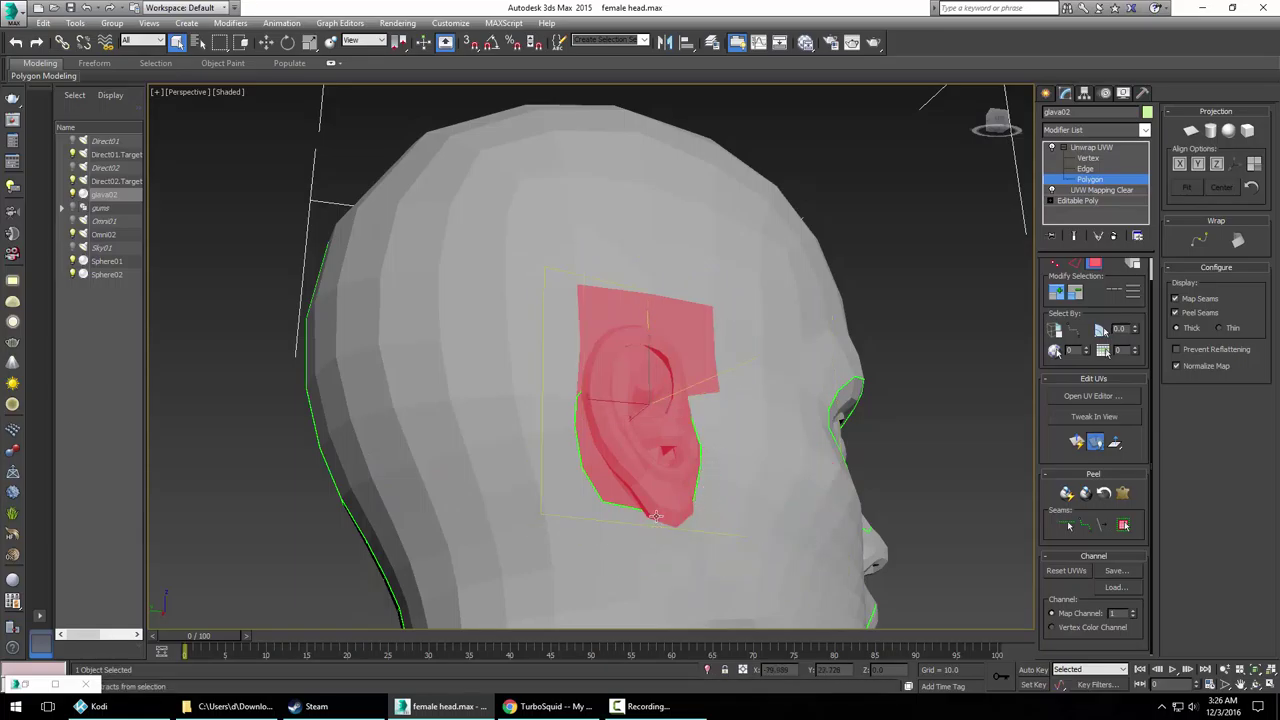
pyautogui.keyDown('alt'); pyautogui.click(702, 368); pyautogui.keyUp('alt')
pyautogui.keyDown('alt'); pyautogui.click(698, 336); pyautogui.keyUp('alt')
pyautogui.keyDown('alt'); pyautogui.click(614, 311); pyautogui.keyUp('alt')
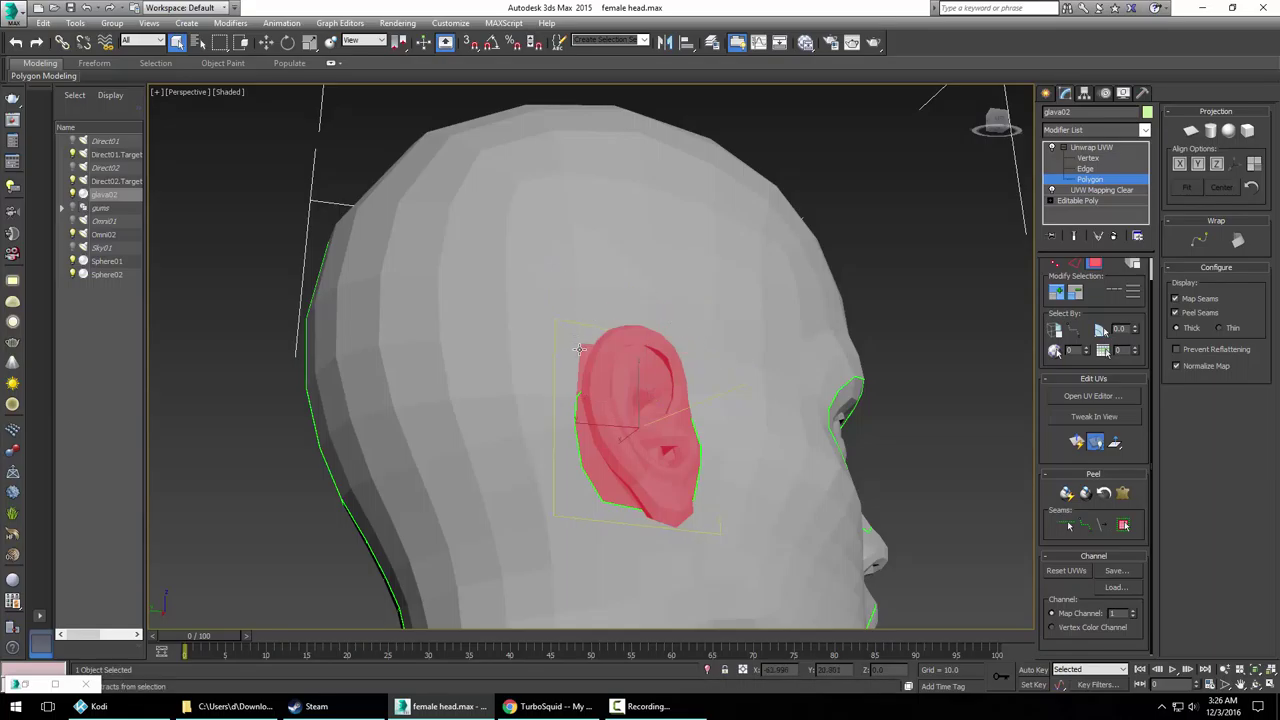
pyautogui.keyDown('alt'); pyautogui.moveTo(586, 392); pyautogui.dragTo(668, 390, button='middle'); pyautogui.keyUp('alt')
pyautogui.keyDown('alt'); pyautogui.moveTo(727, 427); pyautogui.dragTo(938, 336, button='middle'); pyautogui.keyUp('alt')
pyautogui.scroll(-4, 571, 406)
pyautogui.keyDown('alt'); pyautogui.moveTo(831, 495); pyautogui.dragTo(580, 482, button='middle'); pyautogui.keyUp('alt')
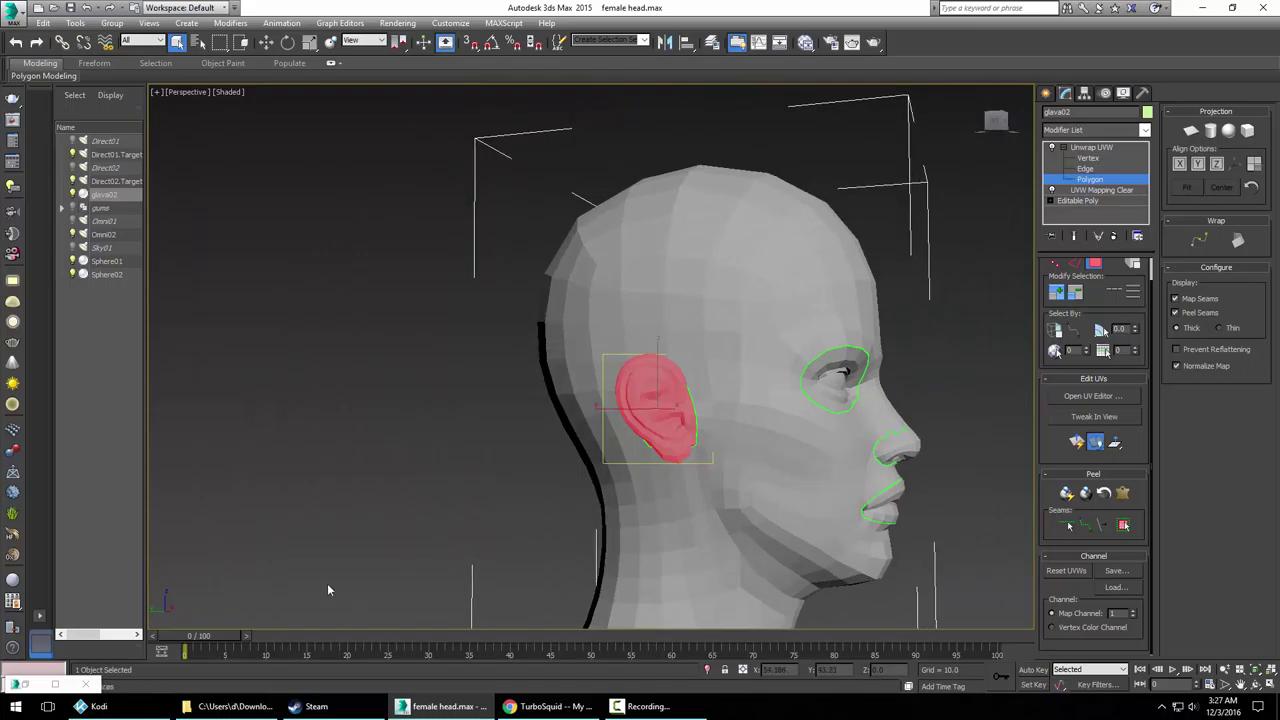
# Restore the UV editor as a floating window and open the Pelt Map for the selected ear
pyautogui.click(55, 685)
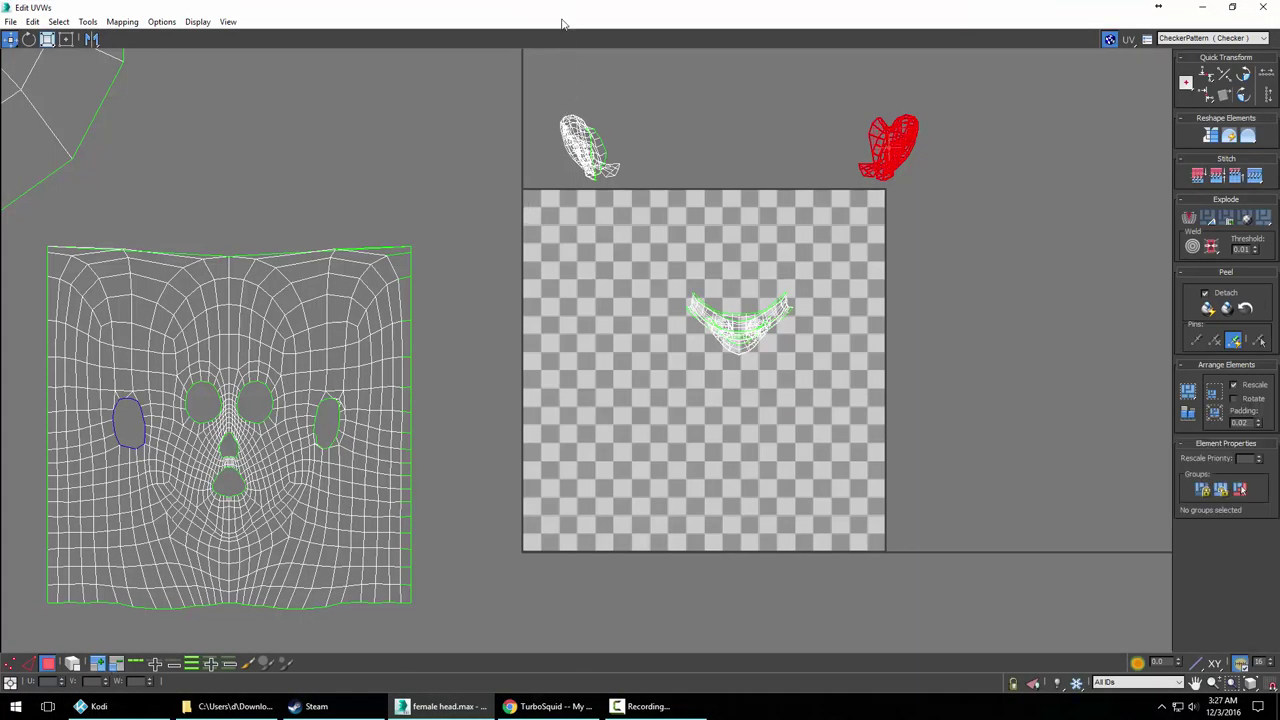
pyautogui.moveTo(562, 23); pyautogui.dragTo(430, 75)
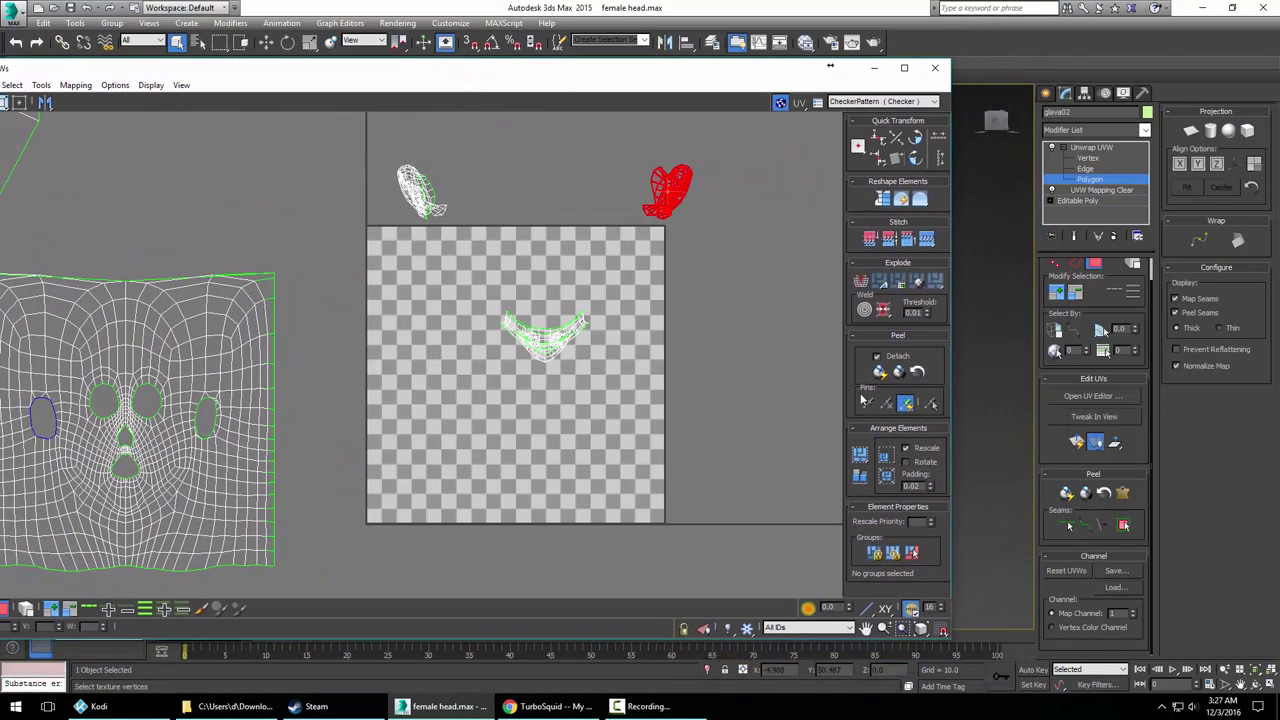
pyautogui.click(1122, 492)
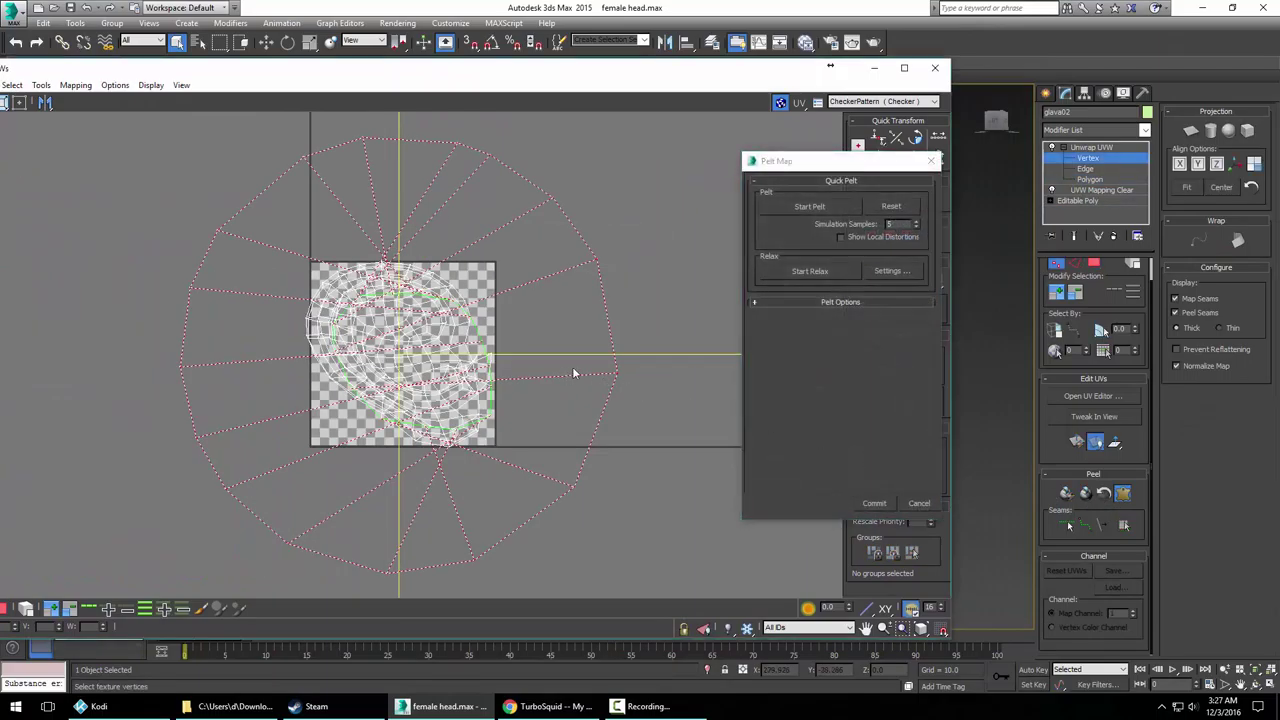
# Try pelting the ear with 5 simulation samples and pulling its tangled vertices apart by hand, and reset the pelt
pyautogui.click(826, 206)
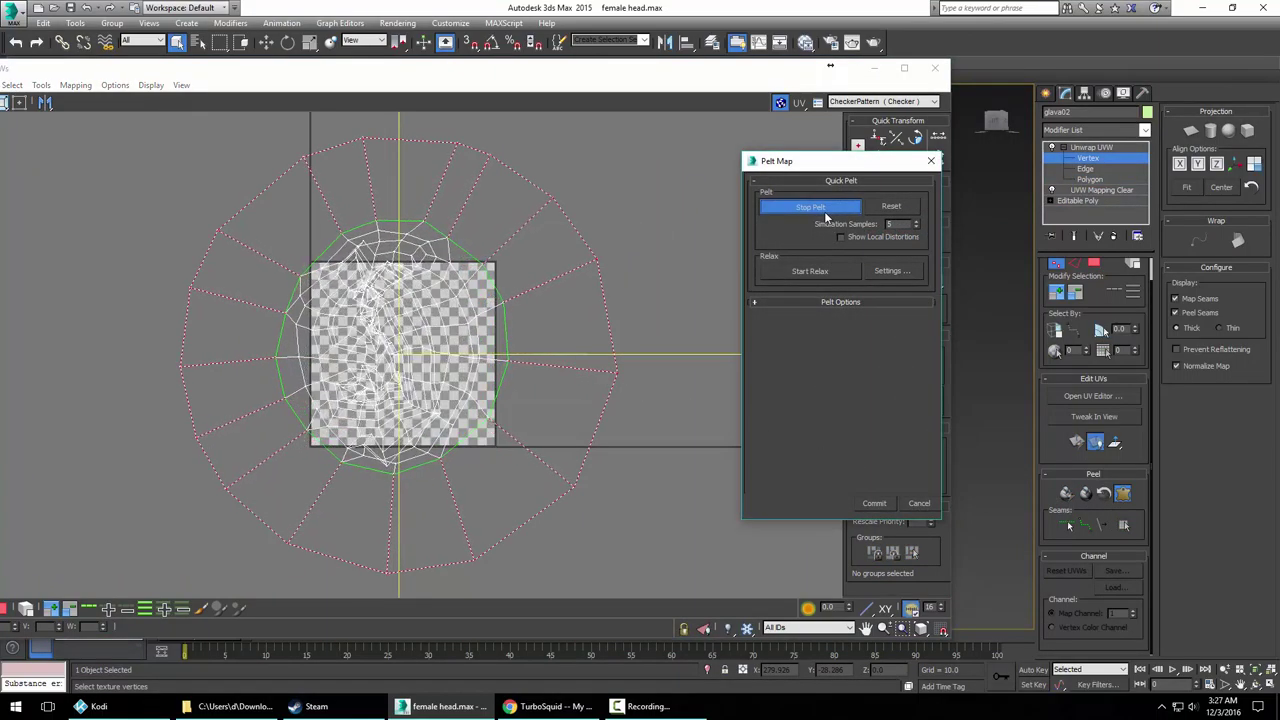
pyautogui.scroll(2, 525, 325)
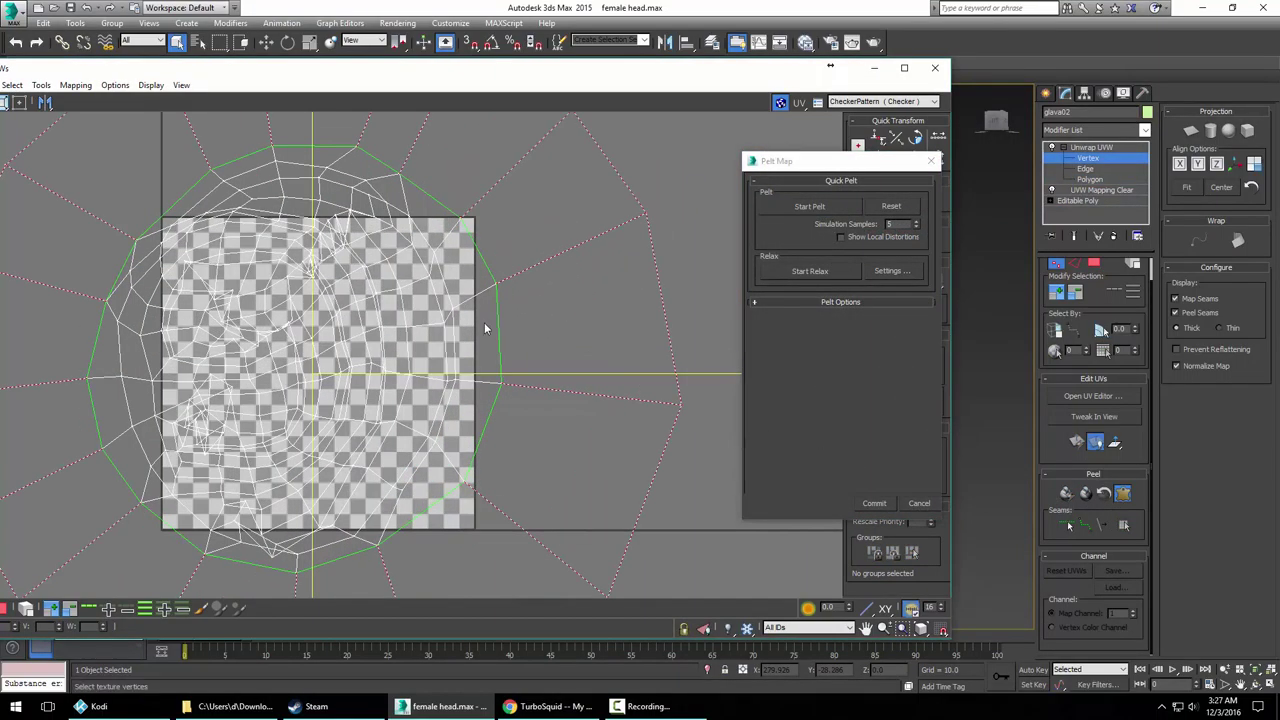
pyautogui.moveTo(472, 321); pyautogui.dragTo(588, 331, button='middle')
pyautogui.scroll(2, 468, 352)
pyautogui.moveTo(376, 396); pyautogui.dragTo(550, 291, button='middle')
pyautogui.scroll(2, 526, 352)
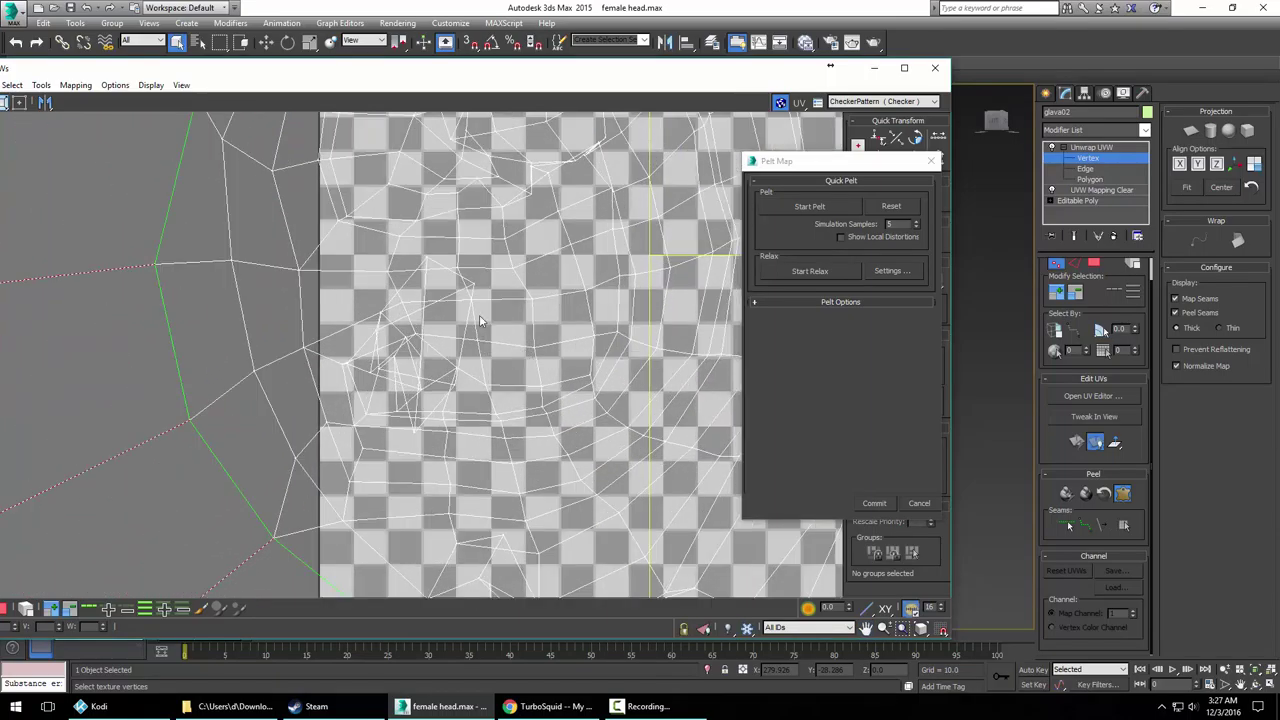
pyautogui.moveTo(472, 283); pyautogui.dragTo(436, 379)
pyautogui.moveTo(342, 366); pyautogui.dragTo(327, 364)
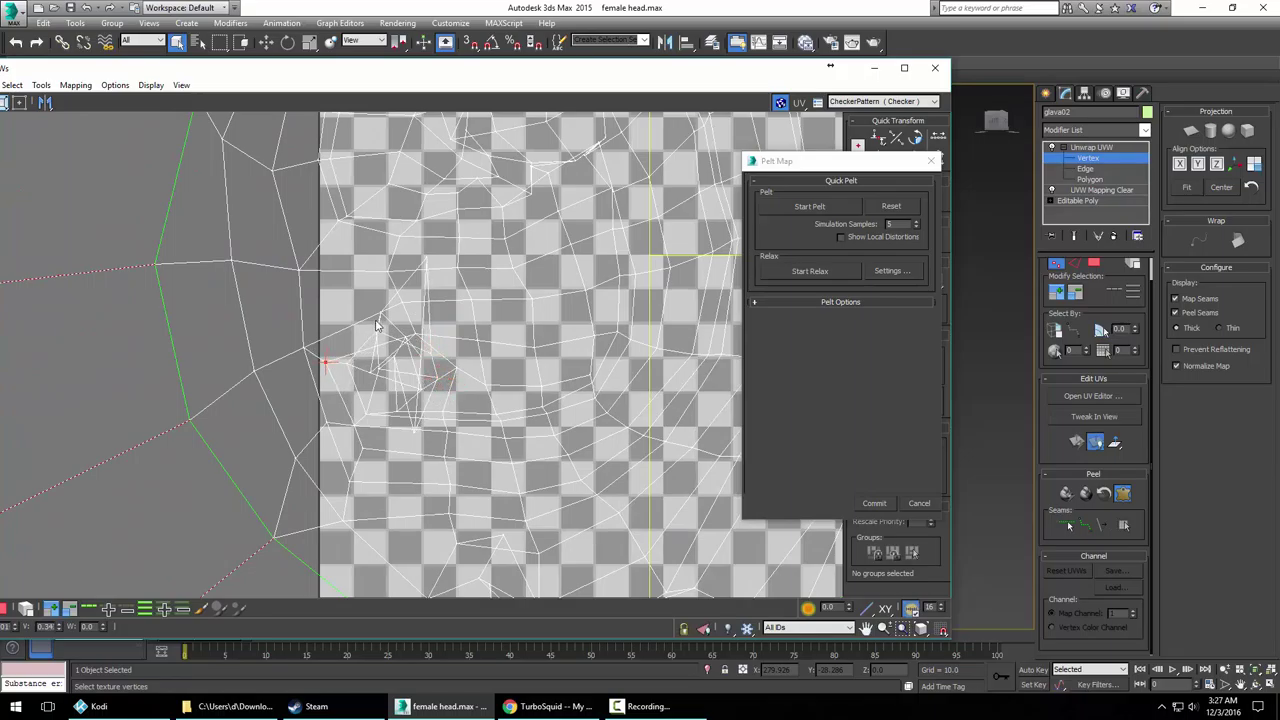
pyautogui.click(886, 205)
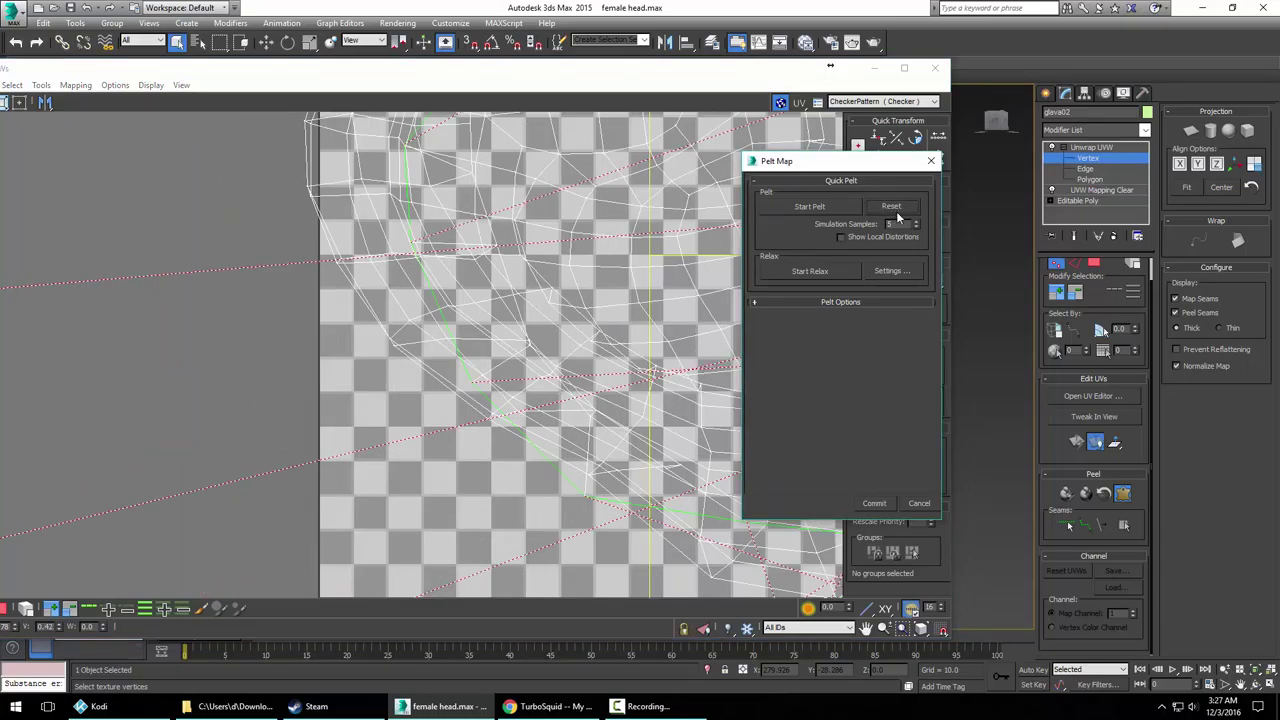
# Preview the local distortions on the ear's pelt and hide them again
pyautogui.scroll(-3, 528, 348)
pyautogui.moveTo(570, 302); pyautogui.dragTo(498, 381, button='middle')
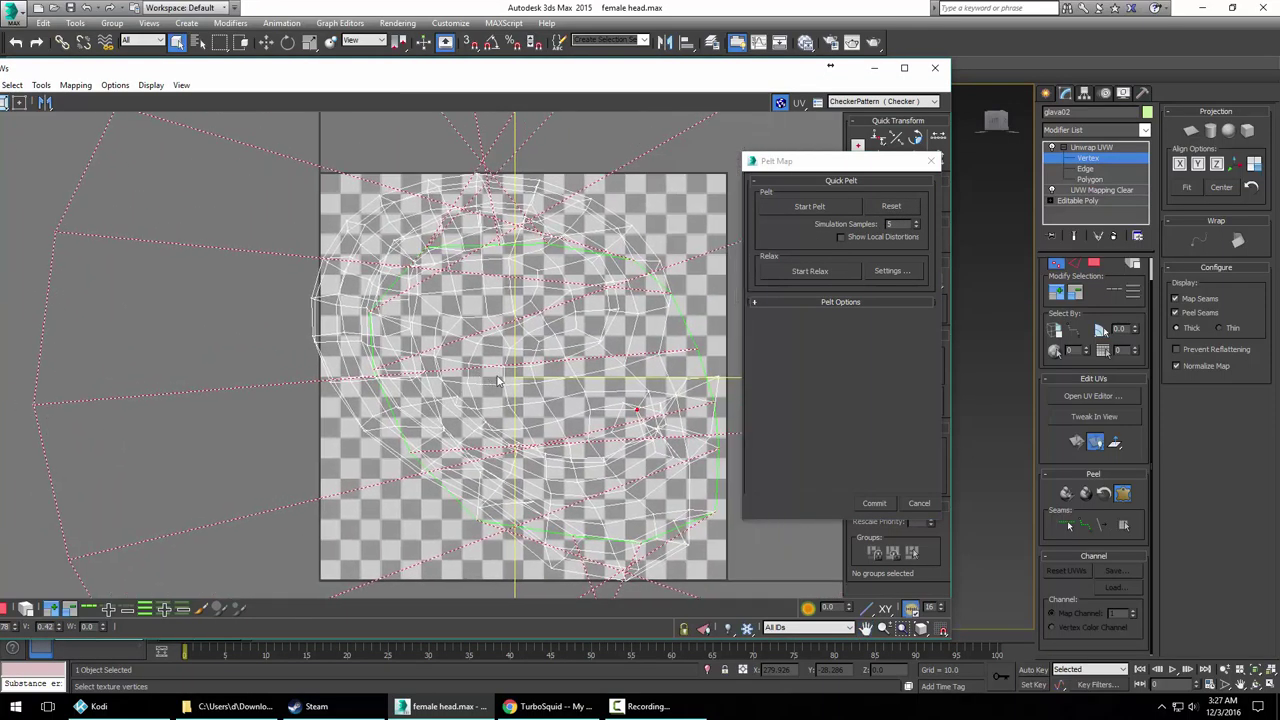
pyautogui.click(866, 237)
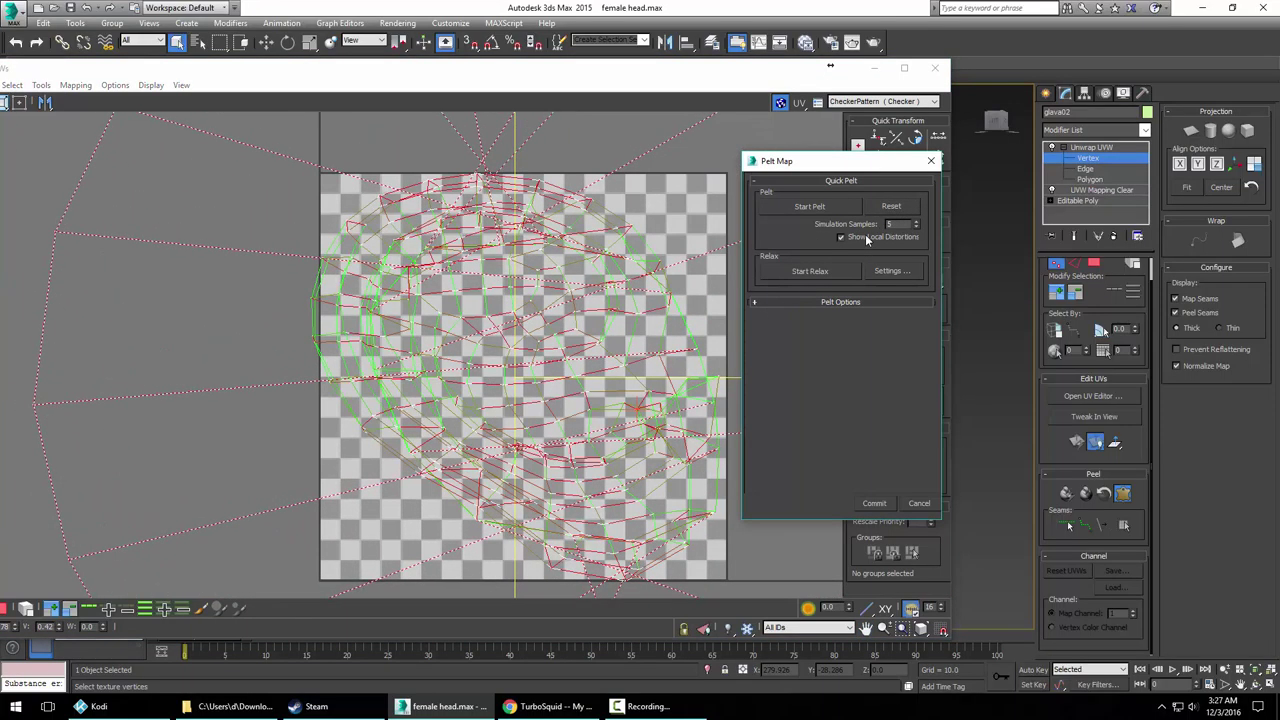
pyautogui.click(866, 237)
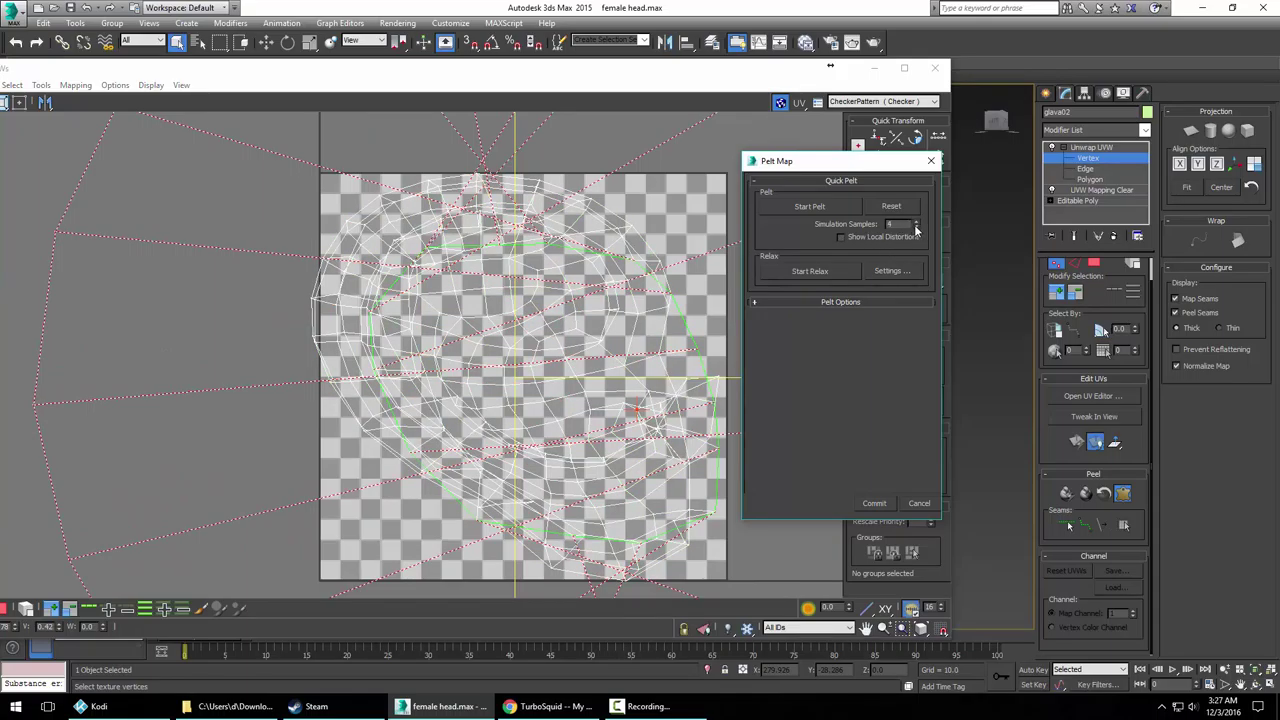
# Try the pelt and relax simulations on the ear with the simulation samples raised to 6, and reset the pelt
pyautogui.click(822, 207)
pyautogui.click(916, 222)
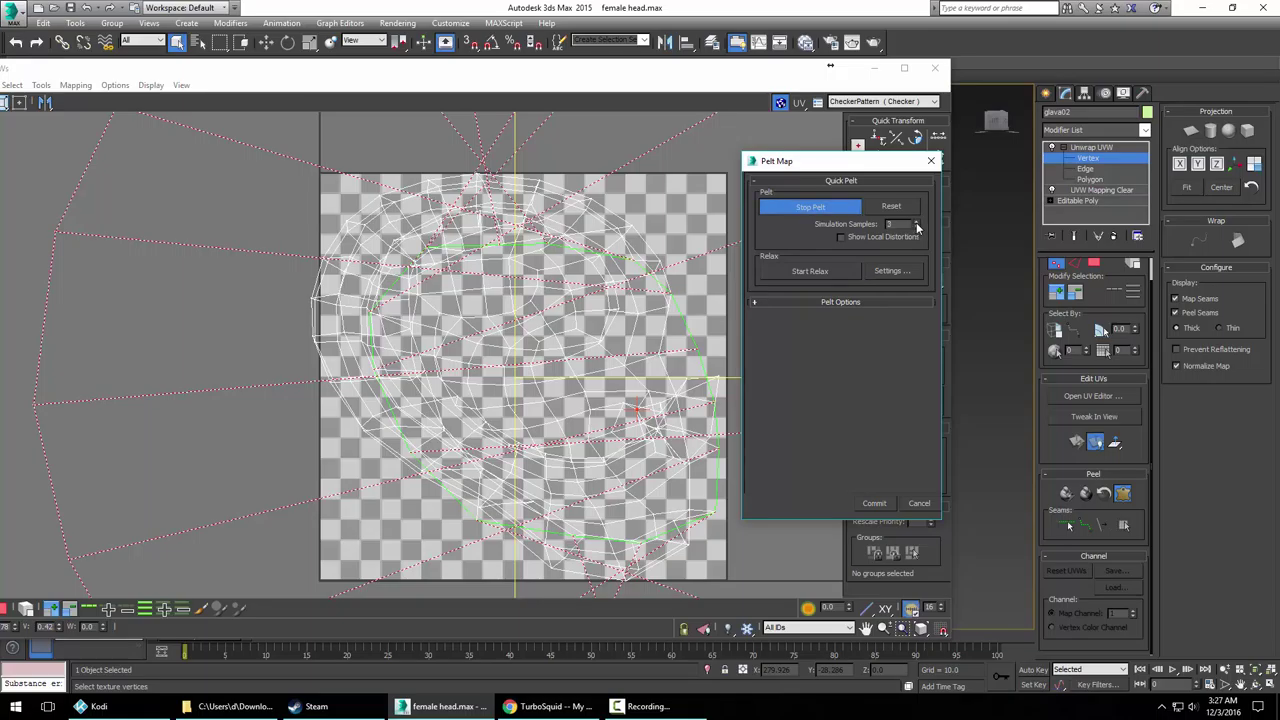
pyautogui.click(852, 209)
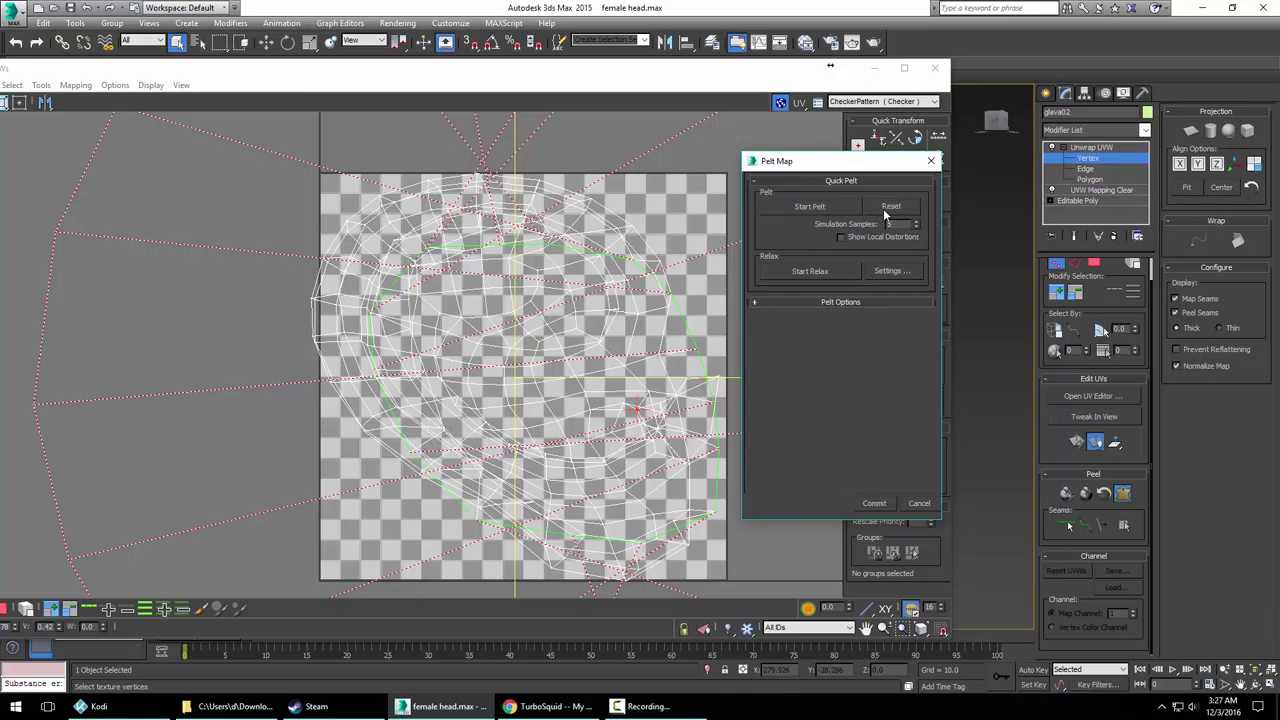
pyautogui.click(815, 207)
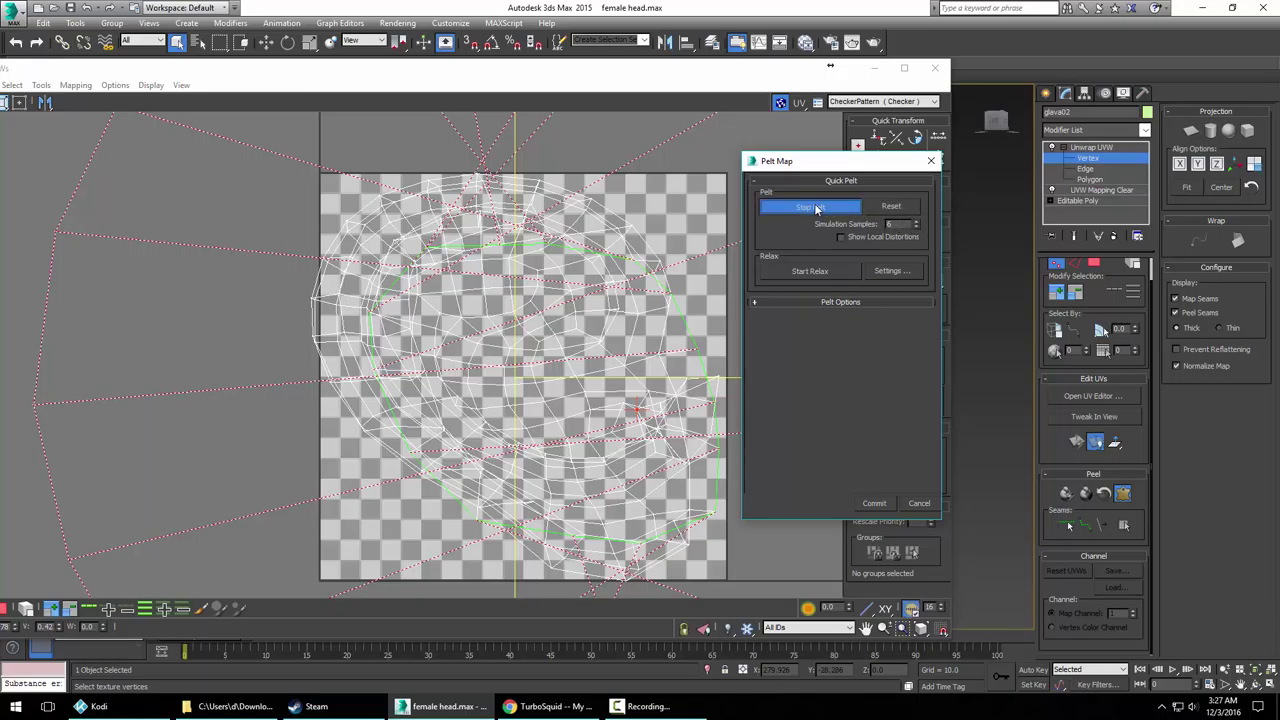
pyautogui.click(815, 207)
pyautogui.click(802, 272)
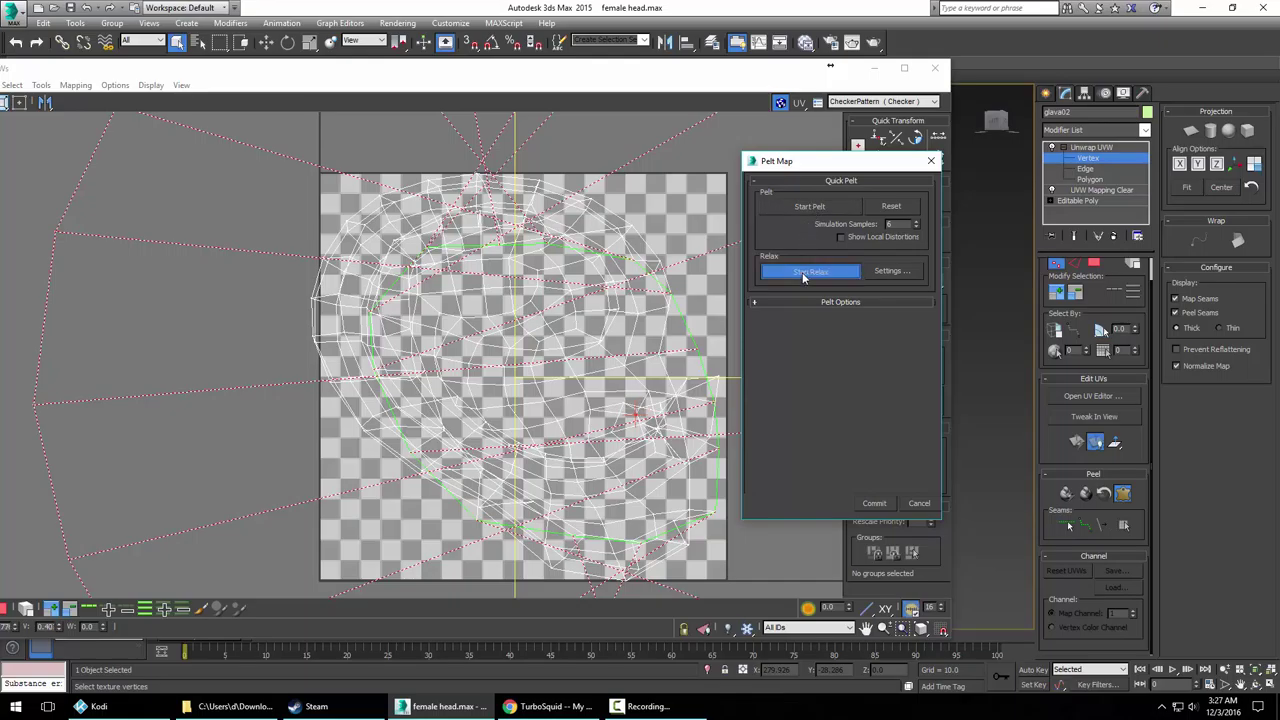
pyautogui.click(802, 272)
pyautogui.click(642, 392)
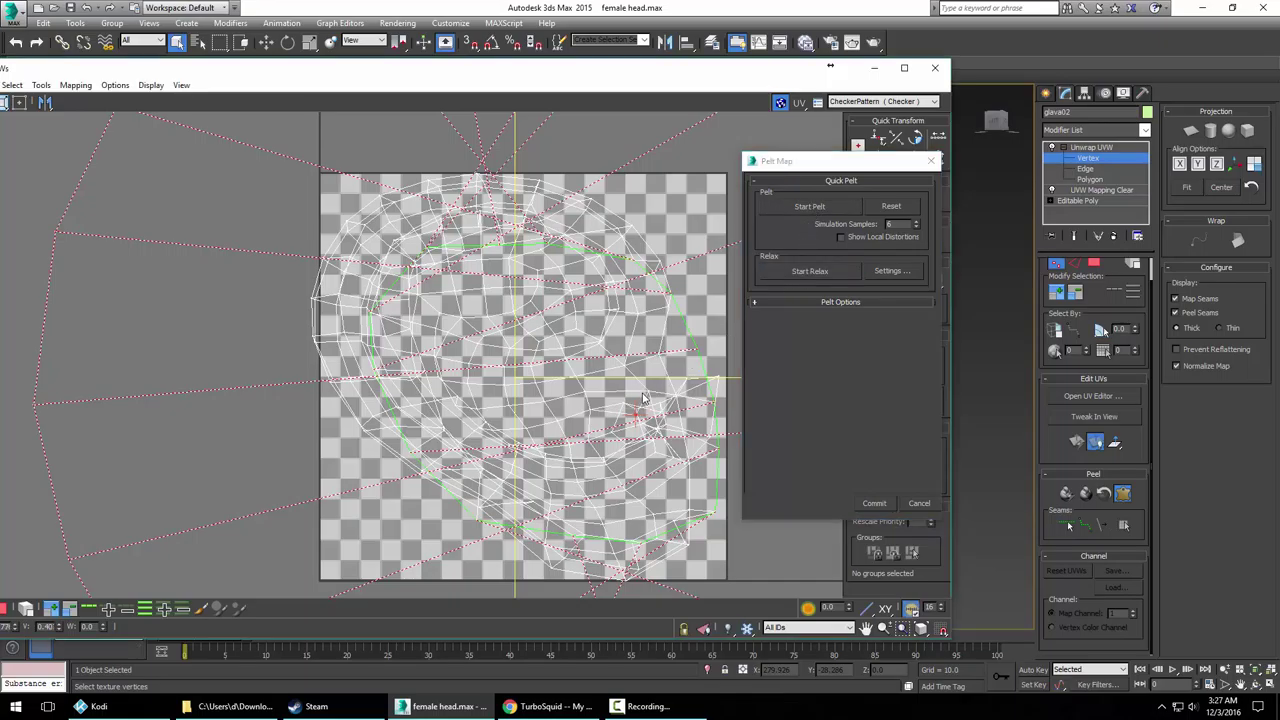
pyautogui.click(838, 207)
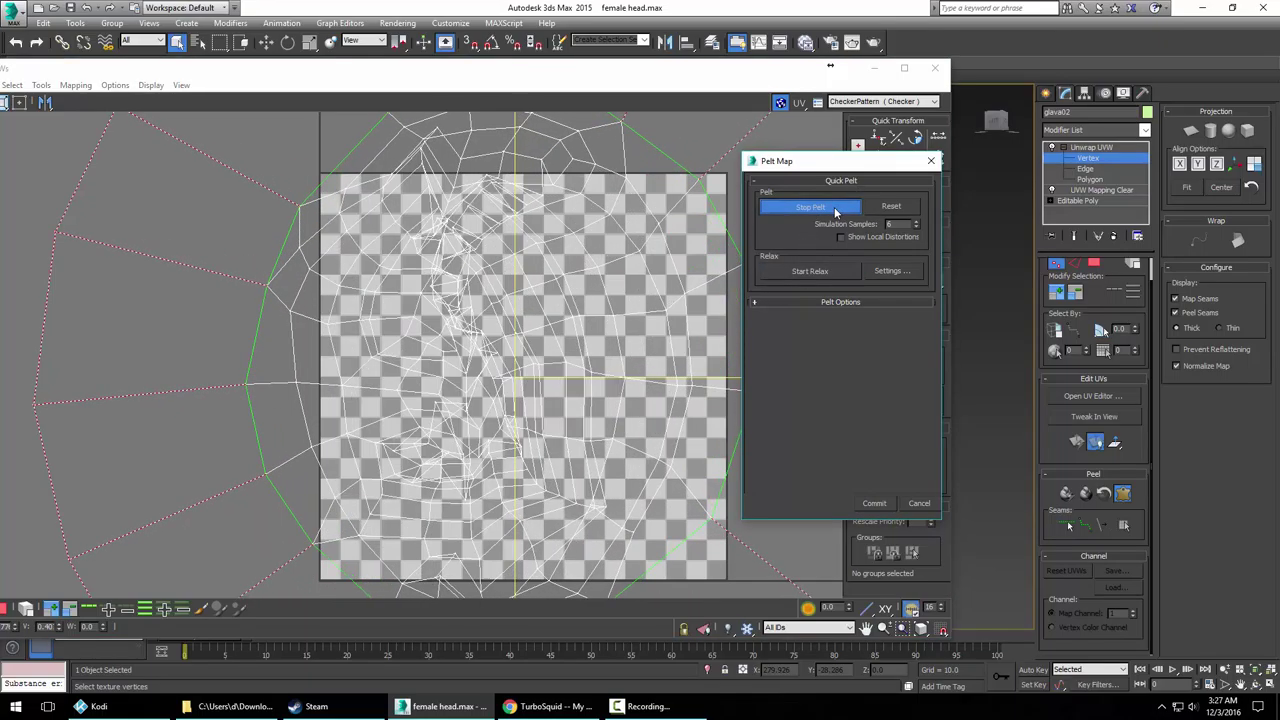
pyautogui.click(834, 208)
pyautogui.click(892, 210)
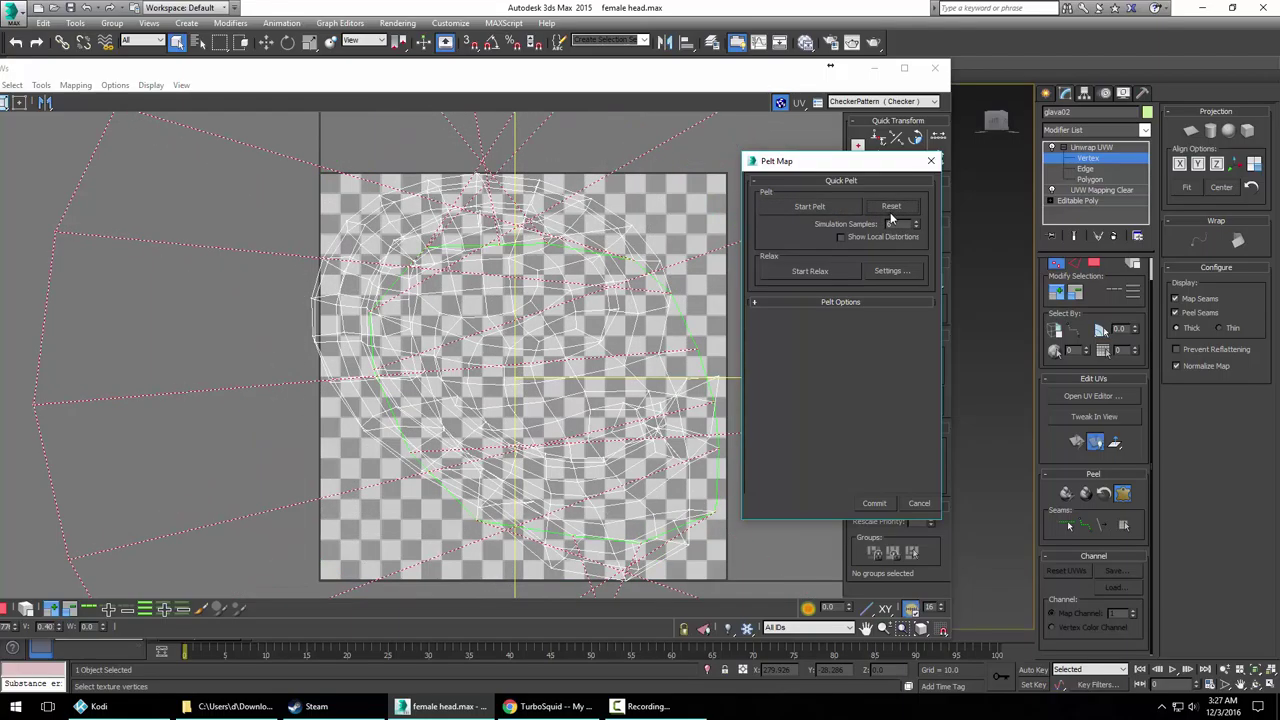
# Raise the simulation samples to 7, try the pelt simulation on the ear again, and reset the pelt
pyautogui.click(808, 207)
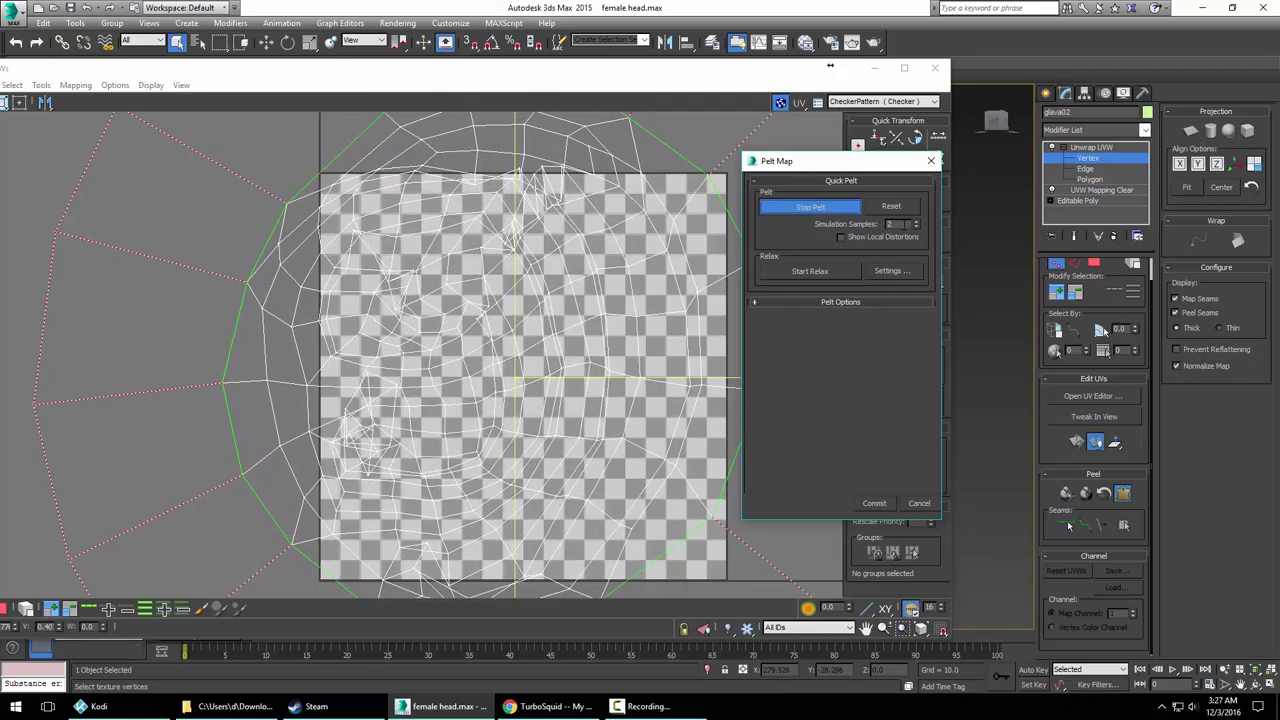
pyautogui.click(916, 221)
pyautogui.click(916, 221)
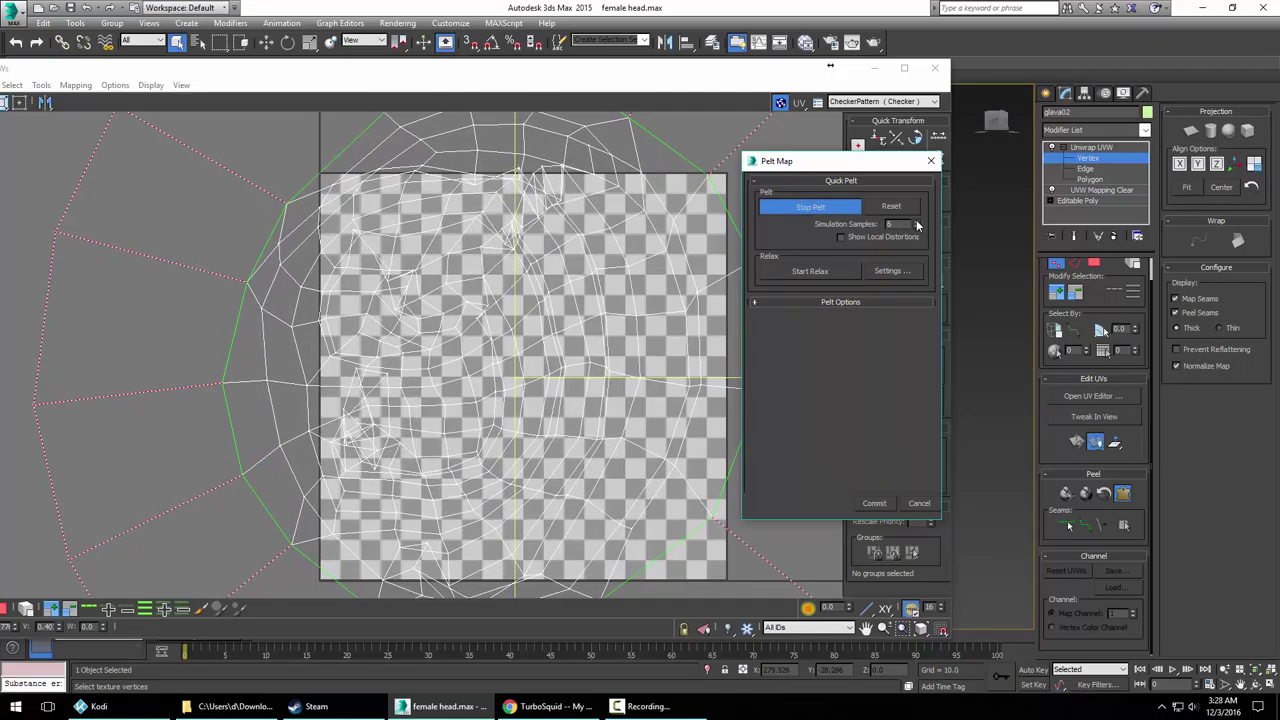
pyautogui.click(889, 208)
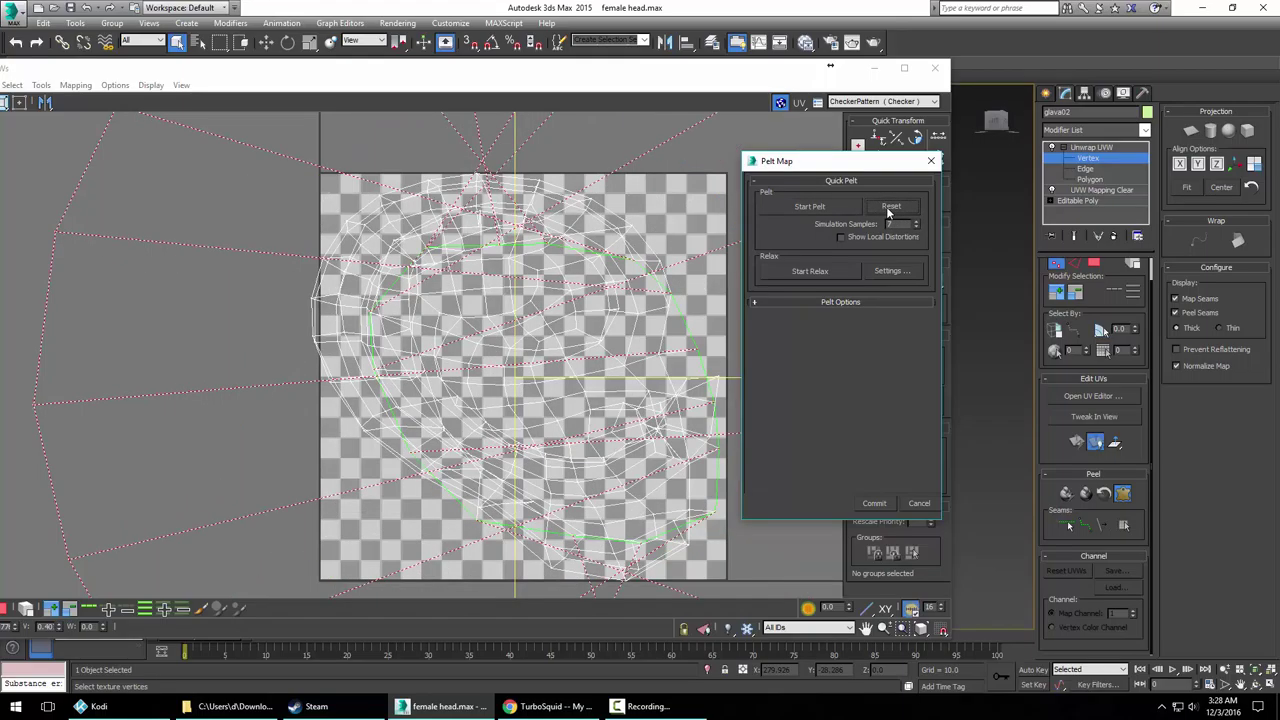
pyautogui.click(855, 209)
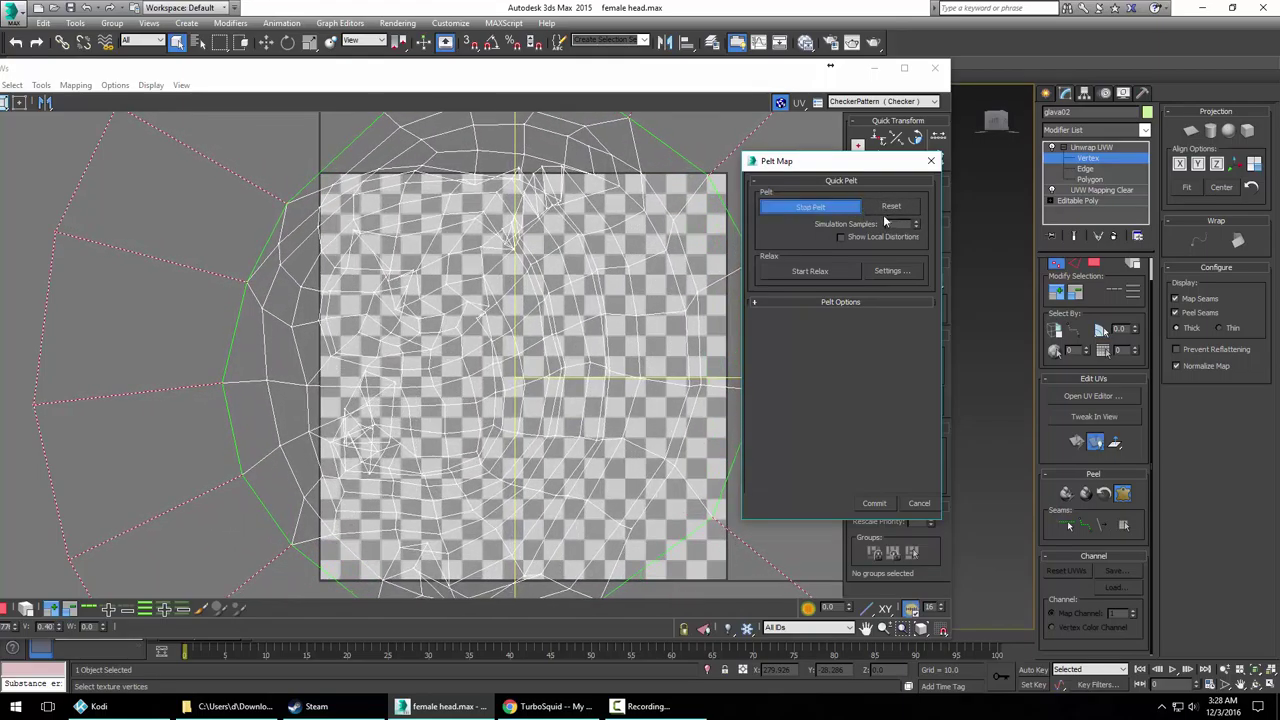
pyautogui.click(845, 210)
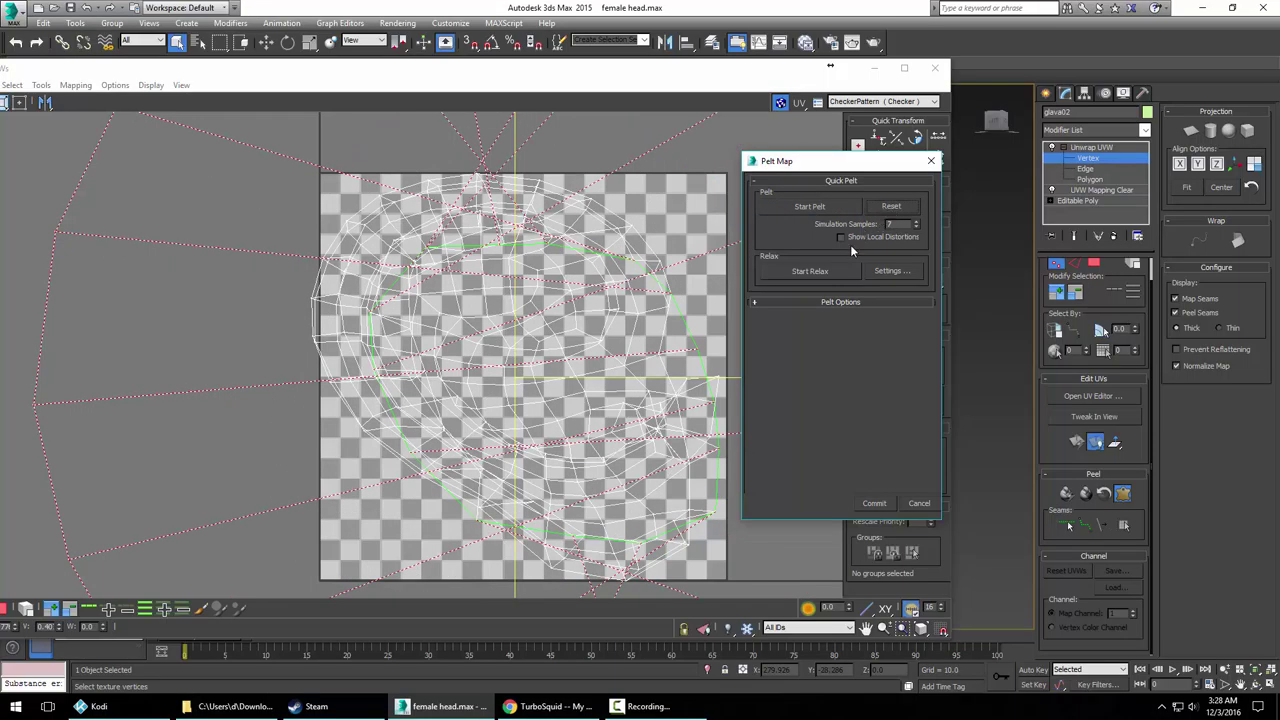
# Try the relax simulation alone on the ear's unpelted UVs, inspect the mesh, and cancel the Pelt Map
pyautogui.scroll(-2, 608, 280)
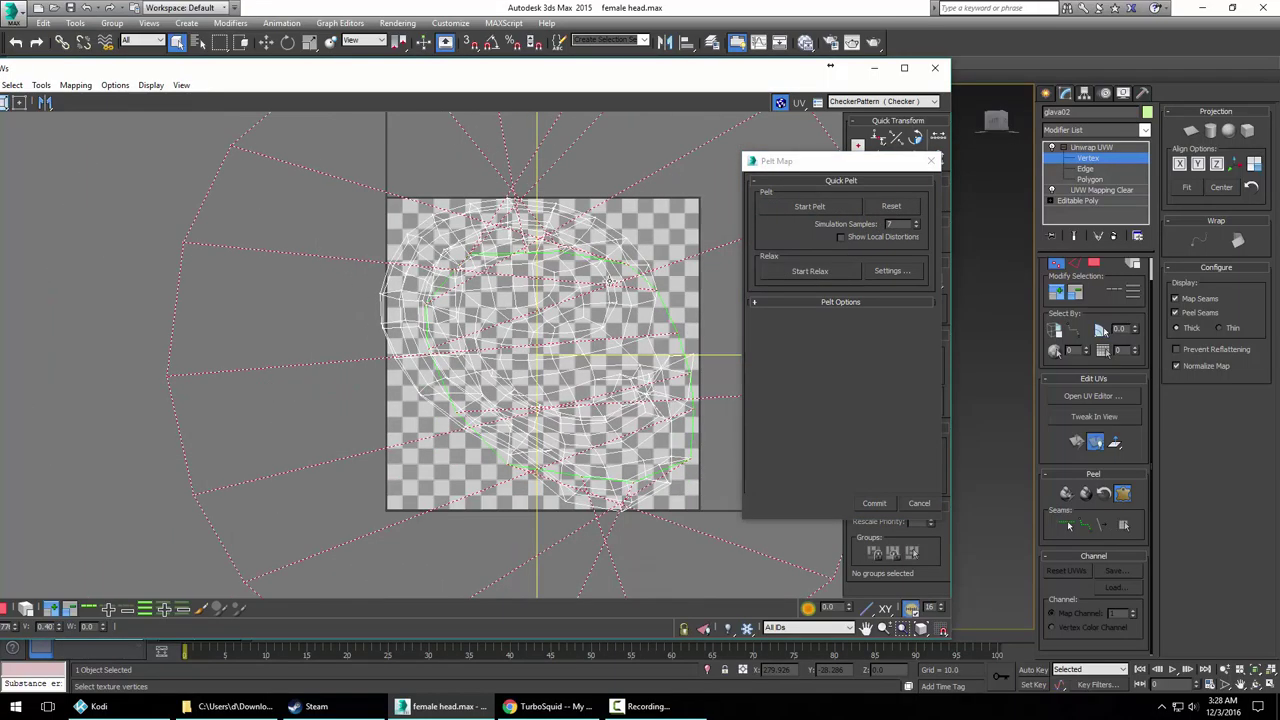
pyautogui.moveTo(620, 280); pyautogui.dragTo(565, 285, button='middle')
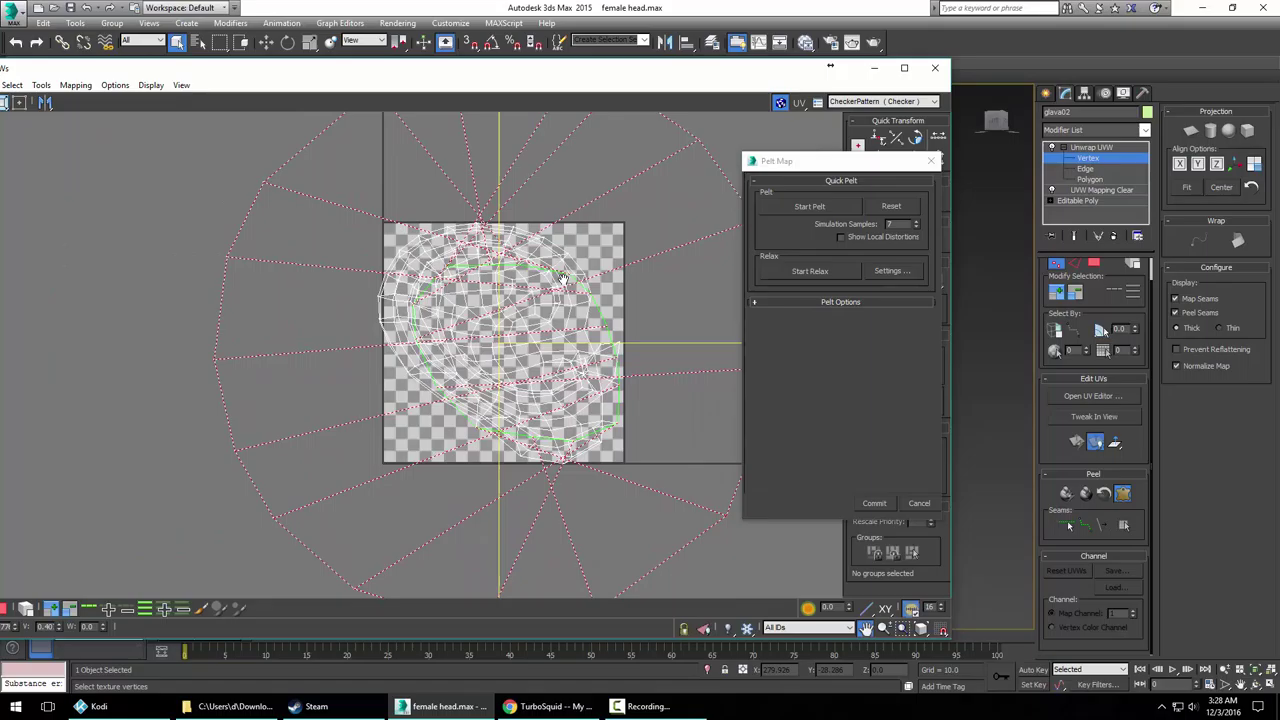
pyautogui.click(784, 277)
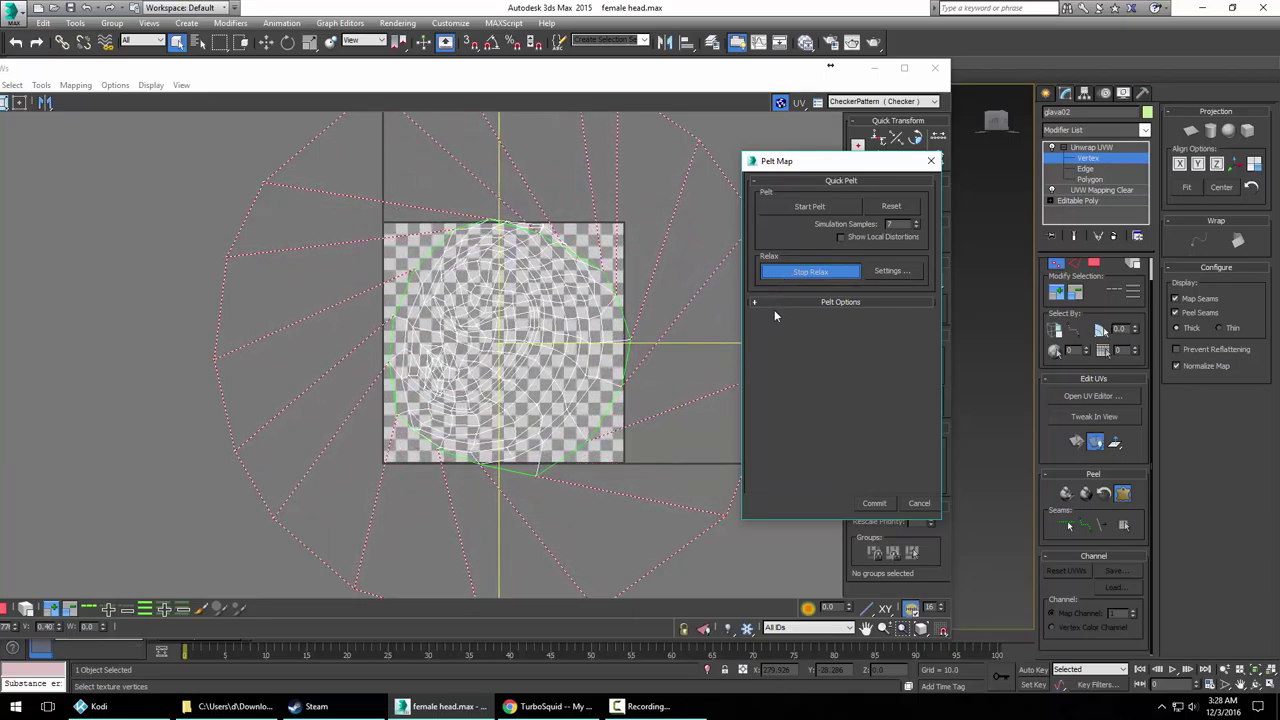
pyautogui.click(661, 451)
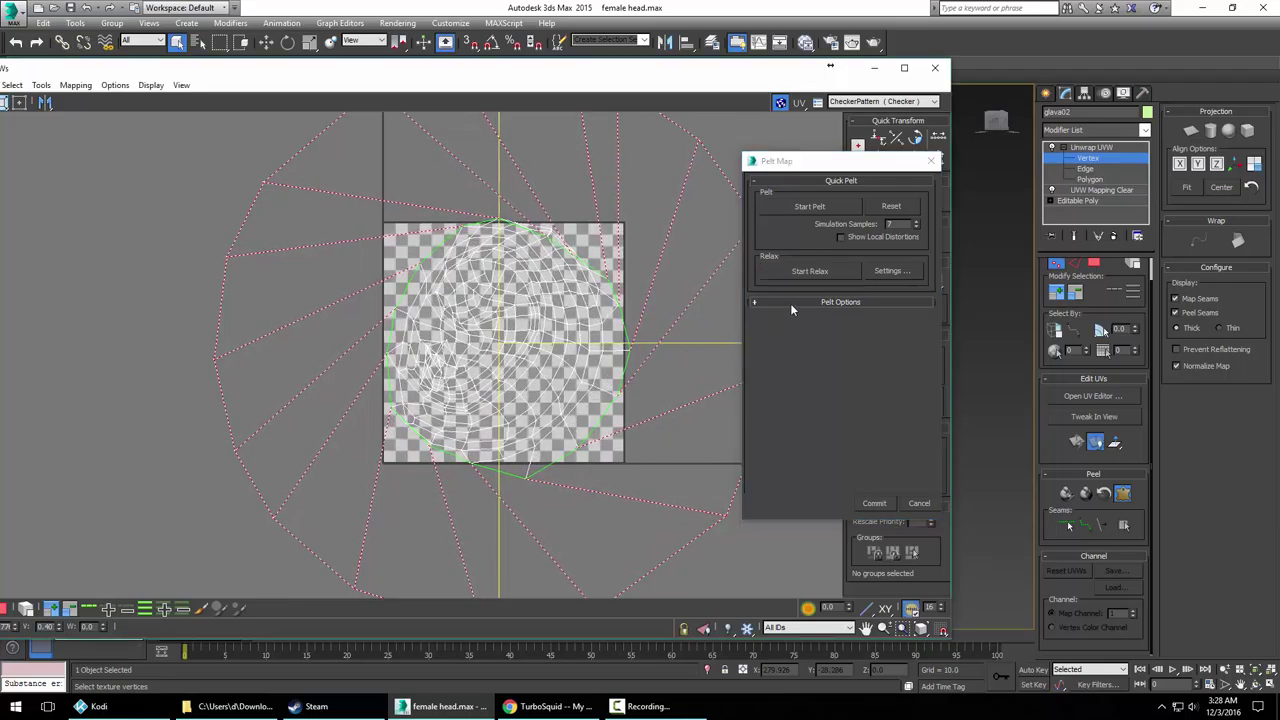
pyautogui.scroll(5, 513, 339)
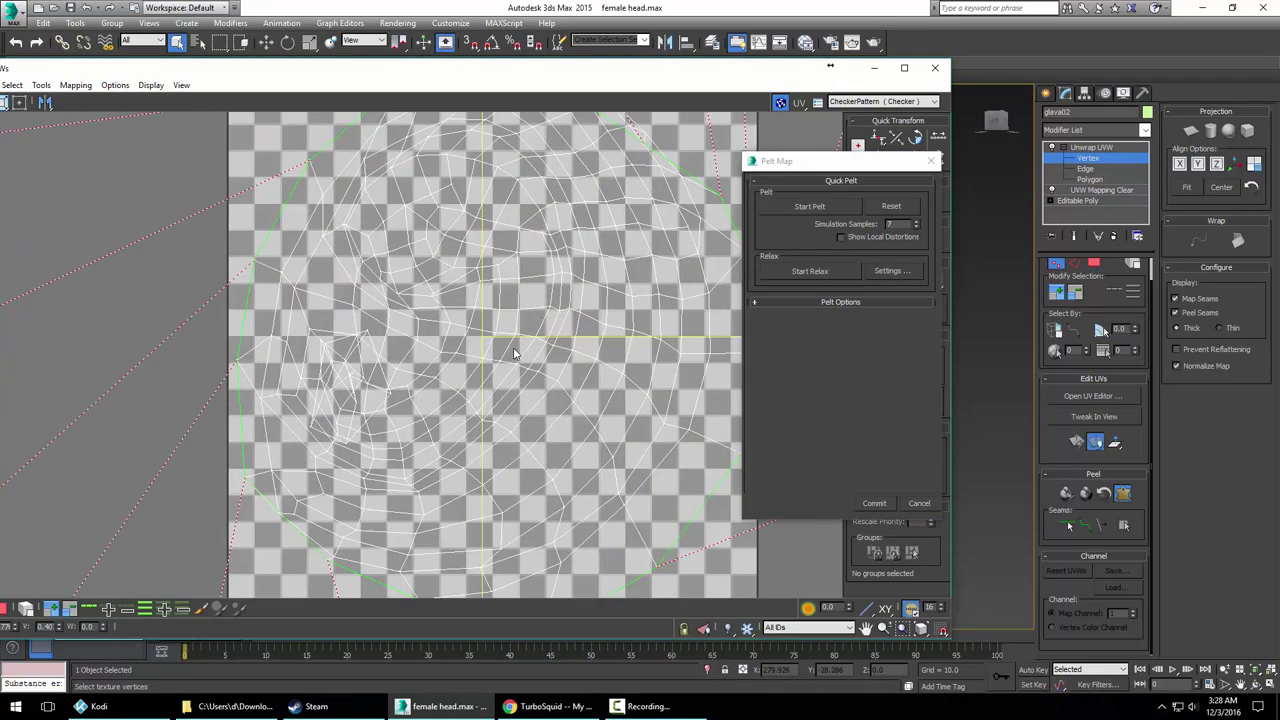
pyautogui.scroll(-4, 514, 353)
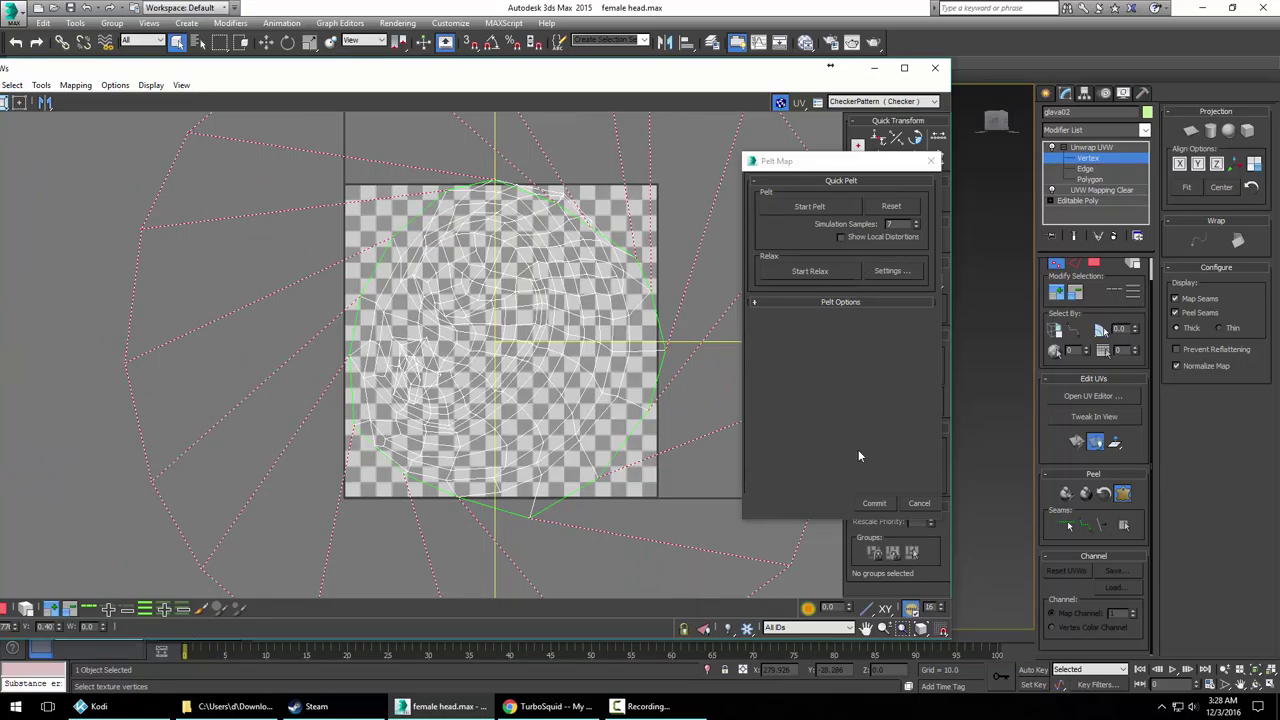
pyautogui.click(920, 502)
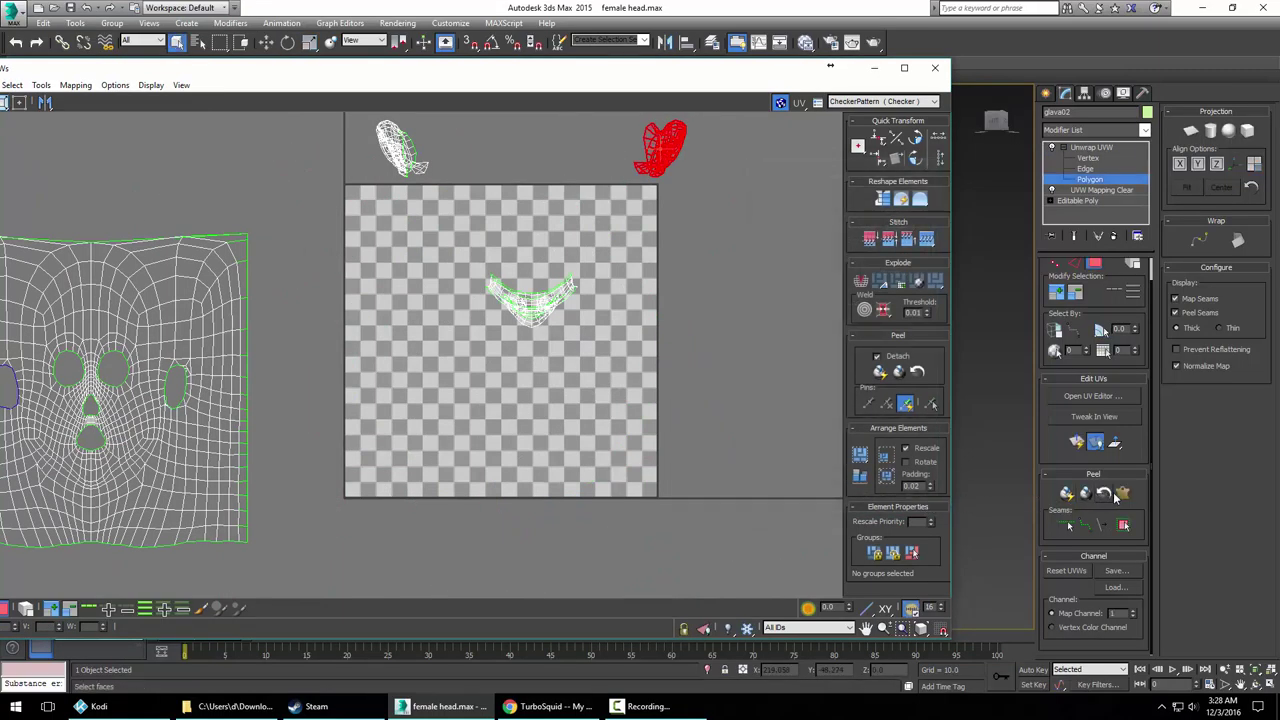
# Reopen the Pelt Map for the selected ear, expand its pelt options, and activate Straighten Stretcher
pyautogui.click(1122, 493)
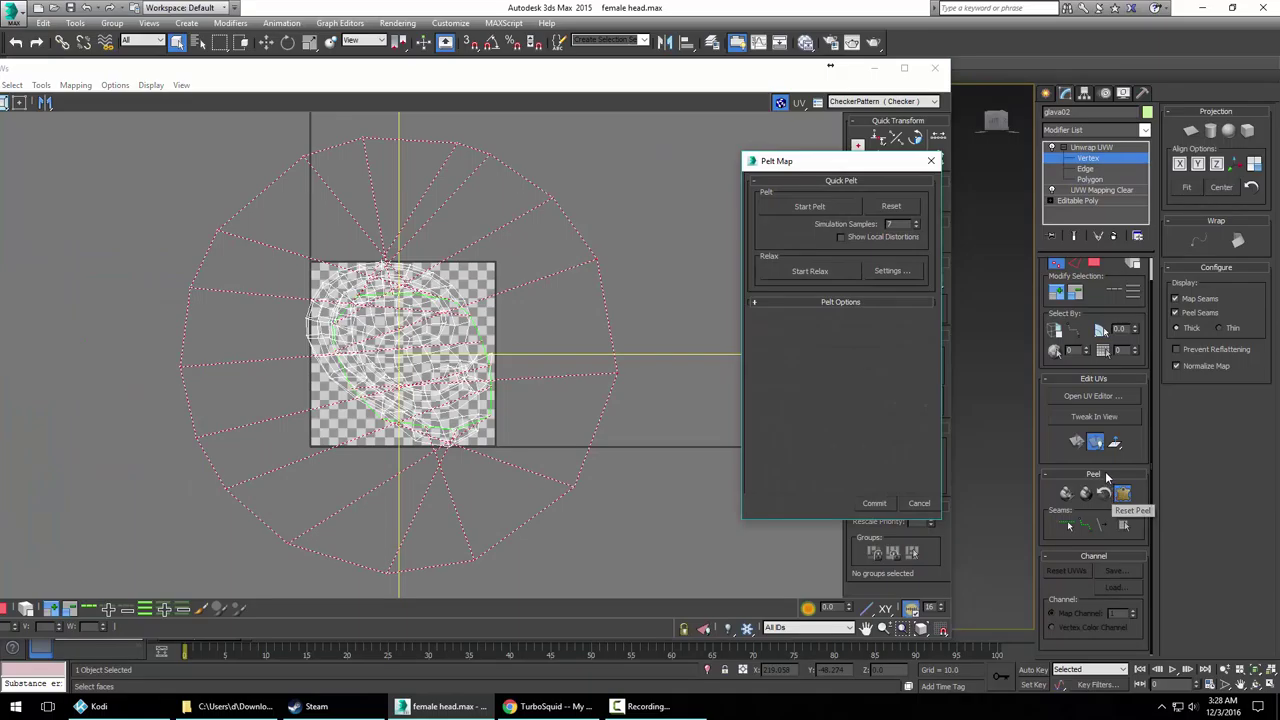
pyautogui.click(823, 302)
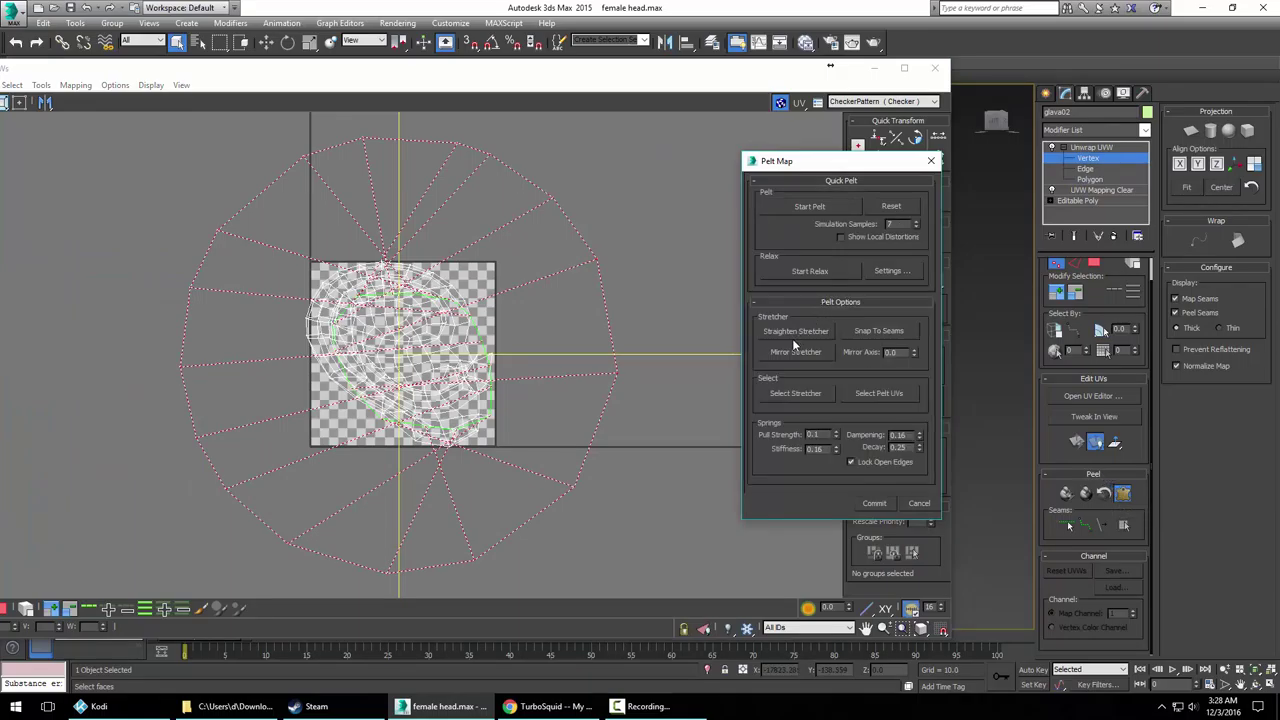
pyautogui.click(795, 332)
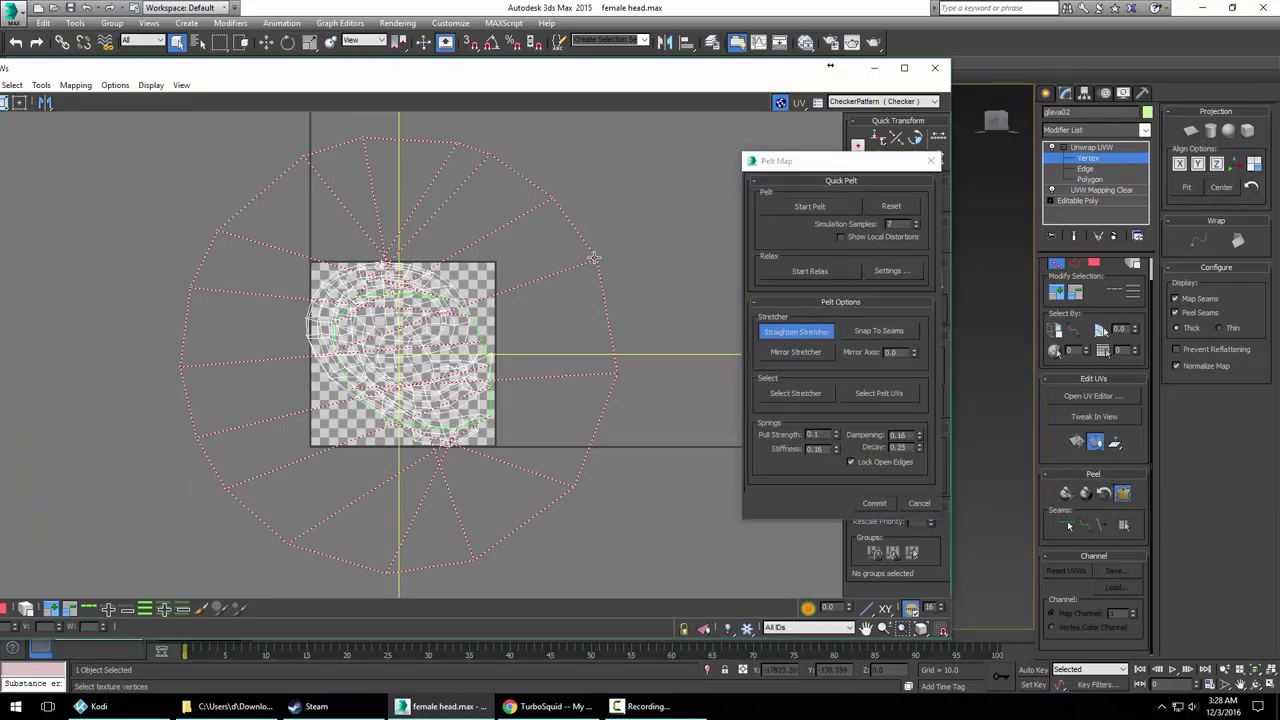
# Pull the stretcher's points outward one by one into a wider, more evenly spaced ring around the ear
pyautogui.moveTo(594, 258)
pyautogui.mouseDown()
pyautogui.moveTo(631, 257)
pyautogui.moveTo(592, 250)
pyautogui.moveTo(607, 268)
pyautogui.moveTo(566, 266)
pyautogui.moveTo(603, 261)
pyautogui.mouseUp()
pyautogui.moveTo(615, 373); pyautogui.dragTo(621, 393)
pyautogui.moveTo(573, 487); pyautogui.dragTo(588, 510)
pyautogui.moveTo(471, 558); pyautogui.dragTo(490, 577)
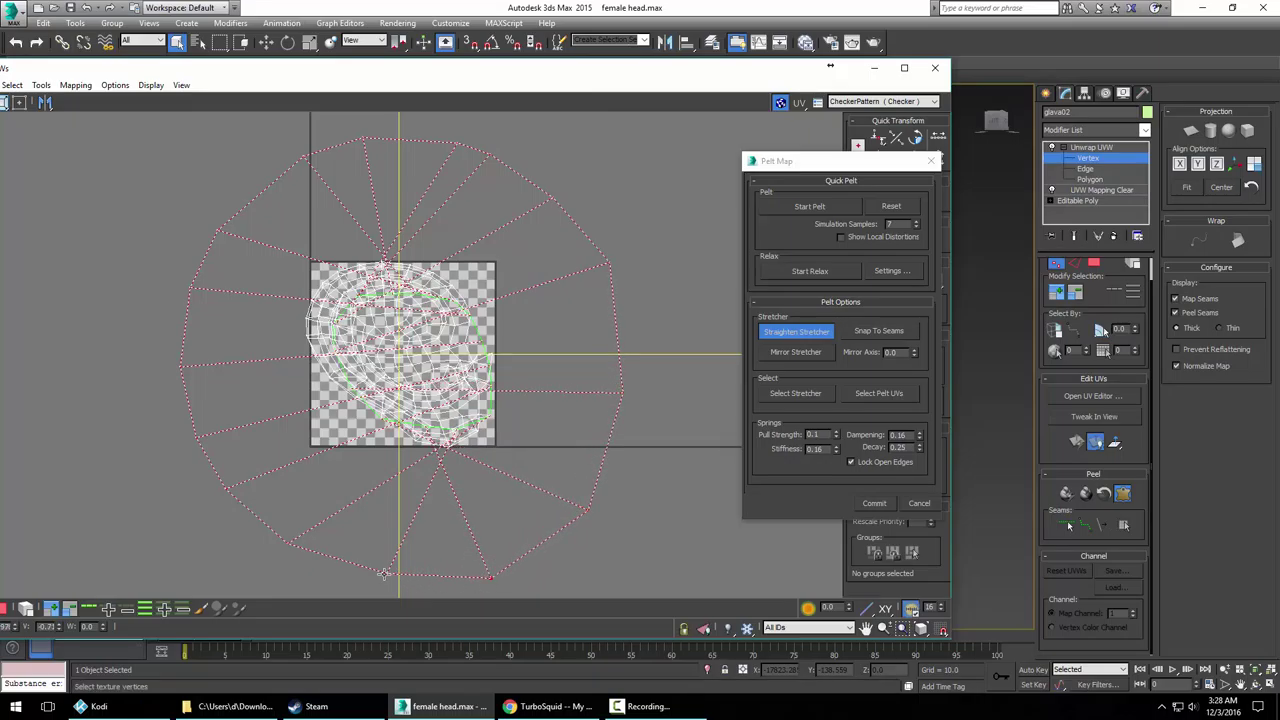
pyautogui.moveTo(380, 580); pyautogui.dragTo(382, 585)
pyautogui.moveTo(284, 542); pyautogui.dragTo(268, 551)
pyautogui.moveTo(226, 492); pyautogui.dragTo(207, 502)
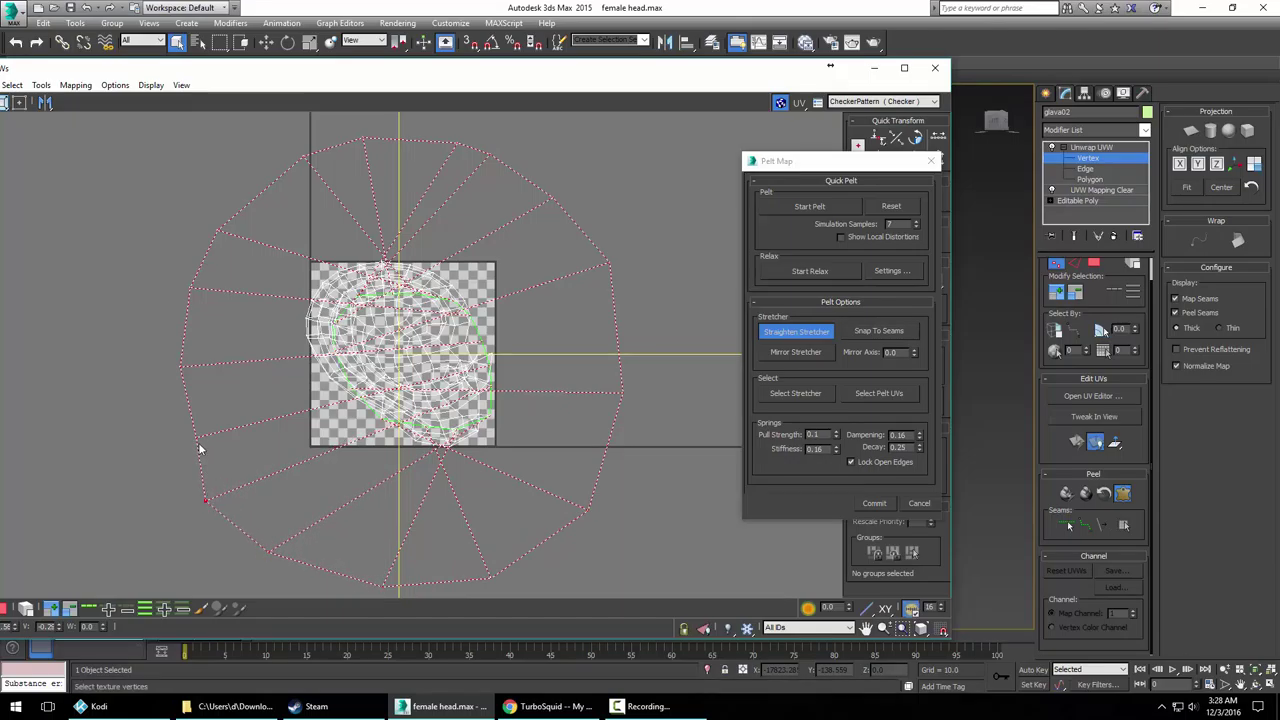
pyautogui.moveTo(194, 437); pyautogui.dragTo(168, 431)
pyautogui.moveTo(179, 366); pyautogui.dragTo(162, 353)
pyautogui.moveTo(190, 289); pyautogui.dragTo(169, 276)
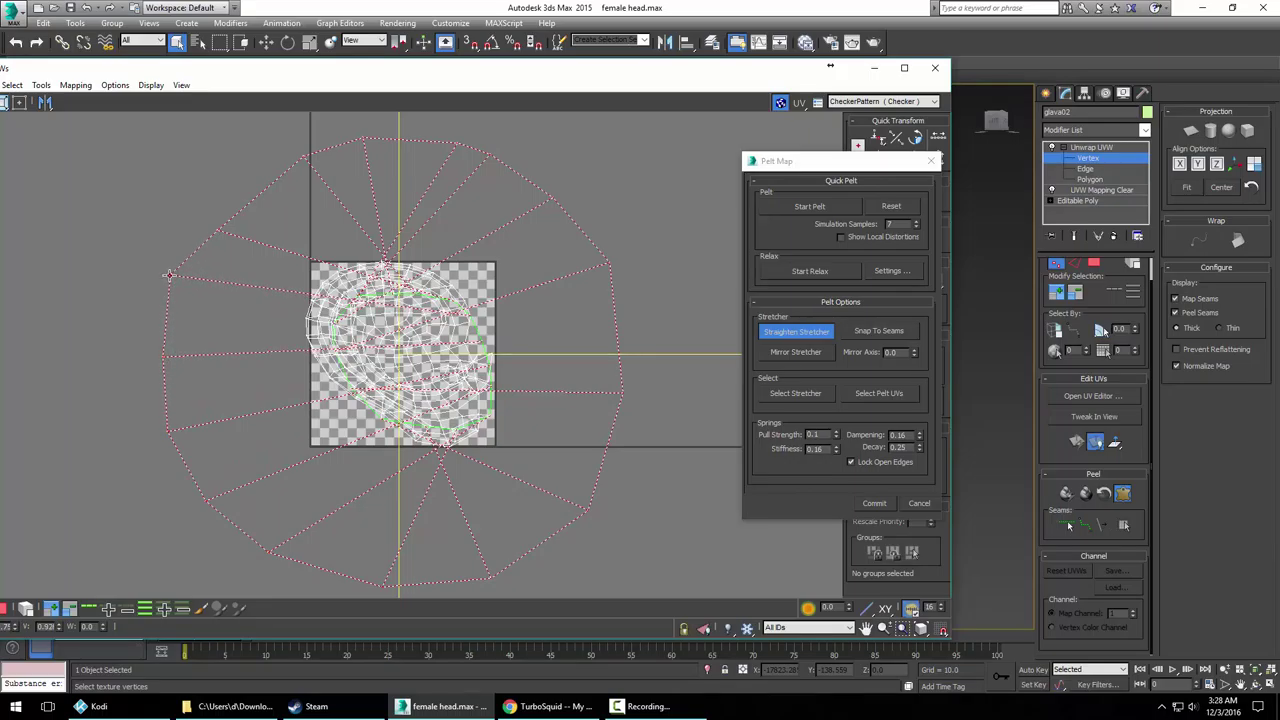
pyautogui.moveTo(218, 229); pyautogui.dragTo(229, 188)
pyautogui.moveTo(307, 159); pyautogui.dragTo(300, 146)
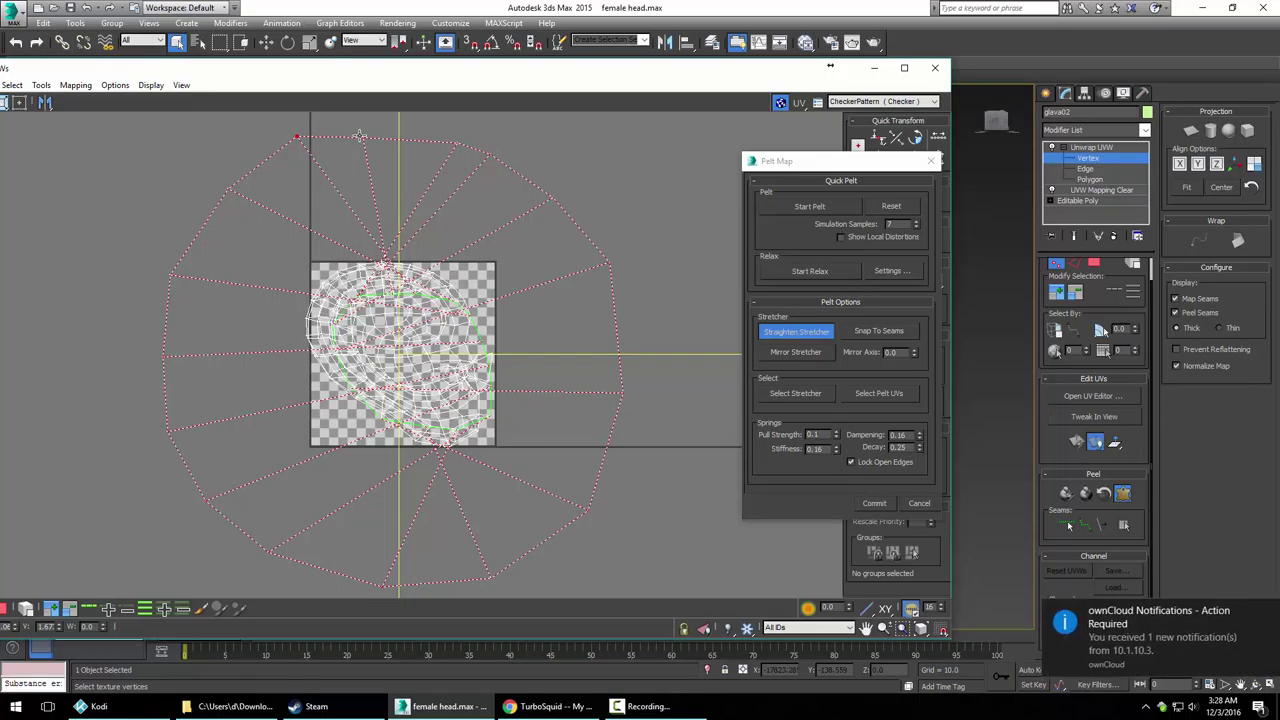
pyautogui.moveTo(367, 132); pyautogui.dragTo(377, 122)
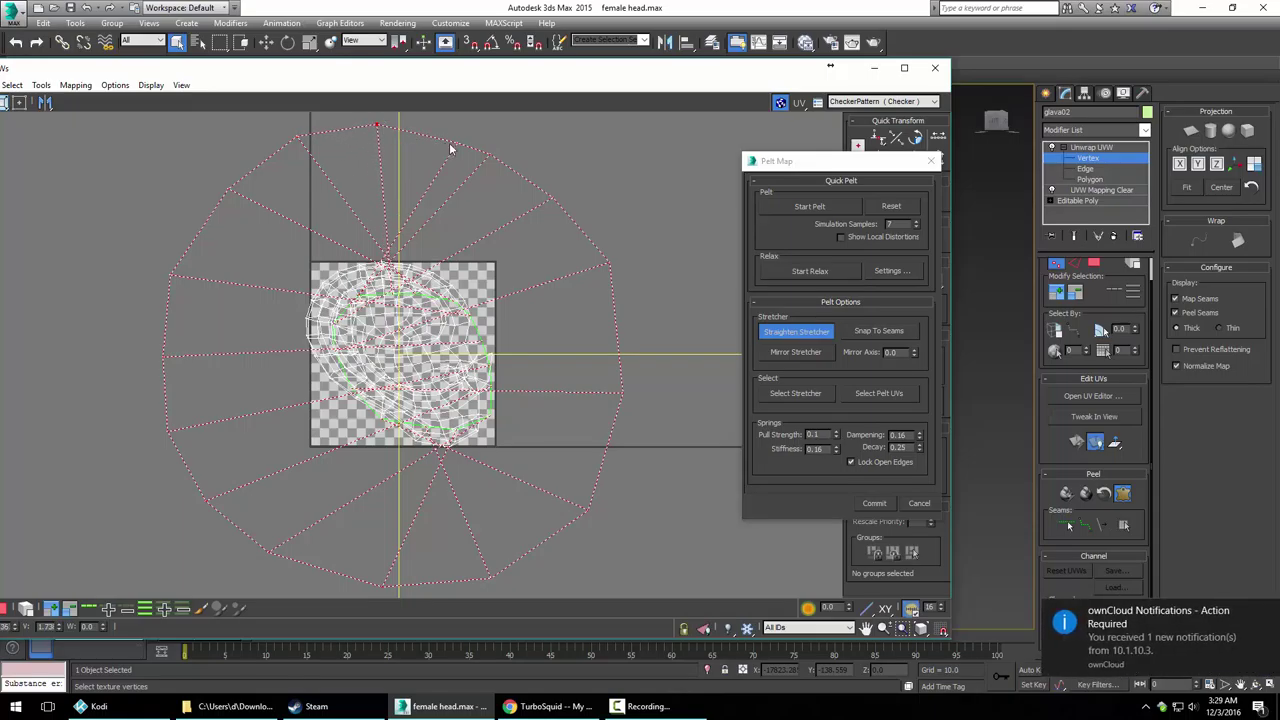
pyautogui.moveTo(458, 139); pyautogui.dragTo(517, 158)
pyautogui.moveTo(553, 197); pyautogui.dragTo(585, 201)
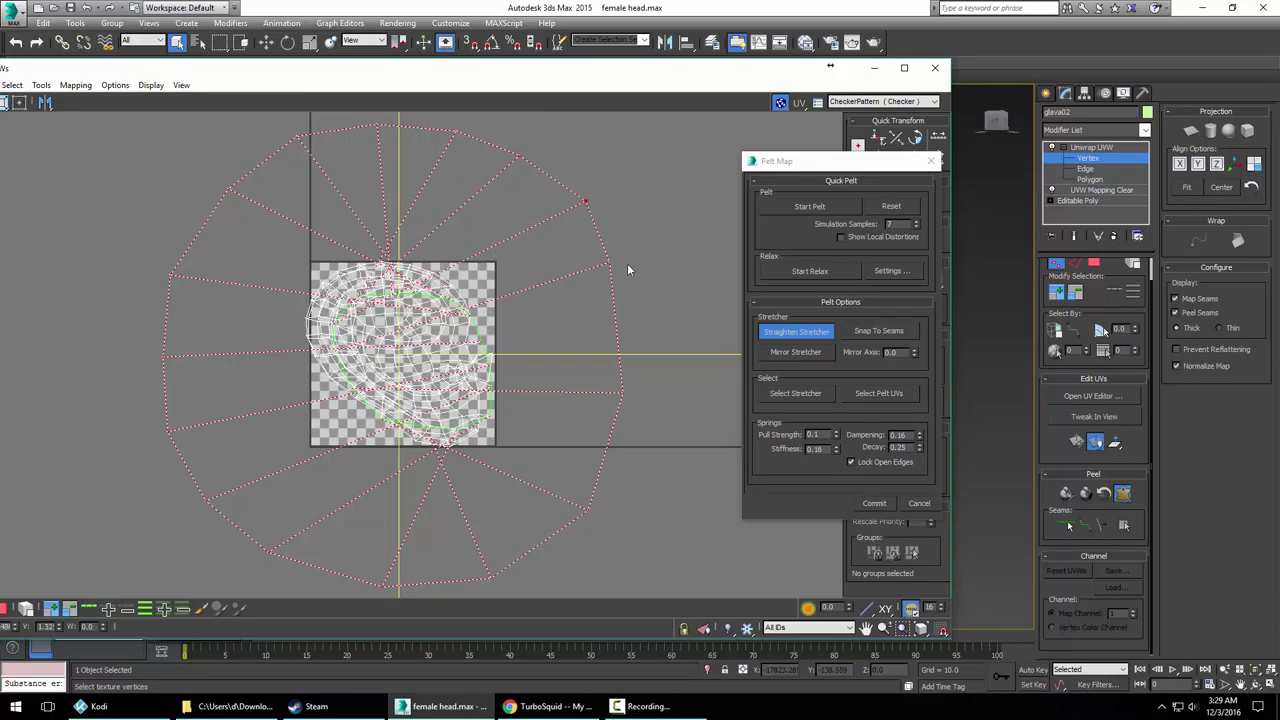
pyautogui.moveTo(610, 262); pyautogui.dragTo(628, 309)
pyautogui.moveTo(624, 400); pyautogui.dragTo(620, 413)
# Set the springs' pull strength to 0.4 and run the pelt simulation on the ear
pyautogui.click(838, 433)
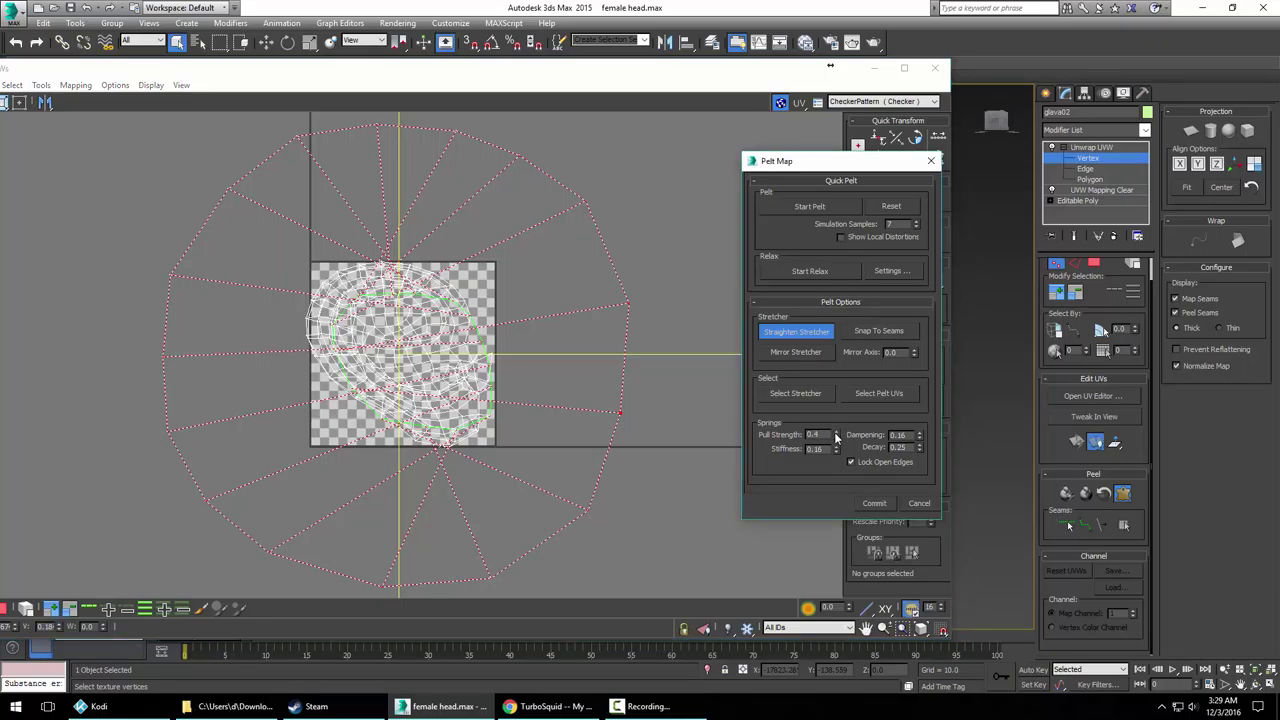
pyautogui.click(820, 206)
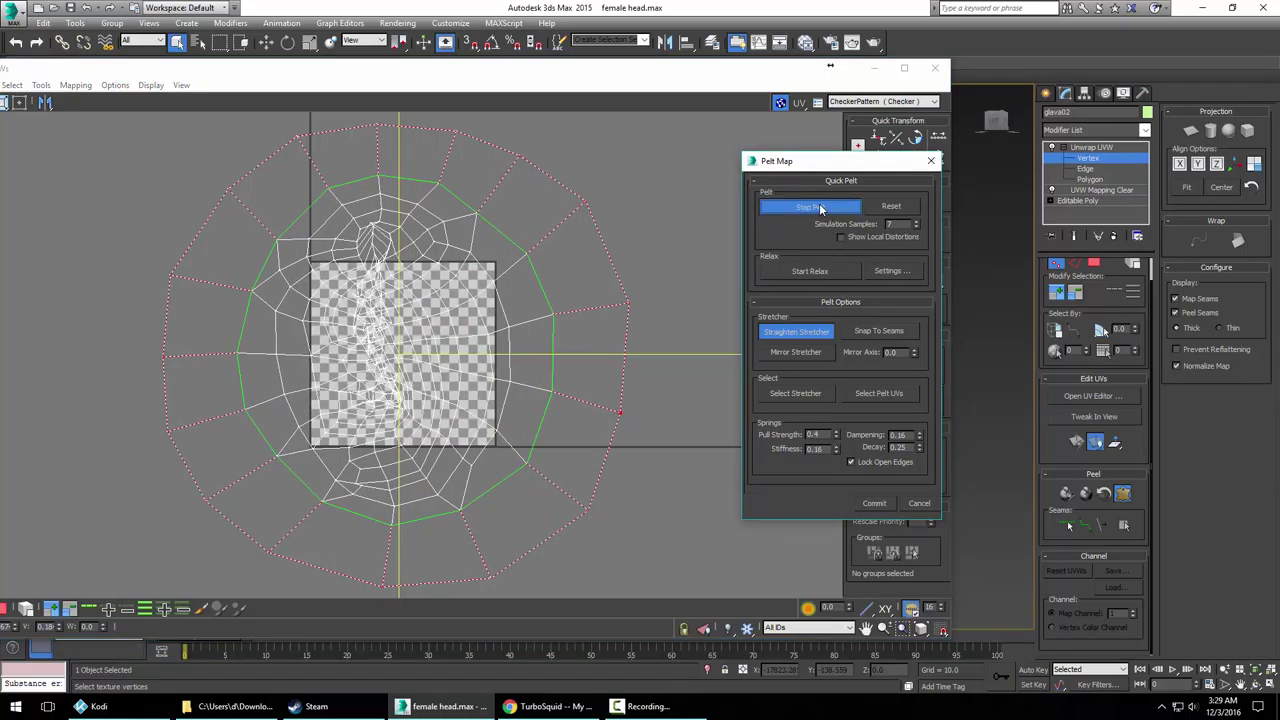
pyautogui.click(820, 206)
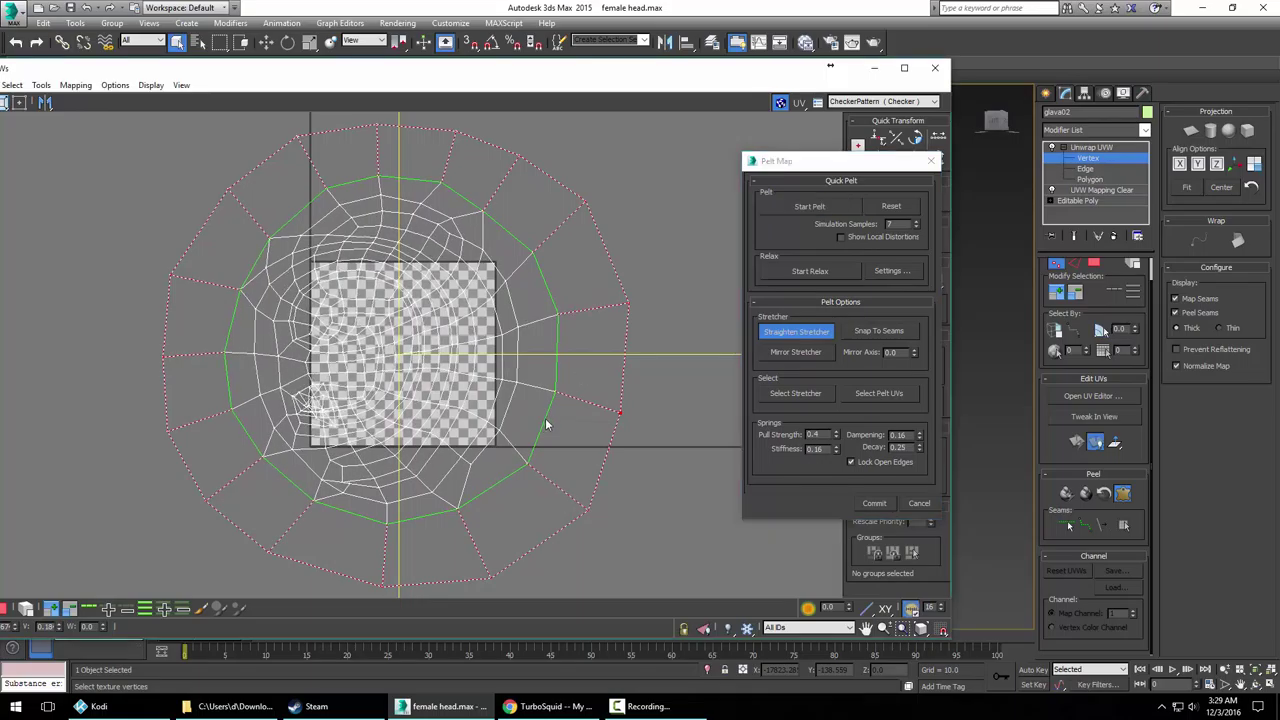
pyautogui.scroll(2, 413, 319)
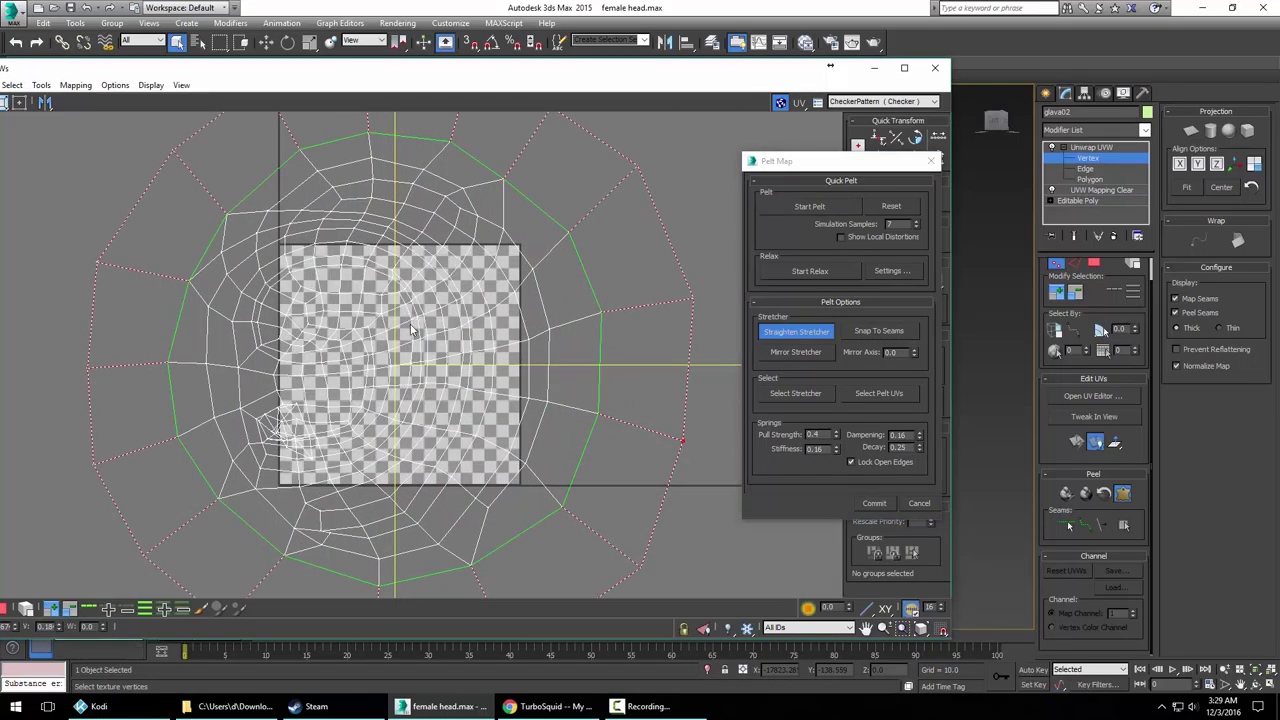
# Raise the pull strength to 0.5 and run the ear's pelt simulation again
pyautogui.click(836, 432)
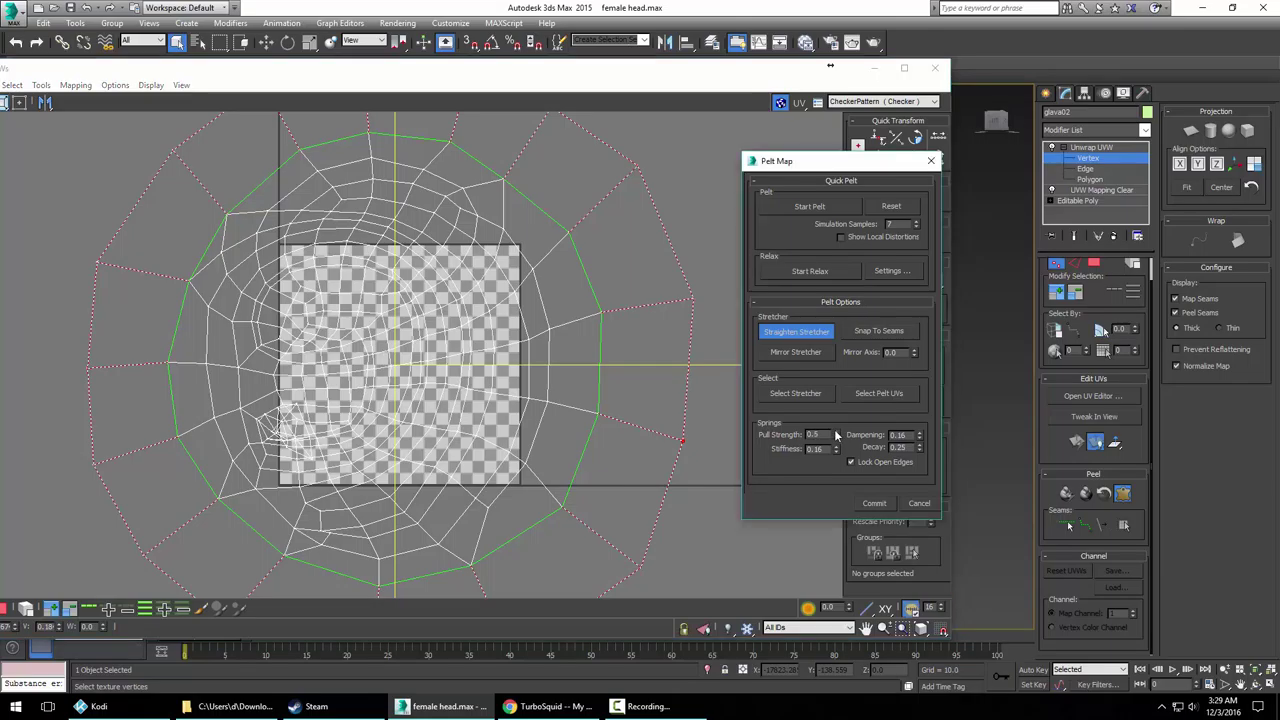
pyautogui.click(800, 207)
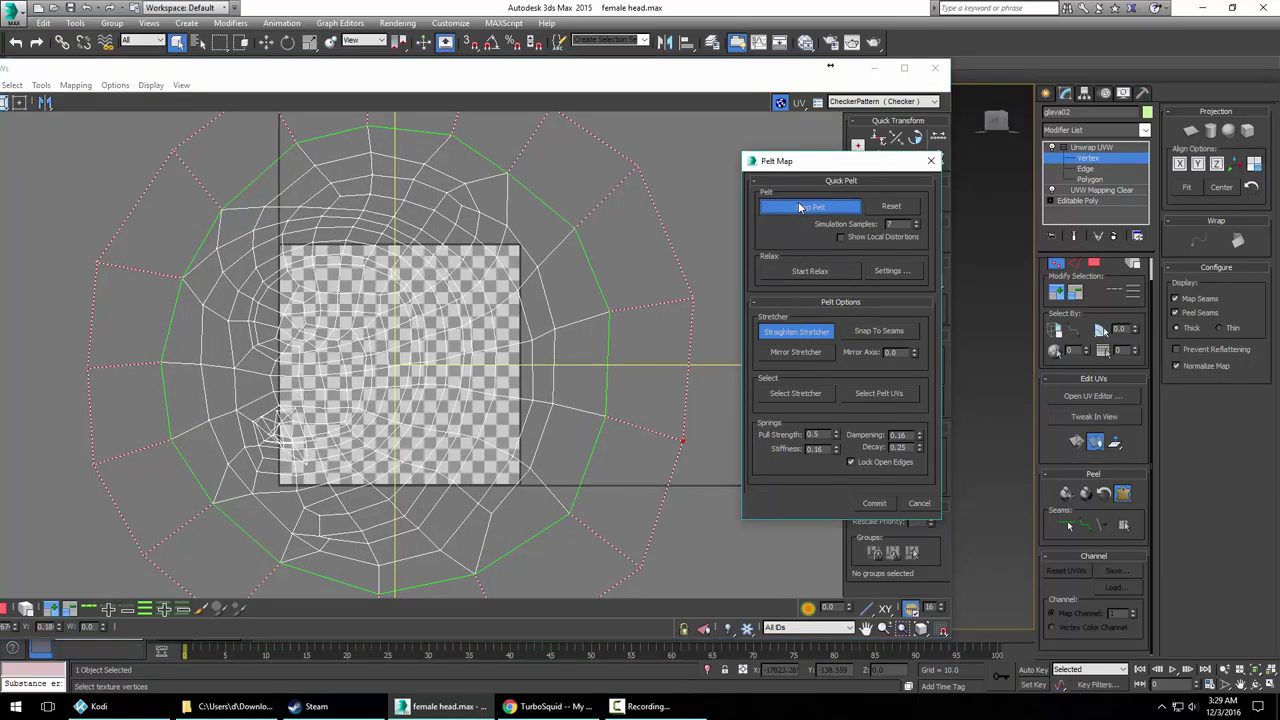
pyautogui.click(800, 201)
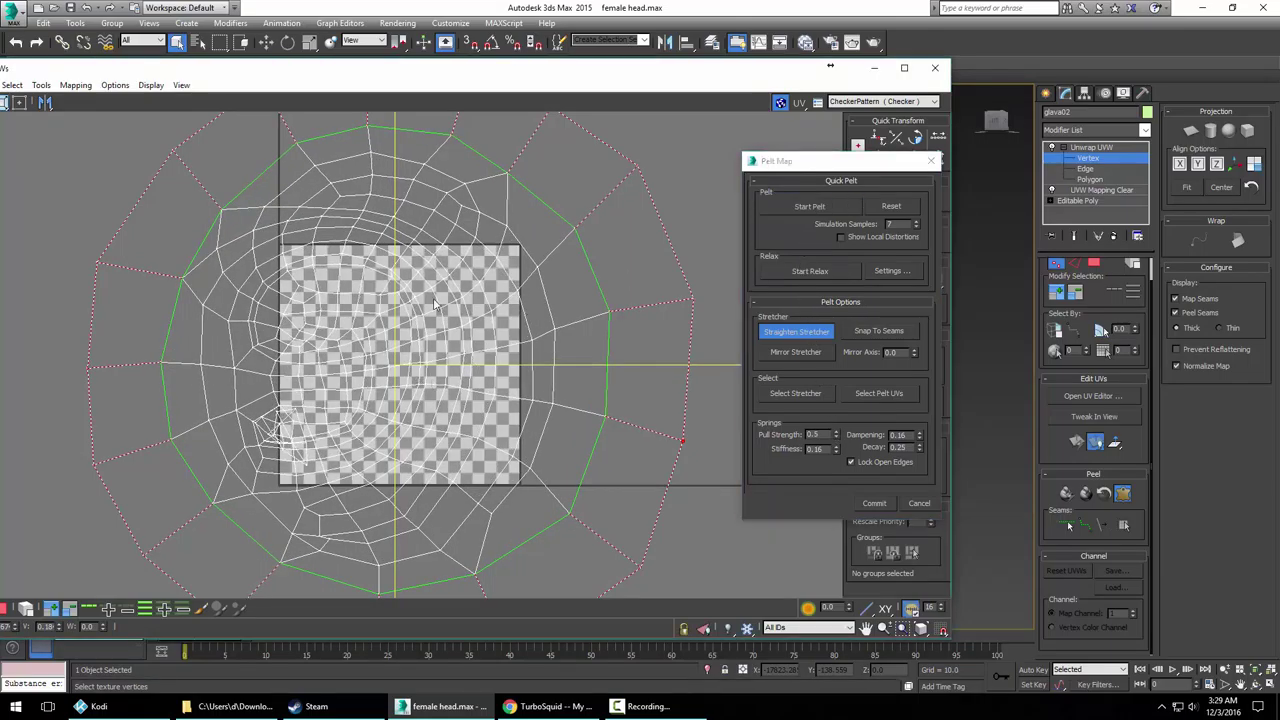
# Set the springs' stiffness to 0.46 and rerun the pelt simulation on the ear
pyautogui.click(838, 446)
pyautogui.click(802, 207)
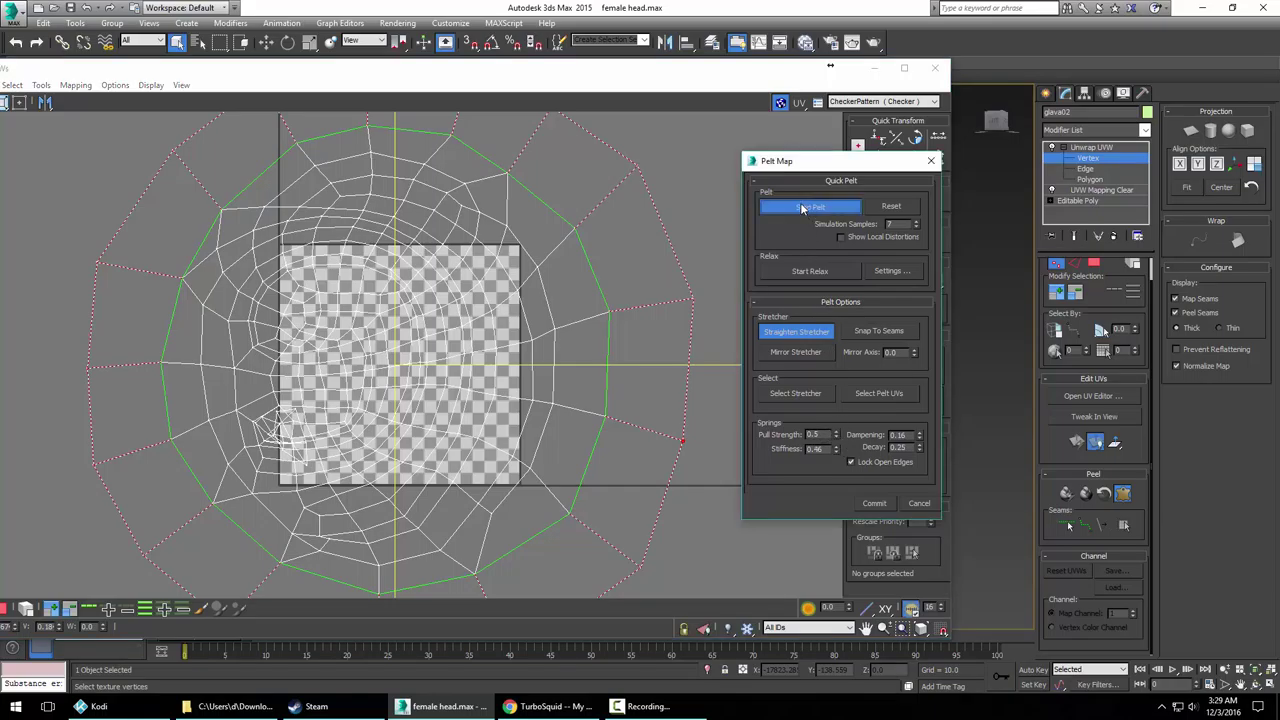
pyautogui.click(821, 209)
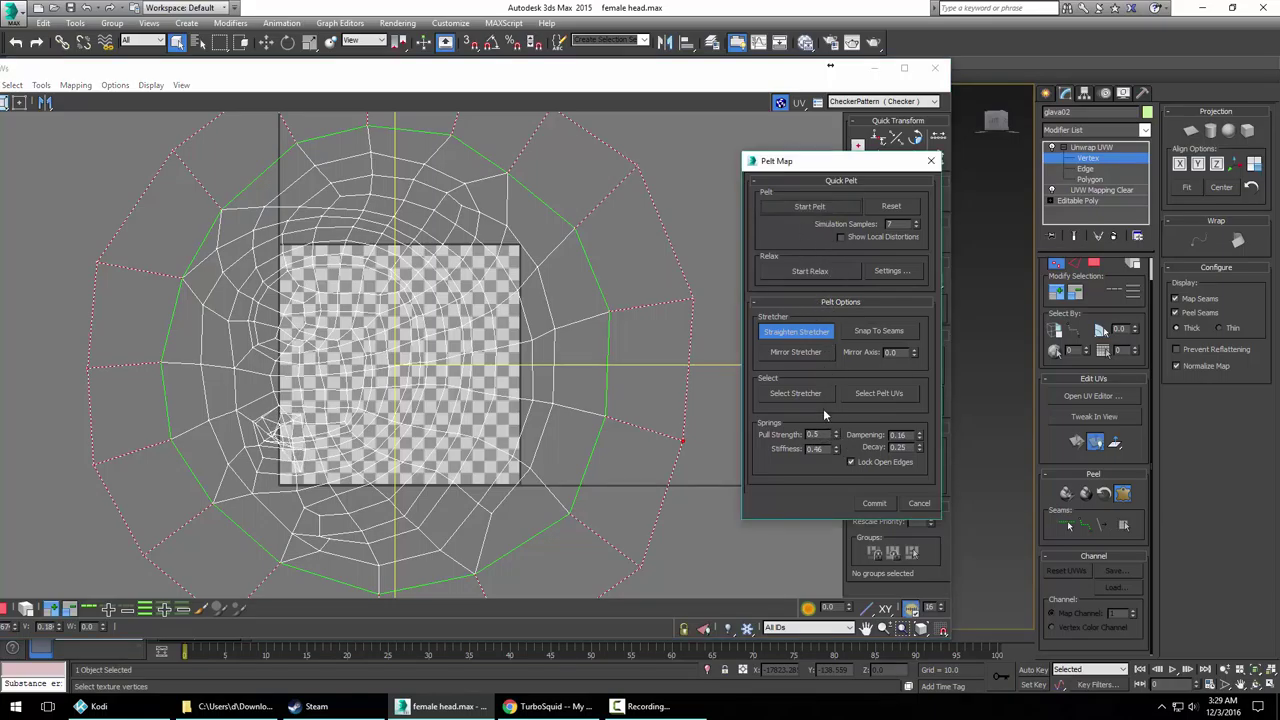
# Reset the ear's pelt and stretcher, run the pelt simulation afresh, and commit the result
pyautogui.click(892, 208)
pyautogui.click(799, 206)
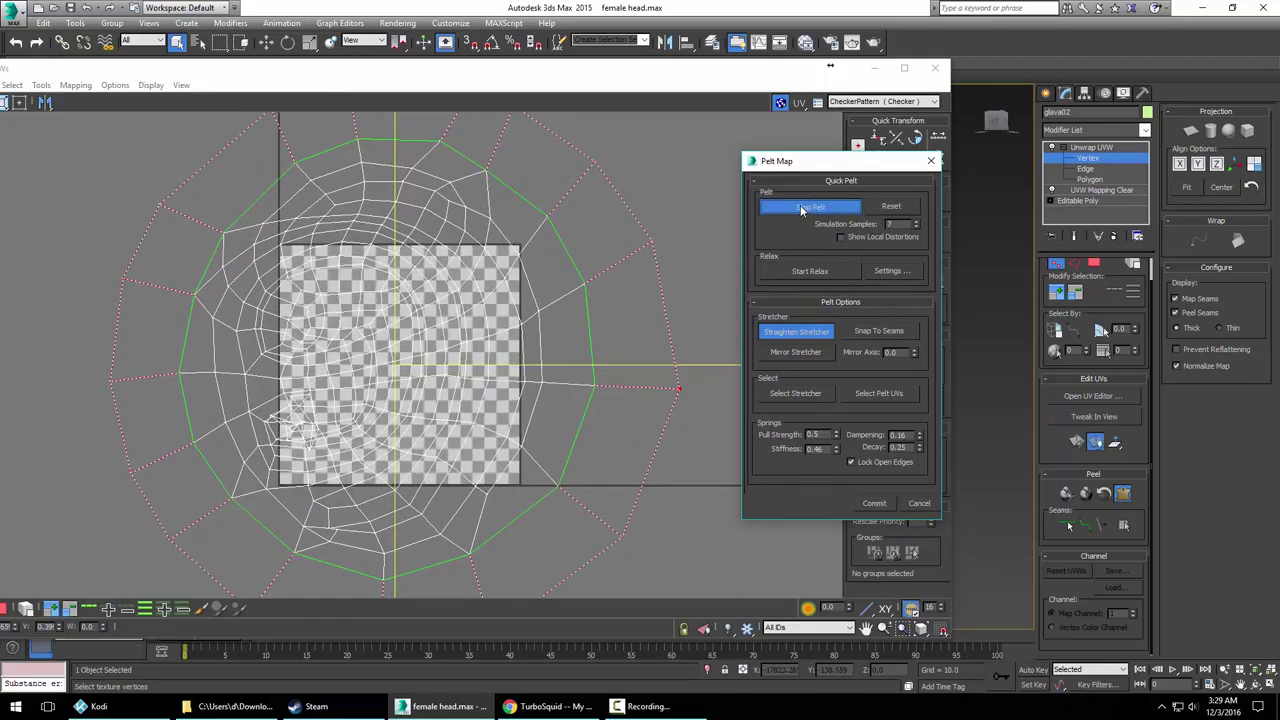
pyautogui.click(874, 503)
# Move the pelted ear shell off the checkered UV tile into the empty space beside it
pyautogui.moveTo(508, 373); pyautogui.dragTo(795, 328)
pyautogui.scroll(-4, 795, 328)
pyautogui.moveTo(770, 327); pyautogui.dragTo(589, 318, button='middle')
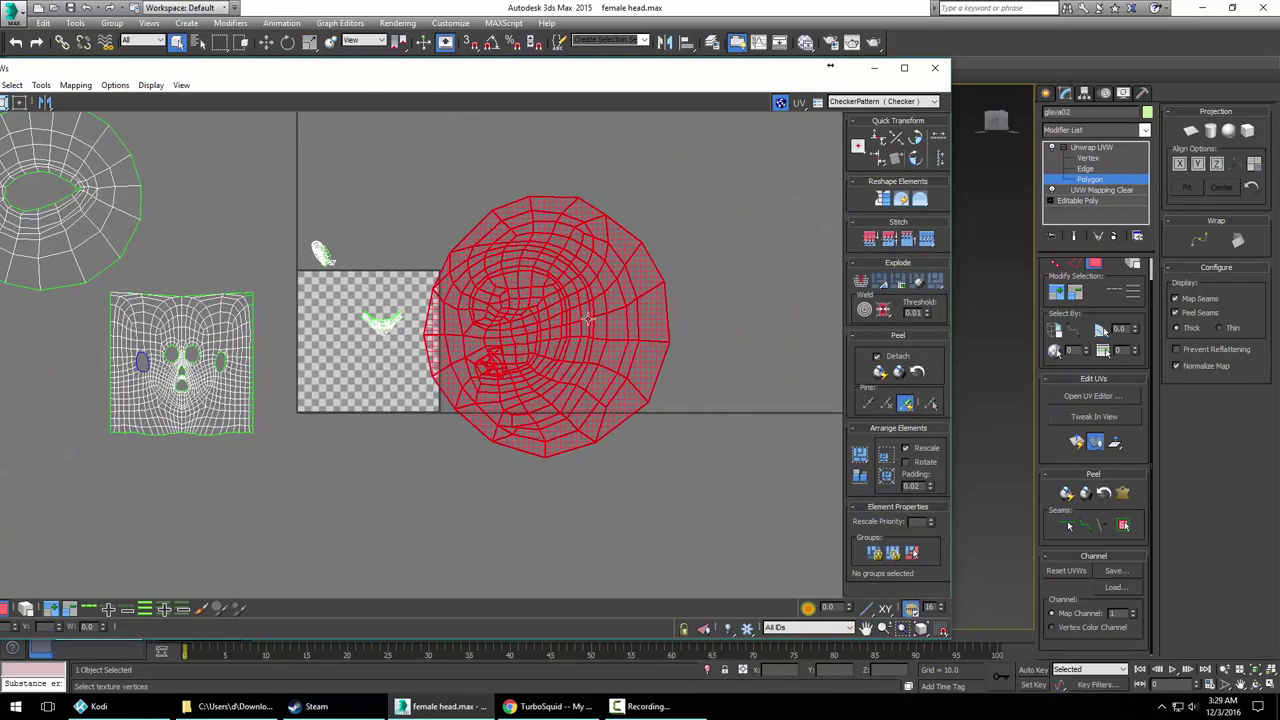
pyautogui.moveTo(570, 321); pyautogui.dragTo(662, 325)
# Examine the tangled patch in the lower inner area of the pelted ear shell at vertex level
pyautogui.scroll(5, 665, 350)
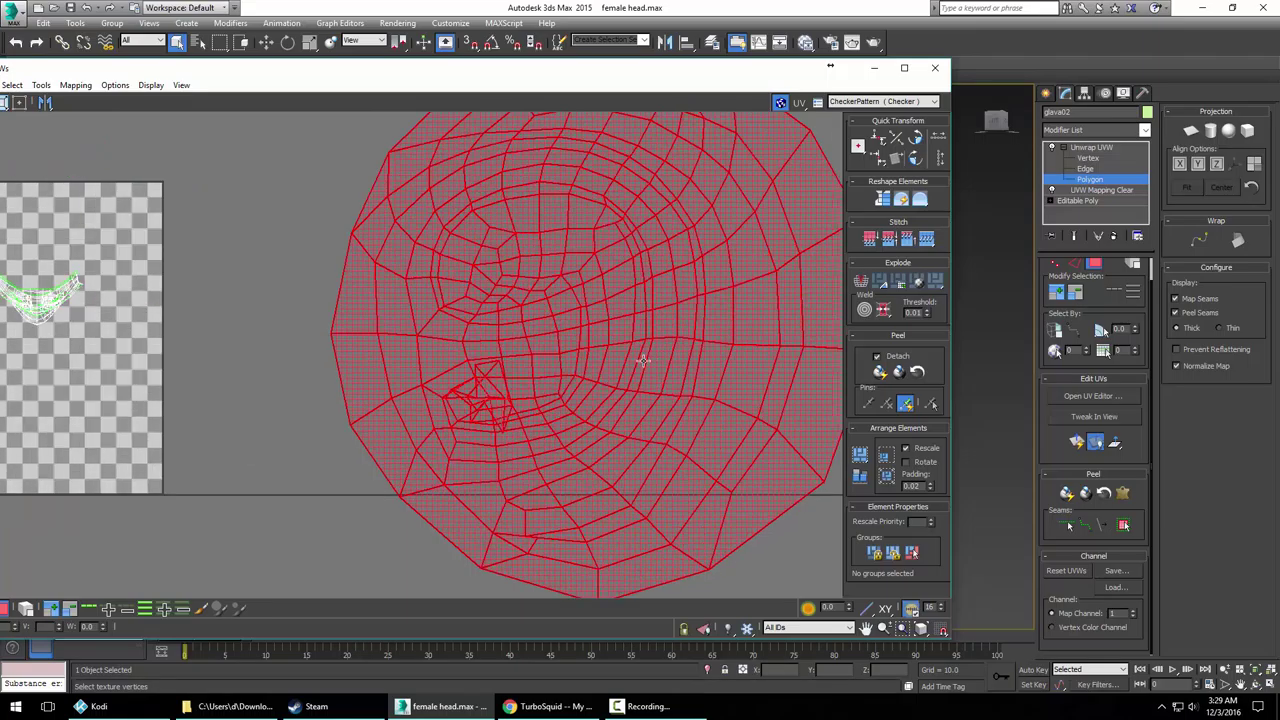
pyautogui.scroll(-3, 555, 360)
pyautogui.rightClick(548, 356)
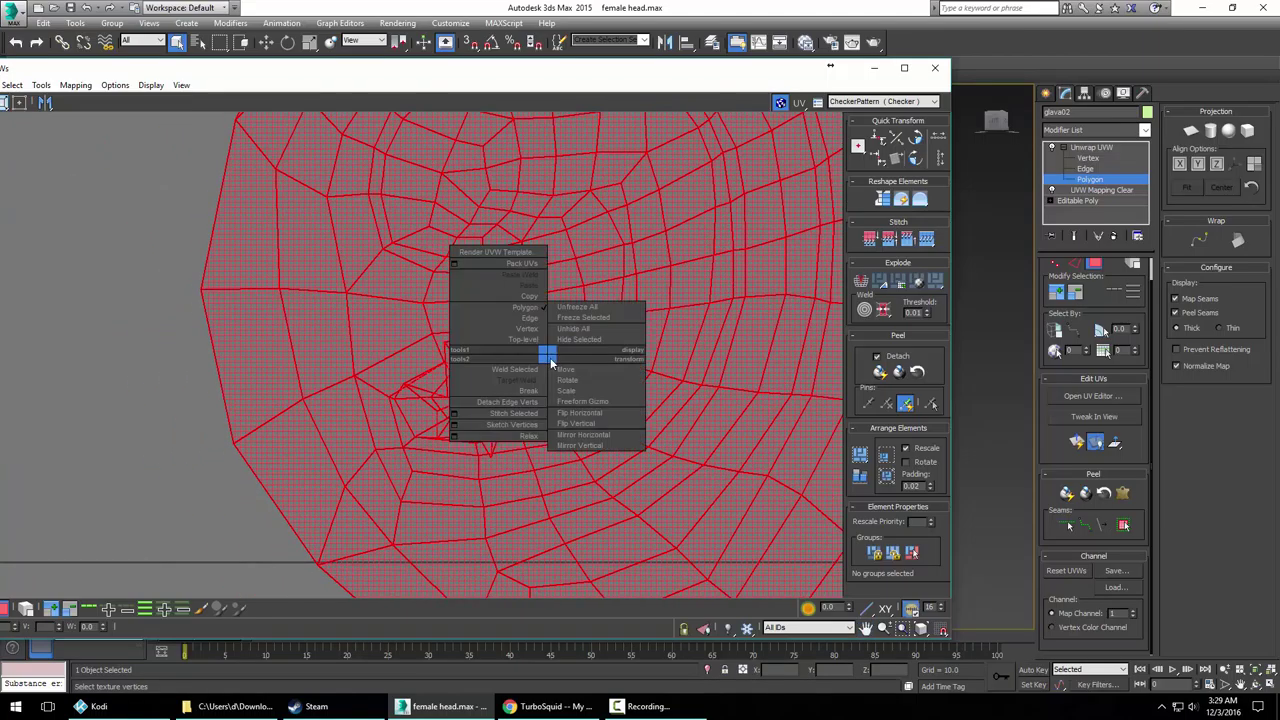
pyautogui.click(524, 328)
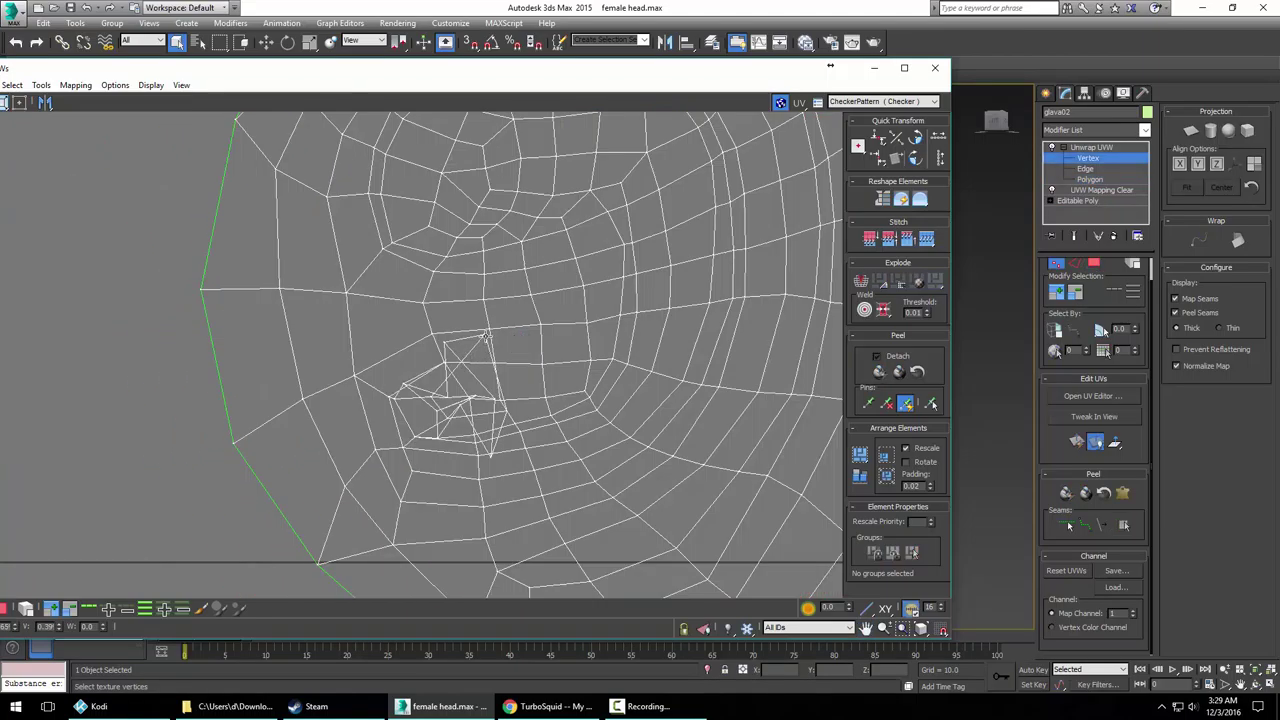
pyautogui.click(464, 394)
pyautogui.moveTo(464, 393); pyautogui.dragTo(460, 394)
pyautogui.scroll(-5, 477, 388)
pyautogui.moveTo(374, 353); pyautogui.dragTo(474, 374, button='middle')
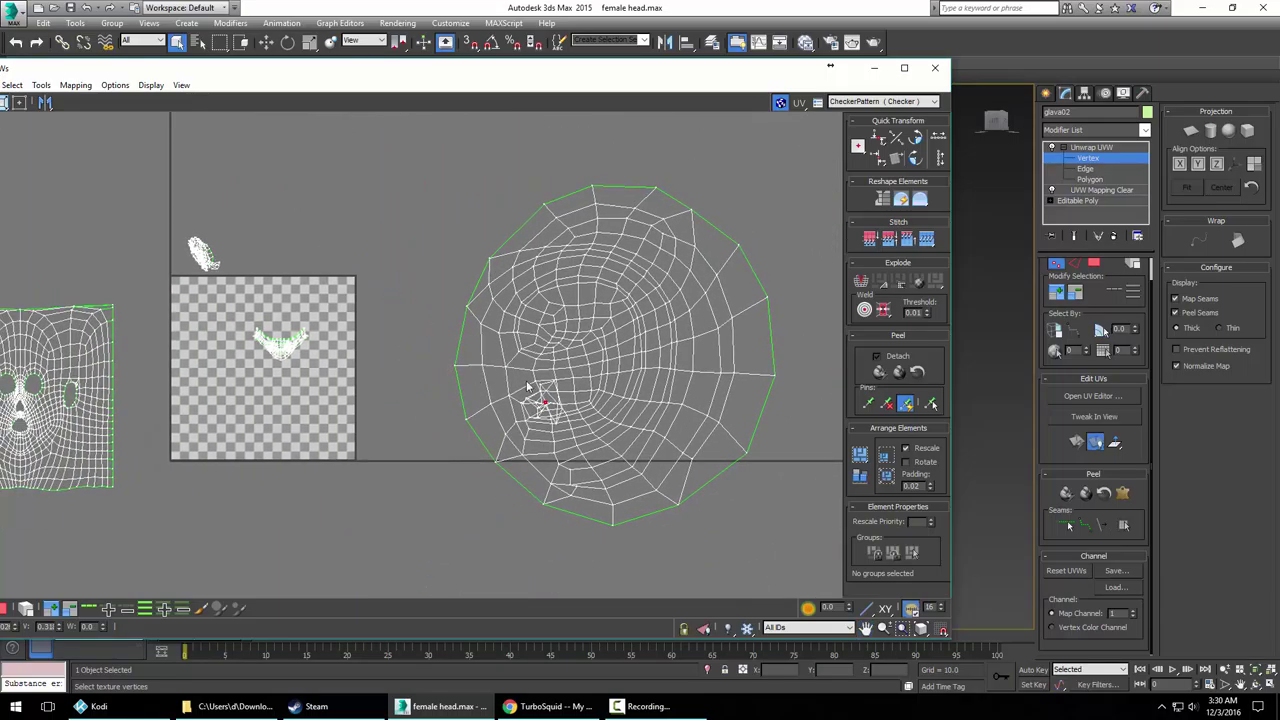
# Return to polygon level and select the other ear's small shell just above the checkered UV tile
pyautogui.rightClick(334, 294)
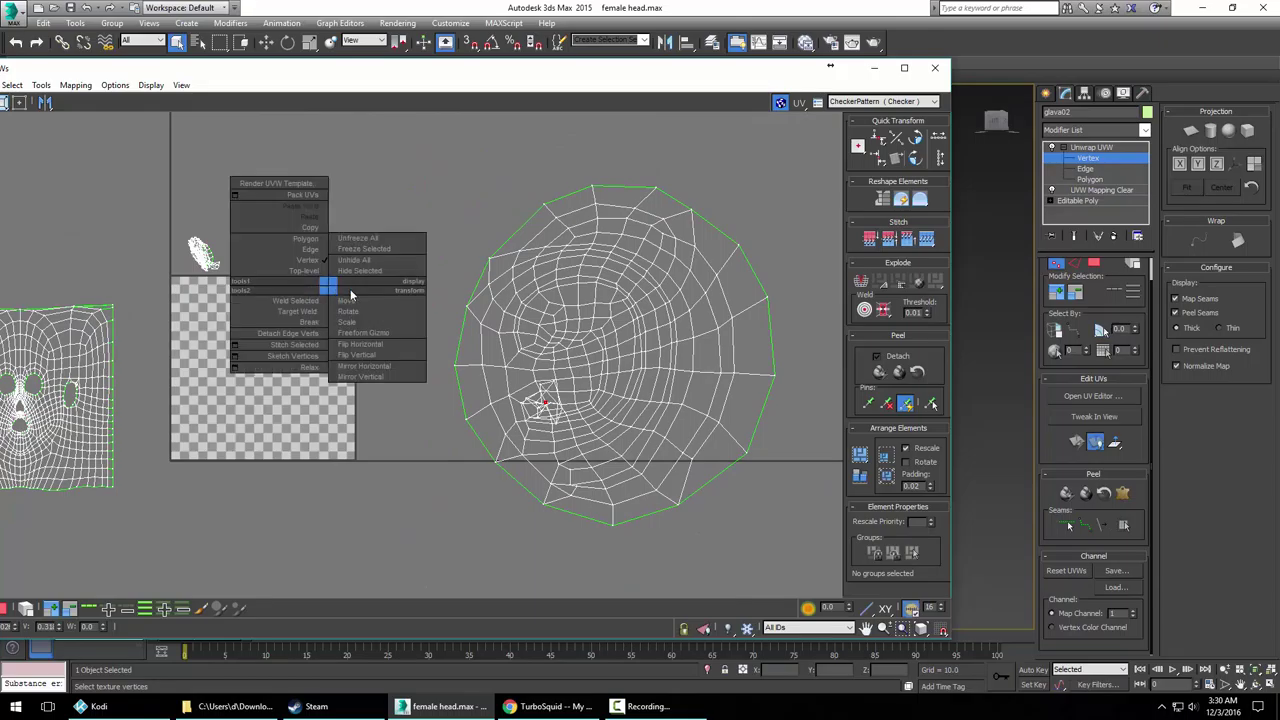
pyautogui.click(304, 240)
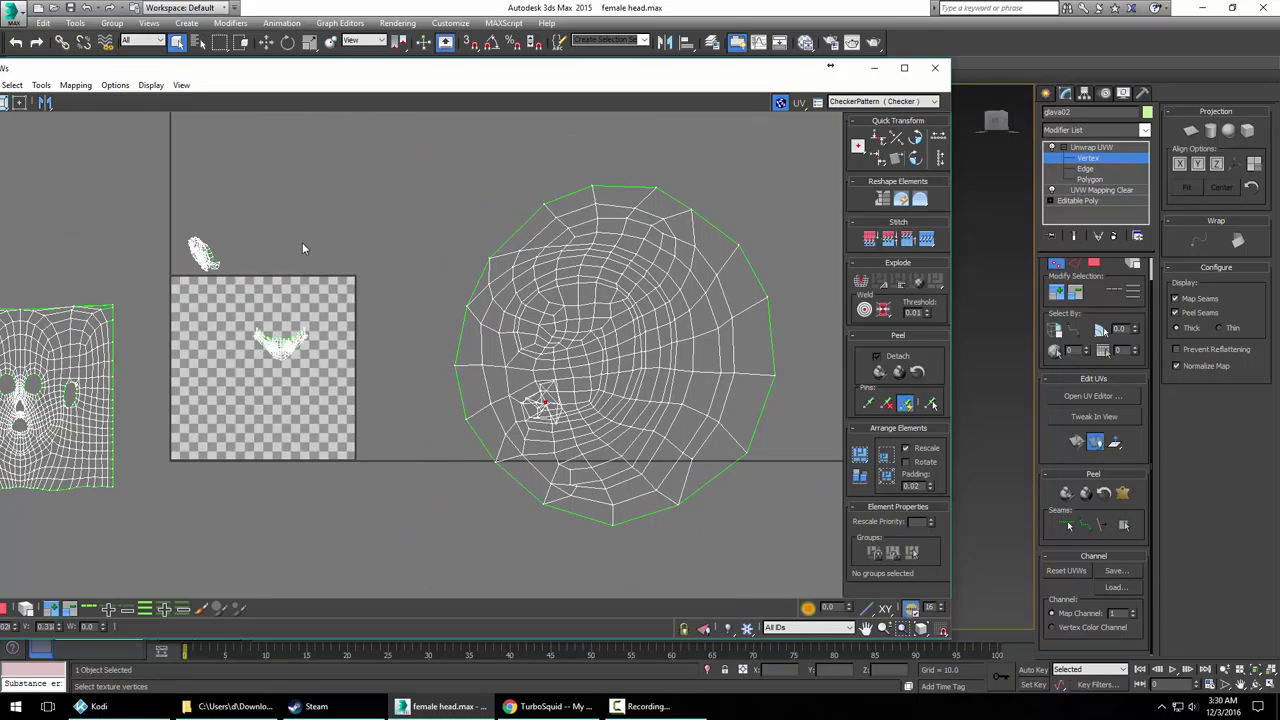
pyautogui.hotkey('ctrl', 'a')
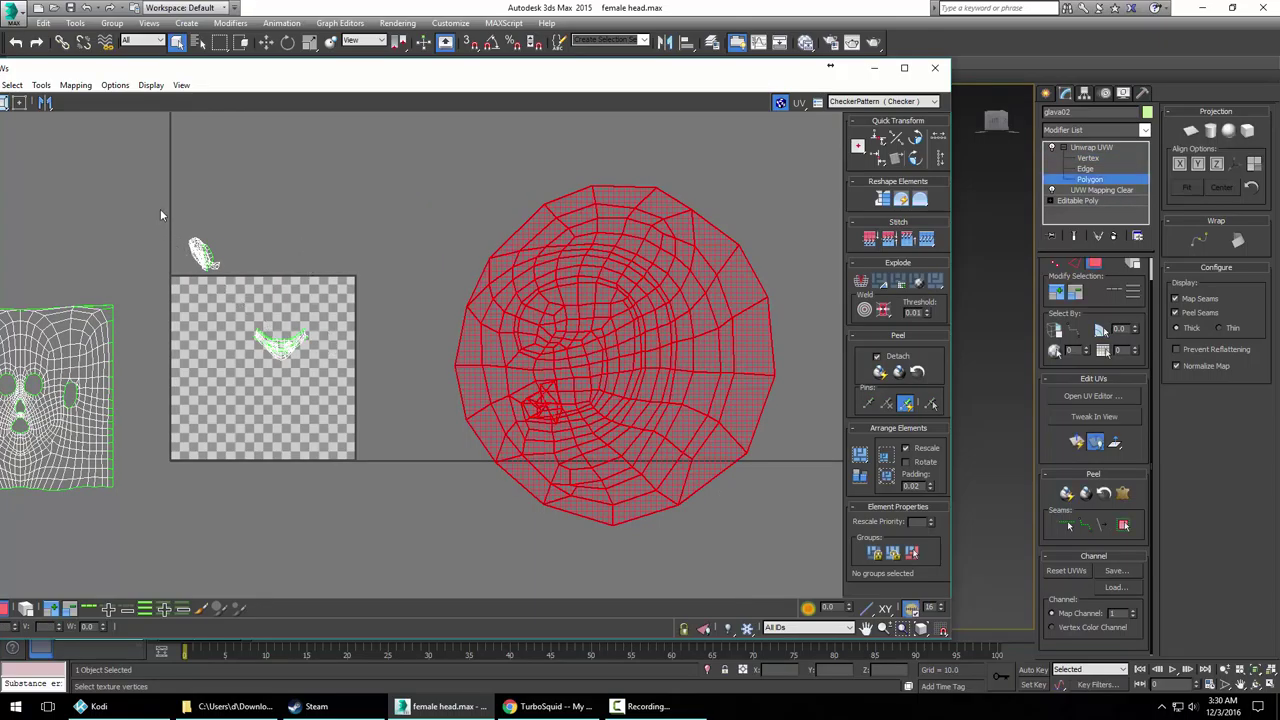
pyautogui.moveTo(161, 210); pyautogui.dragTo(280, 293)
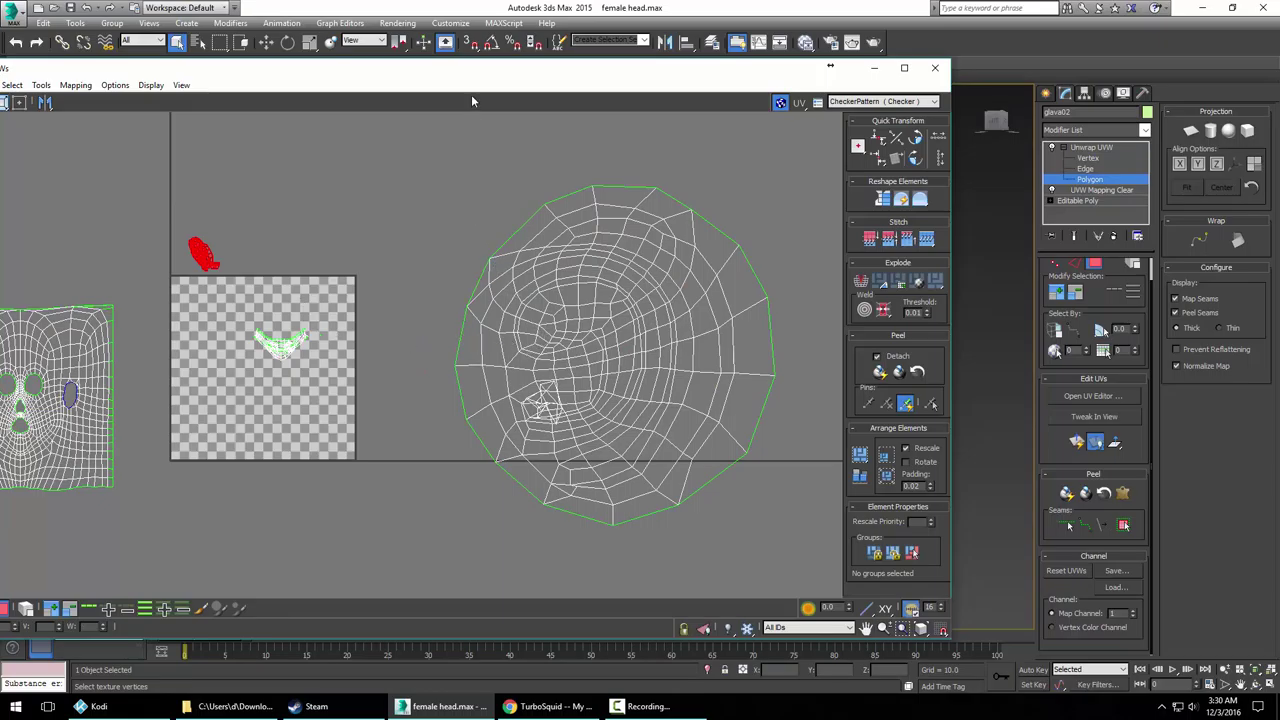
# Add the missing polygons behind the second ear to its selection so the whole ear is covered on the model
pyautogui.moveTo(471, 94); pyautogui.dragTo(158, 110)
pyautogui.keyDown('alt'); pyautogui.moveTo(766, 415); pyautogui.dragTo(880, 470, button='middle'); pyautogui.keyUp('alt')
pyautogui.scroll(2, 562, 415)
pyautogui.scroll(2, 566, 419)
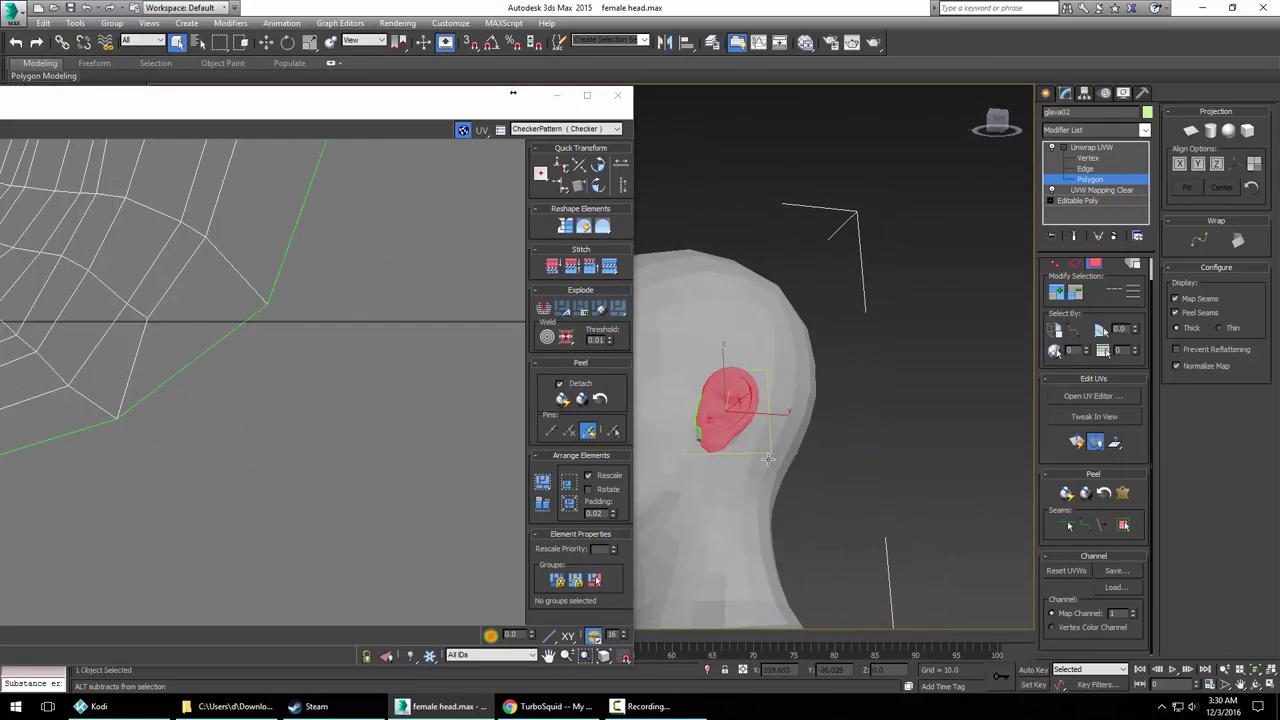
pyautogui.scroll(-3, 770, 459)
pyautogui.scroll(-2, 199, 355)
pyautogui.scroll(-3, 199, 354)
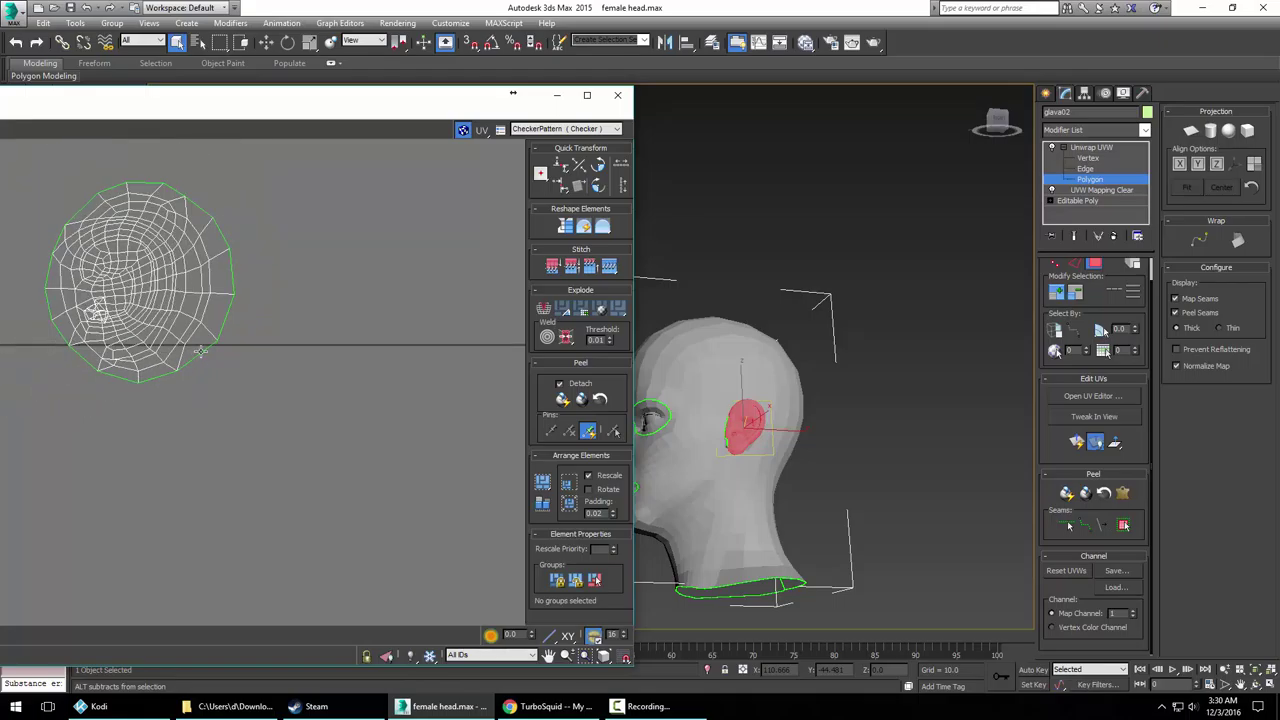
pyautogui.moveTo(199, 354); pyautogui.dragTo(502, 420, button='middle')
pyautogui.moveTo(776, 434)
pyautogui.mouseDown(button='middle')
pyautogui.moveTo(795, 434)
pyautogui.moveTo(793, 404)
pyautogui.moveTo(748, 374)
pyautogui.moveTo(761, 374)
pyautogui.moveTo(756, 448)
pyautogui.mouseUp(button='middle')
pyautogui.scroll(5, 794, 433)
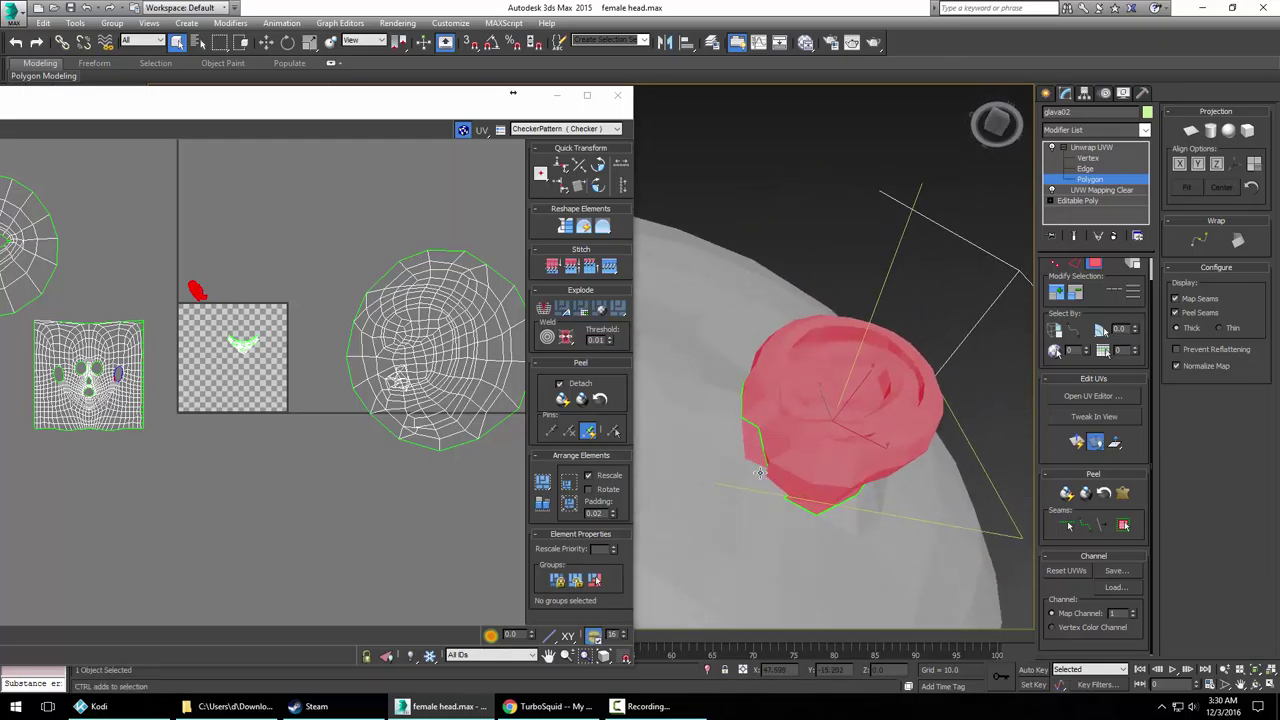
pyautogui.keyDown('alt'); pyautogui.moveTo(760, 472); pyautogui.dragTo(885, 505, button='middle'); pyautogui.keyUp('alt')
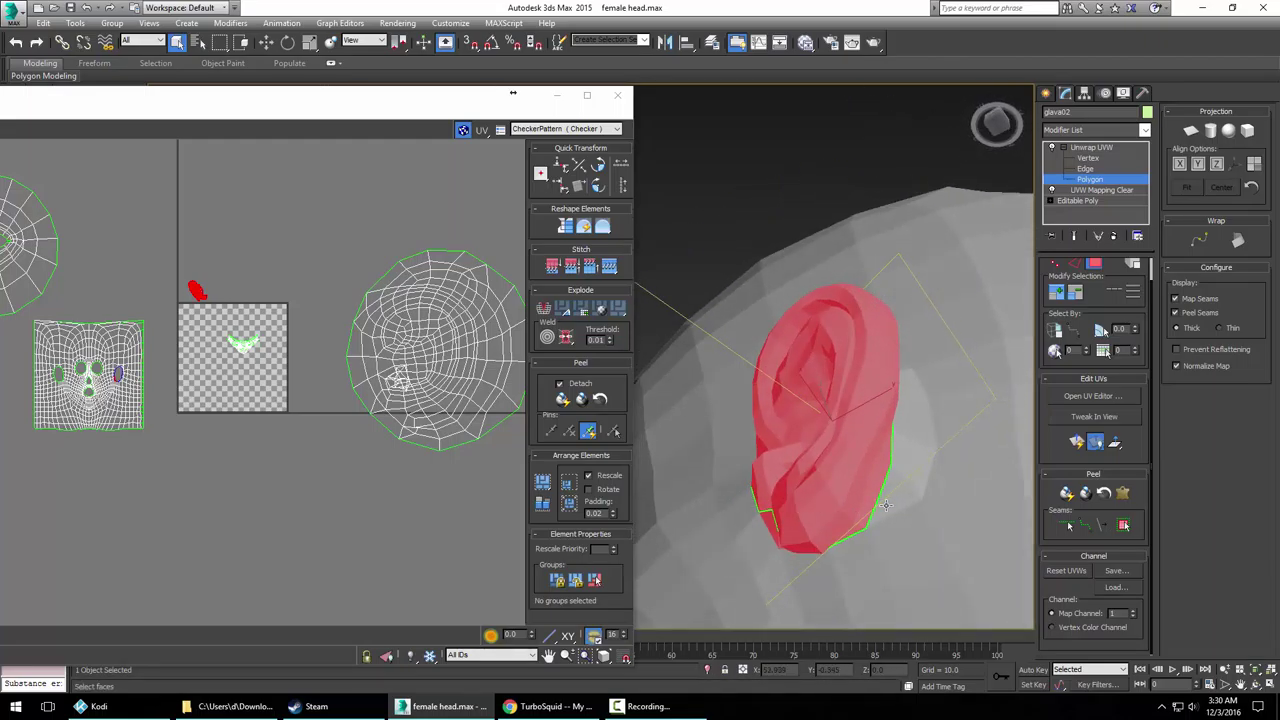
pyautogui.moveTo(910, 434)
pyautogui.keyDown('alt'); pyautogui.mouseDown(button='middle')
pyautogui.moveTo(861, 549)
pyautogui.moveTo(893, 430)
pyautogui.mouseUp(button='middle'); pyautogui.keyUp('alt')
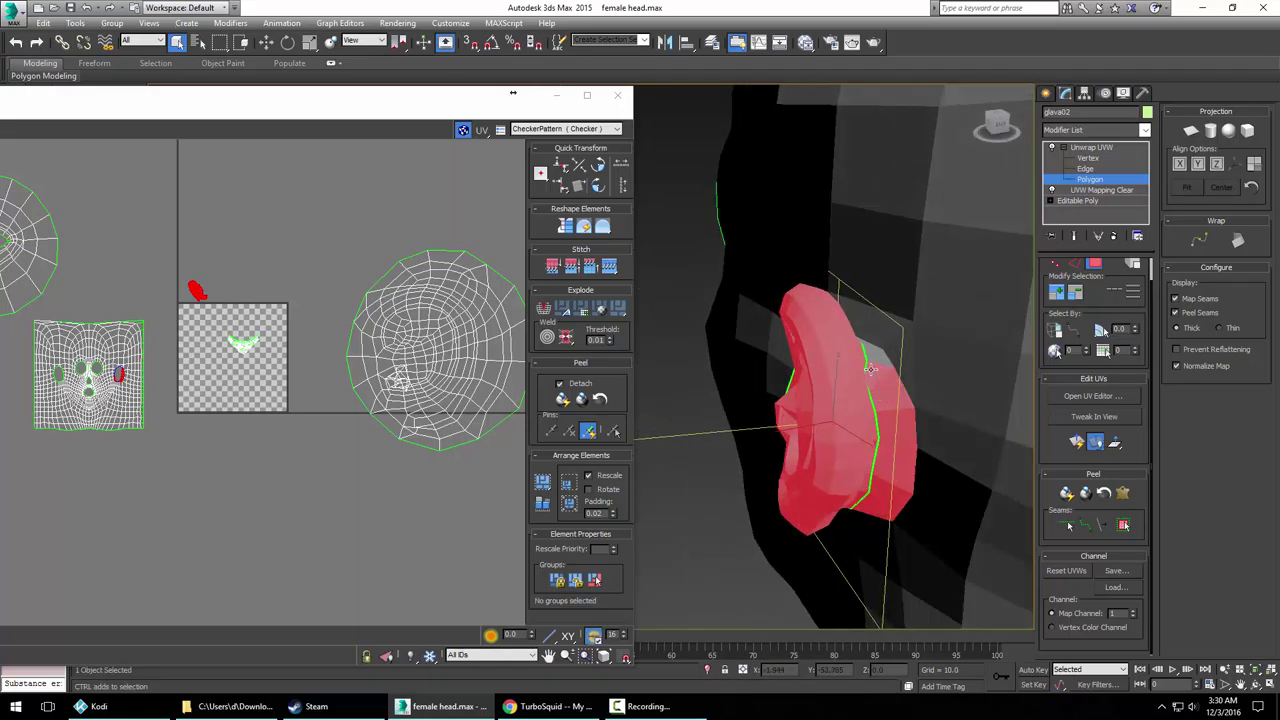
pyautogui.keyDown('alt'); pyautogui.moveTo(871, 371); pyautogui.dragTo(945, 330, button='middle'); pyautogui.keyUp('alt')
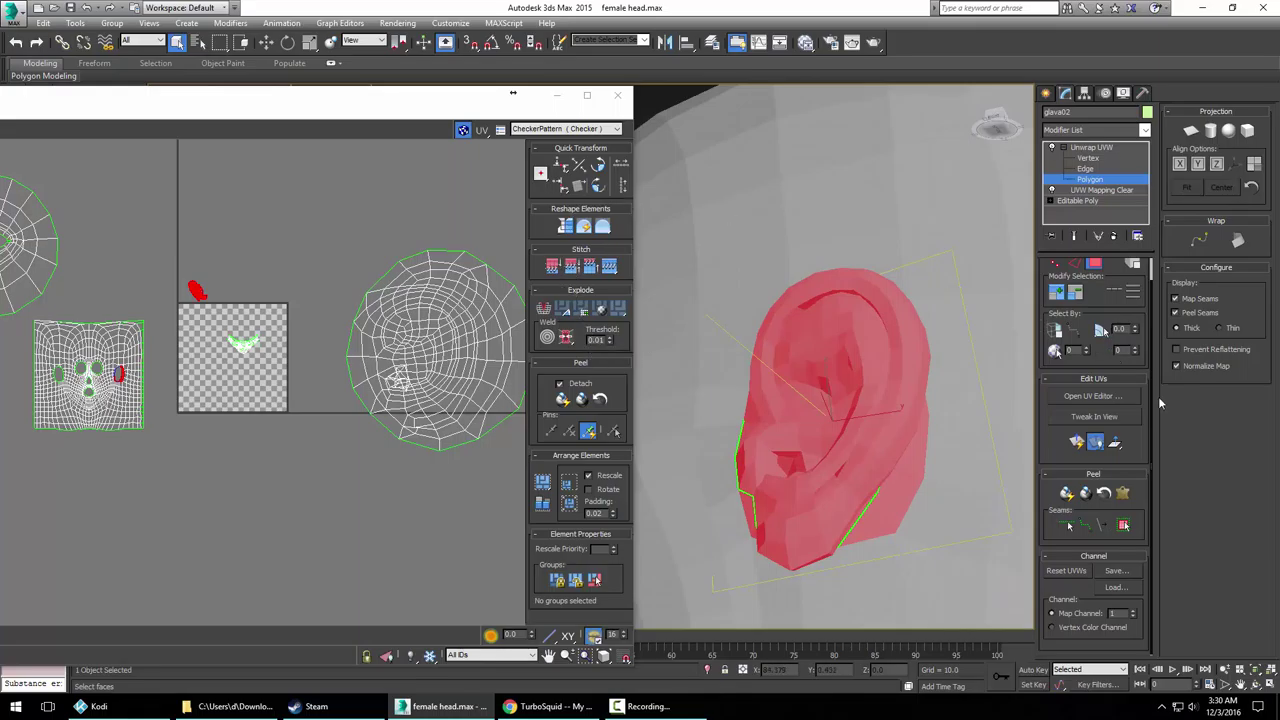
# Pelt-map the selected second ear, run the pelt simulation, and commit the result
pyautogui.click(1122, 492)
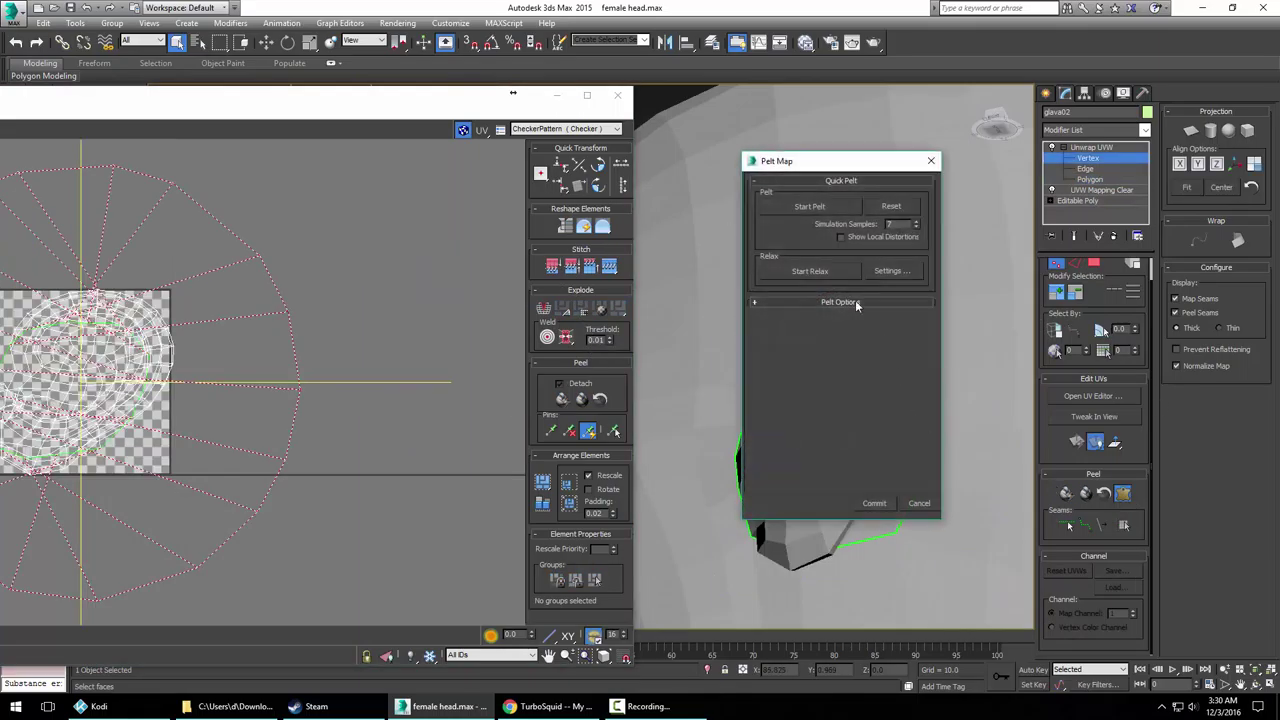
pyautogui.click(522, 270)
pyautogui.moveTo(423, 103); pyautogui.dragTo(550, 82)
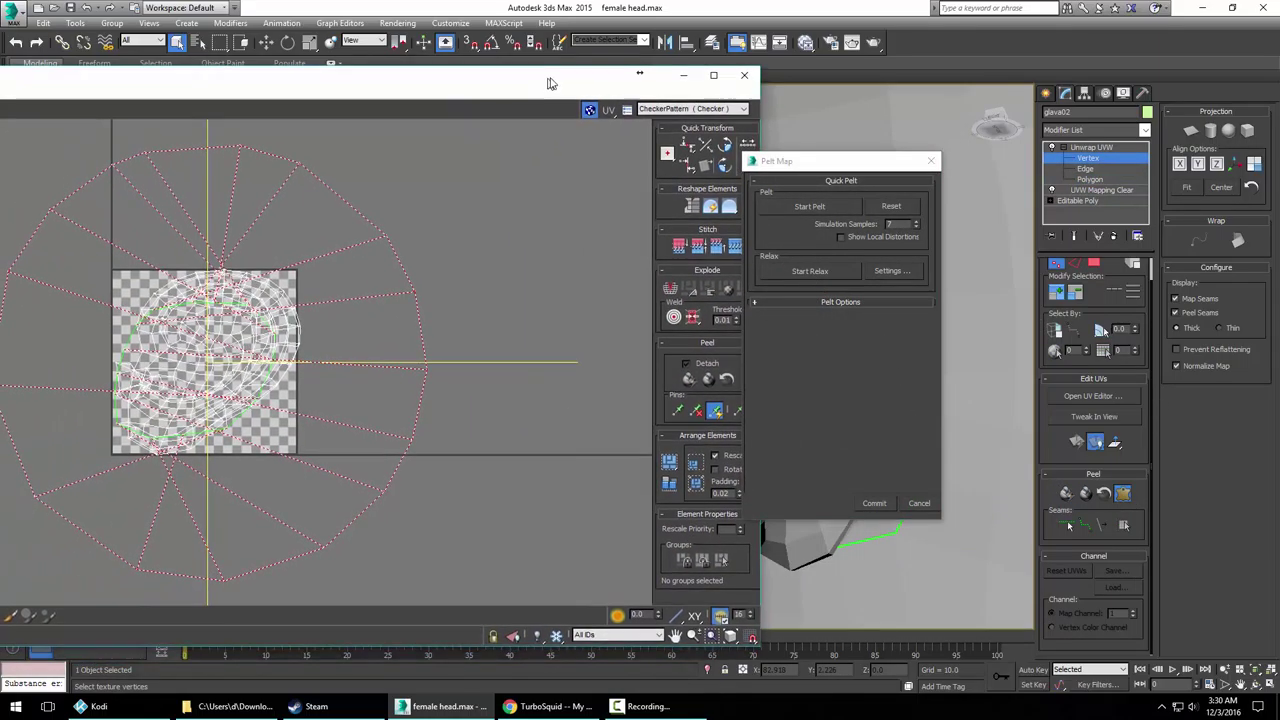
pyautogui.click(780, 208)
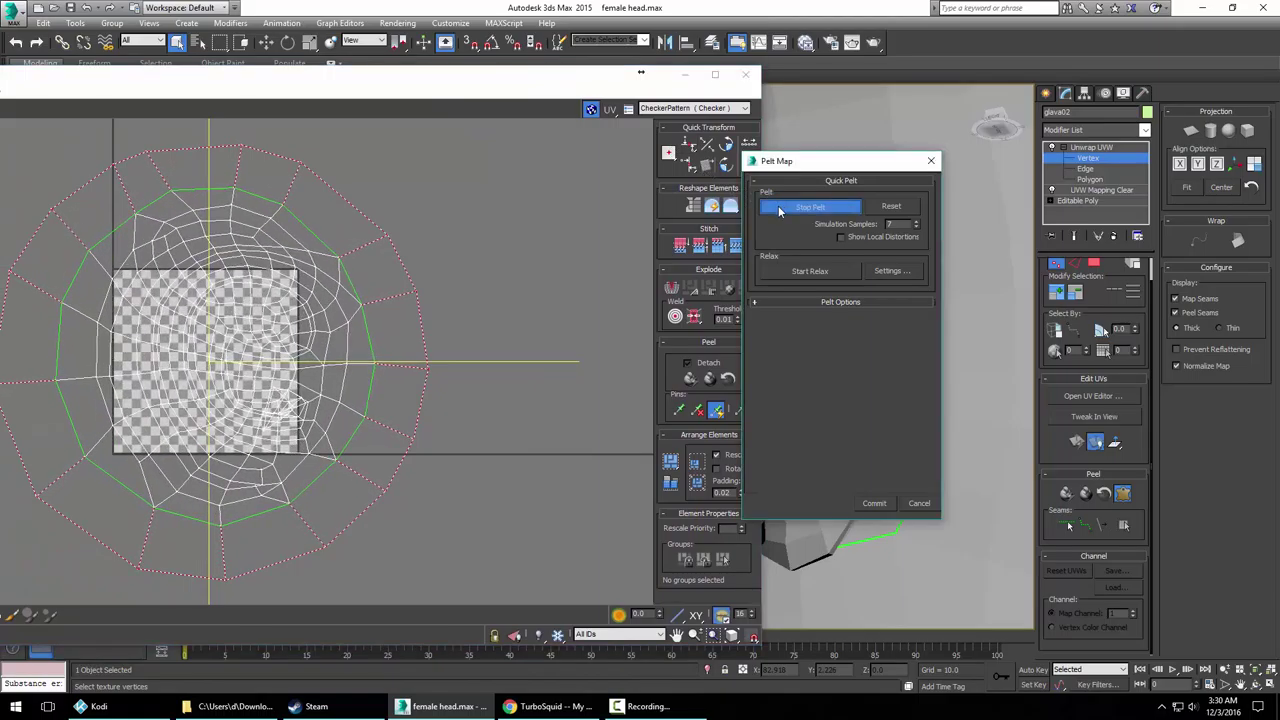
pyautogui.click(875, 503)
# Move both pelted ear shells side by side into the empty space below the checkered UV tile
pyautogui.press('3')
pyautogui.scroll(-4, 430, 378)
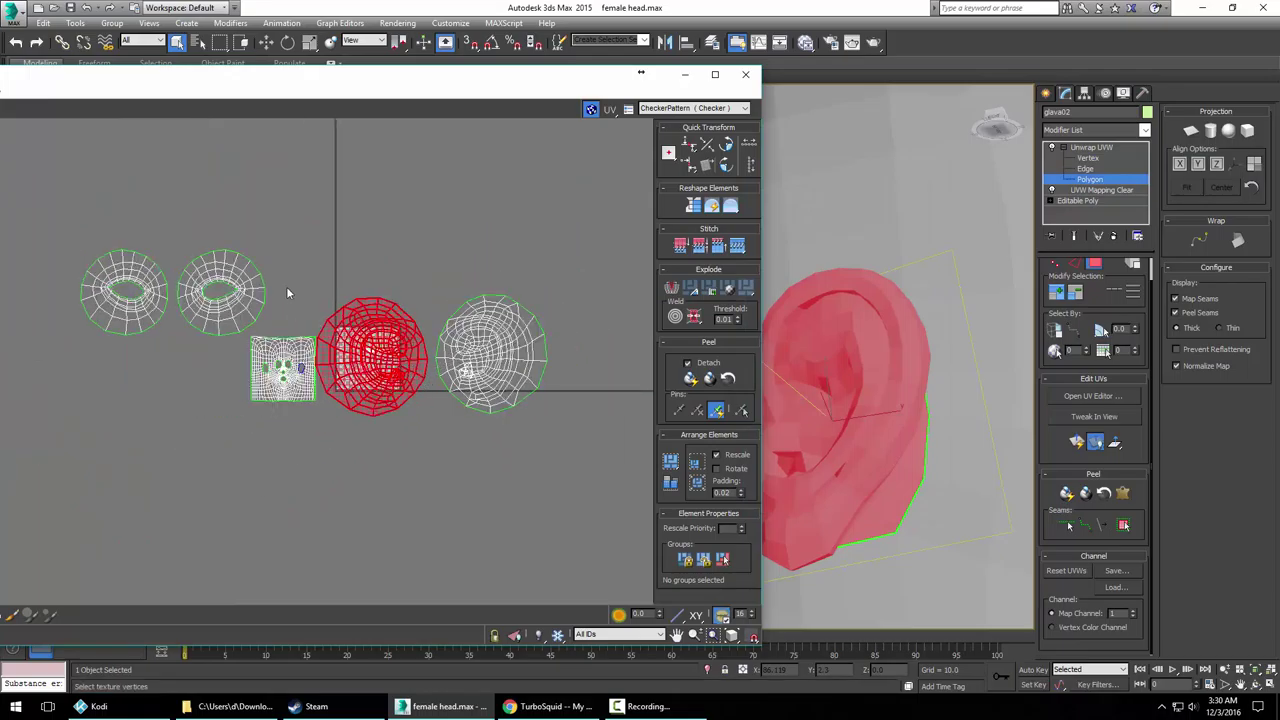
pyautogui.moveTo(307, 87); pyautogui.dragTo(615, 66)
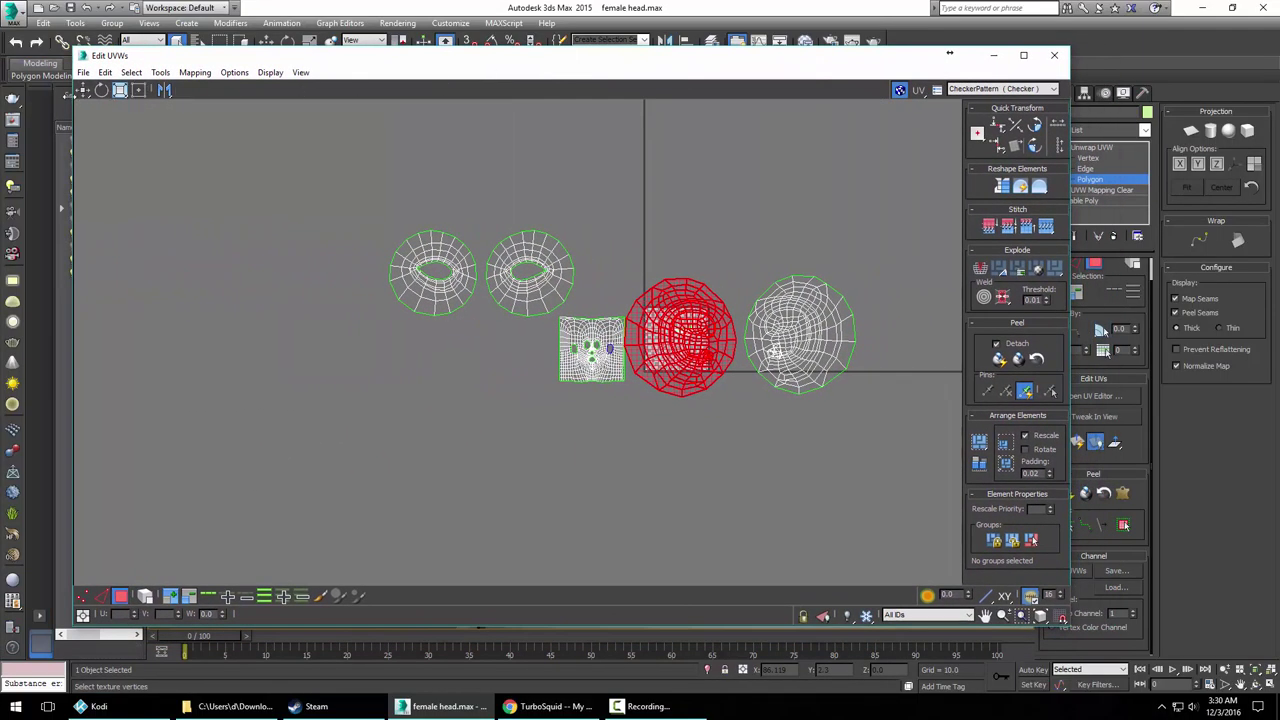
pyautogui.click(84, 90)
pyautogui.moveTo(718, 345); pyautogui.dragTo(700, 468)
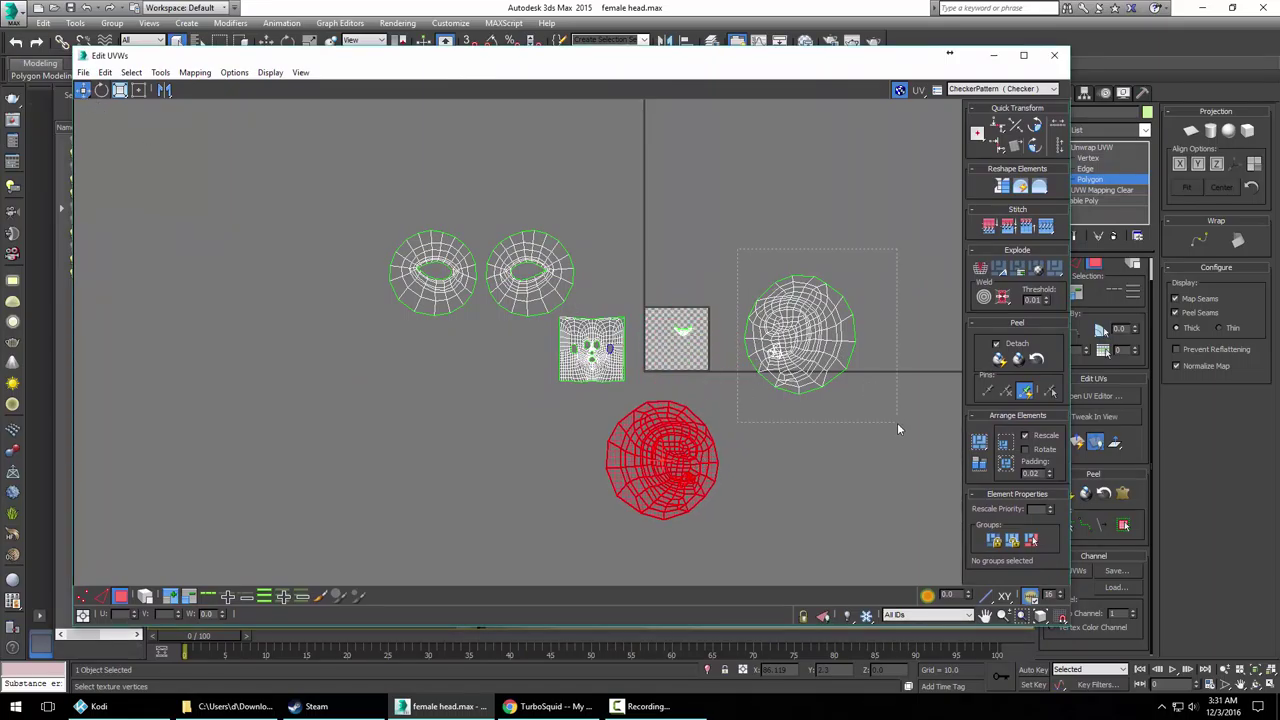
pyautogui.moveTo(897, 422); pyautogui.dragTo(897, 422)
pyautogui.moveTo(812, 332); pyautogui.dragTo(792, 455)
# Narrow the UV editor window to show the nose and lips shell close up beside the 3D viewport
pyautogui.scroll(4, 777, 388)
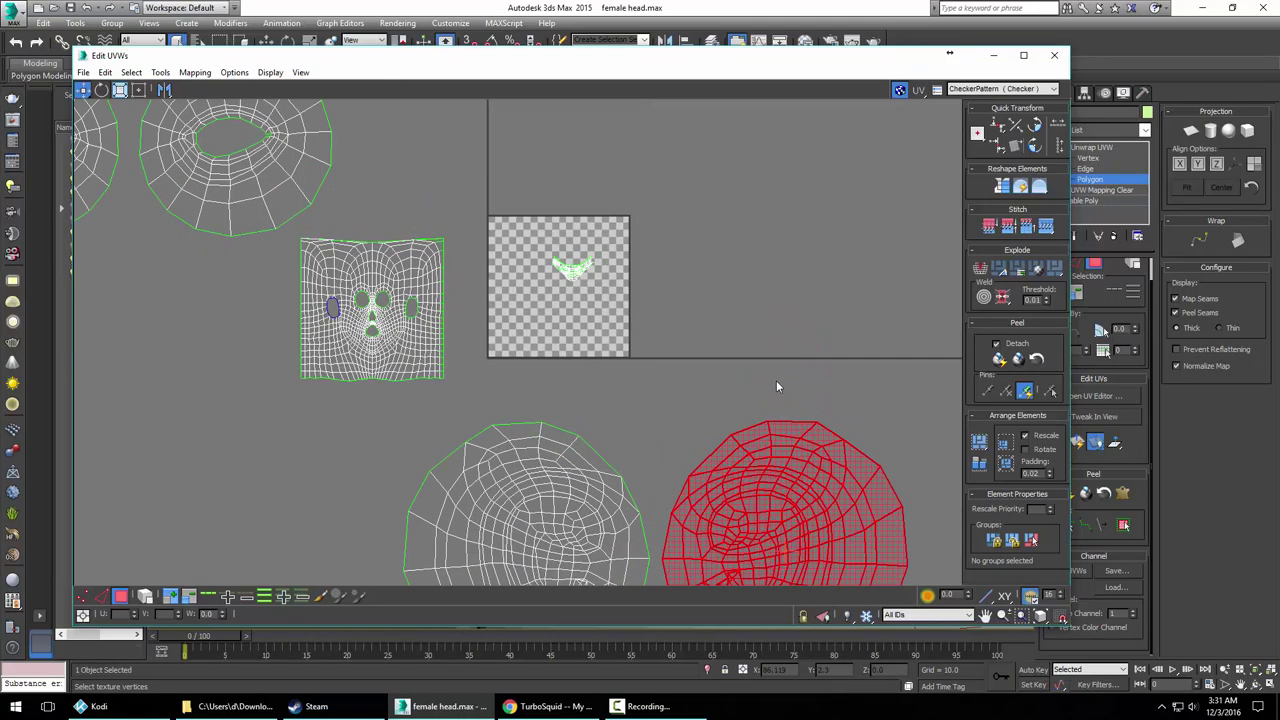
pyautogui.moveTo(850, 57); pyautogui.dragTo(652, 55)
pyautogui.scroll(10, 428, 275)
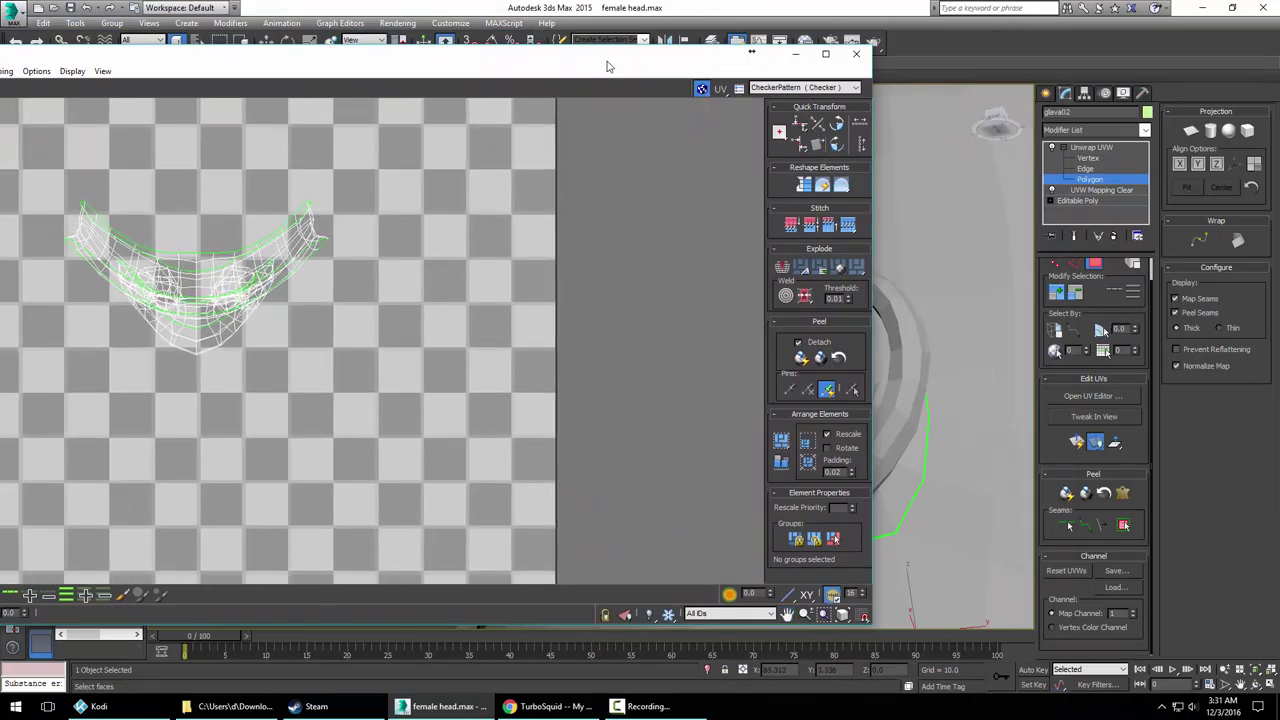
pyautogui.click(825, 53)
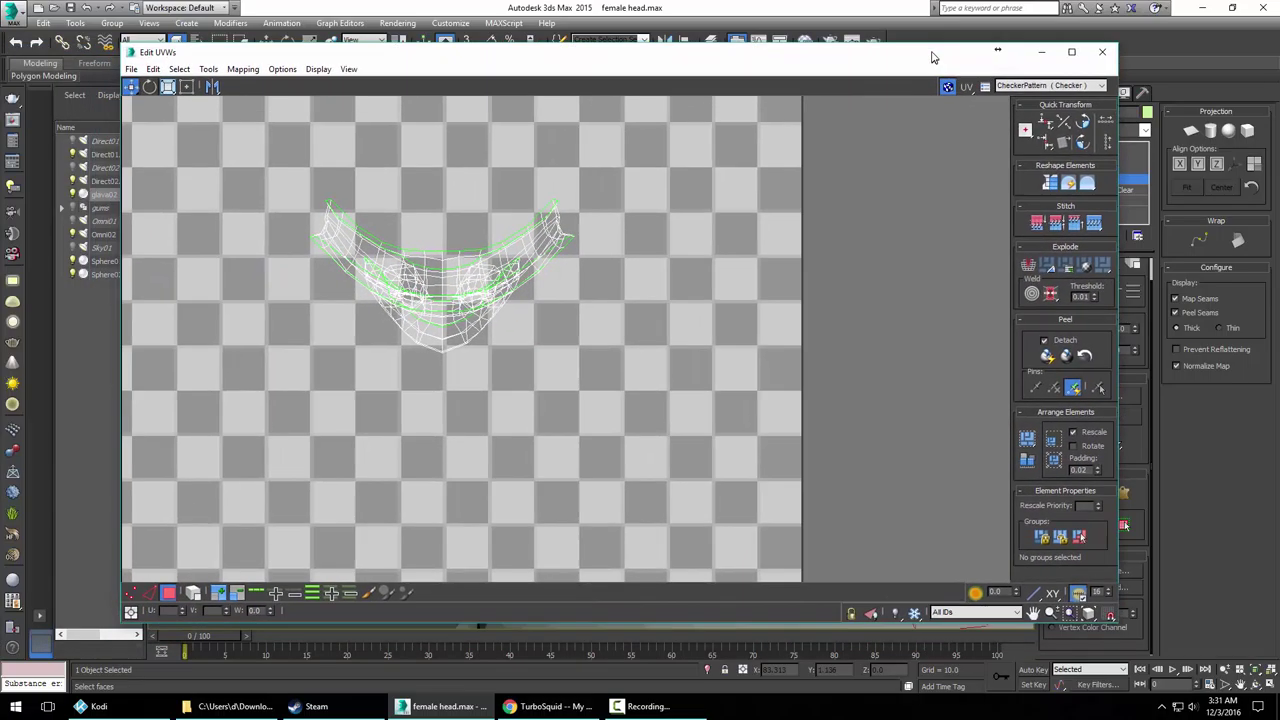
pyautogui.click(1045, 44)
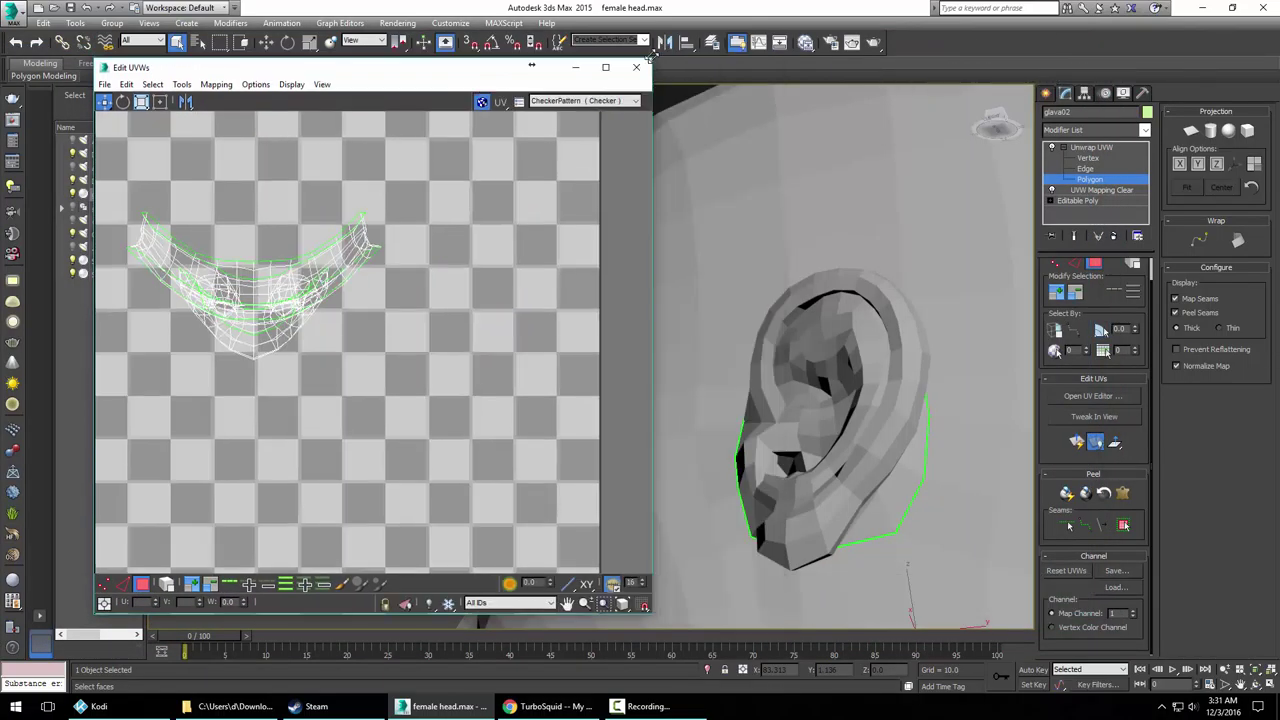
# Examine the seams and polygons of the nose and lips from the front and from inside the head
pyautogui.keyDown('alt'); pyautogui.moveTo(840, 362); pyautogui.dragTo(857, 298, button='middle'); pyautogui.keyUp('alt')
pyautogui.scroll(-4, 911, 383)
pyautogui.moveTo(860, 400)
pyautogui.keyDown('alt'); pyautogui.mouseDown(button='middle')
pyautogui.moveTo(915, 420)
pyautogui.moveTo(860, 405)
pyautogui.mouseUp(button='middle'); pyautogui.keyUp('alt')
pyautogui.scroll(6, 821, 400)
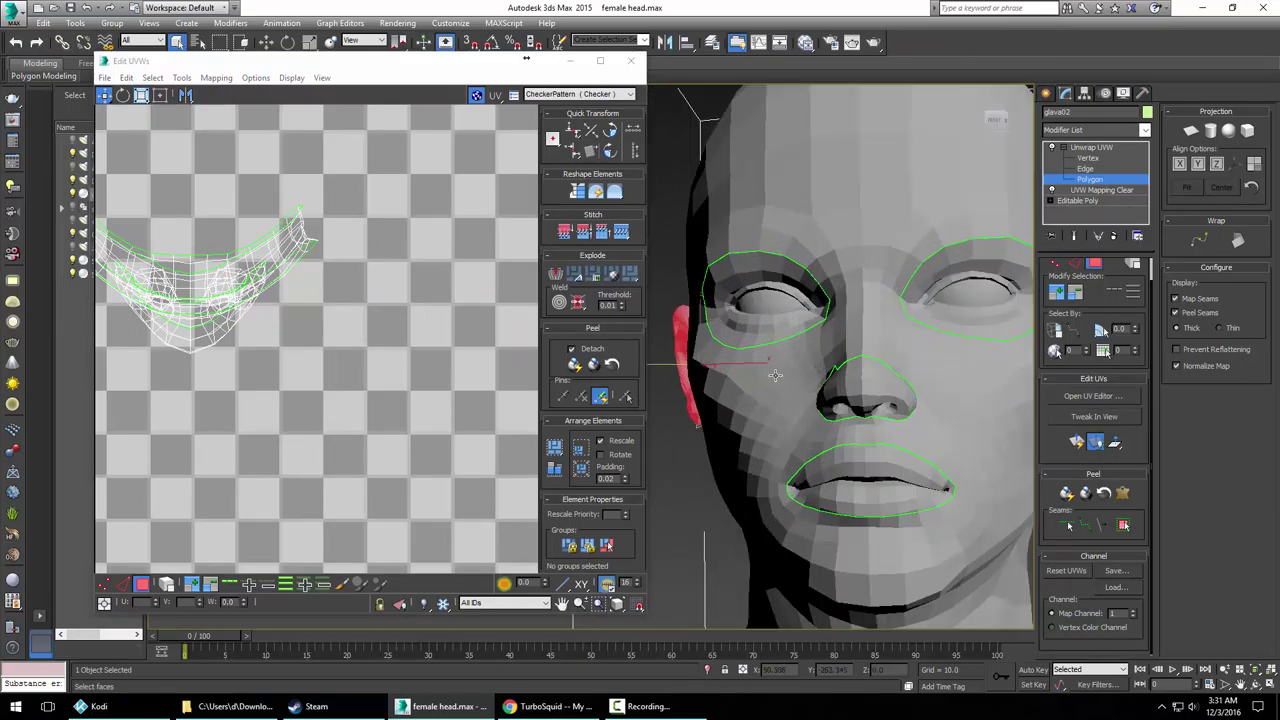
pyautogui.scroll(5, 821, 400)
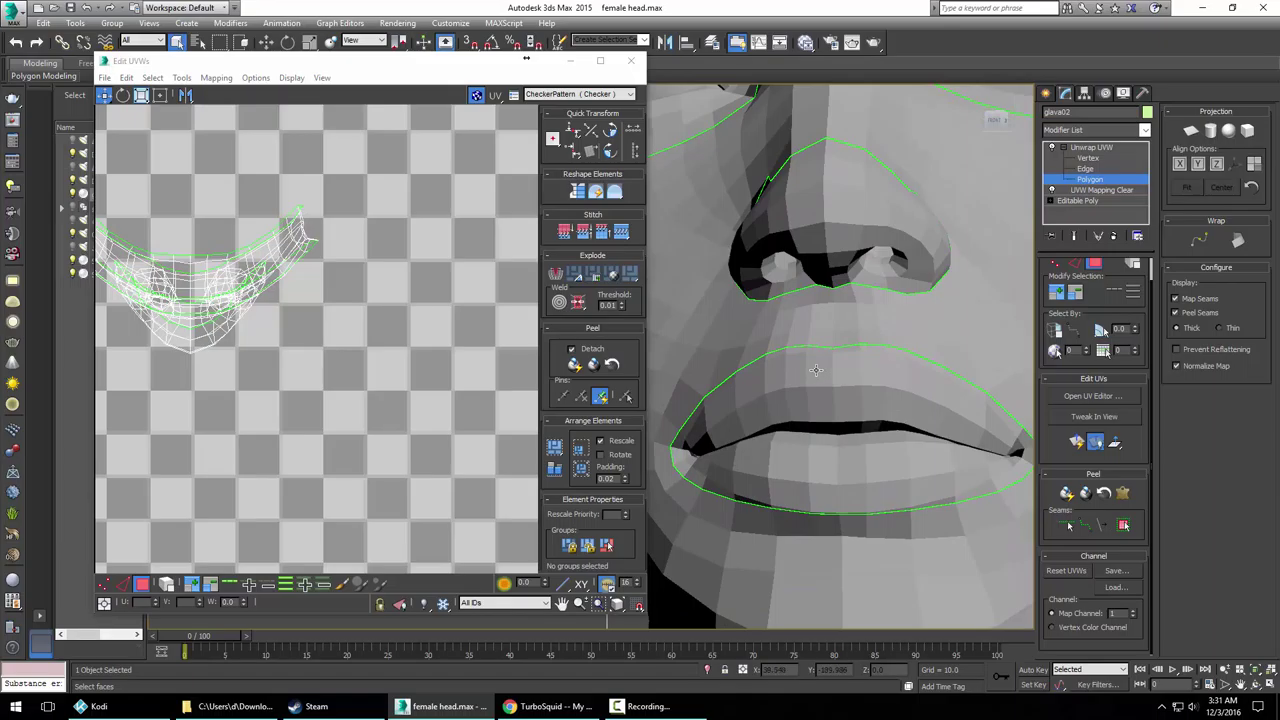
pyautogui.click(872, 398)
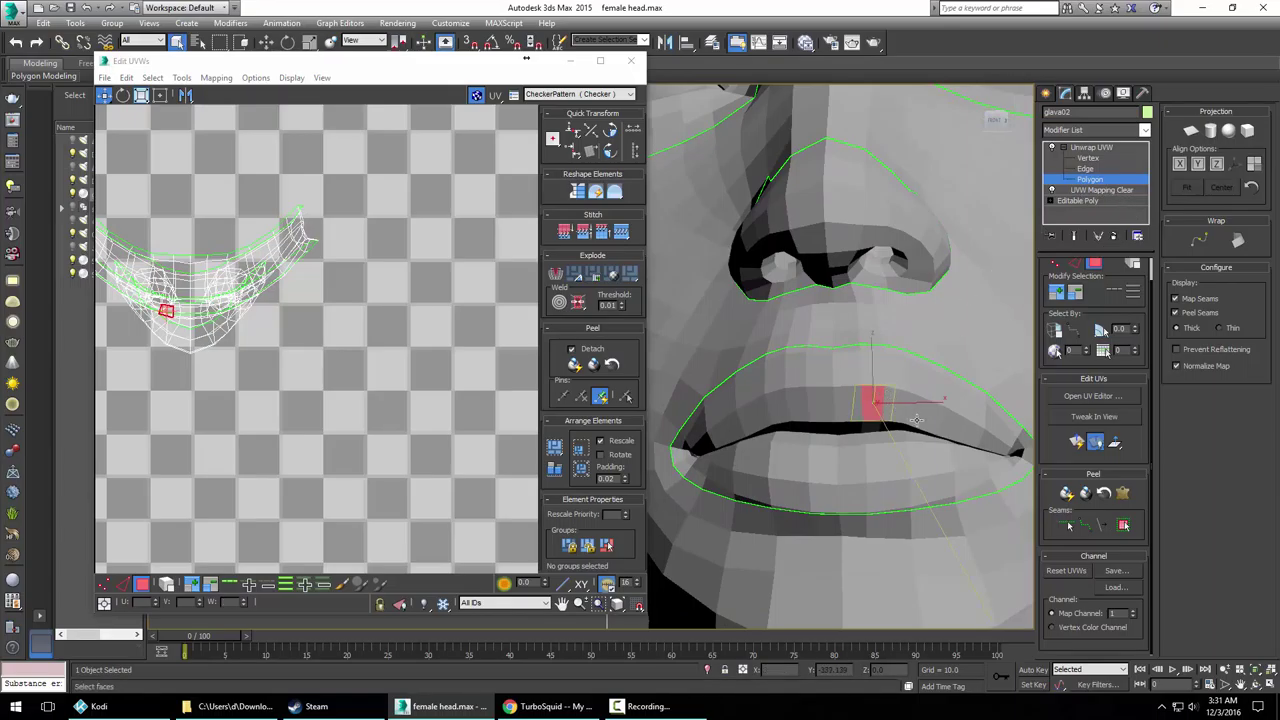
pyautogui.keyDown('alt'); pyautogui.moveTo(916, 420); pyautogui.dragTo(682, 449, button='middle'); pyautogui.keyUp('alt')
pyautogui.moveTo(838, 428); pyautogui.dragTo(785, 401, button='middle')
pyautogui.scroll(5, 785, 401)
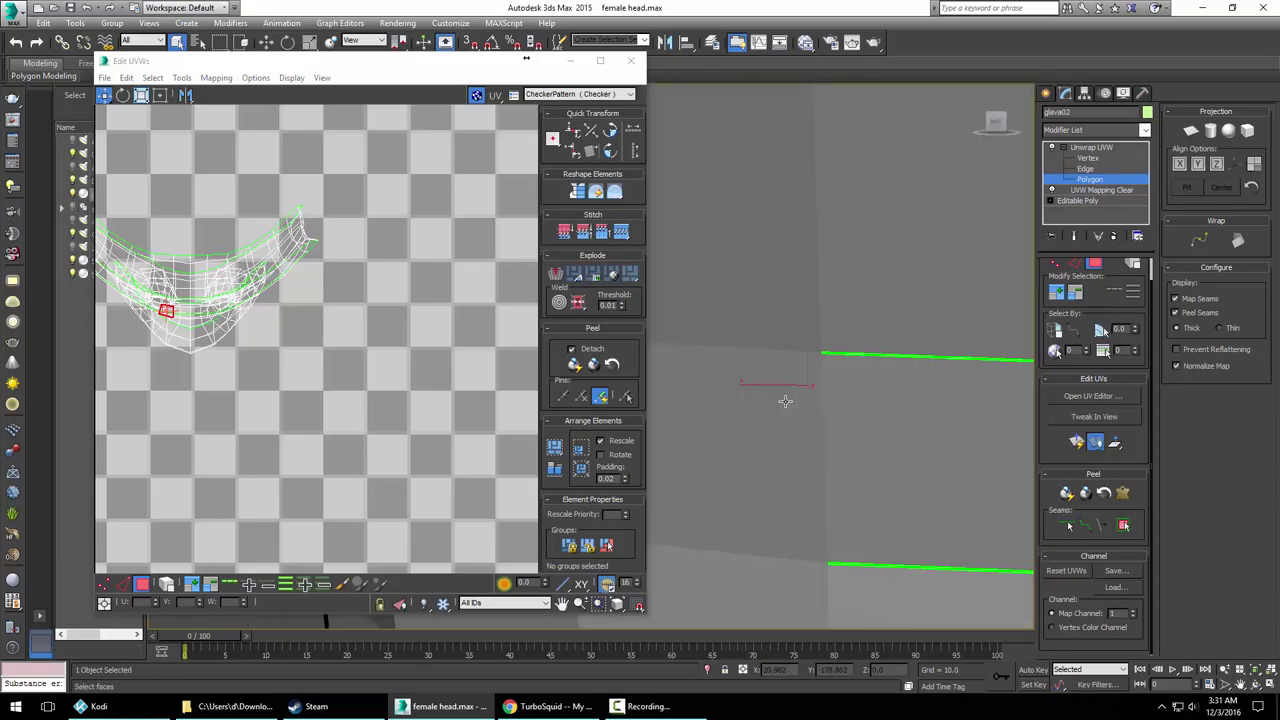
pyautogui.scroll(-5, 840, 410)
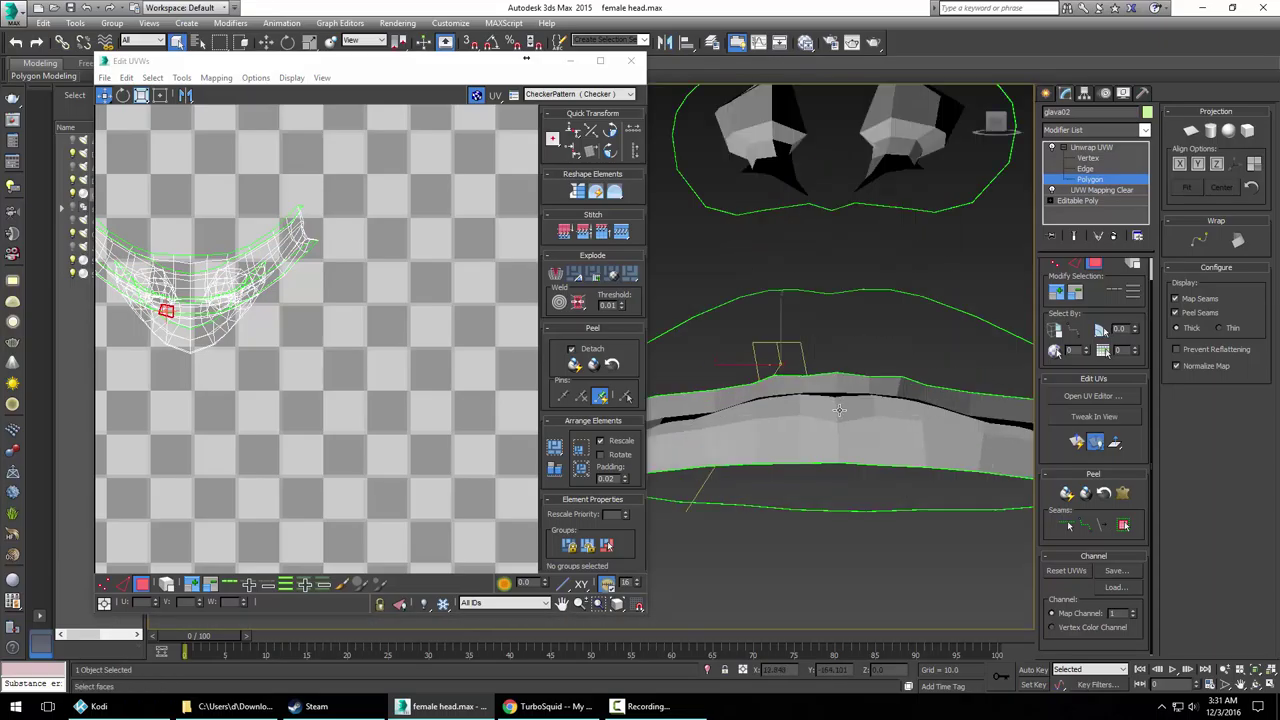
pyautogui.scroll(2, 860, 408)
# Select the mouth polygons across the full width of the lips from inside the head, including both mouth corners
pyautogui.moveTo(461, 70); pyautogui.dragTo(301, 73)
pyautogui.moveTo(558, 256); pyautogui.dragTo(1030, 527)
pyautogui.moveTo(894, 491); pyautogui.dragTo(862, 479, button='middle')
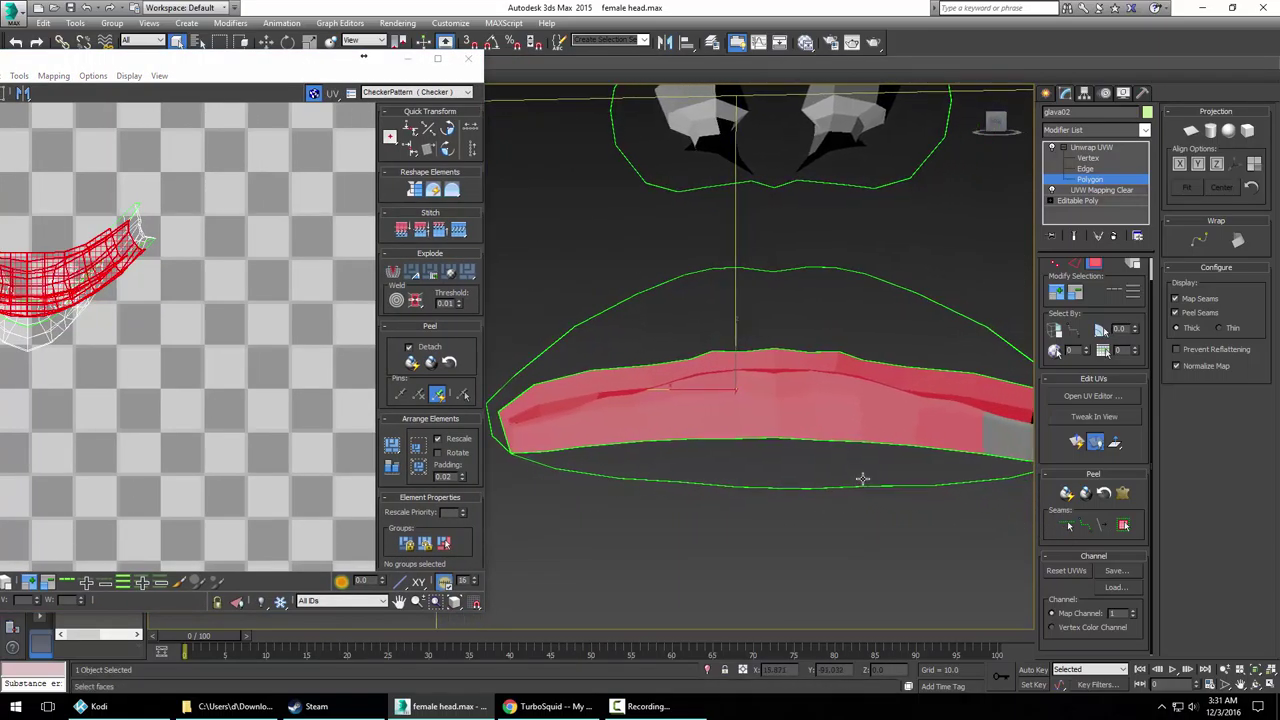
pyautogui.scroll(-3, 919, 486)
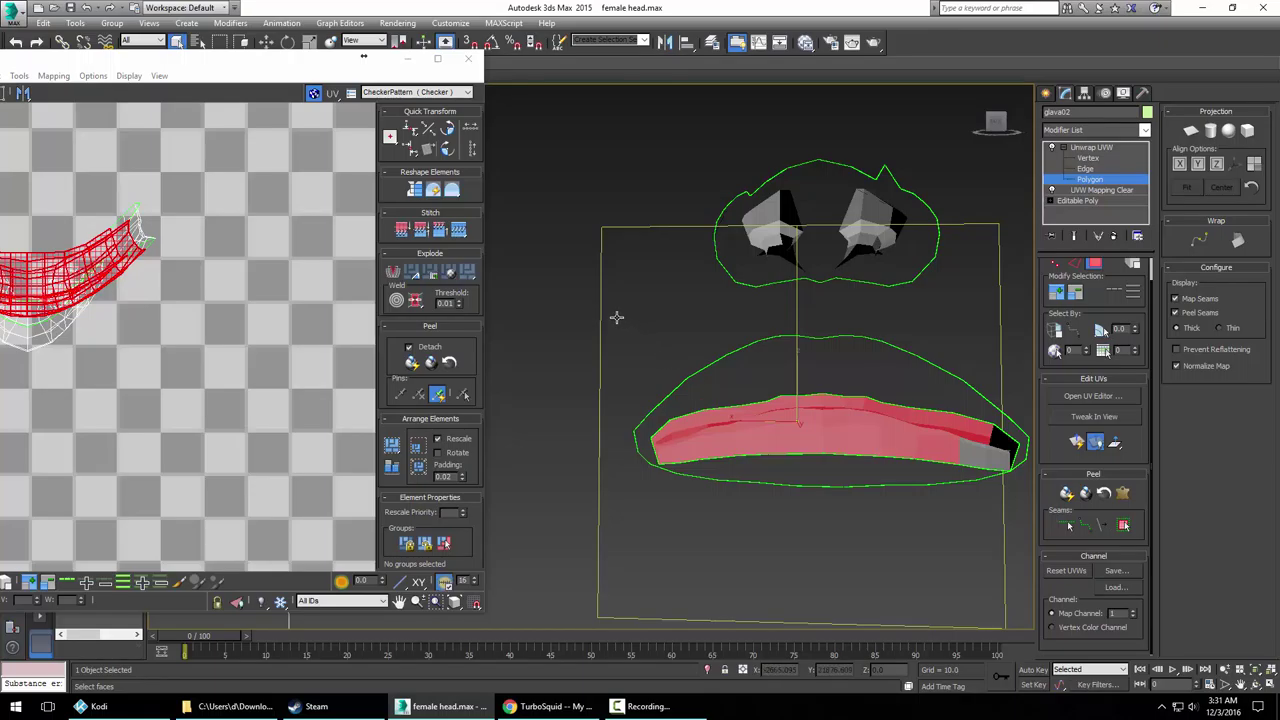
pyautogui.moveTo(616, 317); pyautogui.dragTo(949, 492)
pyautogui.moveTo(1038, 538); pyautogui.dragTo(1027, 533)
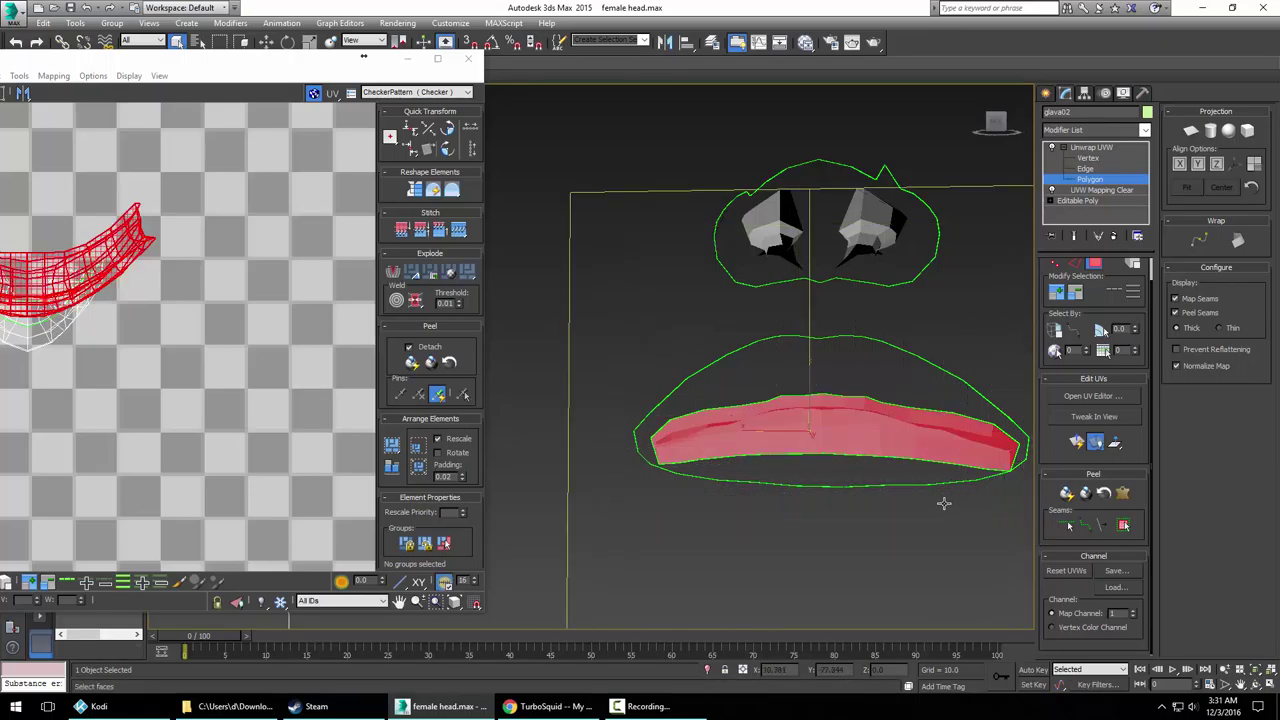
pyautogui.scroll(-5, 944, 503)
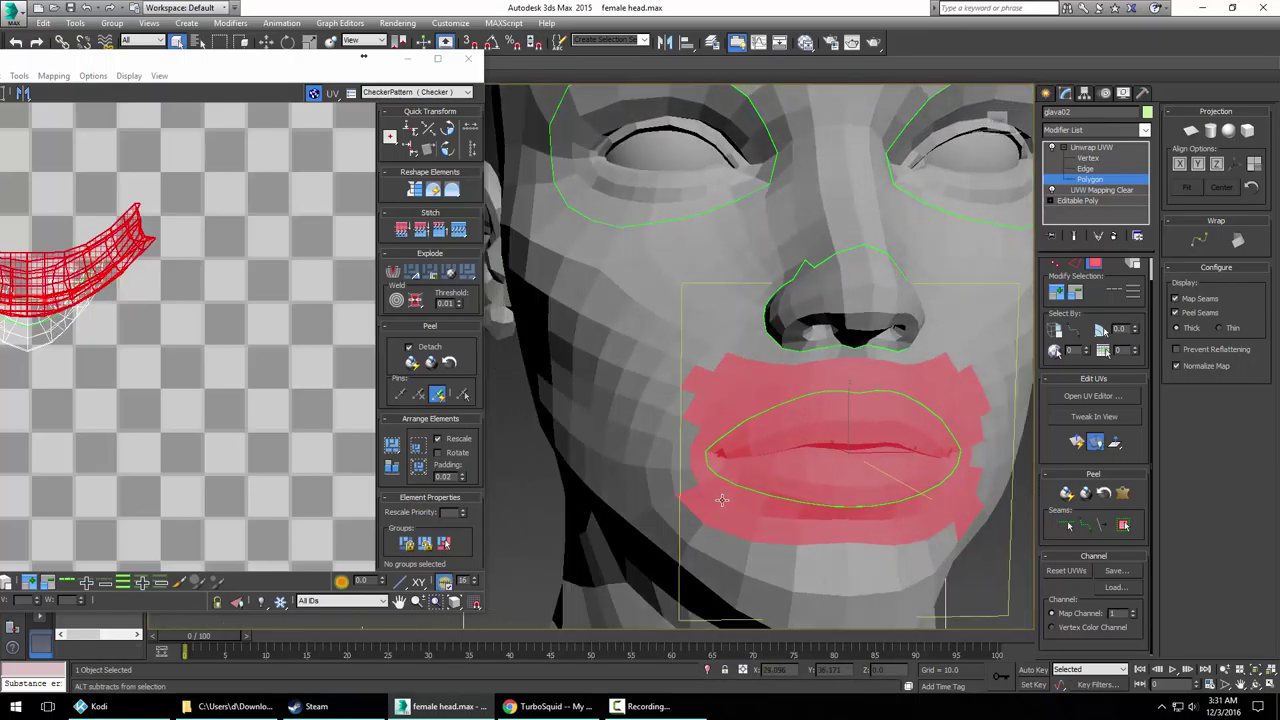
pyautogui.keyDown('alt'); pyautogui.moveTo(792, 494); pyautogui.dragTo(789, 486, button='middle'); pyautogui.keyUp('alt')
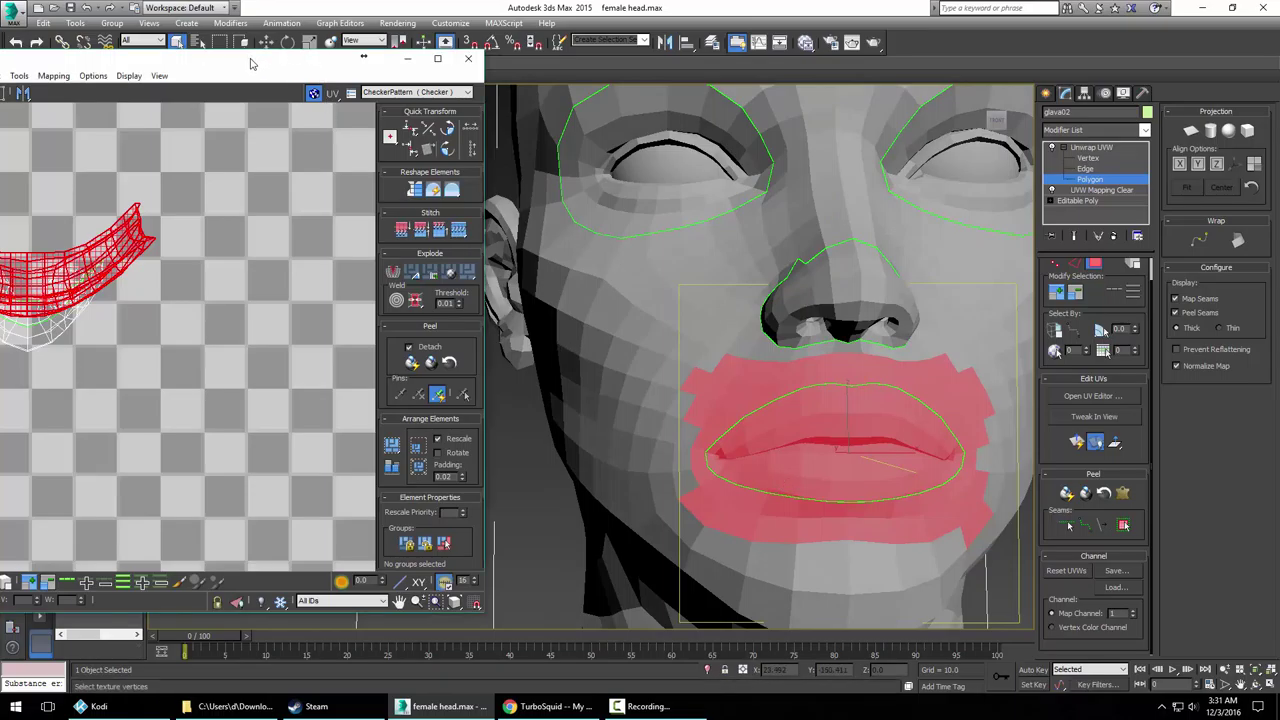
pyautogui.moveTo(251, 64); pyautogui.dragTo(346, 110)
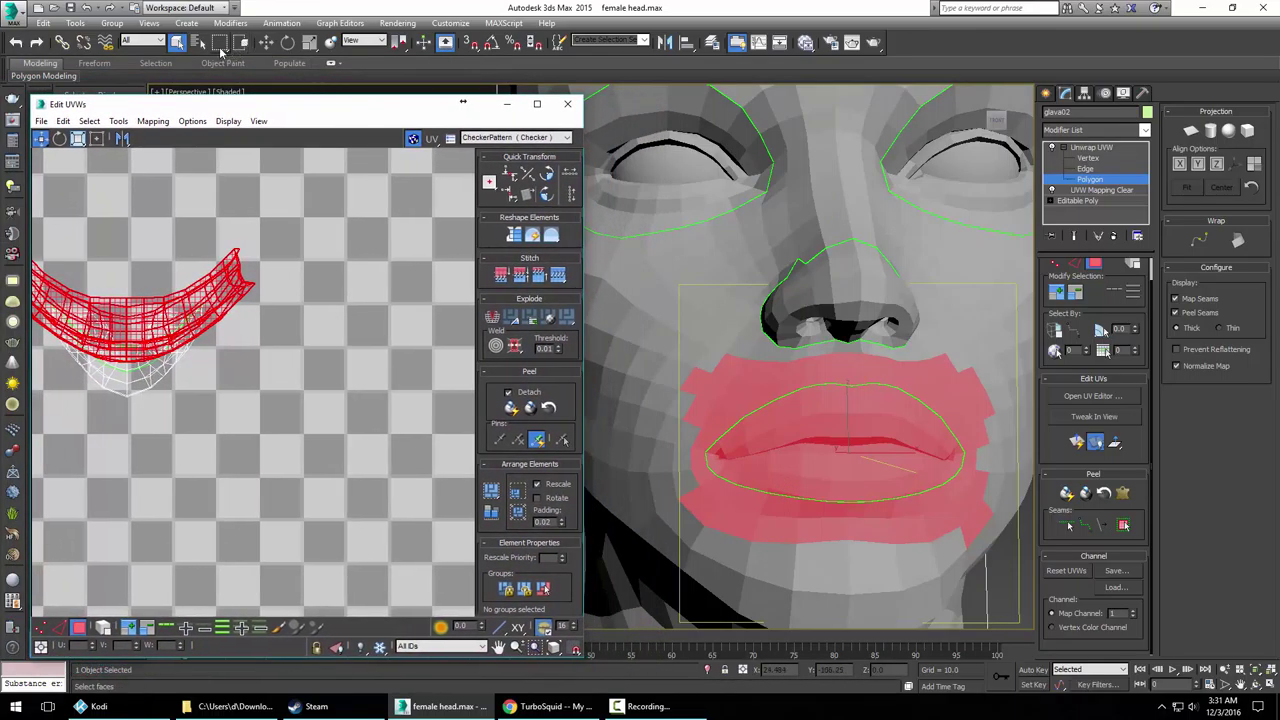
# Deselect the skin polygons around the lips, keeping only those inside the lip seam, and move the UV editor window toward the viewport
pyautogui.moveTo(221, 48); pyautogui.dragTo(222, 147)
pyautogui.moveTo(745, 392)
pyautogui.keyDown('alt'); pyautogui.mouseDown()
pyautogui.moveTo(706, 411)
pyautogui.moveTo(736, 378)
pyautogui.moveTo(830, 365)
pyautogui.moveTo(960, 392)
pyautogui.moveTo(983, 415)
pyautogui.moveTo(974, 520)
pyautogui.moveTo(966, 507)
pyautogui.moveTo(871, 534)
pyautogui.moveTo(745, 522)
pyautogui.moveTo(697, 503)
pyautogui.moveTo(694, 446)
pyautogui.mouseUp(); pyautogui.keyUp('alt')
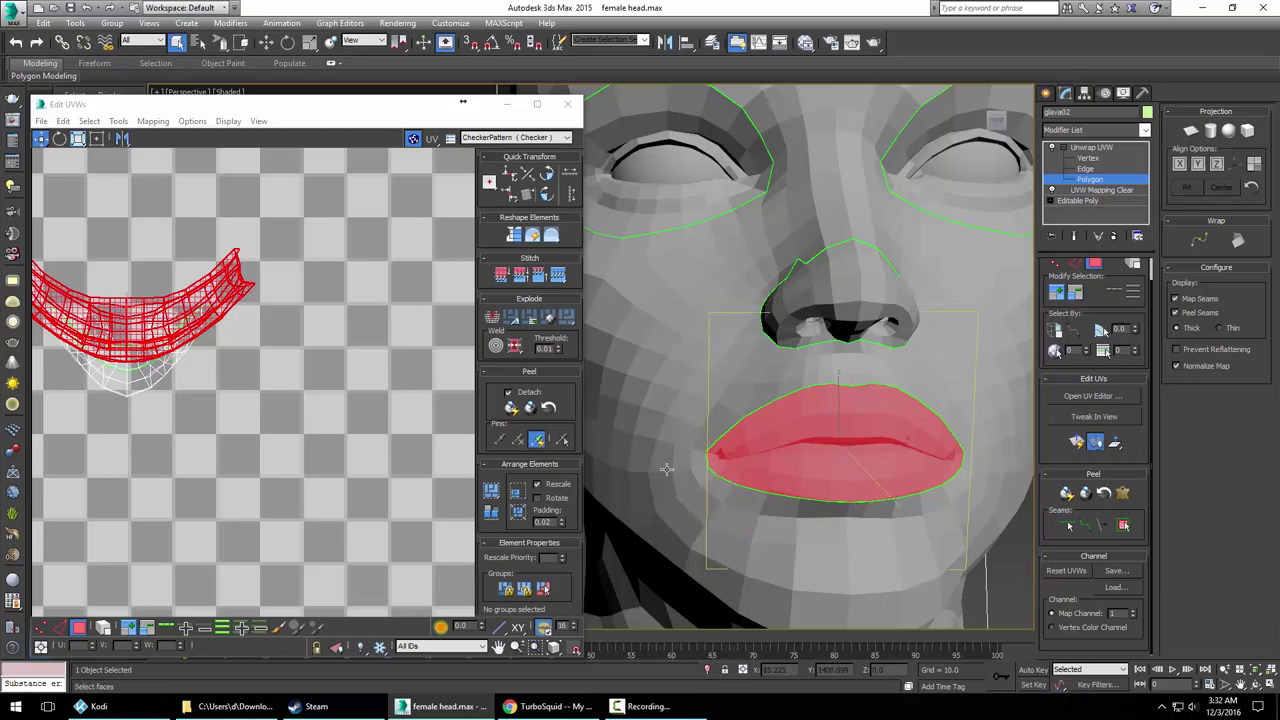
pyautogui.keyDown('alt'); pyautogui.moveTo(667, 469); pyautogui.dragTo(931, 503, button='middle'); pyautogui.keyUp('alt')
pyautogui.scroll(-10, 931, 503)
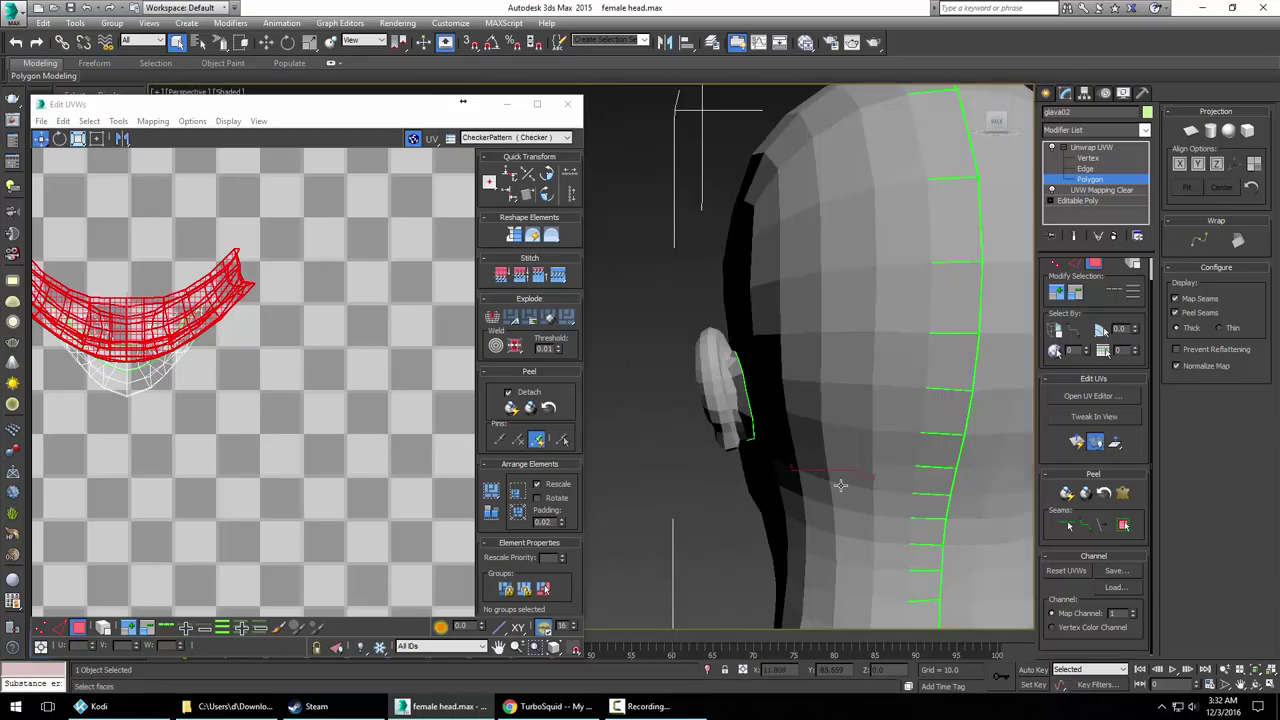
pyautogui.scroll(-5, 840, 485)
pyautogui.moveTo(462, 101); pyautogui.dragTo(620, 80)
pyautogui.click(1122, 492)
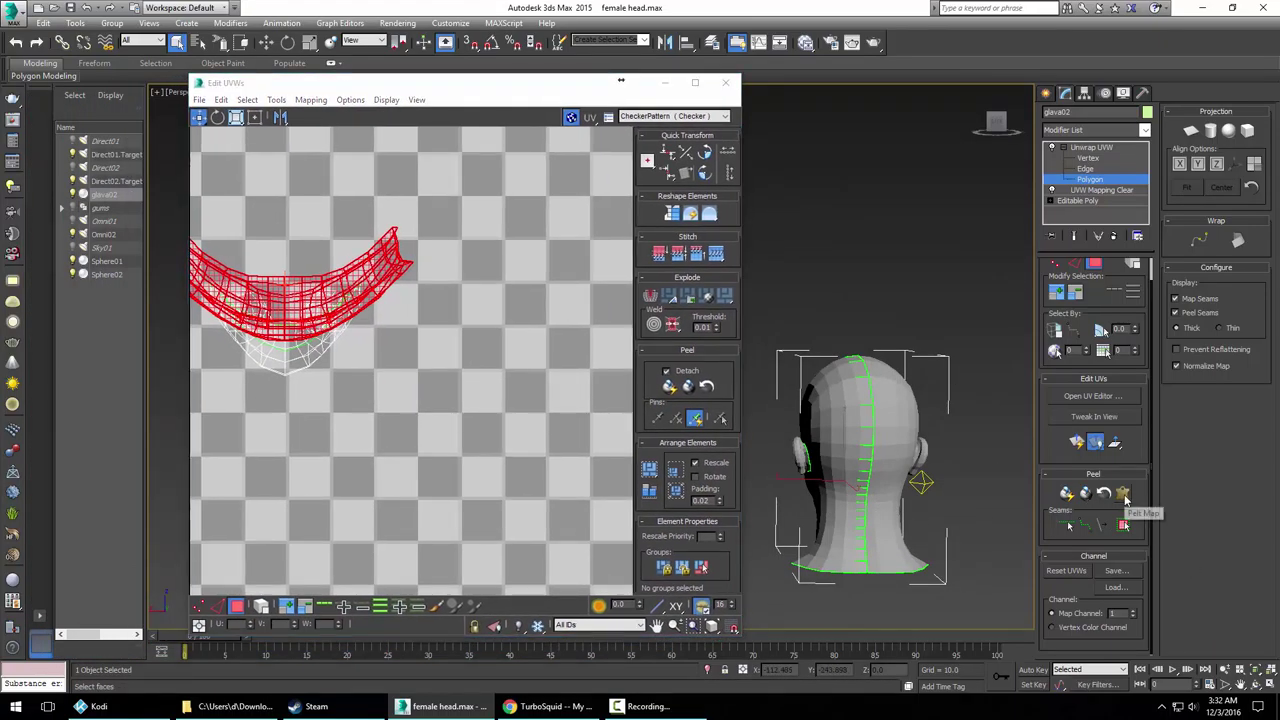
pyautogui.click(800, 207)
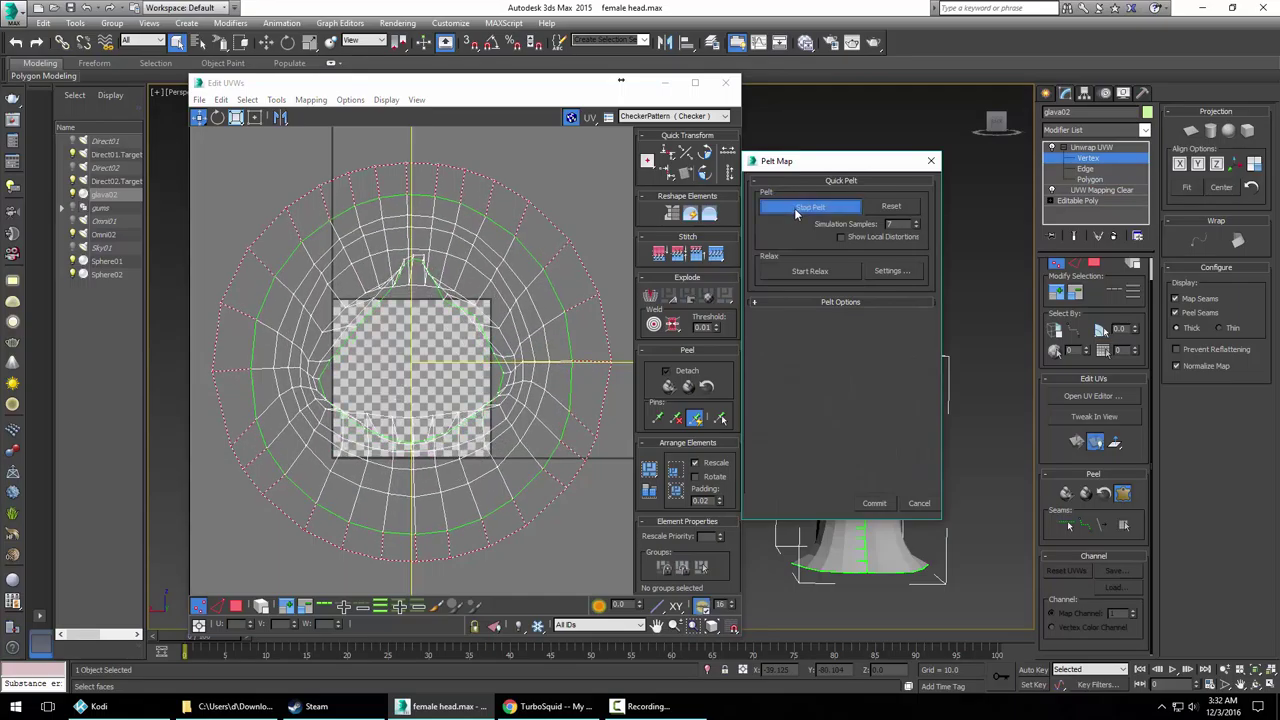
pyautogui.scroll(3, 518, 328)
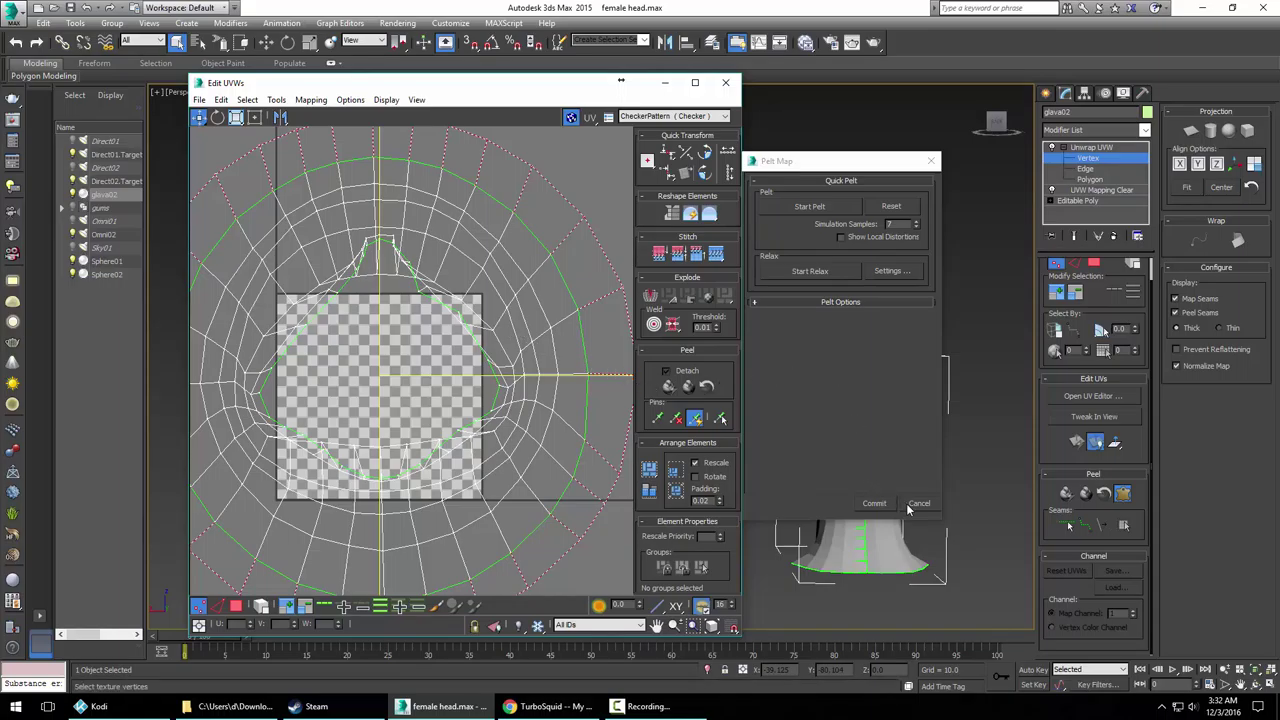
pyautogui.click(886, 207)
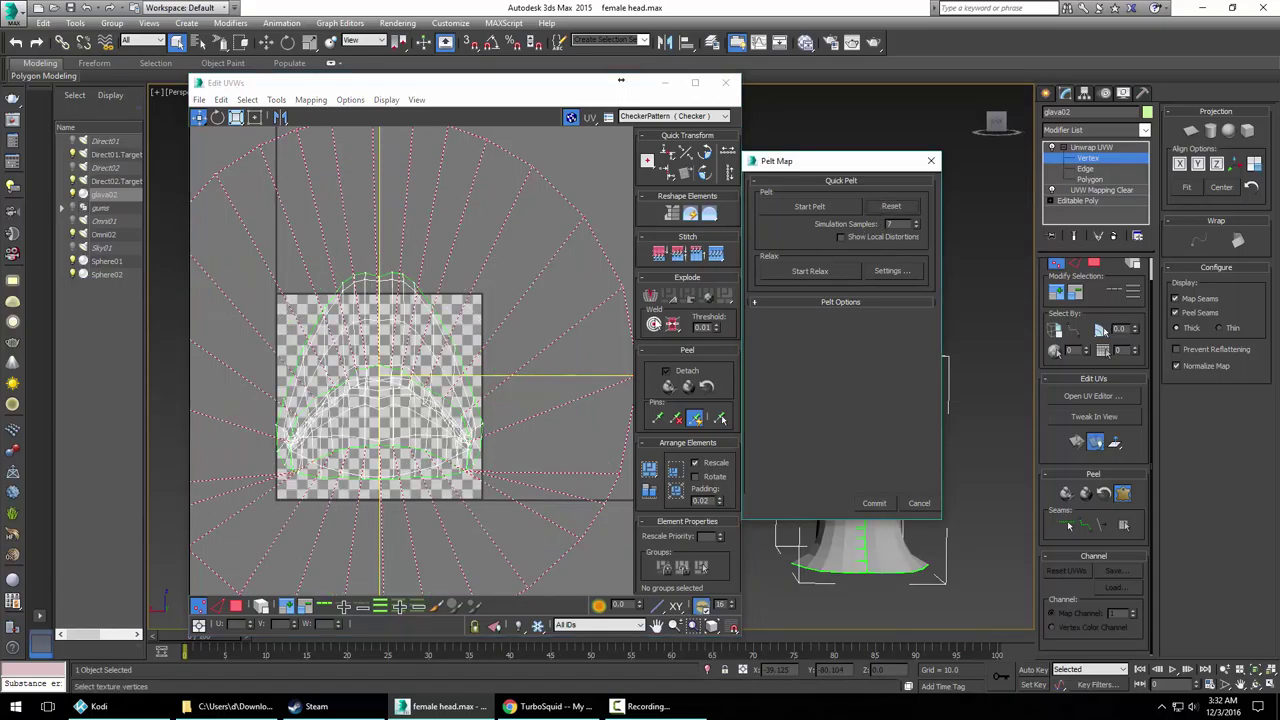
pyautogui.click(920, 504)
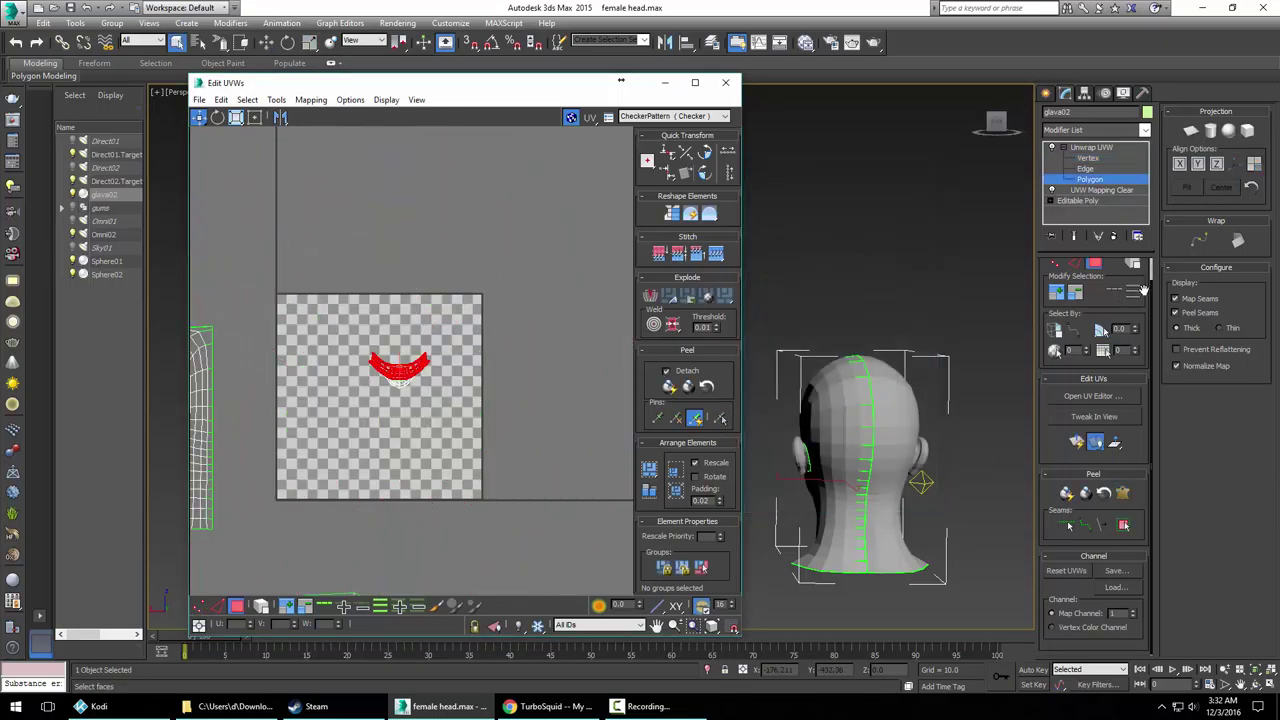
# Apply a planar projection aligned to Y to the selected lip polygons and leave projection mode
pyautogui.keyDown('alt'); pyautogui.moveTo(950, 482); pyautogui.dragTo(666, 487, button='middle'); pyautogui.keyUp('alt')
pyautogui.scroll(3, 872, 488)
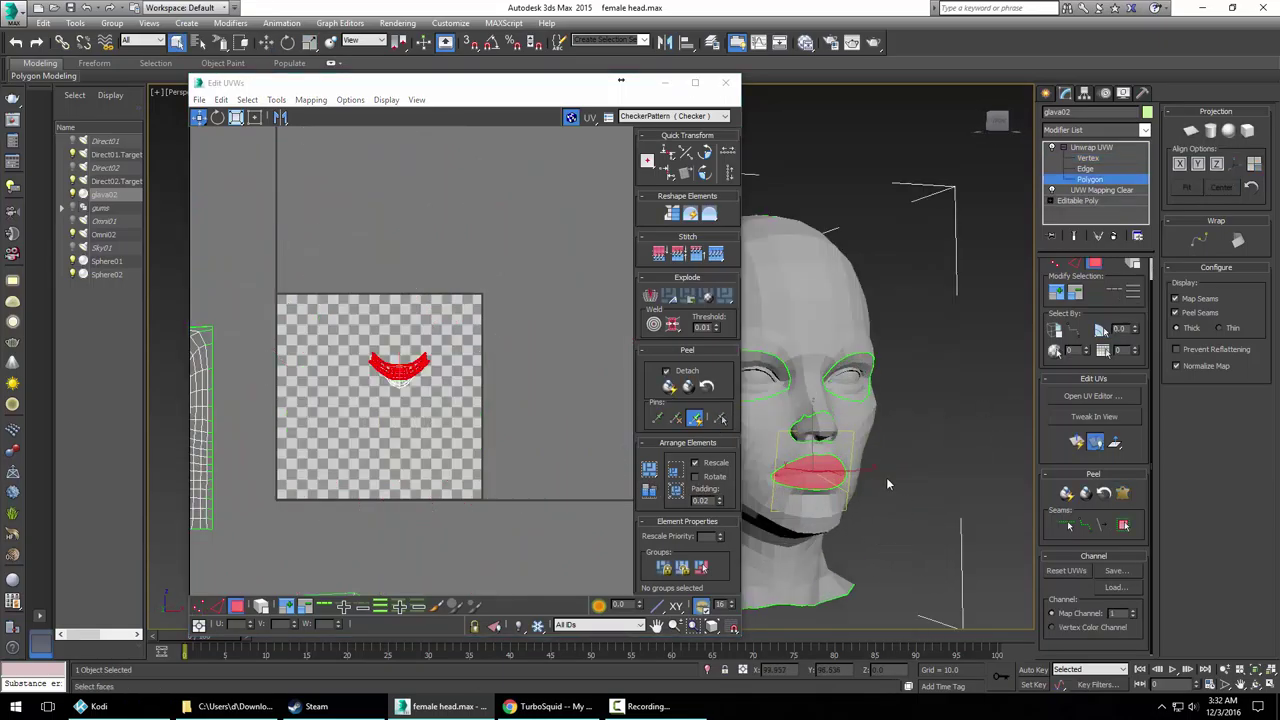
pyautogui.click(1190, 131)
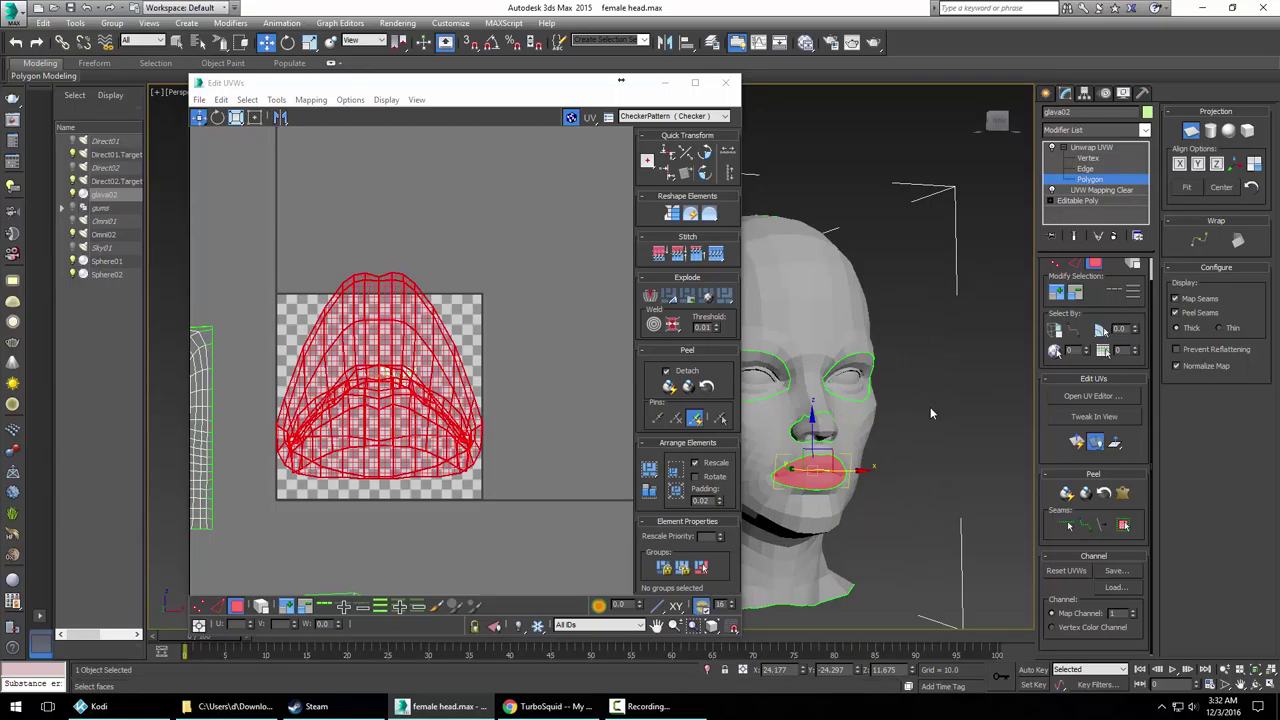
pyautogui.click(1198, 163)
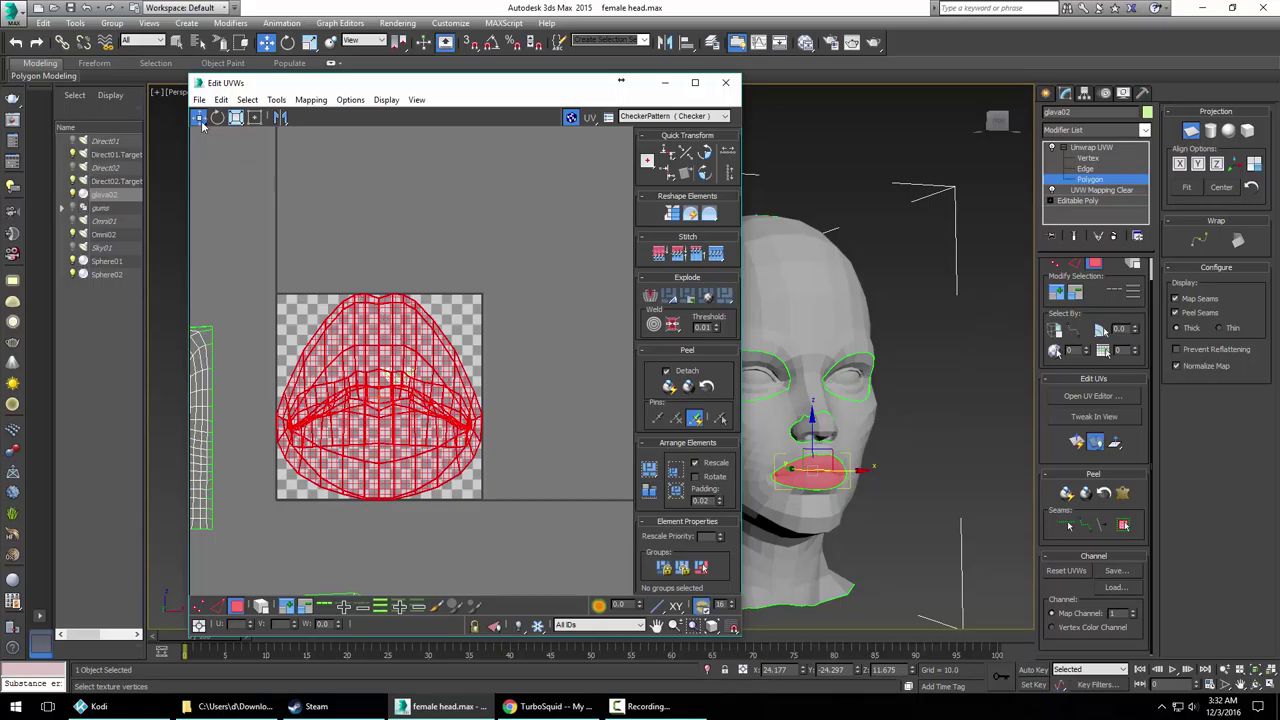
pyautogui.click(1195, 141)
pyautogui.press('q')
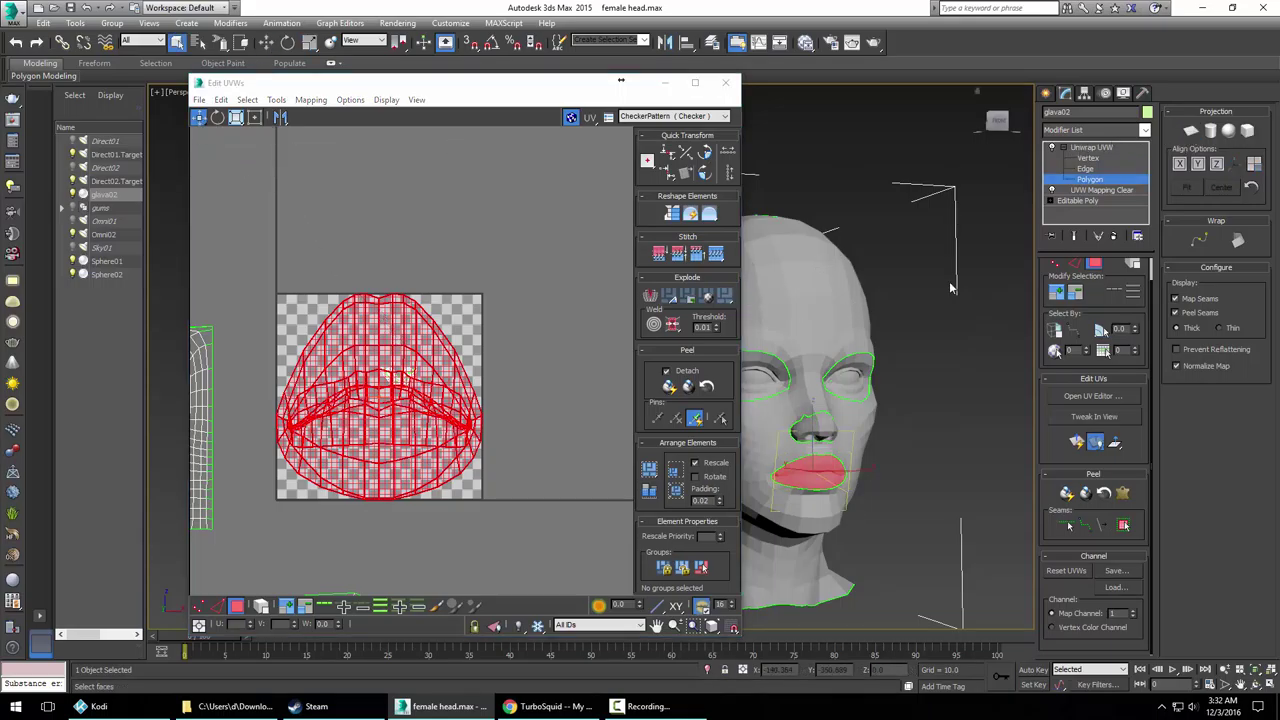
# Move the projected lips shell off the checkered tile into the empty UV space above and beside it
pyautogui.click(405, 358)
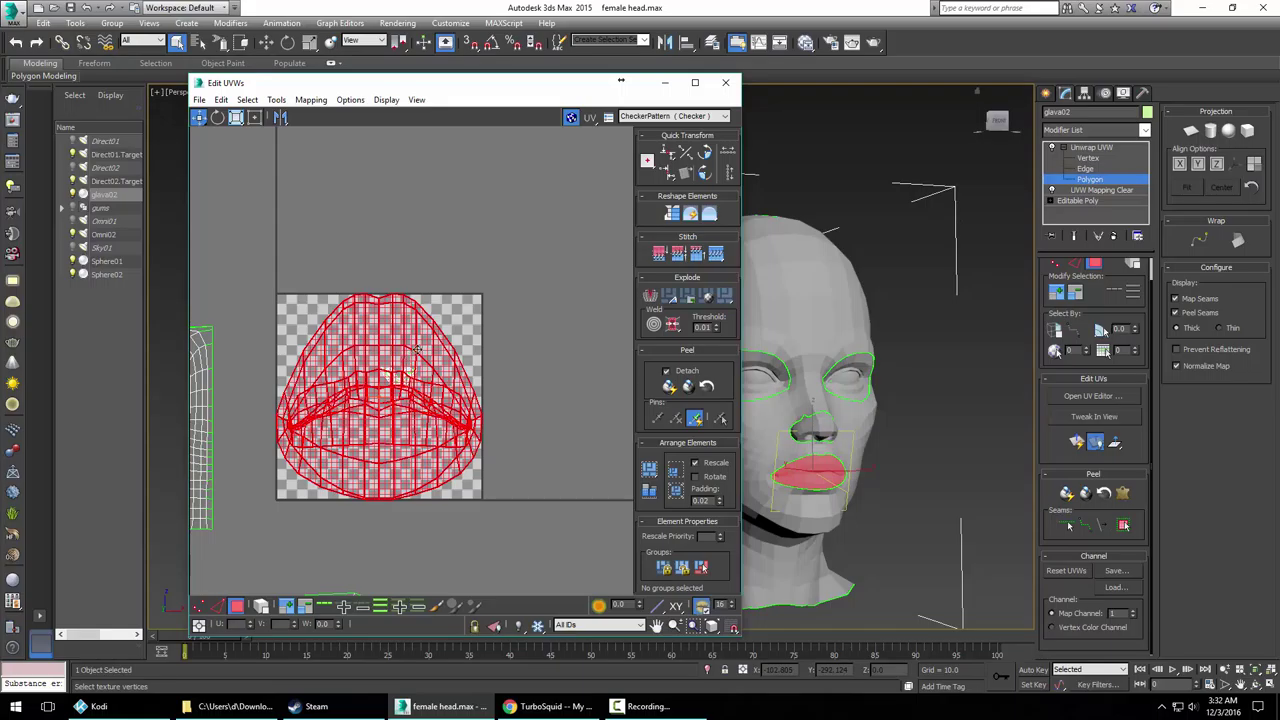
pyautogui.moveTo(418, 349); pyautogui.dragTo(573, 204)
pyautogui.scroll(2, 547, 219)
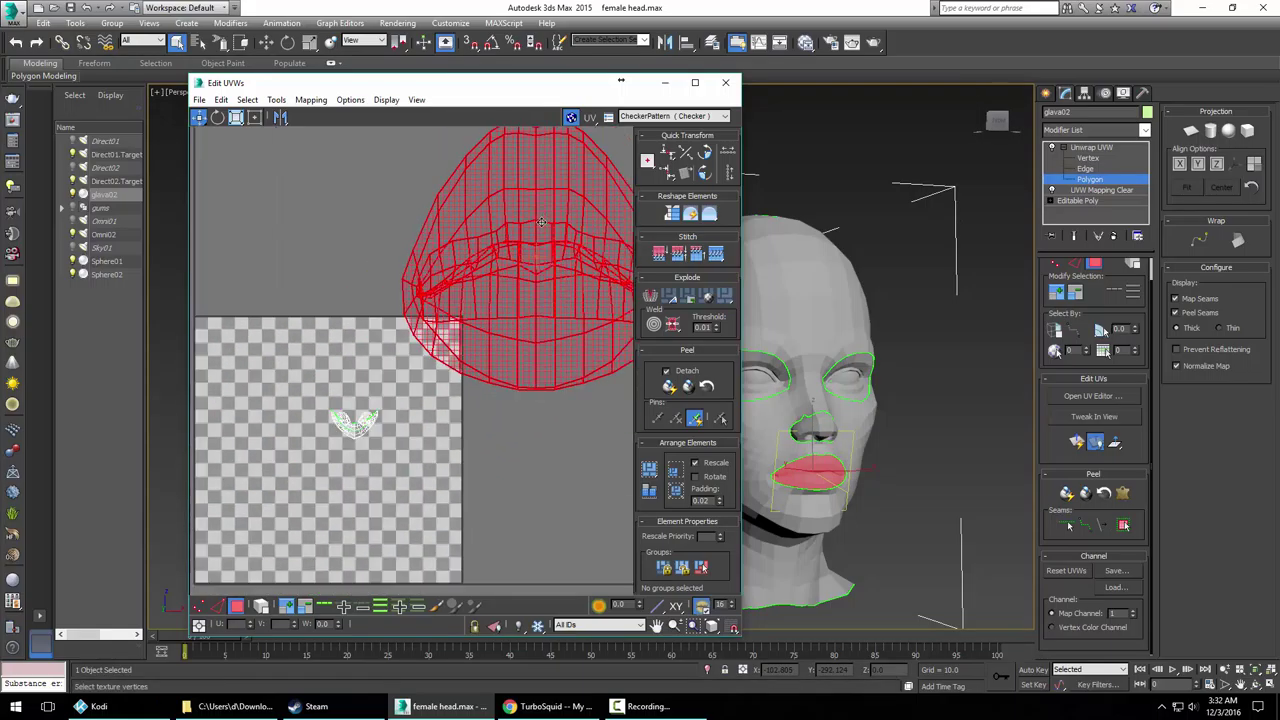
pyautogui.moveTo(537, 223); pyautogui.dragTo(443, 331, button='middle')
pyautogui.scroll(4, 456, 322)
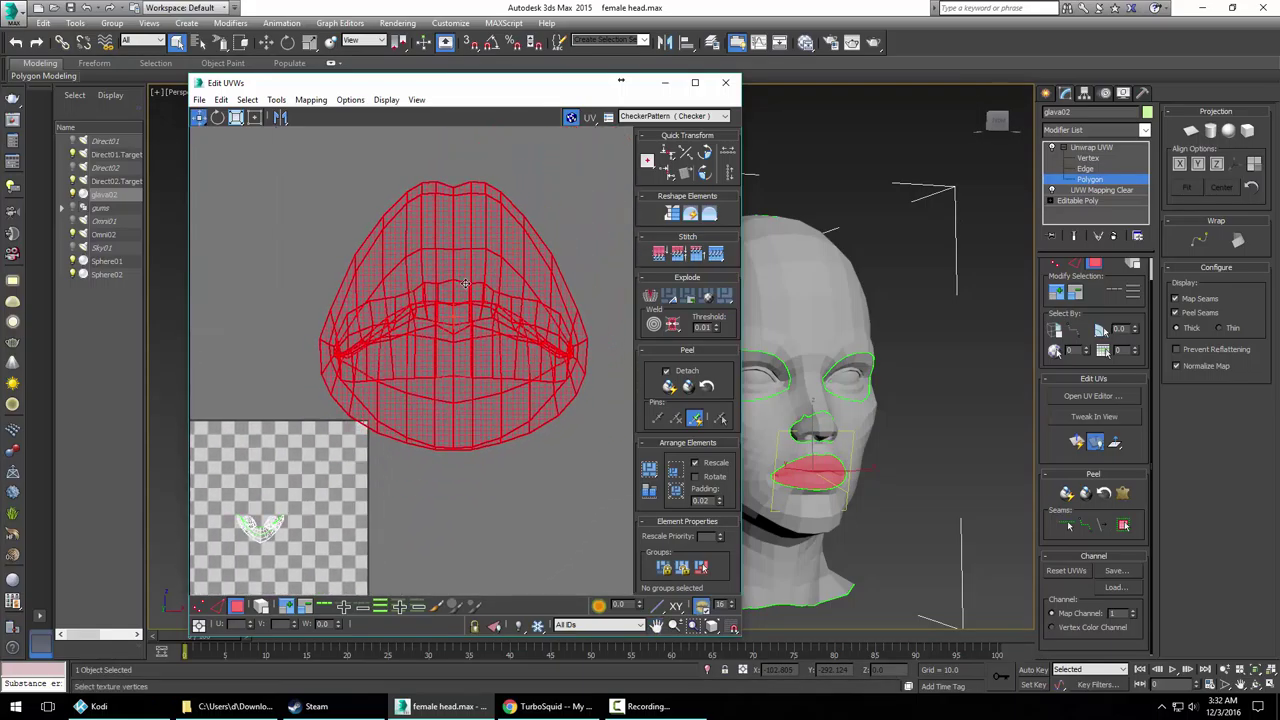
pyautogui.scroll(-2, 464, 290)
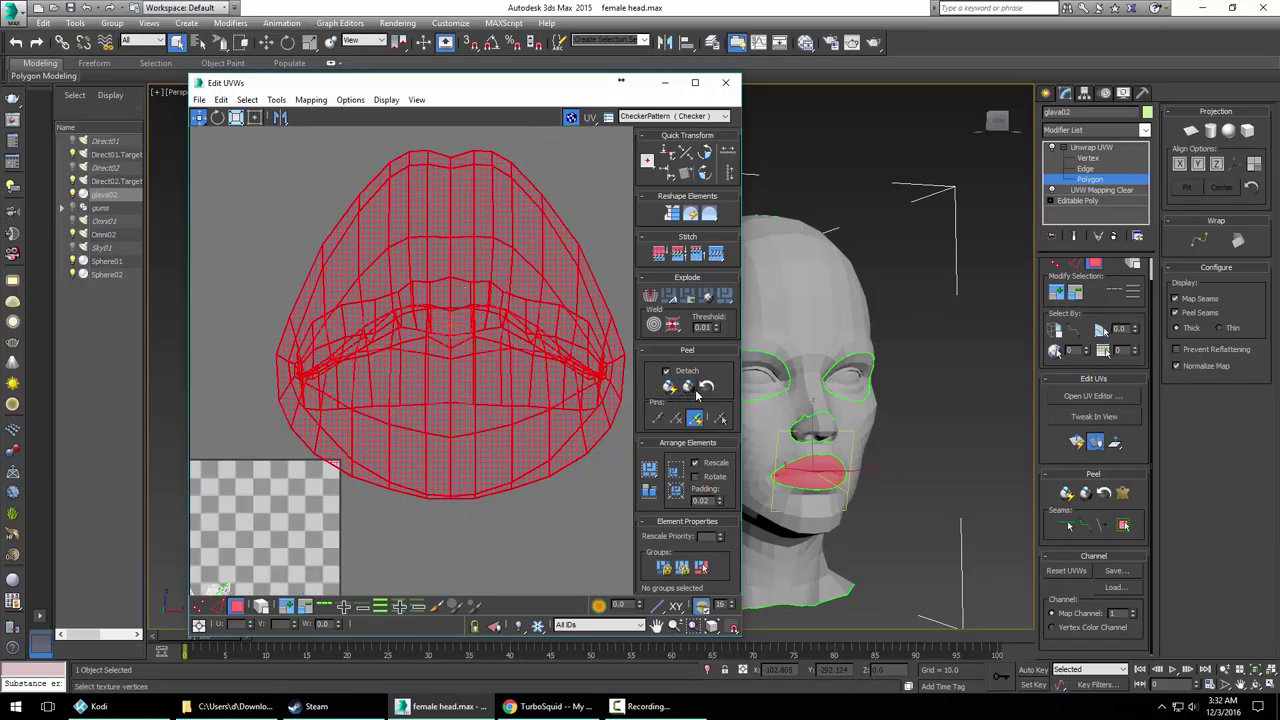
# Peel the lips shell in Peel Mode and pull pinned vertices of both lips apart to open the mouth gap
pyautogui.click(688, 386)
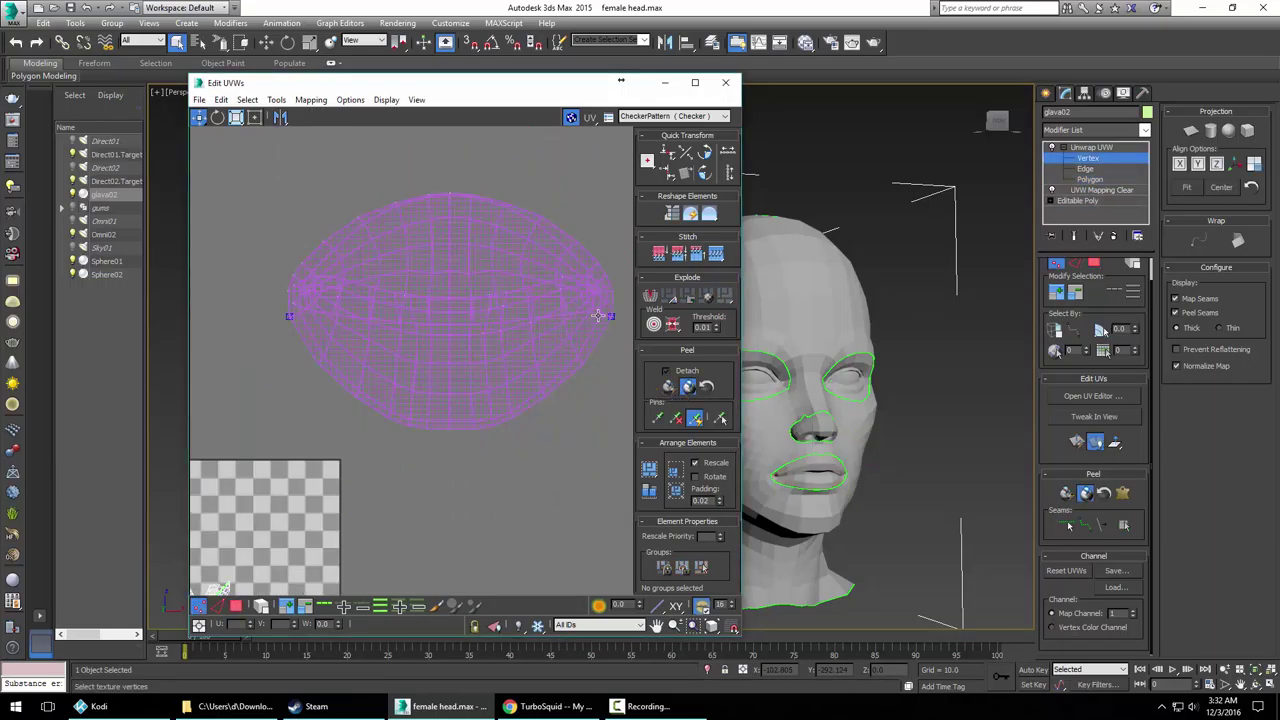
pyautogui.moveTo(611, 316); pyautogui.dragTo(609, 328)
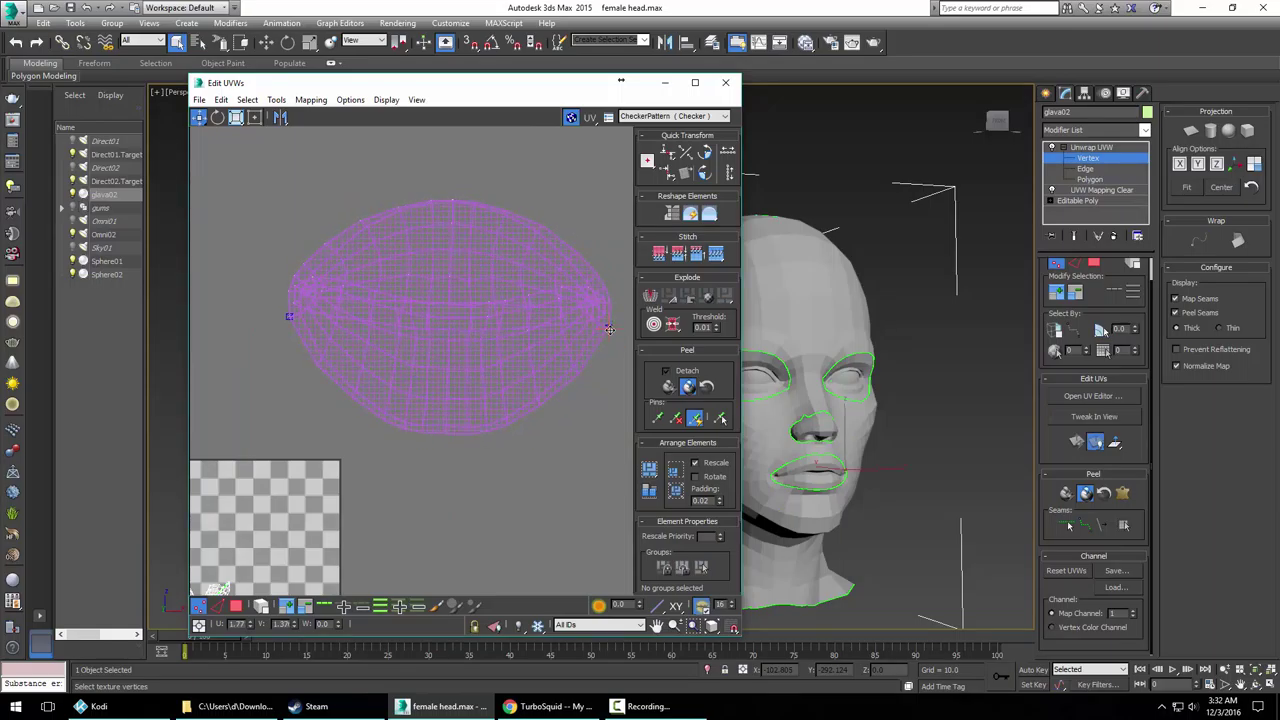
pyautogui.moveTo(527, 332); pyautogui.dragTo(510, 363)
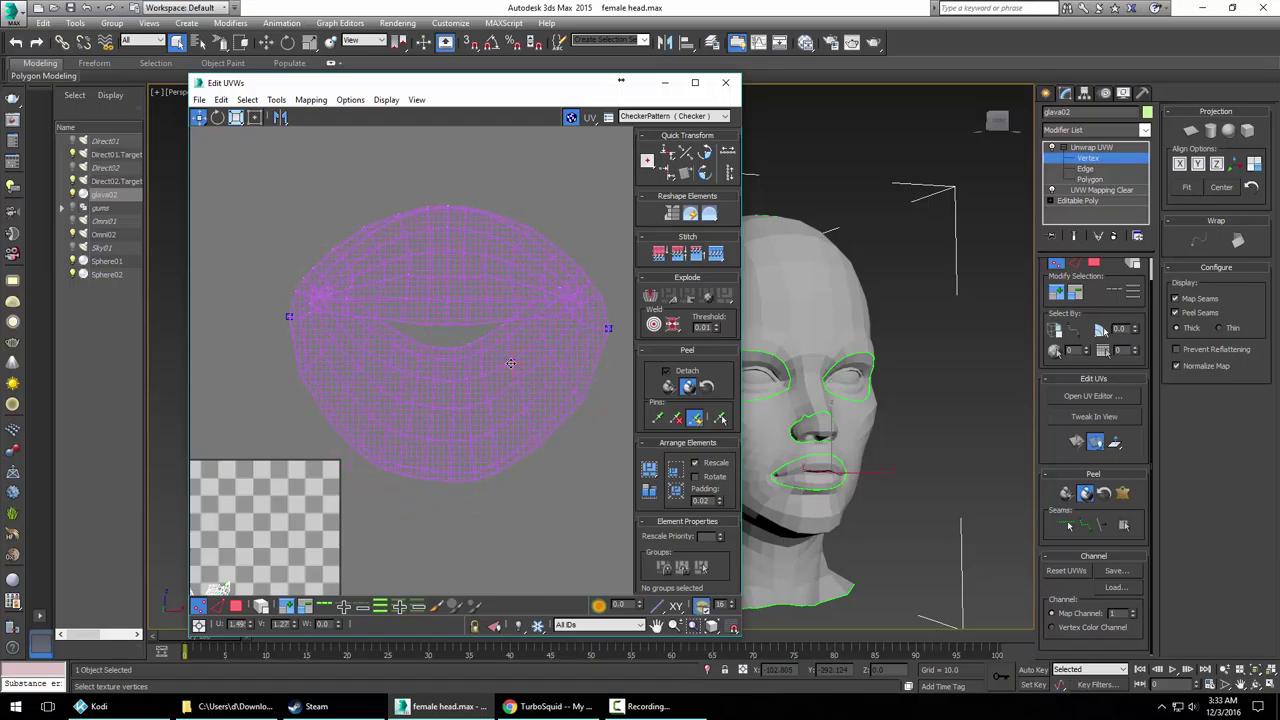
pyautogui.click(392, 368)
pyautogui.moveTo(393, 315); pyautogui.dragTo(386, 236)
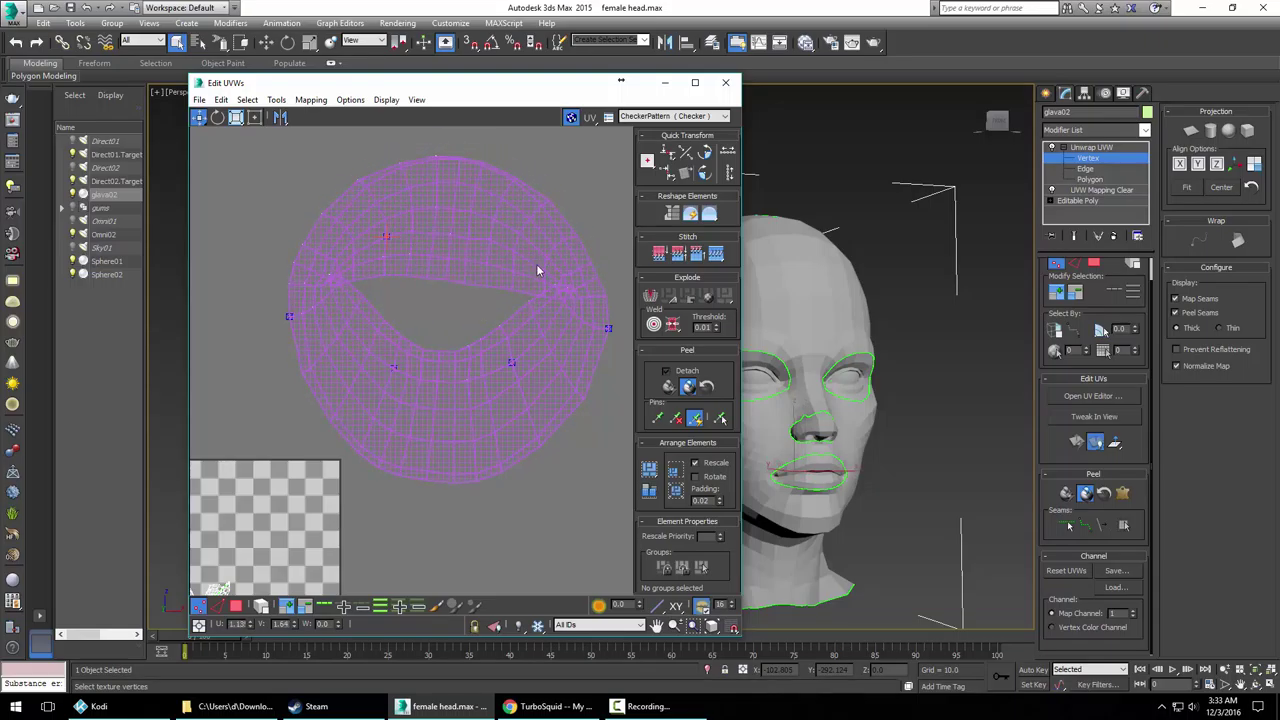
pyautogui.moveTo(520, 258); pyautogui.dragTo(510, 226)
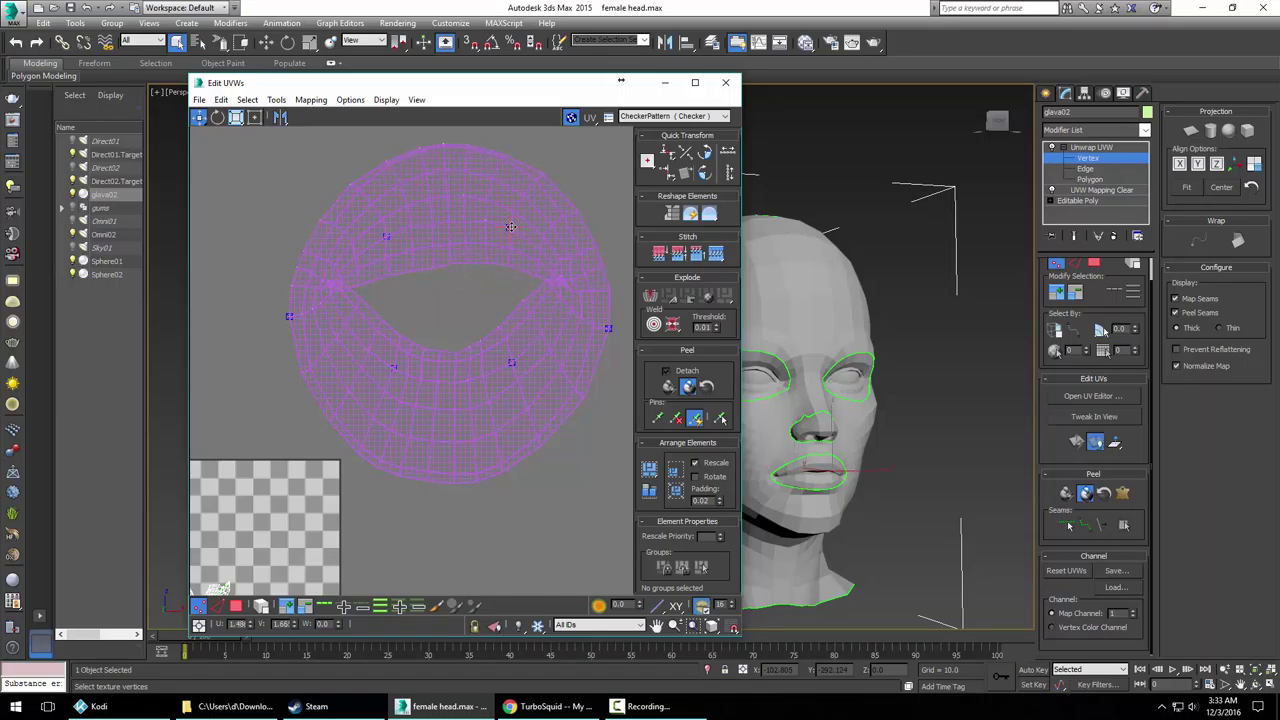
# Pin and spread the crowded vertices at the left corner of the mouth opening in the lips shell to round it out
pyautogui.scroll(8, 417, 289)
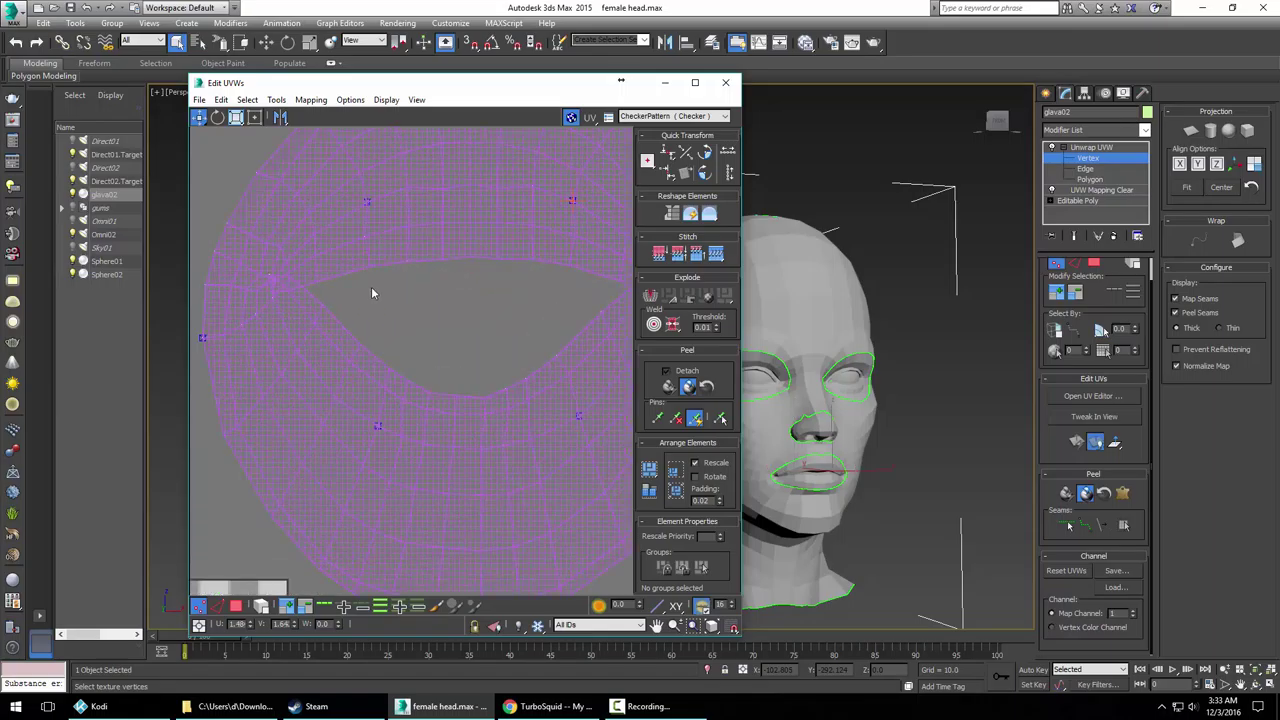
pyautogui.moveTo(374, 288); pyautogui.dragTo(568, 330, button='middle')
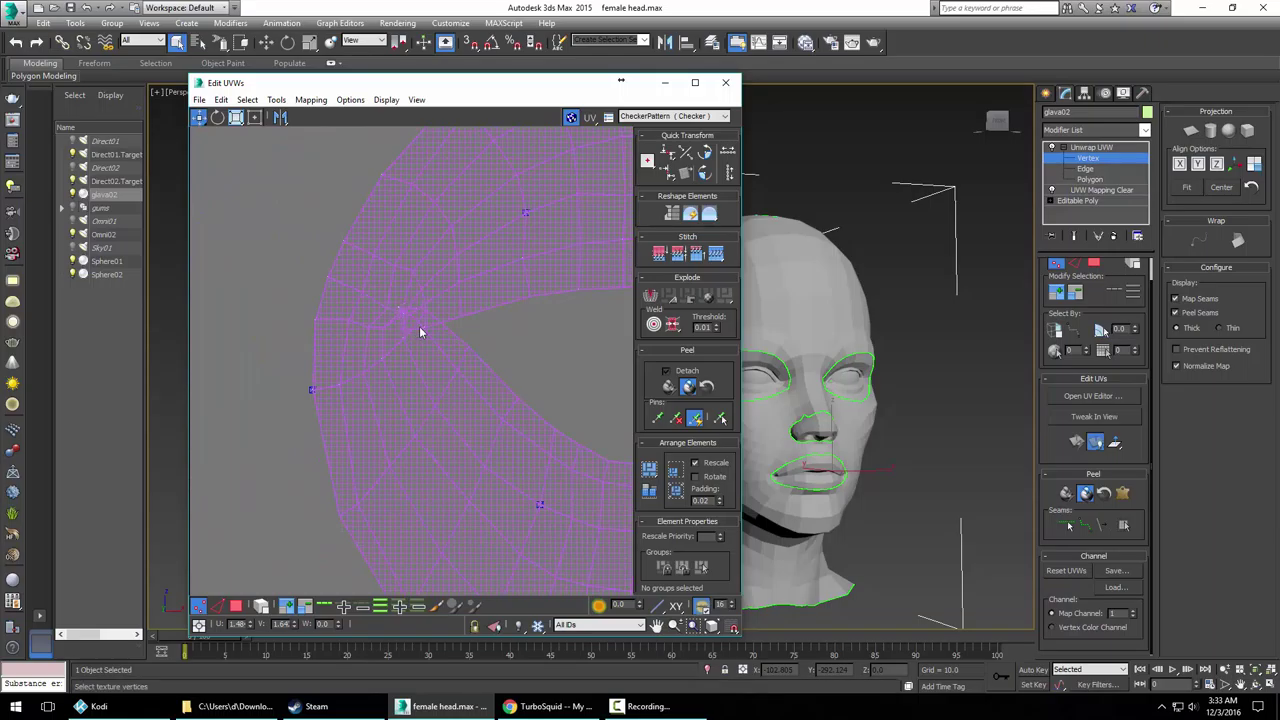
pyautogui.moveTo(443, 322); pyautogui.dragTo(431, 370)
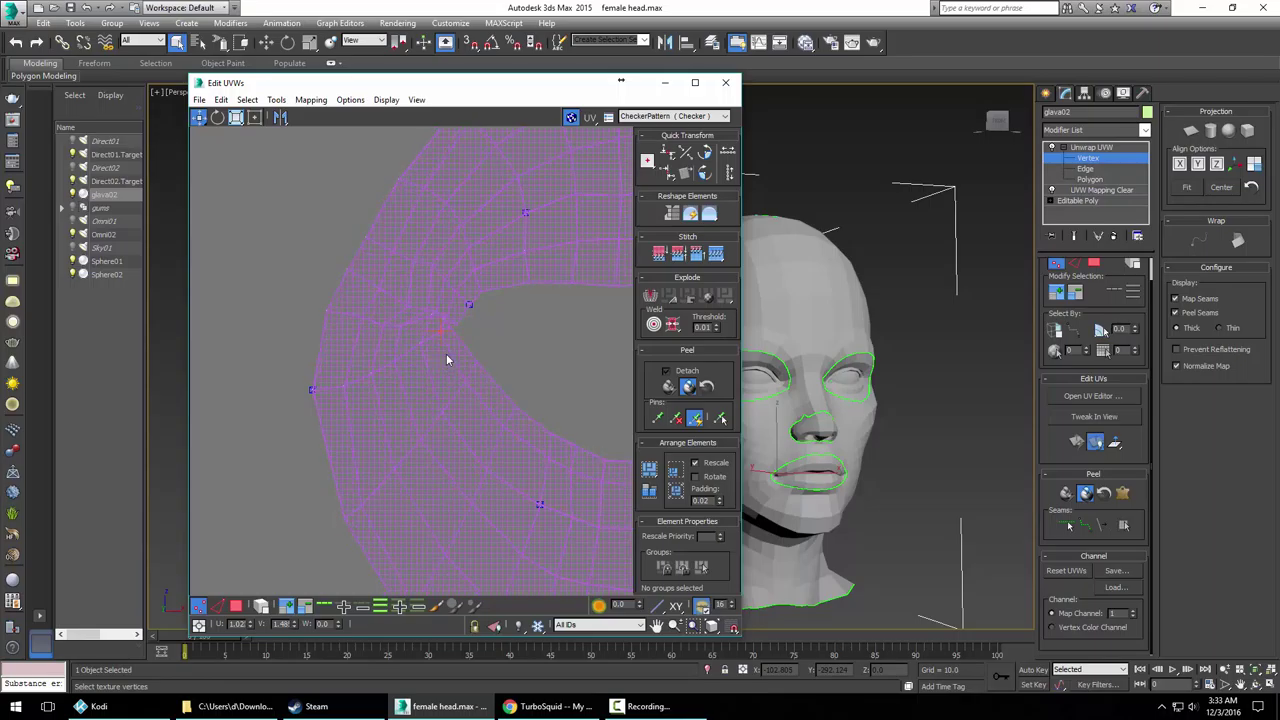
pyautogui.moveTo(447, 324); pyautogui.dragTo(412, 309)
pyautogui.click(451, 319)
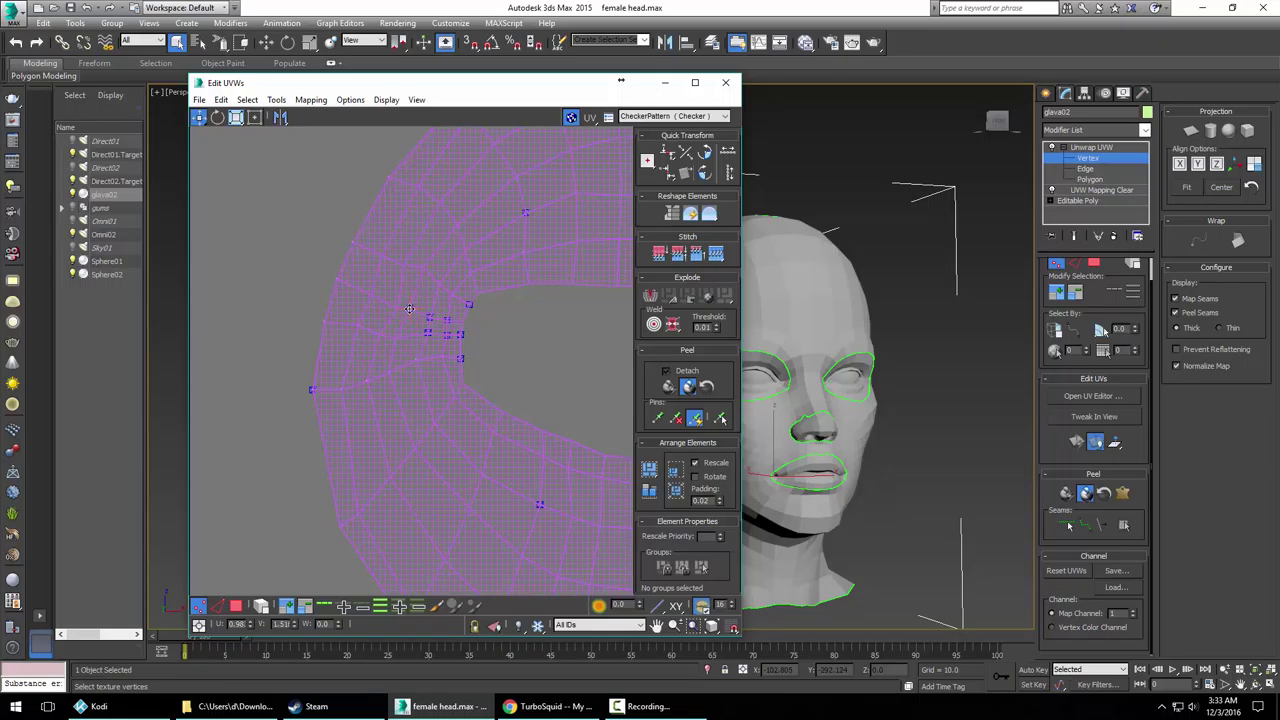
# Pin and spread the vertices at the right corner of the mouth opening in the lips shell
pyautogui.scroll(-2, 435, 346)
pyautogui.moveTo(435, 348); pyautogui.dragTo(263, 335, button='middle')
pyautogui.scroll(1, 477, 349)
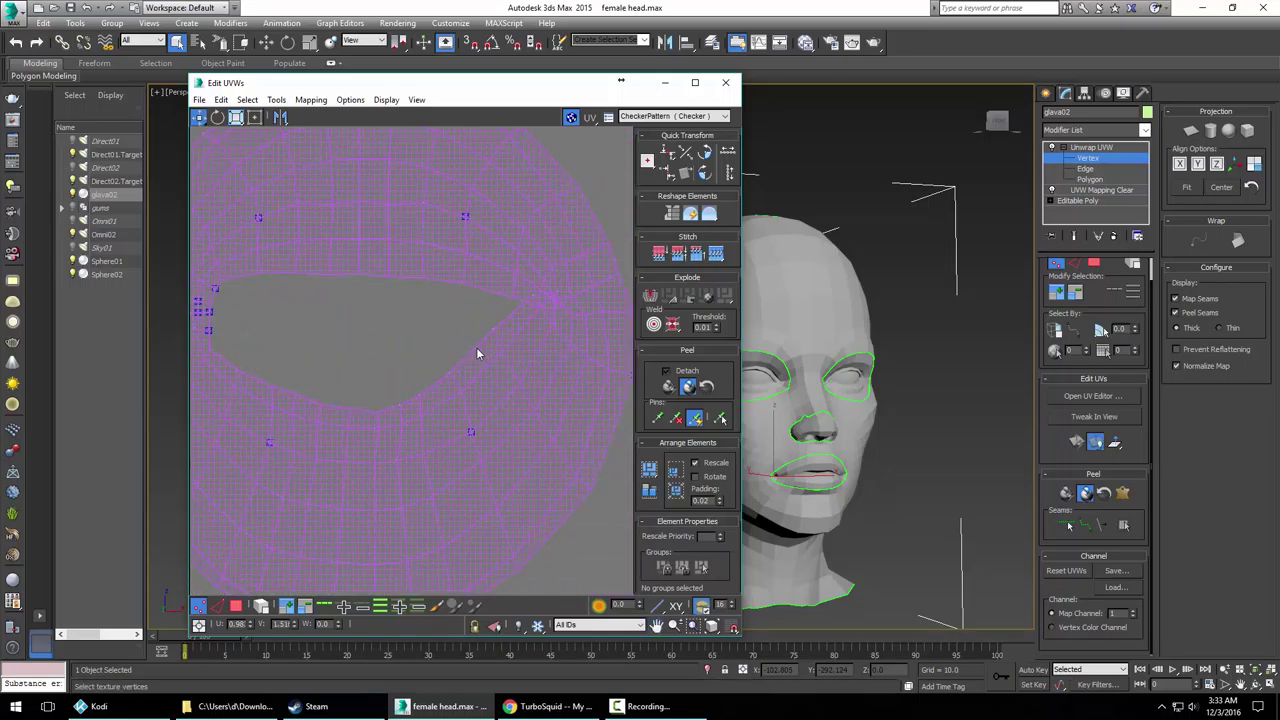
pyautogui.moveTo(510, 338); pyautogui.dragTo(550, 346, button='middle')
pyautogui.click(541, 309)
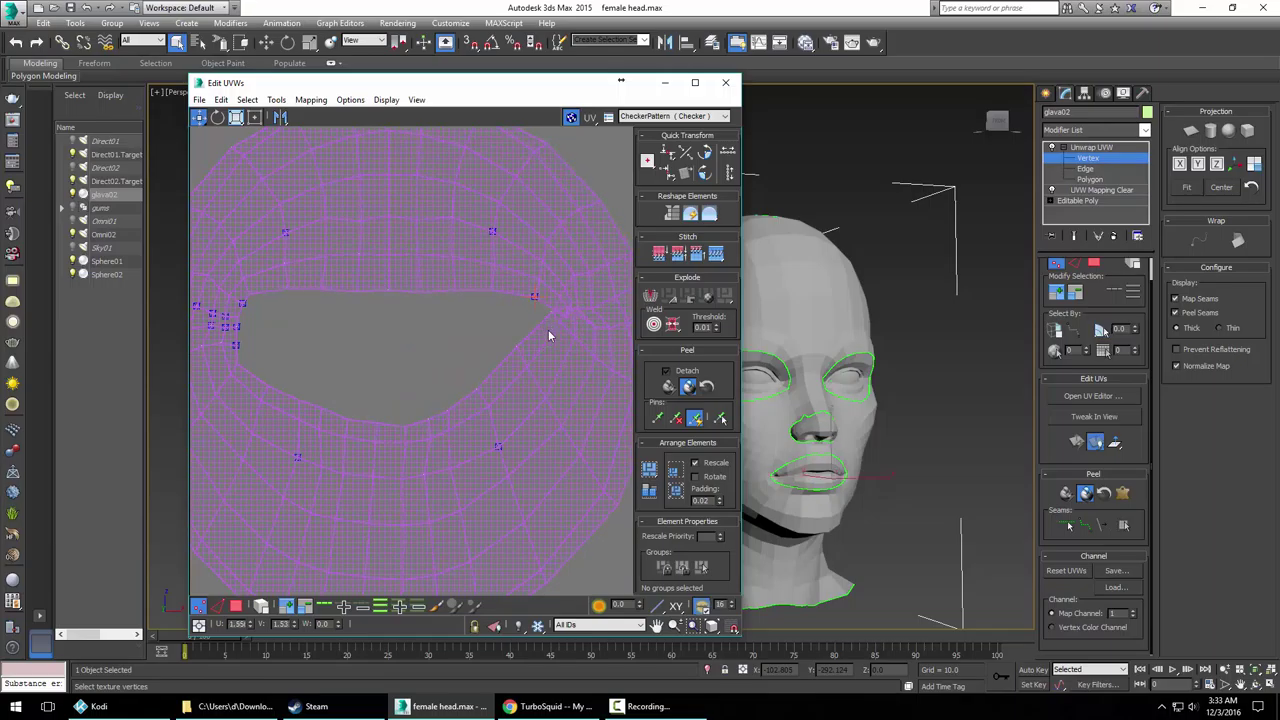
pyautogui.moveTo(555, 312); pyautogui.dragTo(545, 348)
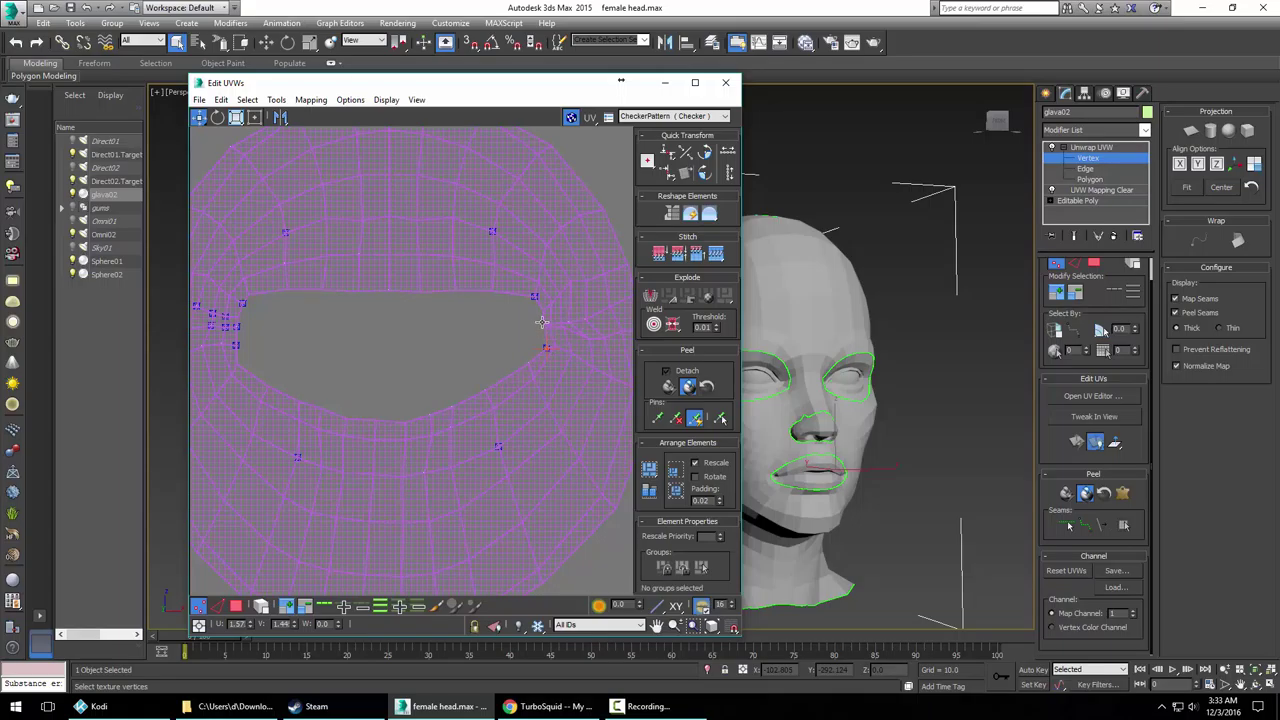
# Reshape the lip UV island in Peel mode by pinning and pulling vertices around the mouth corner and below the opening, and leave Peel mode
pyautogui.moveTo(542, 323)
pyautogui.mouseDown()
pyautogui.moveTo(550, 311)
pyautogui.moveTo(542, 327)
pyautogui.moveTo(578, 334)
pyautogui.moveTo(566, 337)
pyautogui.moveTo(556, 333)
pyautogui.moveTo(589, 314)
pyautogui.moveTo(577, 327)
pyautogui.moveTo(566, 315)
pyautogui.mouseUp()
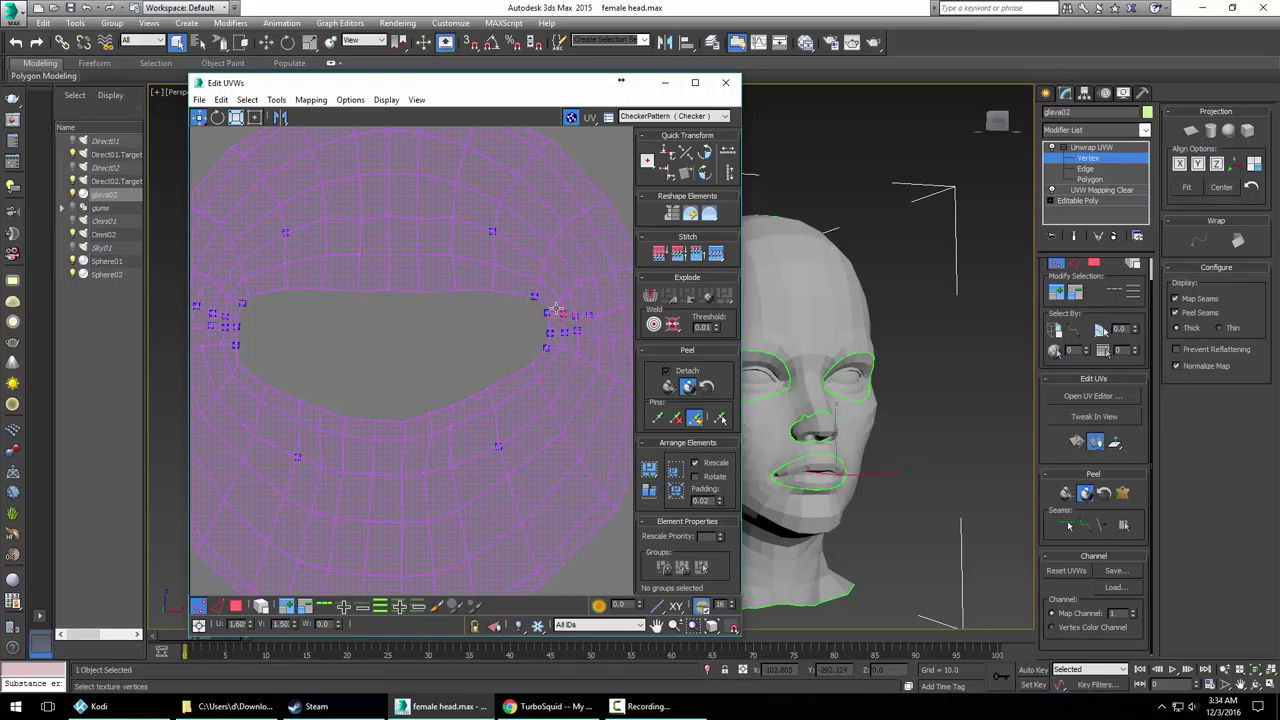
pyautogui.moveTo(553, 307); pyautogui.dragTo(517, 291)
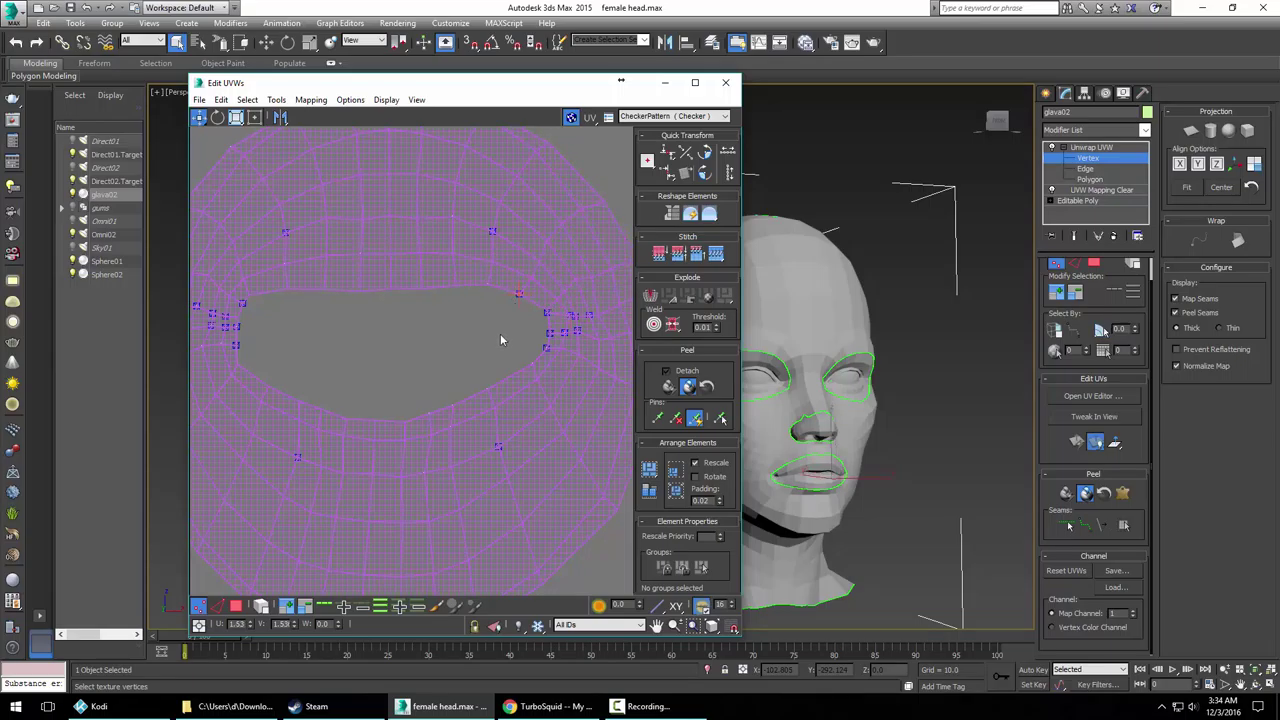
pyautogui.scroll(-3, 500, 345)
pyautogui.scroll(1, 492, 350)
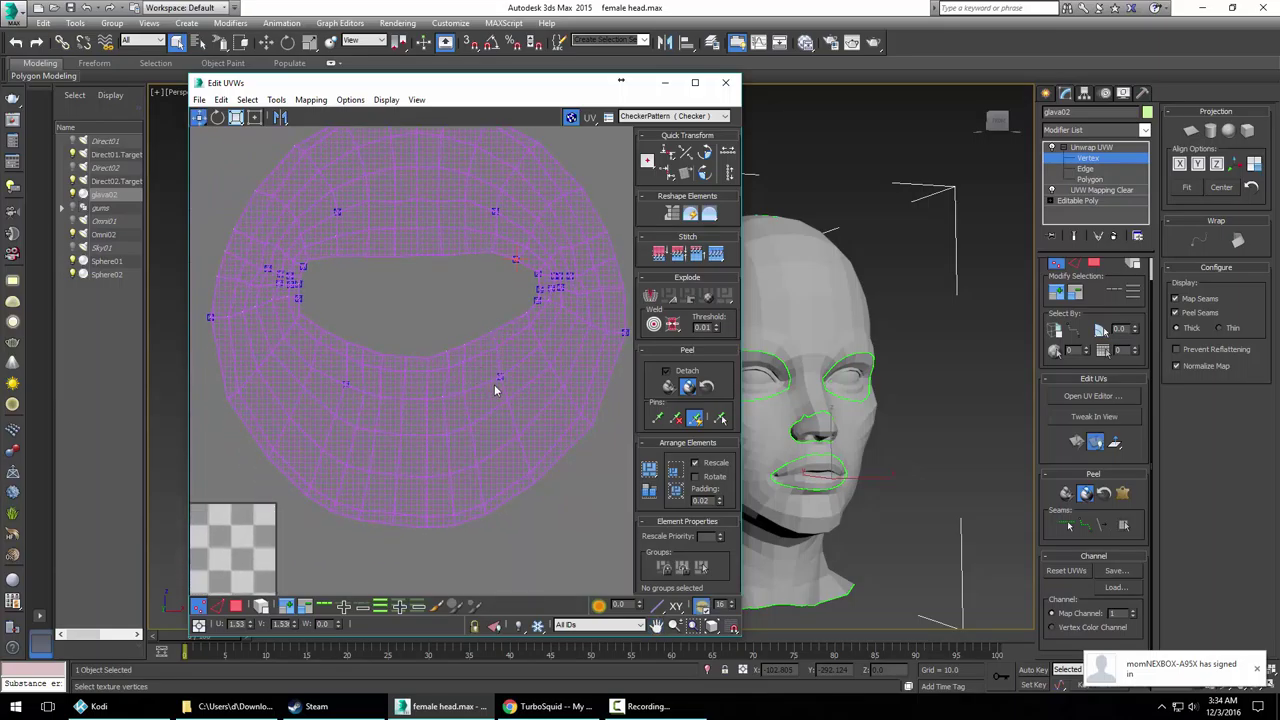
pyautogui.click(500, 376)
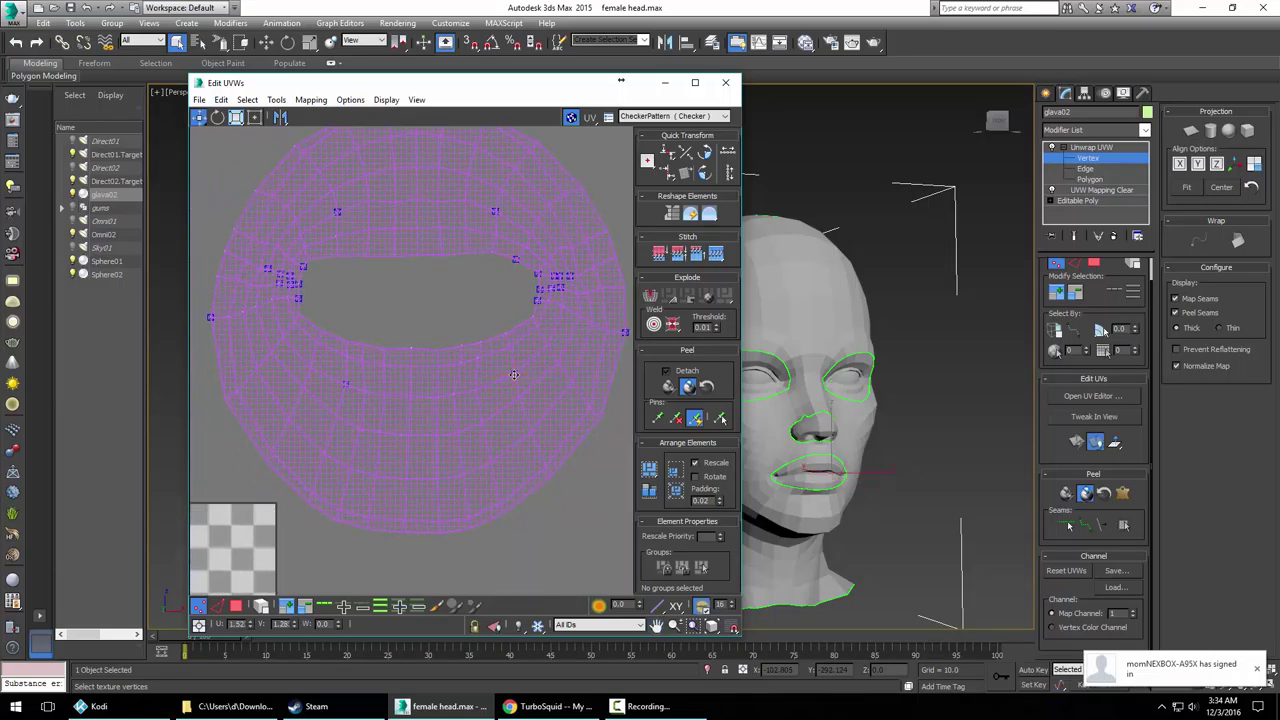
pyautogui.moveTo(507, 380); pyautogui.dragTo(513, 366)
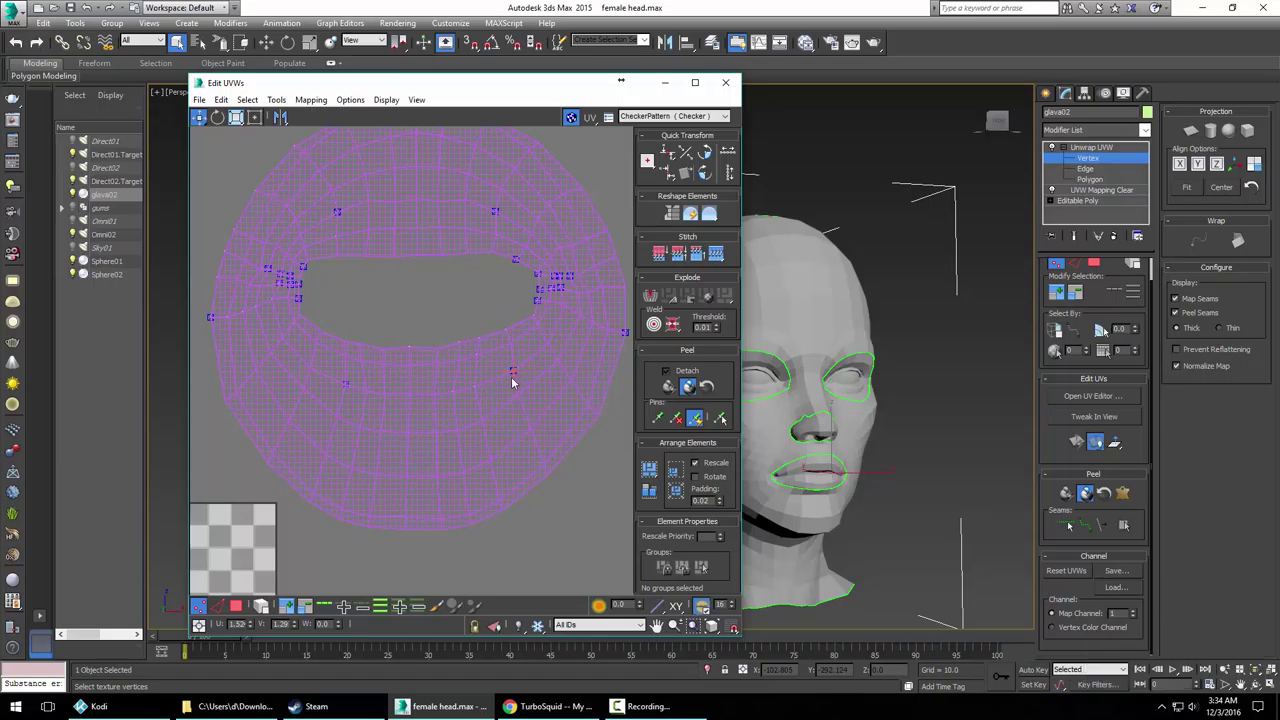
pyautogui.scroll(-5, 512, 382)
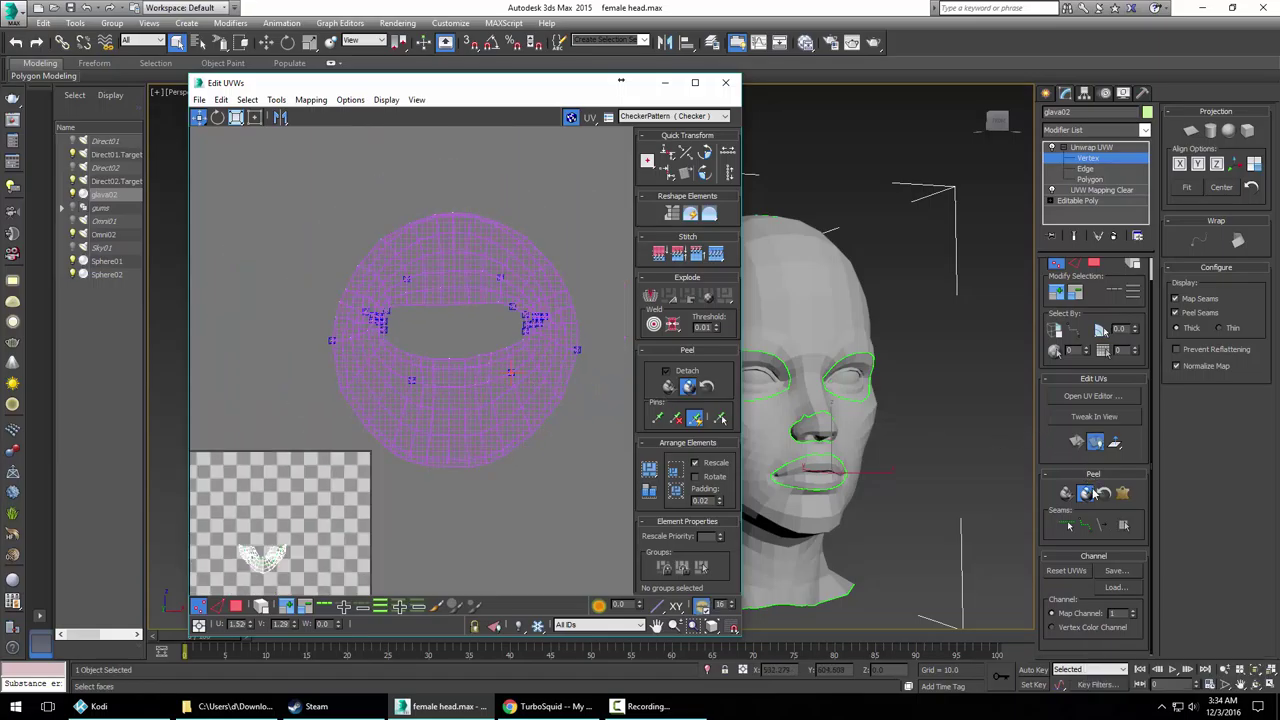
pyautogui.click(1087, 493)
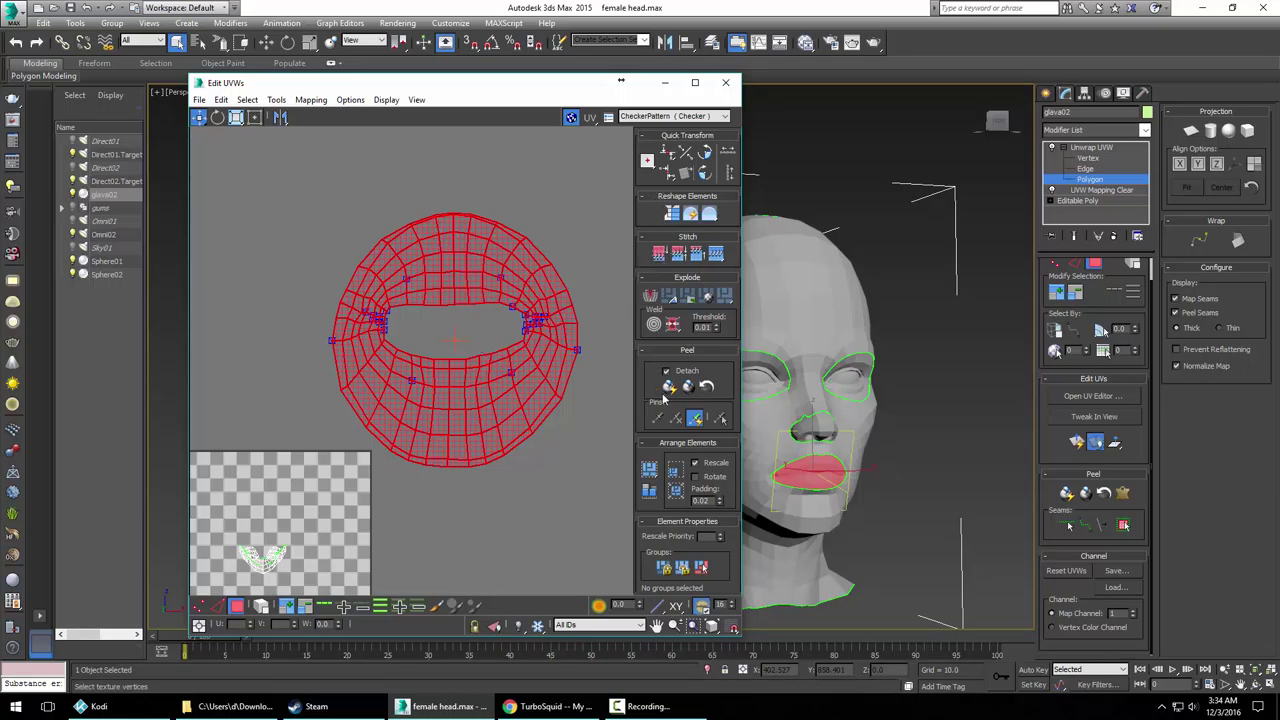
pyautogui.click(1088, 158)
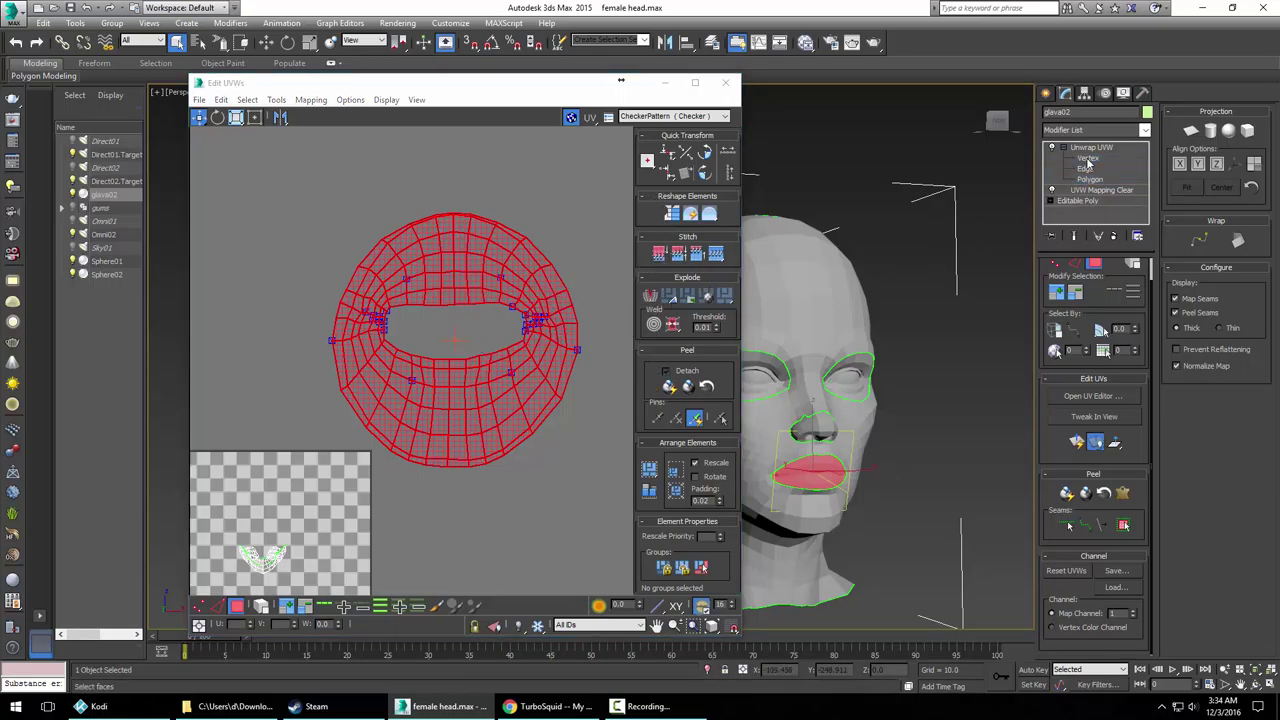
pyautogui.hotkey('ctrl', 'a')
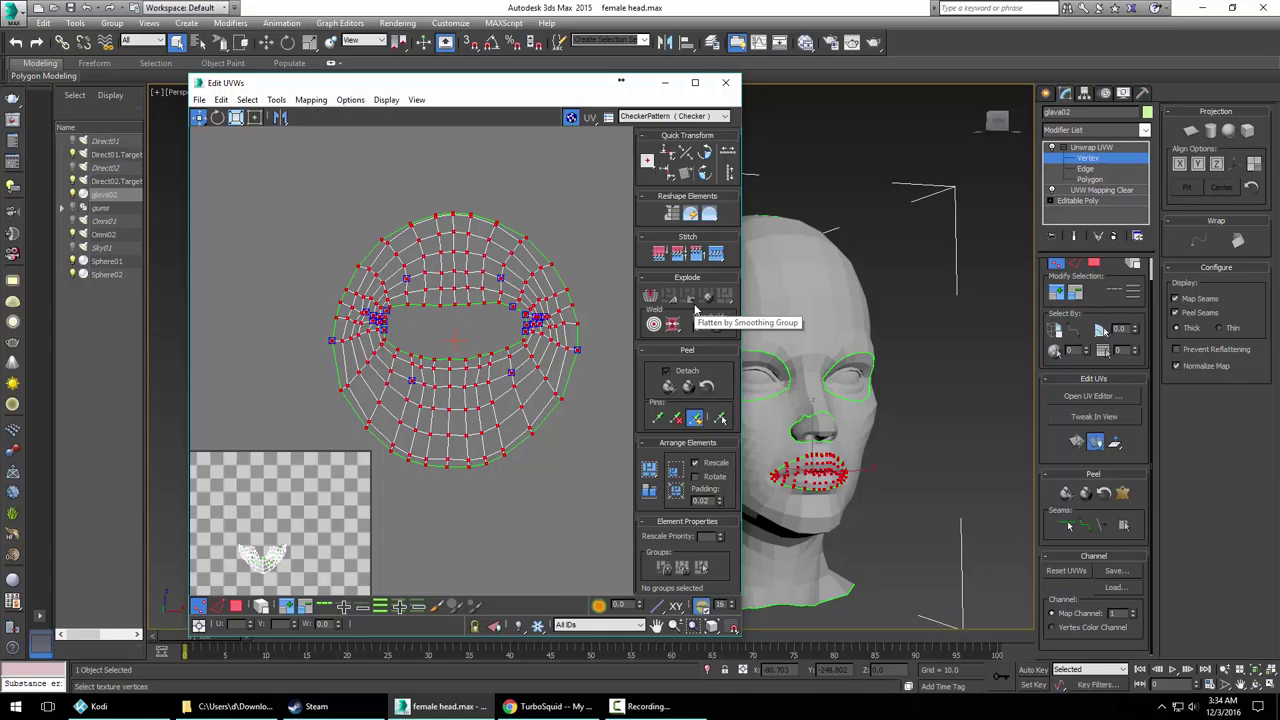
pyautogui.click(1122, 495)
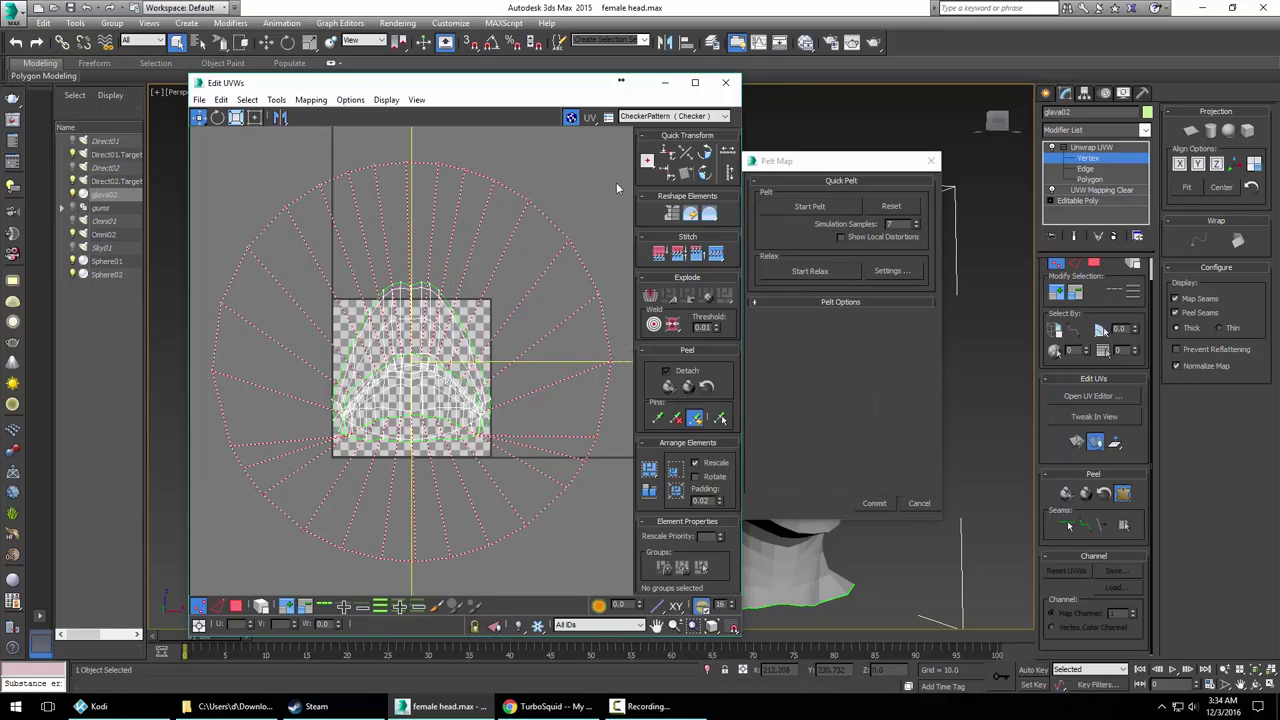
pyautogui.click(873, 503)
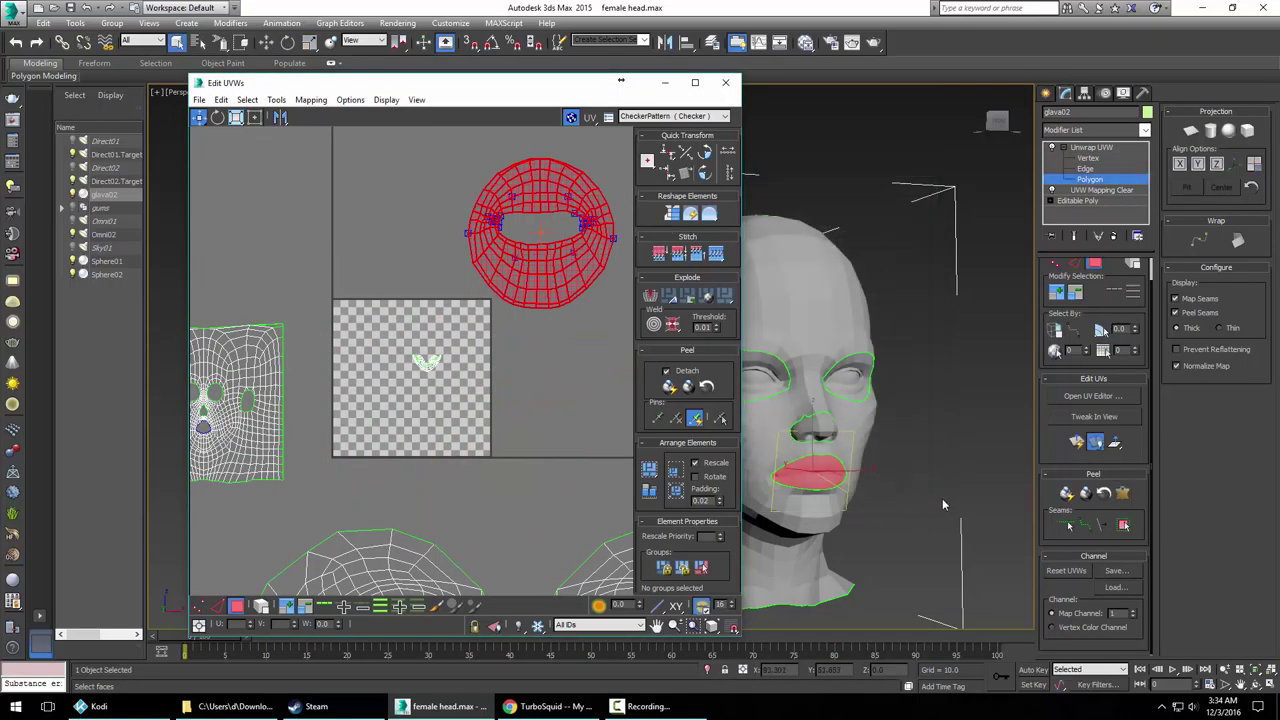
pyautogui.moveTo(570, 352); pyautogui.dragTo(468, 409, button='middle')
pyautogui.scroll(2, 475, 412)
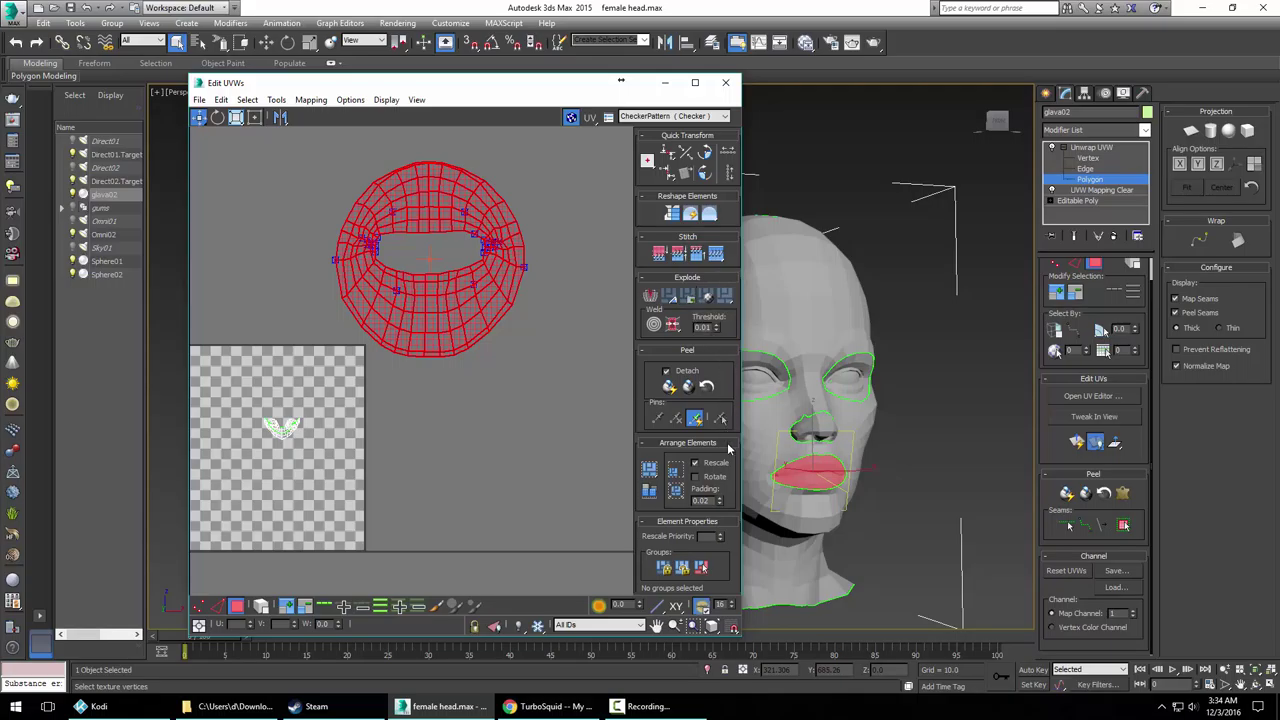
pyautogui.moveTo(556, 426); pyautogui.dragTo(588, 429, button='middle')
pyautogui.click(279, 101)
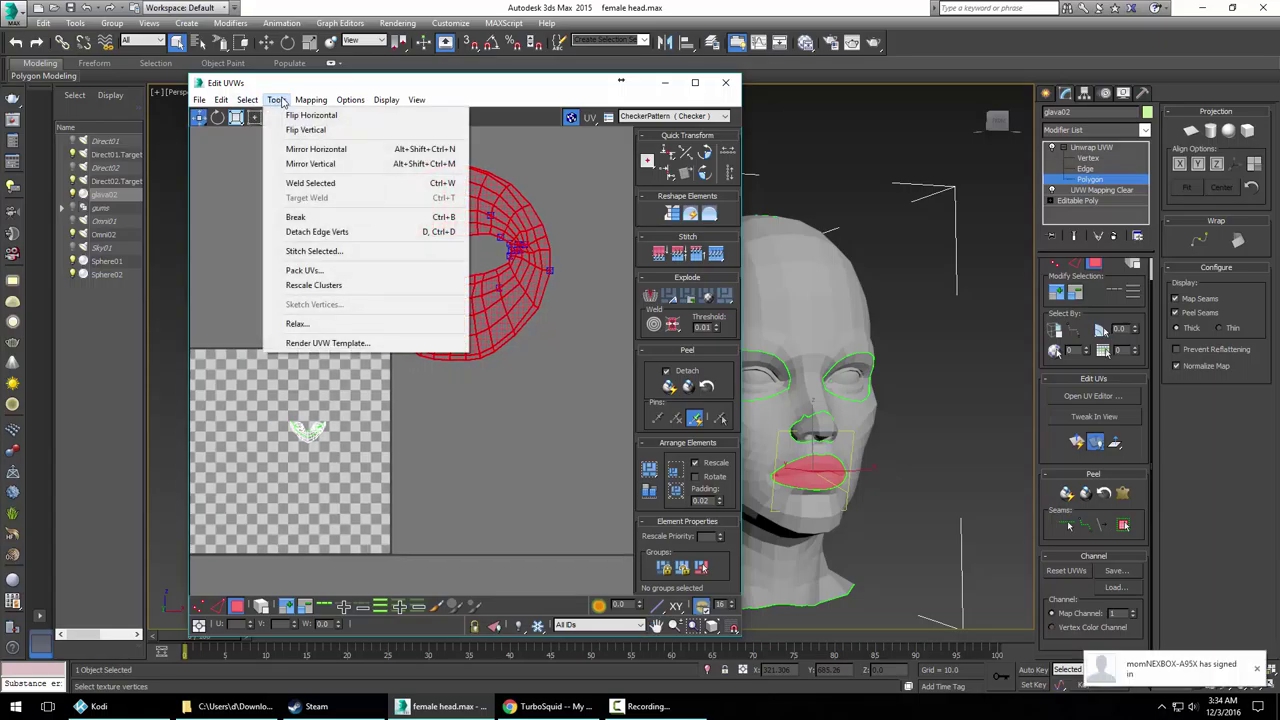
pyautogui.moveTo(297, 104)
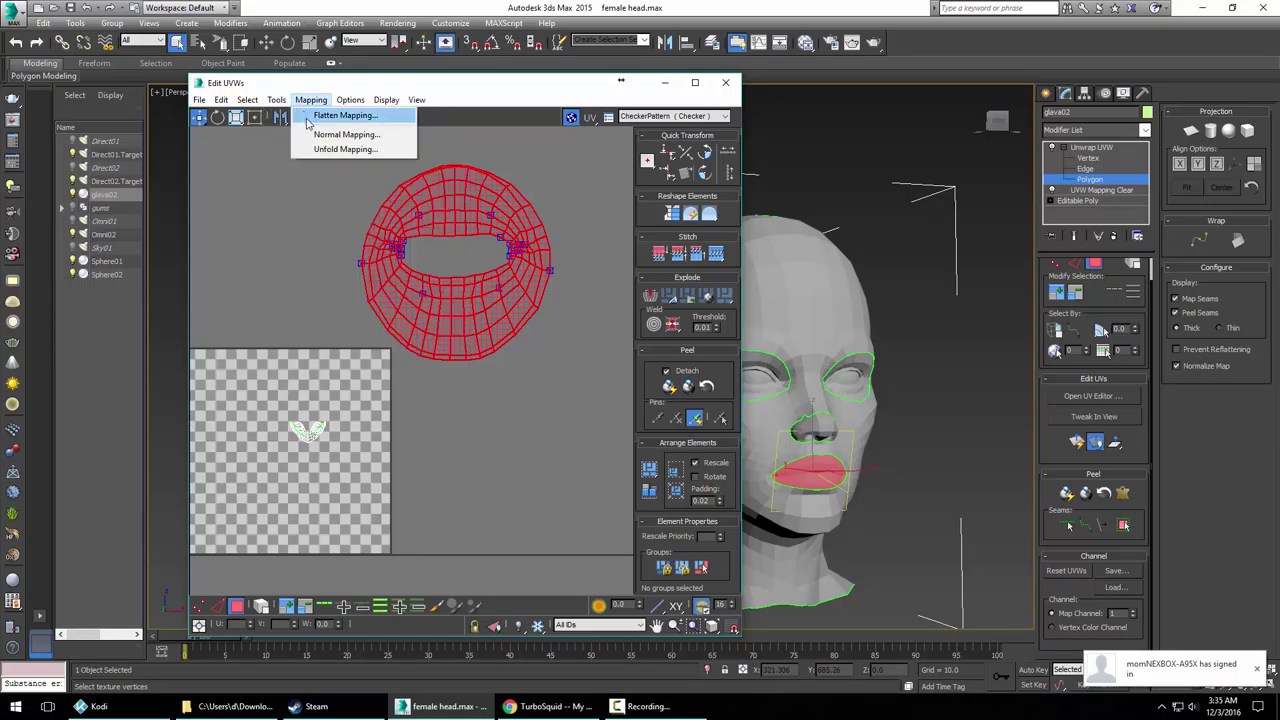
pyautogui.click(308, 118)
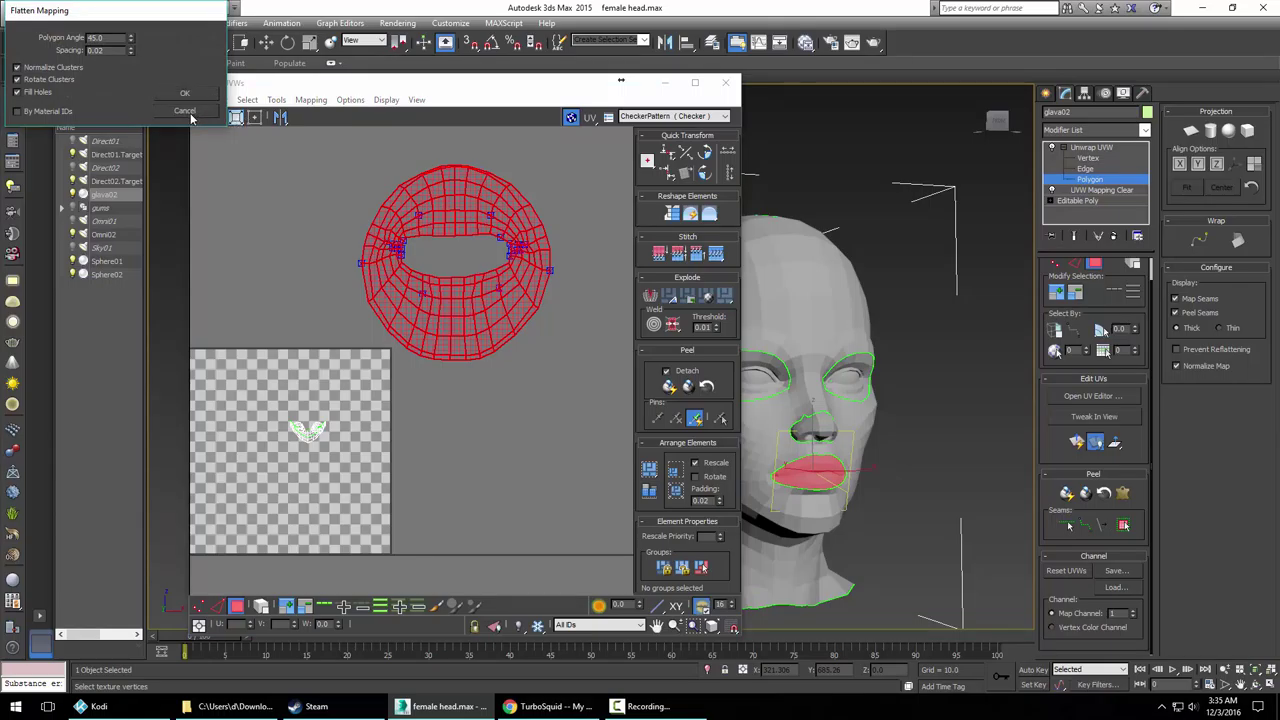
pyautogui.click(191, 118)
pyautogui.click(311, 100)
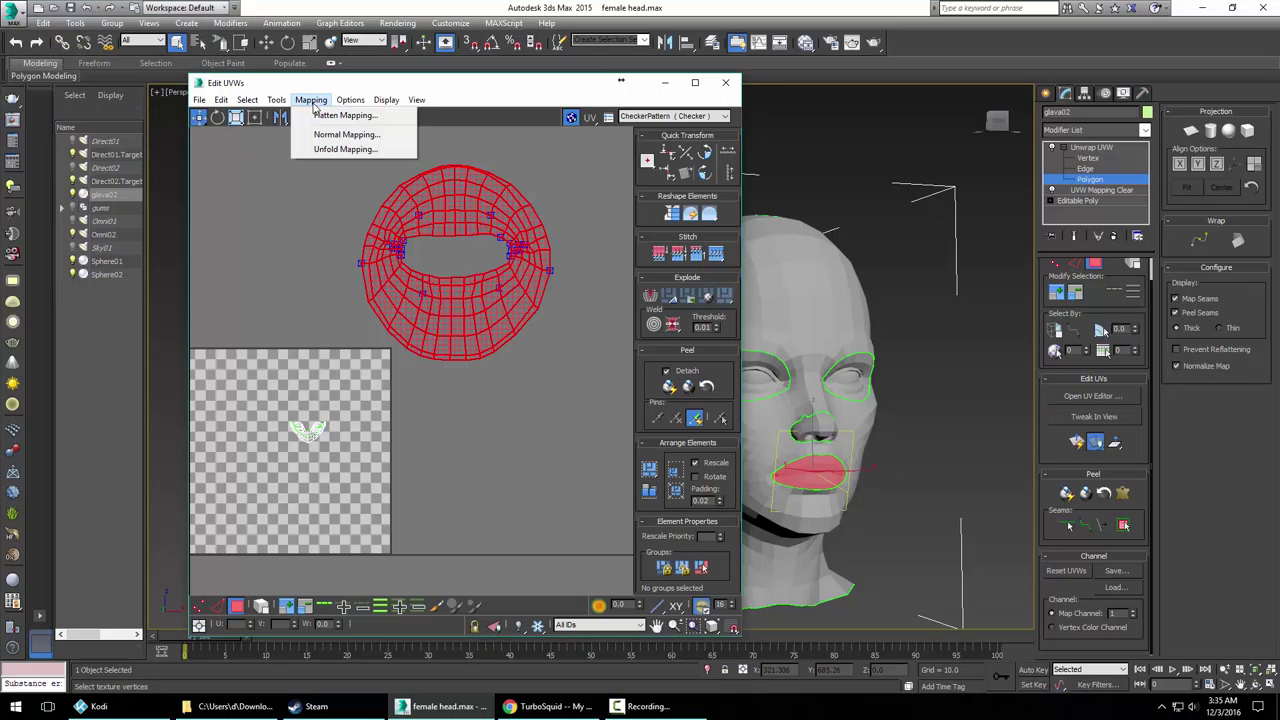
pyautogui.click(345, 149)
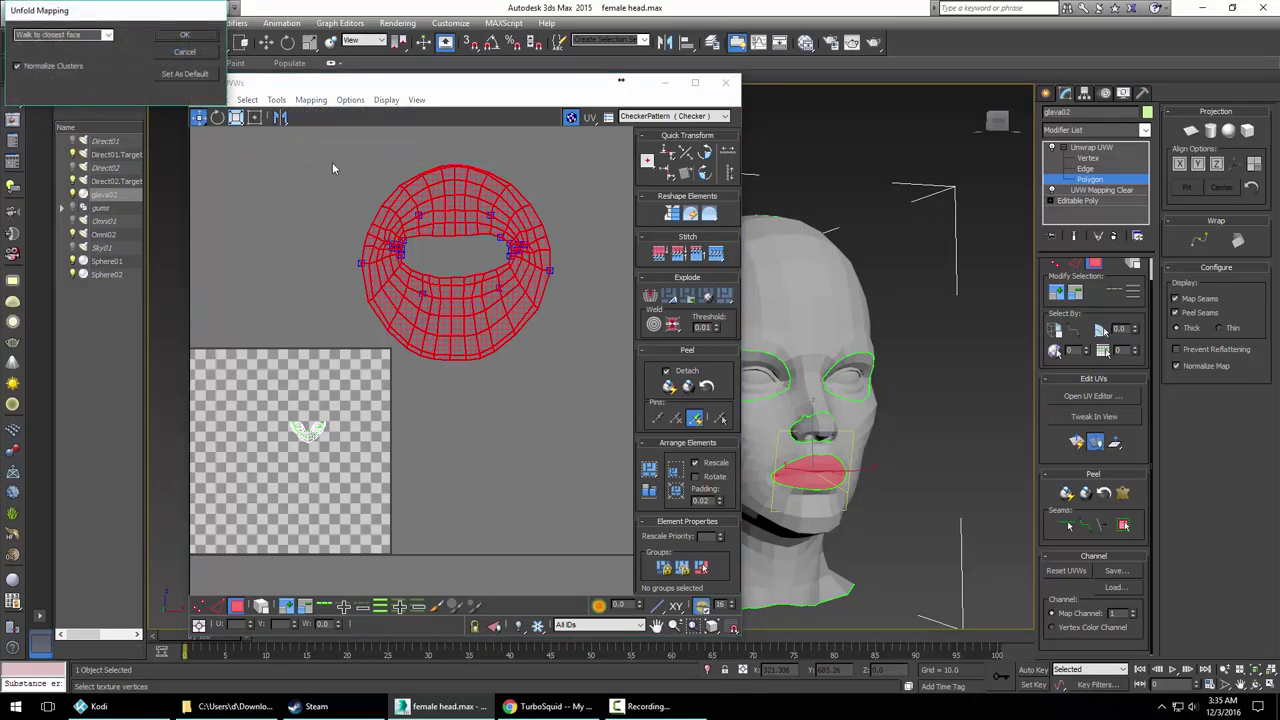
pyautogui.click(182, 54)
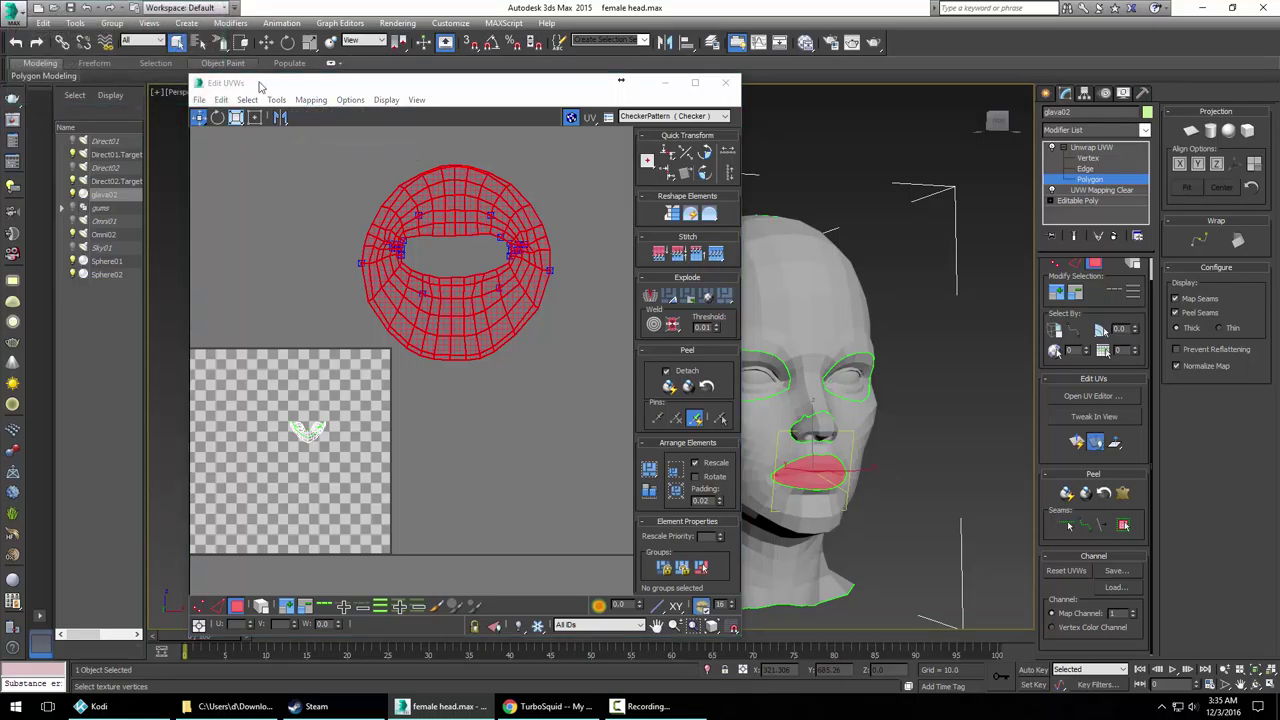
pyautogui.click(350, 100)
pyautogui.click(350, 100)
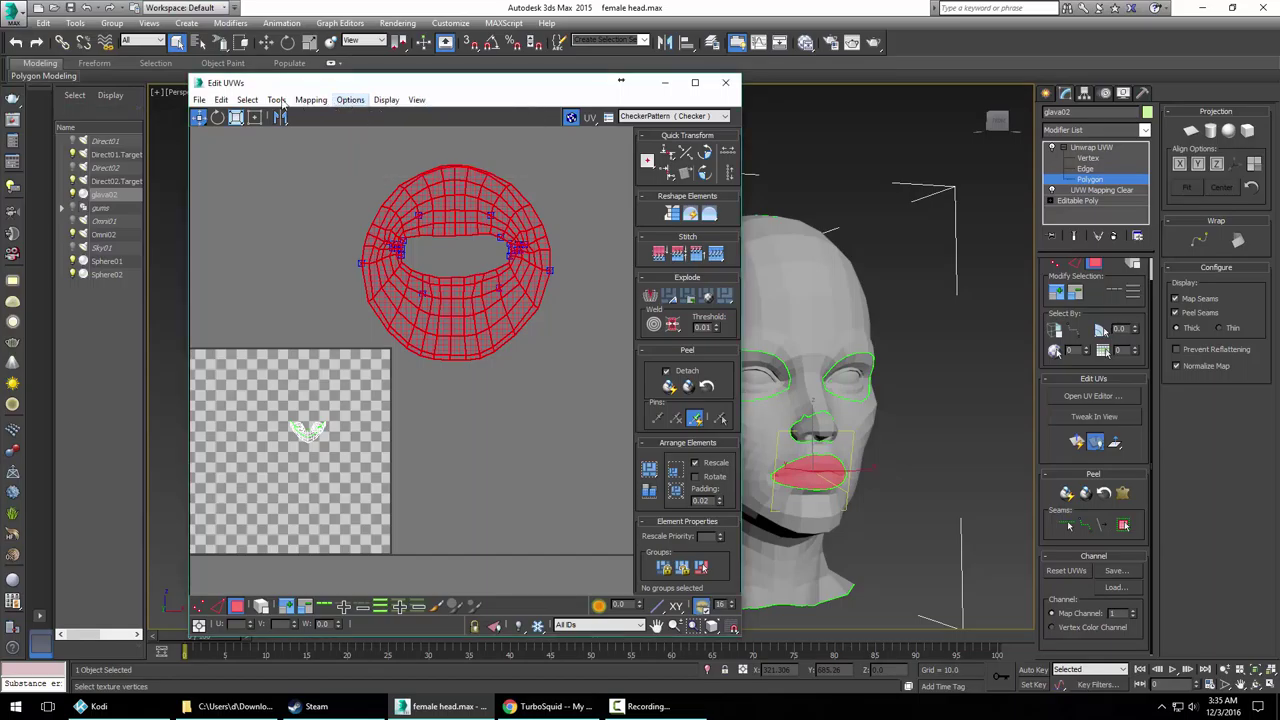
pyautogui.click(247, 100)
pyautogui.click(248, 101)
# Scale the lip UV island down and flatten it vertically into lip-like proportions
pyautogui.moveTo(490, 224); pyautogui.dragTo(525, 320)
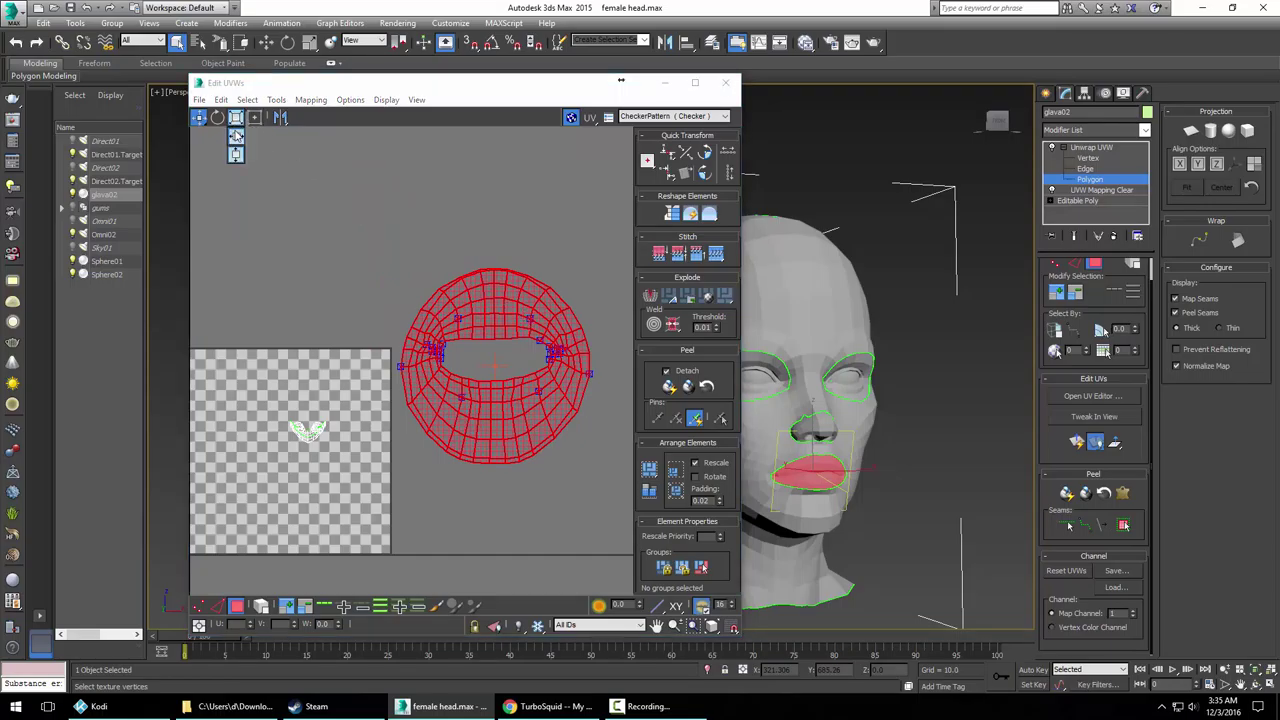
pyautogui.moveTo(484, 316); pyautogui.dragTo(456, 411)
pyautogui.moveTo(236, 117); pyautogui.dragTo(238, 156)
pyautogui.moveTo(496, 343); pyautogui.dragTo(503, 403)
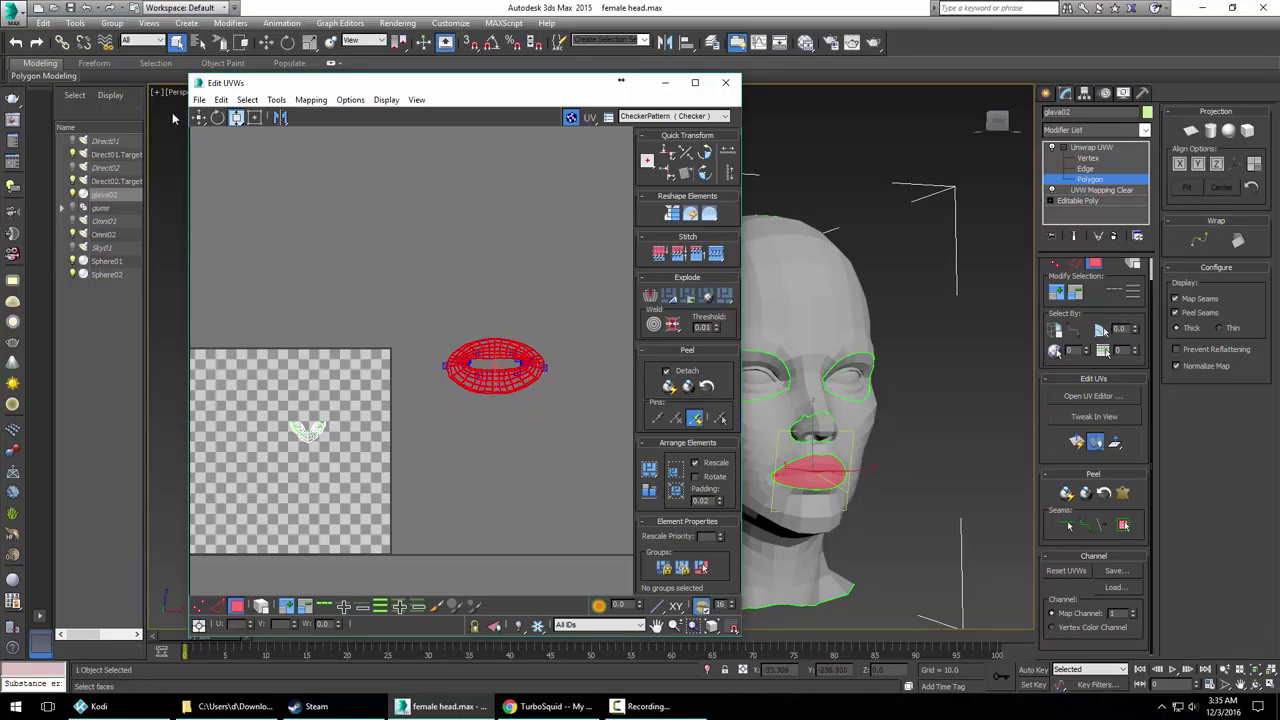
# Move the lip UV island down beside the lower half of the checker tile
pyautogui.click(205, 122)
pyautogui.click(204, 120)
pyautogui.moveTo(478, 346); pyautogui.dragTo(490, 454)
# Select the nose UV island and unfold it with Pelt Map, running the pelt simulation and committing the result
pyautogui.moveTo(495, 397); pyautogui.dragTo(528, 348, button='middle')
pyautogui.moveTo(299, 337); pyautogui.dragTo(399, 417)
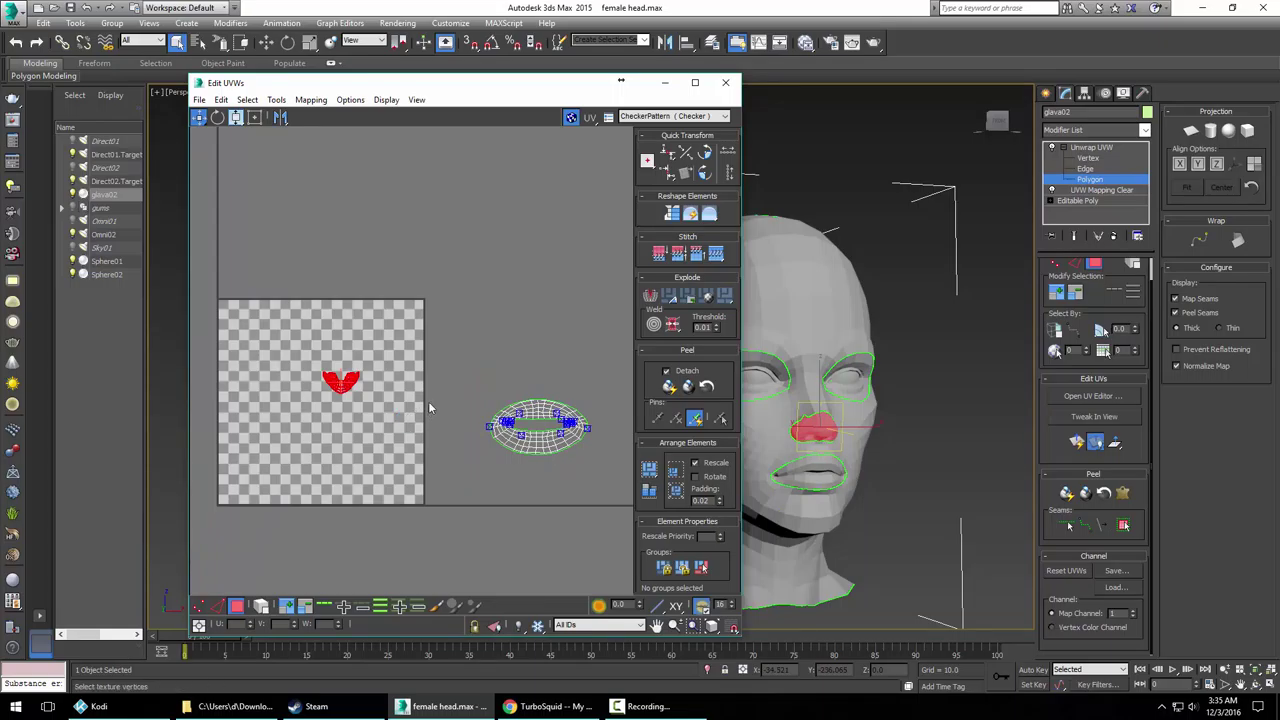
pyautogui.scroll(5, 752, 442)
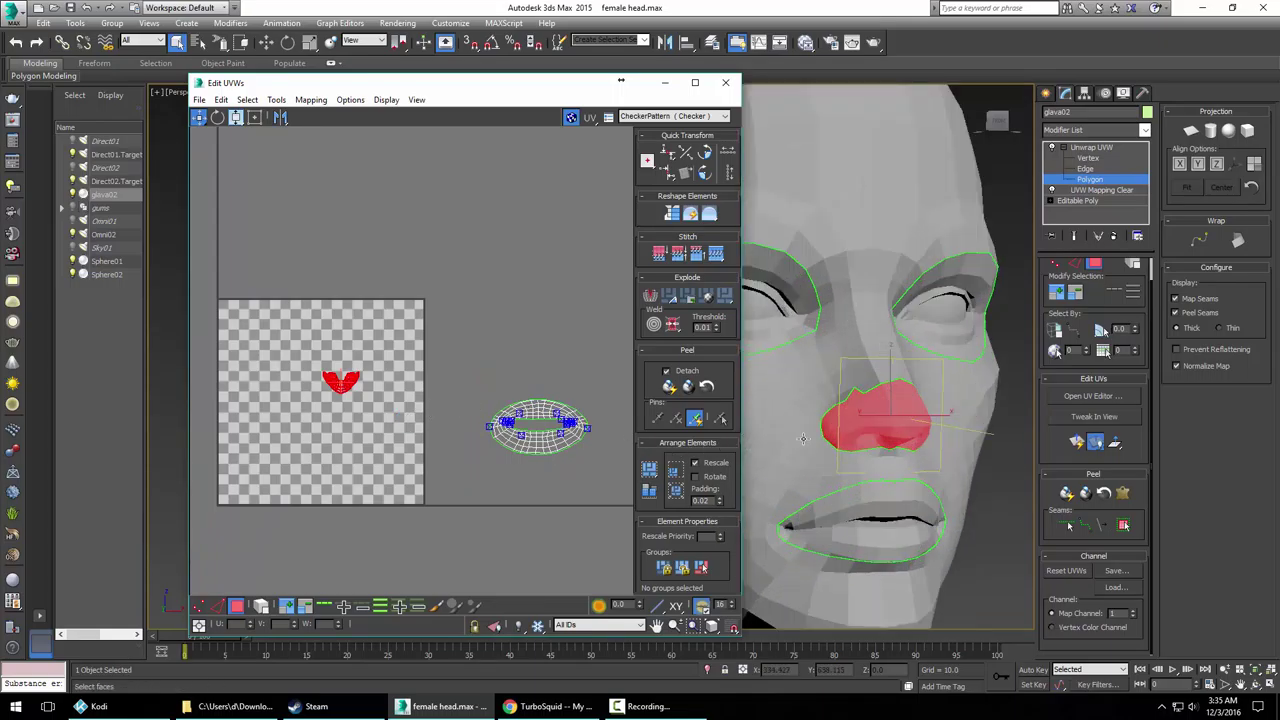
pyautogui.keyDown('alt'); pyautogui.moveTo(889, 461); pyautogui.dragTo(842, 486, button='middle'); pyautogui.keyUp('alt')
pyautogui.keyDown('alt'); pyautogui.moveTo(797, 485); pyautogui.dragTo(763, 483, button='middle'); pyautogui.keyUp('alt')
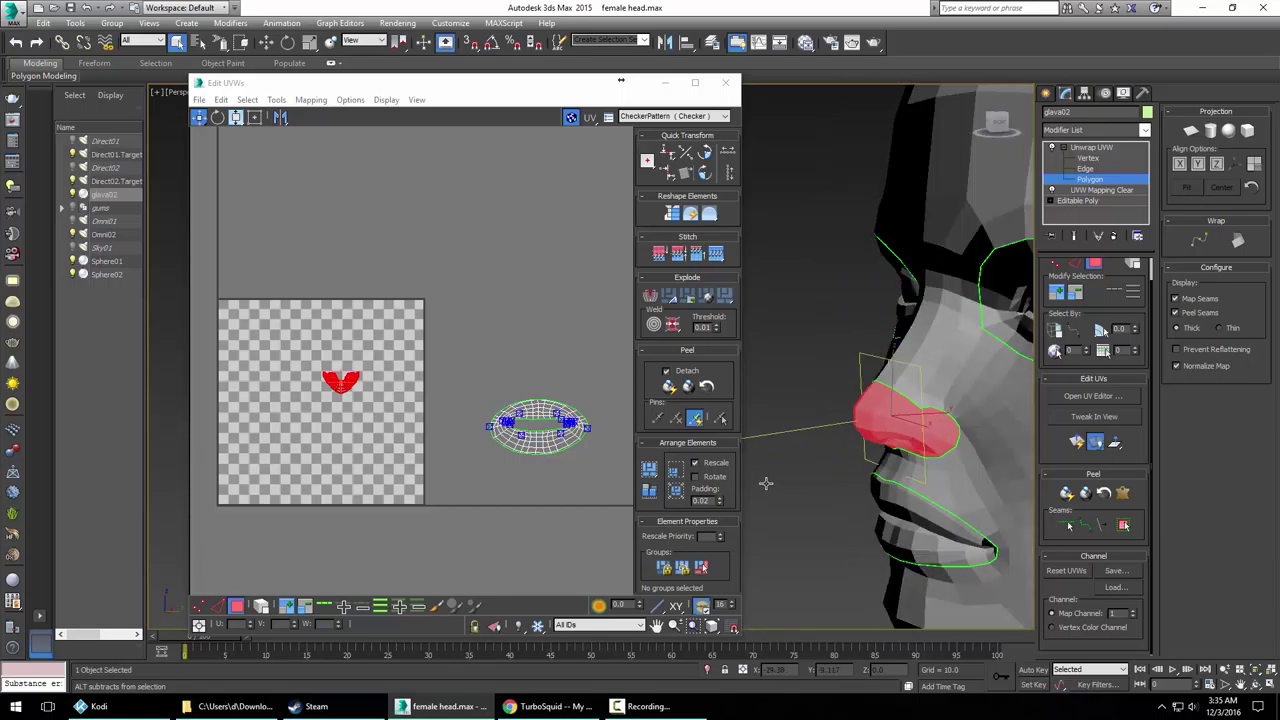
pyautogui.keyDown('alt'); pyautogui.moveTo(868, 474); pyautogui.dragTo(923, 427, button='middle'); pyautogui.keyUp('alt')
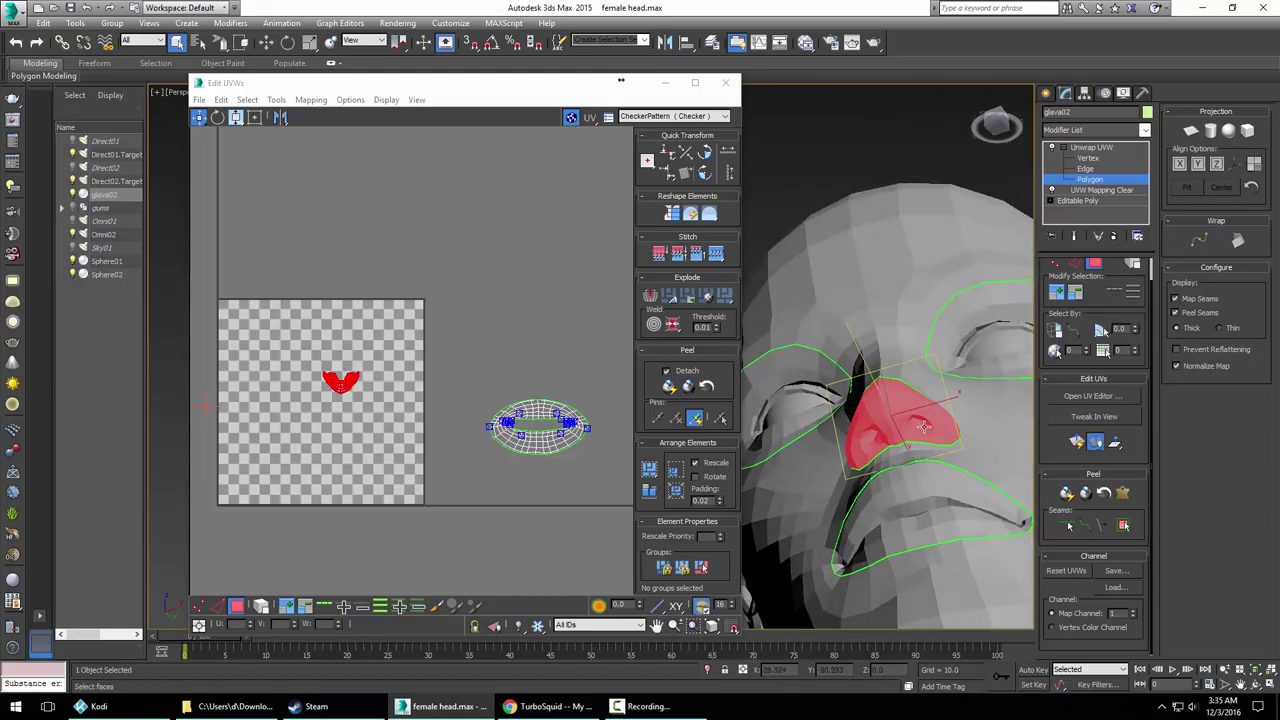
pyautogui.click(1122, 496)
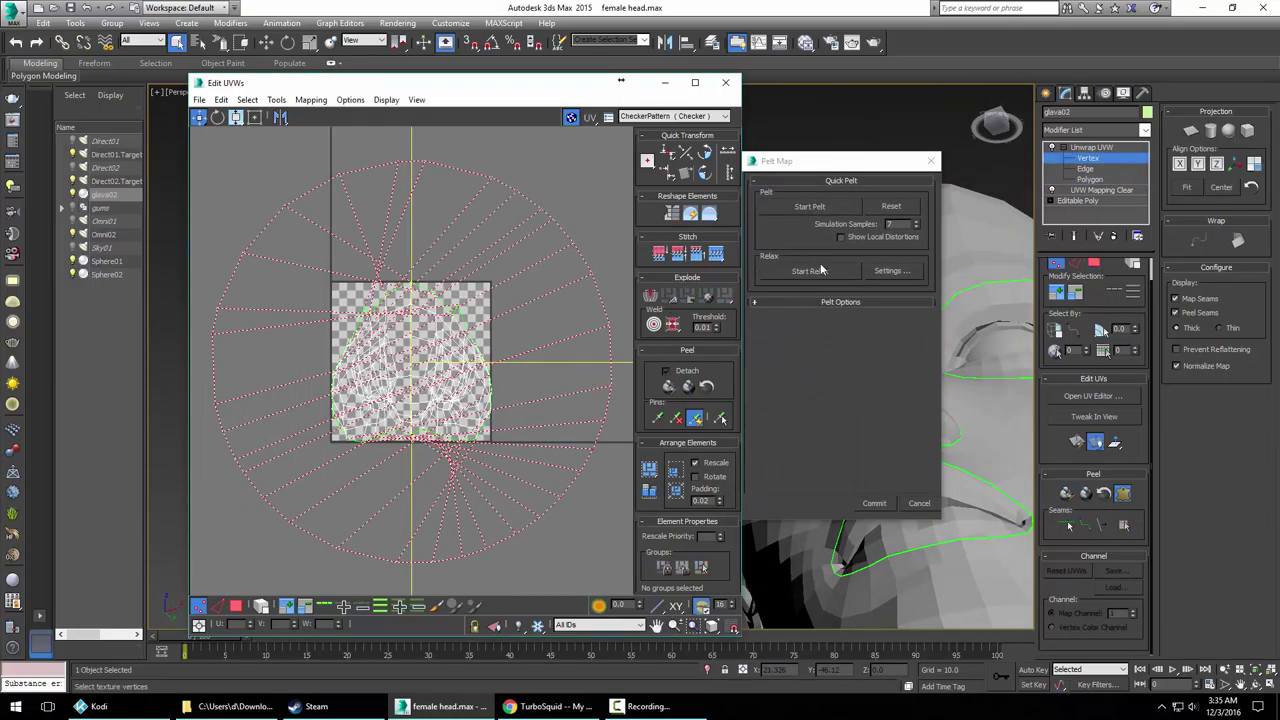
pyautogui.click(832, 207)
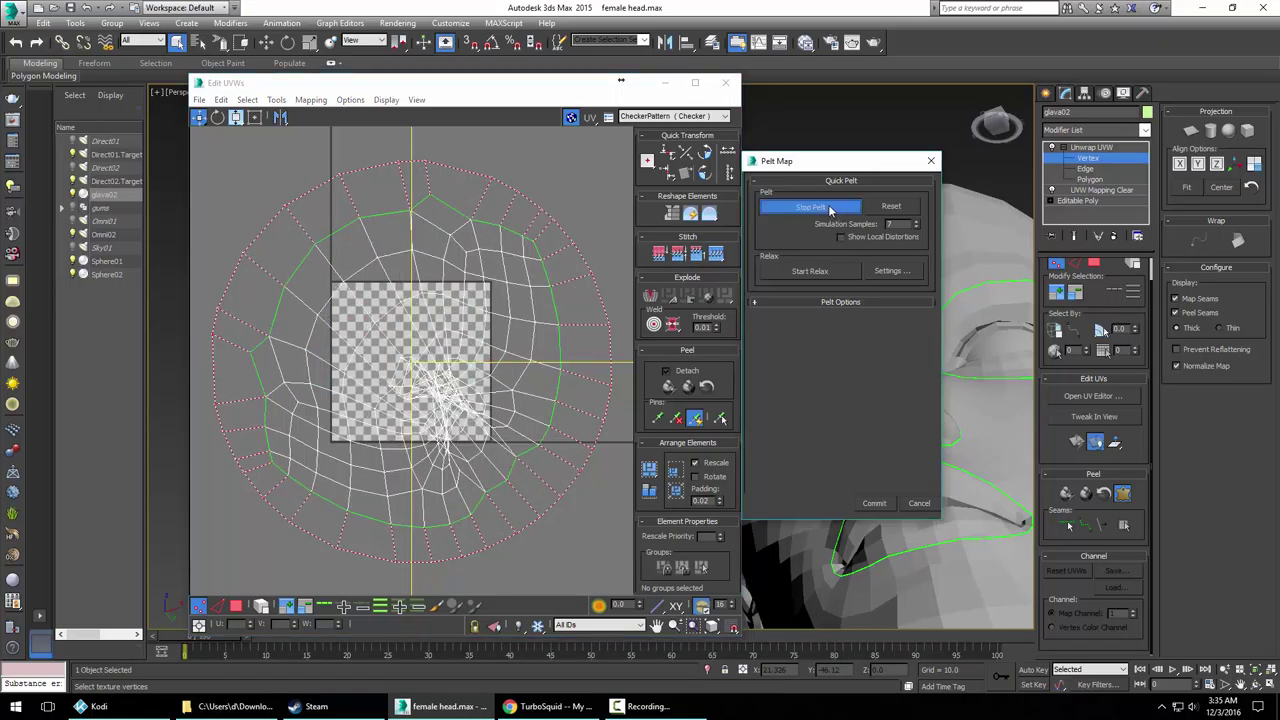
pyautogui.click(638, 323)
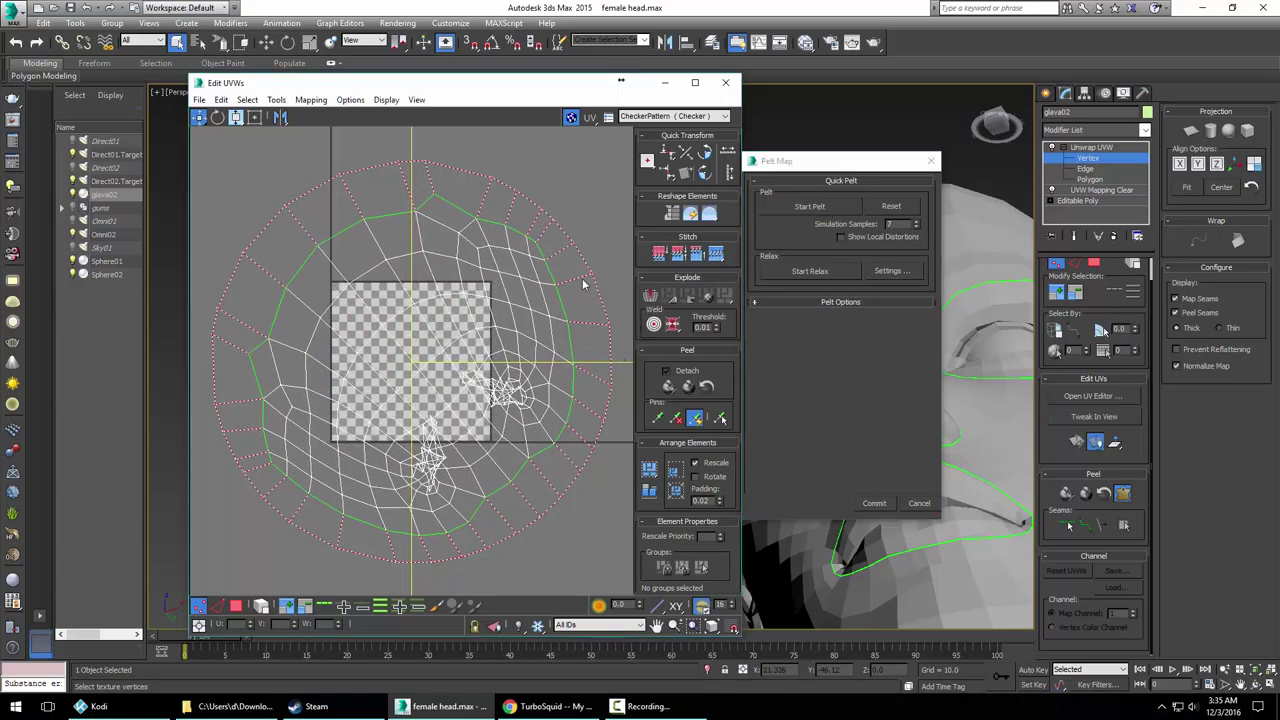
pyautogui.click(872, 503)
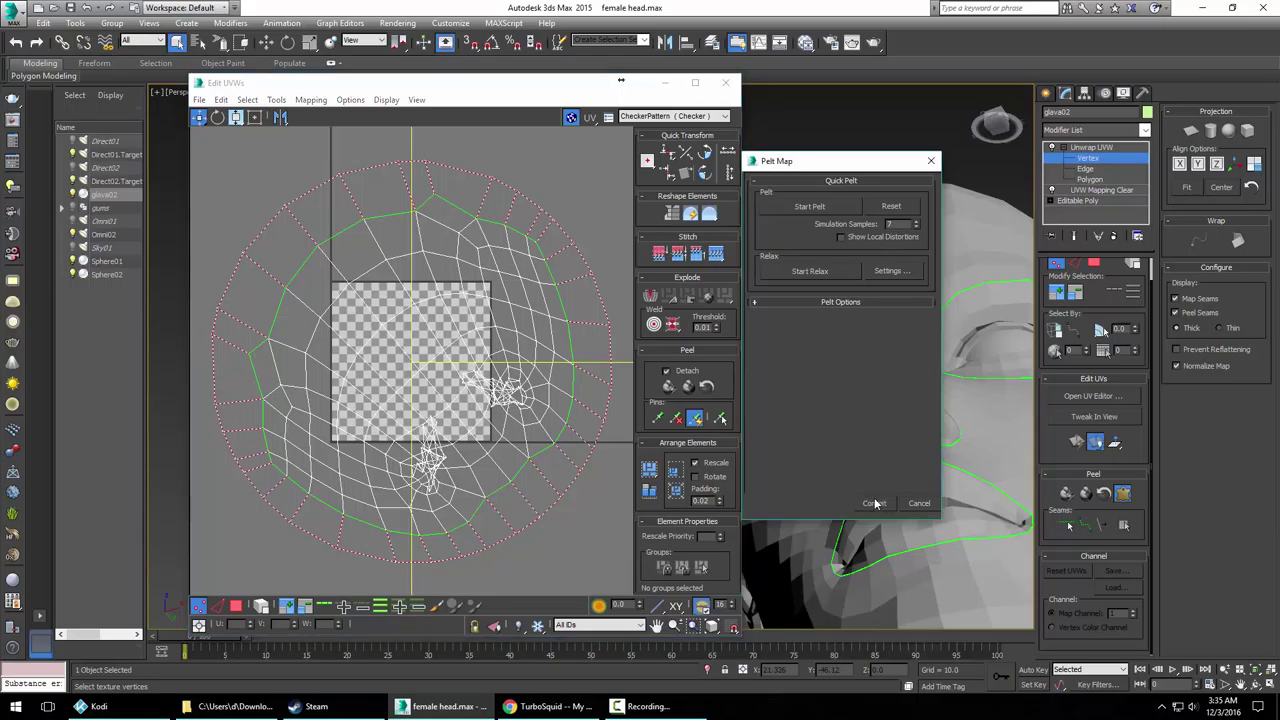
# Move the pelted nose UV island upward and rotate it clockwise so that both nostrils sit level
pyautogui.moveTo(501, 308); pyautogui.dragTo(503, 172)
pyautogui.click(217, 117)
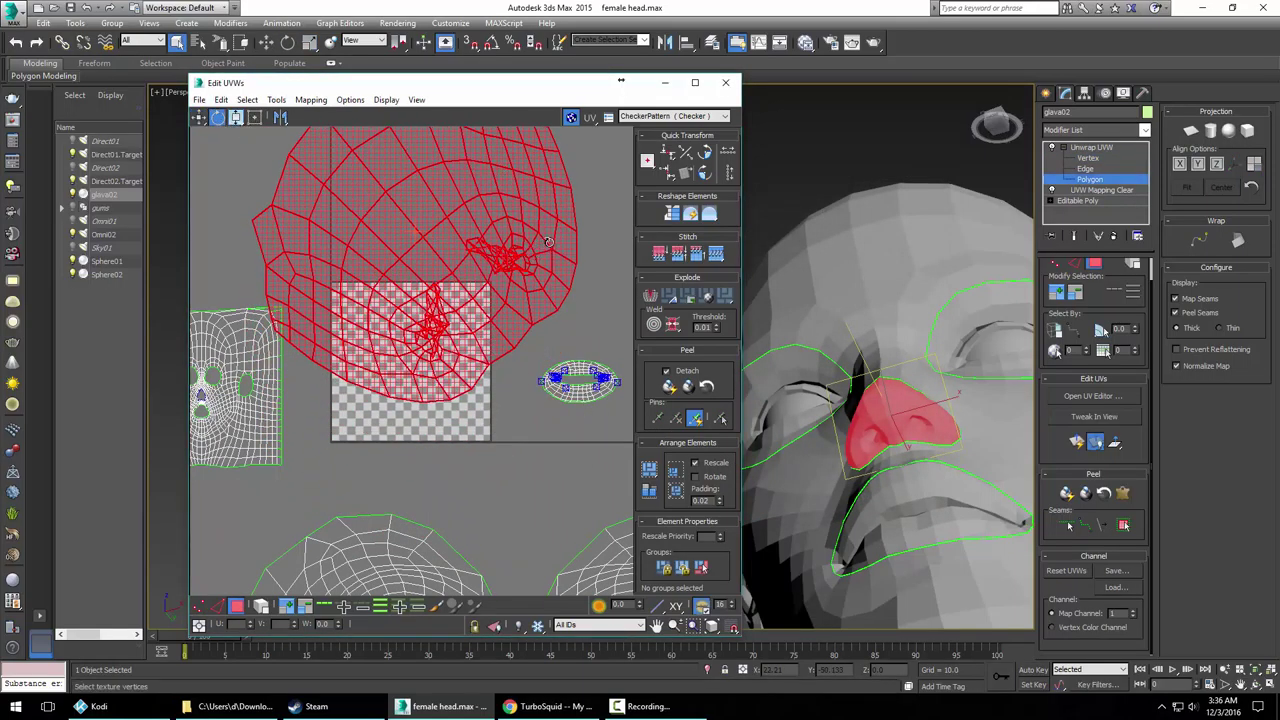
pyautogui.moveTo(546, 244); pyautogui.dragTo(490, 272)
pyautogui.click(200, 117)
# Peel the nose UV island in Peel mode, pin a vertex at one nostril, and leave Peel mode
pyautogui.scroll(3, 492, 272)
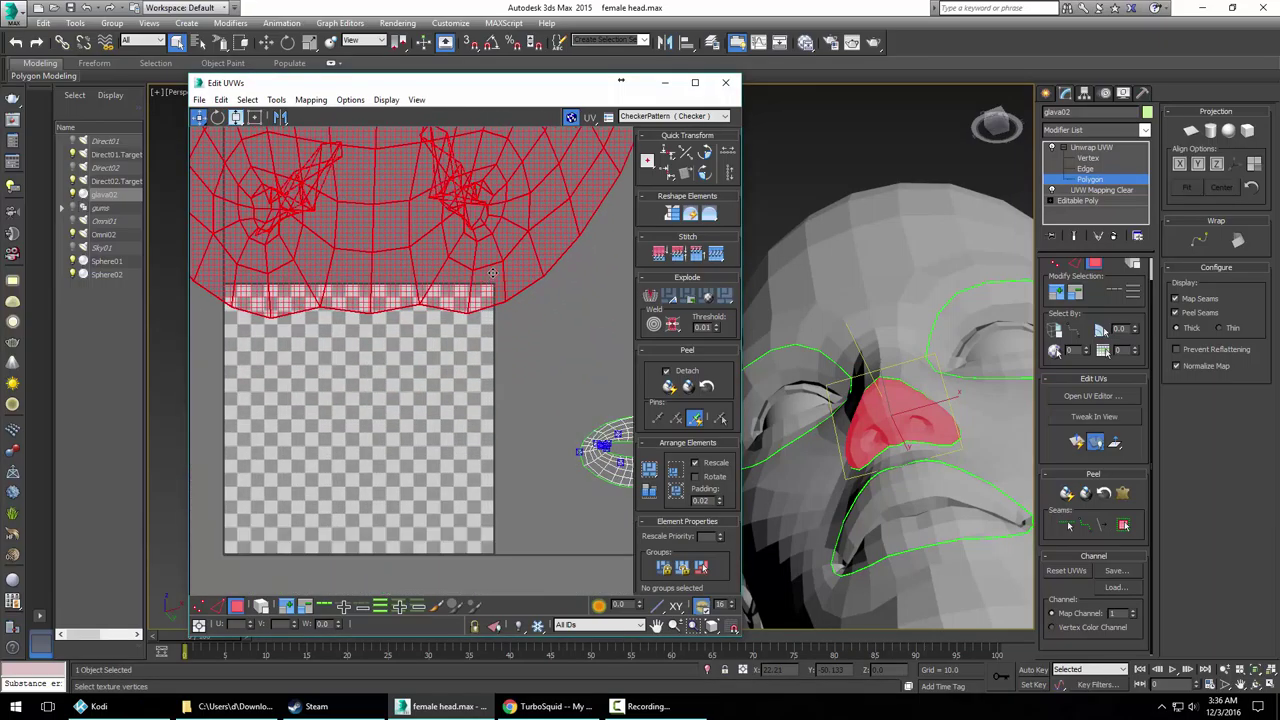
pyautogui.moveTo(492, 272); pyautogui.dragTo(505, 382, button='middle')
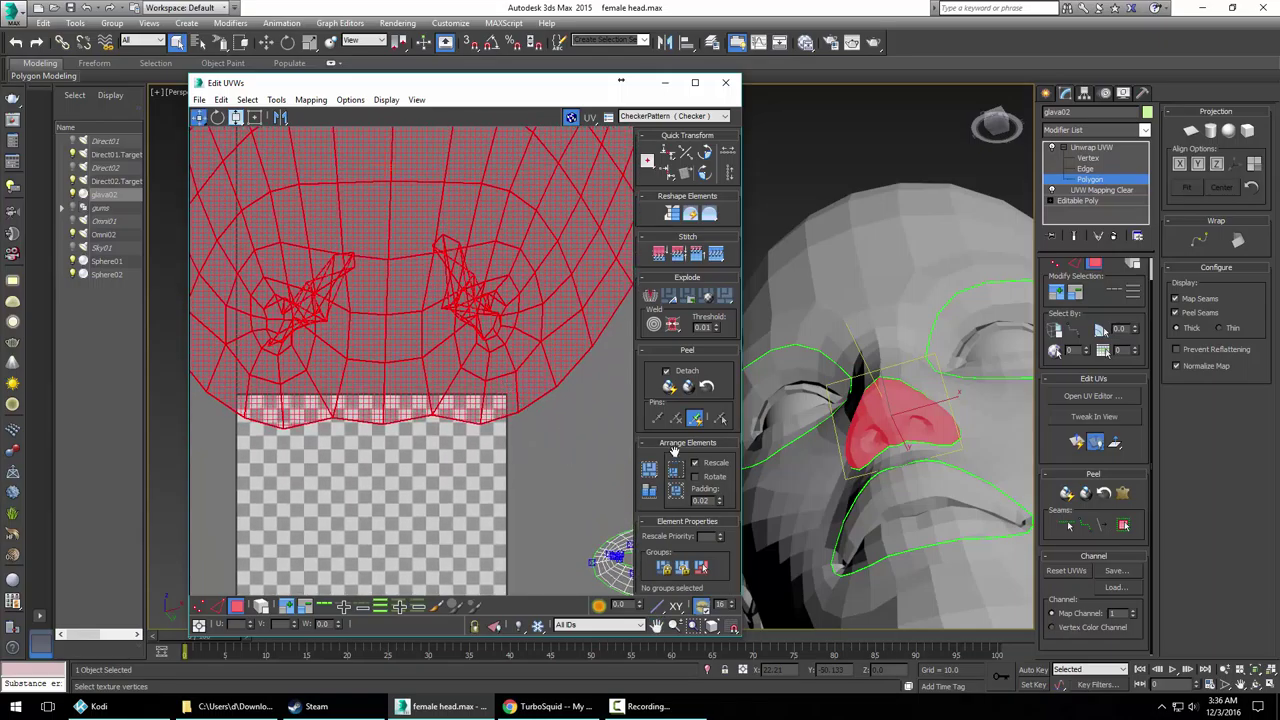
pyautogui.click(688, 386)
pyautogui.scroll(1, 478, 261)
pyautogui.moveTo(478, 261); pyautogui.dragTo(483, 477, button='middle')
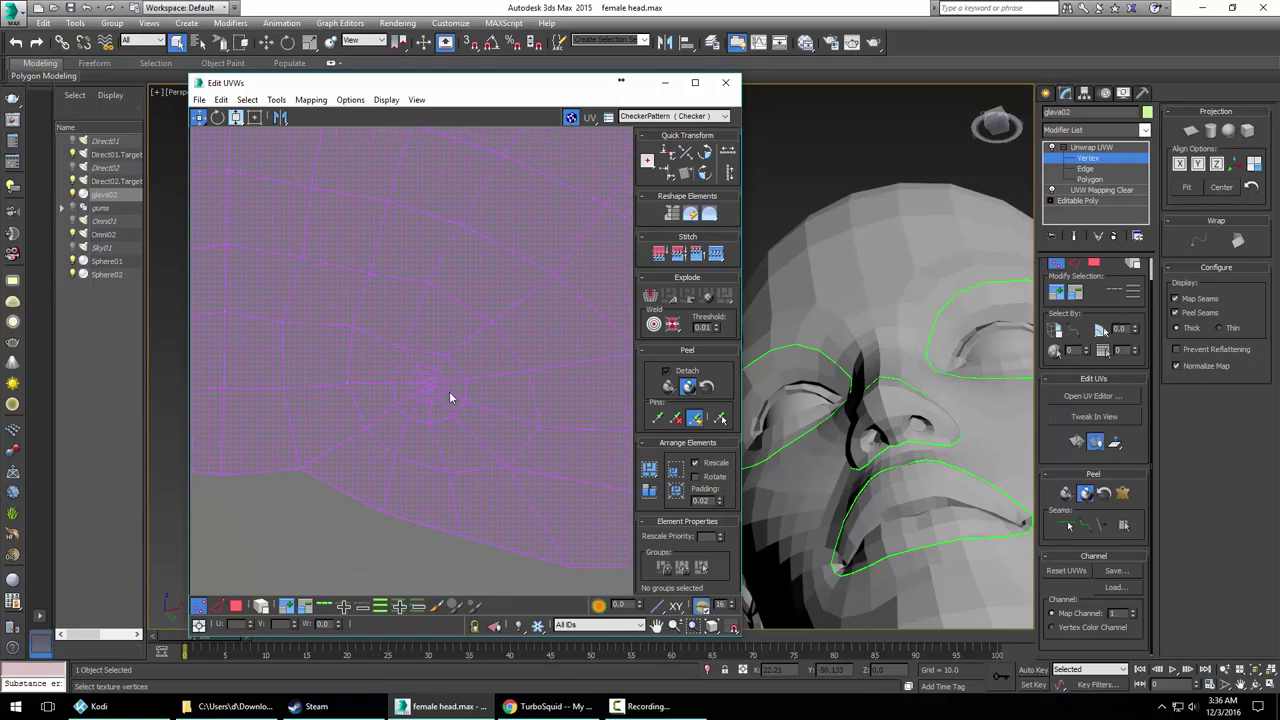
pyautogui.moveTo(435, 387)
pyautogui.mouseDown()
pyautogui.moveTo(444, 399)
pyautogui.moveTo(414, 380)
pyautogui.moveTo(436, 386)
pyautogui.mouseUp()
pyautogui.scroll(-3, 481, 422)
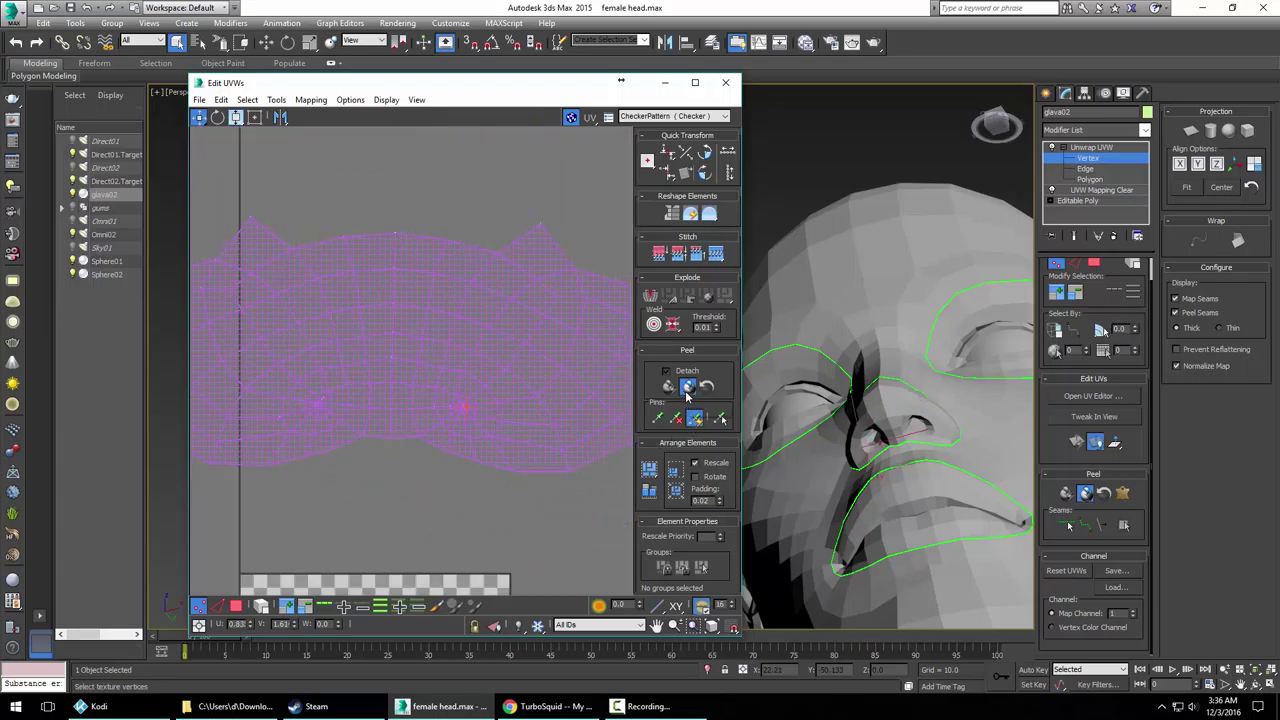
pyautogui.click(686, 392)
# Try peeling a single ear UV island on its own in Peel mode and undo the peel
pyautogui.scroll(-4, 462, 474)
pyautogui.moveTo(489, 466); pyautogui.dragTo(502, 386, button='middle')
pyautogui.moveTo(531, 451); pyautogui.dragTo(487, 377, button='middle')
pyautogui.moveTo(450, 467); pyautogui.dragTo(489, 328, button='middle')
pyautogui.moveTo(478, 438); pyautogui.dragTo(478, 363, button='middle')
pyautogui.click(358, 368)
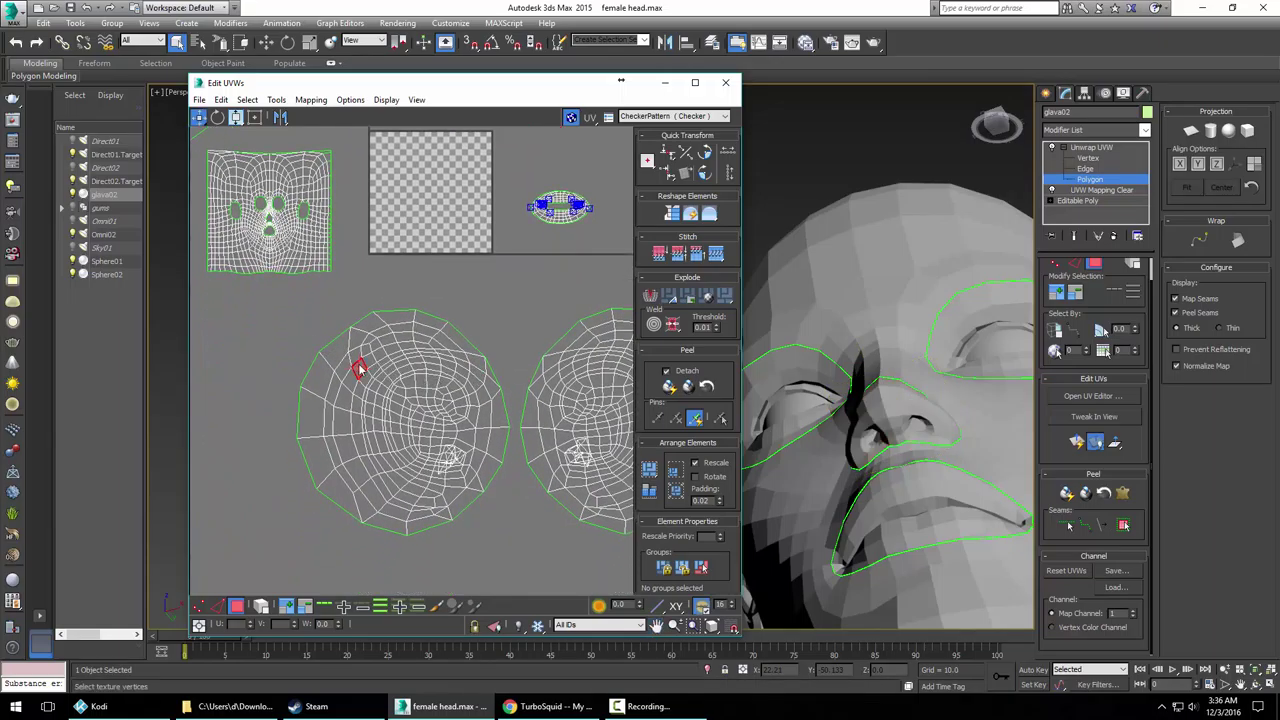
pyautogui.moveTo(514, 576); pyautogui.dragTo(512, 569)
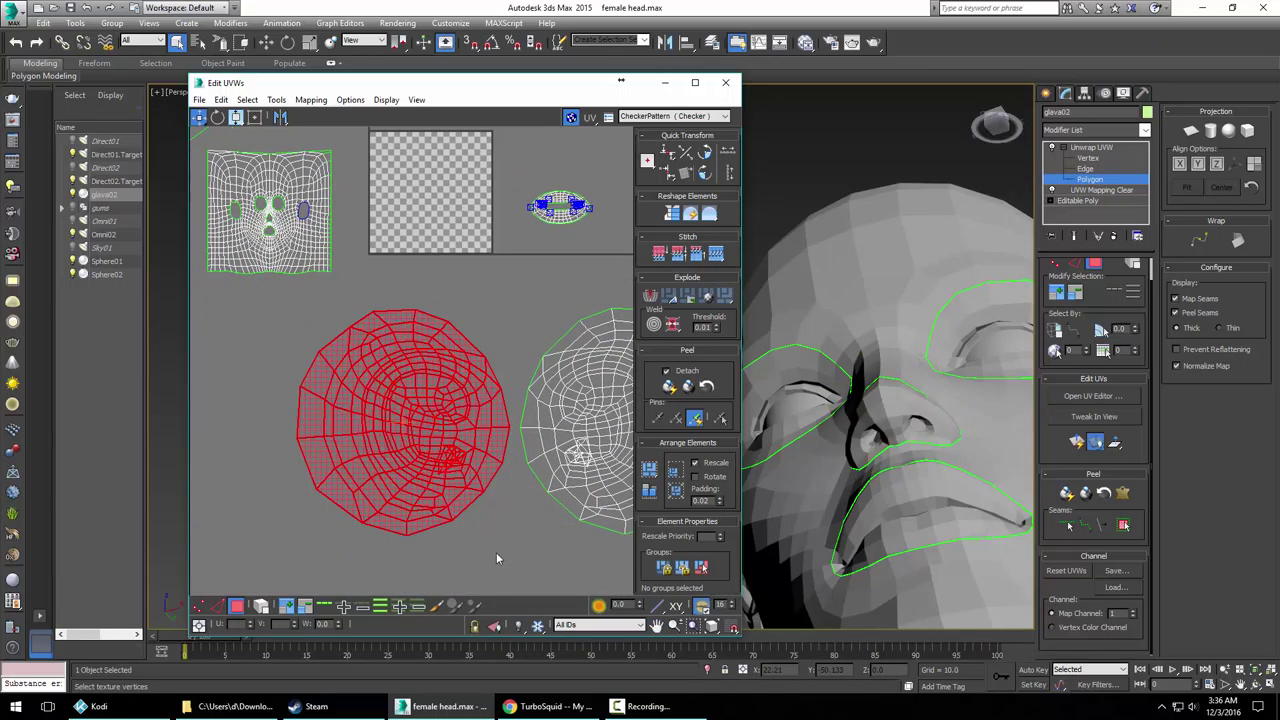
pyautogui.click(687, 388)
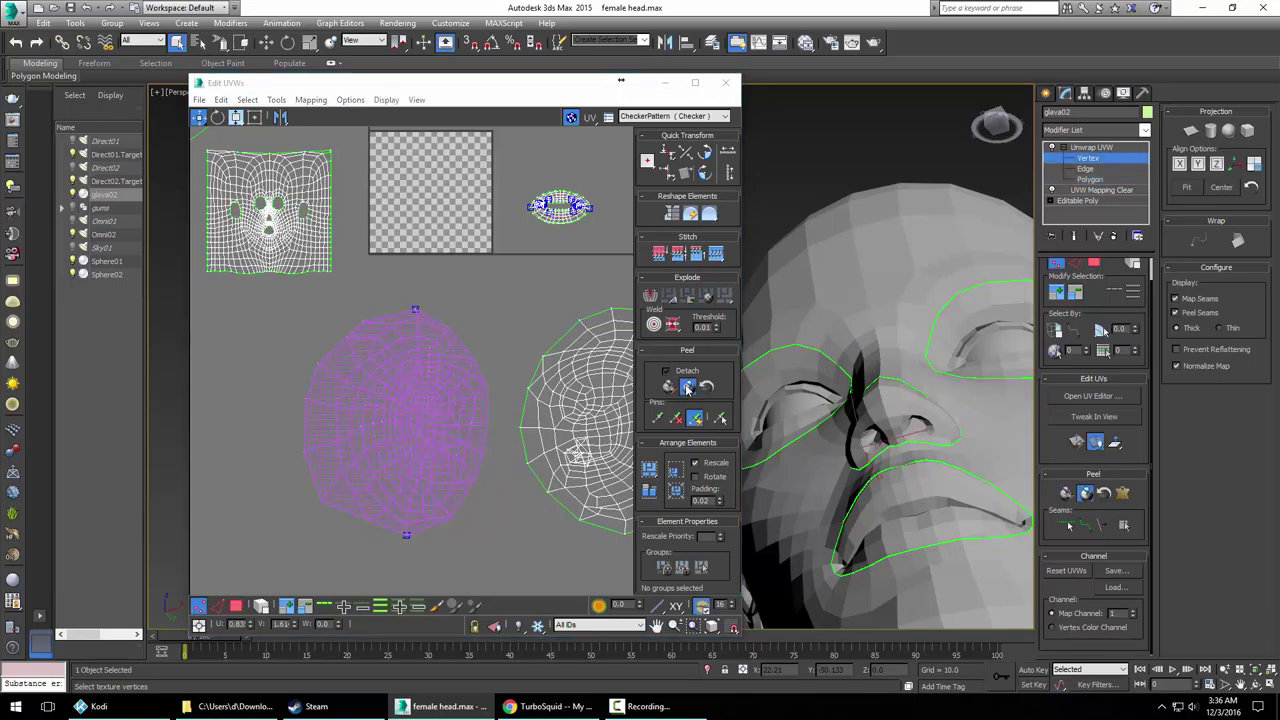
pyautogui.scroll(5, 444, 441)
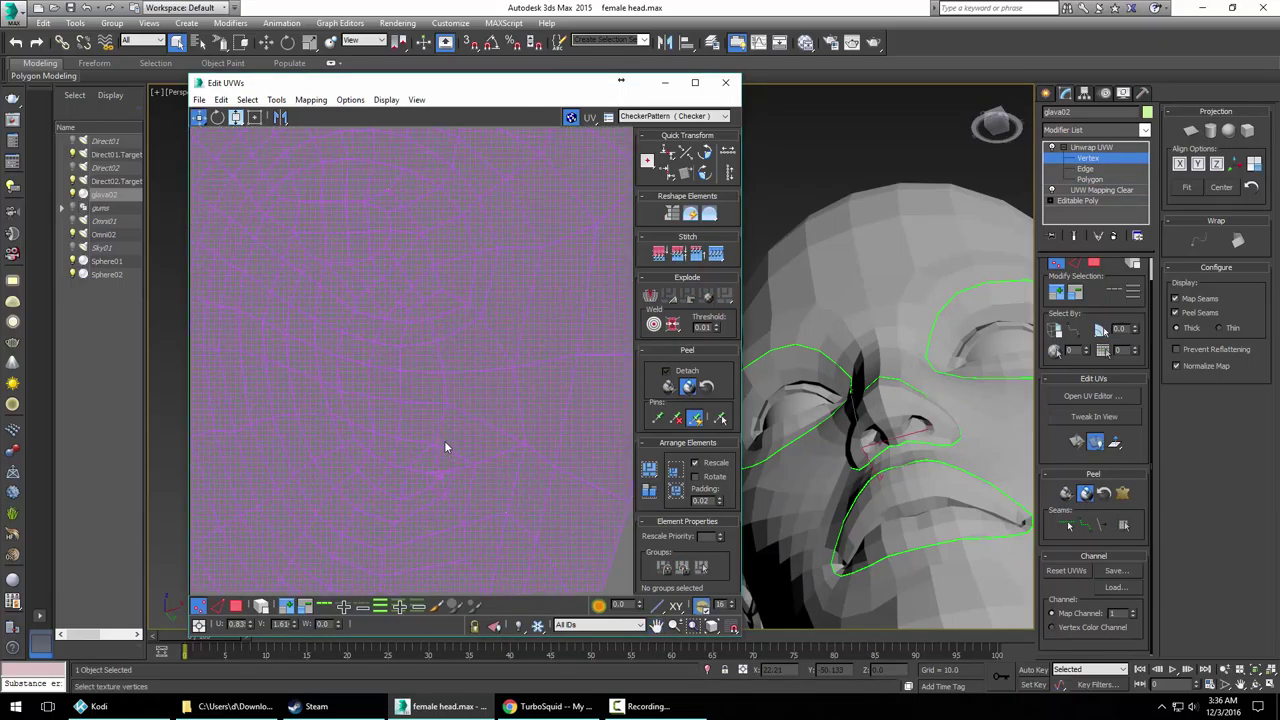
pyautogui.scroll(-5, 448, 481)
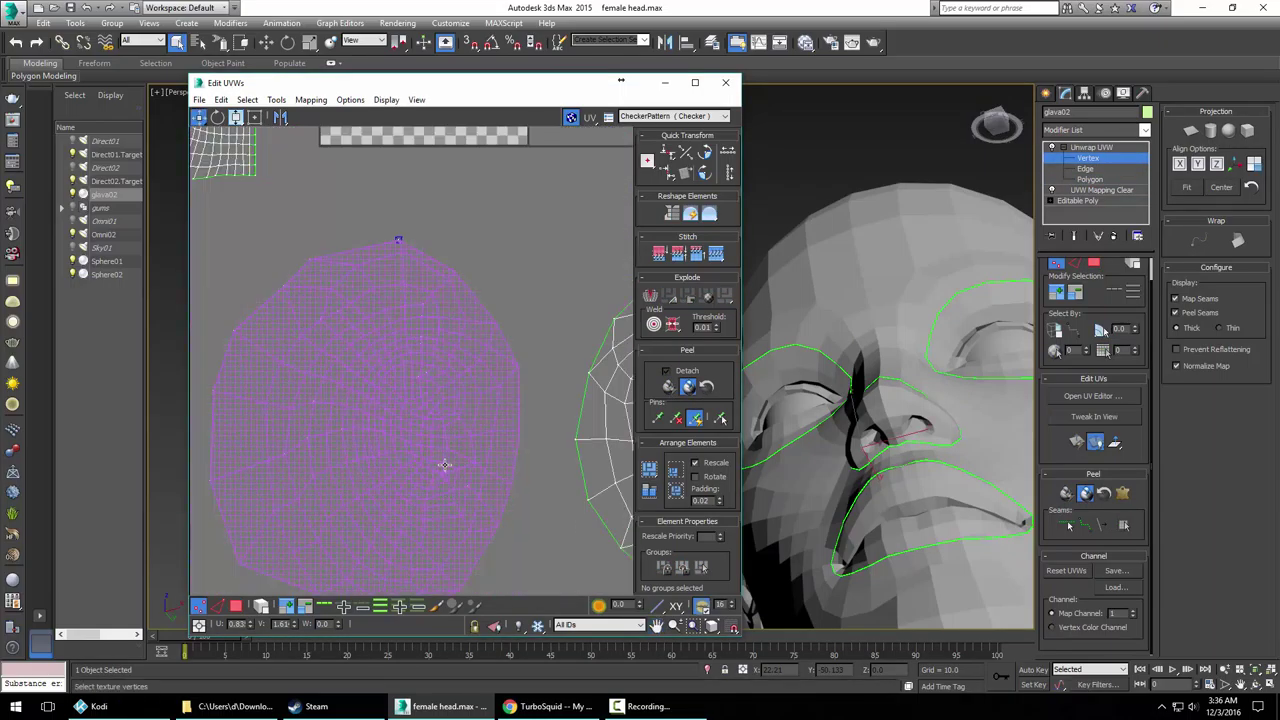
pyautogui.moveTo(443, 463); pyautogui.dragTo(337, 409, button='middle')
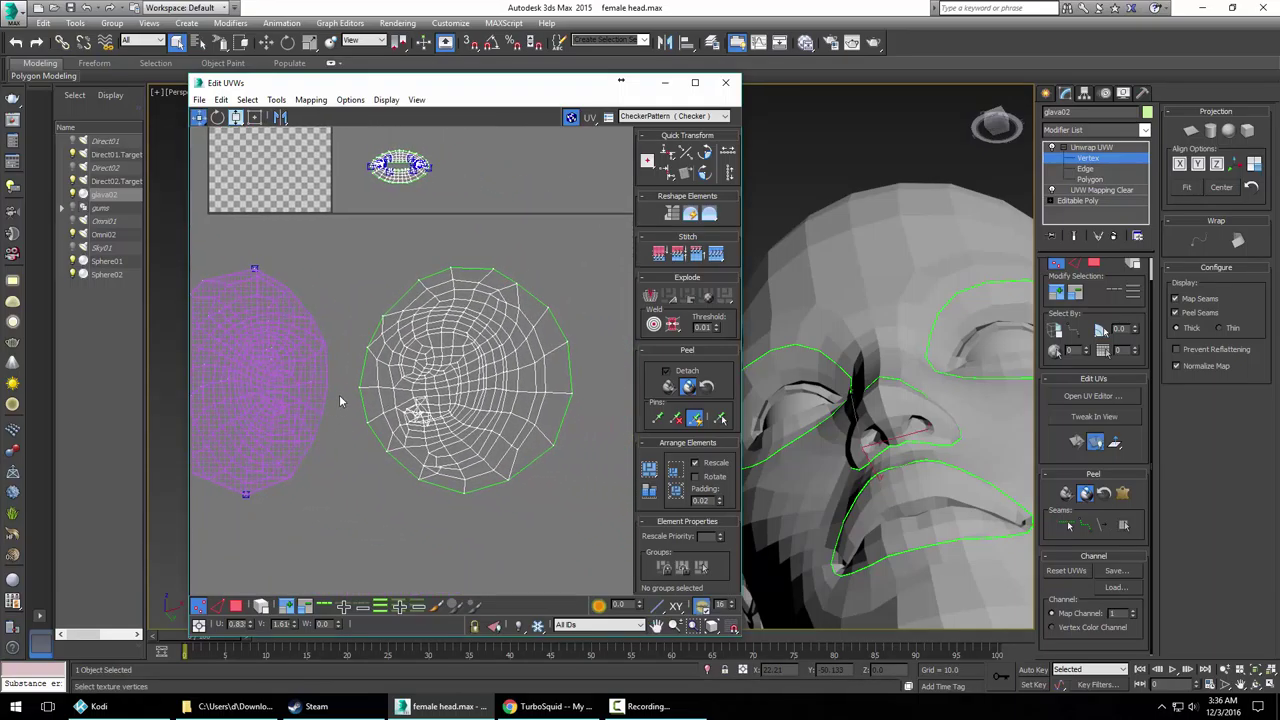
pyautogui.hotkey('ctrl', 'z')
# Switch the UV editor to Polygon selection and select both ear UV islands below the checker tile
pyautogui.scroll(-3, 414, 417)
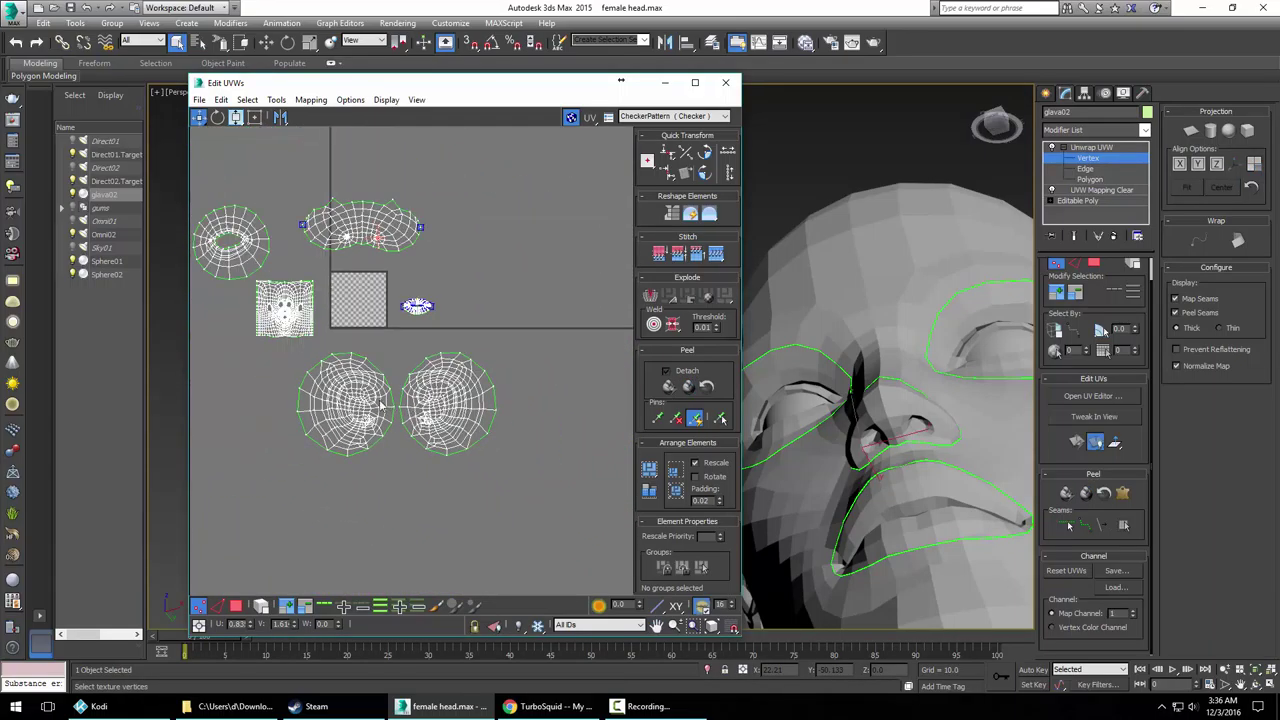
pyautogui.moveTo(277, 346); pyautogui.dragTo(573, 487)
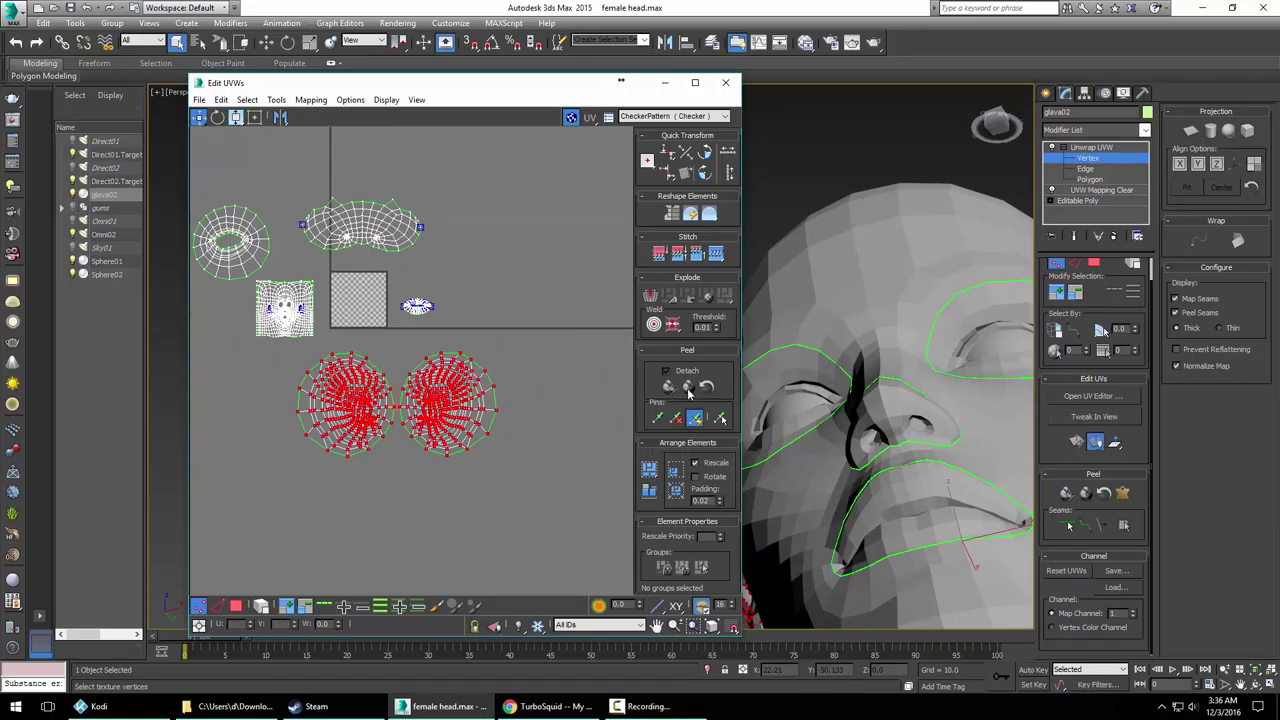
pyautogui.click(532, 460)
pyautogui.rightClick(470, 398)
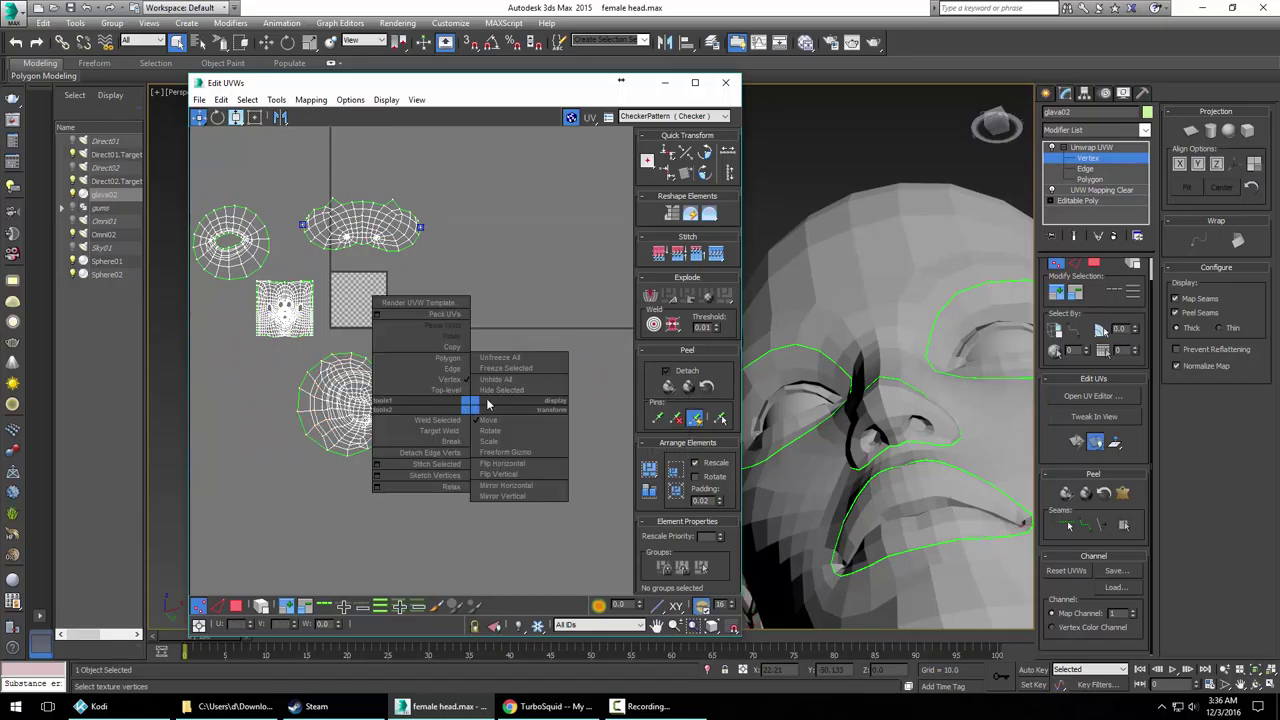
pyautogui.click(445, 360)
pyautogui.rightClick(450, 368)
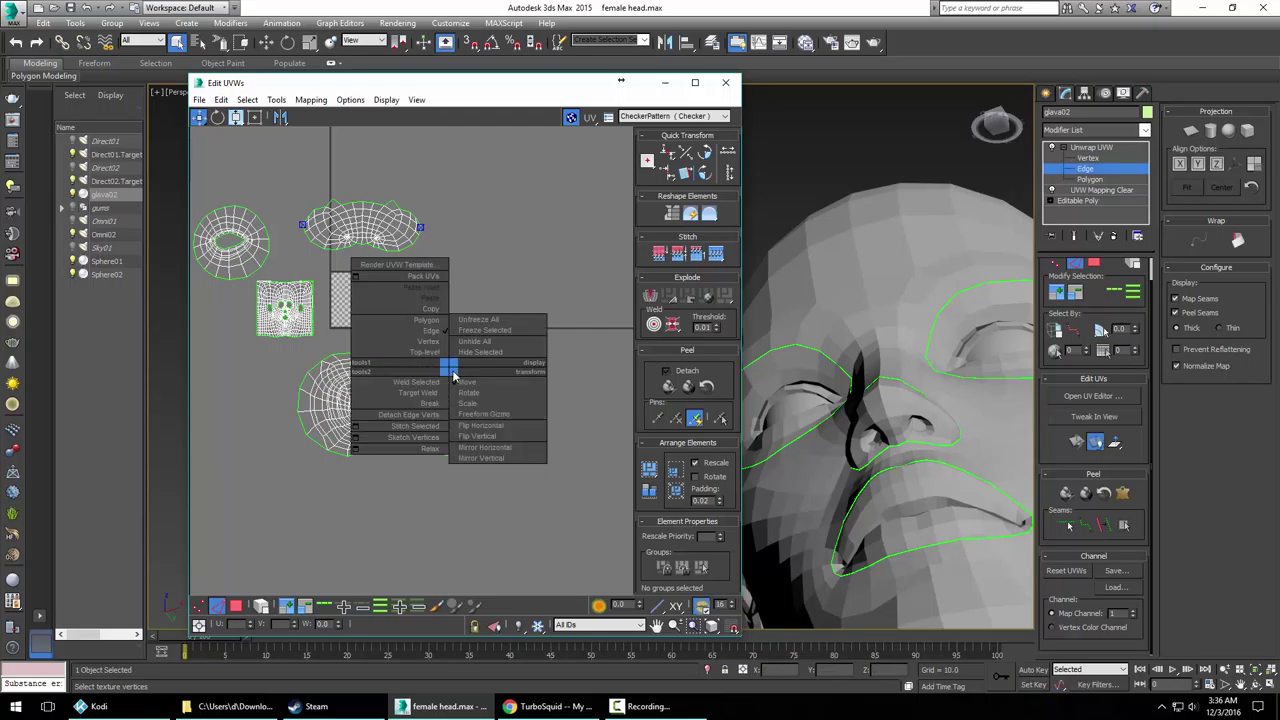
pyautogui.click(427, 320)
pyautogui.moveTo(294, 354); pyautogui.dragTo(294, 354)
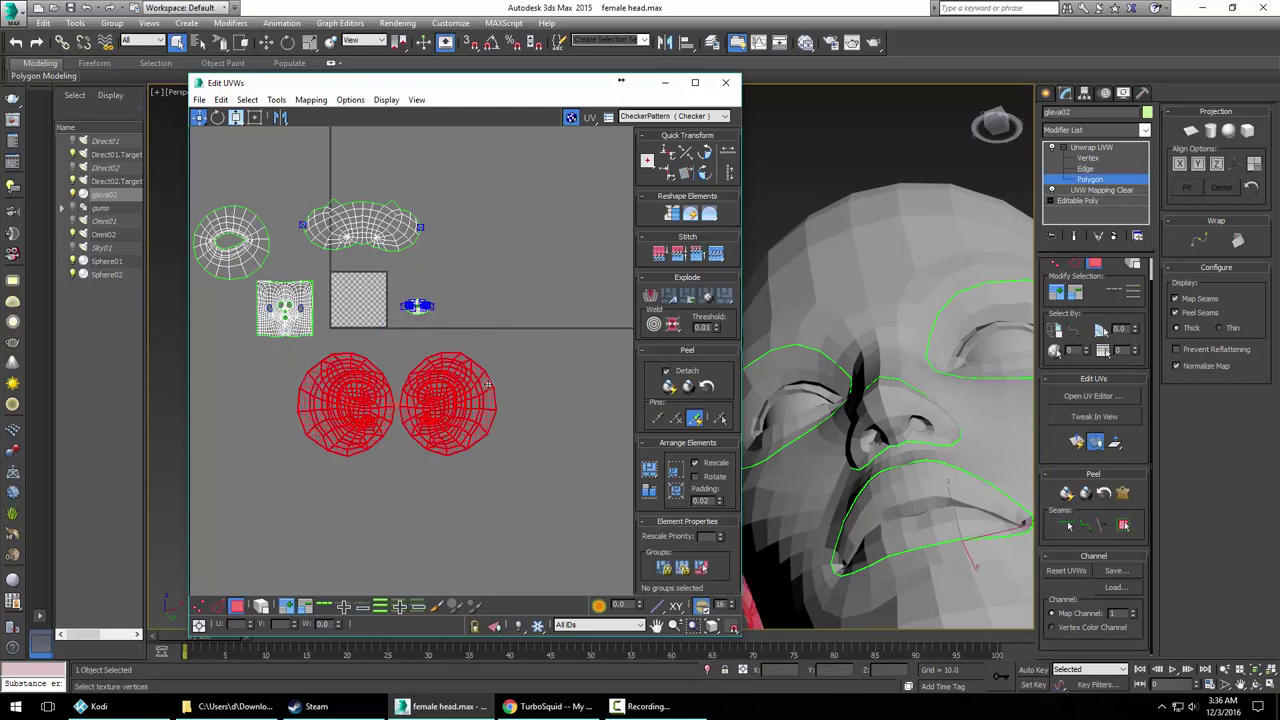
# Peel both ear UV islands together in Peel mode, leave the mode and clear the selection
pyautogui.click(688, 386)
pyautogui.scroll(5, 490, 440)
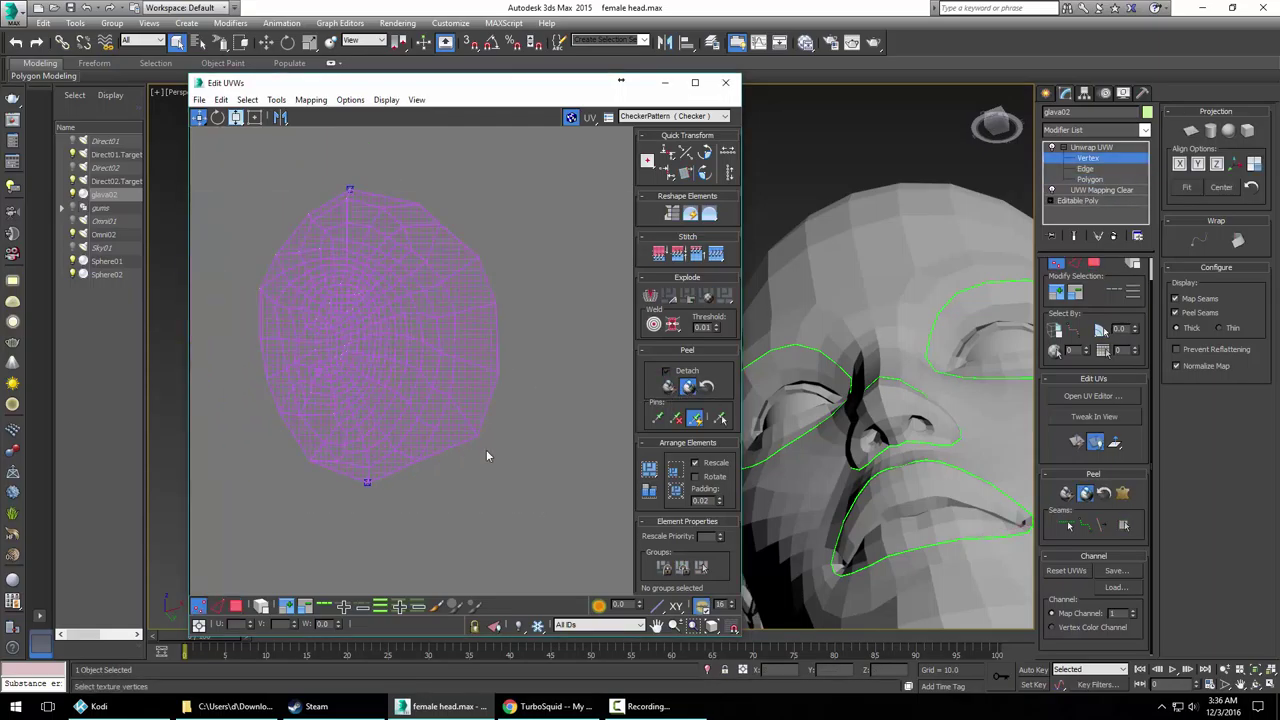
pyautogui.scroll(-2, 449, 443)
pyautogui.click(688, 386)
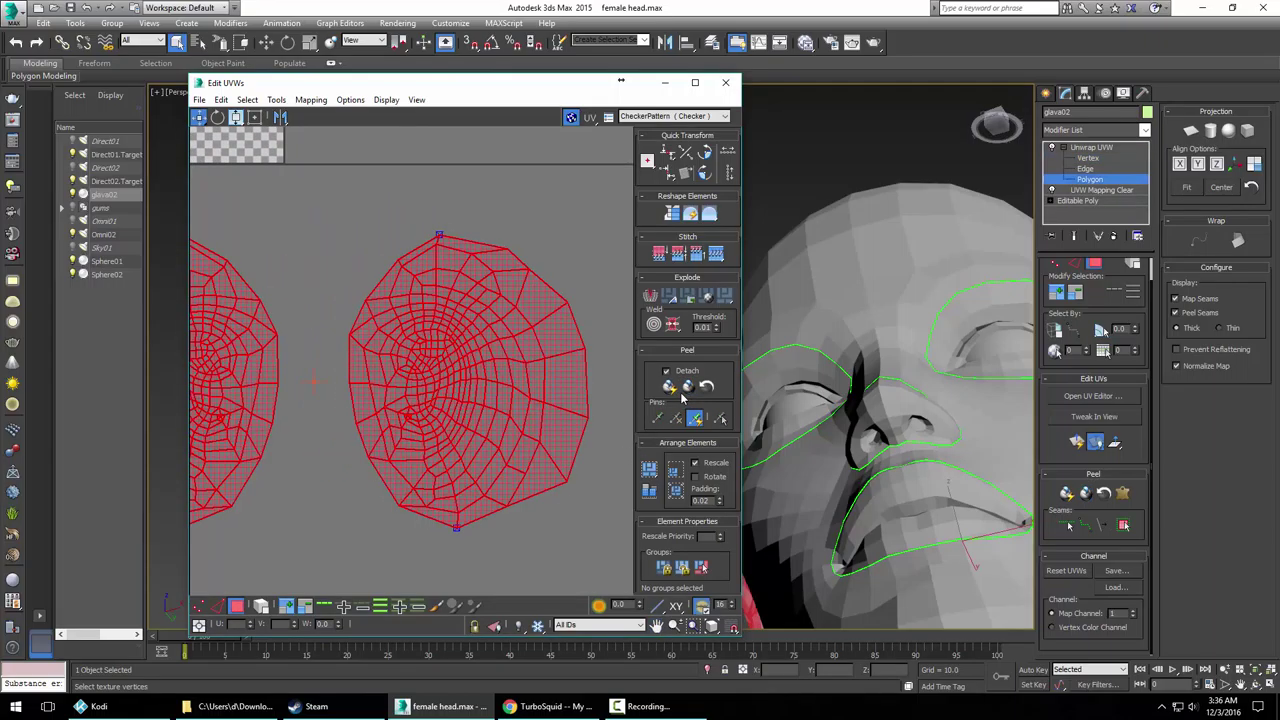
pyautogui.click(350, 471)
# Examine the tightly packed polygons inside the peeled ear UV island and compare the two ear islands
pyautogui.scroll(4, 363, 488)
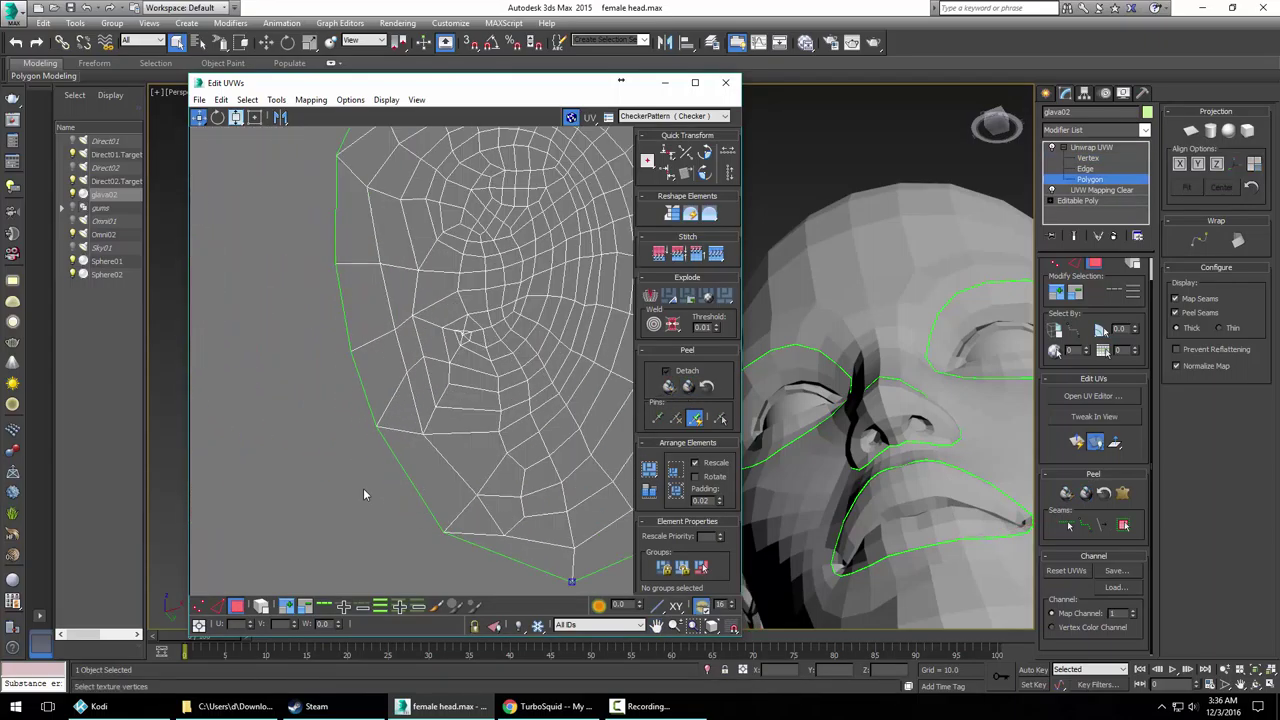
pyautogui.scroll(3, 438, 390)
pyautogui.moveTo(491, 382); pyautogui.dragTo(449, 568, button='middle')
pyautogui.scroll(5, 449, 565)
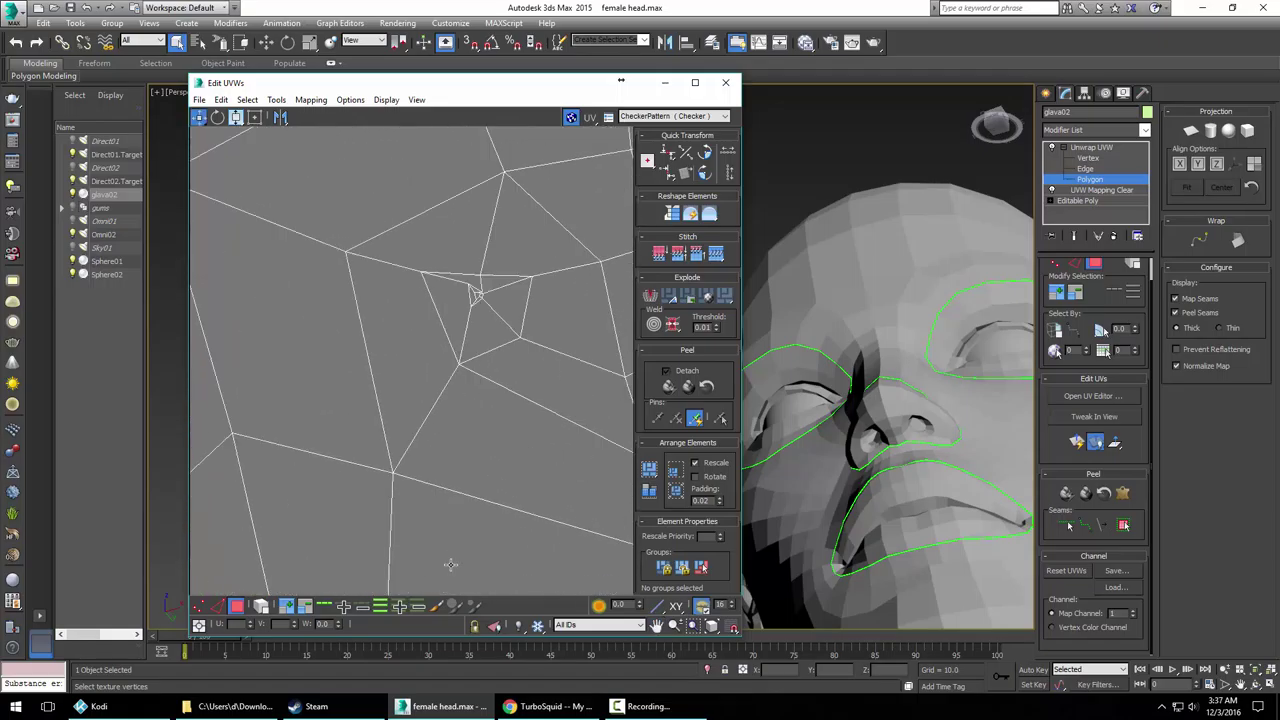
pyautogui.moveTo(469, 326); pyautogui.dragTo(471, 530, button='middle')
pyautogui.scroll(1, 472, 521)
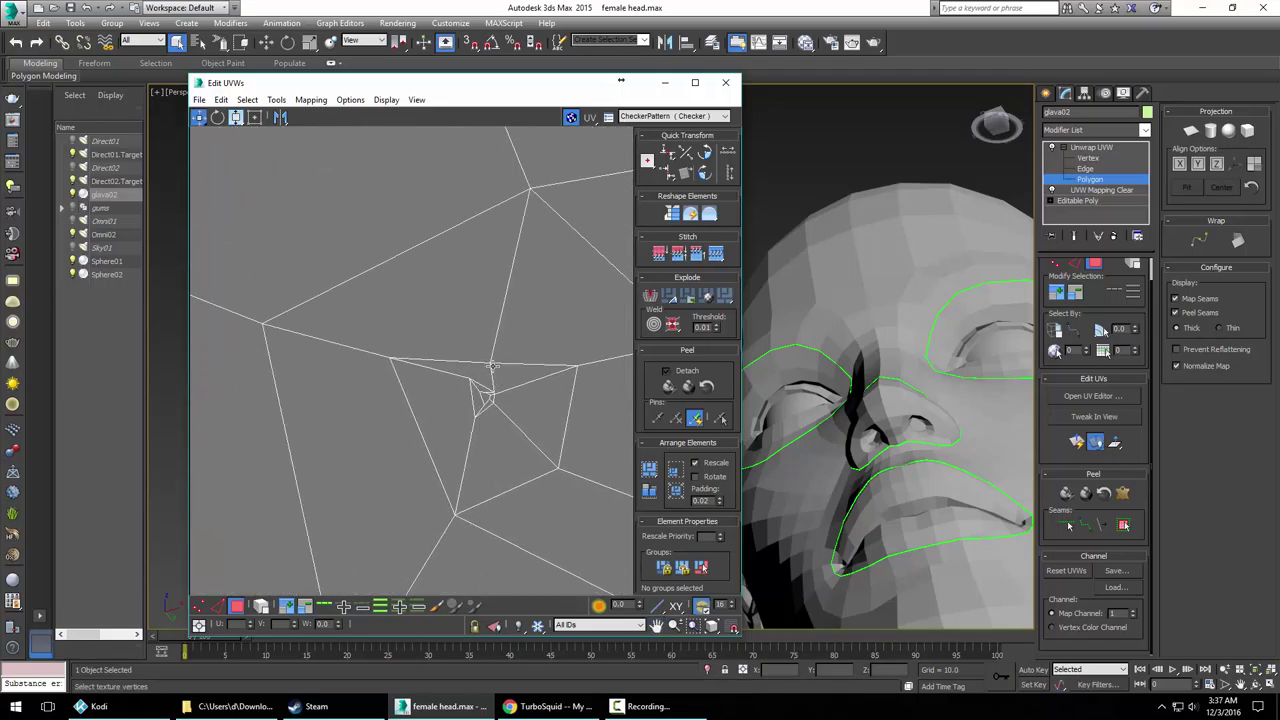
pyautogui.moveTo(491, 366); pyautogui.dragTo(514, 421)
pyautogui.scroll(-8, 514, 421)
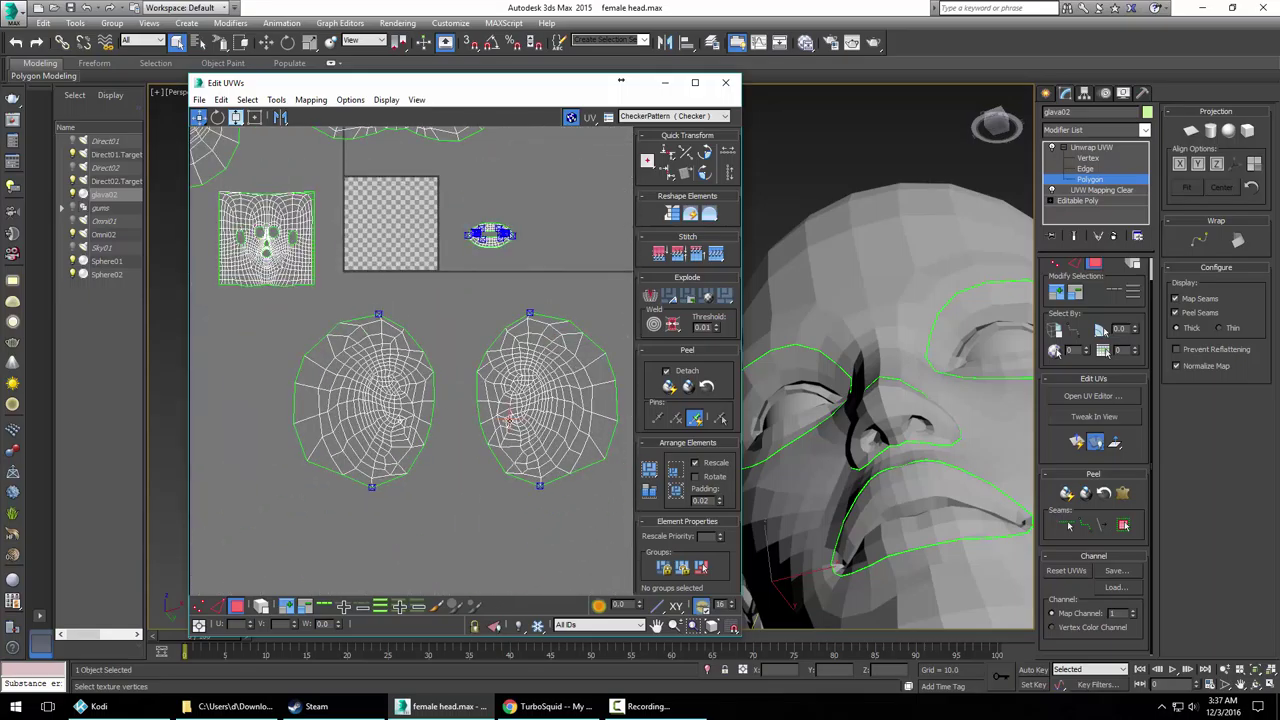
pyautogui.moveTo(459, 398); pyautogui.dragTo(511, 465, button='middle')
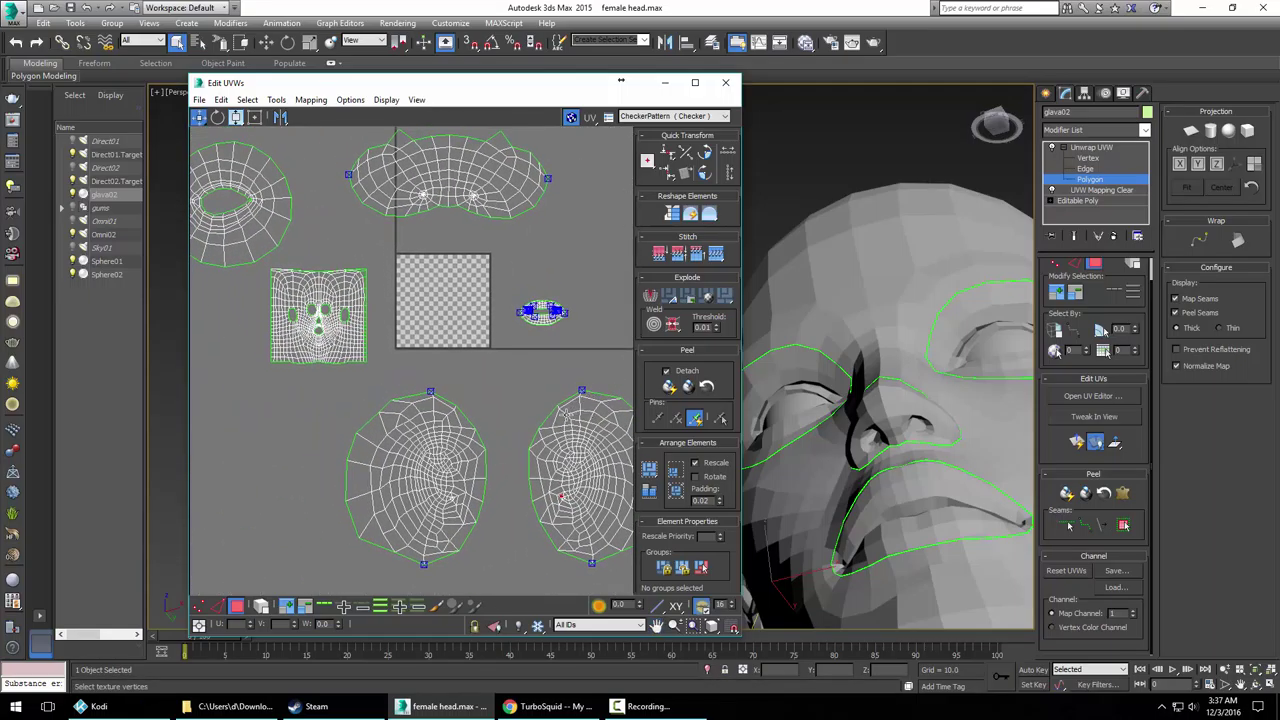
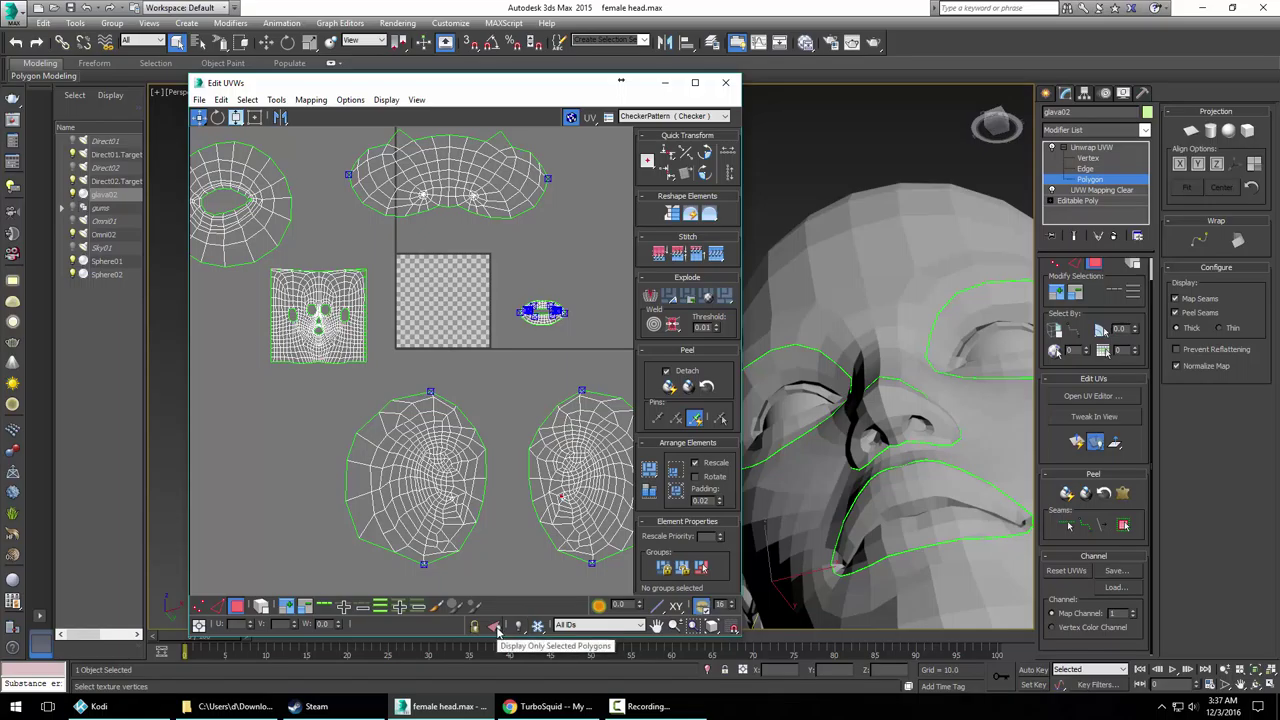
pyautogui.click(496, 627)
pyautogui.click(496, 627)
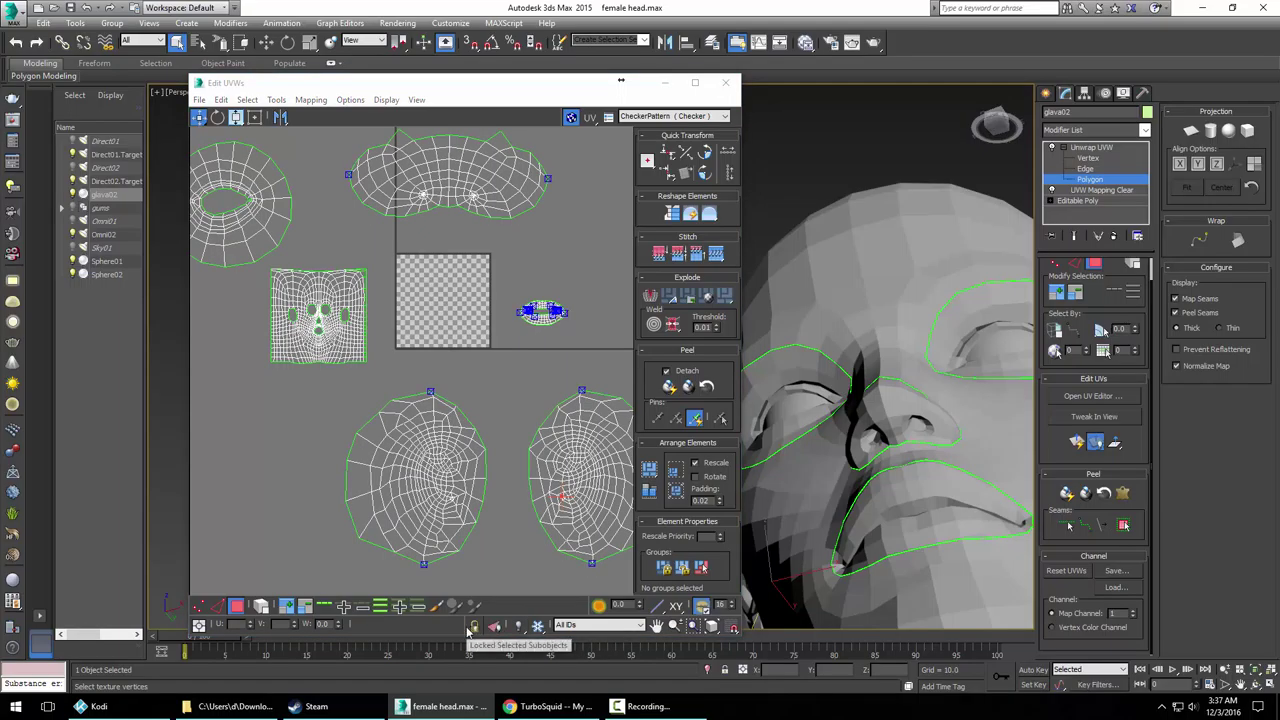
pyautogui.click(521, 629)
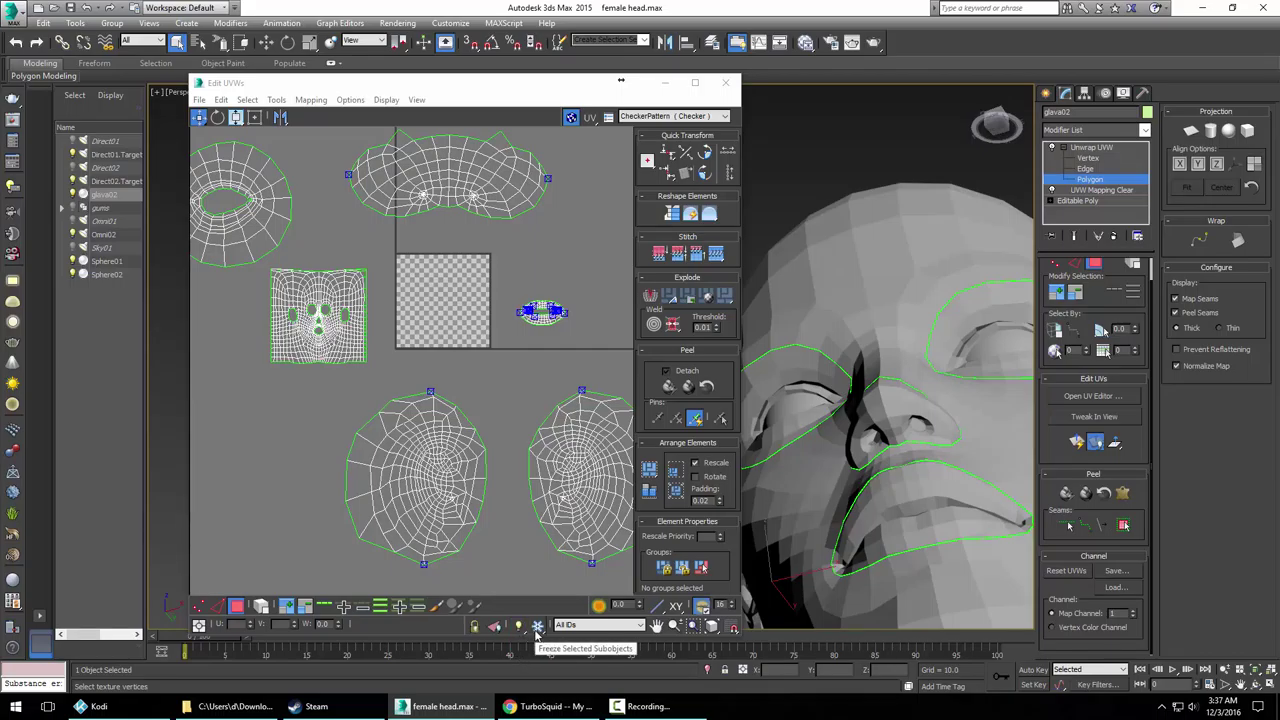
pyautogui.click(563, 630)
pyautogui.click(563, 630)
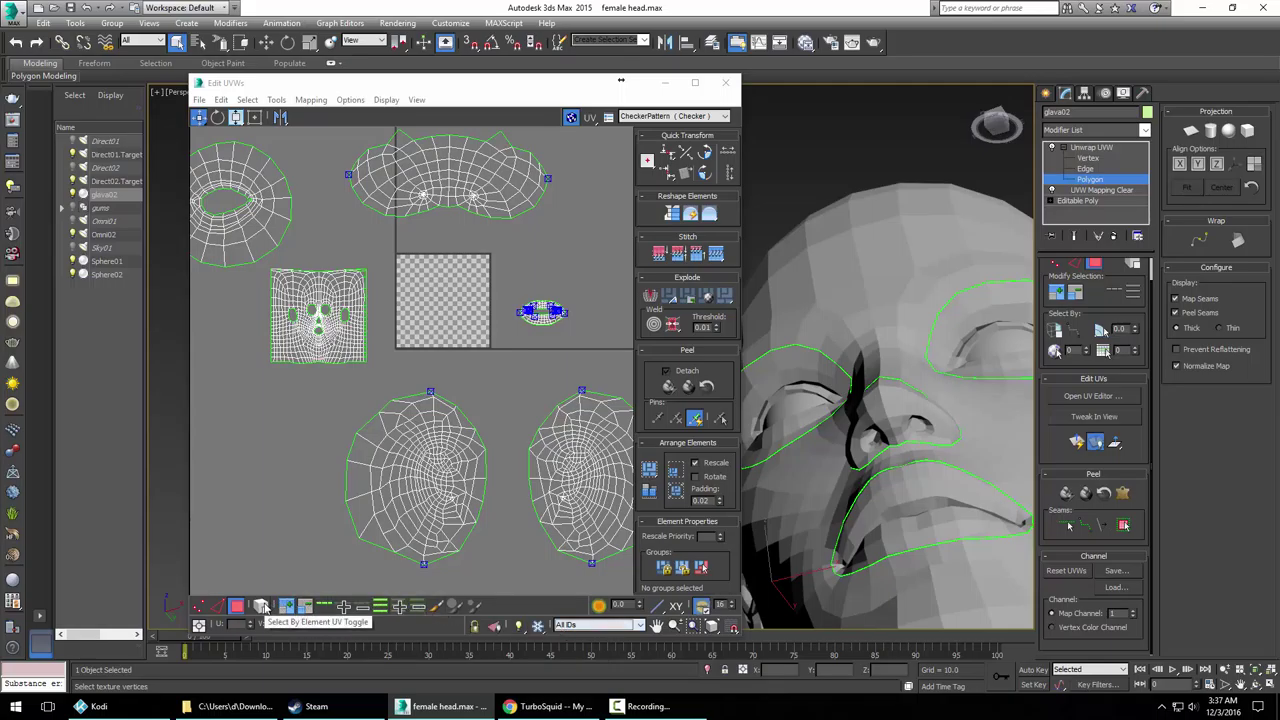
pyautogui.click(220, 607)
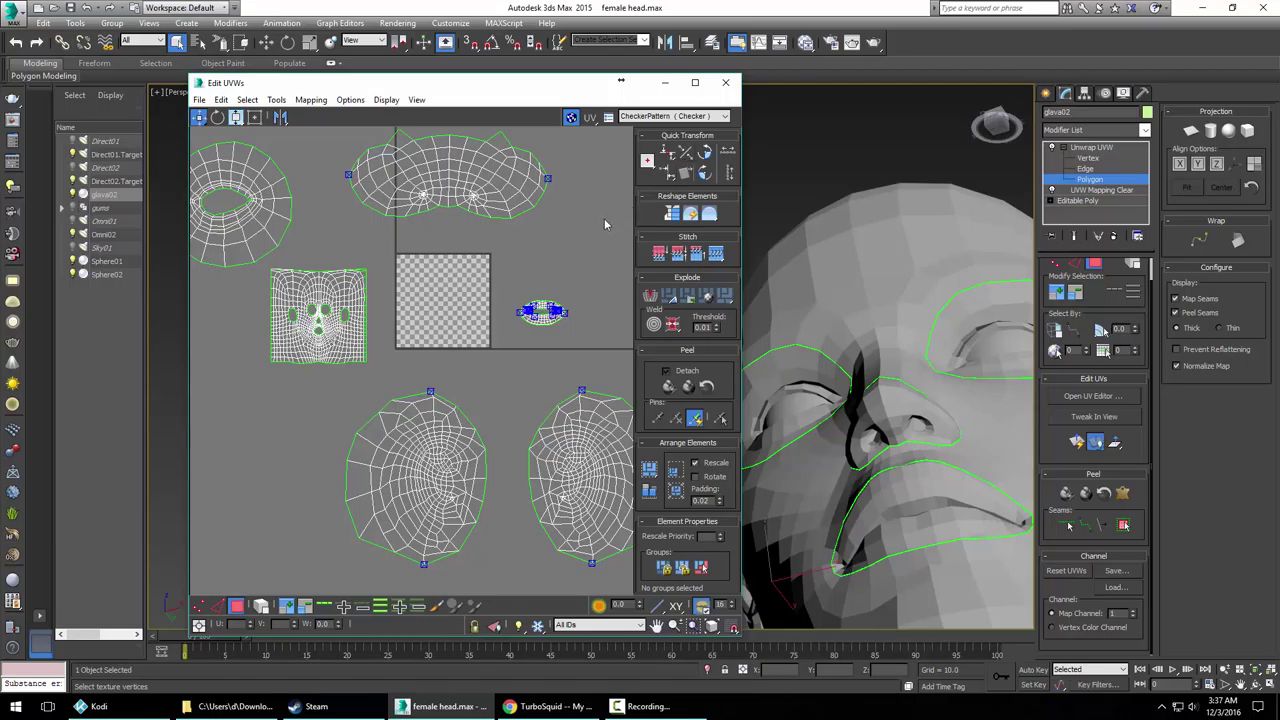
# Maximize the Edit UVWs window and frame the eye islands, the face island and the checker tile
pyautogui.scroll(-2, 605, 220)
pyautogui.moveTo(531, 240); pyautogui.dragTo(562, 296, button='middle')
pyautogui.scroll(2, 561, 296)
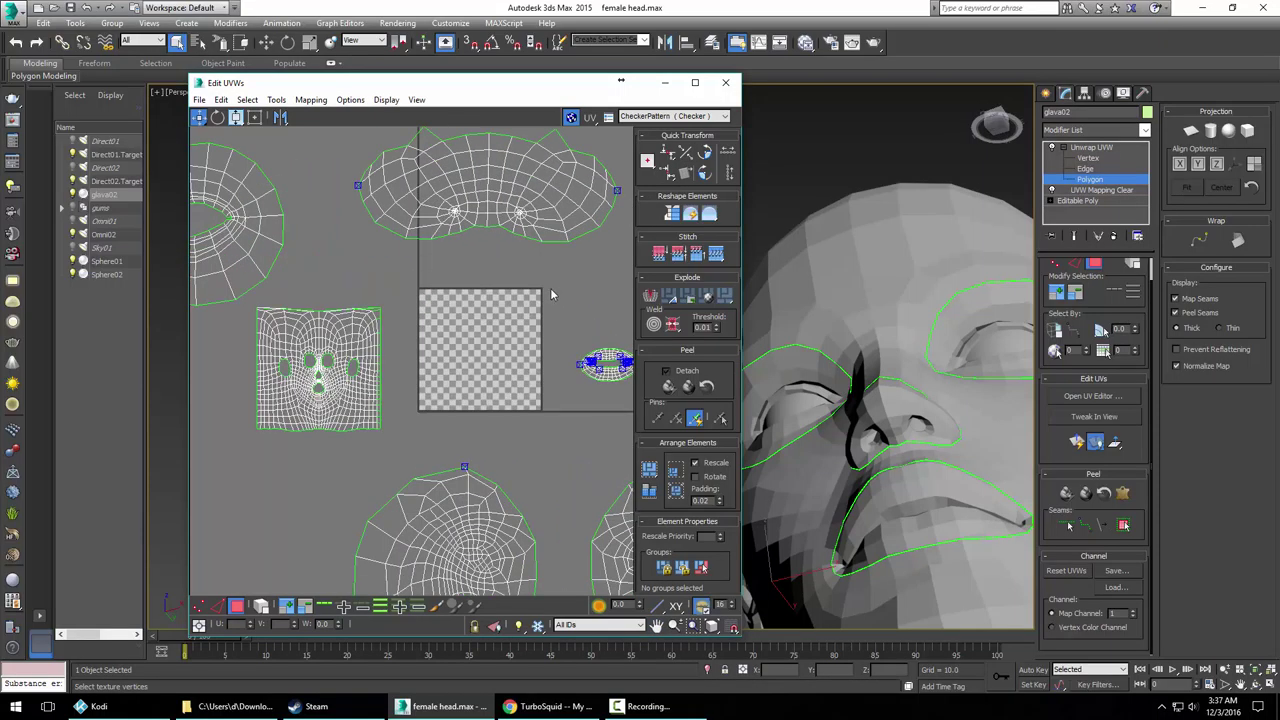
pyautogui.click(695, 83)
pyautogui.moveTo(421, 194); pyautogui.dragTo(594, 274, button='middle')
pyautogui.scroll(2, 594, 275)
pyautogui.moveTo(659, 313); pyautogui.dragTo(668, 220, button='middle')
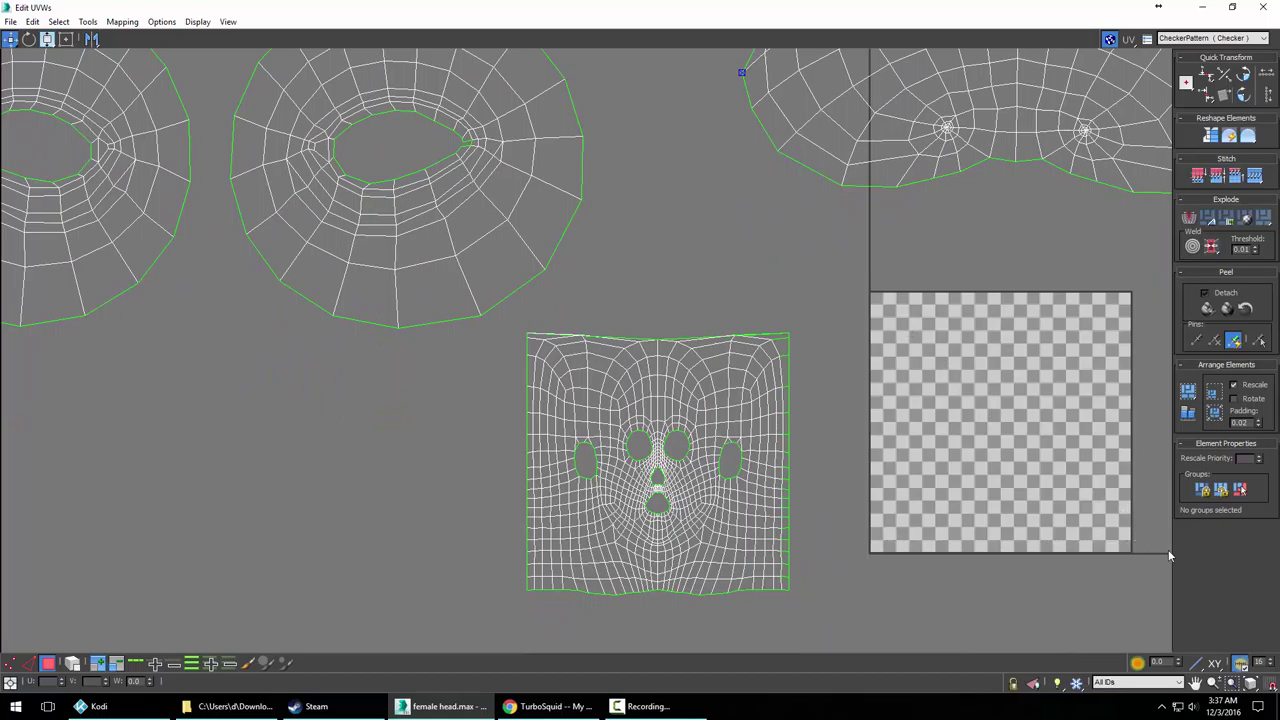
# Examine the eye, nose, mouth and ear openings of the face UV island and its position among the other islands
pyautogui.rightClick(1068, 490)
pyautogui.click(1042, 438)
pyautogui.moveTo(1153, 553); pyautogui.dragTo(1152, 551)
pyautogui.scroll(3, 735, 385)
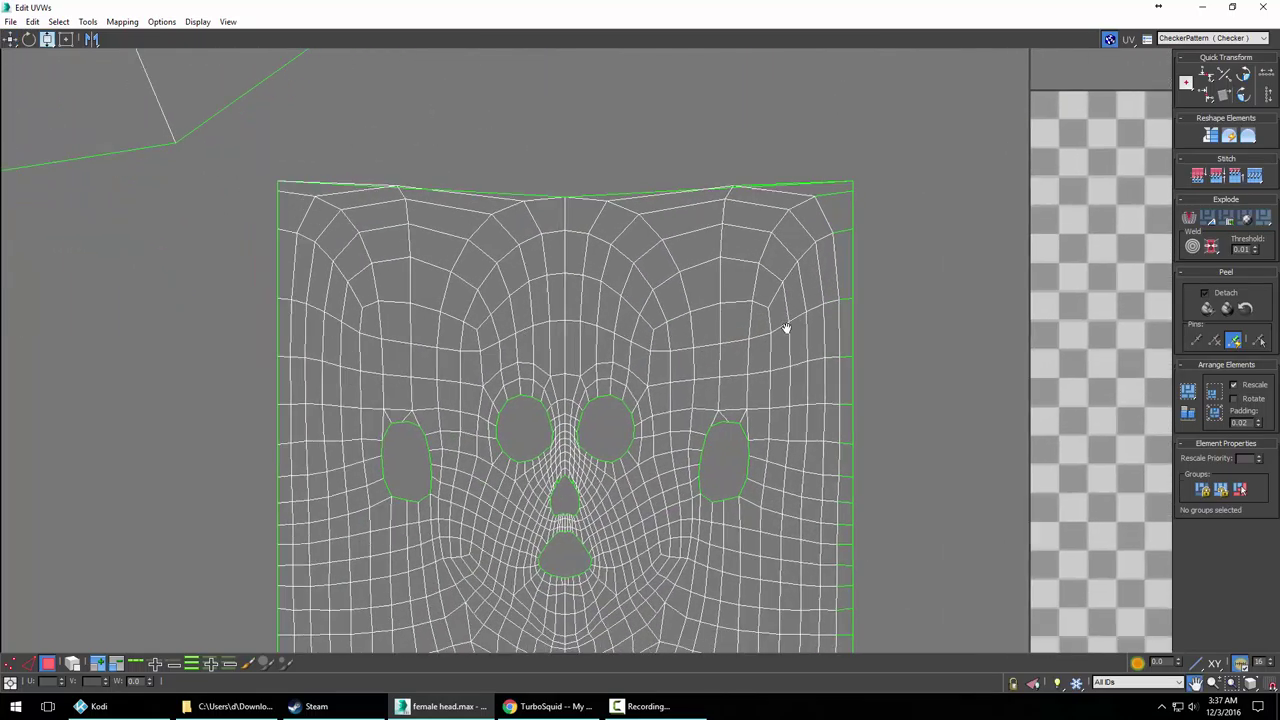
pyautogui.moveTo(786, 328); pyautogui.dragTo(849, 254, button='middle')
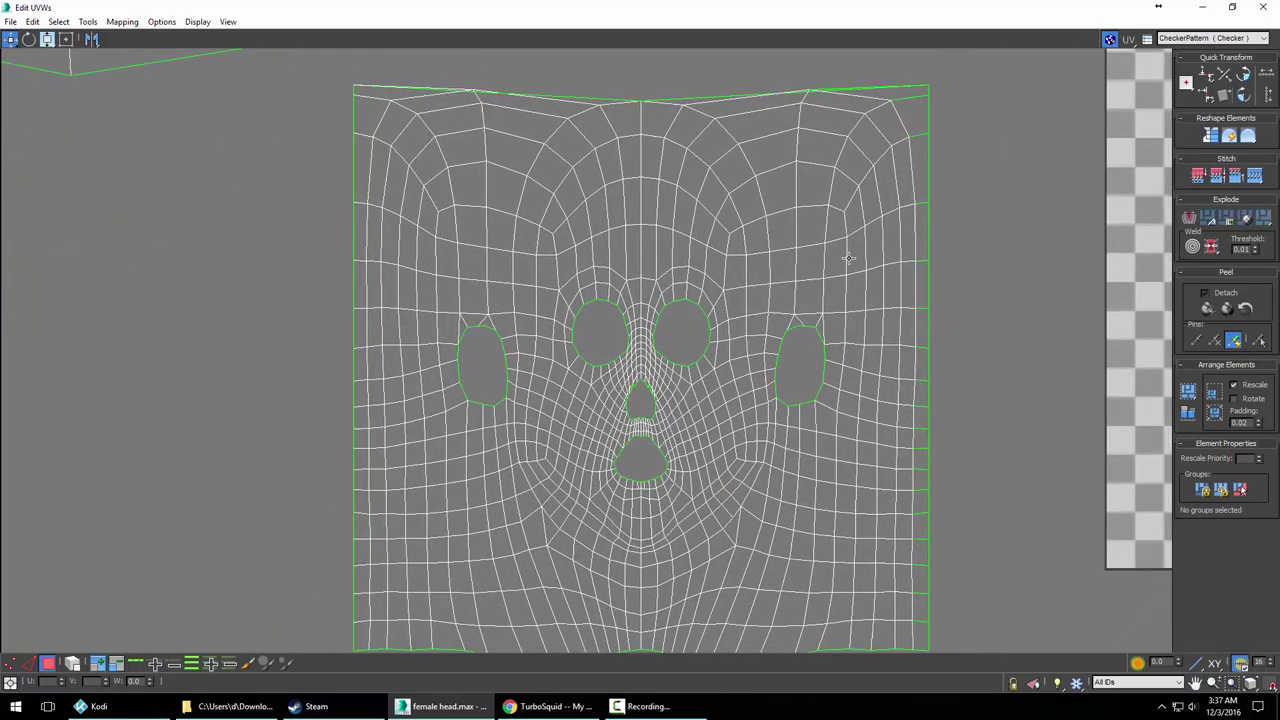
pyautogui.scroll(4, 848, 258)
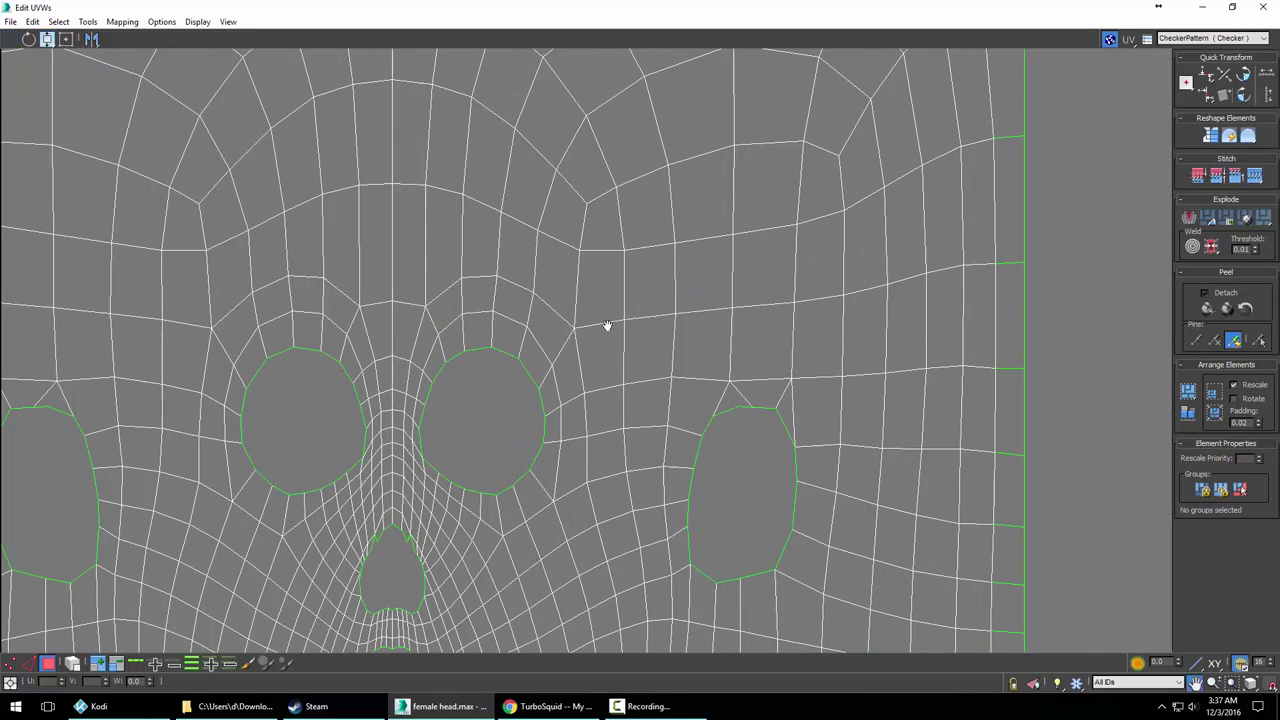
pyautogui.moveTo(606, 323); pyautogui.dragTo(756, 307, button='middle')
pyautogui.scroll(-2, 503, 394)
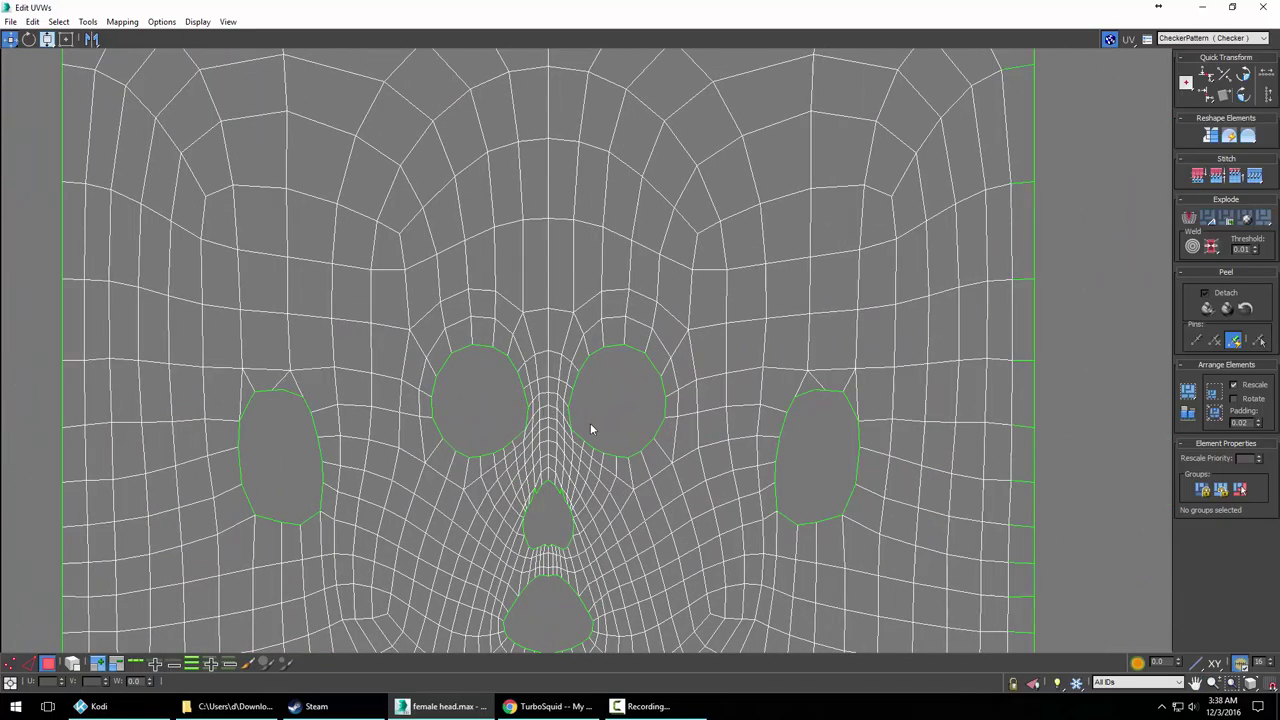
pyautogui.scroll(-8, 616, 436)
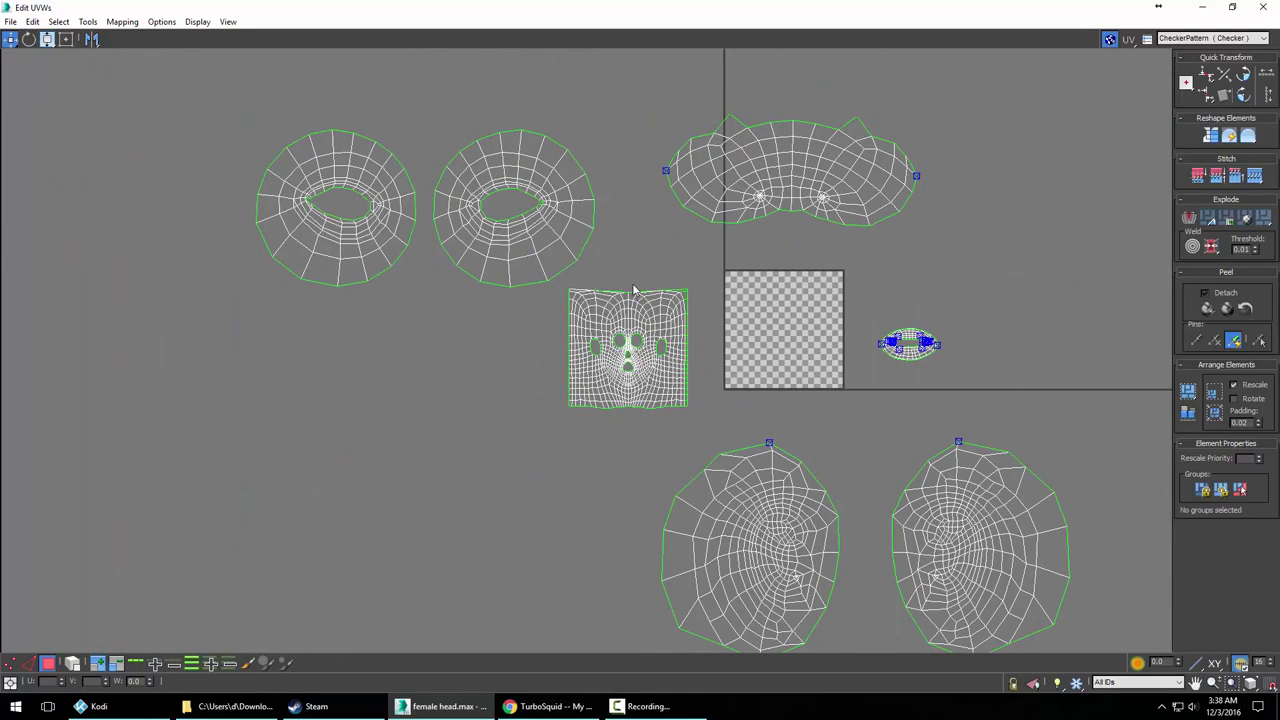
# Switch to Vertex selection and select the outermost rim vertex of the eye UV island nearest the face island
pyautogui.scroll(2, 631, 294)
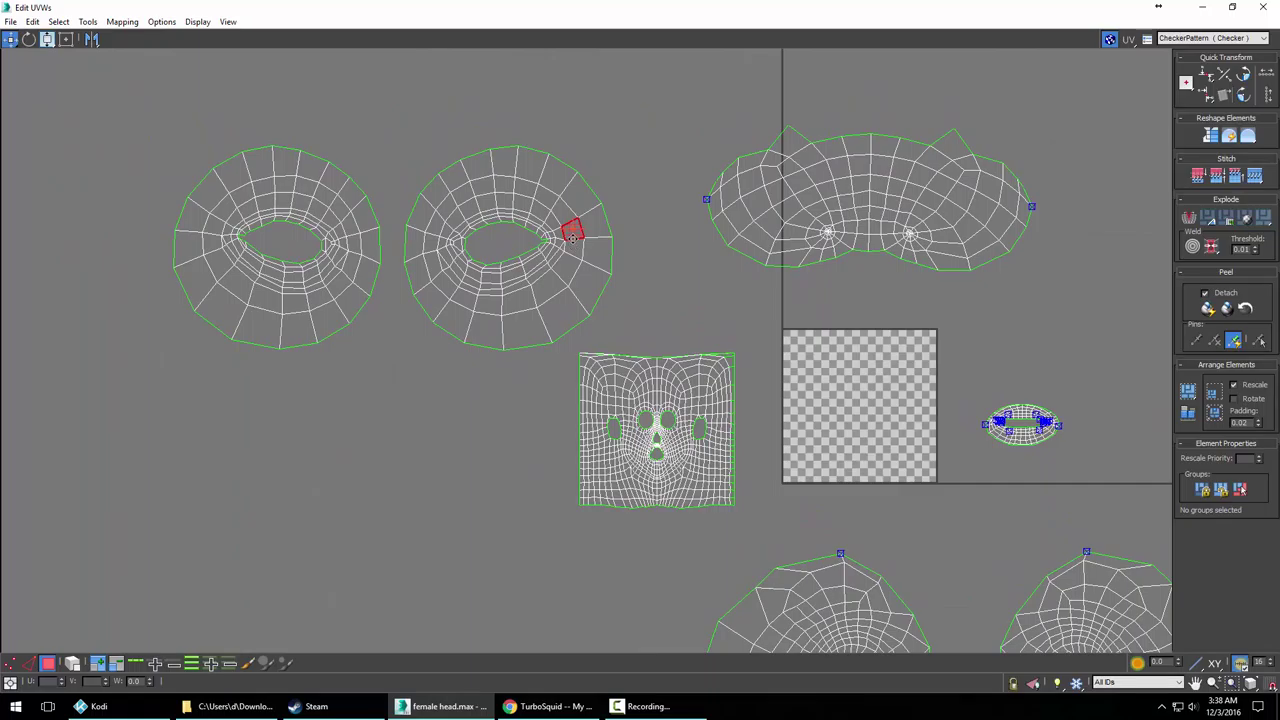
pyautogui.click(608, 241)
pyautogui.rightClick(608, 241)
pyautogui.click(590, 198)
pyautogui.rightClick(597, 213)
pyautogui.click(580, 188)
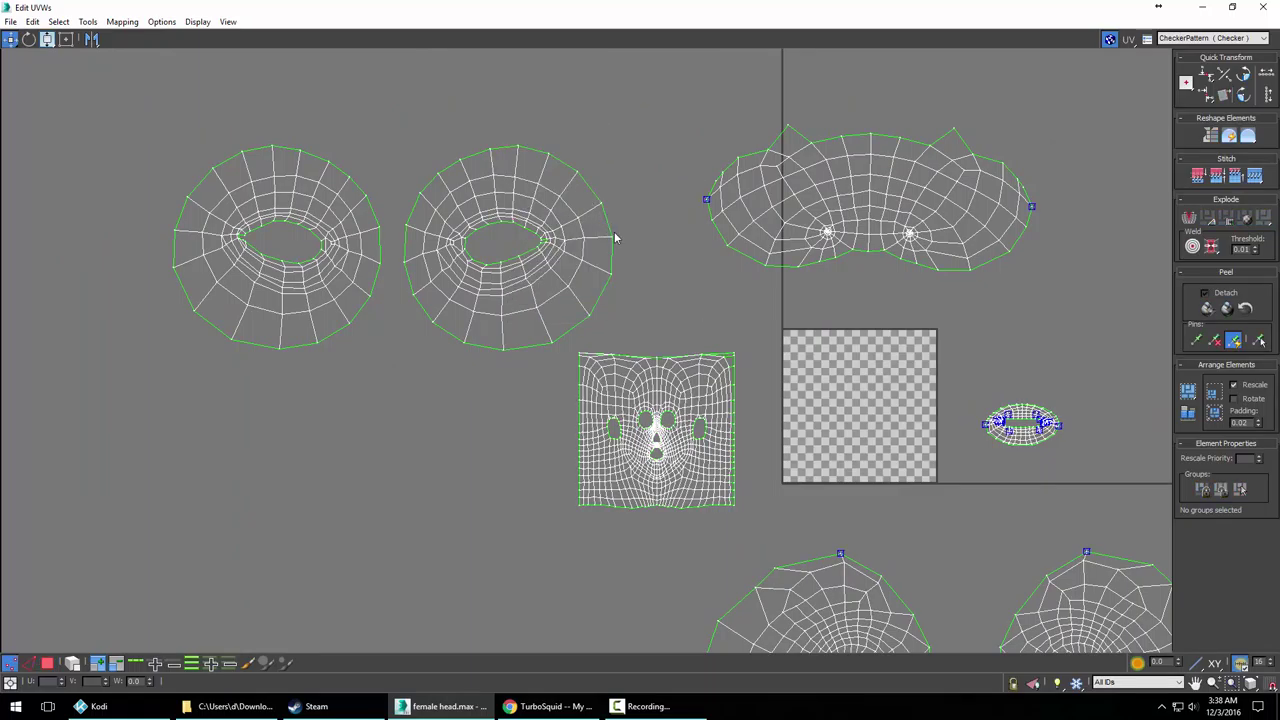
pyautogui.scroll(6, 657, 291)
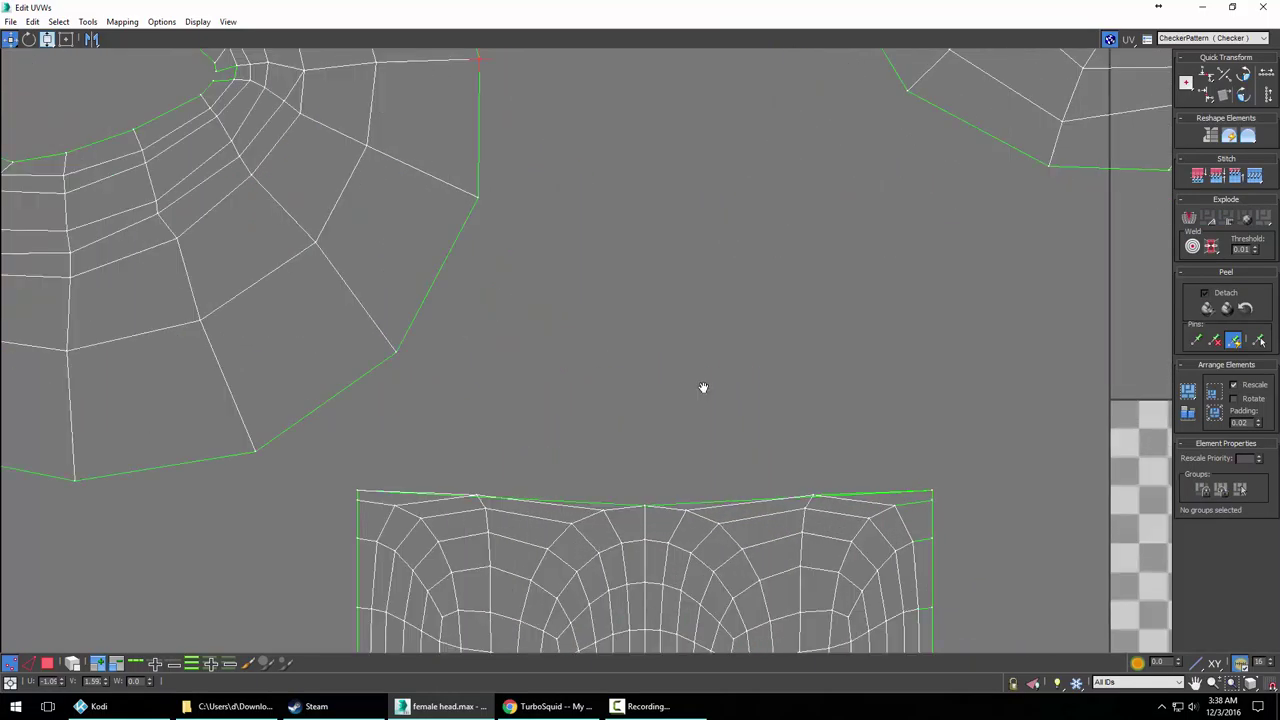
pyautogui.scroll(5, 720, 320)
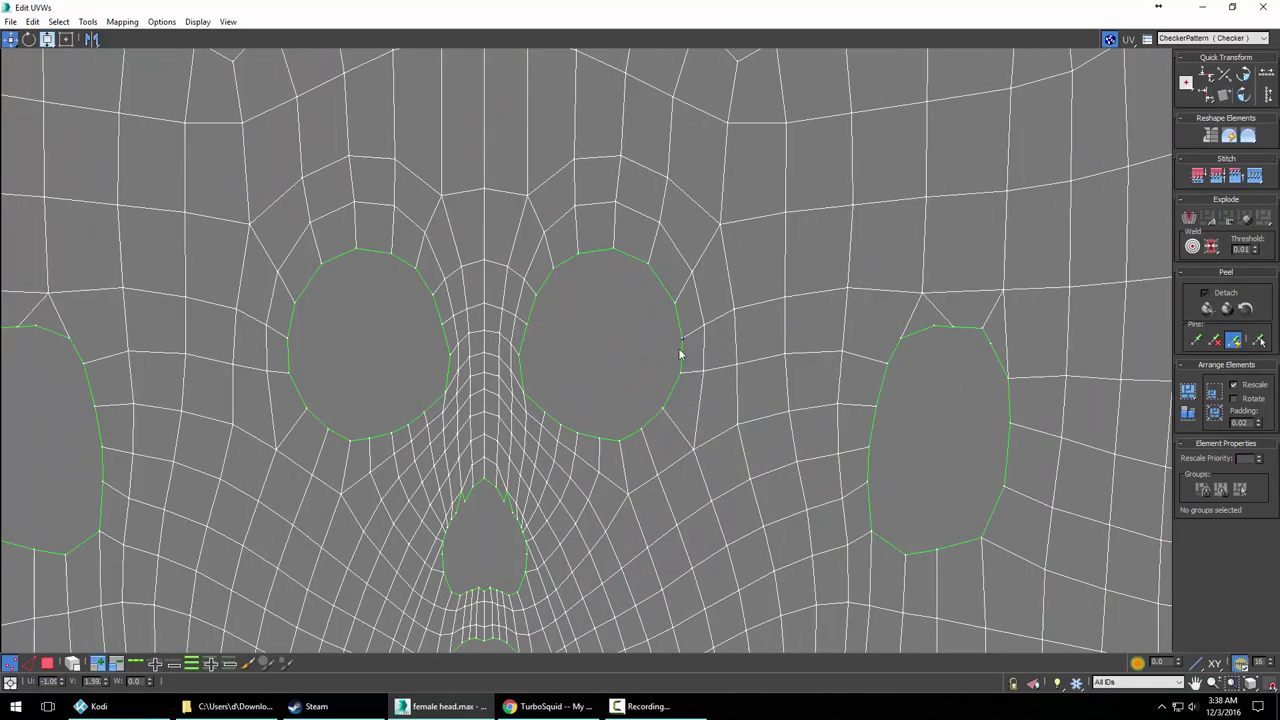
pyautogui.scroll(-8, 682, 341)
pyautogui.moveTo(655, 270); pyautogui.dragTo(684, 357, button='middle')
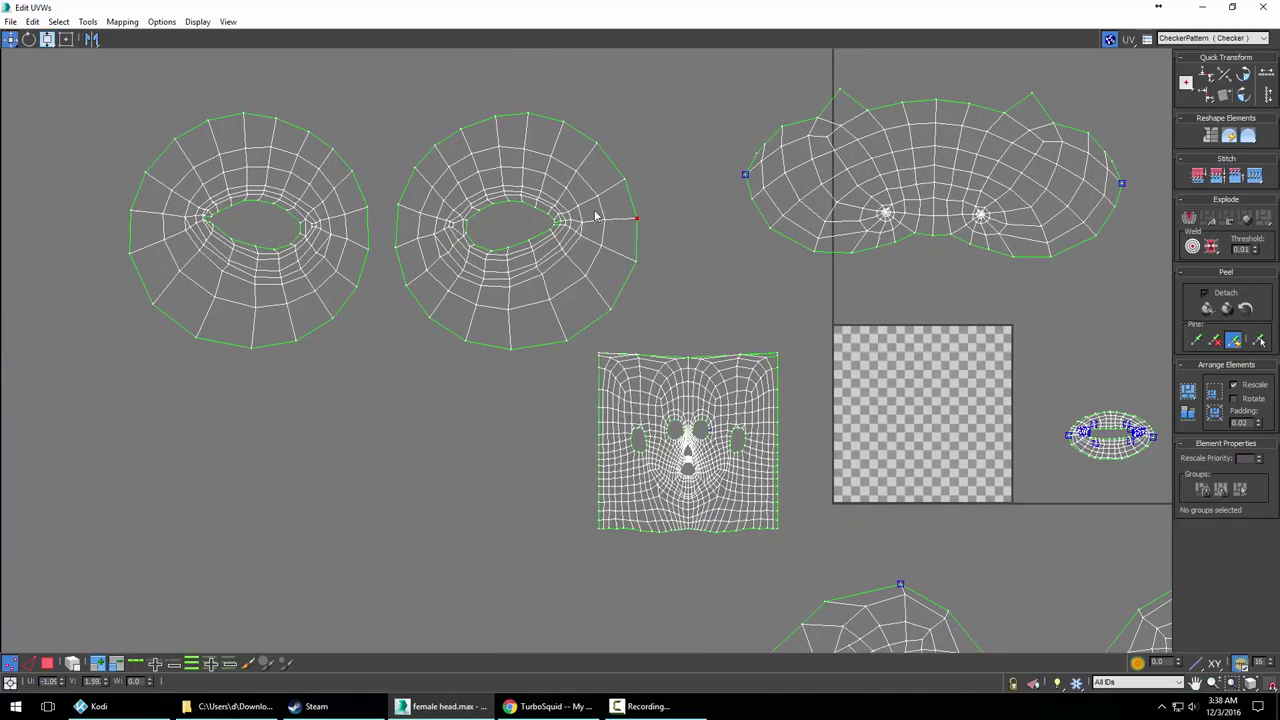
# Select all polygons of both eye UV islands and scale them down together to roughly the size of the face island's eye openings
pyautogui.rightClick(509, 167)
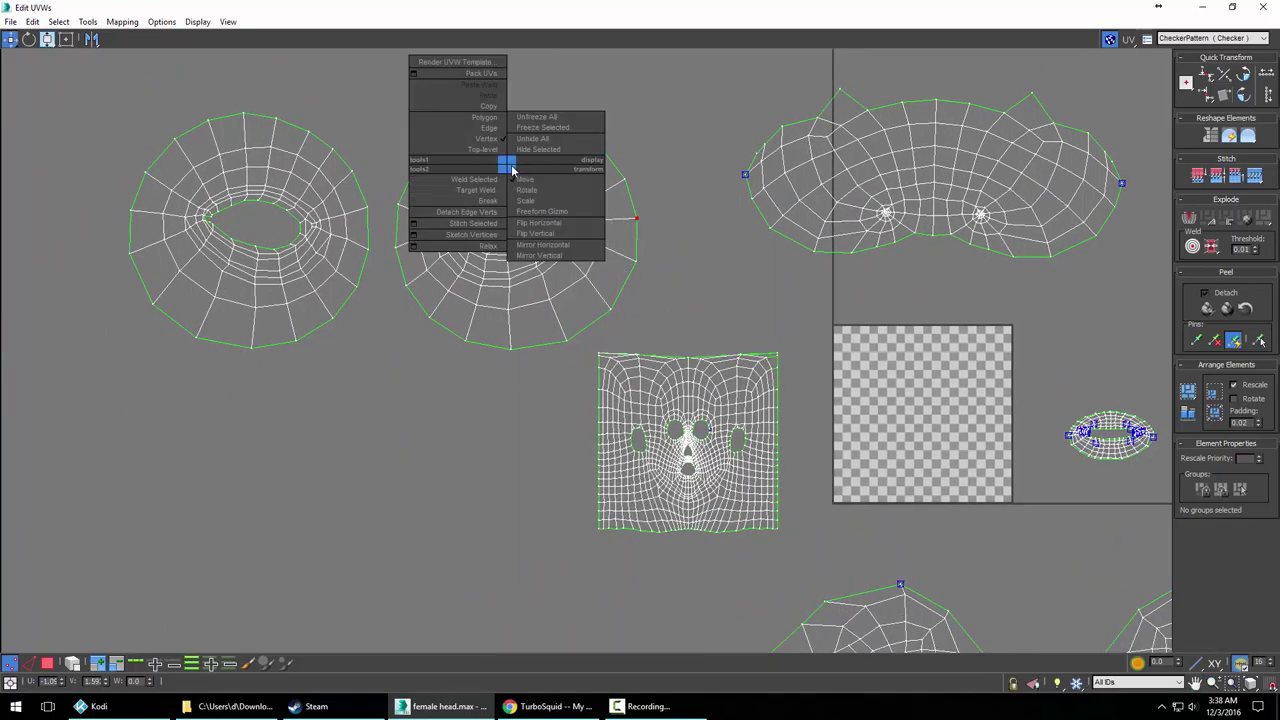
pyautogui.click(488, 129)
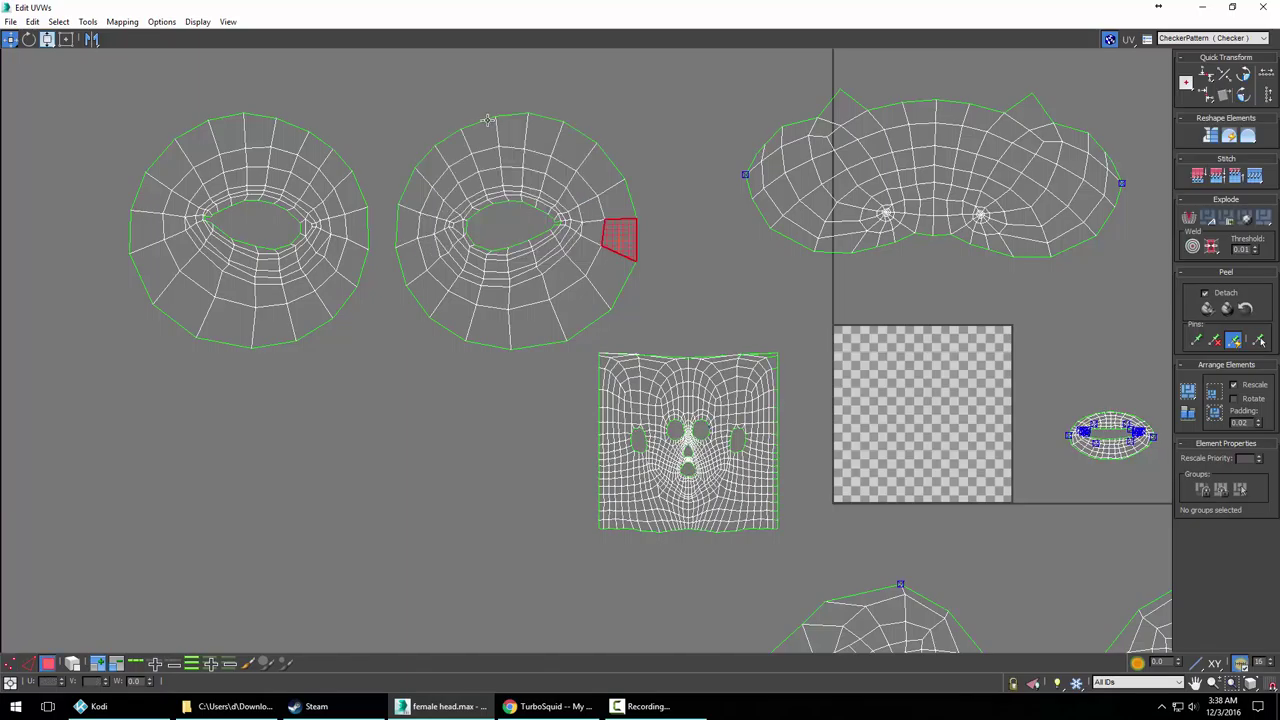
pyautogui.moveTo(550, 325); pyautogui.dragTo(645, 345)
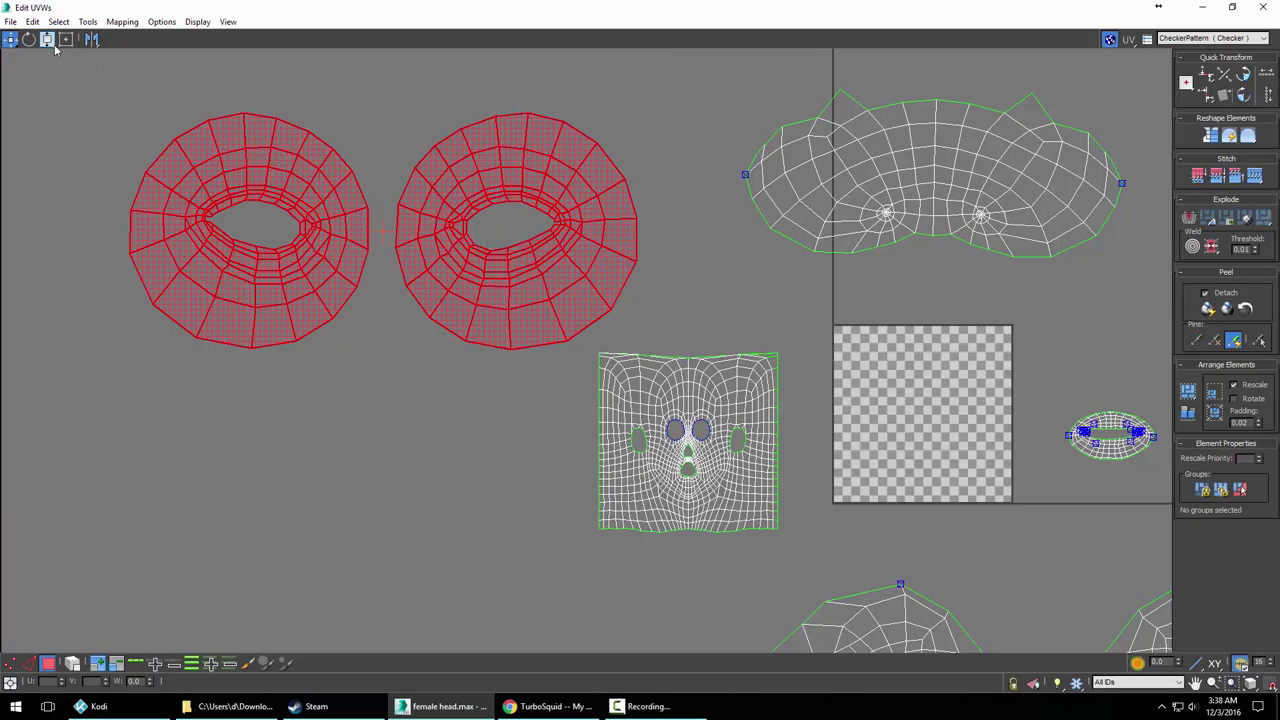
pyautogui.moveTo(47, 39)
pyautogui.mouseDown()
pyautogui.moveTo(50, 60)
pyautogui.moveTo(47, 40)
pyautogui.mouseUp()
pyautogui.moveTo(446, 190); pyautogui.dragTo(370, 335)
# Move both eye islands onto the face island so they lie over its two eye openings
pyautogui.press('w')
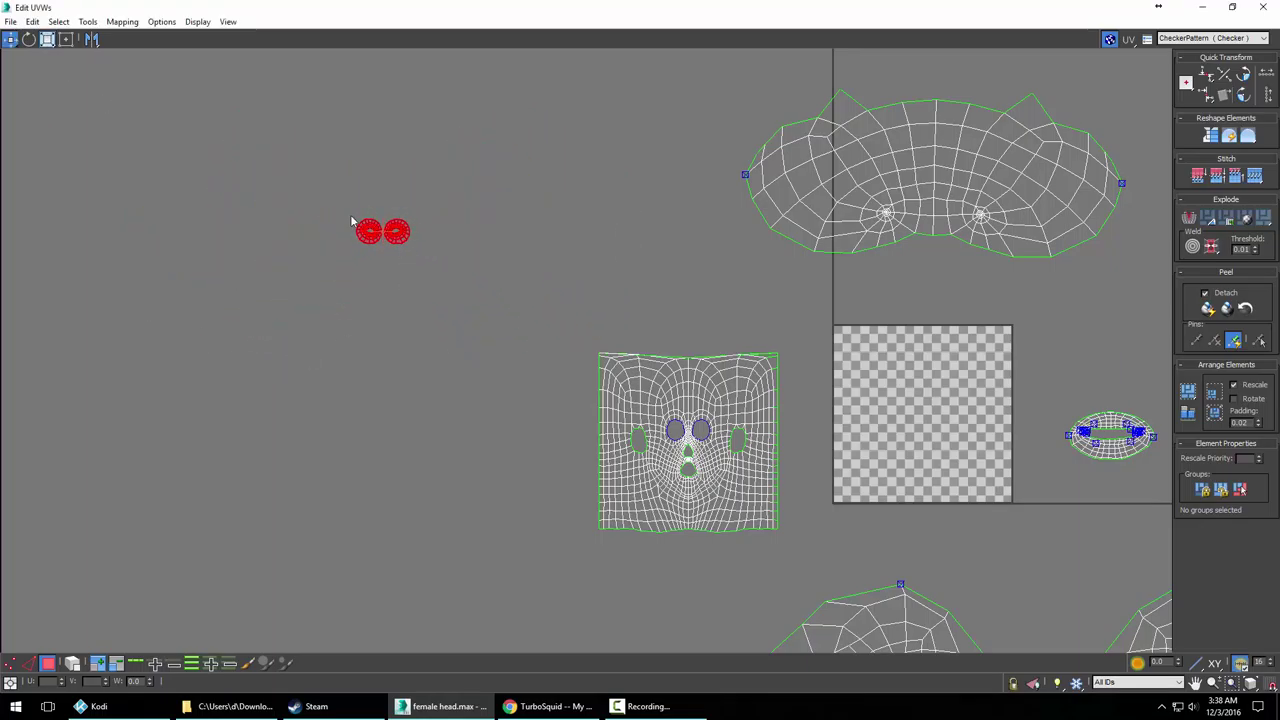
pyautogui.moveTo(396, 233); pyautogui.dragTo(703, 430)
pyautogui.scroll(8, 703, 430)
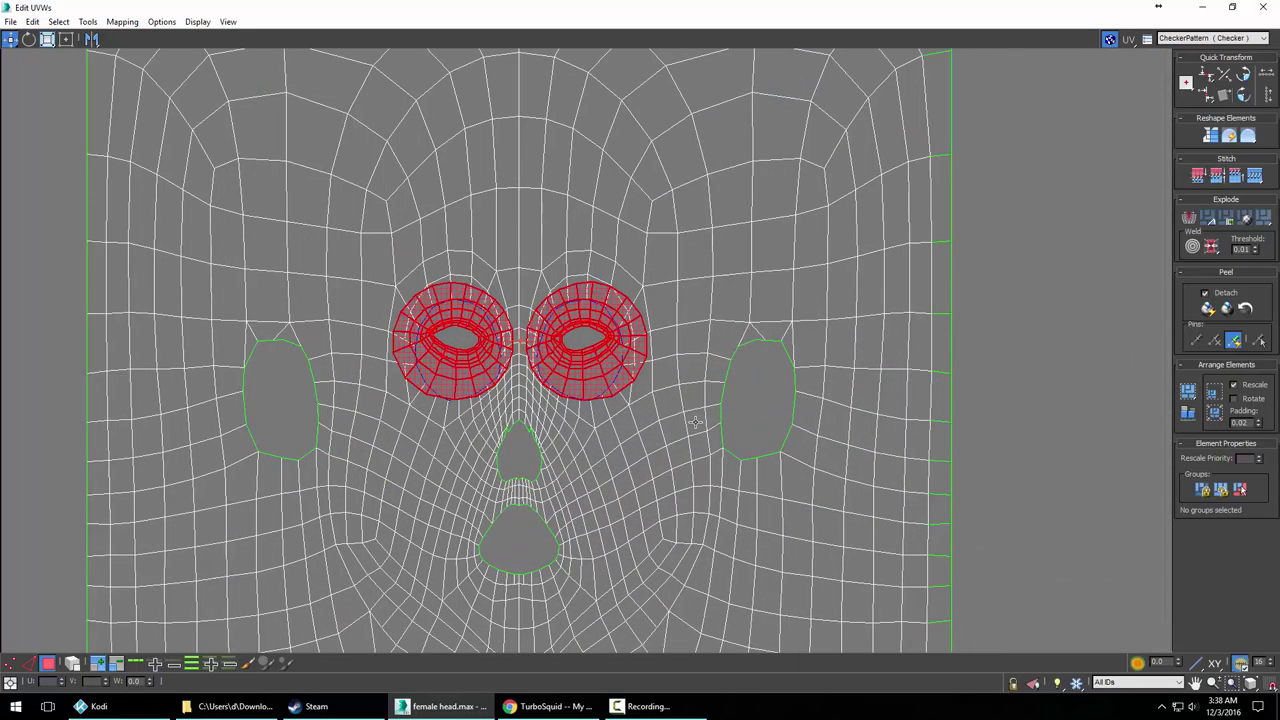
pyautogui.moveTo(677, 374); pyautogui.dragTo(817, 436, button='middle')
pyautogui.scroll(2, 817, 436)
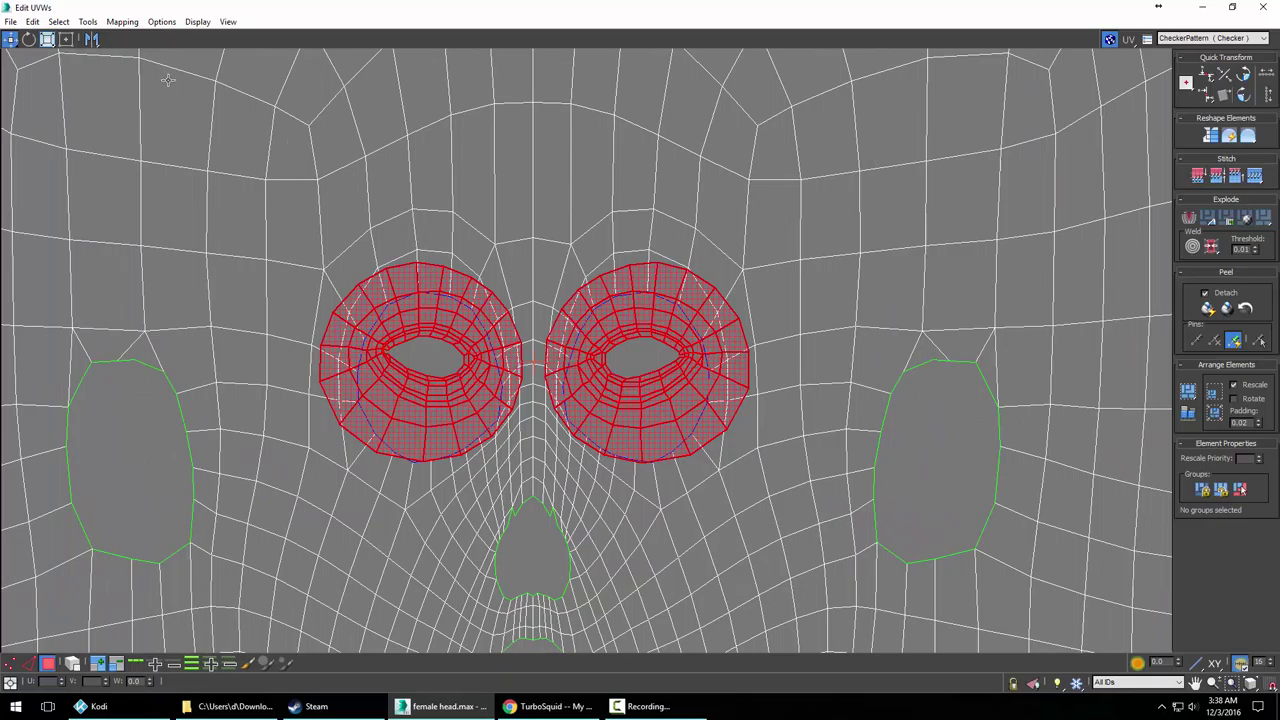
# Scale the two eye islands down further and position each one separately inside its own eye opening
pyautogui.click(47, 39)
pyautogui.moveTo(636, 306); pyautogui.dragTo(608, 381)
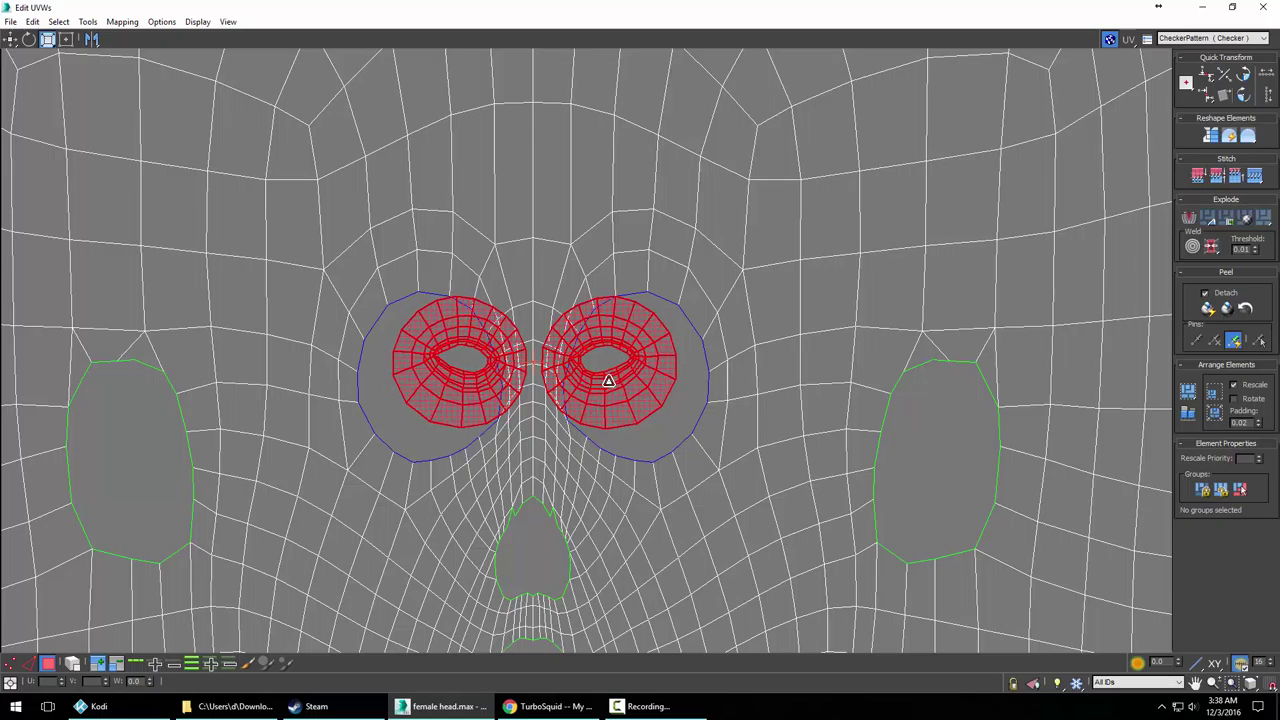
pyautogui.moveTo(459, 331); pyautogui.dragTo(413, 338)
pyautogui.click(10, 40)
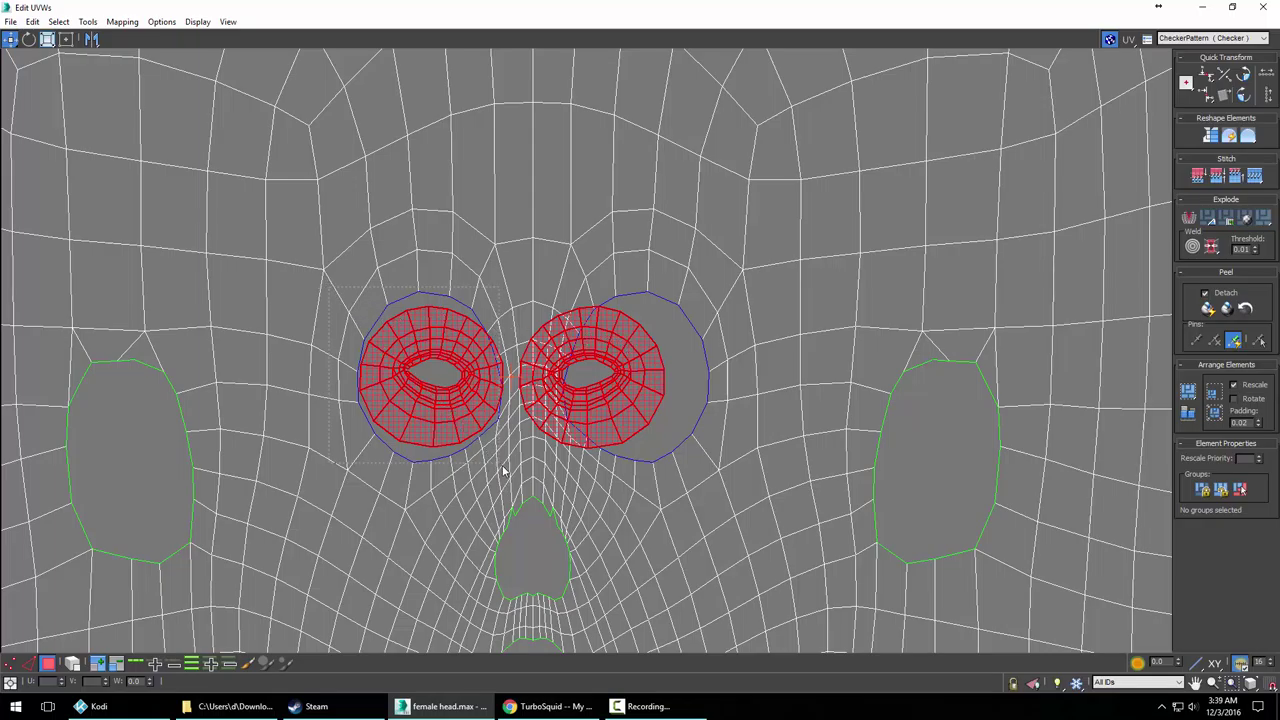
pyautogui.keyDown('alt'); pyautogui.moveTo(510, 472); pyautogui.dragTo(328, 318); pyautogui.keyUp('alt')
pyautogui.moveTo(620, 340); pyautogui.dragTo(661, 337)
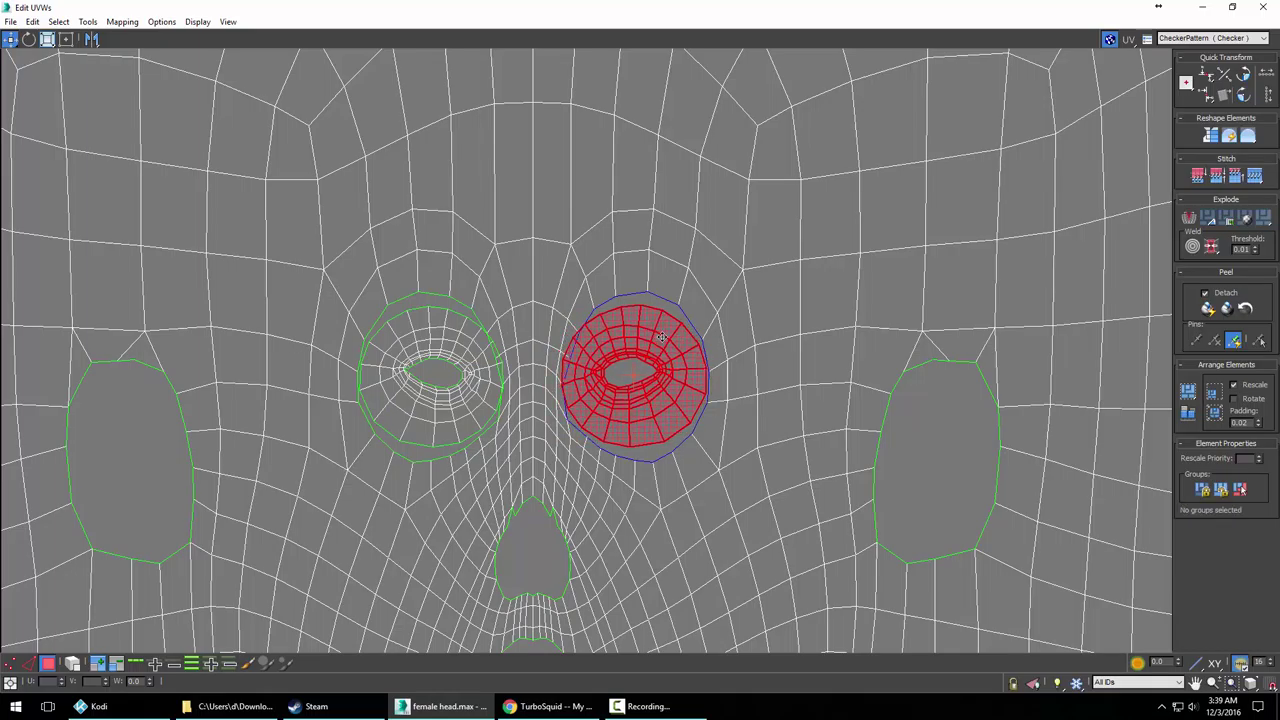
# Try to stitch an upper rim edge of the right eye island together with the facing edge of the eye opening
pyautogui.scroll(2, 654, 316)
pyautogui.click(662, 302)
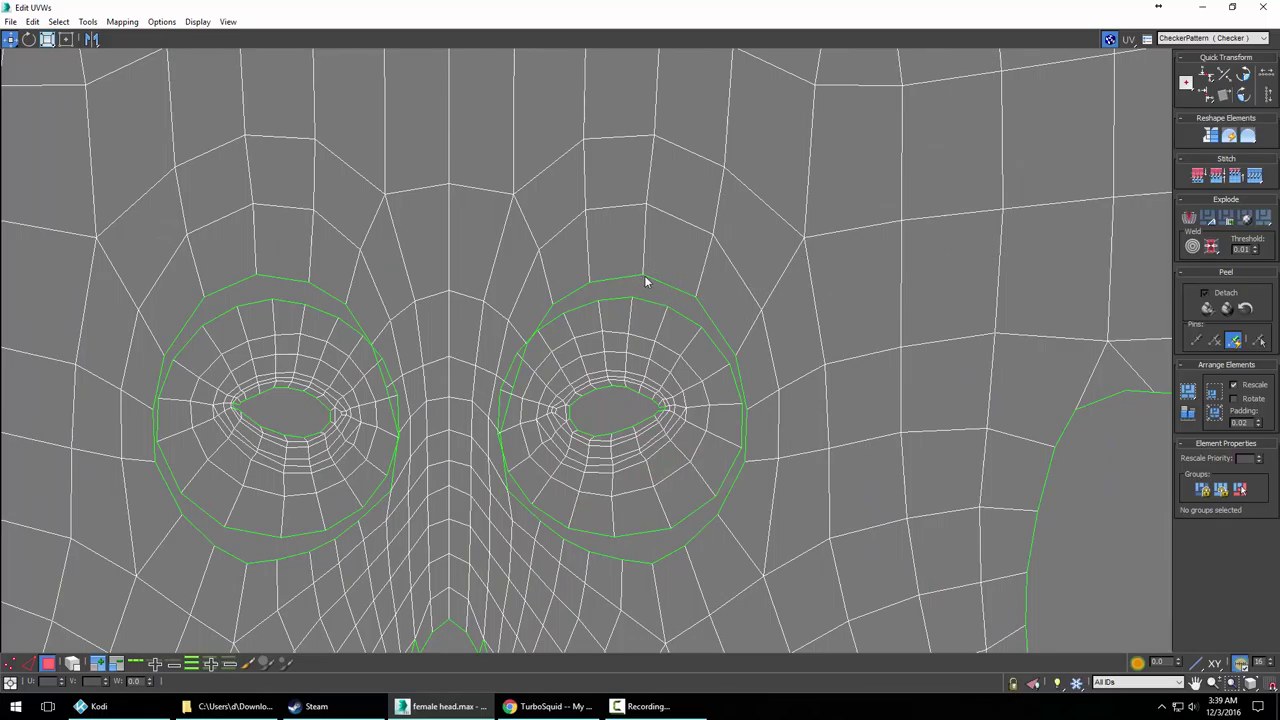
pyautogui.click(655, 282)
pyautogui.rightClick(667, 270)
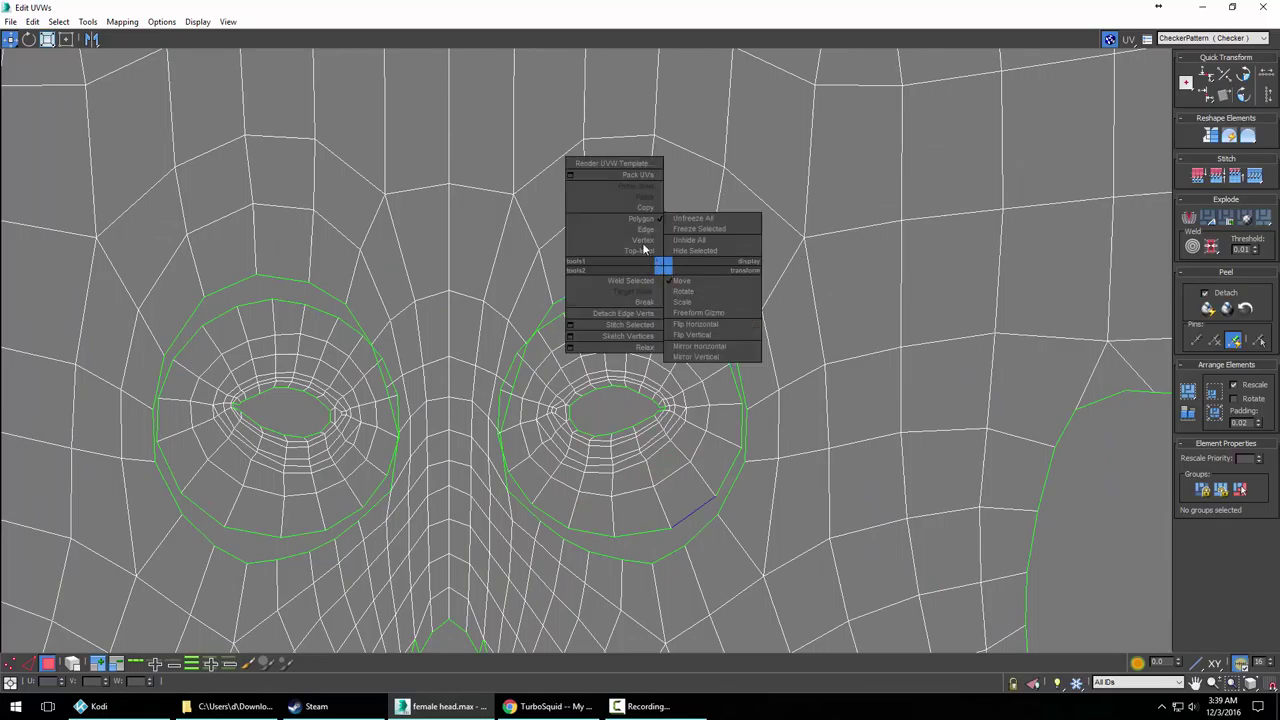
pyautogui.click(640, 232)
pyautogui.click(655, 302)
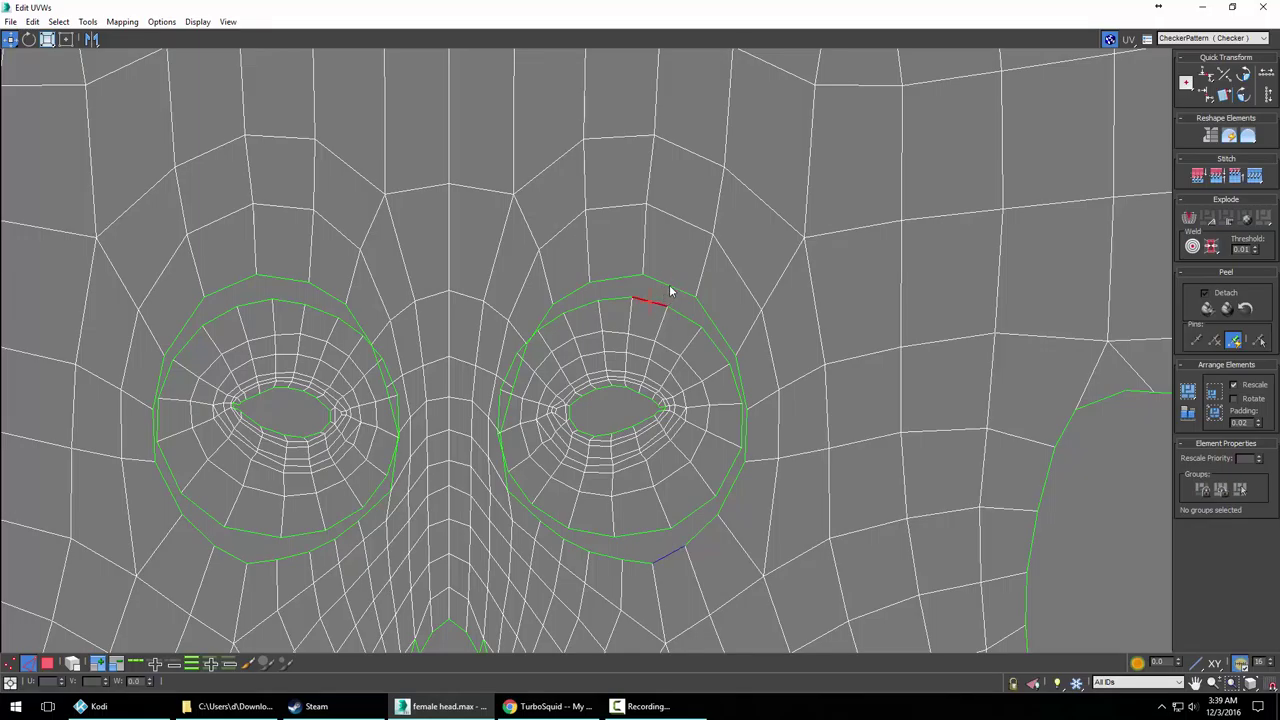
pyautogui.keyDown('ctrl'); pyautogui.click(671, 284); pyautogui.keyUp('ctrl')
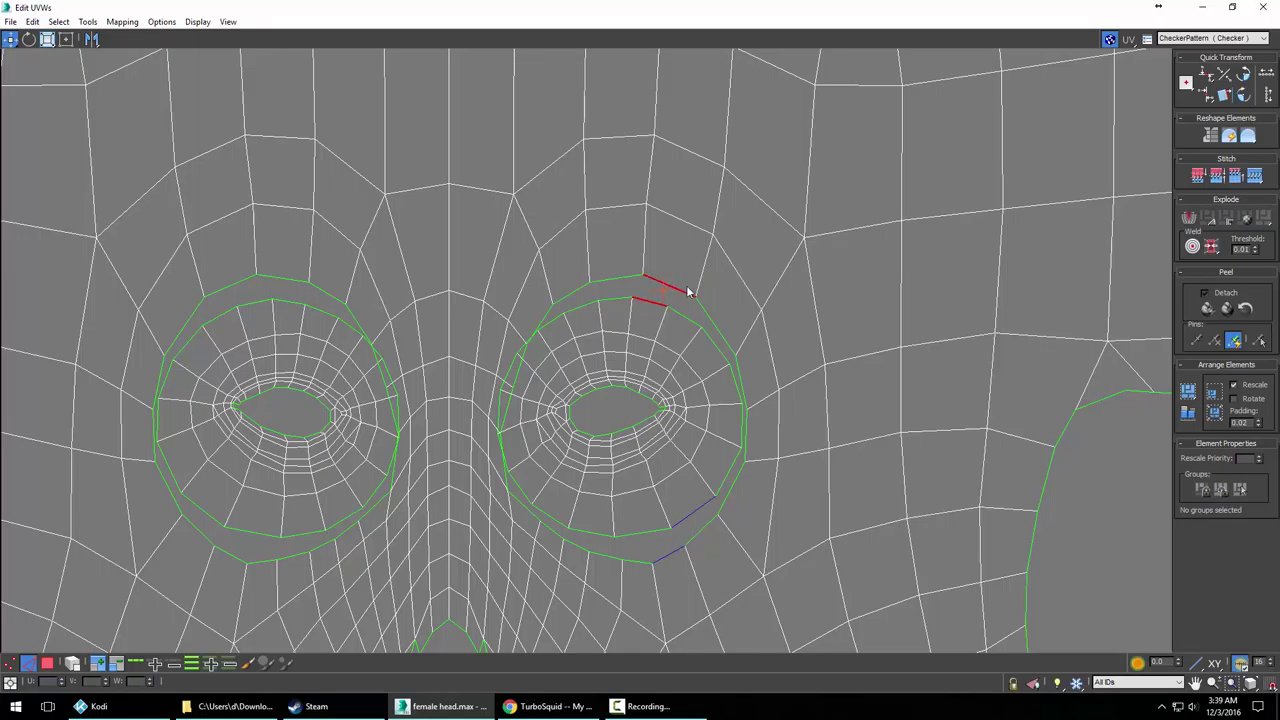
pyautogui.click(1236, 178)
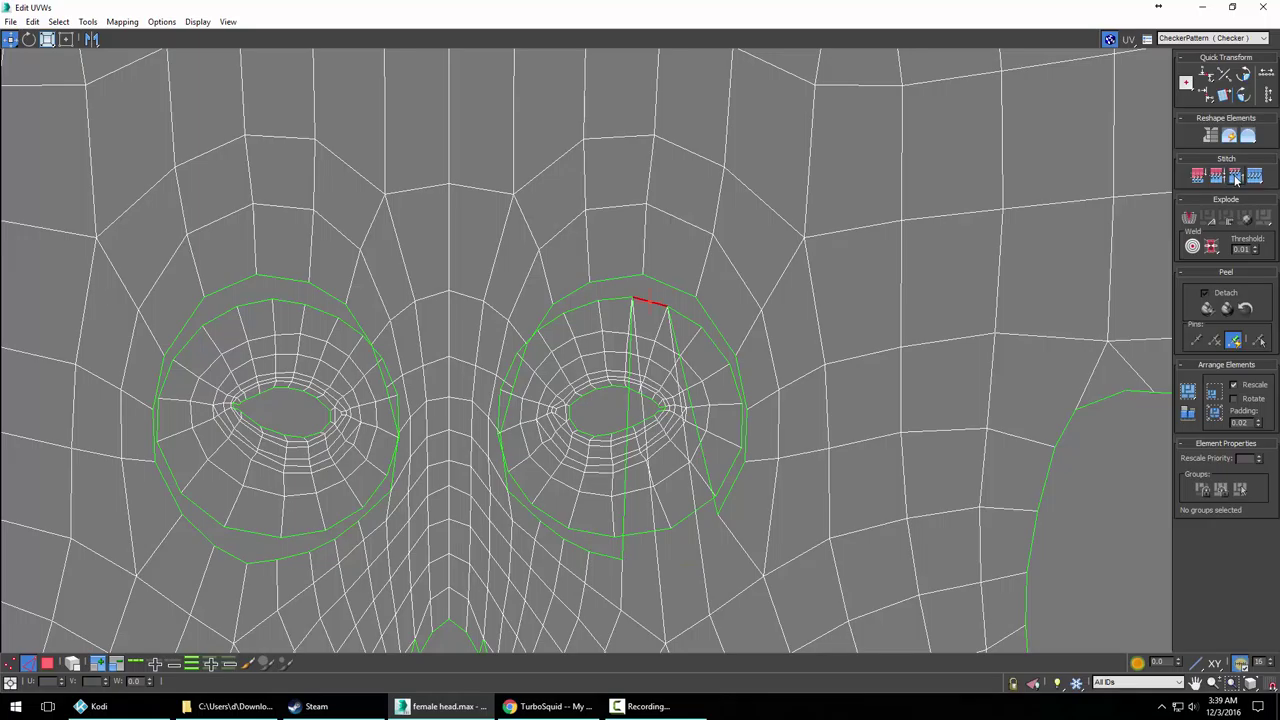
pyautogui.hotkey('ctrl', 'z')
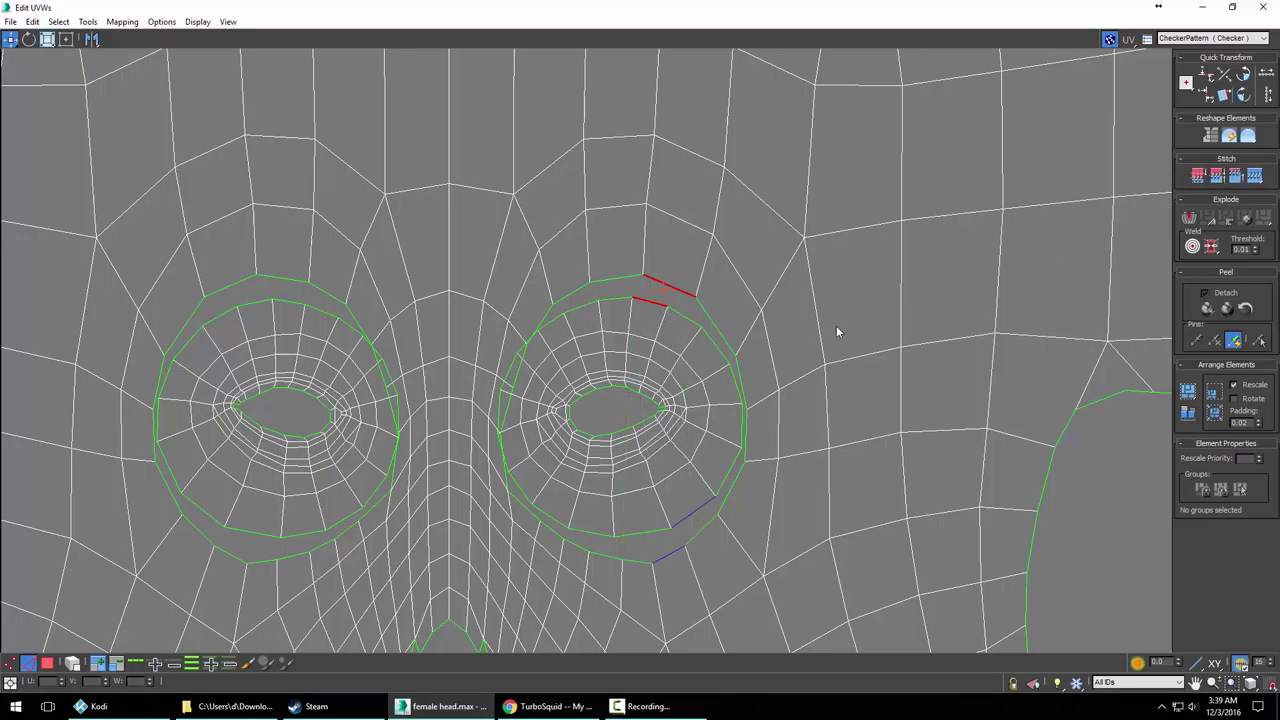
# Select individual rim edges on the eye islands to examine where their shared edges lie on the face's eye openings
pyautogui.moveTo(836, 326); pyautogui.dragTo(849, 281, button='middle')
pyautogui.click(708, 467)
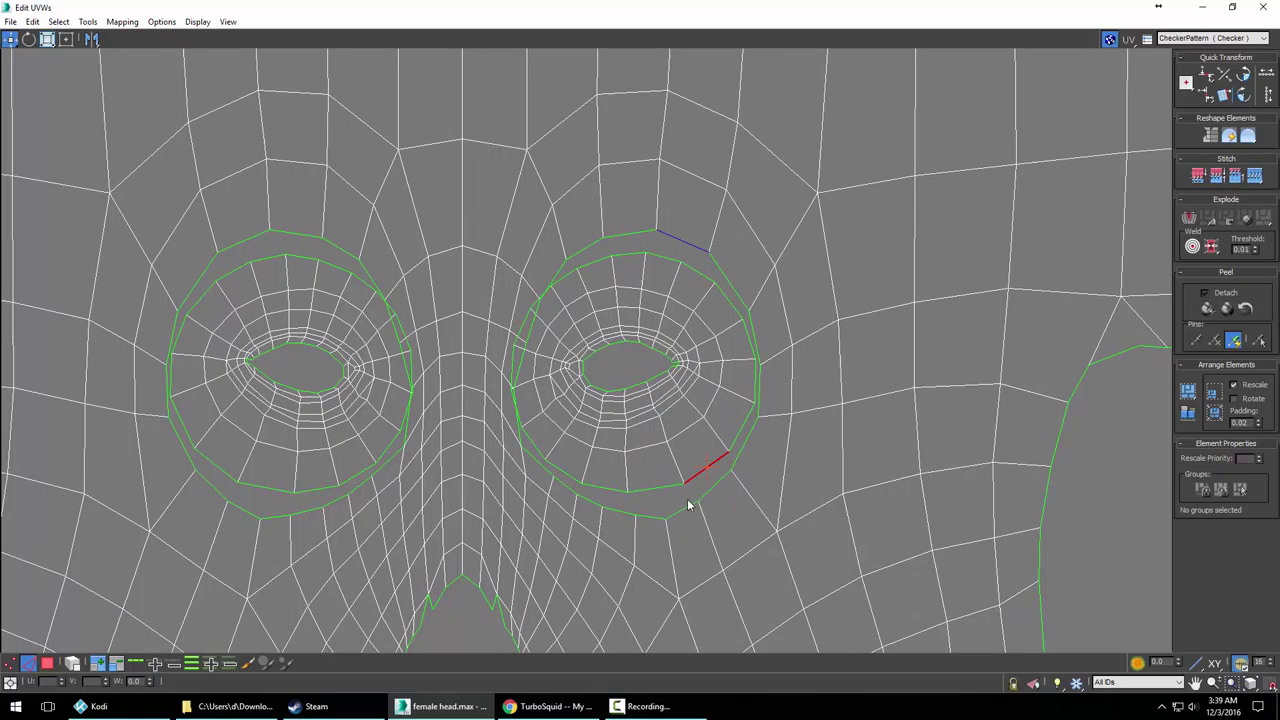
pyautogui.click(301, 262)
pyautogui.click(517, 300)
# Undo the further scaling and the separate repositioning of the two eye islands
pyautogui.hotkey('ctrl', 'z')
pyautogui.hotkey('ctrl', 'z')
pyautogui.click(528, 304)
pyautogui.hotkey('ctrl', 'z')
pyautogui.hotkey('ctrl', 'z')
pyautogui.hotkey('ctrl', 'z')
pyautogui.hotkey('ctrl', 'z')
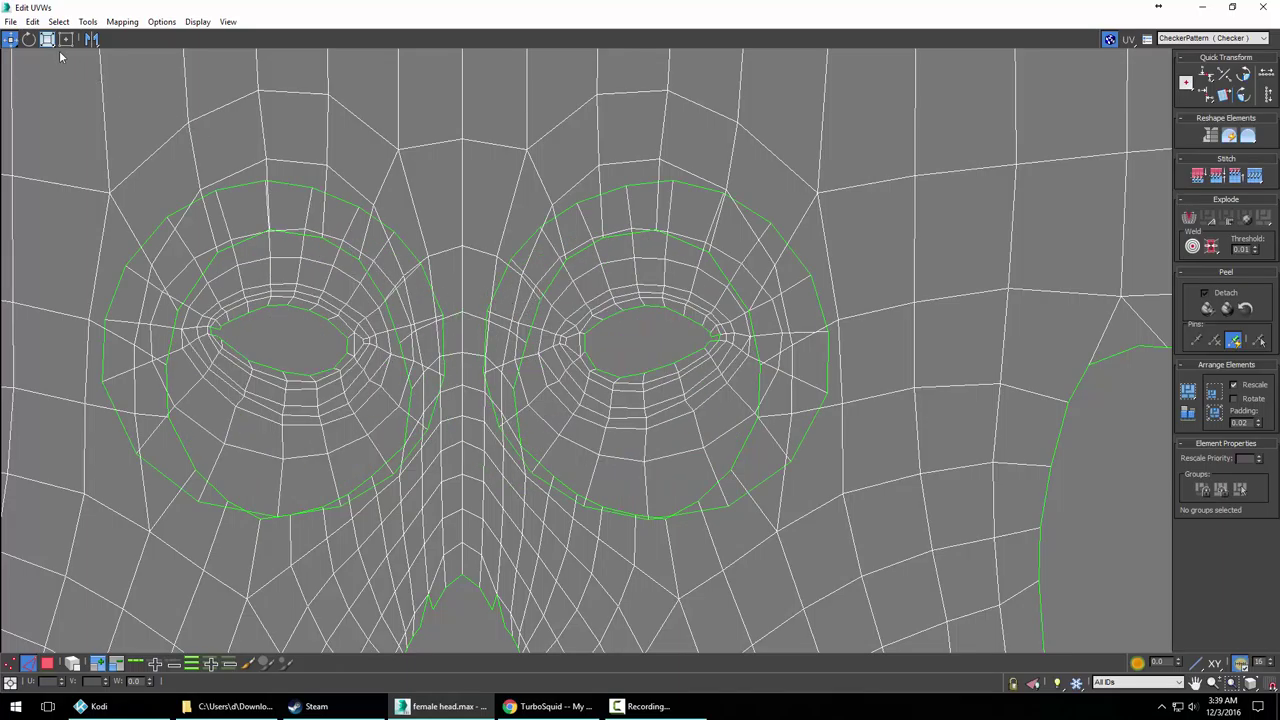
# Switch to Polygon selection and scale both eye islands down together to about the width of the eye openings
pyautogui.rightClick(296, 270)
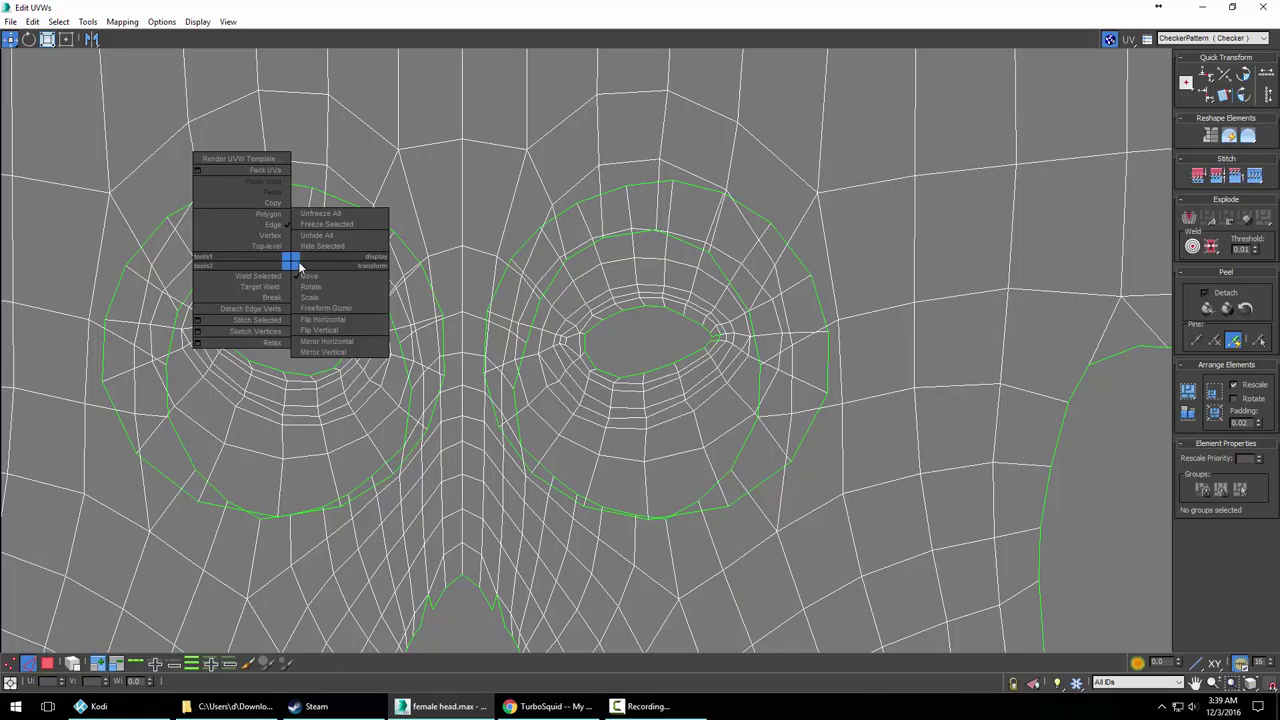
pyautogui.click(266, 216)
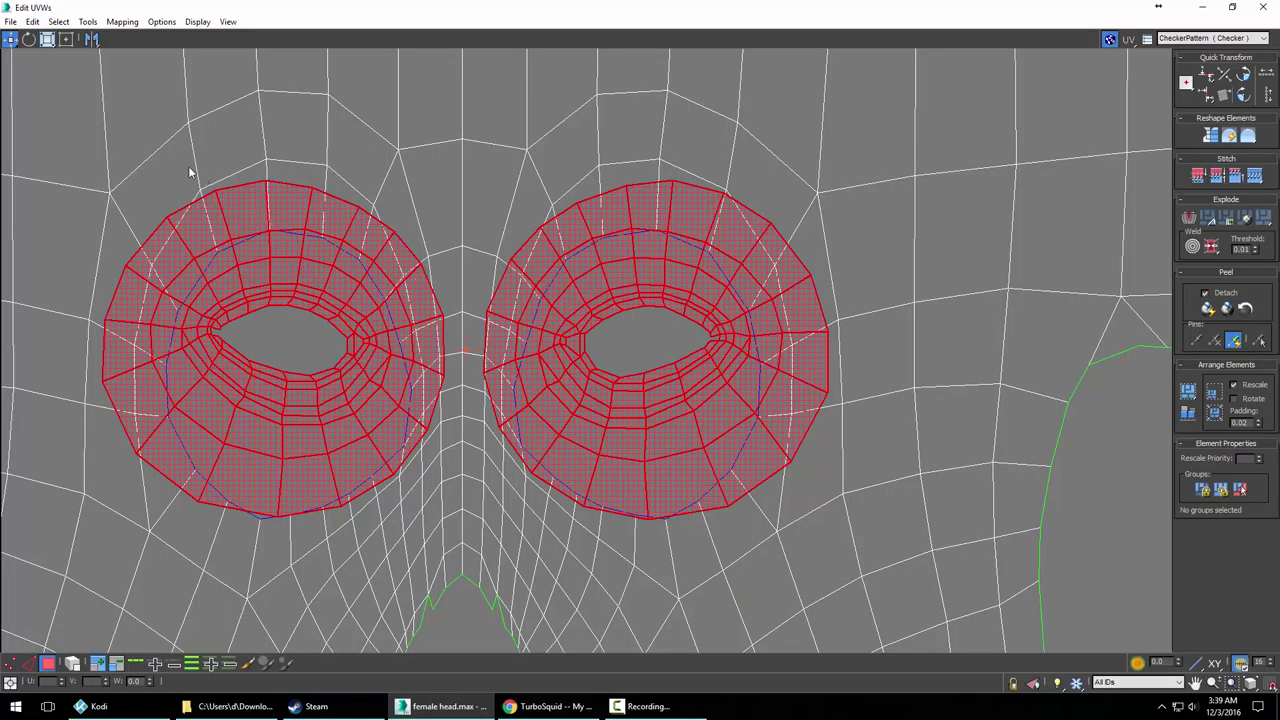
pyautogui.click(47, 40)
pyautogui.moveTo(300, 263); pyautogui.dragTo(194, 357)
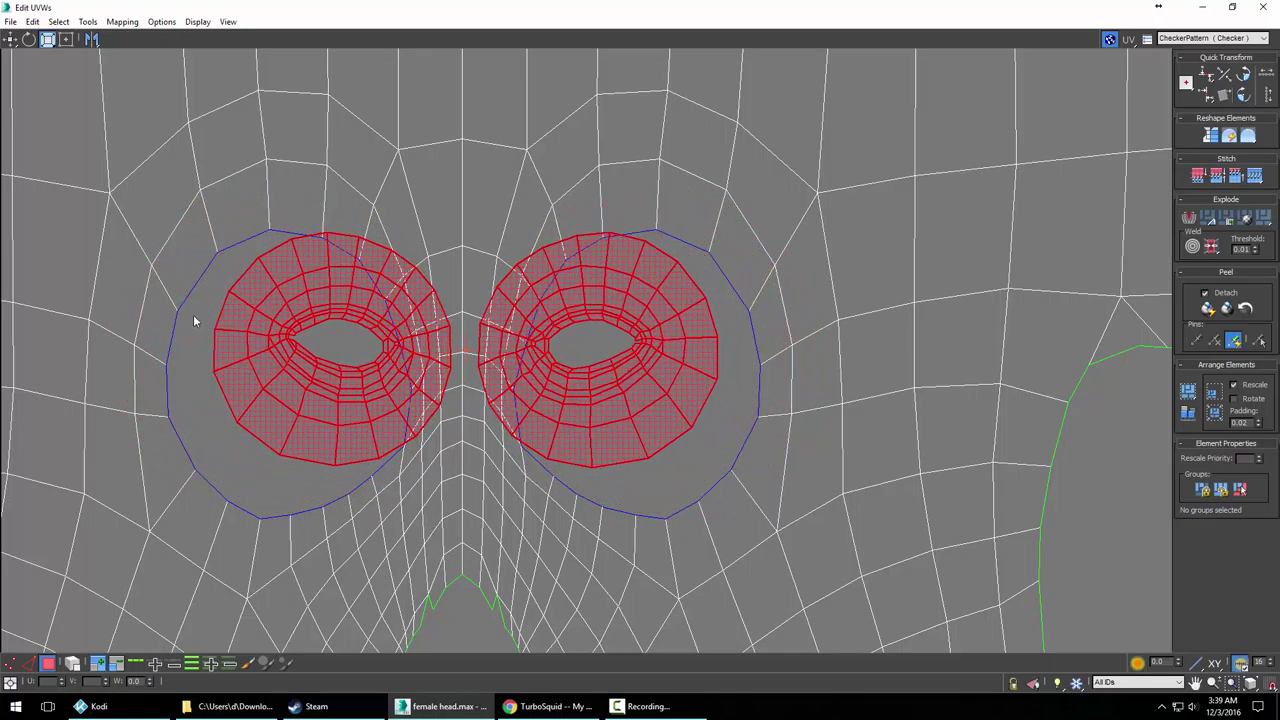
# Try aligning the eye islands to the pivot, undo that, and rotate both islands 180 degrees in two 90-degree turns
pyautogui.click(1207, 94)
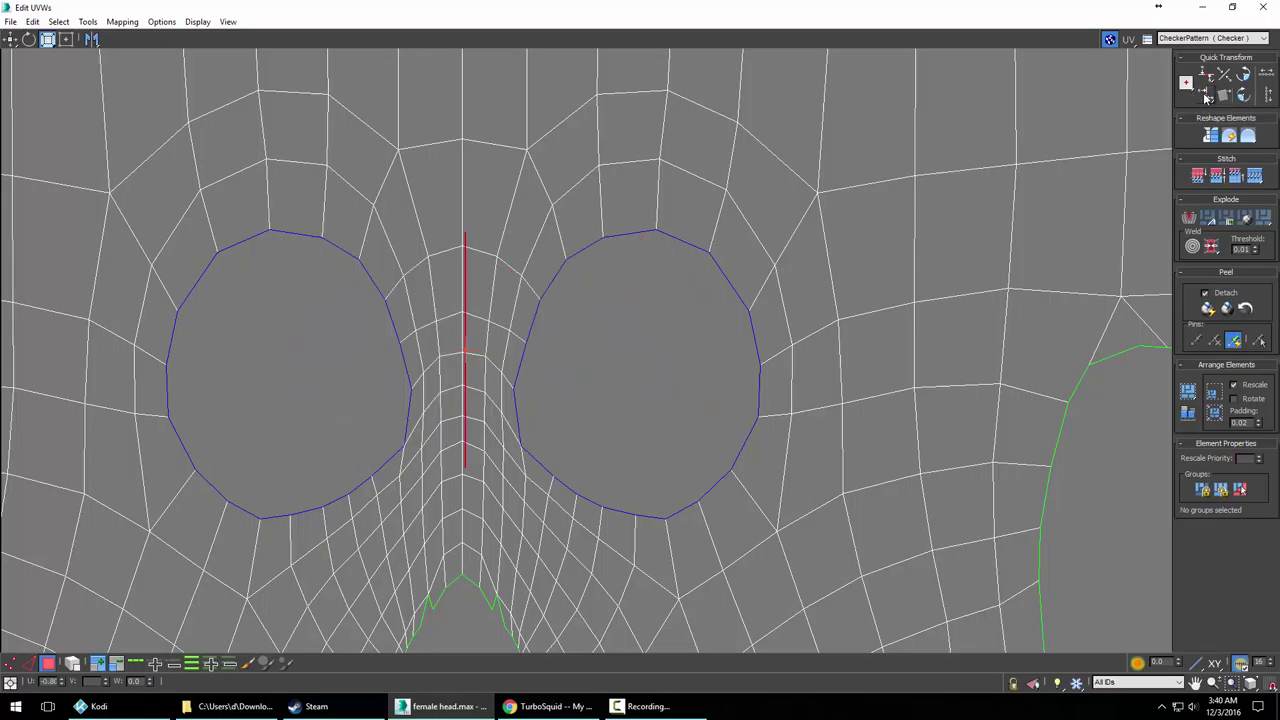
pyautogui.hotkey('ctrl', 'z')
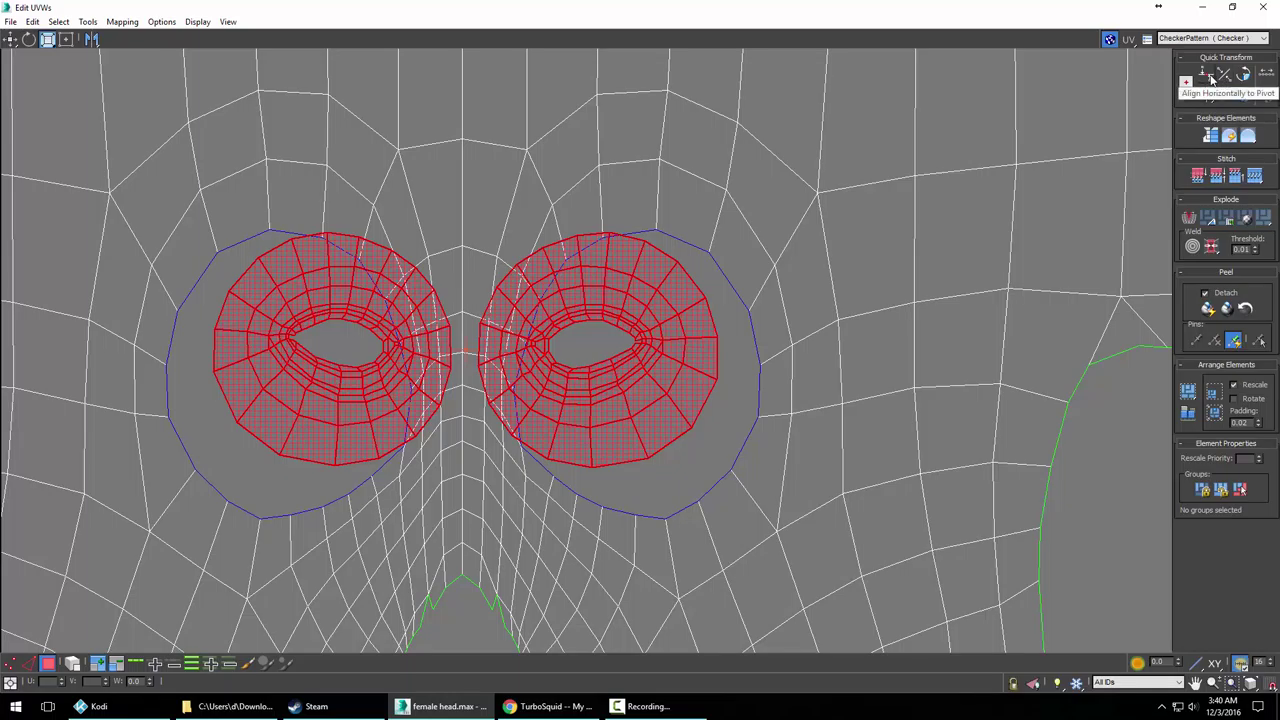
pyautogui.click(1246, 75)
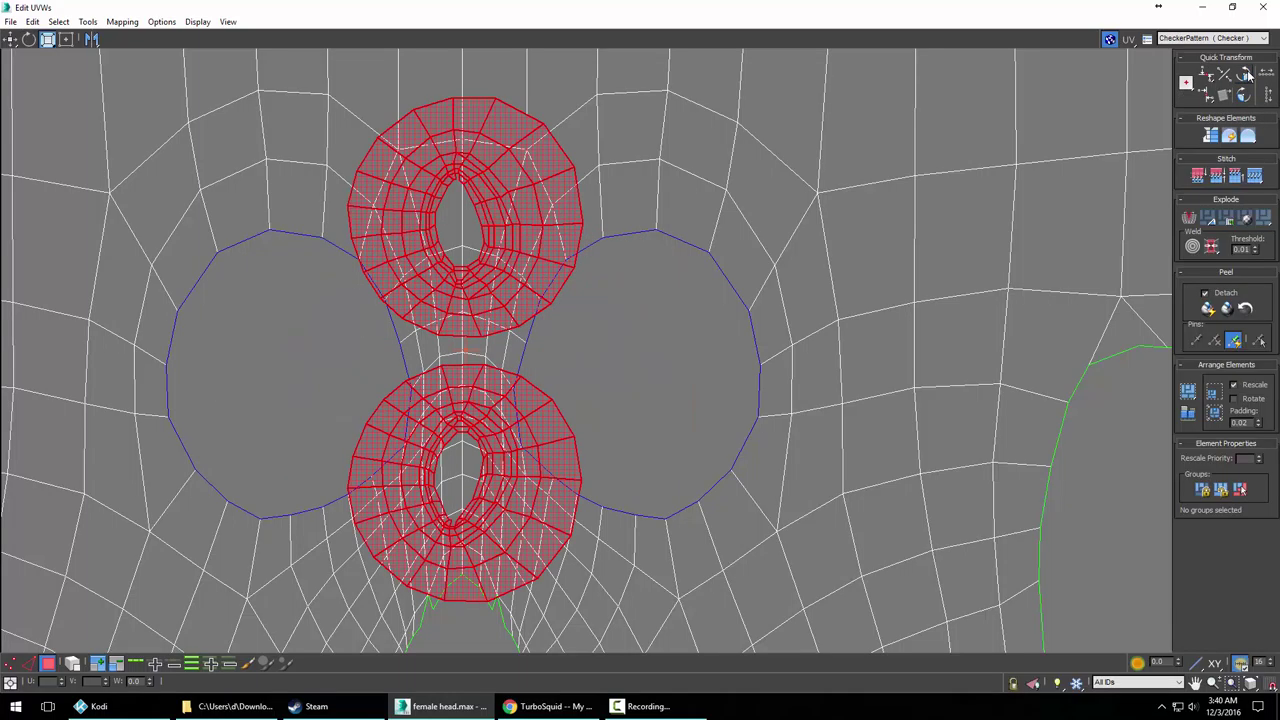
pyautogui.click(1246, 75)
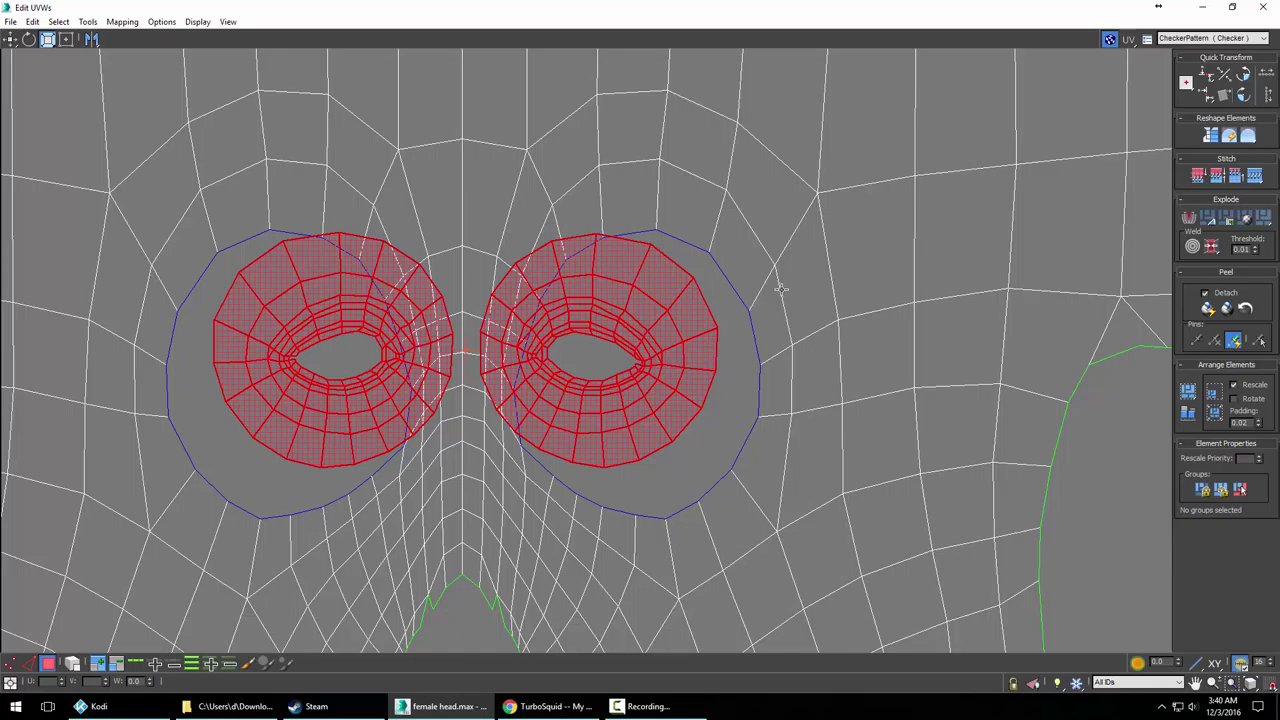
# Move both eye islands off the face to the empty space just above the face island
pyautogui.scroll(-5, 700, 318)
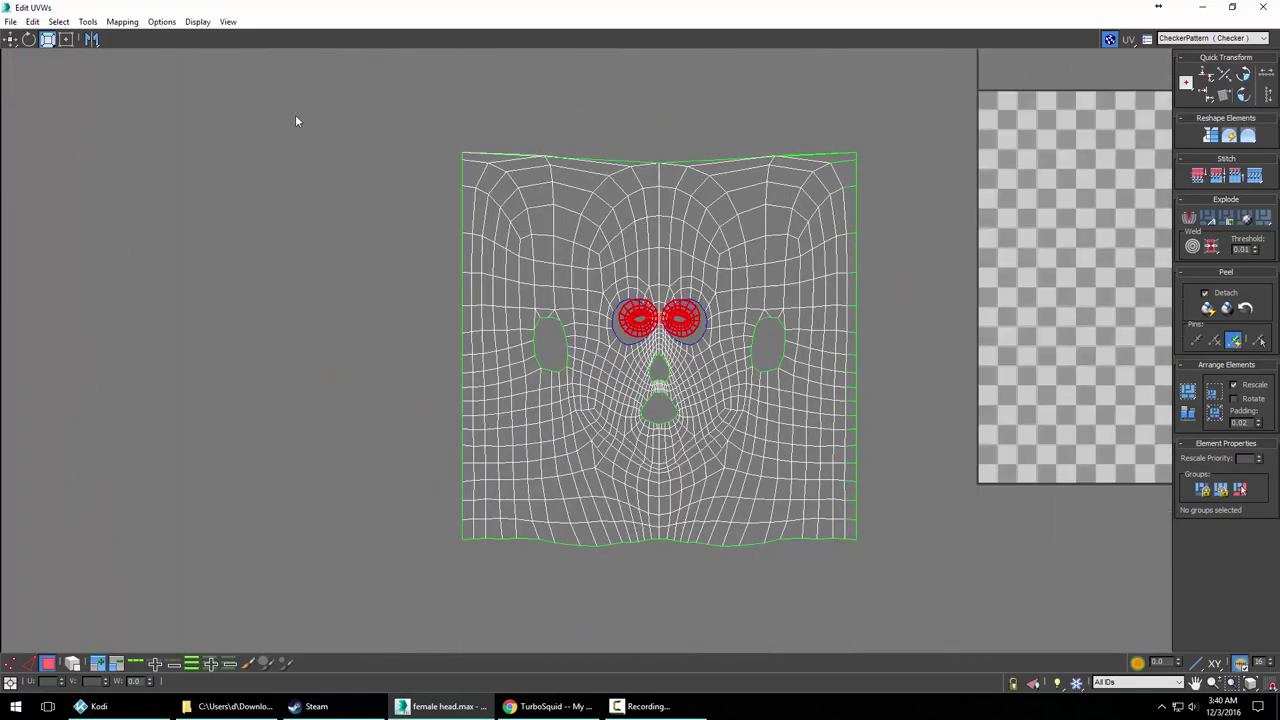
pyautogui.click(10, 40)
pyautogui.moveTo(669, 313); pyautogui.dragTo(667, 103)
pyautogui.scroll(3, 736, 111)
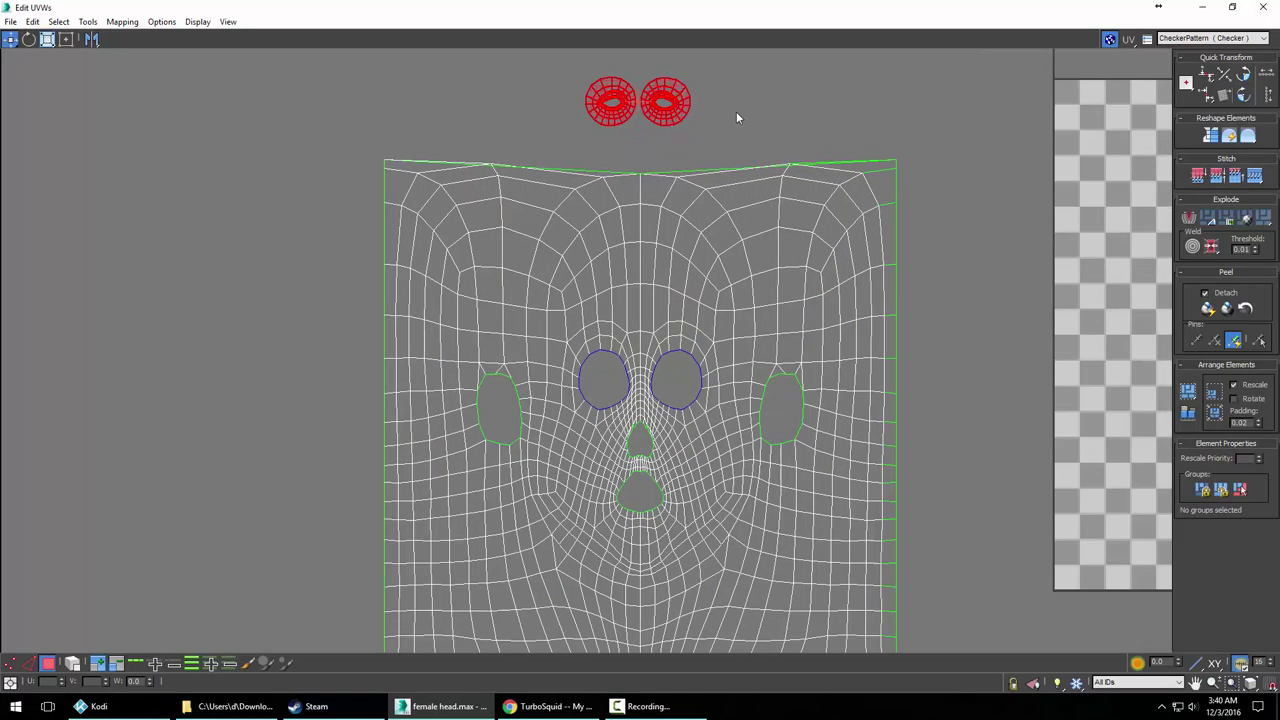
# Select a lower rim polygon of the left eye island to examine where its shared edge lies on the eye openings
pyautogui.click(884, 196)
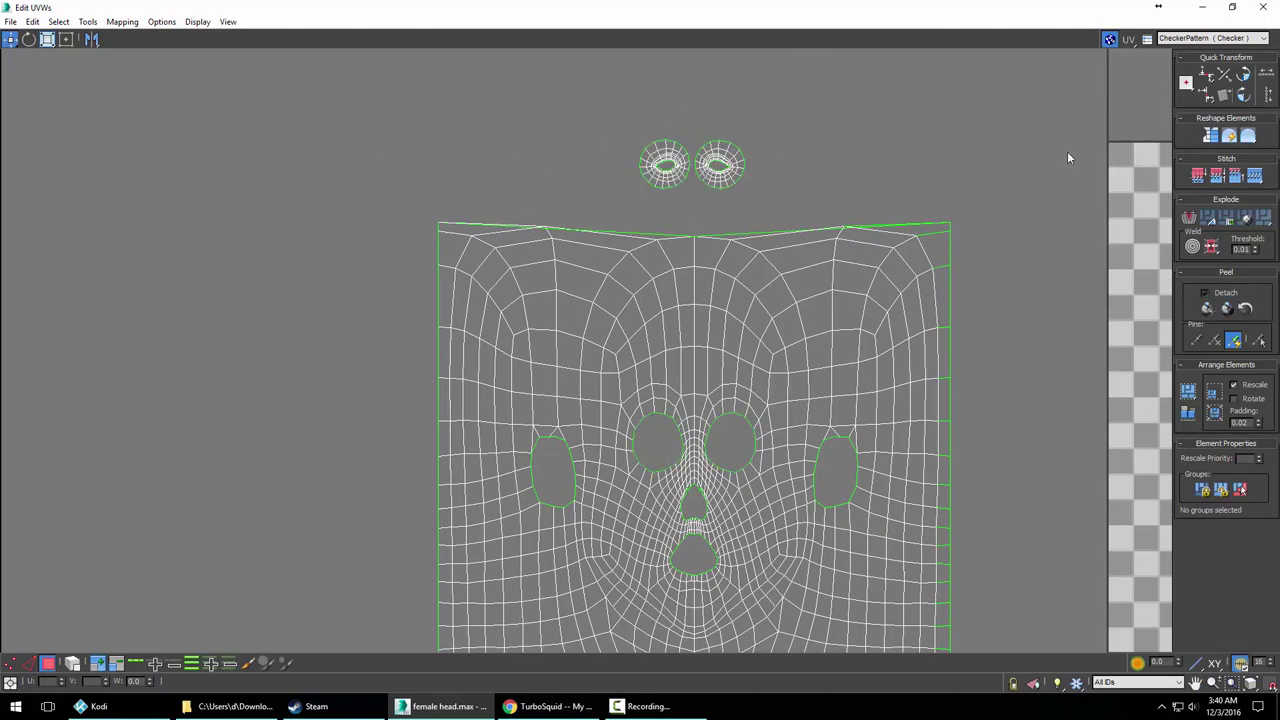
pyautogui.click(665, 186)
pyautogui.scroll(2, 681, 206)
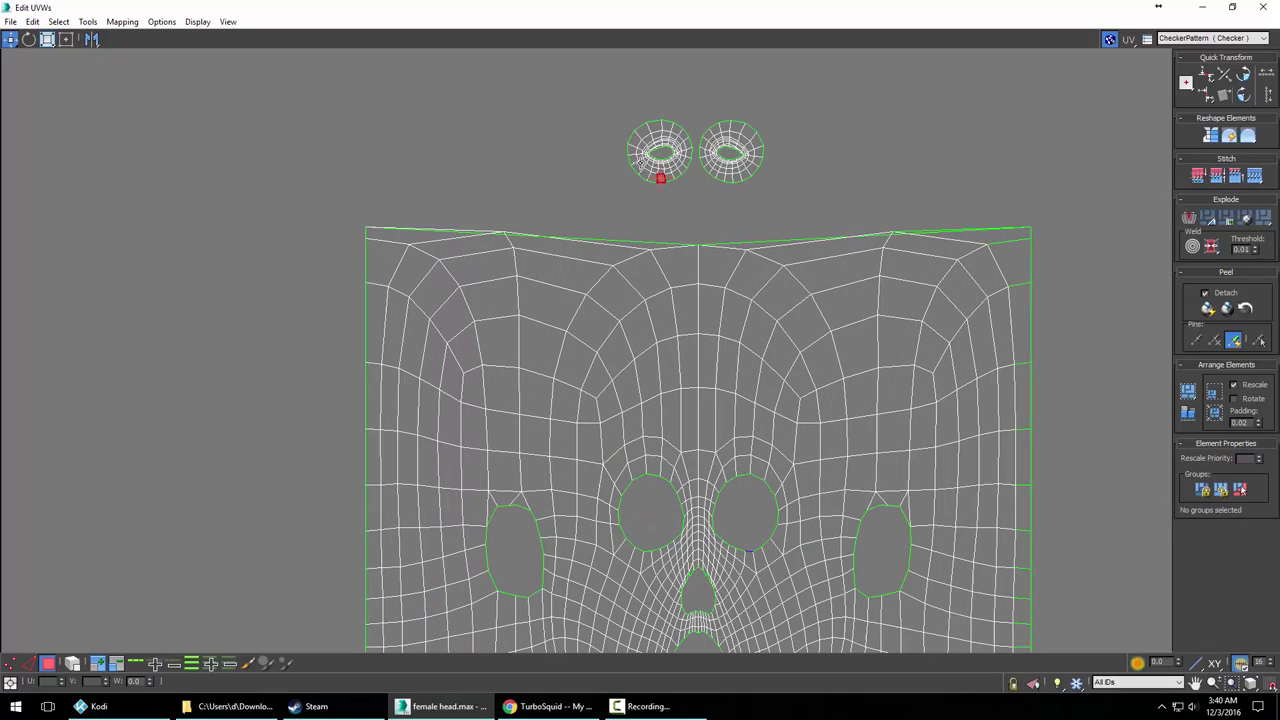
# Select both eye islands and rotate them another 180 degrees in two 90-degree turns
pyautogui.moveTo(853, 193); pyautogui.dragTo(858, 196)
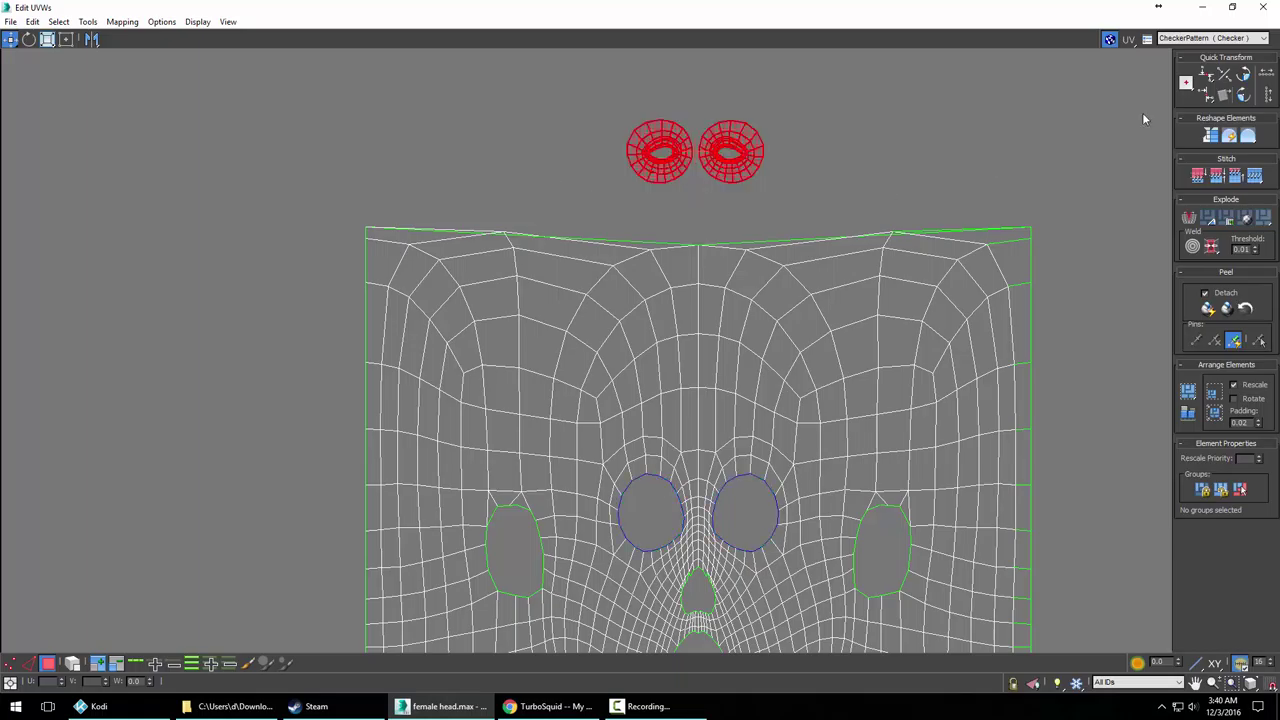
pyautogui.click(1243, 77)
pyautogui.click(1243, 77)
pyautogui.click(812, 179)
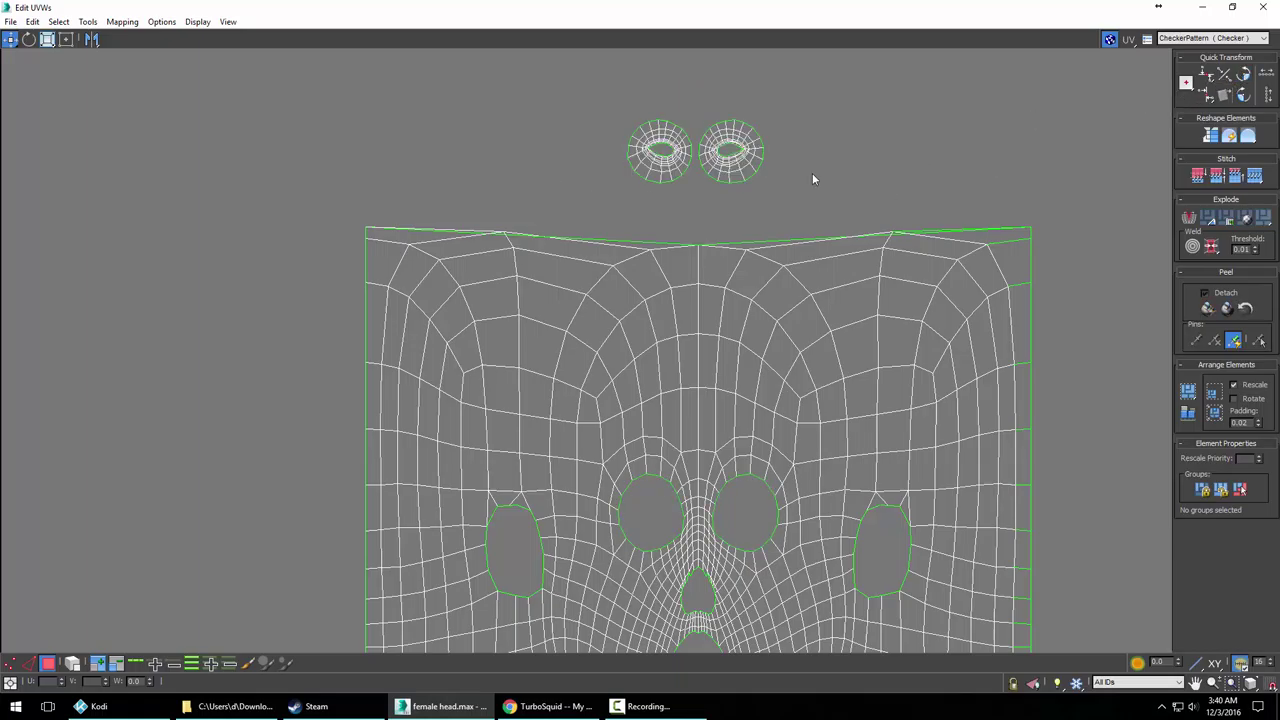
# Switch to Edge selection and compare a lower rim edge of the right eye island with its shared edge on the eye opening
pyautogui.rightClick(724, 165)
pyautogui.click(704, 127)
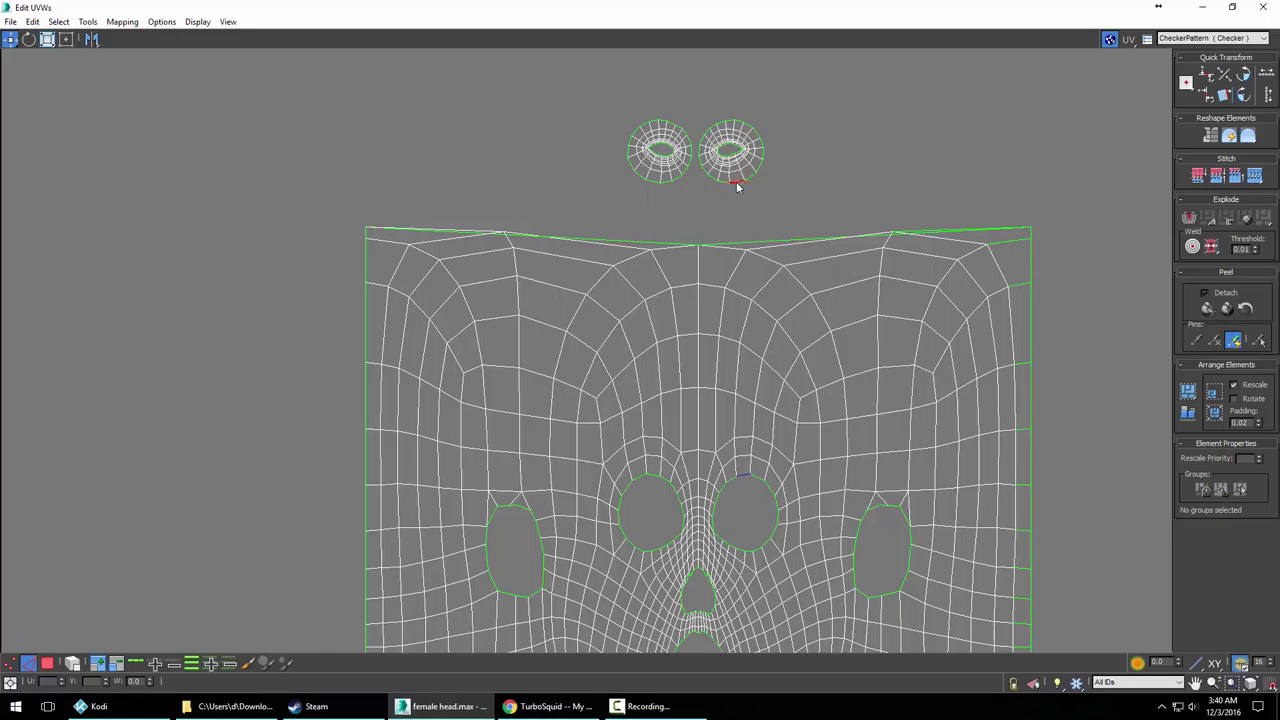
pyautogui.click(742, 474)
# Select all edges of both eye islands and flip them vertically
pyautogui.moveTo(792, 200); pyautogui.dragTo(795, 229)
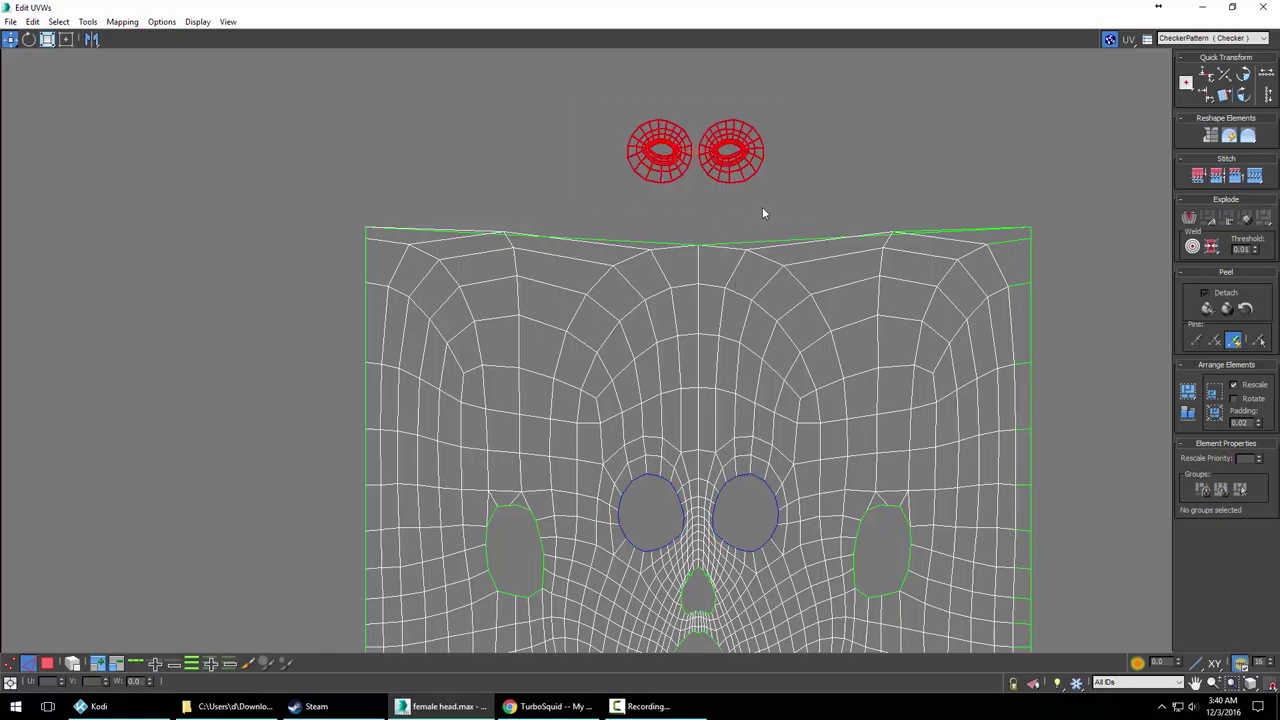
pyautogui.click(58, 22)
pyautogui.moveTo(34, 25)
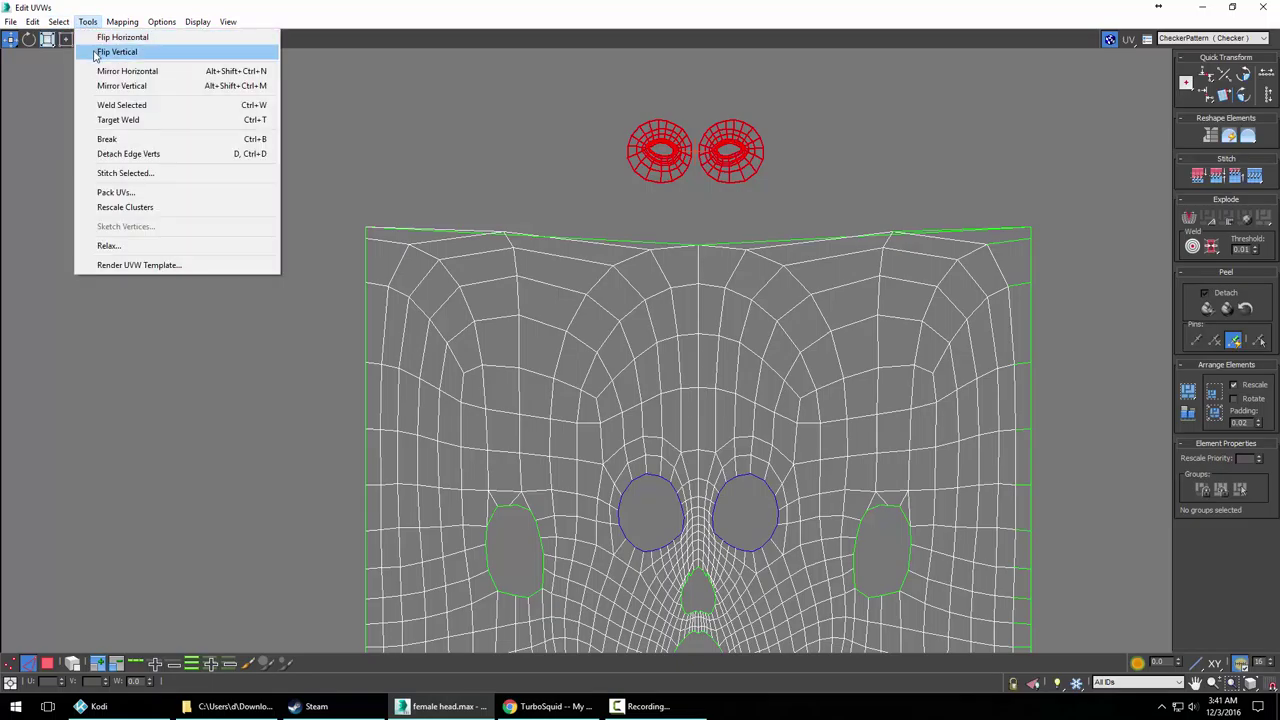
pyautogui.click(117, 52)
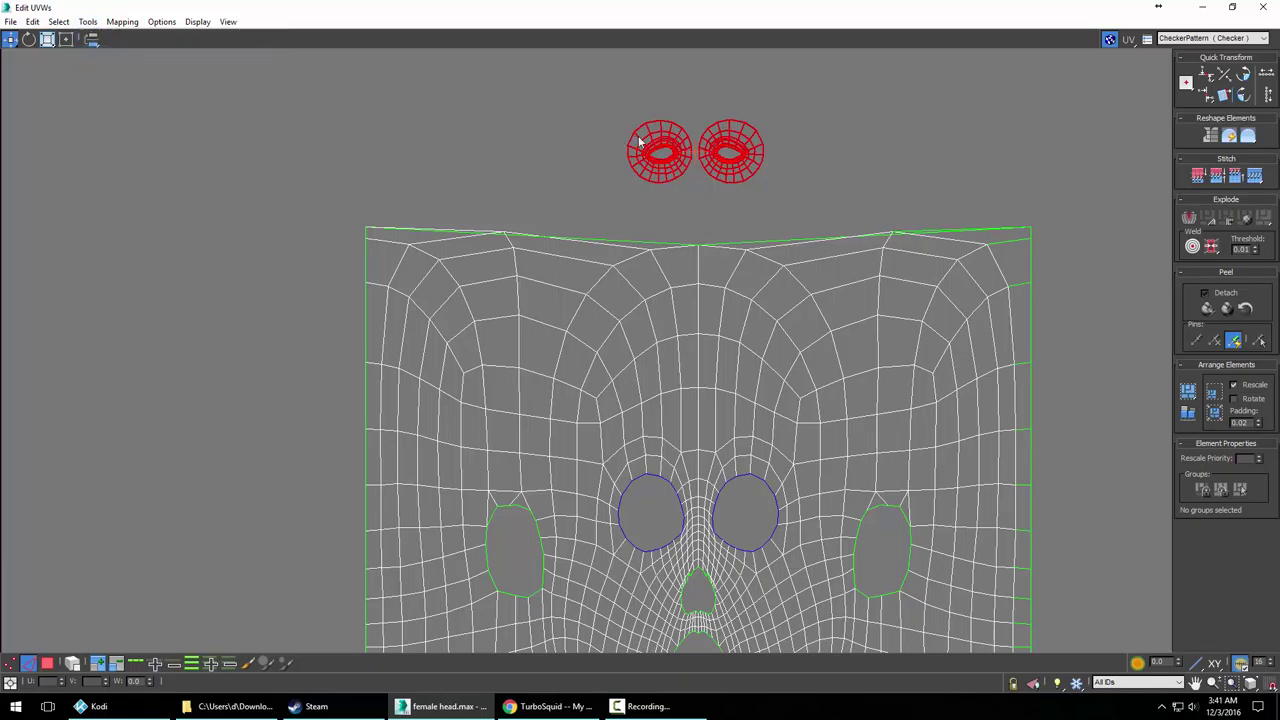
# Select an upper rim edge of the right eye island and compare it with its shared edge on the eye opening
pyautogui.scroll(1, 667, 140)
pyautogui.scroll(1, 667, 140)
pyautogui.click(782, 110)
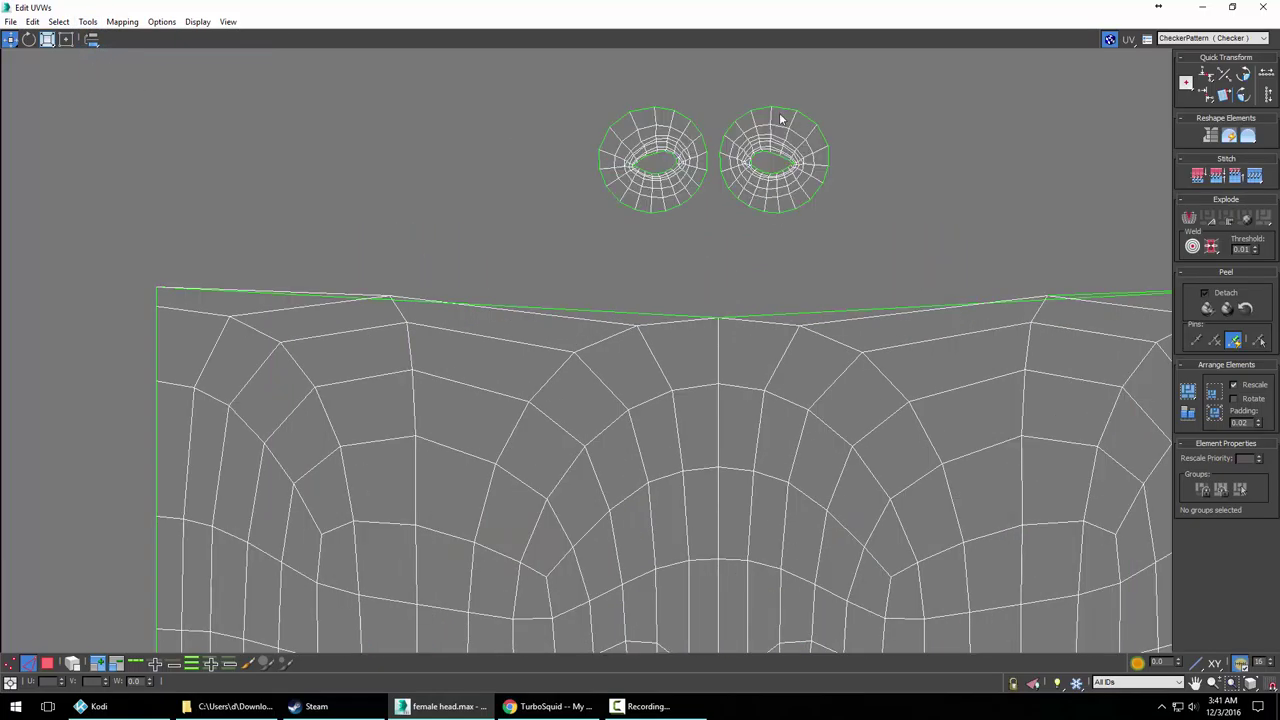
pyautogui.scroll(-3, 876, 207)
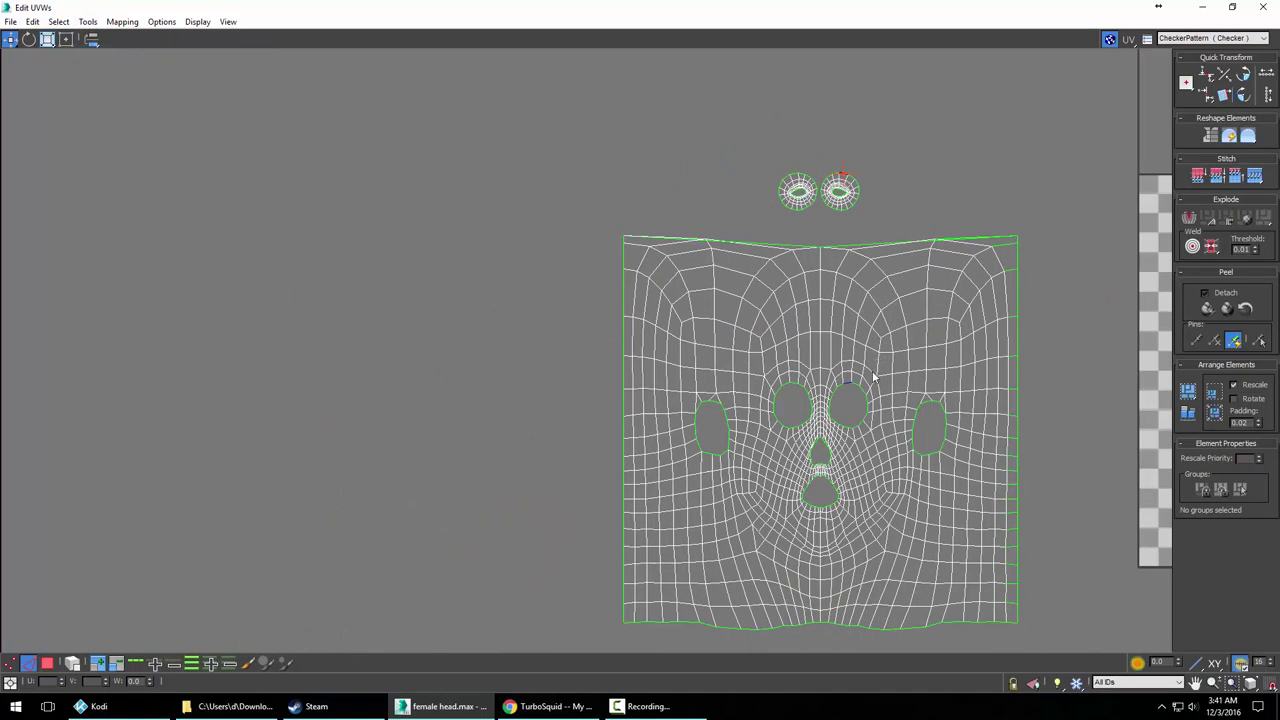
# Select both eye islands and move them down onto the face island, fitting the left one inside its eye opening
pyautogui.moveTo(747, 152); pyautogui.dragTo(879, 222)
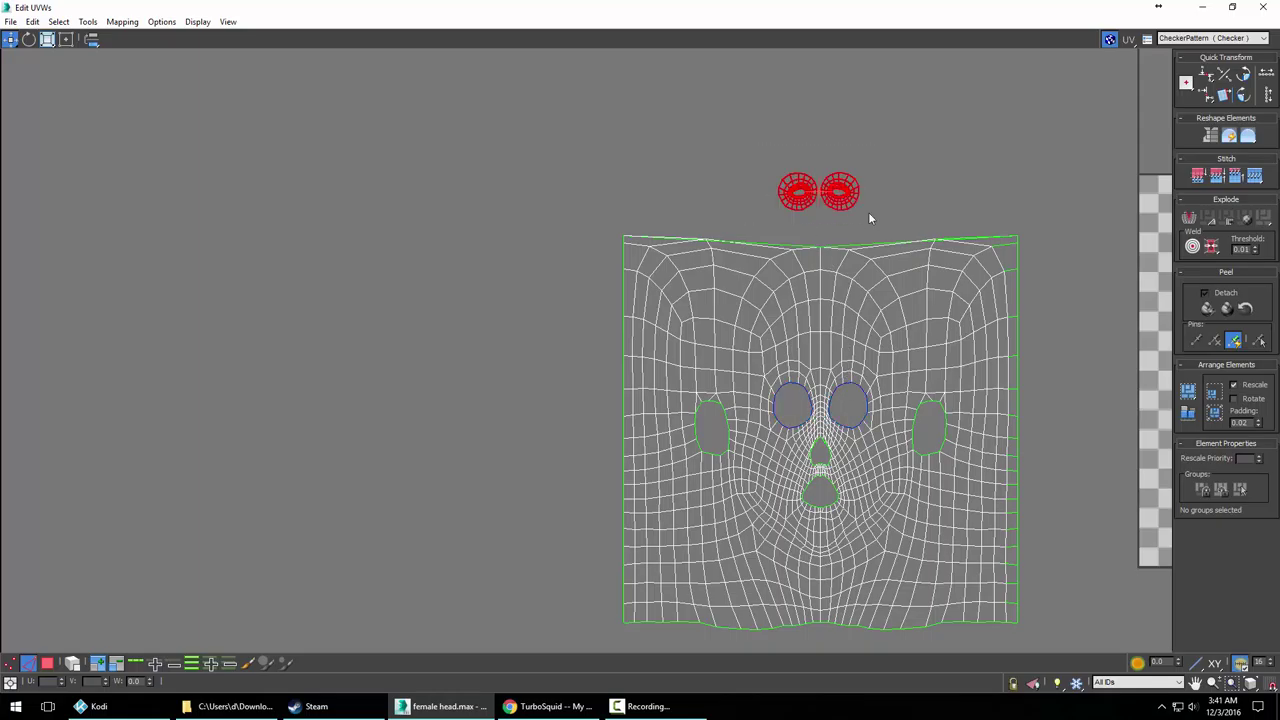
pyautogui.scroll(2, 845, 205)
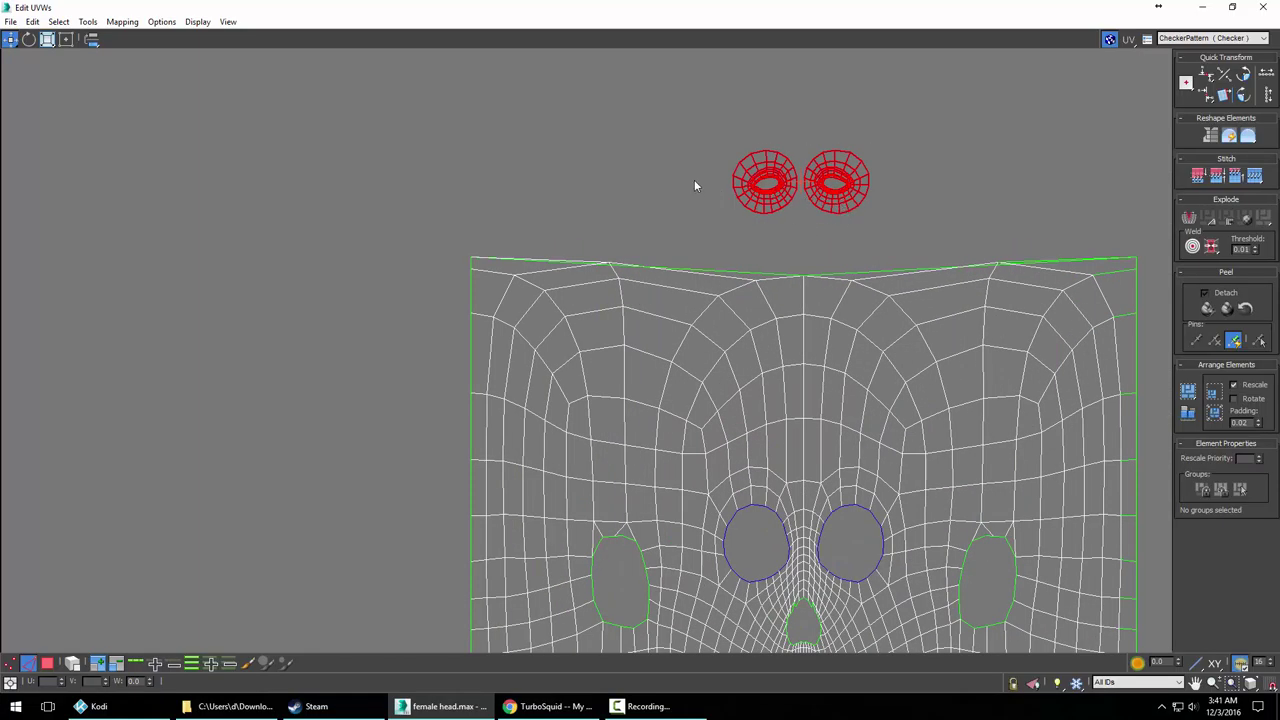
pyautogui.moveTo(784, 182); pyautogui.dragTo(782, 539)
pyautogui.scroll(5, 760, 470)
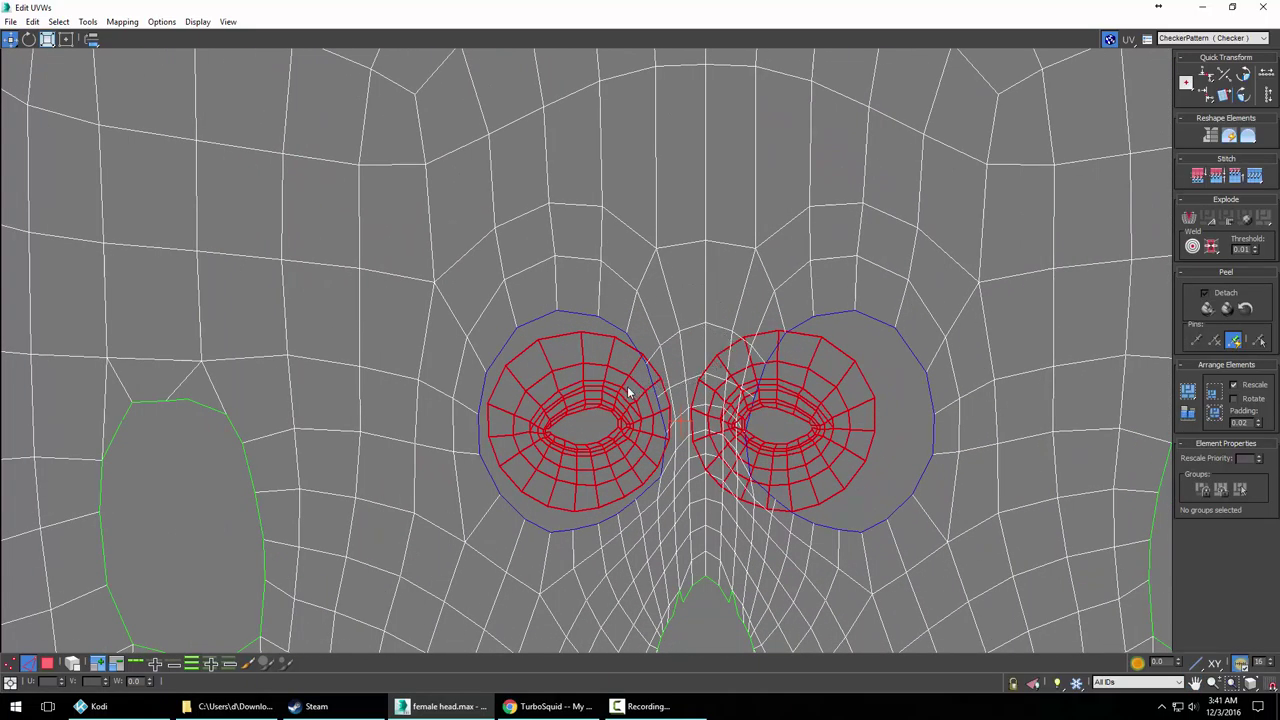
pyautogui.moveTo(626, 379); pyautogui.dragTo(617, 382)
# Deselect the left eye island and move the right one sideways into its own eye opening
pyautogui.moveTo(444, 309); pyautogui.dragTo(665, 549)
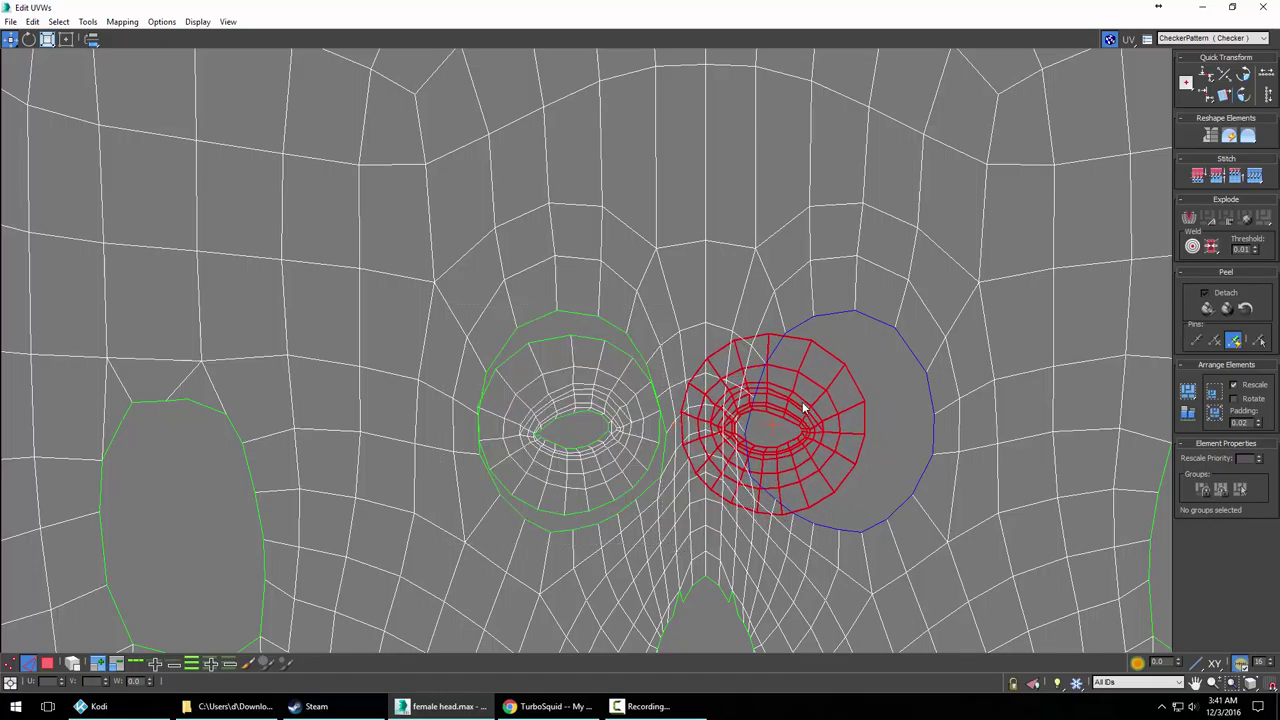
pyautogui.moveTo(794, 396); pyautogui.dragTo(862, 397)
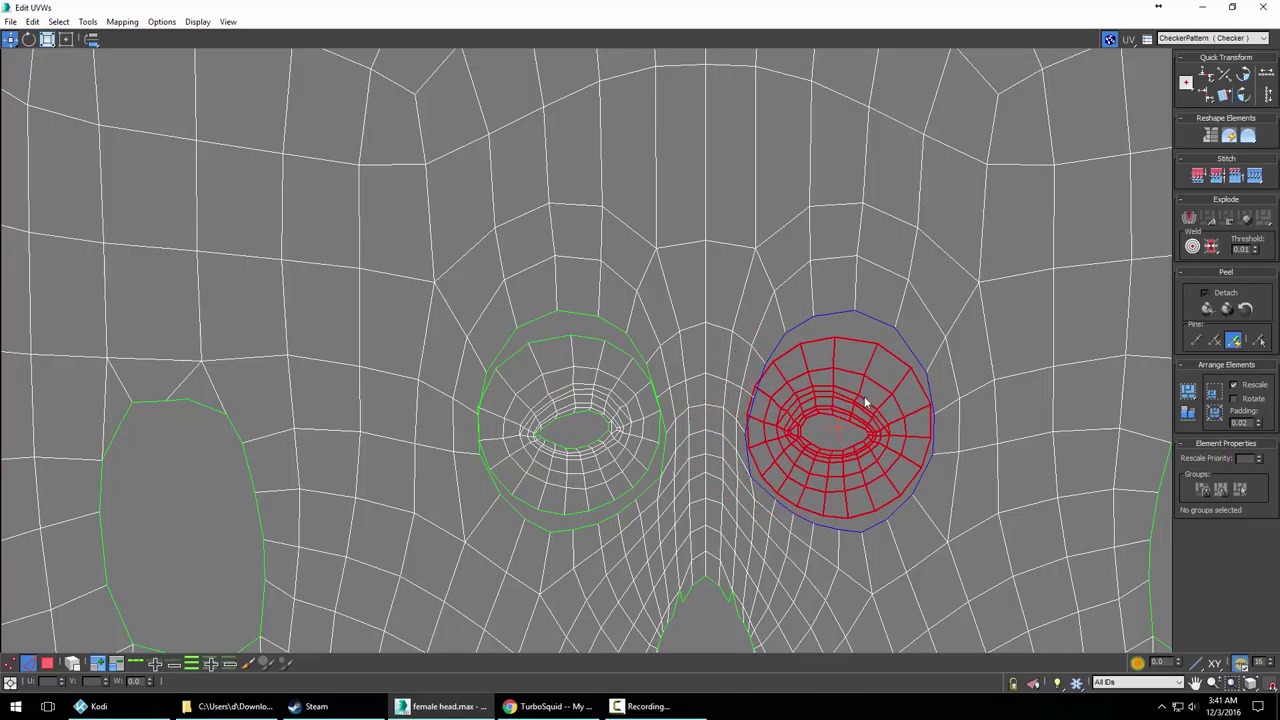
pyautogui.click(858, 335)
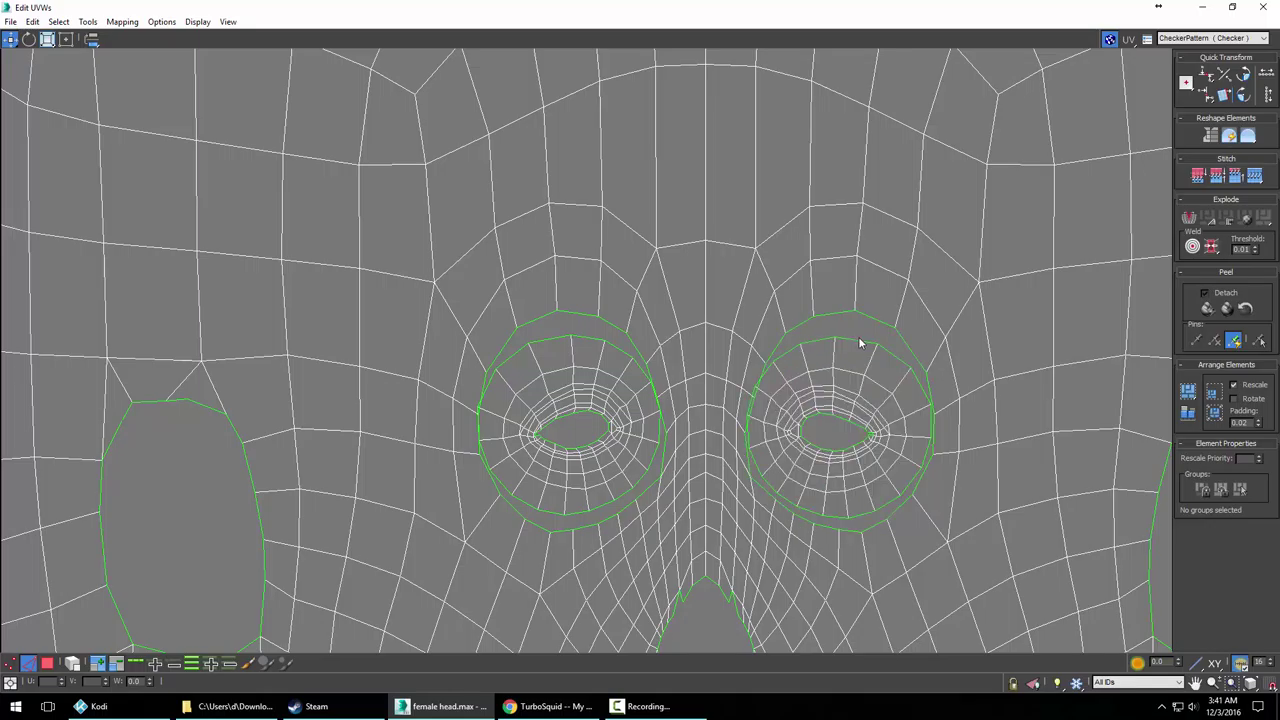
# Try stitching one upper rim edge of the right eye island to average, to target and to source, undoing each attempt
pyautogui.click(878, 346)
pyautogui.click(1216, 176)
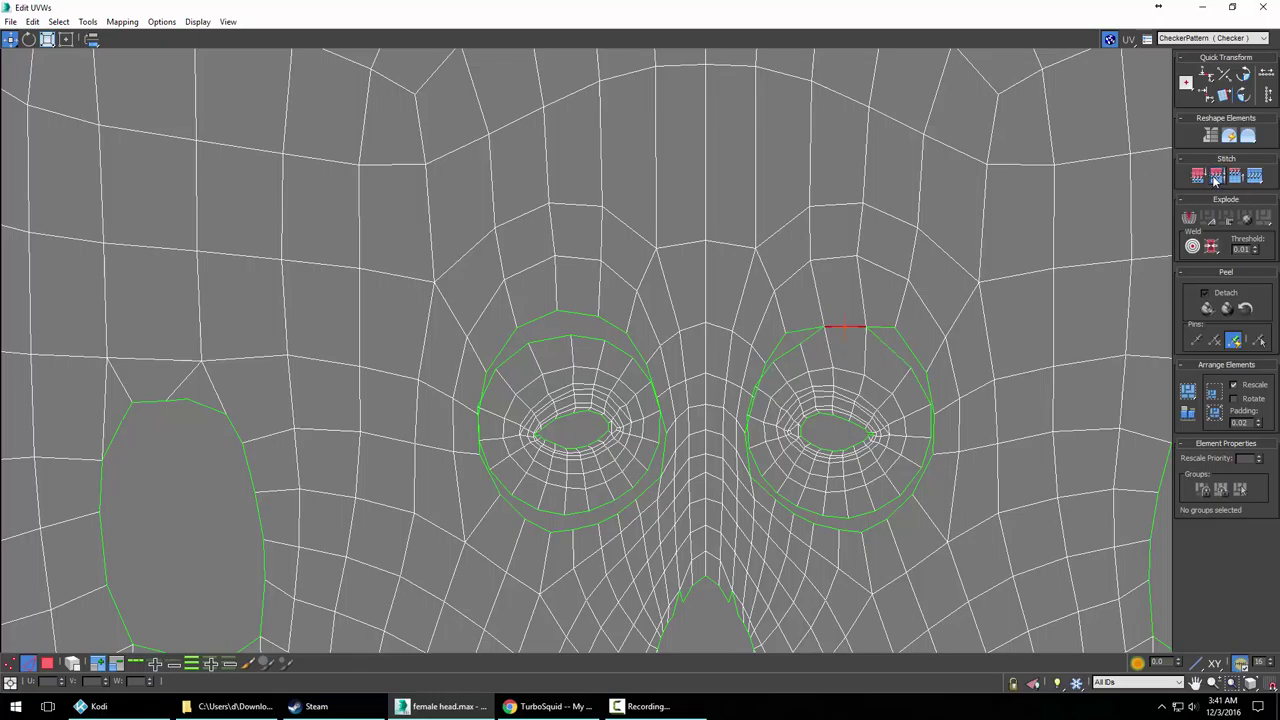
pyautogui.hotkey('ctrl', 'z')
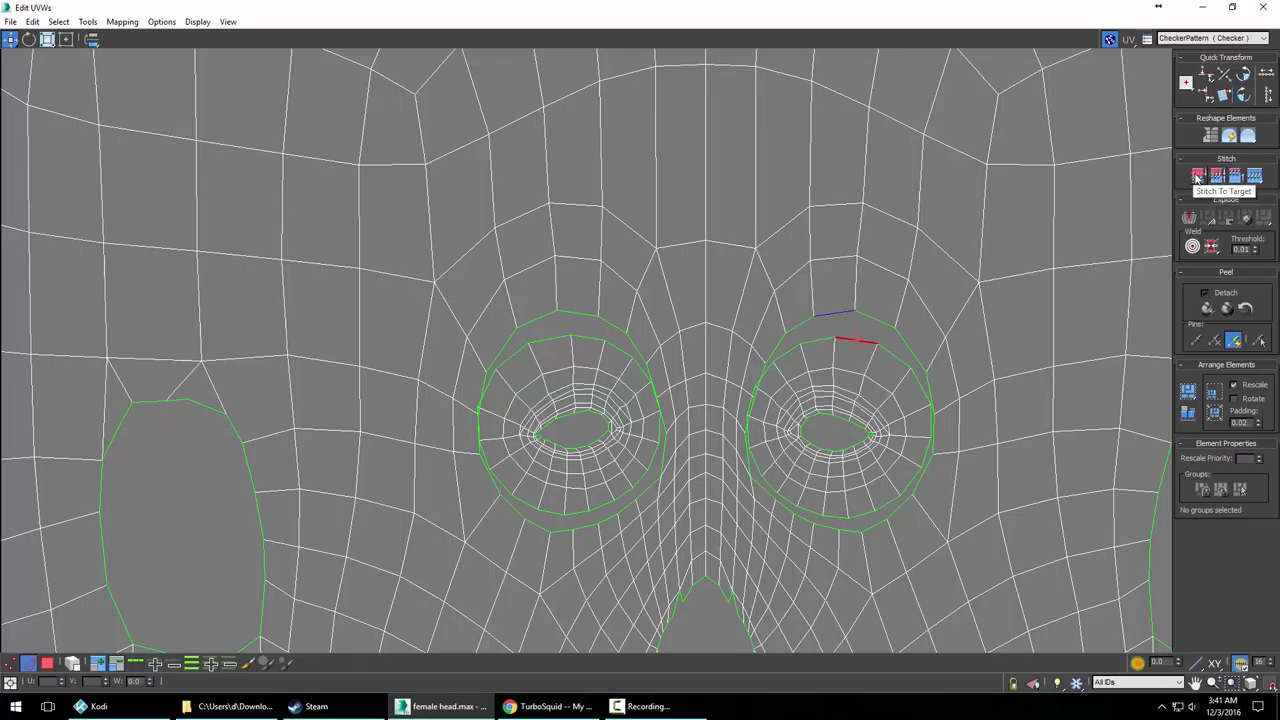
pyautogui.click(1197, 177)
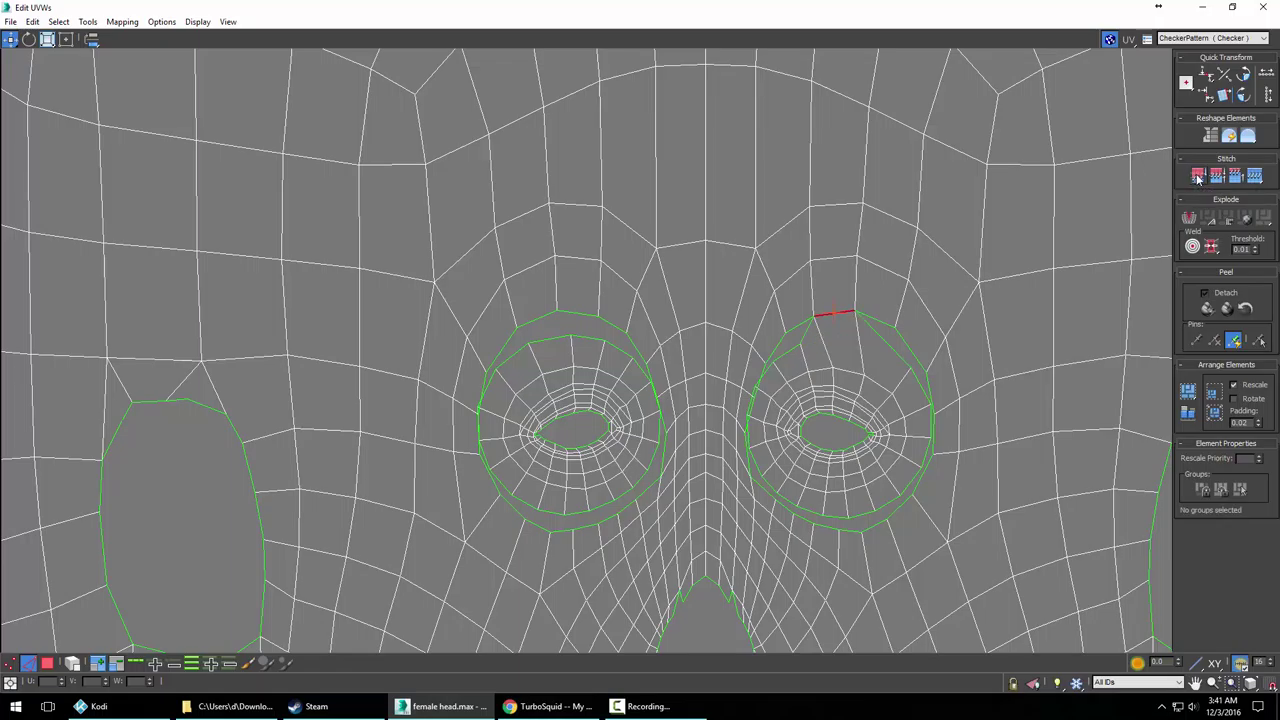
pyautogui.hotkey('ctrl', 'z')
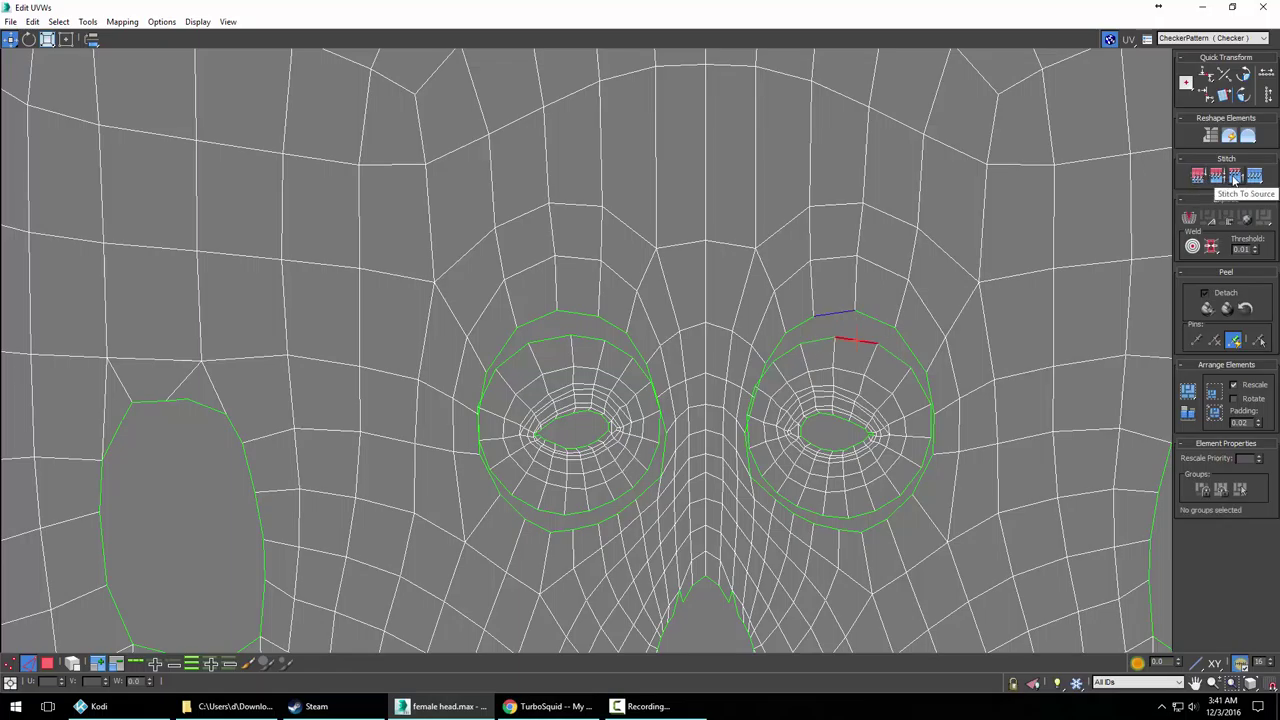
pyautogui.click(1235, 177)
pyautogui.hotkey('ctrl', 'z')
# Try a custom stitch on the single rim edge with Align Clusters off, then cancel it
pyautogui.click(1254, 177)
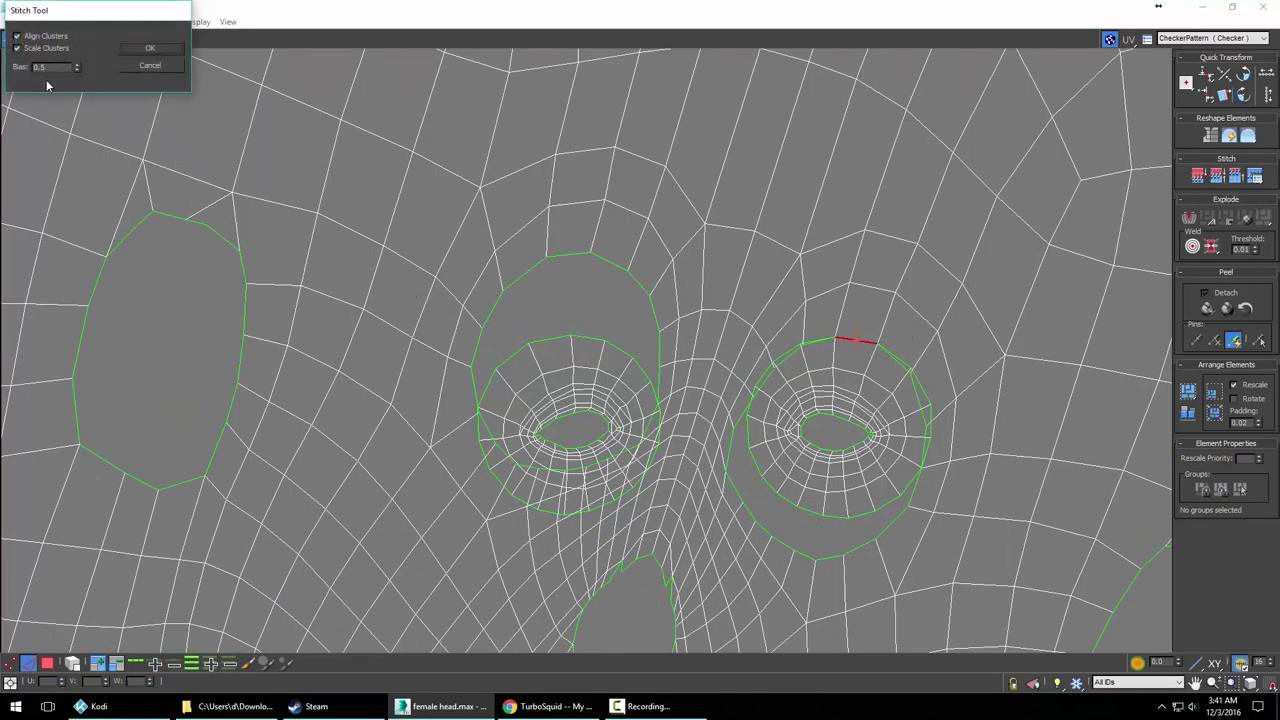
pyautogui.click(40, 38)
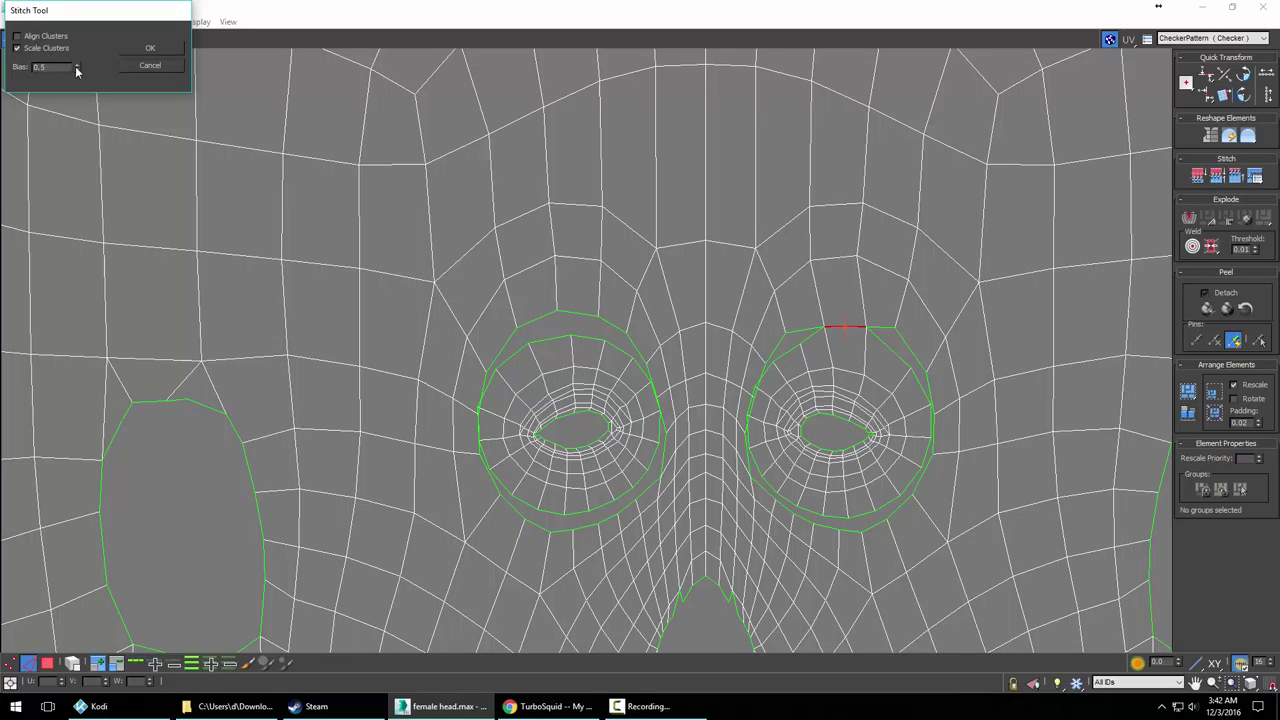
pyautogui.moveTo(75, 66)
pyautogui.mouseDown()
pyautogui.moveTo(75, 80)
pyautogui.moveTo(76, 65)
pyautogui.mouseUp()
pyautogui.click(130, 65)
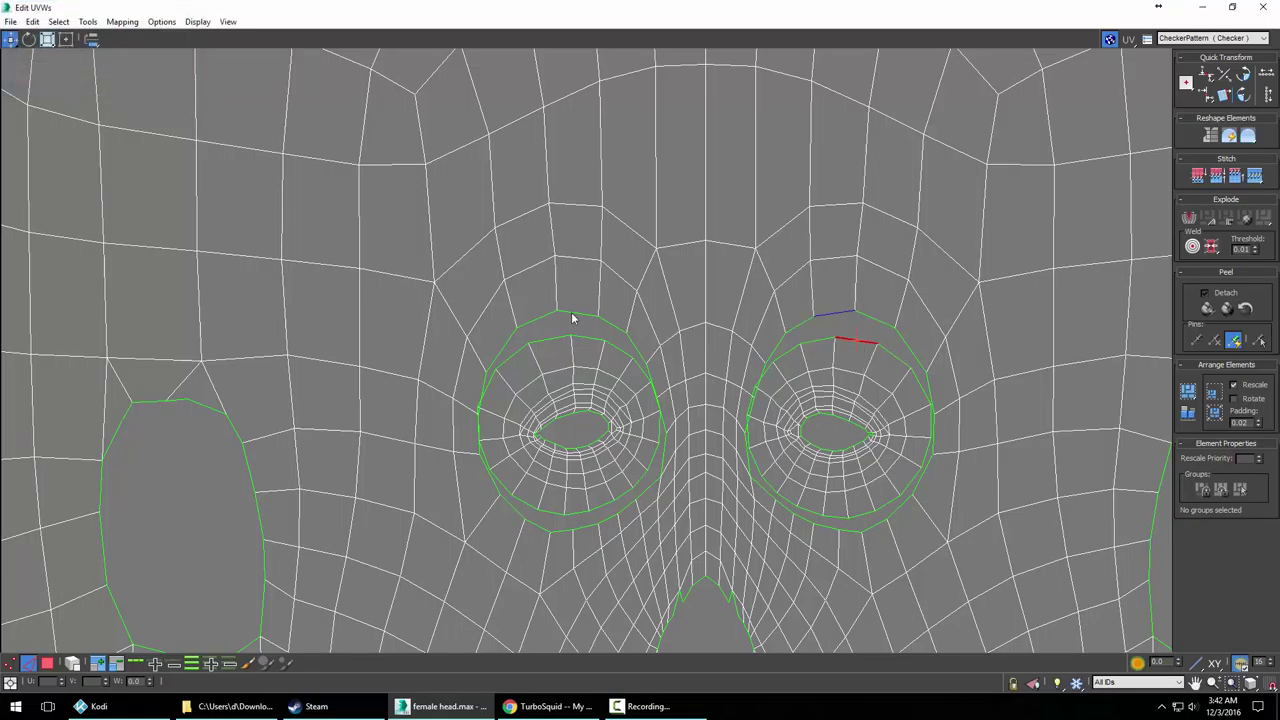
# Stitch the right eye island's whole outer rim to the face opening with Align Clusters off and a Bias of 1.0
pyautogui.doubleClick(816, 343)
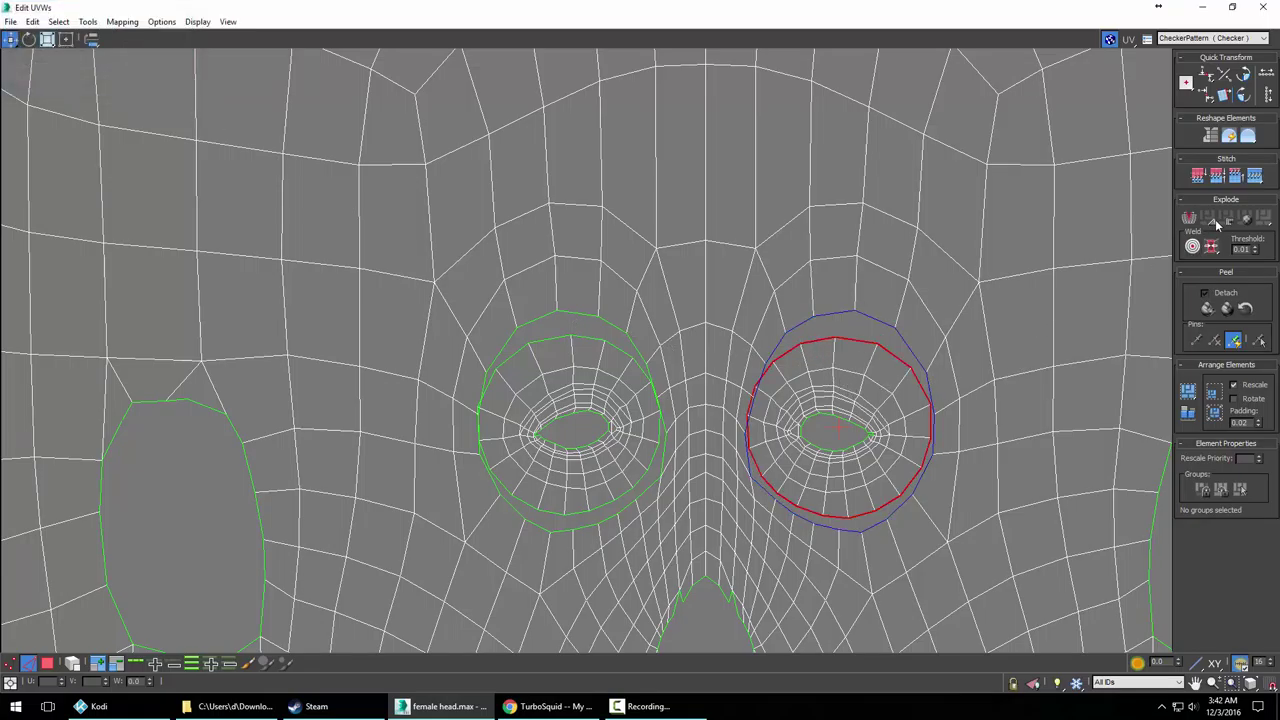
pyautogui.click(1257, 178)
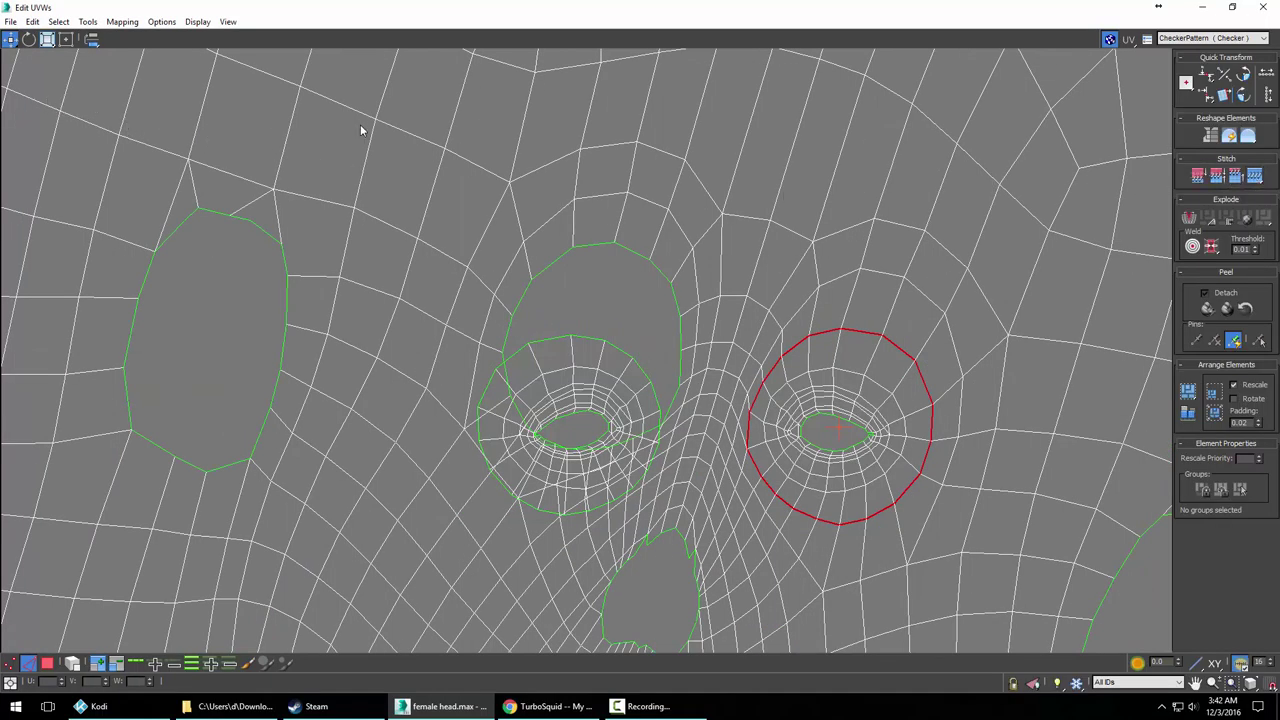
pyautogui.hotkey('ctrl', 'z')
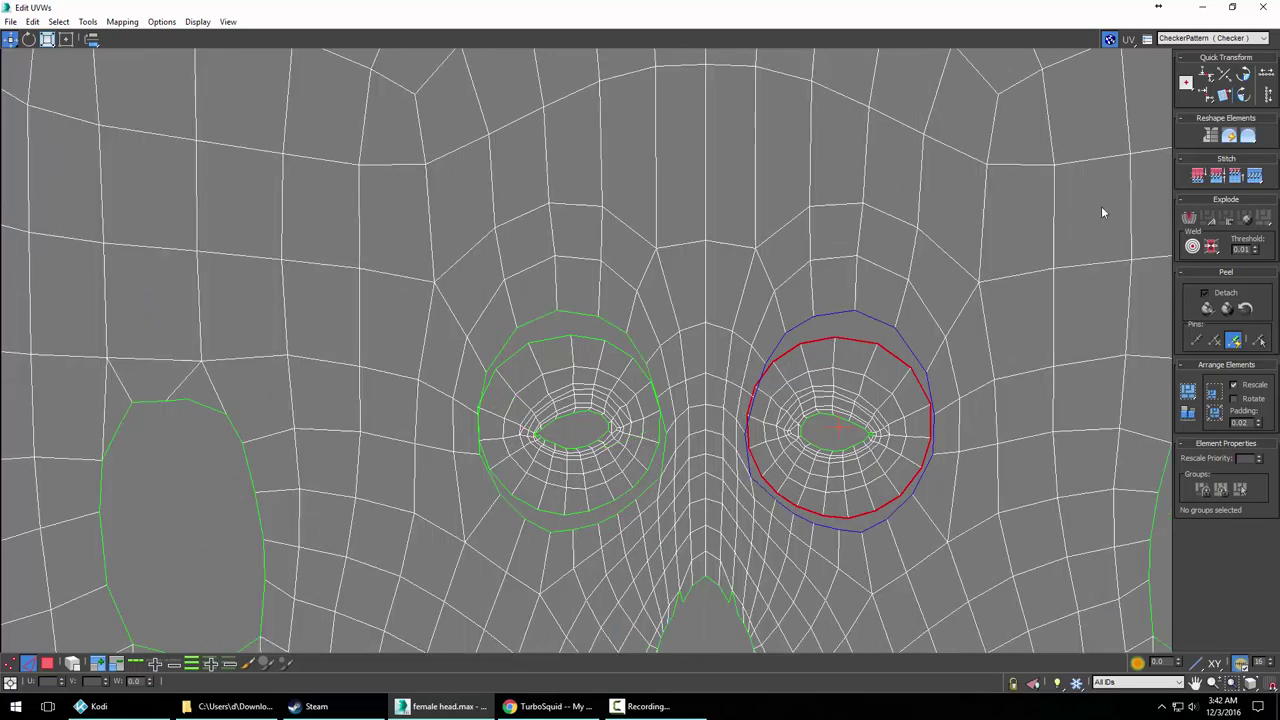
pyautogui.click(1257, 177)
pyautogui.click(1255, 177)
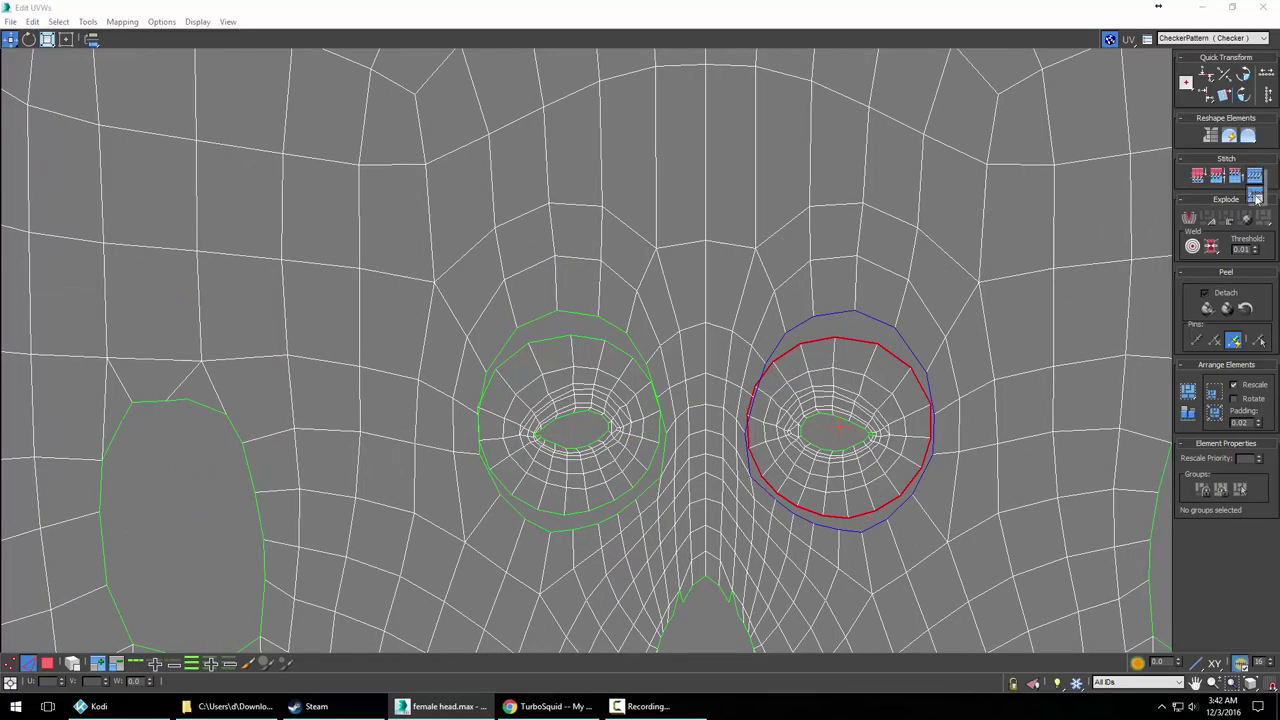
pyautogui.click(1257, 196)
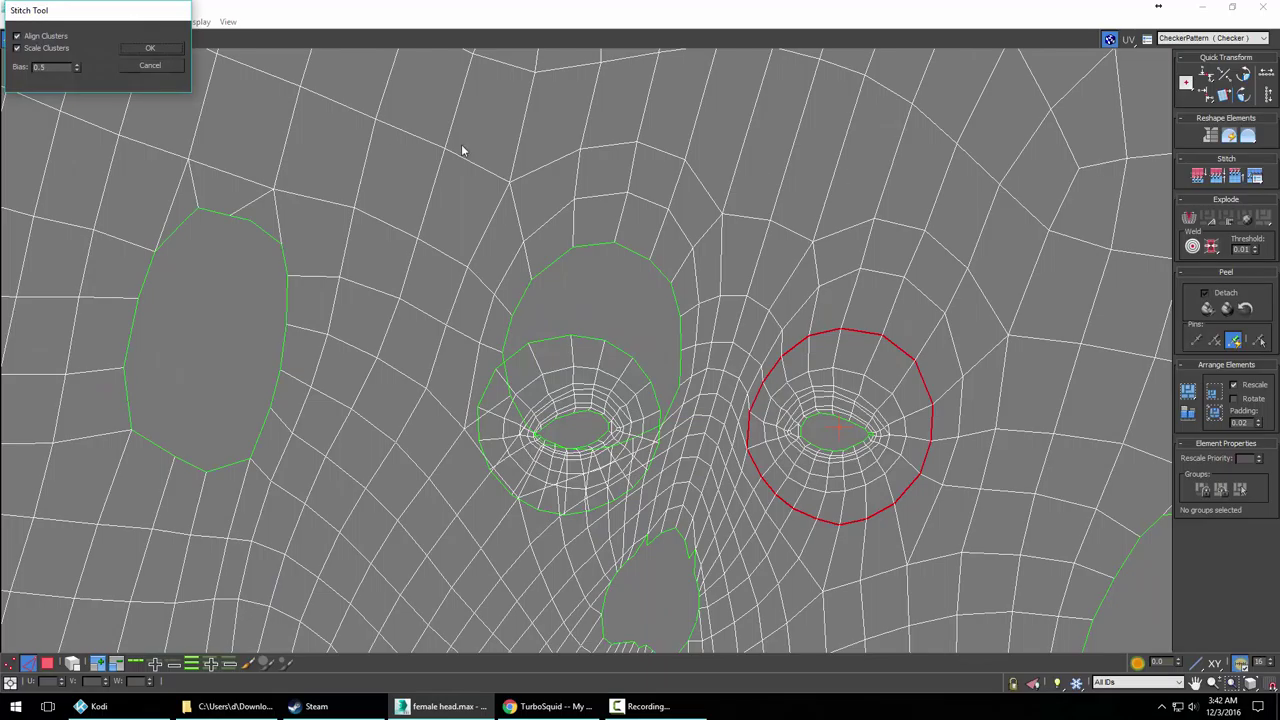
pyautogui.click(45, 36)
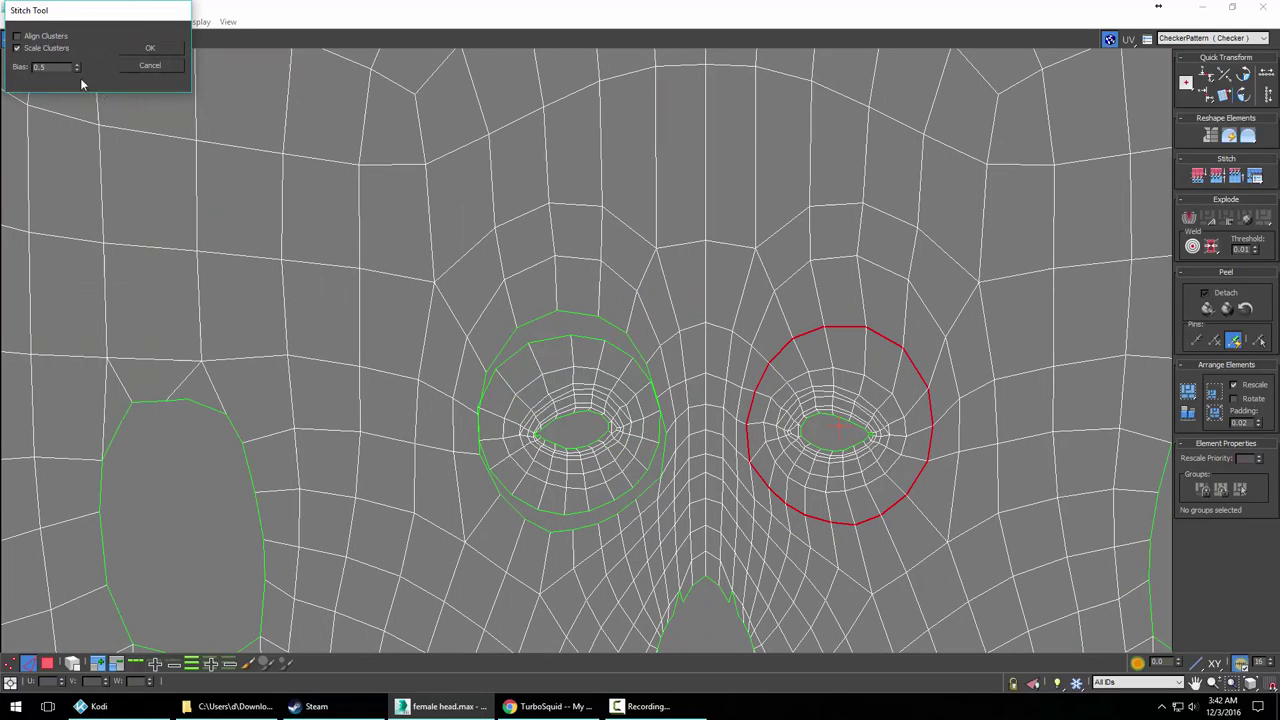
pyautogui.moveTo(77, 67); pyautogui.dragTo(84, 161)
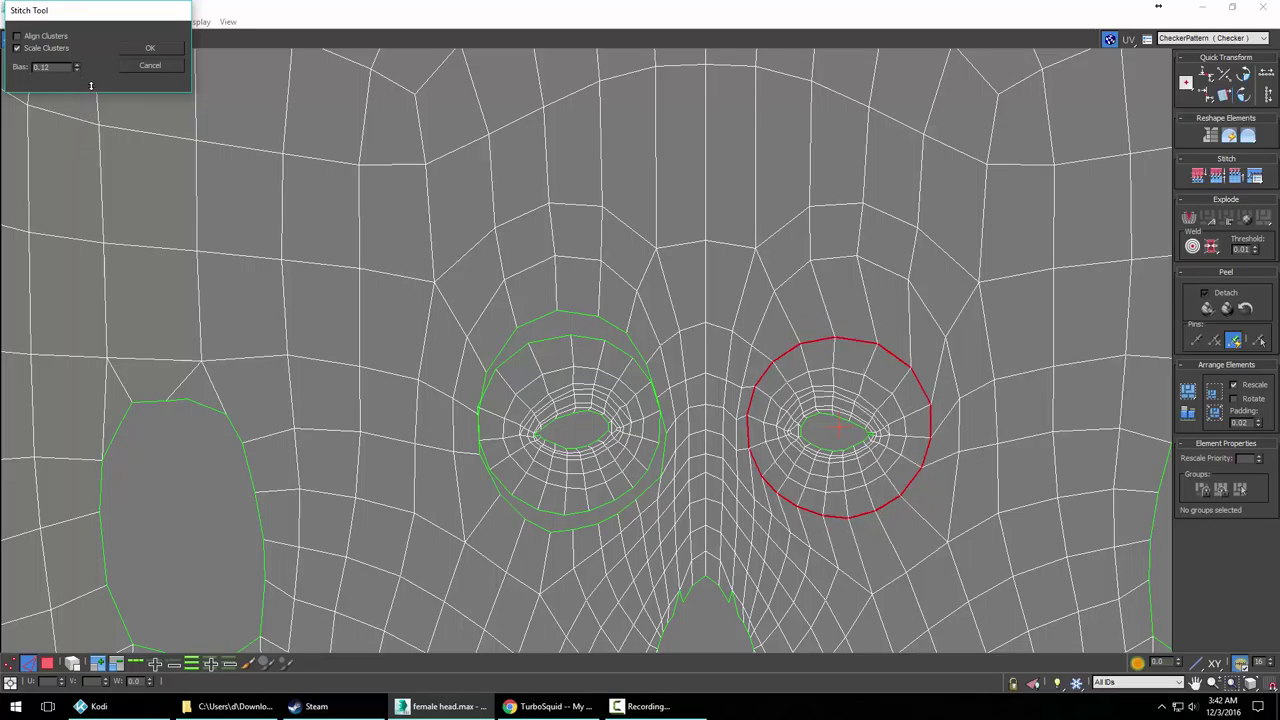
pyautogui.moveTo(88, 38); pyautogui.dragTo(86, 18)
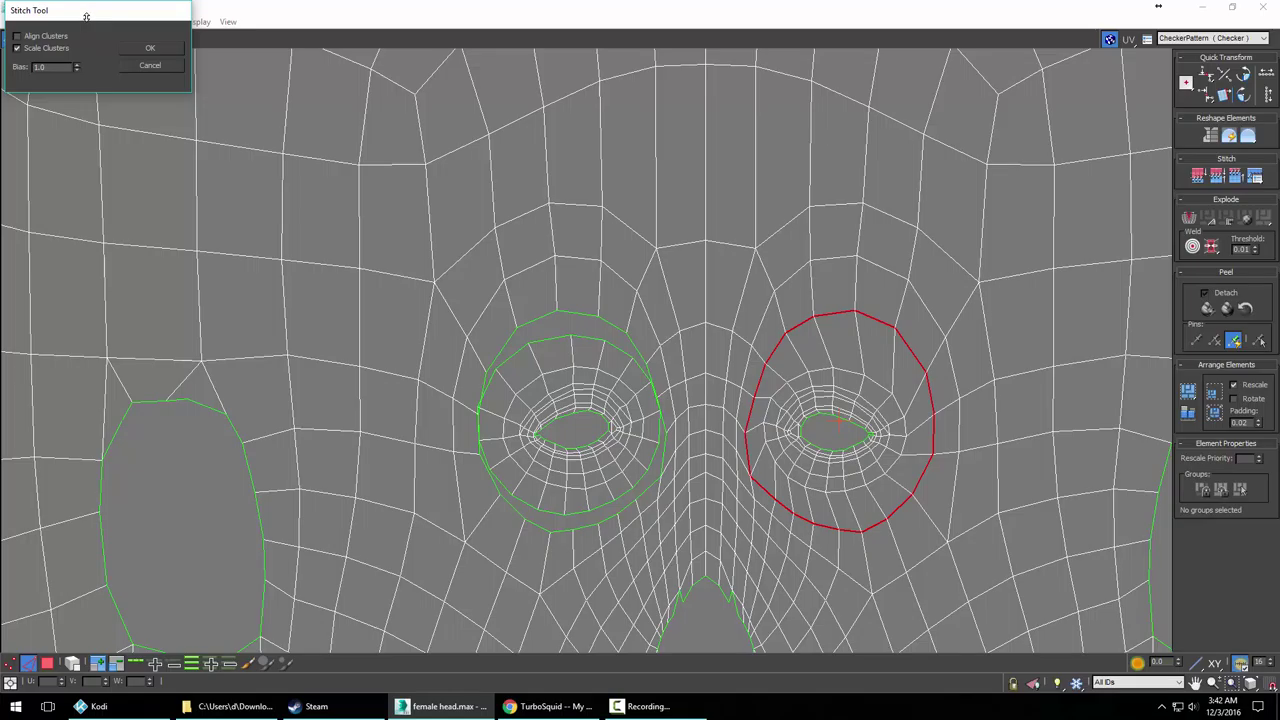
pyautogui.click(145, 48)
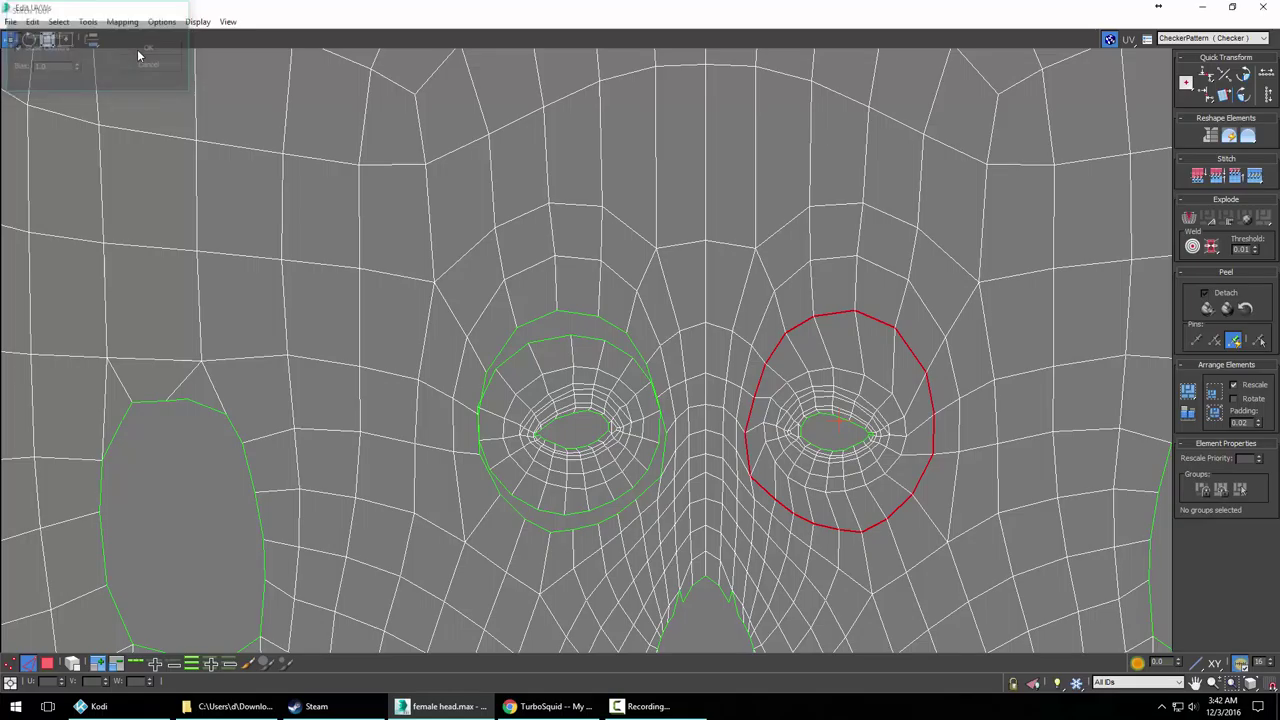
# Stitch the left eye island's whole outer rim to its face opening with the same custom stitch settings, then clear the selection
pyautogui.click(560, 343)
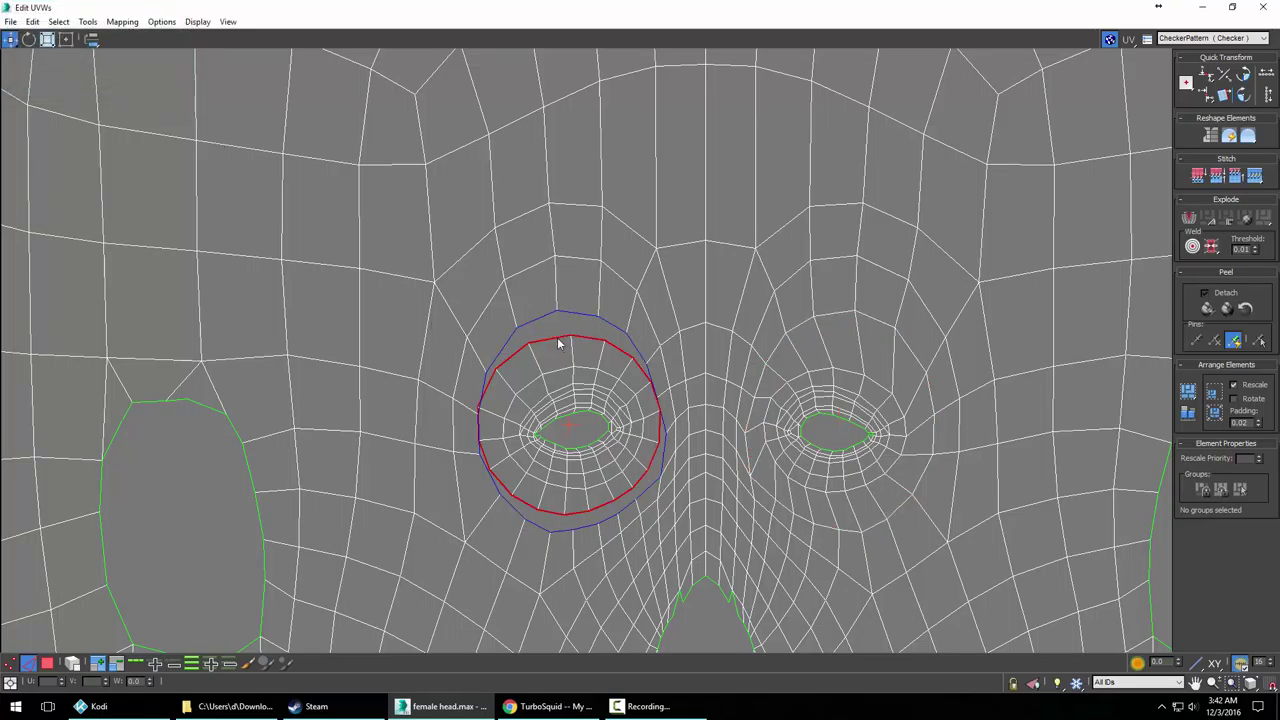
pyautogui.click(1255, 176)
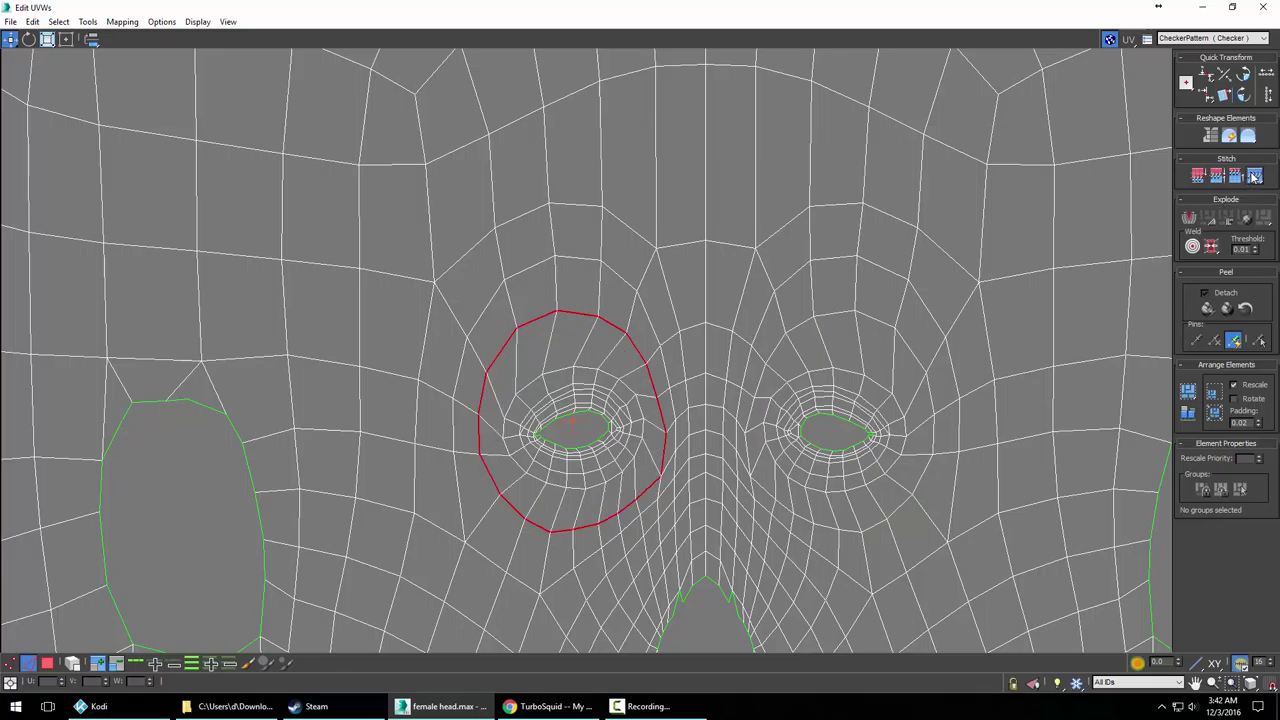
pyautogui.click(832, 369)
# Try to select the outer border of the nose island above the checker square by picking edge loops
pyautogui.scroll(-3, 850, 343)
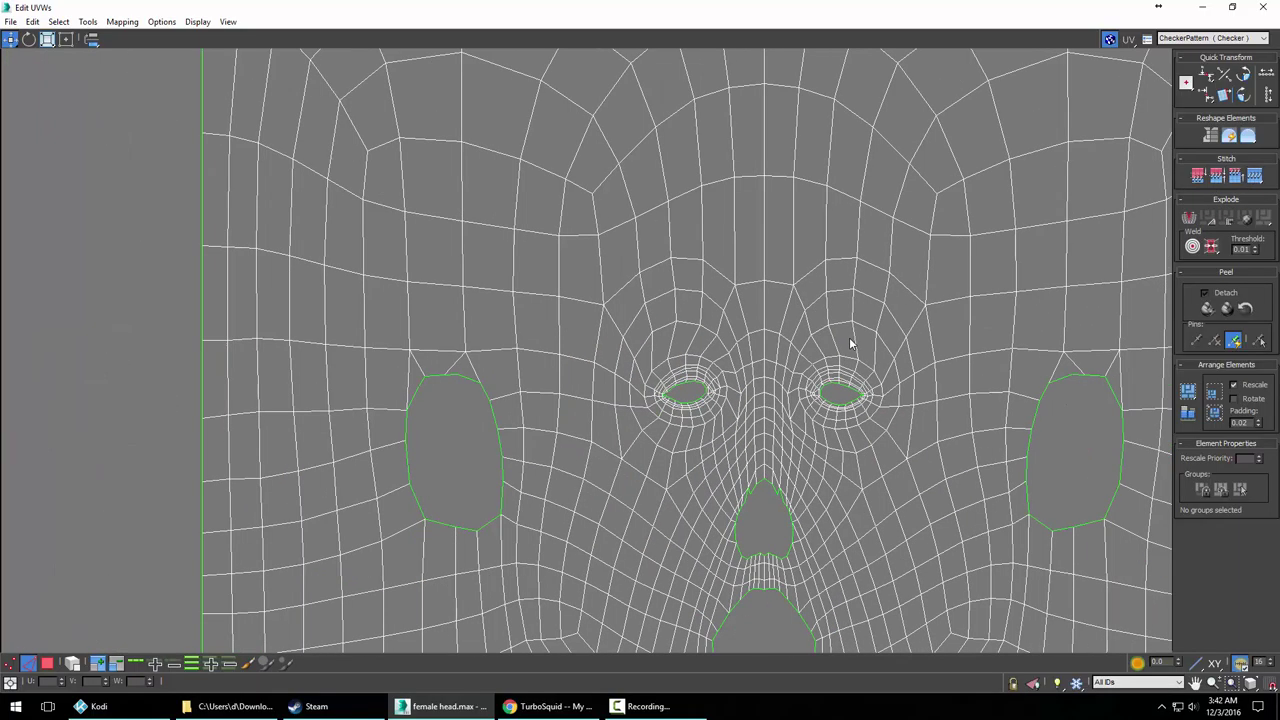
pyautogui.scroll(-4, 850, 343)
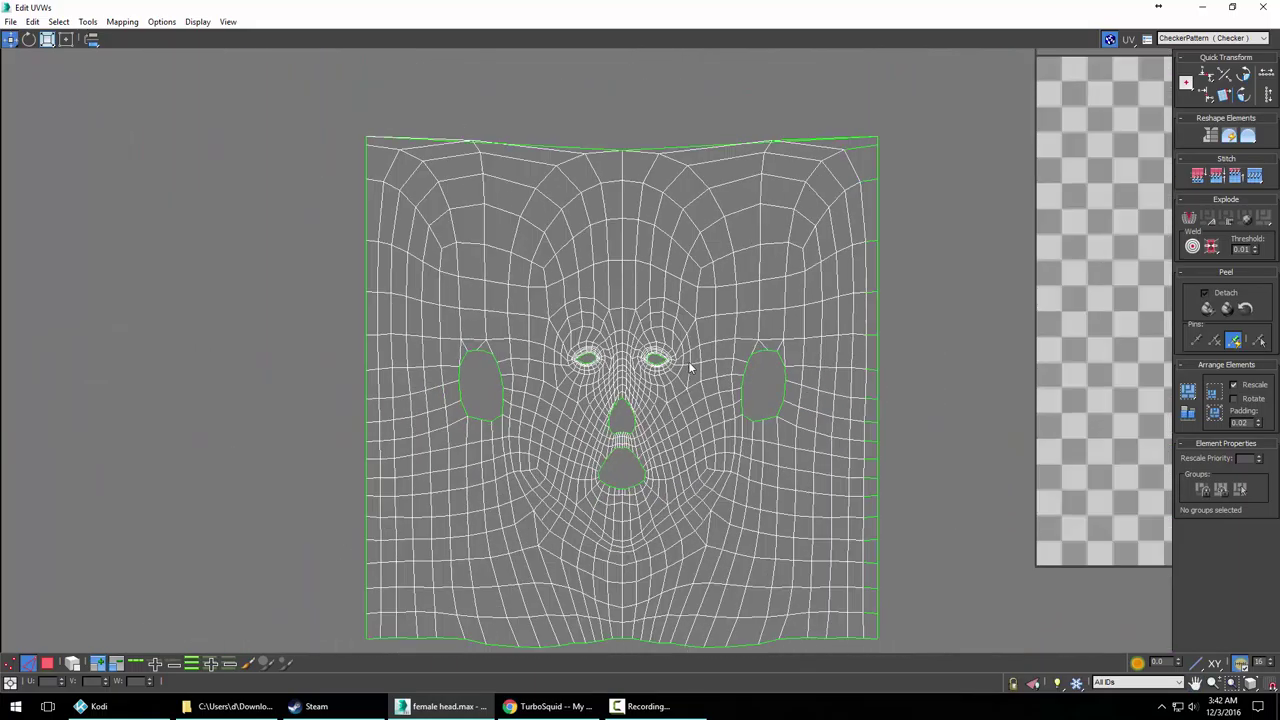
pyautogui.scroll(-5, 690, 365)
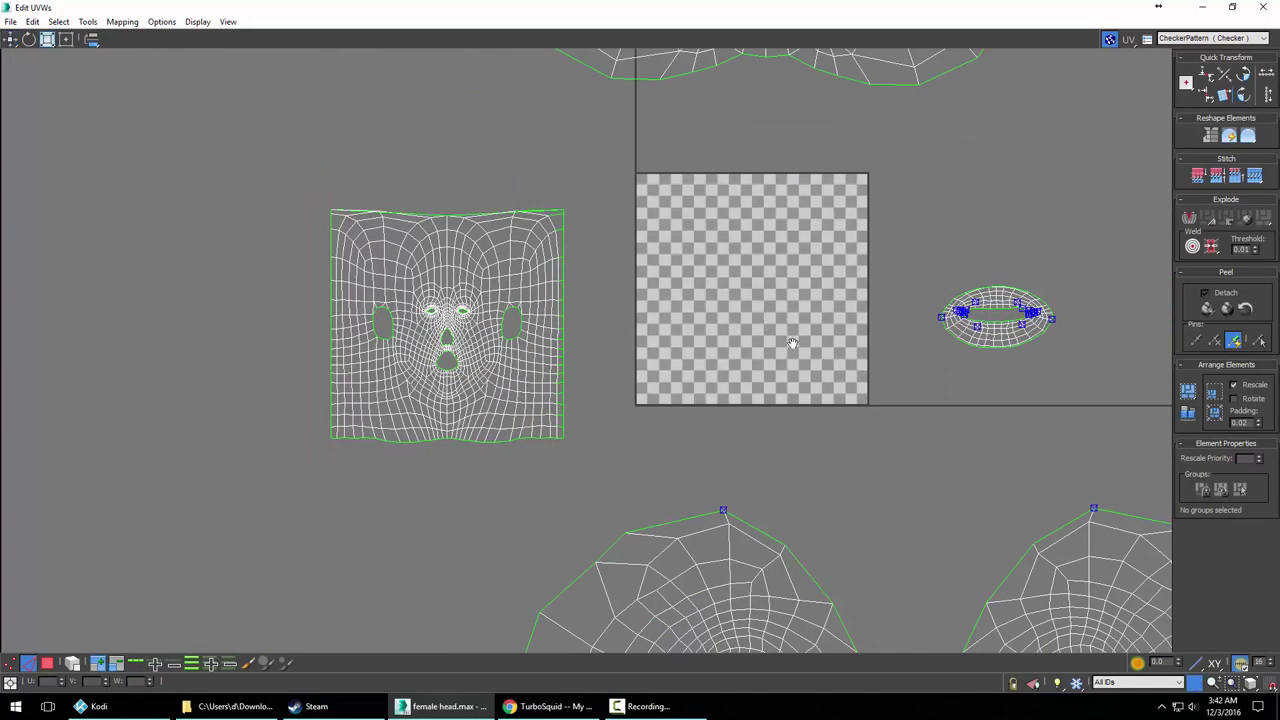
pyautogui.moveTo(792, 329); pyautogui.dragTo(831, 495, button='middle')
pyautogui.scroll(1, 831, 495)
pyautogui.scroll(-2, 832, 494)
pyautogui.moveTo(821, 250); pyautogui.dragTo(825, 266, button='middle')
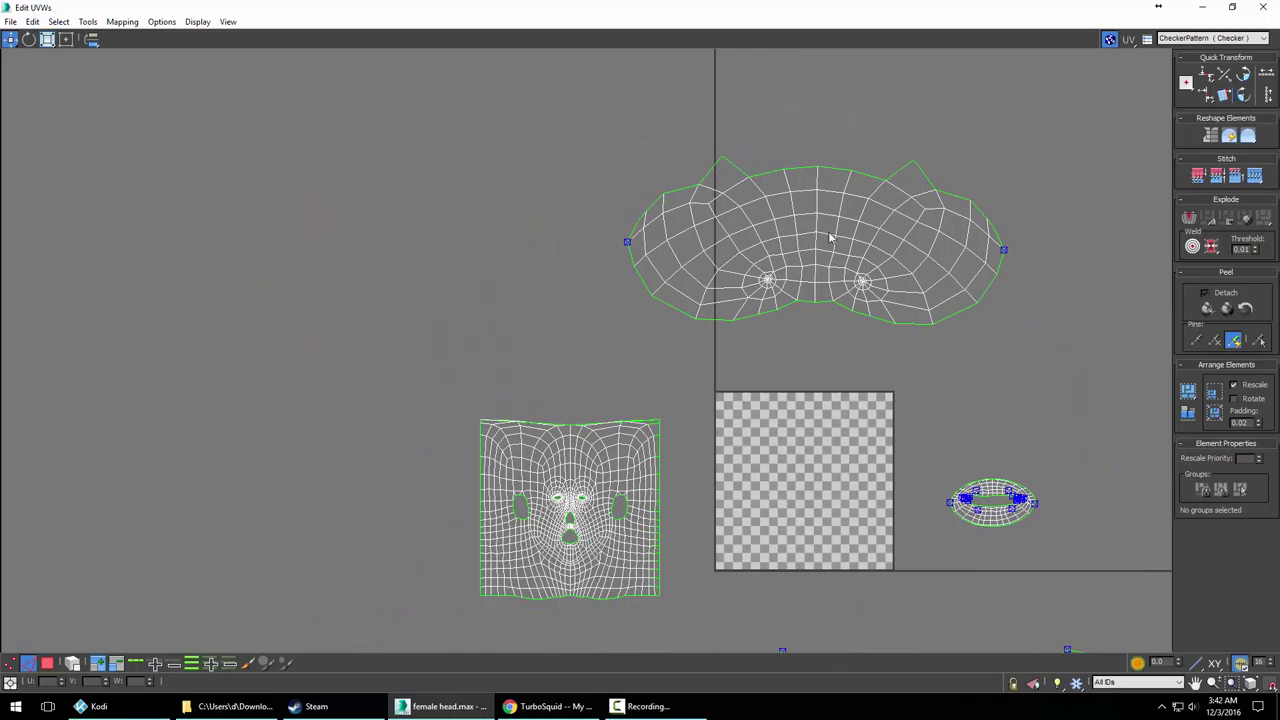
pyautogui.doubleClick(977, 208)
pyautogui.click(979, 200)
pyautogui.doubleClick(923, 173)
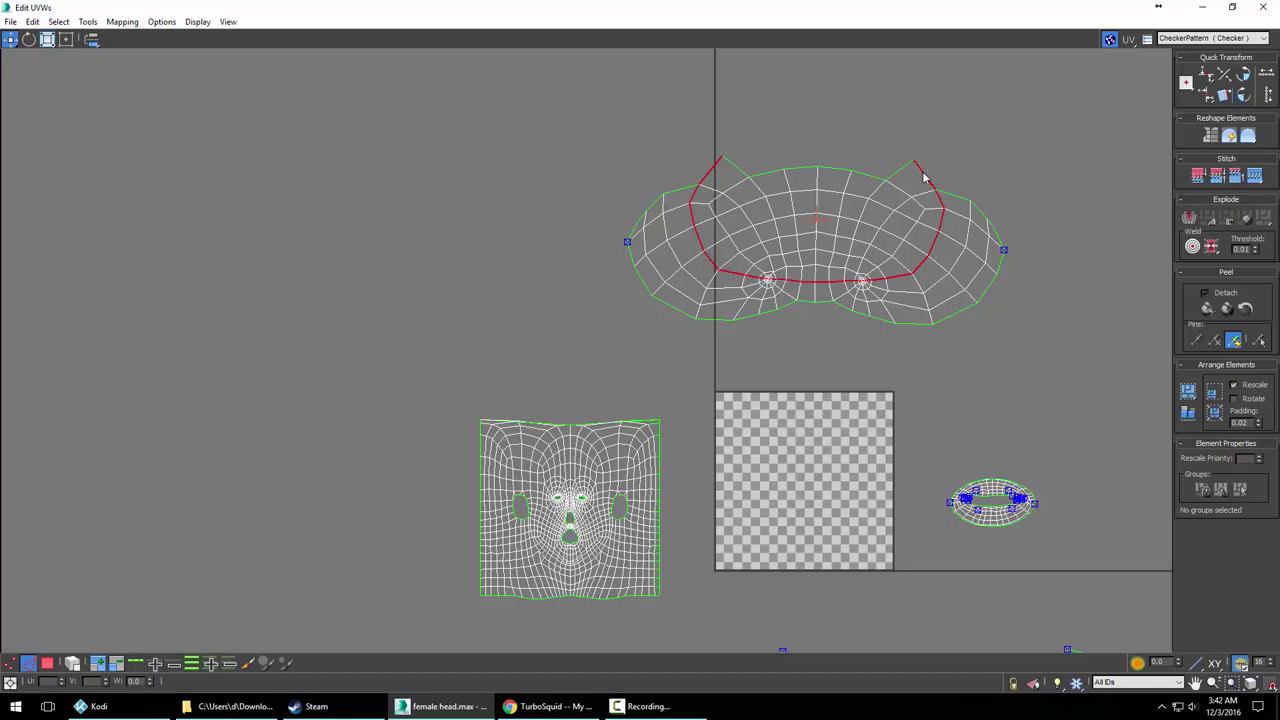
pyautogui.click(898, 172)
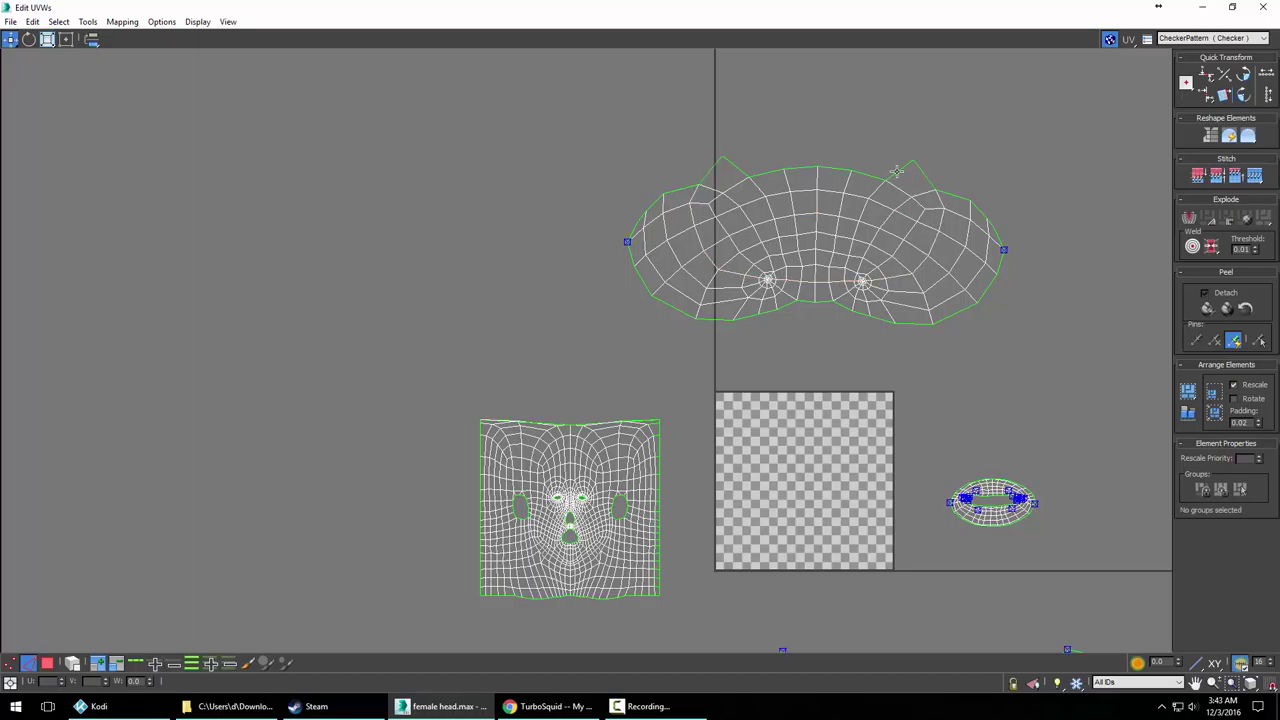
# Select the nose island's border along the top centre, right side and lower right, deselecting the stray interior loop edges
pyautogui.click(896, 173)
pyautogui.keyDown('ctrl'); pyautogui.click(765, 171); pyautogui.keyUp('ctrl')
pyautogui.keyDown('ctrl'); pyautogui.click(798, 166); pyautogui.keyUp('ctrl')
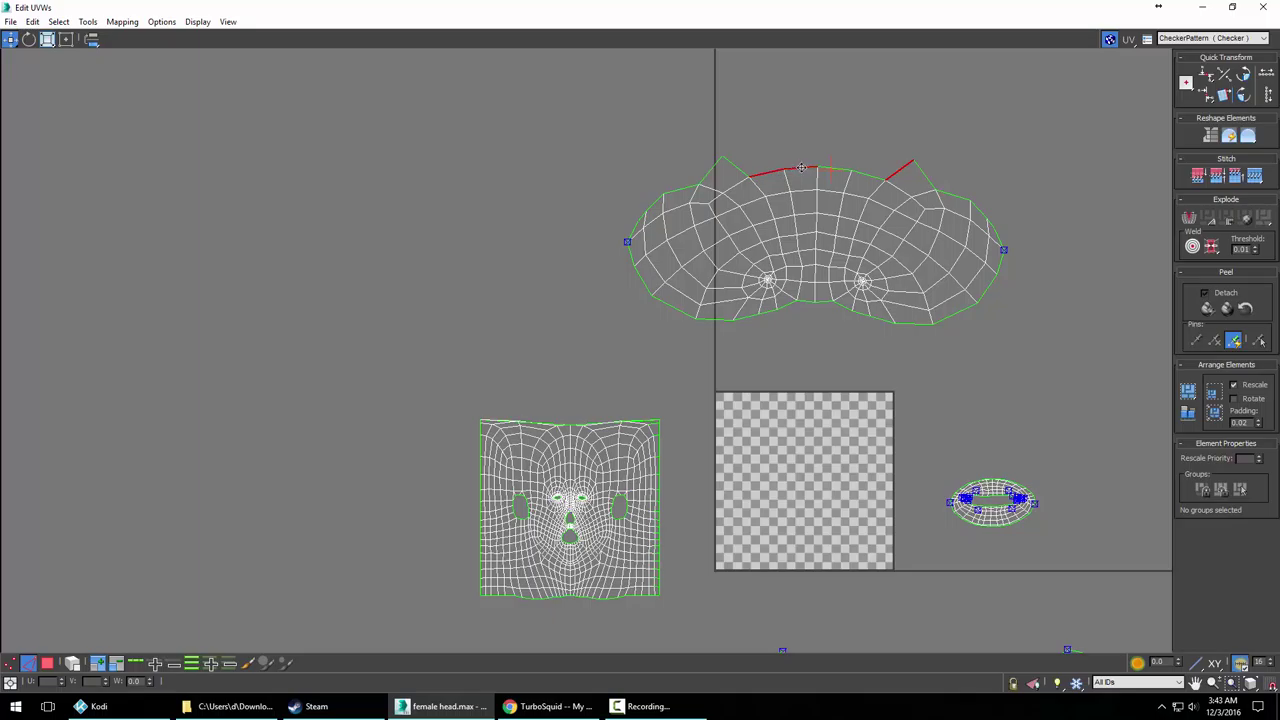
pyautogui.click(872, 175)
pyautogui.click(934, 188)
pyautogui.keyDown('ctrl'); pyautogui.doubleClick(961, 197); pyautogui.keyUp('ctrl')
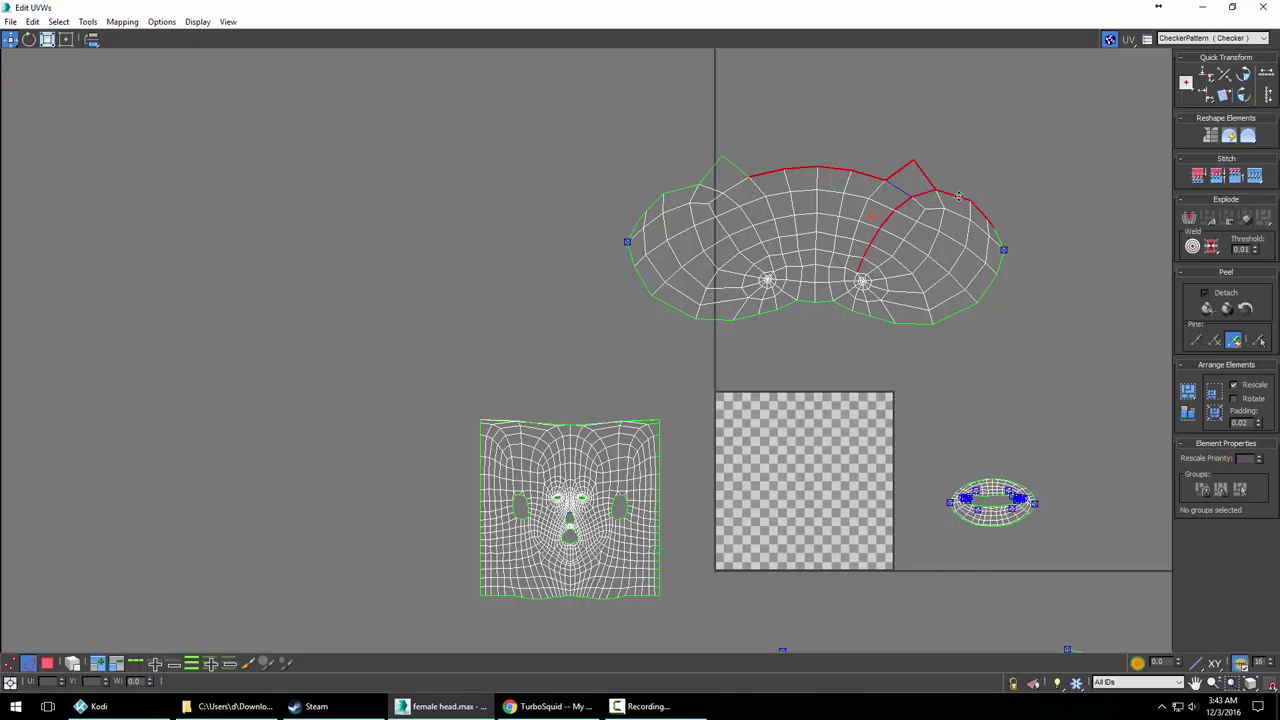
pyautogui.keyDown('alt'); pyautogui.moveTo(811, 216); pyautogui.dragTo(935, 281); pyautogui.keyUp('alt')
pyautogui.click(1002, 247)
pyautogui.moveTo(831, 186)
pyautogui.keyDown('alt'); pyautogui.mouseDown()
pyautogui.moveTo(875, 218)
pyautogui.moveTo(868, 280)
pyautogui.mouseUp(); pyautogui.keyUp('alt')
pyautogui.hotkey('ctrl', 'z')
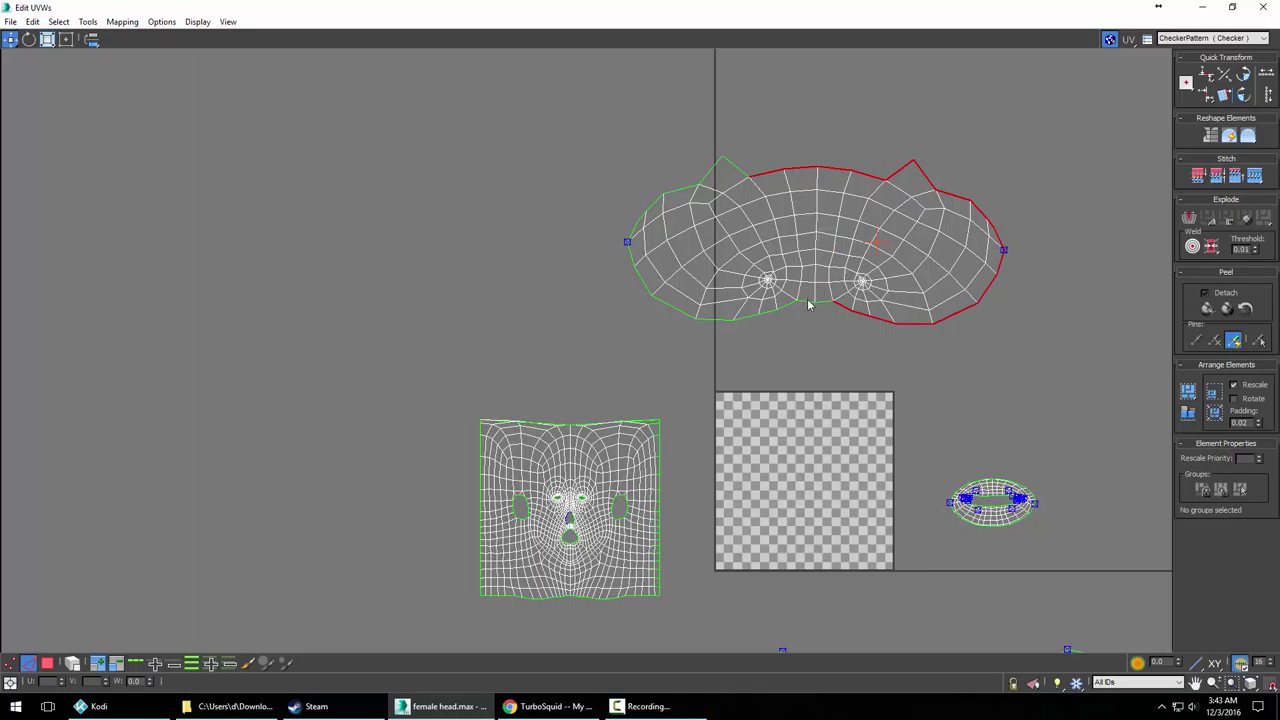
pyautogui.click(806, 300)
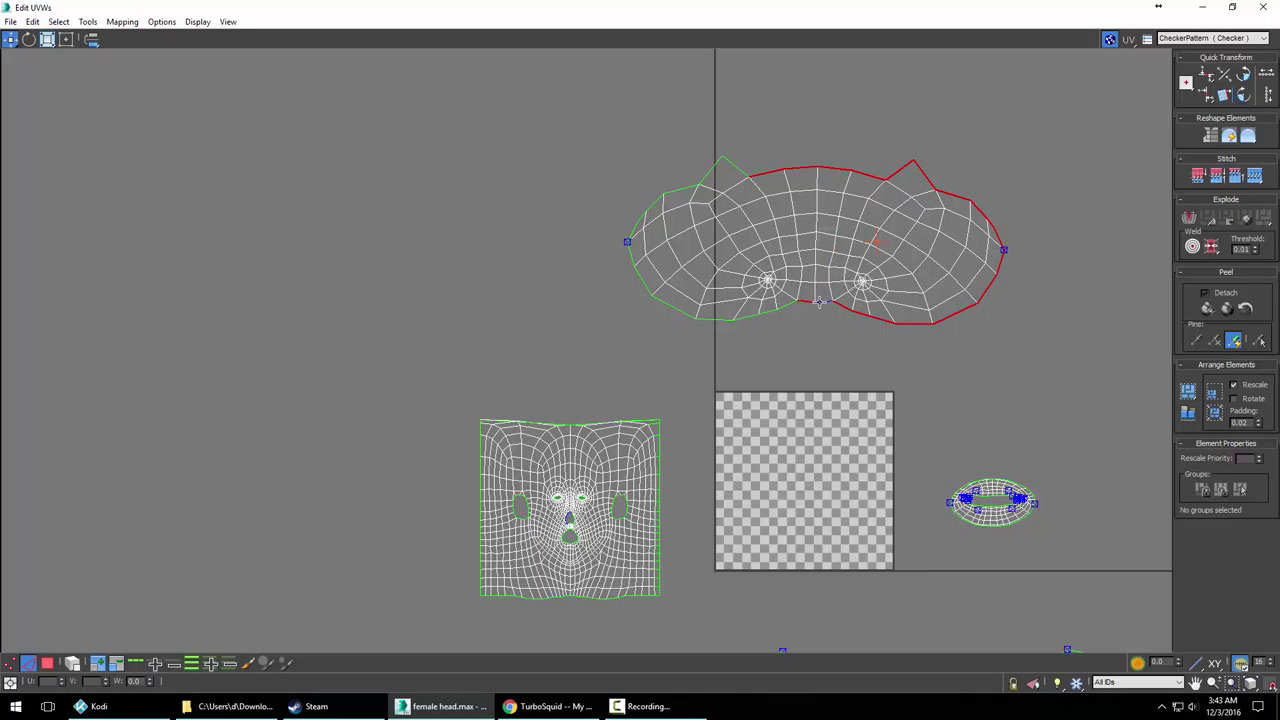
# Add the lower left, left side and upper-left peak to the nose island's border selection, leaving out the interior loop
pyautogui.click(712, 315)
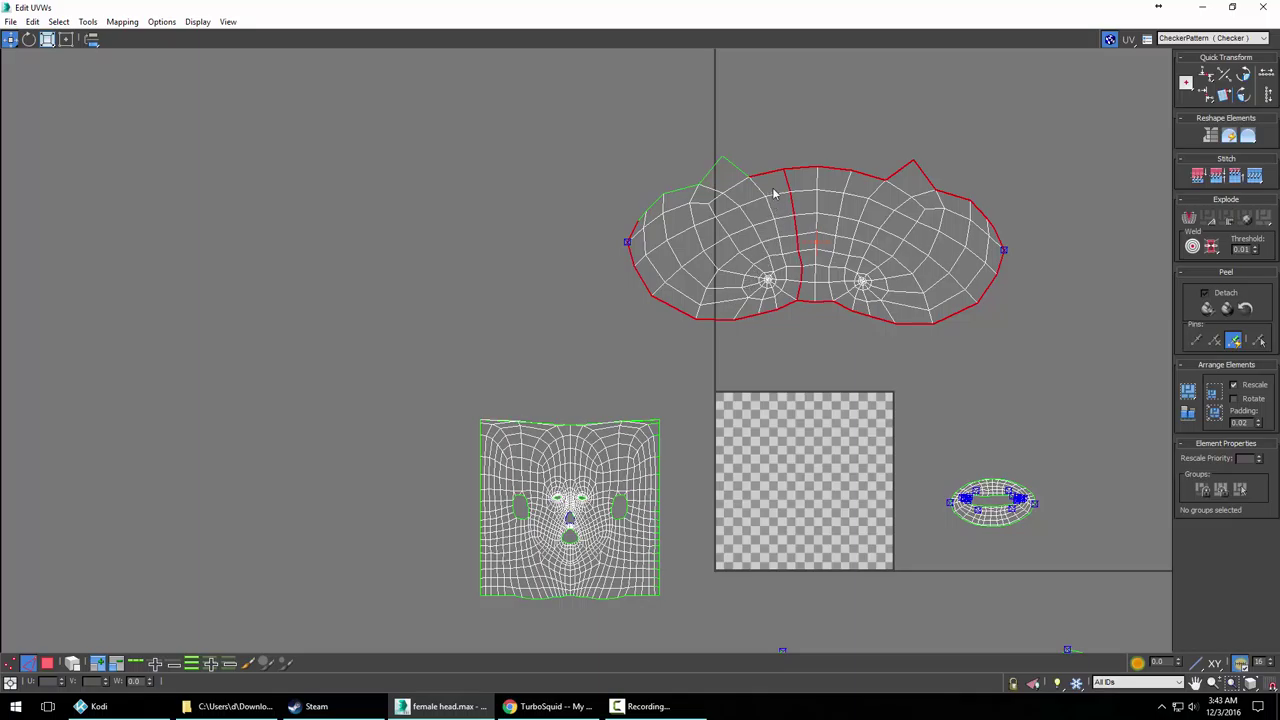
pyautogui.hotkey('ctrl', 'z')
pyautogui.click(735, 166)
pyautogui.click(710, 171)
pyautogui.click(680, 188)
pyautogui.click(648, 214)
# Try a custom stitch of the nose island's border with Align Clusters on and off at Bias 1.0, then cancel it
pyautogui.click(1254, 196)
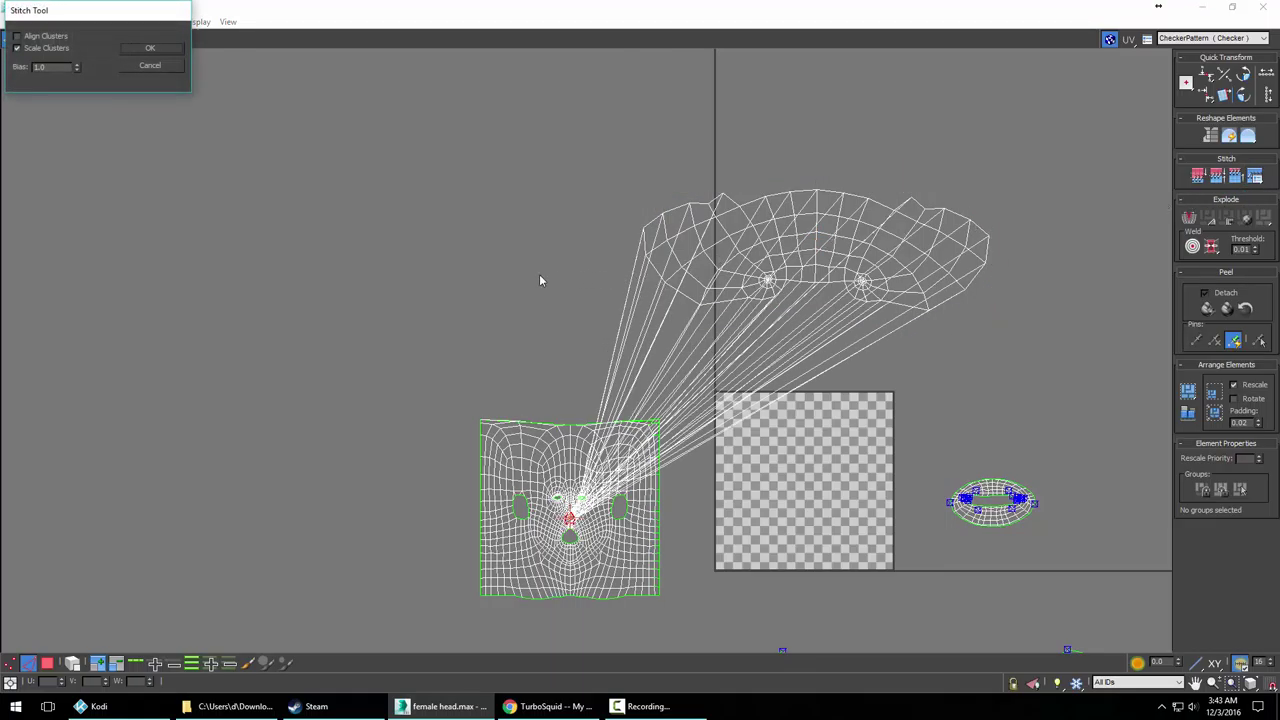
pyautogui.click(30, 37)
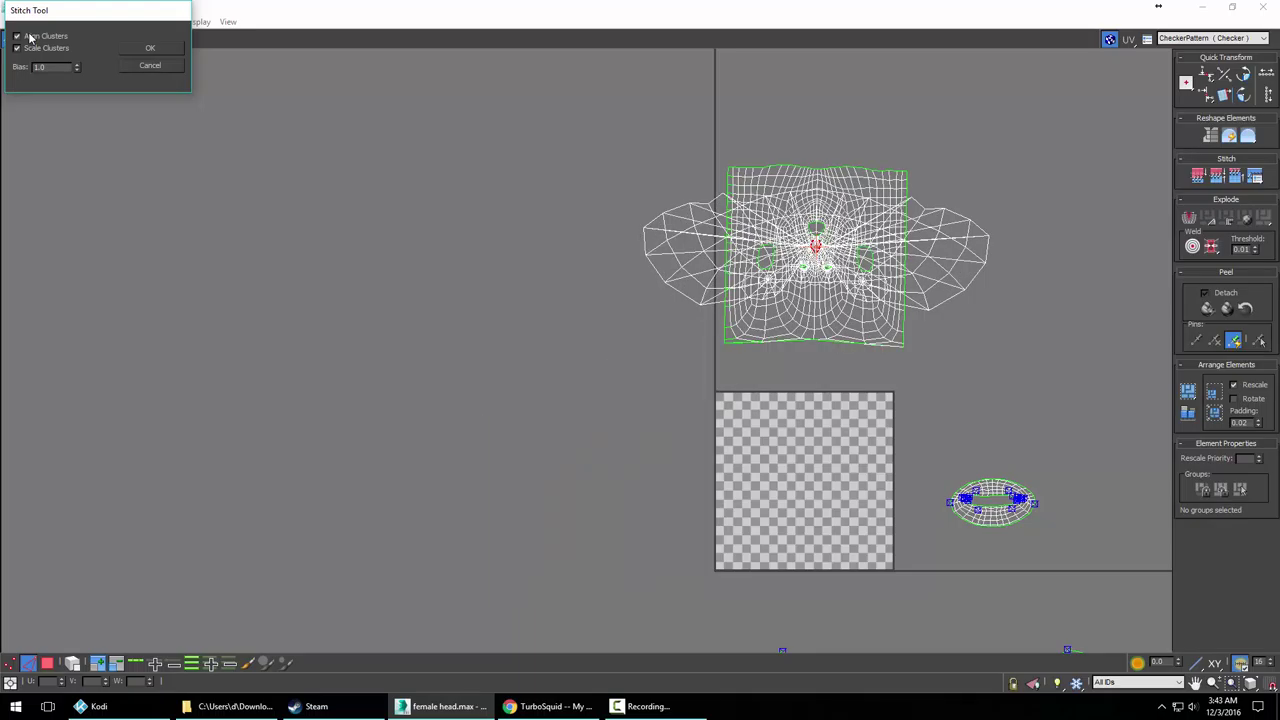
pyautogui.click(17, 36)
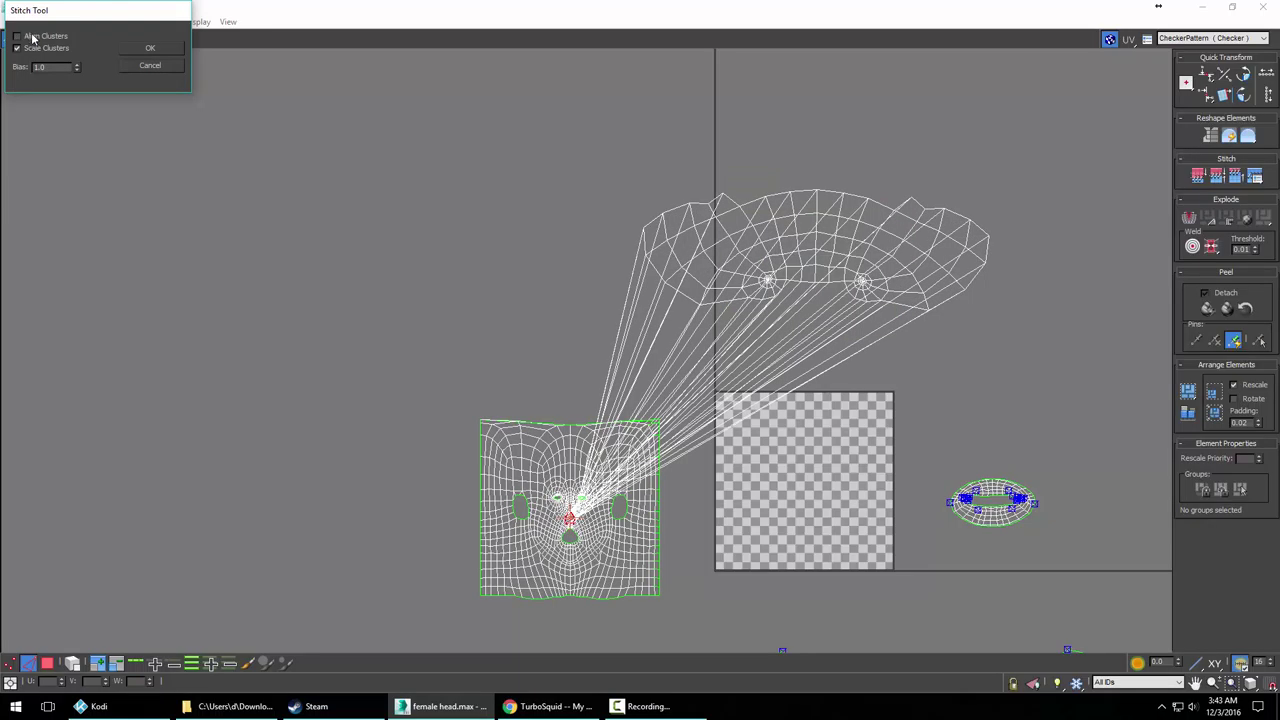
pyautogui.click(152, 66)
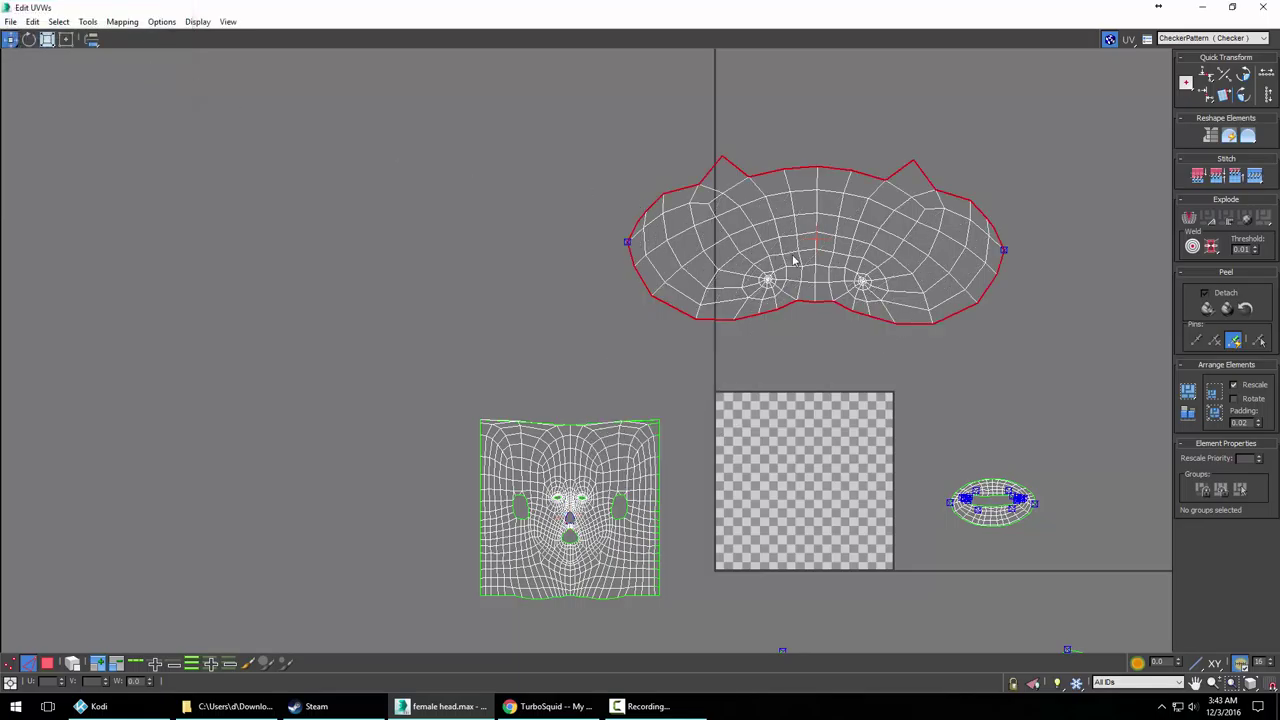
# Scale the whole nose island down to about a sixth of its size and move it onto the face island's nose area
pyautogui.click(47, 39)
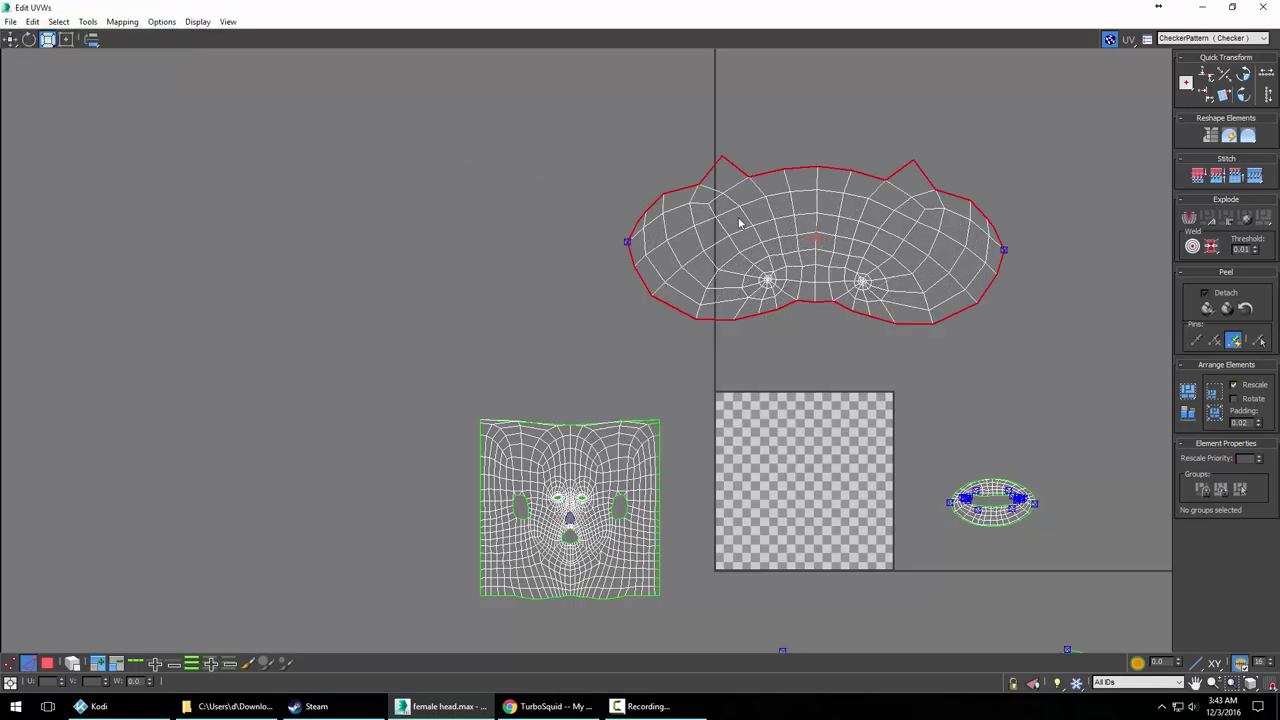
pyautogui.click(815, 246)
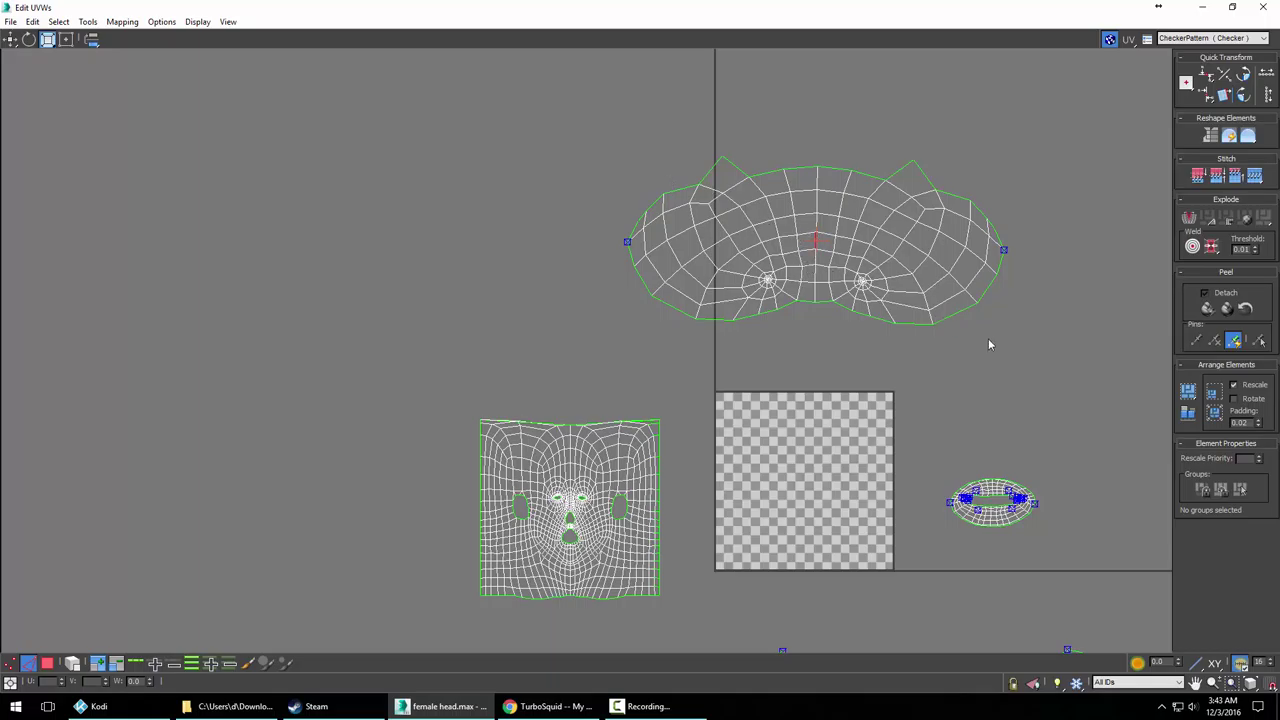
pyautogui.moveTo(955, 328); pyautogui.dragTo(1062, 365)
pyautogui.moveTo(888, 252); pyautogui.dragTo(754, 366)
pyautogui.press('w')
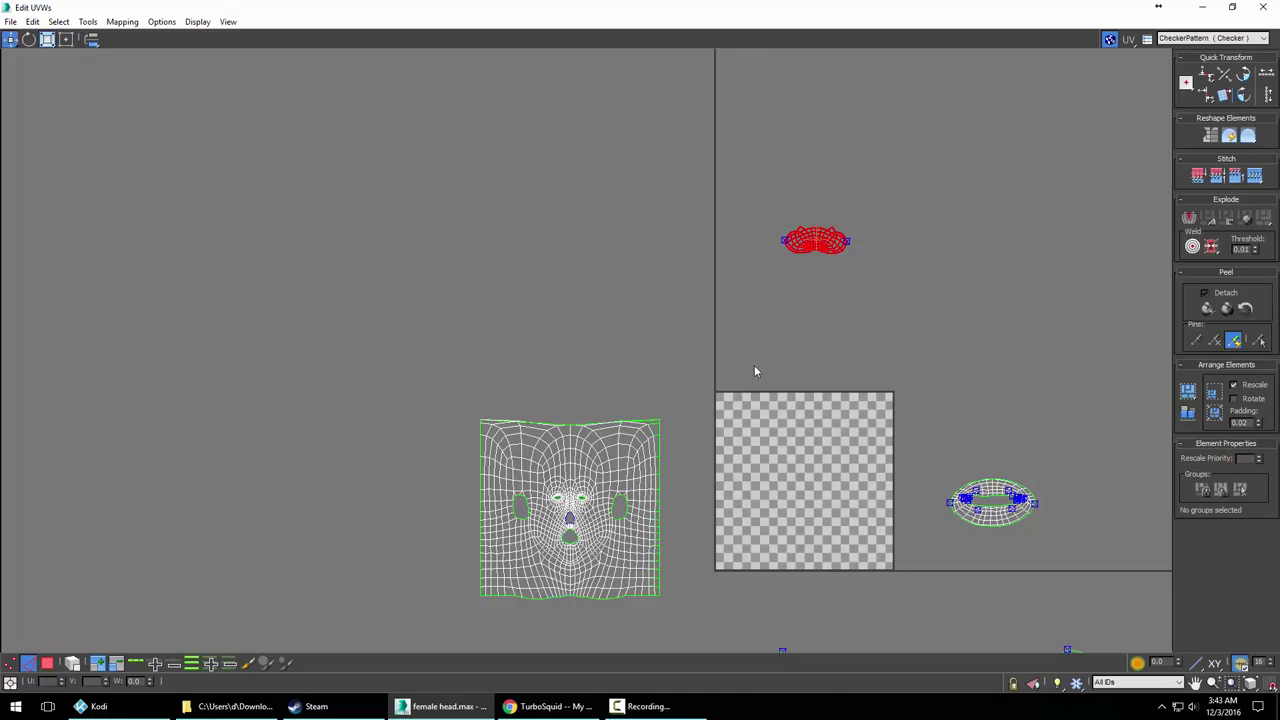
pyautogui.moveTo(812, 239); pyautogui.dragTo(571, 514)
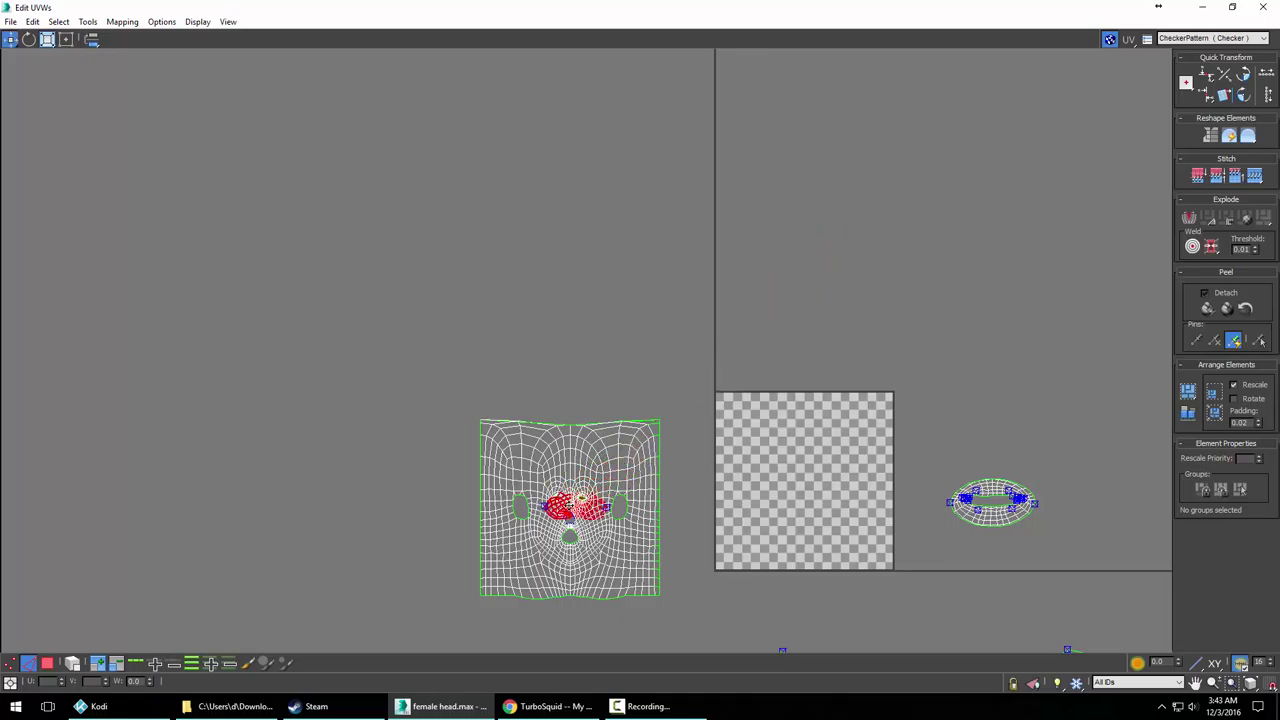
# Scale the nose island down further, centre it inside the face's nose opening, and clear the selection
pyautogui.scroll(5, 571, 508)
pyautogui.moveTo(688, 448); pyautogui.dragTo(704, 424, button='middle')
pyautogui.scroll(5, 704, 424)
pyautogui.moveTo(746, 374); pyautogui.dragTo(814, 235, button='middle')
pyautogui.press('r')
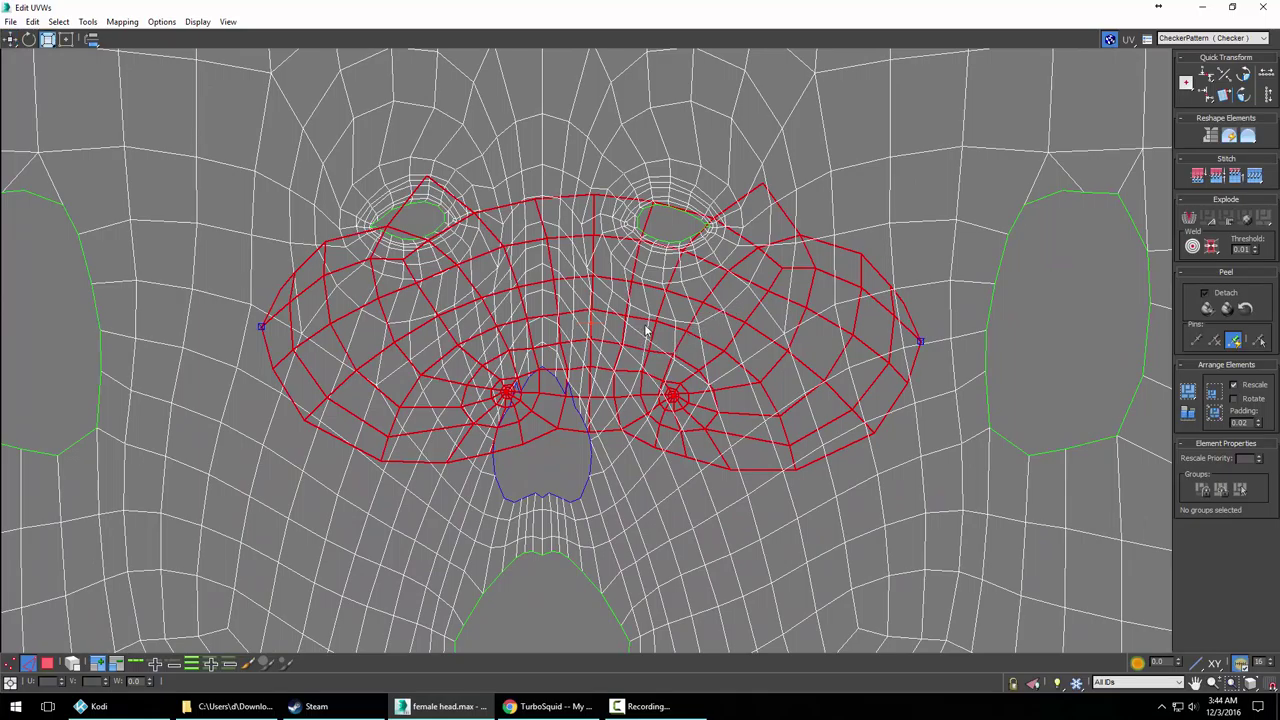
pyautogui.moveTo(652, 325); pyautogui.dragTo(512, 438)
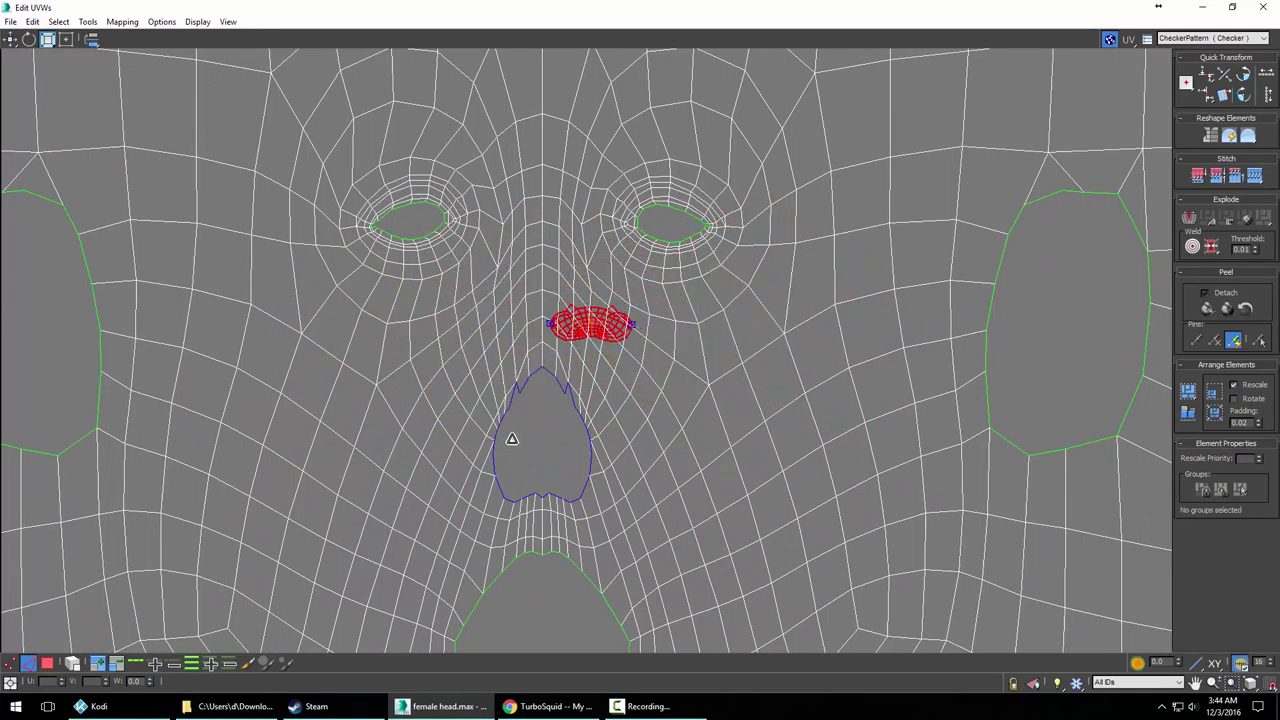
pyautogui.press('w')
pyautogui.moveTo(594, 322); pyautogui.dragTo(545, 451)
pyautogui.click(543, 410)
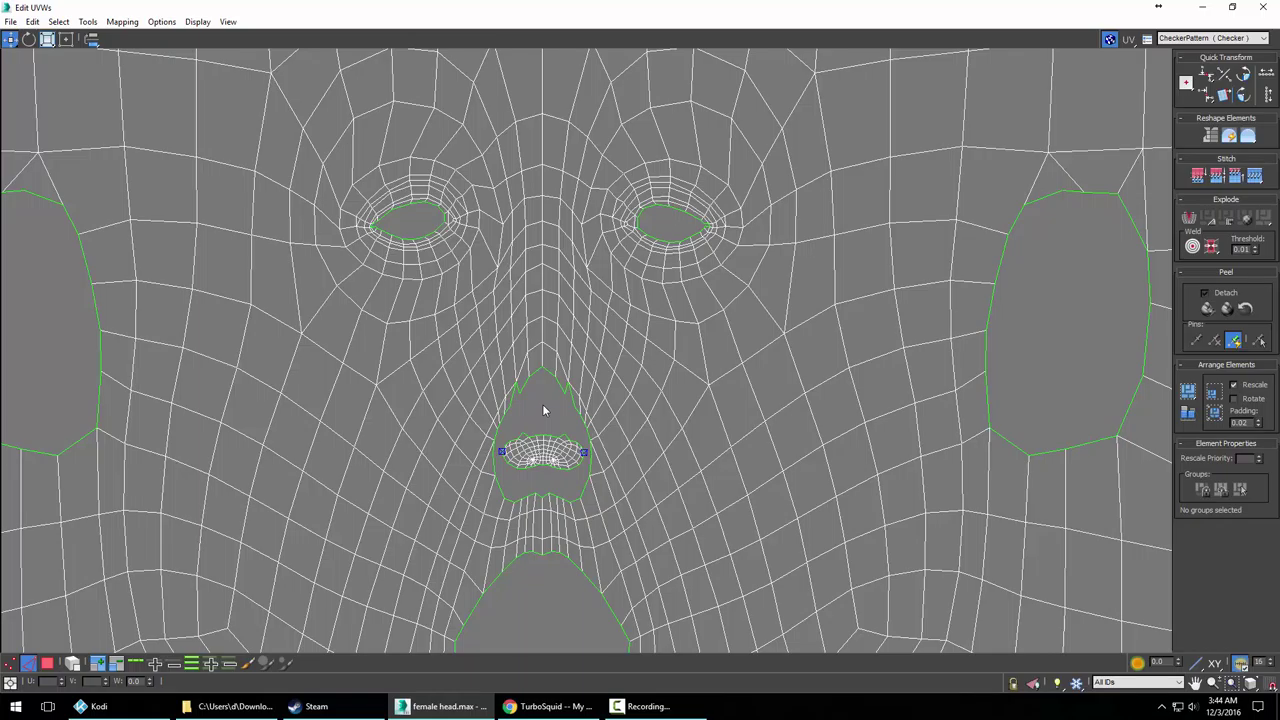
# Select the border of the face's nose opening by adding its edge loops around the top, sides and bottom
pyautogui.scroll(3, 542, 404)
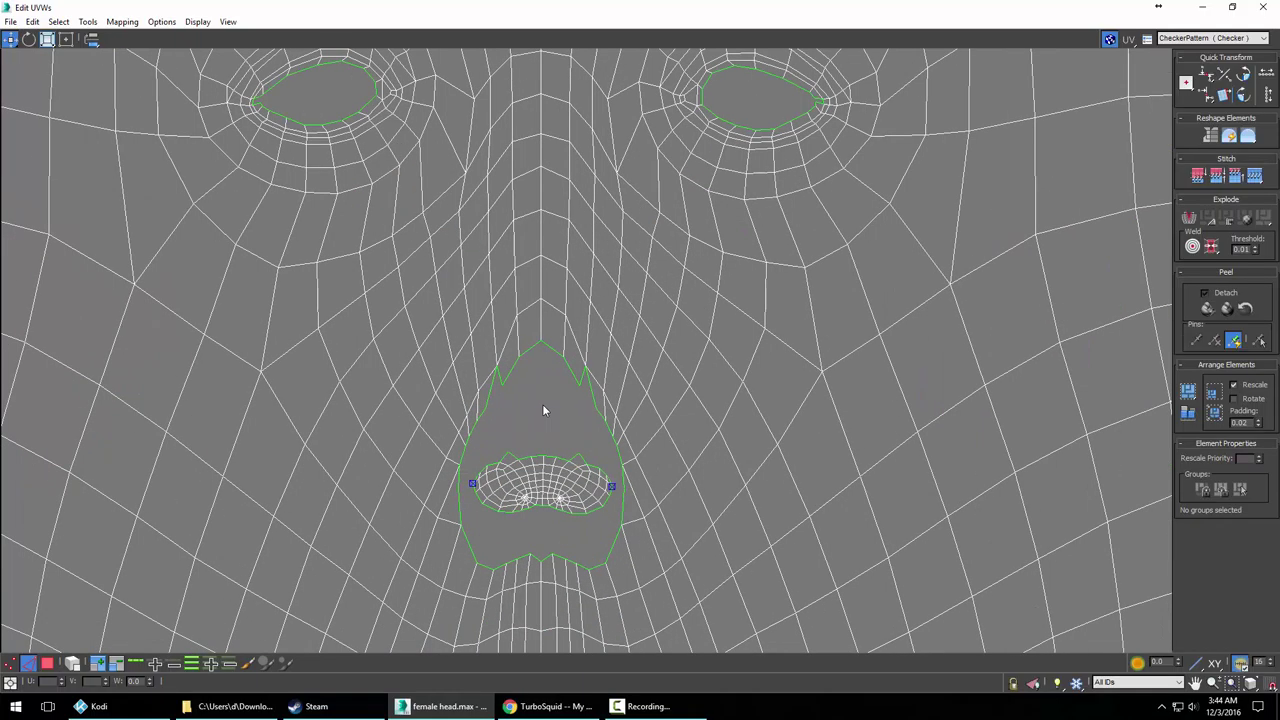
pyautogui.click(546, 347)
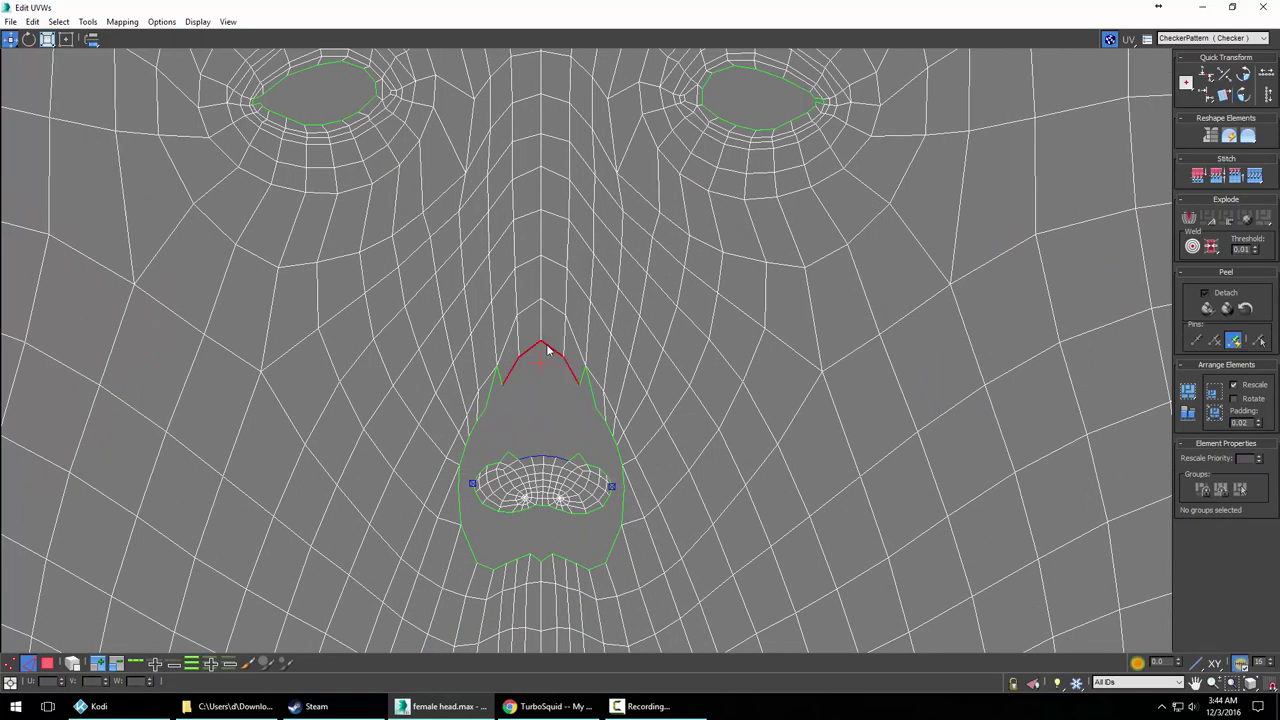
pyautogui.keyDown('ctrl'); pyautogui.click(499, 376); pyautogui.keyUp('ctrl')
pyautogui.keyDown('ctrl'); pyautogui.click(585, 384); pyautogui.keyUp('ctrl')
pyautogui.keyDown('ctrl'); pyautogui.click(594, 399); pyautogui.keyUp('ctrl')
pyautogui.keyDown('ctrl'); pyautogui.doubleClick(598, 413); pyautogui.keyUp('ctrl')
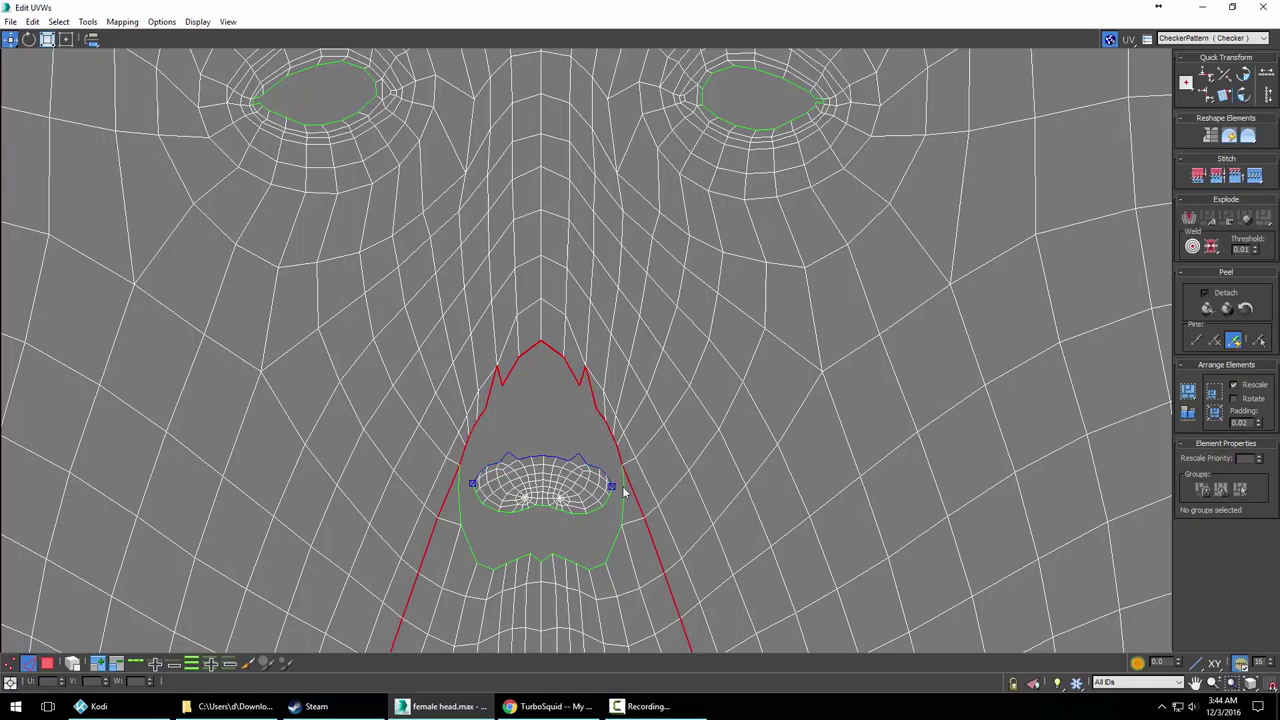
pyautogui.keyDown('ctrl'); pyautogui.doubleClick(623, 505); pyautogui.keyUp('ctrl')
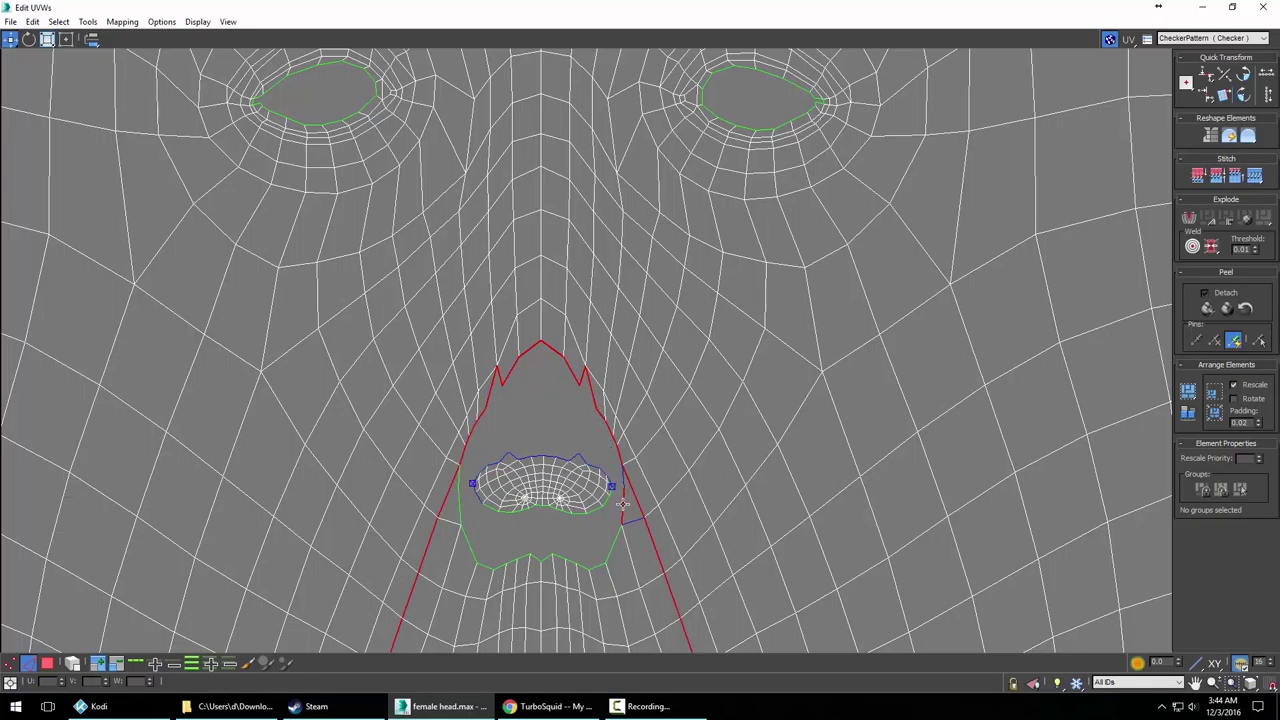
pyautogui.keyDown('ctrl'); pyautogui.doubleClick(609, 551); pyautogui.keyUp('ctrl')
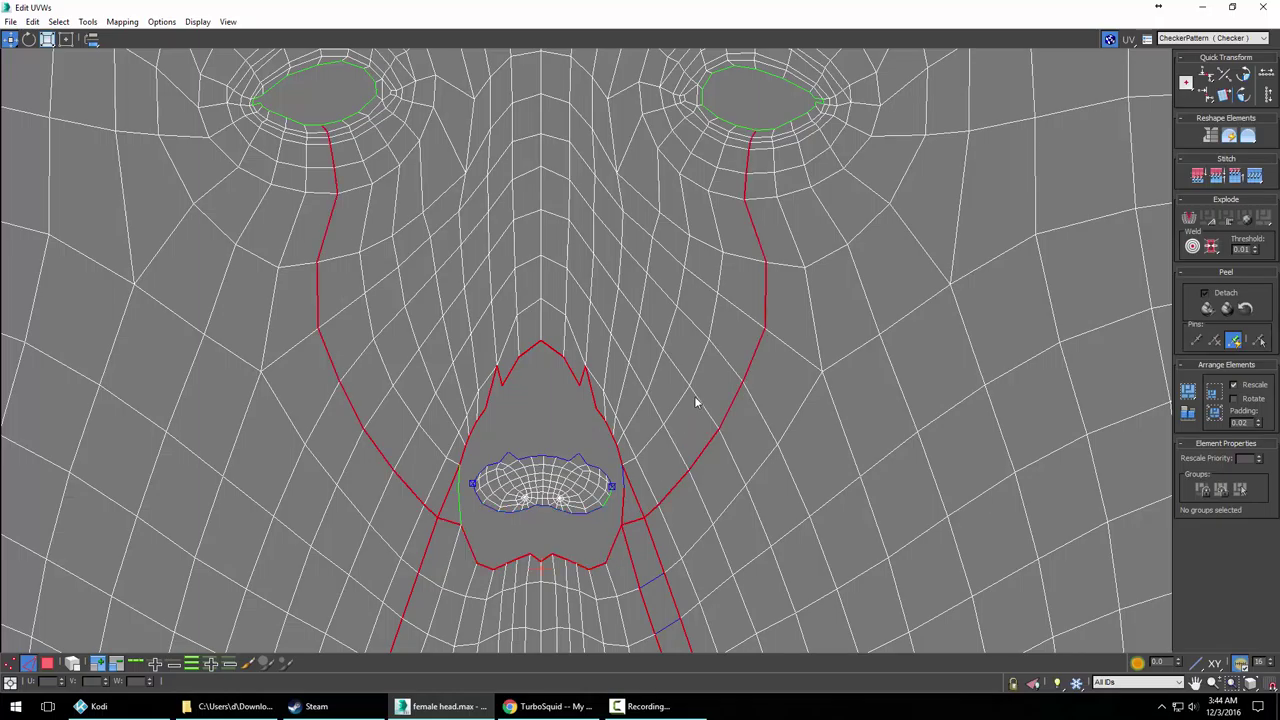
# Deselect the stray edge loops running across the cheeks and around the mouth, keeping only the nose opening's border selected
pyautogui.keyDown('alt'); pyautogui.moveTo(691, 132); pyautogui.dragTo(898, 440); pyautogui.keyUp('alt')
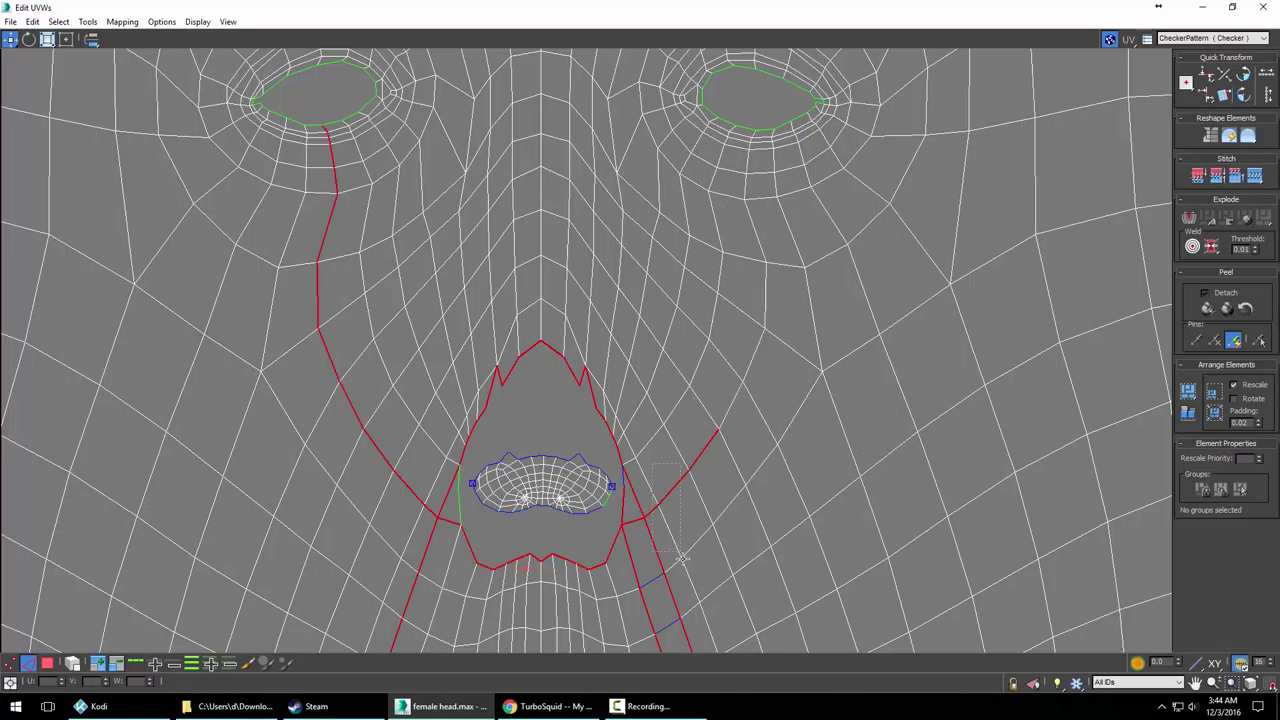
pyautogui.keyDown('alt'); pyautogui.moveTo(682, 556); pyautogui.dragTo(679, 548); pyautogui.keyUp('alt')
pyautogui.keyDown('alt'); pyautogui.moveTo(686, 418); pyautogui.dragTo(758, 543); pyautogui.keyUp('alt')
pyautogui.keyDown('alt'); pyautogui.moveTo(612, 542); pyautogui.dragTo(738, 583); pyautogui.keyUp('alt')
pyautogui.keyDown('alt'); pyautogui.moveTo(617, 577); pyautogui.dragTo(741, 632); pyautogui.keyUp('alt')
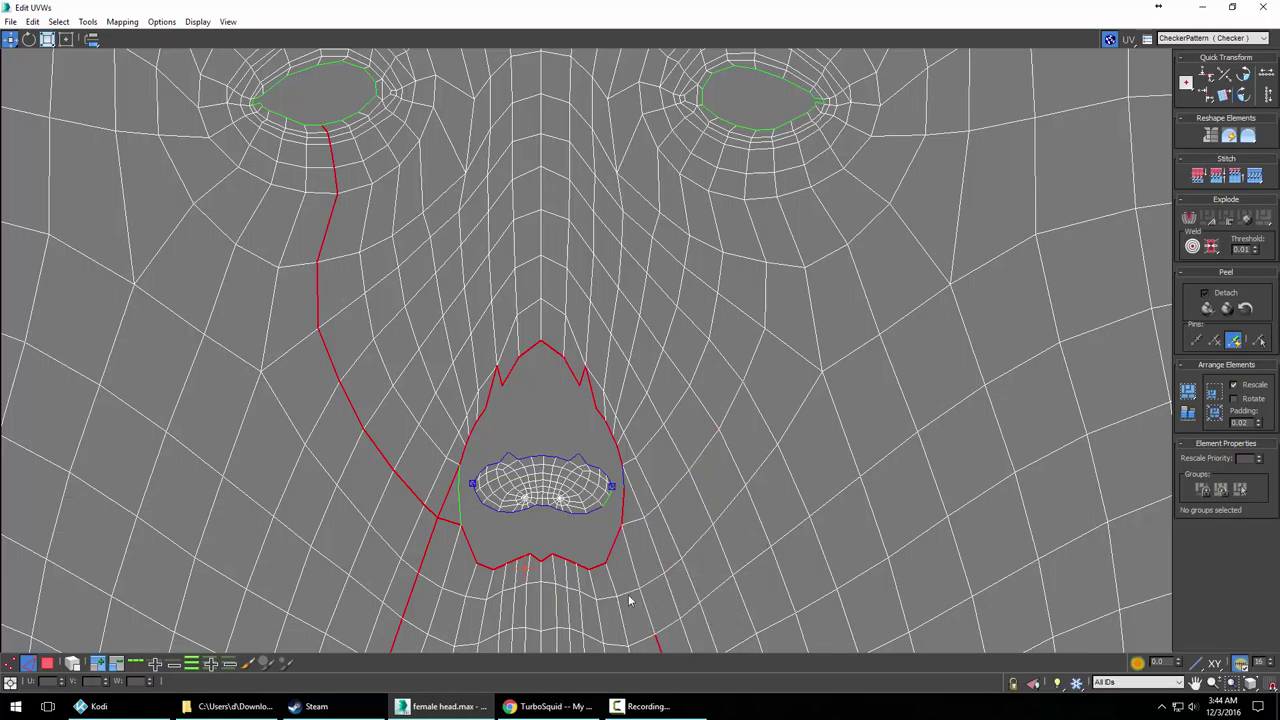
pyautogui.keyDown('alt'); pyautogui.moveTo(276, 134); pyautogui.dragTo(401, 299); pyautogui.keyUp('alt')
pyautogui.keyDown('alt'); pyautogui.moveTo(437, 611); pyautogui.dragTo(450, 617); pyautogui.keyUp('alt')
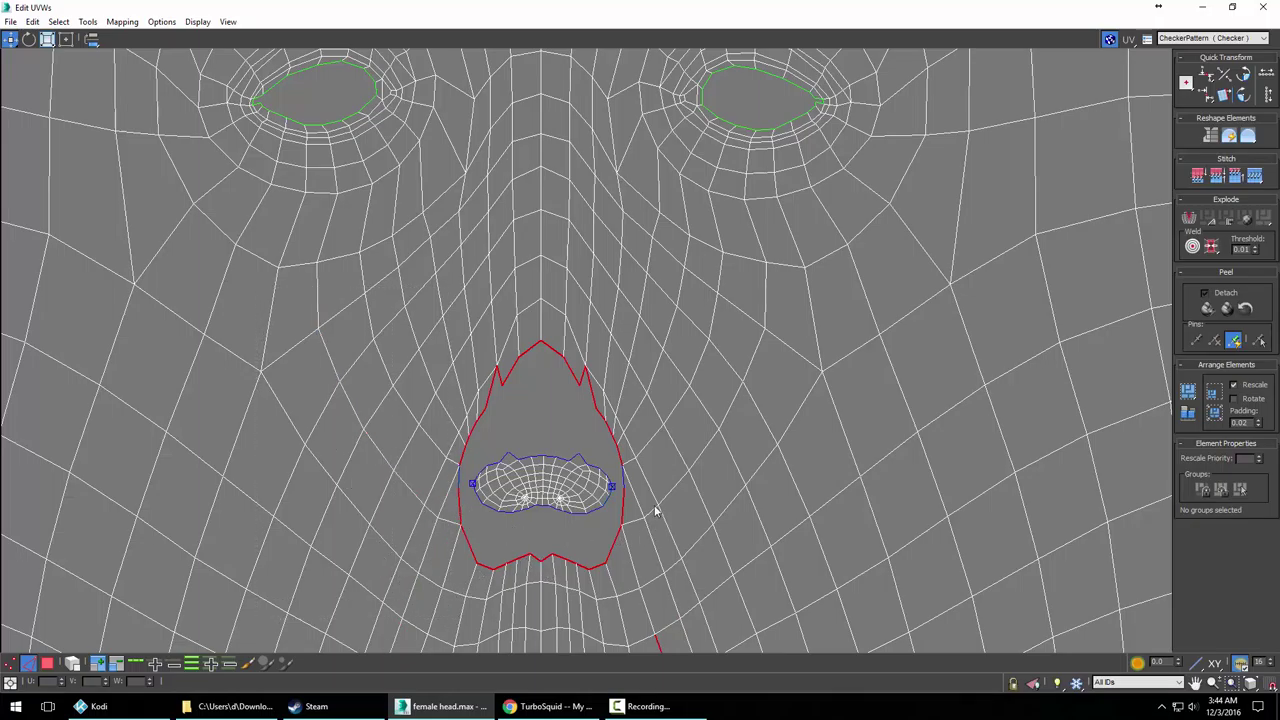
pyautogui.moveTo(680, 528); pyautogui.dragTo(679, 352, button='middle')
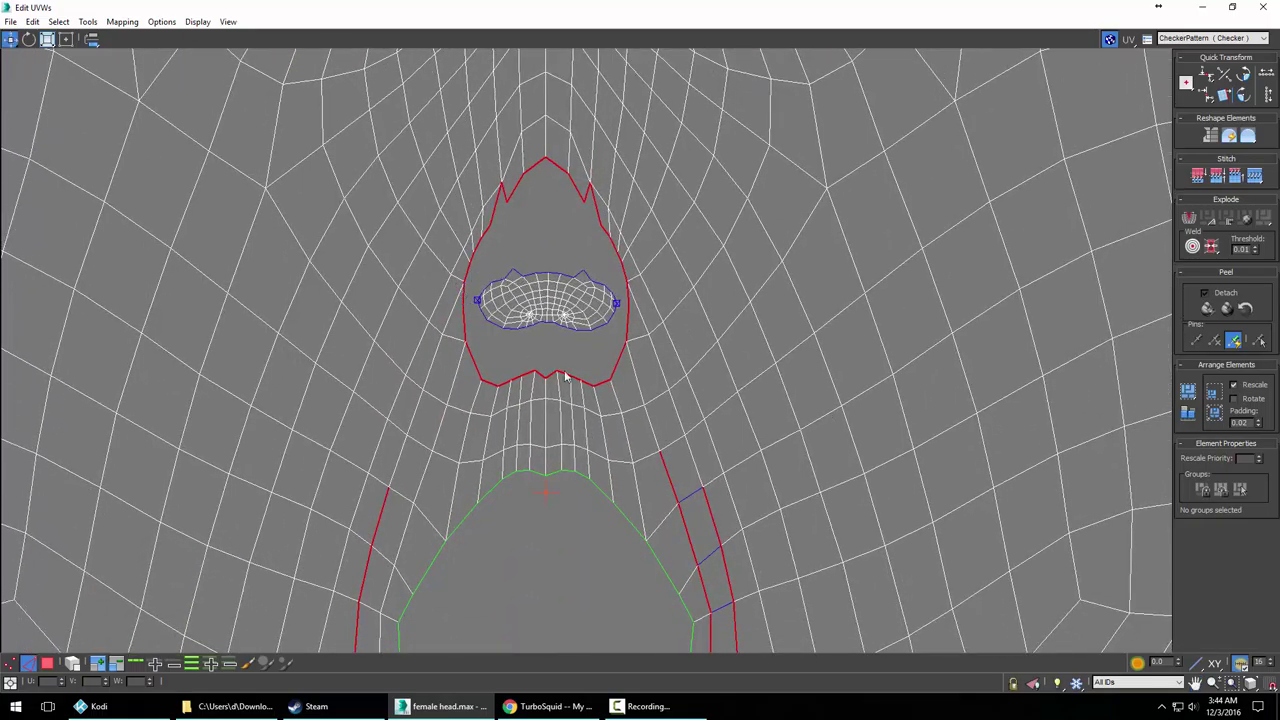
pyautogui.scroll(-5, 458, 390)
pyautogui.keyDown('alt'); pyautogui.moveTo(457, 388); pyautogui.dragTo(725, 544); pyautogui.keyUp('alt')
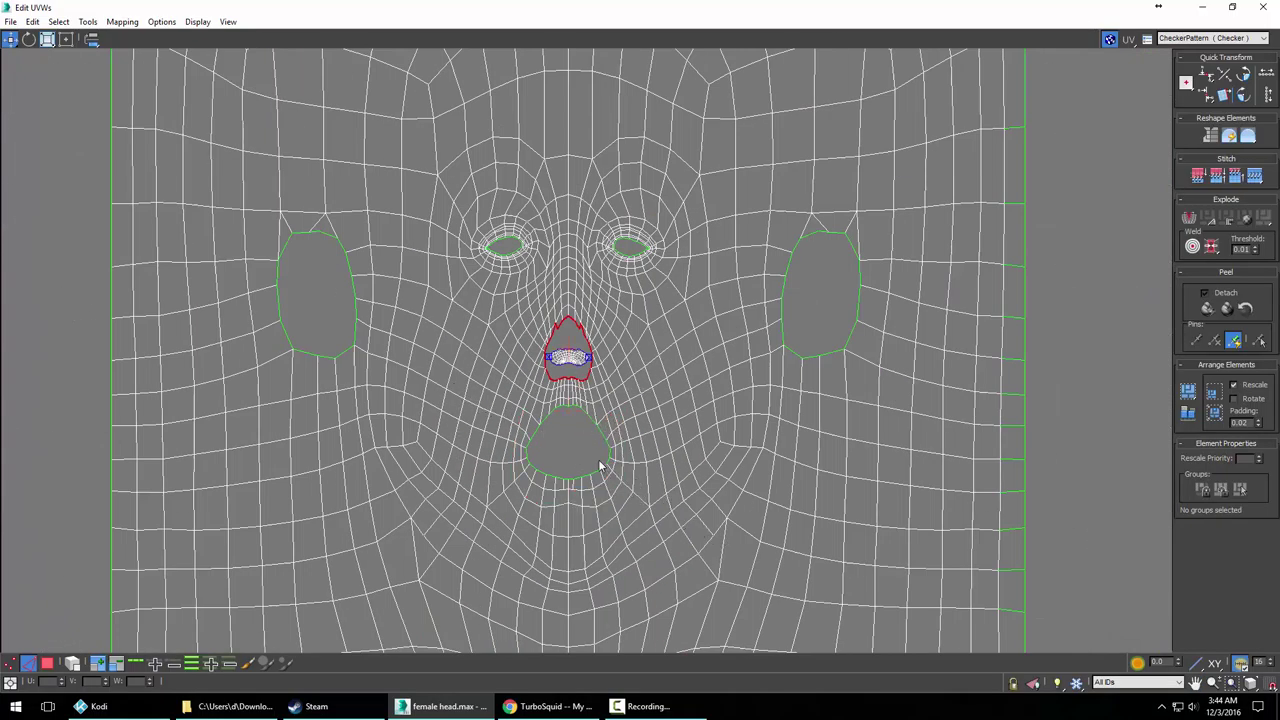
# Try a custom stitch from the nose opening's border with Align Clusters off and on at Bias 1.0, then cancel it
pyautogui.scroll(7, 600, 462)
pyautogui.moveTo(572, 287); pyautogui.dragTo(668, 662, button='middle')
pyautogui.scroll(1, 643, 346)
pyautogui.moveTo(643, 346); pyautogui.dragTo(706, 563, button='middle')
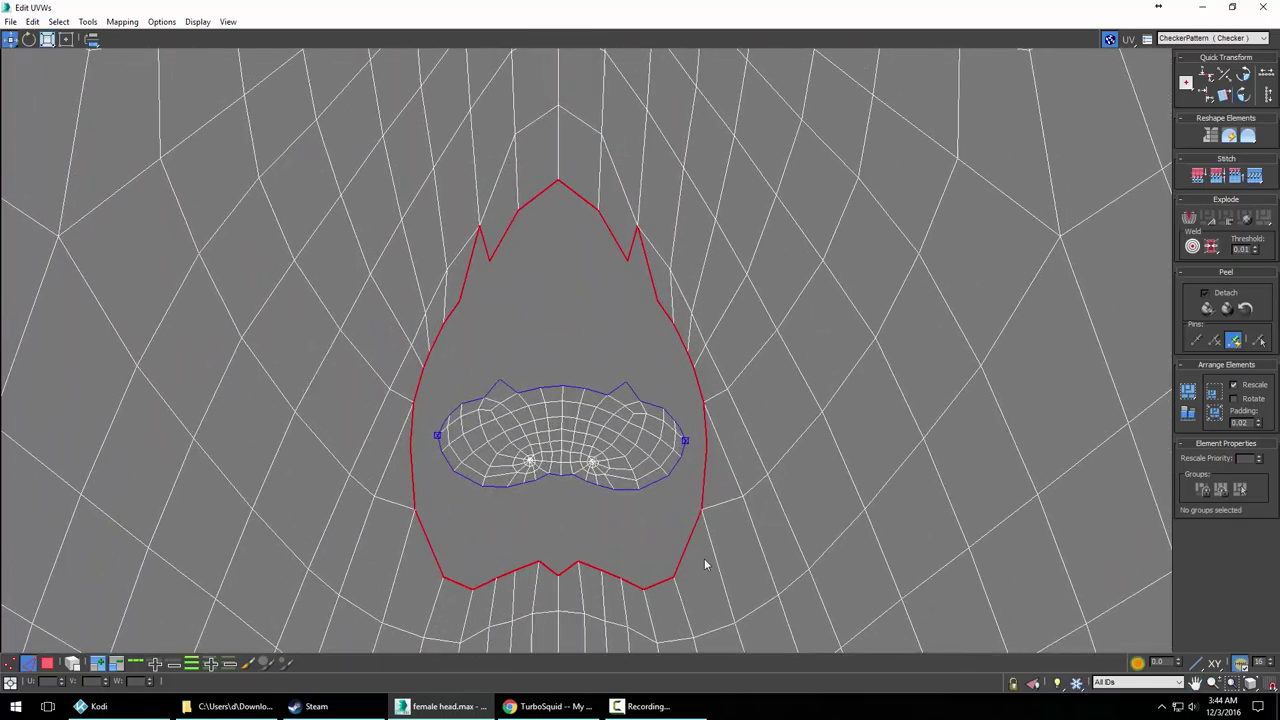
pyautogui.click(1254, 176)
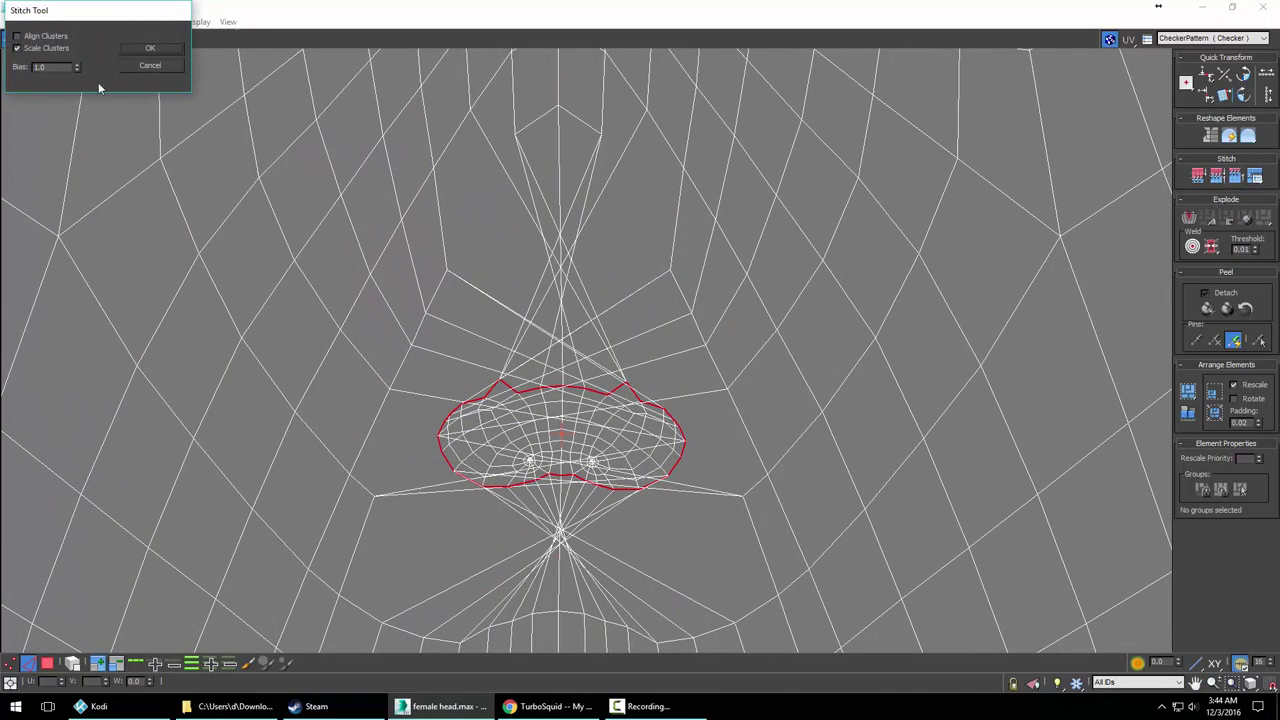
pyautogui.click(17, 36)
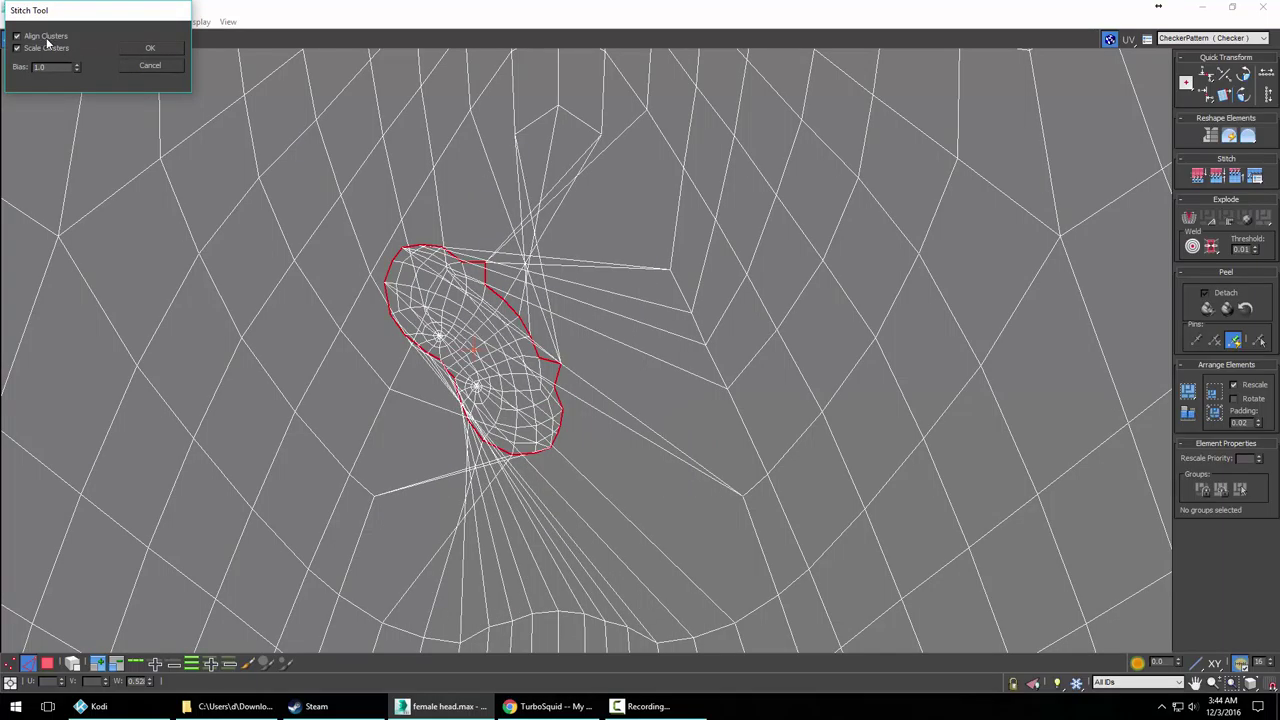
pyautogui.click(149, 65)
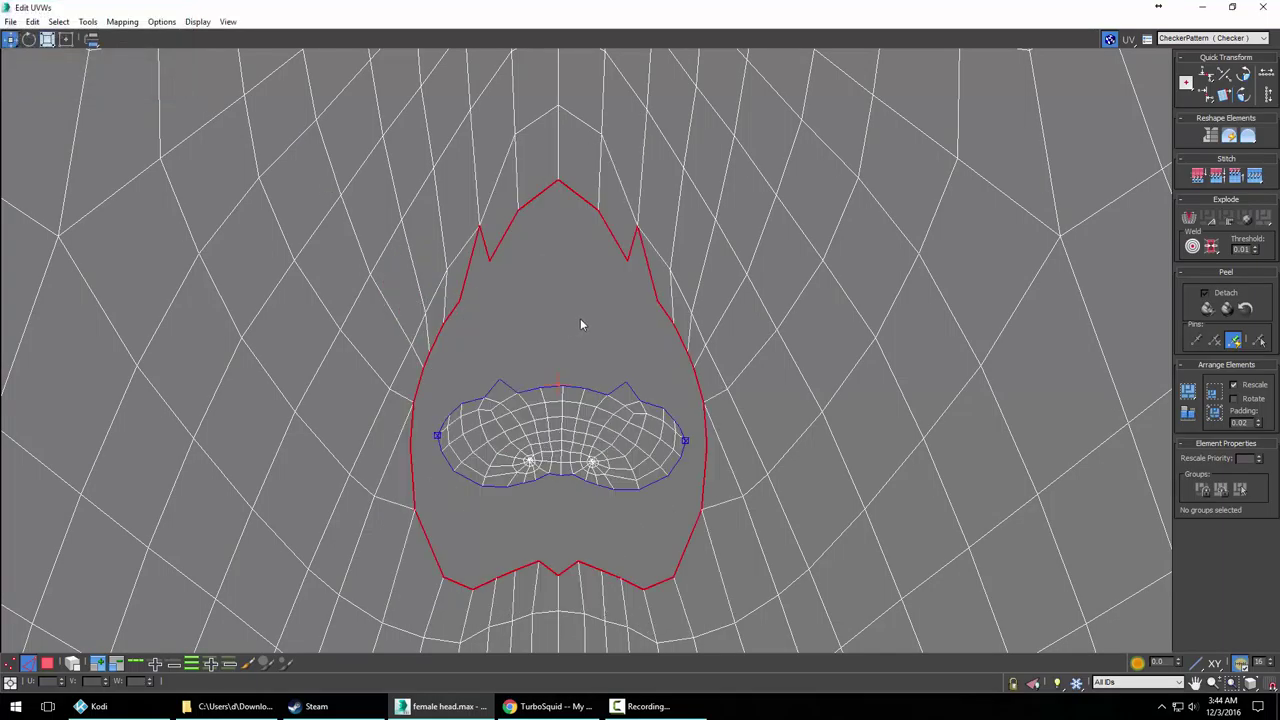
# Select the whole nose island, flip it horizontally, and select all of its edges again
pyautogui.click(583, 364)
pyautogui.click(507, 388)
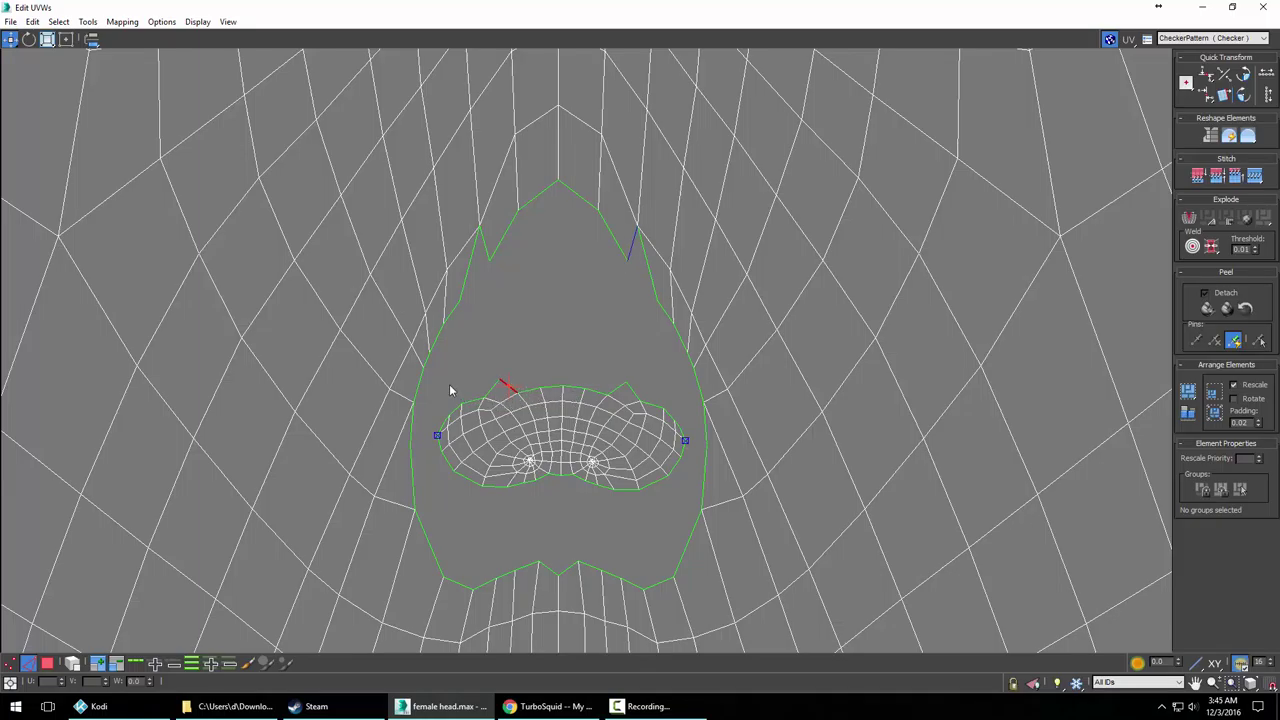
pyautogui.moveTo(675, 505); pyautogui.dragTo(676, 505)
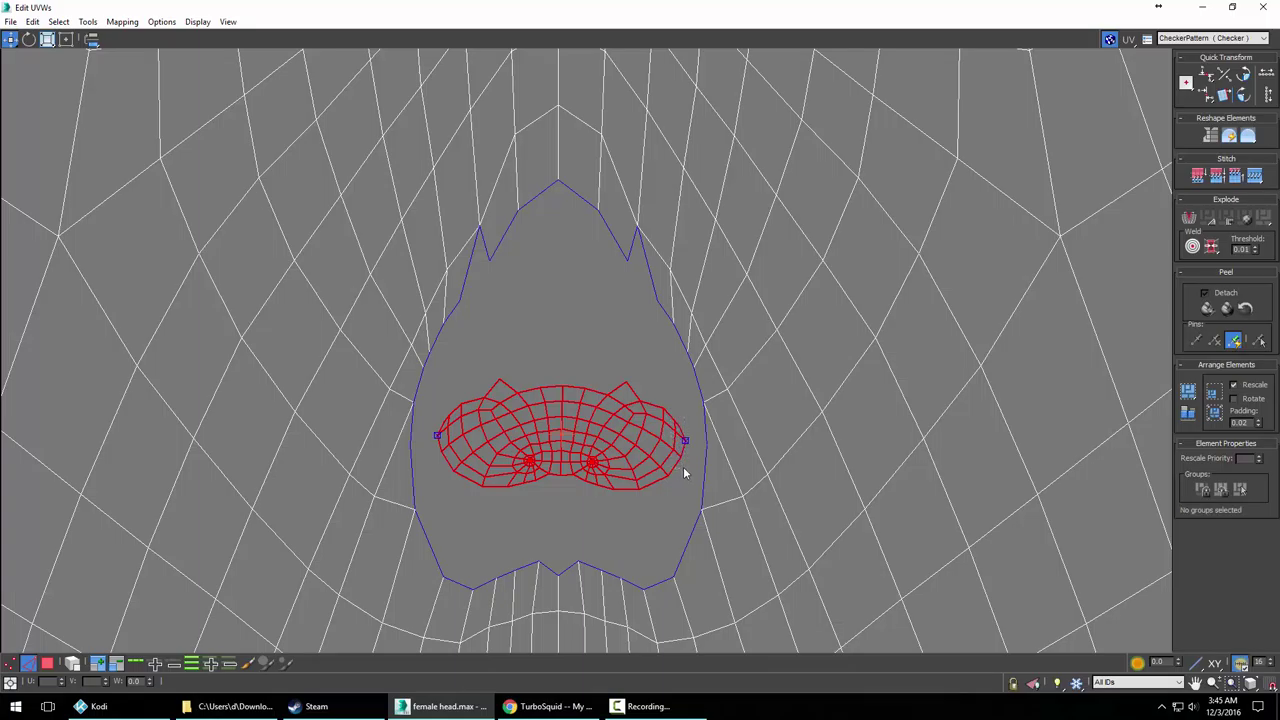
pyautogui.click(87, 22)
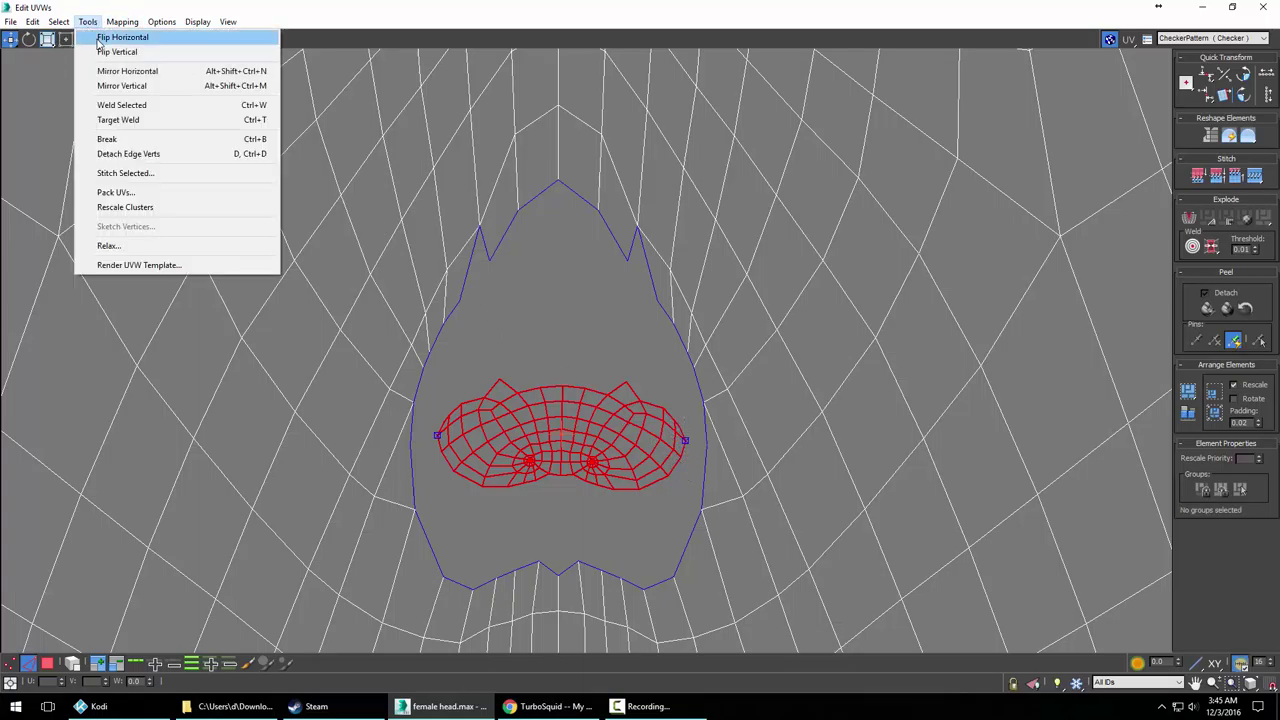
pyautogui.click(98, 38)
pyautogui.click(604, 396)
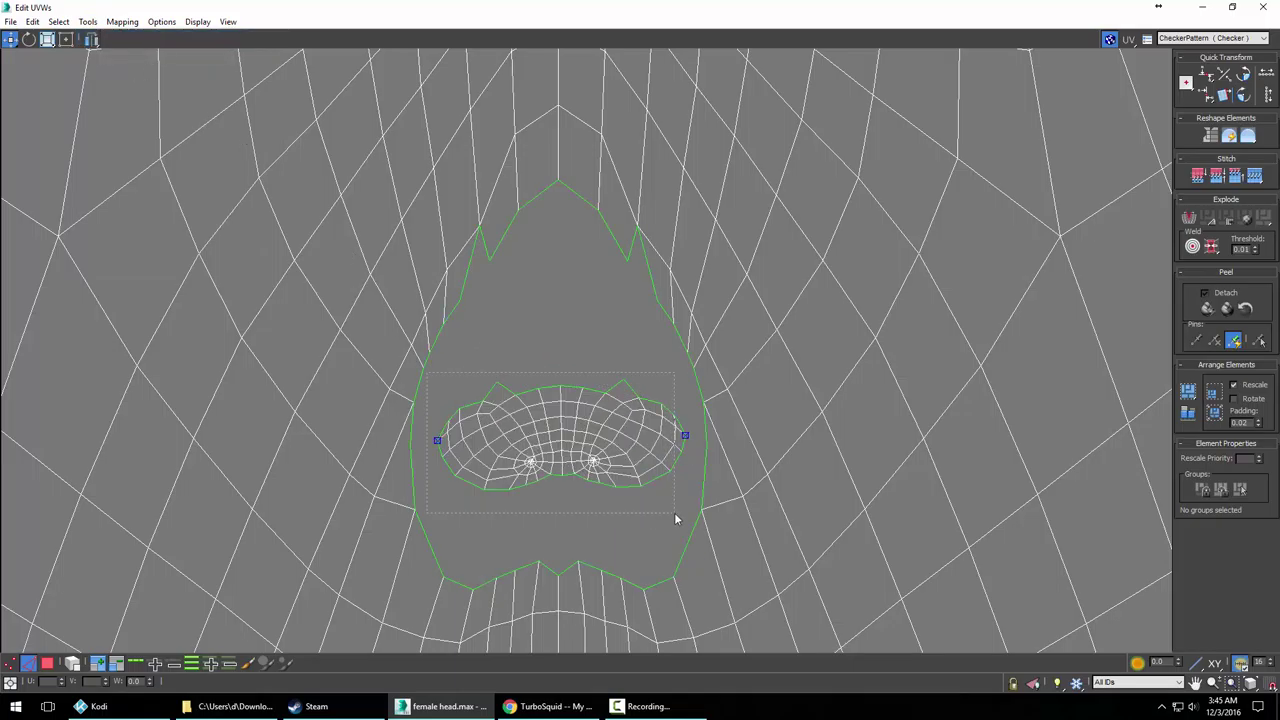
pyautogui.moveTo(686, 517); pyautogui.dragTo(686, 516)
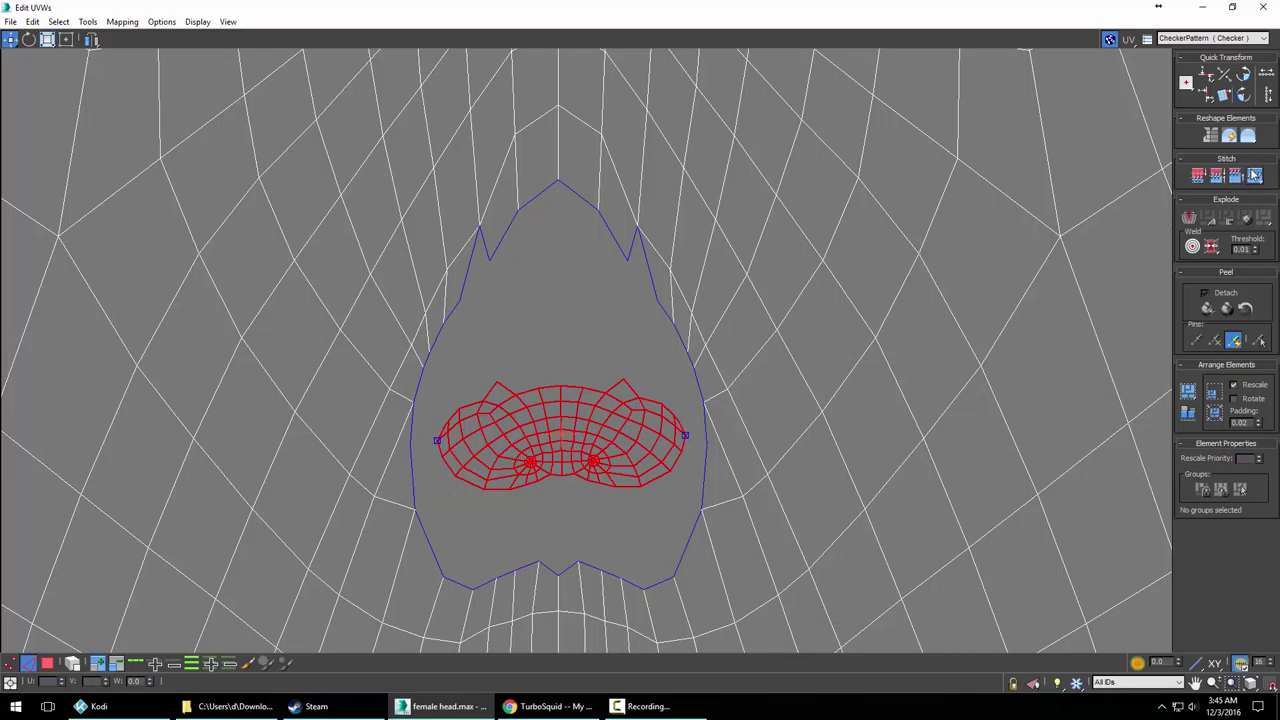
# Custom-stitch the nose island into the face's nose opening with Align Clusters off and Scale Clusters on, biased toward the opening's border
pyautogui.click(1254, 176)
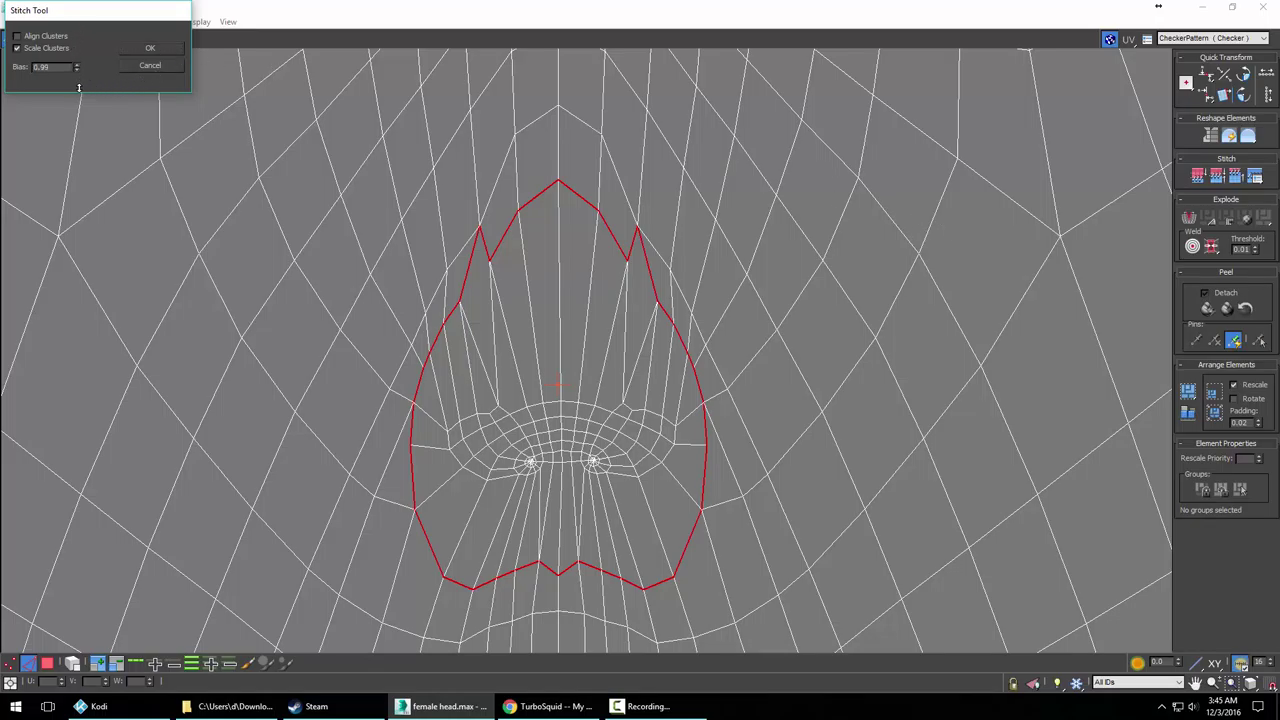
pyautogui.moveTo(76, 79); pyautogui.dragTo(73, 56)
pyautogui.click(148, 50)
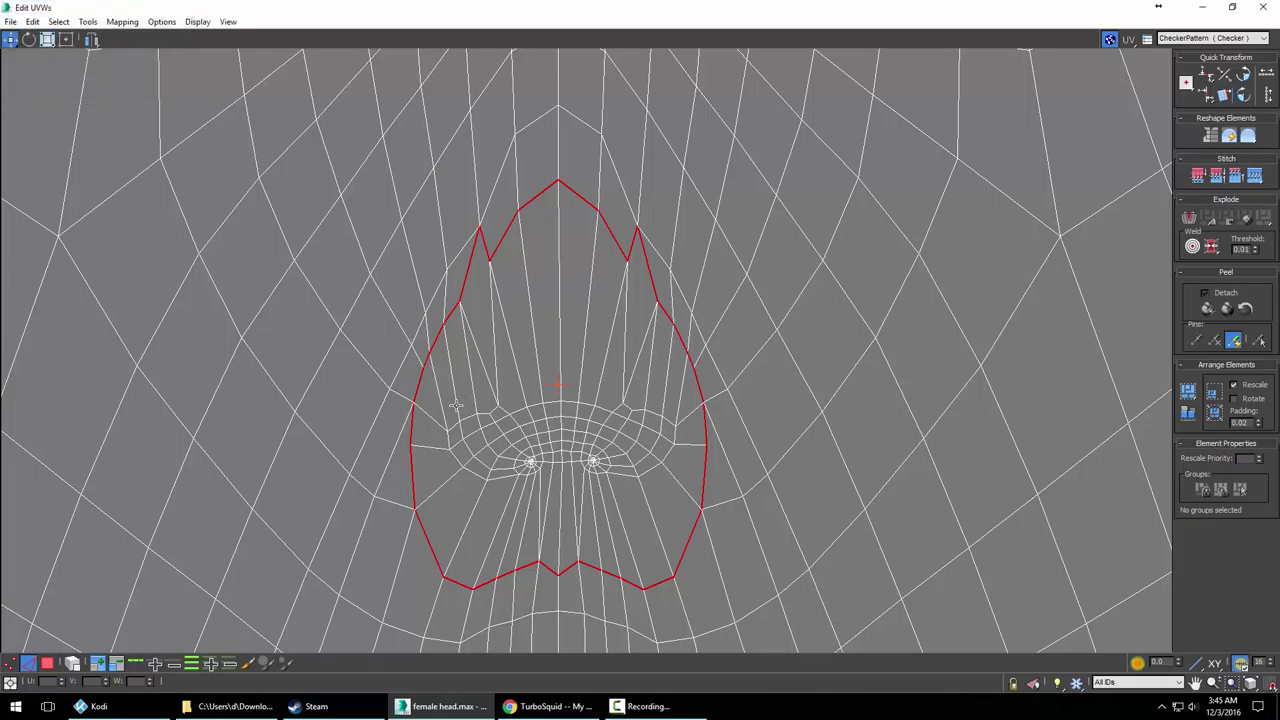
# Select the nose's inner vertices inside the stitched opening and scale them up uniformly until they nearly span its width
pyautogui.rightClick(466, 413)
pyautogui.click(448, 392)
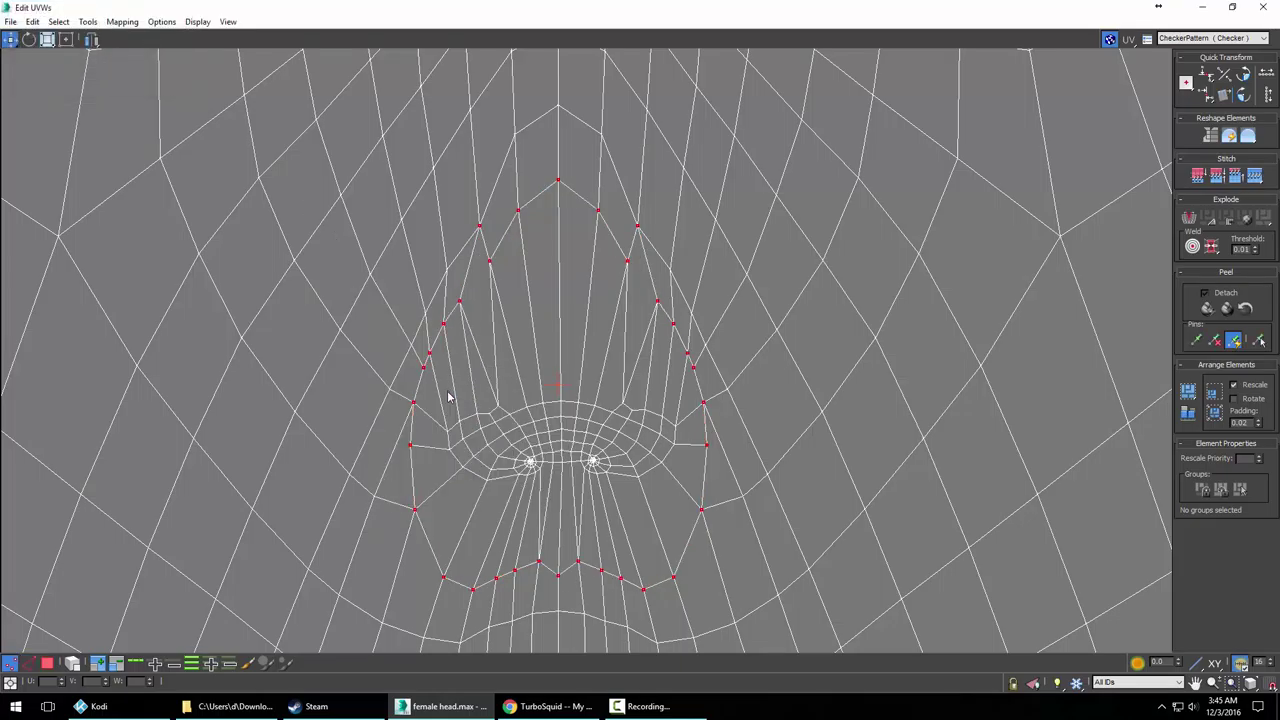
pyautogui.moveTo(444, 393); pyautogui.dragTo(688, 512)
pyautogui.click(47, 40)
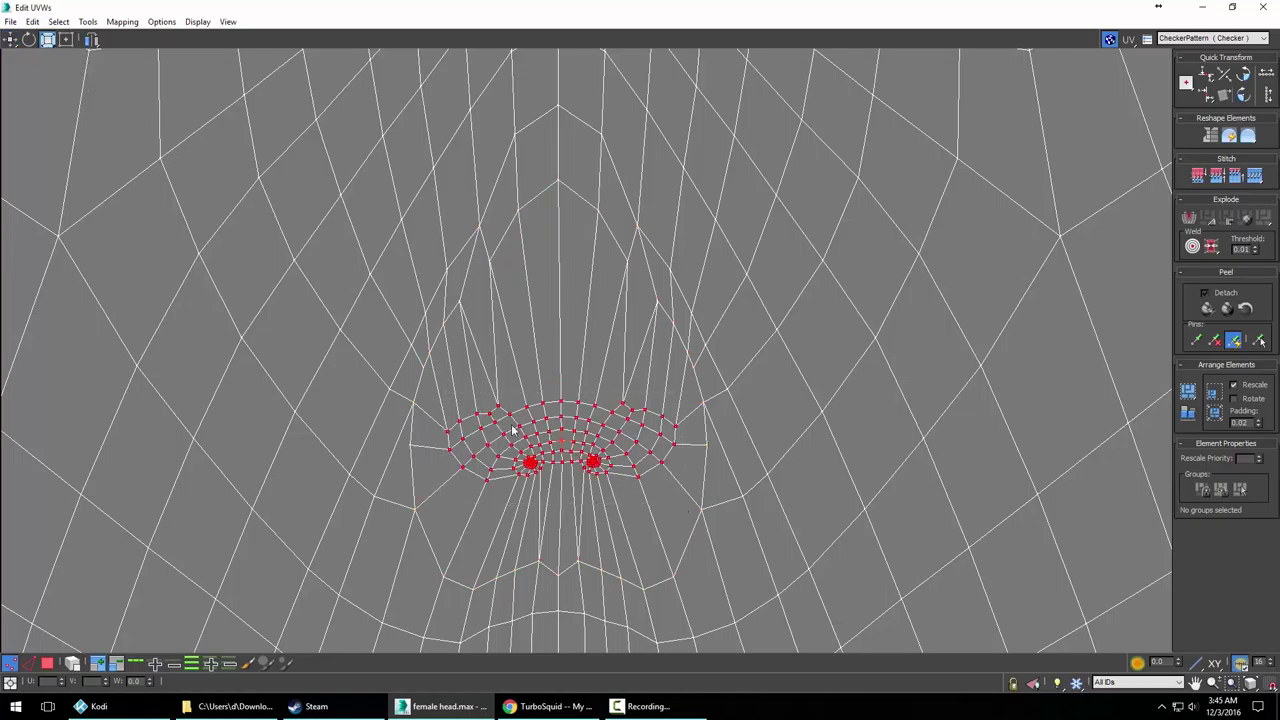
pyautogui.moveTo(551, 418)
pyautogui.mouseDown()
pyautogui.moveTo(556, 389)
pyautogui.moveTo(557, 413)
pyautogui.mouseUp()
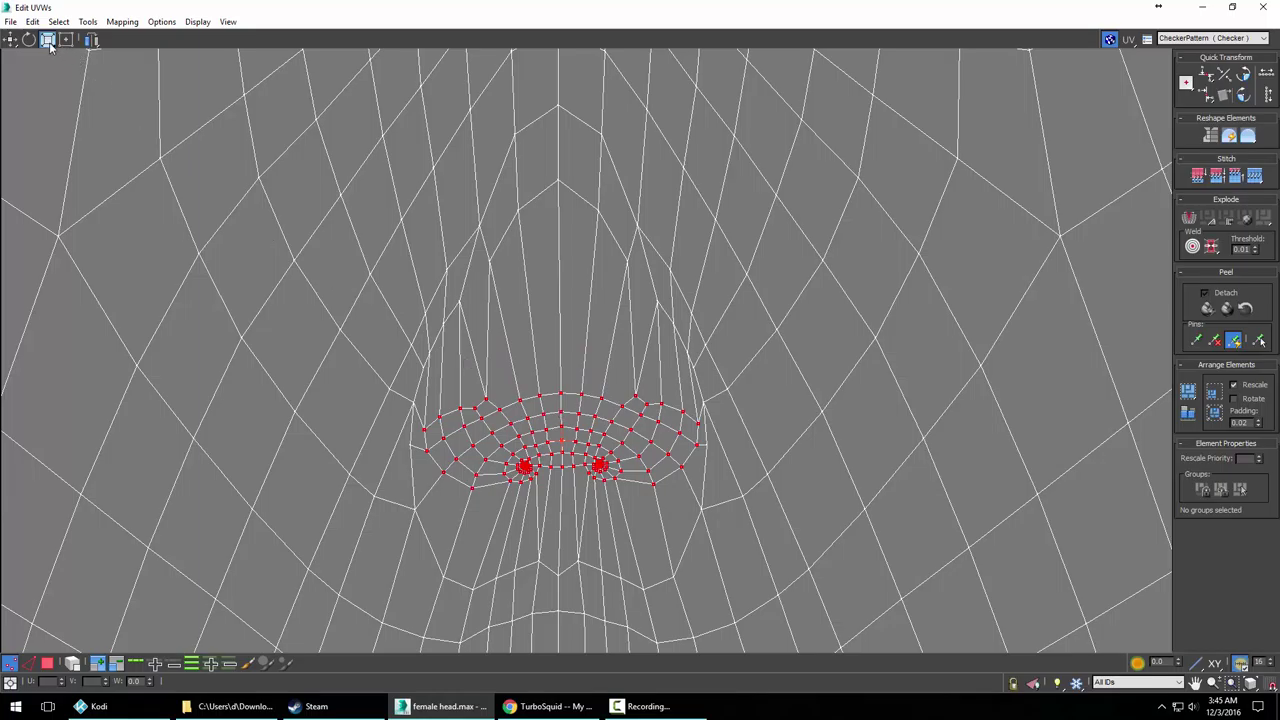
# Stretch the selected nose vertices vertically to fill the opening, and move them slightly down to align with the face's centerline
pyautogui.moveTo(50, 46); pyautogui.dragTo(48, 80)
pyautogui.moveTo(560, 394); pyautogui.dragTo(558, 328)
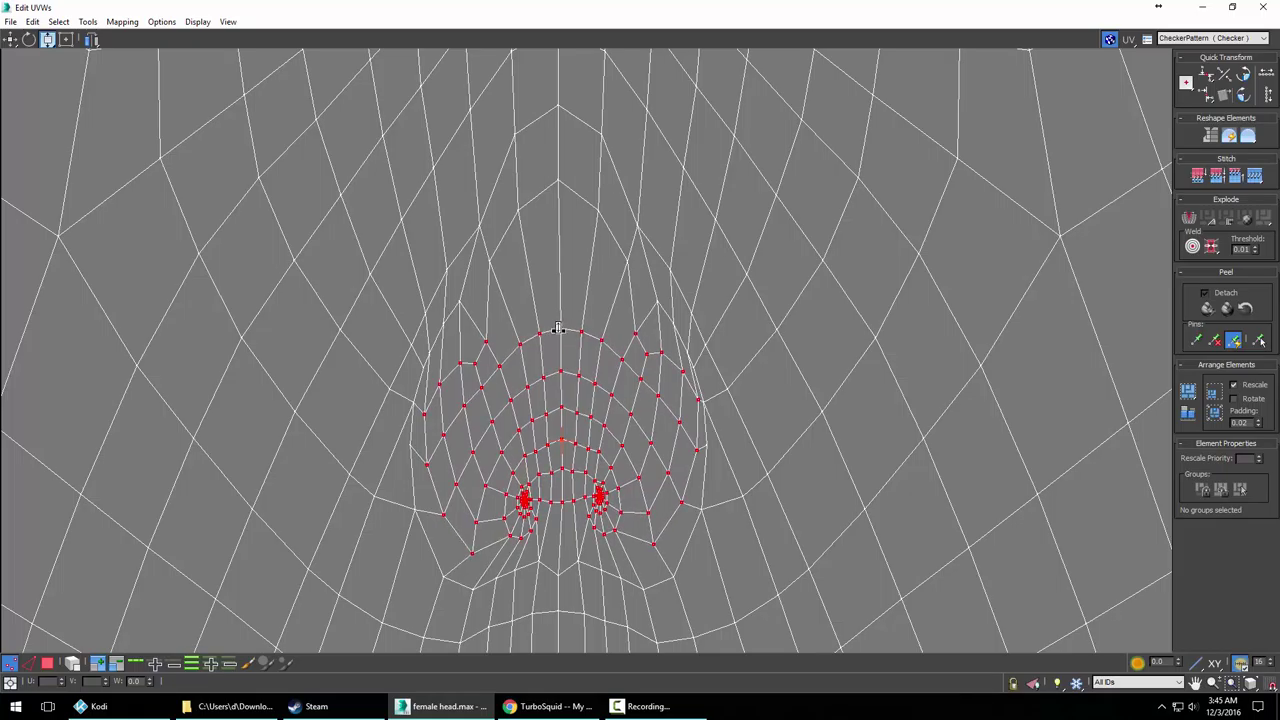
pyautogui.scroll(4, 586, 462)
pyautogui.moveTo(595, 453); pyautogui.dragTo(636, 370, button='middle')
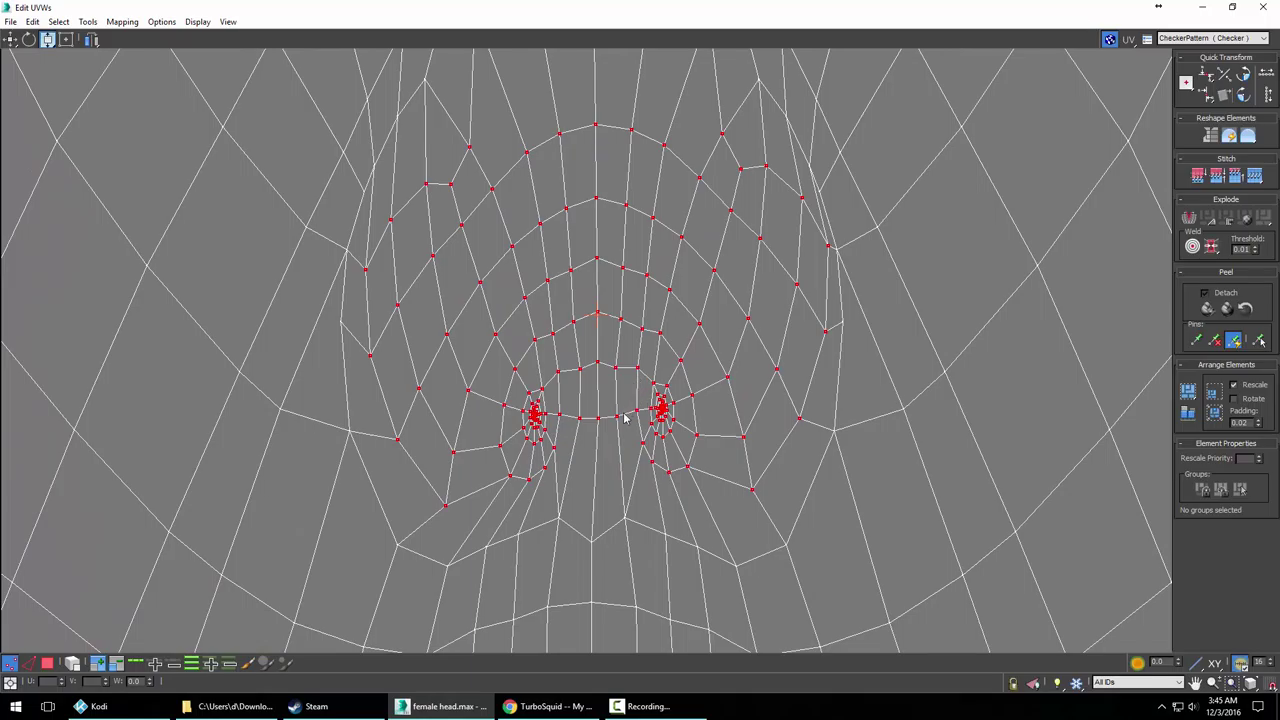
pyautogui.click(12, 40)
pyautogui.moveTo(657, 333); pyautogui.dragTo(652, 341)
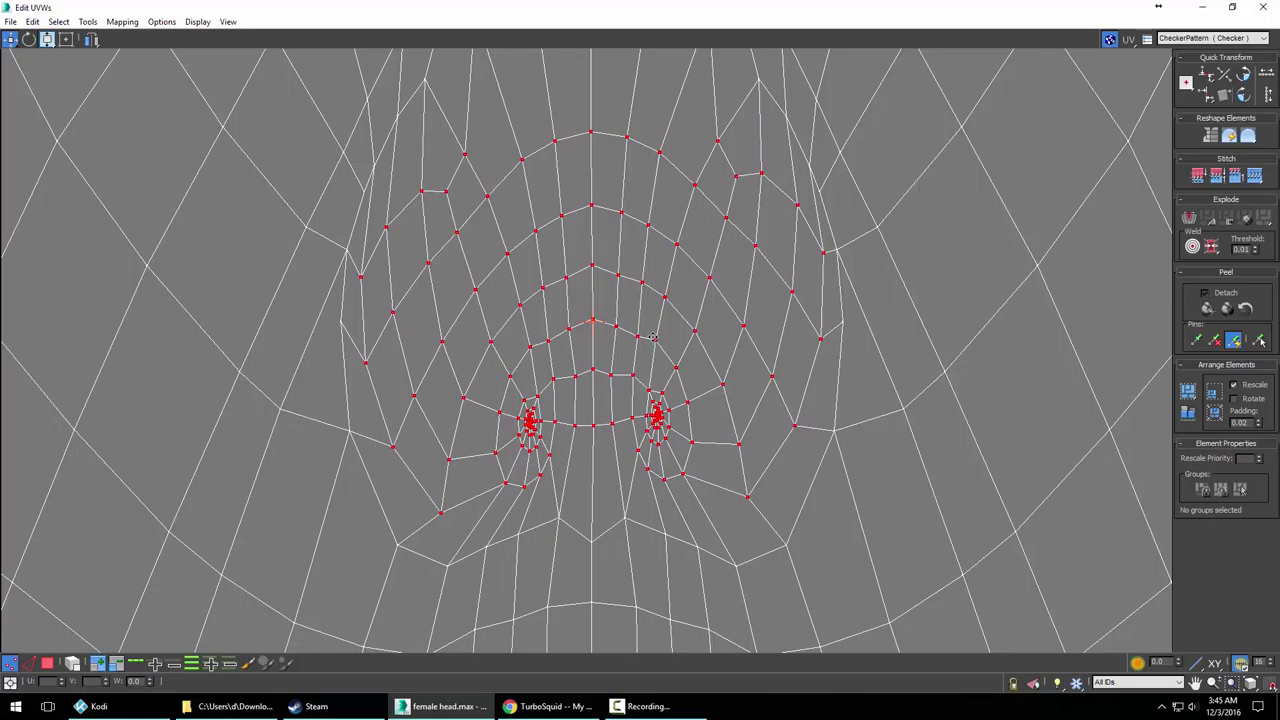
# Expand the nose vertex selection outward into the surrounding face mesh and scale it slightly wider horizontally, then deselect it
pyautogui.scroll(-3, 656, 336)
pyautogui.click(676, 455)
pyautogui.scroll(-3, 673, 448)
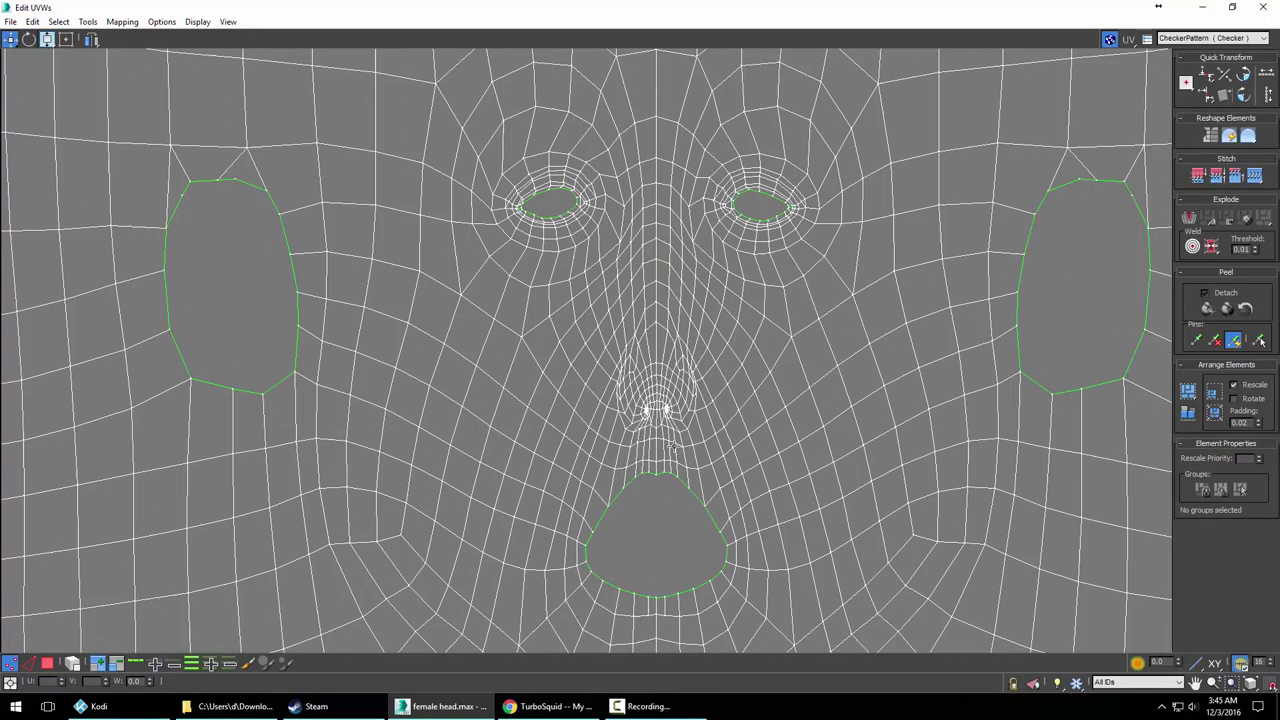
pyautogui.scroll(-2, 673, 447)
pyautogui.scroll(6, 720, 450)
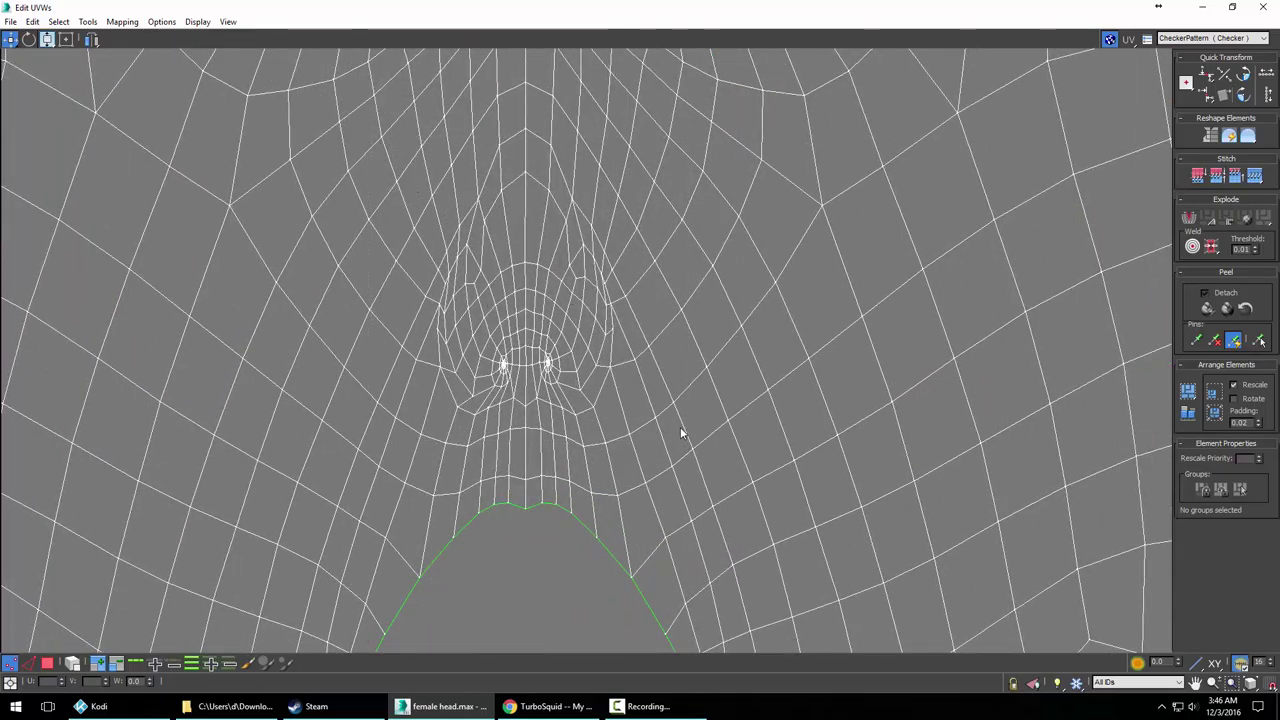
pyautogui.hotkey('ctrl', 'z')
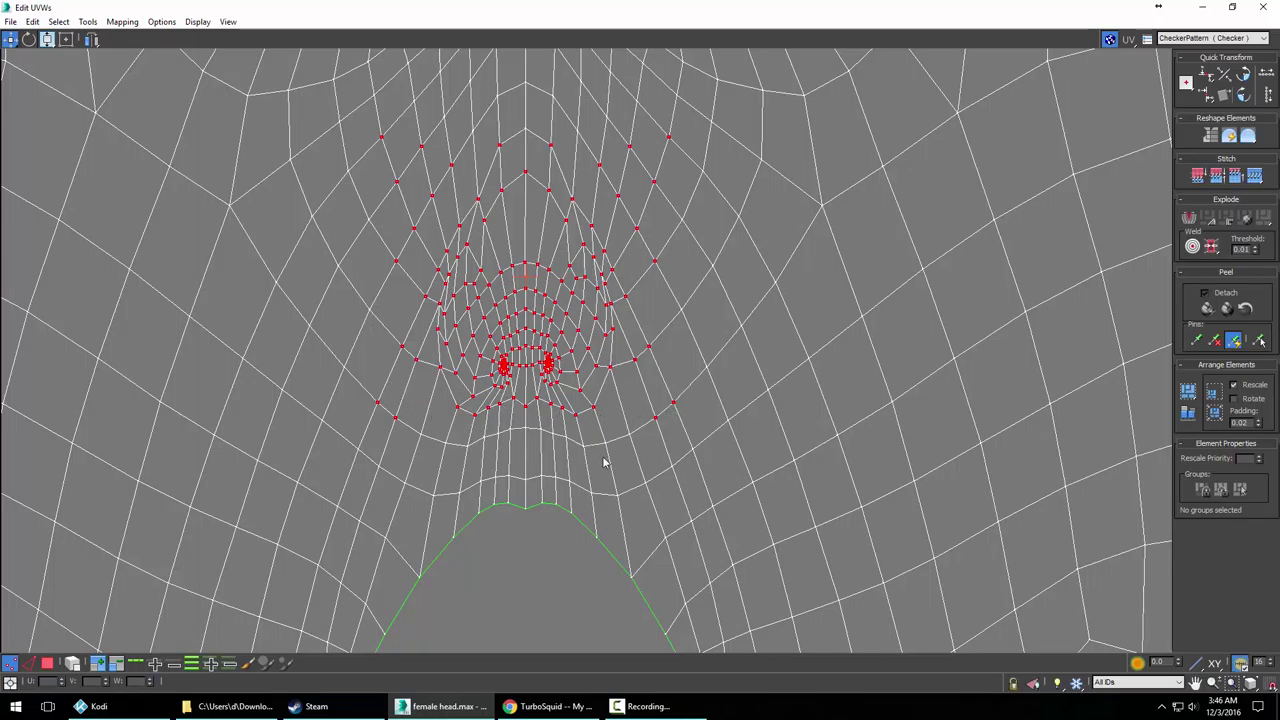
pyautogui.keyDown('ctrl'); pyautogui.moveTo(603, 460); pyautogui.dragTo(642, 459); pyautogui.keyUp('ctrl')
pyautogui.scroll(-3, 629, 429)
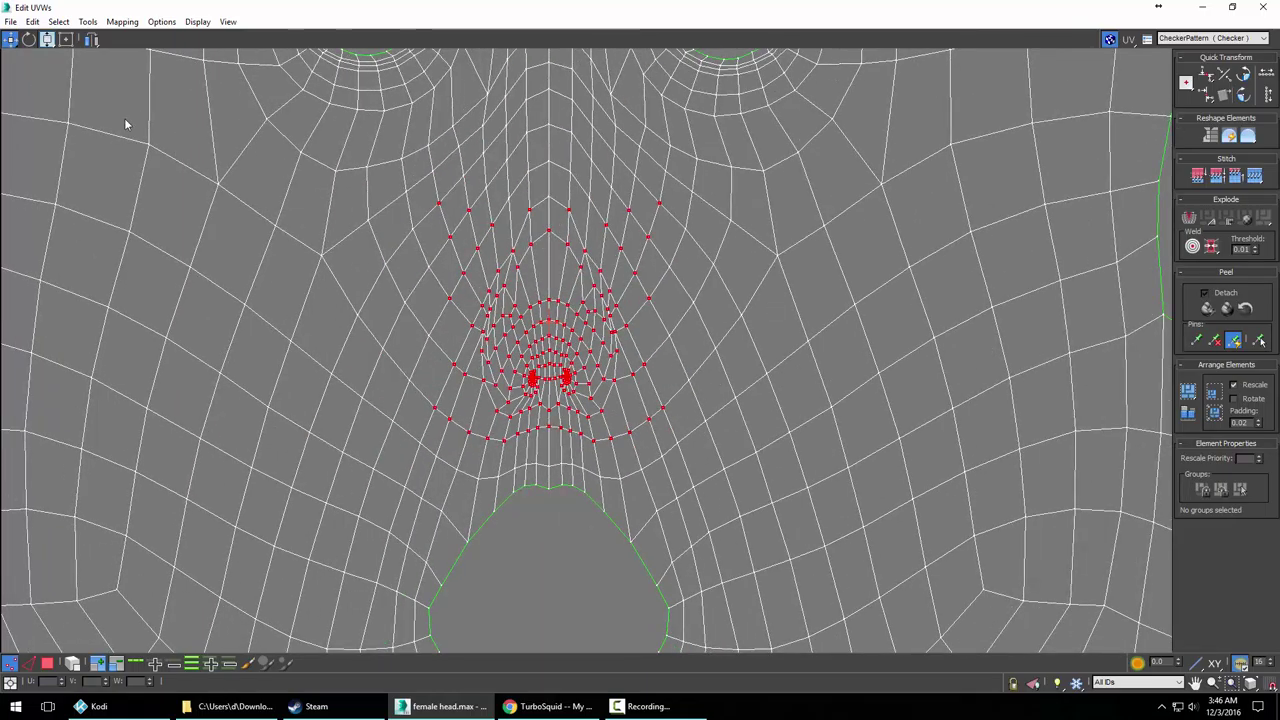
pyautogui.click(47, 40)
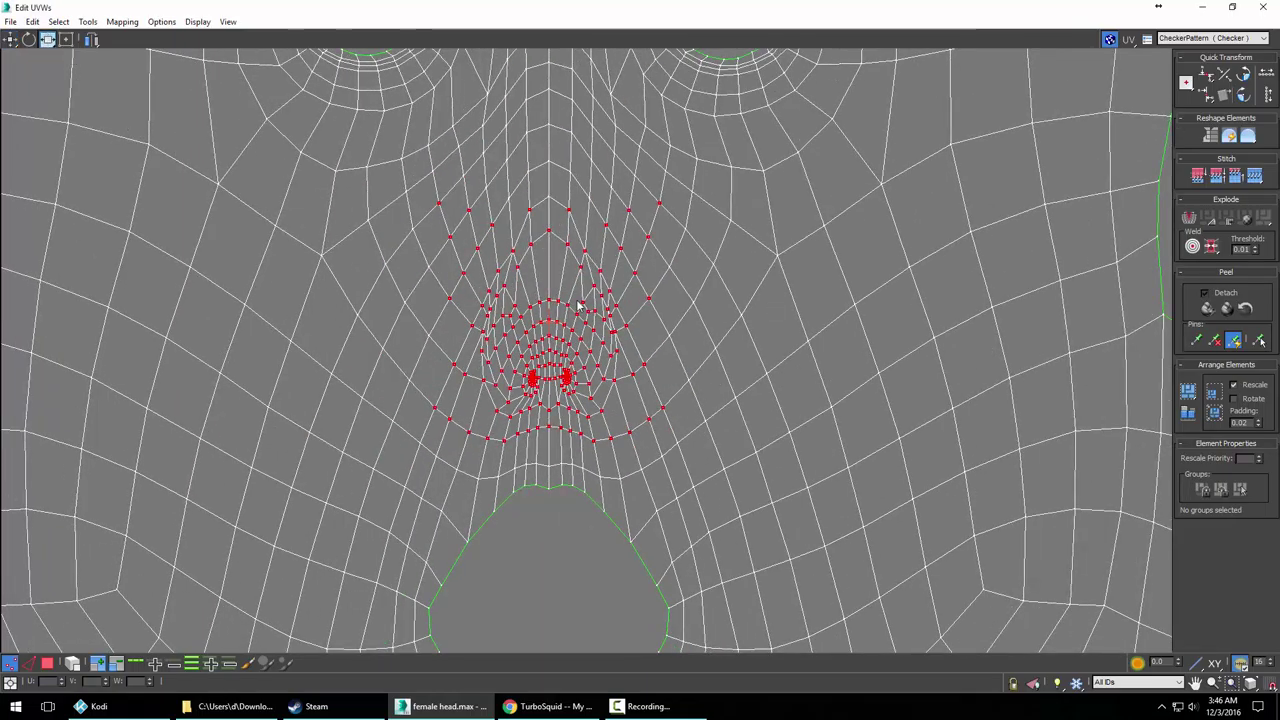
pyautogui.moveTo(567, 300); pyautogui.dragTo(580, 304)
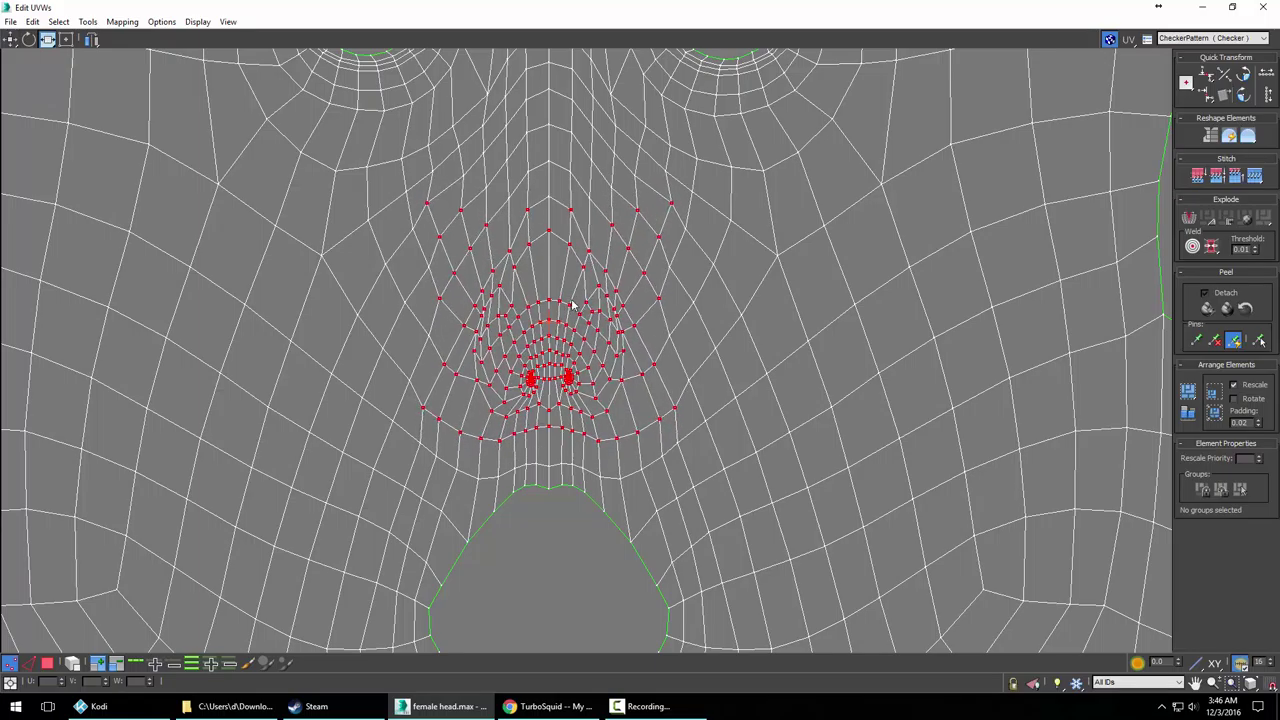
pyautogui.click(612, 350)
# Select all vertices of both large ear islands
pyautogui.scroll(-5, 612, 352)
pyautogui.scroll(-4, 612, 350)
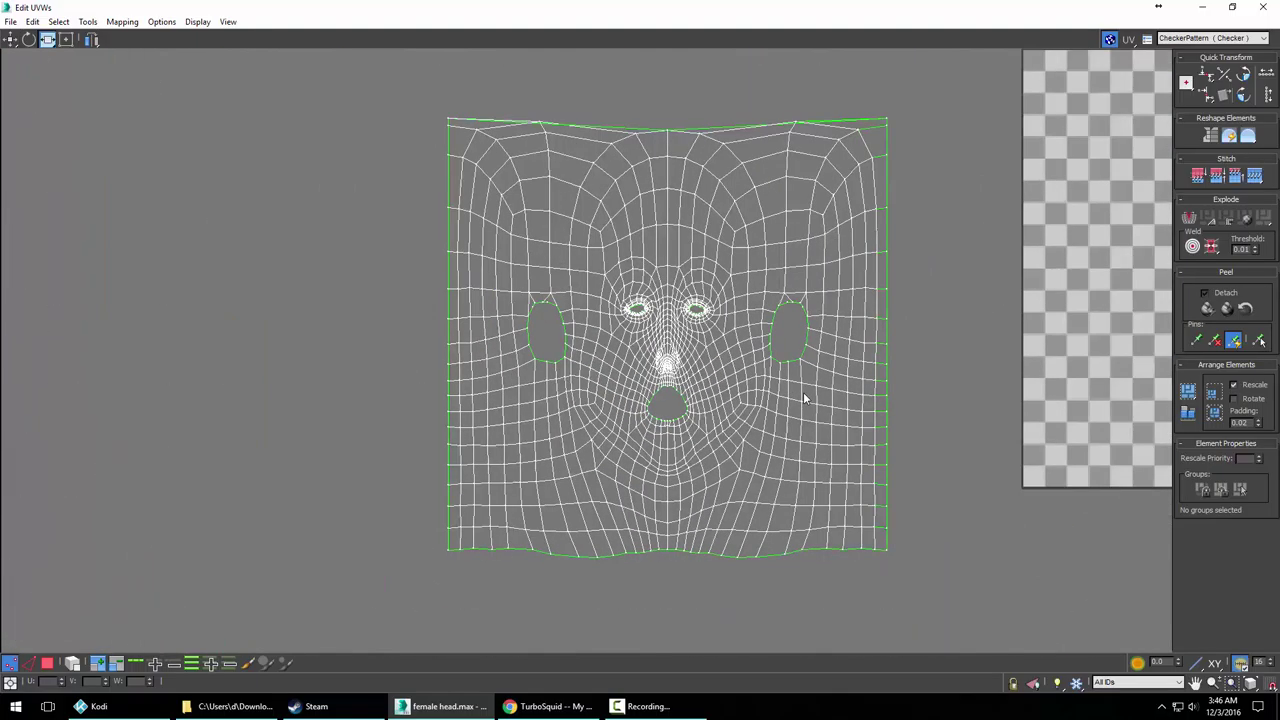
pyautogui.moveTo(877, 397); pyautogui.dragTo(631, 180, button='middle')
pyautogui.scroll(-1, 782, 347)
pyautogui.scroll(-2, 782, 347)
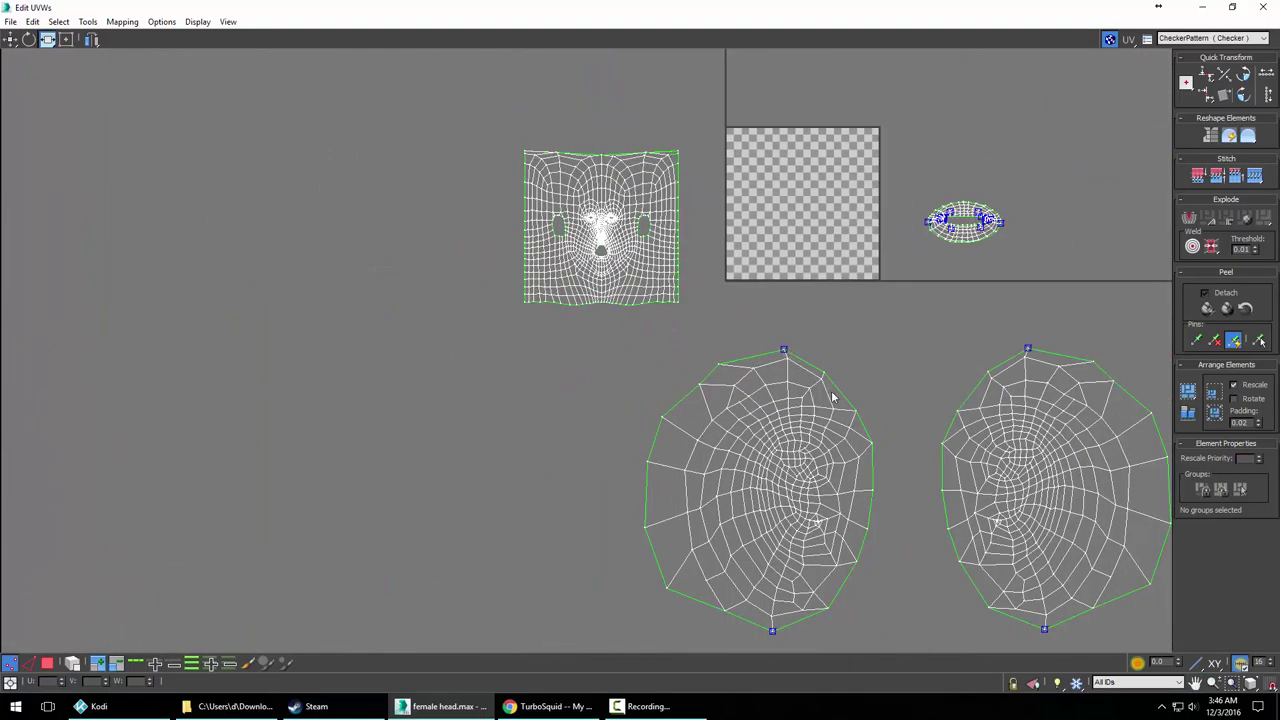
pyautogui.moveTo(832, 383); pyautogui.dragTo(786, 337, button='middle')
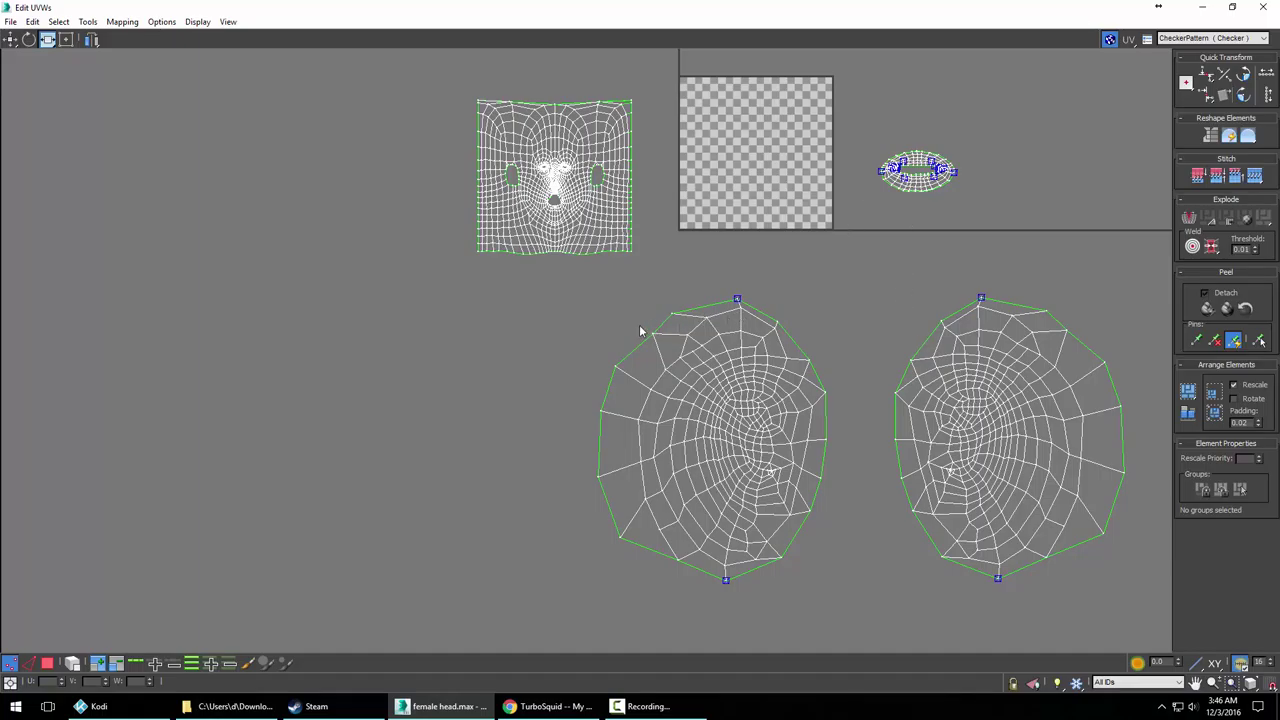
pyautogui.moveTo(872, 594); pyautogui.dragTo(872, 594)
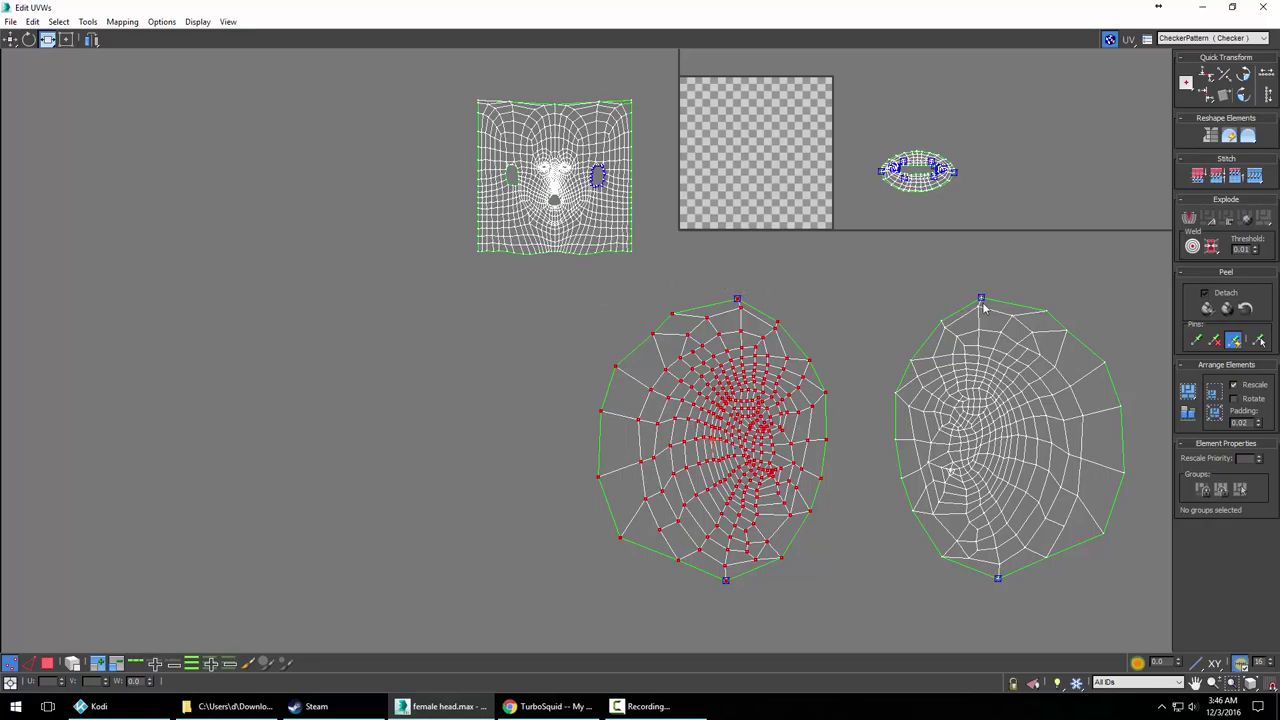
pyautogui.moveTo(1152, 565); pyautogui.dragTo(1162, 615)
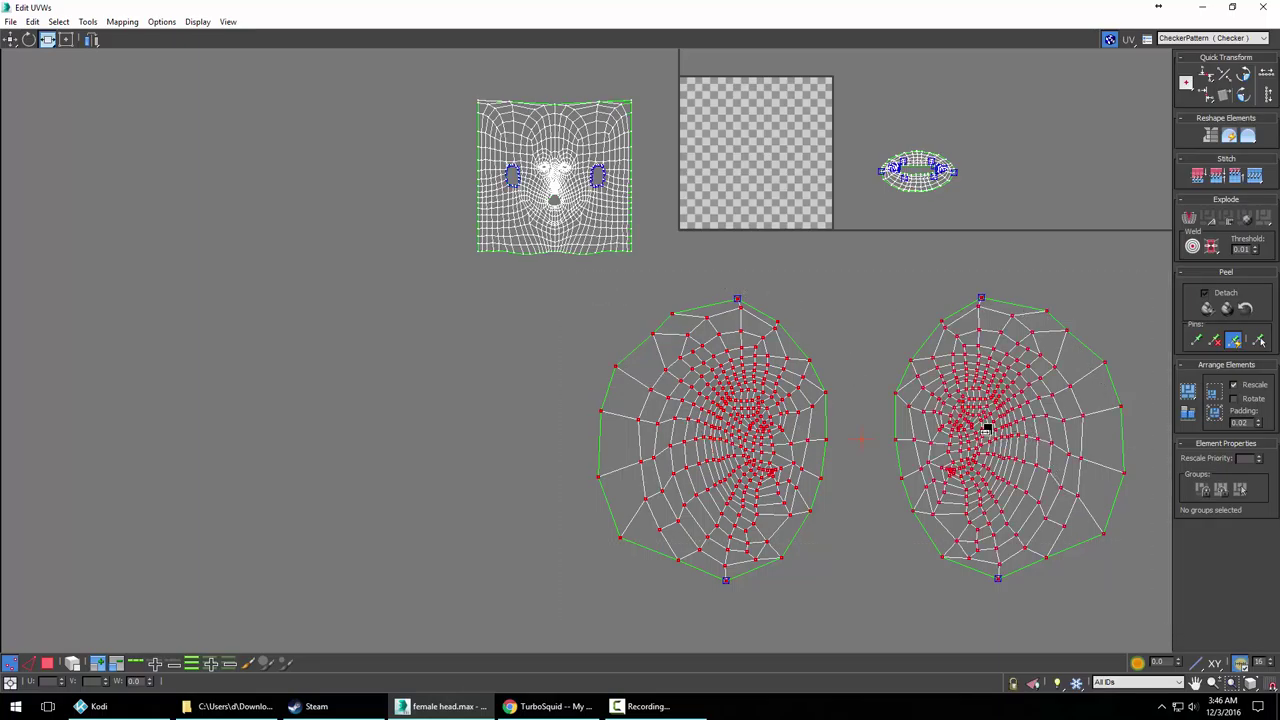
# Move both ear islands below the face island and scale them down uniformly to a small fraction of their size
pyautogui.click(10, 39)
pyautogui.moveTo(958, 414); pyautogui.dragTo(660, 367)
pyautogui.moveTo(48, 41); pyautogui.dragTo(48, 21)
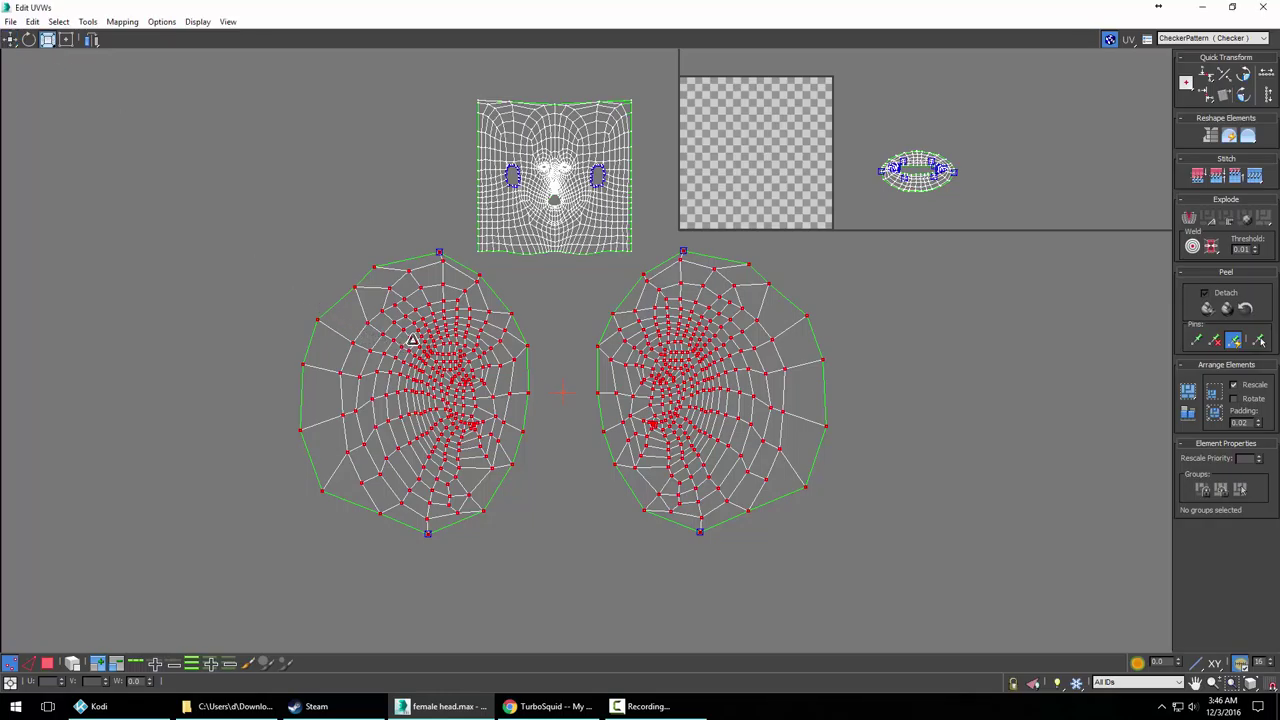
pyautogui.moveTo(410, 340); pyautogui.dragTo(462, 535)
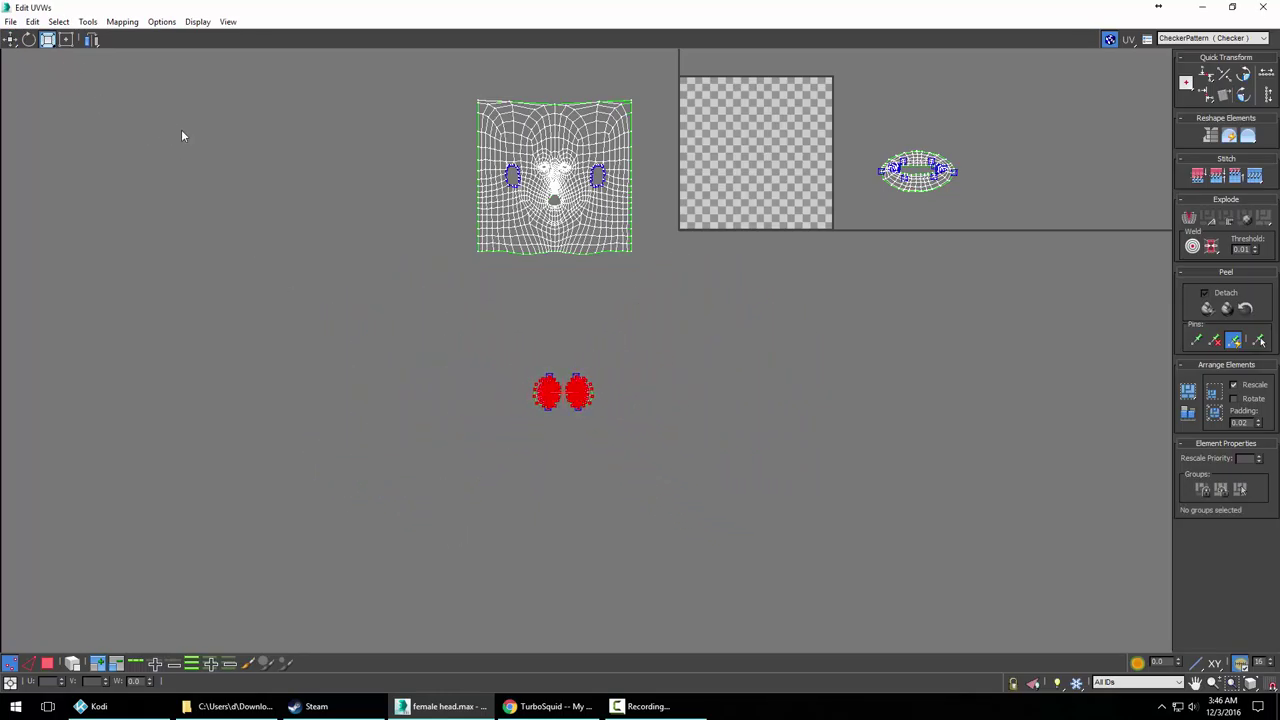
# Move the two small ear islands up to just beneath the face island's lower edge and deselect them
pyautogui.press('w')
pyautogui.scroll(5, 657, 312)
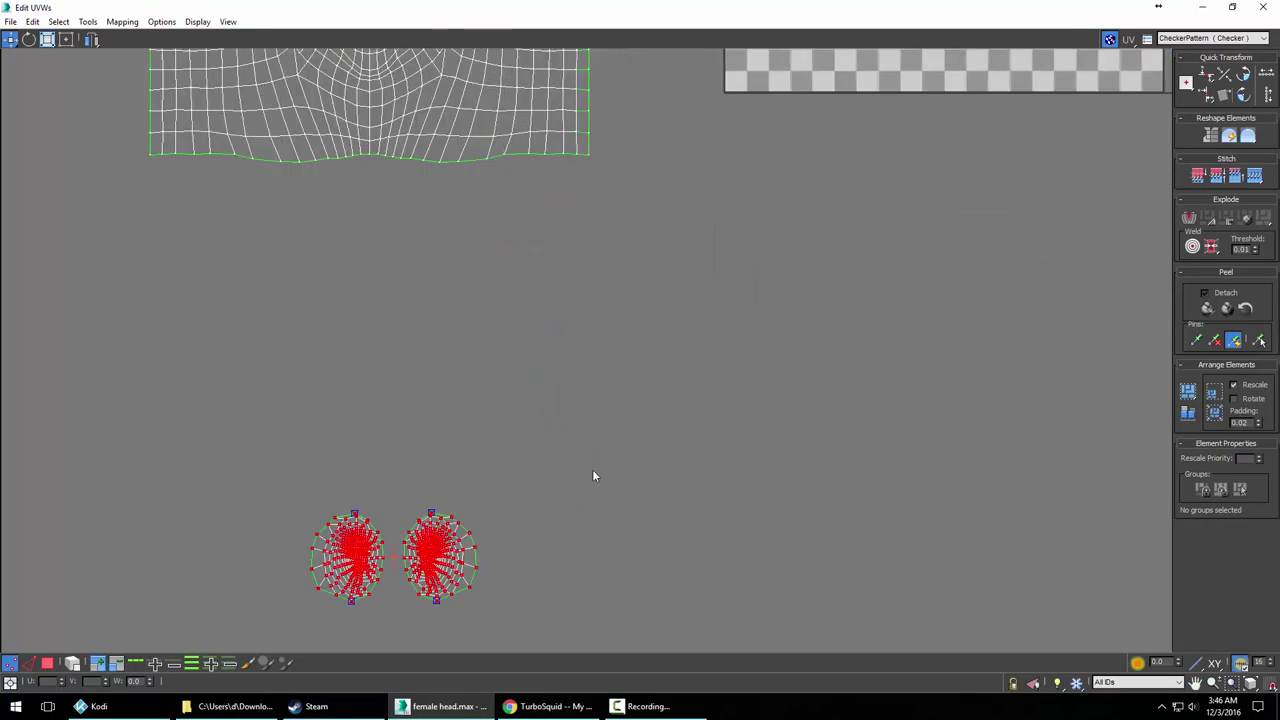
pyautogui.moveTo(597, 474); pyautogui.dragTo(786, 547, button='middle')
pyautogui.scroll(-3, 786, 547)
pyautogui.moveTo(658, 600); pyautogui.dragTo(662, 360)
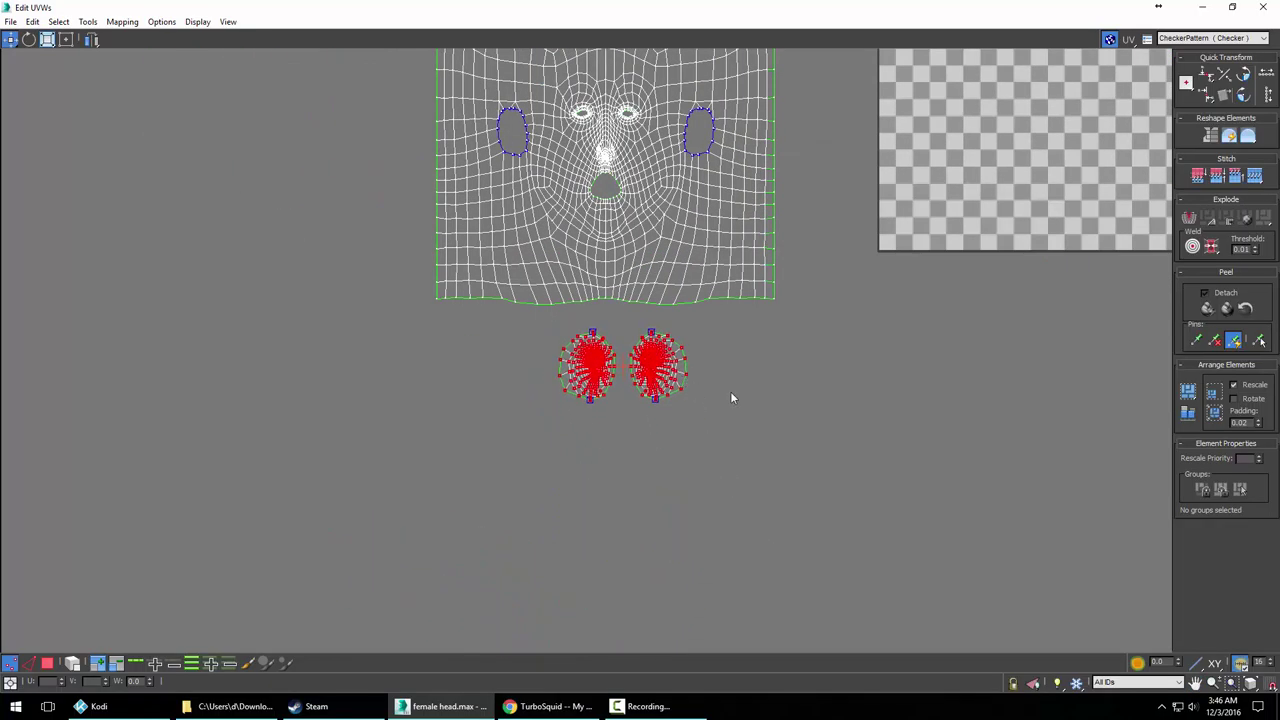
pyautogui.scroll(3, 752, 387)
pyautogui.click(706, 308)
pyautogui.moveTo(711, 299); pyautogui.dragTo(793, 508, button='middle')
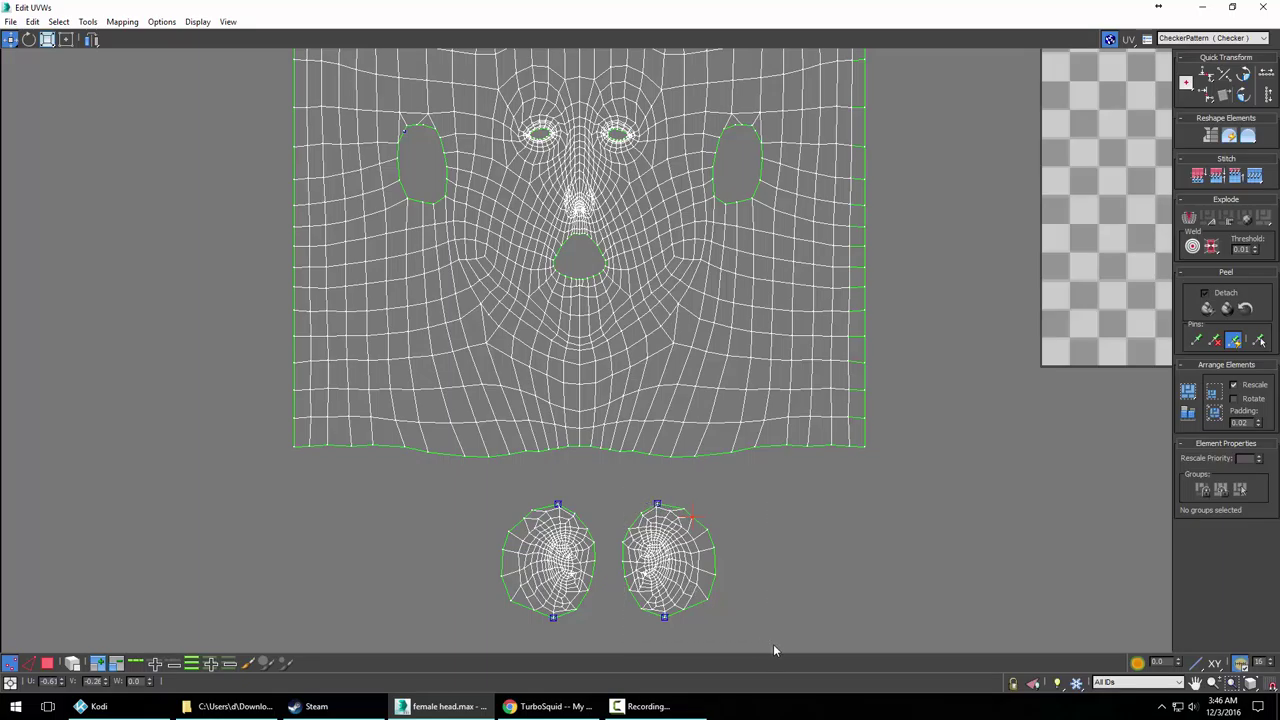
# Select the right-hand ear island and flip it horizontally
pyautogui.click(657, 531)
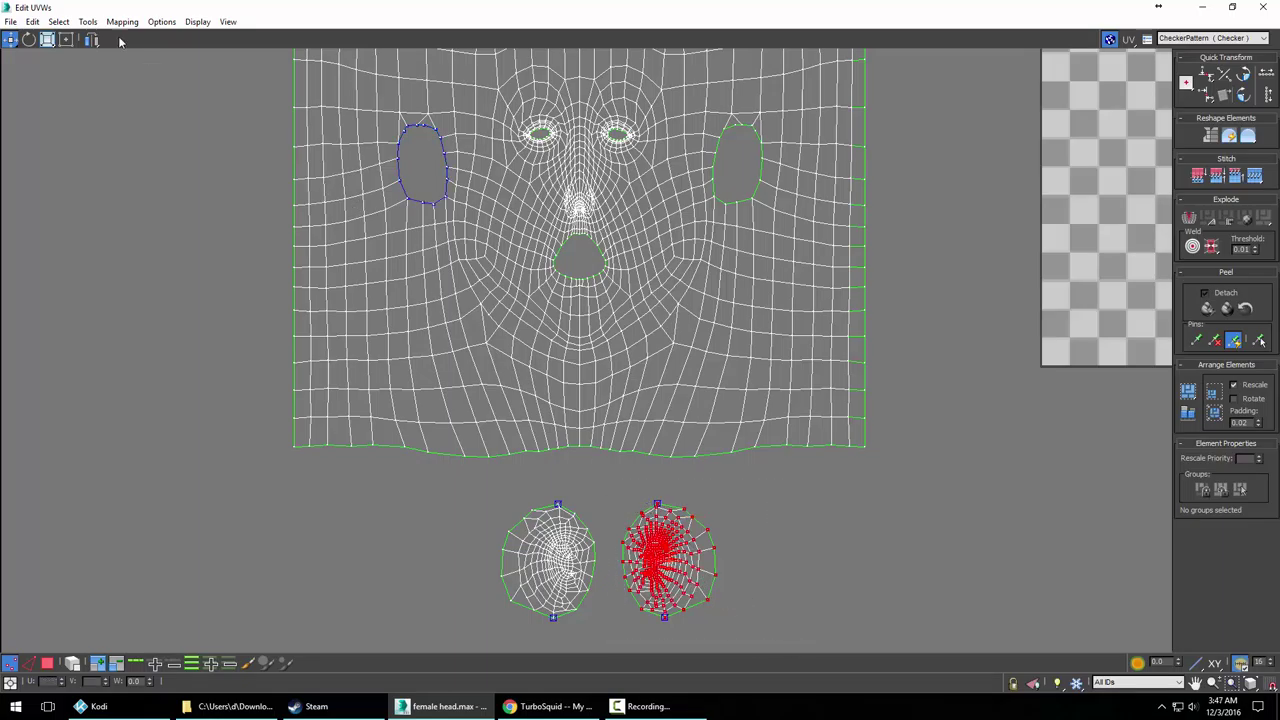
pyautogui.click(88, 21)
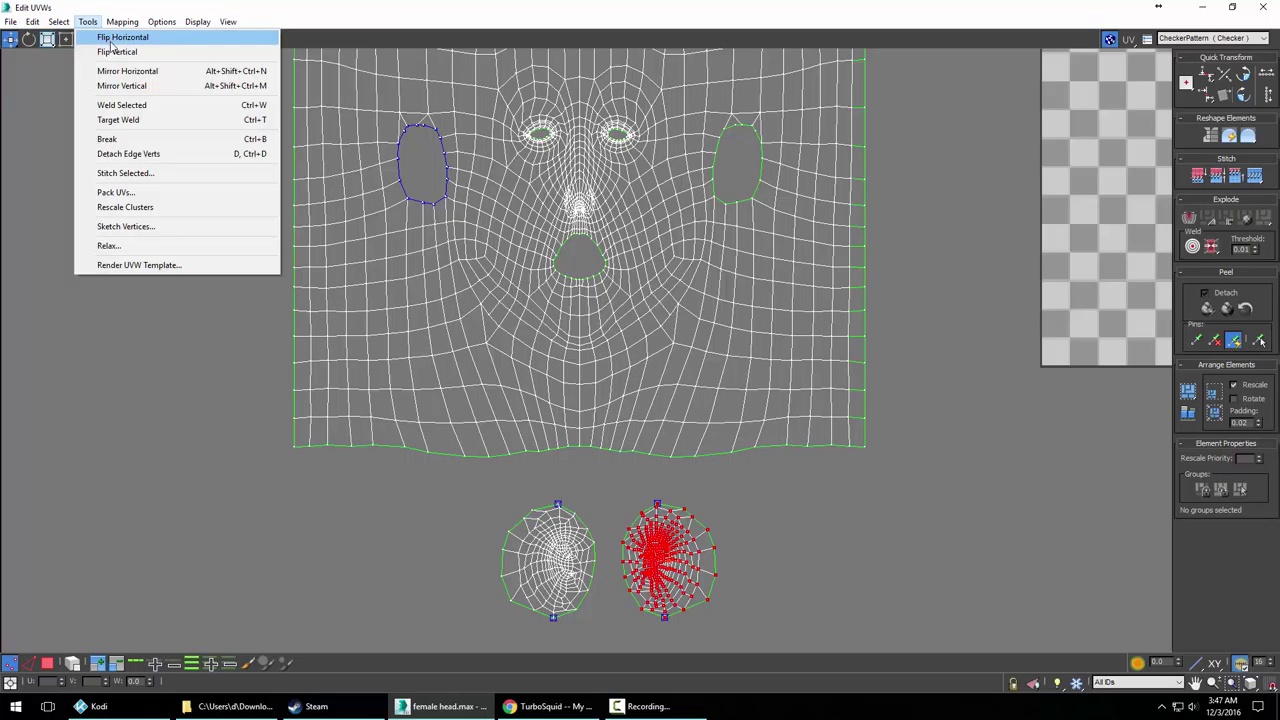
pyautogui.click(113, 40)
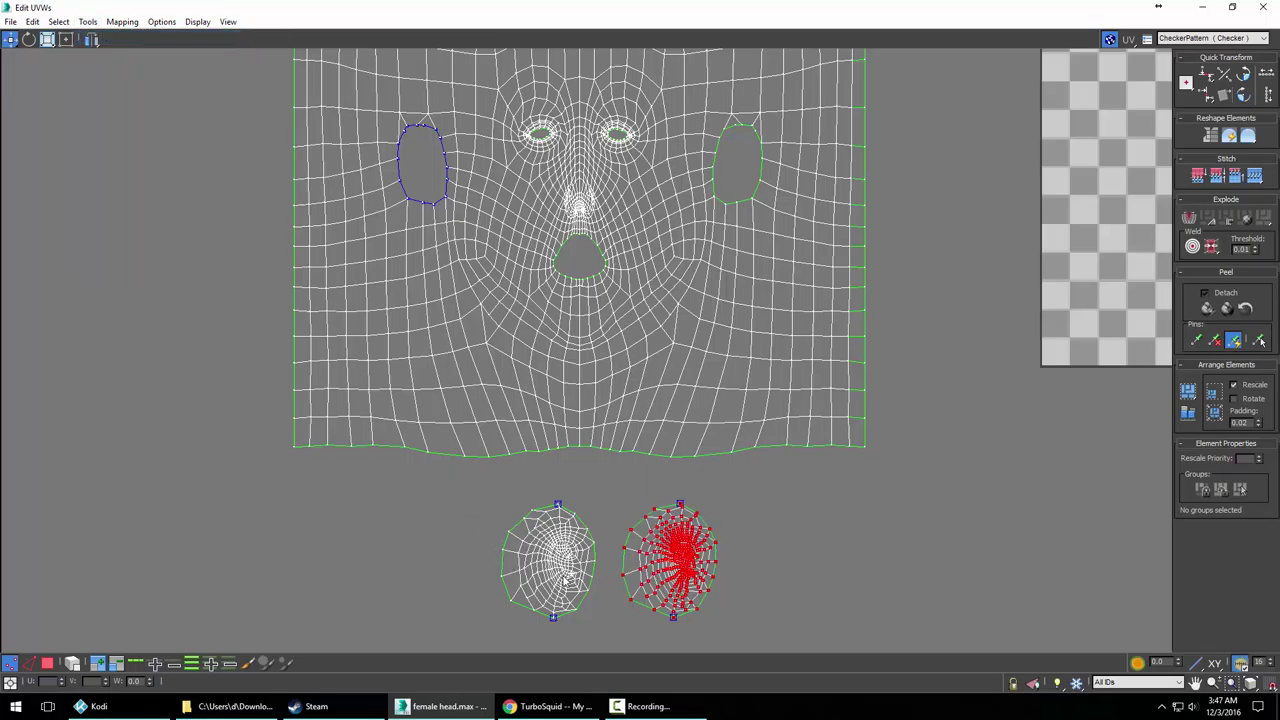
# Flip the left-hand ear island horizontally and move it to the other side of its counterpart, swapping their order
pyautogui.moveTo(565, 577); pyautogui.dragTo(615, 629)
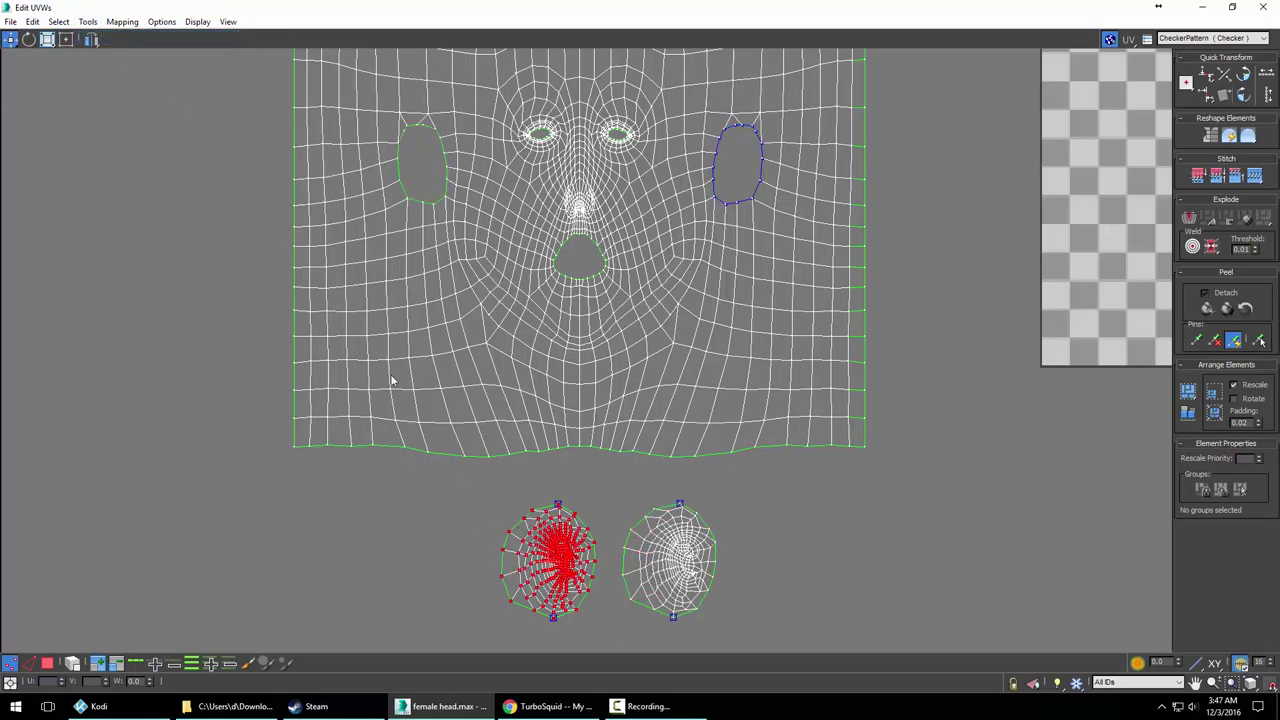
pyautogui.click(88, 22)
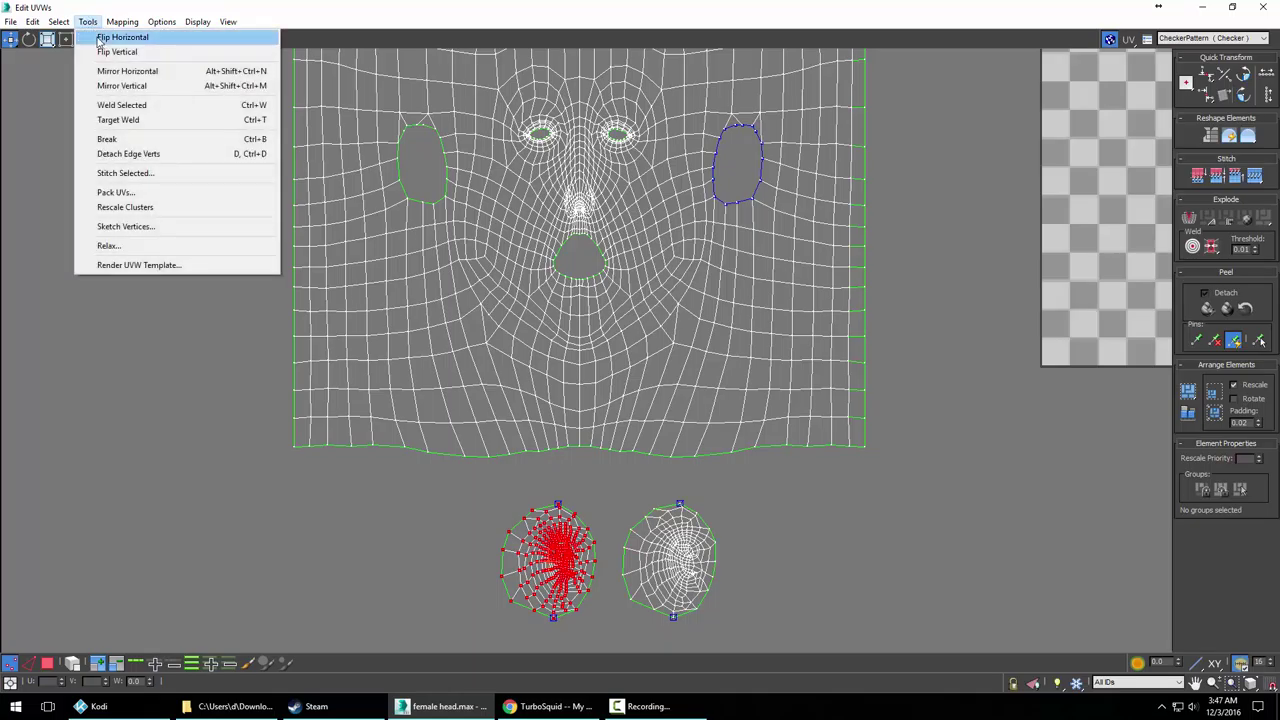
pyautogui.click(113, 36)
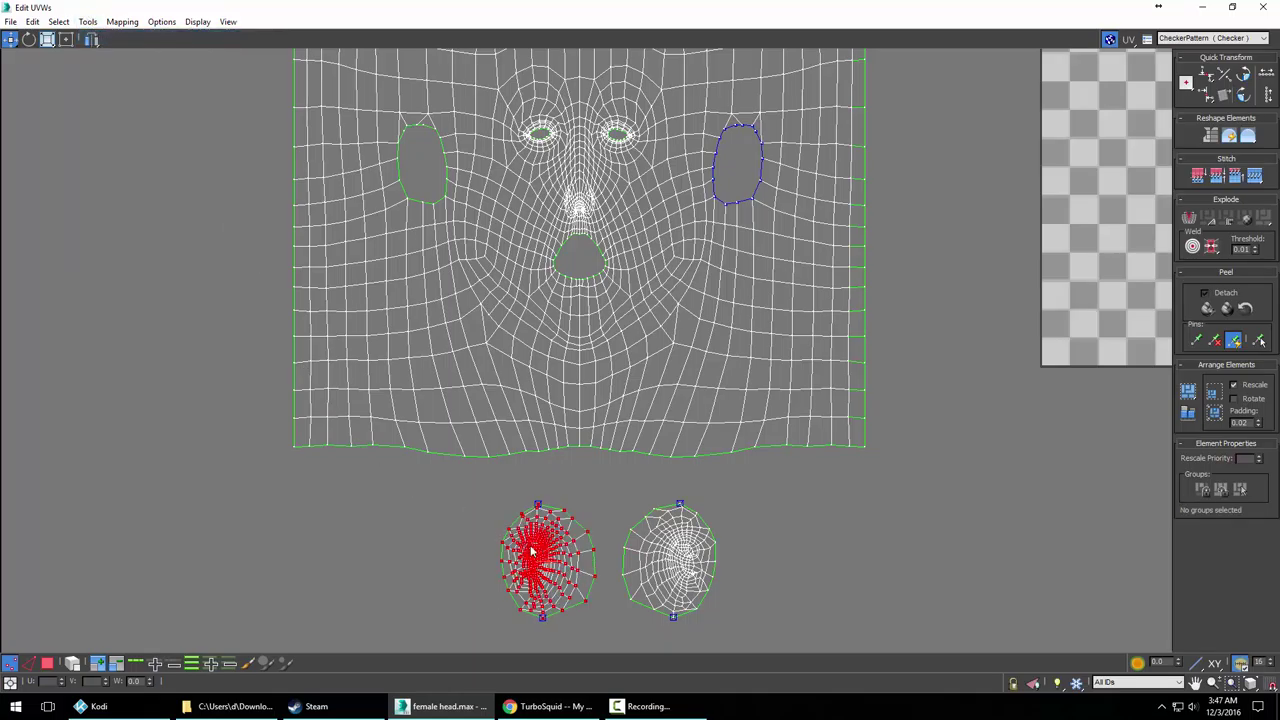
pyautogui.moveTo(546, 546); pyautogui.dragTo(783, 550)
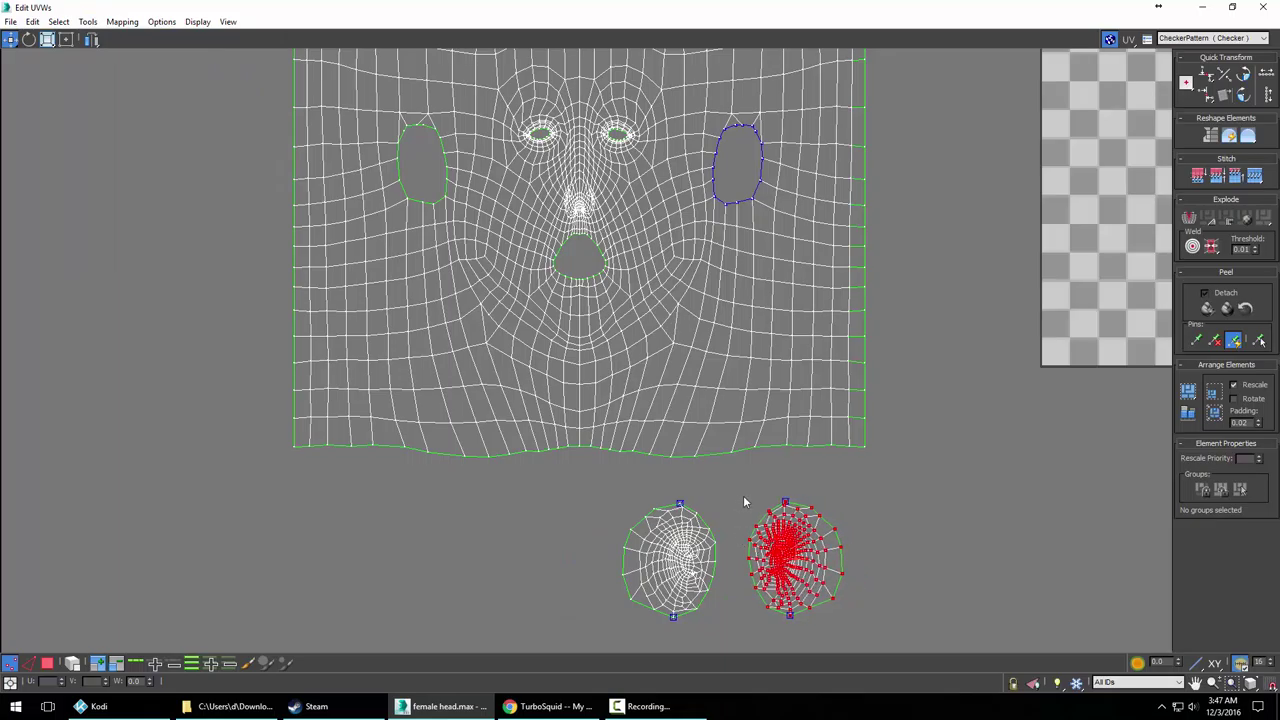
pyautogui.click(743, 502)
pyautogui.click(813, 507)
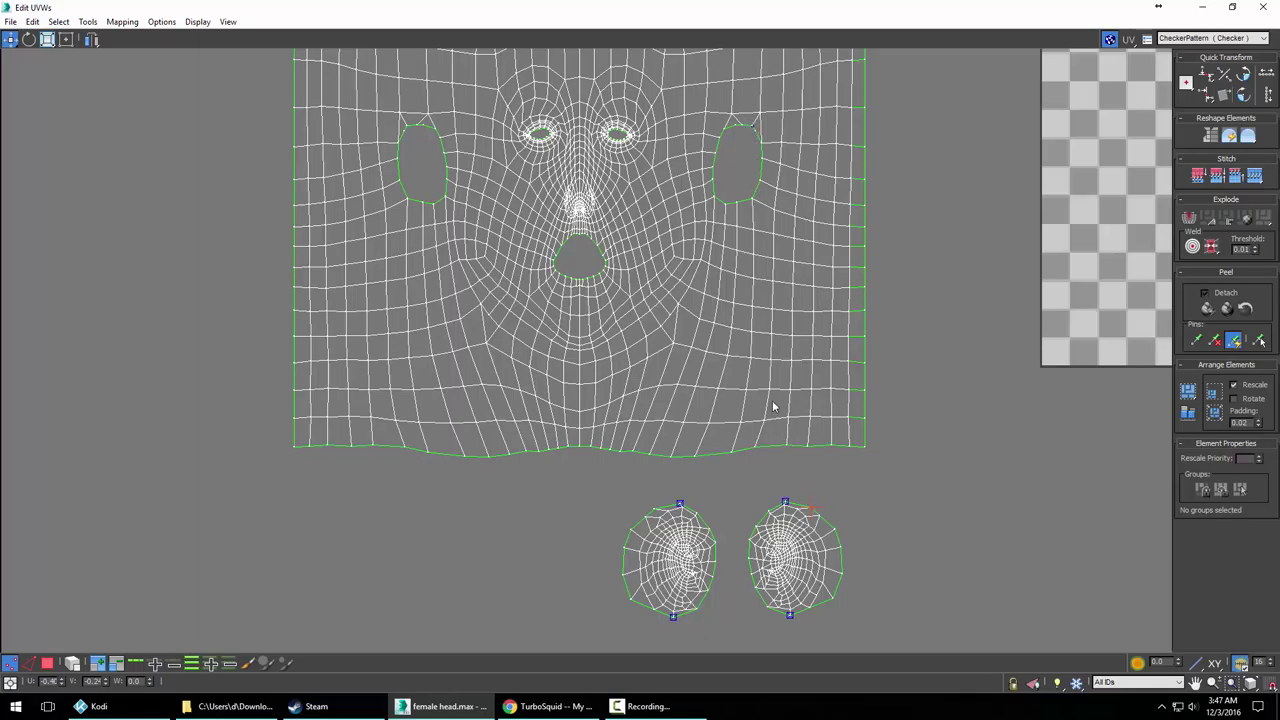
# Select both ear islands together and scale them down uniformly toward the size of the face's ear openings
pyautogui.moveTo(897, 640); pyautogui.dragTo(732, 483)
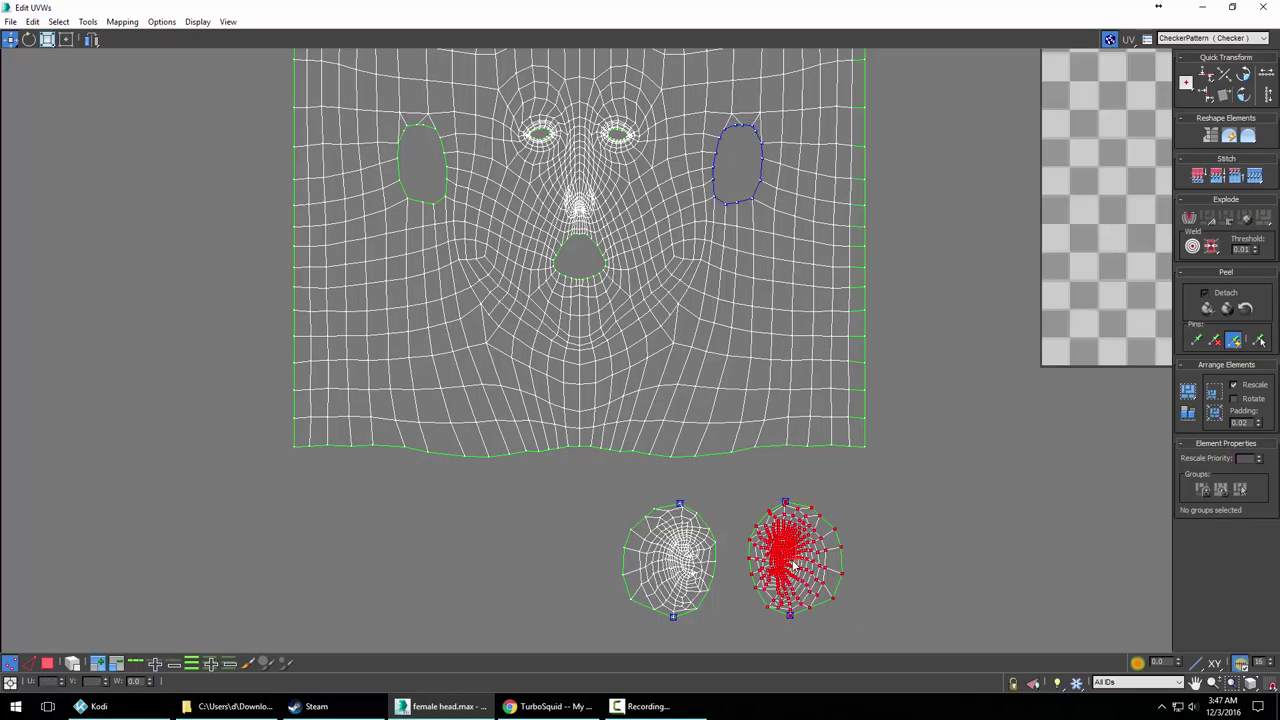
pyautogui.moveTo(918, 629); pyautogui.dragTo(905, 630)
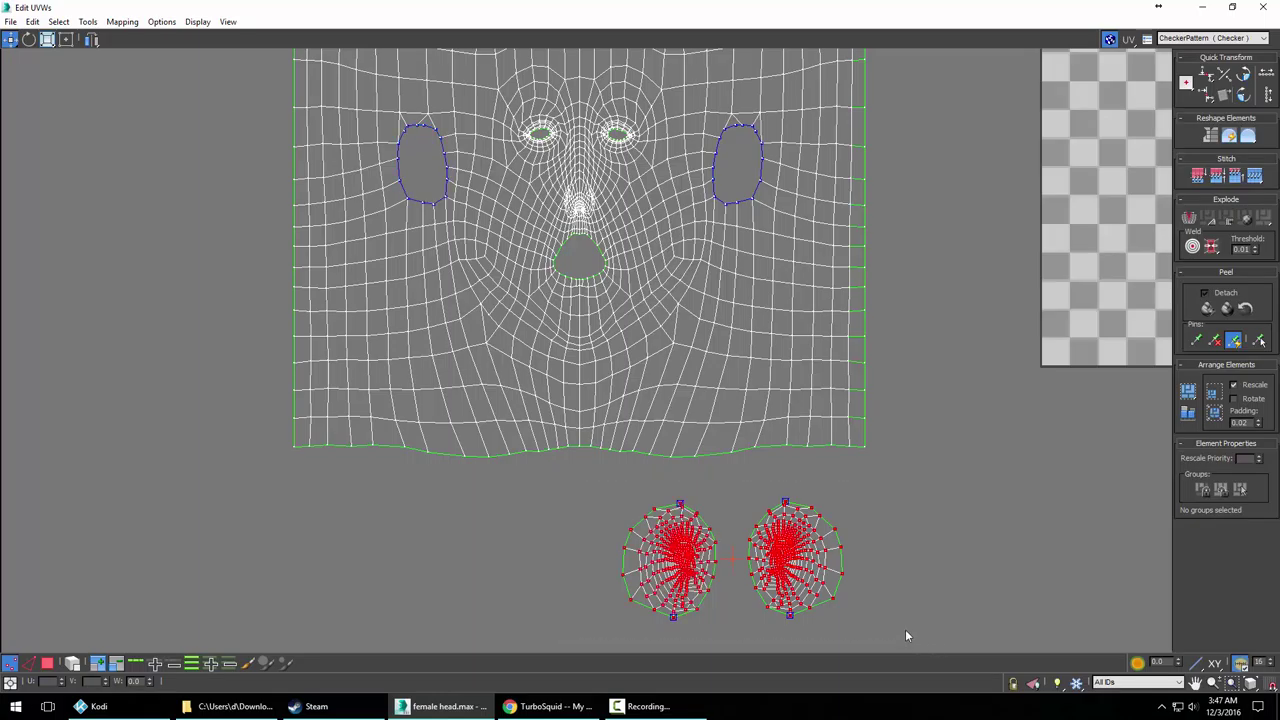
pyautogui.press('r')
pyautogui.moveTo(784, 574); pyautogui.dragTo(789, 608)
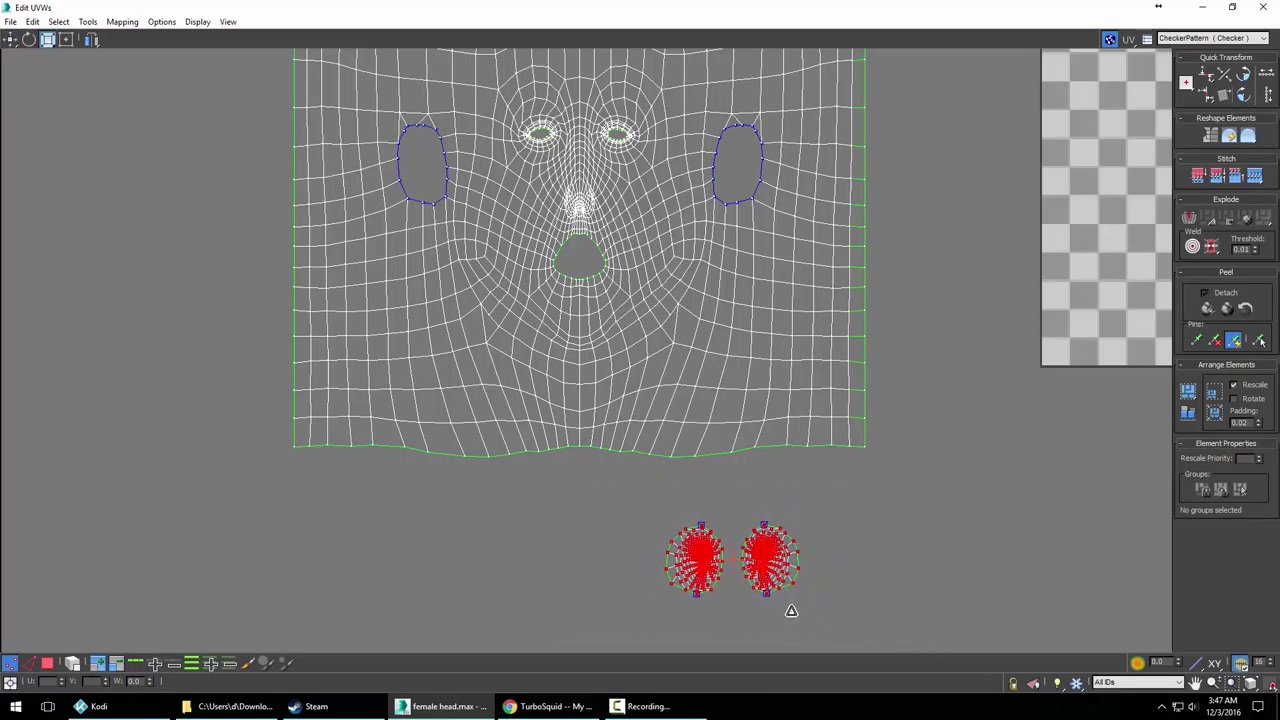
# Move the two selected ear islands up so that the right-hand one sits over the face's right-hand ear opening
pyautogui.press('w')
pyautogui.moveTo(764, 562); pyautogui.dragTo(735, 167)
pyautogui.scroll(2, 762, 168)
pyautogui.moveTo(822, 154); pyautogui.dragTo(944, 357, button='middle')
pyautogui.scroll(1, 950, 371)
# Narrow both ear islands horizontally to fit the ear openings and place each one inside its own opening
pyautogui.moveTo(53, 41); pyautogui.dragTo(56, 62)
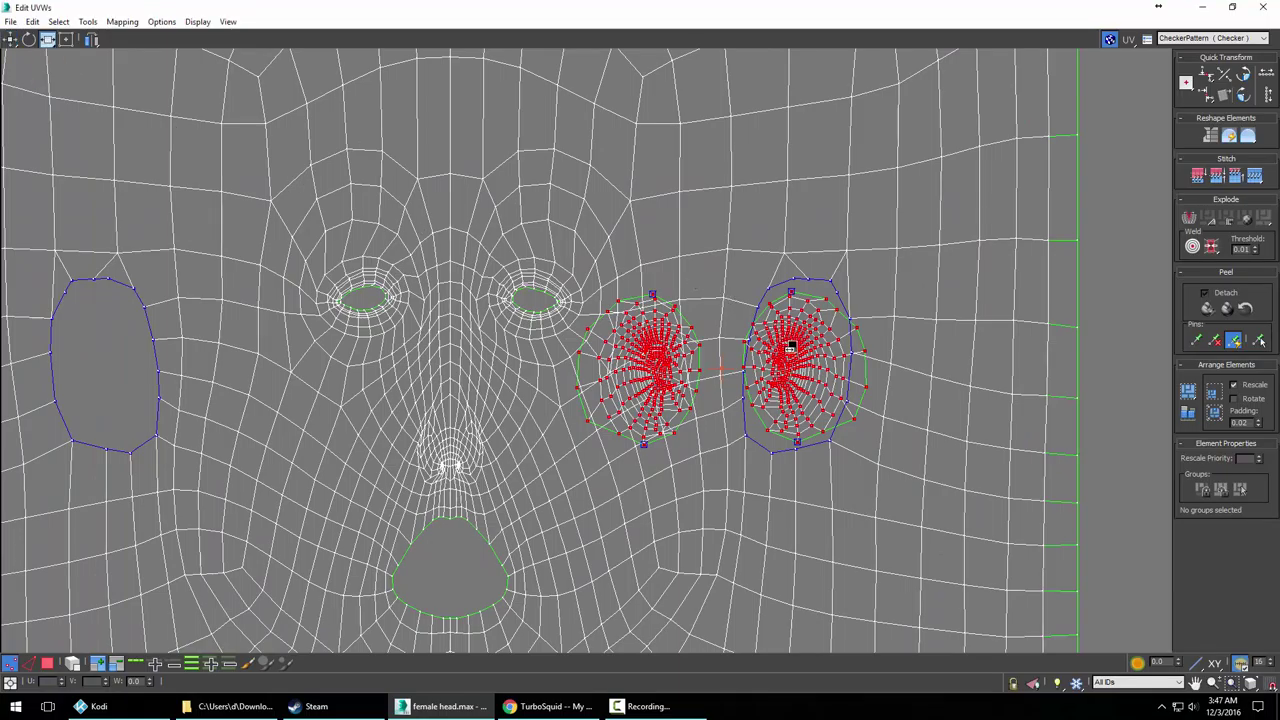
pyautogui.moveTo(792, 346); pyautogui.dragTo(776, 349)
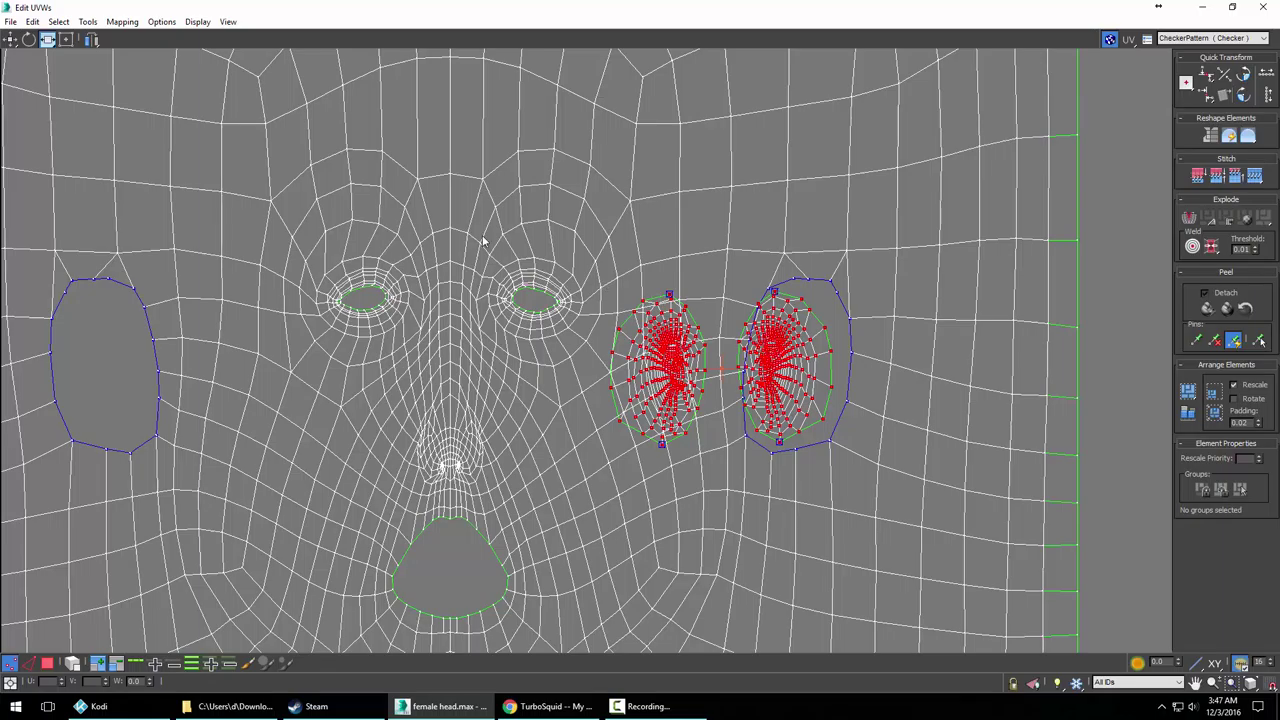
pyautogui.click(11, 40)
pyautogui.moveTo(776, 350); pyautogui.dragTo(788, 348)
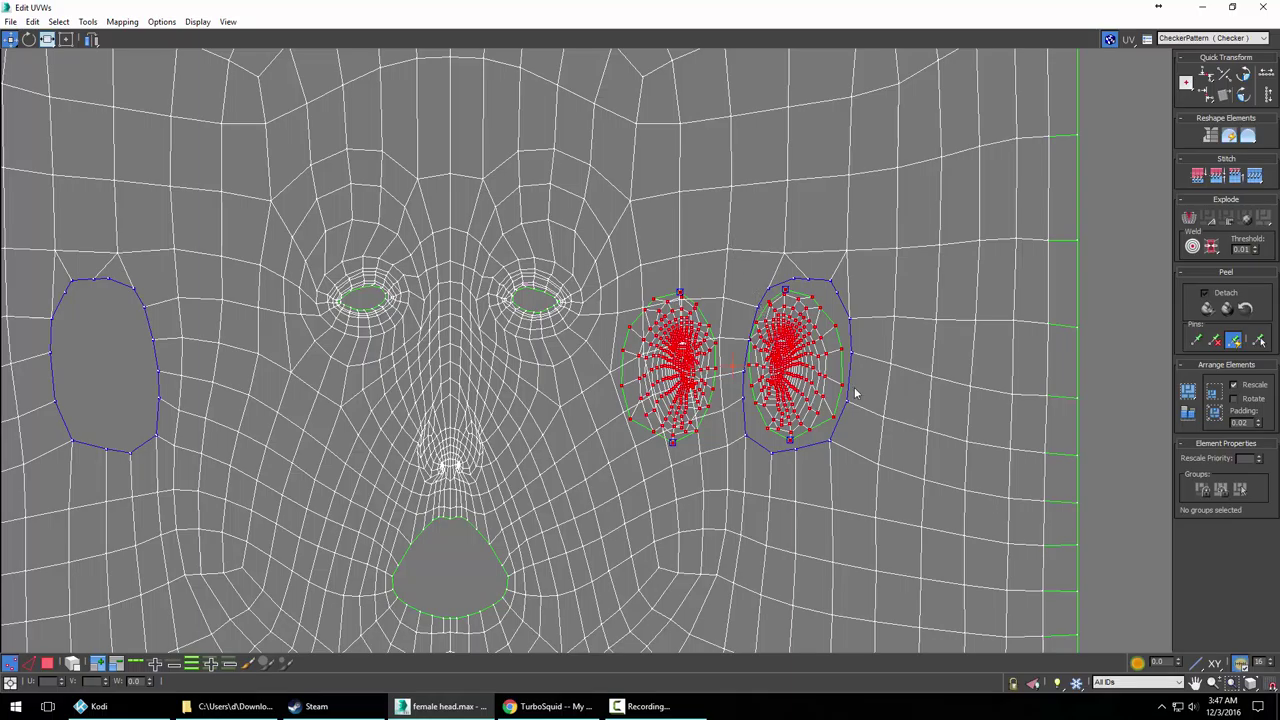
pyautogui.keyDown('alt'); pyautogui.moveTo(855, 390); pyautogui.dragTo(963, 516); pyautogui.keyUp('alt')
pyautogui.moveTo(685, 358); pyautogui.dragTo(118, 355)
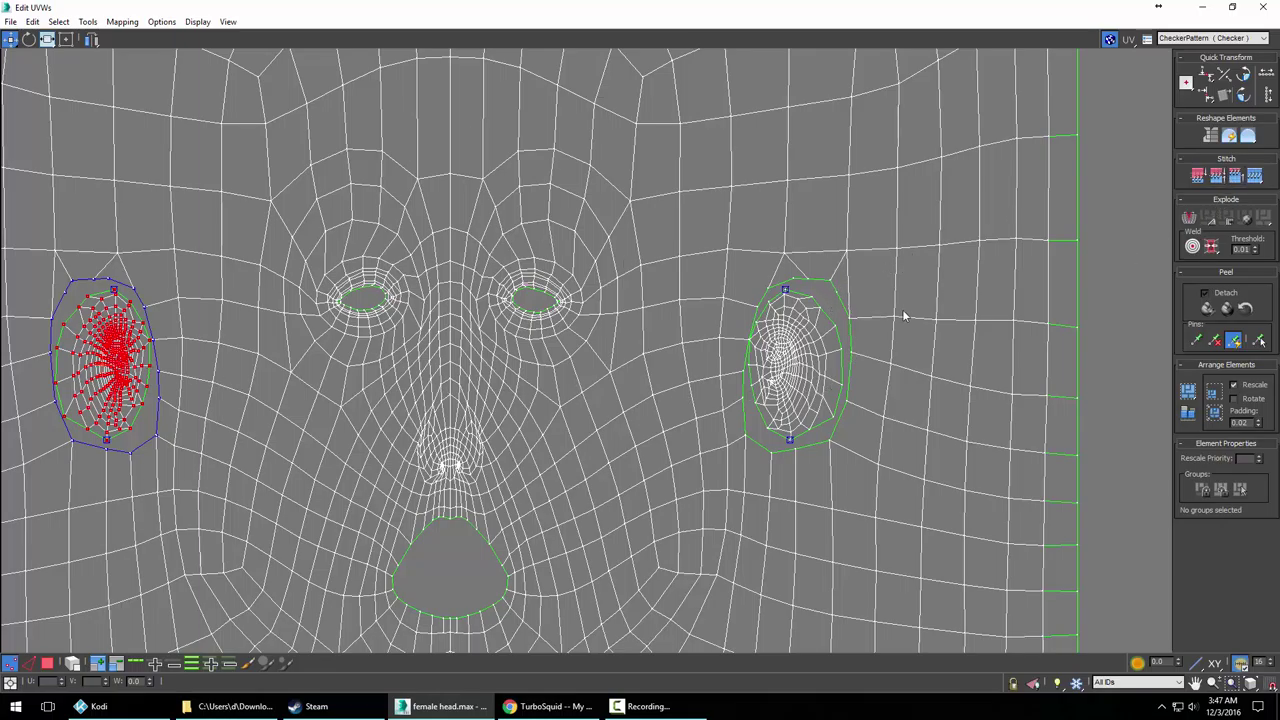
# Switch to edge selection and select all border edges around the face's right-hand ear opening, excluding the stray horizontal edges
pyautogui.rightClick(824, 290)
pyautogui.click(803, 258)
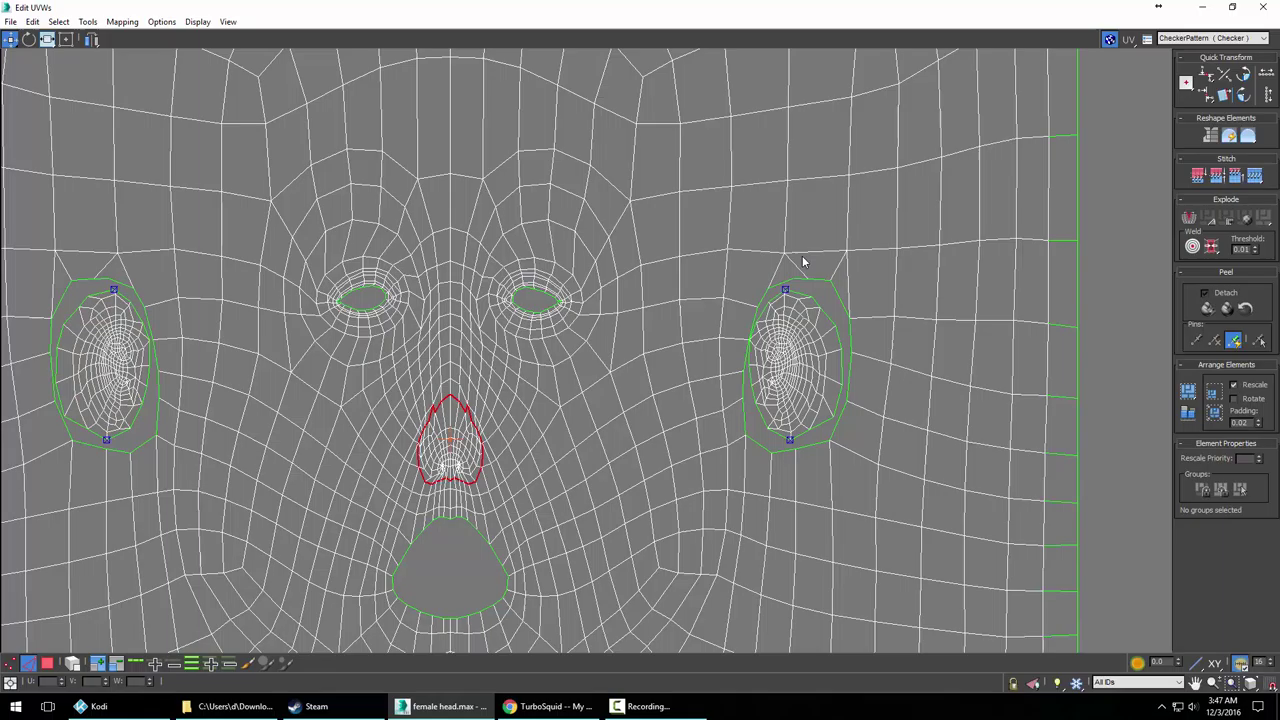
pyautogui.click(840, 302)
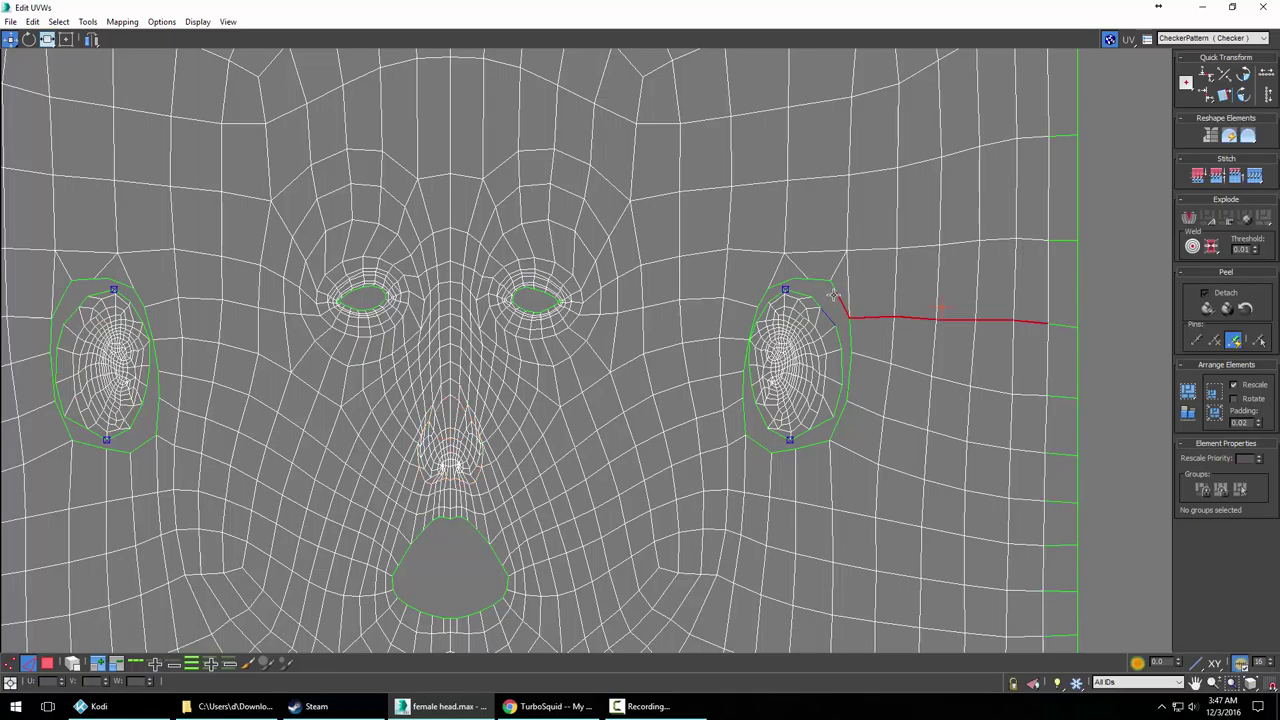
pyautogui.moveTo(873, 292); pyautogui.dragTo(1065, 367)
pyautogui.keyDown('ctrl'); pyautogui.click(818, 280); pyautogui.keyUp('ctrl')
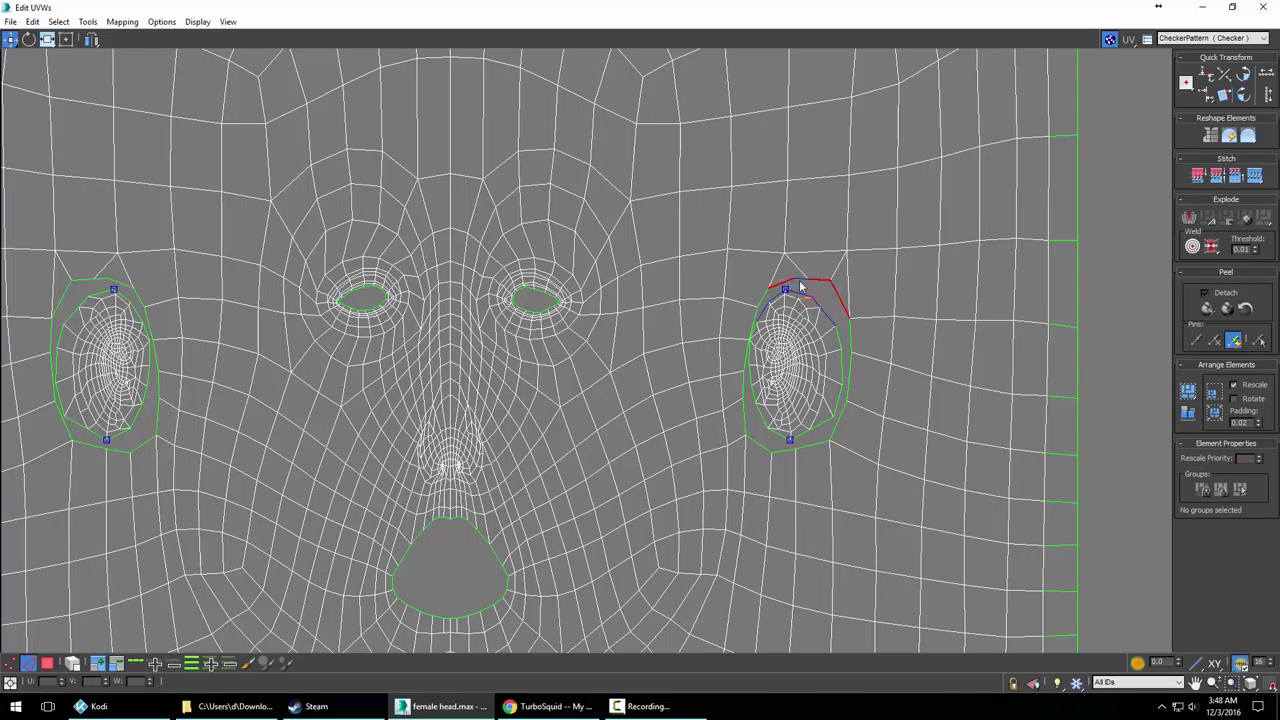
pyautogui.keyDown('ctrl'); pyautogui.click(778, 284); pyautogui.keyUp('ctrl')
pyautogui.keyDown('ctrl'); pyautogui.click(762, 305); pyautogui.keyUp('ctrl')
pyautogui.keyDown('ctrl'); pyautogui.click(753, 332); pyautogui.keyUp('ctrl')
pyautogui.keyDown('ctrl'); pyautogui.click(744, 362); pyautogui.keyUp('ctrl')
pyautogui.keyDown('ctrl'); pyautogui.click(745, 386); pyautogui.keyUp('ctrl')
pyautogui.keyDown('ctrl'); pyautogui.click(745, 418); pyautogui.keyUp('ctrl')
pyautogui.keyDown('ctrl'); pyautogui.click(758, 444); pyautogui.keyUp('ctrl')
pyautogui.keyDown('ctrl'); pyautogui.click(781, 451); pyautogui.keyUp('ctrl')
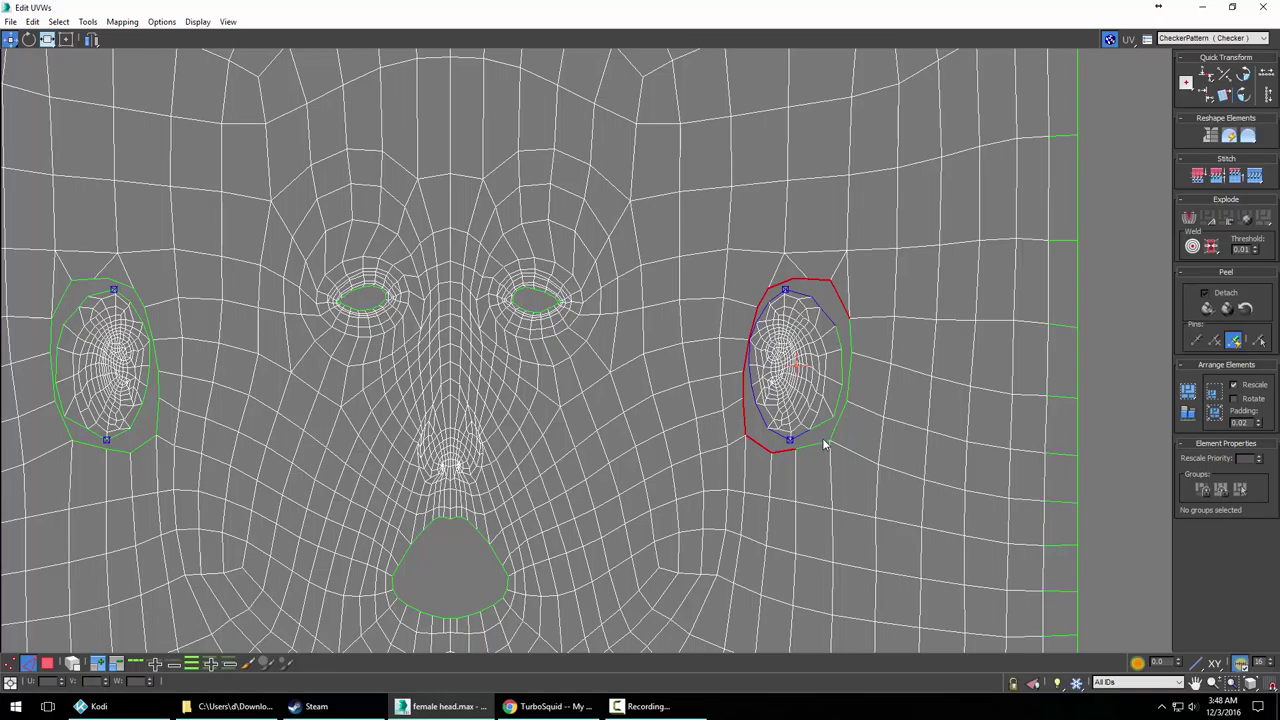
pyautogui.keyDown('ctrl'); pyautogui.click(822, 443); pyautogui.keyUp('ctrl')
pyautogui.keyDown('ctrl'); pyautogui.click(838, 422); pyautogui.keyUp('ctrl')
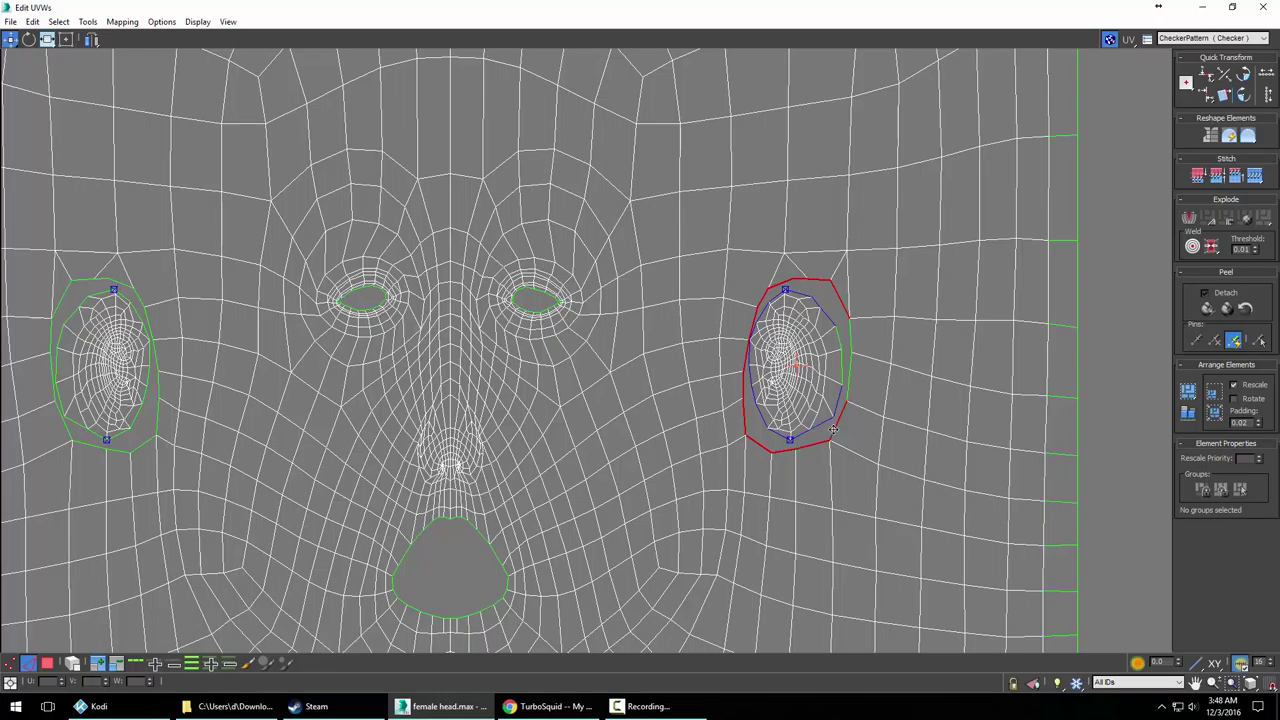
pyautogui.keyDown('ctrl'); pyautogui.click(849, 360); pyautogui.keyUp('ctrl')
# Stitch the selected right-hand ear border with Align Clusters and Scale Clusters enabled and a bias of 0.93
pyautogui.click(1256, 177)
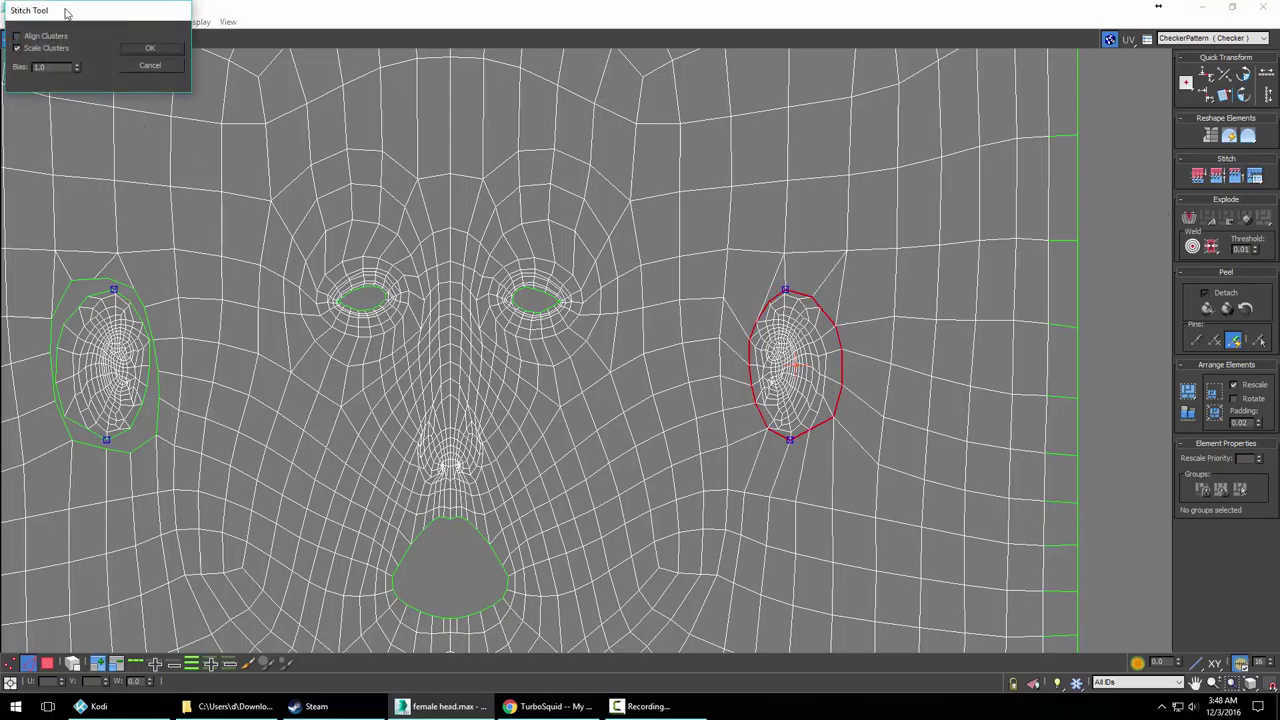
pyautogui.moveTo(69, 11); pyautogui.dragTo(524, 125)
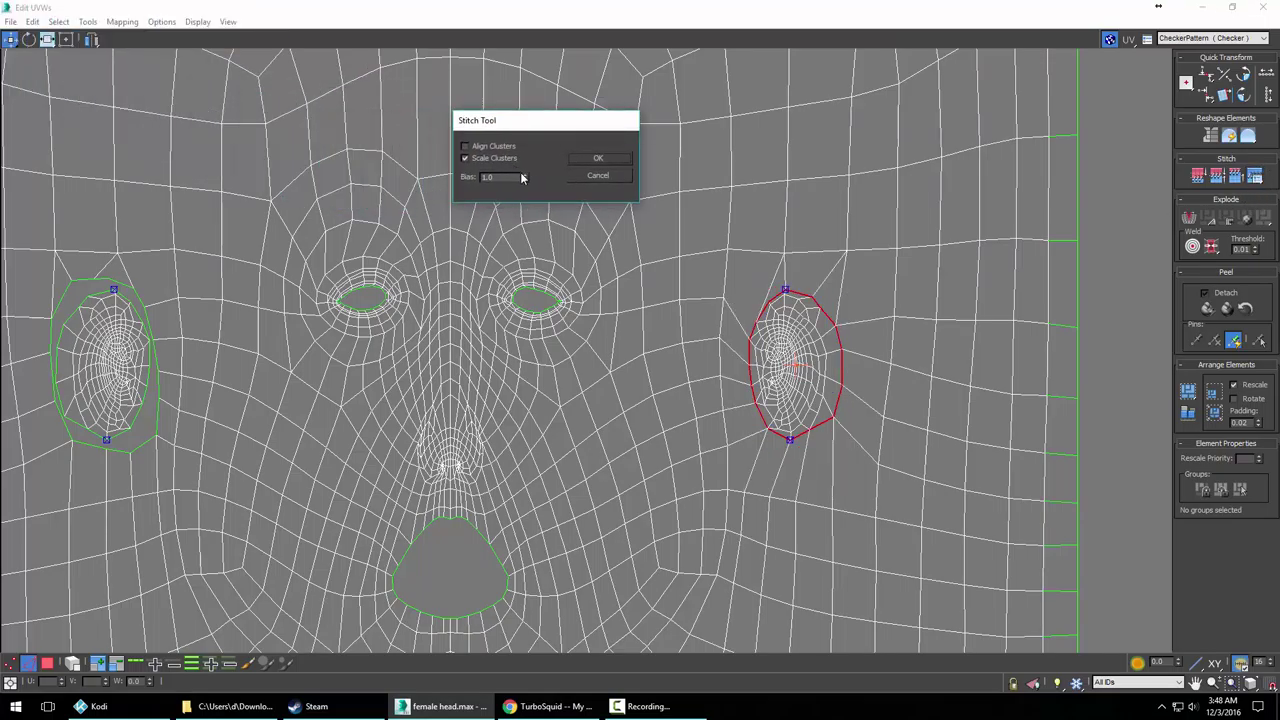
pyautogui.moveTo(524, 177); pyautogui.dragTo(531, 196)
pyautogui.click(502, 160)
pyautogui.click(500, 148)
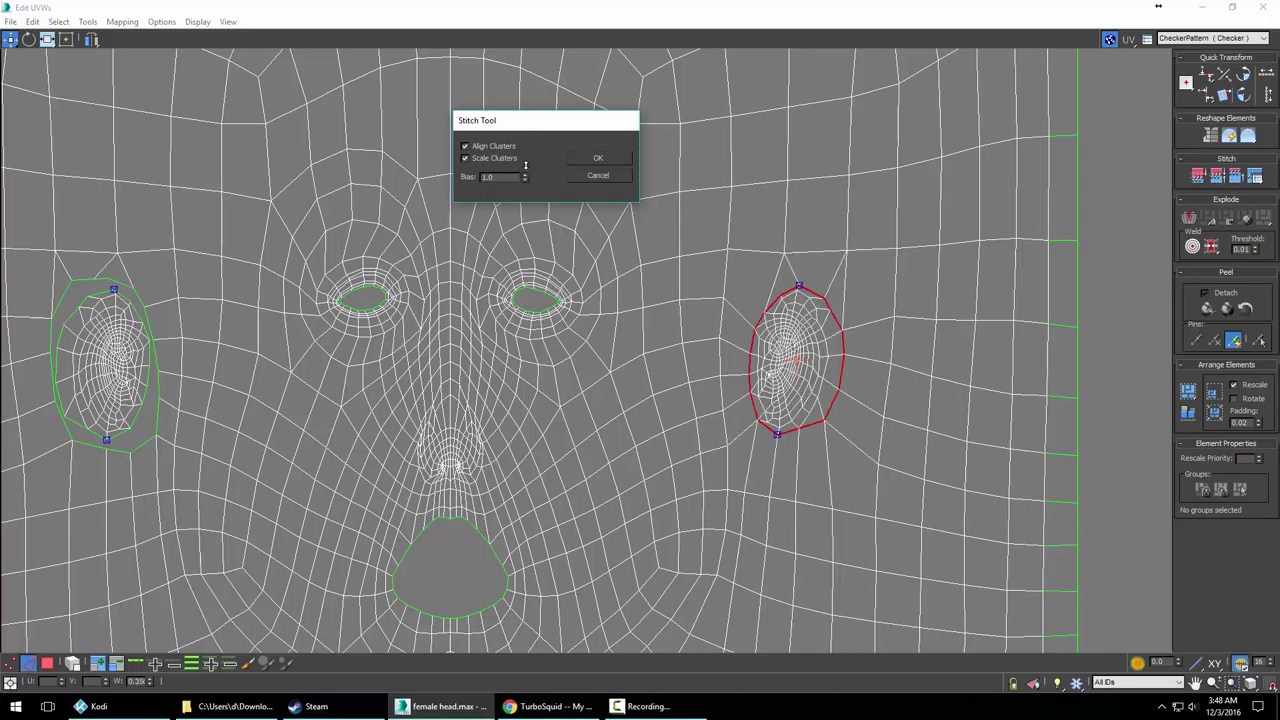
pyautogui.moveTo(523, 157); pyautogui.dragTo(532, 220)
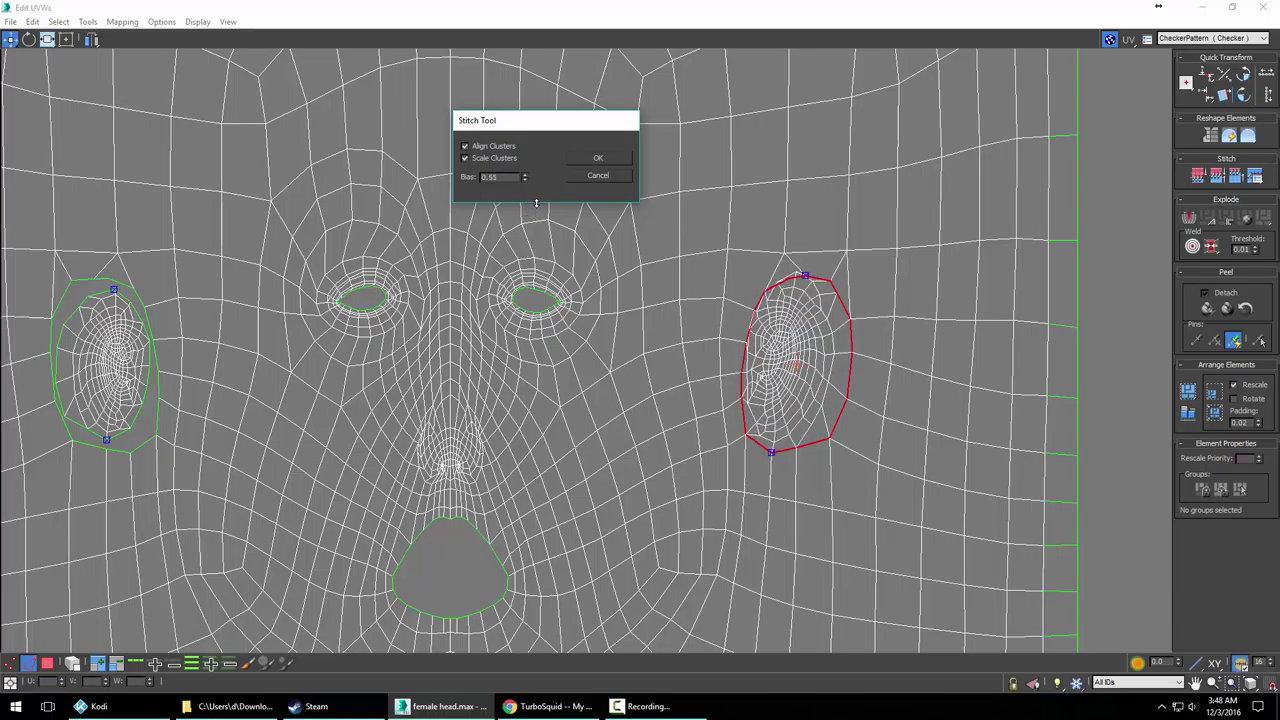
pyautogui.moveTo(536, 165); pyautogui.dragTo(534, 190)
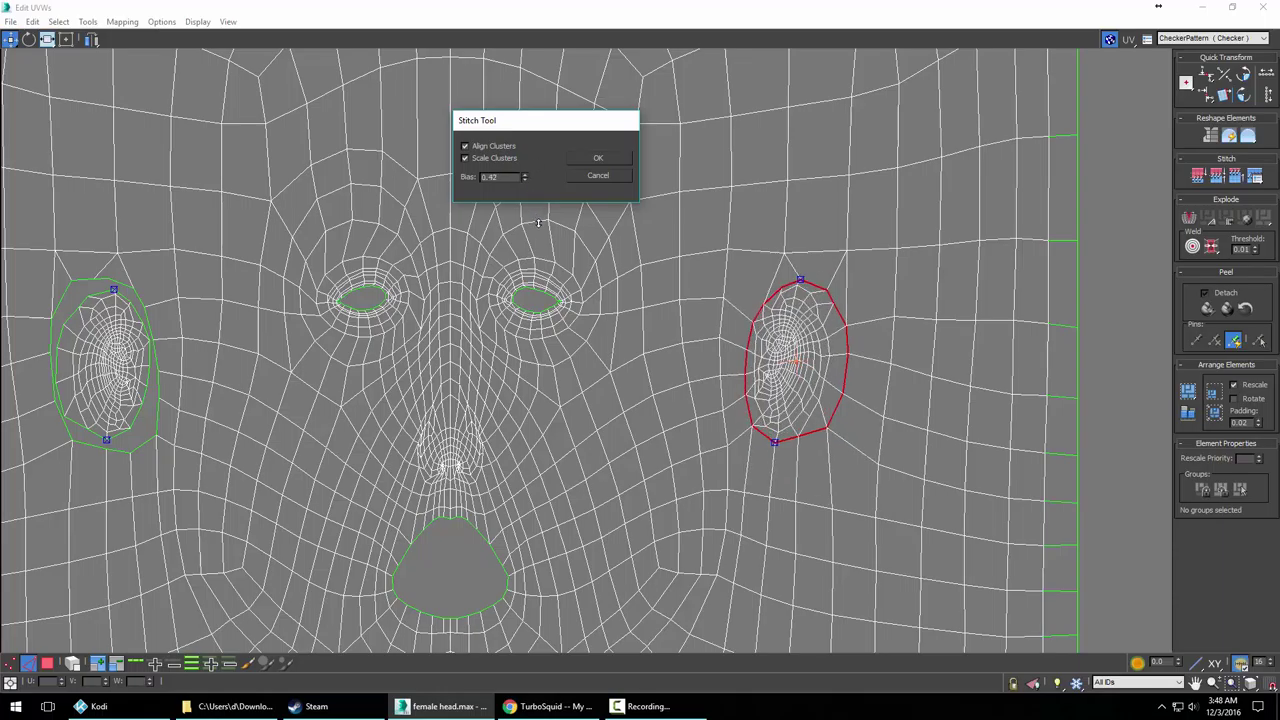
pyautogui.moveTo(545, 250); pyautogui.dragTo(538, 180)
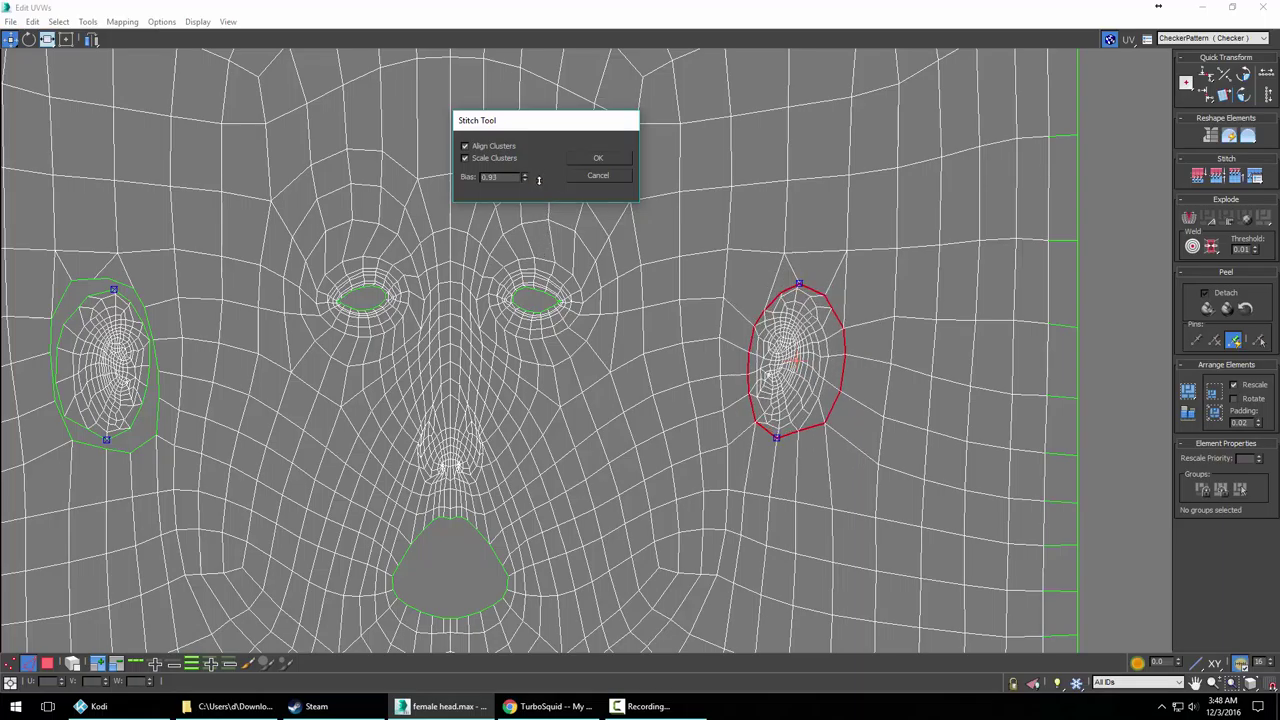
pyautogui.click(596, 160)
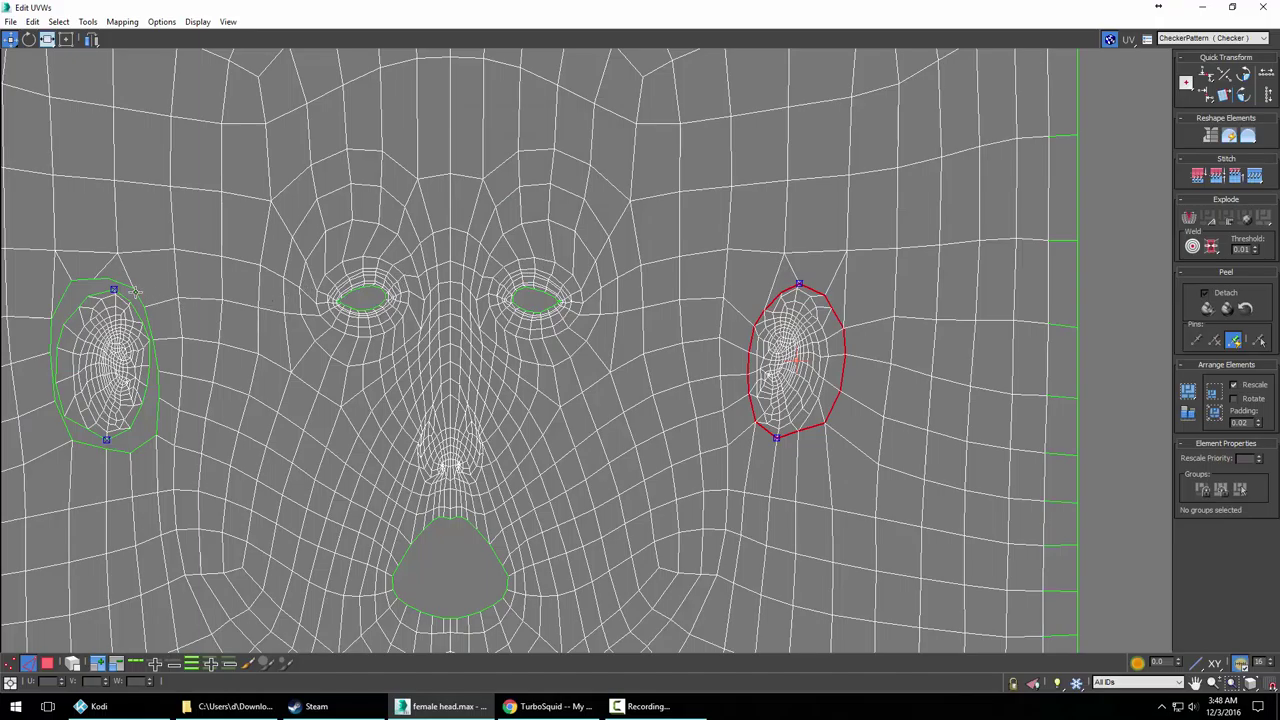
# Select all border edges around the left-hand ear opening and stitch them with Align Clusters, Scale Clusters and a bias of 0.93
pyautogui.click(139, 296)
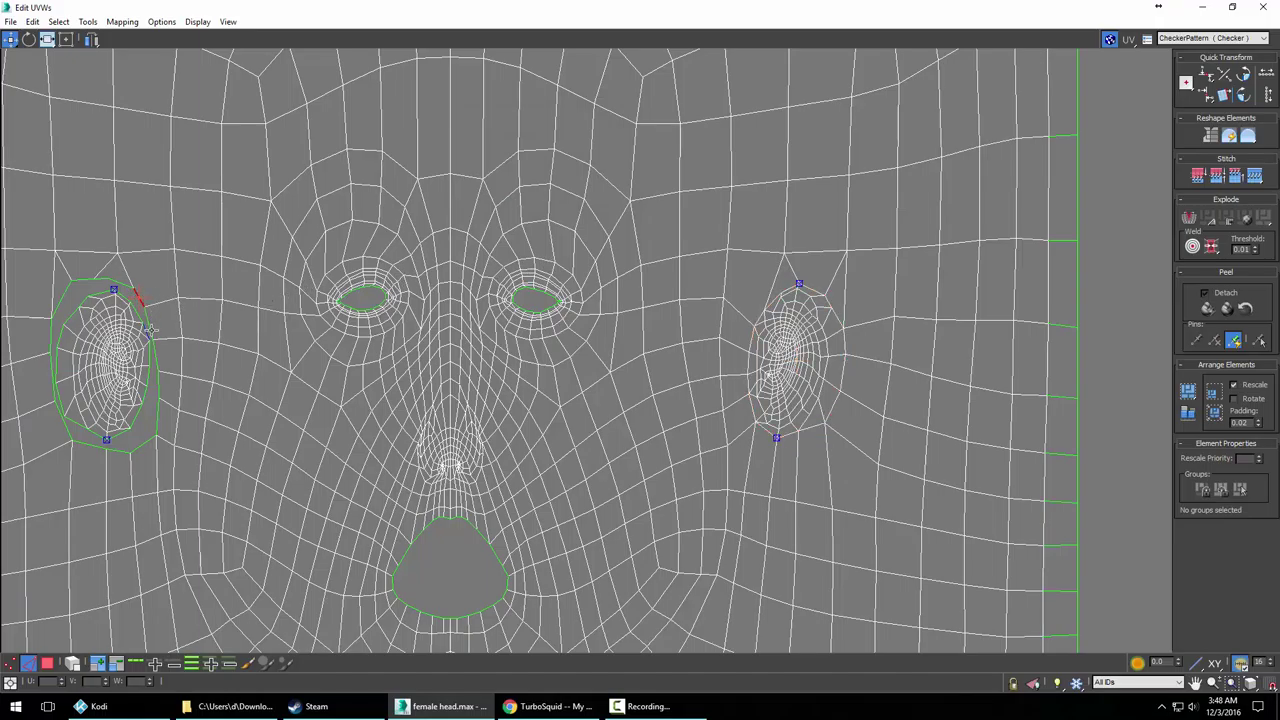
pyautogui.keyDown('ctrl'); pyautogui.click(150, 330); pyautogui.keyUp('ctrl')
pyautogui.keyDown('ctrl'); pyautogui.click(154, 353); pyautogui.keyUp('ctrl')
pyautogui.keyDown('ctrl'); pyautogui.click(157, 417); pyautogui.keyUp('ctrl')
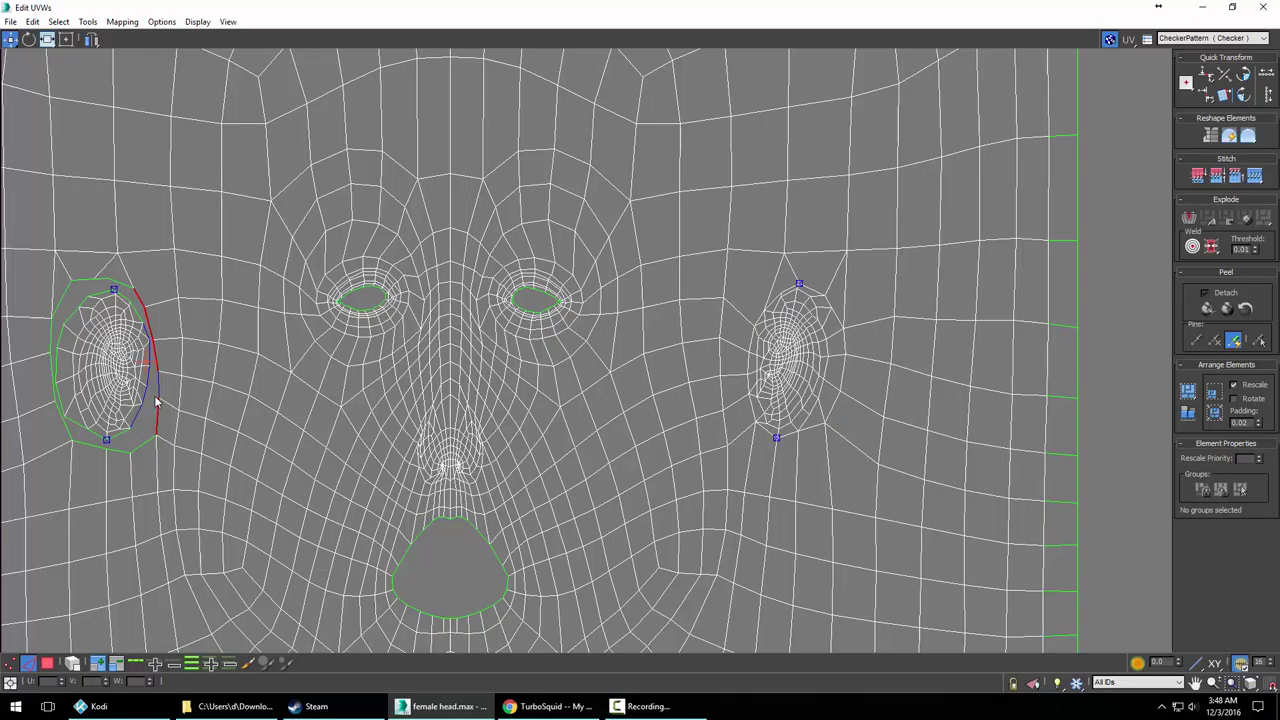
pyautogui.keyDown('ctrl'); pyautogui.click(143, 447); pyautogui.keyUp('ctrl')
pyautogui.keyDown('ctrl'); pyautogui.click(120, 451); pyautogui.keyUp('ctrl')
pyautogui.keyDown('ctrl'); pyautogui.click(54, 400); pyautogui.keyUp('ctrl')
pyautogui.keyDown('ctrl'); pyautogui.click(49, 353); pyautogui.keyUp('ctrl')
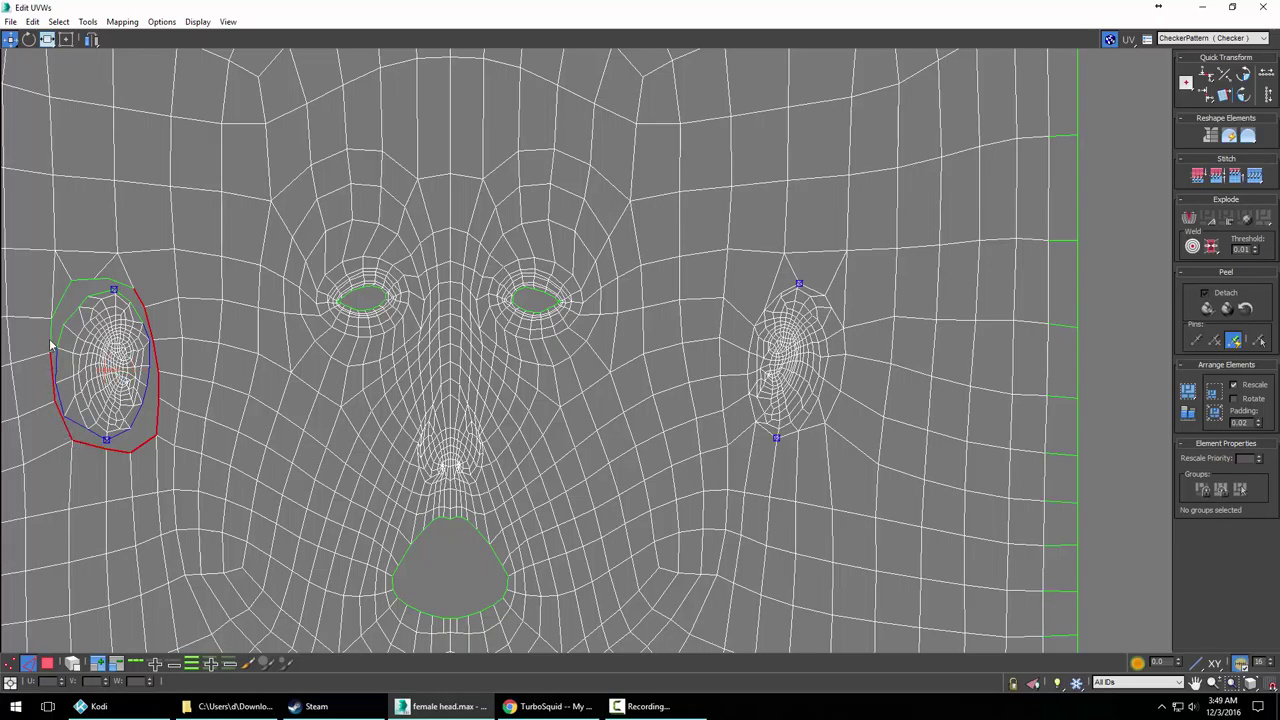
pyautogui.keyDown('ctrl'); pyautogui.click(55, 326); pyautogui.keyUp('ctrl')
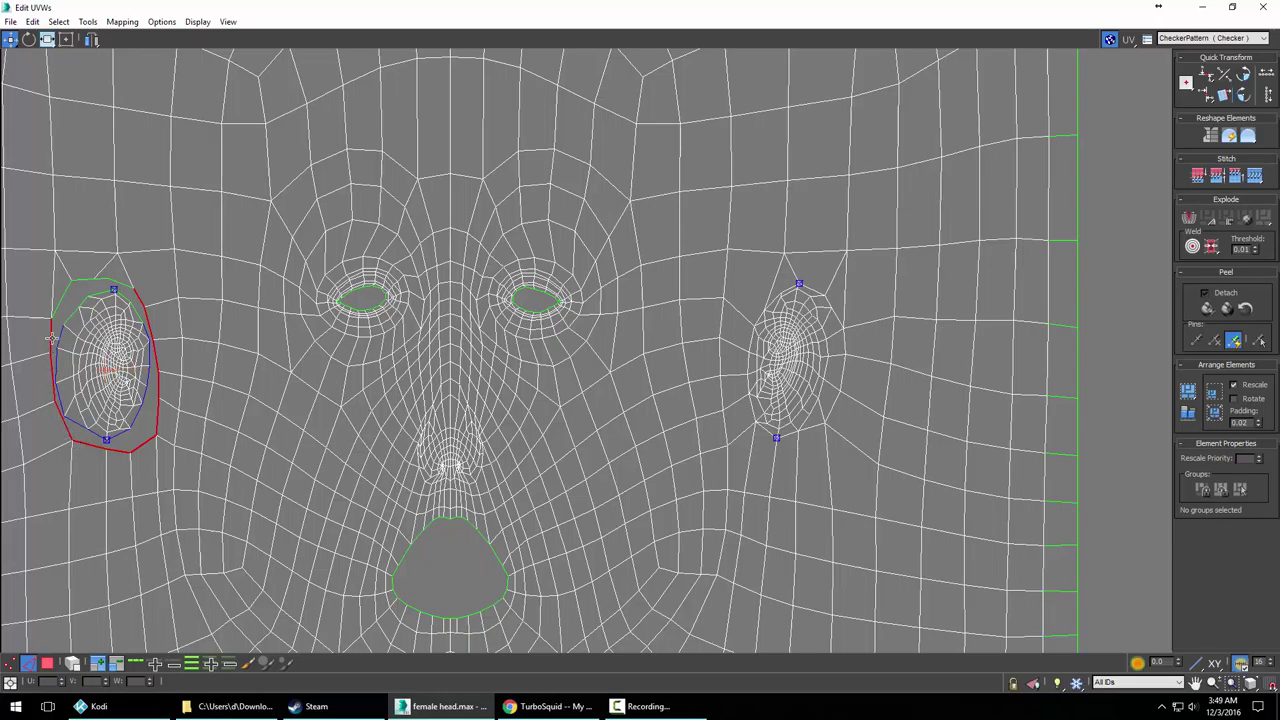
pyautogui.keyDown('ctrl'); pyautogui.click(79, 289); pyautogui.keyUp('ctrl')
pyautogui.keyDown('ctrl'); pyautogui.click(110, 283); pyautogui.keyUp('ctrl')
pyautogui.moveTo(1255, 176); pyautogui.dragTo(1258, 200)
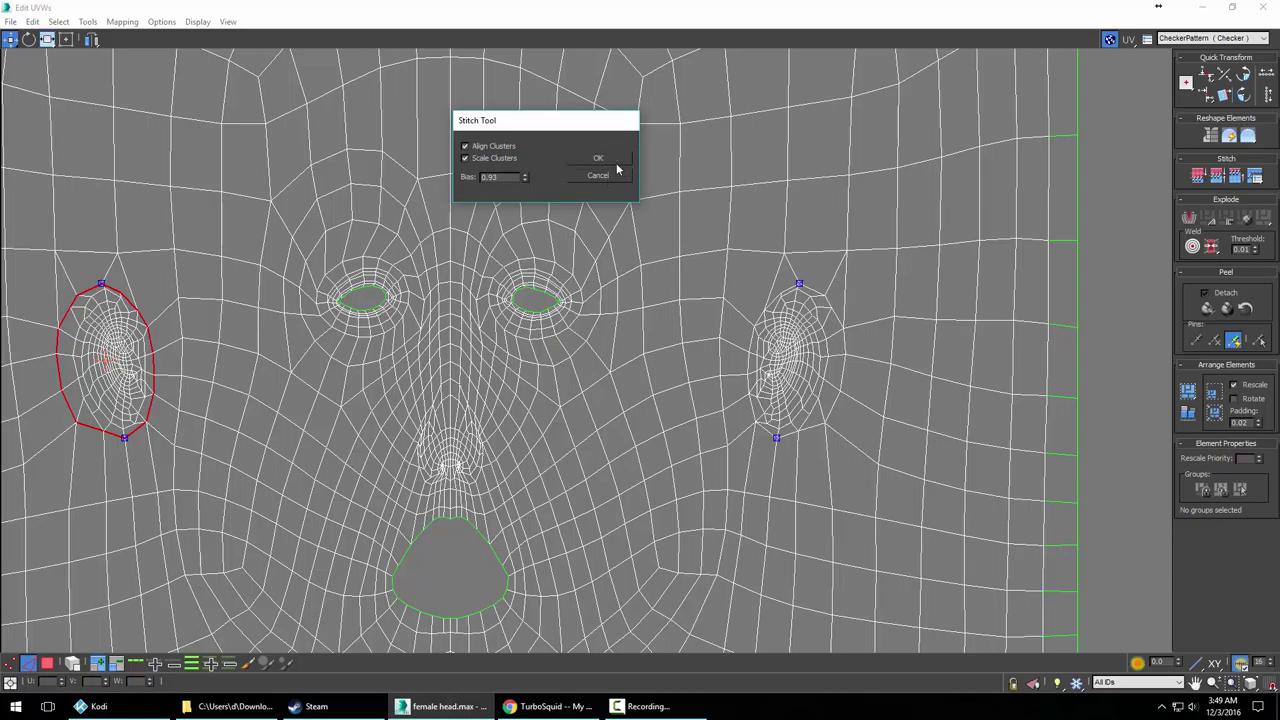
pyautogui.click(598, 158)
# Select the whole mouth island beside the checker tile and move it onto the face just around the mouth opening
pyautogui.scroll(-10, 606, 286)
pyautogui.scroll(4, 720, 300)
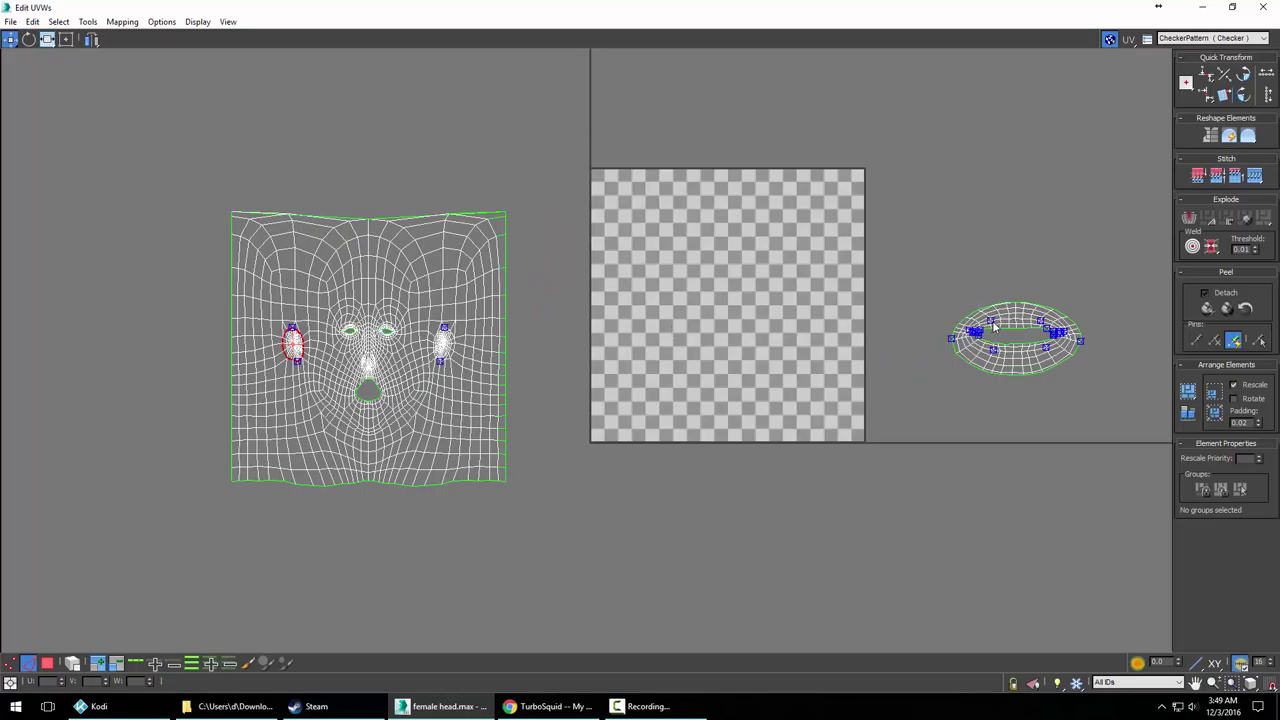
pyautogui.moveTo(957, 294); pyautogui.dragTo(1103, 404)
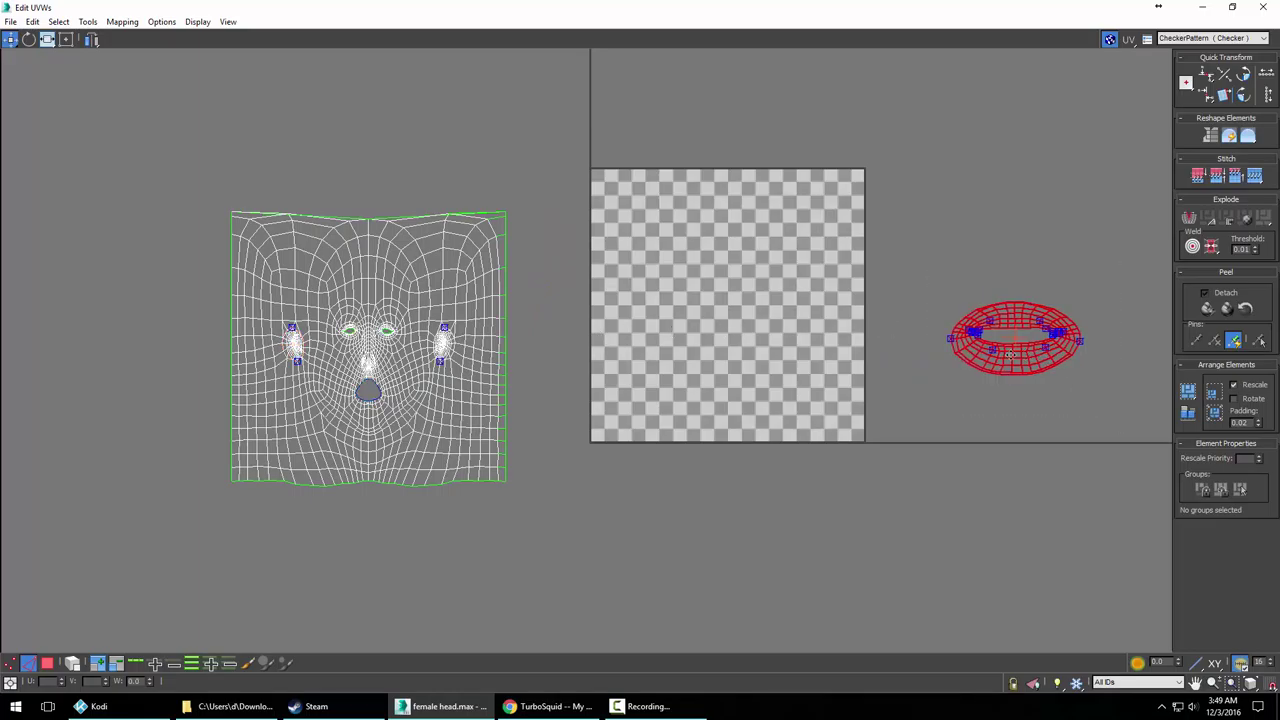
pyautogui.moveTo(944, 366); pyautogui.dragTo(325, 483)
pyautogui.scroll(5, 396, 420)
pyautogui.moveTo(449, 367); pyautogui.dragTo(612, 362, button='middle')
pyautogui.moveTo(562, 431); pyautogui.dragTo(494, 296)
pyautogui.scroll(4, 494, 296)
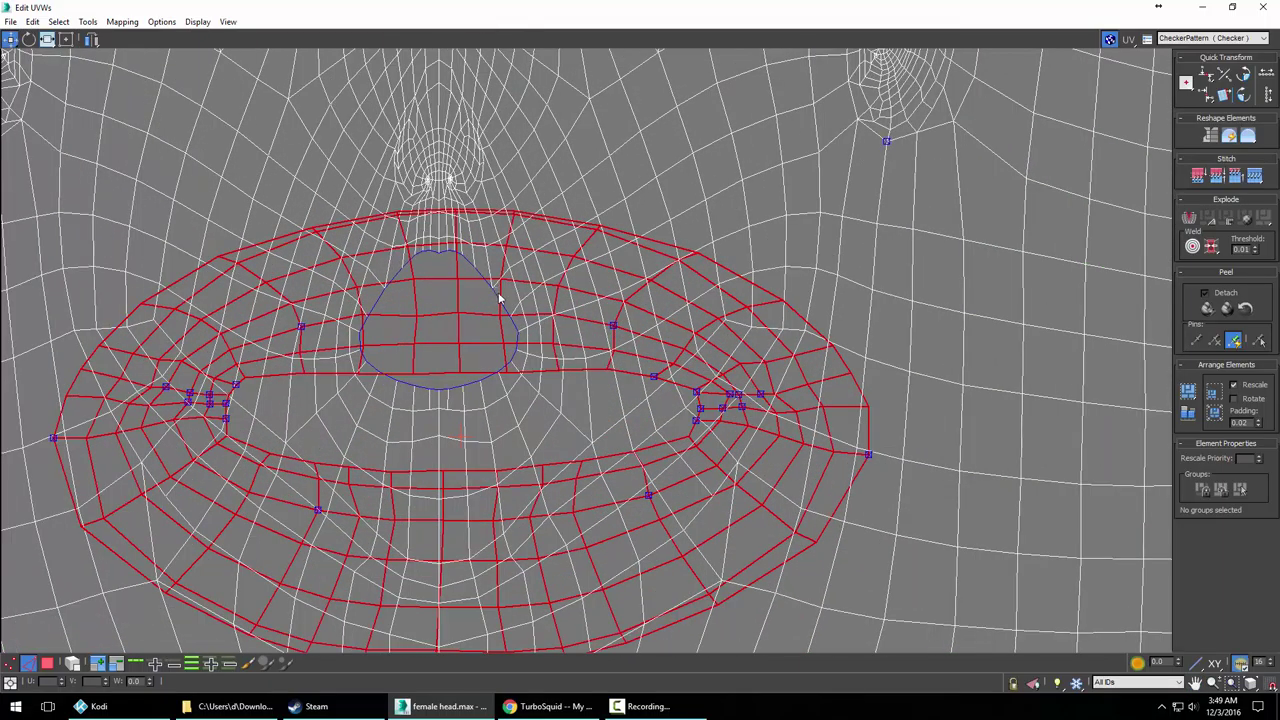
# Scale the mouth island down uniformly until it is slightly narrower than the face's mouth opening
pyautogui.click(47, 39)
pyautogui.click(47, 20)
pyautogui.moveTo(557, 287); pyautogui.dragTo(170, 716)
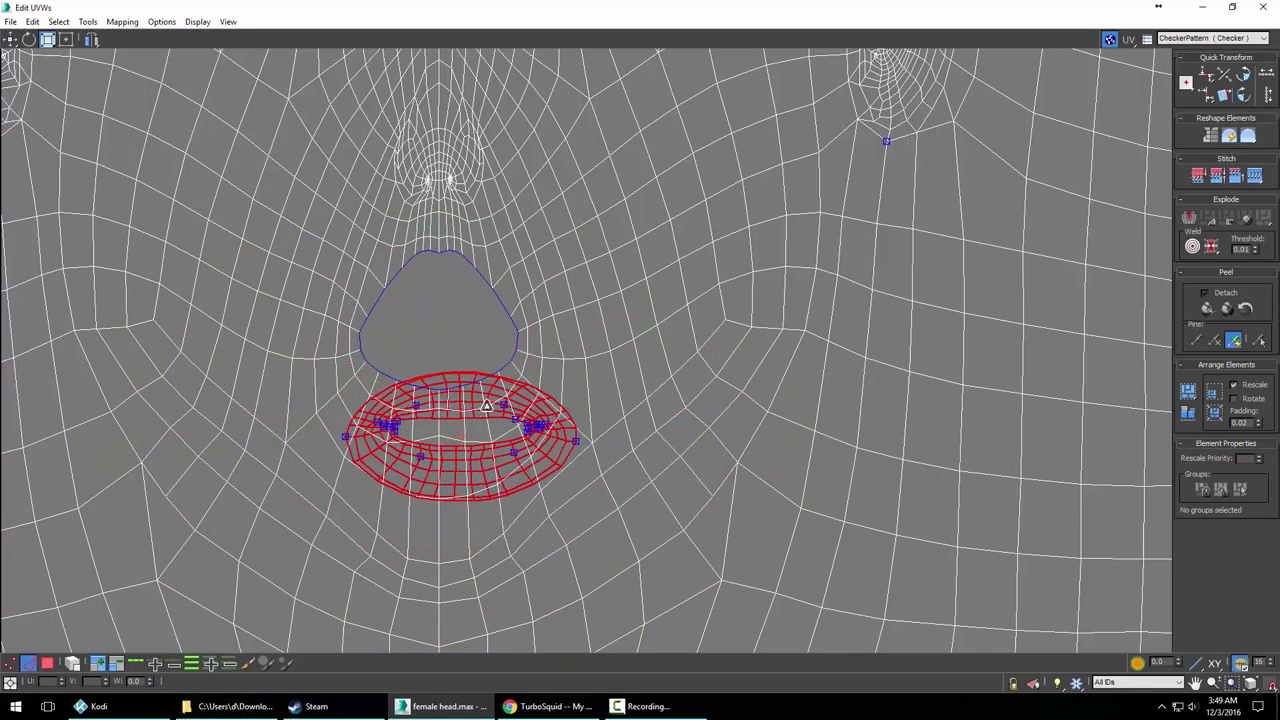
pyautogui.moveTo(488, 406); pyautogui.dragTo(442, 477)
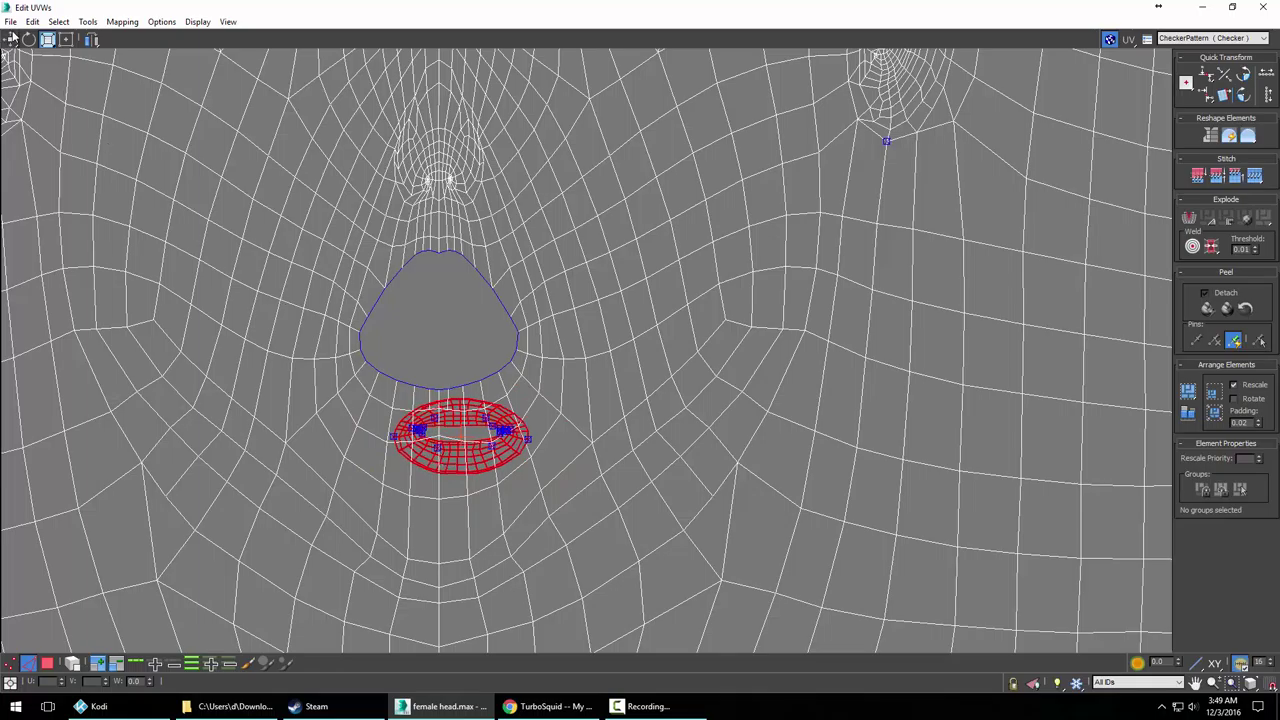
# Move the mouth island into the mouth opening, stretch it vertically to fill more of the gap, and center it there
pyautogui.click(9, 39)
pyautogui.moveTo(455, 420); pyautogui.dragTo(435, 318)
pyautogui.moveTo(47, 38); pyautogui.dragTo(47, 75)
pyautogui.moveTo(438, 300); pyautogui.dragTo(444, 280)
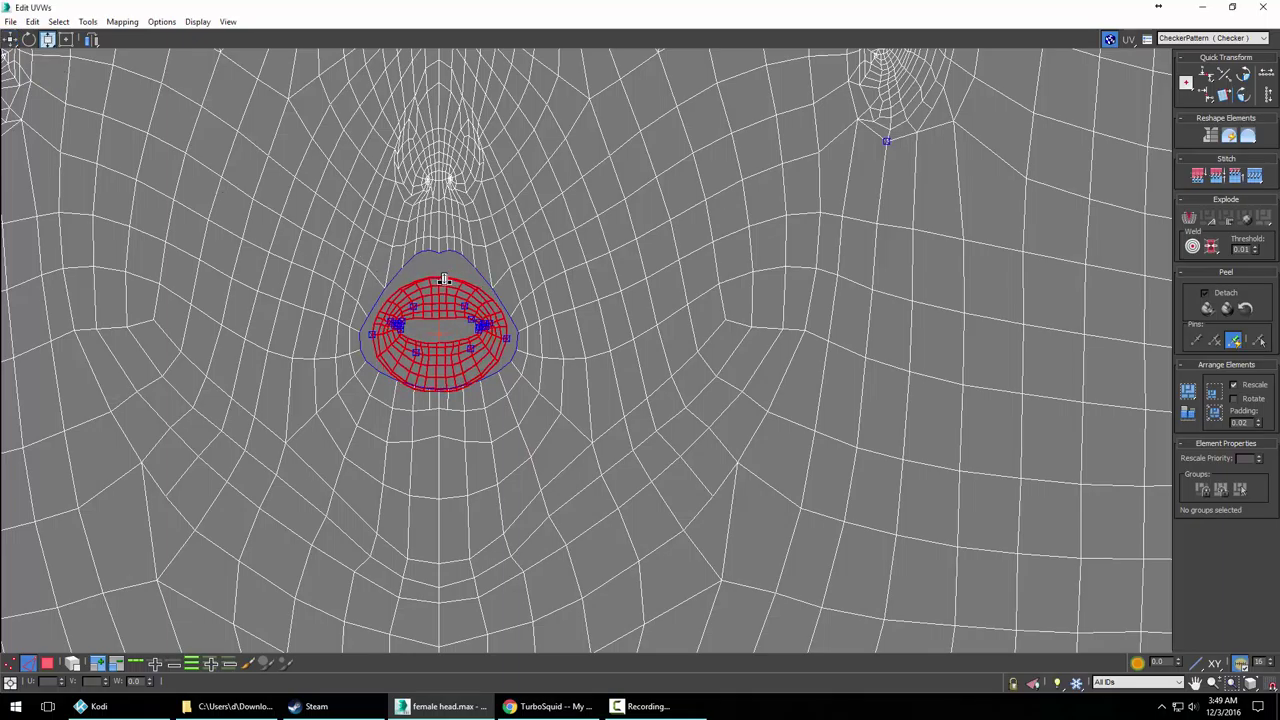
pyautogui.click(8, 41)
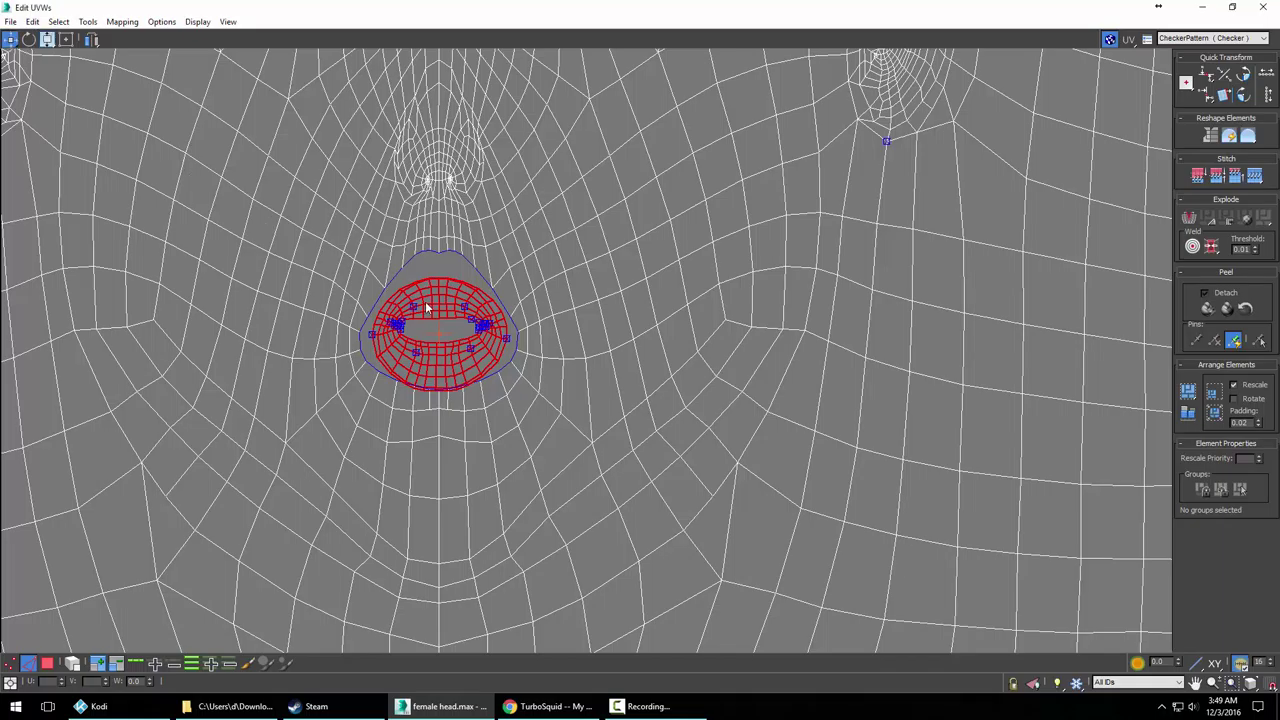
pyautogui.moveTo(436, 300); pyautogui.dragTo(435, 294)
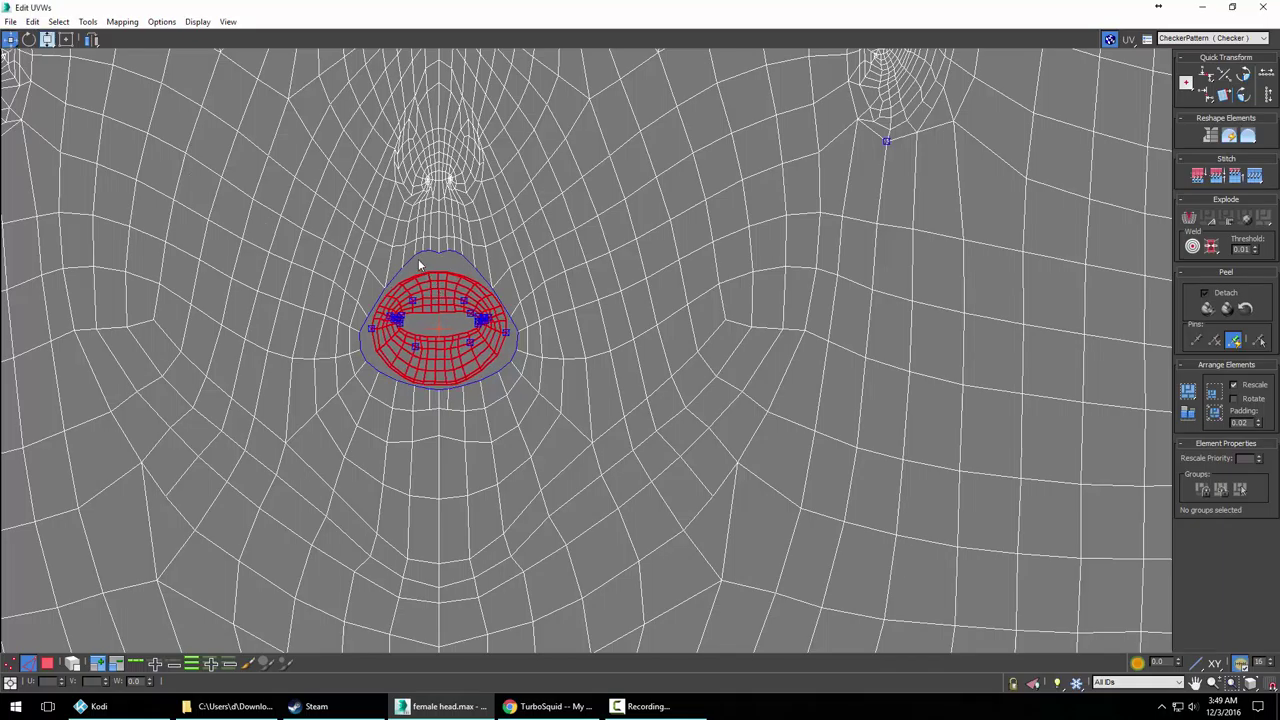
# Select the mouth island's outer border edges and compare their shared edges with the face's mouth opening
pyautogui.scroll(3, 418, 265)
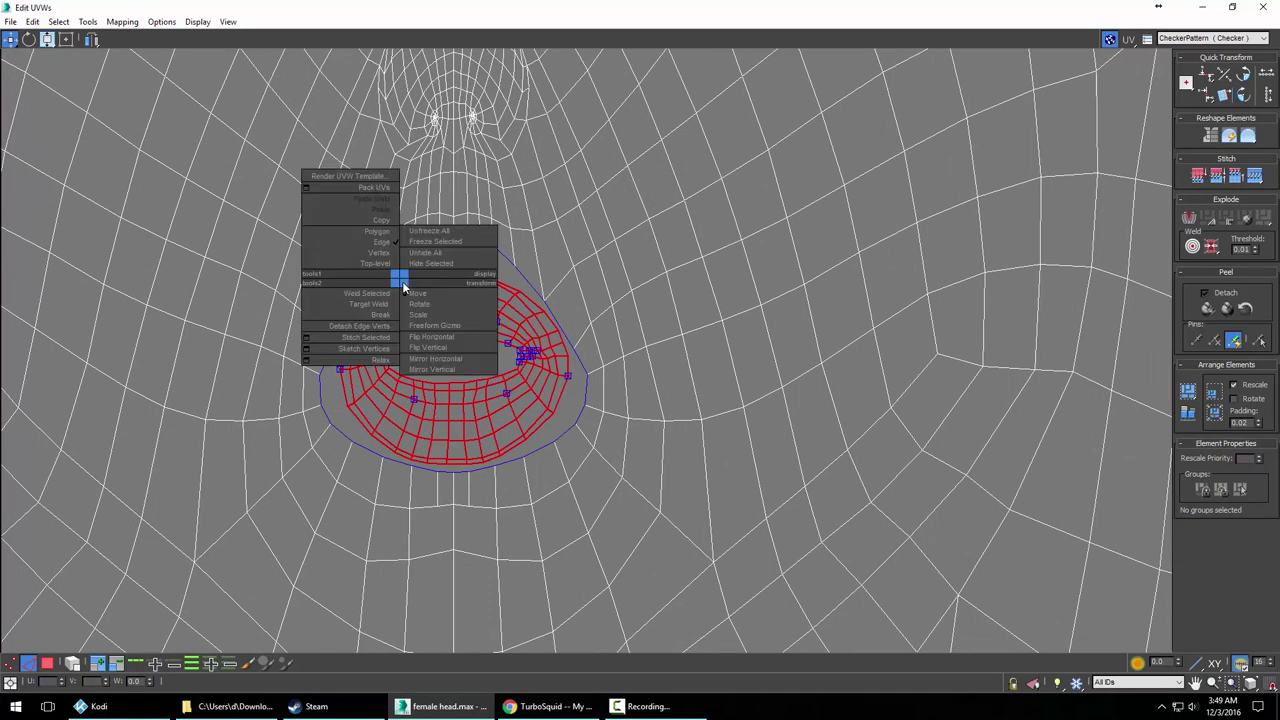
pyautogui.rightClick(400, 277)
pyautogui.click(379, 256)
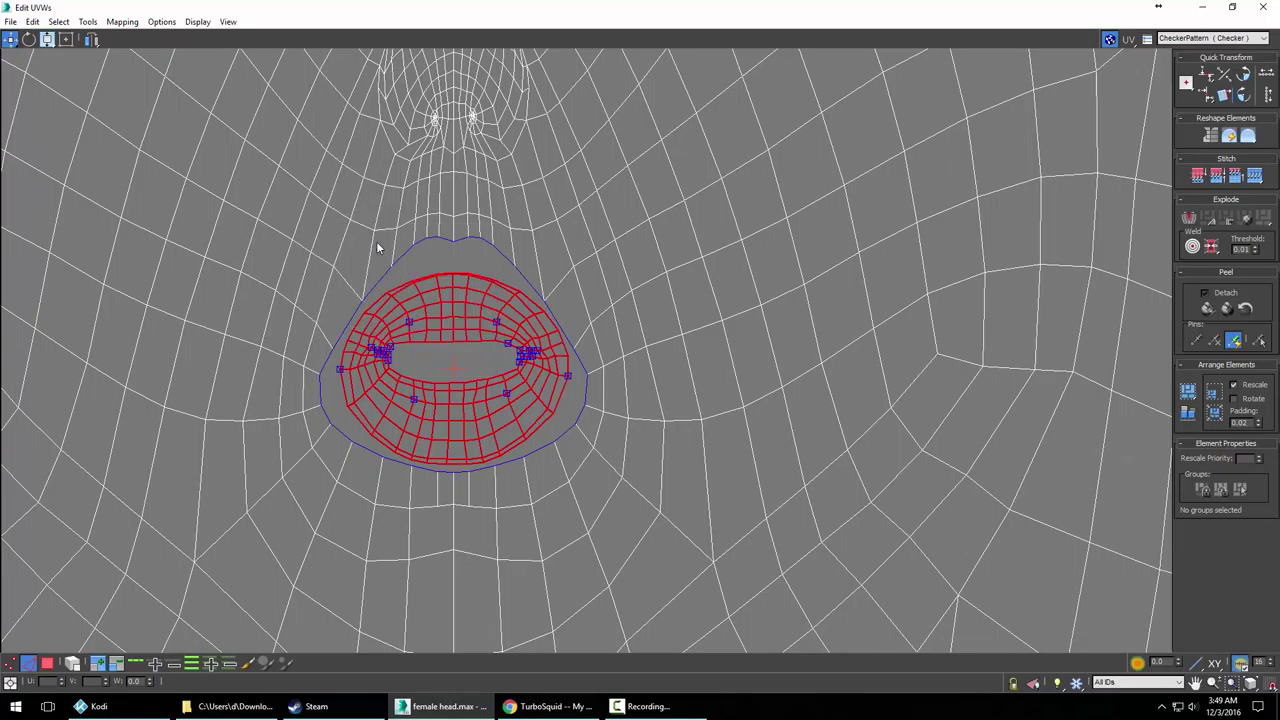
pyautogui.click(370, 306)
pyautogui.doubleClick(371, 309)
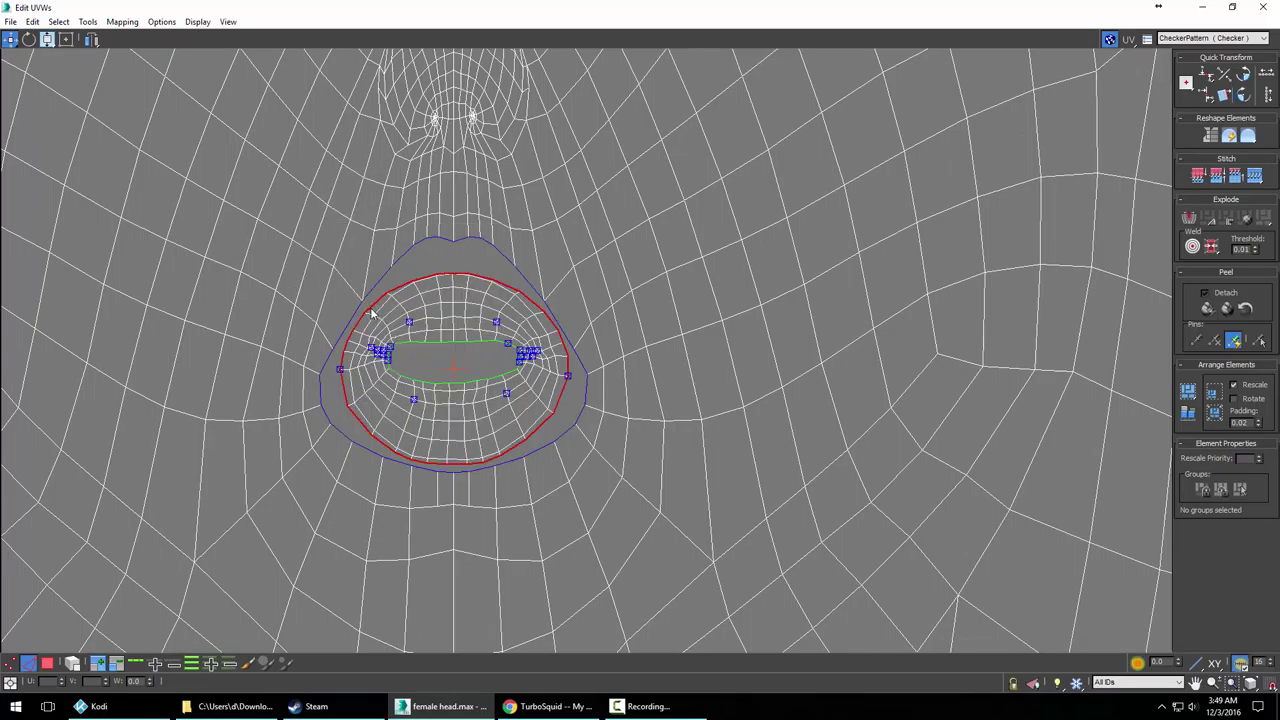
pyautogui.click(372, 305)
pyautogui.click(373, 306)
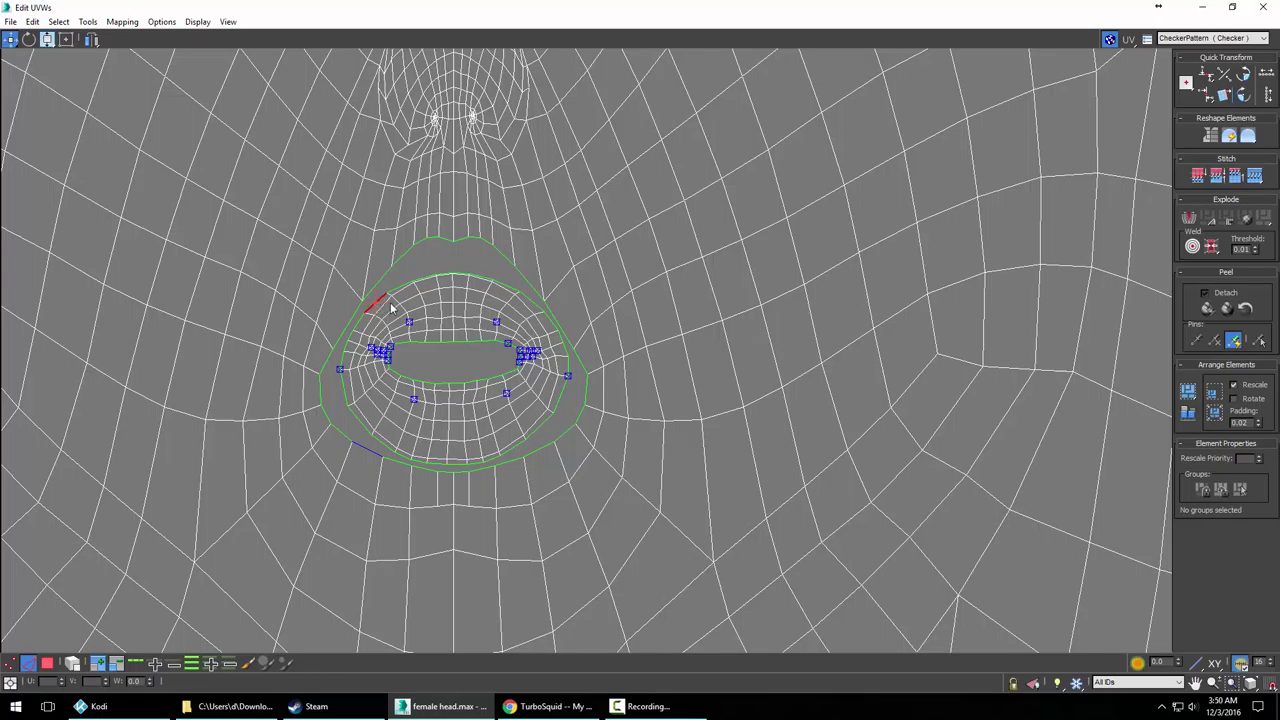
pyautogui.click(390, 302)
pyautogui.doubleClick(390, 302)
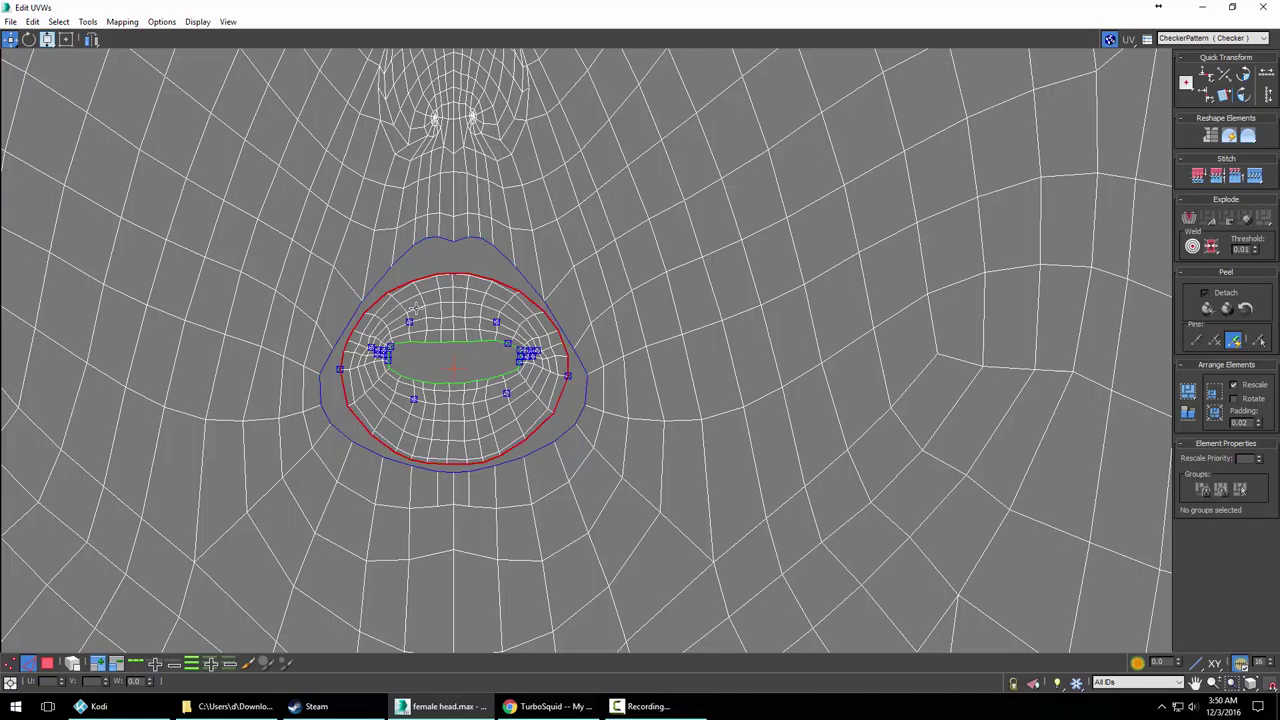
# Undo the last edge selections on the mouth island's border
pyautogui.hotkey('ctrl', 'z')
pyautogui.hotkey('ctrl', 'z')
pyautogui.hotkey('ctrl', 'z')
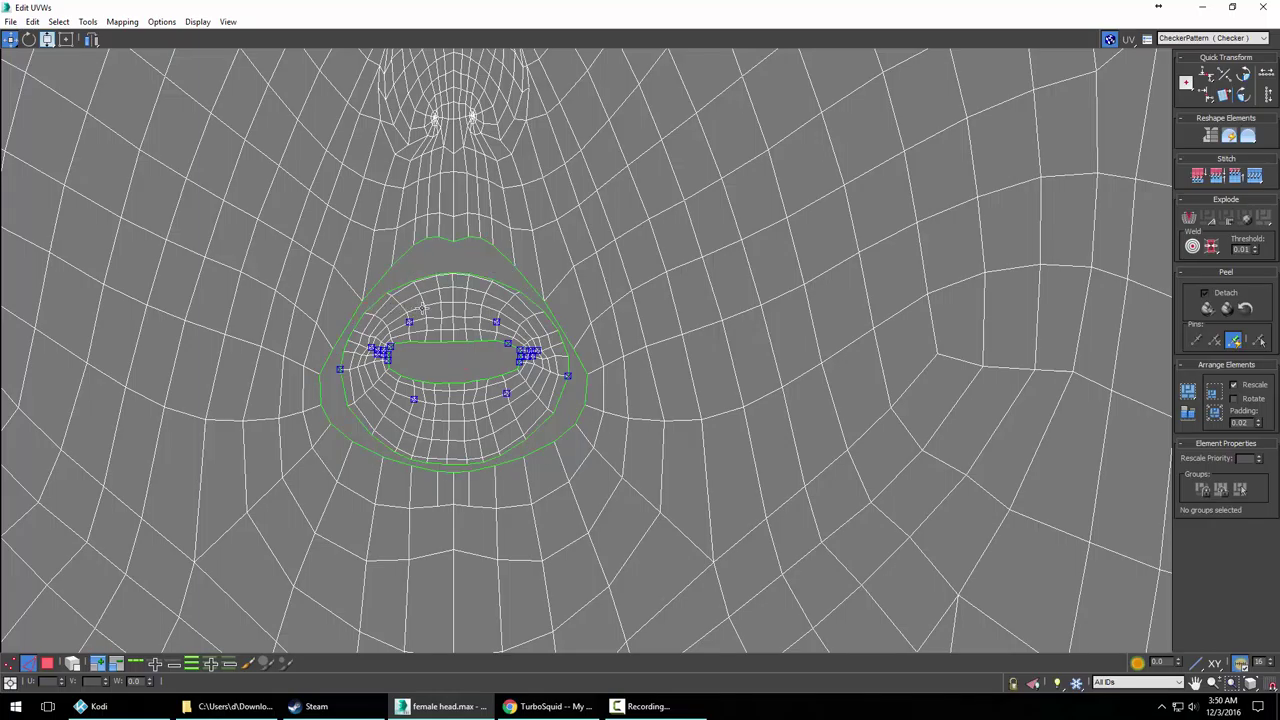
# Try flipping the mouth island horizontally, compare its outer border edges with the face's mouth opening, and undo the flip
pyautogui.click(68, 22)
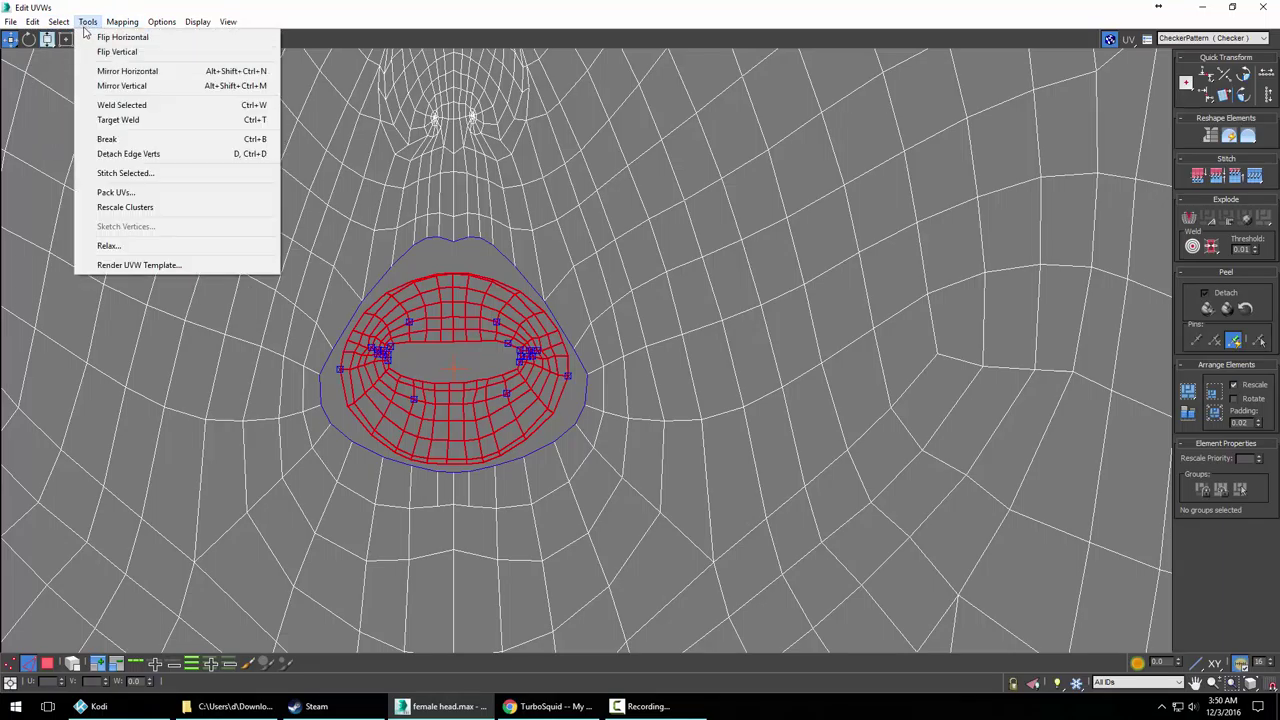
pyautogui.click(92, 39)
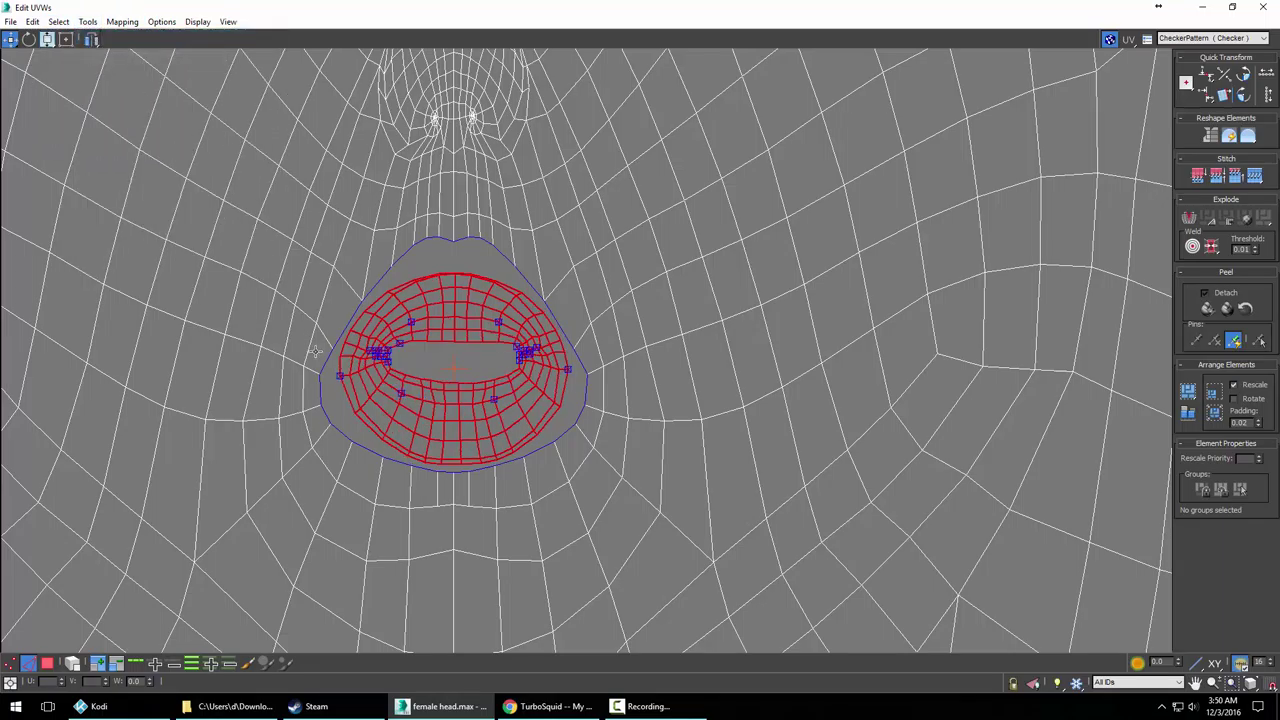
pyautogui.click(350, 438)
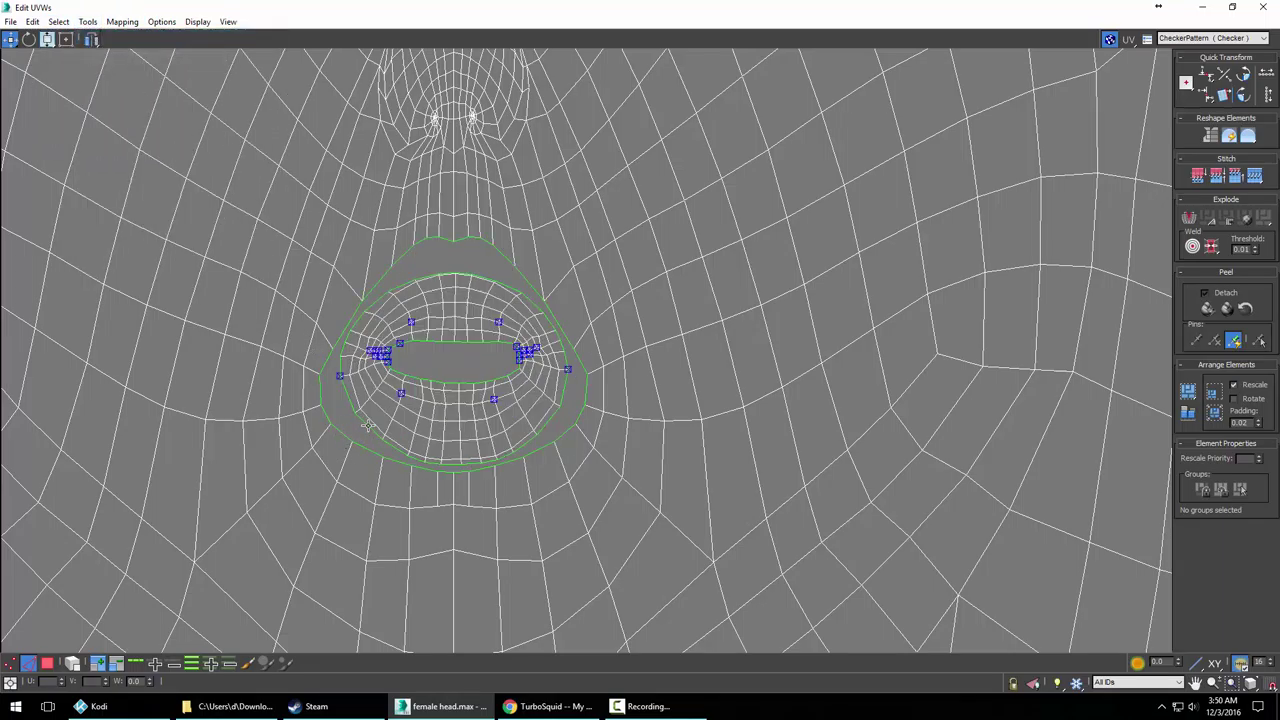
pyautogui.click(368, 428)
pyautogui.click(370, 420)
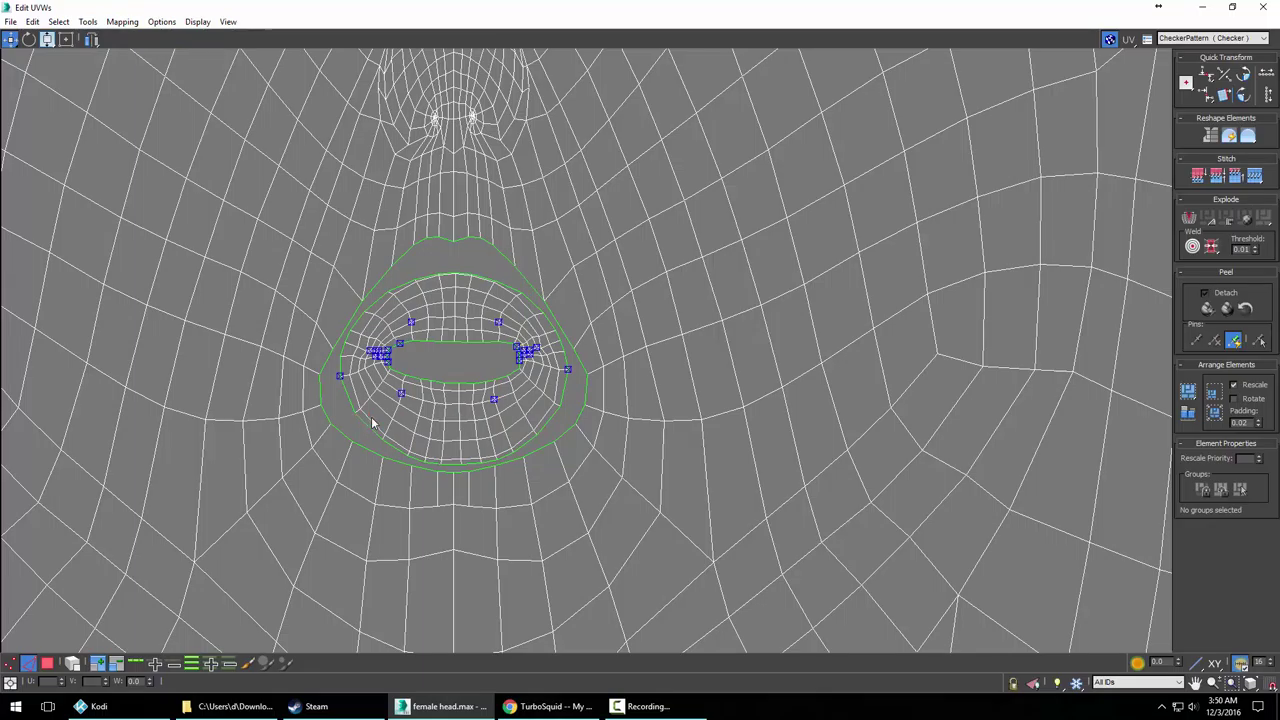
pyautogui.click(400, 284)
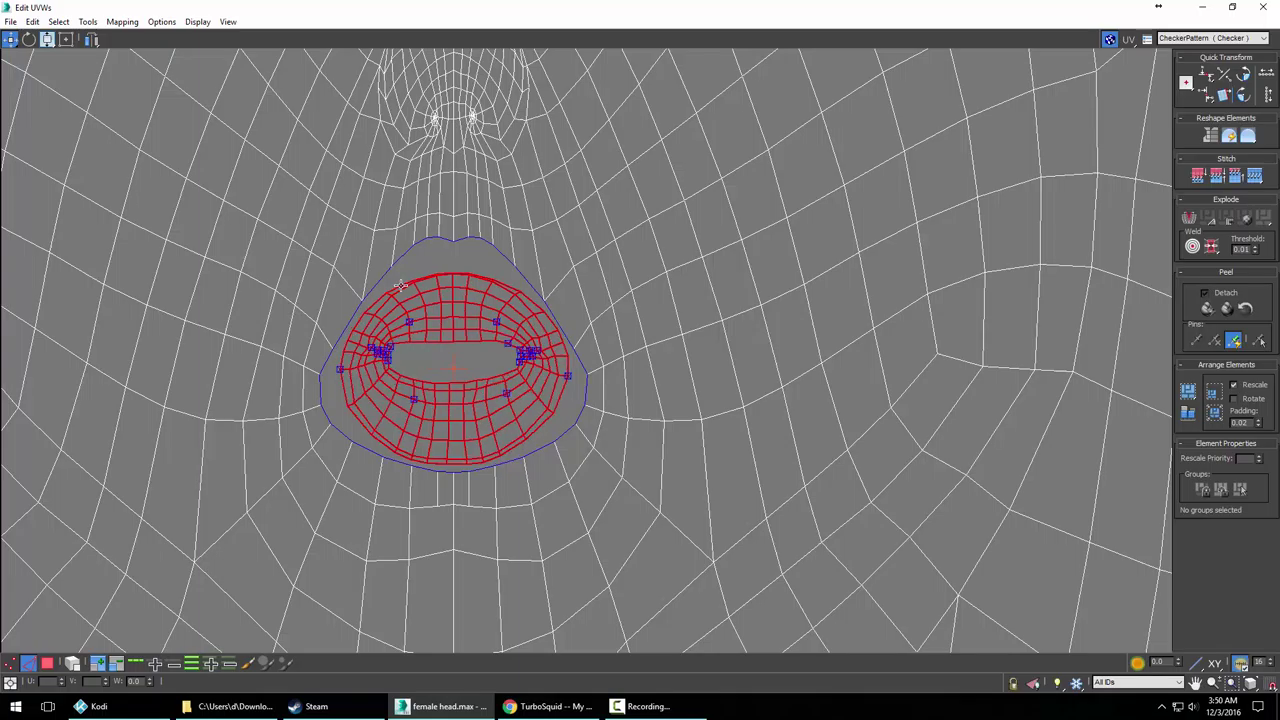
pyautogui.click(392, 286)
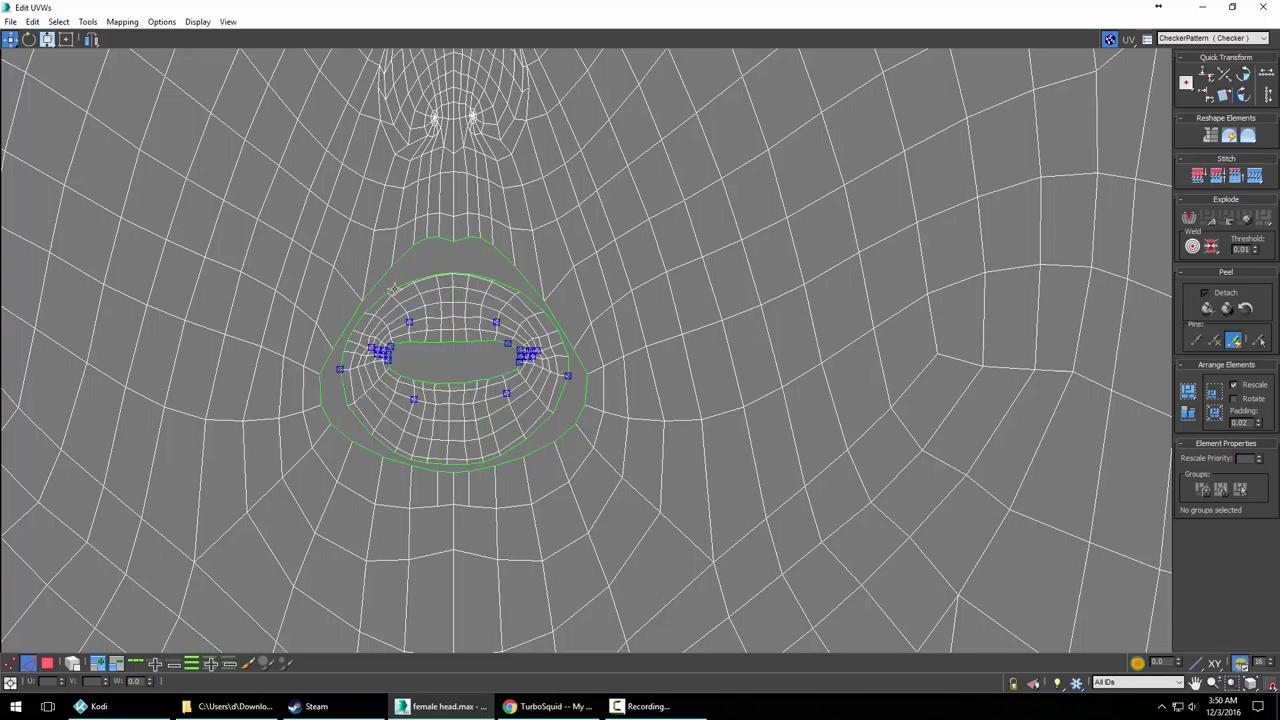
pyautogui.click(395, 289)
pyautogui.click(395, 292)
pyautogui.click(390, 290)
# Flip the mouth island vertically and select its complete outer border loop
pyautogui.click(87, 22)
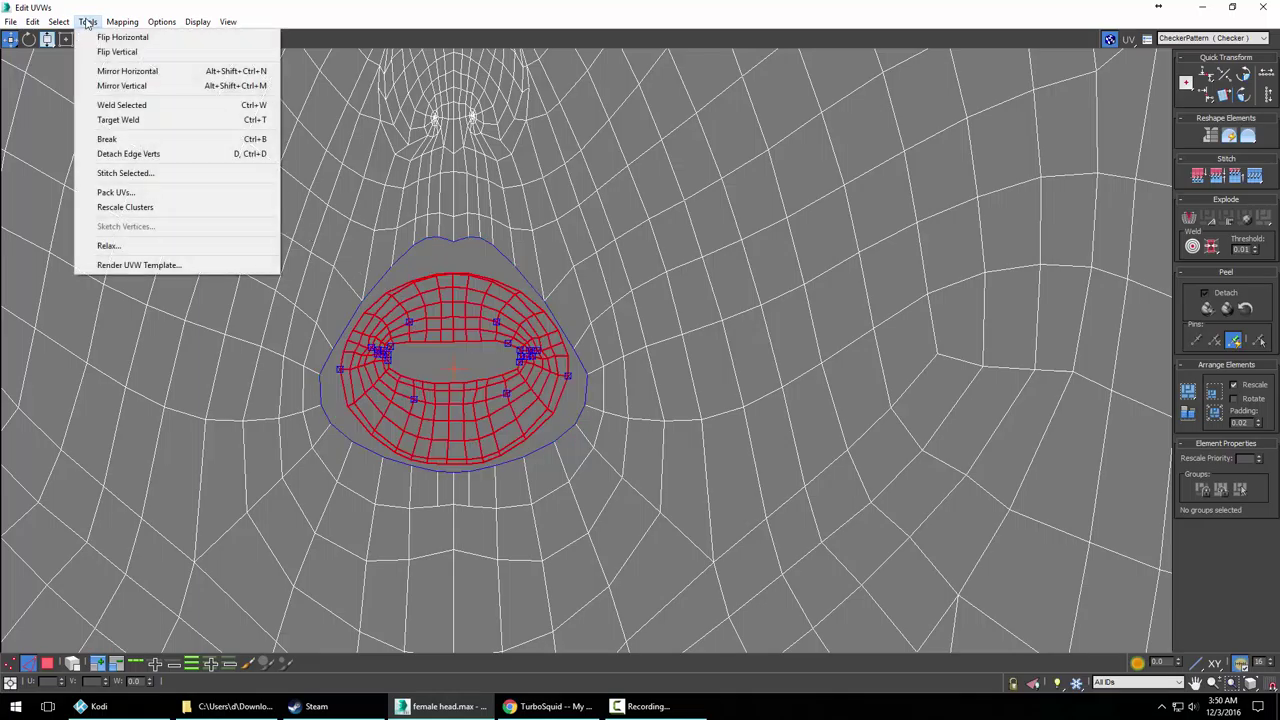
pyautogui.click(95, 51)
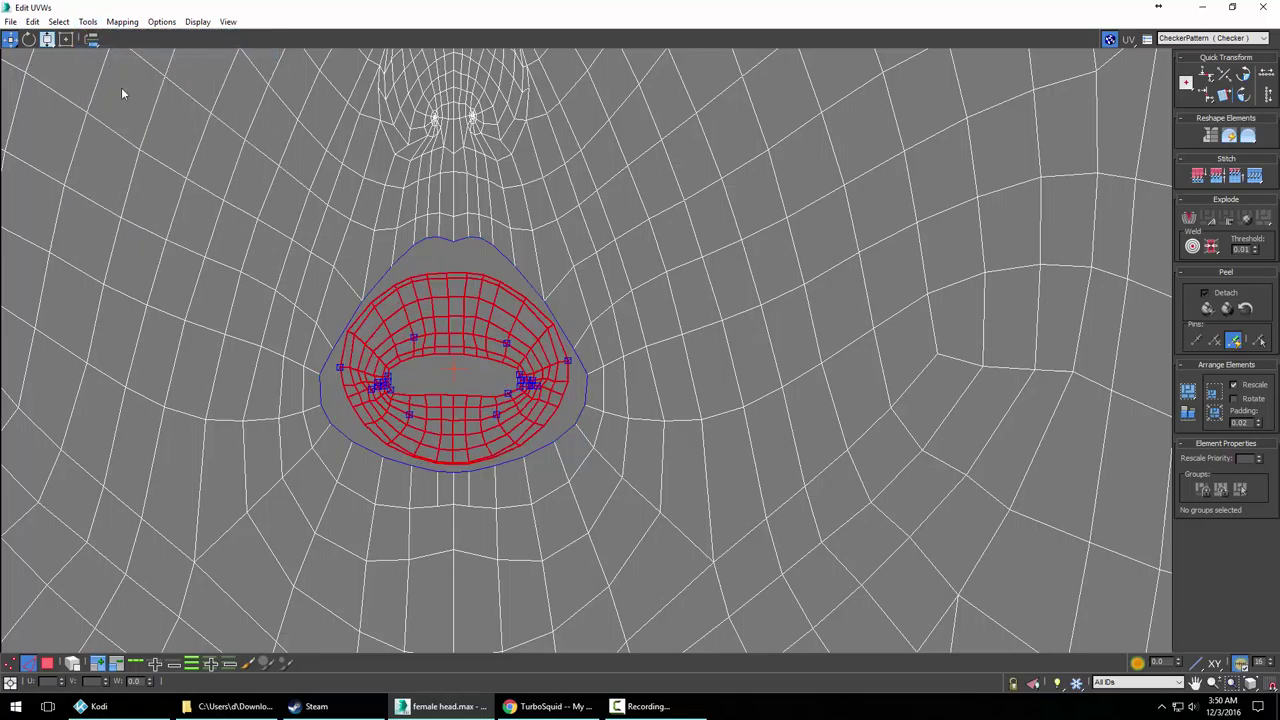
pyautogui.click(428, 402)
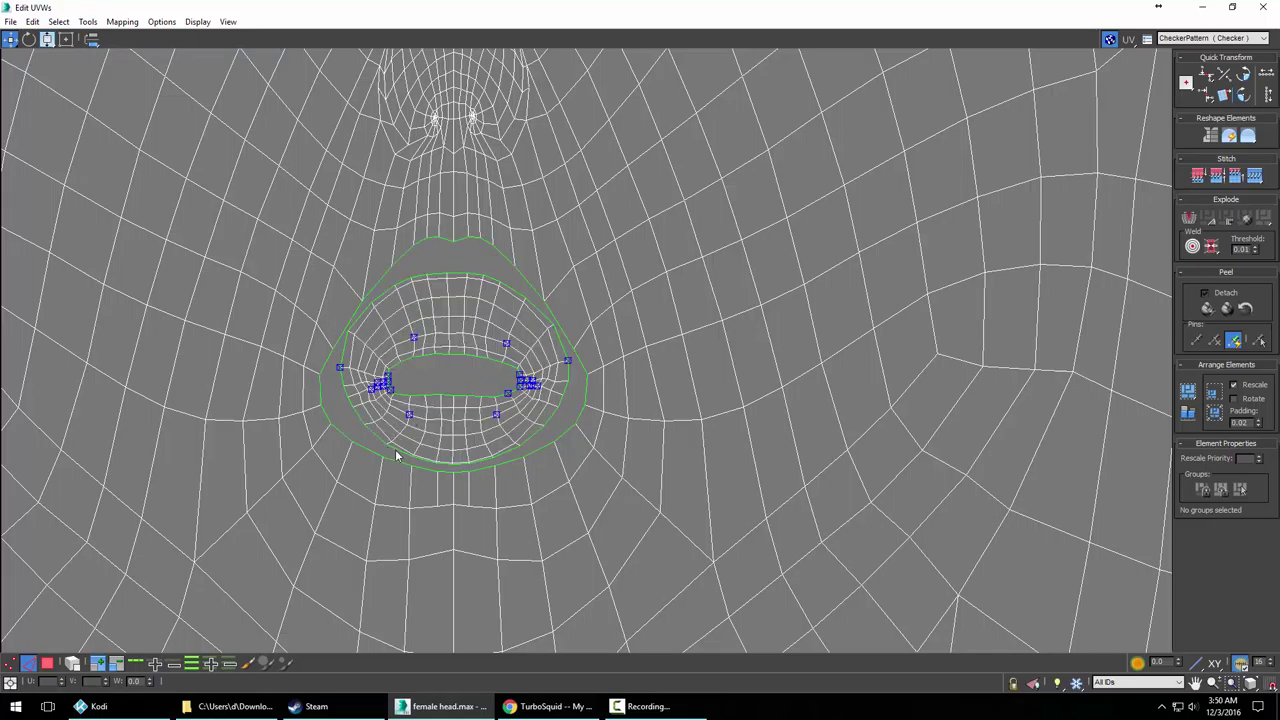
pyautogui.click(397, 451)
pyautogui.doubleClick(417, 277)
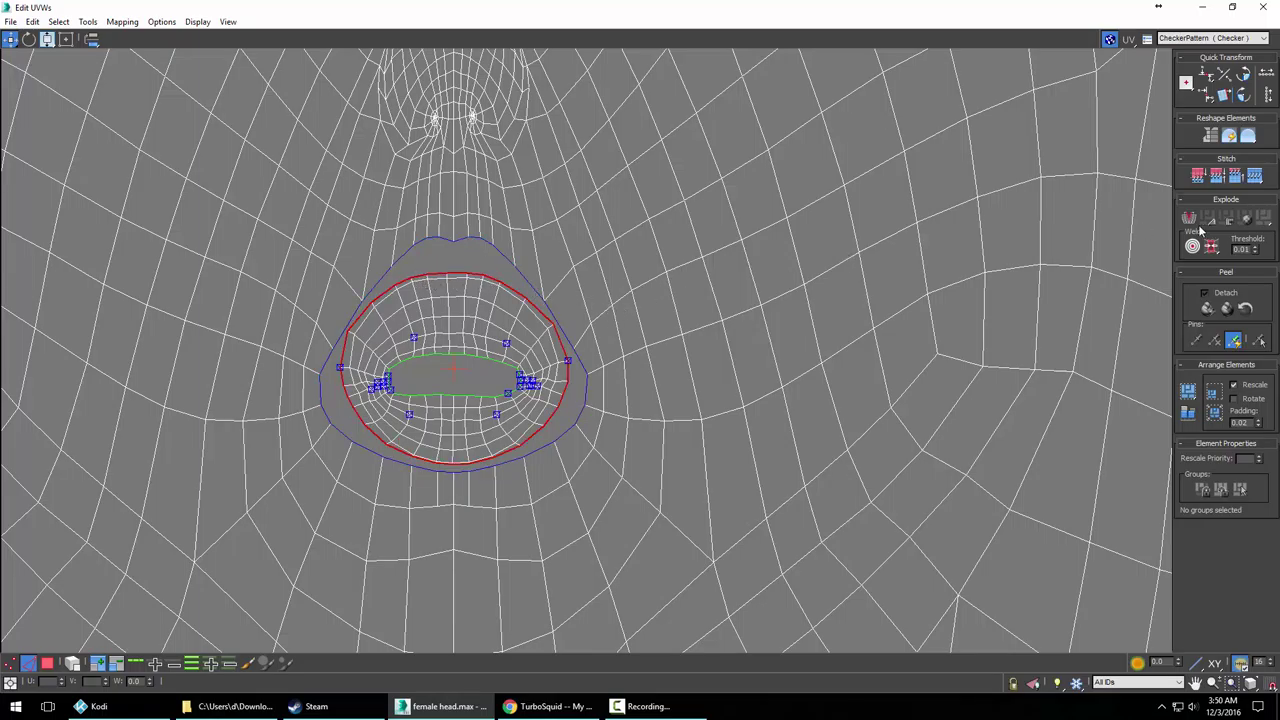
# Stitch the mouth island's border to the face opening with Align Clusters off, Scale Clusters on and a bias of 1.0
pyautogui.click(1254, 177)
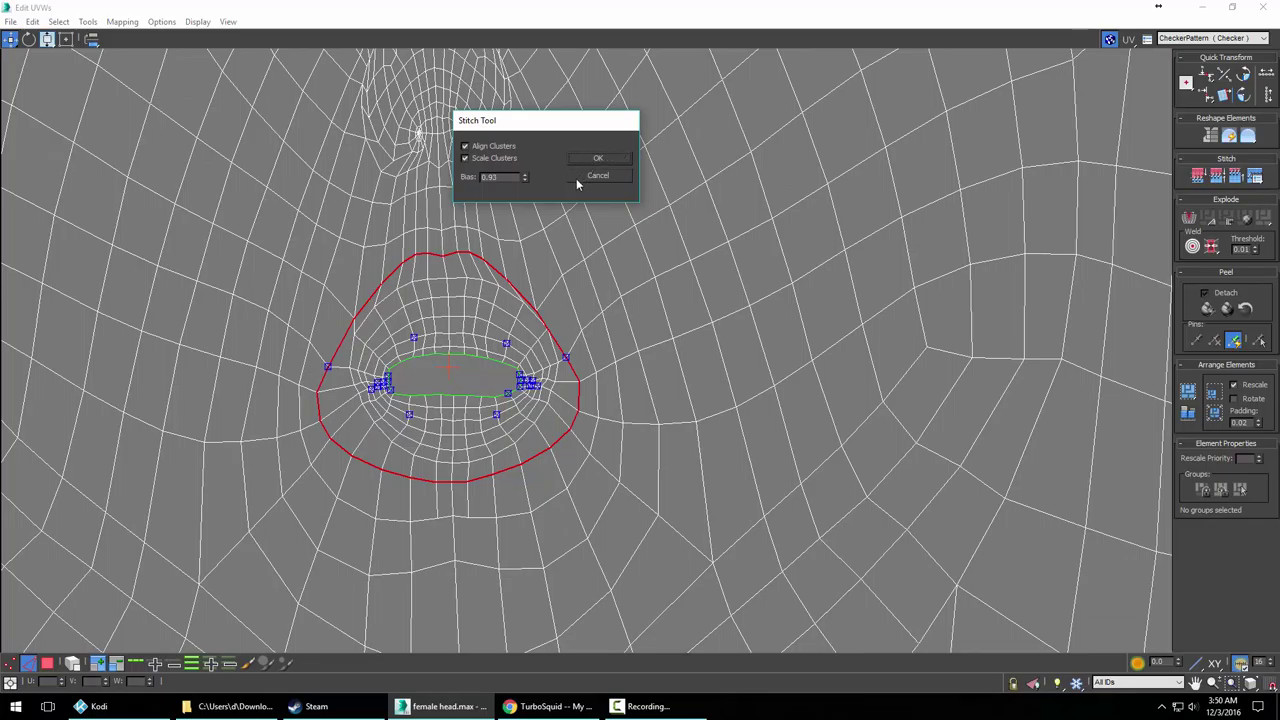
pyautogui.click(522, 174)
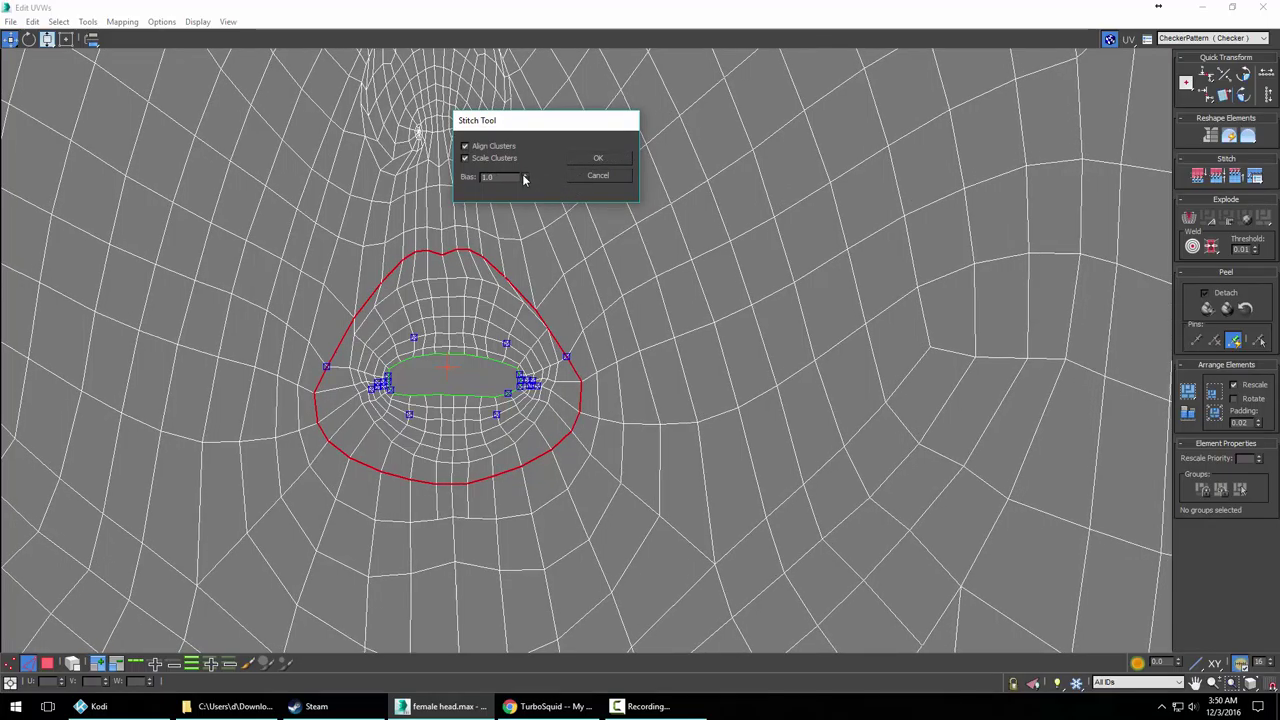
pyautogui.click(502, 148)
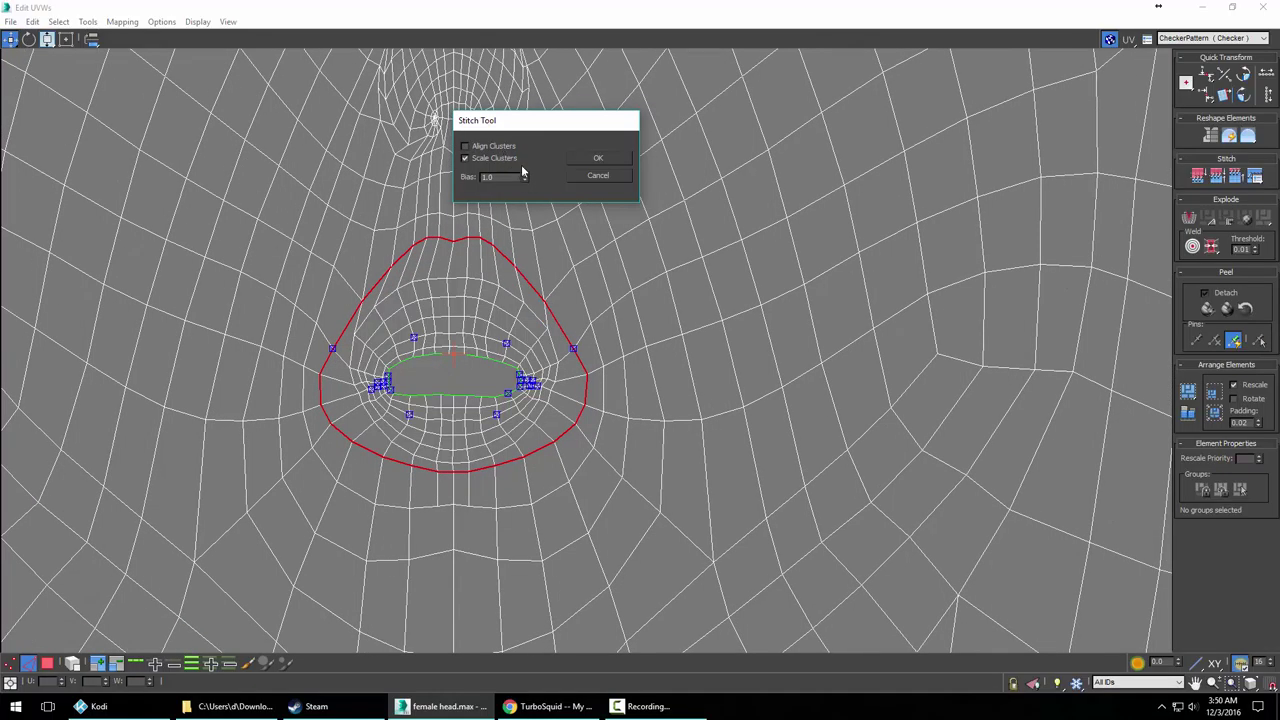
pyautogui.moveTo(522, 176); pyautogui.dragTo(531, 224)
pyautogui.click(607, 160)
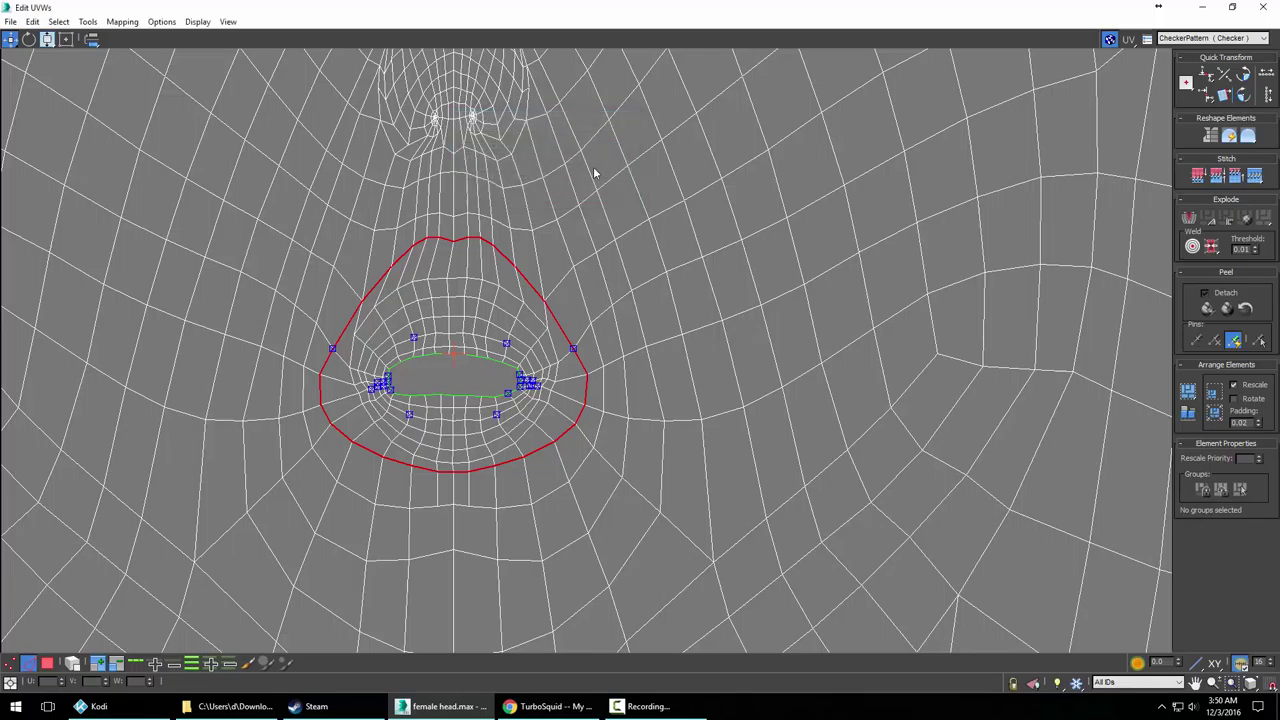
# Clear the trial edge selections around the mouth corner and select all mouth polygons inside the stitched border
pyautogui.scroll(3, 460, 286)
pyautogui.moveTo(468, 296); pyautogui.dragTo(529, 223, button='middle')
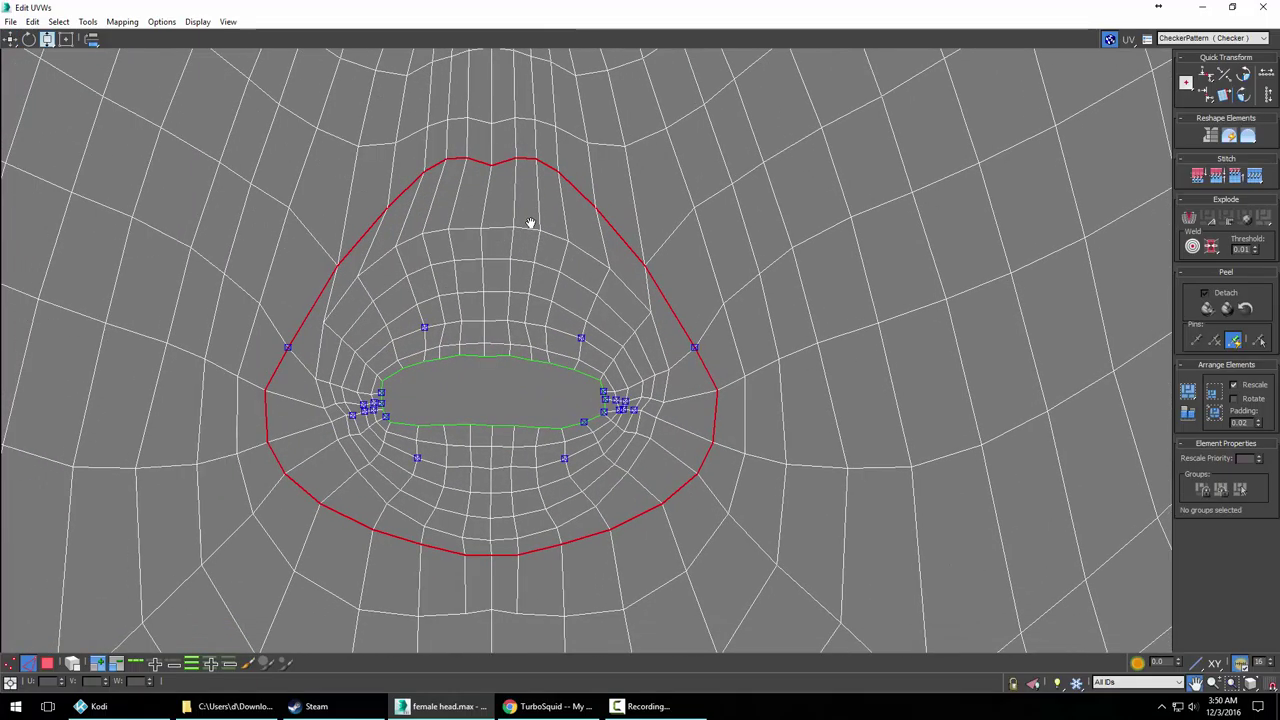
pyautogui.moveTo(447, 416); pyautogui.dragTo(458, 424)
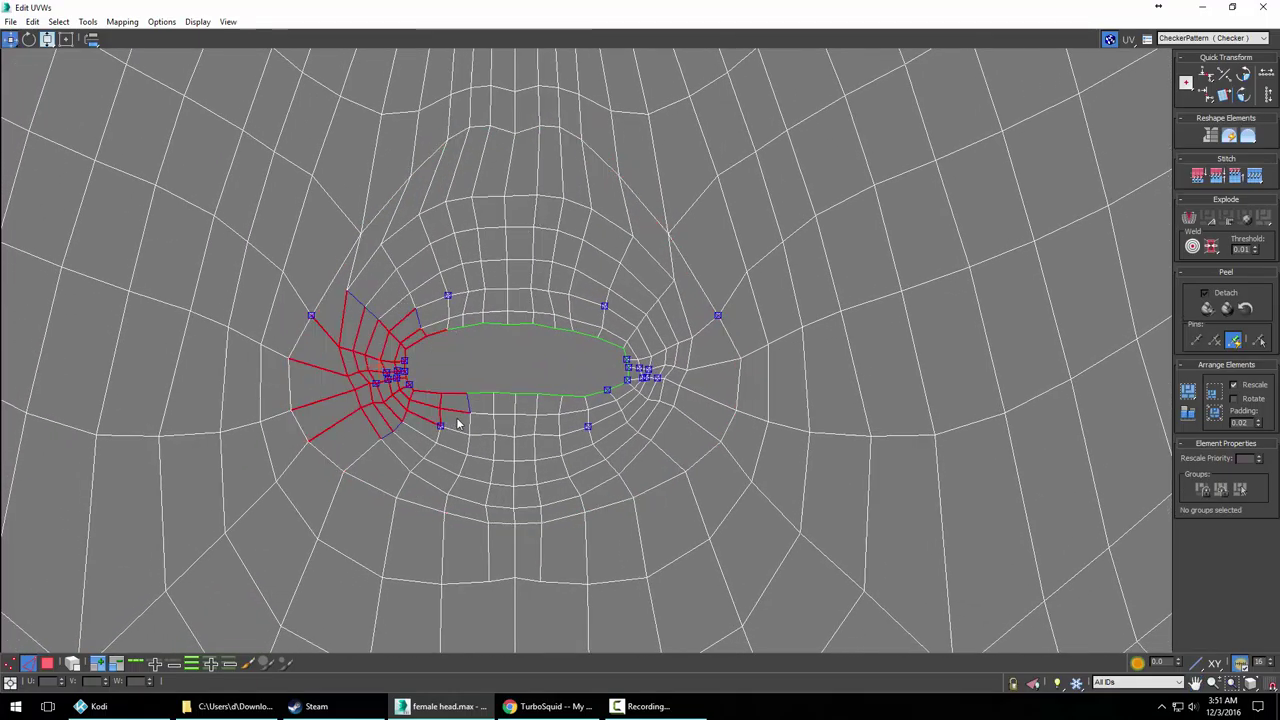
pyautogui.click(368, 346)
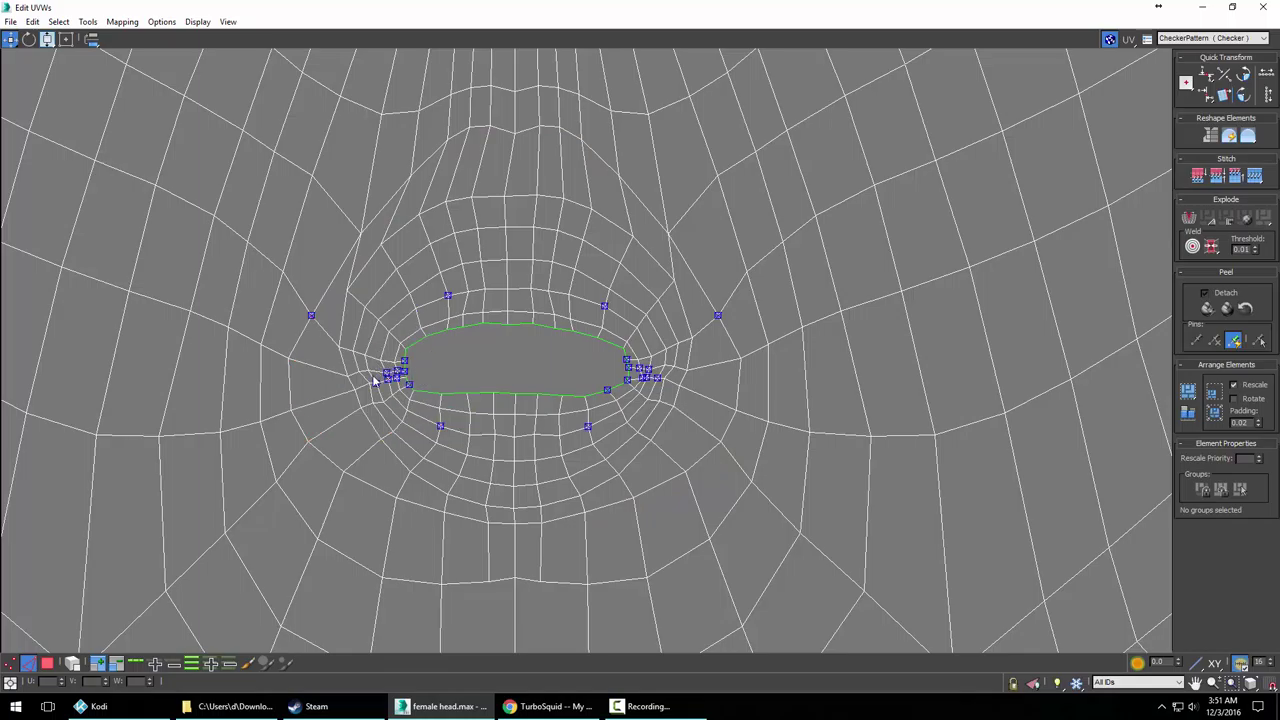
pyautogui.moveTo(375, 382); pyautogui.dragTo(373, 385)
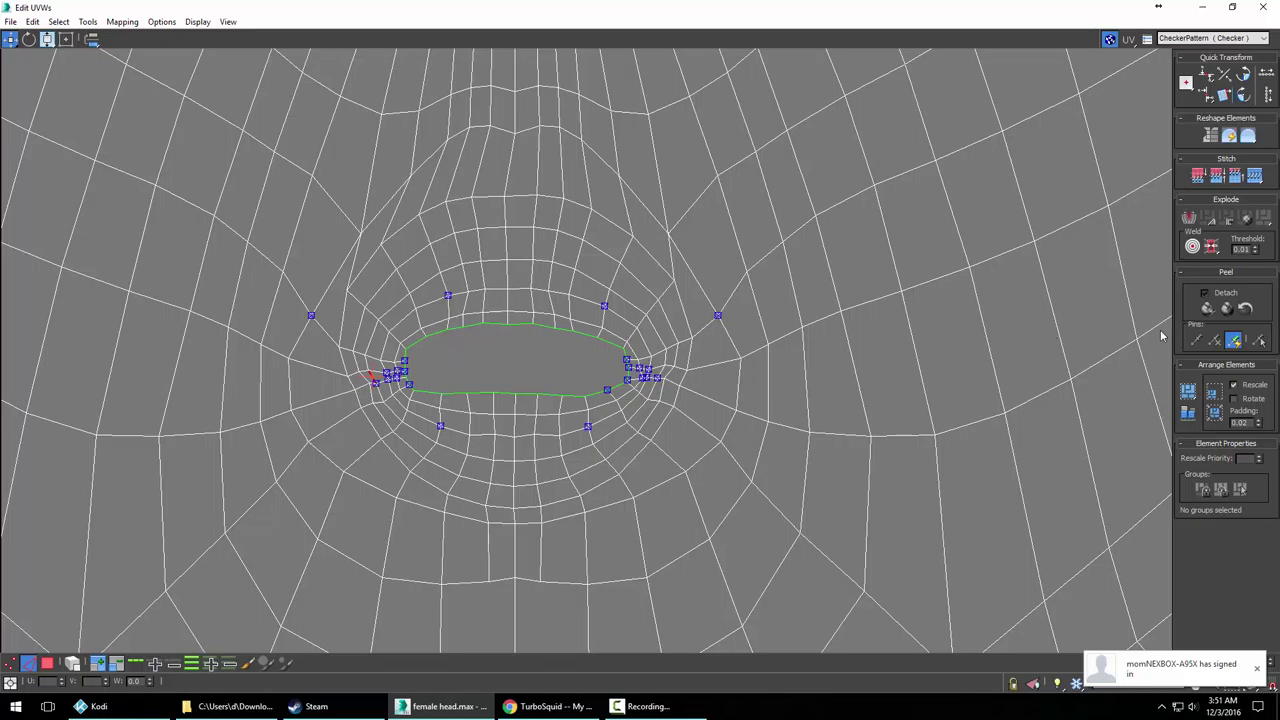
pyautogui.rightClick(660, 396)
pyautogui.click(636, 347)
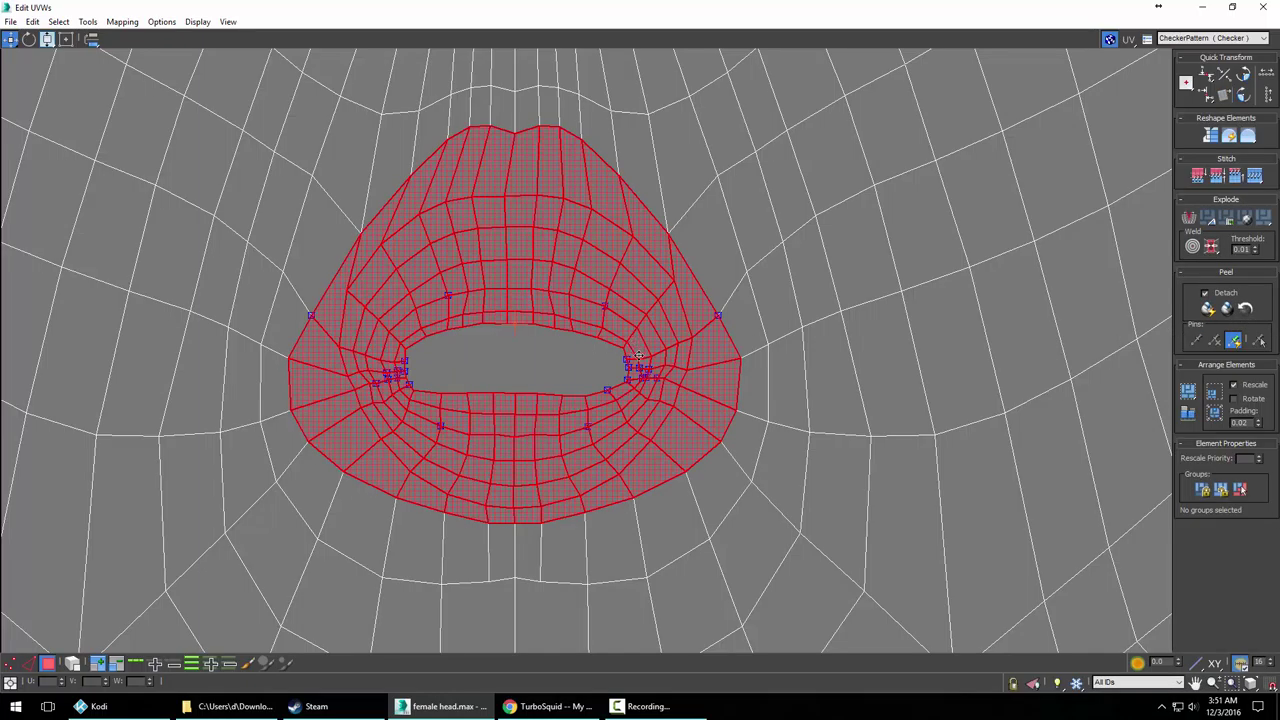
# Try Peel Mode on the selected mouth polygons with Detach enabled, and undo the peel
pyautogui.click(1227, 309)
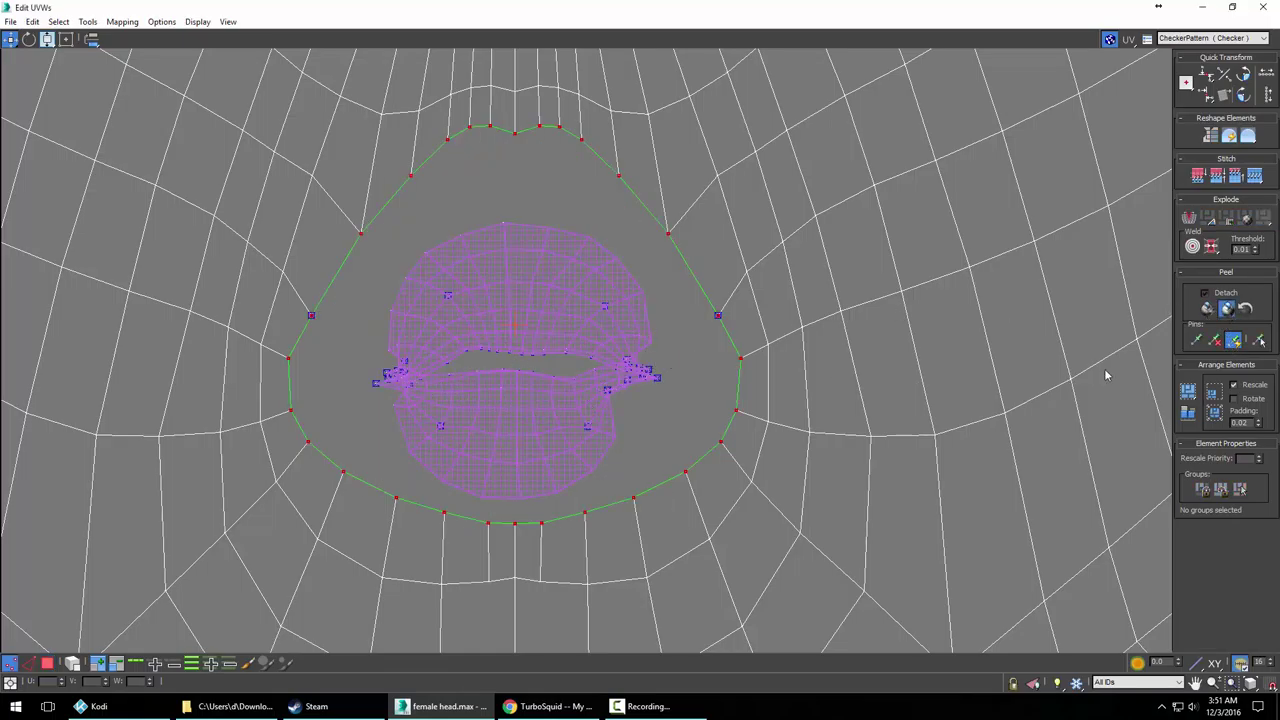
pyautogui.click(1226, 311)
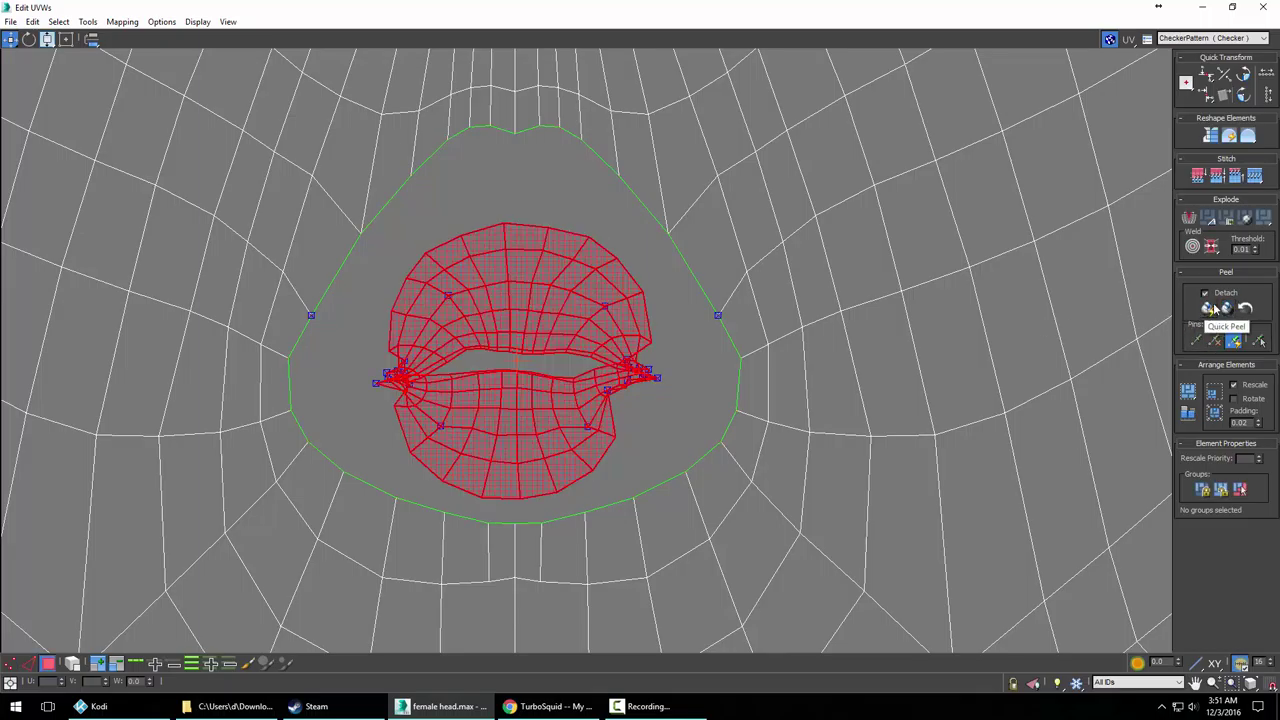
pyautogui.click(1205, 294)
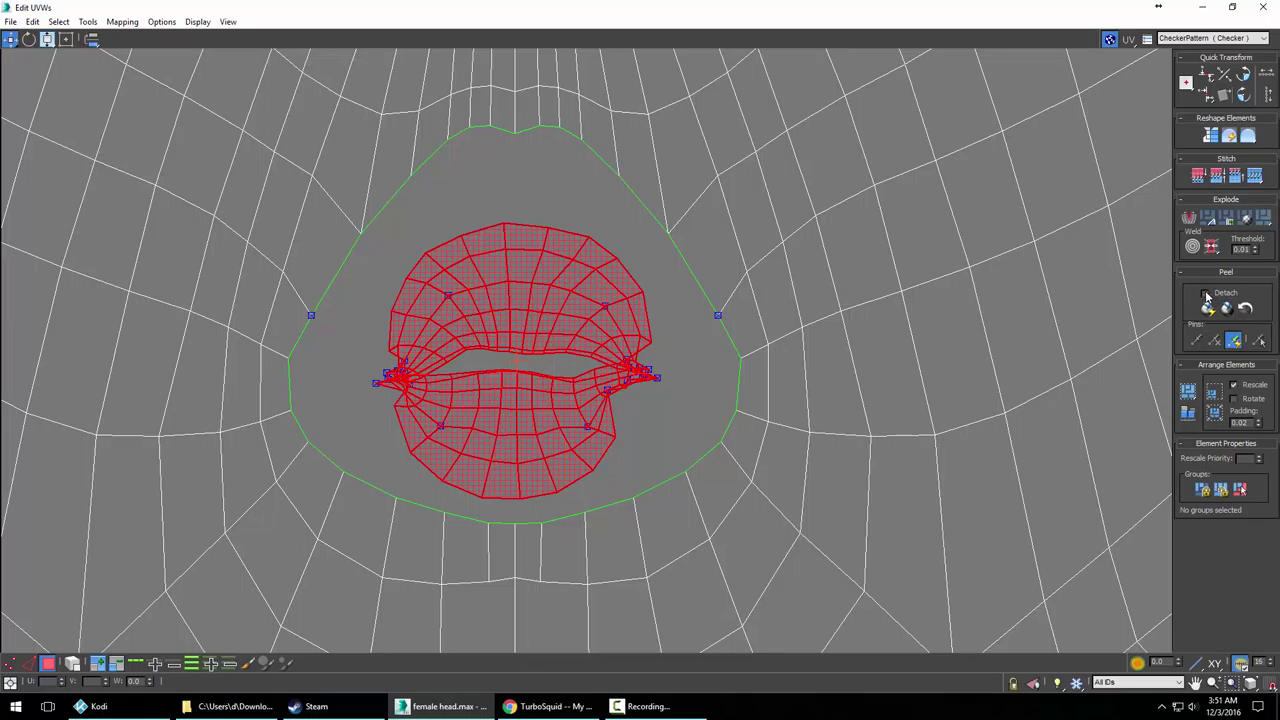
pyautogui.click(1205, 294)
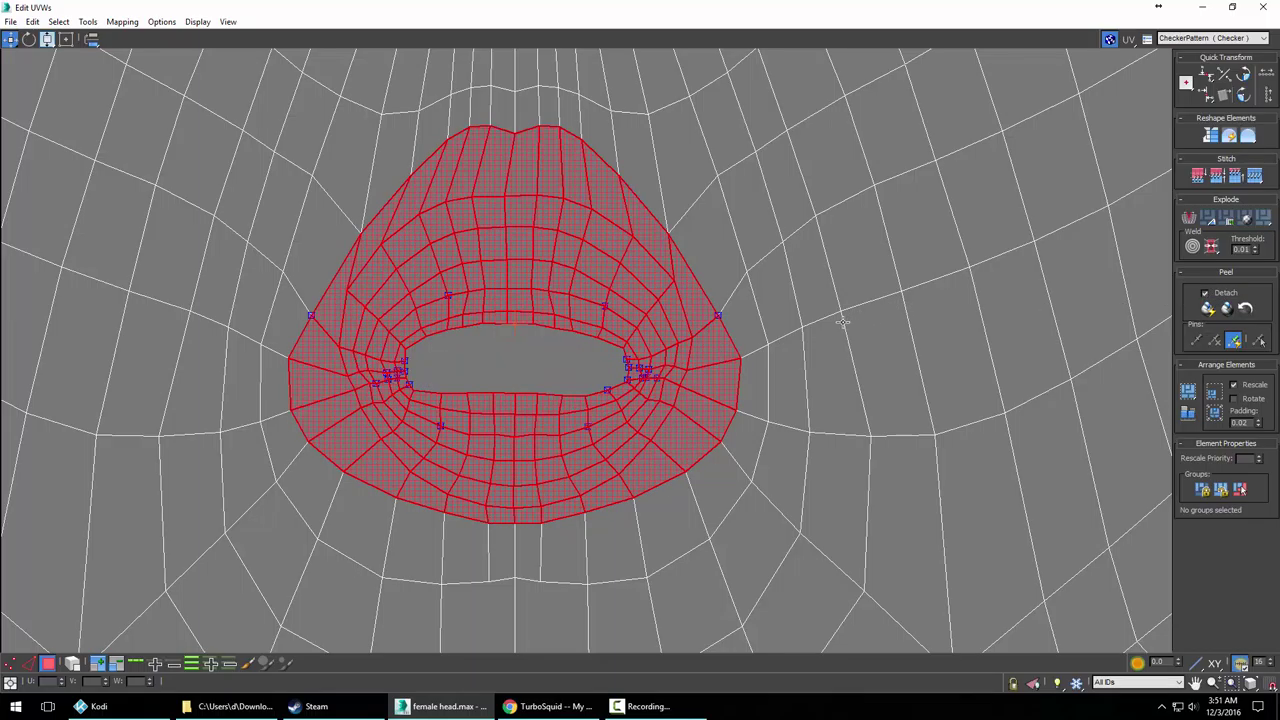
# Disable Detach, try Peel Mode on the mouth polygons again, and undo the result
pyautogui.click(1205, 293)
pyautogui.click(1227, 310)
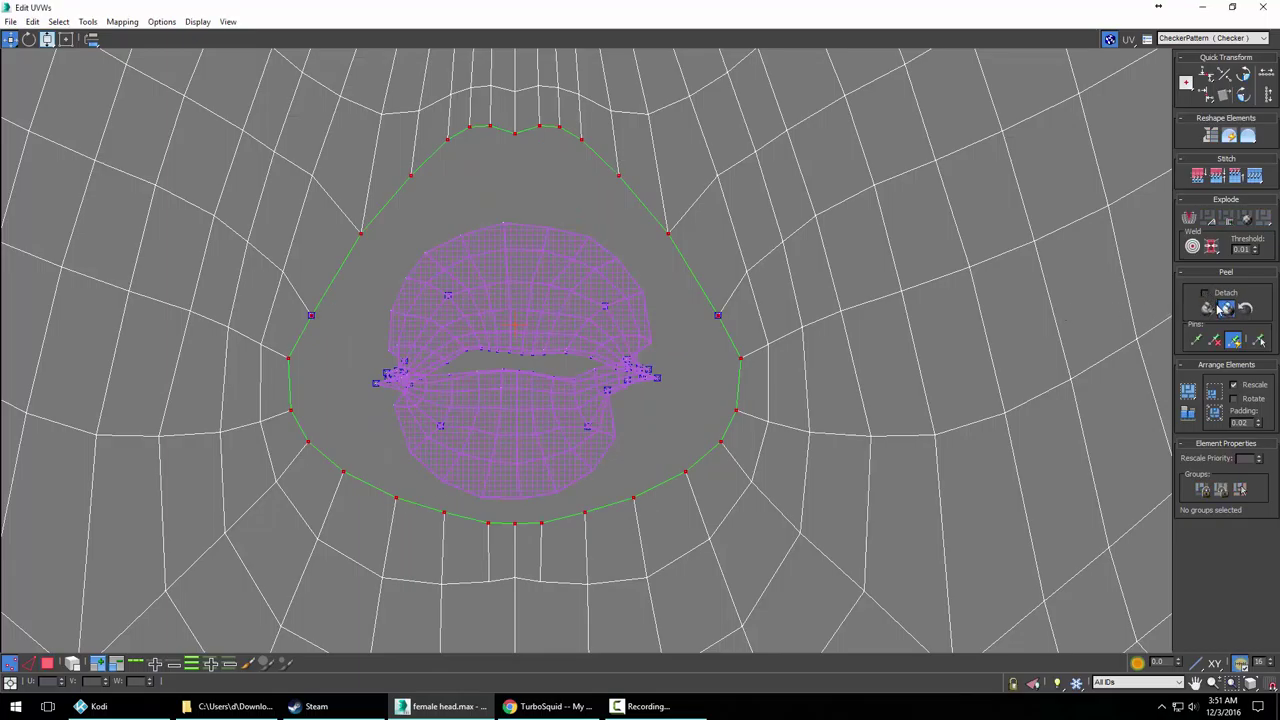
pyautogui.click(1227, 310)
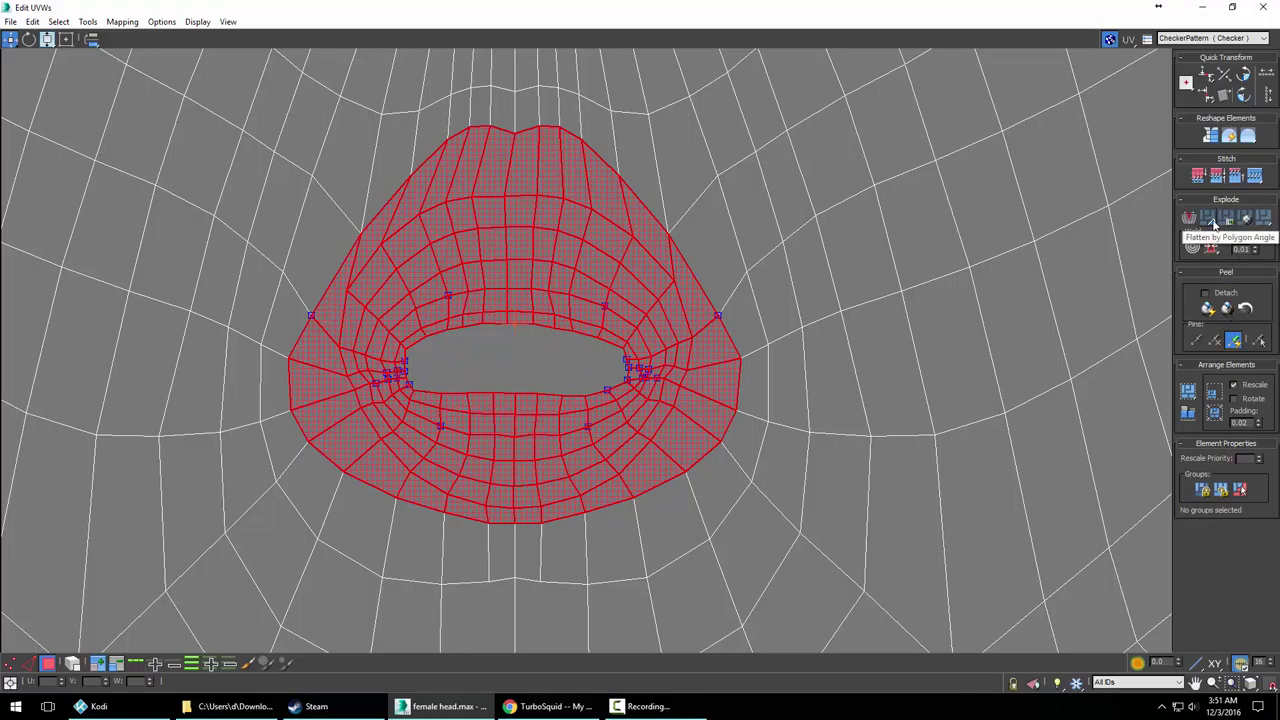
# Deselect the mouth polygons and, at vertex level, move the vertices beside the right mouth corner outward to even their spacing
pyautogui.click(589, 371)
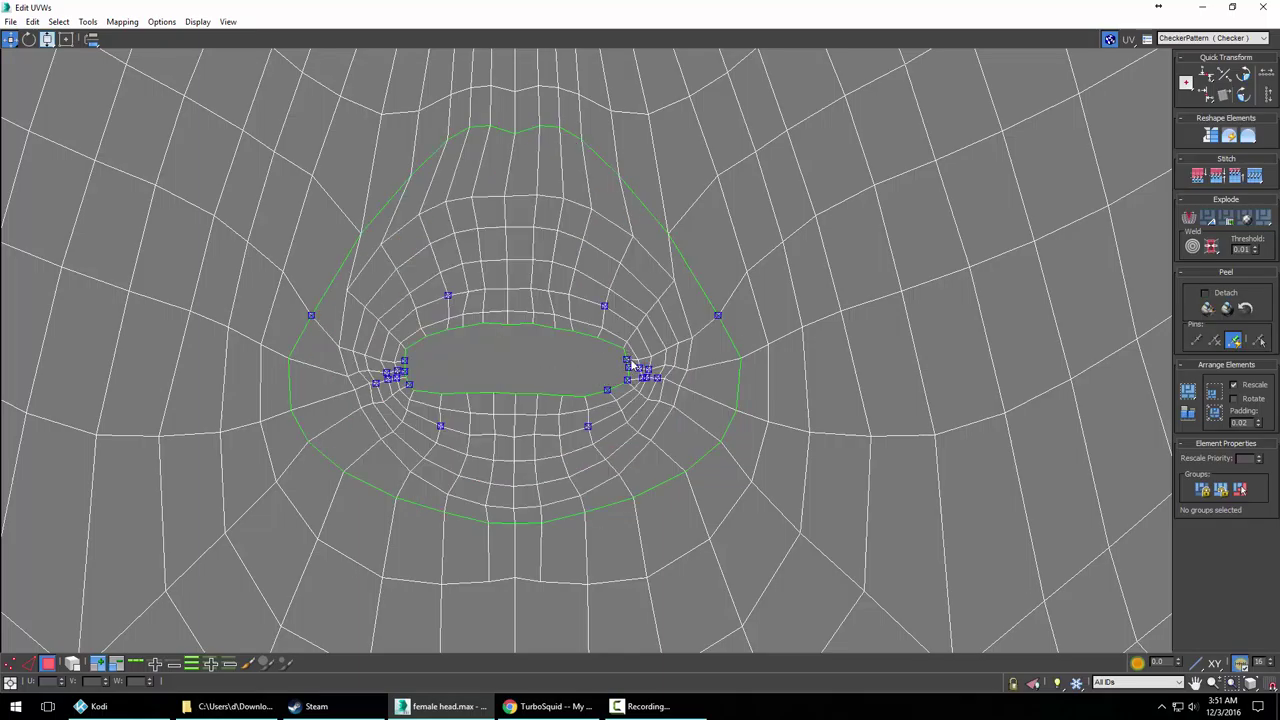
pyautogui.click(687, 371)
pyautogui.rightClick(686, 368)
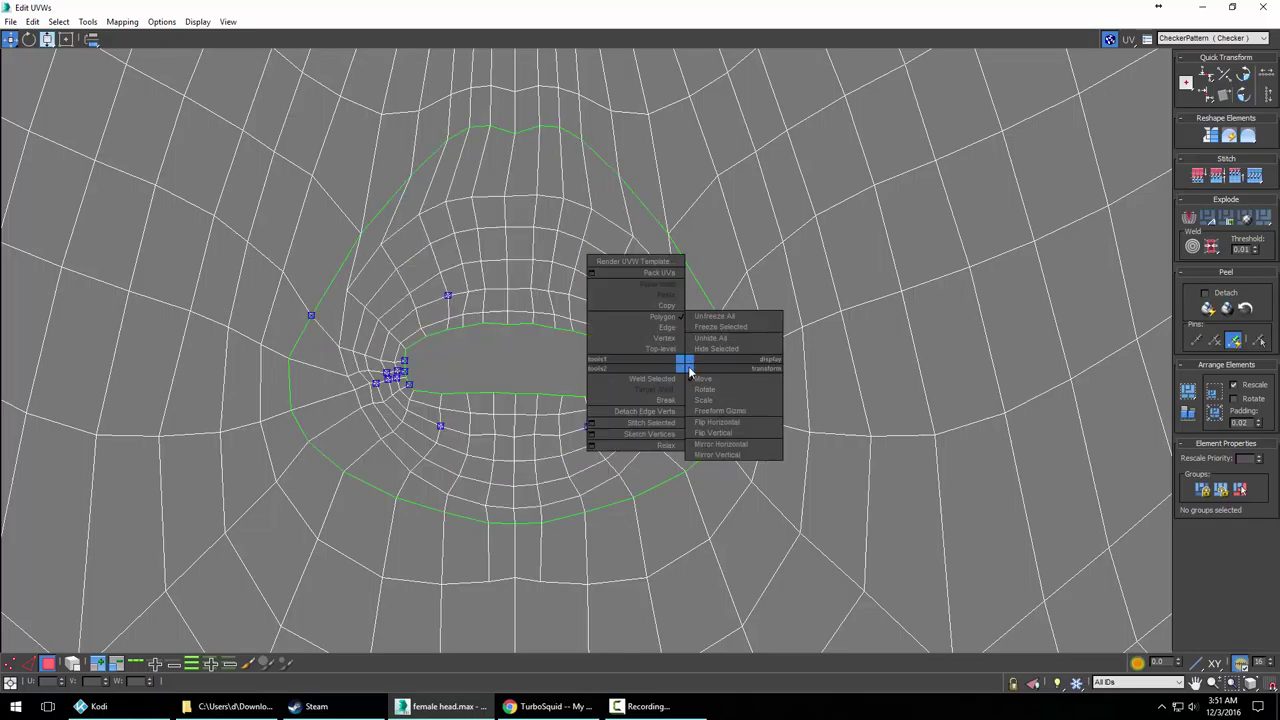
pyautogui.click(653, 333)
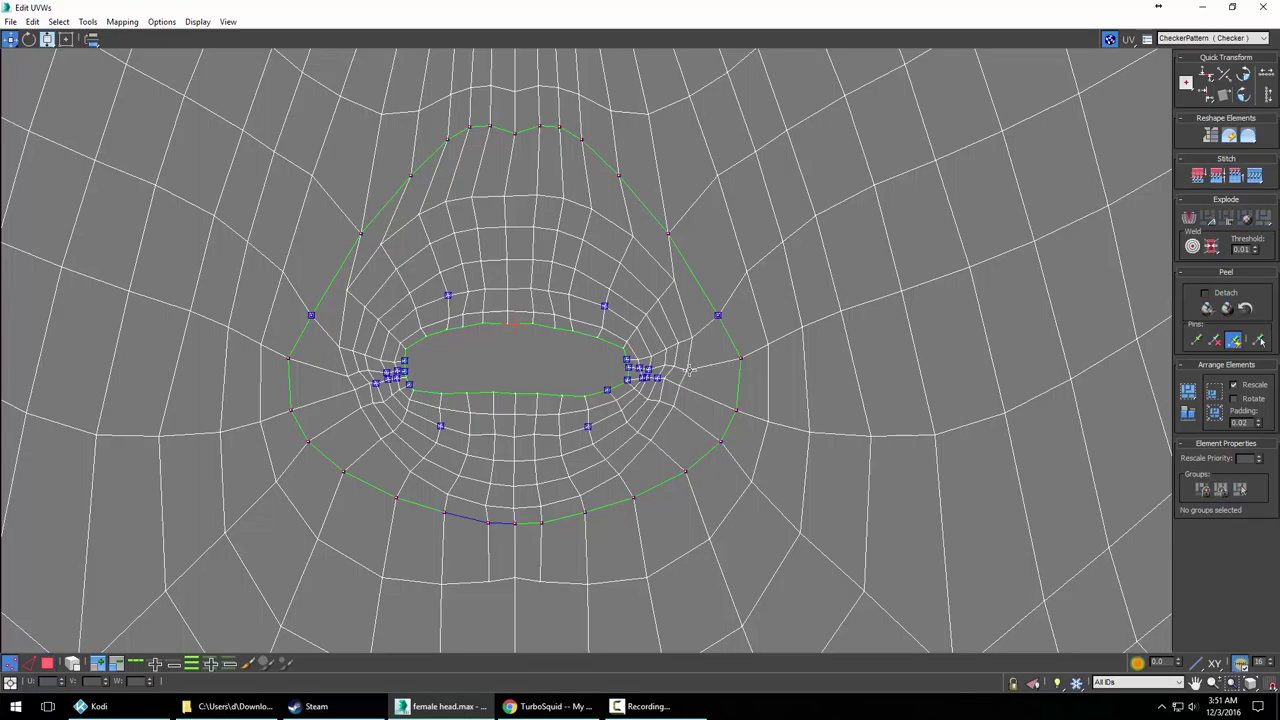
pyautogui.click(687, 372)
pyautogui.moveTo(688, 371); pyautogui.dragTo(710, 365)
pyautogui.click(700, 425)
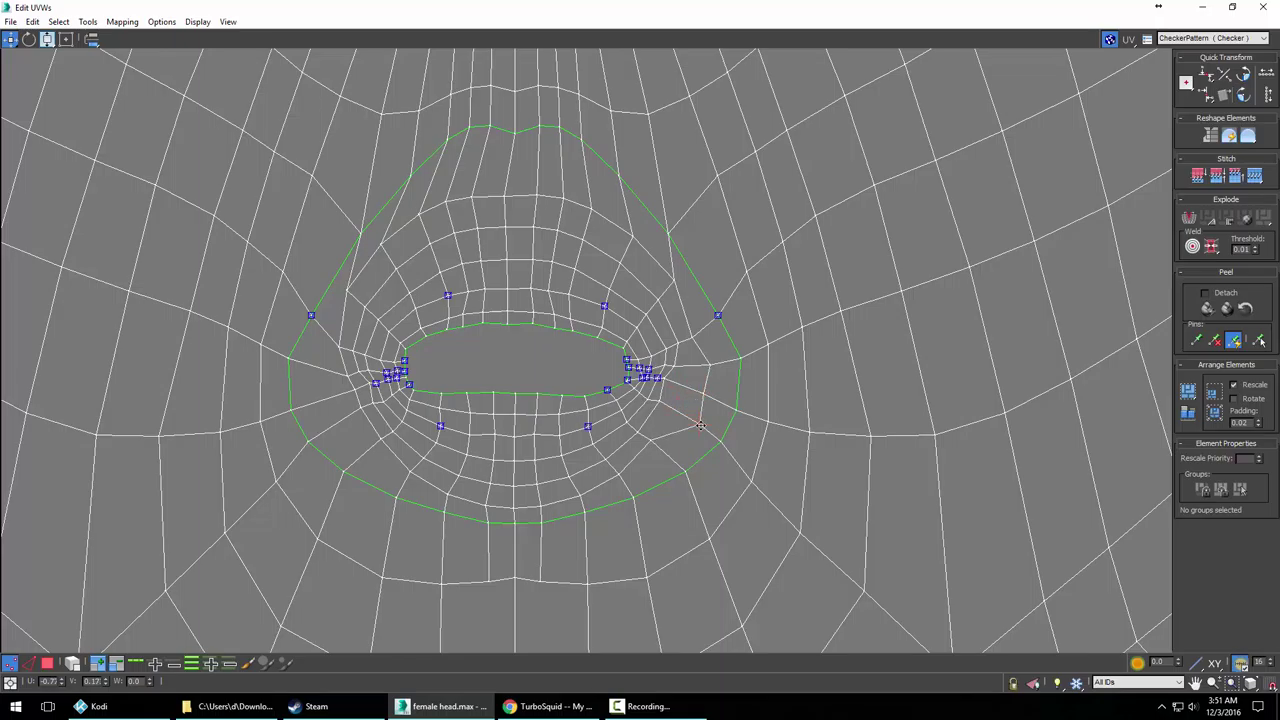
pyautogui.moveTo(650, 440); pyautogui.dragTo(665, 454)
pyautogui.moveTo(692, 338); pyautogui.dragTo(702, 328)
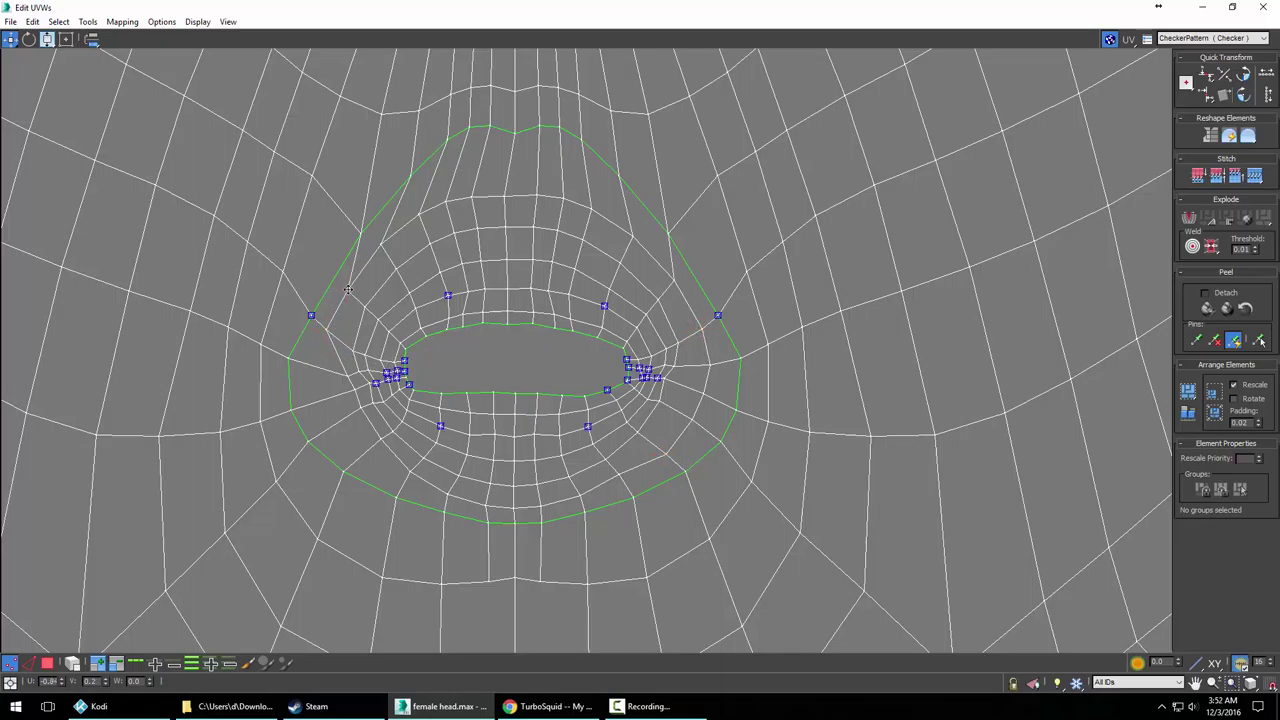
# Move the outer-ring vertices along the left side of the mouth toward the border, from the upper lip to below the corner
pyautogui.click(384, 244)
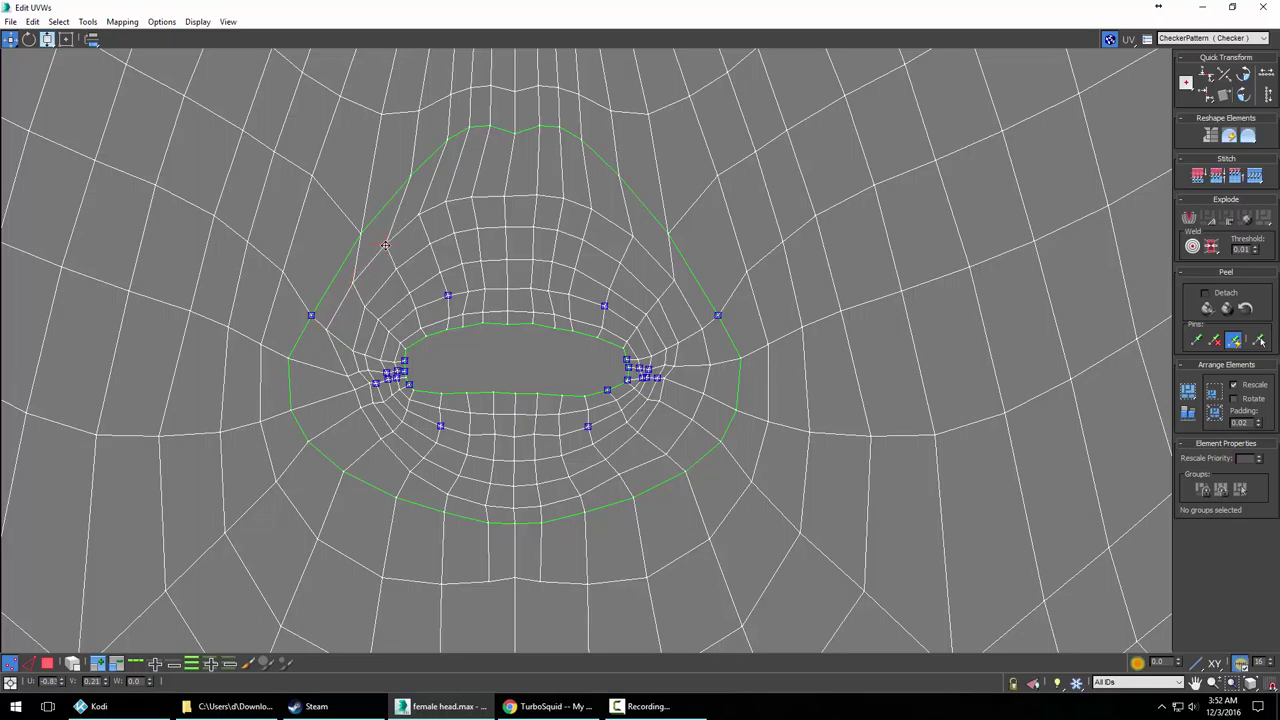
pyautogui.click(332, 398)
pyautogui.click(331, 432)
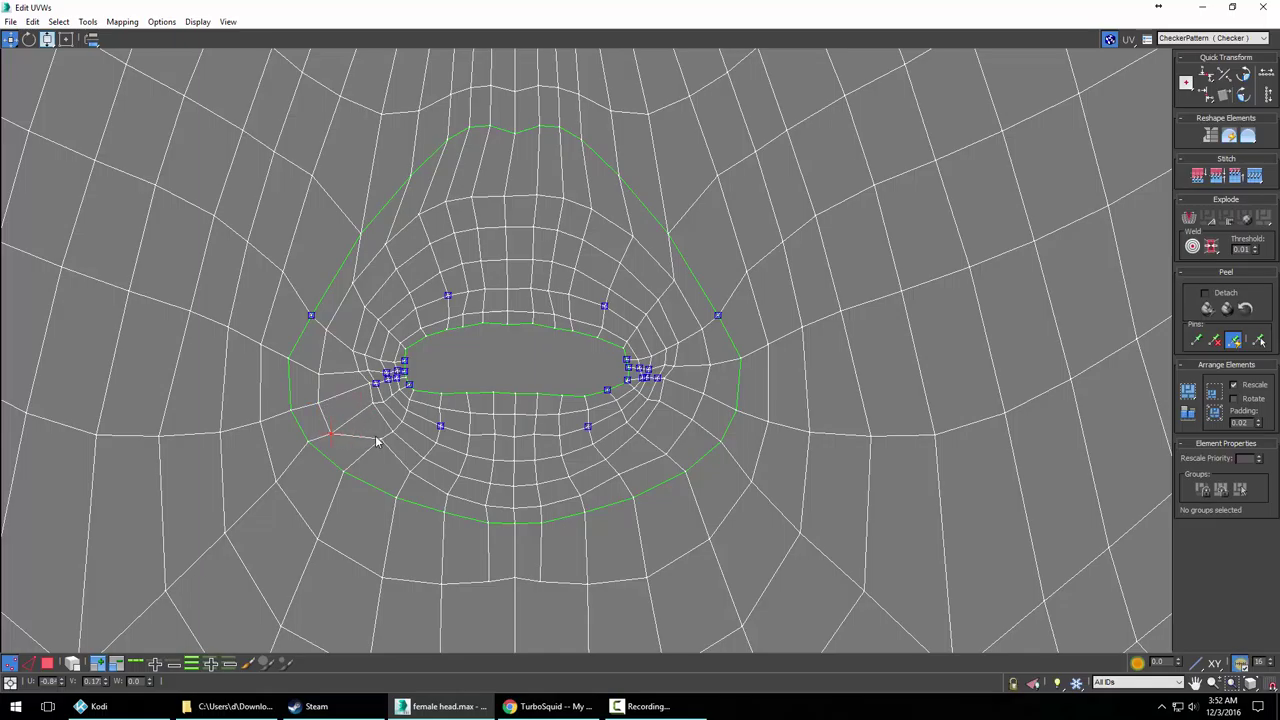
pyautogui.click(369, 461)
pyautogui.click(409, 476)
# Move the next inner ring of vertices along the left side of the mouth outward, from above the corner to below the lower lip
pyautogui.scroll(-3, 524, 453)
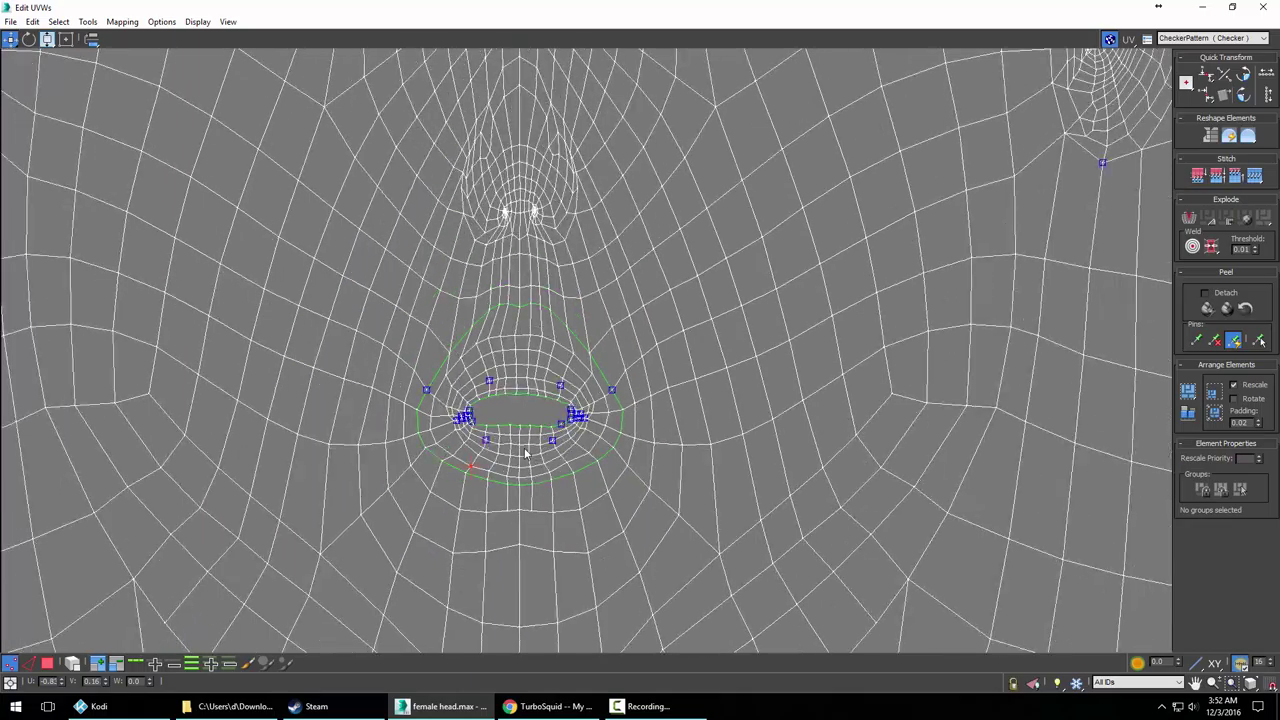
pyautogui.scroll(2, 508, 455)
pyautogui.scroll(2, 486, 441)
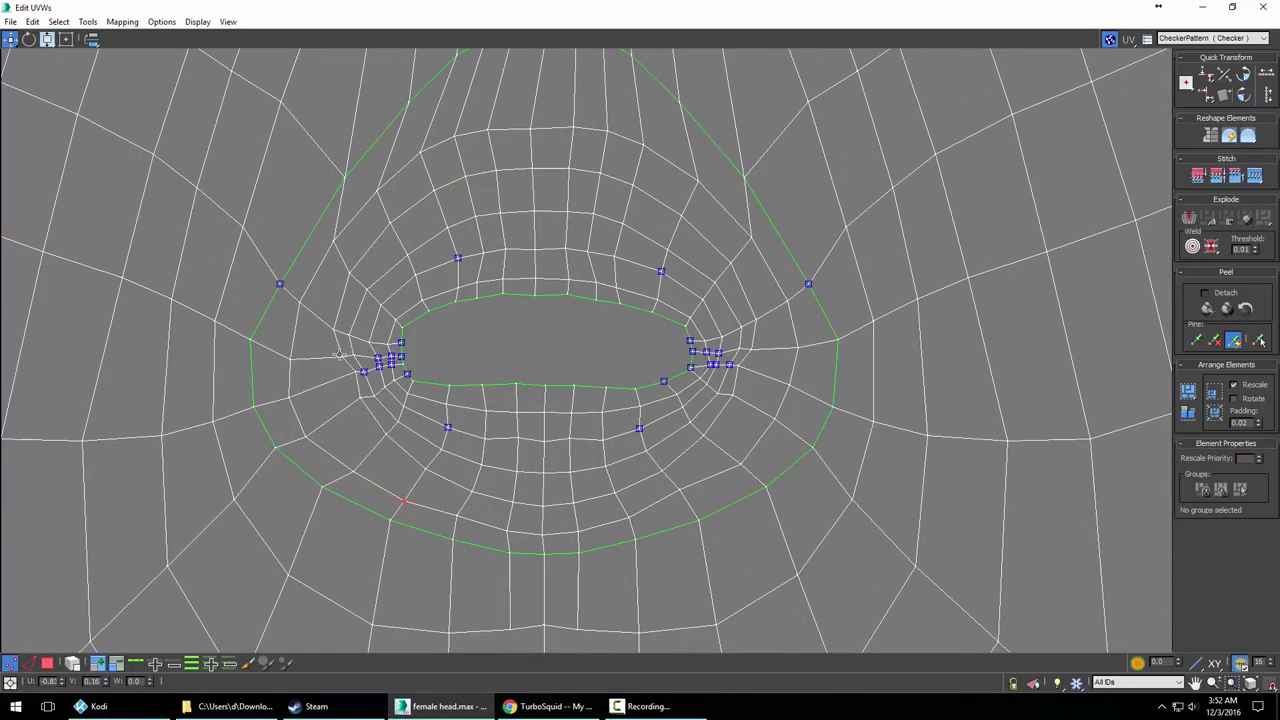
pyautogui.click(320, 360)
pyautogui.click(324, 321)
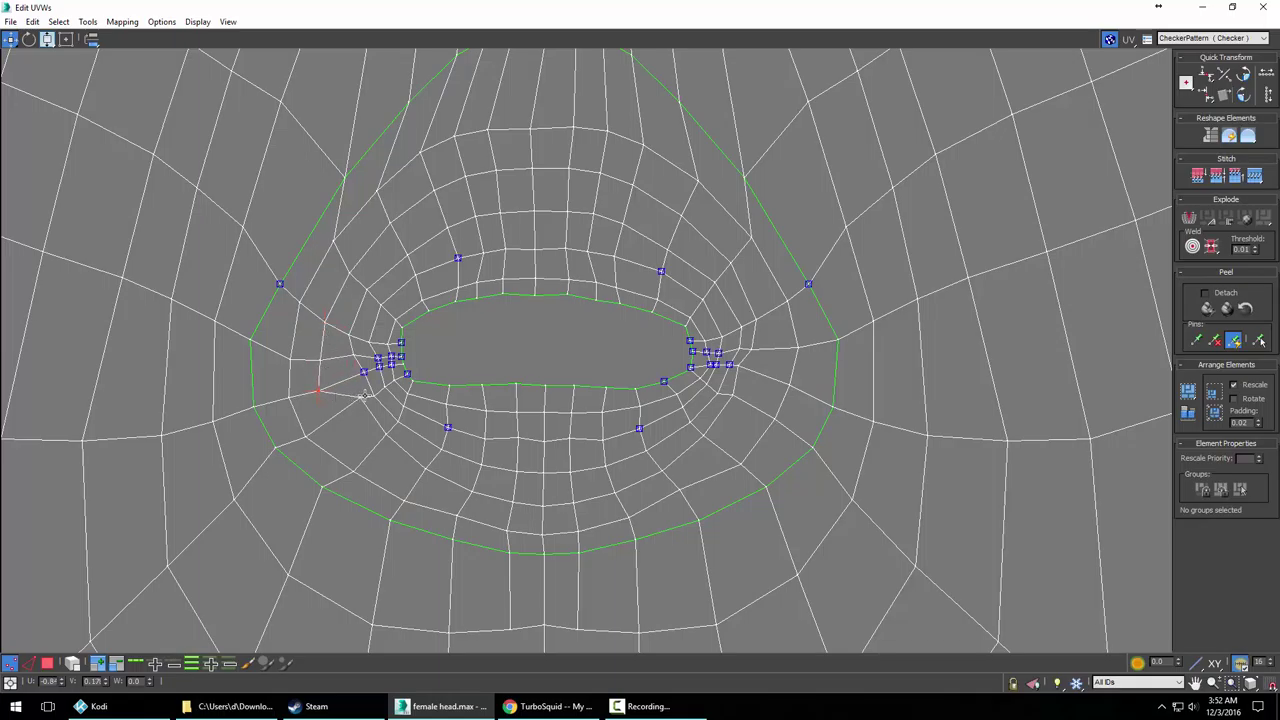
pyautogui.moveTo(316, 390); pyautogui.dragTo(419, 484)
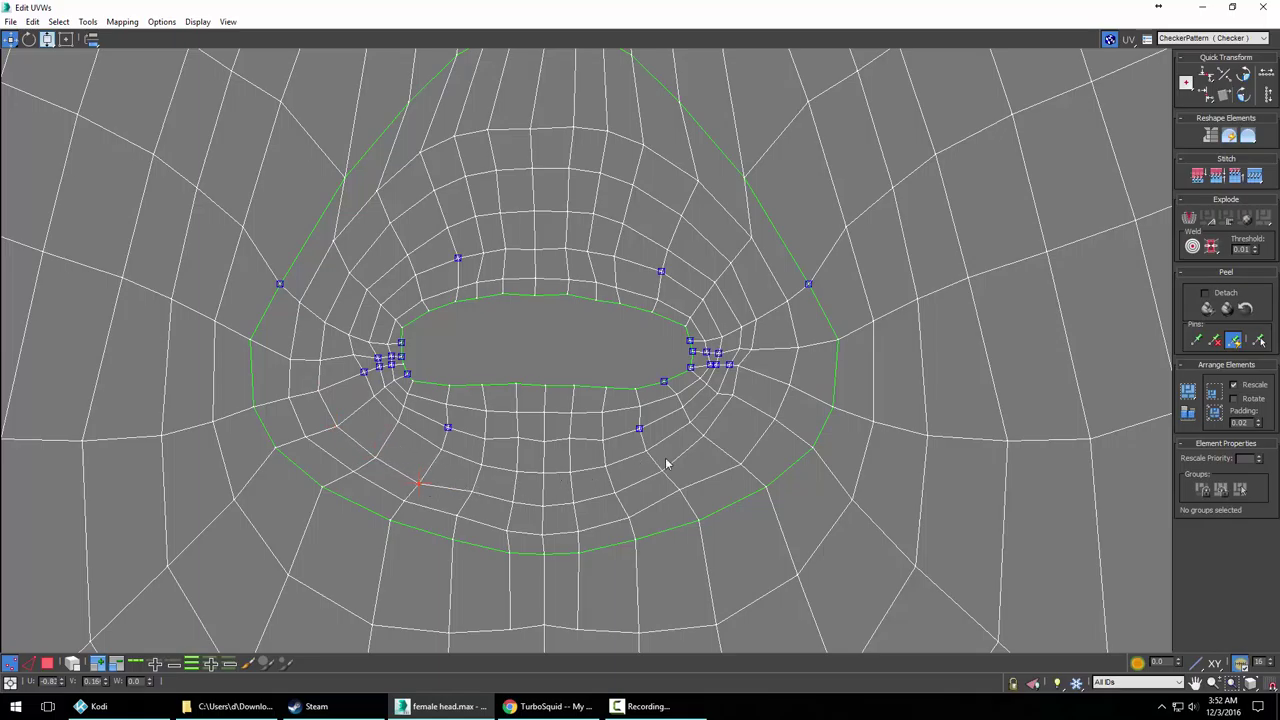
# Move the inner-ring vertices along the right side of the mouth outward and spread the pinned vertices at the right corner
pyautogui.click(714, 442)
pyautogui.moveTo(715, 442); pyautogui.dragTo(761, 312)
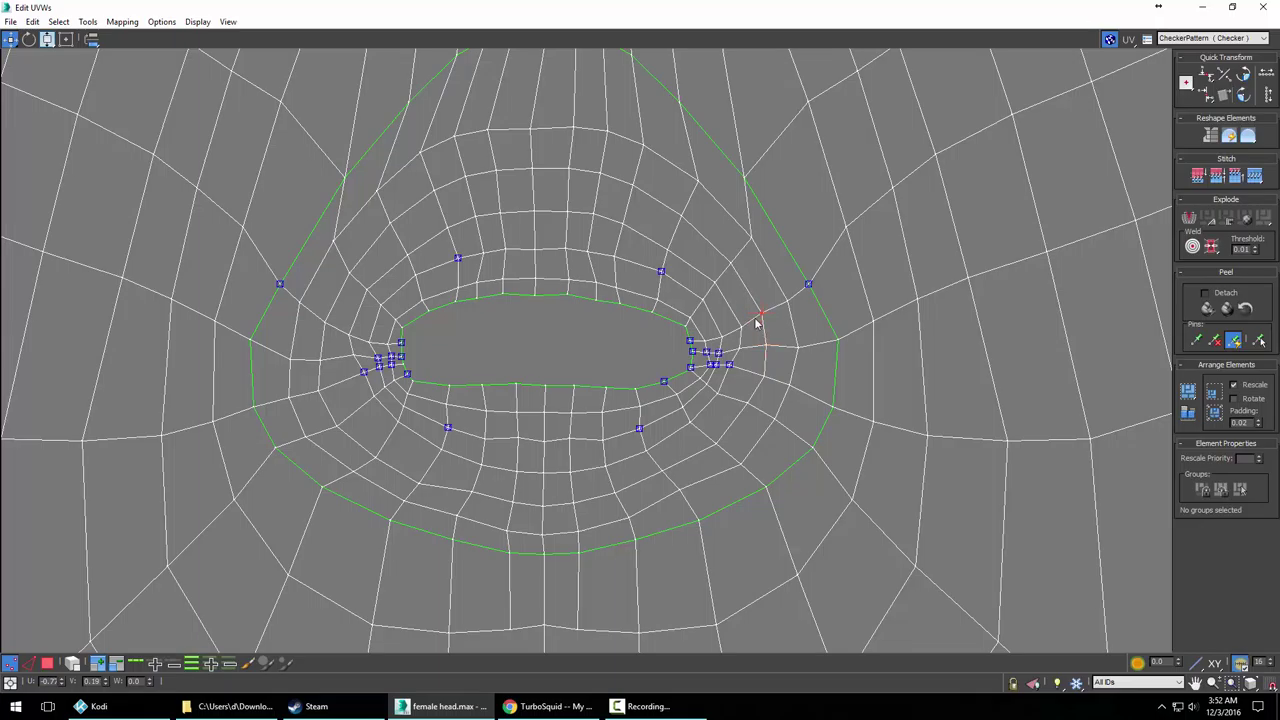
pyautogui.moveTo(729, 364); pyautogui.dragTo(721, 395)
pyautogui.click(697, 427)
pyautogui.moveTo(698, 426); pyautogui.dragTo(726, 351)
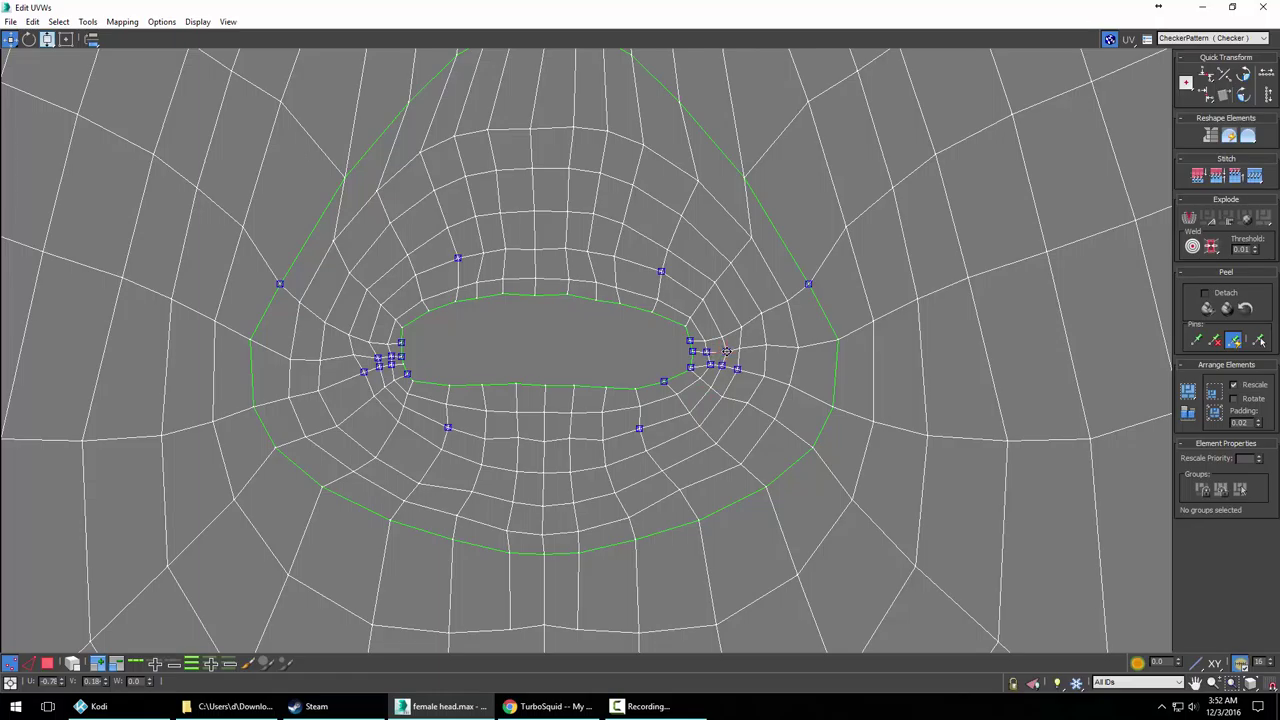
pyautogui.click(707, 351)
pyautogui.moveTo(720, 335); pyautogui.dragTo(746, 347)
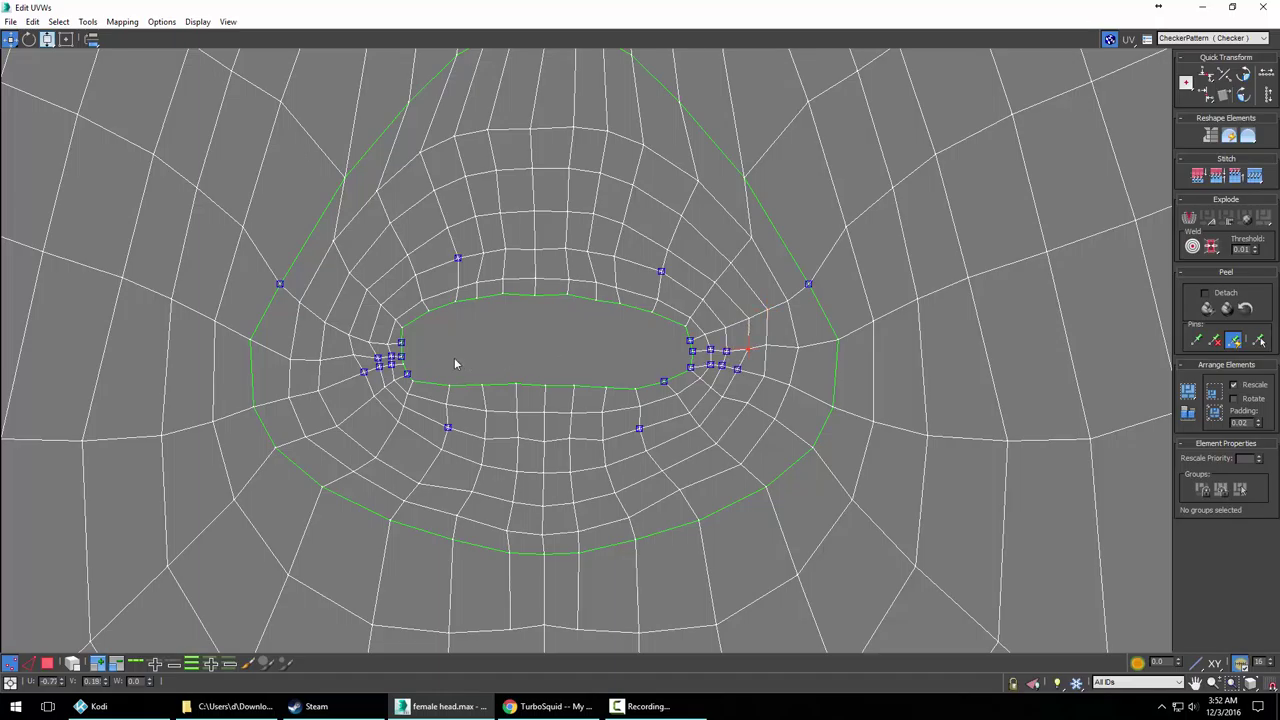
# Move the ring of vertices nearest the left mouth corner outward, continuing beneath the lower lip
pyautogui.moveTo(362, 373); pyautogui.dragTo(343, 354)
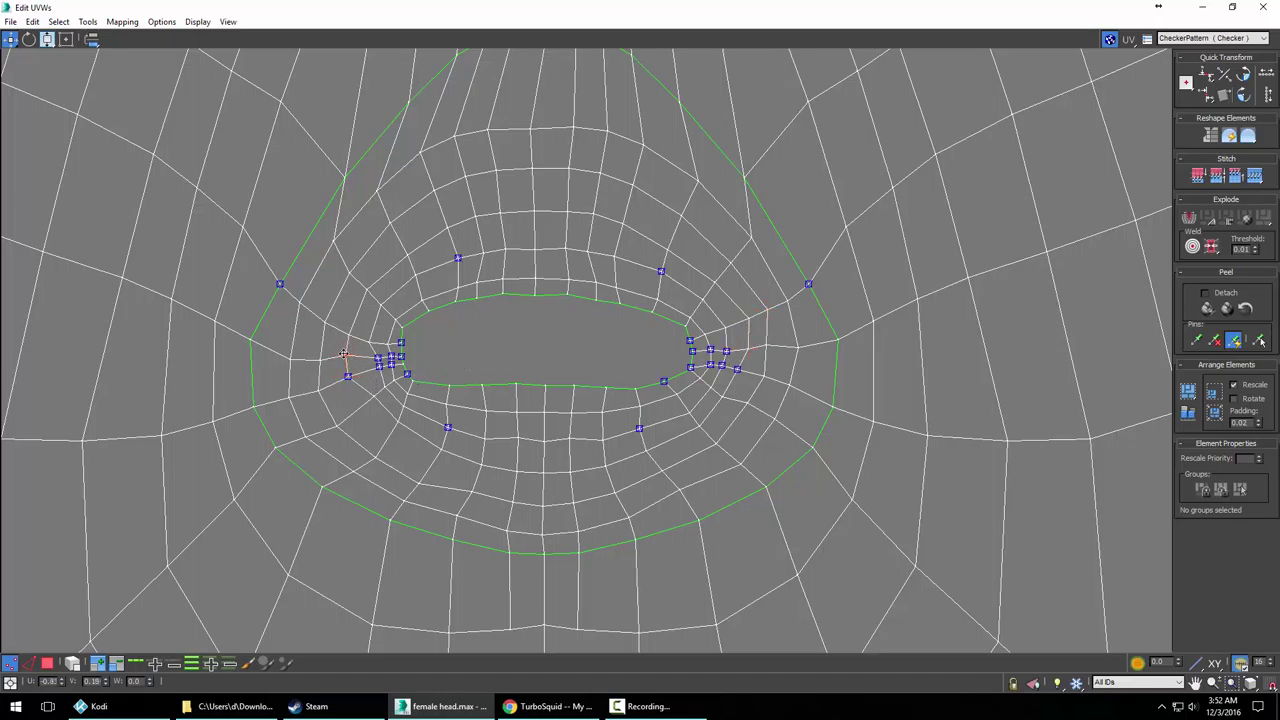
pyautogui.click(363, 409)
pyautogui.moveTo(398, 422); pyautogui.dragTo(483, 467)
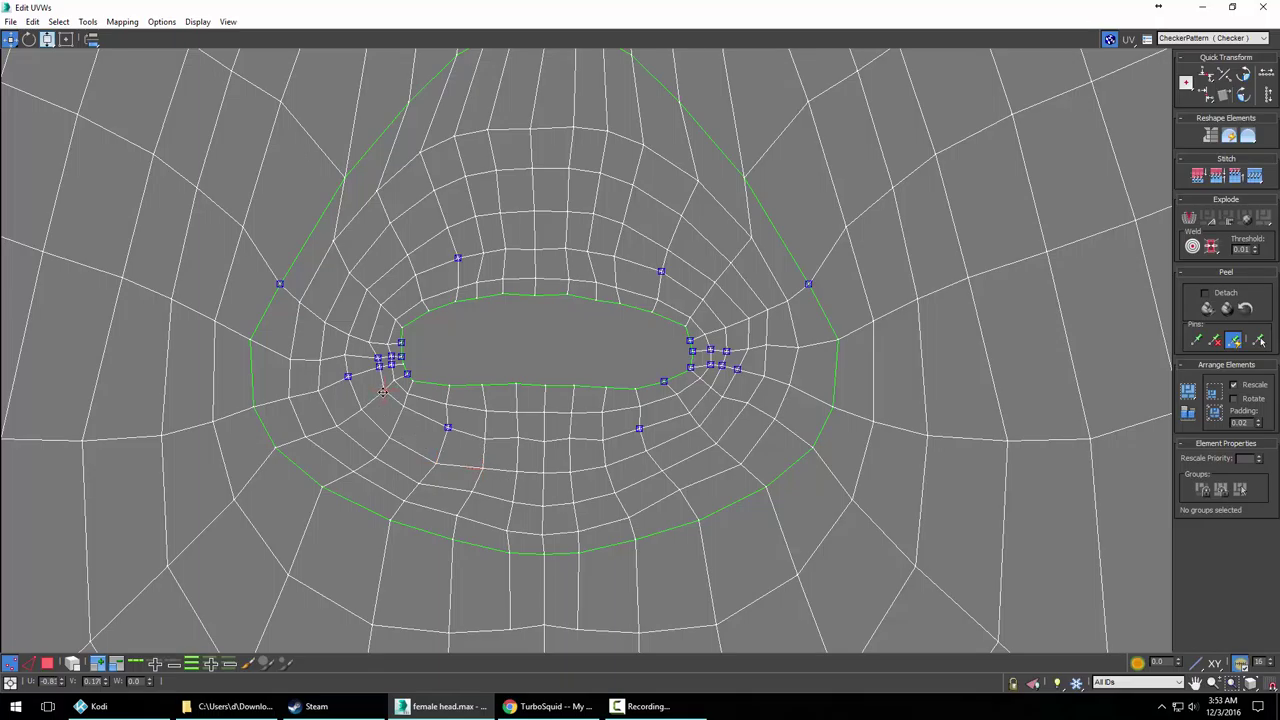
# Spread the clustered pinned vertices at the left mouth corner outward to even their spacing
pyautogui.click(370, 369)
pyautogui.moveTo(370, 369)
pyautogui.mouseDown()
pyautogui.moveTo(357, 371)
pyautogui.moveTo(363, 355)
pyautogui.mouseUp()
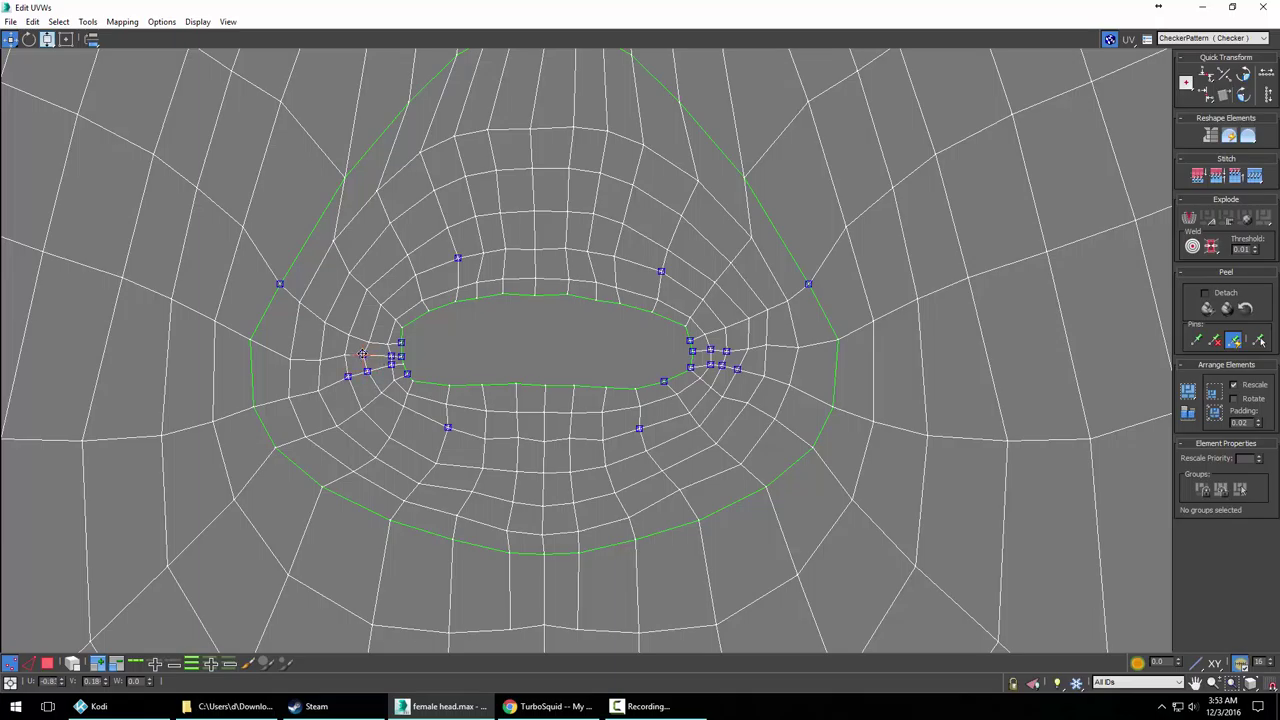
pyautogui.click(368, 338)
pyautogui.moveTo(391, 356); pyautogui.dragTo(383, 355)
pyautogui.moveTo(391, 364); pyautogui.dragTo(389, 370)
pyautogui.scroll(-3, 488, 393)
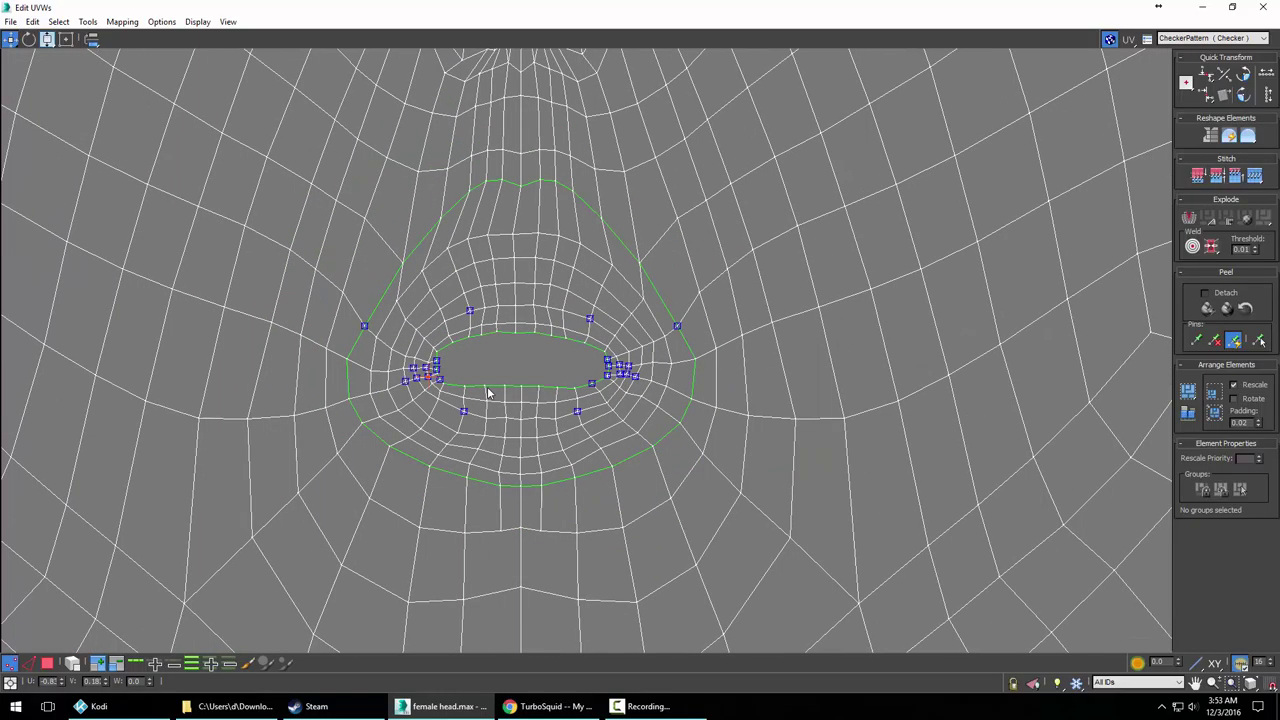
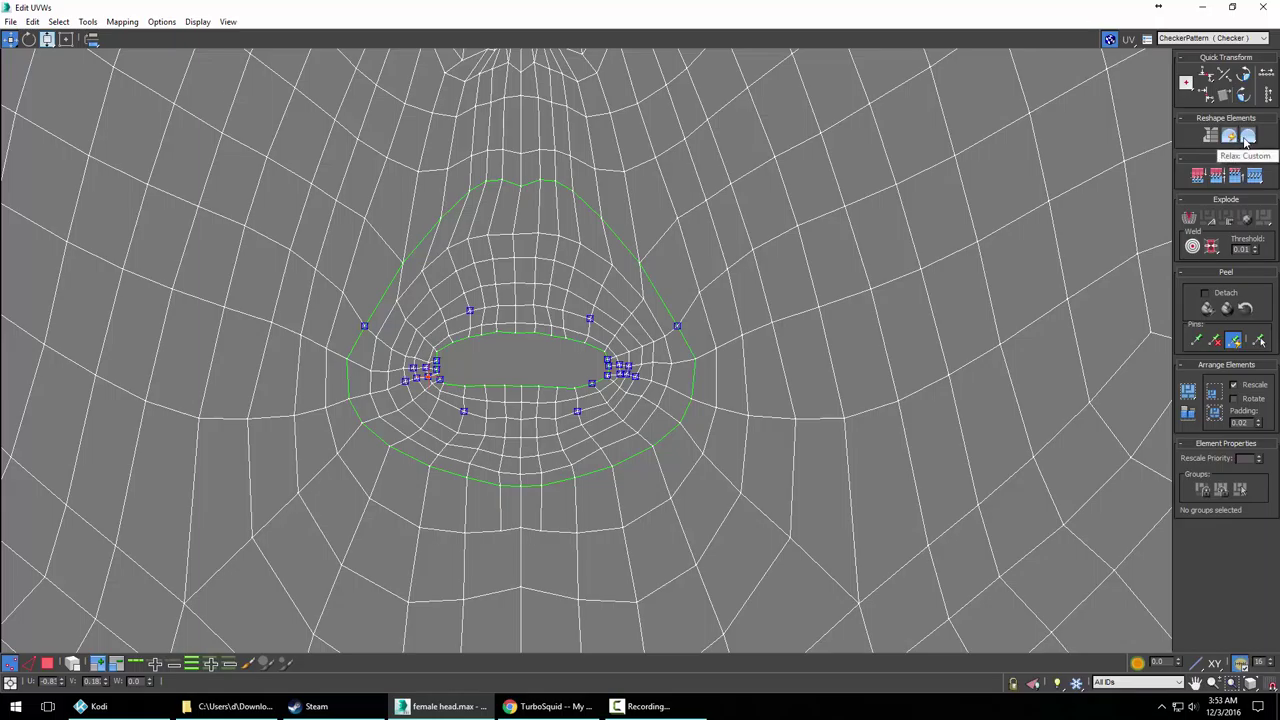
# Select the vertices surrounding the mouth opening at vertex level
pyautogui.rightClick(582, 328)
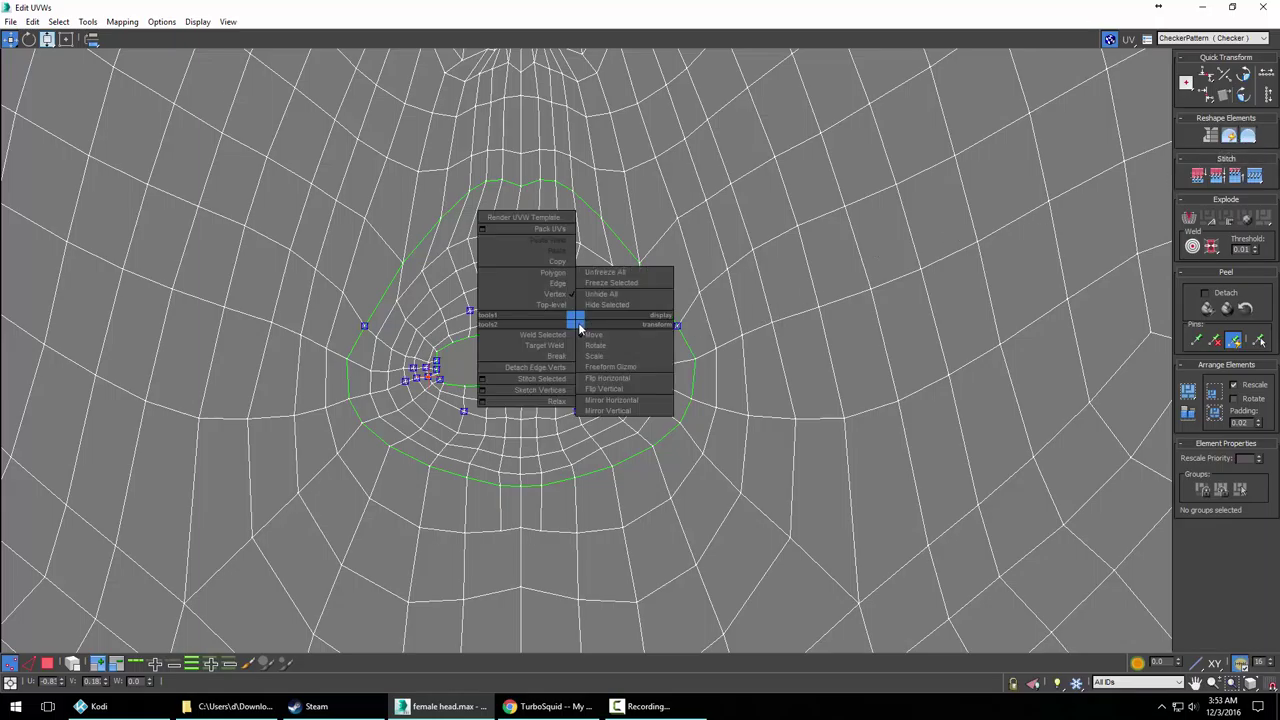
pyautogui.click(555, 294)
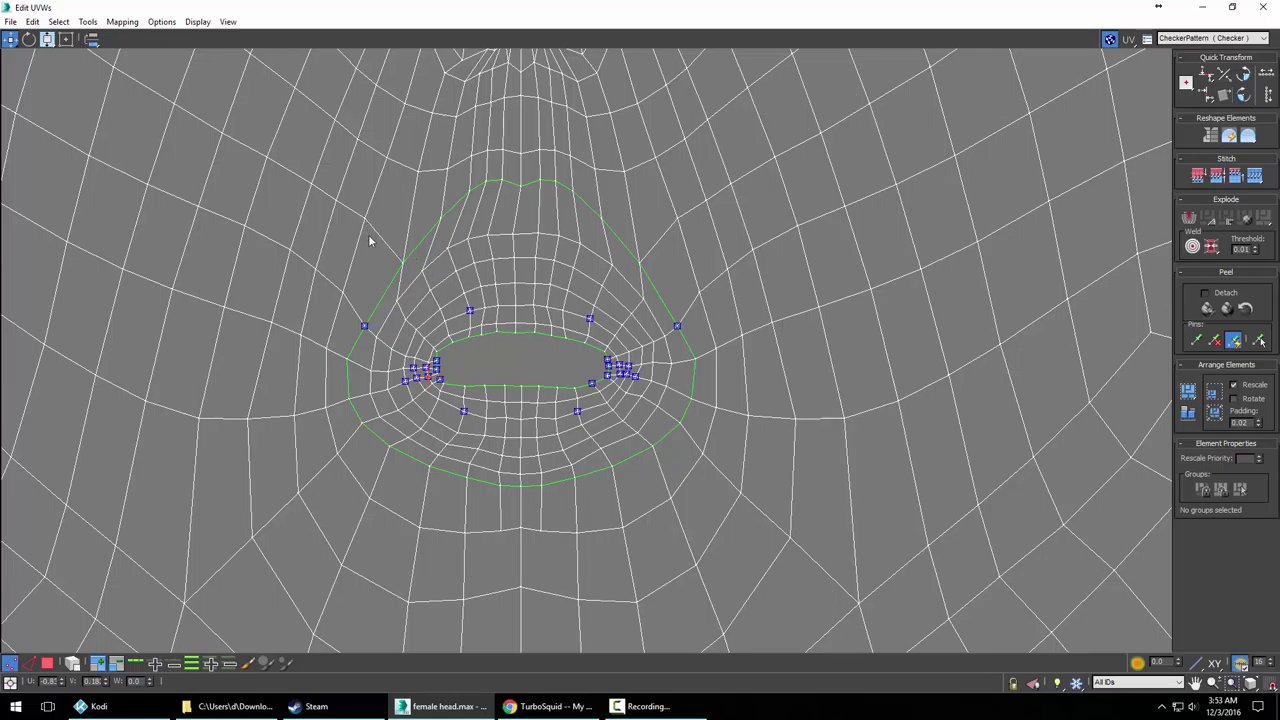
pyautogui.moveTo(698, 454); pyautogui.dragTo(711, 479)
# Try Relax By Edge Angles with 100 iterations on the selected mouth vertices, try the automatic relax as well, and undo both
pyautogui.moveTo(1248, 137); pyautogui.dragTo(1249, 156)
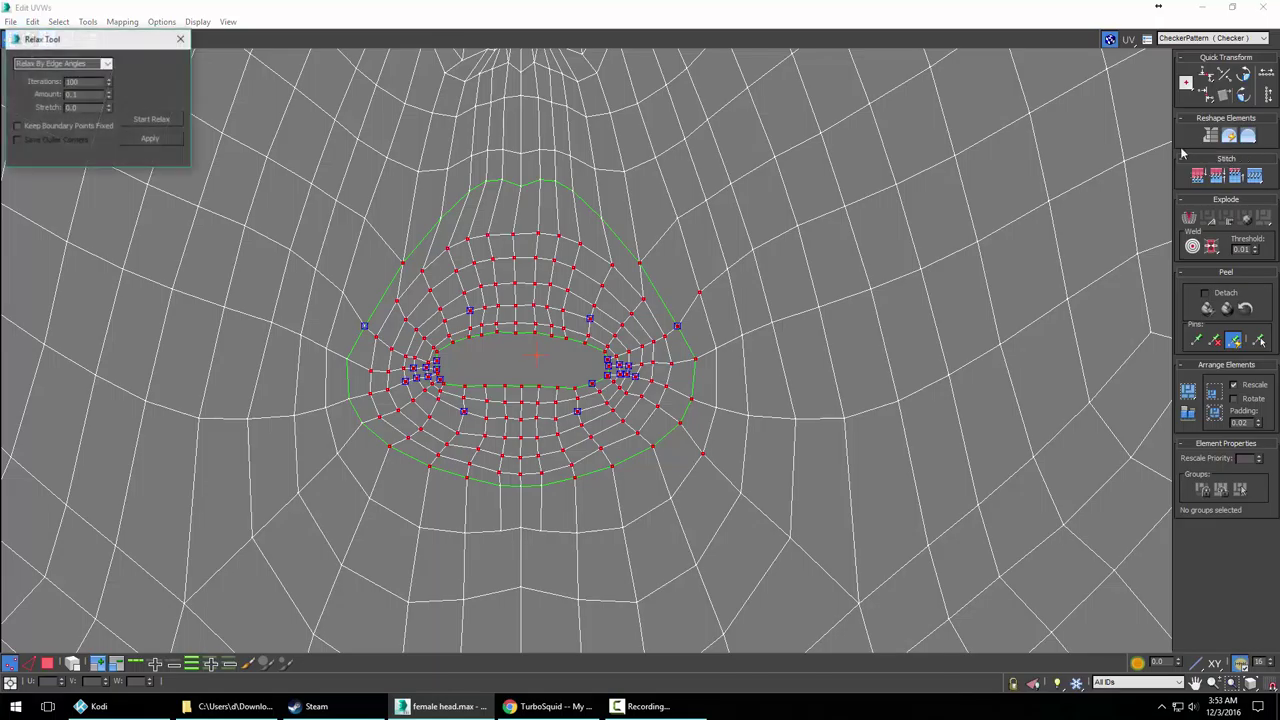
pyautogui.click(162, 120)
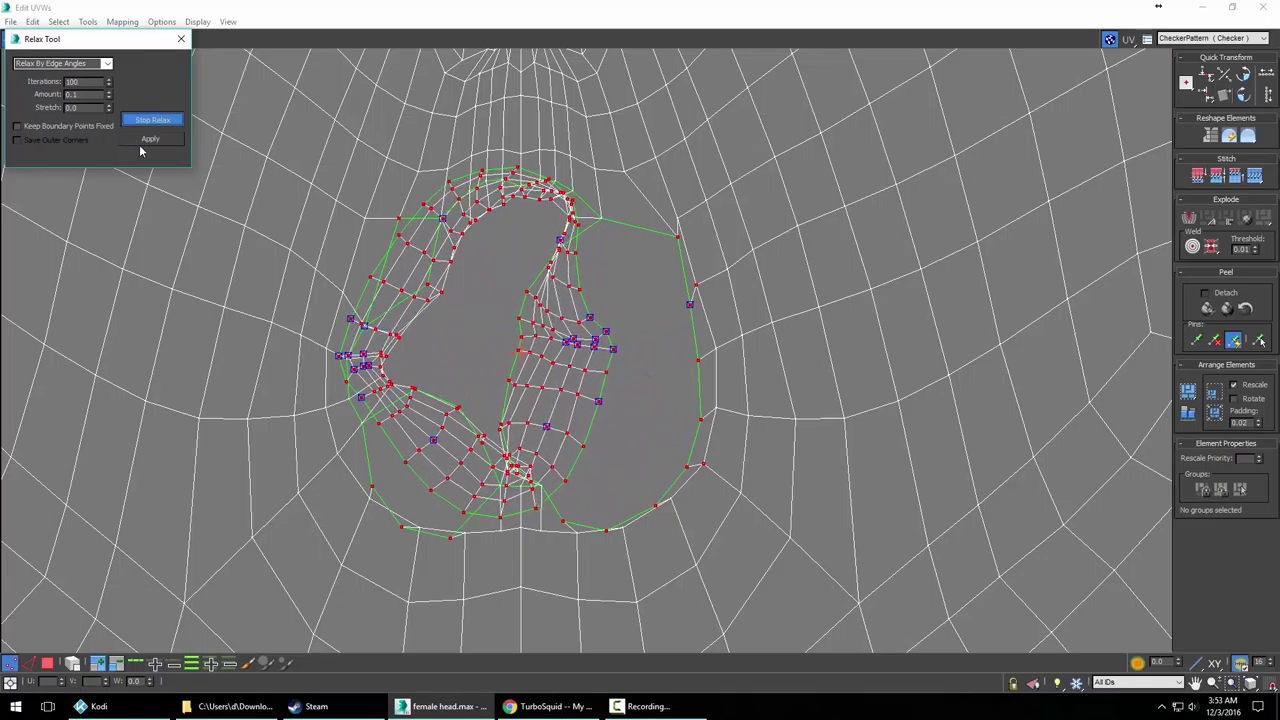
pyautogui.click(153, 120)
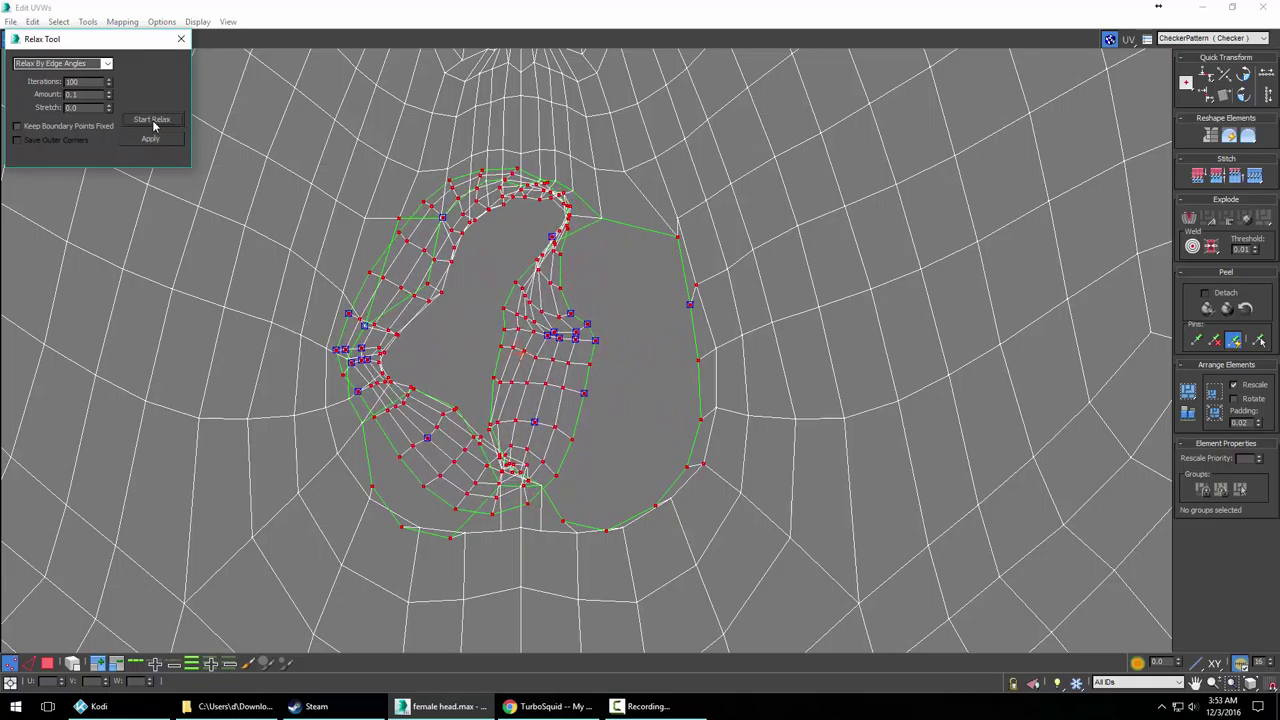
pyautogui.click(181, 39)
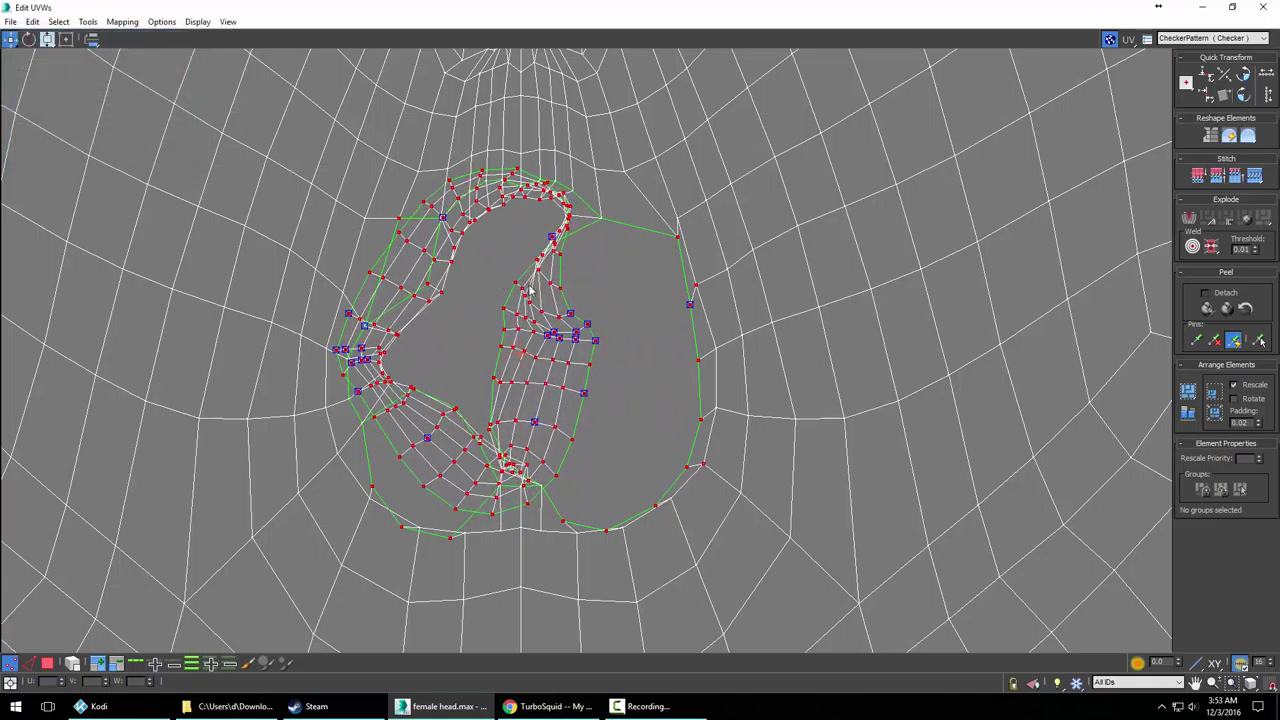
pyautogui.hotkey('ctrl', 'z')
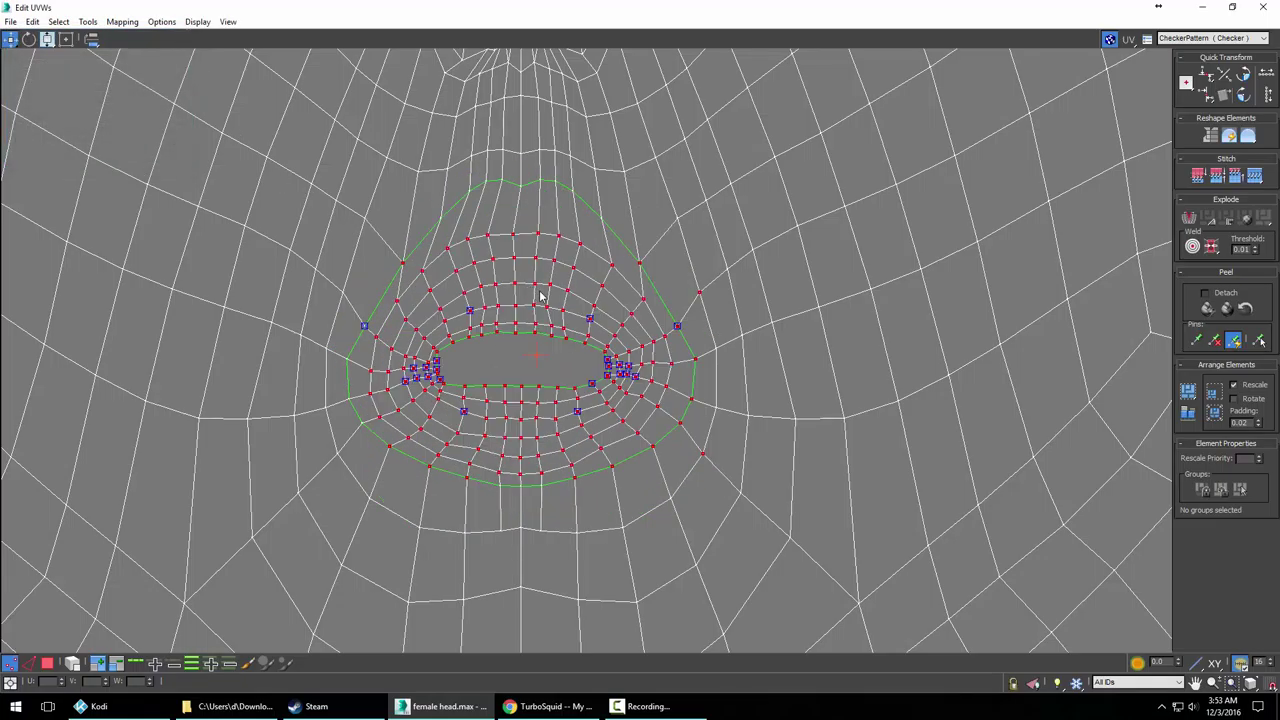
pyautogui.click(1228, 136)
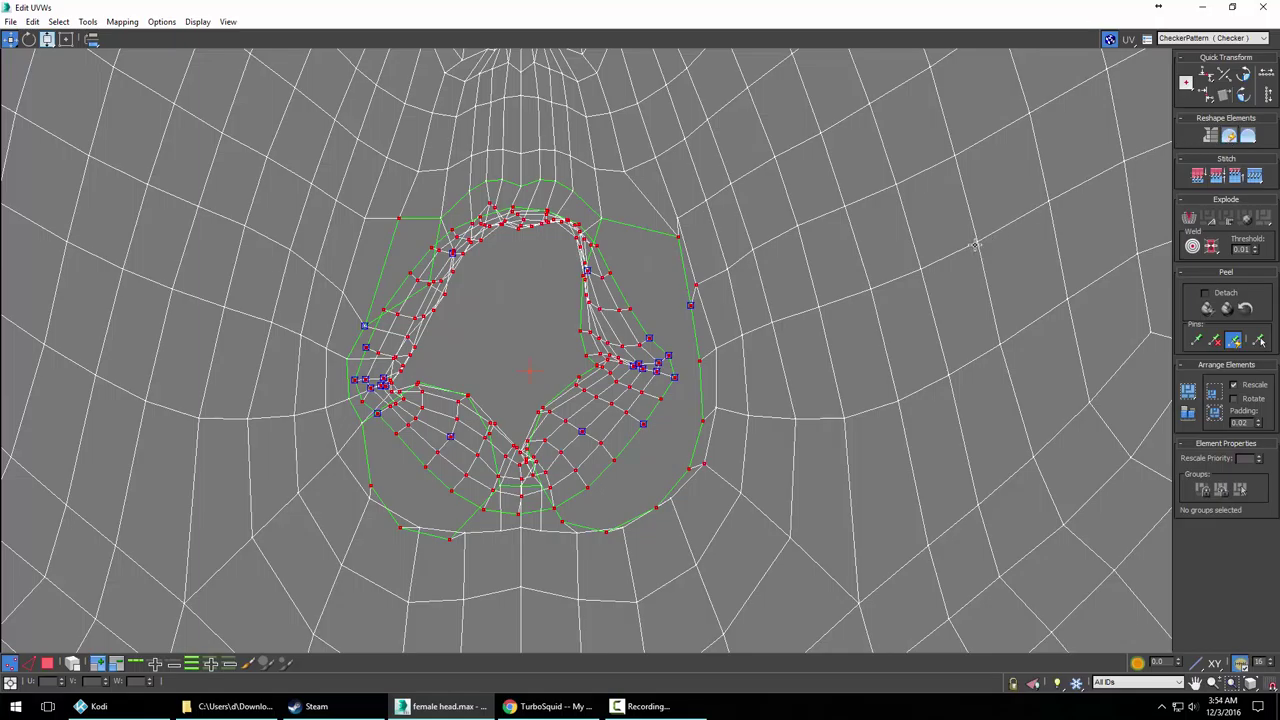
pyautogui.hotkey('ctrl', 'z')
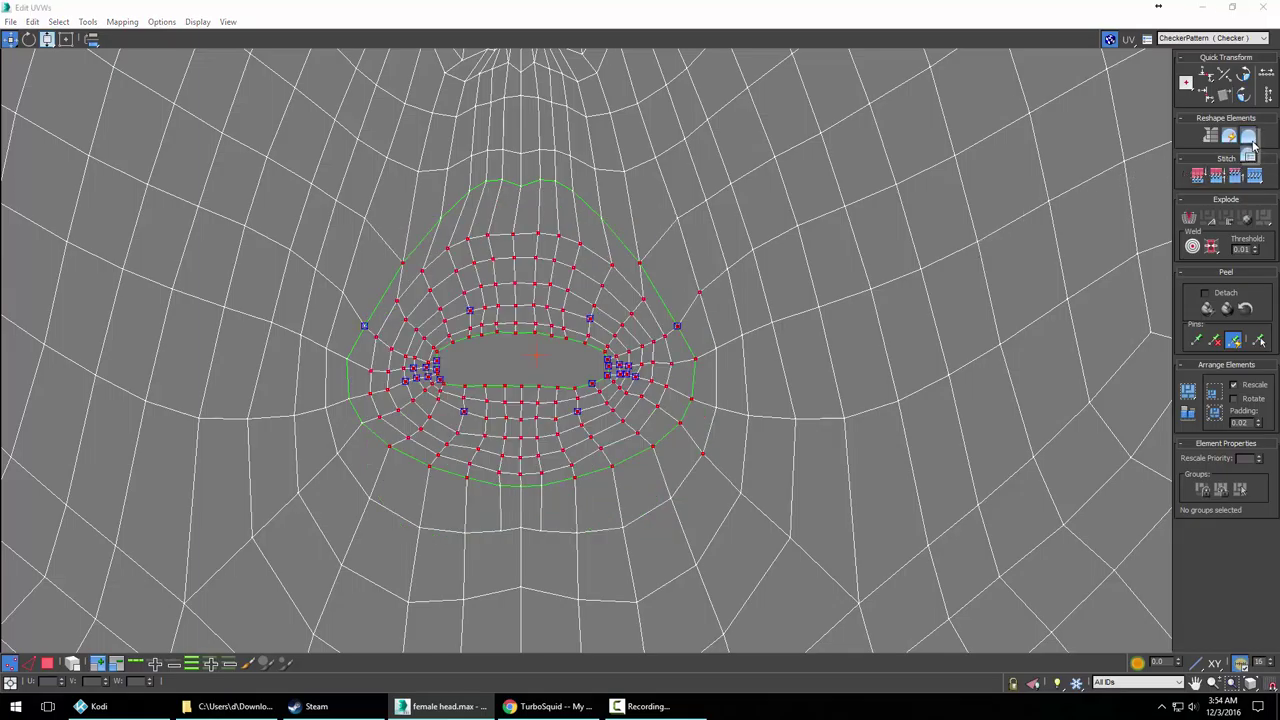
# Enable Keep Boundary Points Fixed in the Relax Tool and try relaxing the mouth vertices by edge angles with 100 iterations
pyautogui.click(1247, 136)
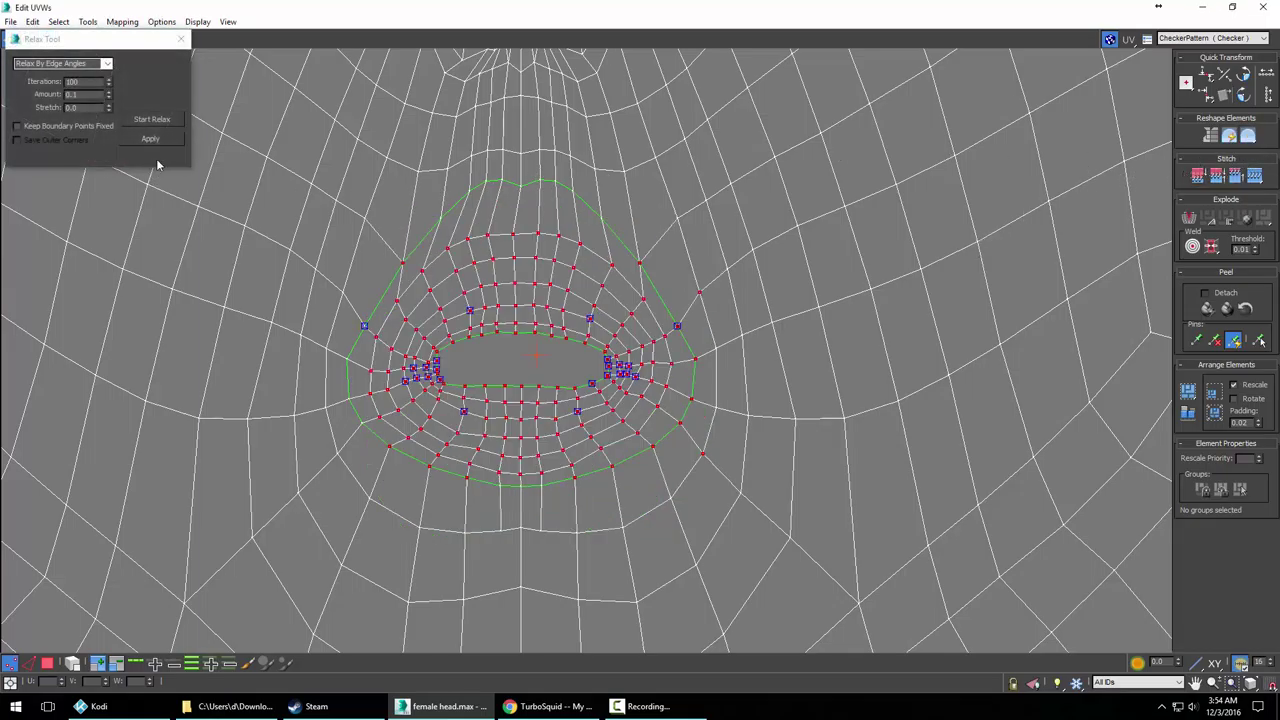
pyautogui.click(60, 129)
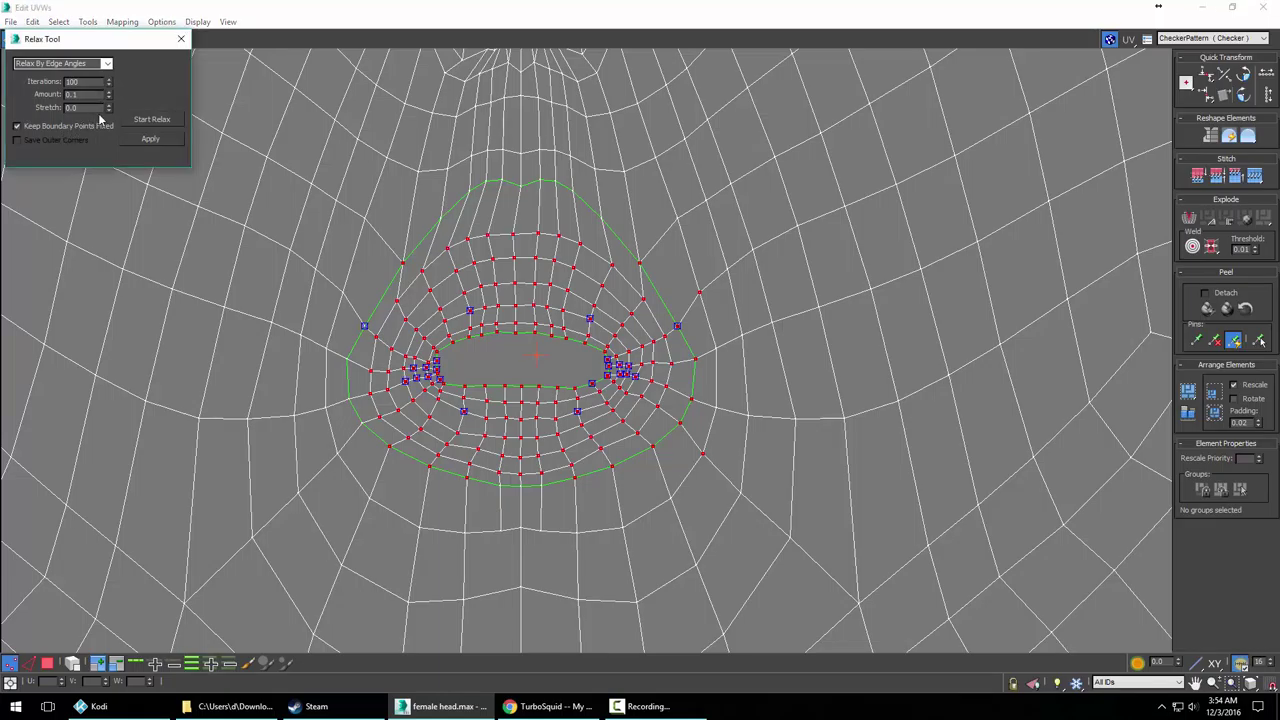
pyautogui.click(150, 119)
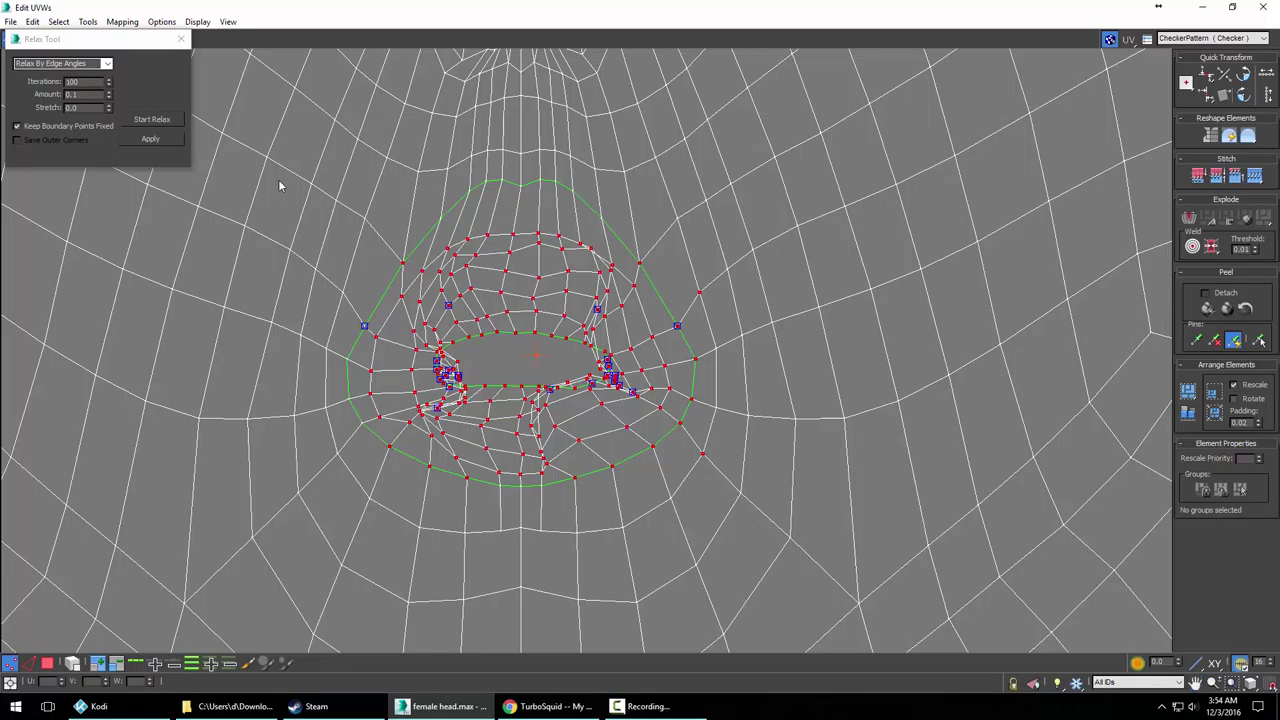
# Set the relax iterations to 12, try relaxing the mouth vertices by edge angles again, and undo the result
pyautogui.click(108, 82)
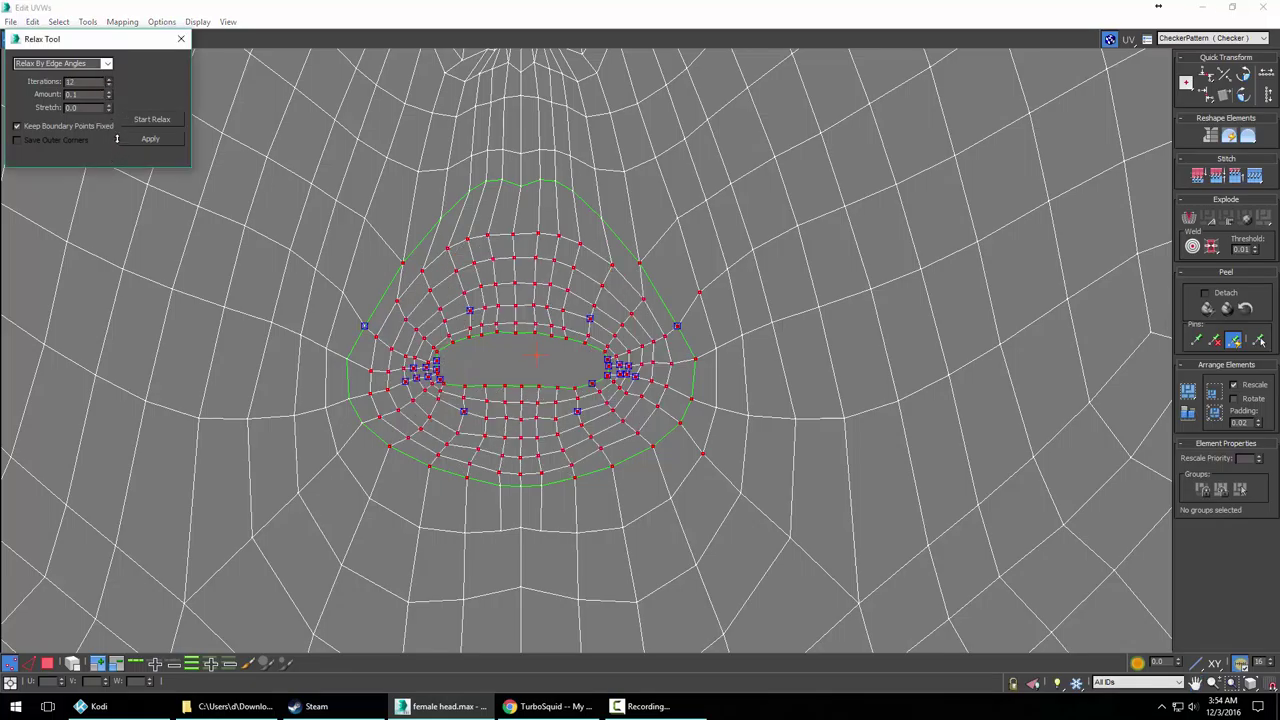
pyautogui.click(138, 121)
pyautogui.click(138, 121)
pyautogui.middleClick(219, 170)
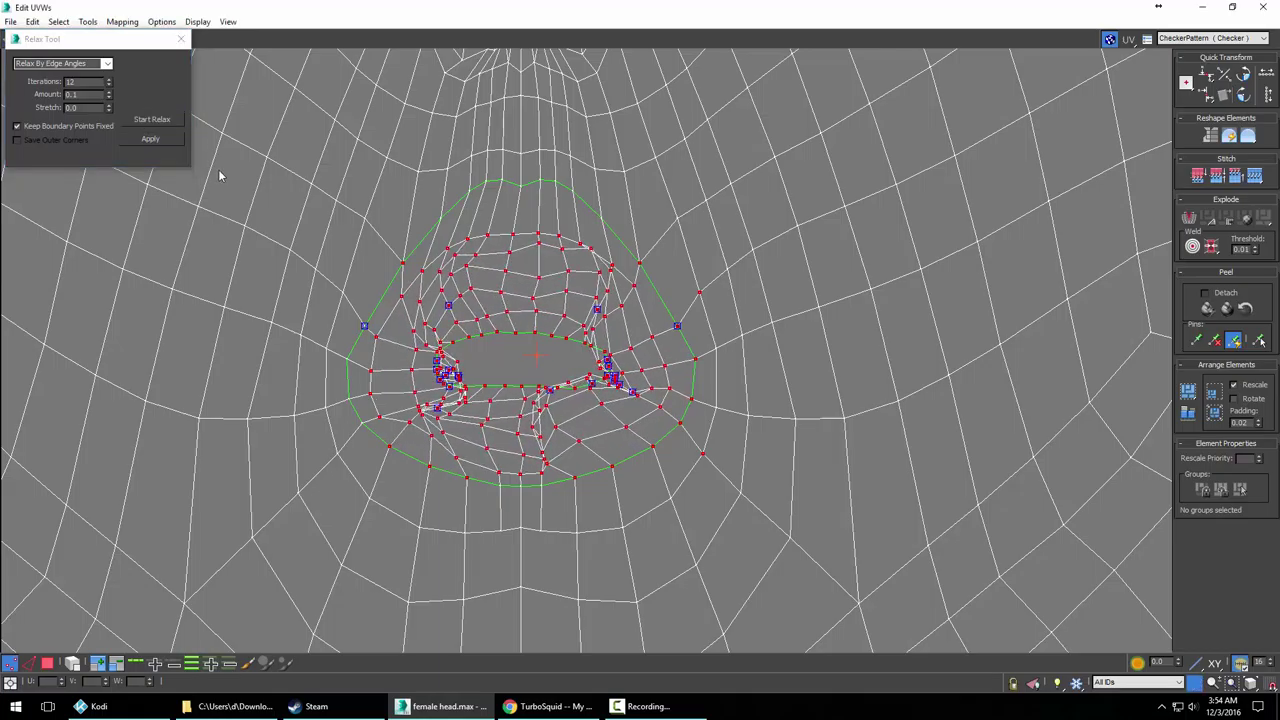
pyautogui.hotkey('ctrl', 'z')
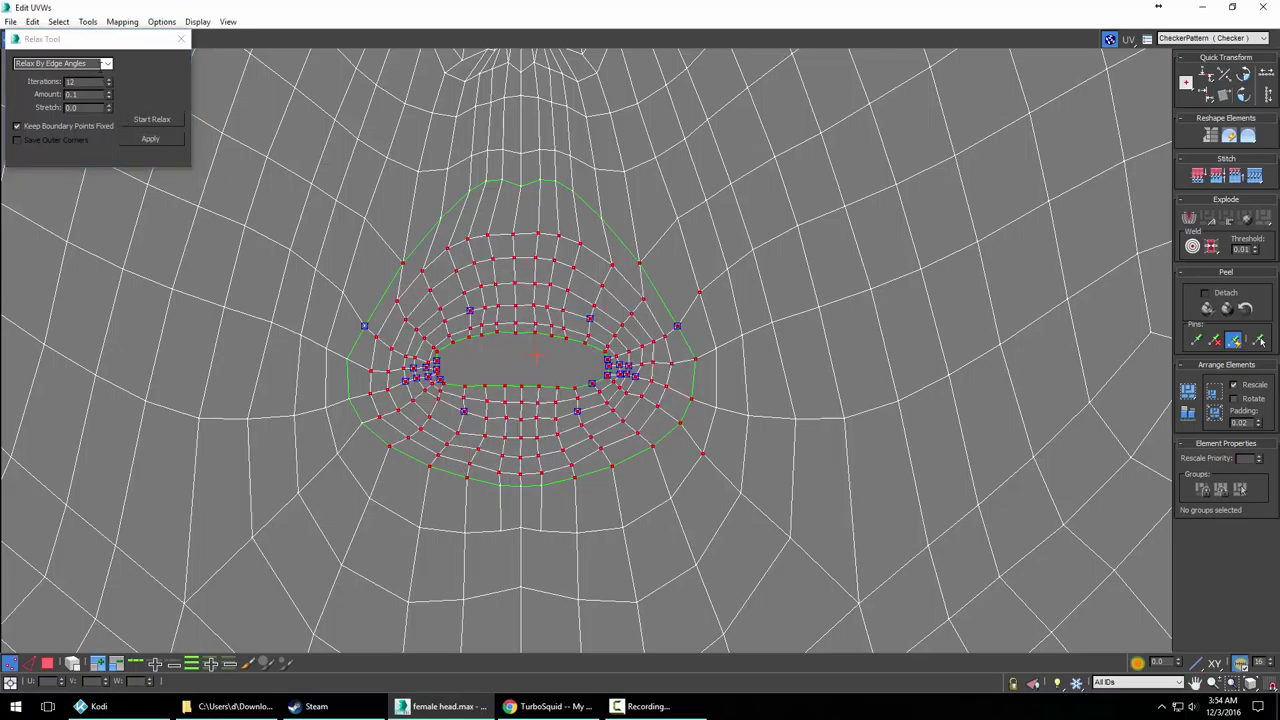
# Relax the selected mouth vertices with Relax By Centers, using 12 iterations, amount 0.1 and fixed boundary points
pyautogui.click(106, 63)
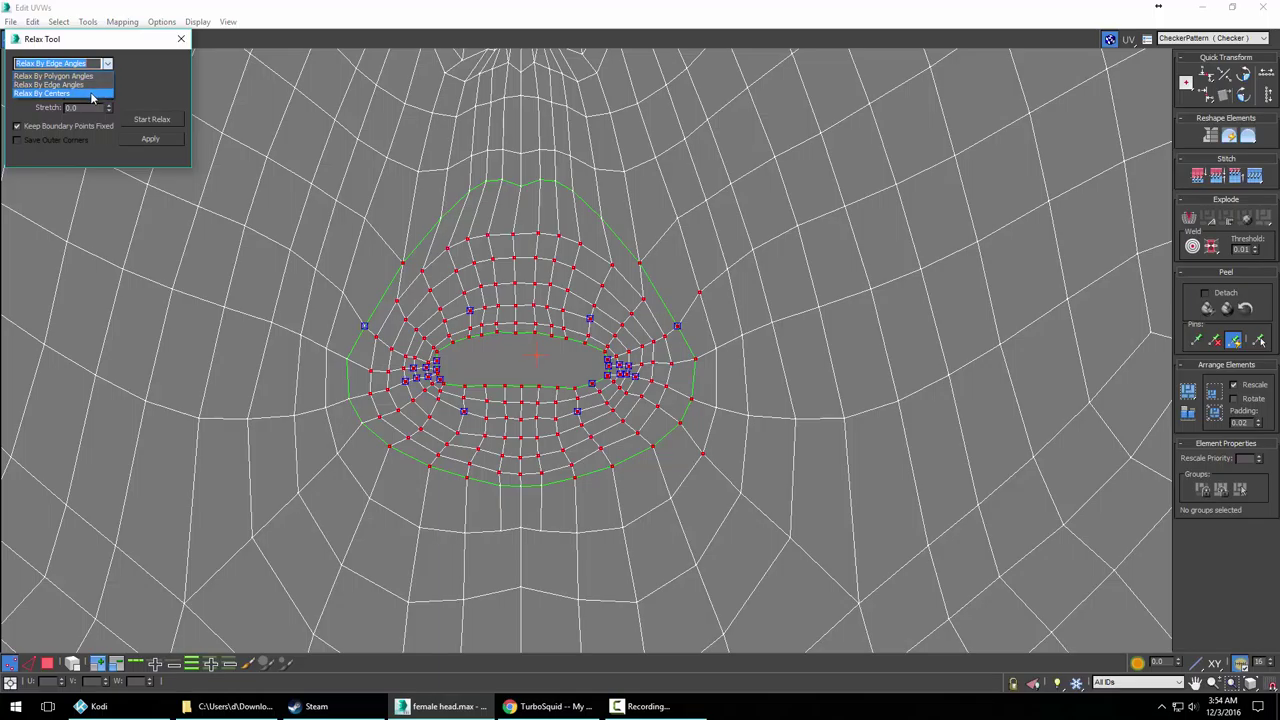
pyautogui.click(91, 93)
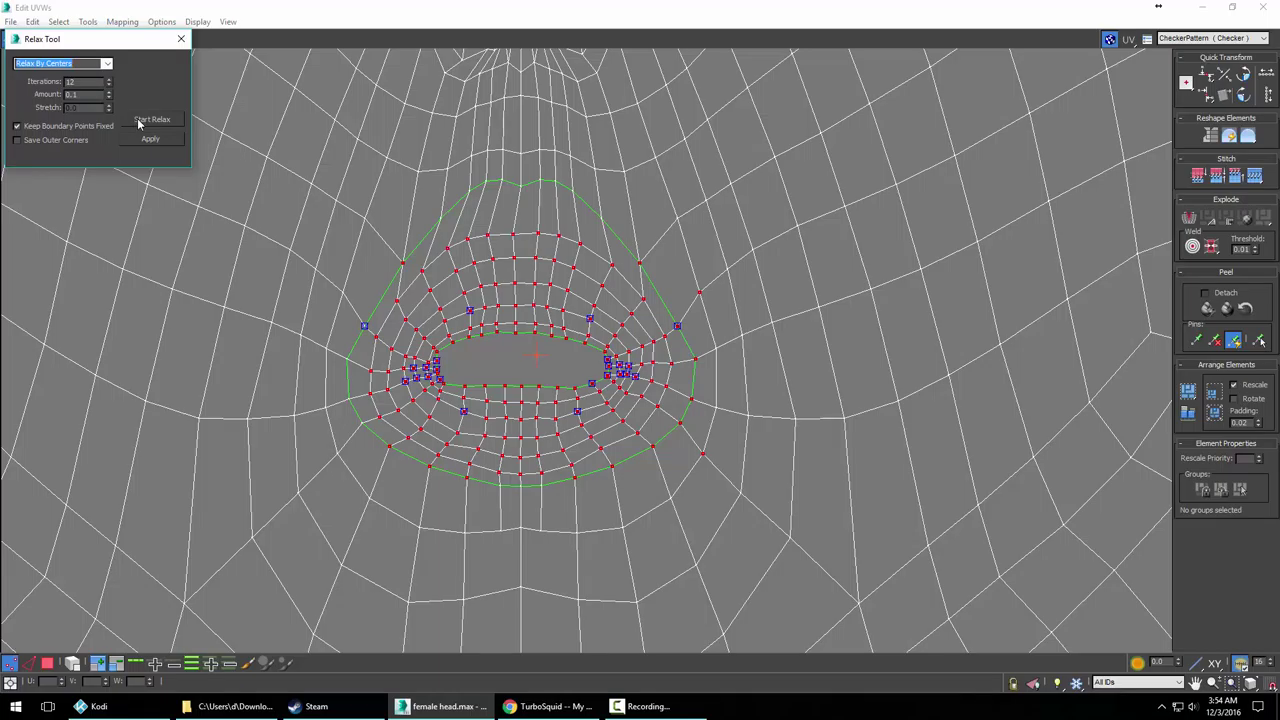
pyautogui.click(151, 119)
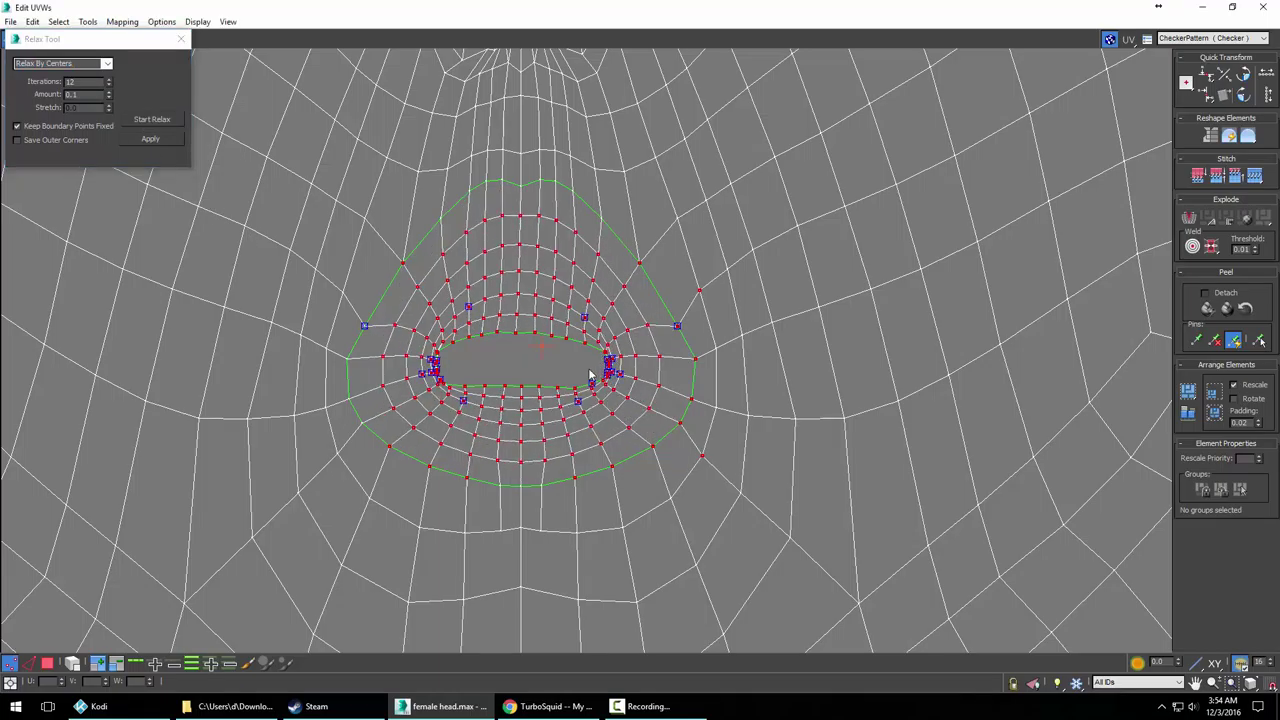
# Examine the relaxed mouth corners and how the mouth area sits within the surrounding face UVs
pyautogui.scroll(6, 590, 375)
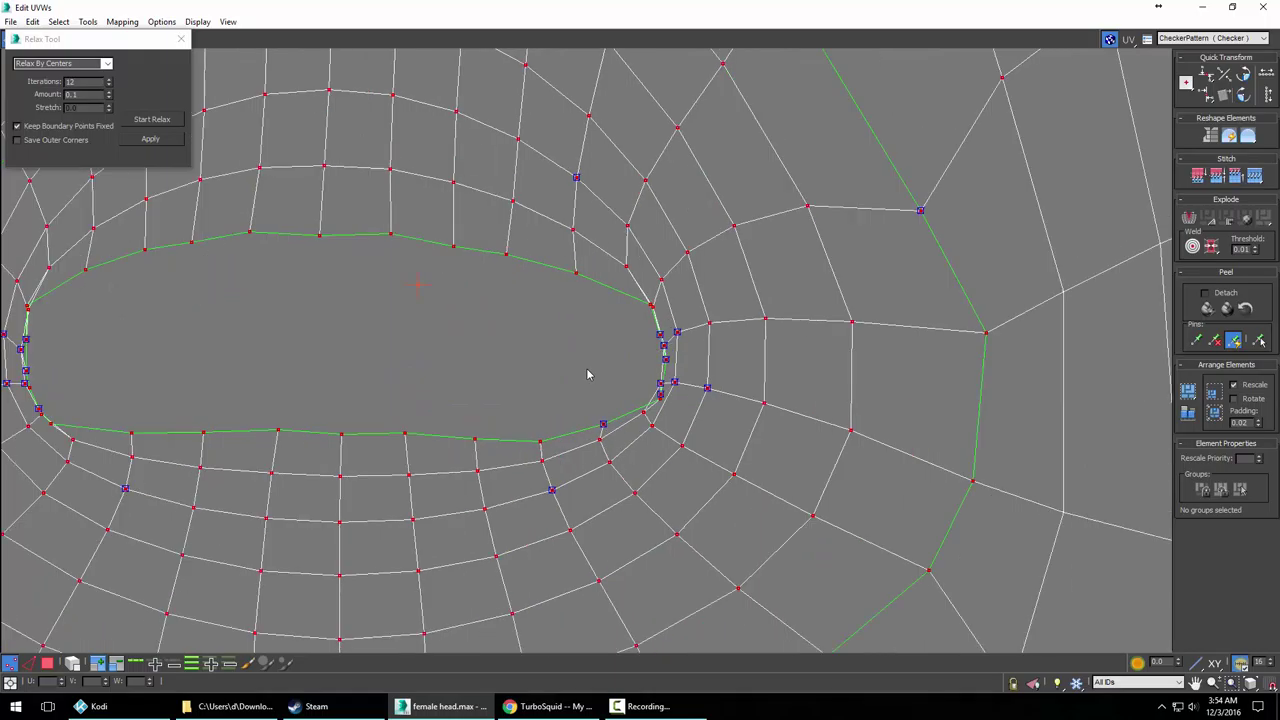
pyautogui.scroll(-2, 587, 374)
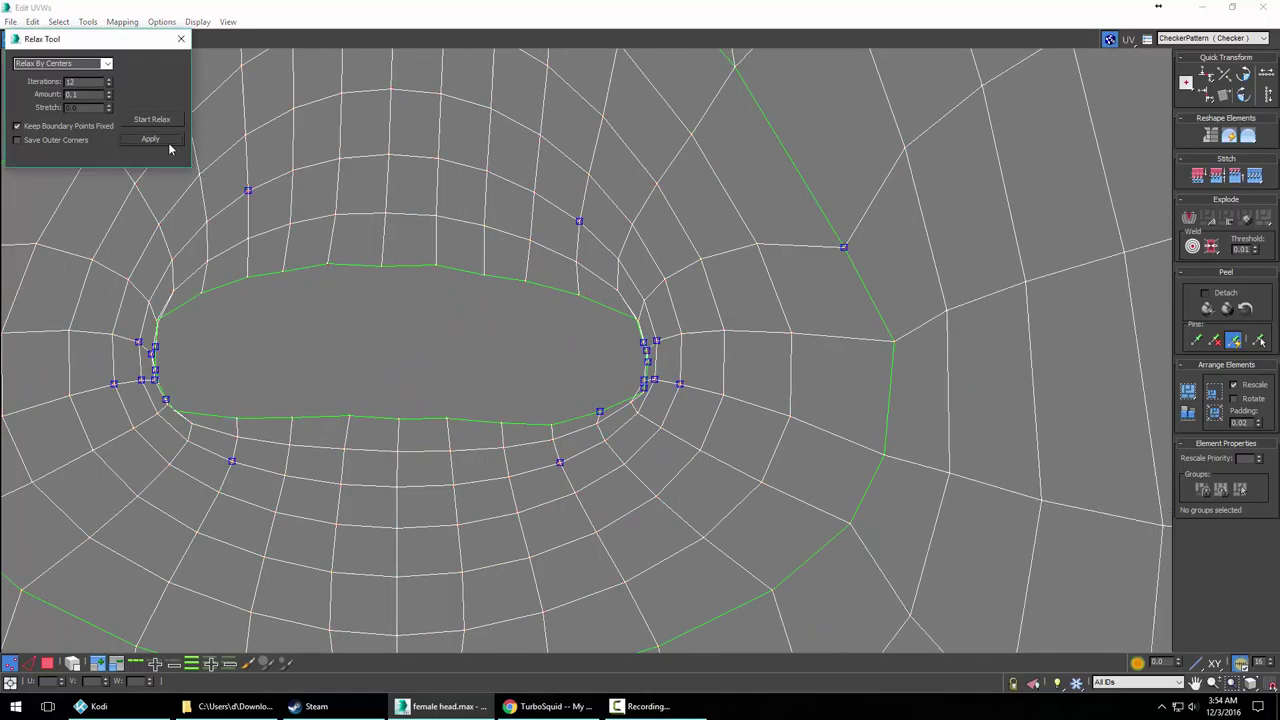
pyautogui.scroll(-8, 505, 353)
pyautogui.scroll(-3, 522, 357)
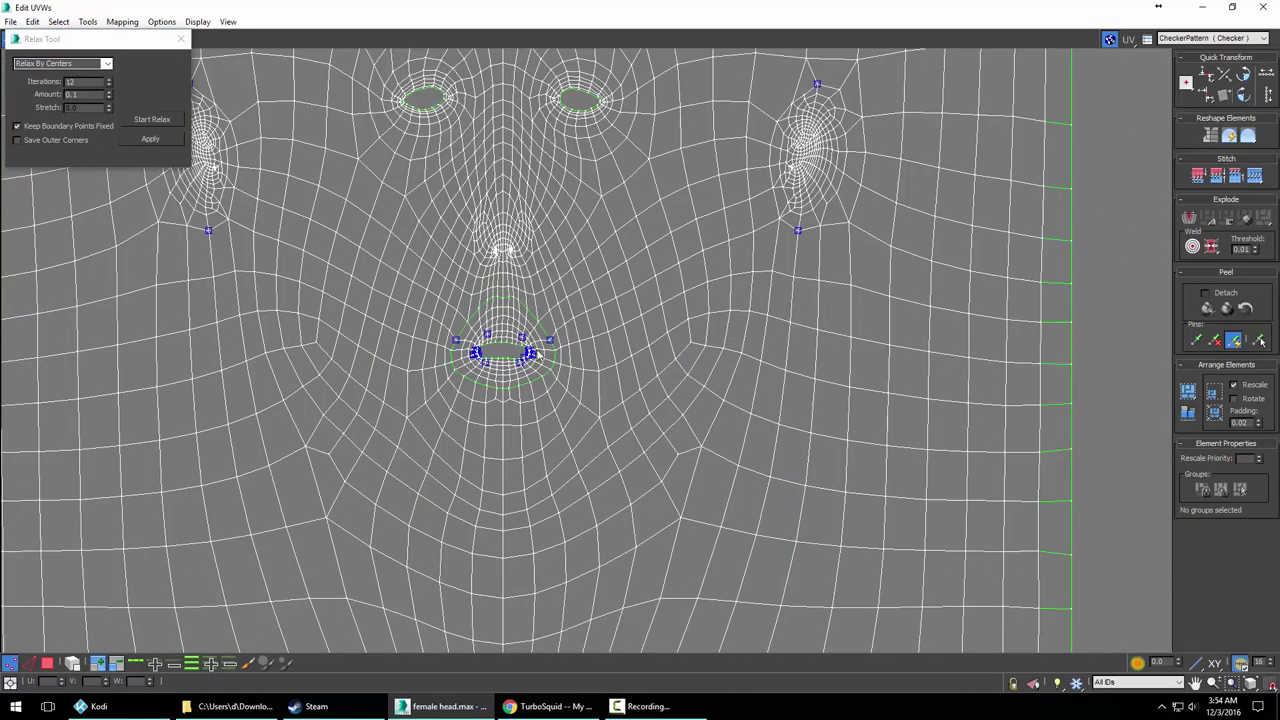
pyautogui.scroll(5, 794, 331)
pyautogui.scroll(2, 728, 358)
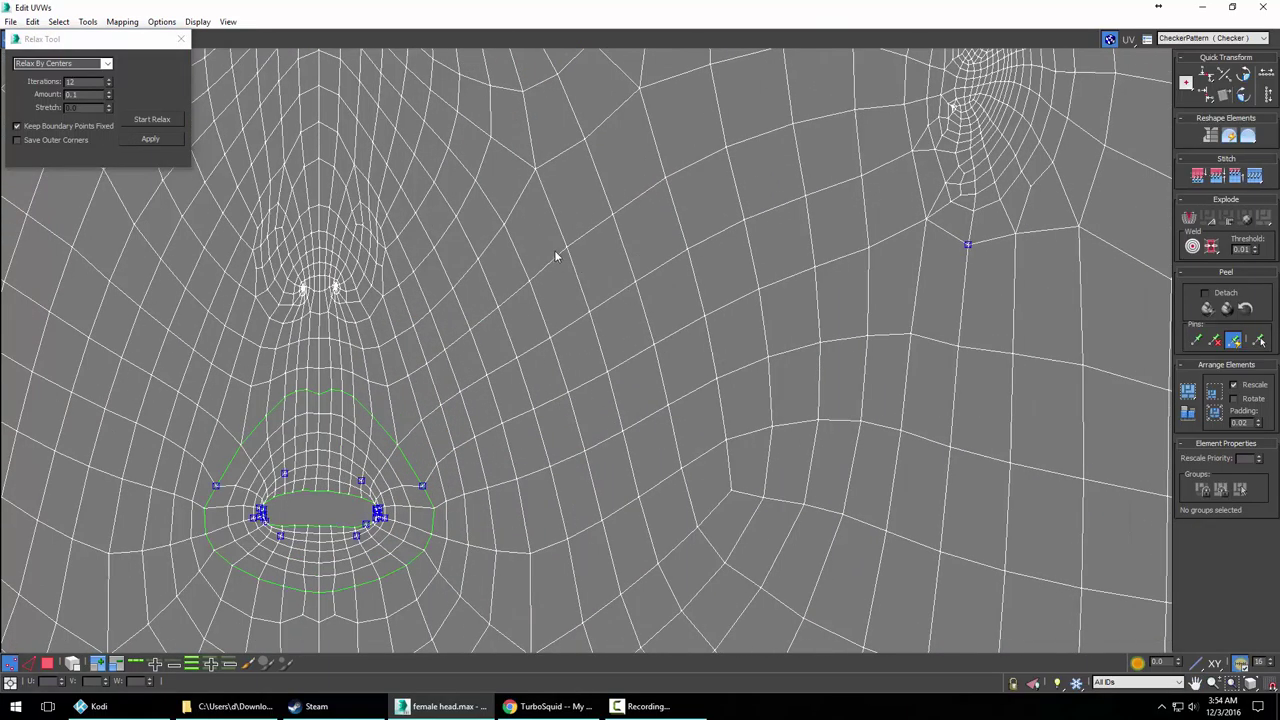
pyautogui.moveTo(557, 257); pyautogui.dragTo(713, 232, button='middle')
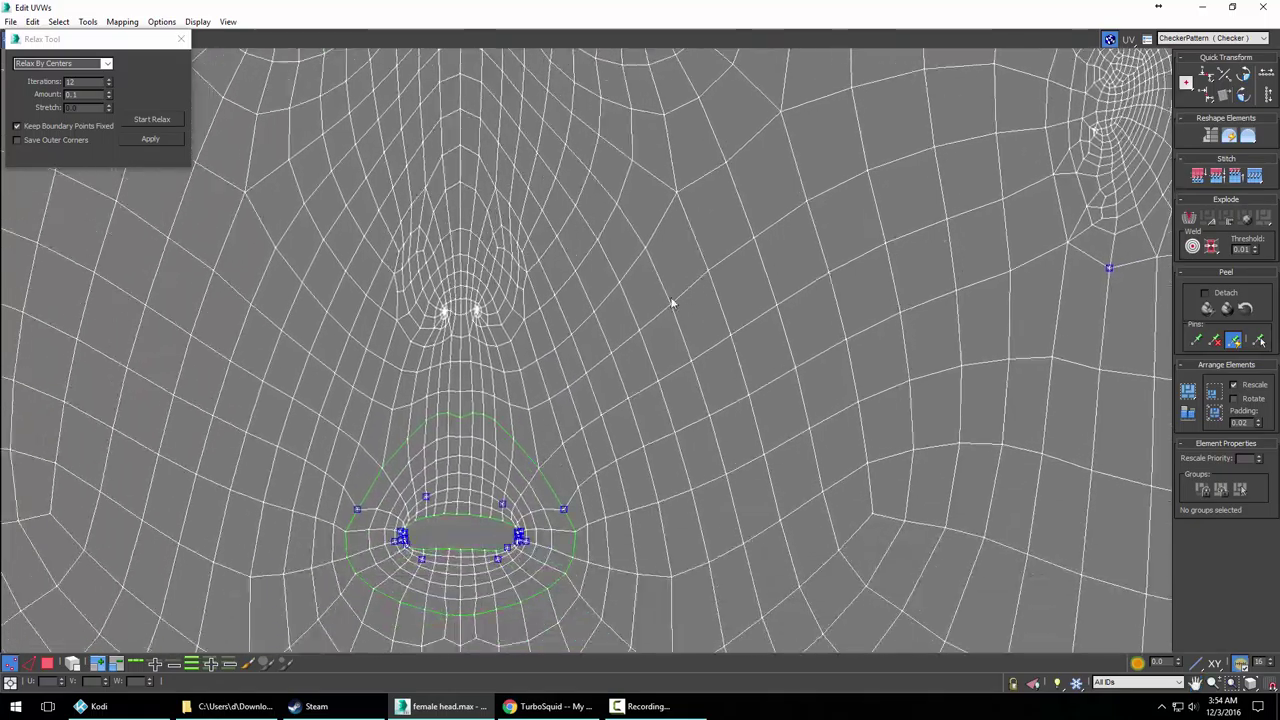
# Unpin the stray vertex above the right half of the upper lip and select its pinned counterpart above the left half
pyautogui.moveTo(579, 312); pyautogui.dragTo(650, 222, button='middle')
pyautogui.scroll(3, 628, 314)
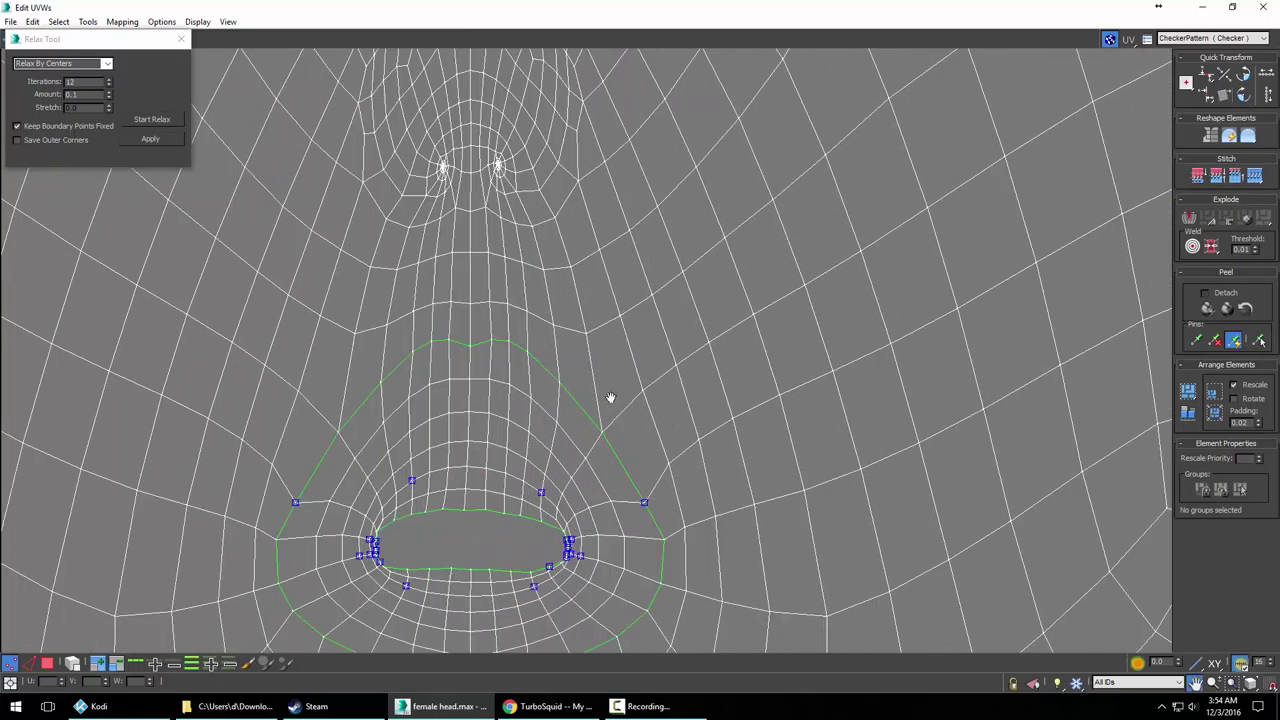
pyautogui.moveTo(609, 397); pyautogui.dragTo(630, 343, button='middle')
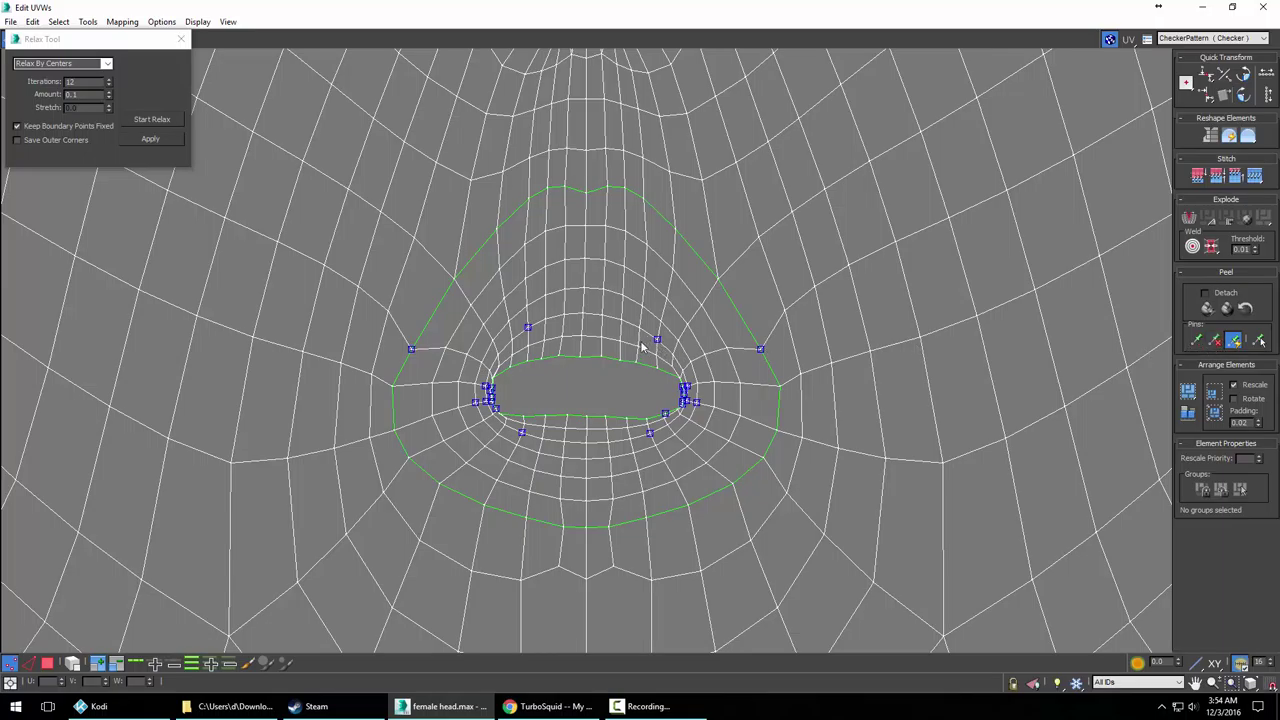
pyautogui.click(657, 340)
pyautogui.click(1259, 341)
pyautogui.click(1257, 344)
pyautogui.click(1239, 343)
pyautogui.rightClick(528, 325)
pyautogui.click(512, 289)
pyautogui.scroll(3, 540, 316)
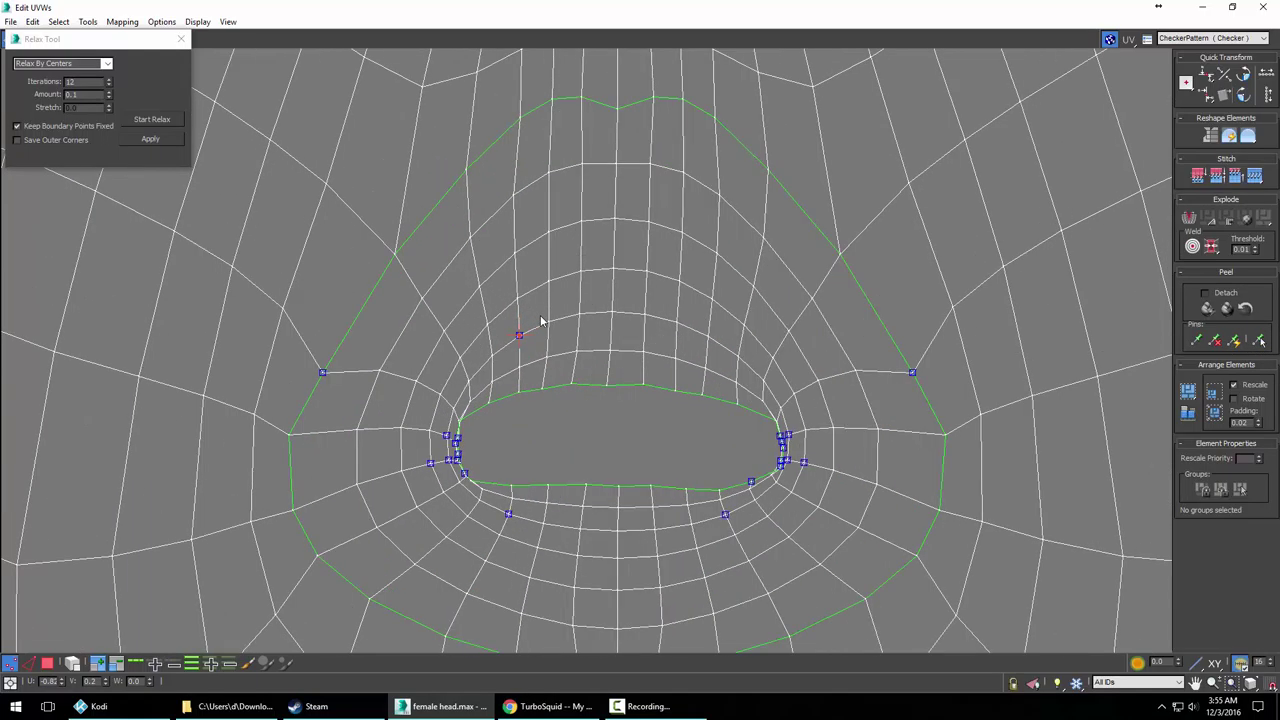
pyautogui.scroll(2, 540, 318)
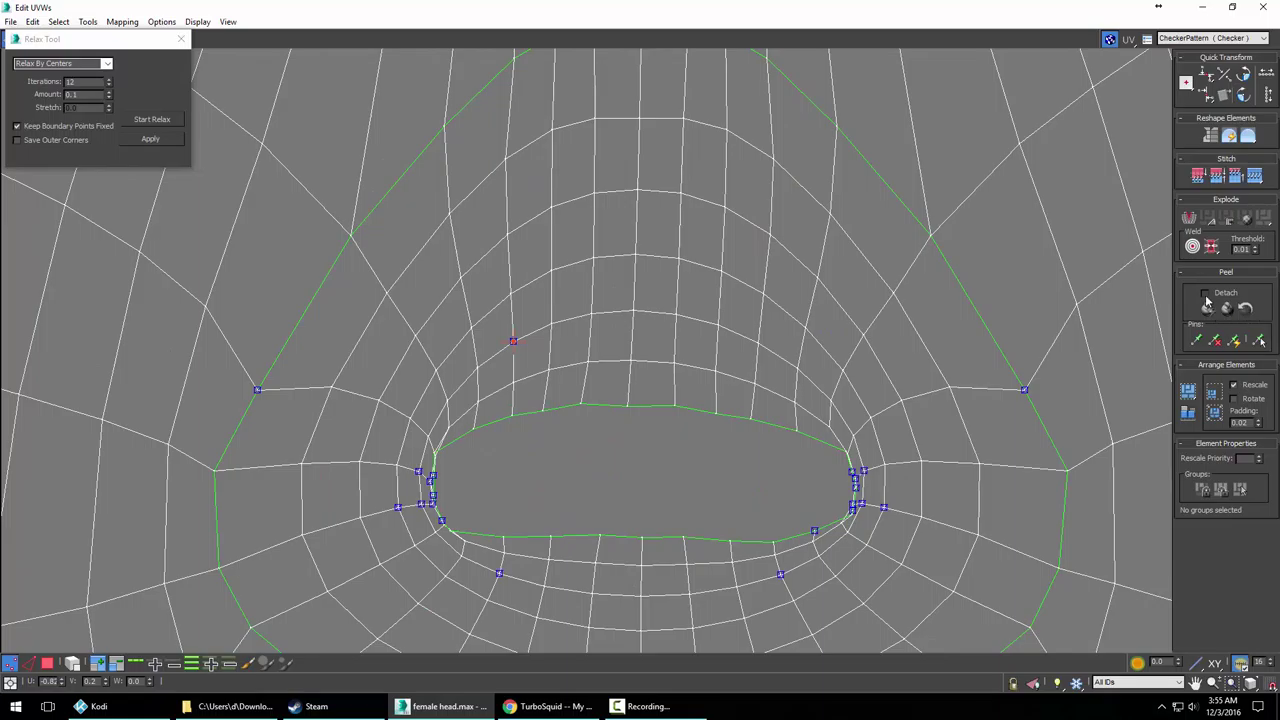
# Examine the ear, eye and mouth areas of the unwrapped face and the island's placement beside the checker tile
pyautogui.scroll(-15, 830, 296)
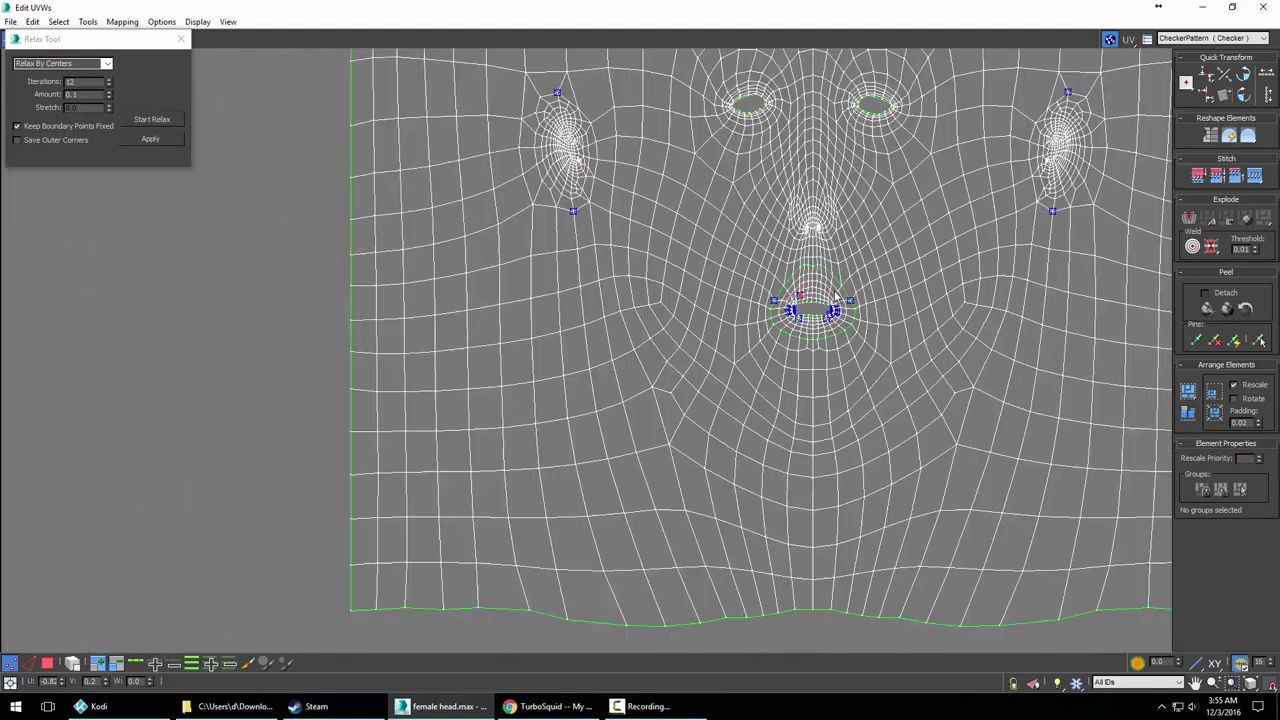
pyautogui.scroll(5, 835, 290)
pyautogui.moveTo(646, 162); pyautogui.dragTo(723, 353, button='middle')
pyautogui.scroll(3, 721, 350)
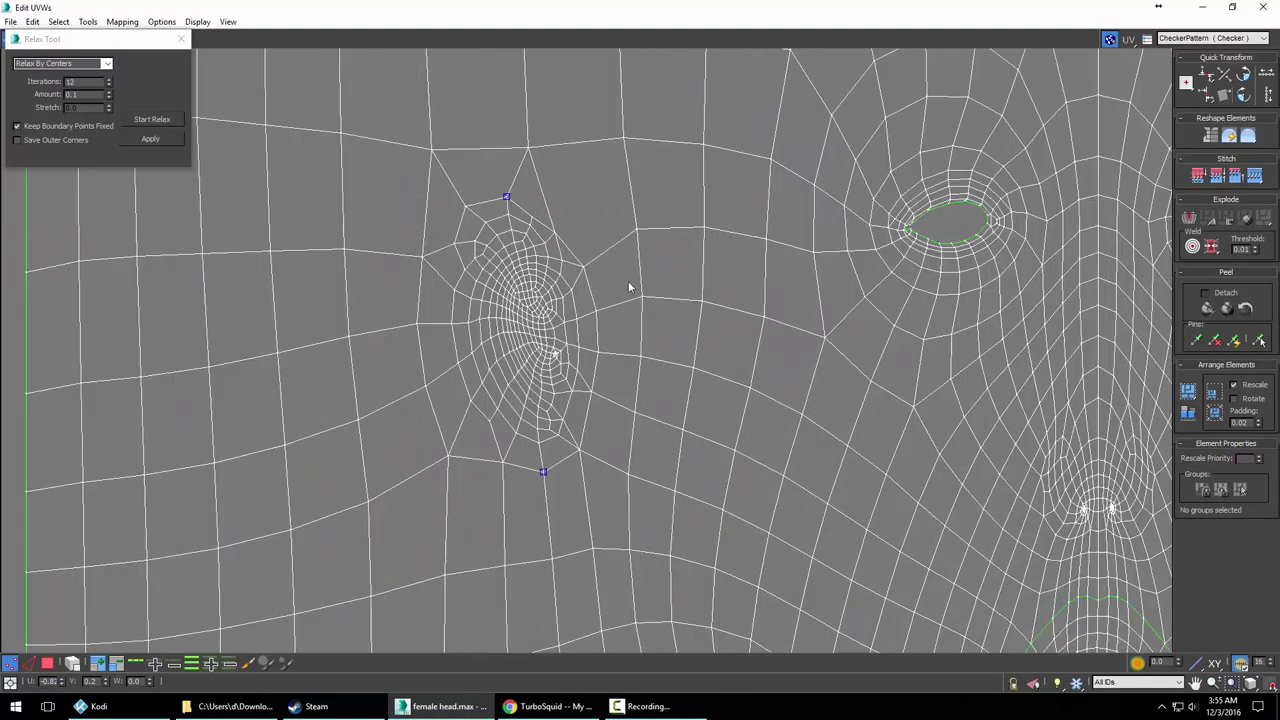
pyautogui.scroll(3, 624, 280)
pyautogui.scroll(-4, 624, 278)
pyautogui.scroll(-3, 747, 283)
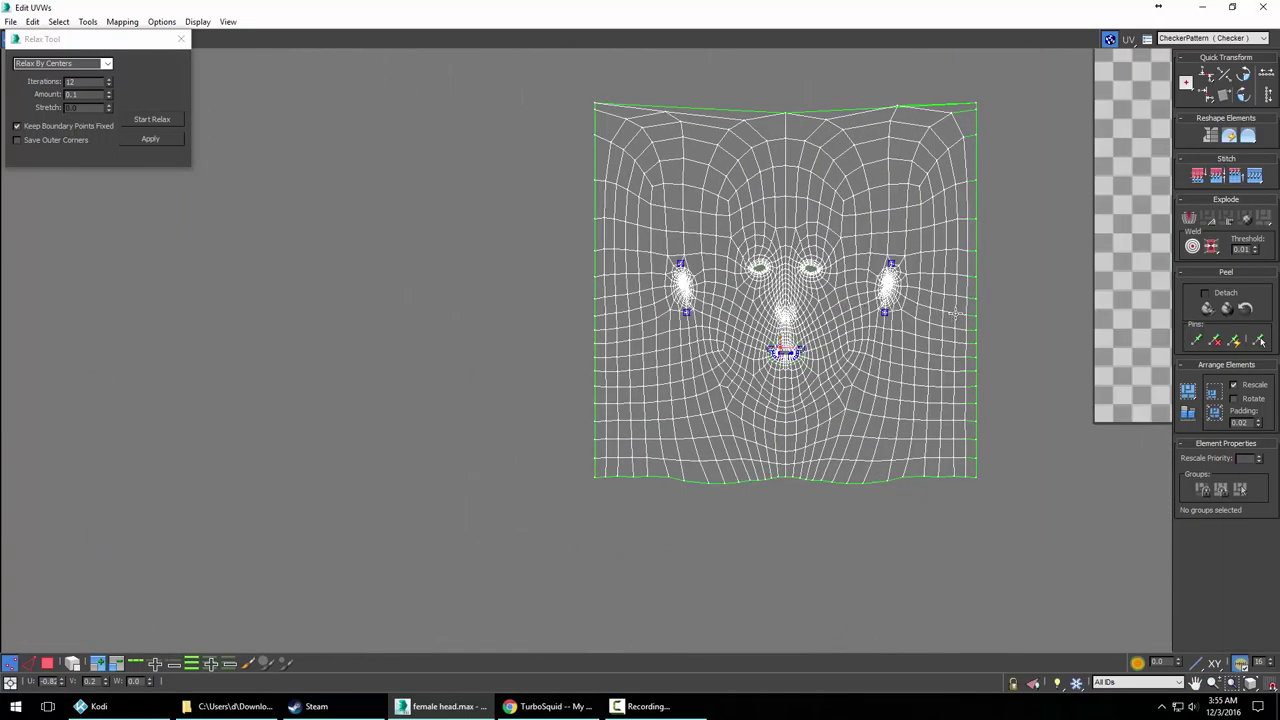
pyautogui.moveTo(950, 308); pyautogui.dragTo(696, 376, button='middle')
pyautogui.scroll(-3, 695, 375)
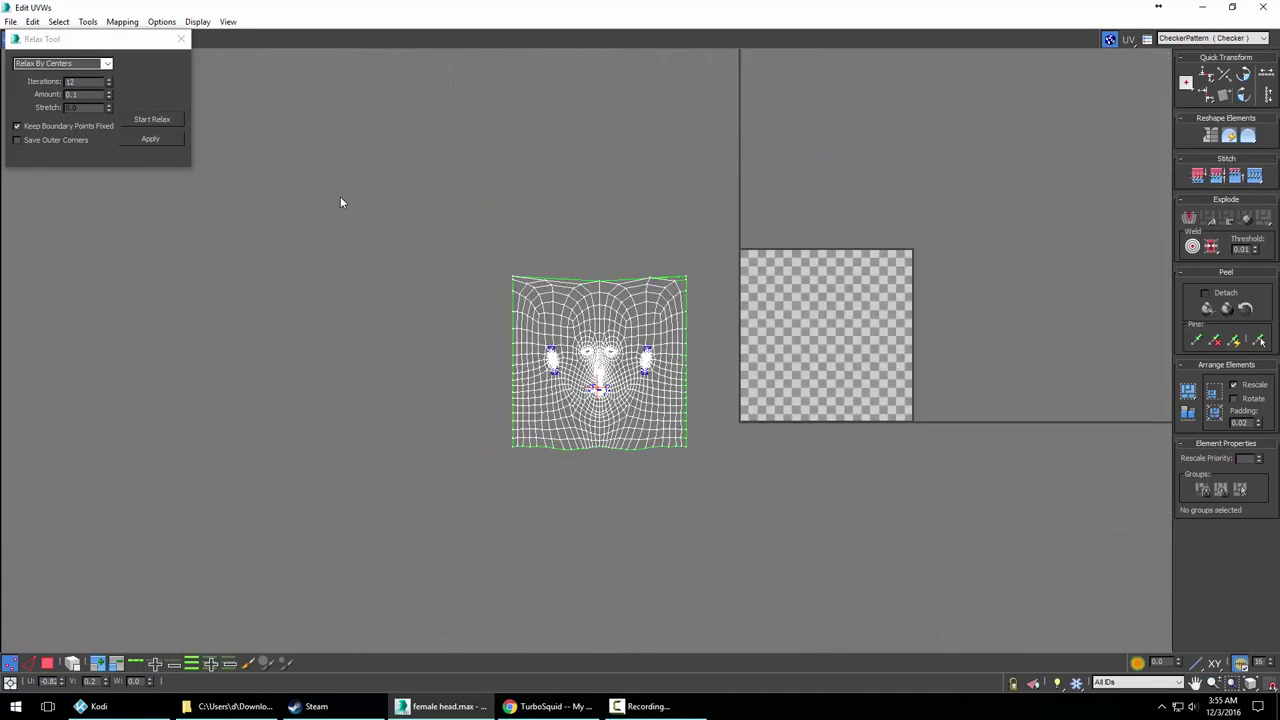
# Close the Relax Tool and move the whole head UV island onto the checker tile
pyautogui.click(181, 39)
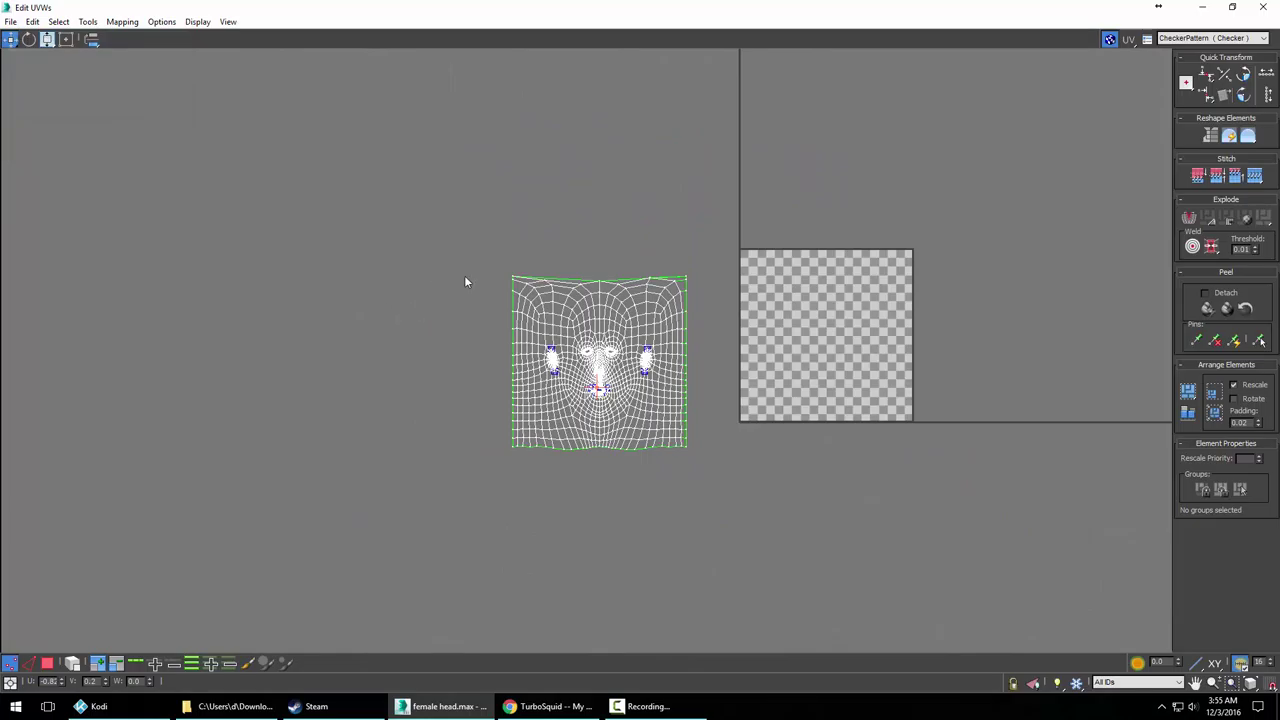
pyautogui.hotkey('ctrl', 'a')
pyautogui.moveTo(609, 349); pyautogui.dragTo(834, 321)
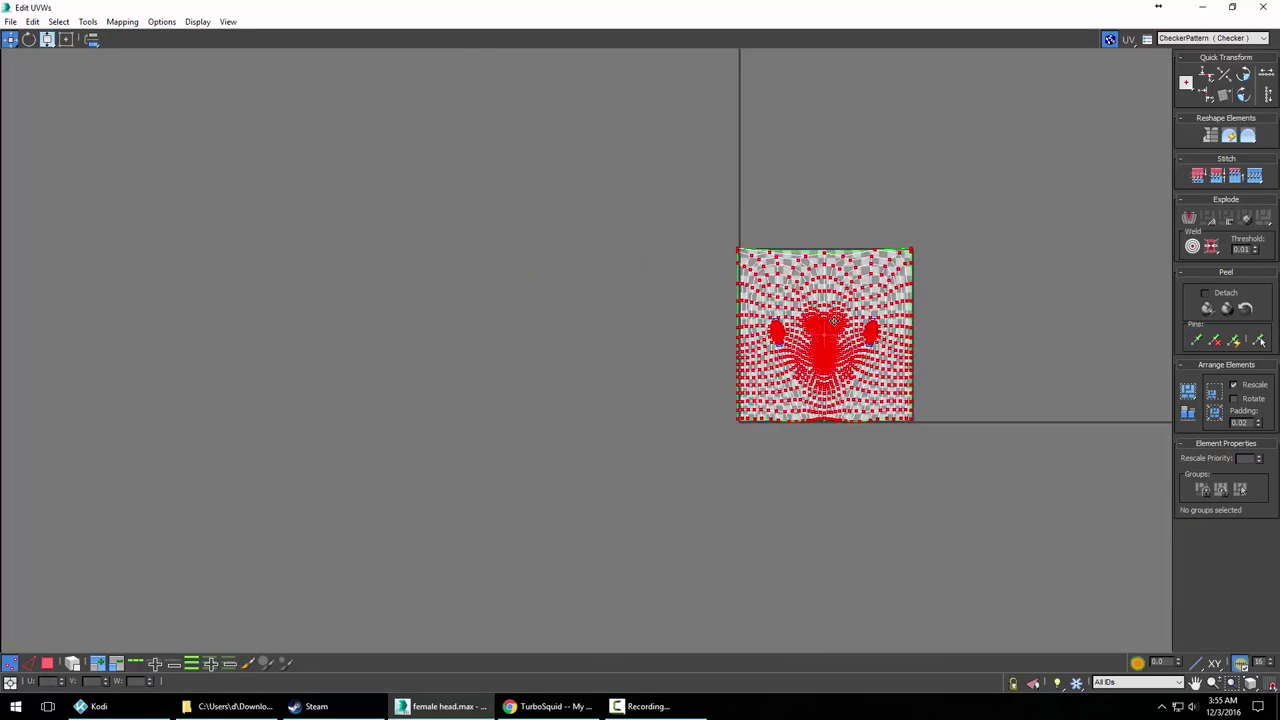
# Scale the head UV island down slightly to leave a small margin inside the tile, and deselect it
pyautogui.press('r')
pyautogui.moveTo(53, 41); pyautogui.dragTo(54, 59)
pyautogui.moveTo(842, 302); pyautogui.dragTo(837, 309)
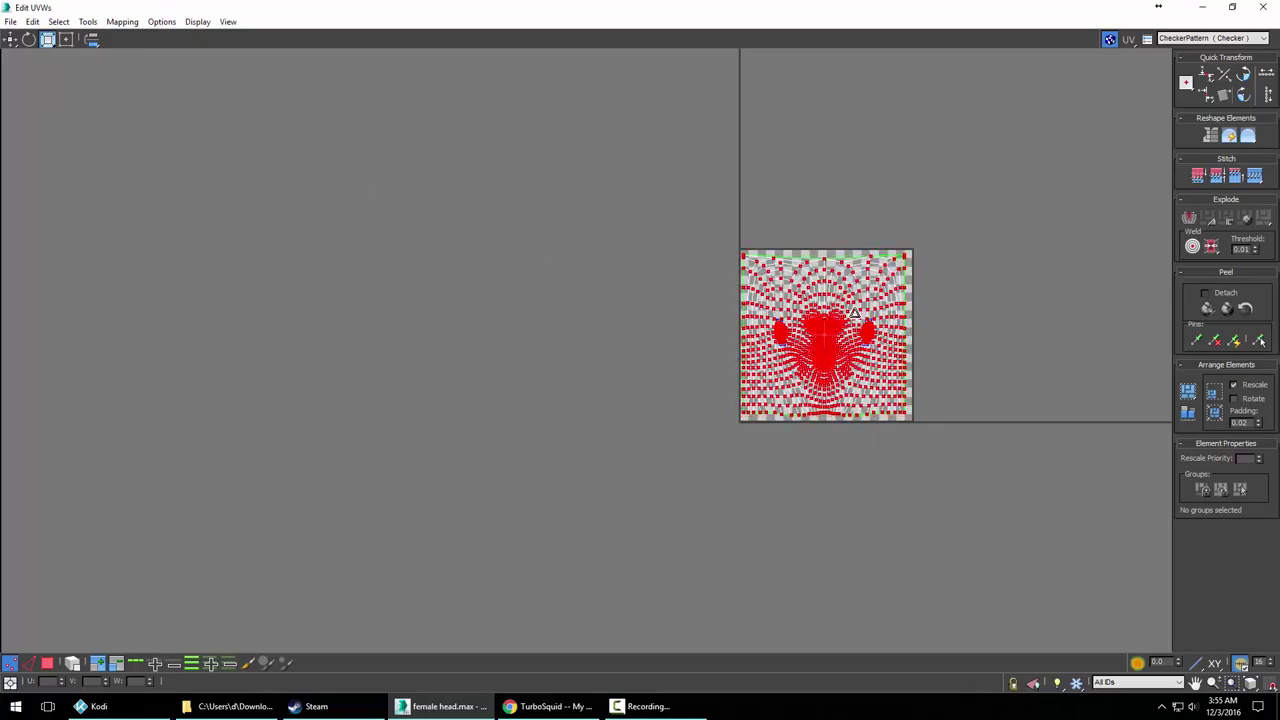
pyautogui.press('e')
pyautogui.moveTo(847, 311); pyautogui.dragTo(849, 311)
pyautogui.scroll(4, 907, 329)
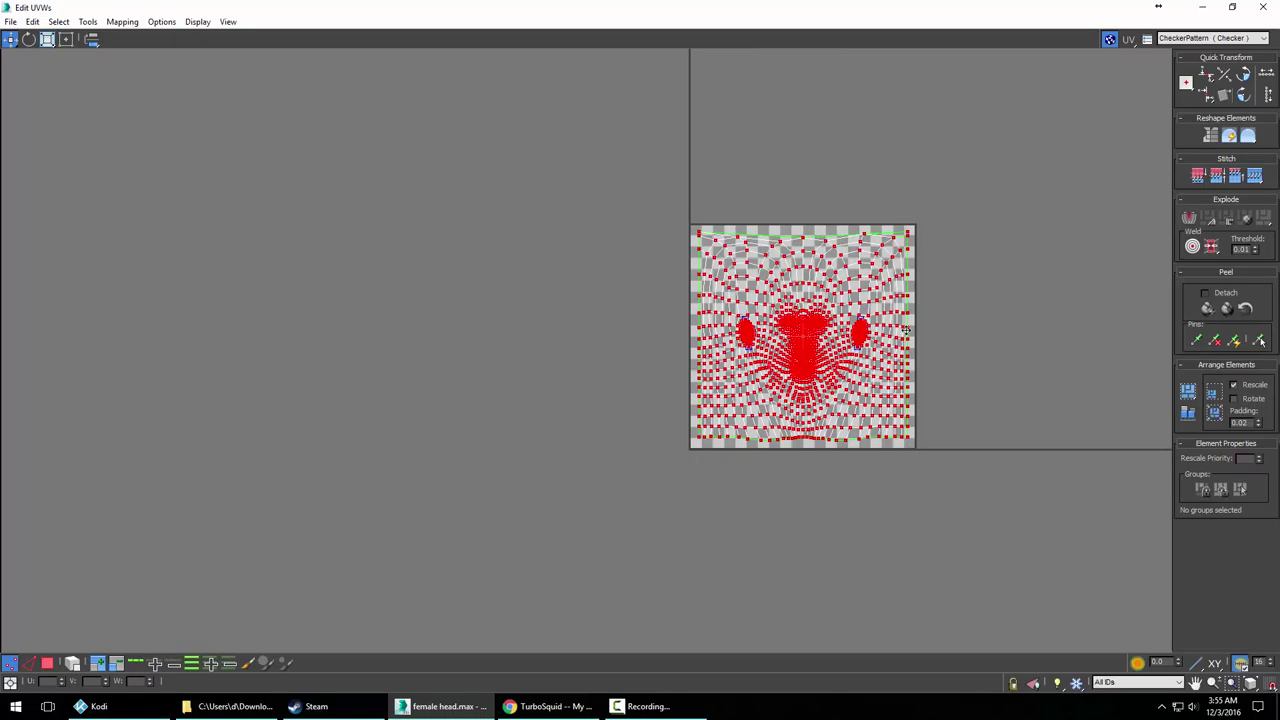
pyautogui.click(1034, 382)
# Turn off the checker background behind the head UVs in the UV editor
pyautogui.scroll(5, 909, 402)
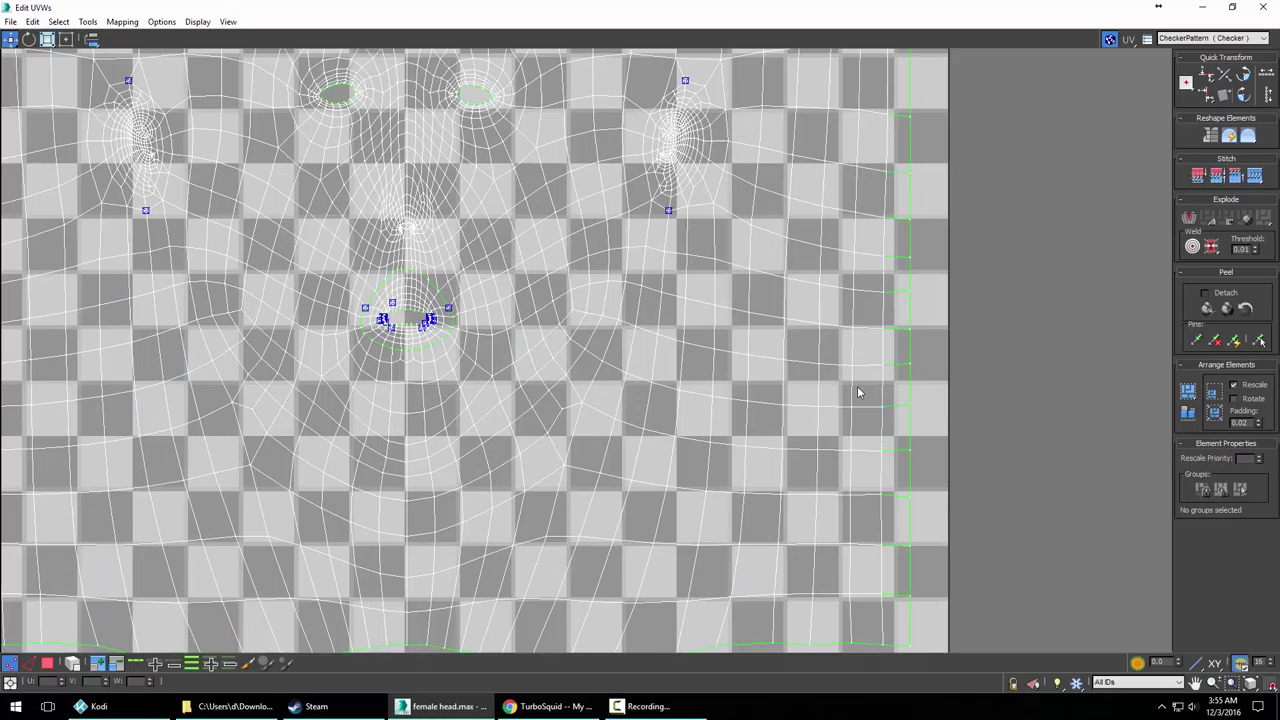
pyautogui.moveTo(862, 389); pyautogui.dragTo(906, 417, button='middle')
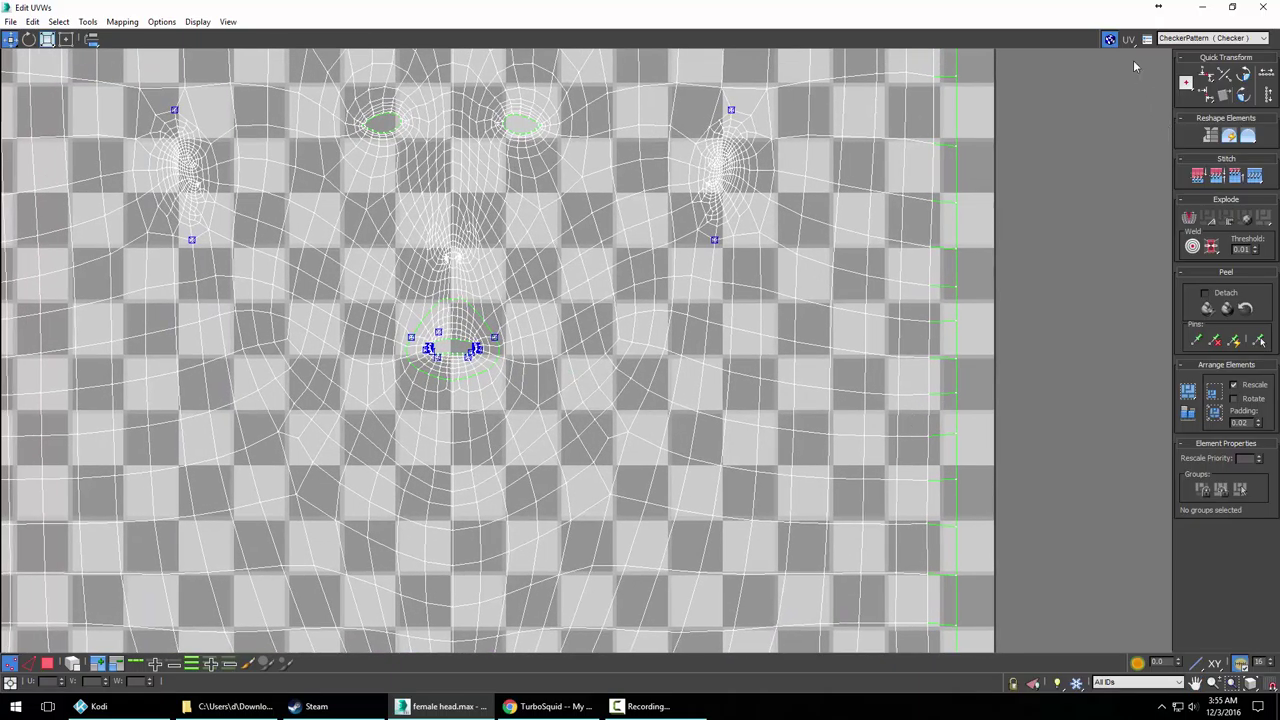
pyautogui.click(1109, 38)
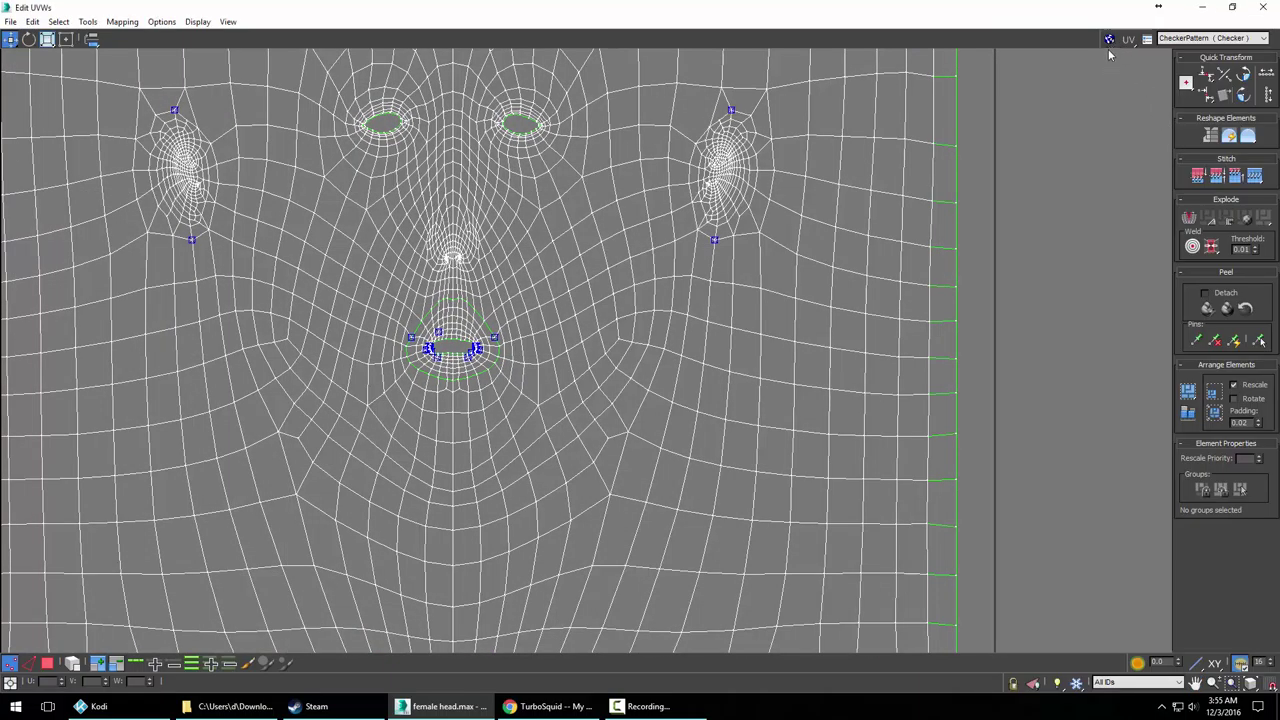
pyautogui.click(1109, 39)
pyautogui.click(1109, 39)
pyautogui.click(1109, 39)
pyautogui.click(1109, 39)
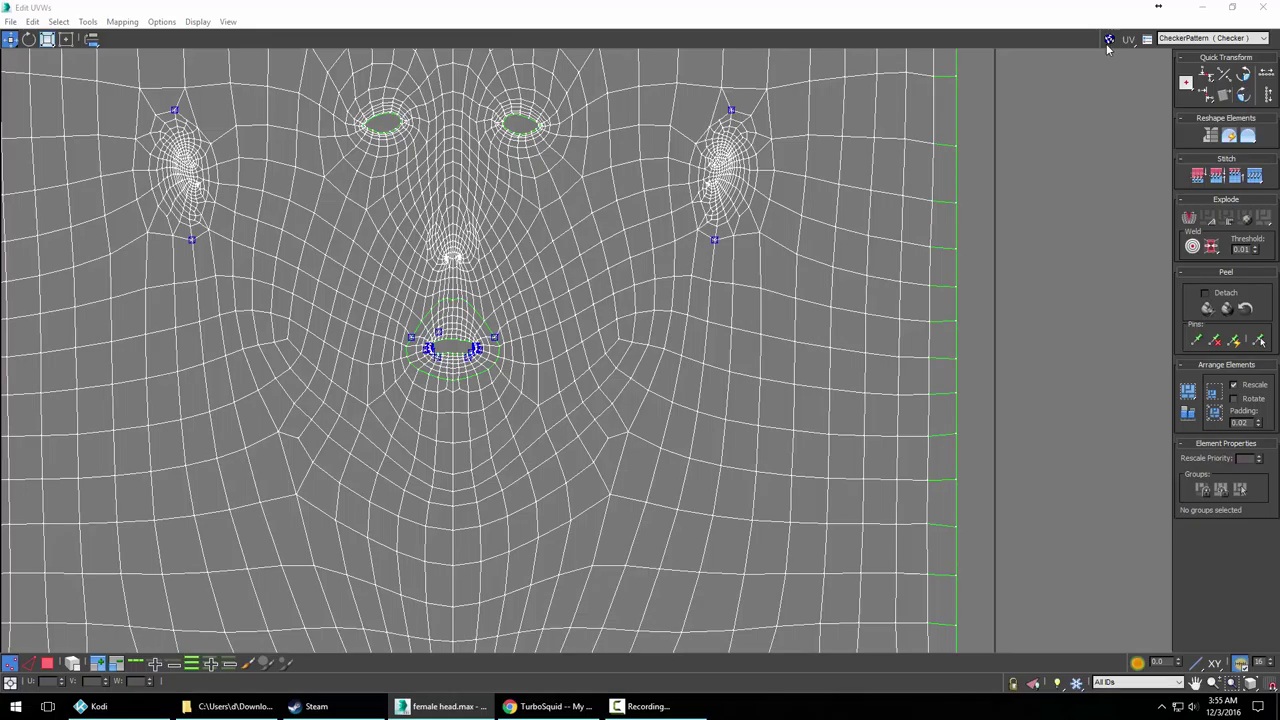
pyautogui.moveTo(908, 178); pyautogui.dragTo(904, 337, button='middle')
pyautogui.scroll(2, 904, 337)
pyautogui.scroll(-6, 903, 342)
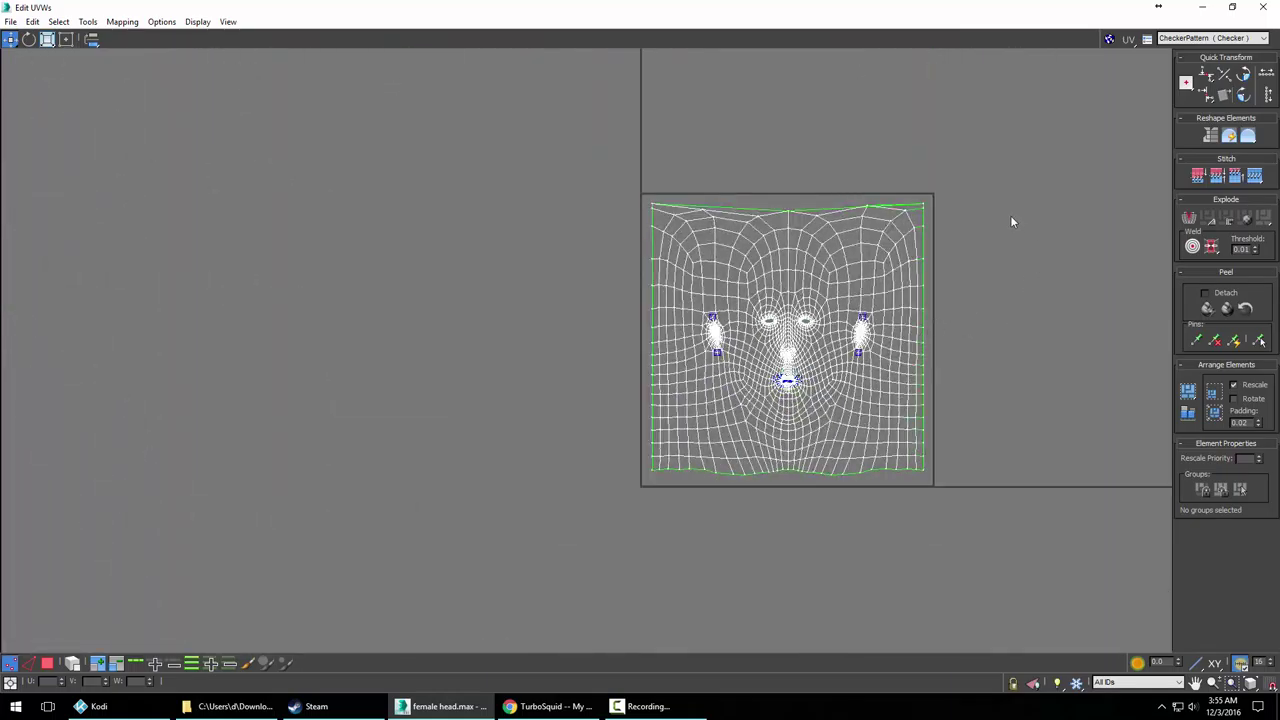
# Restore the UV editor to a smaller window and compare the head's rear seam with the UV layout
pyautogui.click(1232, 7)
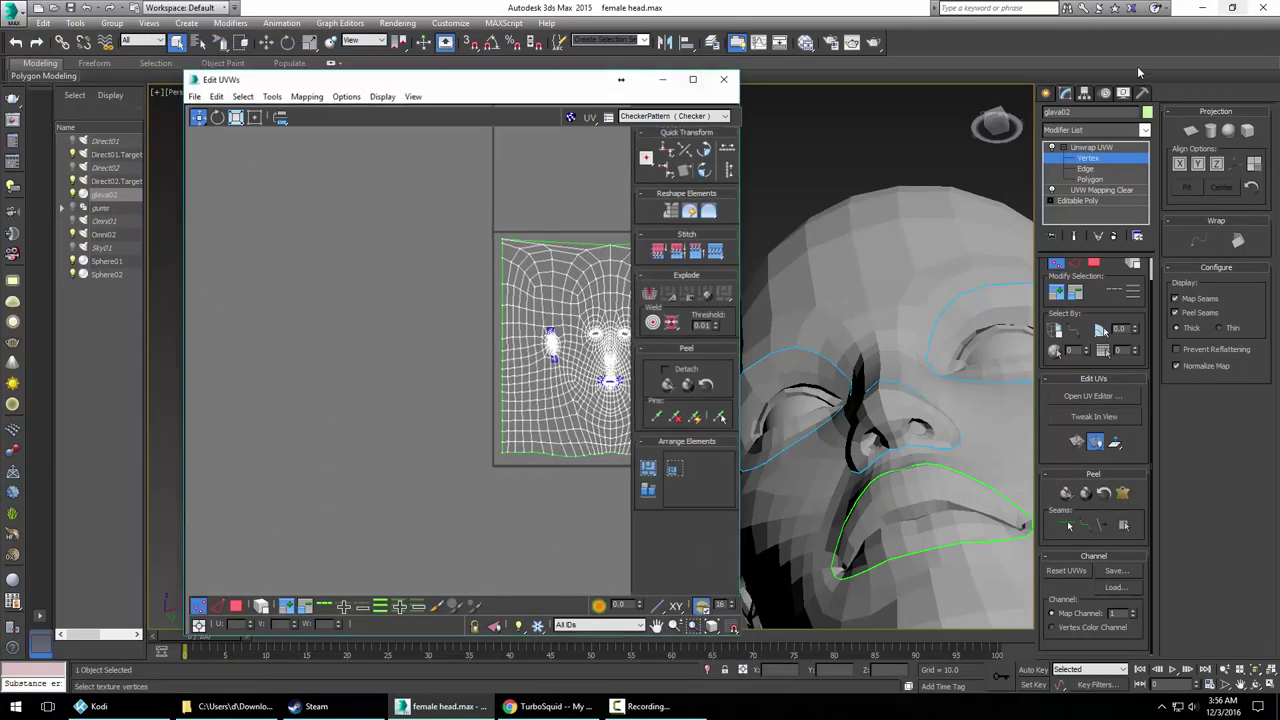
pyautogui.keyDown('alt'); pyautogui.moveTo(837, 270); pyautogui.dragTo(1022, 405, button='middle'); pyautogui.keyUp('alt')
pyautogui.scroll(-6, 903, 380)
pyautogui.scroll(4, 860, 365)
pyautogui.keyDown('alt'); pyautogui.moveTo(925, 388); pyautogui.dragTo(858, 333, button='middle'); pyautogui.keyUp('alt')
pyautogui.moveTo(571, 335); pyautogui.dragTo(420, 340, button='middle')
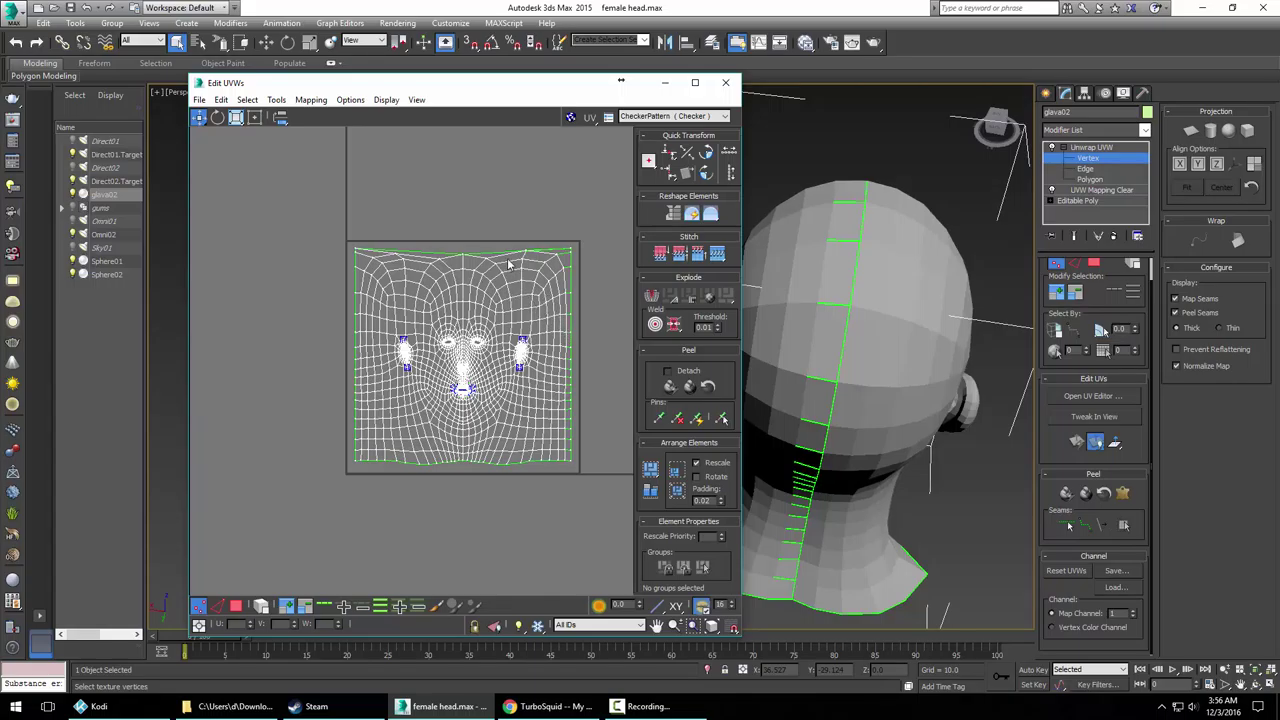
pyautogui.keyDown('alt'); pyautogui.moveTo(810, 380); pyautogui.dragTo(902, 375, button='middle'); pyautogui.keyUp('alt')
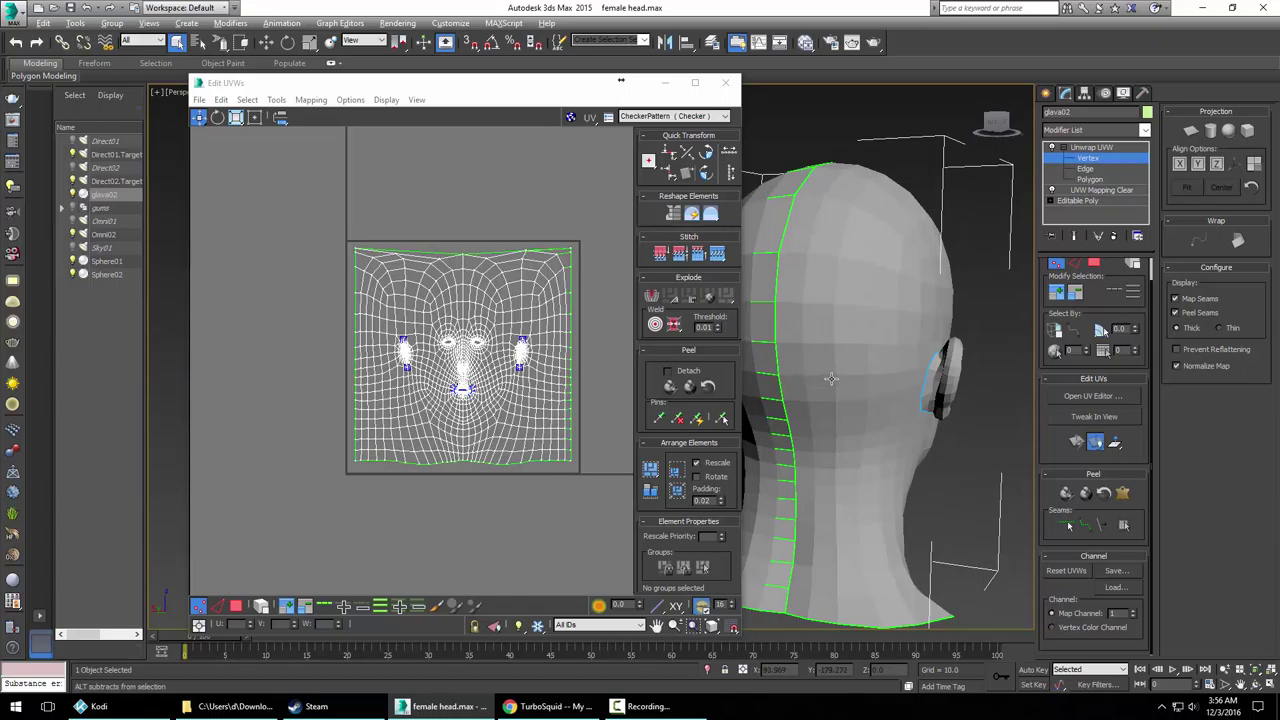
pyautogui.keyDown('alt'); pyautogui.moveTo(806, 377); pyautogui.dragTo(859, 377, button='middle'); pyautogui.keyUp('alt')
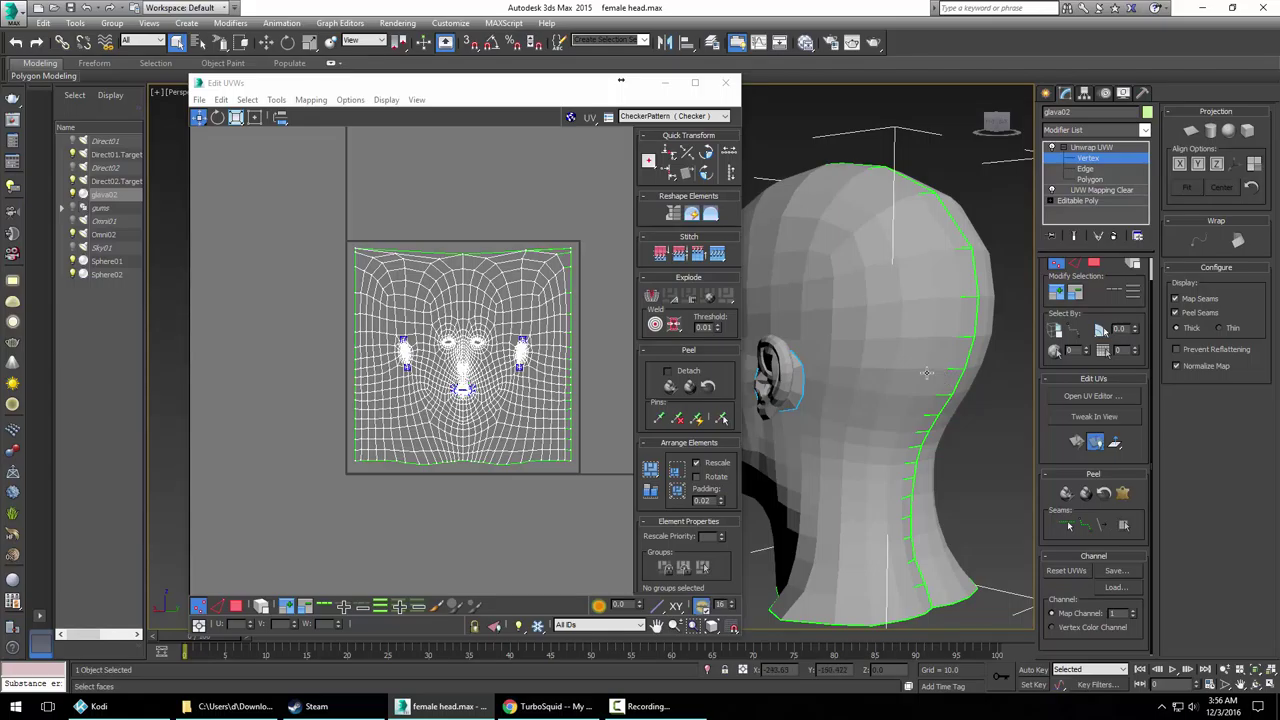
pyautogui.click(539, 298)
pyautogui.scroll(2, 538, 299)
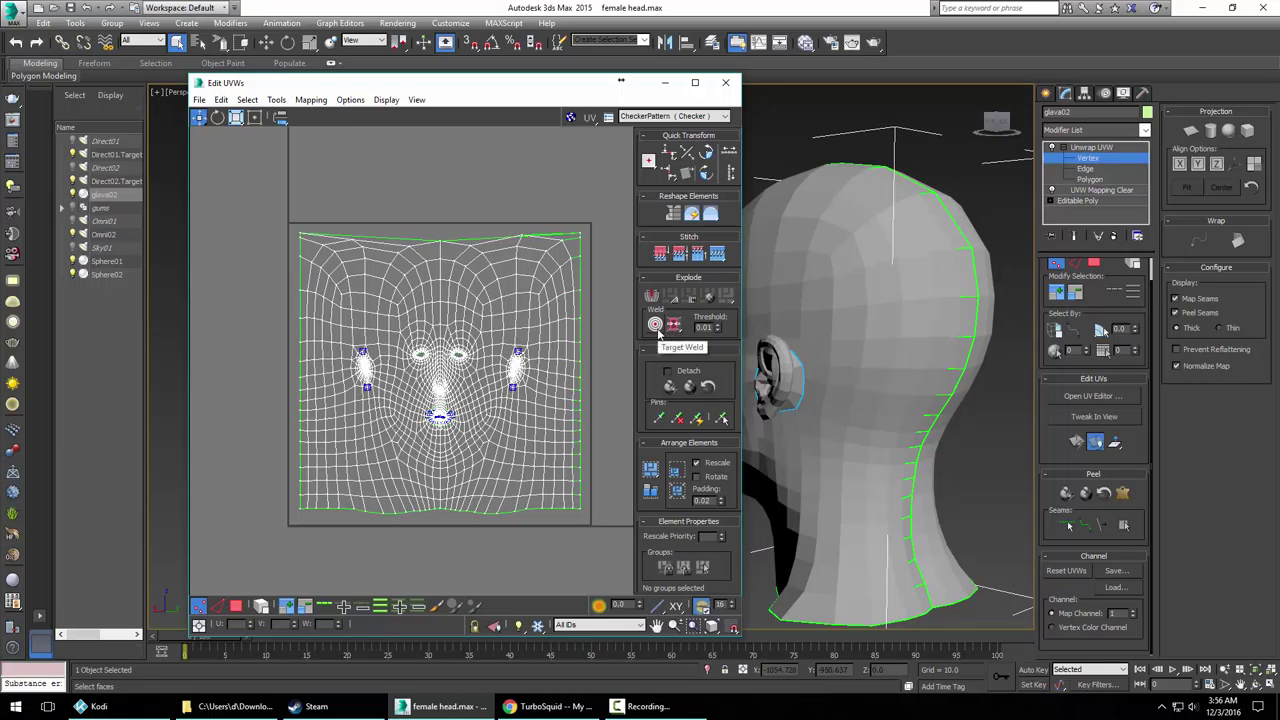
pyautogui.scroll(4, 595, 332)
pyautogui.scroll(-8, 517, 279)
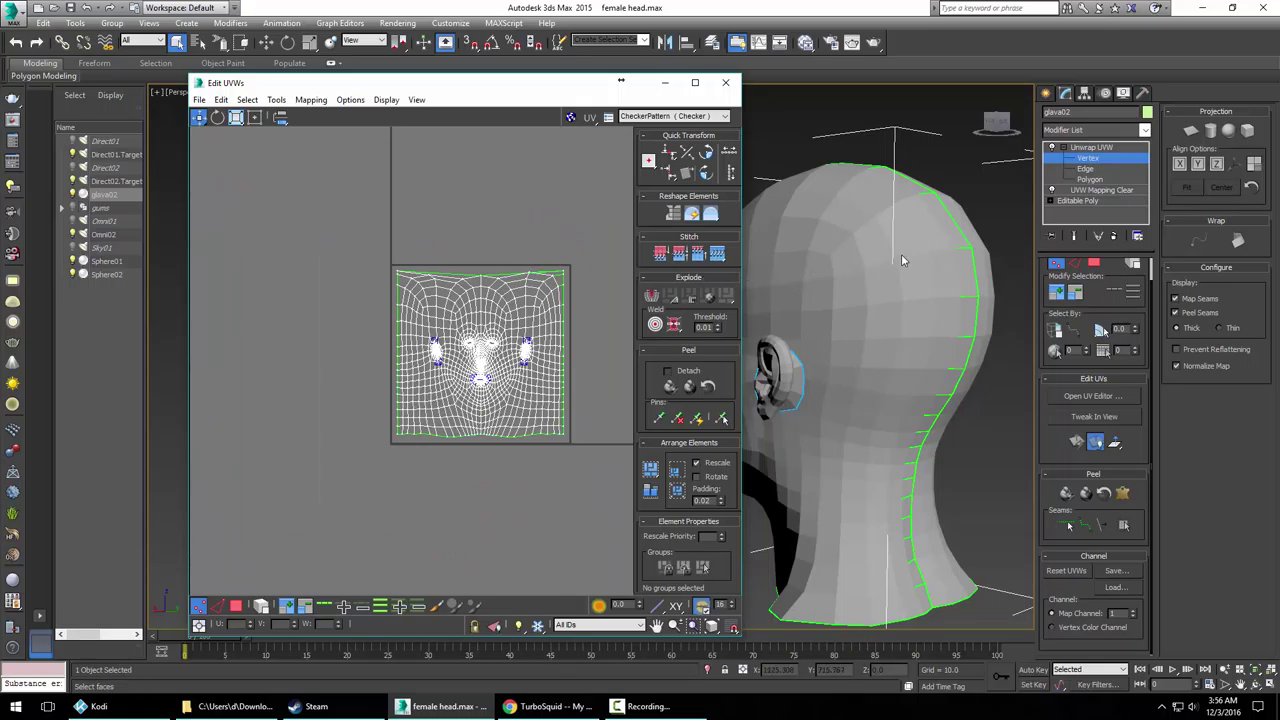
# Leave the vertex level and look for the Render UVW Template command in the UV editor
pyautogui.click(1087, 158)
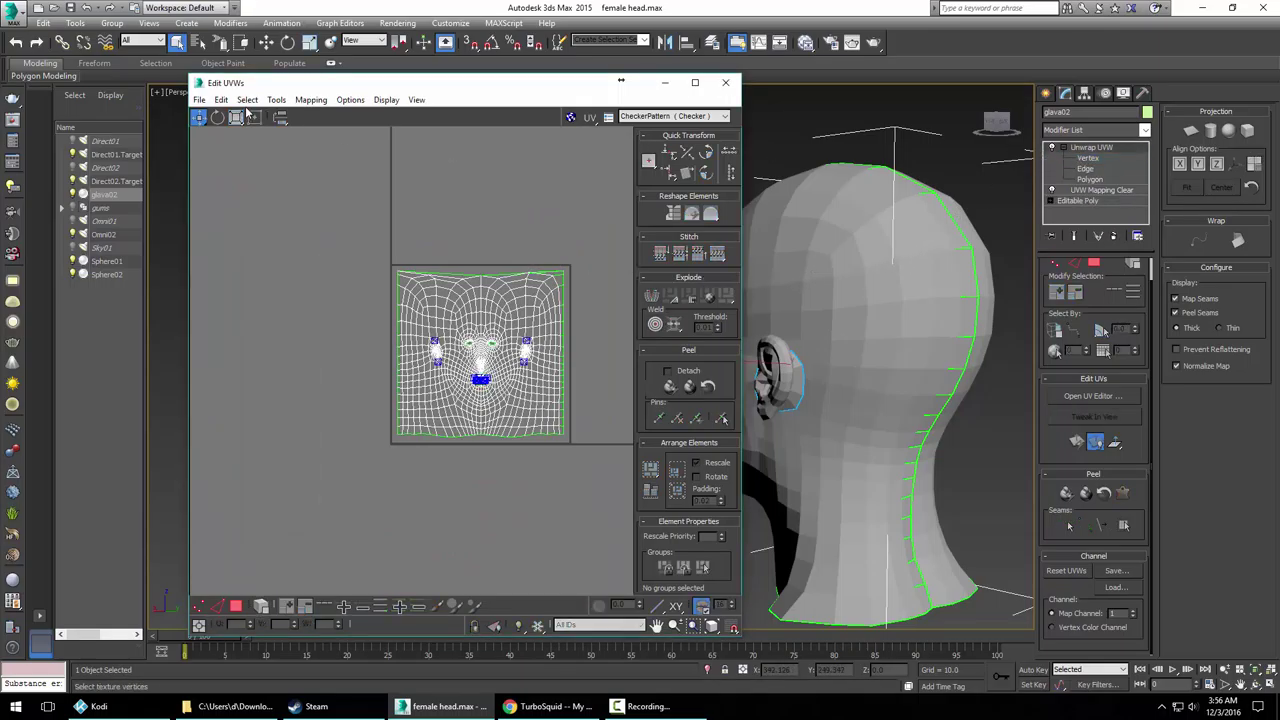
pyautogui.click(184, 95)
pyautogui.click(224, 84)
pyautogui.click(205, 103)
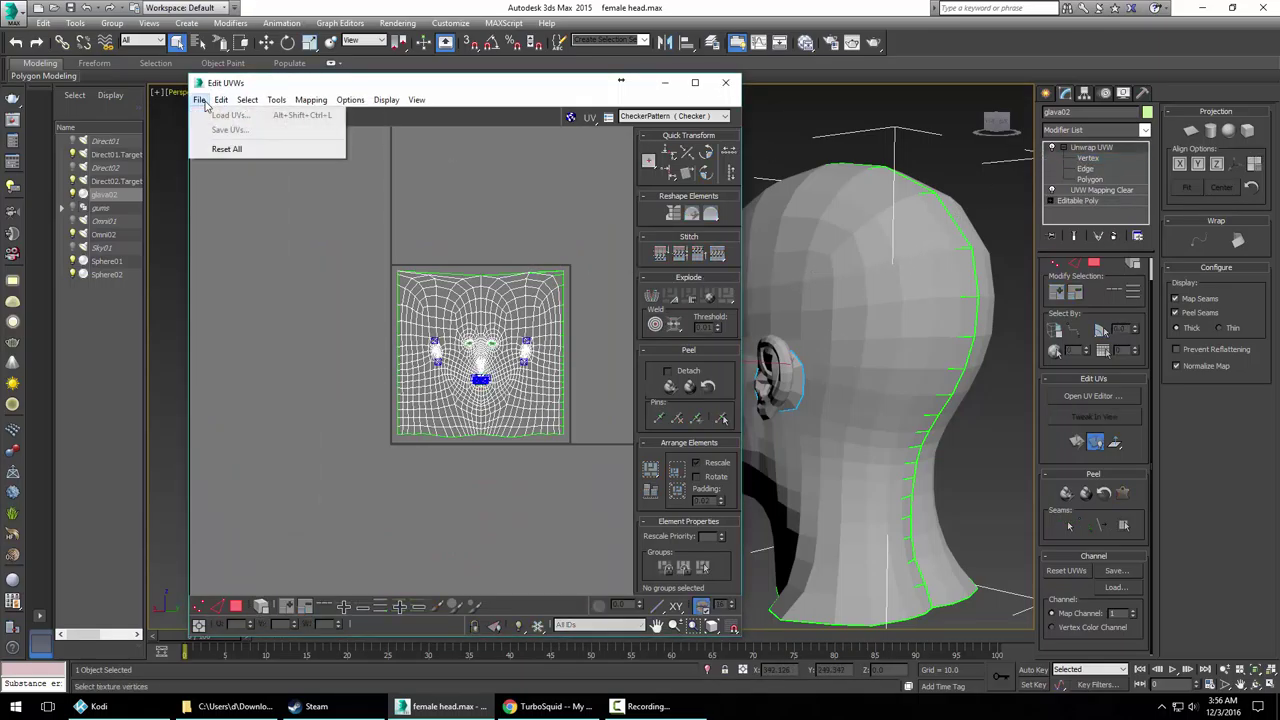
pyautogui.moveTo(222, 100)
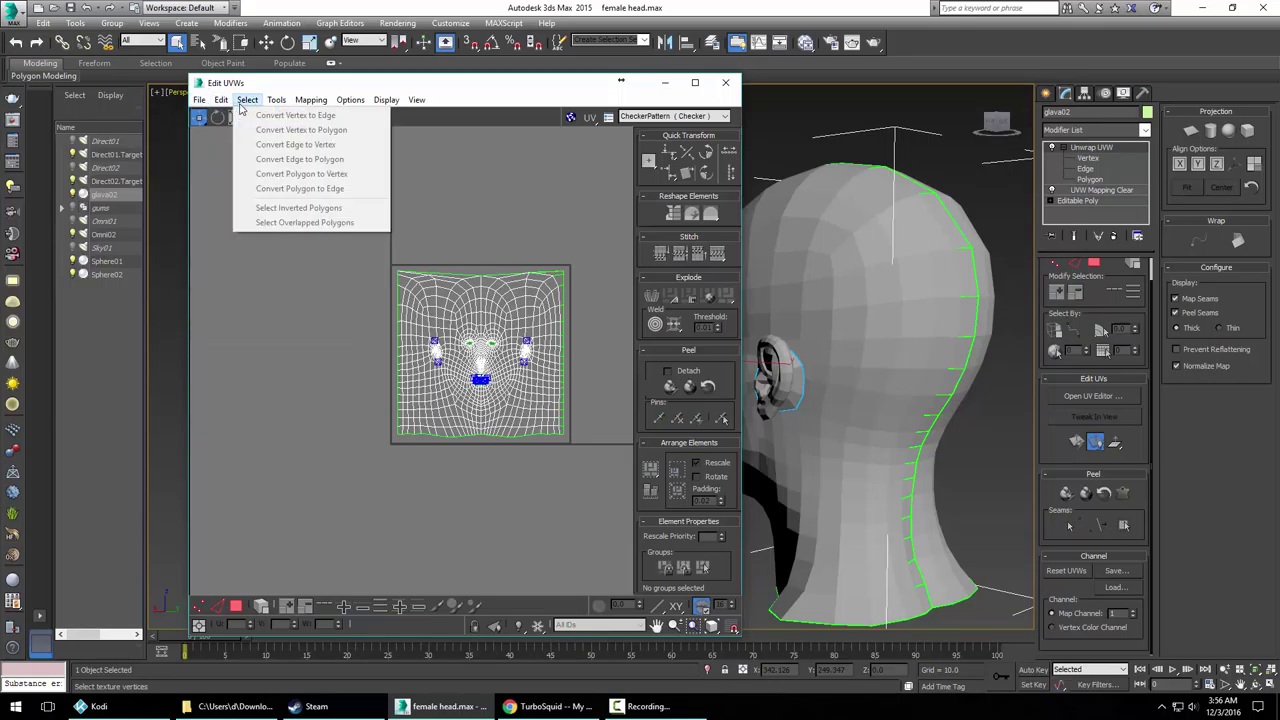
pyautogui.moveTo(268, 104)
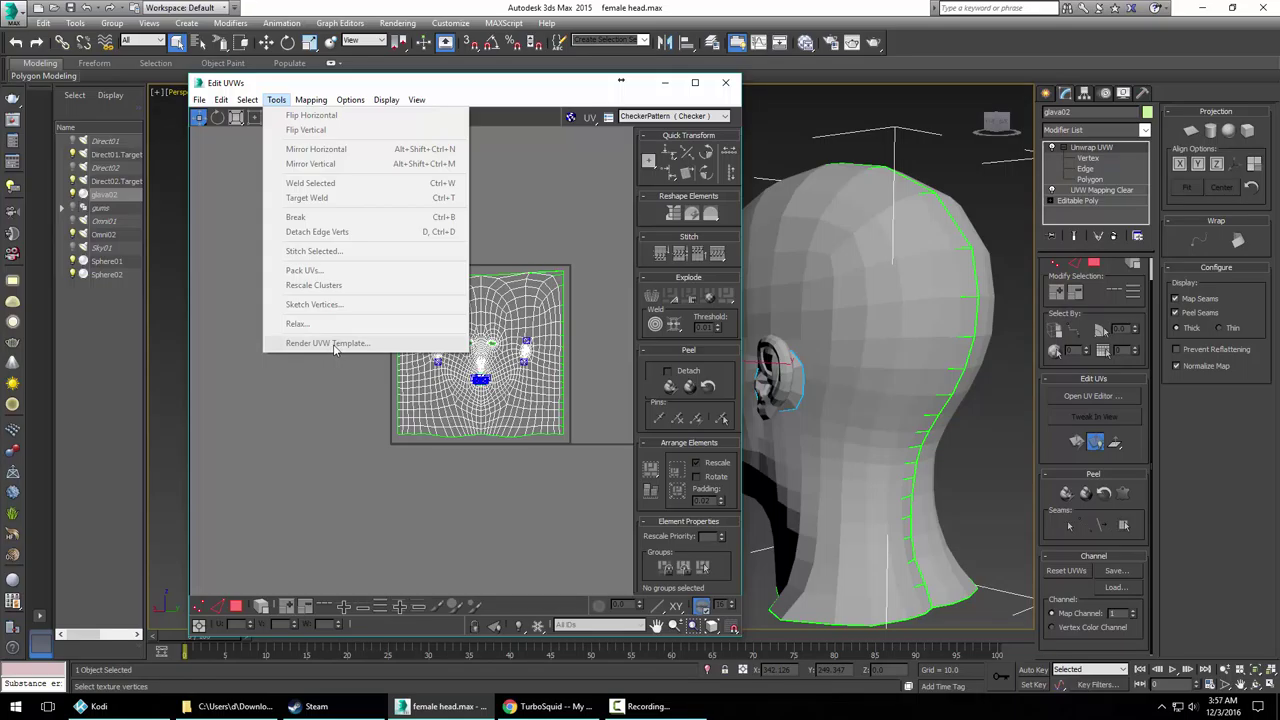
pyautogui.click(960, 278)
# Return to the top level of the Unwrap UVW modifier and reopen the UV editor
pyautogui.click(1082, 157)
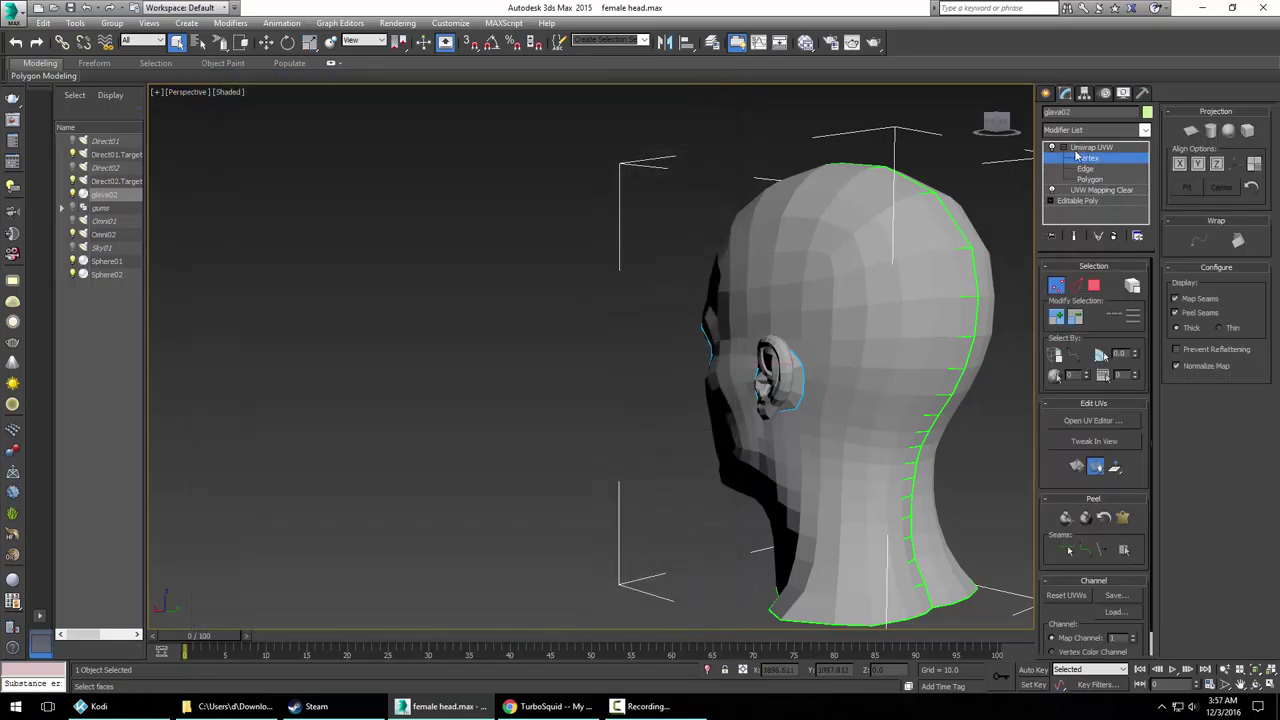
pyautogui.click(1088, 147)
pyautogui.rightClick(884, 260)
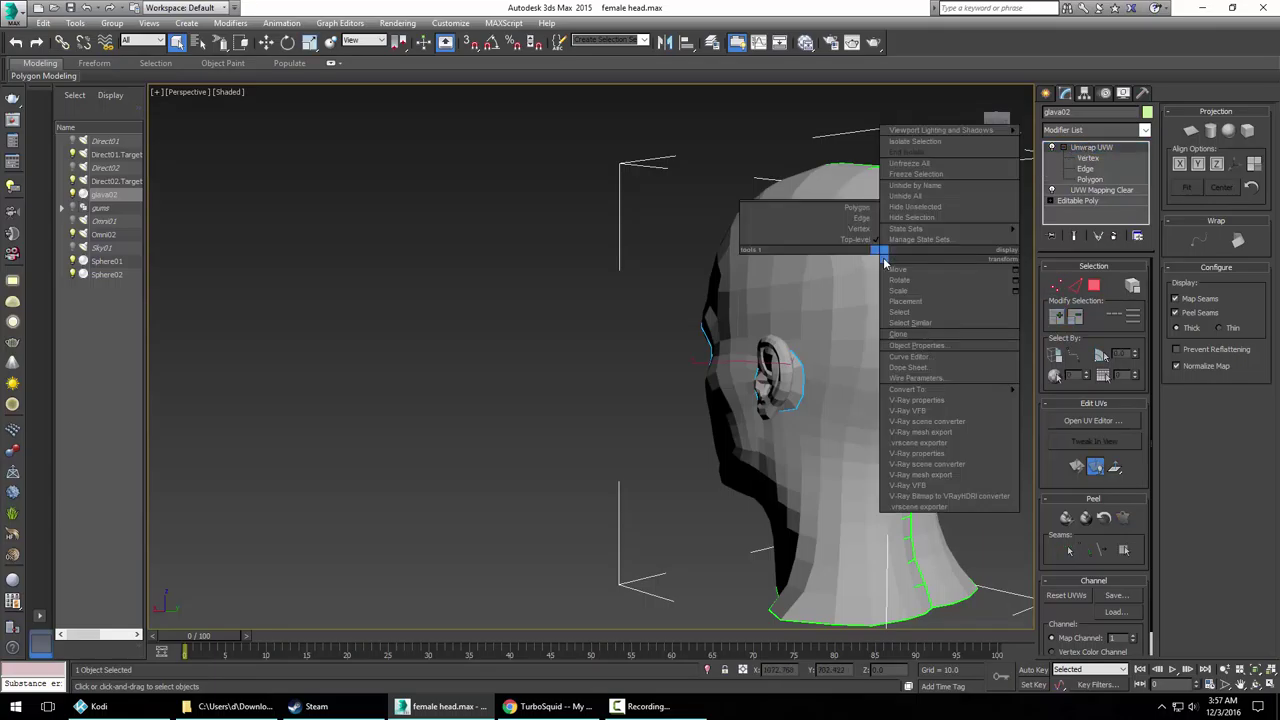
pyautogui.click(798, 290)
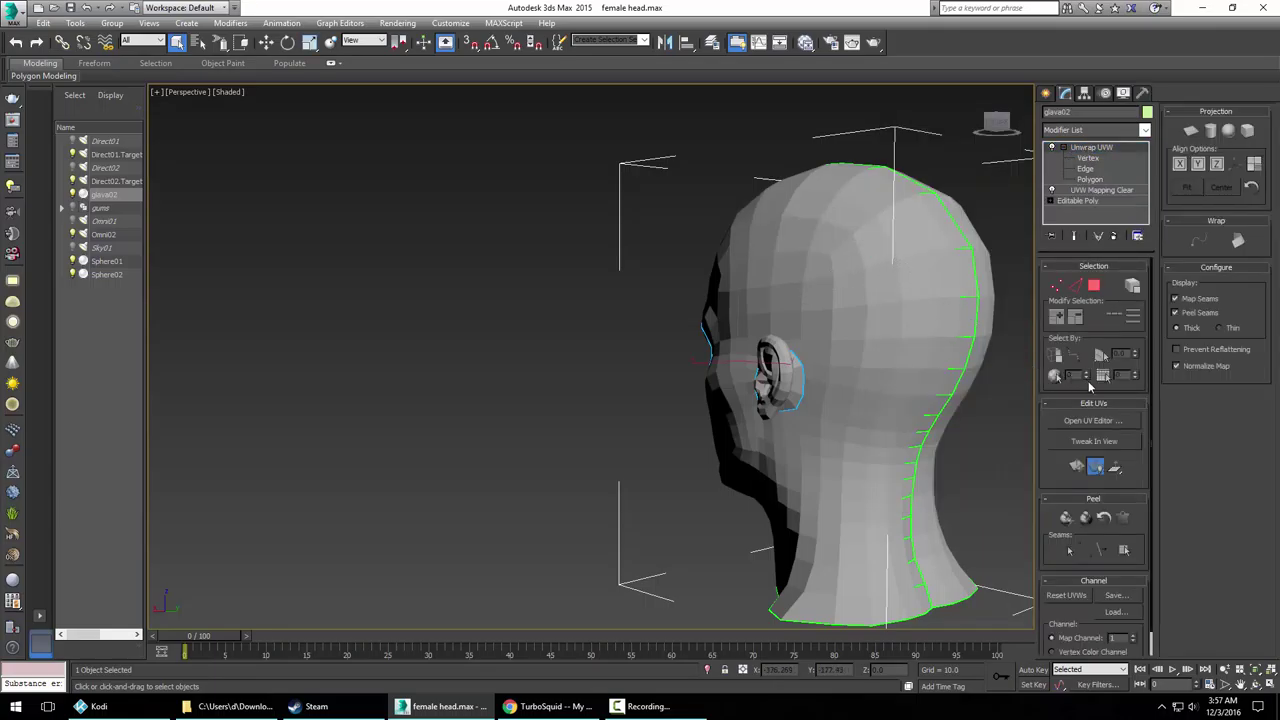
pyautogui.click(1082, 421)
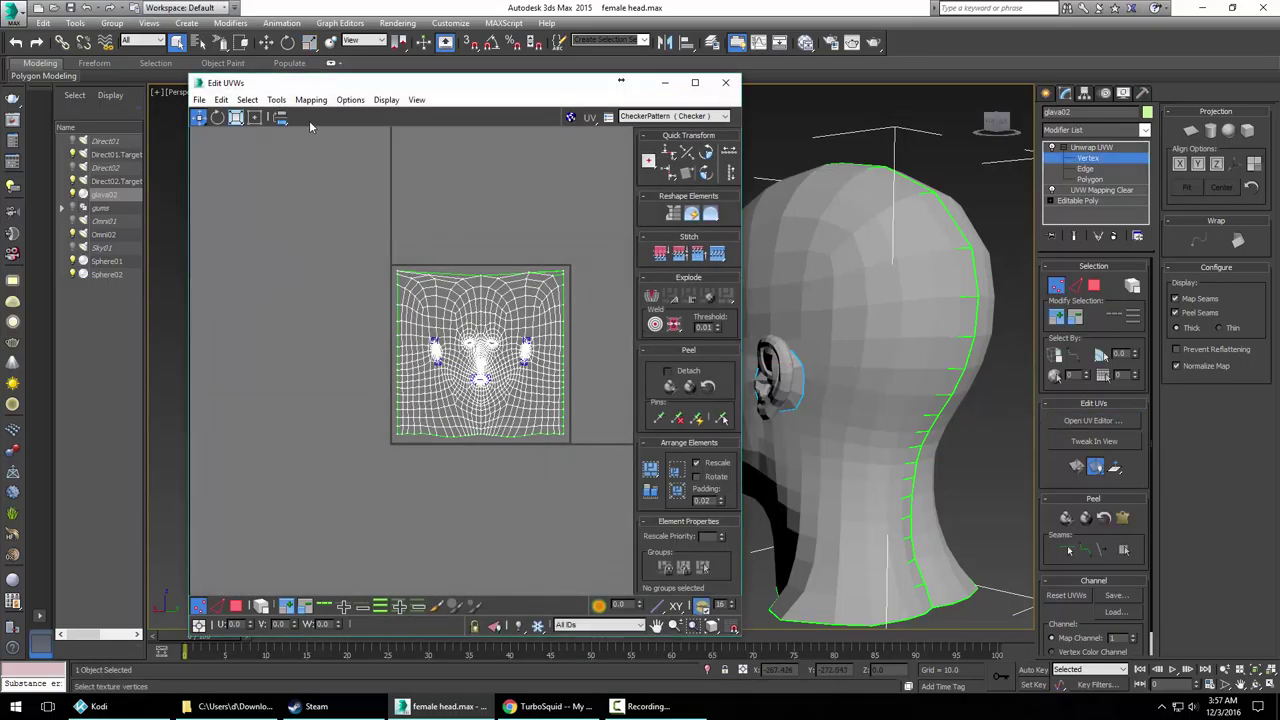
# Select all of the head's UV polygons, check which UV tool commands are available, and exit the polygon level
pyautogui.press('3')
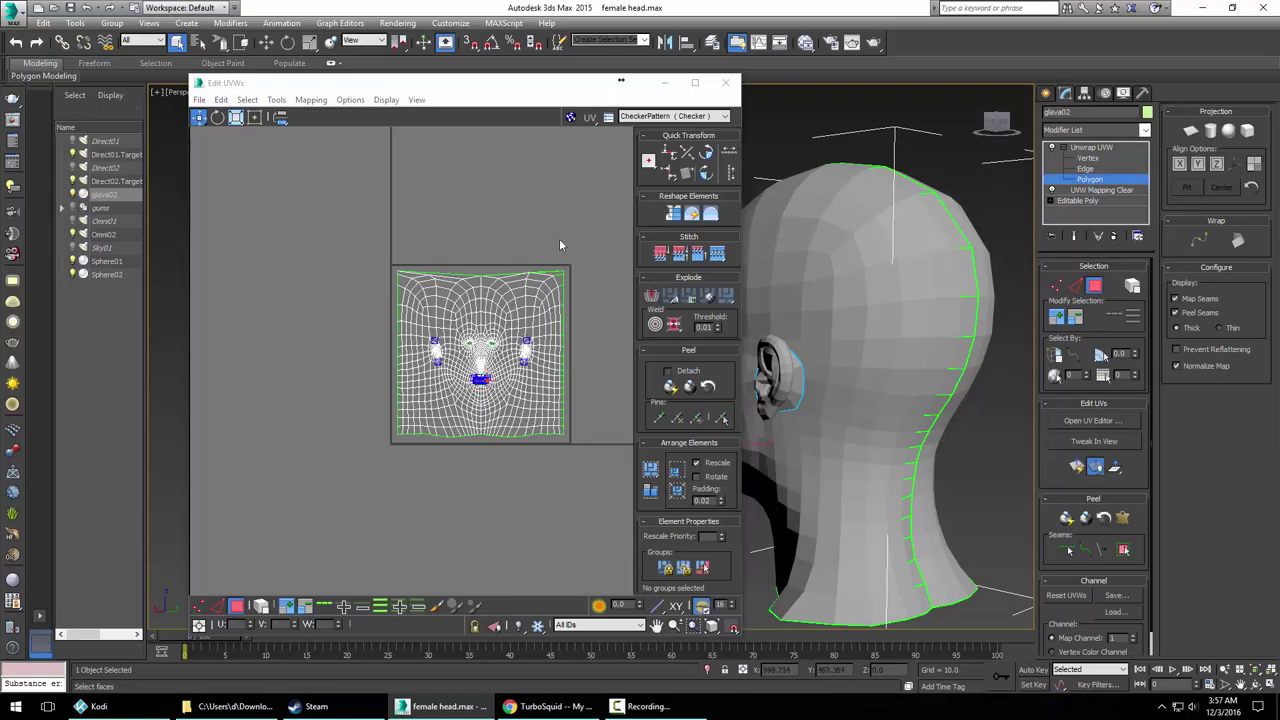
pyautogui.hotkey('ctrl', 'a')
pyautogui.click(247, 100)
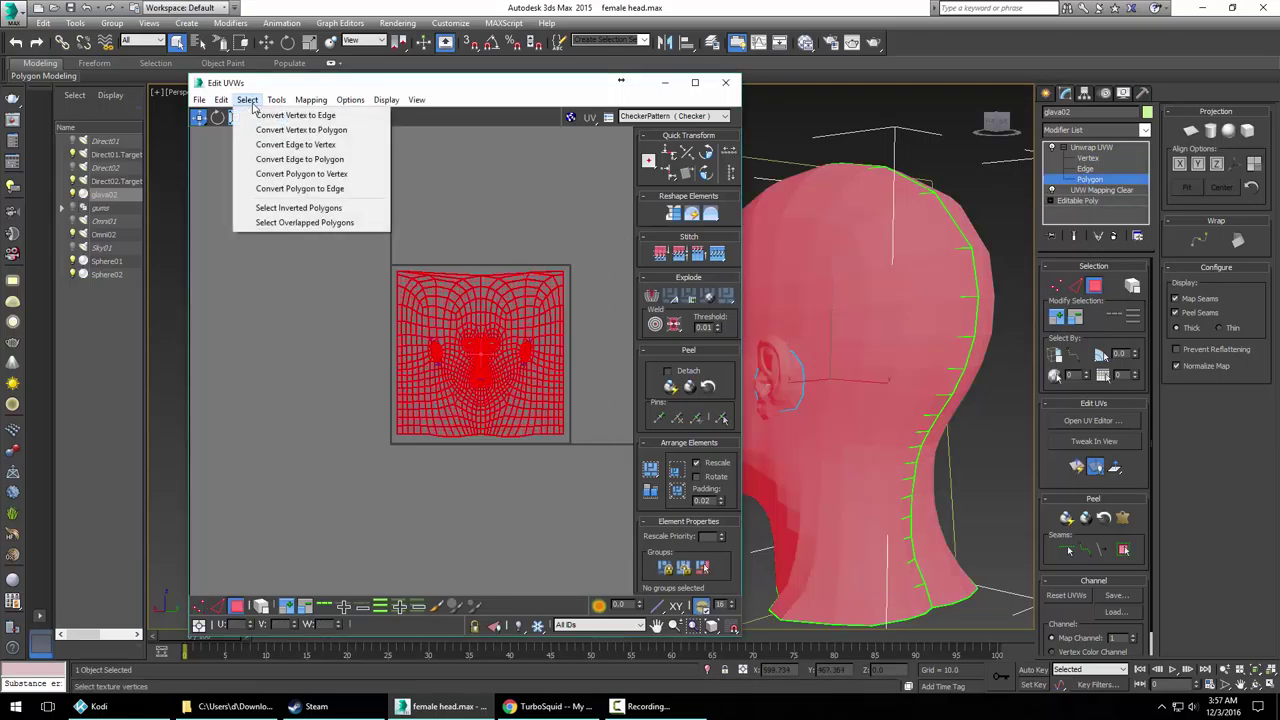
pyautogui.moveTo(277, 101)
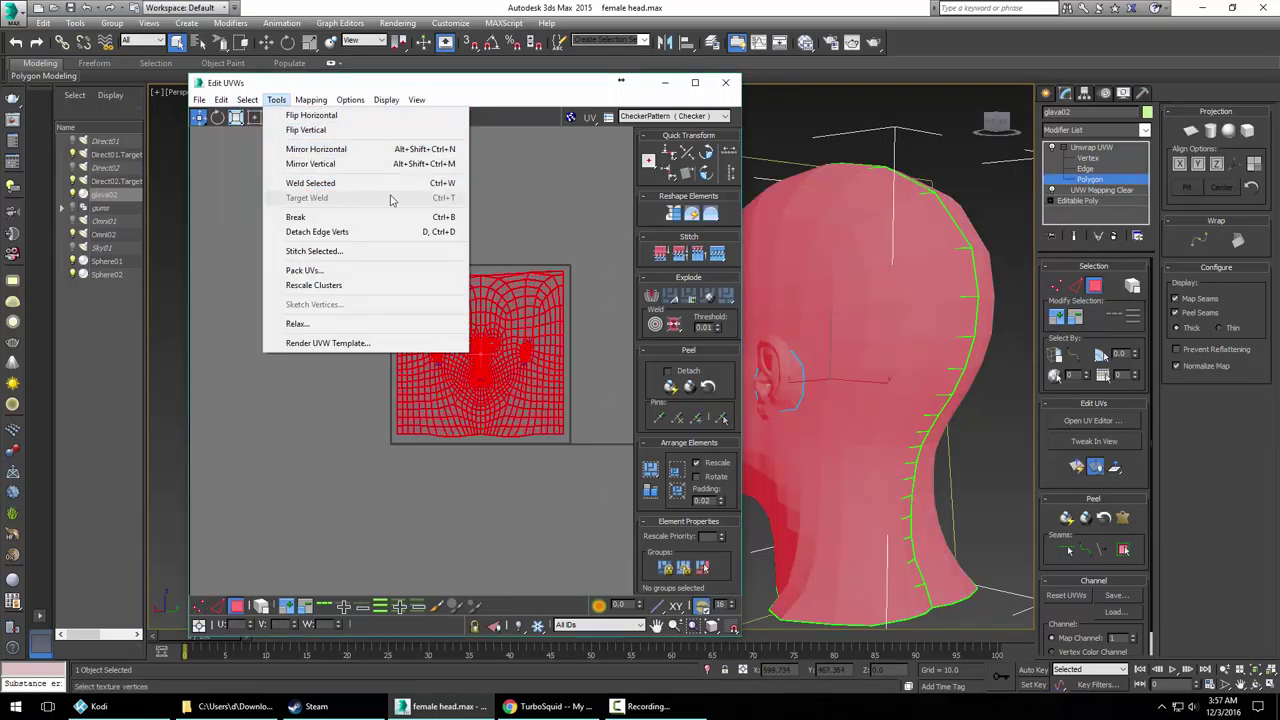
pyautogui.click(548, 197)
pyautogui.click(1090, 148)
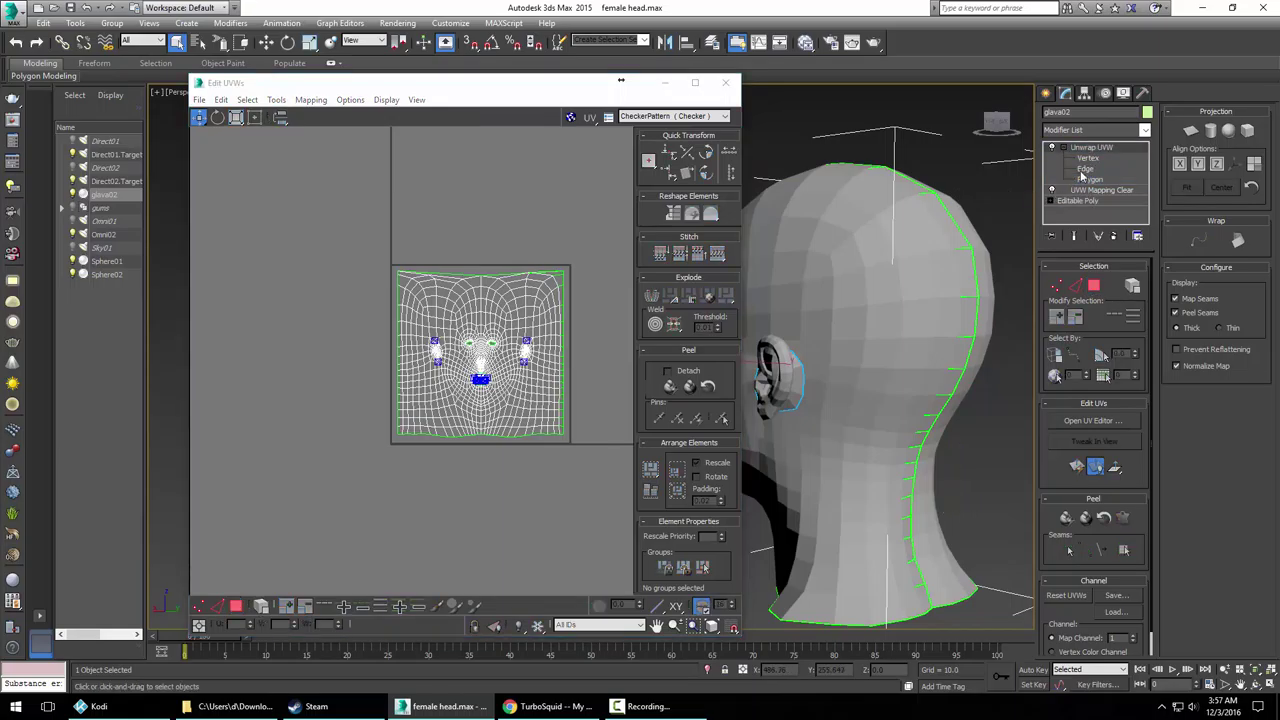
# Switch to edge level and render the head's UVW template at 1024 × 1024 with visible and seam edges
pyautogui.click(247, 100)
pyautogui.moveTo(277, 101)
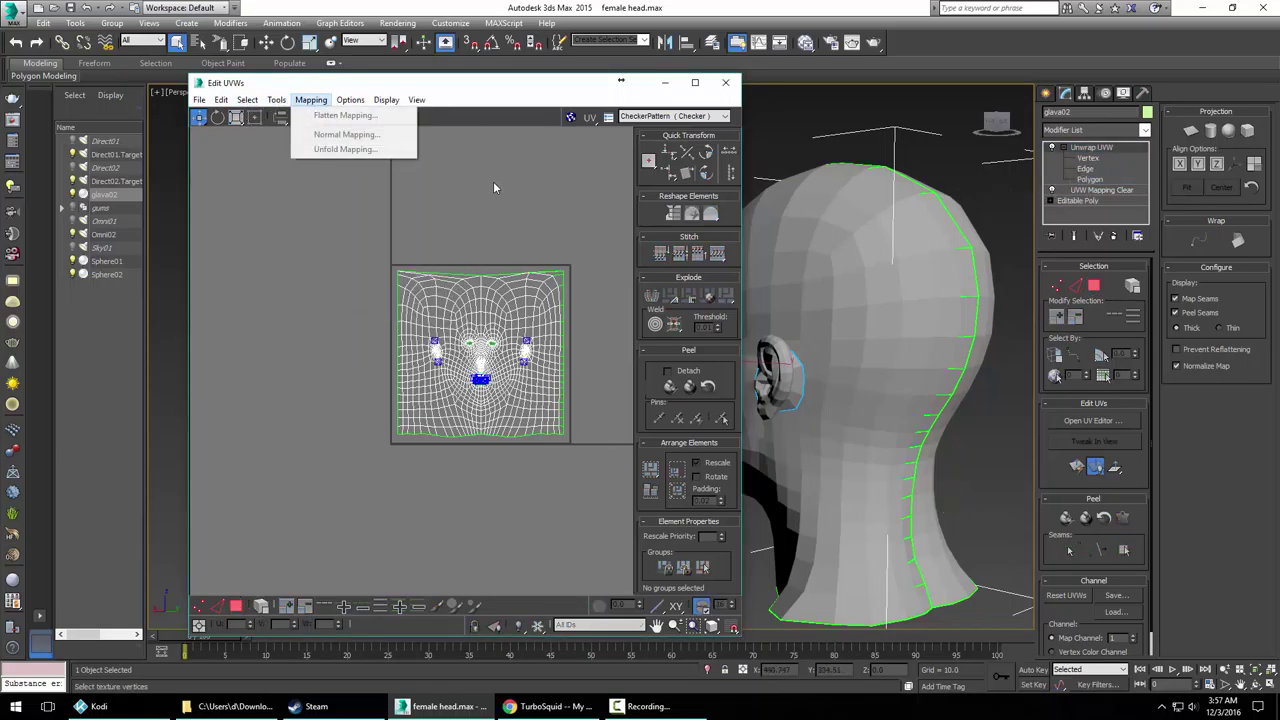
pyautogui.click(1082, 170)
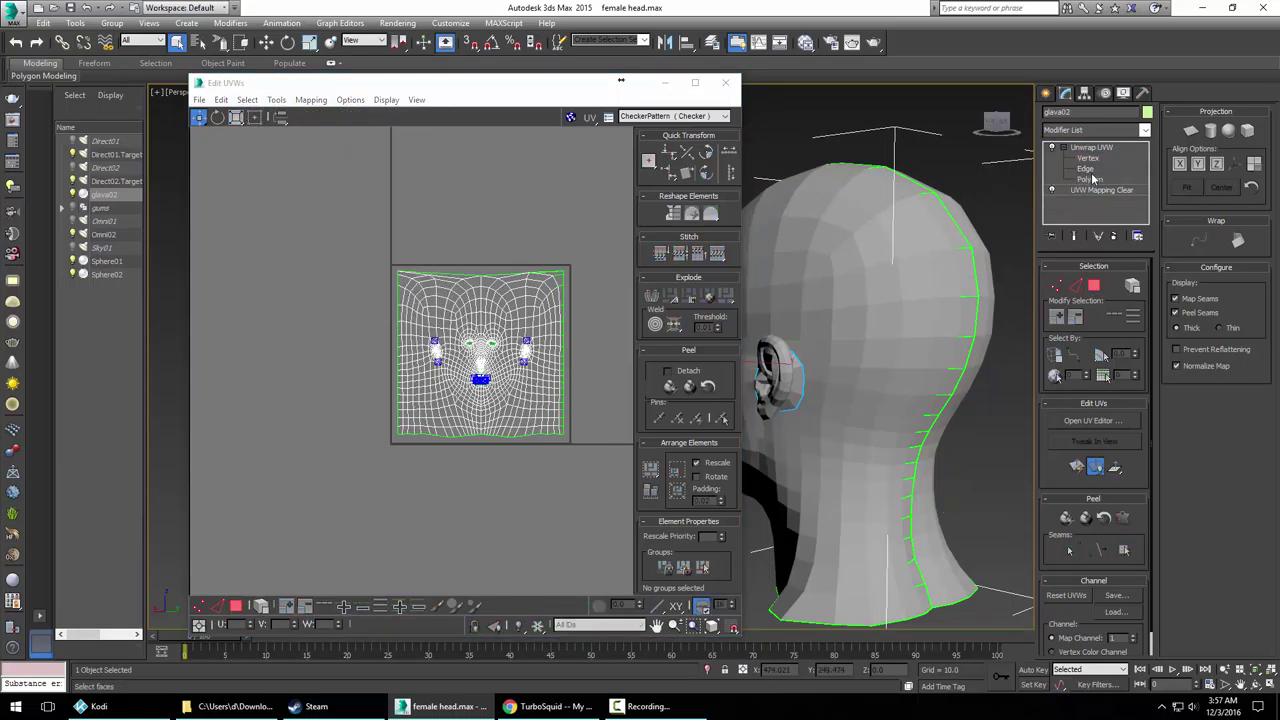
pyautogui.click(276, 100)
pyautogui.click(325, 343)
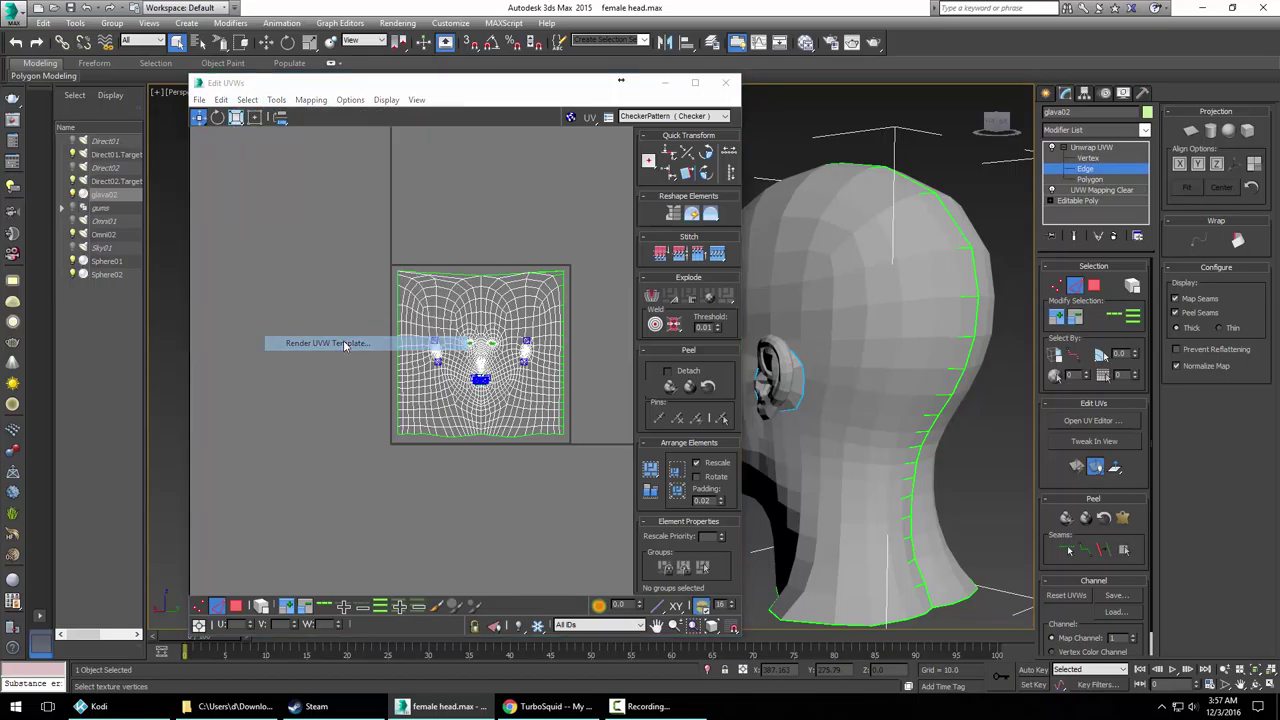
pyautogui.click(257, 354)
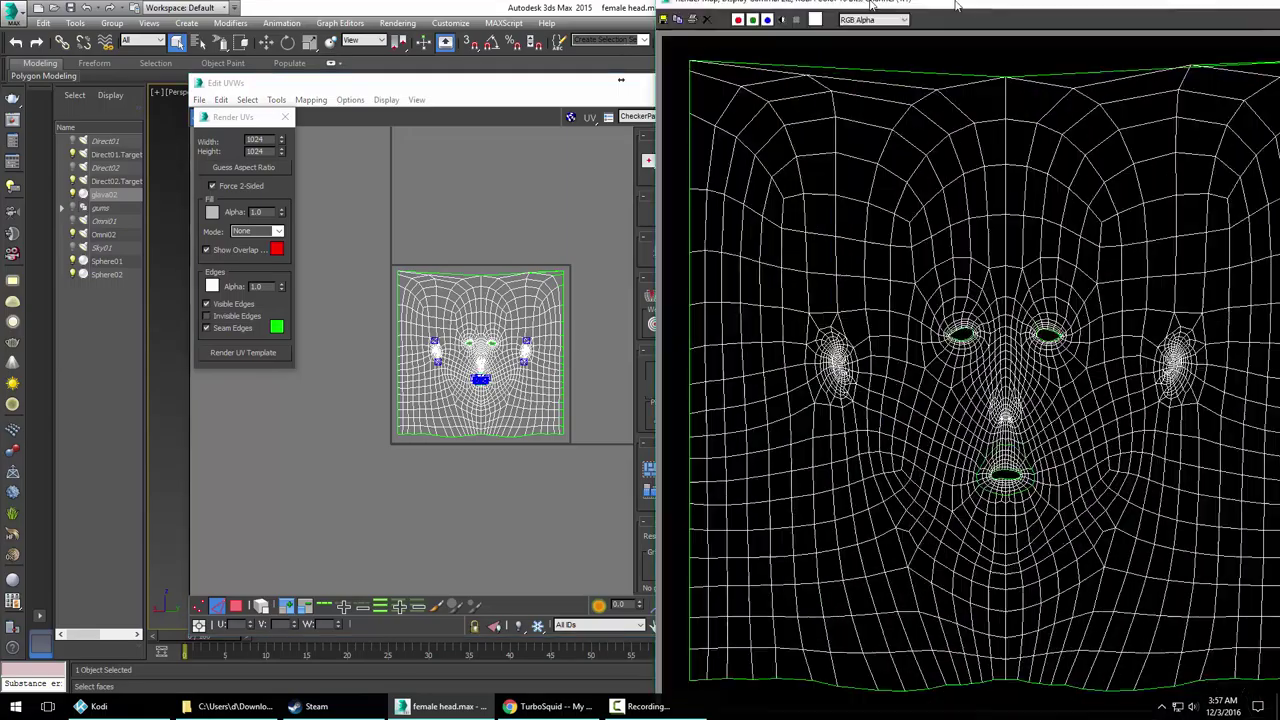
# Examine the rendered UVW template, looking closely at the eyes, nose and the seam around the mouth
pyautogui.moveTo(967, 10); pyautogui.dragTo(774, 49)
pyautogui.doubleClick(645, 12)
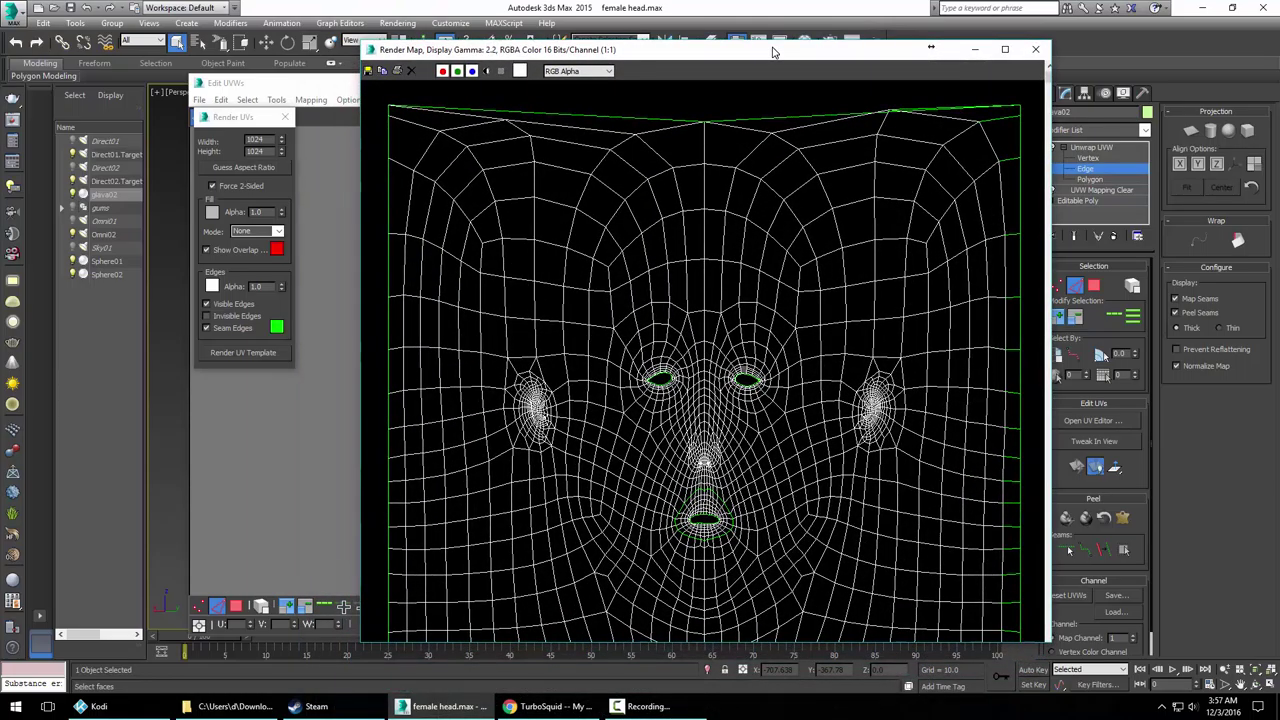
pyautogui.scroll(5, 646, 278)
pyautogui.scroll(-5, 646, 278)
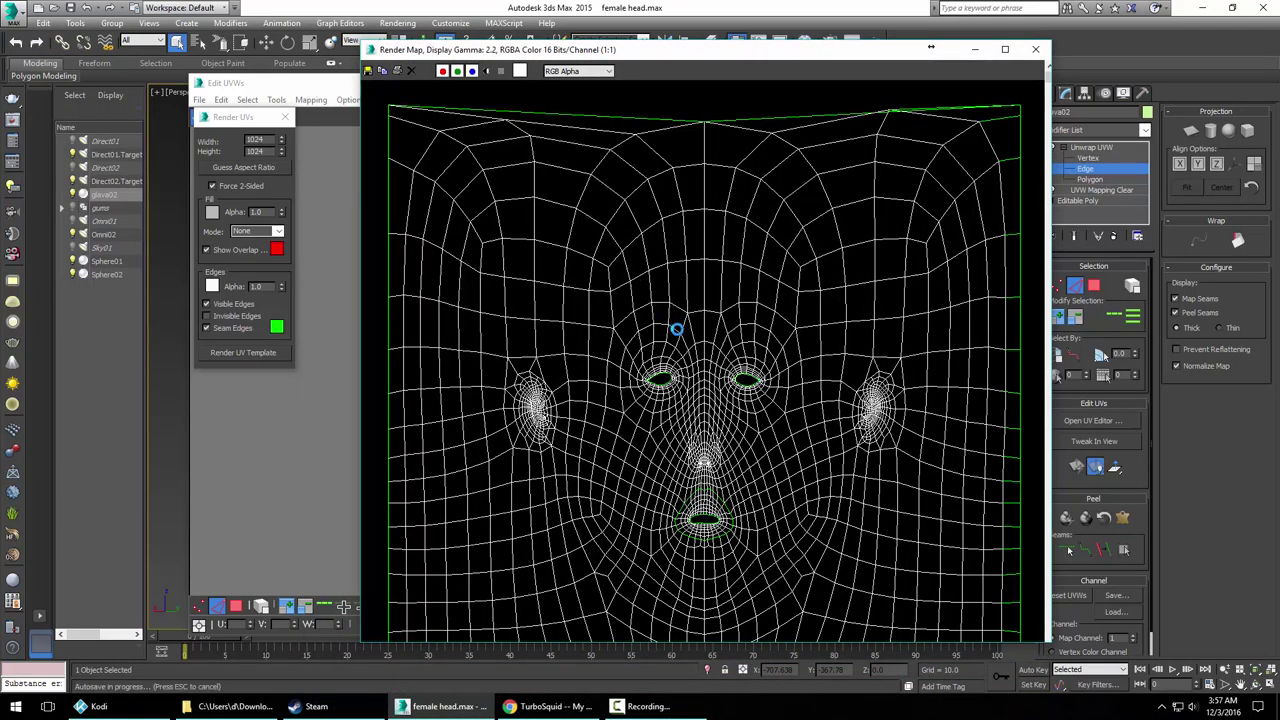
pyautogui.scroll(1, 676, 332)
pyautogui.scroll(-2, 679, 333)
pyautogui.scroll(1, 679, 333)
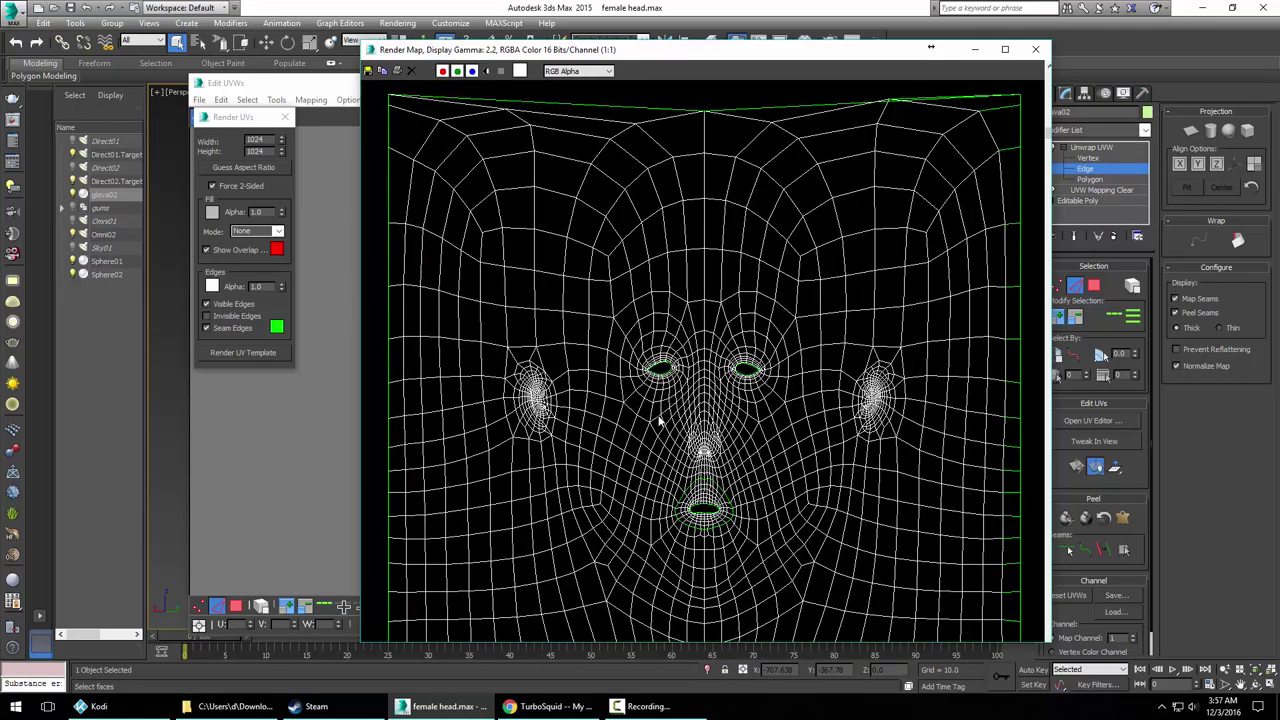
pyautogui.scroll(1, 713, 484)
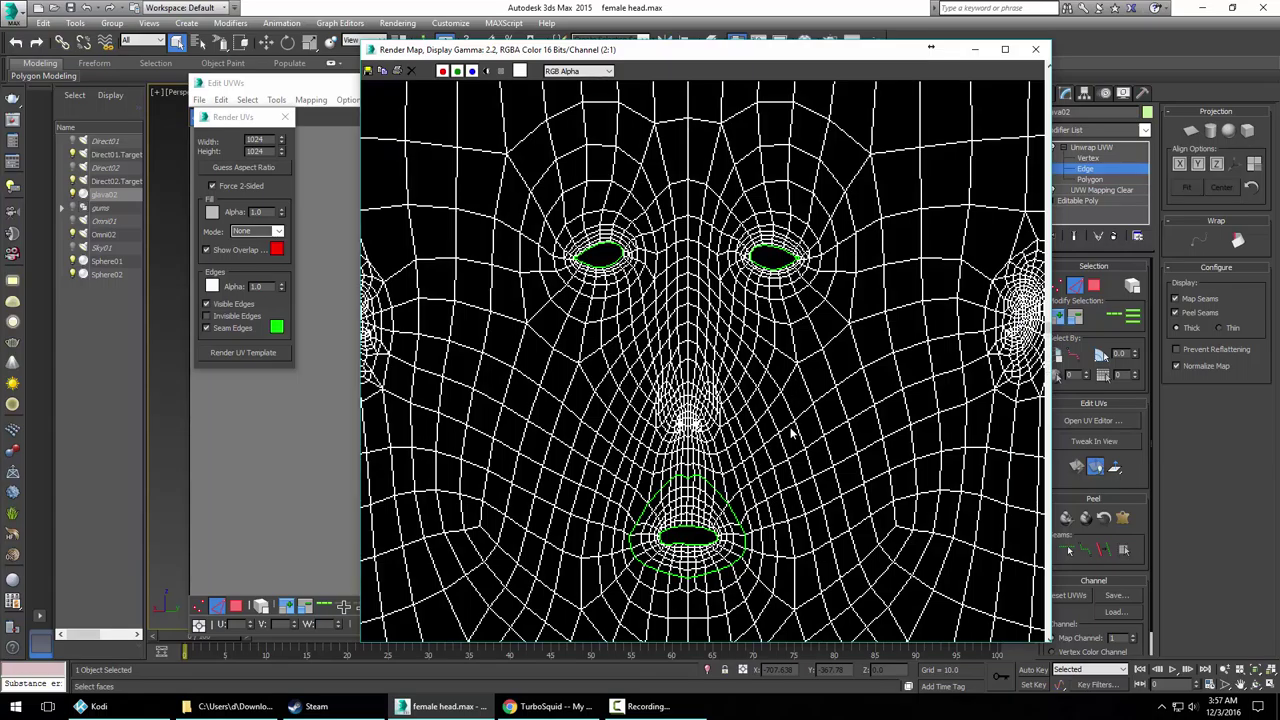
pyautogui.scroll(-1, 790, 432)
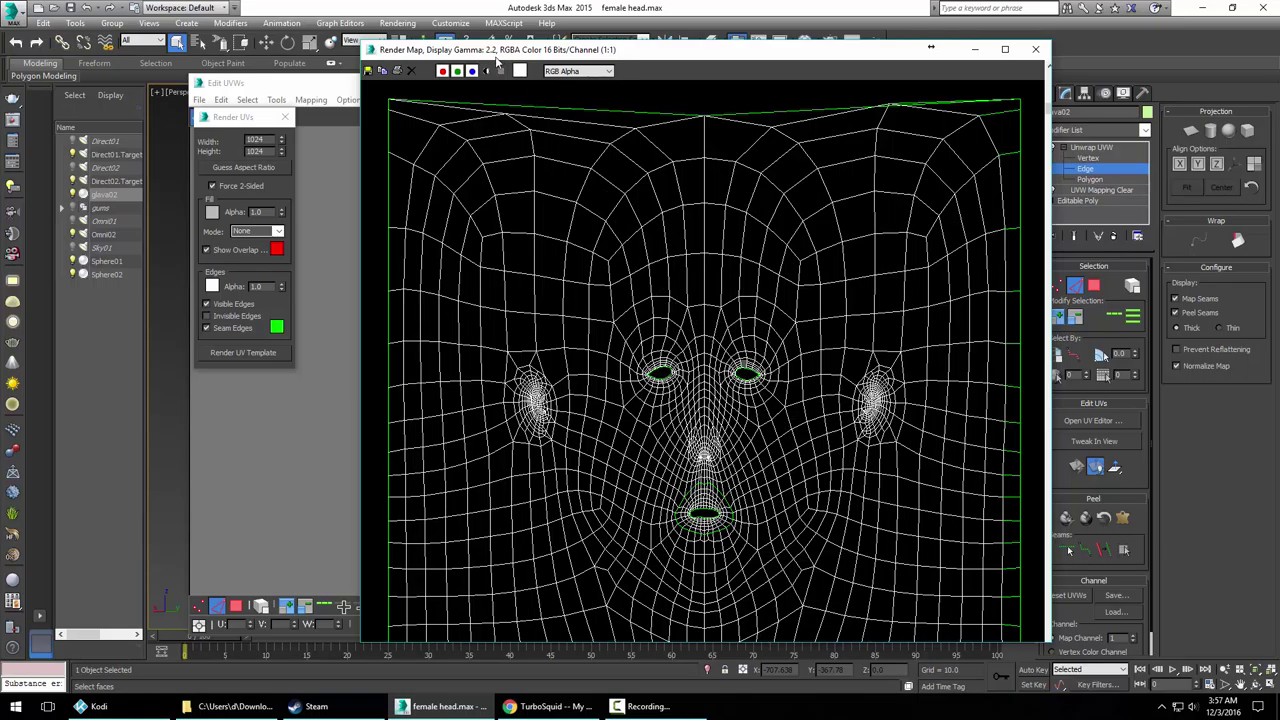
# Cancel saving the rendered template and close its render window
pyautogui.click(369, 72)
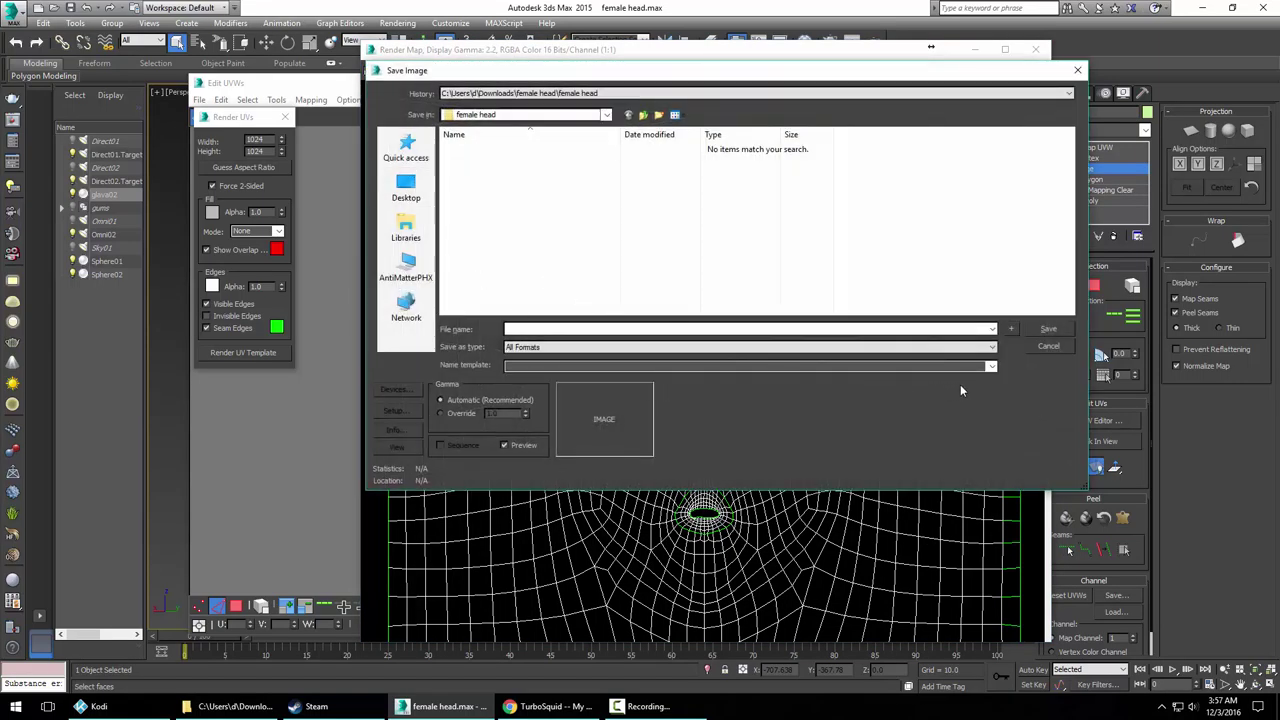
pyautogui.click(1046, 346)
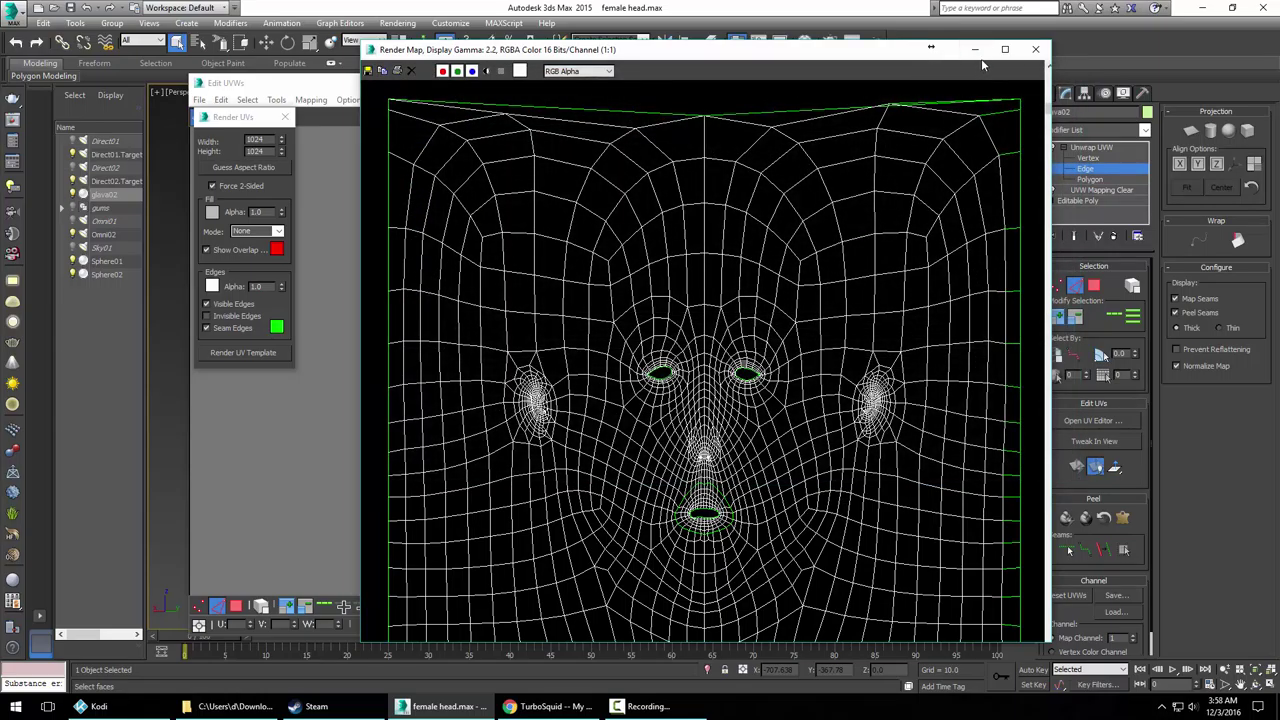
pyautogui.click(1035, 49)
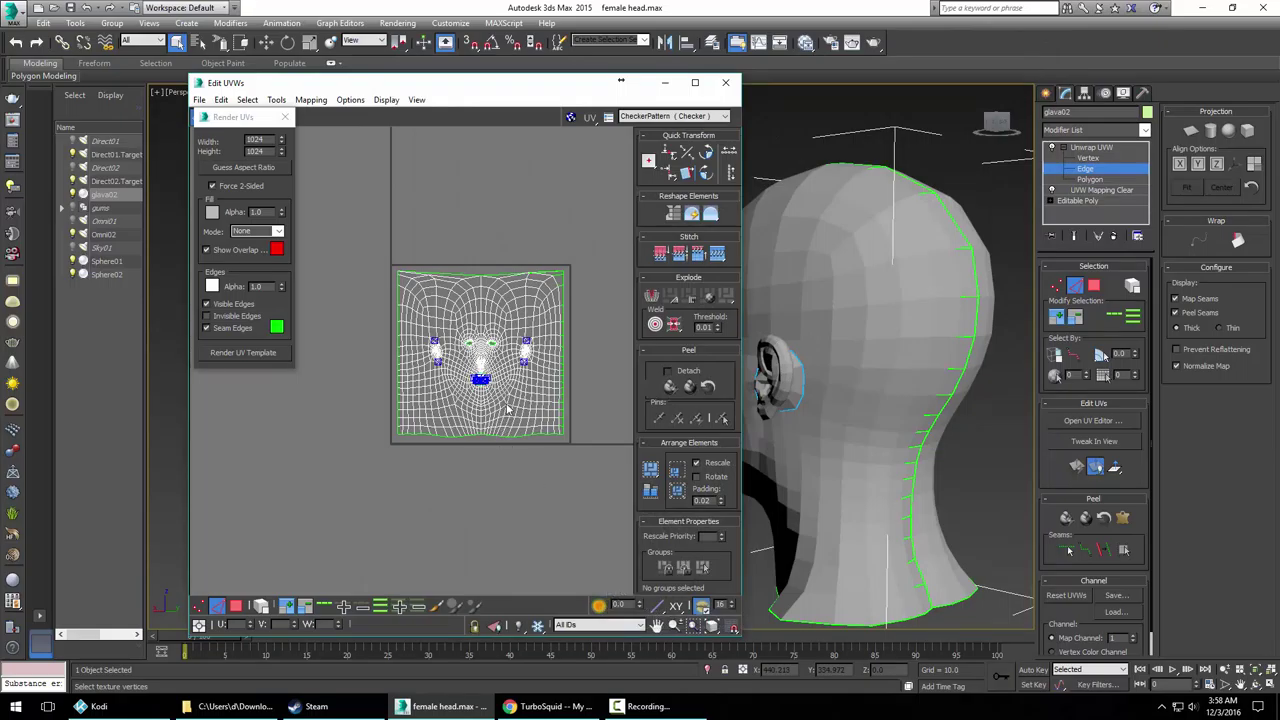
# Enlarge the UV editor and, at vertex level, weld the seam vertex above the mouth's right corner
pyautogui.scroll(8, 508, 383)
pyautogui.scroll(10, 508, 383)
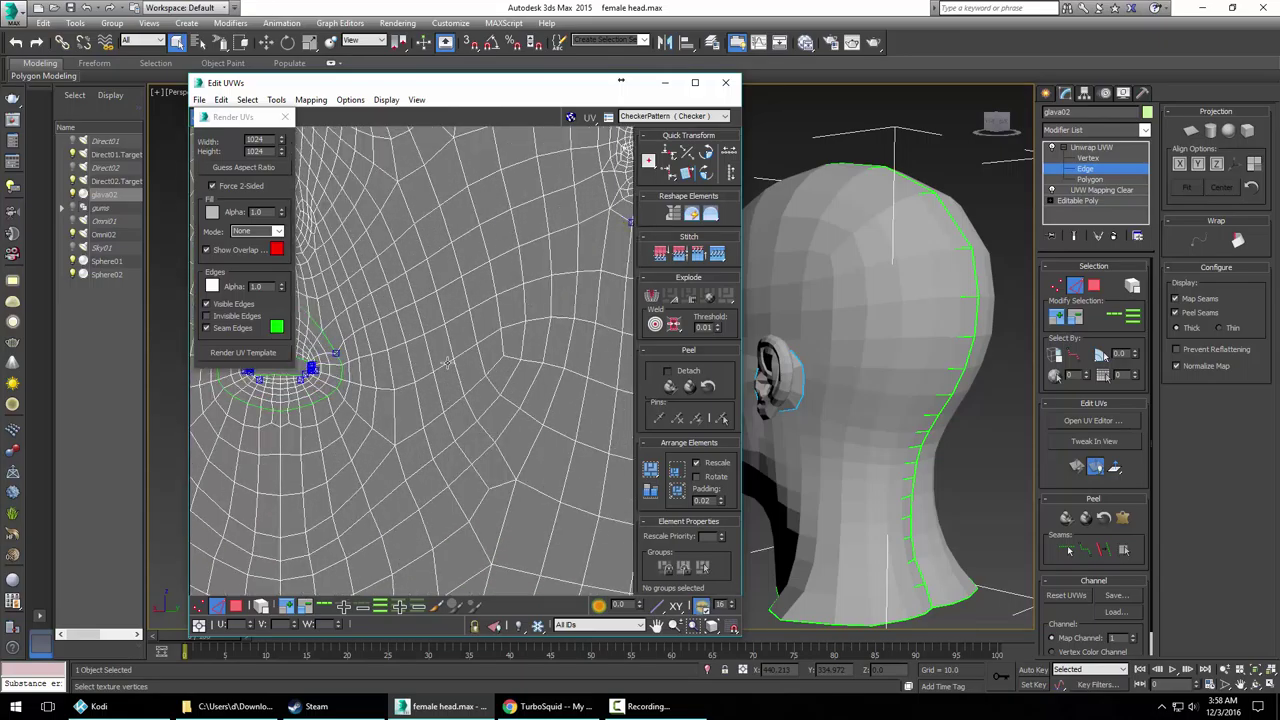
pyautogui.scroll(4, 508, 383)
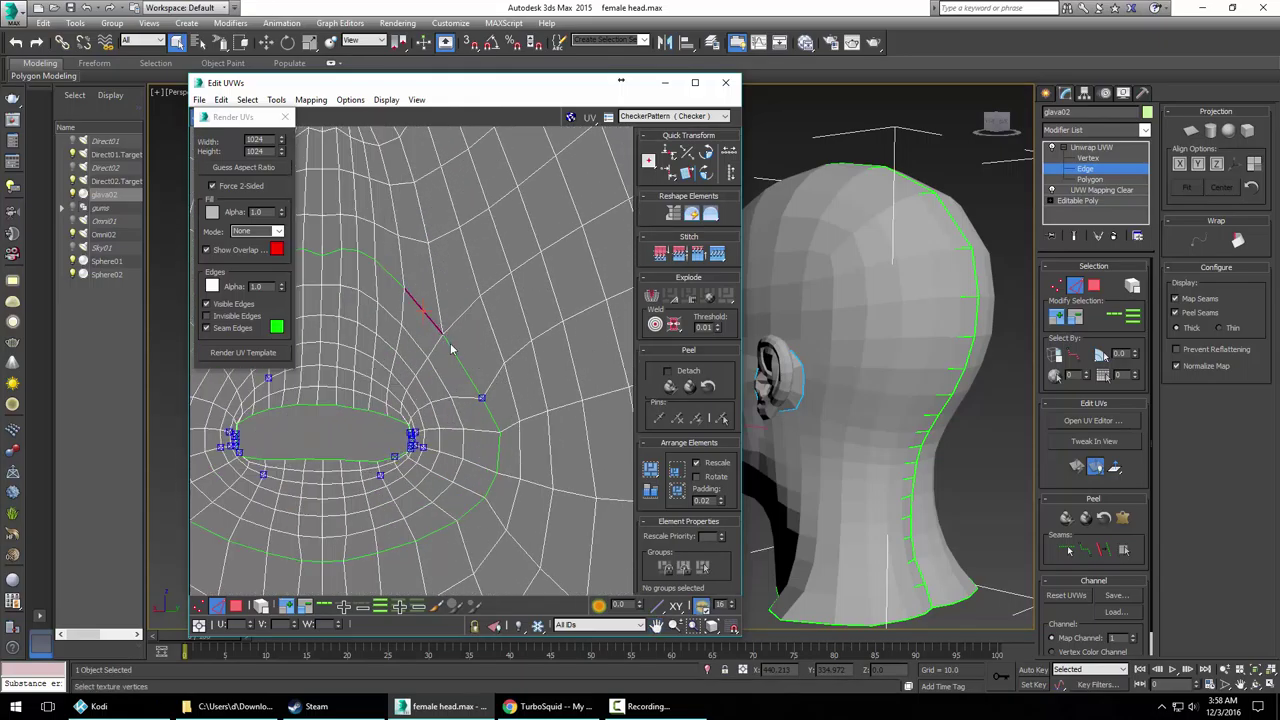
pyautogui.click(452, 350)
pyautogui.rightClick(454, 332)
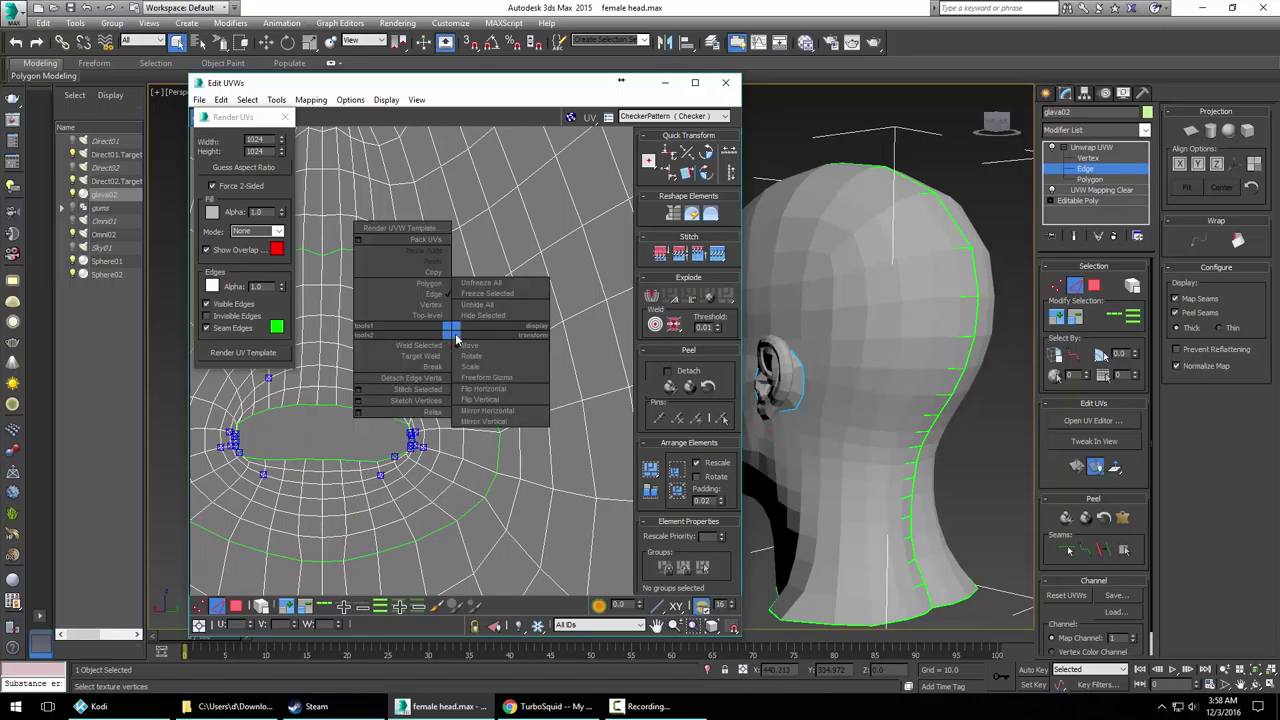
pyautogui.click(433, 318)
pyautogui.click(441, 334)
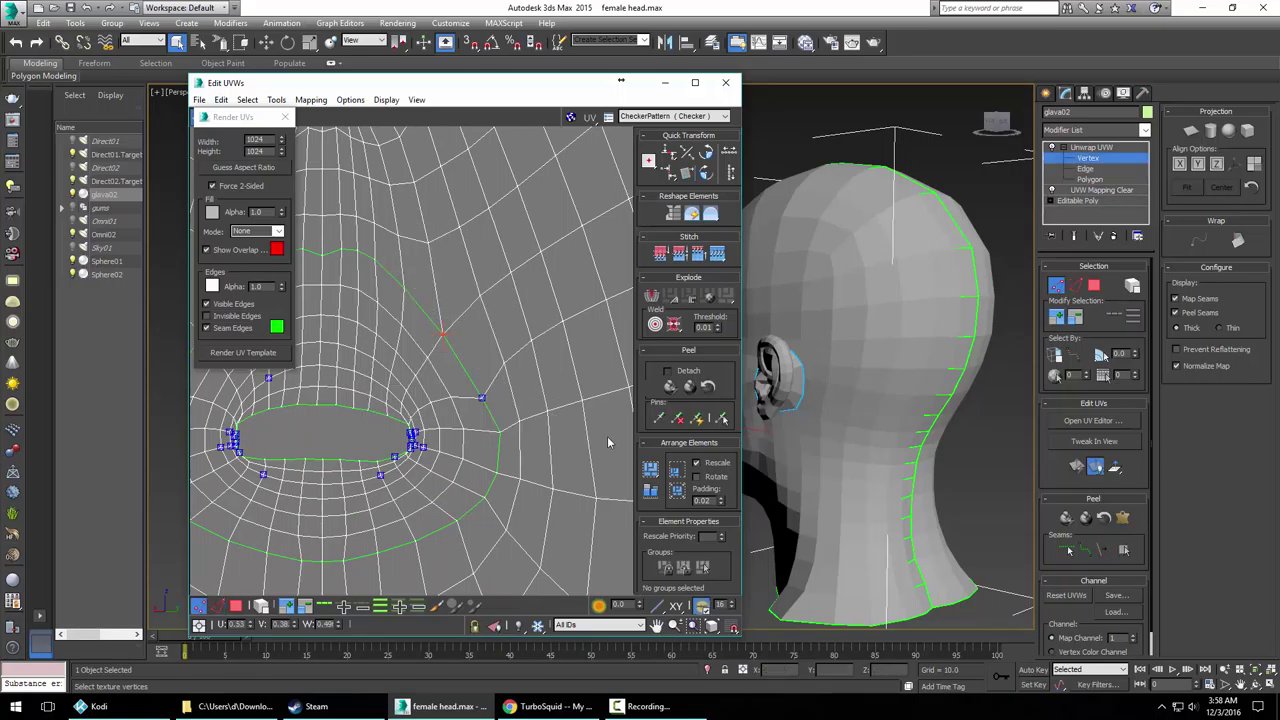
pyautogui.click(695, 82)
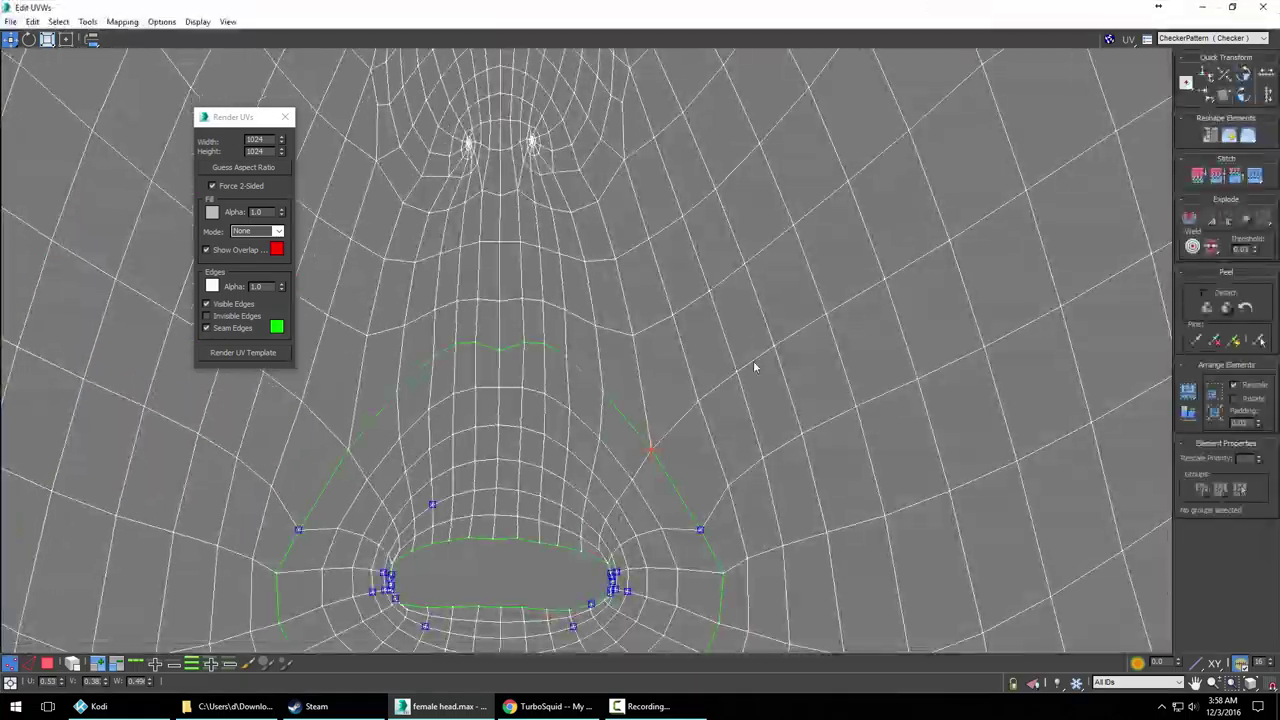
pyautogui.moveTo(954, 352); pyautogui.dragTo(1044, 232, button='middle')
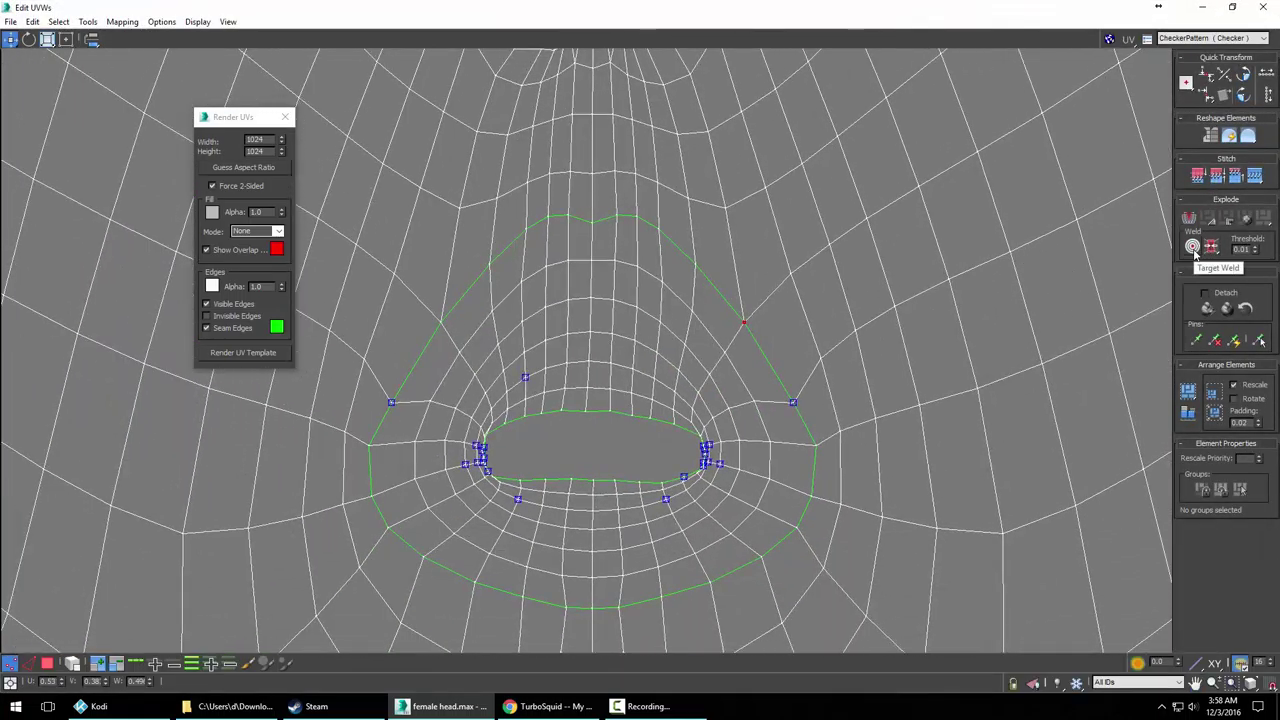
pyautogui.click(1211, 249)
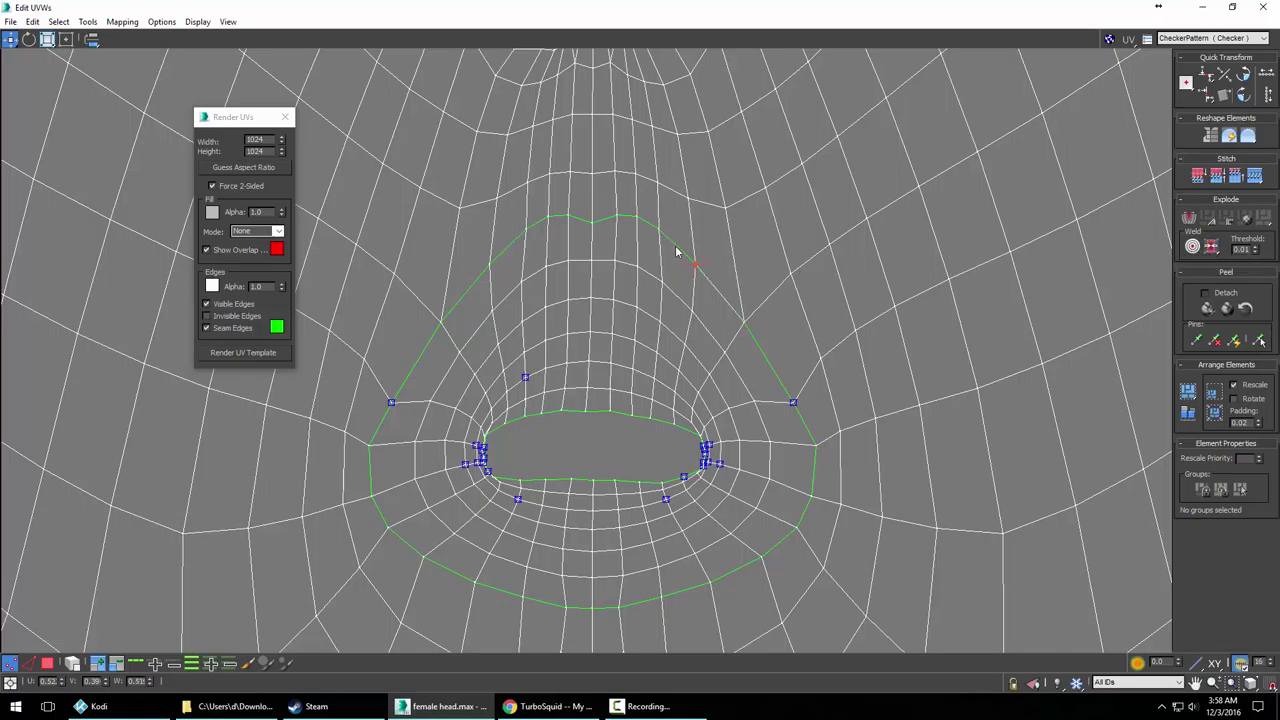
# Weld the vertices along the arched seam above the mouth, working from the right side across to the upper left
pyautogui.scroll(4, 690, 262)
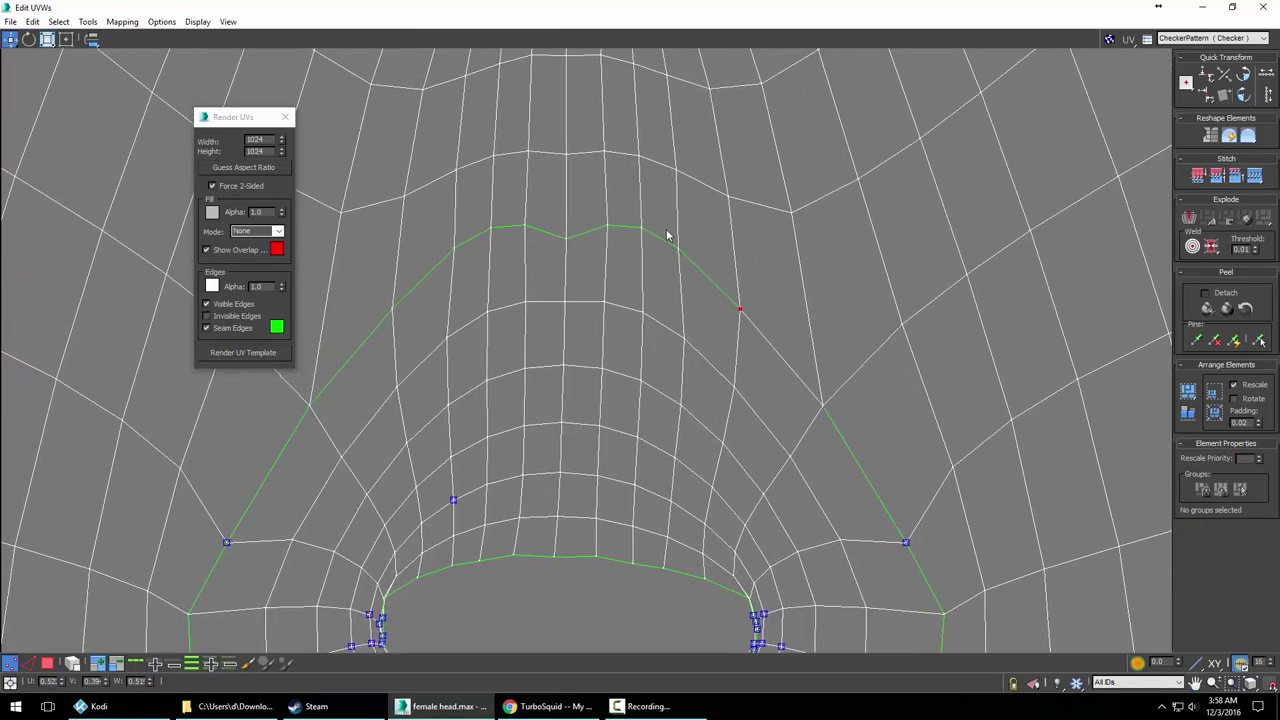
pyautogui.moveTo(699, 269); pyautogui.dragTo(700, 270)
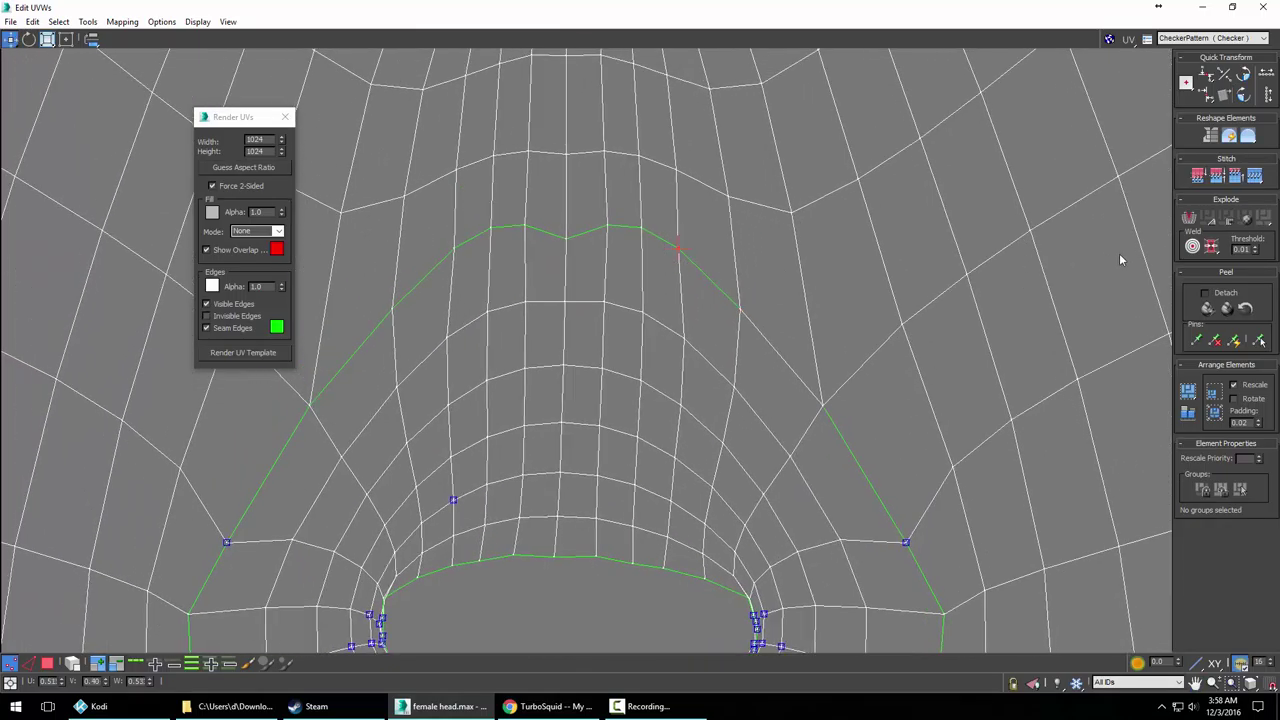
pyautogui.click(1210, 252)
pyautogui.moveTo(623, 223); pyautogui.dragTo(668, 243)
pyautogui.click(1210, 246)
pyautogui.click(607, 224)
pyautogui.moveTo(606, 226); pyautogui.dragTo(557, 248)
pyautogui.click(1210, 249)
pyautogui.moveTo(456, 218); pyautogui.dragTo(495, 282)
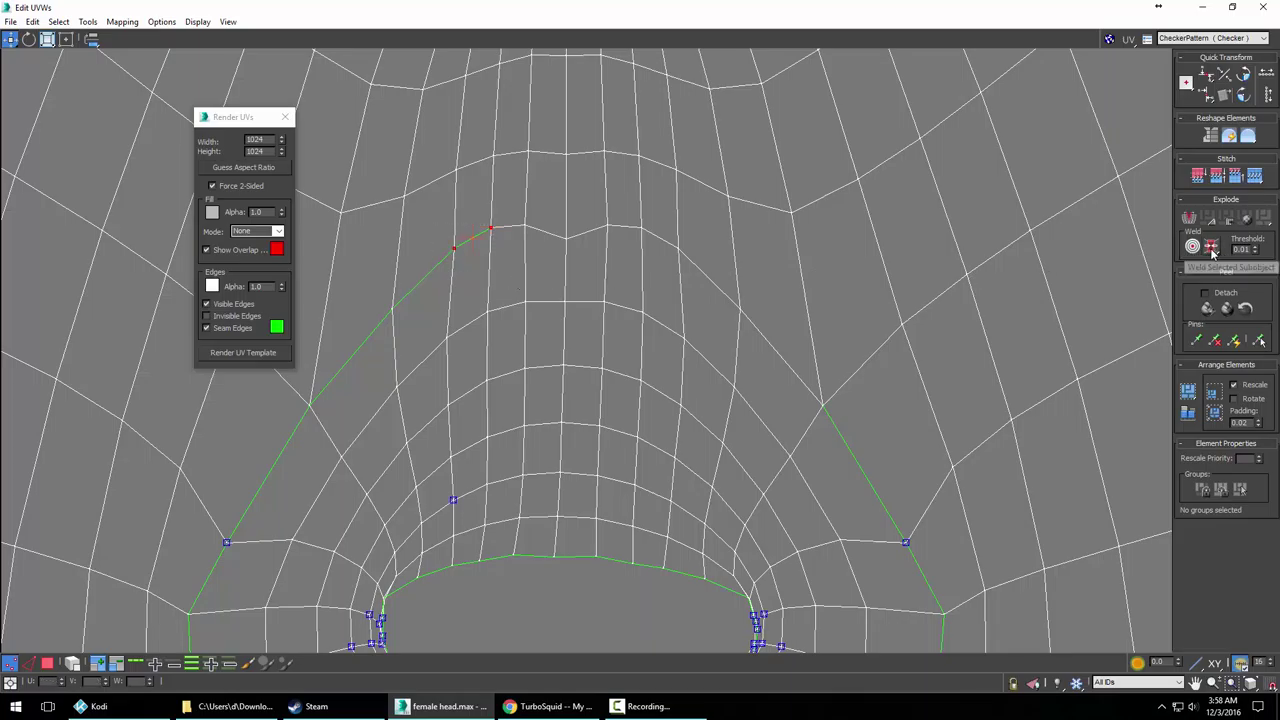
# Weld the seam vertices down the upper left side of the loop around the mouth
pyautogui.moveTo(603, 286); pyautogui.dragTo(1029, 234, button='middle')
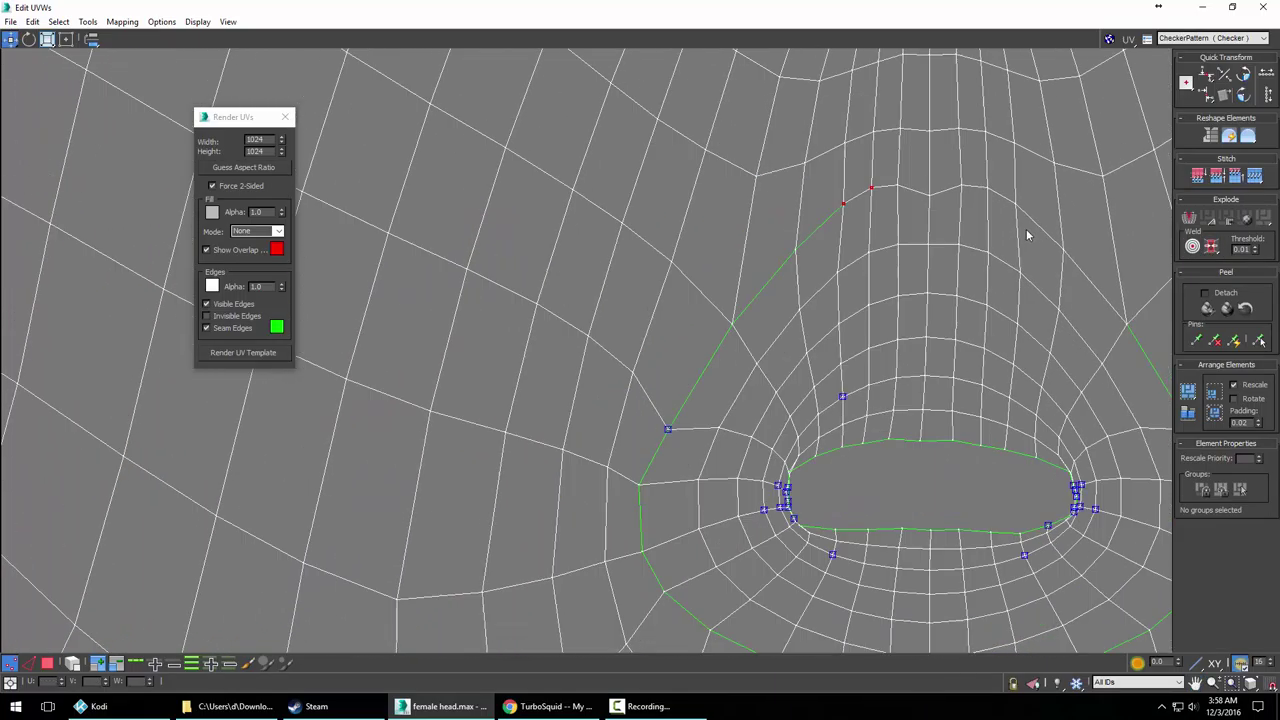
pyautogui.moveTo(763, 195); pyautogui.dragTo(860, 263)
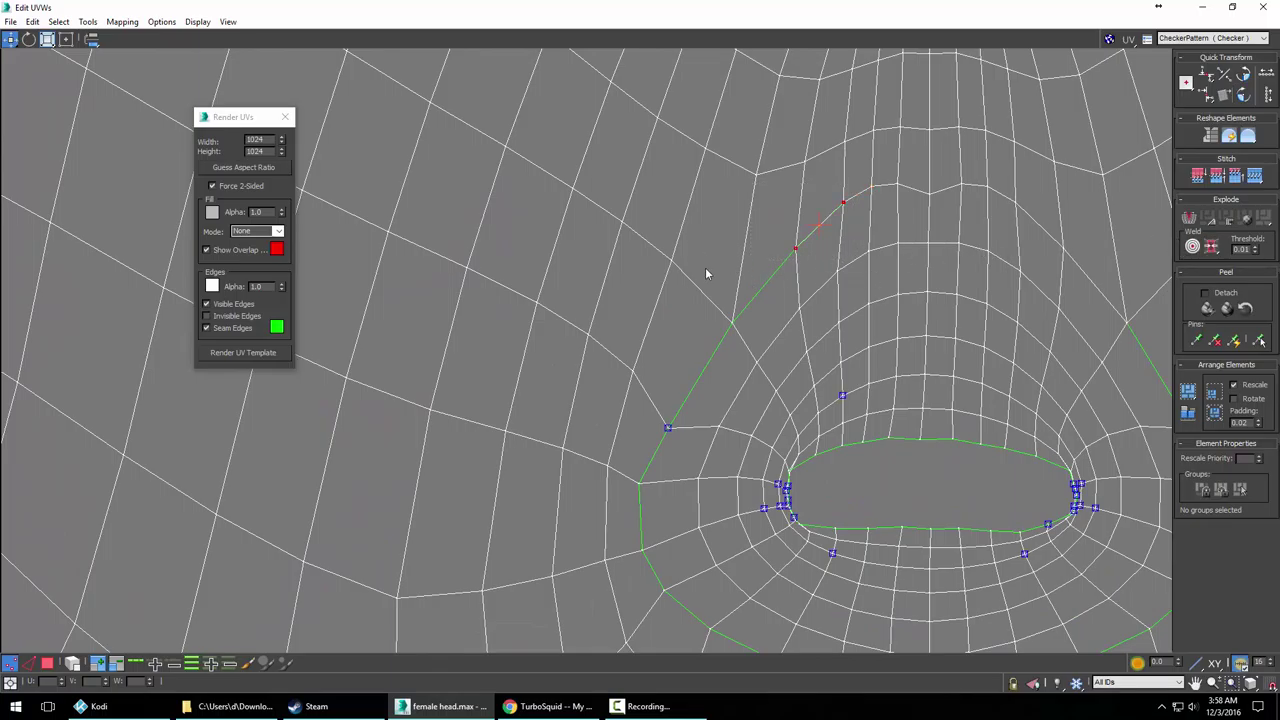
pyautogui.moveTo(705, 272); pyautogui.dragTo(778, 338)
pyautogui.click(1211, 247)
# Select the remaining seam vertices around the sides and underside of the mouth loop and weld them together
pyautogui.keyDown('ctrl'); pyautogui.moveTo(653, 413); pyautogui.dragTo(678, 448); pyautogui.keyUp('ctrl')
pyautogui.moveTo(951, 517); pyautogui.dragTo(836, 337, button='middle')
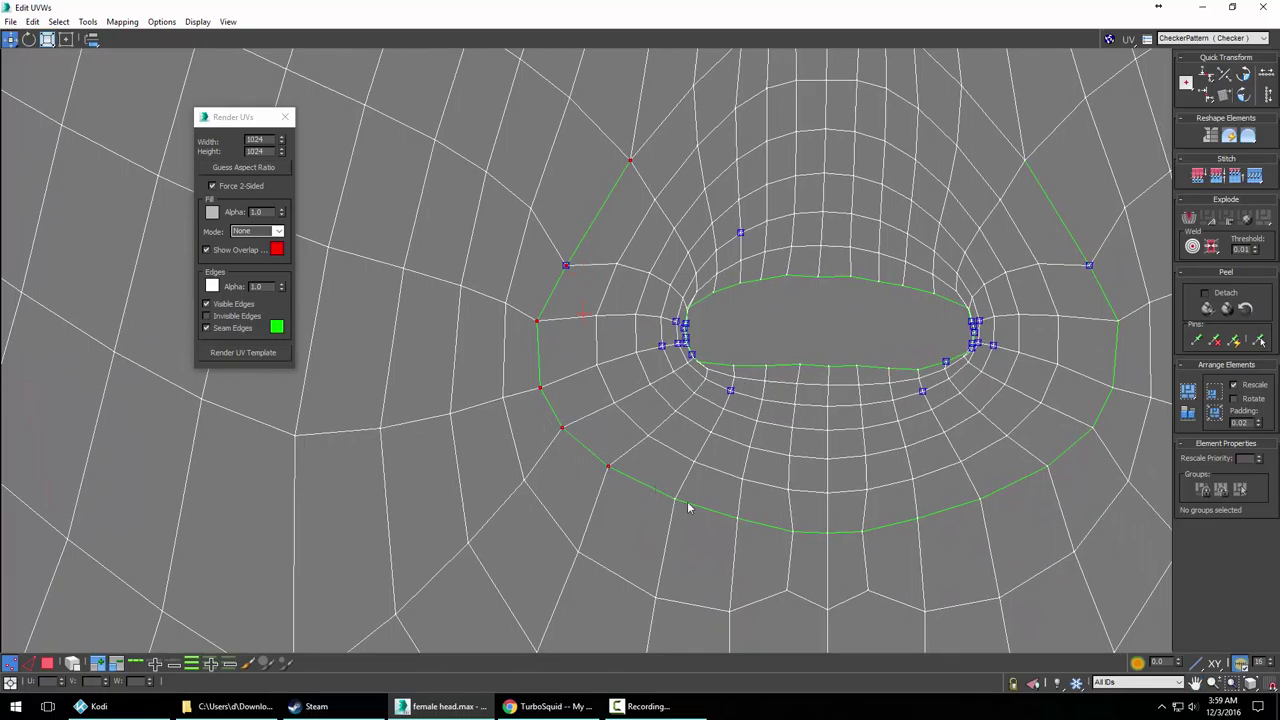
pyautogui.keyDown('ctrl'); pyautogui.moveTo(742, 514); pyautogui.dragTo(867, 539); pyautogui.keyUp('ctrl')
pyautogui.keyDown('ctrl'); pyautogui.click(1047, 466); pyautogui.keyUp('ctrl')
pyautogui.keyDown('ctrl'); pyautogui.click(1093, 428); pyautogui.keyUp('ctrl')
pyautogui.keyDown('ctrl'); pyautogui.click(1113, 387); pyautogui.keyUp('ctrl')
pyautogui.keyDown('ctrl'); pyautogui.click(1117, 320); pyautogui.keyUp('ctrl')
pyautogui.keyDown('ctrl'); pyautogui.click(1025, 160); pyautogui.keyUp('ctrl')
pyautogui.click(1212, 247)
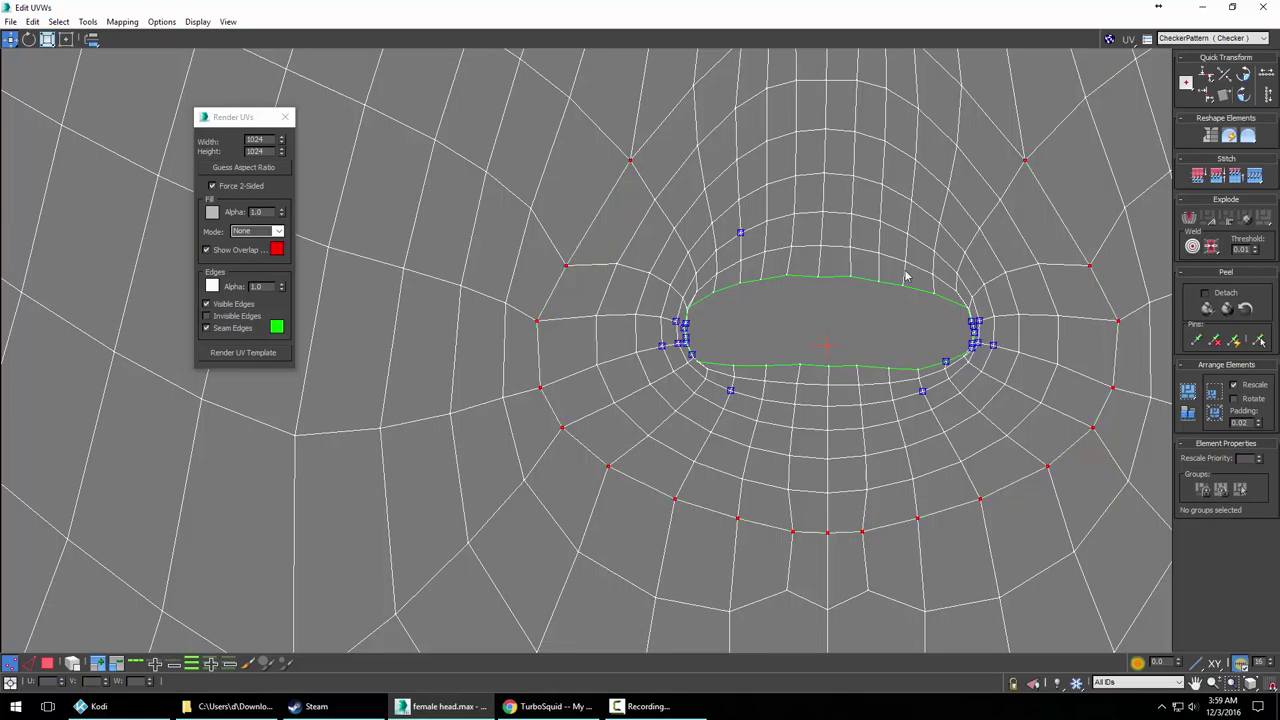
# Check the UV layout around the right ear for leftover seams by selecting its topmost vertices
pyautogui.scroll(-10, 796, 278)
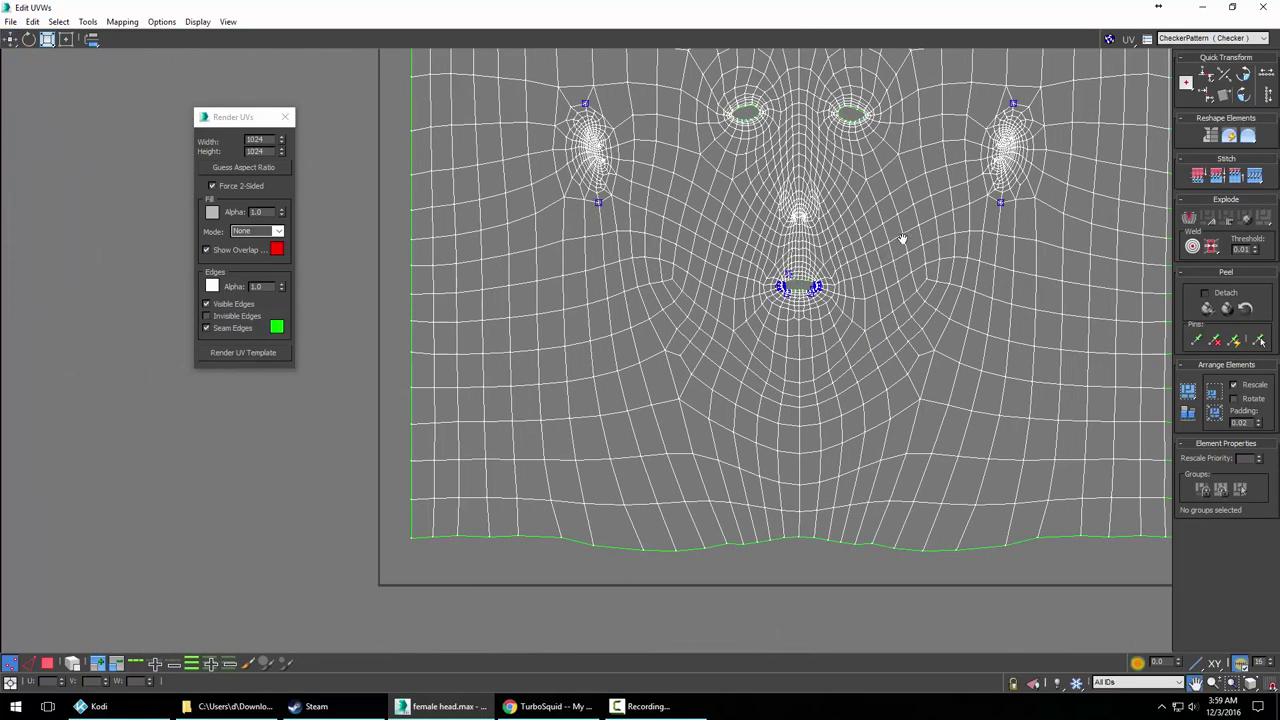
pyautogui.scroll(10, 800, 320)
pyautogui.scroll(2, 825, 312)
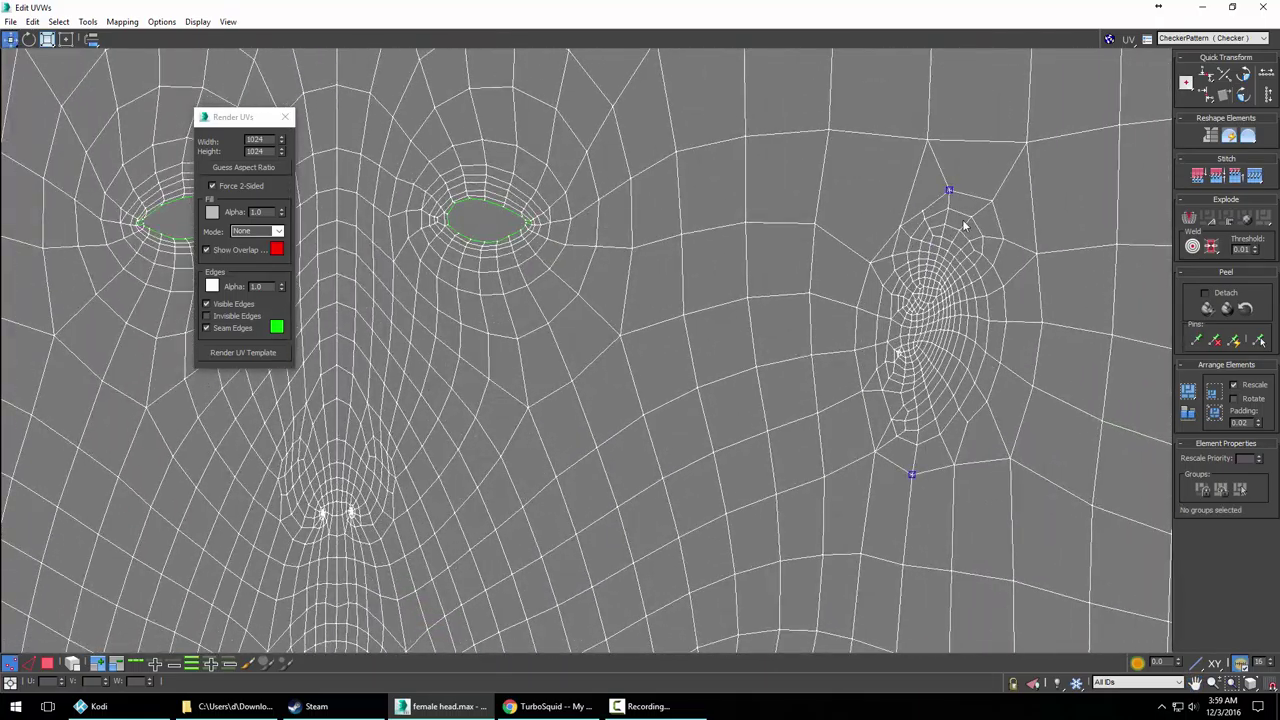
pyautogui.moveTo(938, 180); pyautogui.dragTo(961, 217)
pyautogui.scroll(-5, 893, 377)
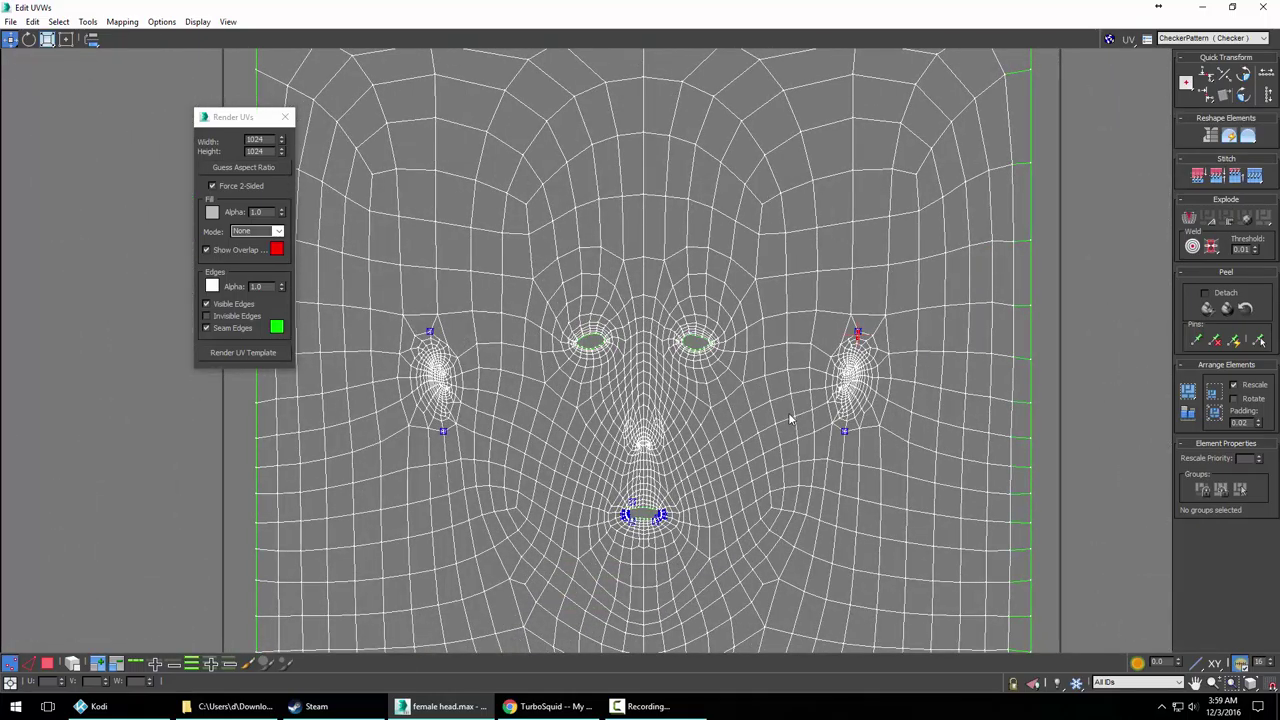
# Move the border vertices at the left corner of the mouth opening inward to separate the overlapping UV edges
pyautogui.scroll(7, 712, 424)
pyautogui.moveTo(677, 457); pyautogui.dragTo(826, 100, button='middle')
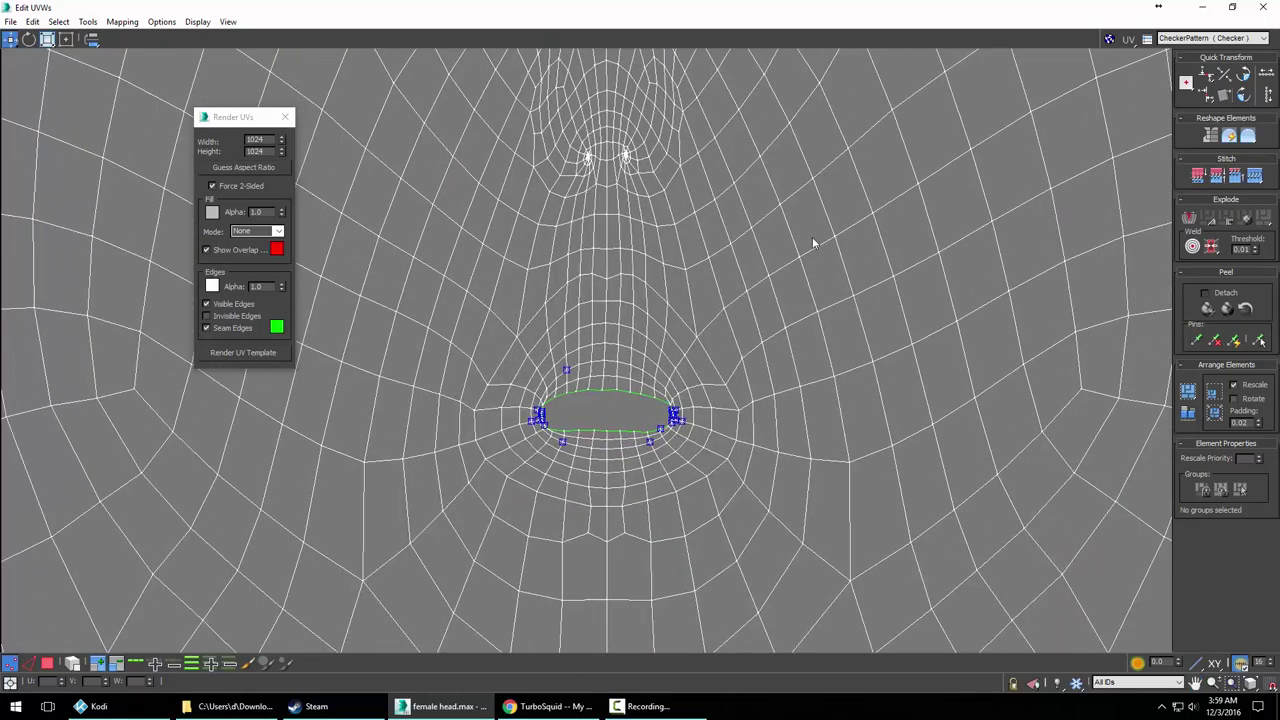
pyautogui.scroll(4, 778, 333)
pyautogui.moveTo(754, 336); pyautogui.dragTo(957, 221, button='middle')
pyautogui.scroll(4, 914, 271)
pyautogui.moveTo(785, 272); pyautogui.dragTo(975, 178, button='middle')
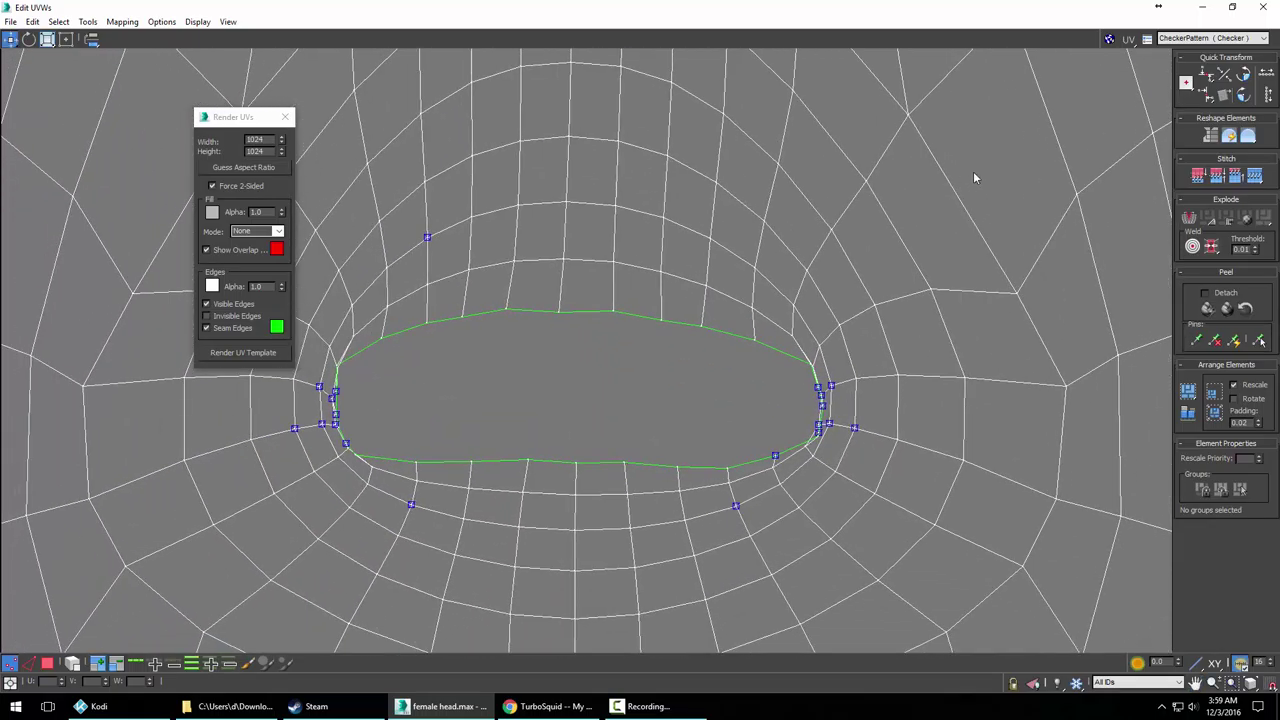
pyautogui.click(334, 365)
pyautogui.moveTo(335, 363); pyautogui.dragTo(369, 451)
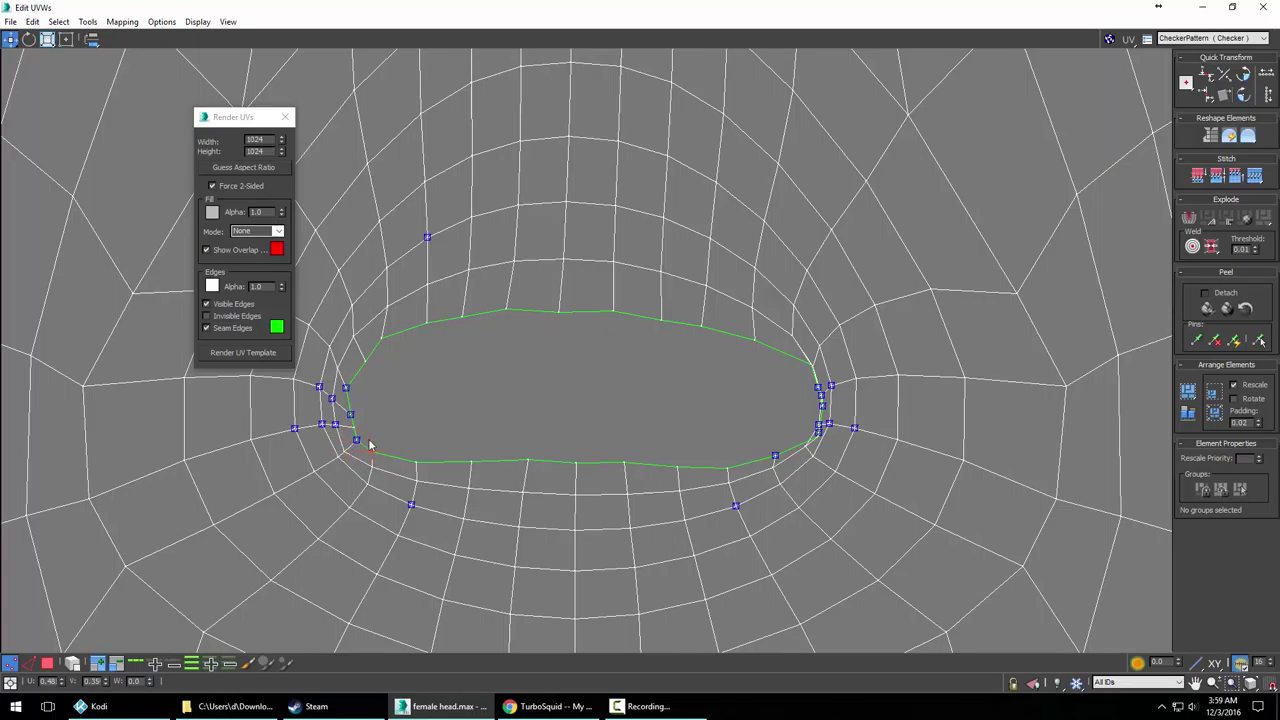
pyautogui.moveTo(346, 388); pyautogui.dragTo(358, 383)
pyautogui.moveTo(380, 336); pyautogui.dragTo(388, 336)
# Move the border vertices at the right corner of the mouth opening inward to separate the overlapping UV edges
pyautogui.scroll(6, 886, 379)
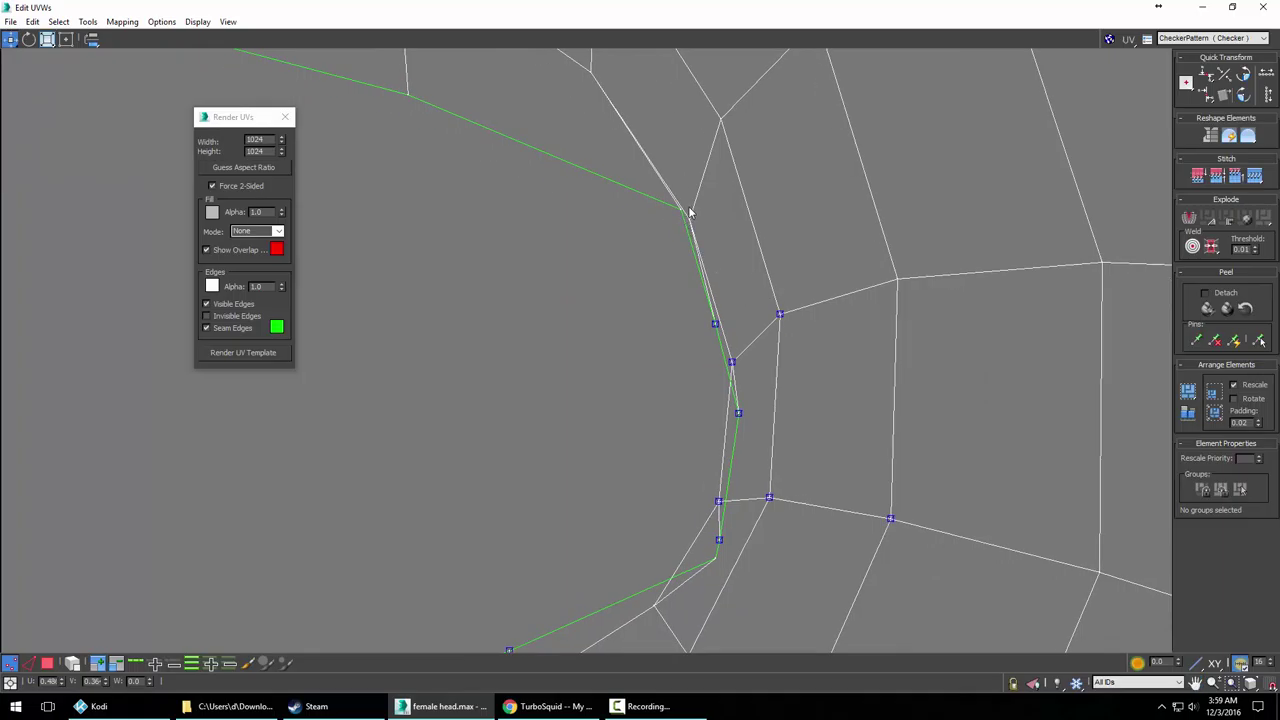
pyautogui.moveTo(684, 207); pyautogui.dragTo(561, 198)
pyautogui.moveTo(715, 323); pyautogui.dragTo(648, 284)
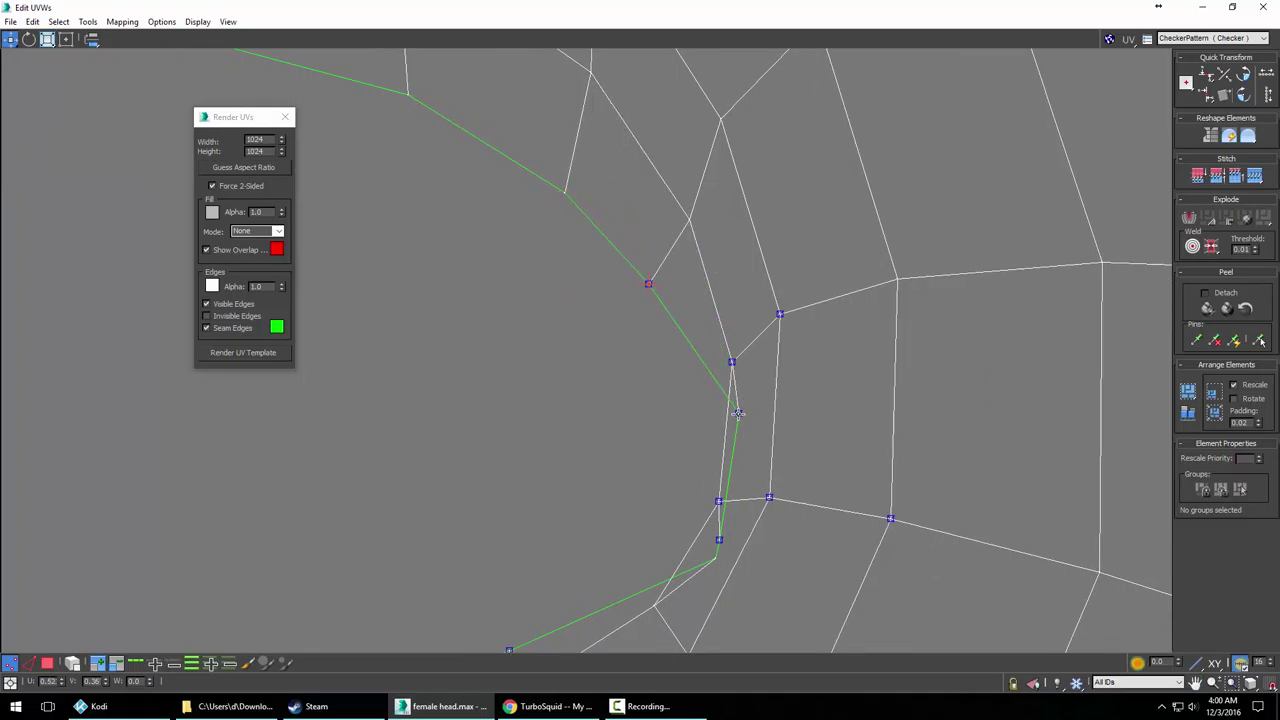
pyautogui.moveTo(737, 412); pyautogui.dragTo(678, 375)
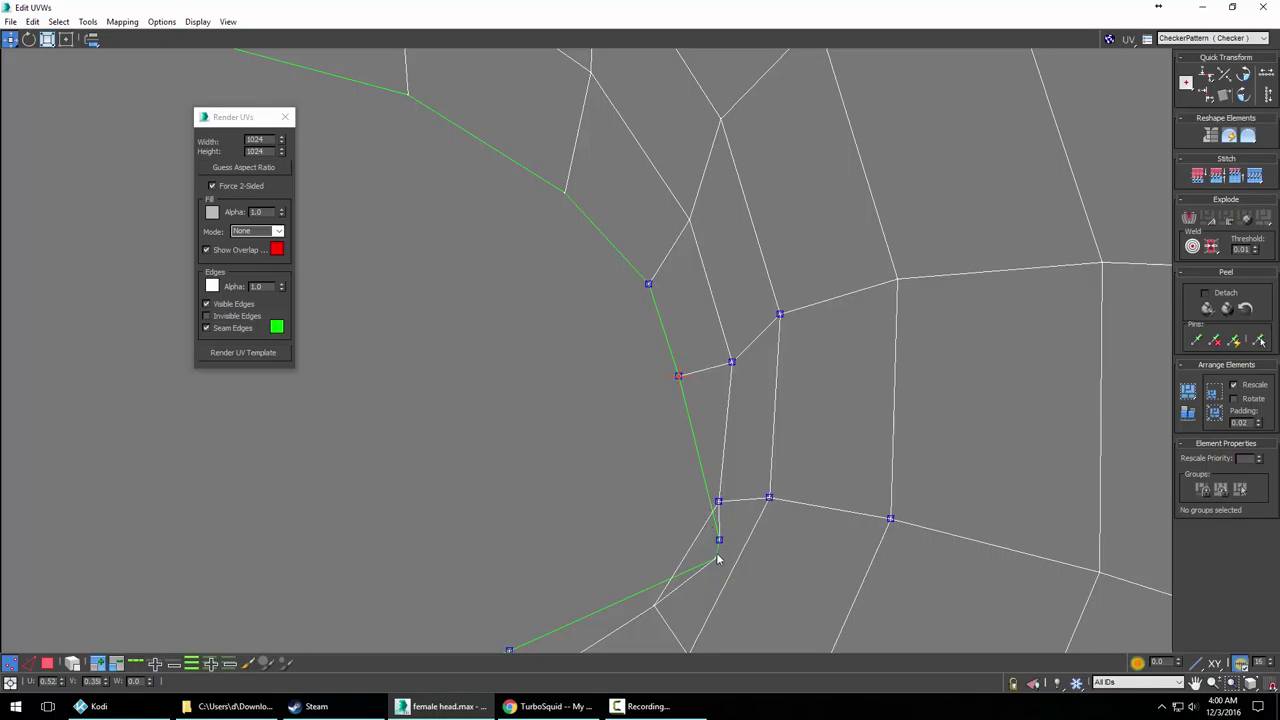
pyautogui.moveTo(718, 539); pyautogui.dragTo(669, 492)
pyautogui.moveTo(710, 558); pyautogui.dragTo(623, 566)
pyautogui.scroll(-2, 603, 493)
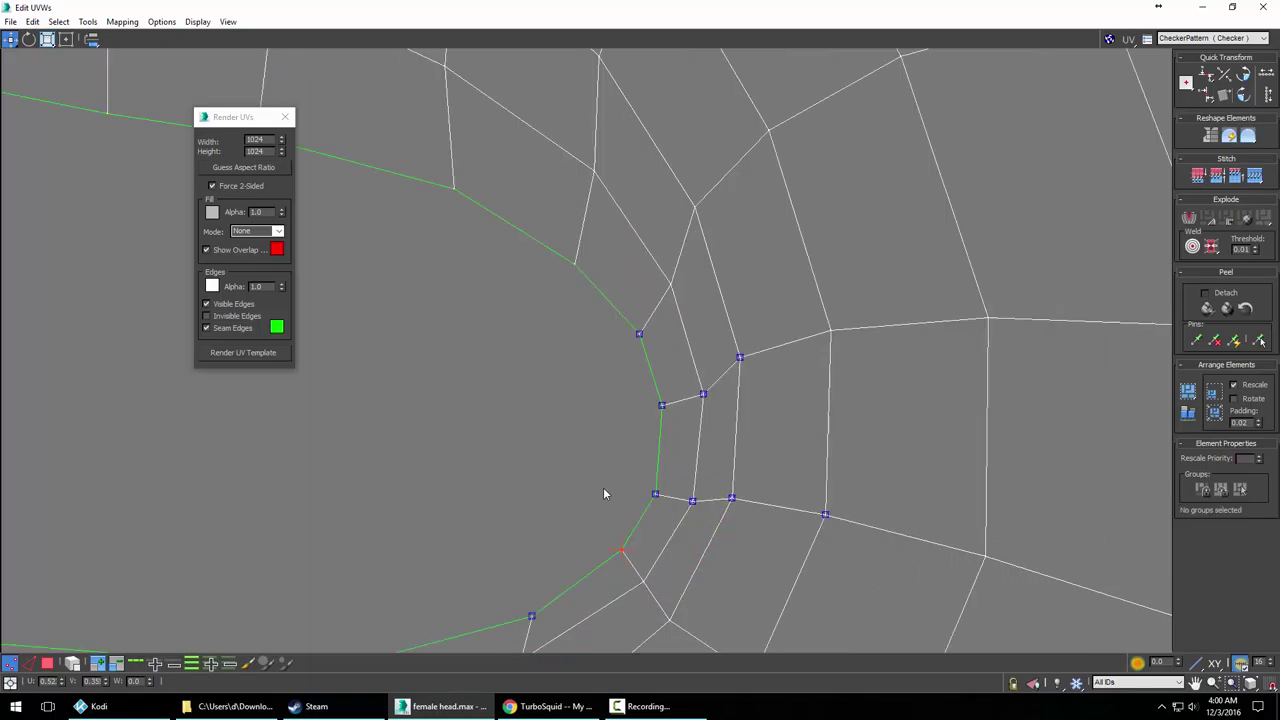
pyautogui.scroll(-4, 603, 490)
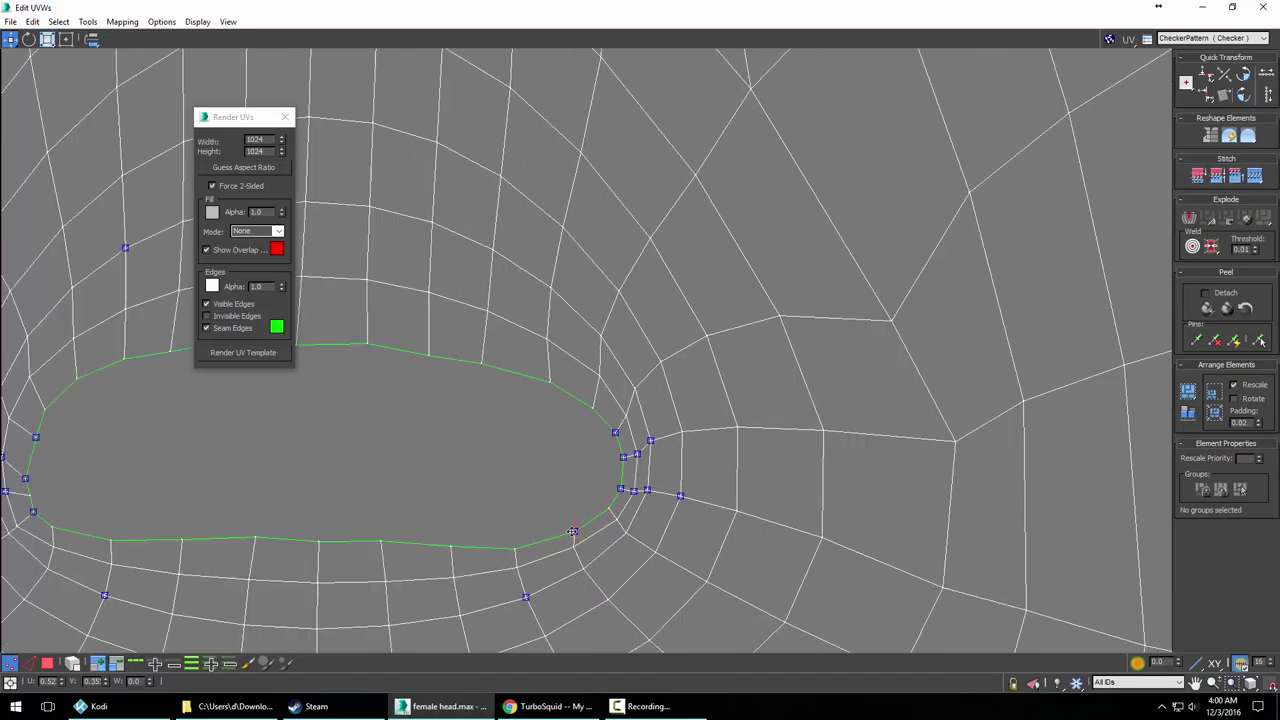
pyautogui.moveTo(531, 497); pyautogui.dragTo(869, 474, button='middle')
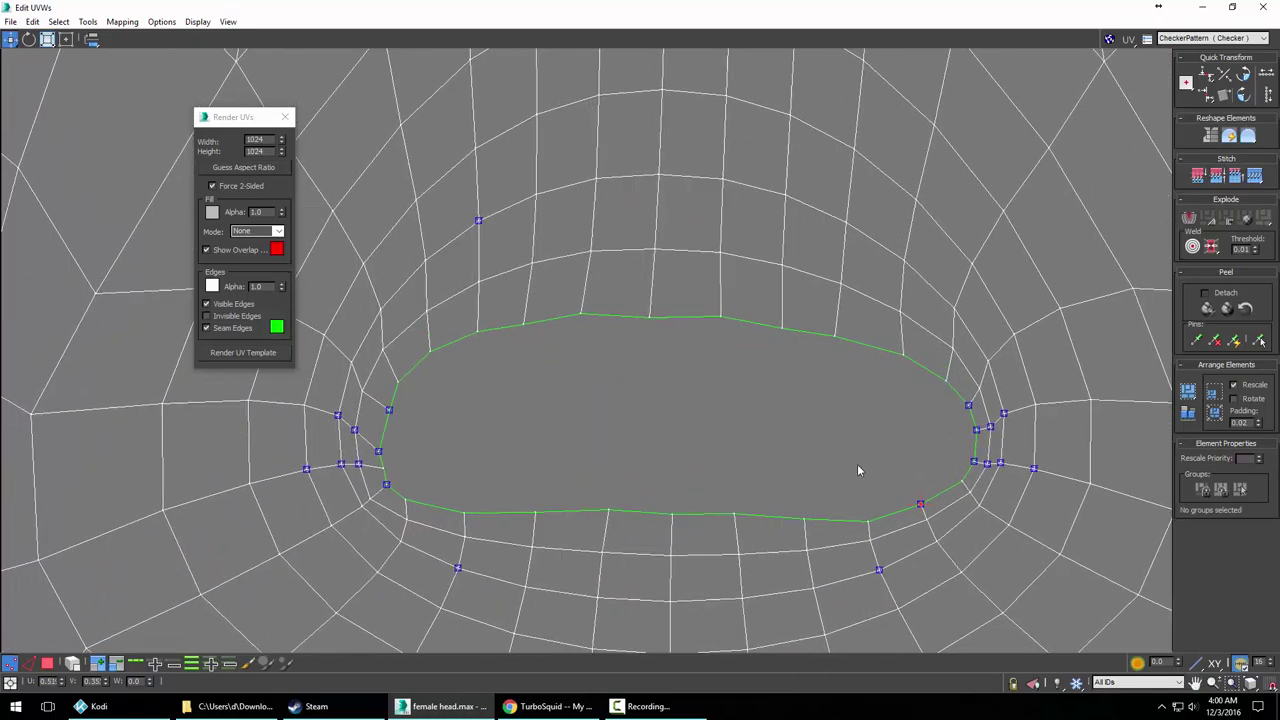
# Review the head's overall UV layout around the mouth, ears and eyes, and close the UV editor
pyautogui.scroll(-5, 857, 470)
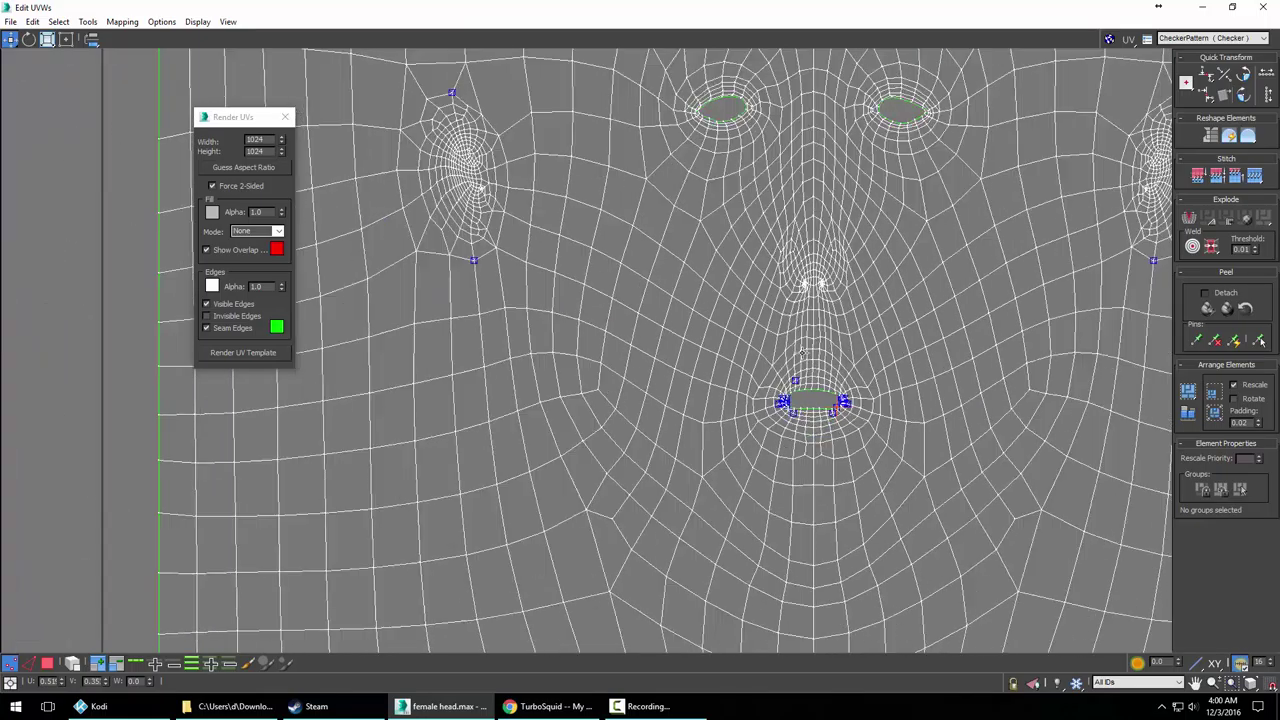
pyautogui.scroll(-2, 801, 352)
pyautogui.scroll(4, 773, 362)
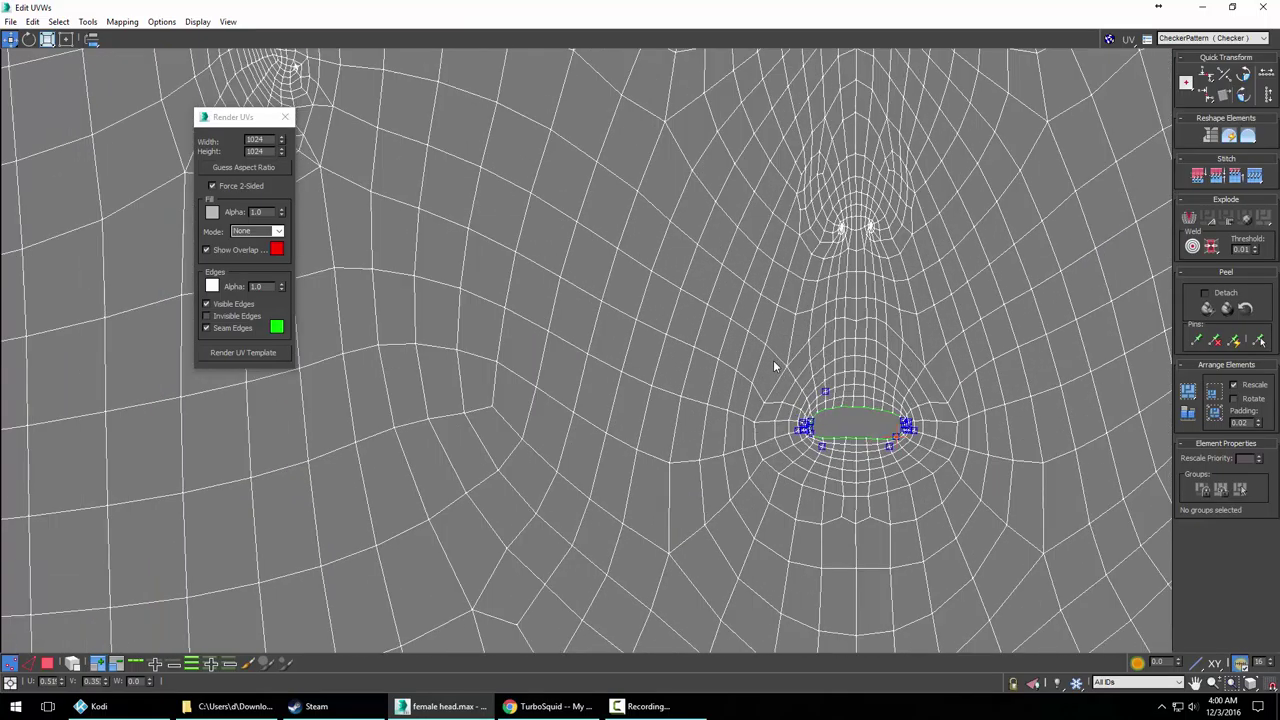
pyautogui.scroll(2, 773, 366)
pyautogui.scroll(-5, 773, 366)
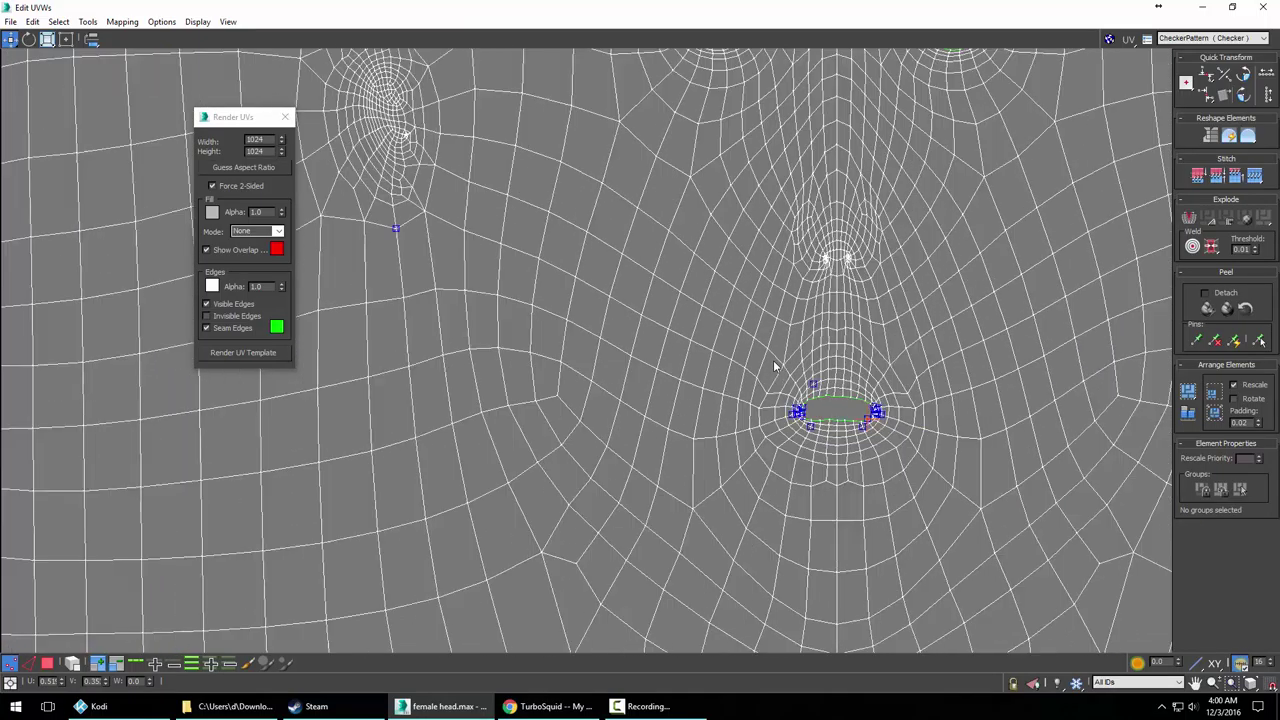
pyautogui.scroll(-2, 757, 346)
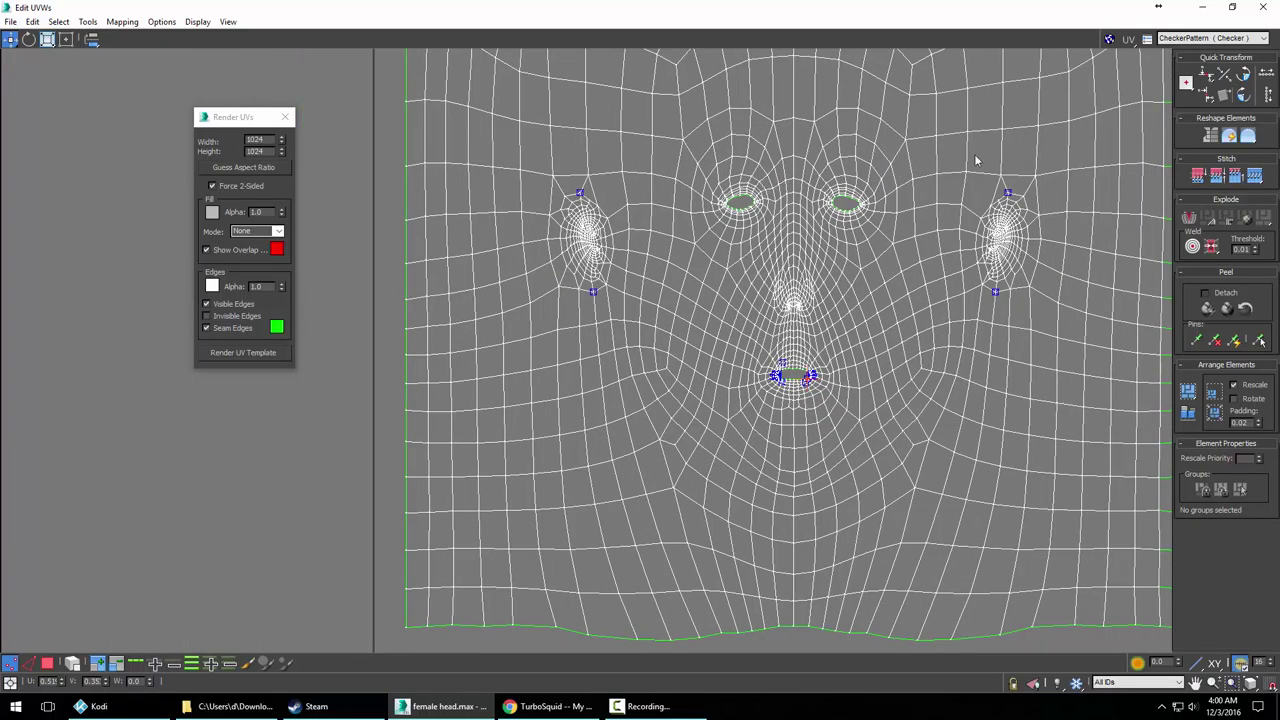
pyautogui.click(1232, 7)
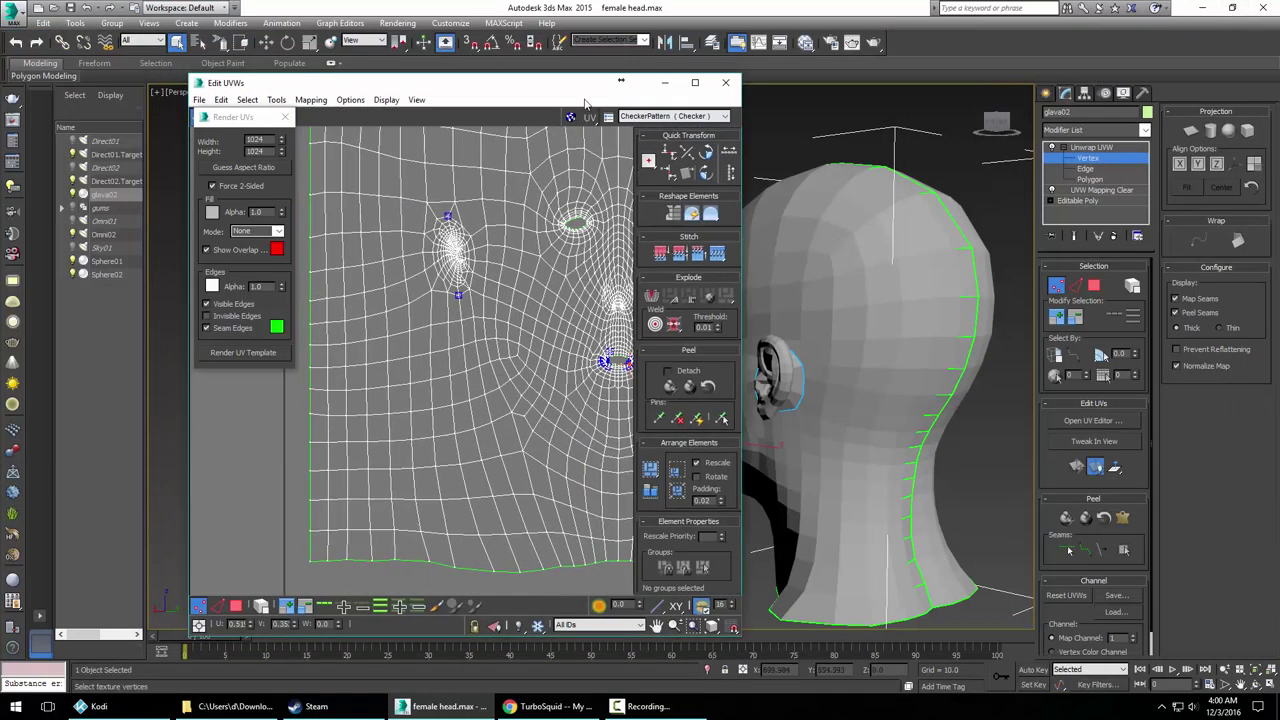
pyautogui.click(725, 82)
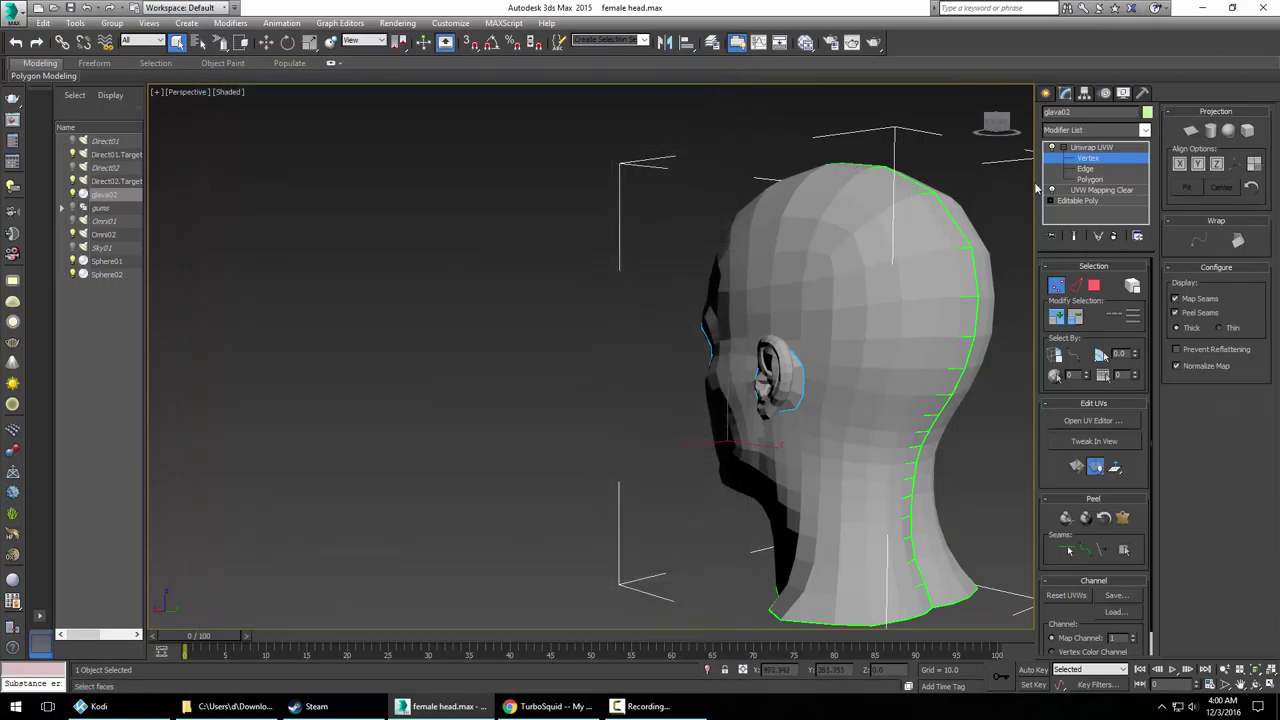
# Exit vertex editing and collapse the head's modifier stack from Unwrap UVW down into the Editable Poly
pyautogui.click(1088, 158)
pyautogui.click(1065, 148)
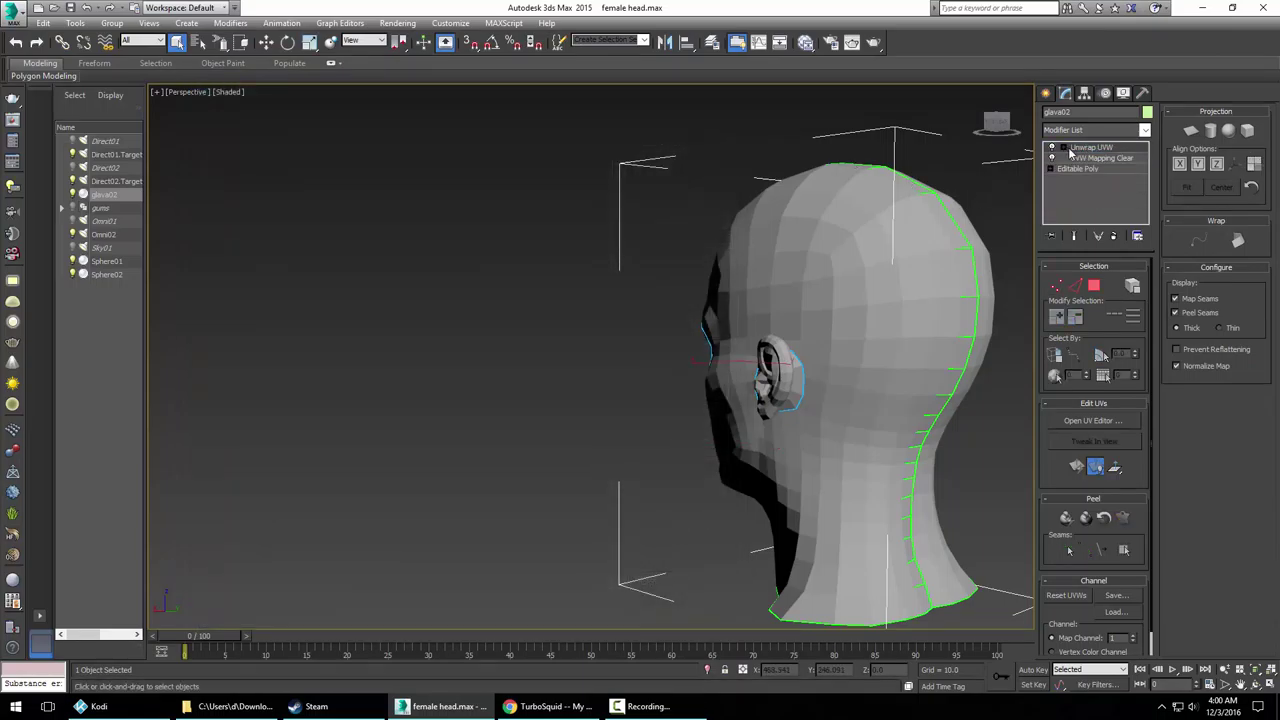
pyautogui.rightClick(1087, 149)
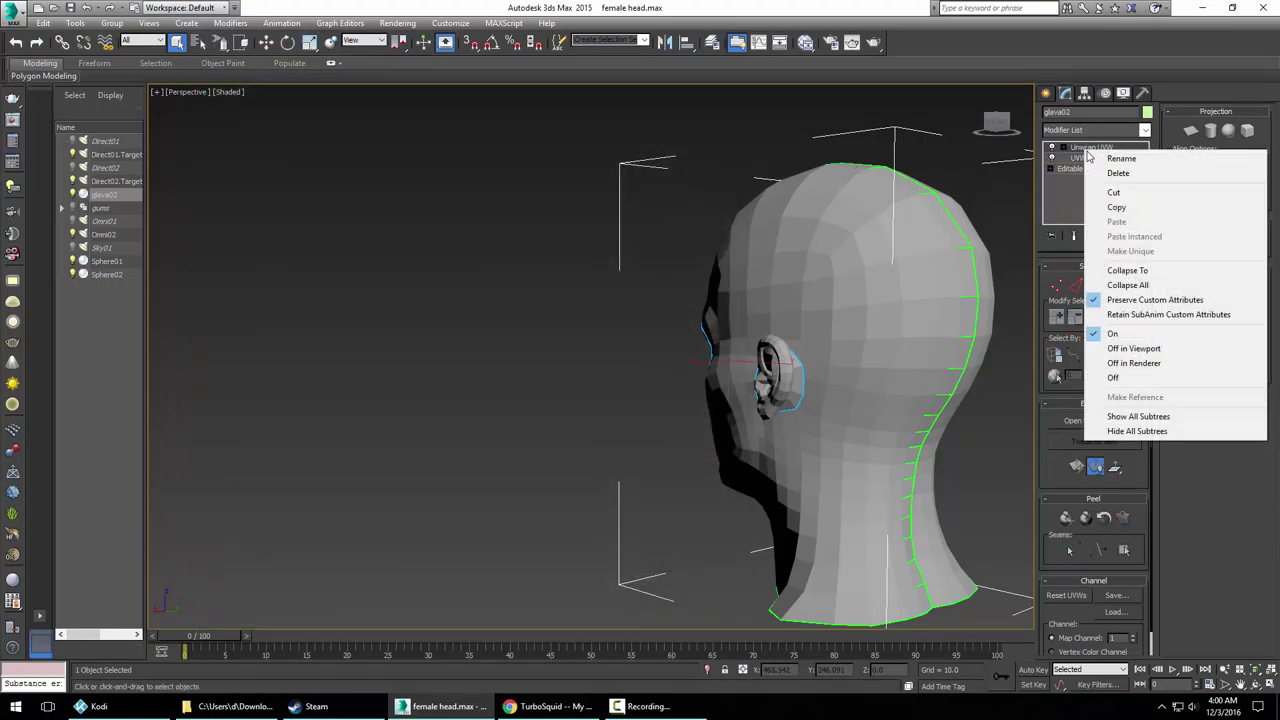
pyautogui.click(1127, 270)
pyautogui.click(700, 406)
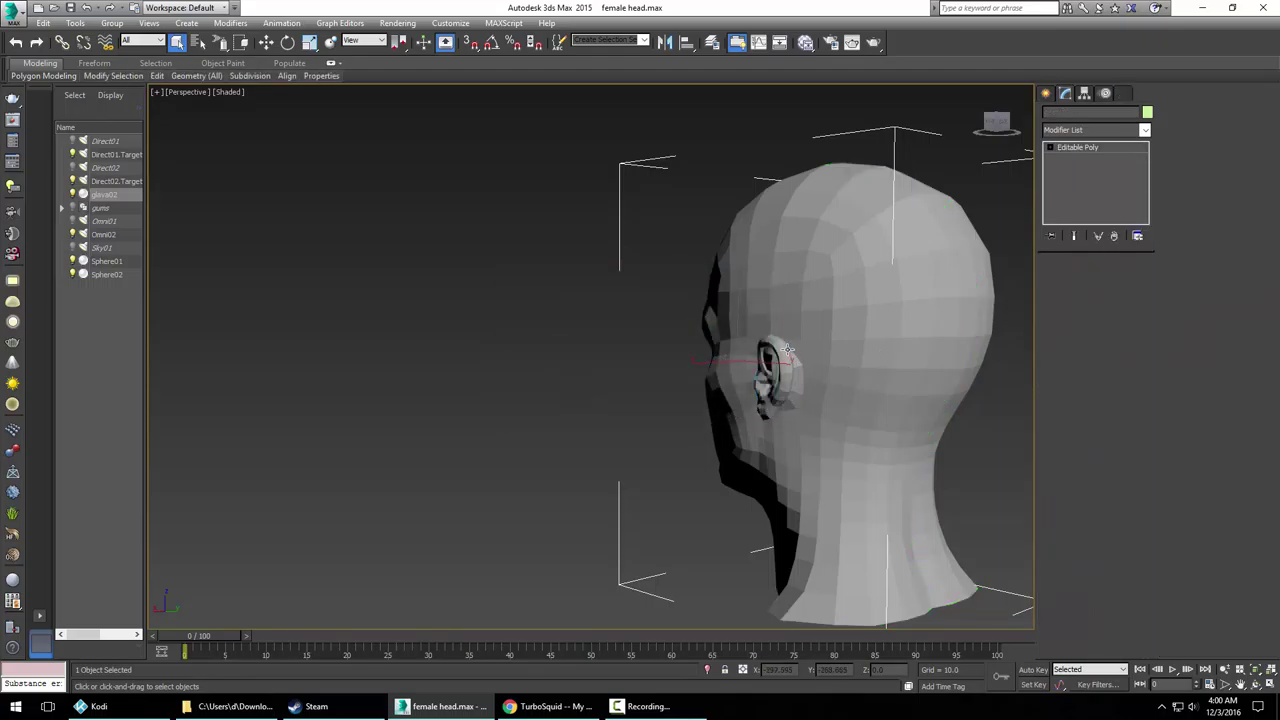
pyautogui.keyDown('alt'); pyautogui.moveTo(700, 400); pyautogui.dragTo(892, 305, button='middle'); pyautogui.keyUp('alt')
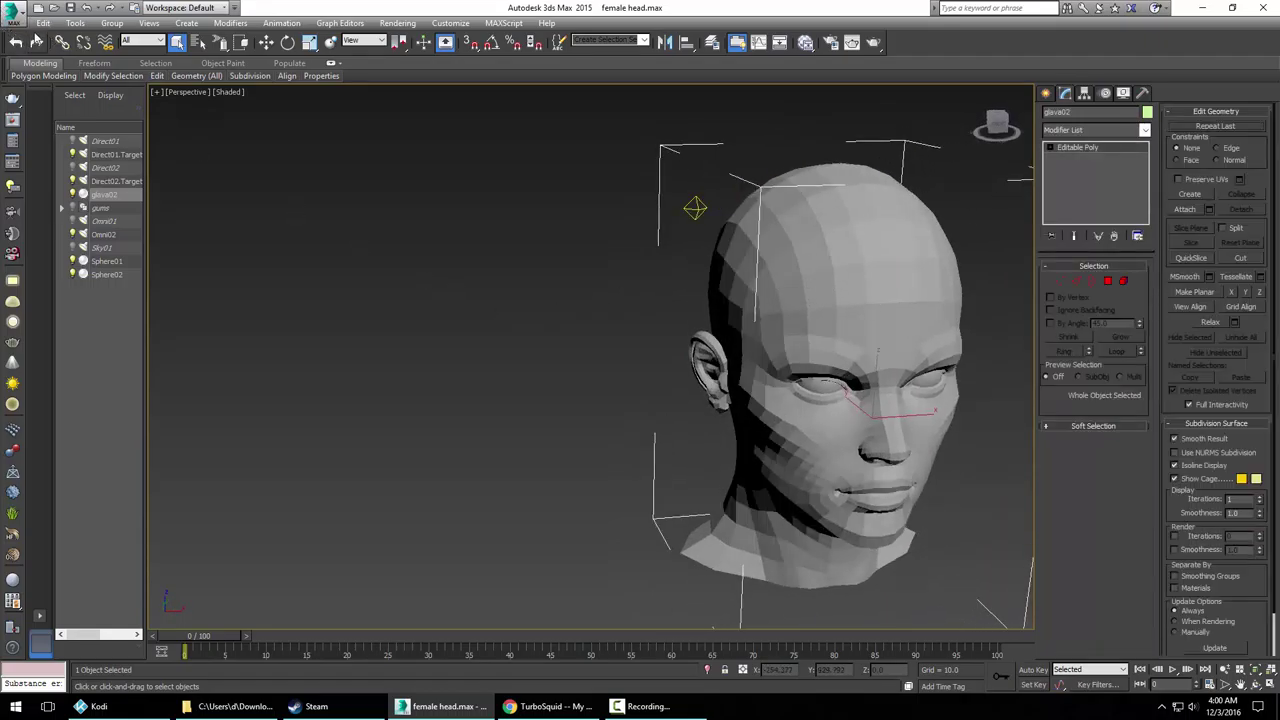
# Apply a new Unwrap UVW modifier to the collapsed head, check its seams from the side, and delete the modifier
pyautogui.click(1109, 129)
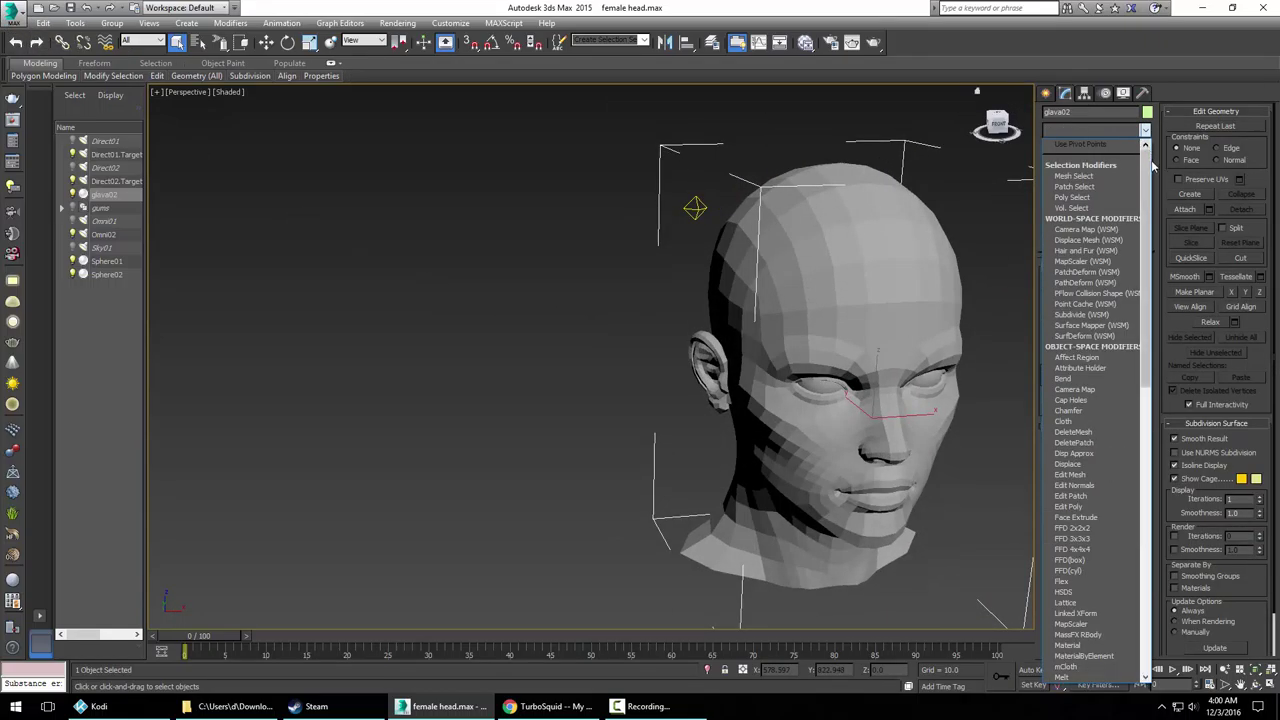
pyautogui.scroll(-10, 1095, 420)
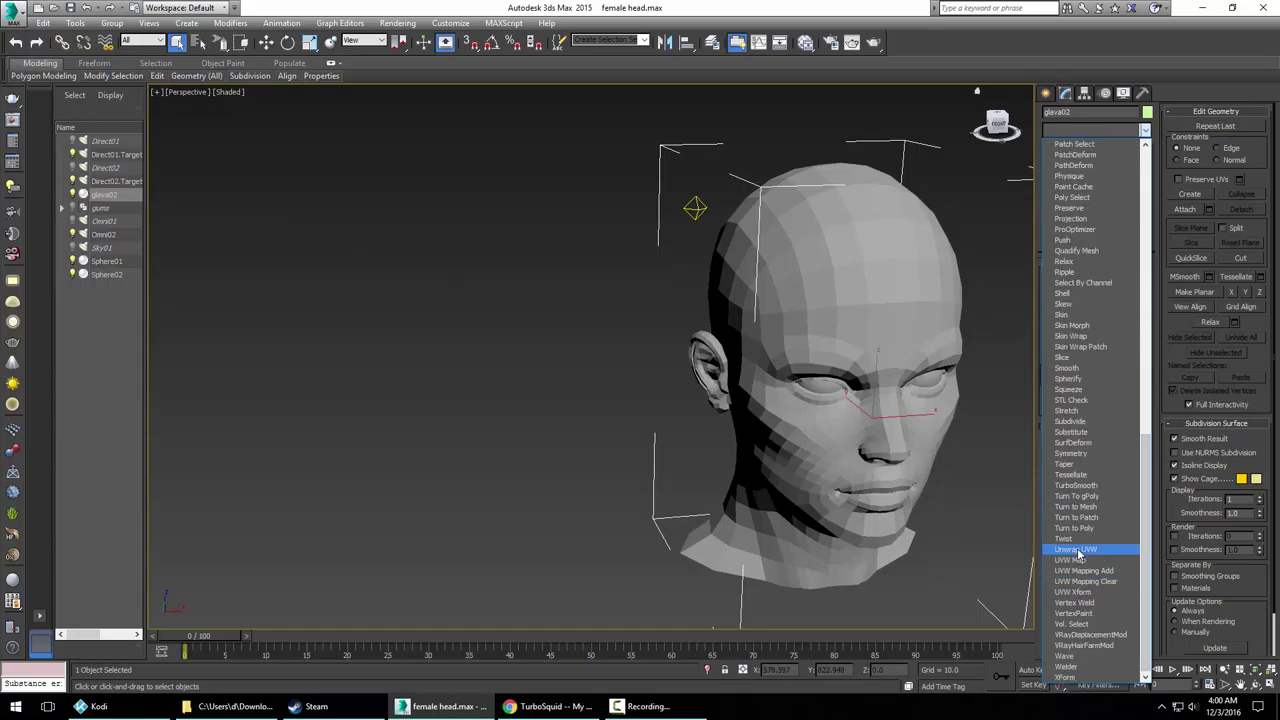
pyautogui.click(1076, 549)
pyautogui.keyDown('alt'); pyautogui.moveTo(957, 484); pyautogui.dragTo(936, 449, button='middle'); pyautogui.keyUp('alt')
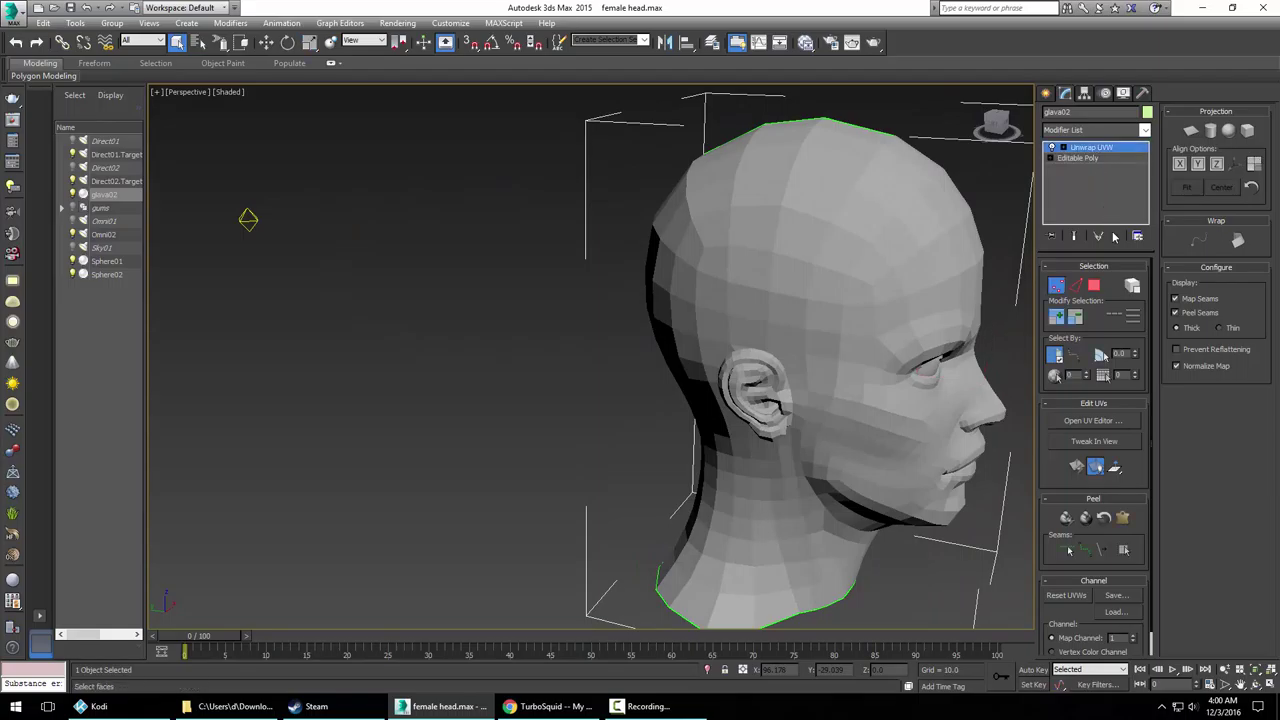
pyautogui.click(1115, 236)
pyautogui.click(1140, 131)
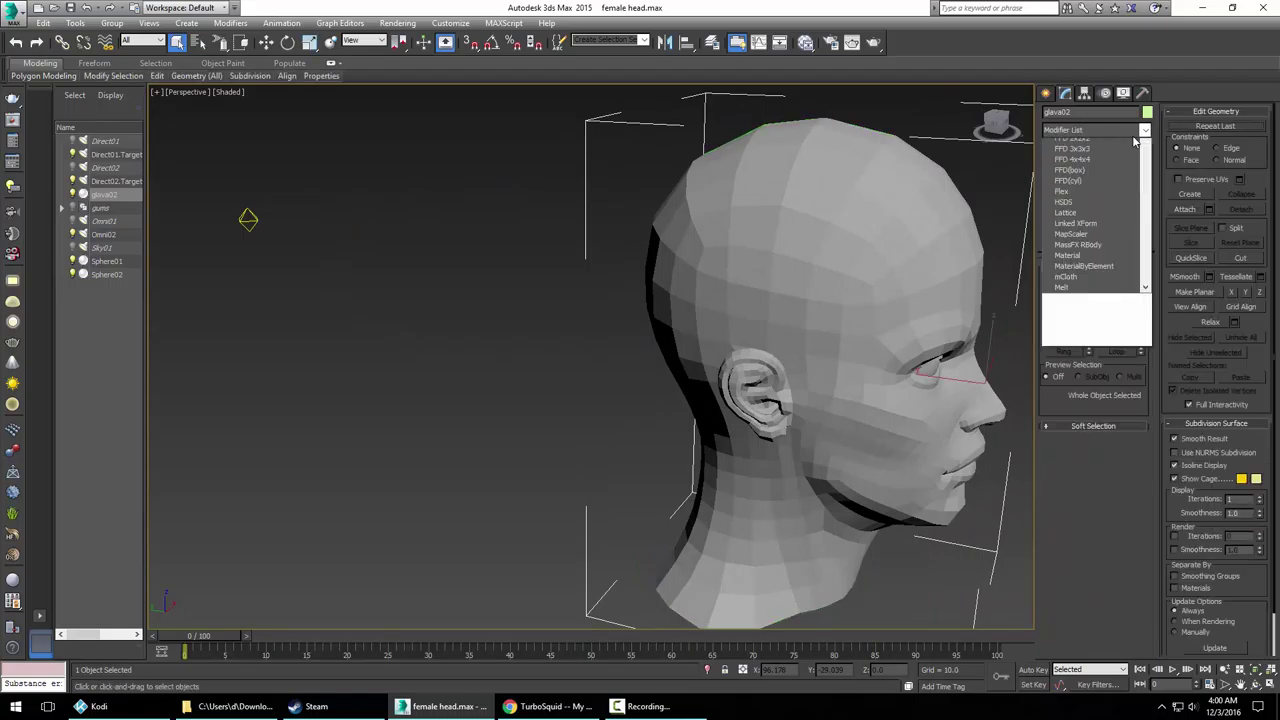
pyautogui.scroll(-5, 1105, 453)
pyautogui.scroll(-2, 1105, 453)
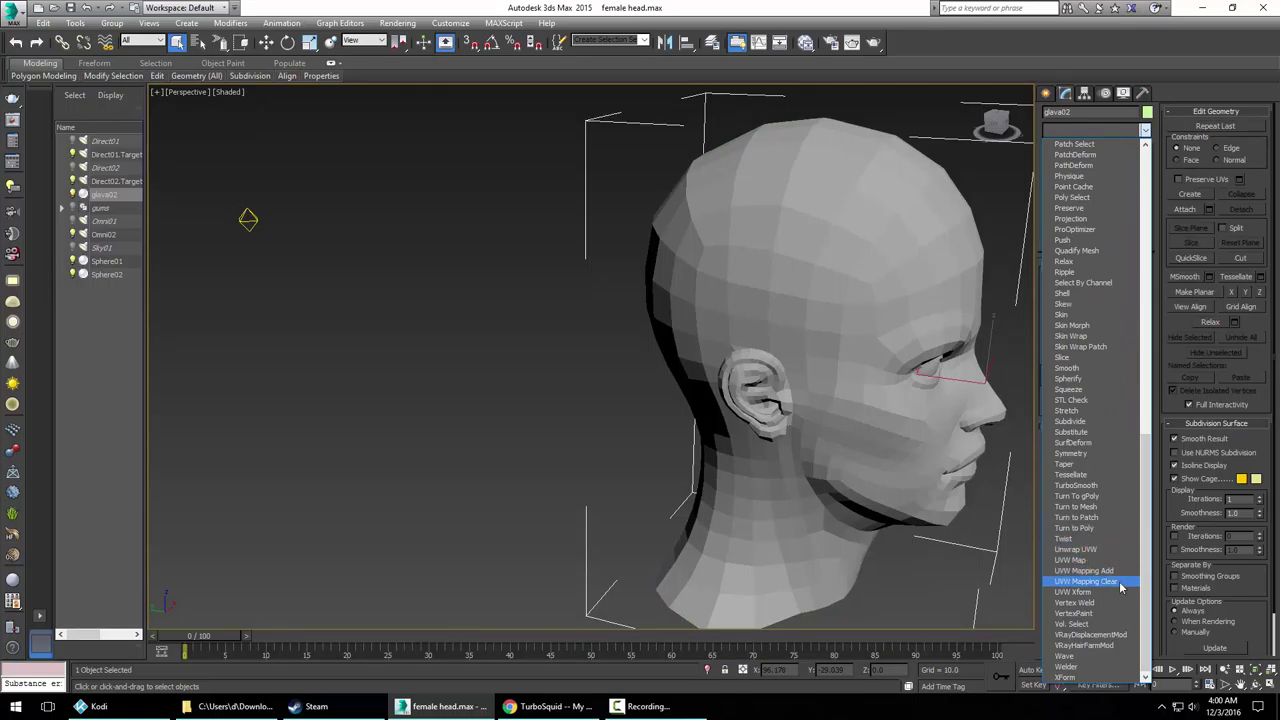
pyautogui.click(910, 585)
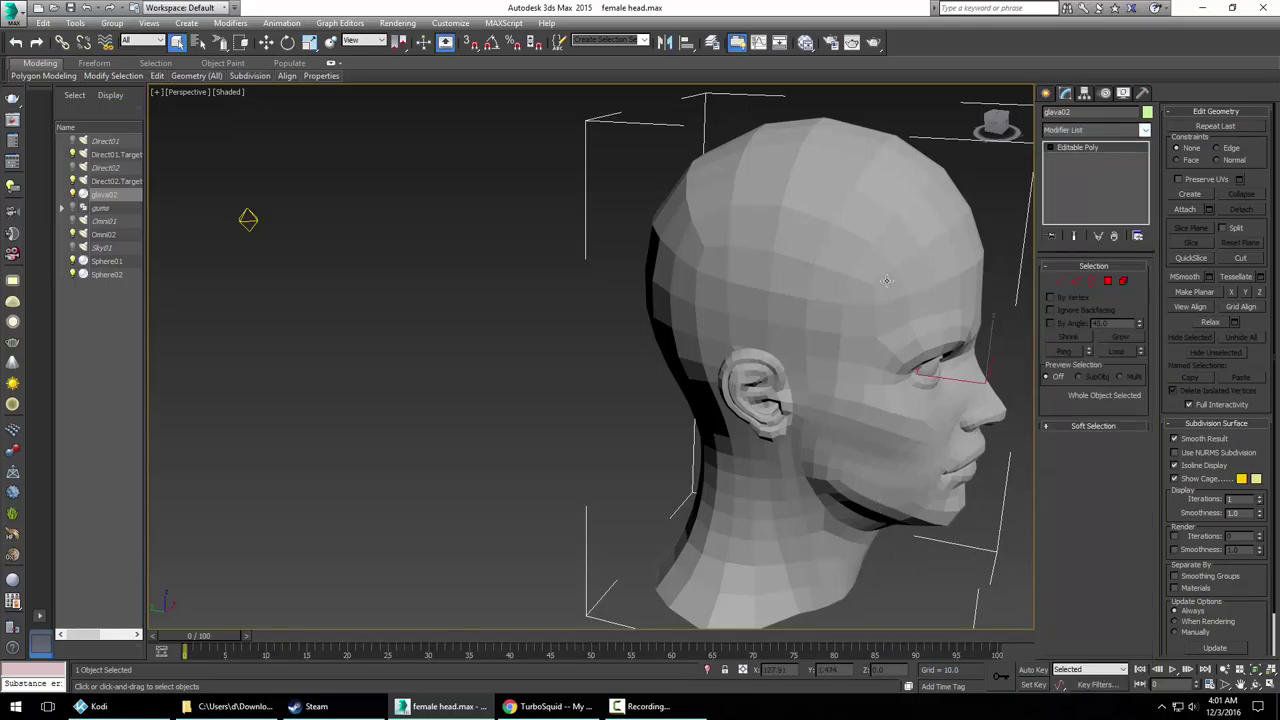
pyautogui.keyDown('alt'); pyautogui.moveTo(742, 451); pyautogui.dragTo(690, 451, button='middle'); pyautogui.keyUp('alt')
pyautogui.scroll(-5, 711, 417)
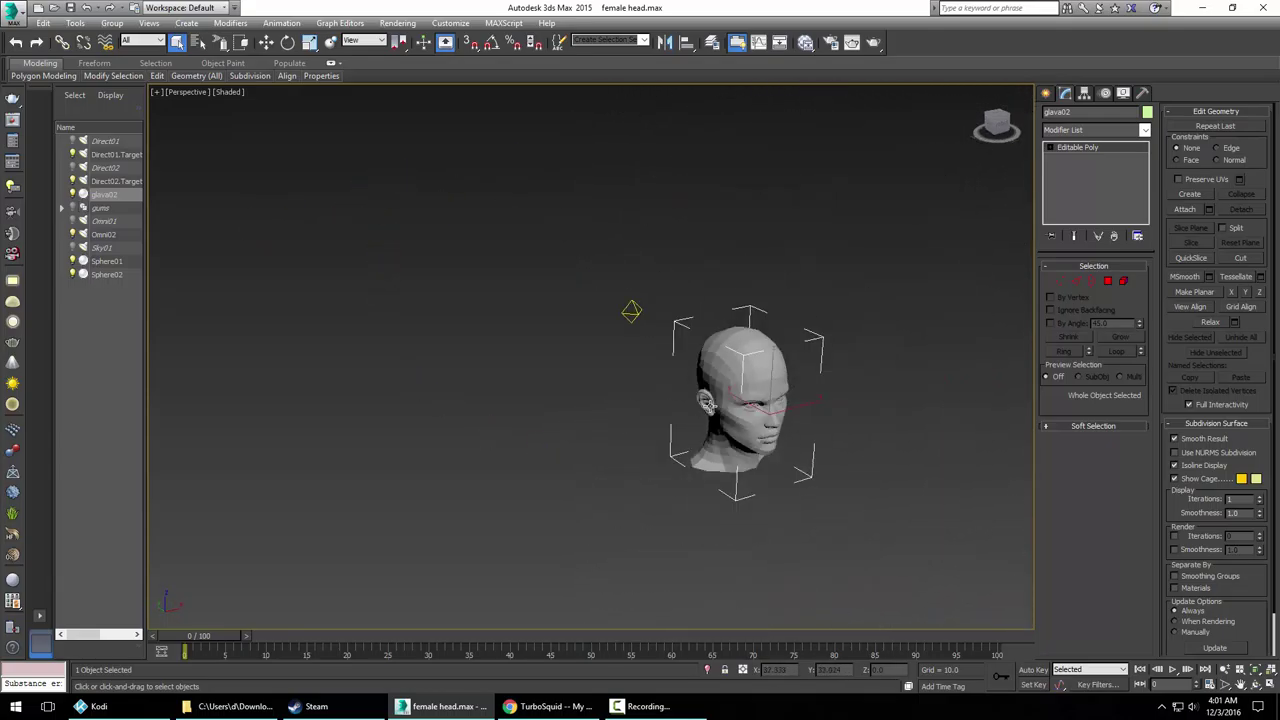
pyautogui.scroll(5, 710, 413)
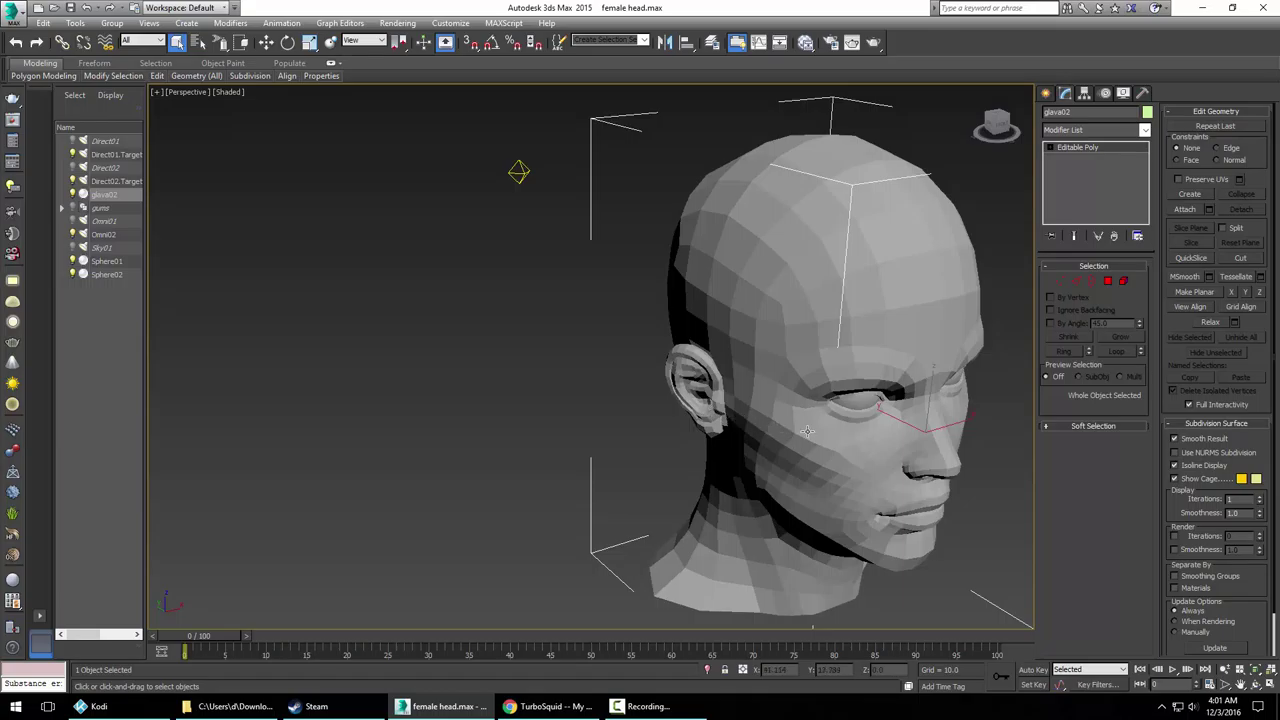
pyautogui.keyDown('alt'); pyautogui.moveTo(869, 439); pyautogui.dragTo(743, 433, button='middle'); pyautogui.keyUp('alt')
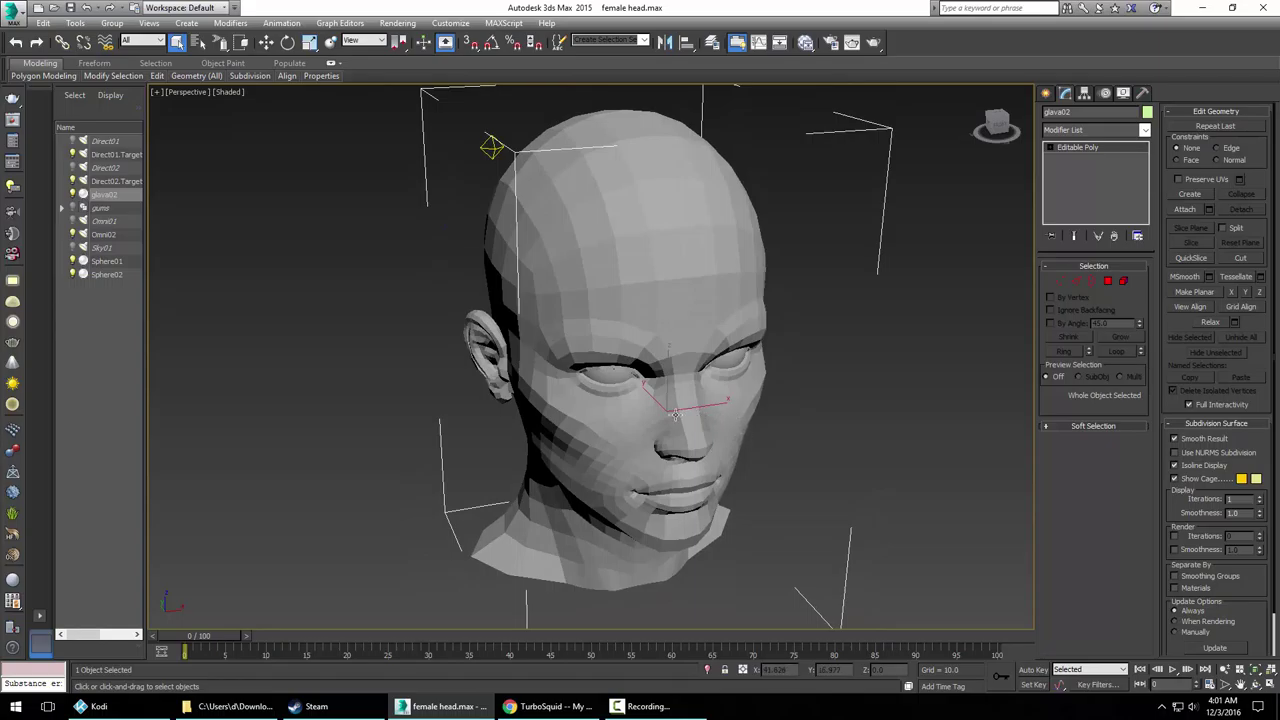